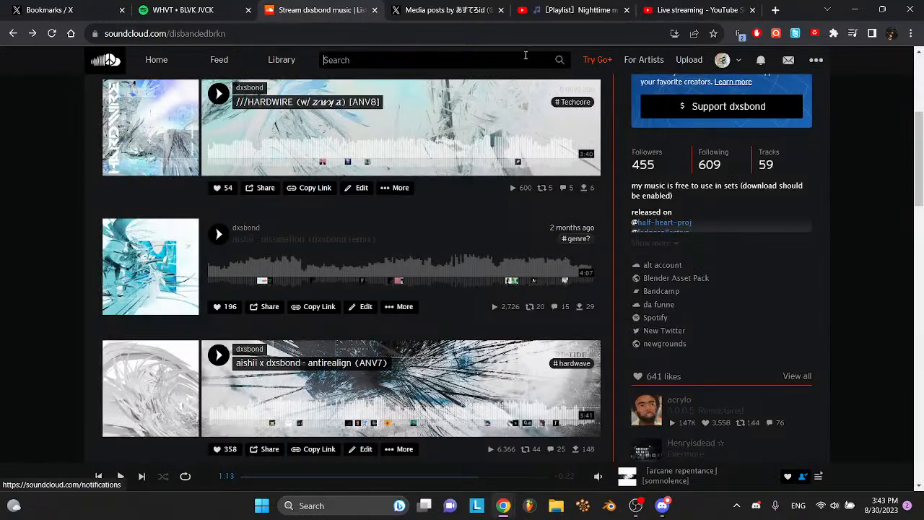
- Search SoundCloud for "arcrep", open the arcane repentance profile and play its most recent album
{"action": "type", "text": "rep"}
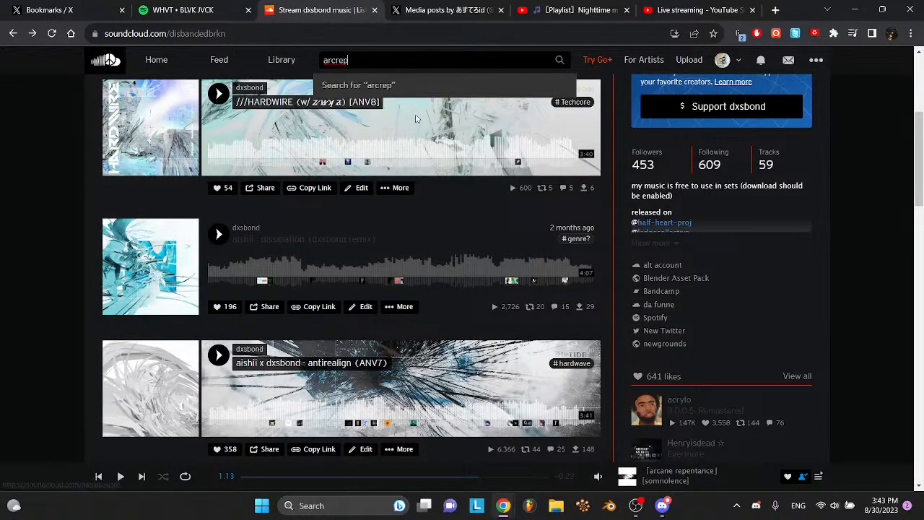
{"action": "key", "text": "Return"}
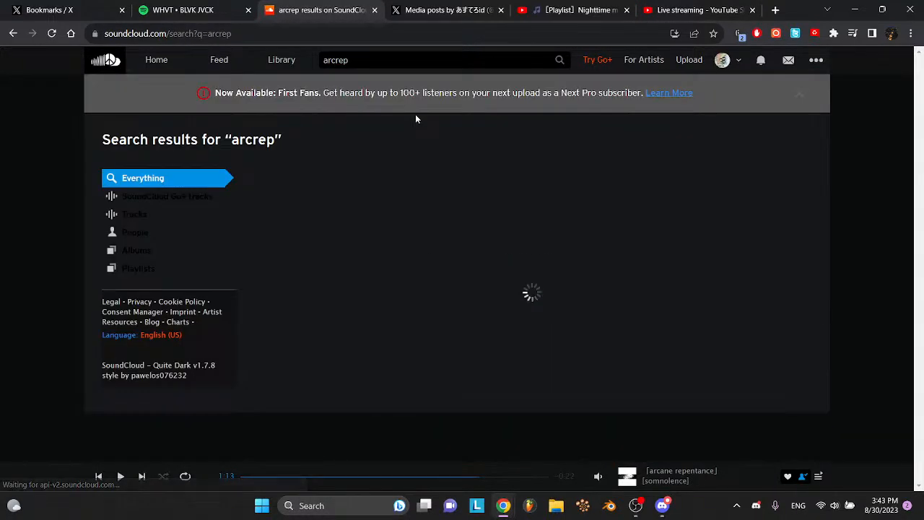
{"action": "left_click", "coordinate": [306, 261]}
{"action": "left_click", "coordinate": [219, 371]}
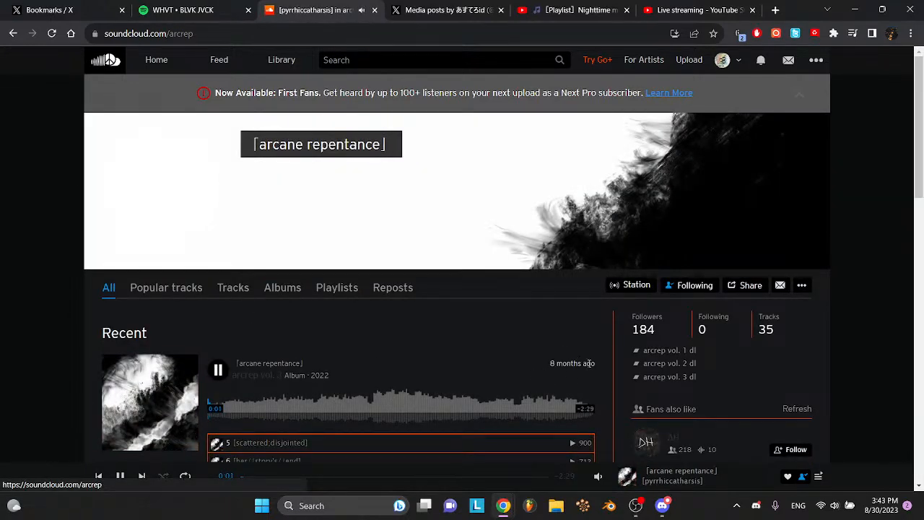
- Copy the share link of the "CONCEPT ART TUTORIAL PT 2!" livestream from YouTube Studio and lower the system volume to 56
{"action": "left_click", "coordinate": [661, 507]}
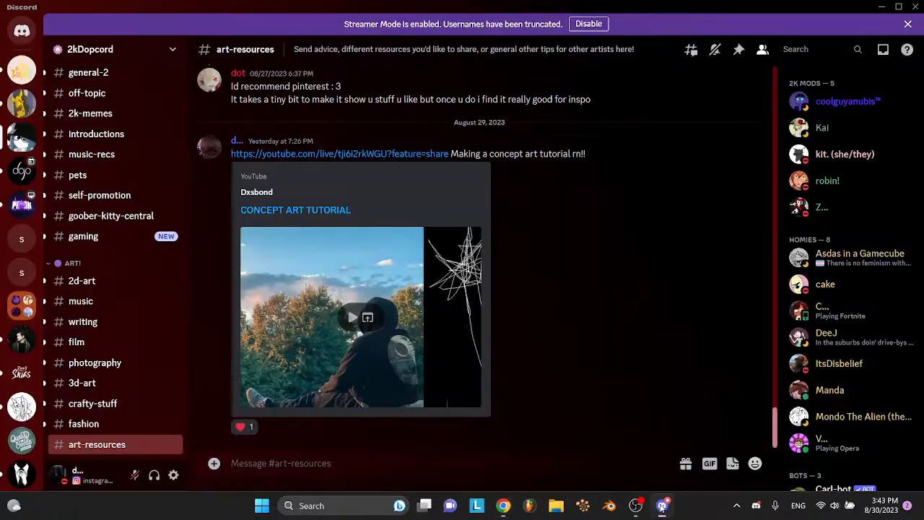
{"action": "mouse_move", "coordinate": [503, 506]}
{"action": "left_click", "coordinate": [473, 430]}
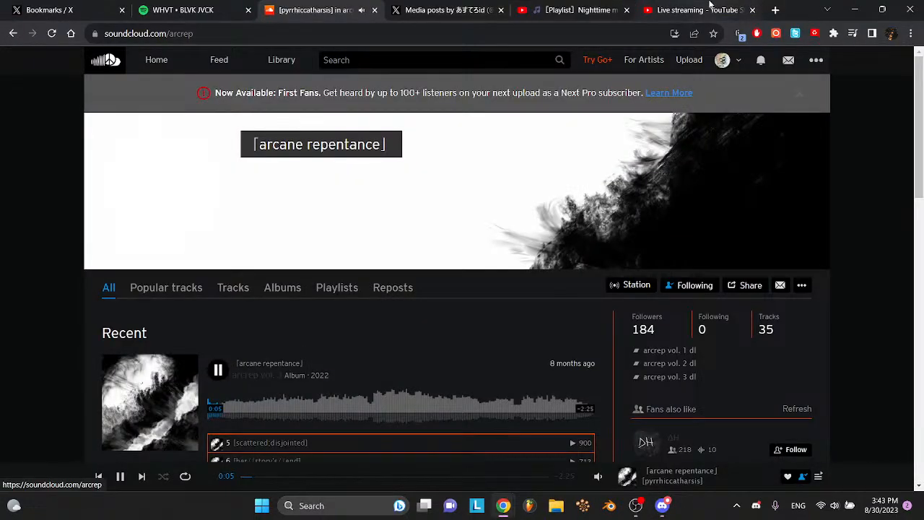
{"action": "left_click", "coordinate": [659, 8]}
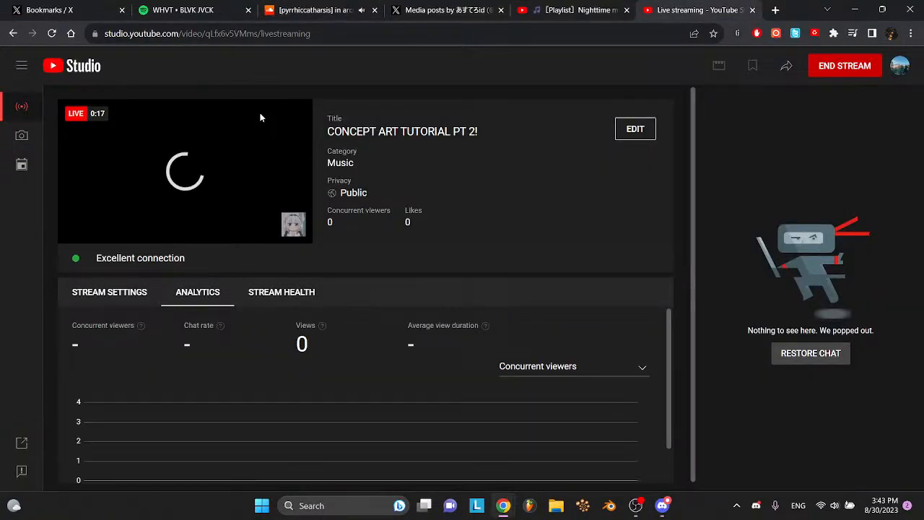
{"action": "left_click", "coordinate": [787, 65]}
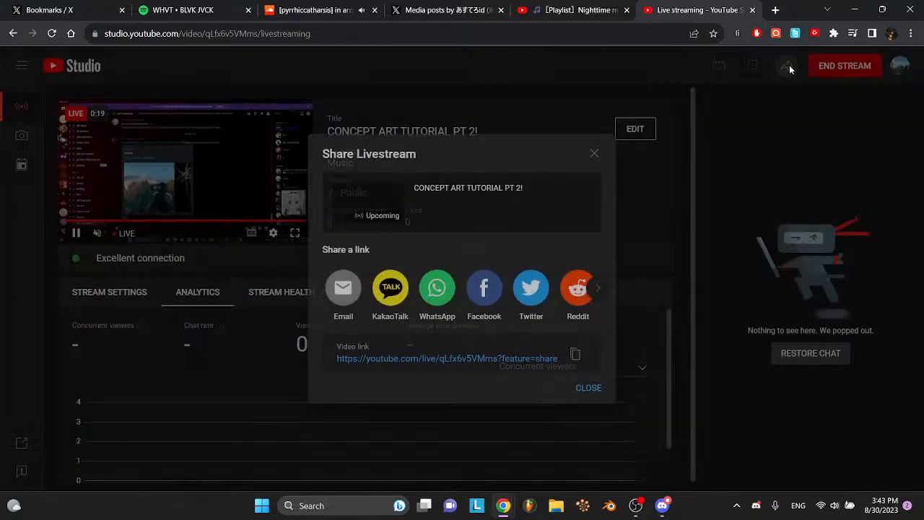
{"action": "left_click", "coordinate": [574, 352]}
{"action": "key", "text": "XF86AudioLowerVolume"}
{"action": "key", "text": "XF86AudioLowerVolume"}
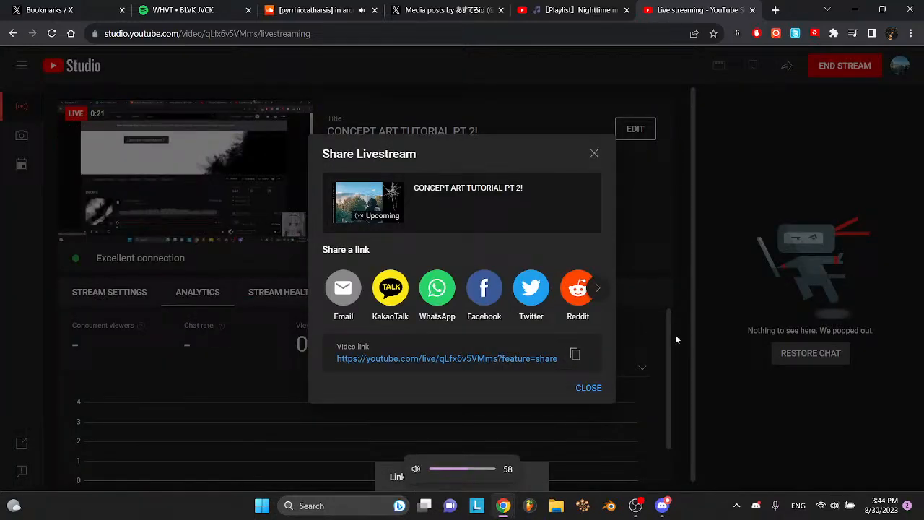
- Switch to Discord and post the livestream link with the text "PT 2 NOW!!" in 2kDopcord's art-resources channel
{"action": "left_click", "coordinate": [663, 506]}
{"action": "left_click", "coordinate": [237, 461]}
{"action": "key", "text": "ctrl+v"}
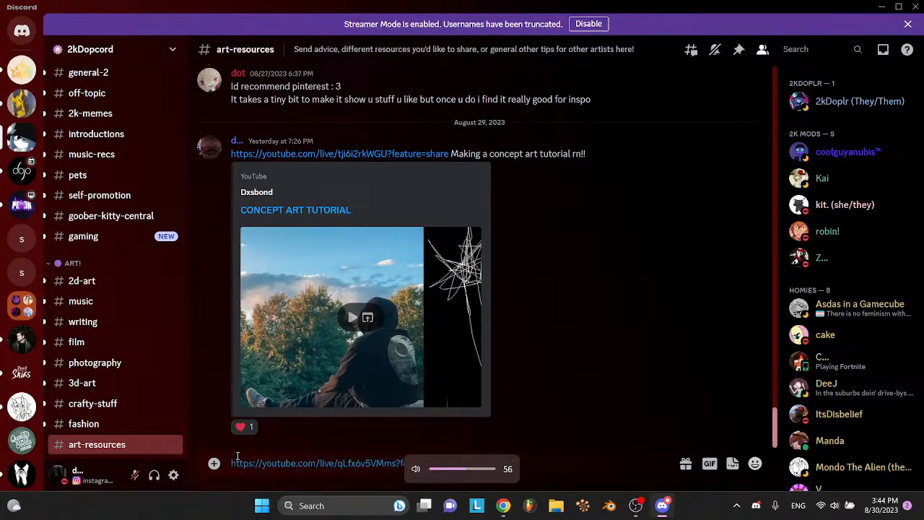
{"action": "type", "text": "PT 2 NOW!!"}
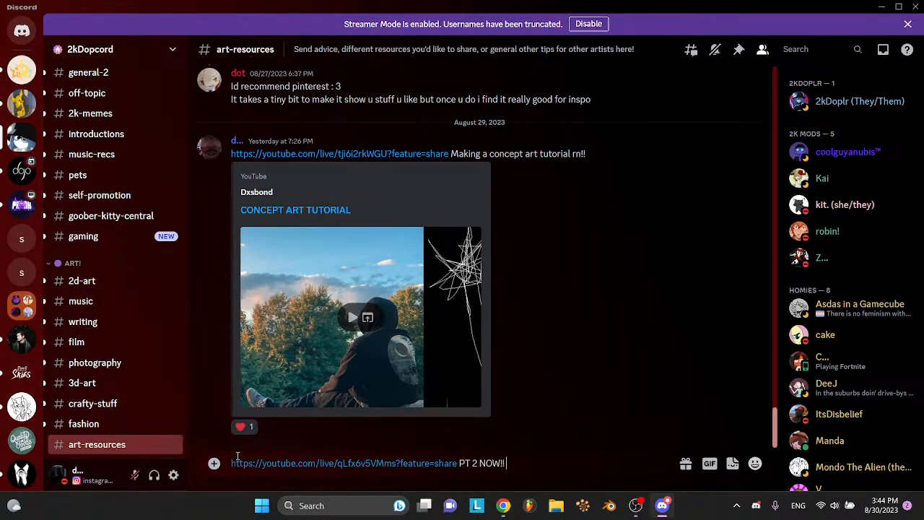
{"action": "key", "text": "Return"}
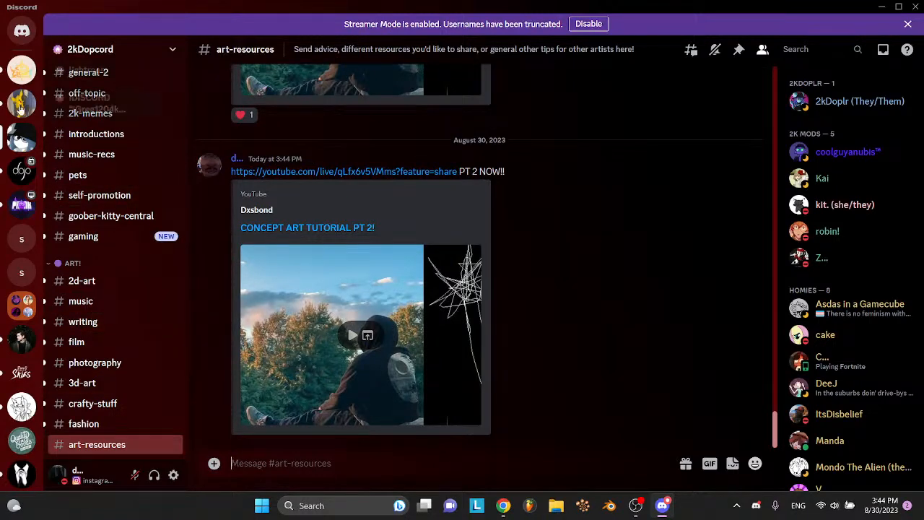
- Look through the channels of the Hyun's Dojo server for a place to share the livestream link
{"action": "left_click", "coordinate": [27, 166]}
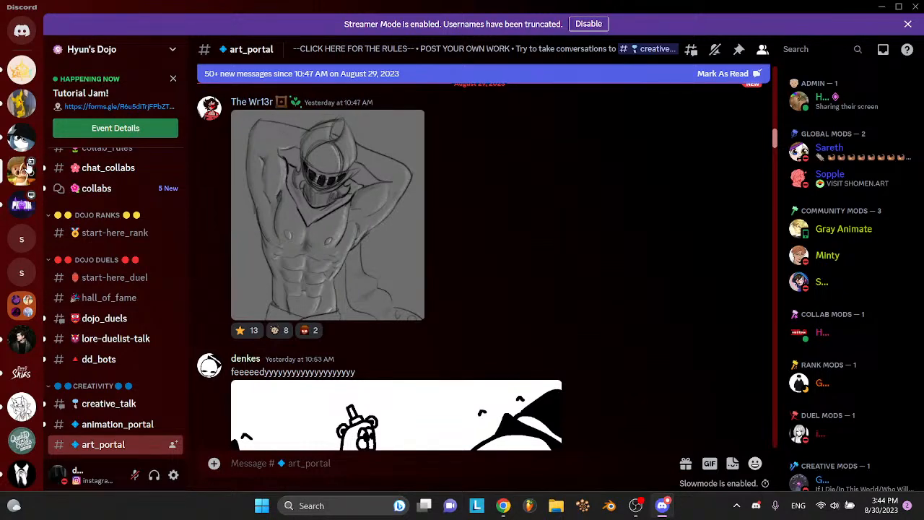
{"action": "scroll", "coordinate": [272, 243], "scroll_direction": "down", "scroll_amount": 5}
{"action": "scroll", "coordinate": [172, 332], "scroll_direction": "down", "scroll_amount": 3}
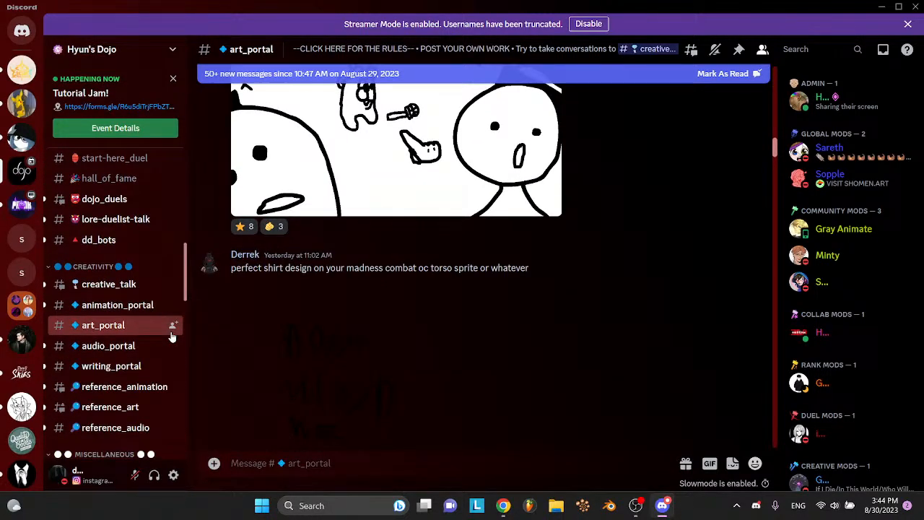
{"action": "left_click", "coordinate": [139, 387]}
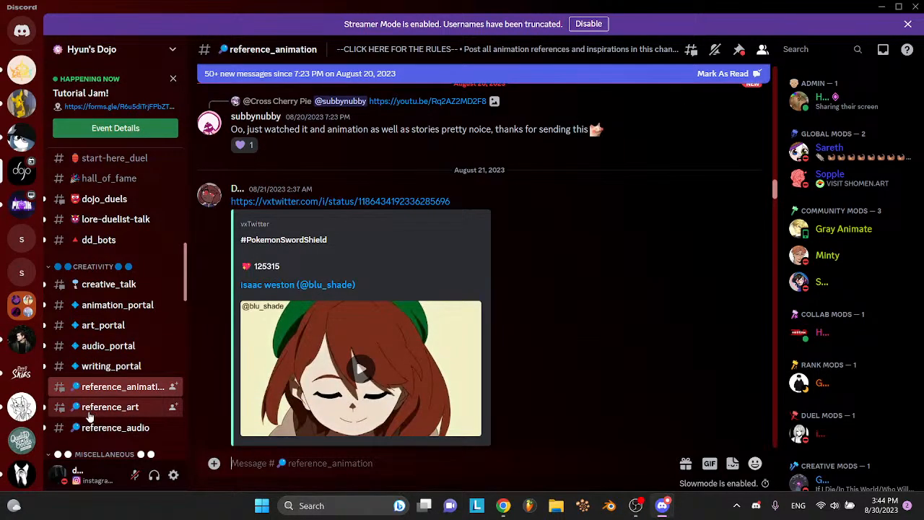
{"action": "scroll", "coordinate": [87, 404], "scroll_direction": "down", "scroll_amount": 3}
{"action": "scroll", "coordinate": [88, 416], "scroll_direction": "down", "scroll_amount": 5}
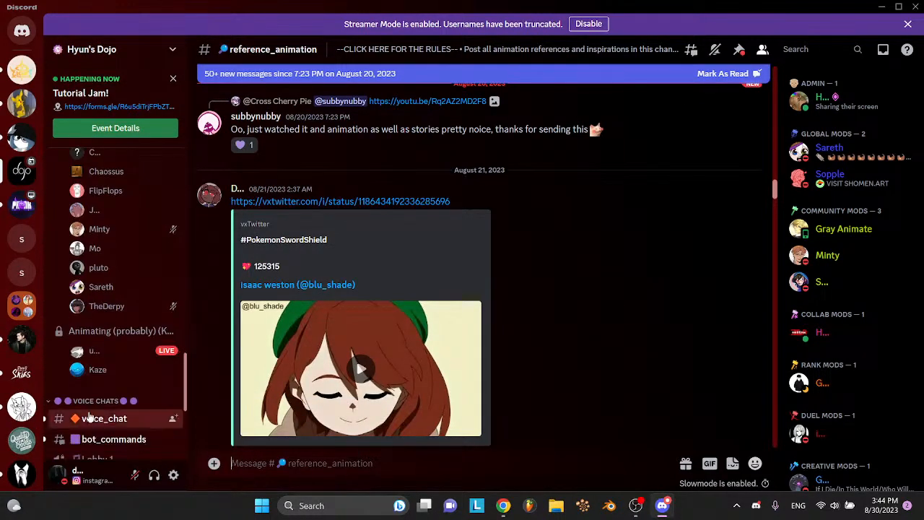
{"action": "scroll", "coordinate": [10, 372], "scroll_direction": "down", "scroll_amount": 2}
- Post the livestream link in the art-promo channel of airi's laboratory, followed by the messages "Tutorial" and "pt 2"
{"action": "left_click", "coordinate": [23, 339]}
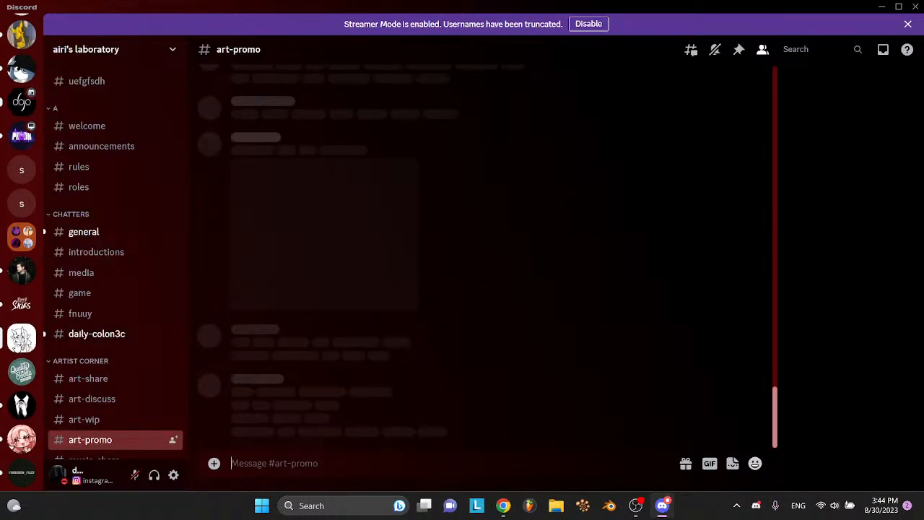
{"action": "key", "text": "ctrl+v"}
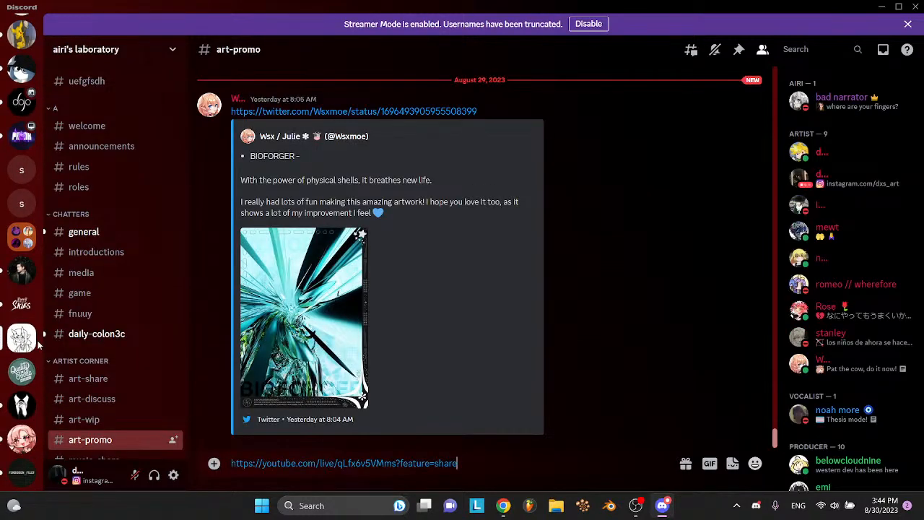
{"action": "key", "text": "Return"}
{"action": "type", "text": "Tutorial"}
{"action": "key", "text": "Return"}
{"action": "type", "text": "pt 2"}
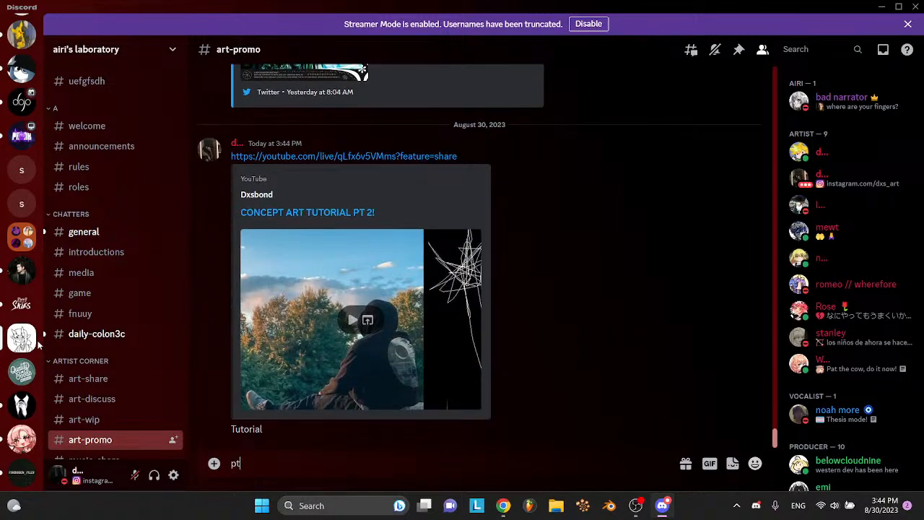
{"action": "key", "text": "Return"}
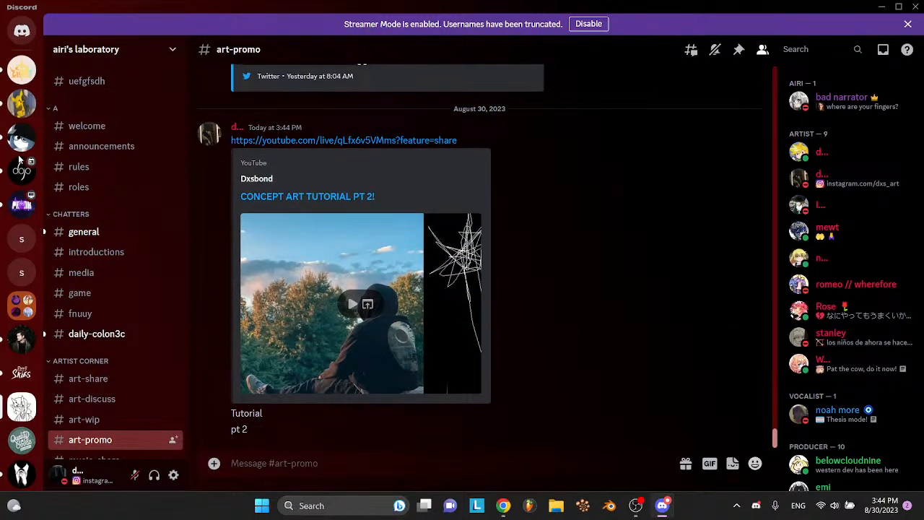
- Post the livestream link in the art channel of the neko ramen stall server, followed by the message "AGAIN"
{"action": "scroll", "coordinate": [2, 287], "scroll_direction": "down", "scroll_amount": 3}
{"action": "scroll", "coordinate": [22, 289], "scroll_direction": "down", "scroll_amount": 5}
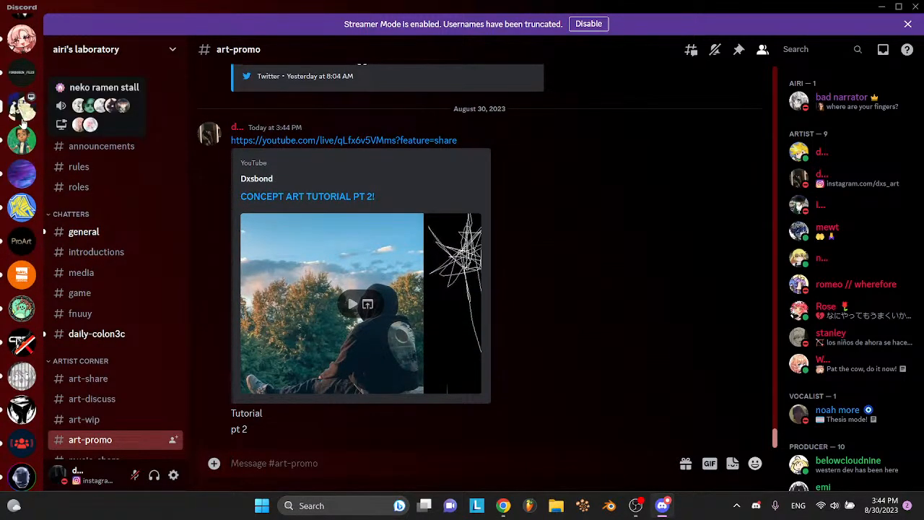
{"action": "left_click", "coordinate": [22, 101]}
{"action": "key", "text": "ctrl+v"}
{"action": "key", "text": "Return"}
{"action": "type", "text": "AGAIN"}
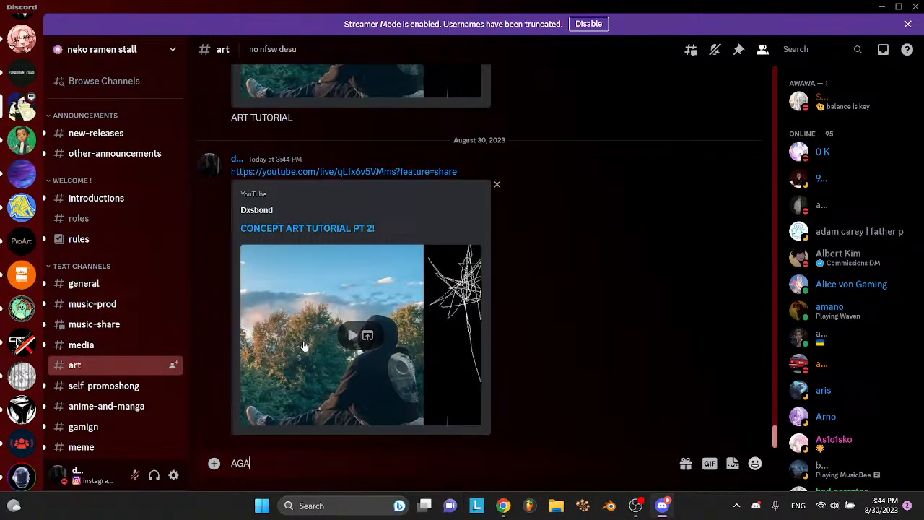
{"action": "key", "text": "Return"}
- Open the "Tutorials!" post in the art-discussion forum of the dG::social server
{"action": "left_click", "coordinate": [22, 275]}
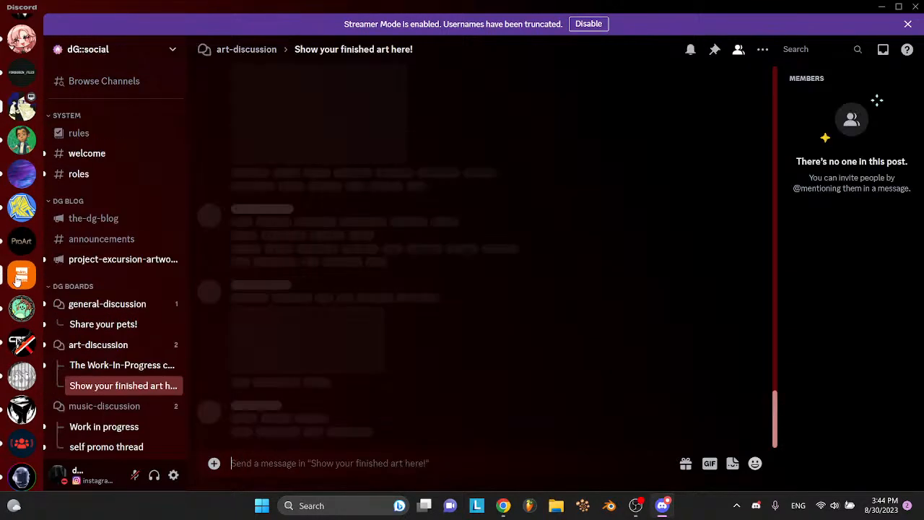
{"action": "scroll", "coordinate": [220, 296], "scroll_direction": "down", "scroll_amount": 5}
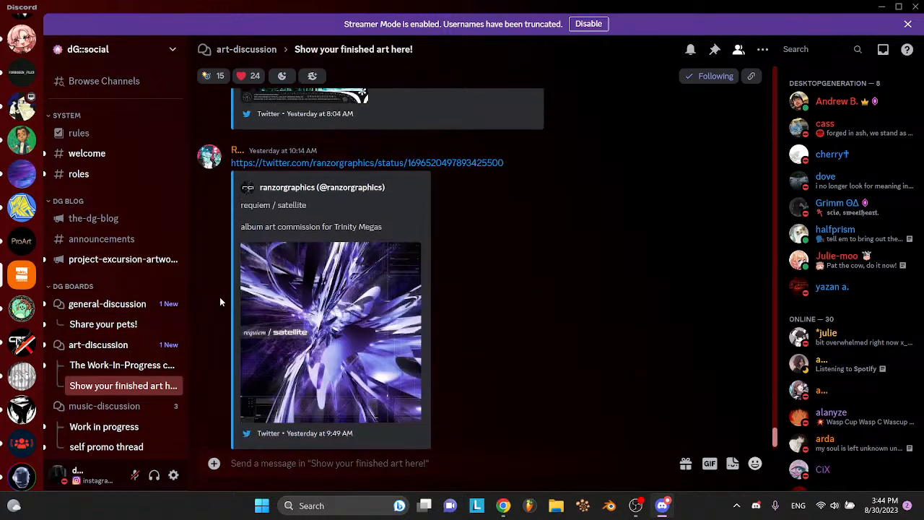
{"action": "left_click", "coordinate": [123, 348]}
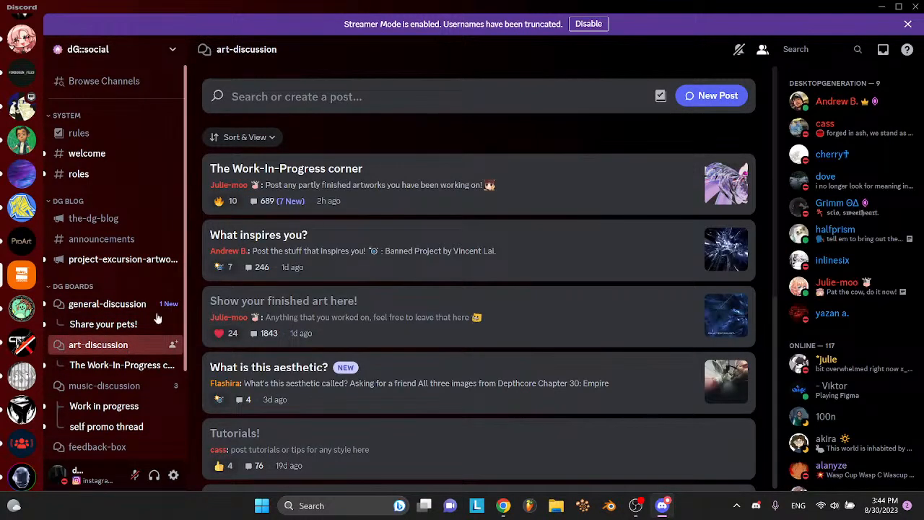
{"action": "scroll", "coordinate": [327, 160], "scroll_direction": "down", "scroll_amount": 5}
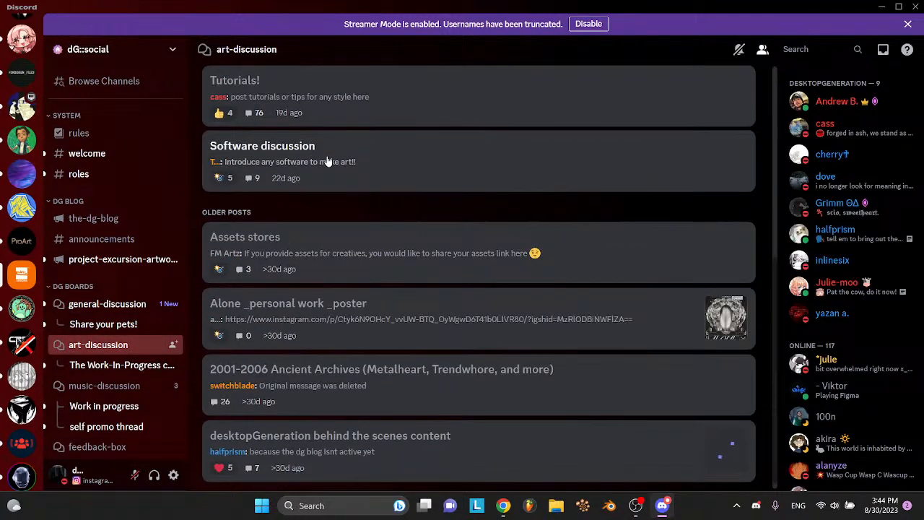
{"action": "left_click", "coordinate": [321, 92]}
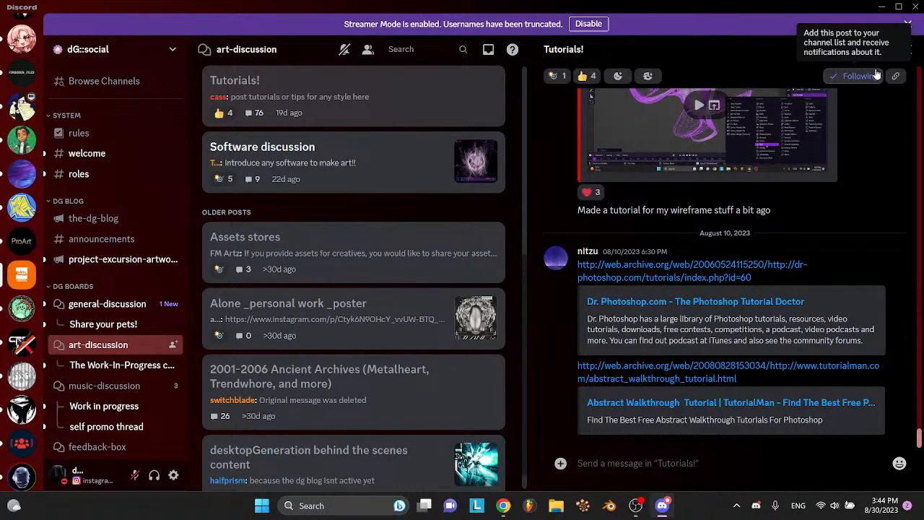
- Share the livestream link in the "Tutorials!" post, followed by the message "Currently making concept art tutorial pt 2"
{"action": "key", "text": "ctrl+v"}
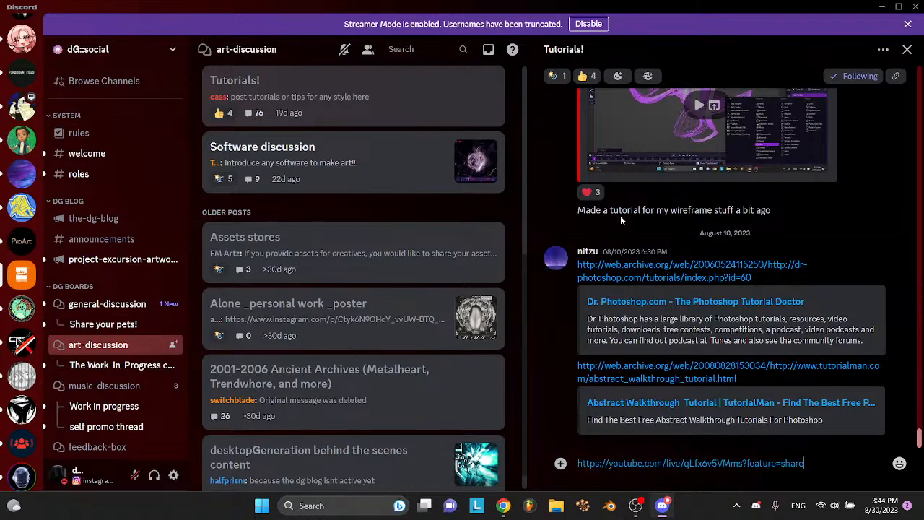
{"action": "key", "text": "Return"}
{"action": "type", "text": "Currently mak"}
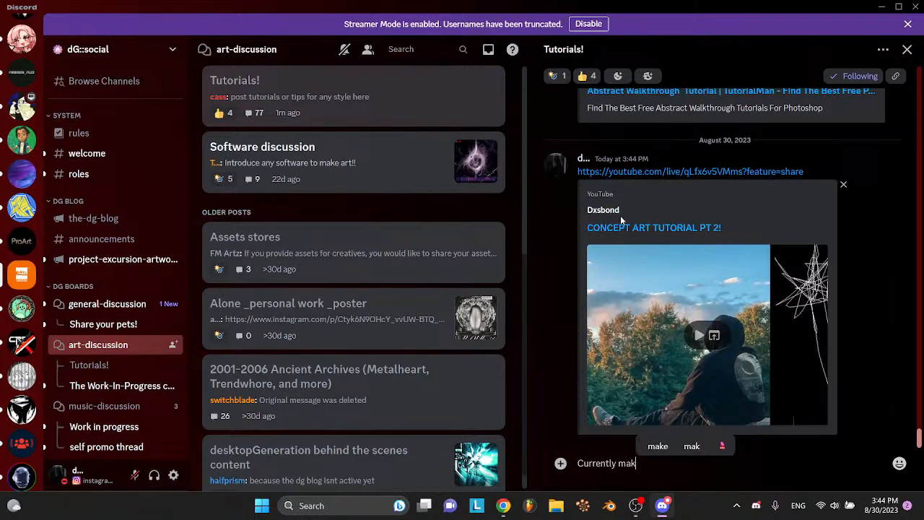
{"action": "type", "text": "ing concept art putorial pt 2"}
{"action": "key", "text": "Return"}
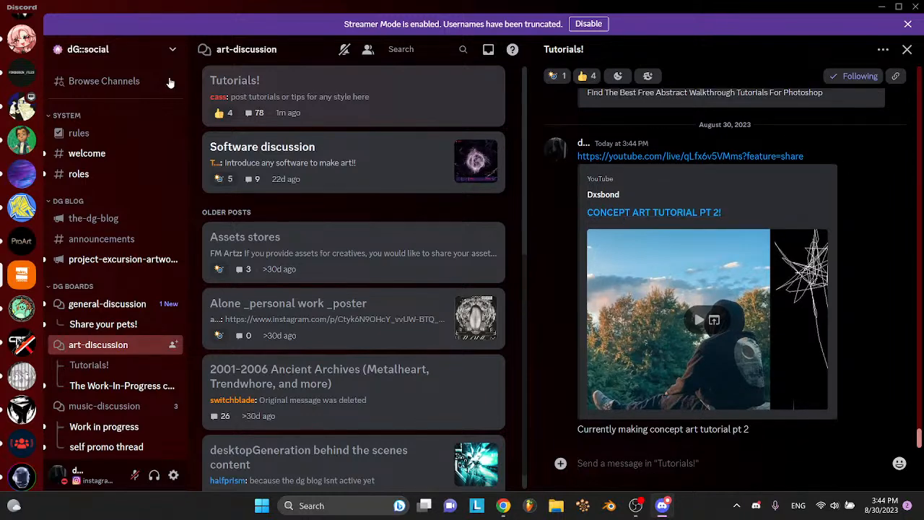
- Switch to the SoundCloud page in Chrome and adjust the music player's volume
{"action": "scroll", "coordinate": [4, 160], "scroll_direction": "up", "scroll_amount": 2}
{"action": "mouse_move", "coordinate": [504, 506]}
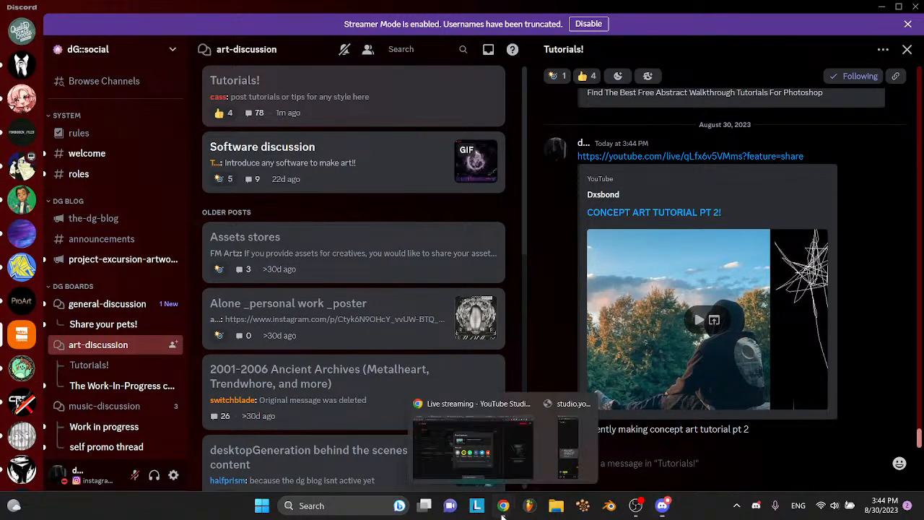
{"action": "left_click", "coordinate": [513, 456]}
{"action": "left_click", "coordinate": [321, 10]}
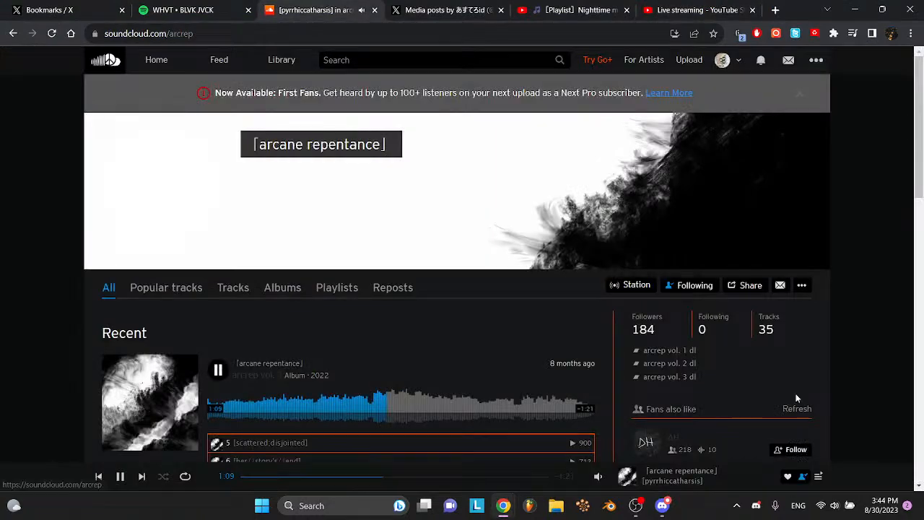
{"action": "mouse_move", "coordinate": [596, 476]}
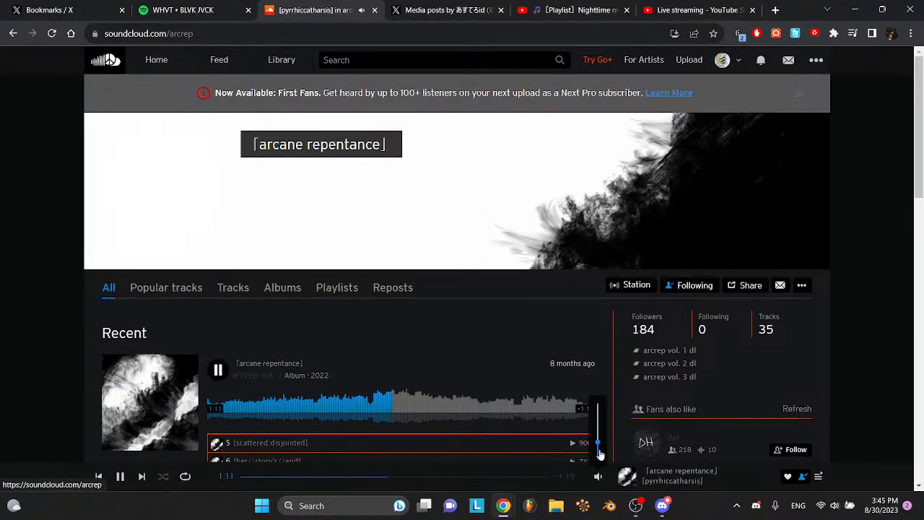
- Switch to Discord, open the Etherea server and look through its members-art channel
{"action": "left_click", "coordinate": [662, 505]}
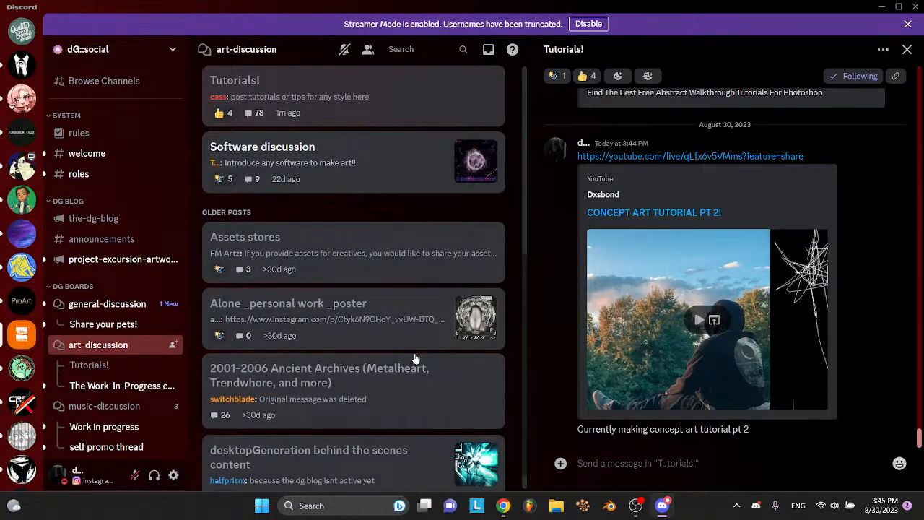
{"action": "scroll", "coordinate": [24, 289], "scroll_direction": "down", "scroll_amount": 10}
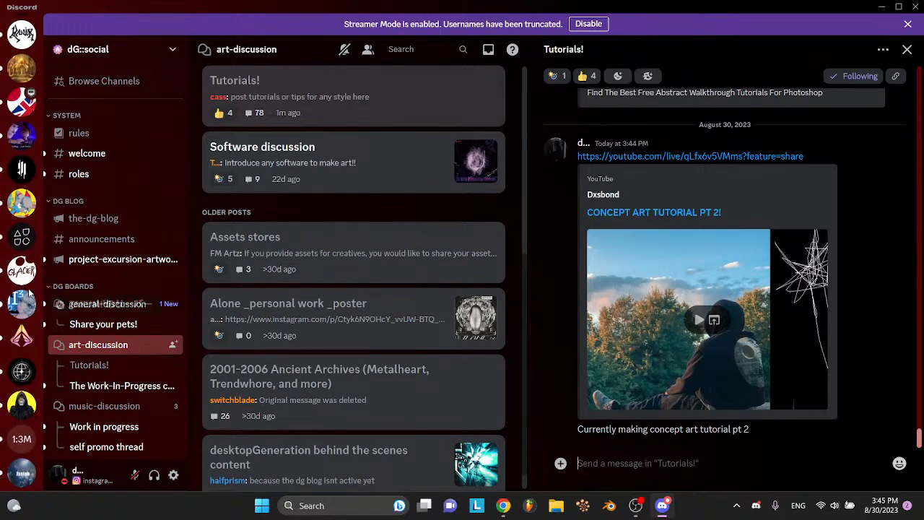
{"action": "scroll", "coordinate": [25, 304], "scroll_direction": "down", "scroll_amount": 10}
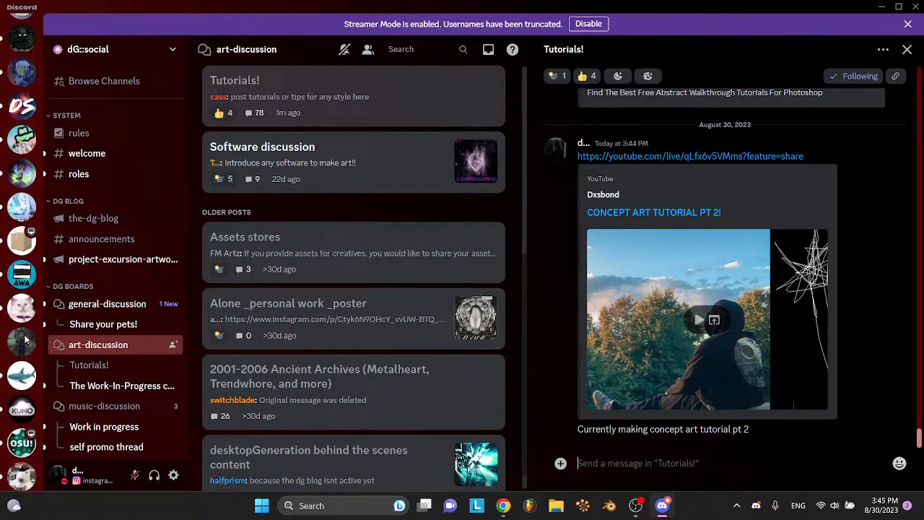
{"action": "scroll", "coordinate": [26, 347], "scroll_direction": "down", "scroll_amount": 10}
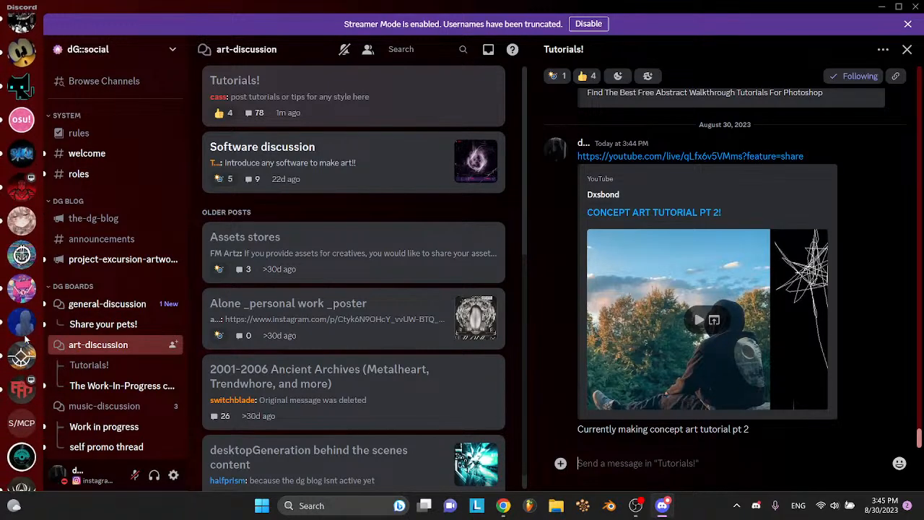
{"action": "left_click", "coordinate": [26, 367]}
{"action": "scroll", "coordinate": [291, 327], "scroll_direction": "up", "scroll_amount": 3}
{"action": "scroll", "coordinate": [290, 331], "scroll_direction": "up", "scroll_amount": 3}
{"action": "scroll", "coordinate": [291, 331], "scroll_direction": "down", "scroll_amount": 7}
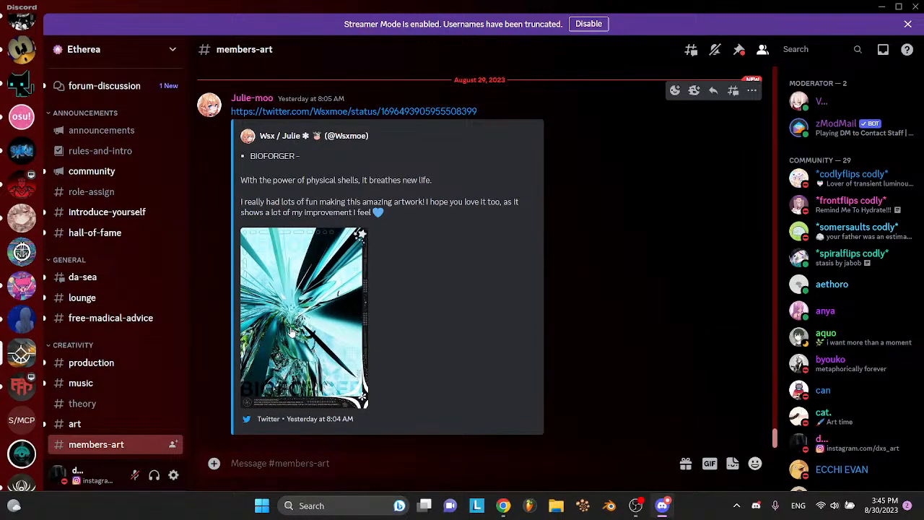
- Post the livestream link in Etherea's community channel with the text "Im doing a concept art tutorial pt 2!!"
{"action": "scroll", "coordinate": [104, 184], "scroll_direction": "up", "scroll_amount": 1}
{"action": "left_click", "coordinate": [92, 202]}
{"action": "type", "text": "Im doing a concept art"}
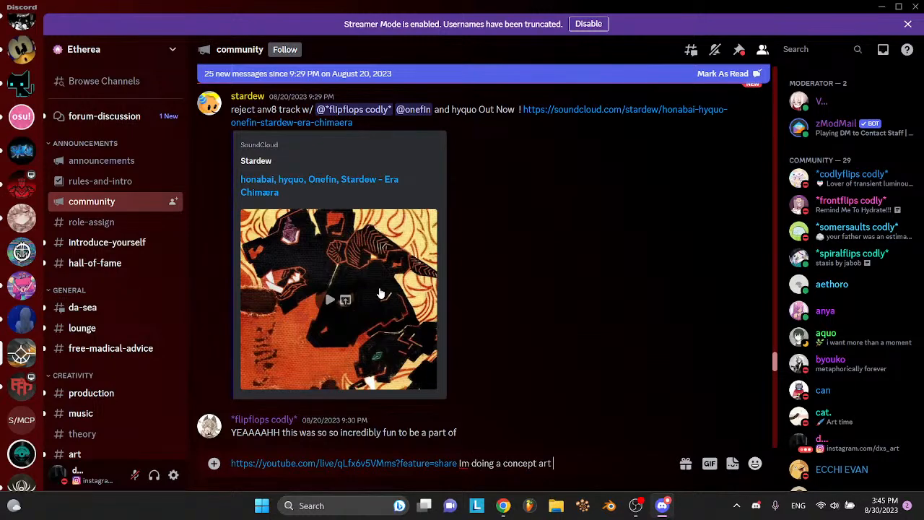
{"action": "type", "text": " tutorial pt 2!!"}
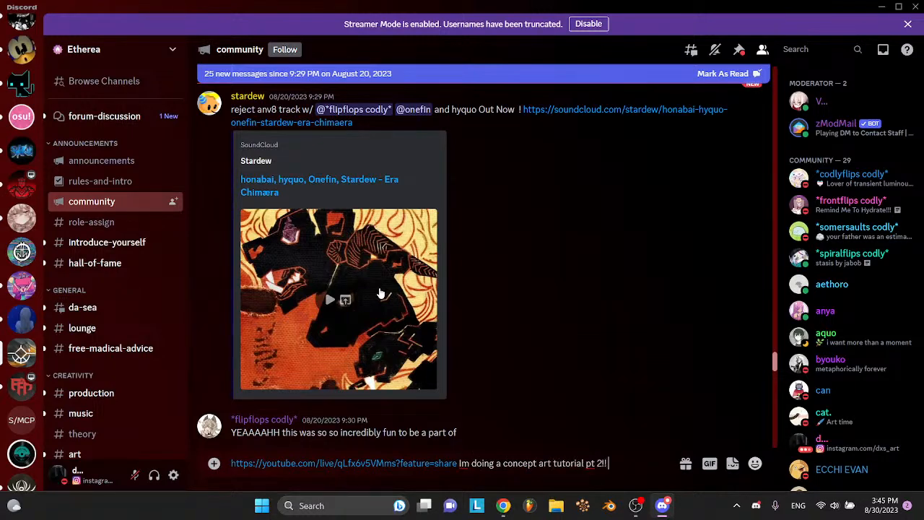
{"action": "key", "text": "Return"}
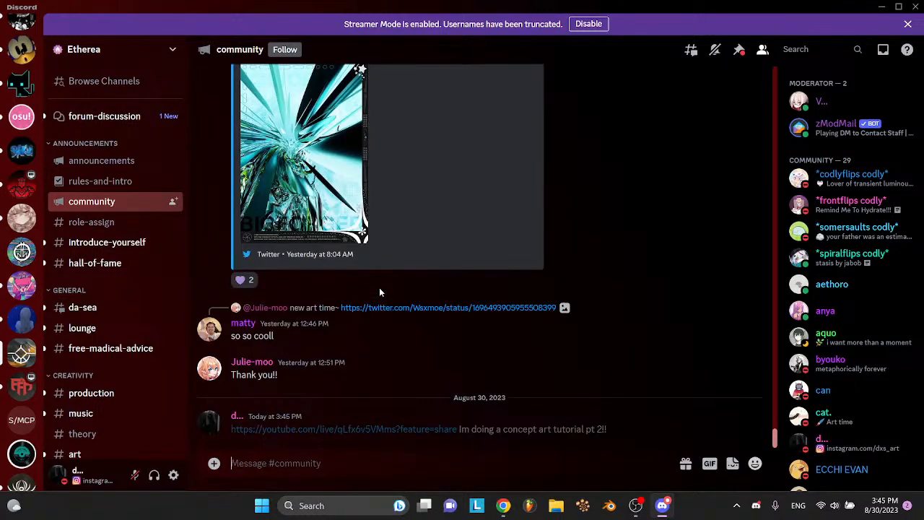
- Send the follow-up message "overpainting, explaining some finishing touches on the blender model" in the community channel
{"action": "type", "text": "overpainting,"}
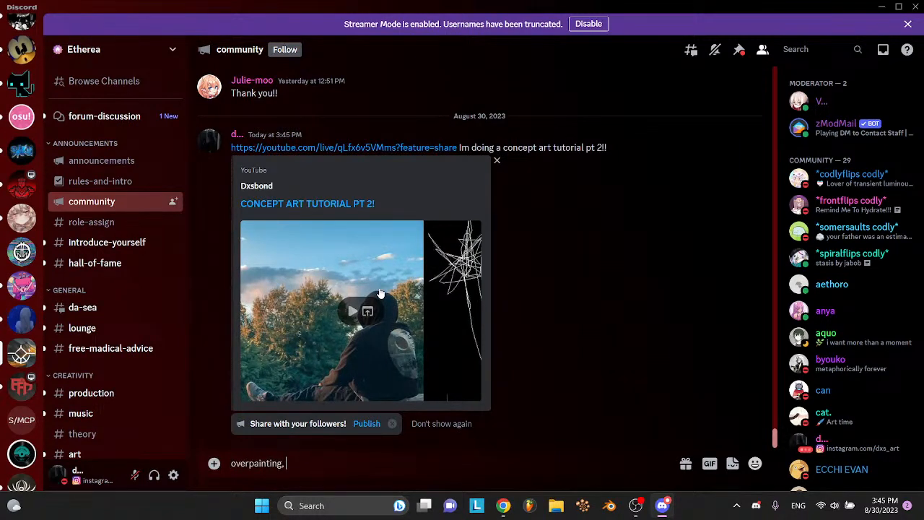
{"action": "type", "text": " explaining some finishing touche"}
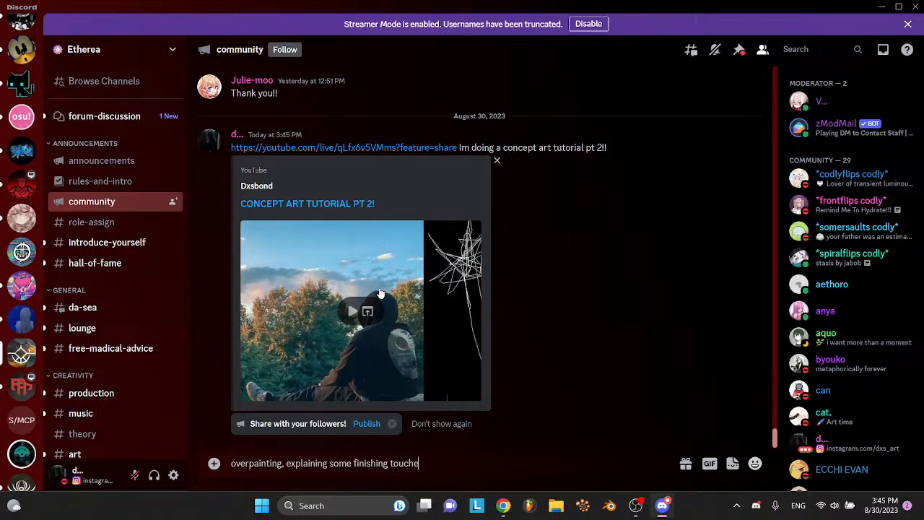
{"action": "type", "text": "s on the blender model"}
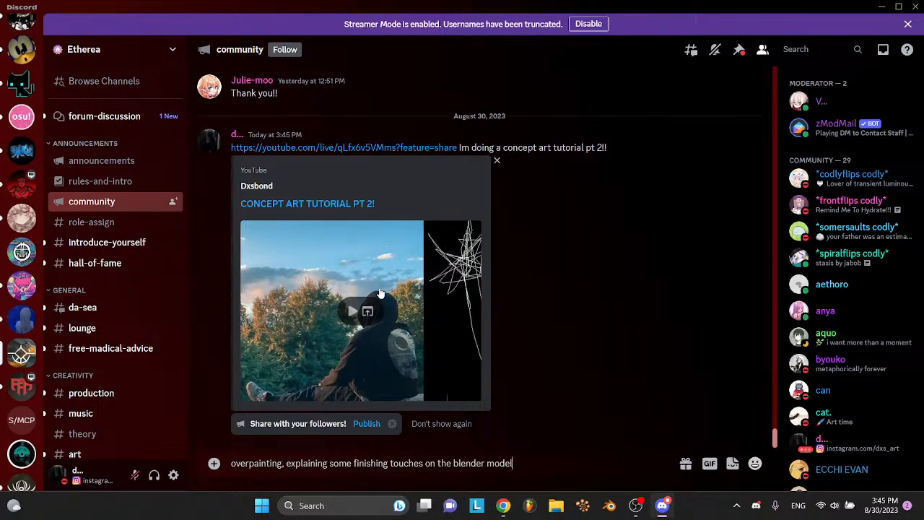
{"action": "key", "text": "Return"}
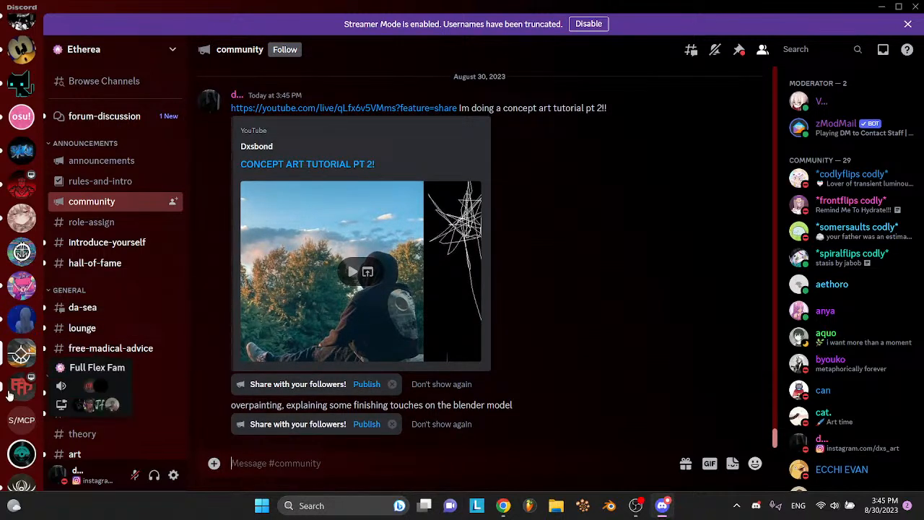
- Find the Len dungeon server in the server list and open its self-promotion channel
{"action": "scroll", "coordinate": [15, 388], "scroll_direction": "down", "scroll_amount": 2}
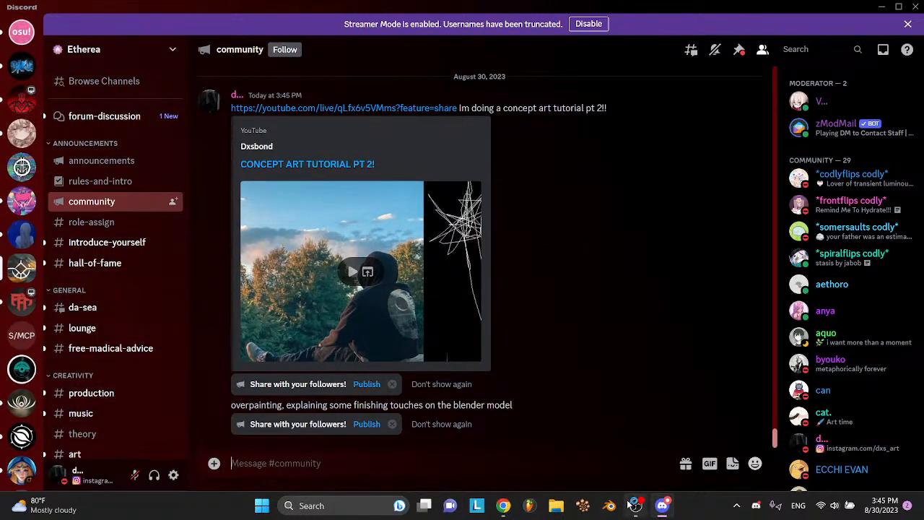
{"action": "scroll", "coordinate": [22, 325], "scroll_direction": "down", "scroll_amount": 10}
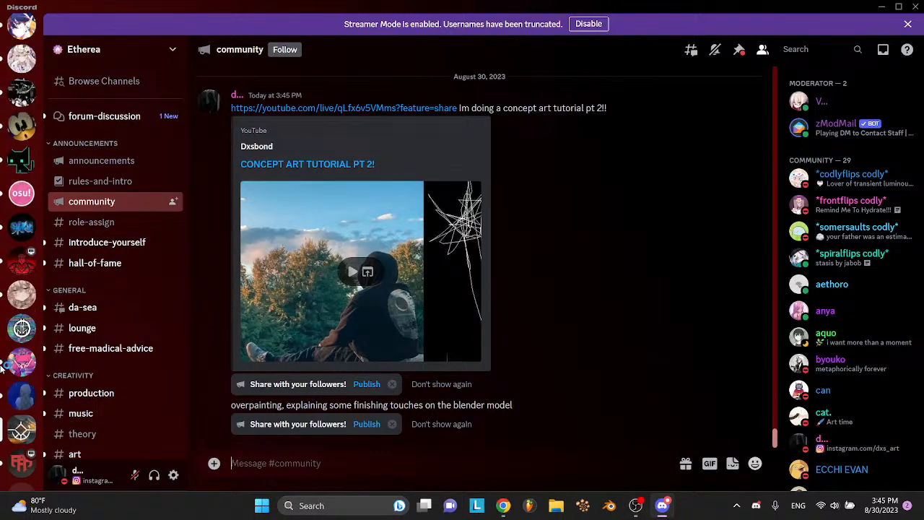
{"action": "scroll", "coordinate": [33, 189], "scroll_direction": "up", "scroll_amount": 4}
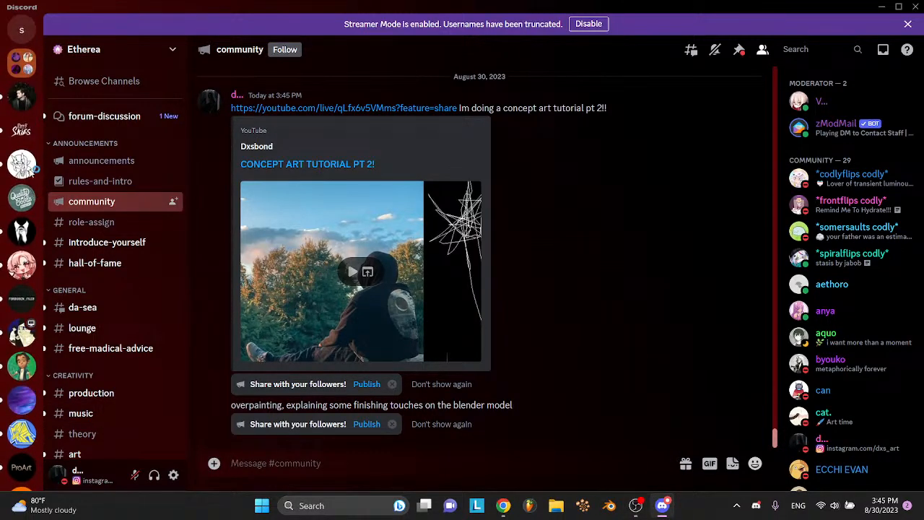
{"action": "left_click", "coordinate": [31, 170]}
{"action": "scroll", "coordinate": [30, 188], "scroll_direction": "down", "scroll_amount": 6}
{"action": "left_click", "coordinate": [21, 300]}
- Share the livestream link in the self-promotion channel, followed by the message "better now!!"
{"action": "type", "text": "https://youtube.com/live/qLfx6v5VMms?feature=share"}
{"action": "key", "text": "Return"}
{"action": "type", "text": "better now!!"}
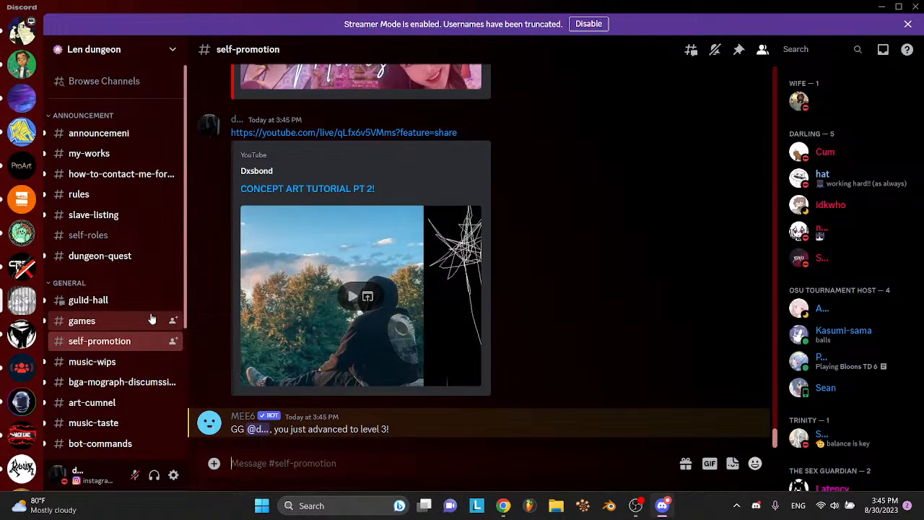
{"action": "key", "text": "Return"}
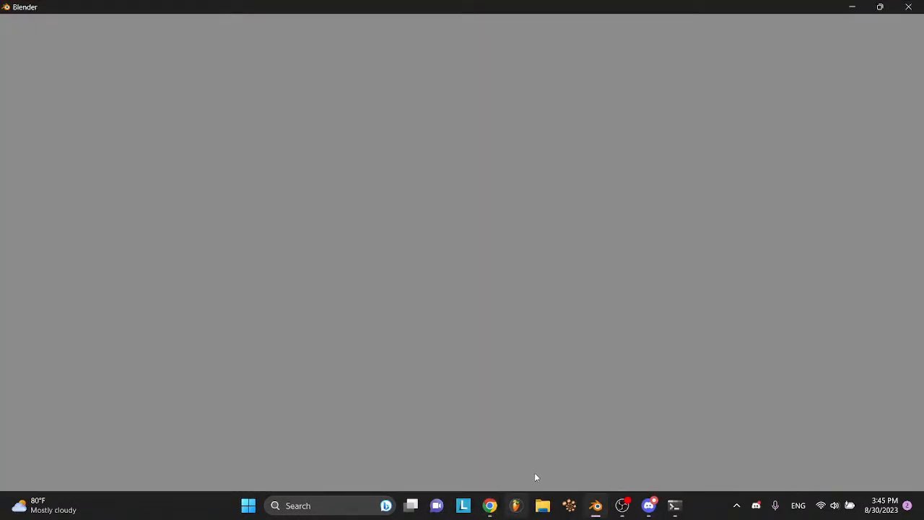
- Bring the YouTube Studio live chat window to the front over Blender
{"action": "mouse_move", "coordinate": [489, 507]}
{"action": "left_click", "coordinate": [538, 467]}
{"action": "mouse_move", "coordinate": [809, 13]}
{"action": "left_mouse_down"}
{"action": "mouse_move", "coordinate": [789, 12]}
{"action": "mouse_move", "coordinate": [808, 18]}
{"action": "left_mouse_up"}
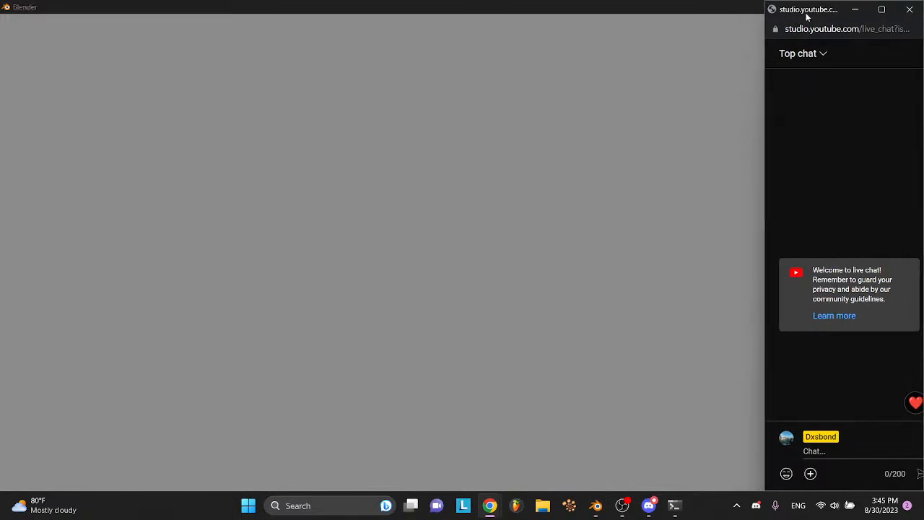
- Restore Blender from full screen and narrow and reposition its window so the live chat fits beside it
{"action": "left_click", "coordinate": [729, 7]}
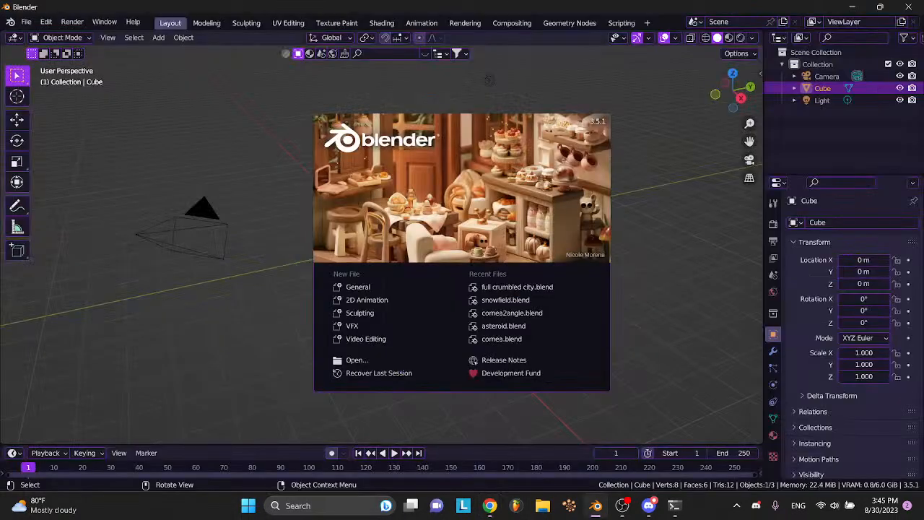
{"action": "left_click", "coordinate": [880, 7]}
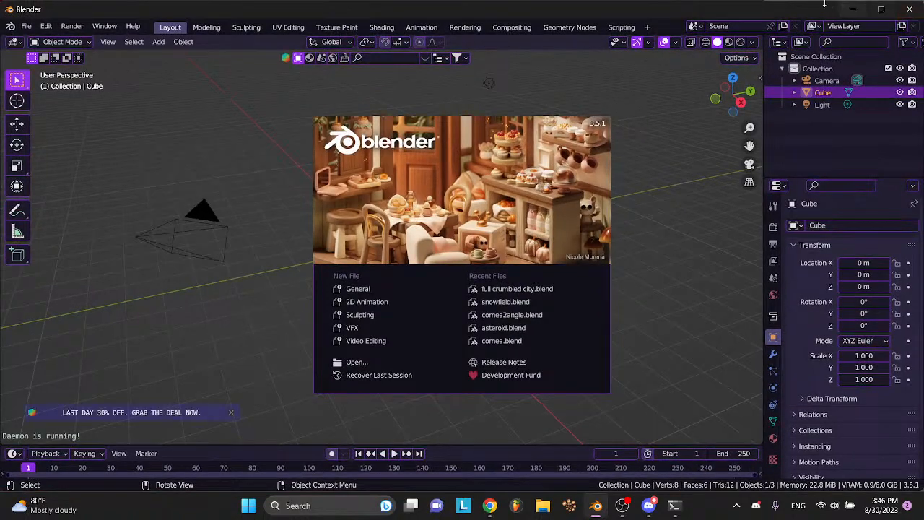
{"action": "left_click_drag", "start_coordinate": [824, 8], "coordinate": [814, 8]}
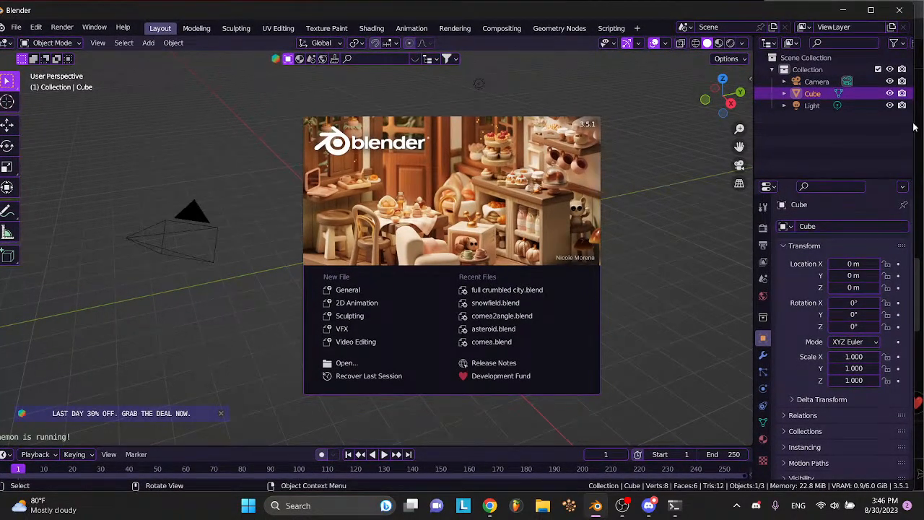
{"action": "left_click_drag", "start_coordinate": [912, 123], "coordinate": [751, 122]}
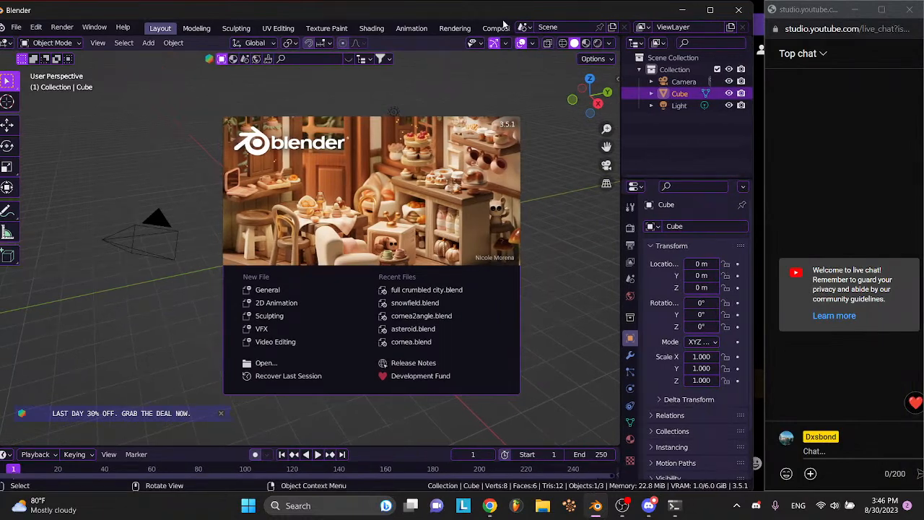
{"action": "left_click_drag", "start_coordinate": [504, 7], "coordinate": [528, 5]}
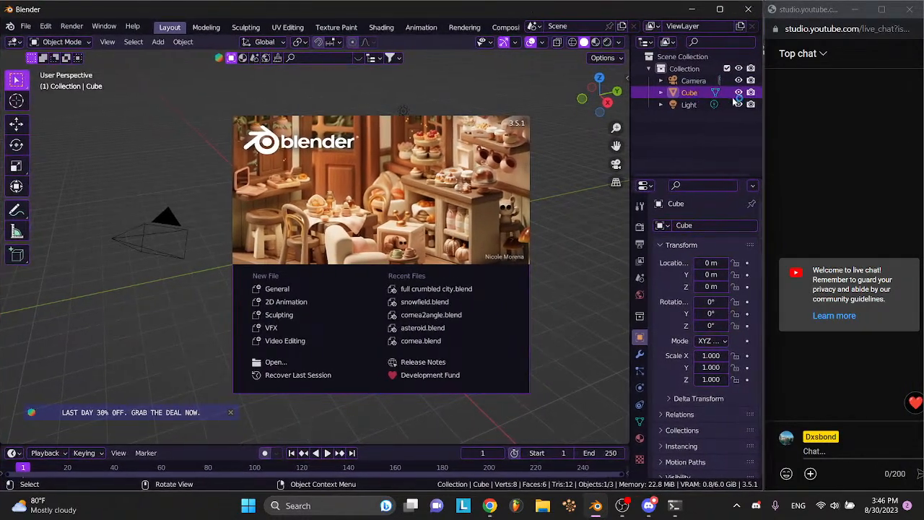
- Fine-tune the live chat window's width so it meets Blender's edge, and return to the Blender window
{"action": "left_click_drag", "start_coordinate": [762, 112], "coordinate": [765, 118]}
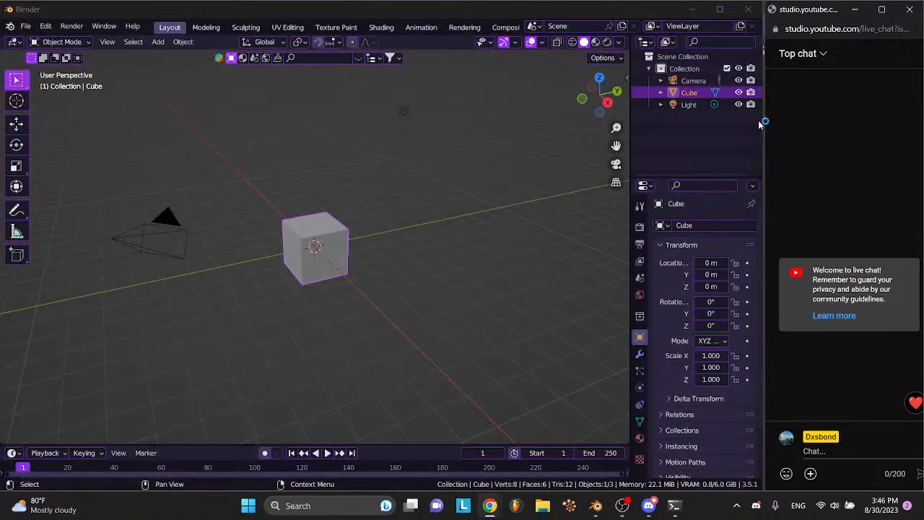
{"action": "mouse_move", "coordinate": [762, 122]}
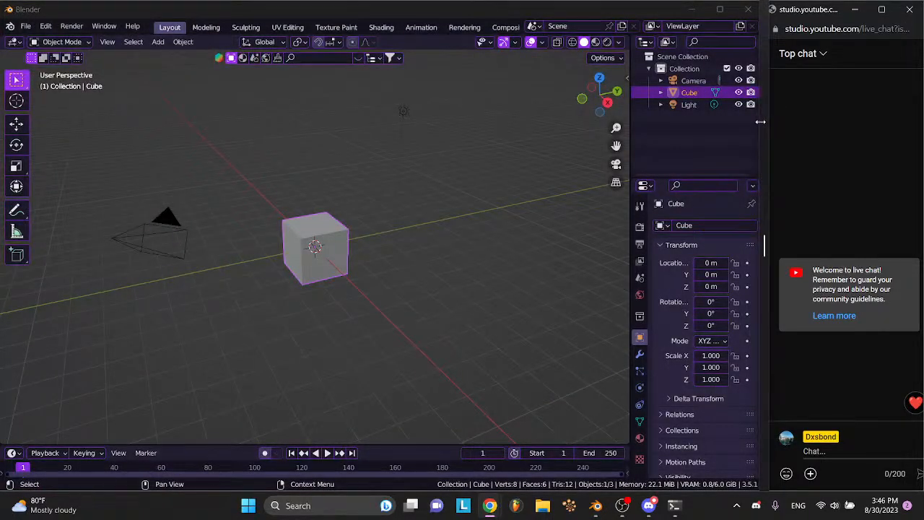
{"action": "mouse_move", "coordinate": [760, 121]}
{"action": "left_mouse_down"}
{"action": "mouse_move", "coordinate": [768, 117]}
{"action": "mouse_move", "coordinate": [765, 126]}
{"action": "left_mouse_up"}
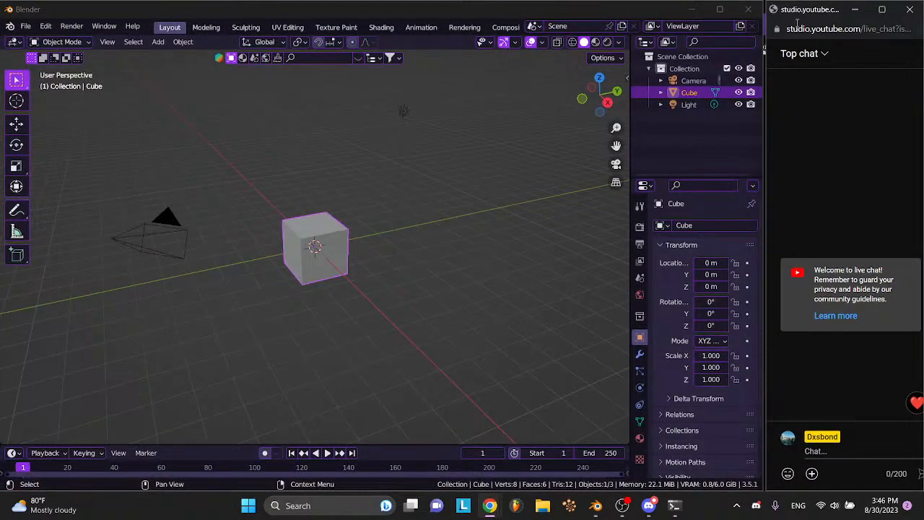
{"action": "mouse_move", "coordinate": [627, 511]}
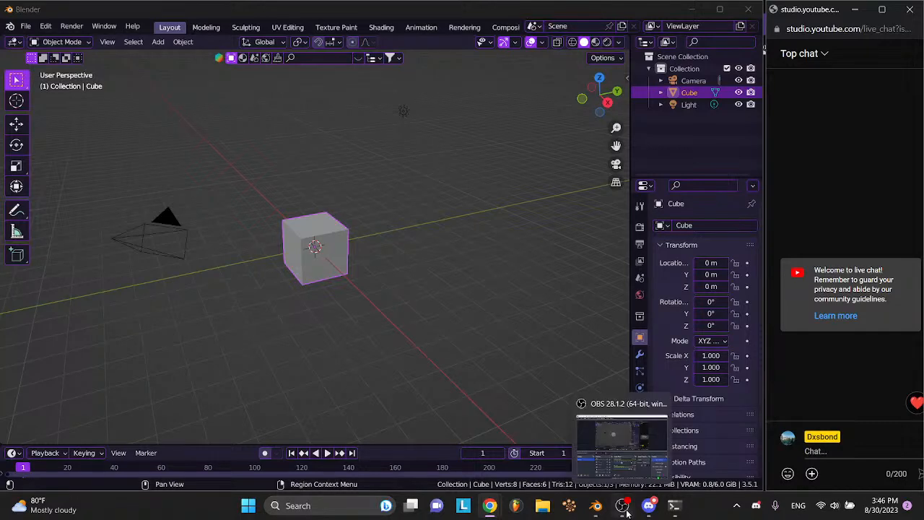
{"action": "mouse_move", "coordinate": [598, 510]}
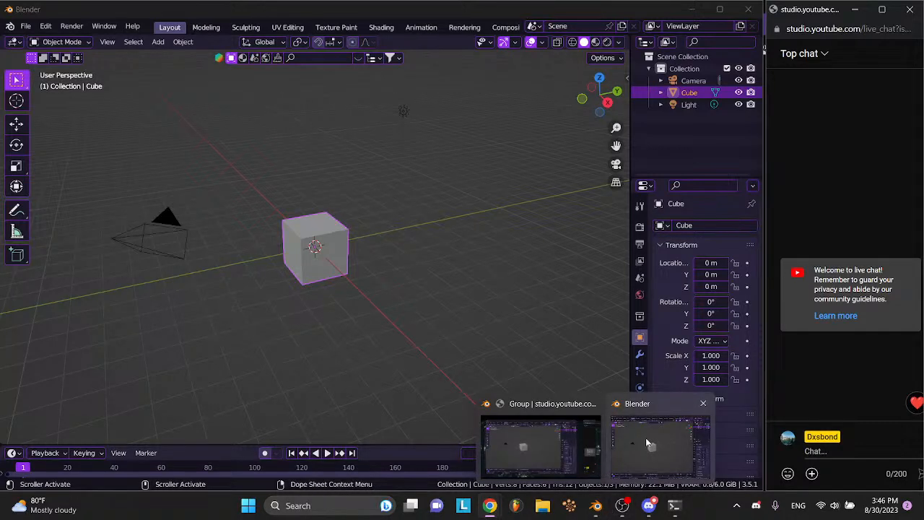
{"action": "left_click", "coordinate": [578, 432]}
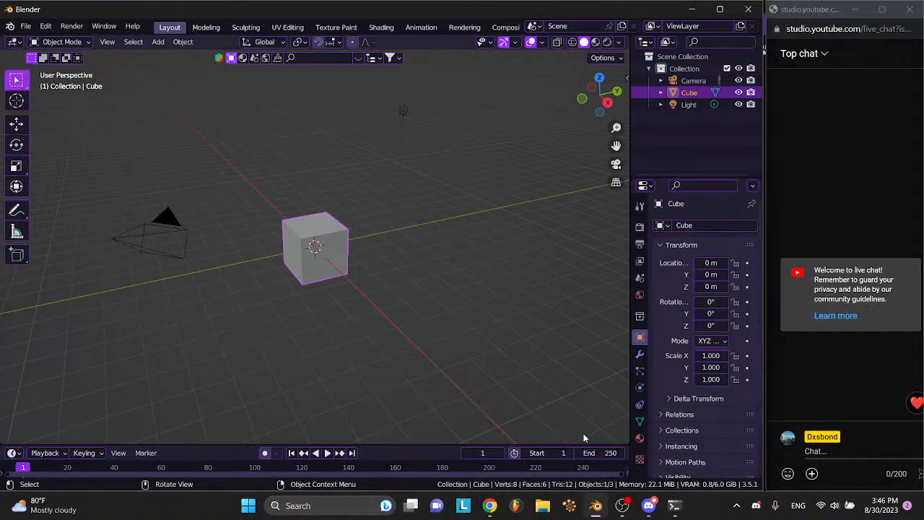
- Open the recent file "full crumbled city.blend"
{"action": "mouse_move", "coordinate": [597, 507]}
{"action": "left_click", "coordinate": [27, 25]}
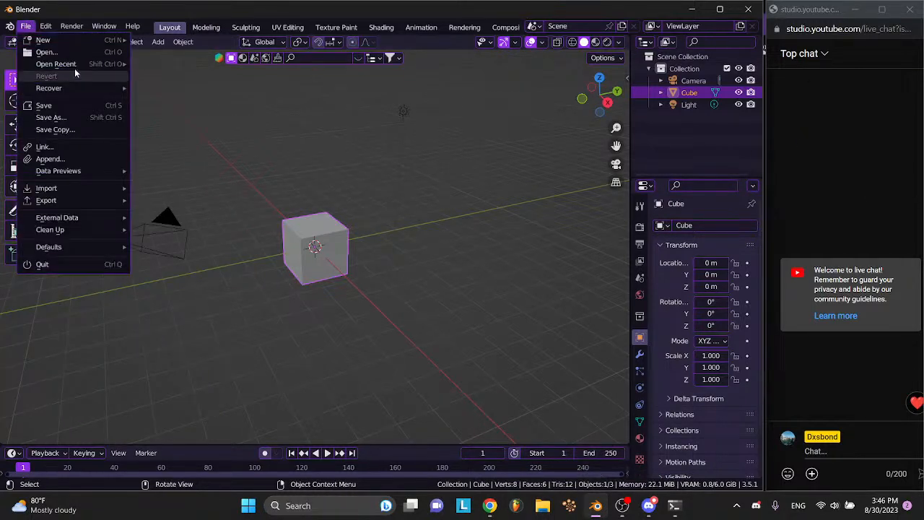
{"action": "mouse_move", "coordinate": [76, 66]}
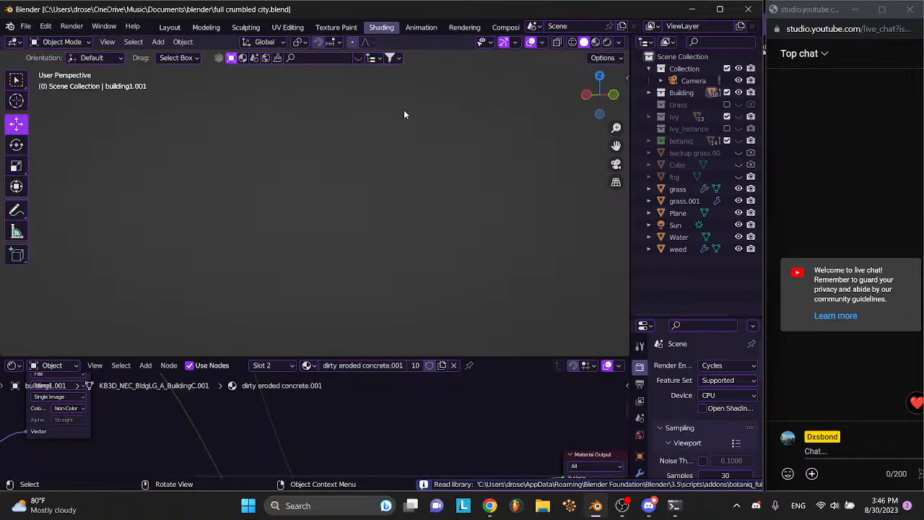
- View the city scene through the camera and examine the leaning buildings around it
{"action": "left_click", "coordinate": [613, 170]}
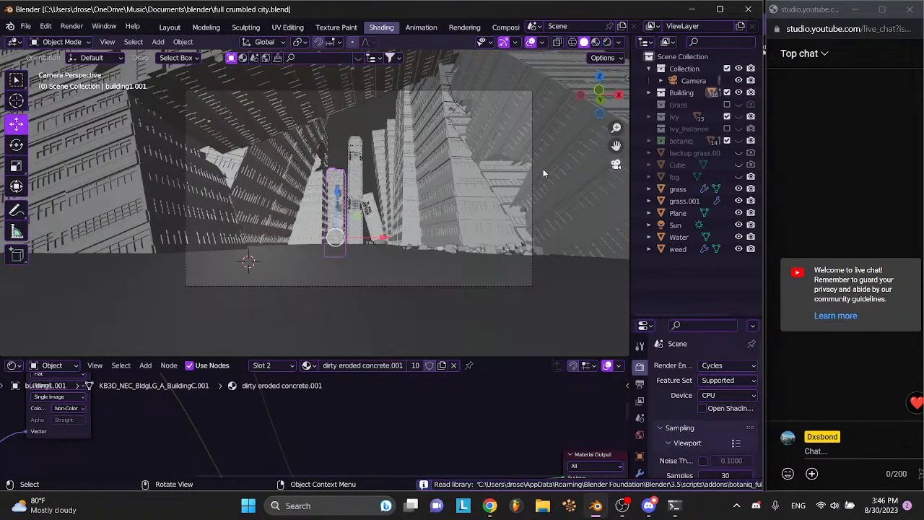
{"action": "scroll", "coordinate": [435, 174], "scroll_direction": "up", "scroll_amount": 5}
{"action": "scroll", "coordinate": [435, 175], "scroll_direction": "down", "scroll_amount": 3}
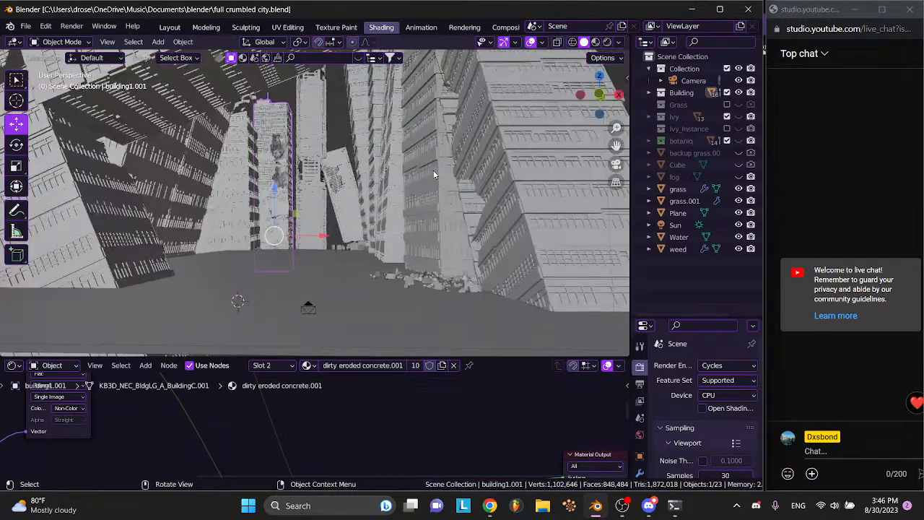
{"action": "scroll", "coordinate": [435, 174], "scroll_direction": "down", "scroll_amount": 2}
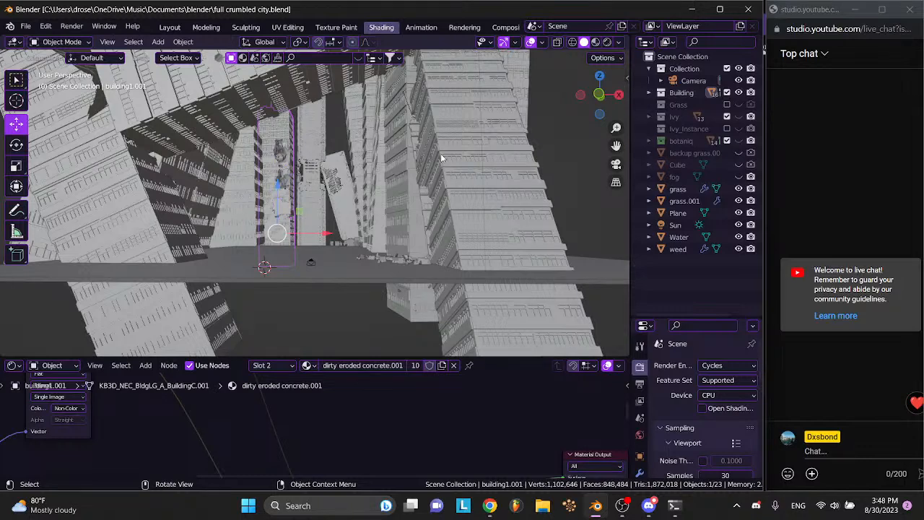
- Switch to the SoundCloud page in Chrome, lower the playback volume slightly and return to Blender
{"action": "left_click", "coordinate": [551, 174]}
{"action": "mouse_move", "coordinate": [493, 509]}
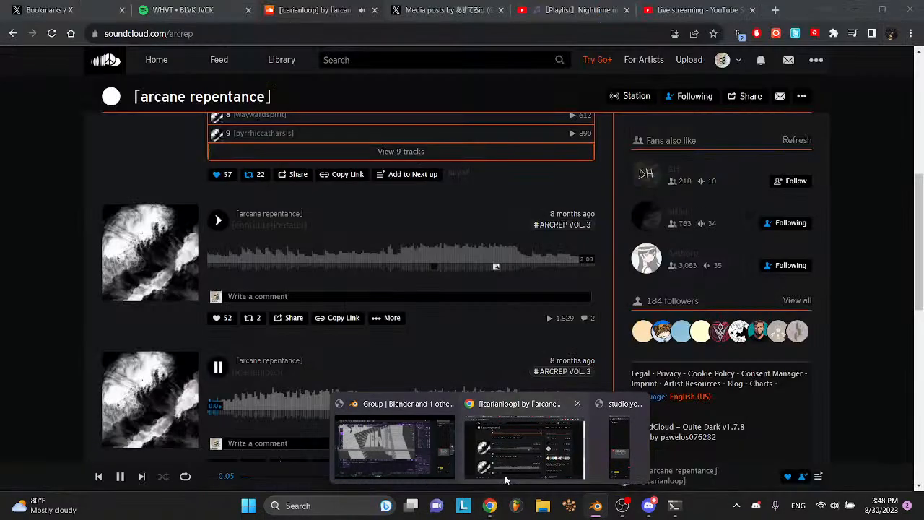
{"action": "left_click", "coordinate": [505, 476]}
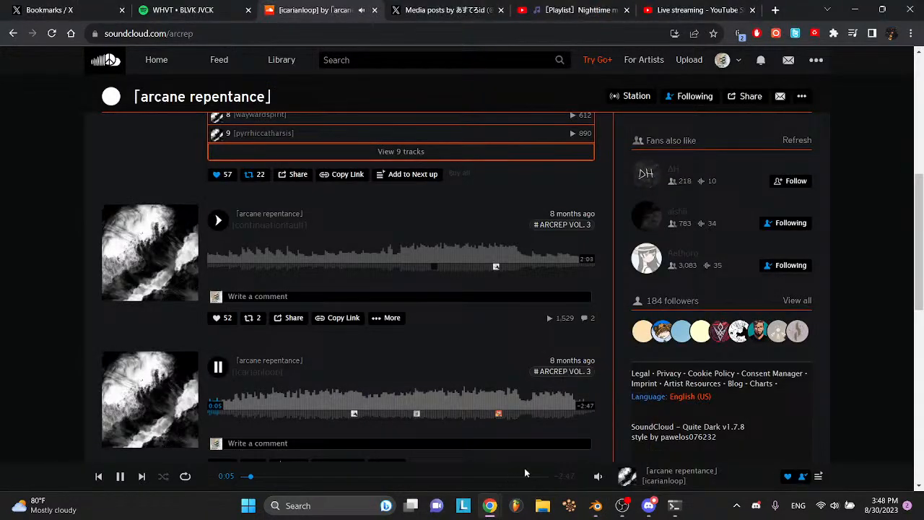
{"action": "mouse_move", "coordinate": [598, 476]}
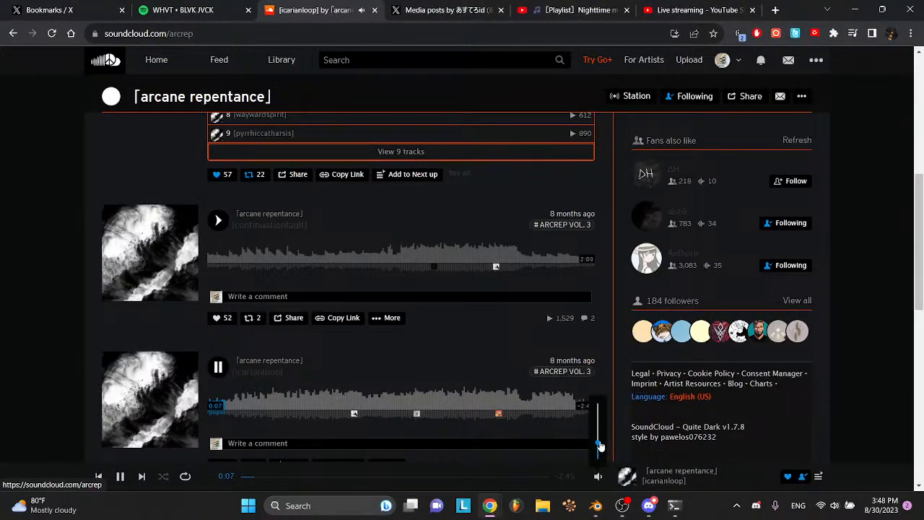
{"action": "mouse_move", "coordinate": [598, 439]}
{"action": "left_mouse_down"}
{"action": "mouse_move", "coordinate": [596, 478]}
{"action": "mouse_move", "coordinate": [599, 443]}
{"action": "left_mouse_up"}
{"action": "left_click", "coordinate": [596, 506]}
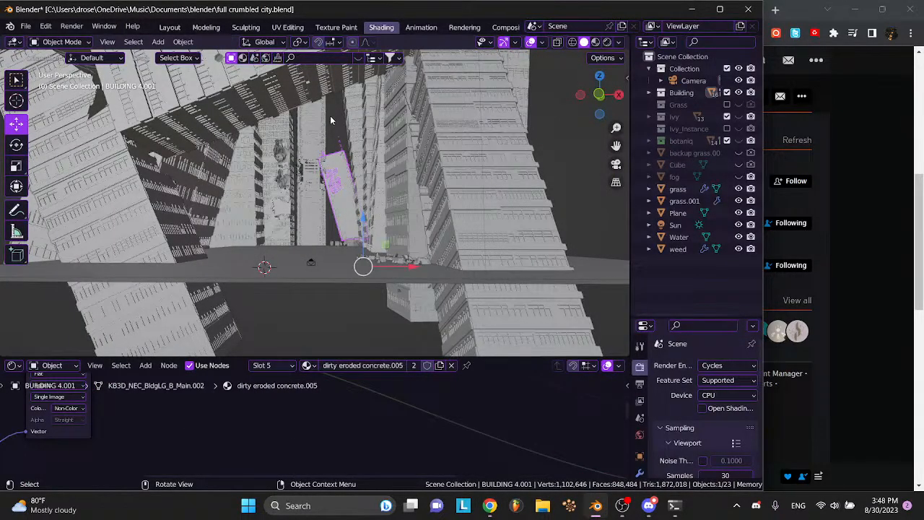
- Examine the upright tower beside the tilted building at the far end of the street and clear the selection
{"action": "left_click", "coordinate": [339, 143]}
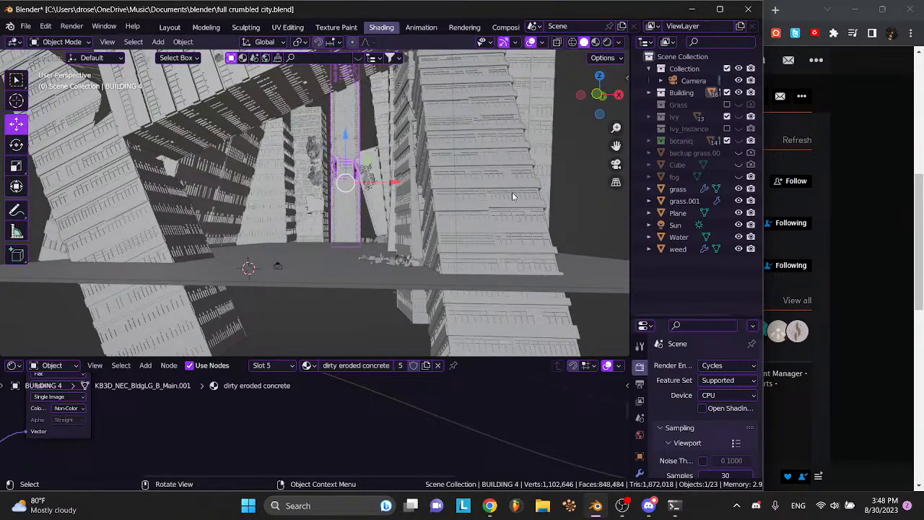
{"action": "left_click", "coordinate": [574, 196]}
{"action": "scroll", "coordinate": [573, 195], "scroll_direction": "up", "scroll_amount": 3}
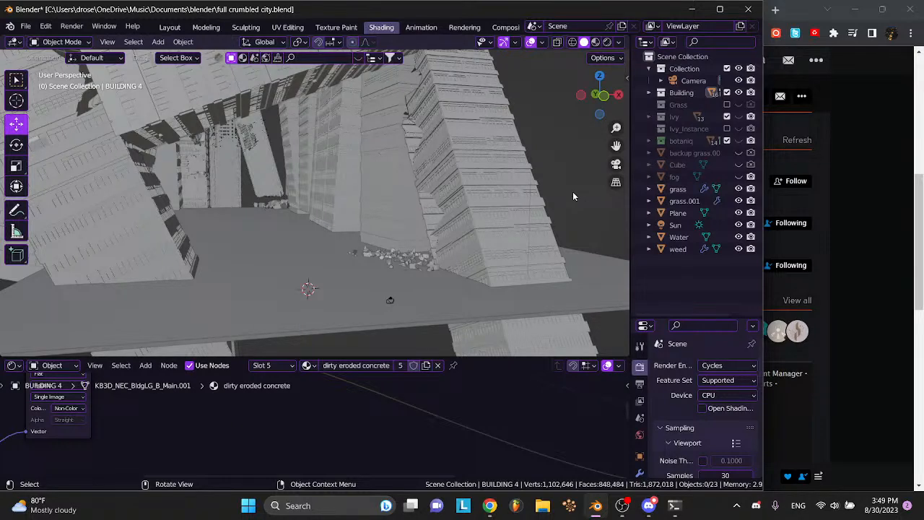
- Bring the live chat window back beside Blender and select the large leaning tower near the rubble
{"action": "mouse_move", "coordinate": [490, 505]}
{"action": "left_click", "coordinate": [620, 438]}
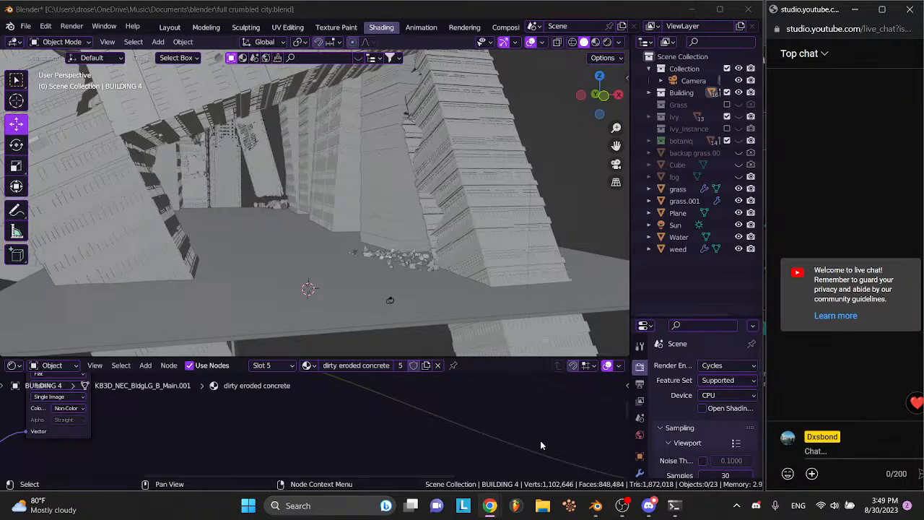
{"action": "left_click", "coordinate": [459, 167]}
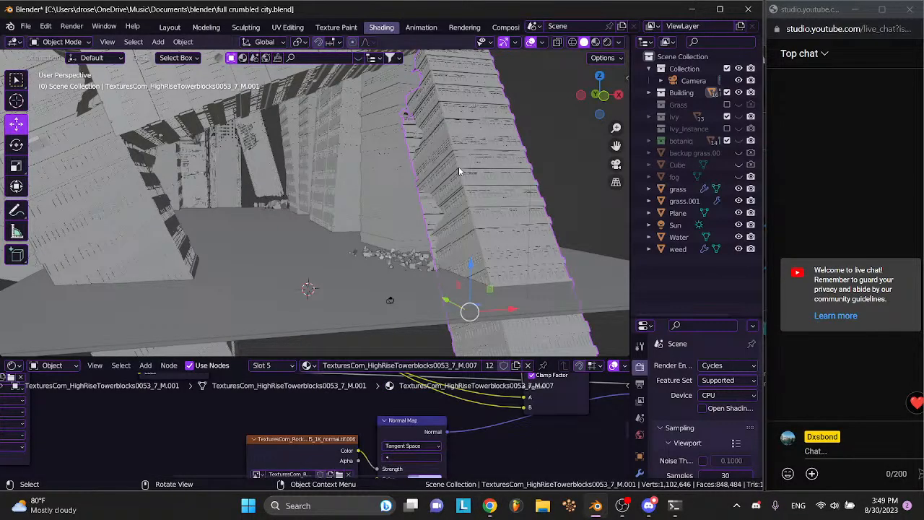
- Show the Ivy collection in the viewport to examine the overgrown buildings from street level, and hide it again
{"action": "scroll", "coordinate": [458, 171], "scroll_direction": "up", "scroll_amount": 5}
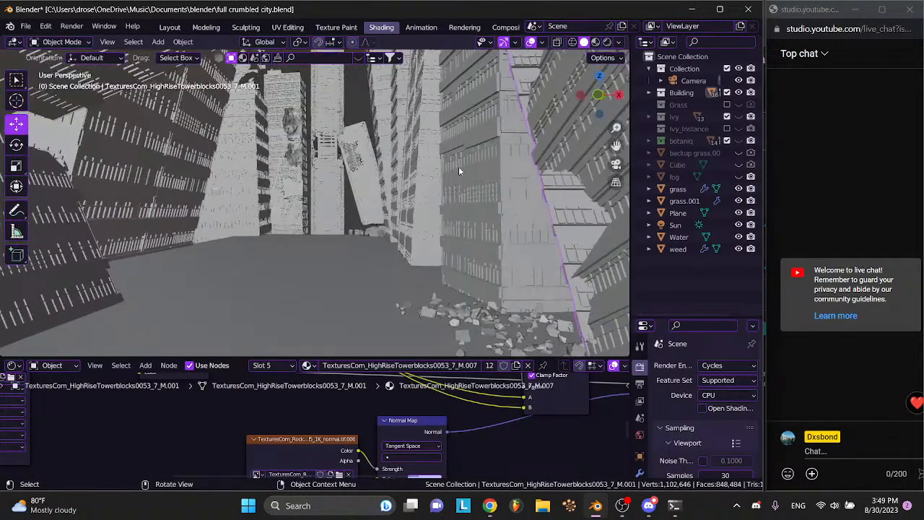
{"action": "scroll", "coordinate": [459, 171], "scroll_direction": "left", "scroll_amount": 5}
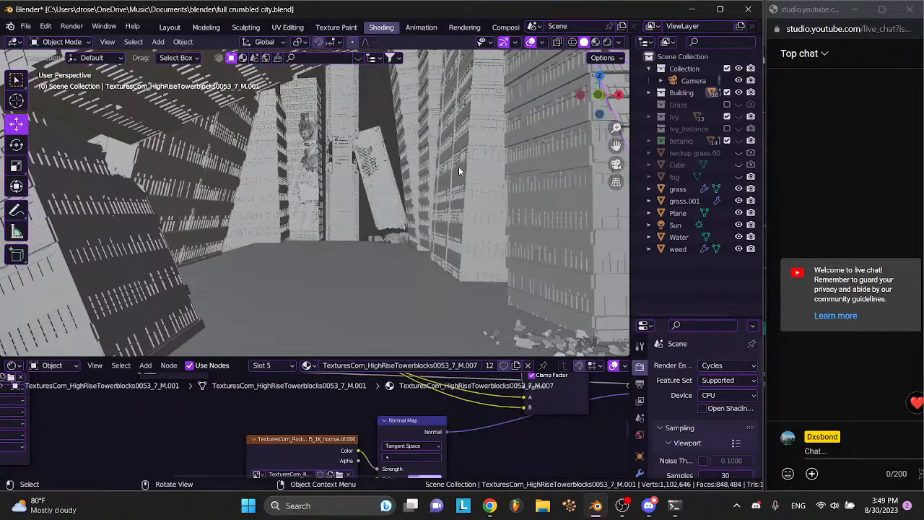
{"action": "scroll", "coordinate": [458, 171], "scroll_direction": "left", "scroll_amount": 5}
{"action": "scroll", "coordinate": [460, 171], "scroll_direction": "up", "scroll_amount": 5}
{"action": "scroll", "coordinate": [459, 171], "scroll_direction": "down", "scroll_amount": 5}
{"action": "scroll", "coordinate": [459, 171], "scroll_direction": "right", "scroll_amount": 5}
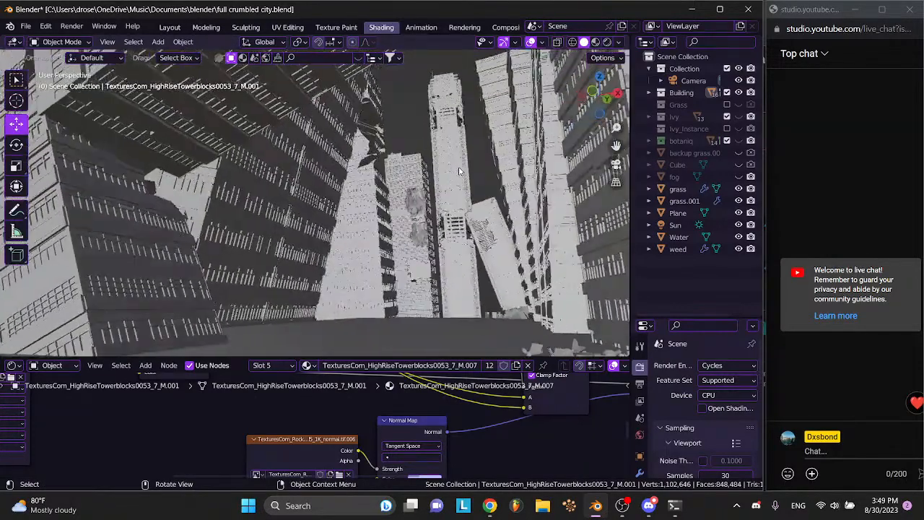
{"action": "left_click", "coordinate": [738, 117]}
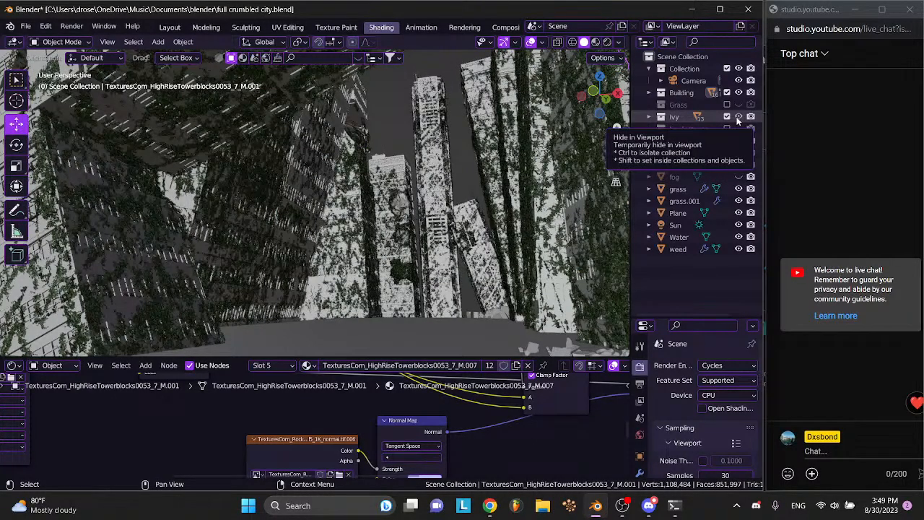
{"action": "left_click", "coordinate": [738, 117]}
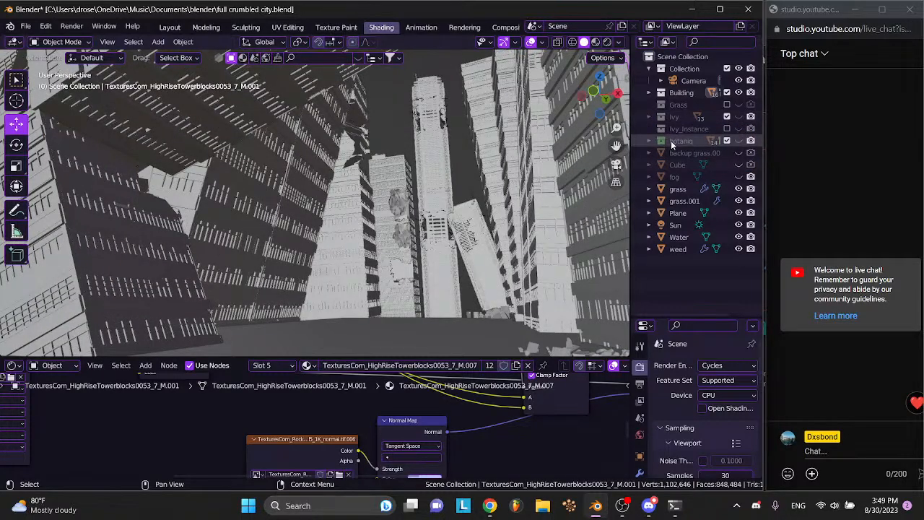
- Save the city file and clear the leaning tower's selection with the whole layout in view
{"action": "left_click_drag", "start_coordinate": [466, 151], "coordinate": [438, 152]}
{"action": "scroll", "coordinate": [439, 149], "scroll_direction": "down", "scroll_amount": 10}
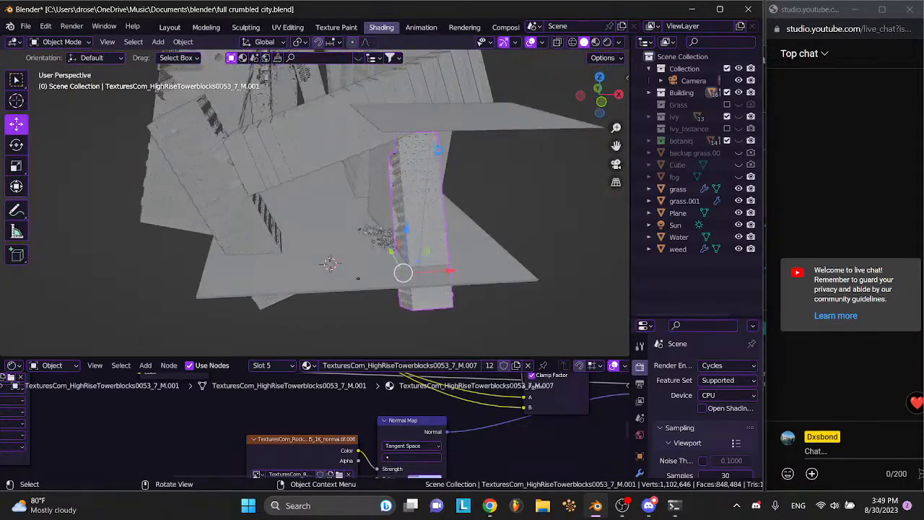
{"action": "key", "text": "ctrl+s"}
{"action": "left_click", "coordinate": [442, 149]}
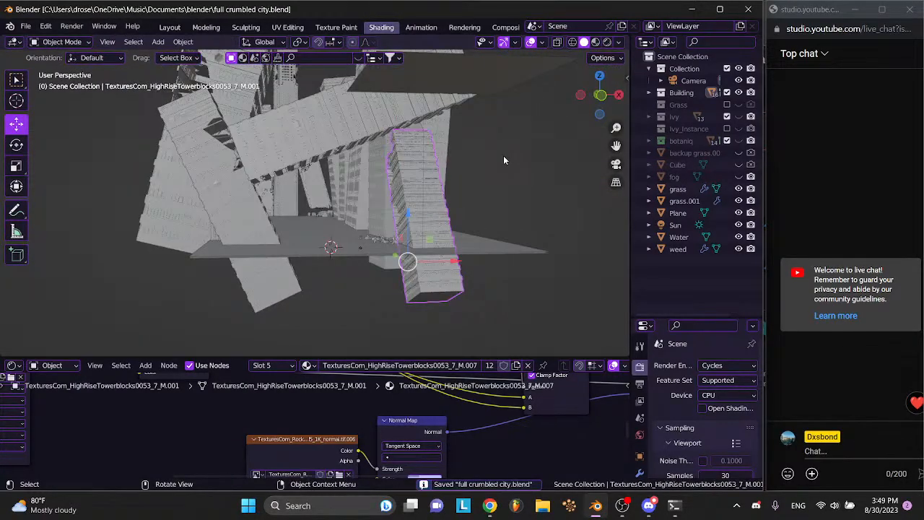
- Open the render asteroid2.png from the Documents\blender folder in File Explorer and examine its foggy towers up close
{"action": "left_click", "coordinate": [551, 506]}
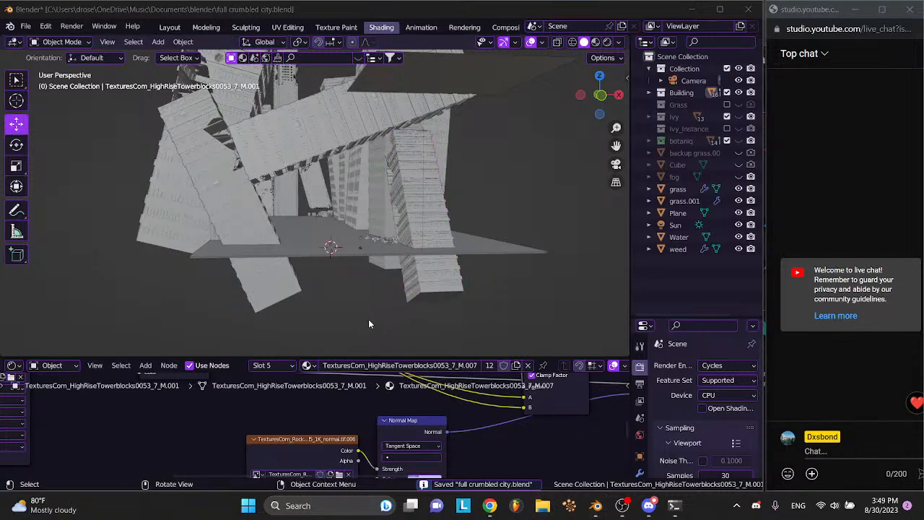
{"action": "scroll", "coordinate": [120, 267], "scroll_direction": "down", "scroll_amount": 5}
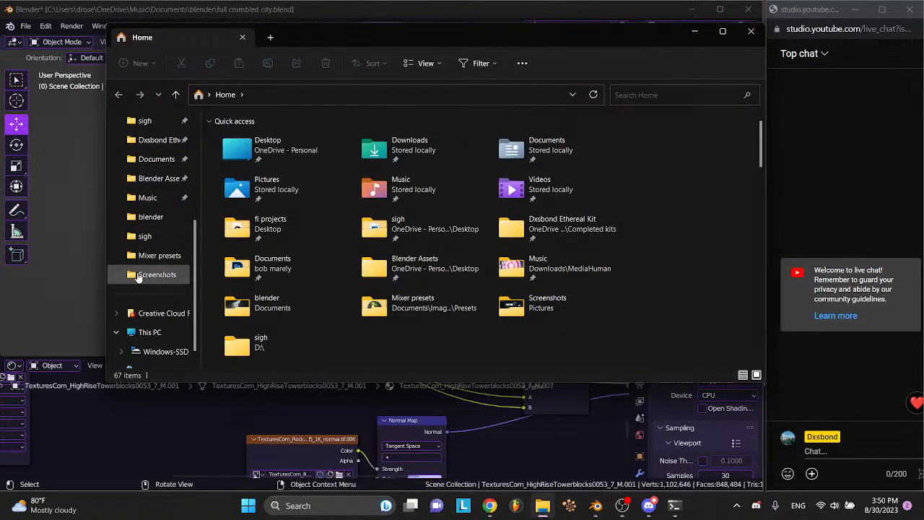
{"action": "left_click", "coordinate": [121, 217]}
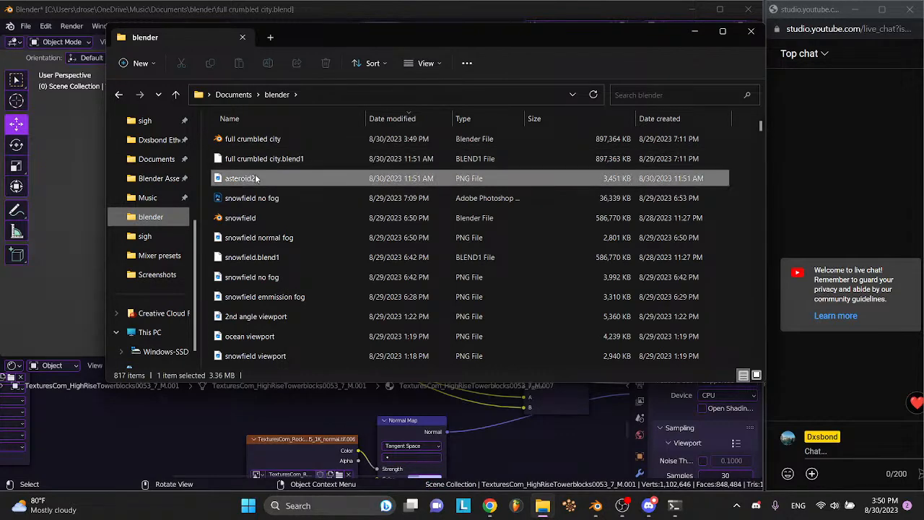
{"action": "double_click", "coordinate": [255, 174]}
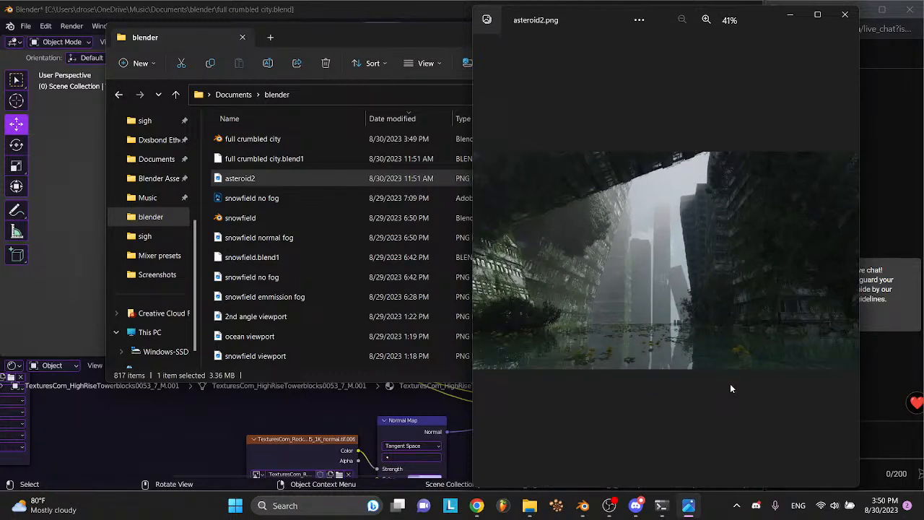
{"action": "scroll", "coordinate": [696, 212], "scroll_direction": "up", "scroll_amount": 2}
{"action": "left_click_drag", "start_coordinate": [697, 217], "coordinate": [637, 271]}
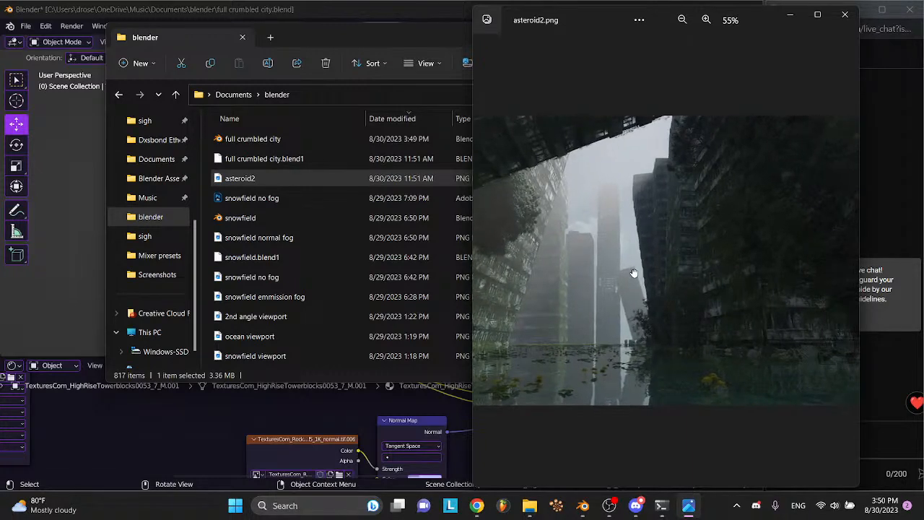
{"action": "scroll", "coordinate": [664, 157], "scroll_direction": "down", "scroll_amount": 1}
{"action": "scroll", "coordinate": [663, 157], "scroll_direction": "down", "scroll_amount": 2}
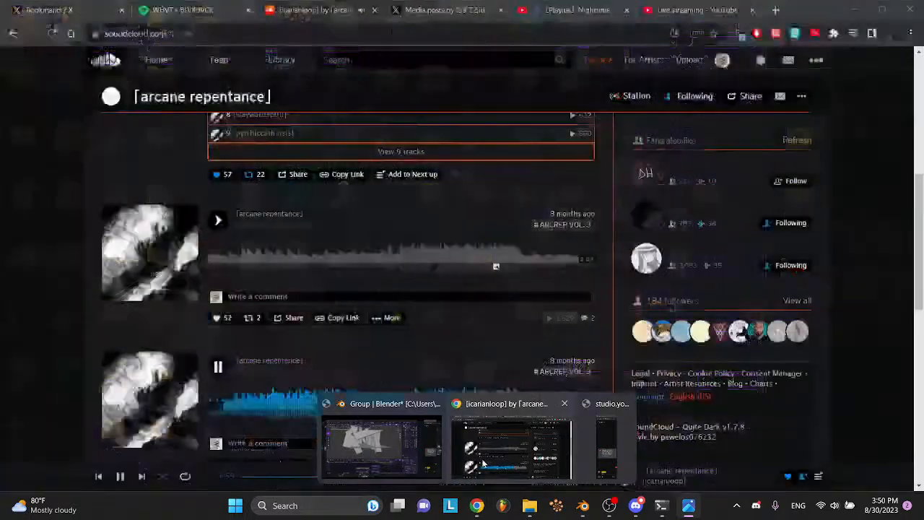
- View the reference illustration of the overgrown ruins on X in Chrome, and reopen asteroid2.png from File Explorer for comparison
{"action": "left_click", "coordinate": [511, 447]}
{"action": "left_click", "coordinate": [453, 9]}
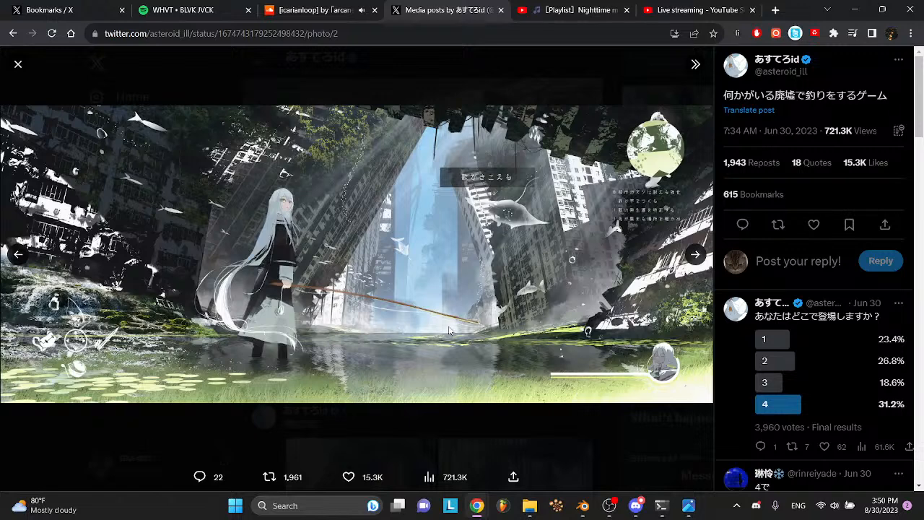
{"action": "left_click", "coordinate": [583, 505]}
{"action": "left_click", "coordinate": [530, 505]}
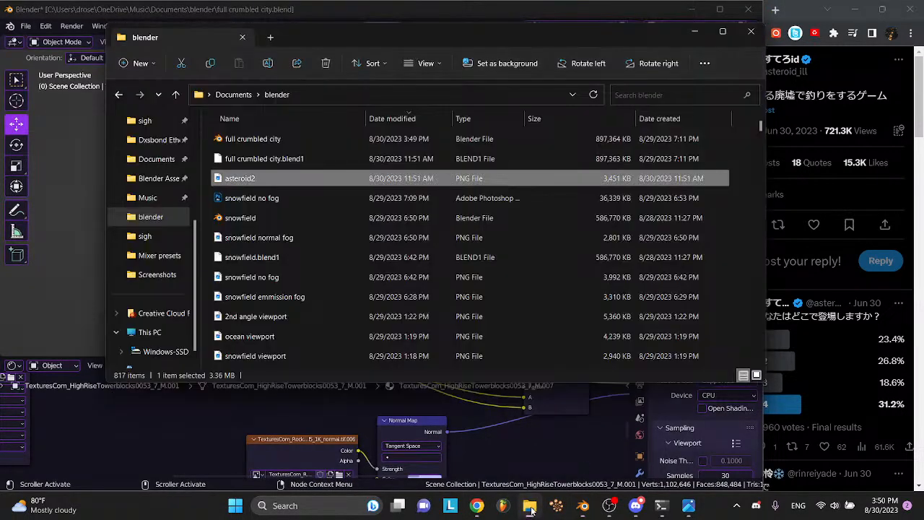
{"action": "double_click", "coordinate": [510, 177]}
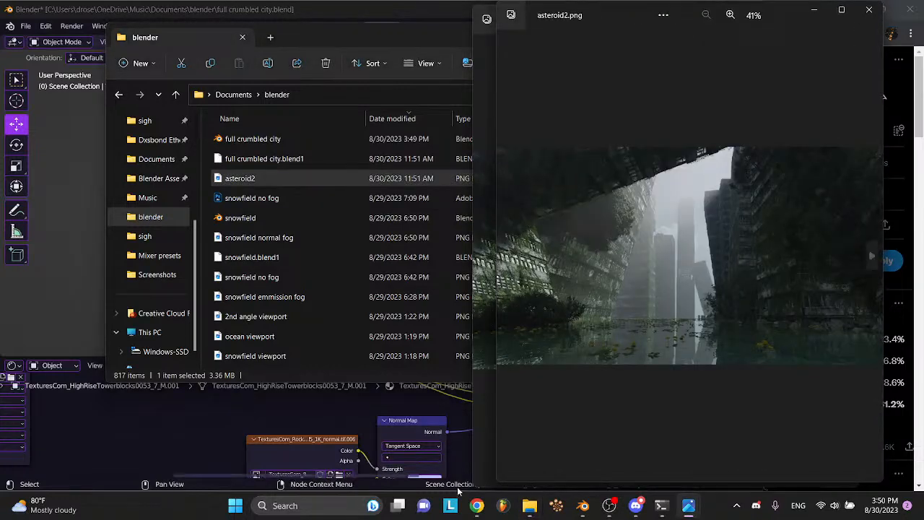
- Bring the live chat window forward, close both asteroid2.png image windows and return to Blender
{"action": "mouse_move", "coordinate": [477, 509]}
{"action": "left_click", "coordinate": [608, 440]}
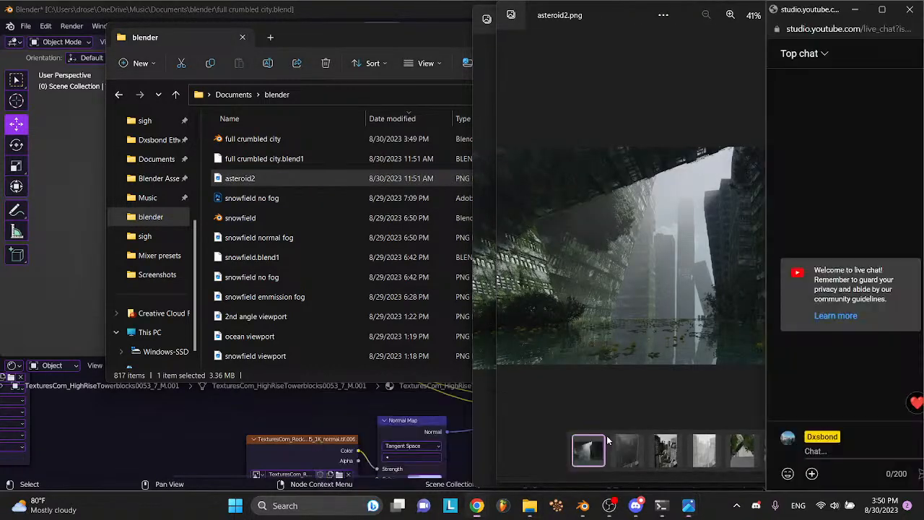
{"action": "left_click", "coordinate": [682, 205]}
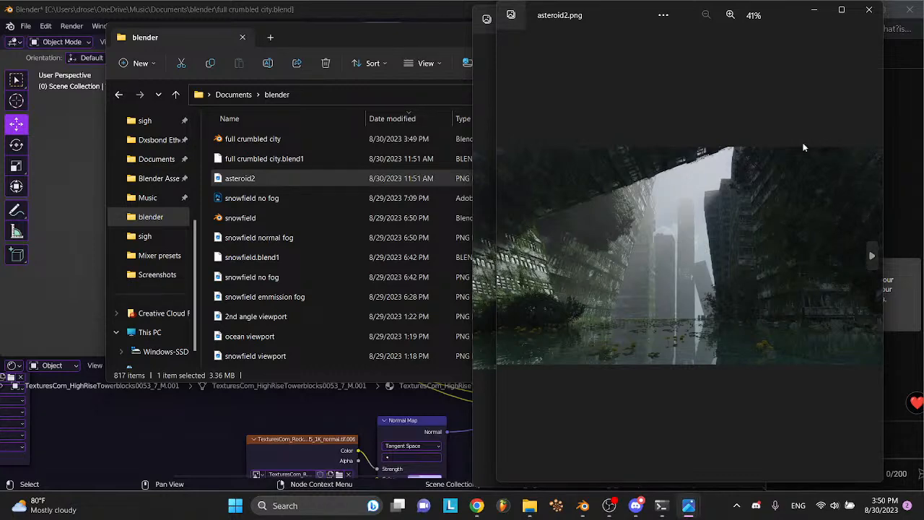
{"action": "left_click", "coordinate": [873, 11]}
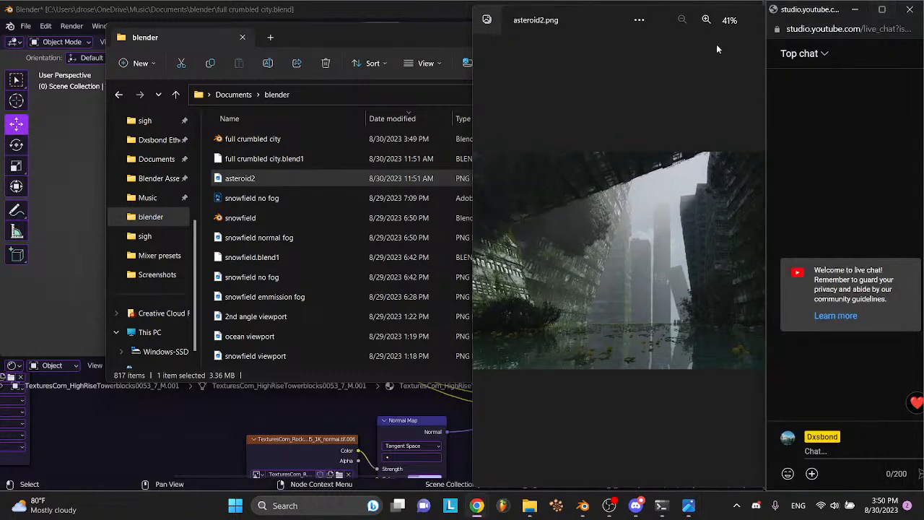
{"action": "left_click", "coordinate": [746, 13]}
{"action": "left_click", "coordinate": [844, 14]}
{"action": "left_click", "coordinate": [77, 281]}
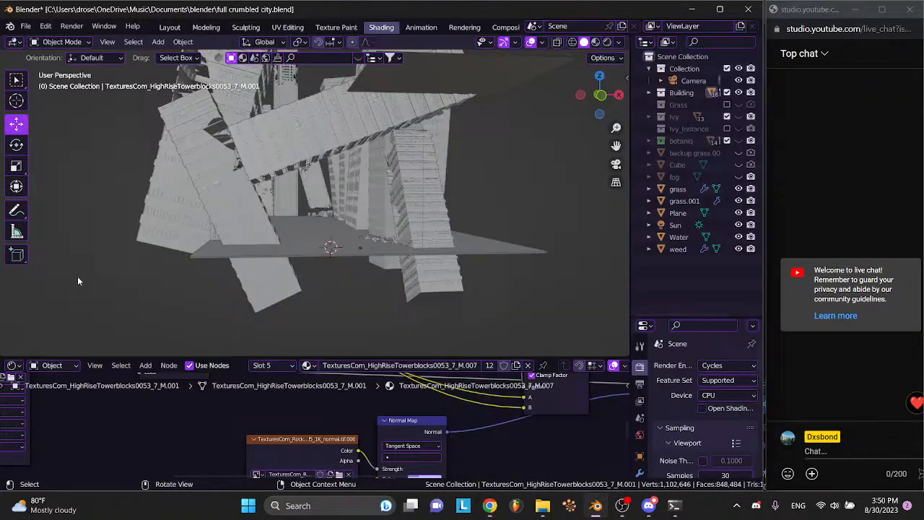
- Save the city file and look over the arrangement of collapsed buildings from outside
{"action": "key", "text": "ctrl+s"}
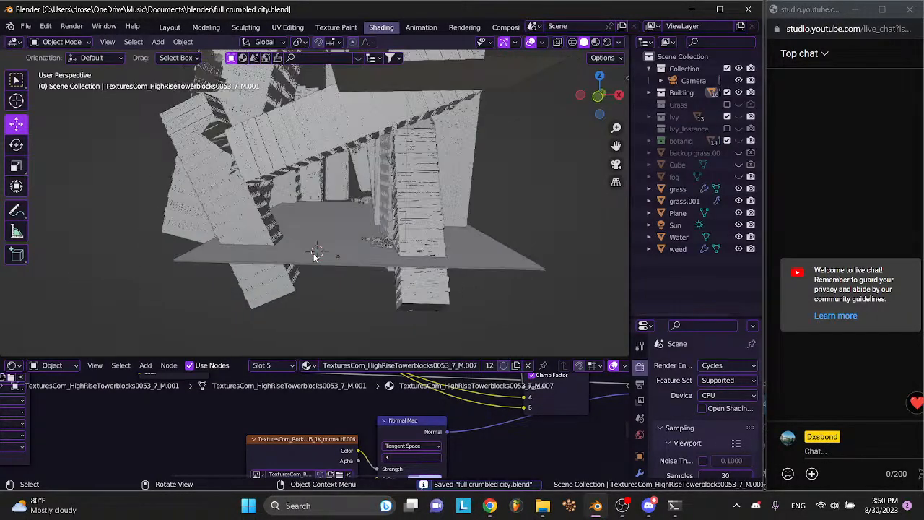
{"action": "scroll", "coordinate": [315, 258], "scroll_direction": "up", "scroll_amount": 5}
{"action": "scroll", "coordinate": [314, 258], "scroll_direction": "down", "scroll_amount": 3}
{"action": "scroll", "coordinate": [315, 257], "scroll_direction": "up", "scroll_amount": 3}
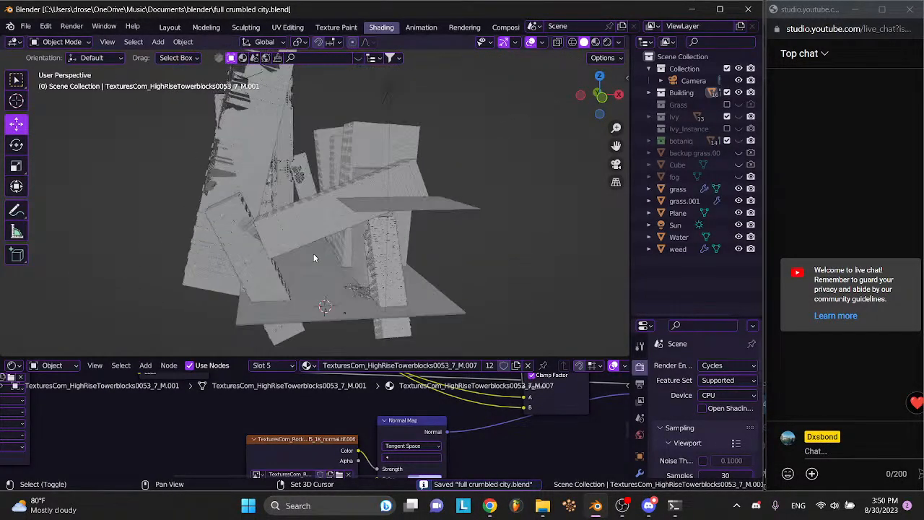
{"action": "scroll", "coordinate": [314, 258], "scroll_direction": "down", "scroll_amount": 5}
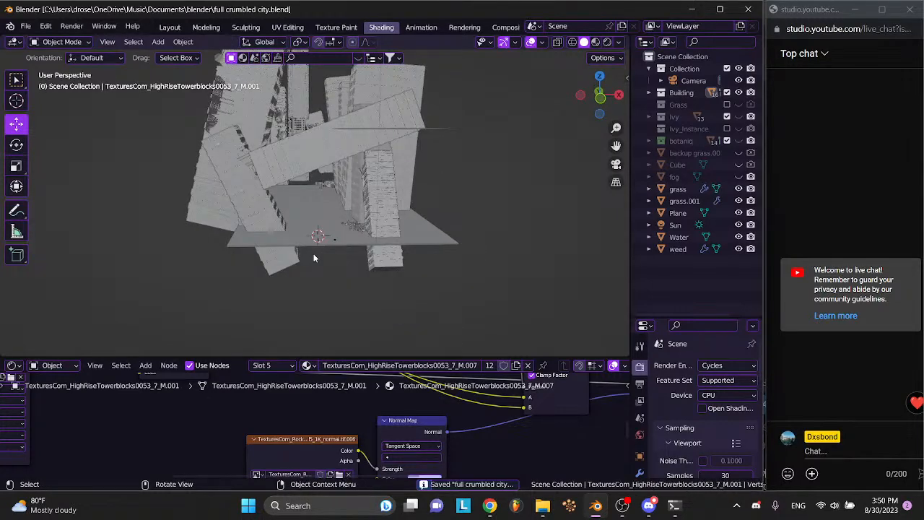
{"action": "scroll", "coordinate": [314, 257], "scroll_direction": "up", "scroll_amount": 4}
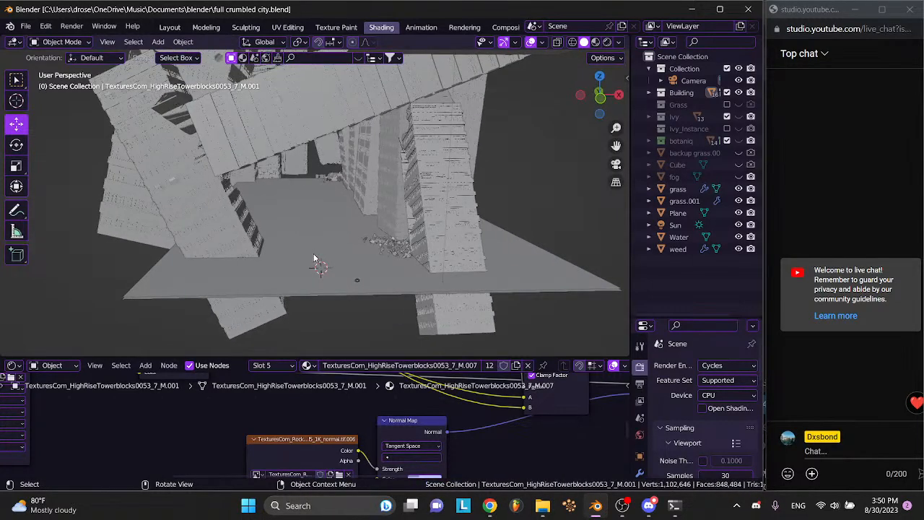
- Show the botaniq collection in the viewport and examine the trees and bushes along the street
{"action": "left_click", "coordinate": [616, 165]}
{"action": "scroll", "coordinate": [337, 102], "scroll_direction": "down", "scroll_amount": 3}
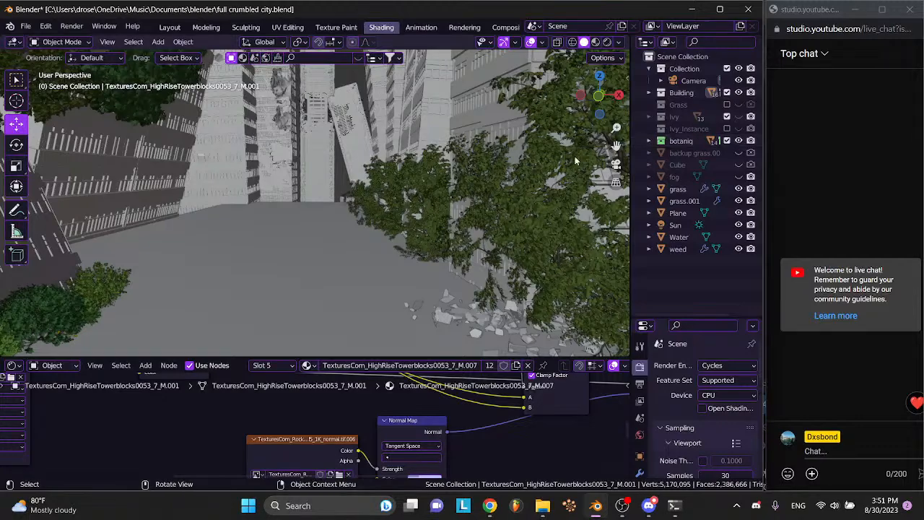
{"action": "left_click_drag", "start_coordinate": [605, 143], "coordinate": [575, 156]}
{"action": "scroll", "coordinate": [574, 156], "scroll_direction": "up", "scroll_amount": 3}
{"action": "scroll", "coordinate": [576, 160], "scroll_direction": "up", "scroll_amount": 5}
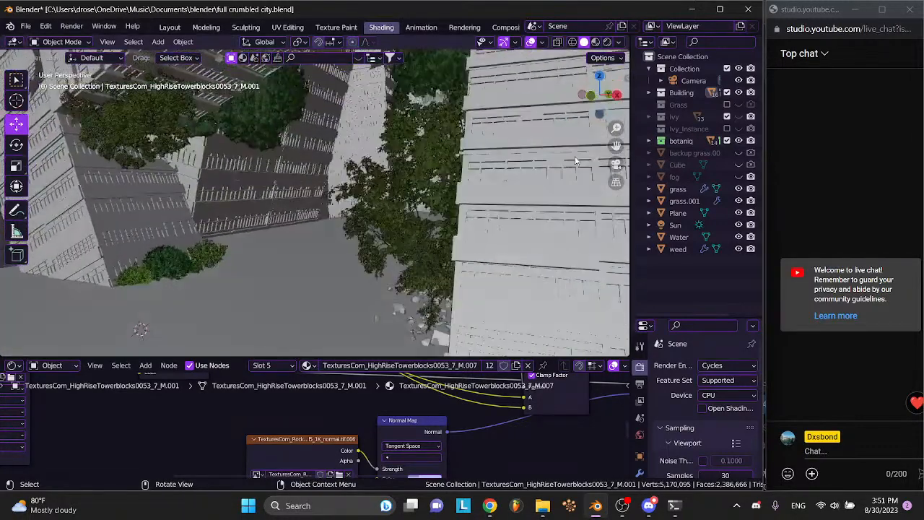
{"action": "scroll", "coordinate": [576, 161], "scroll_direction": "left", "scroll_amount": 5}
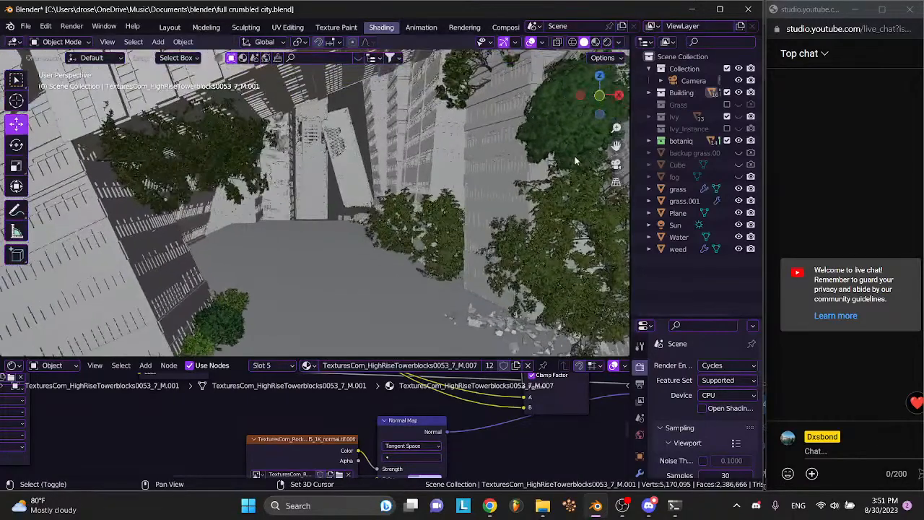
- Inspect the trees and leaning building facades along the street from several angles, ending in the camera view
{"action": "key", "text": "w"}
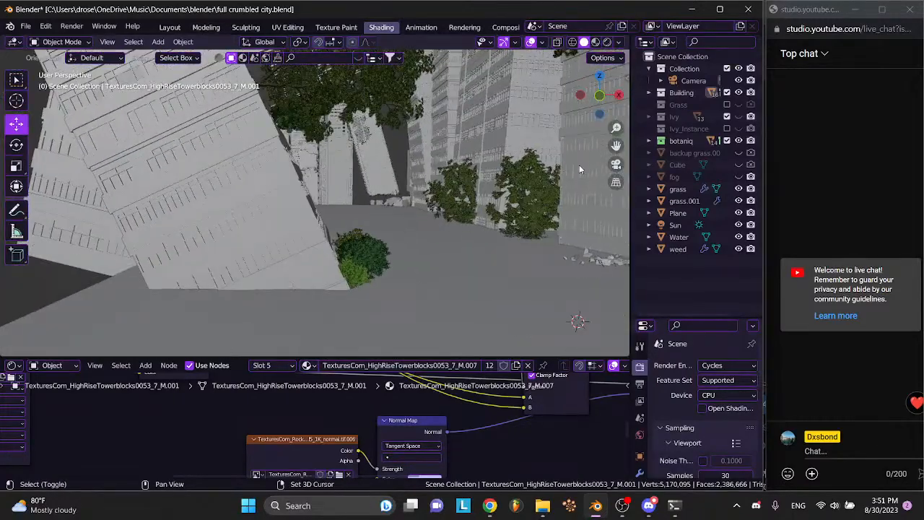
{"action": "scroll", "coordinate": [580, 169], "scroll_direction": "up", "scroll_amount": 5}
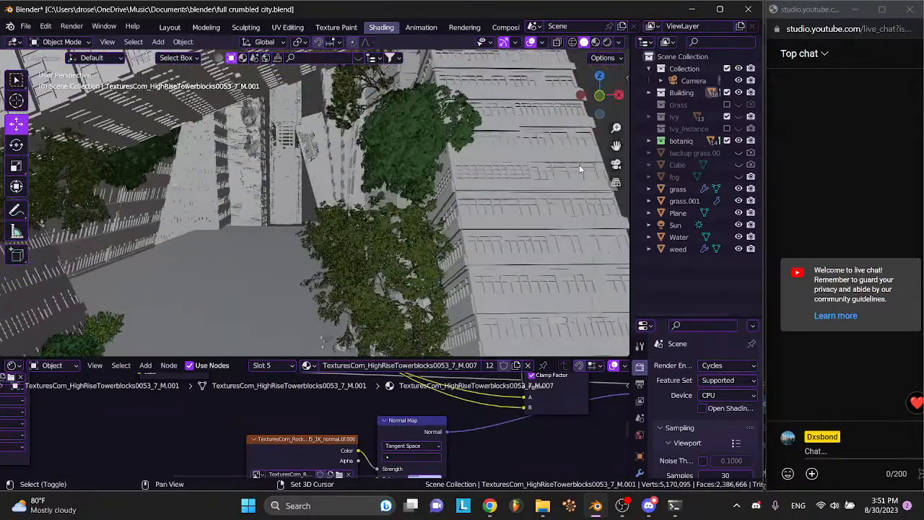
{"action": "scroll", "coordinate": [580, 170], "scroll_direction": "right", "scroll_amount": 10}
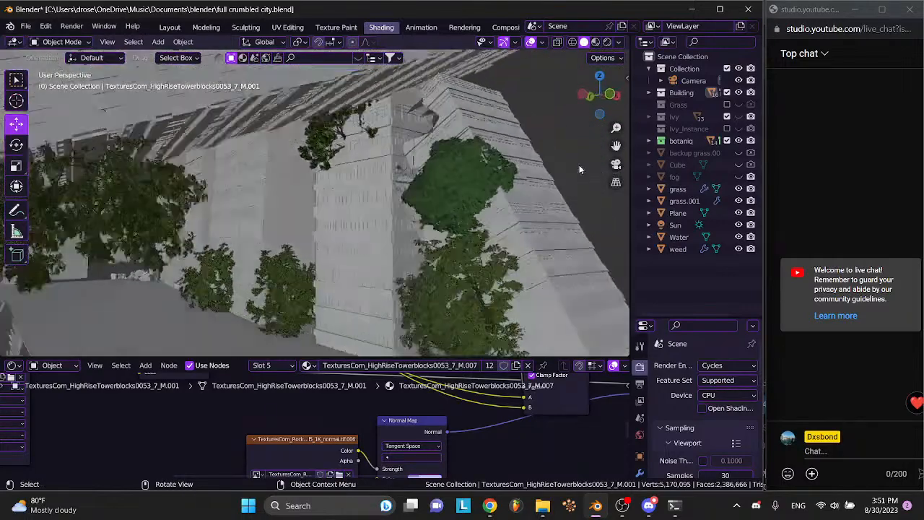
{"action": "scroll", "coordinate": [580, 170], "scroll_direction": "right", "scroll_amount": 5}
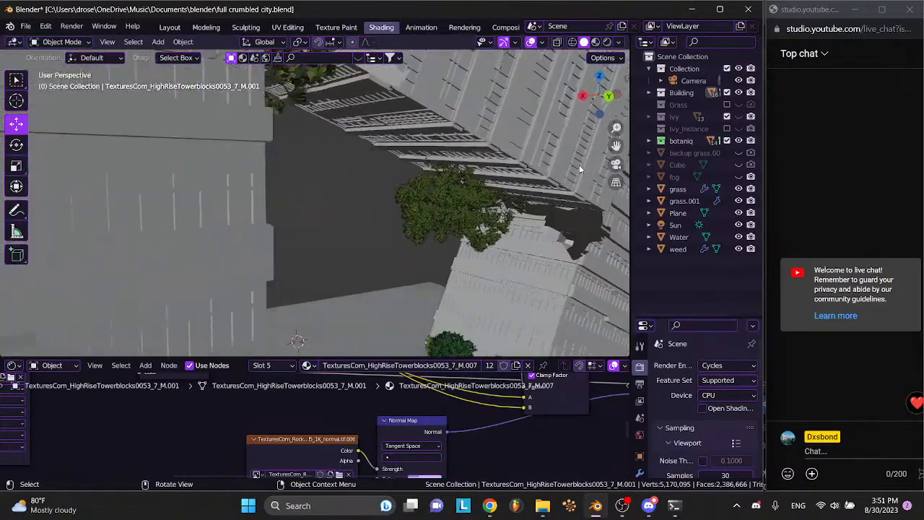
{"action": "scroll", "coordinate": [580, 170], "scroll_direction": "left", "scroll_amount": 5}
{"action": "scroll", "coordinate": [580, 170], "scroll_direction": "up", "scroll_amount": 5}
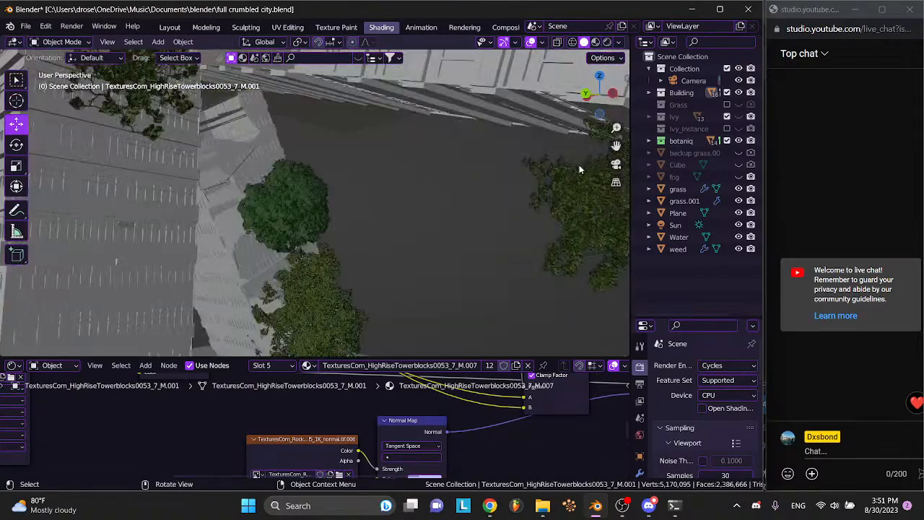
{"action": "scroll", "coordinate": [580, 169], "scroll_direction": "down", "scroll_amount": 5}
{"action": "scroll", "coordinate": [579, 170], "scroll_direction": "right", "scroll_amount": 5}
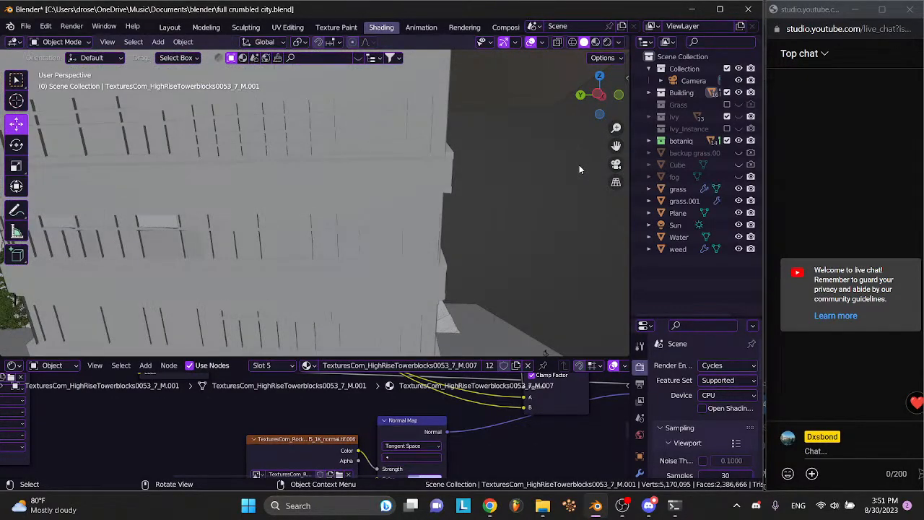
{"action": "key", "text": "KP_0"}
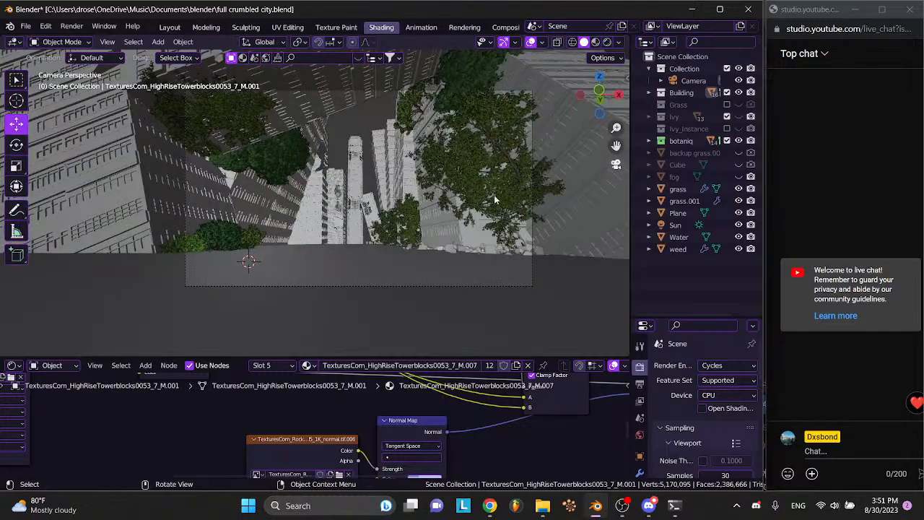
- Examine the plants, rubble and large tree around the street from above and from between the buildings
{"action": "left_click_drag", "start_coordinate": [495, 200], "coordinate": [474, 203]}
{"action": "scroll", "coordinate": [473, 203], "scroll_direction": "up", "scroll_amount": 3}
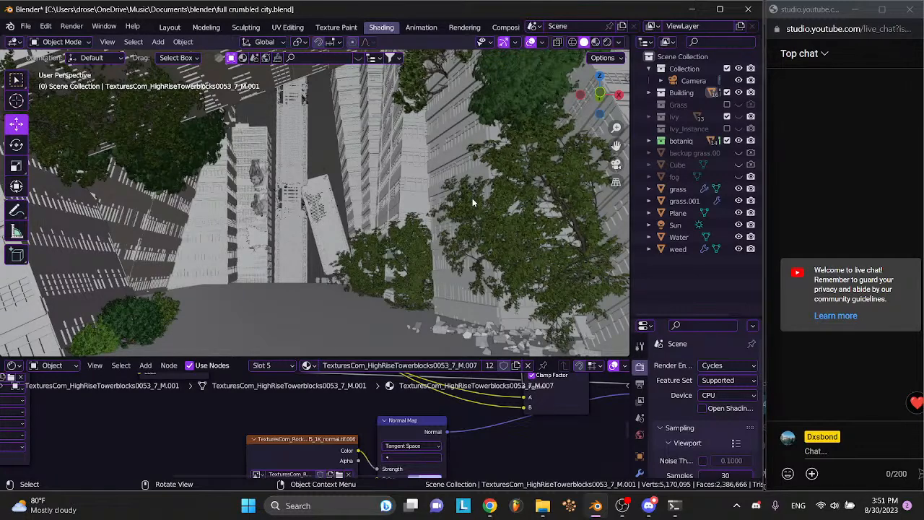
{"action": "scroll", "coordinate": [350, 146], "scroll_direction": "right", "scroll_amount": 10}
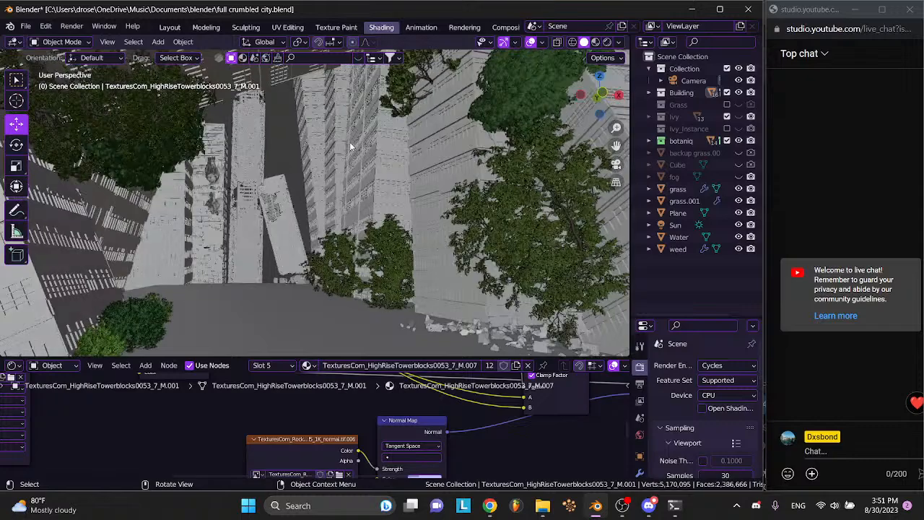
{"action": "scroll", "coordinate": [350, 147], "scroll_direction": "right", "scroll_amount": 8}
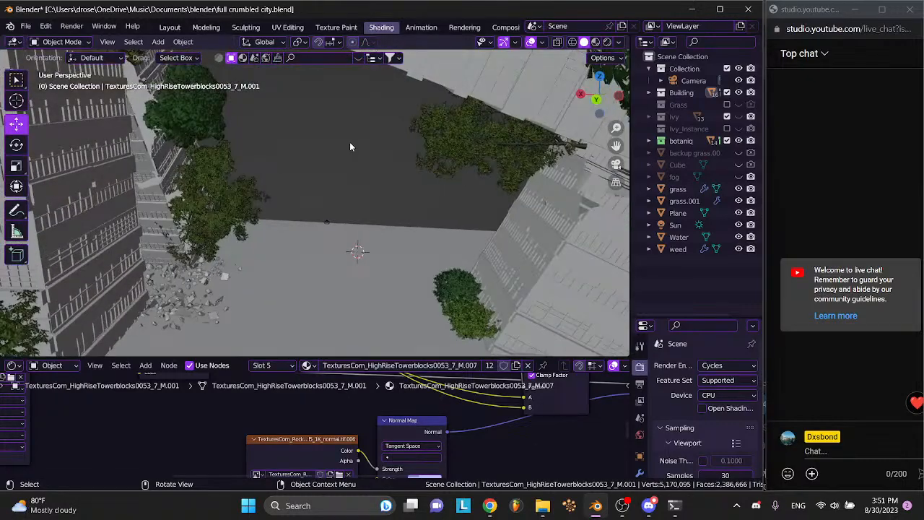
{"action": "scroll", "coordinate": [351, 147], "scroll_direction": "up", "scroll_amount": 5}
{"action": "scroll", "coordinate": [350, 147], "scroll_direction": "down", "scroll_amount": 5}
{"action": "scroll", "coordinate": [351, 147], "scroll_direction": "left", "scroll_amount": 8}
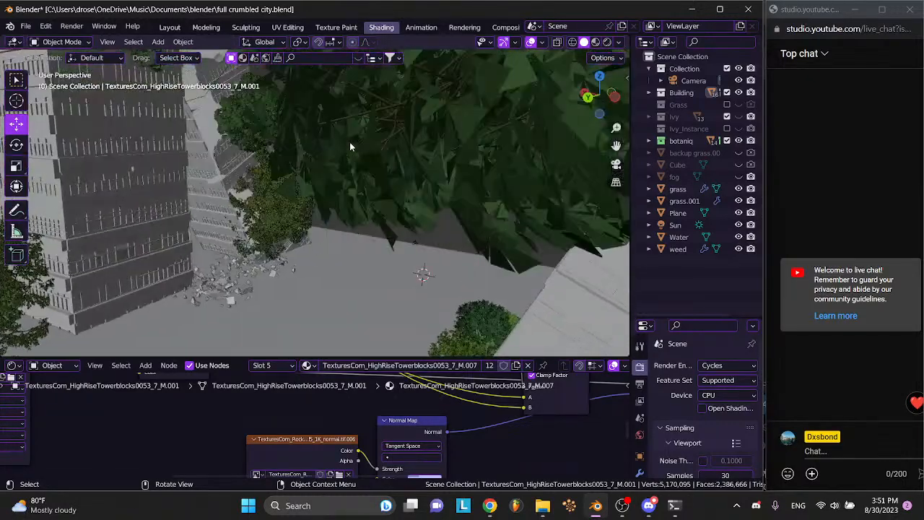
{"action": "scroll", "coordinate": [351, 146], "scroll_direction": "left", "scroll_amount": 3}
{"action": "scroll", "coordinate": [351, 147], "scroll_direction": "up", "scroll_amount": 3}
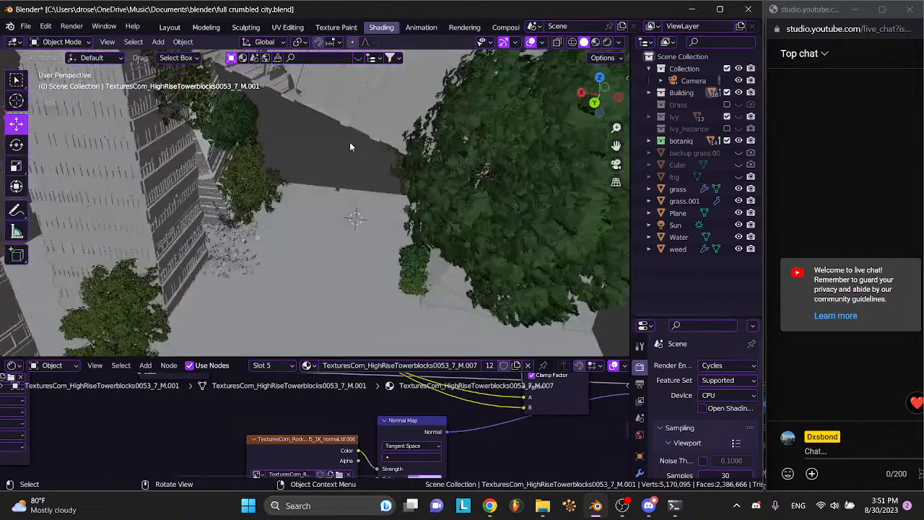
{"action": "scroll", "coordinate": [350, 146], "scroll_direction": "right", "scroll_amount": 3}
{"action": "scroll", "coordinate": [350, 147], "scroll_direction": "left", "scroll_amount": 2}
{"action": "scroll", "coordinate": [350, 146], "scroll_direction": "left", "scroll_amount": 3}
{"action": "scroll", "coordinate": [351, 146], "scroll_direction": "down", "scroll_amount": 3}
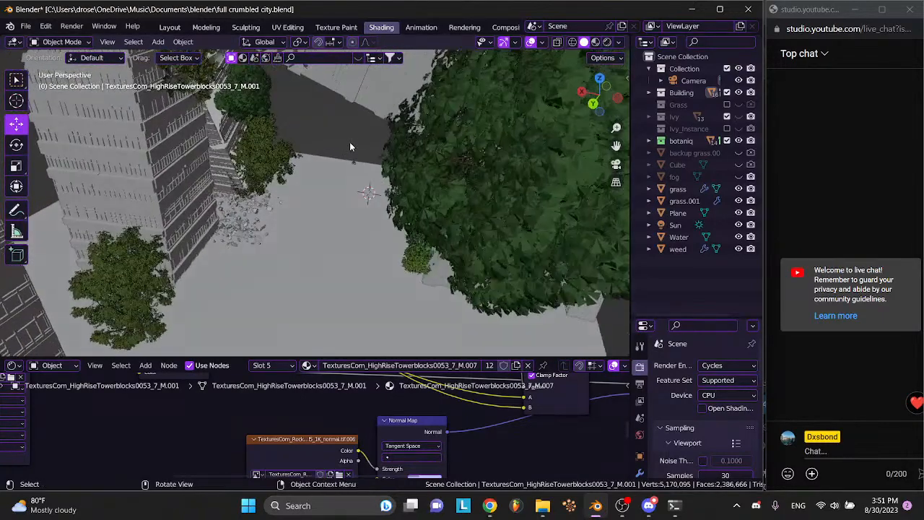
- Examine how the trees sit against the collapsed towers from outside the street, and return to the camera view
{"action": "scroll", "coordinate": [351, 147], "scroll_direction": "left", "scroll_amount": 2}
{"action": "scroll", "coordinate": [396, 171], "scroll_direction": "left", "scroll_amount": 4}
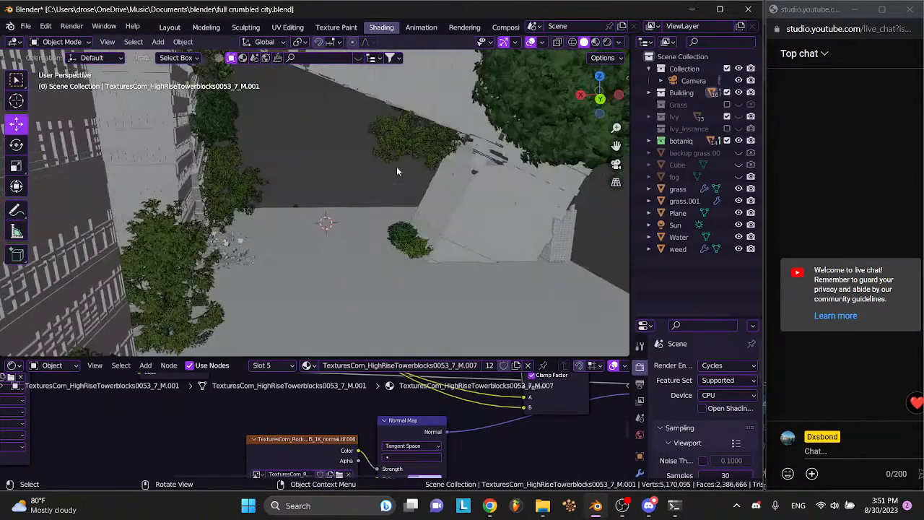
{"action": "scroll", "coordinate": [354, 185], "scroll_direction": "down", "scroll_amount": 5}
{"action": "scroll", "coordinate": [354, 185], "scroll_direction": "up", "scroll_amount": 5}
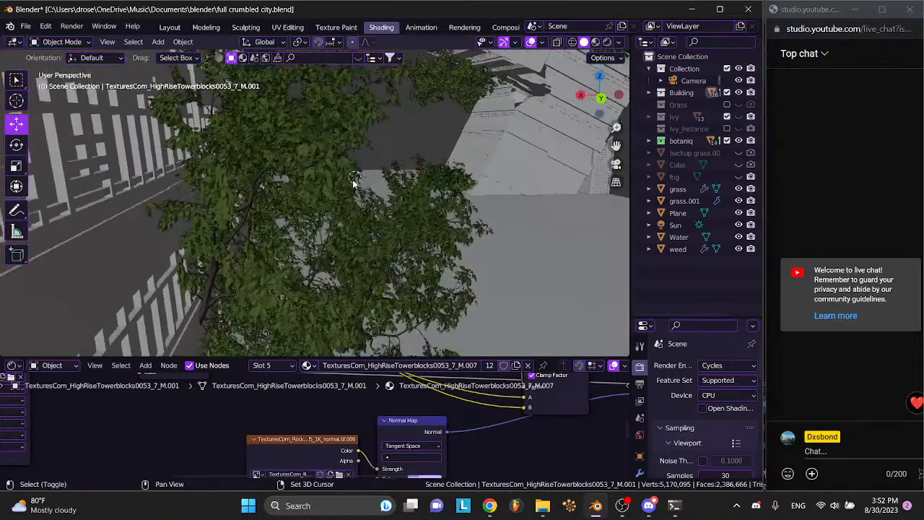
{"action": "scroll", "coordinate": [354, 185], "scroll_direction": "left", "scroll_amount": 4}
{"action": "scroll", "coordinate": [354, 184], "scroll_direction": "left", "scroll_amount": 5}
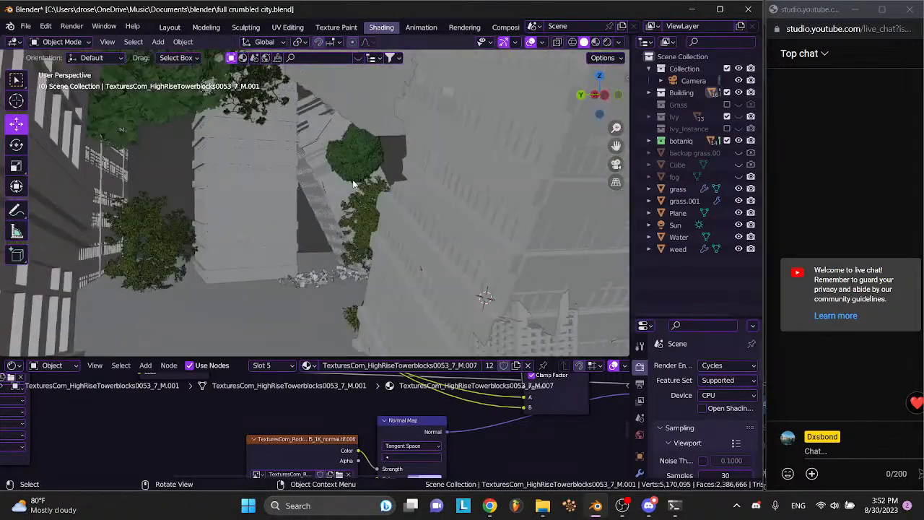
{"action": "scroll", "coordinate": [354, 185], "scroll_direction": "left", "scroll_amount": 4}
{"action": "scroll", "coordinate": [353, 185], "scroll_direction": "up", "scroll_amount": 6}
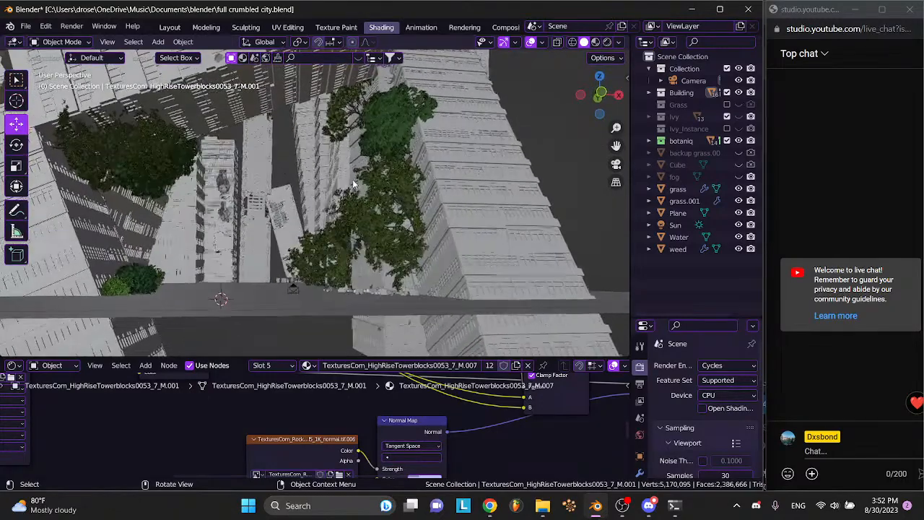
{"action": "scroll", "coordinate": [352, 181], "scroll_direction": "down", "scroll_amount": 5}
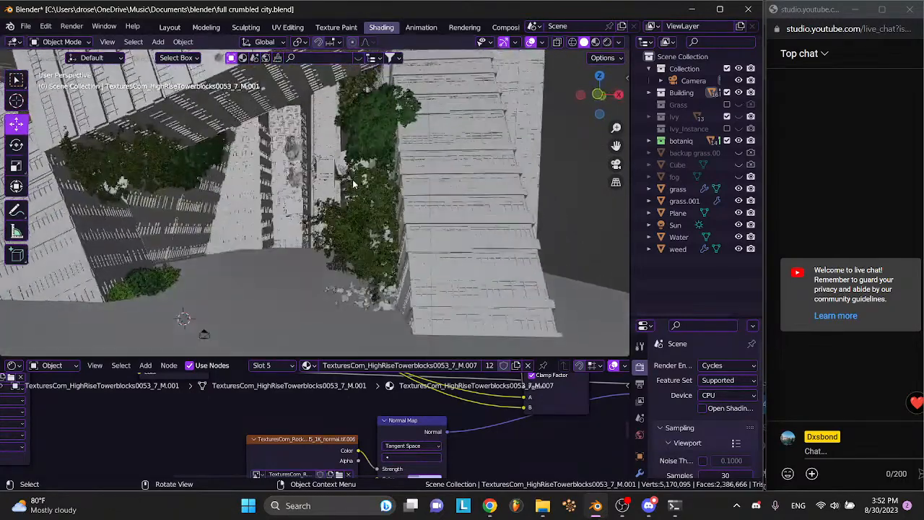
{"action": "scroll", "coordinate": [353, 181], "scroll_direction": "up", "scroll_amount": 6}
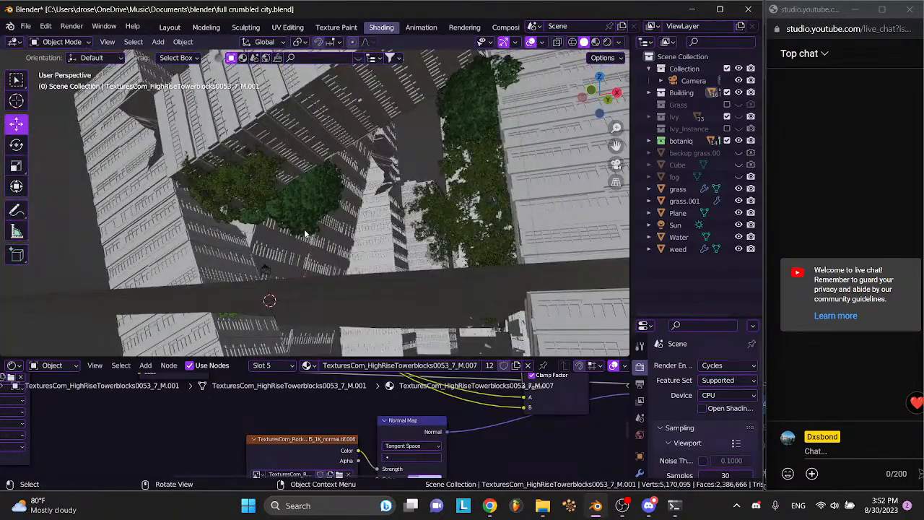
{"action": "scroll", "coordinate": [305, 229], "scroll_direction": "left", "scroll_amount": 6}
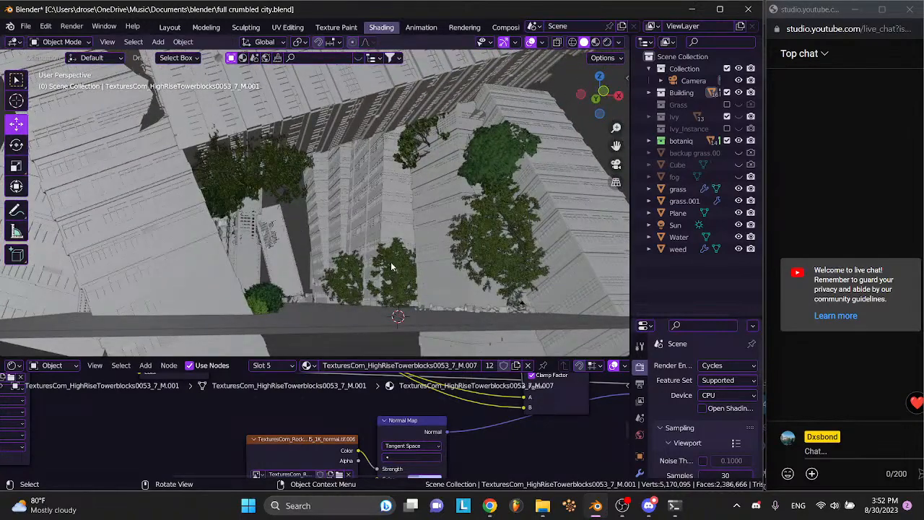
{"action": "left_click", "coordinate": [616, 164]}
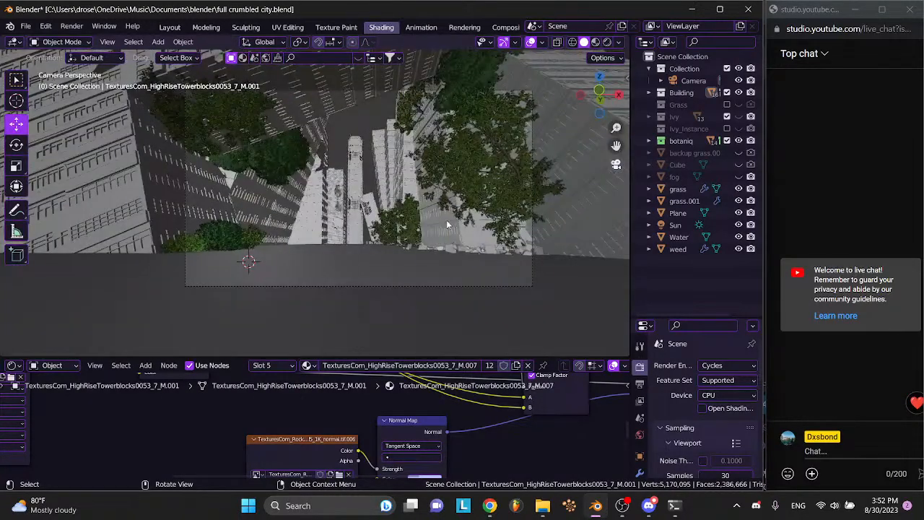
- Save the city file and hide the botaniq and Building collections in the viewport
{"action": "key", "text": "ctrl+s"}
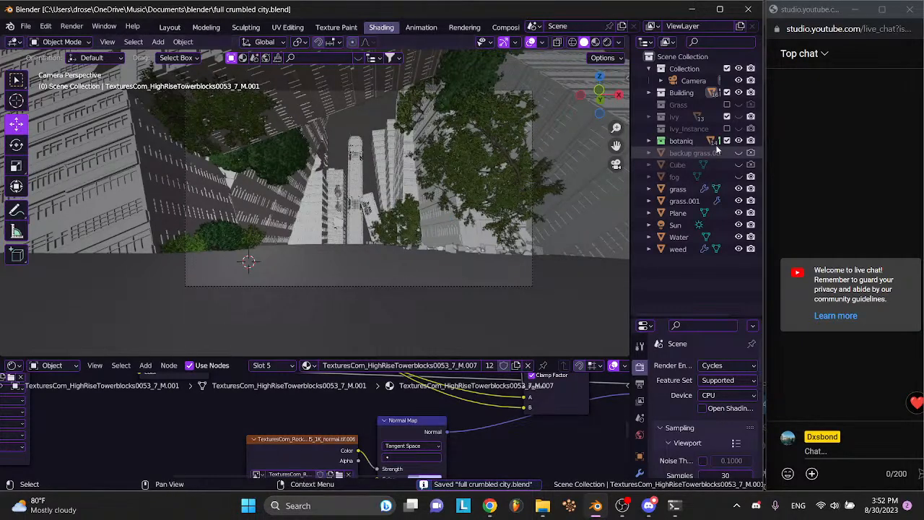
{"action": "left_click", "coordinate": [739, 141]}
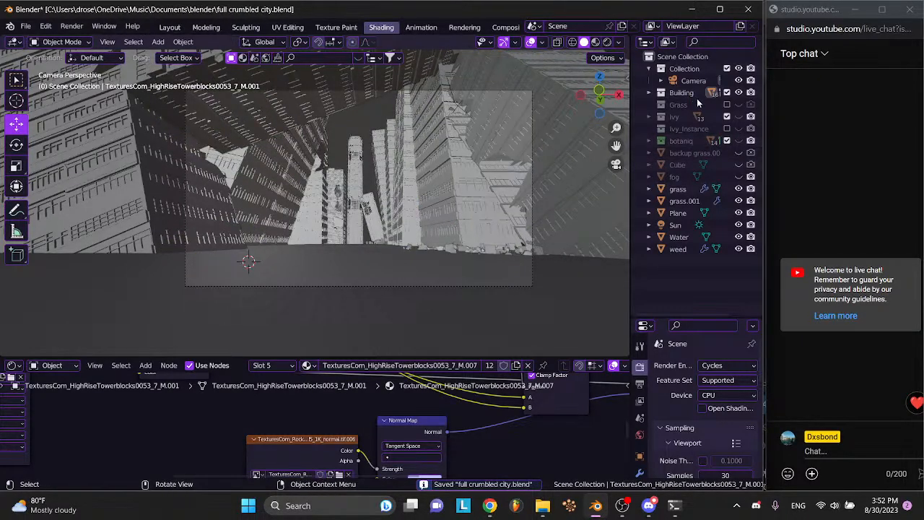
{"action": "left_click", "coordinate": [739, 93]}
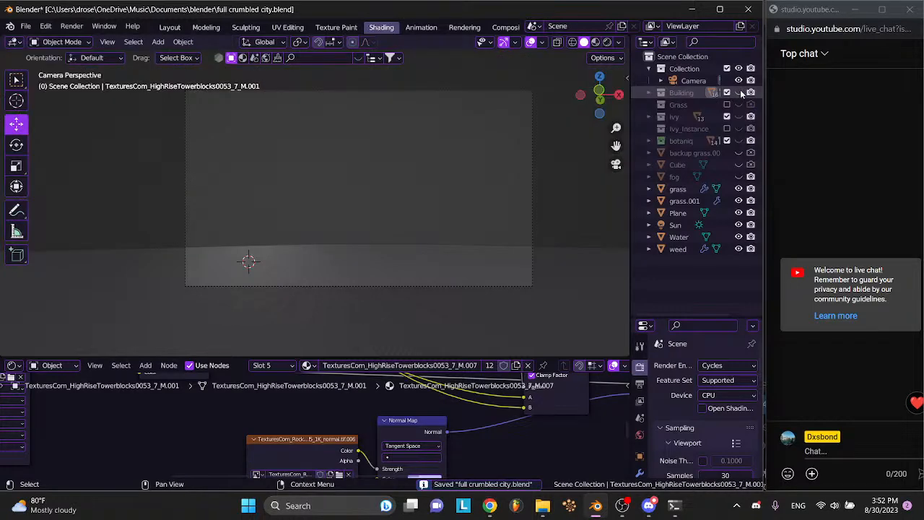
- Leave the camera view and switch the viewport to rendered shading to show the bare ground and water
{"action": "key", "text": "KP_0"}
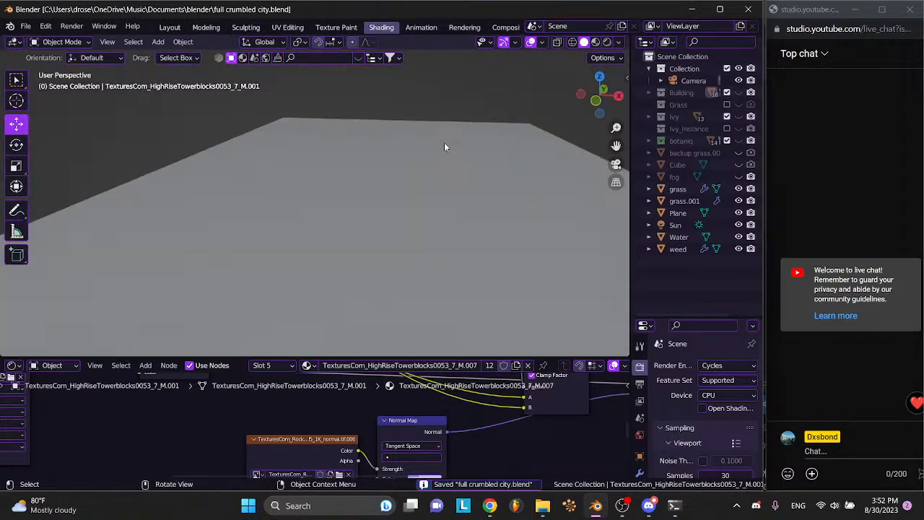
{"action": "scroll", "coordinate": [444, 143], "scroll_direction": "down", "scroll_amount": 8}
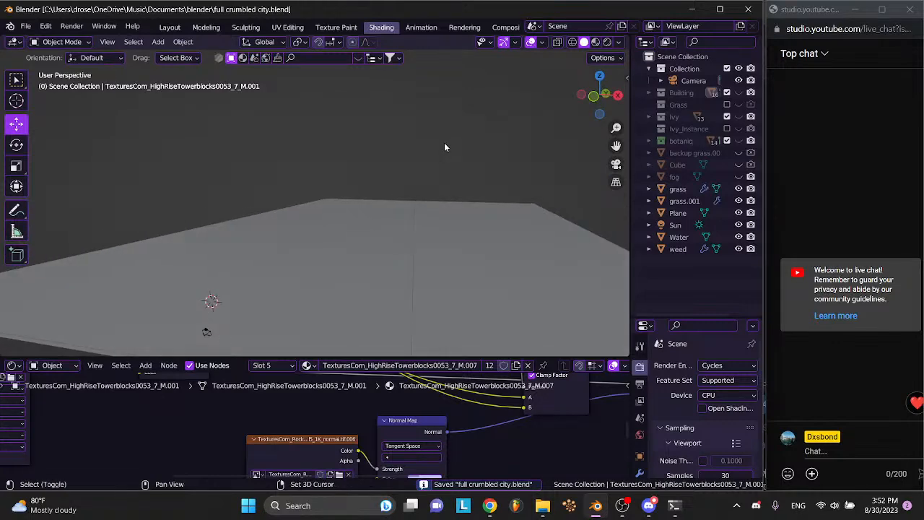
{"action": "left_click", "coordinate": [607, 43]}
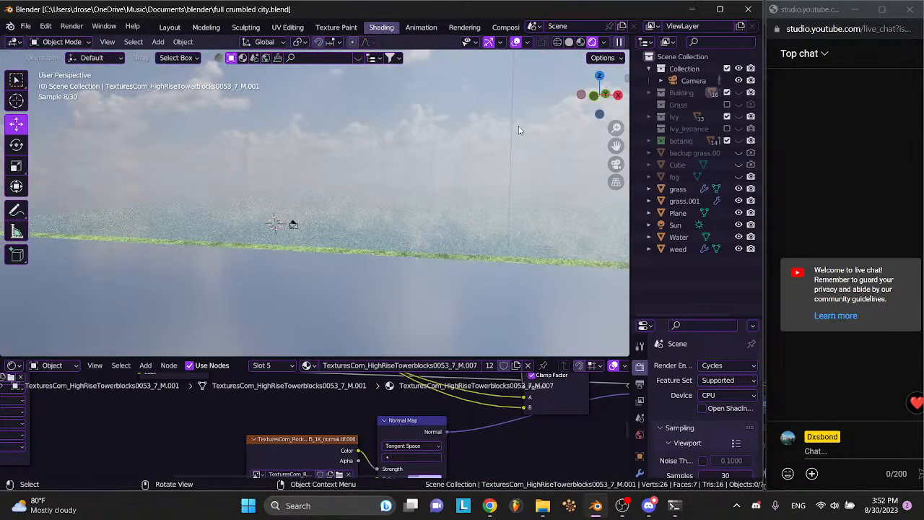
- Enlarge the properties area, open the grass object's particle settings and display its particle system in the viewport
{"action": "left_click", "coordinate": [678, 203]}
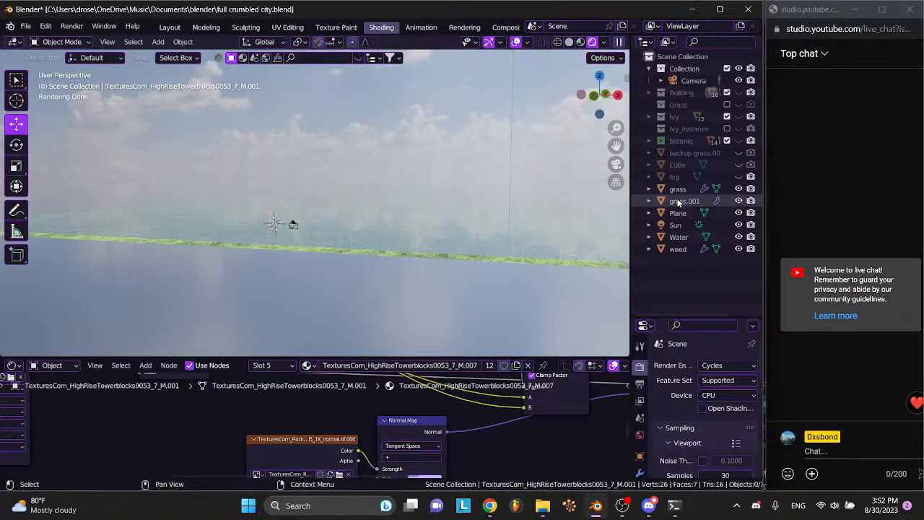
{"action": "left_click_drag", "start_coordinate": [663, 311], "coordinate": [663, 231]}
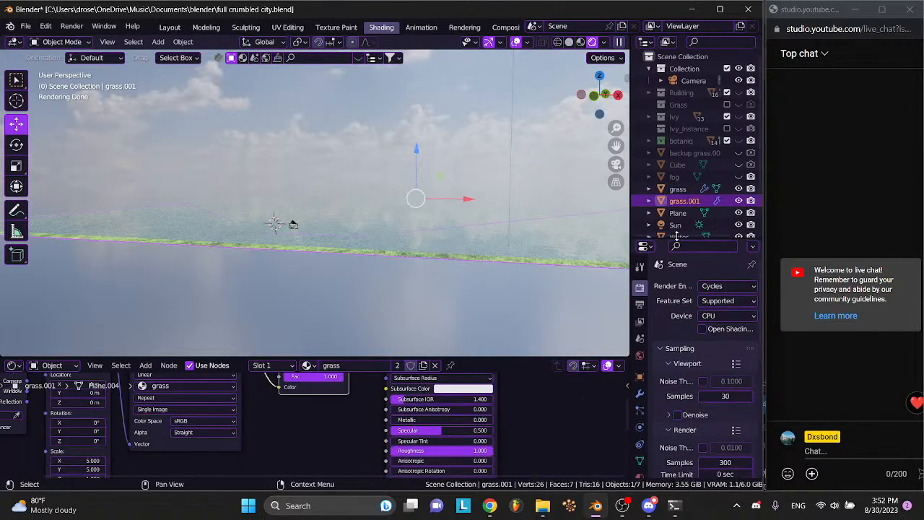
{"action": "left_click", "coordinate": [686, 192]}
{"action": "left_click", "coordinate": [639, 410]}
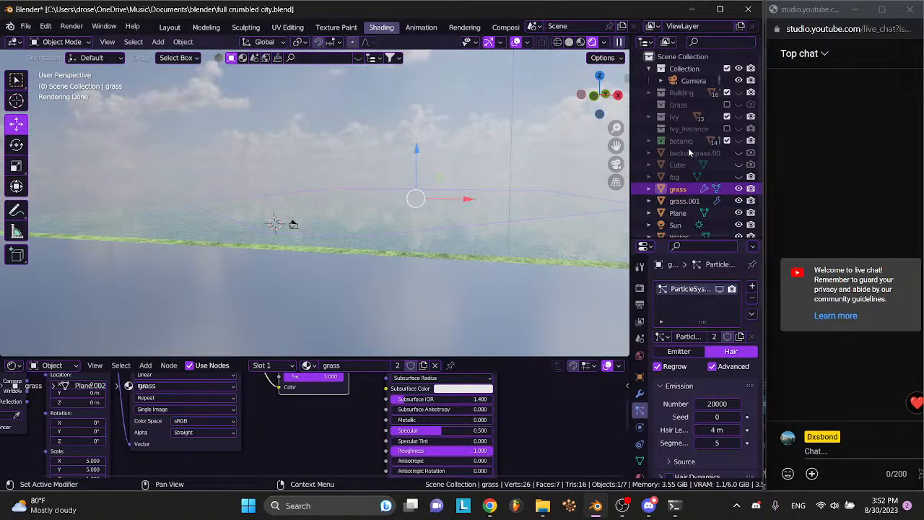
{"action": "scroll", "coordinate": [679, 188], "scroll_direction": "down", "scroll_amount": 2}
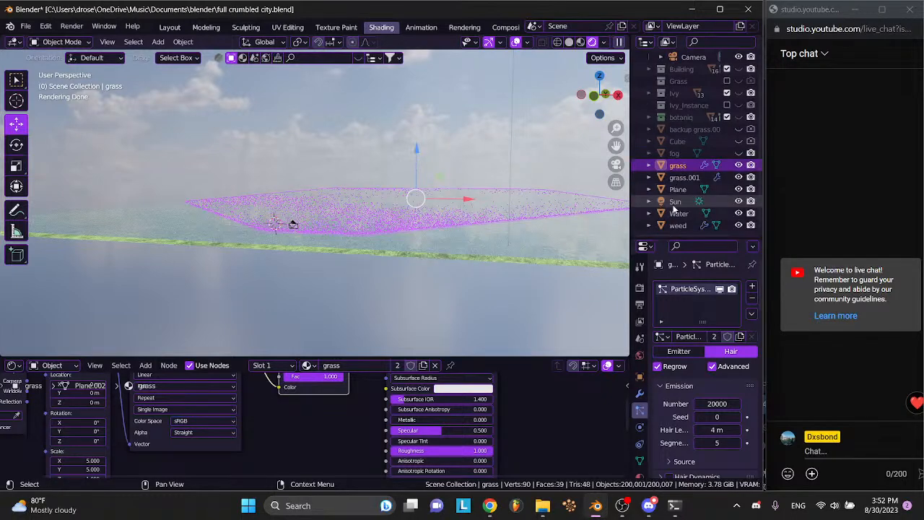
- Display both particle systems of the weed object in the viewport and check the water plants through the camera
{"action": "left_click", "coordinate": [674, 225]}
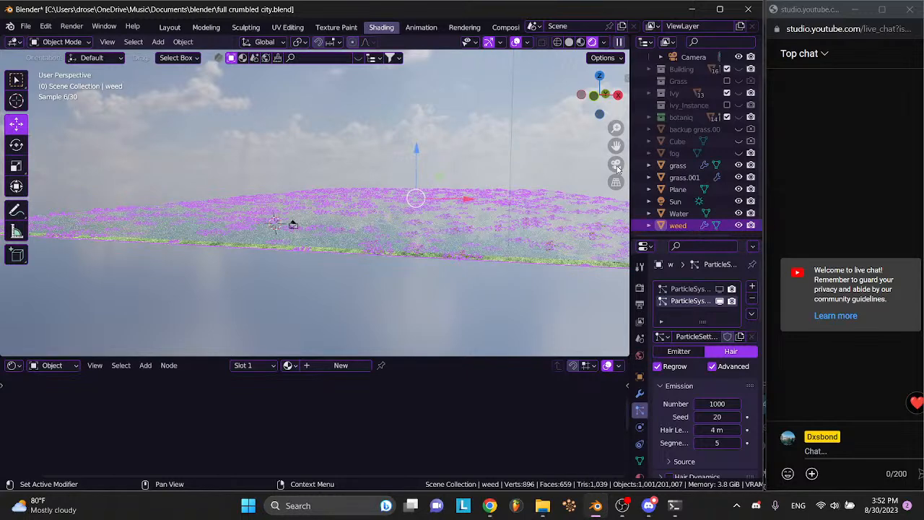
{"action": "left_click", "coordinate": [616, 165]}
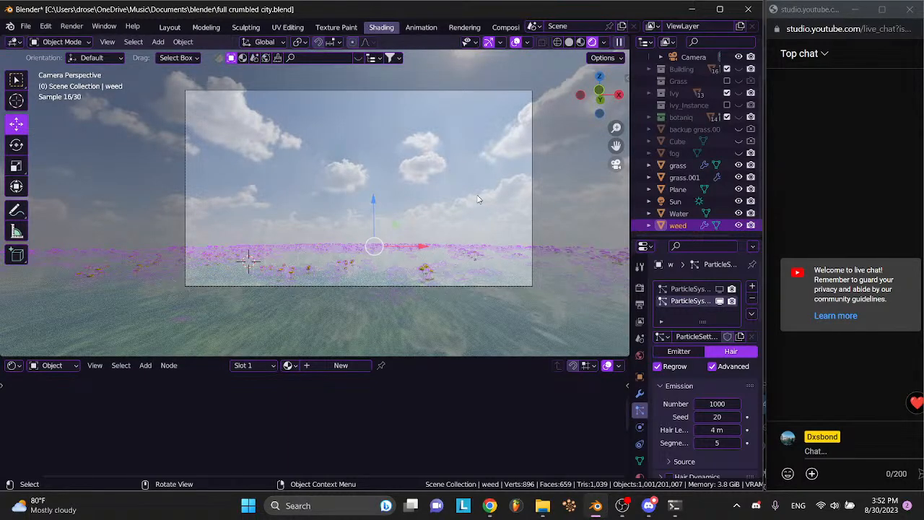
{"action": "left_click", "coordinate": [434, 211]}
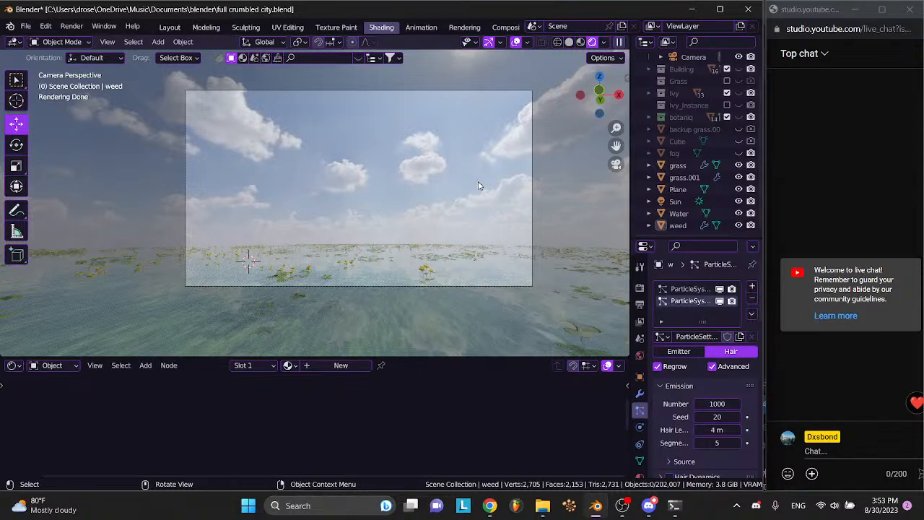
- Switch to Chrome and view the reference illustration of the overgrown ruins to compare its water plants
{"action": "left_click", "coordinate": [336, 401]}
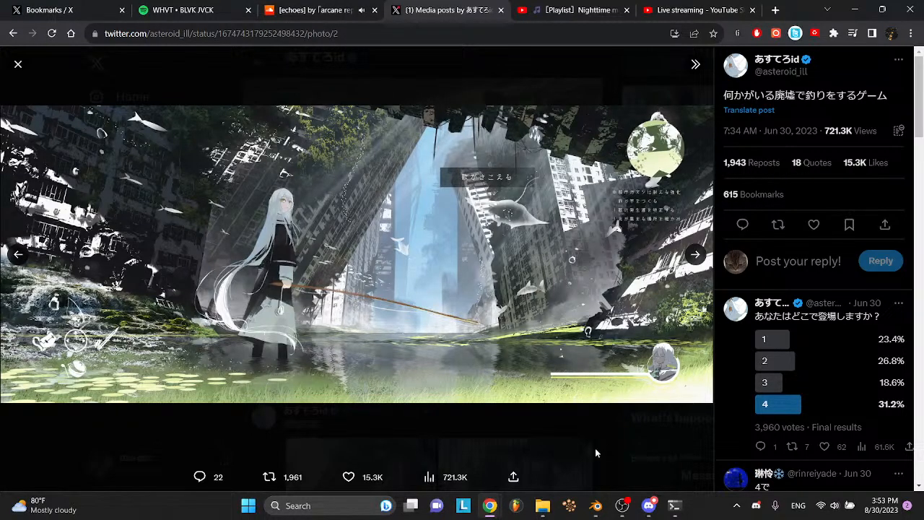
- Switch back to Blender, hide both particle systems of the weed object and set the viewport to solid shading
{"action": "left_click", "coordinate": [596, 506]}
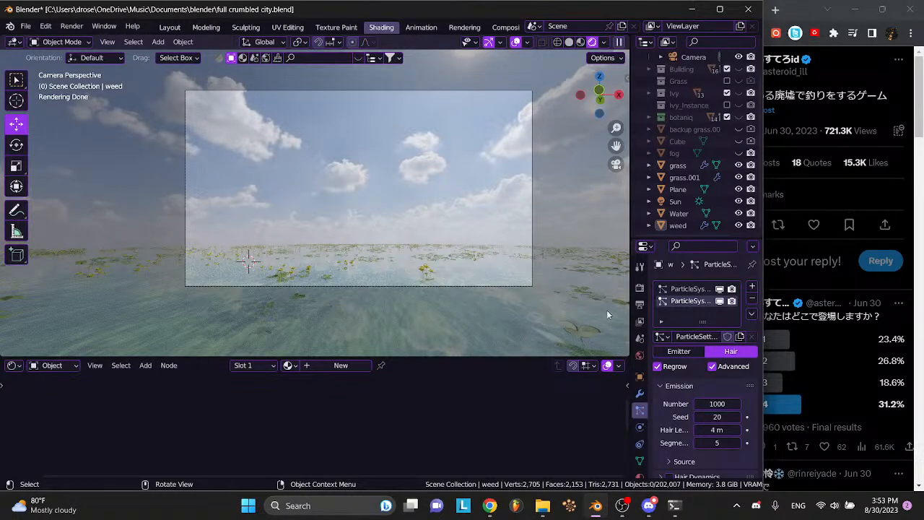
{"action": "left_click", "coordinate": [720, 302]}
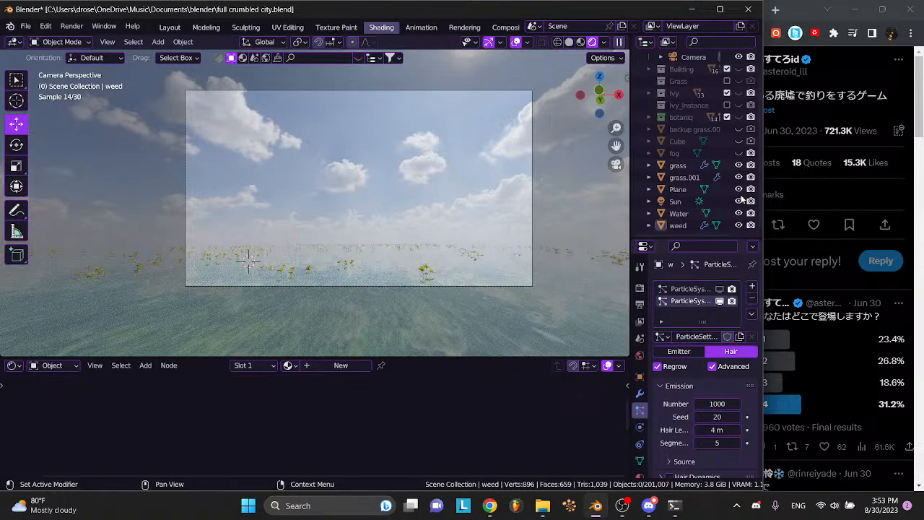
{"action": "left_click", "coordinate": [720, 288]}
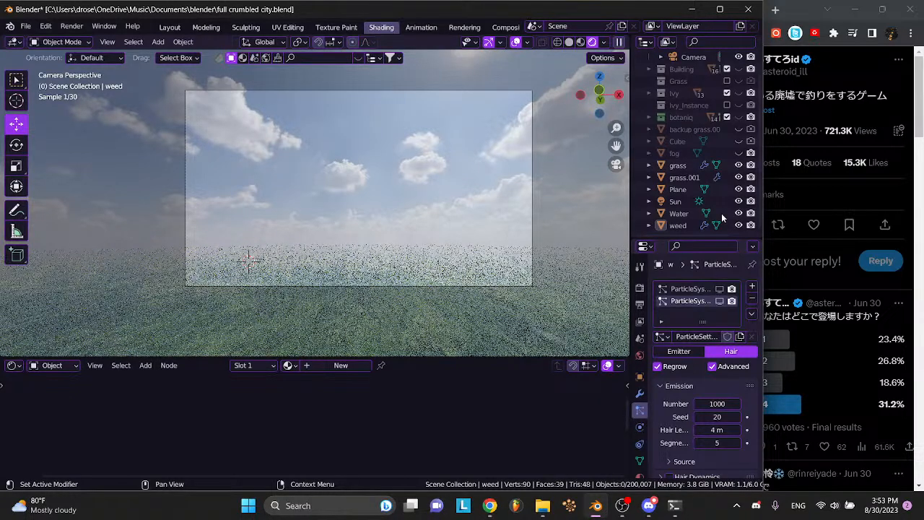
{"action": "left_click", "coordinate": [571, 43]}
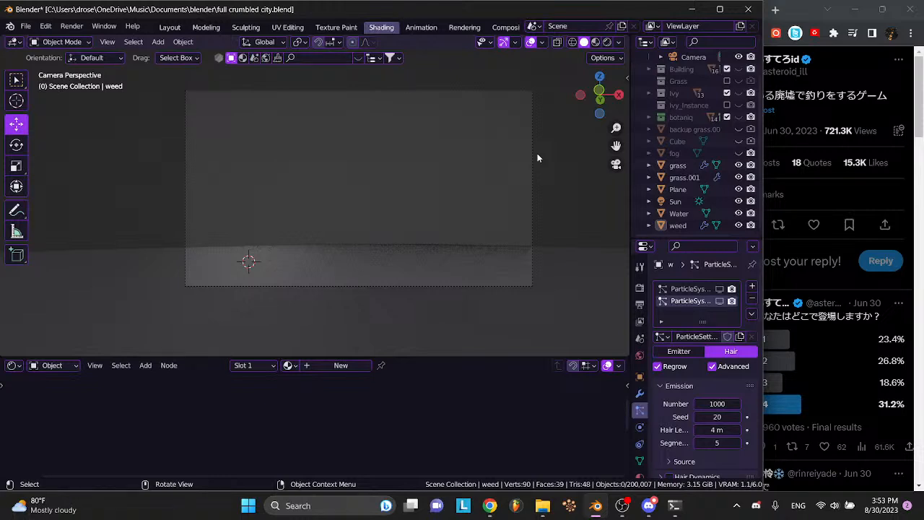
- Select the grass object, save the file and hide the grass particle system in the viewport
{"action": "left_click", "coordinate": [680, 166]}
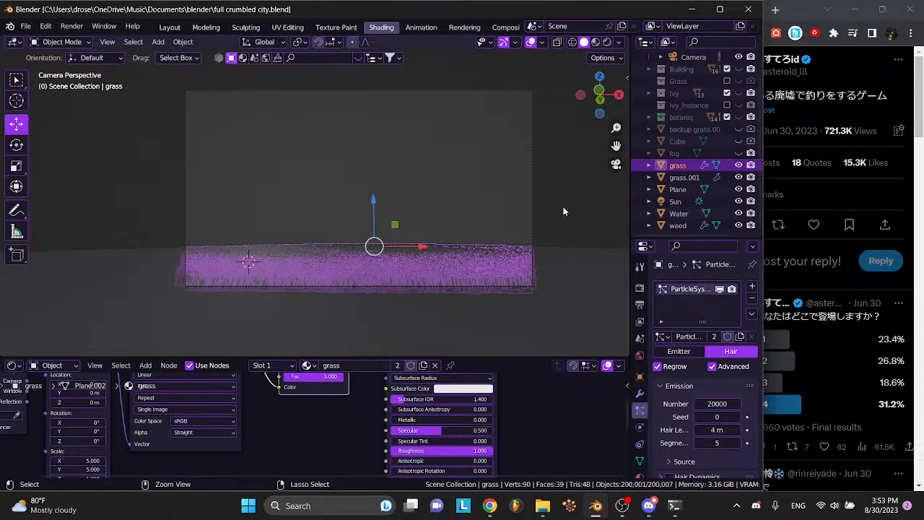
{"action": "key", "text": "ctrl+s"}
{"action": "left_click", "coordinate": [721, 289]}
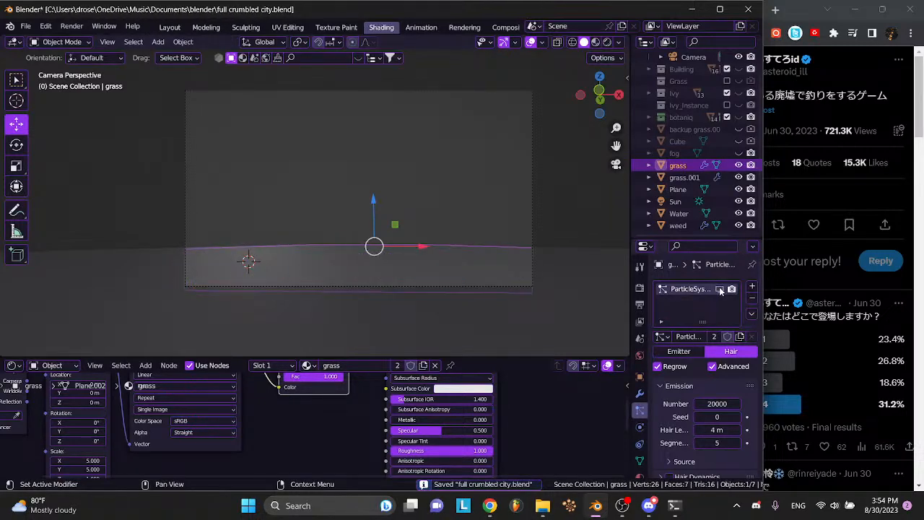
- Hide the Water and weed objects in the viewport, then select grass.001 and save the file
{"action": "left_click", "coordinate": [563, 292]}
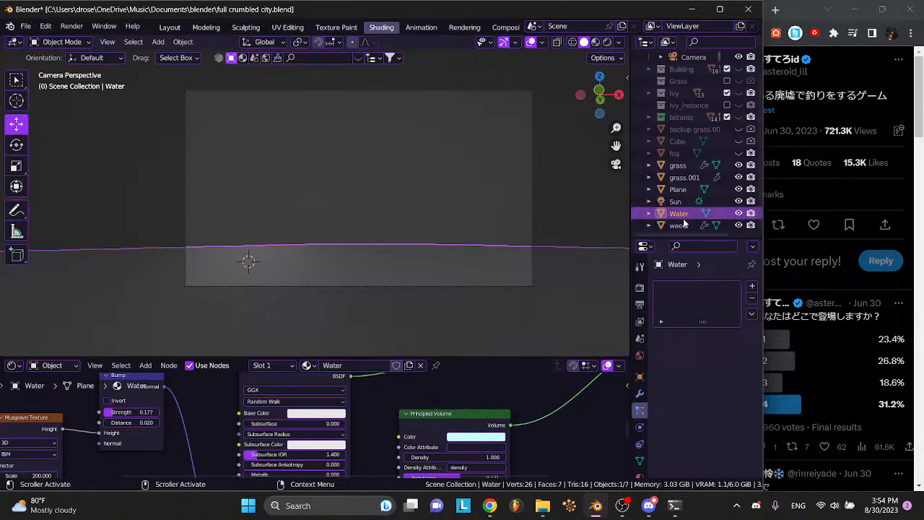
{"action": "left_click", "coordinate": [739, 213]}
{"action": "left_click", "coordinate": [738, 225]}
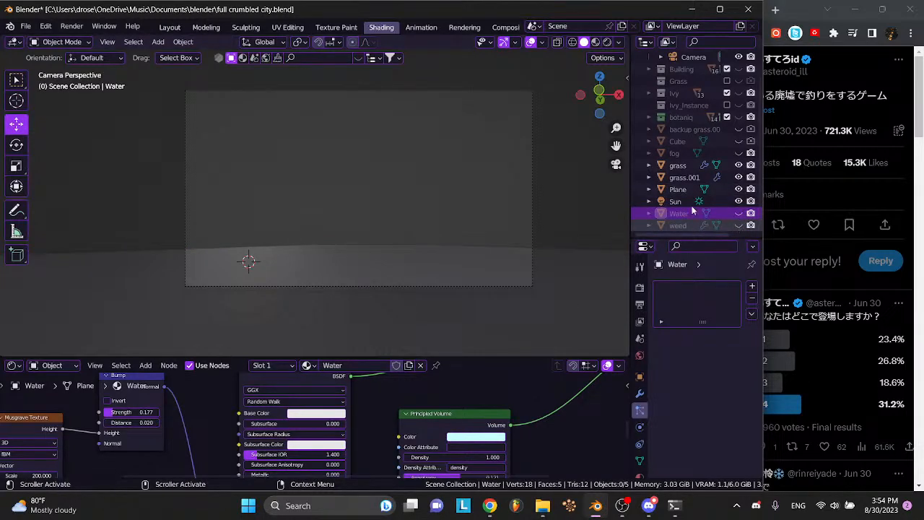
{"action": "left_click", "coordinate": [549, 301]}
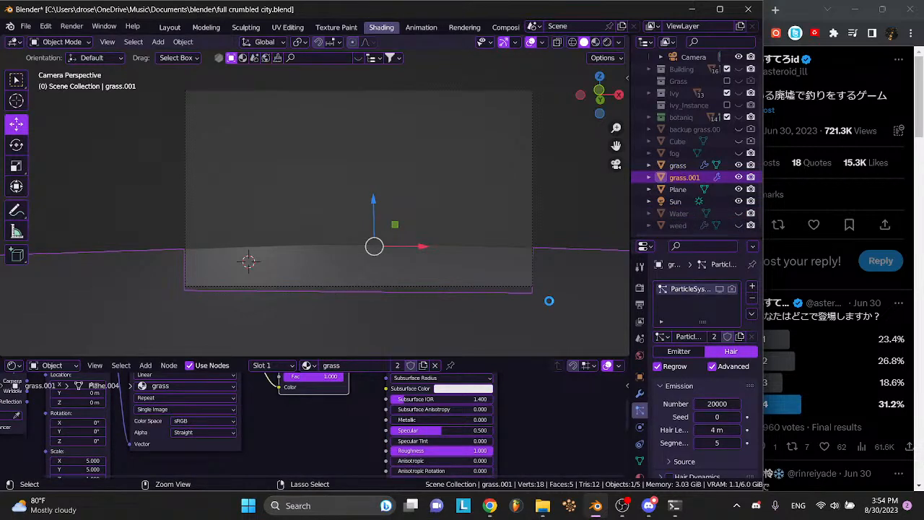
{"action": "key", "text": "ctrl+s"}
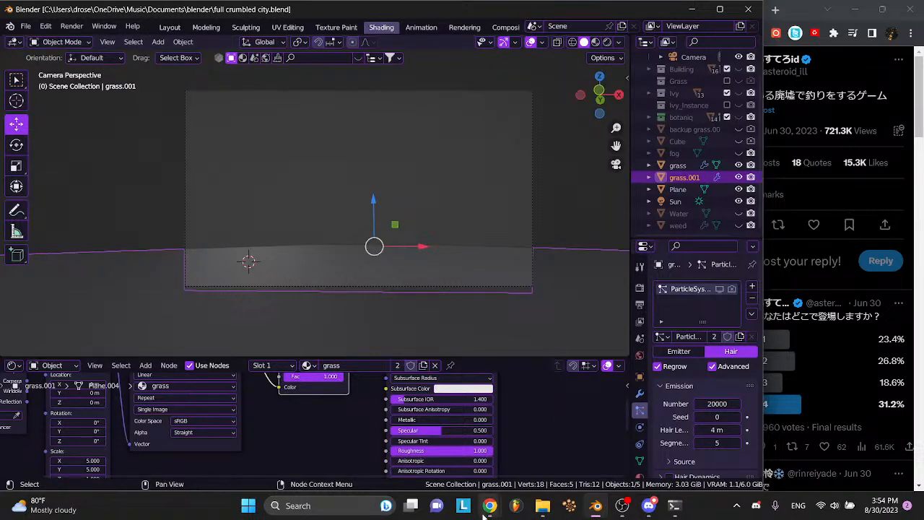
- Bring the stream's live chat window up from Chrome and return to Blender with the chat beside it
{"action": "mouse_move", "coordinate": [489, 506]}
{"action": "left_click", "coordinate": [591, 464]}
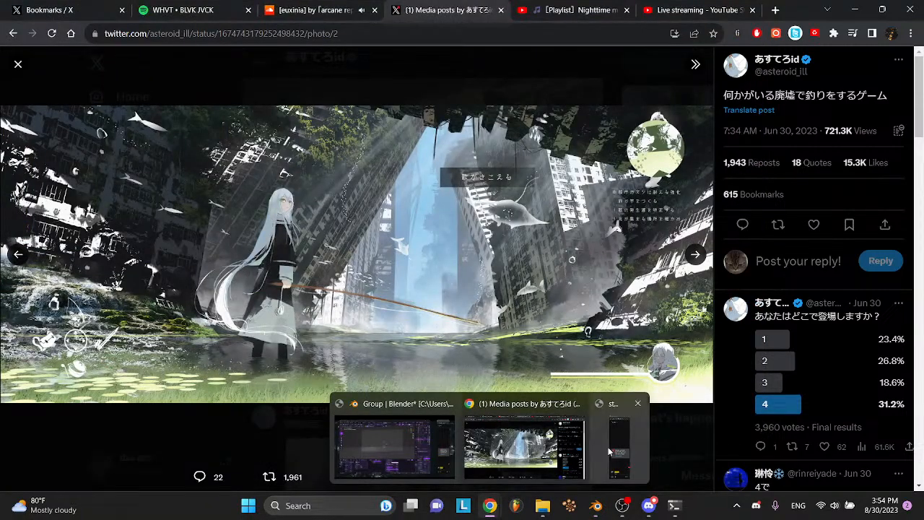
{"action": "left_click", "coordinate": [620, 434]}
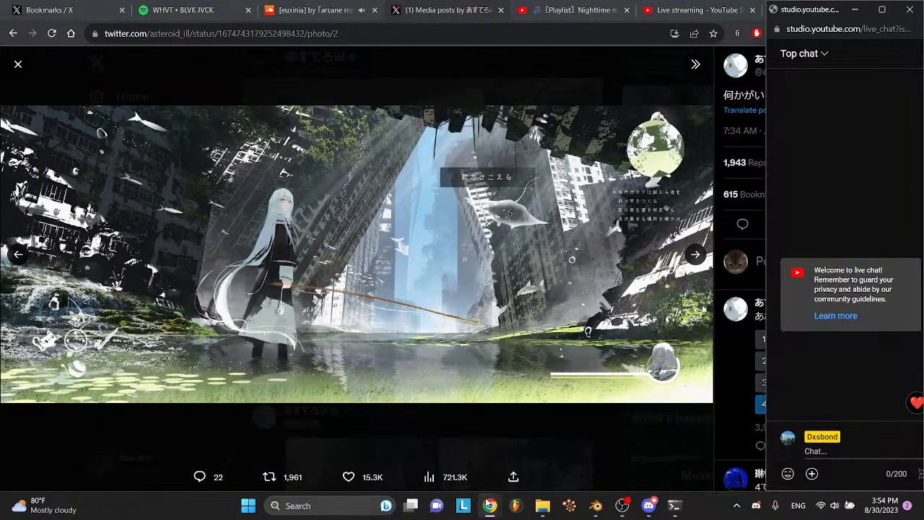
{"action": "left_click", "coordinate": [596, 506]}
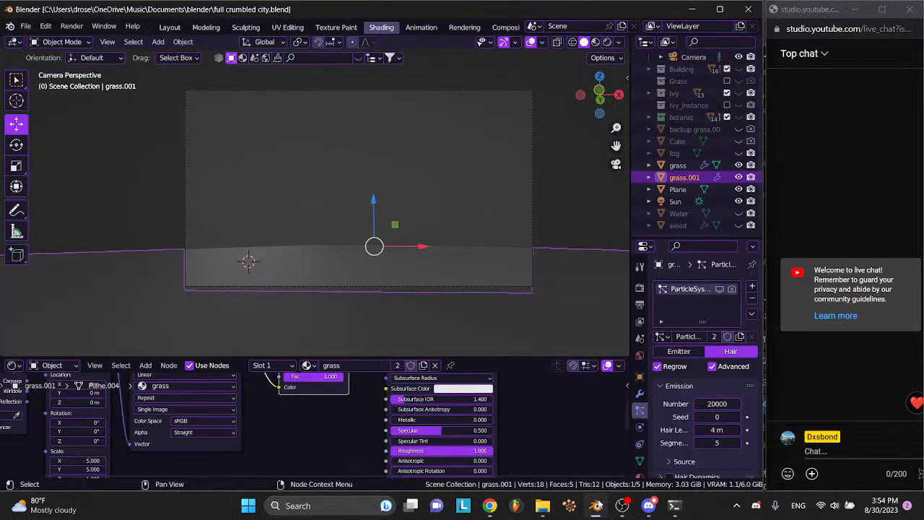
- Select the grass object rather than grass.001 and examine its particle rotation, render and viewport display settings
{"action": "left_click", "coordinate": [504, 260]}
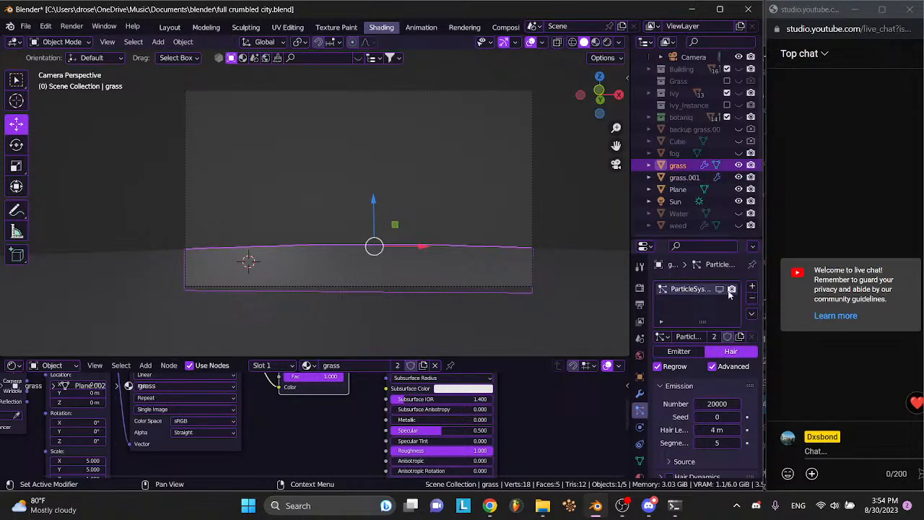
{"action": "left_click", "coordinate": [611, 284]}
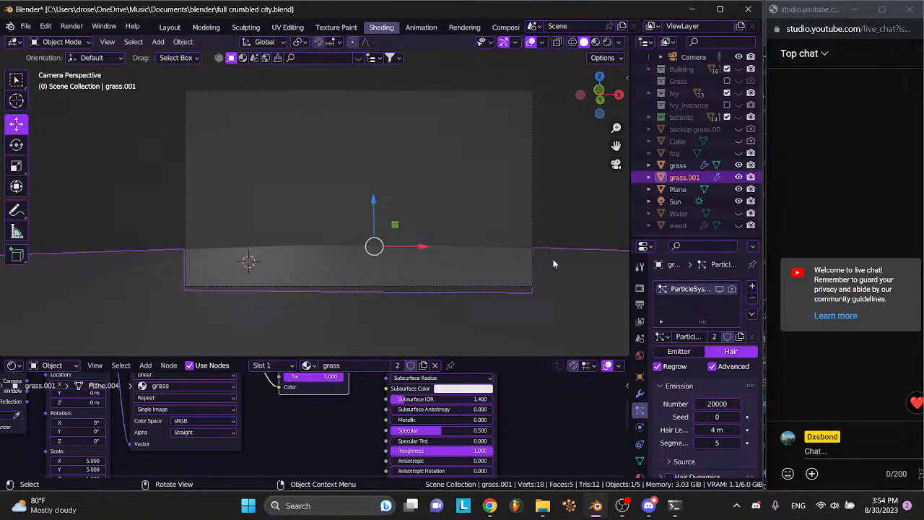
{"action": "left_click", "coordinate": [491, 258]}
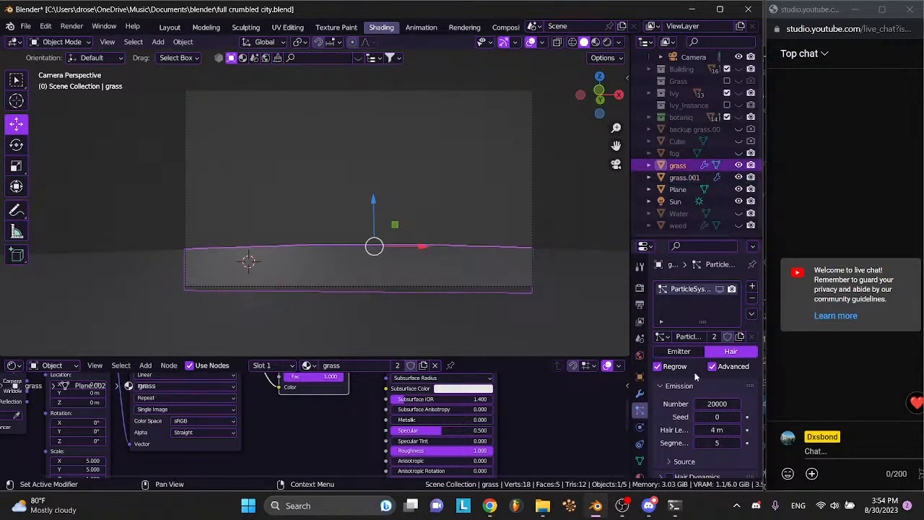
{"action": "scroll", "coordinate": [696, 375], "scroll_direction": "down", "scroll_amount": 4}
{"action": "scroll", "coordinate": [721, 319], "scroll_direction": "down", "scroll_amount": 1}
{"action": "scroll", "coordinate": [722, 319], "scroll_direction": "down", "scroll_amount": 2}
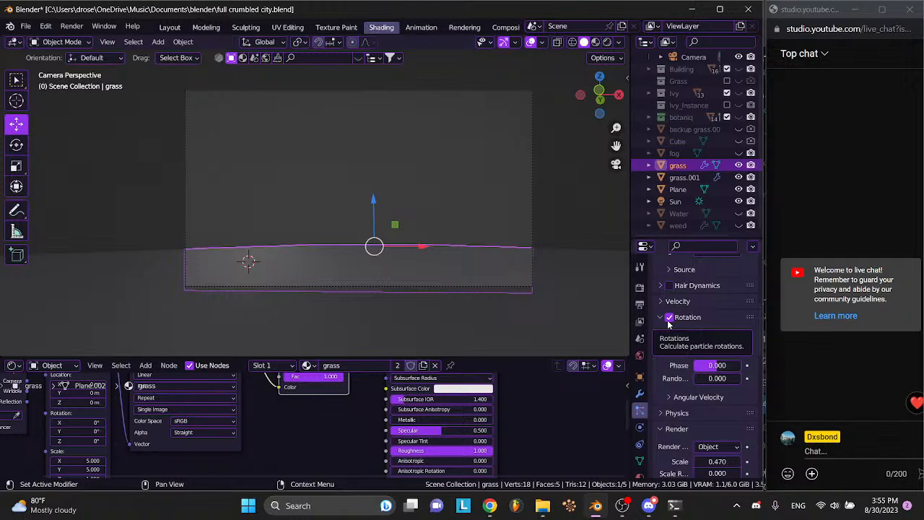
{"action": "scroll", "coordinate": [704, 351], "scroll_direction": "down", "scroll_amount": 8}
{"action": "scroll", "coordinate": [711, 352], "scroll_direction": "down", "scroll_amount": 1}
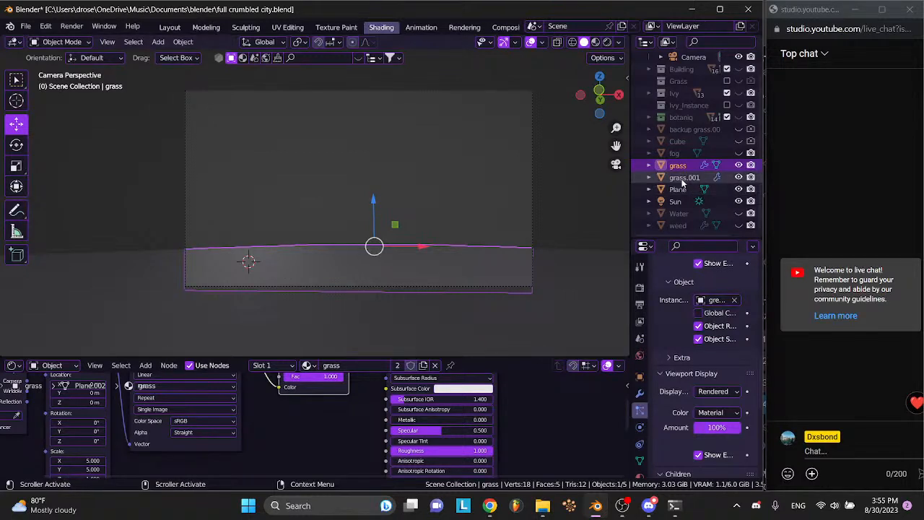
{"action": "scroll", "coordinate": [656, 325], "scroll_direction": "up", "scroll_amount": 12}
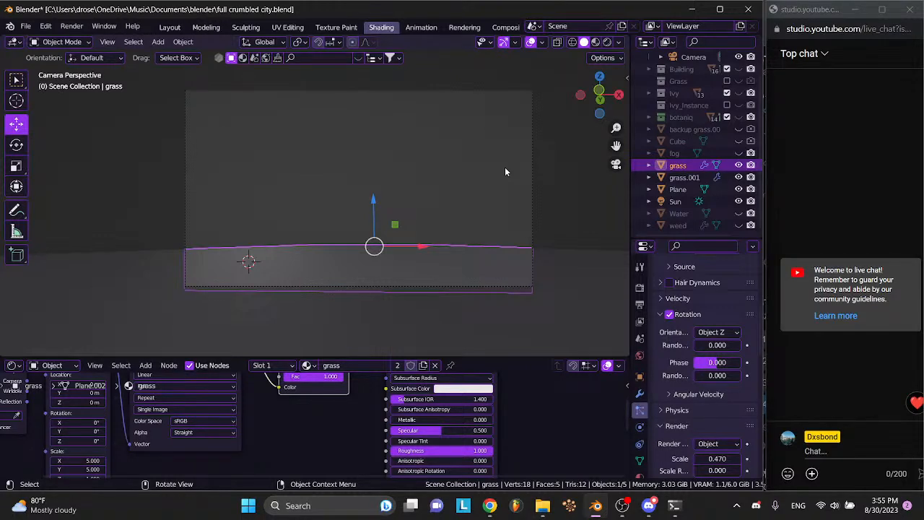
- Show the orientation axis choices for the grass particles' rotation, keep Object Z and deselect the grass object
{"action": "scroll", "coordinate": [719, 298], "scroll_direction": "down", "scroll_amount": 1}
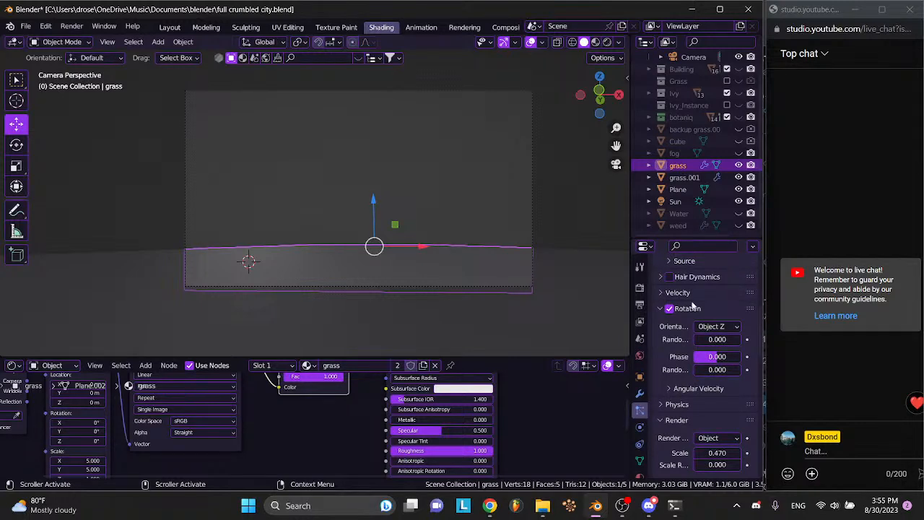
{"action": "left_click", "coordinate": [708, 327]}
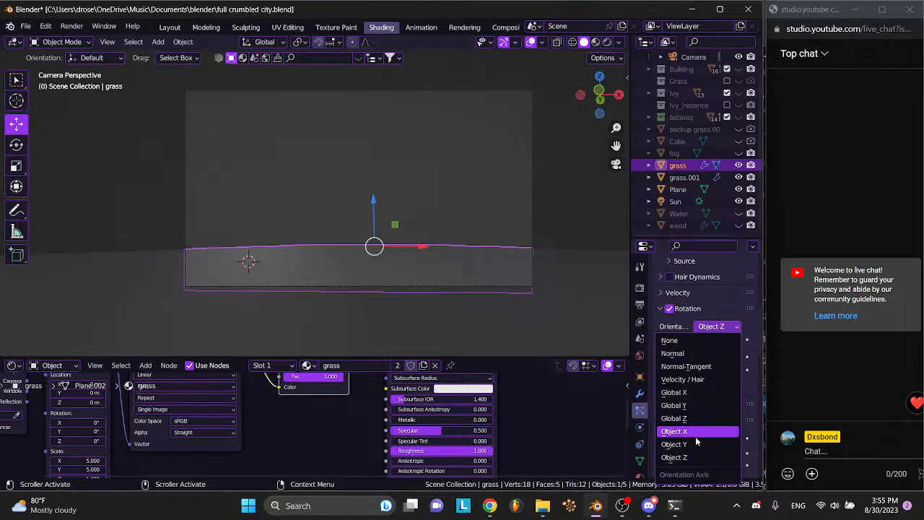
{"action": "left_click", "coordinate": [723, 327]}
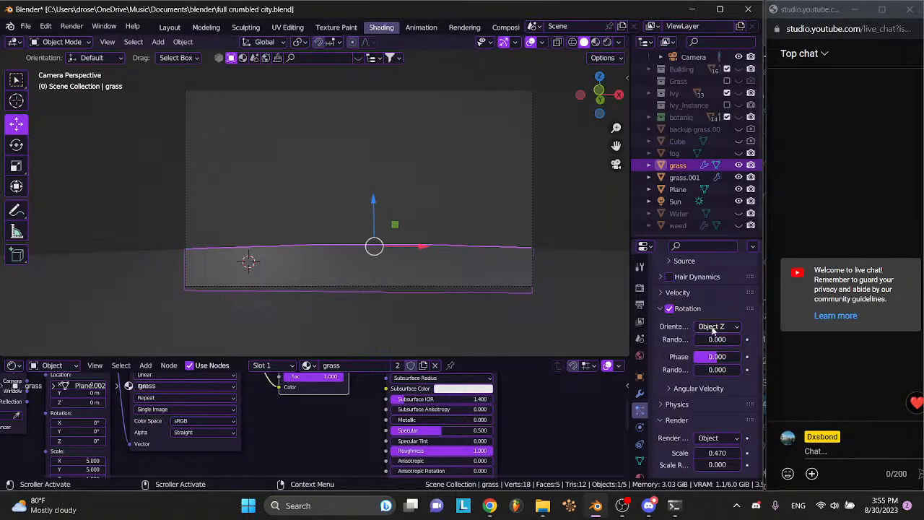
{"action": "left_click", "coordinate": [591, 225]}
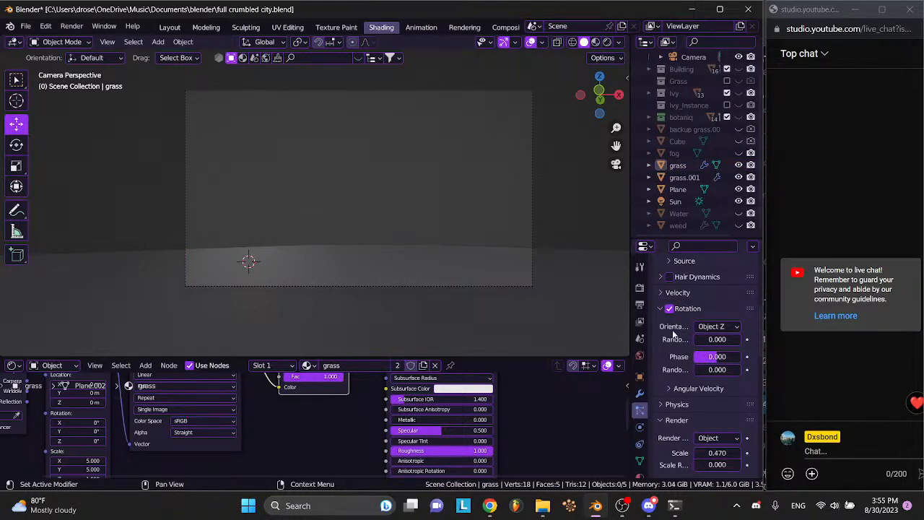
- Review the grass particle system's settings from Emission through Rotation, Render and Viewport Display to Children
{"action": "scroll", "coordinate": [674, 333], "scroll_direction": "up", "scroll_amount": 4}
{"action": "scroll", "coordinate": [673, 333], "scroll_direction": "up", "scroll_amount": 4}
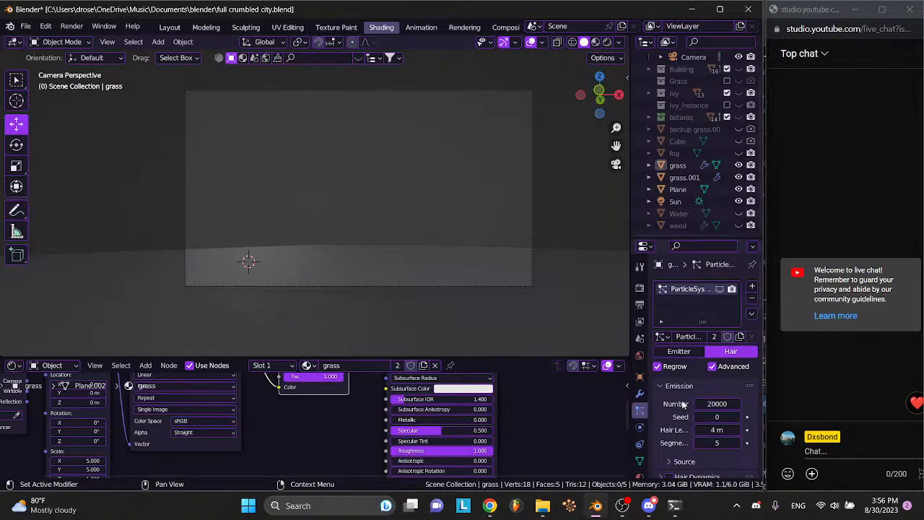
{"action": "scroll", "coordinate": [682, 402], "scroll_direction": "down", "scroll_amount": 2}
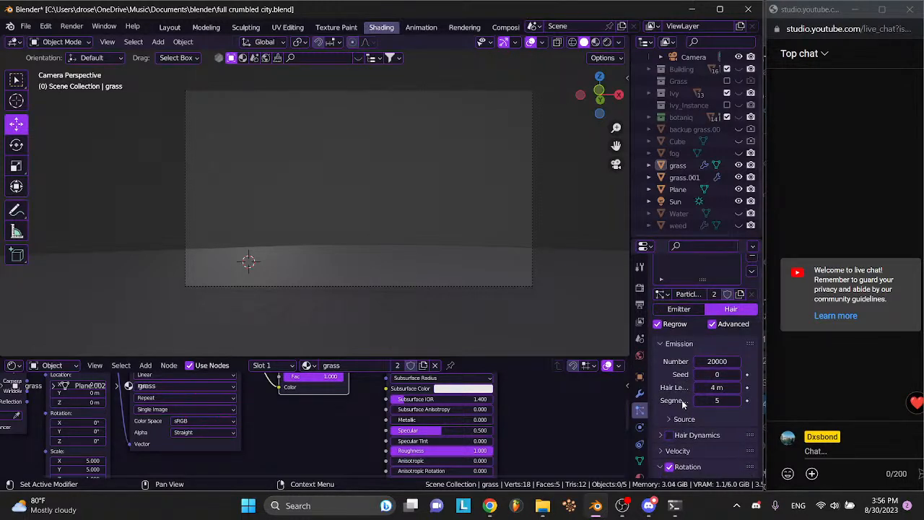
{"action": "scroll", "coordinate": [682, 400], "scroll_direction": "down", "scroll_amount": 6}
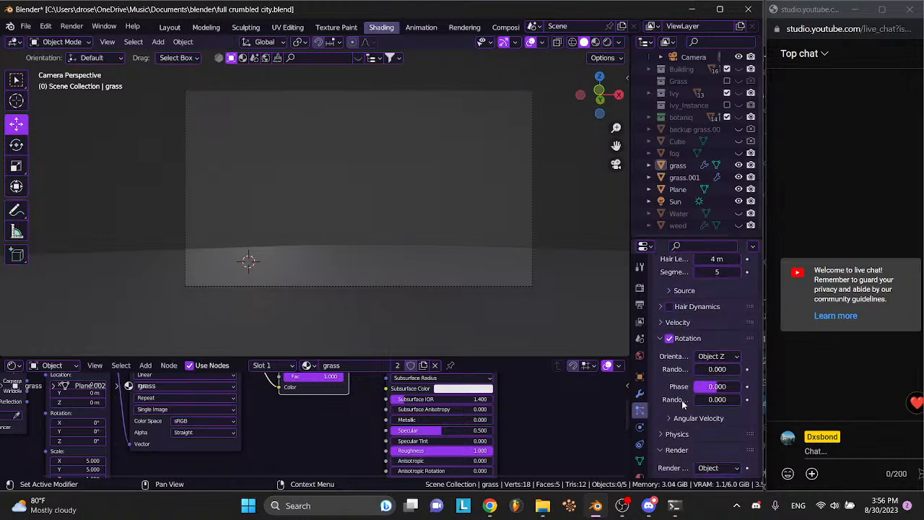
{"action": "scroll", "coordinate": [682, 404], "scroll_direction": "down", "scroll_amount": 4}
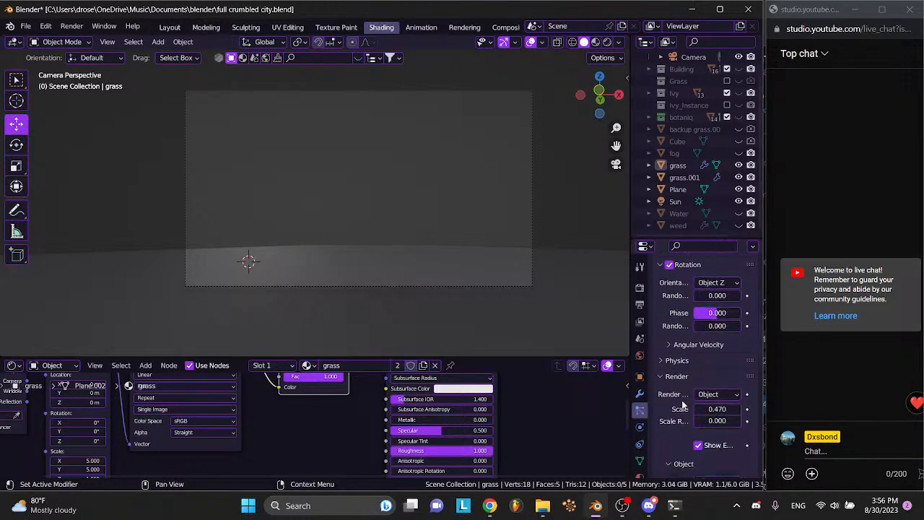
{"action": "scroll", "coordinate": [682, 405], "scroll_direction": "down", "scroll_amount": 12}
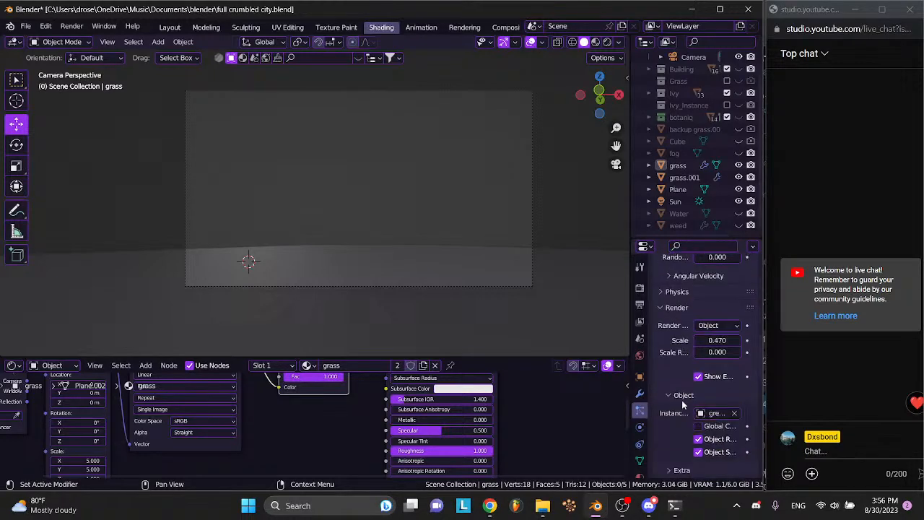
{"action": "scroll", "coordinate": [683, 404], "scroll_direction": "down", "scroll_amount": 1}
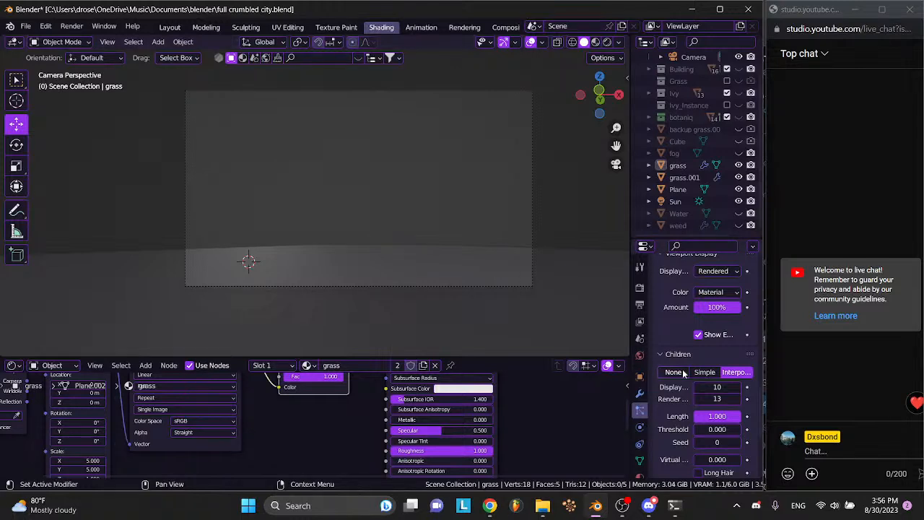
{"action": "scroll", "coordinate": [683, 372], "scroll_direction": "down", "scroll_amount": 5}
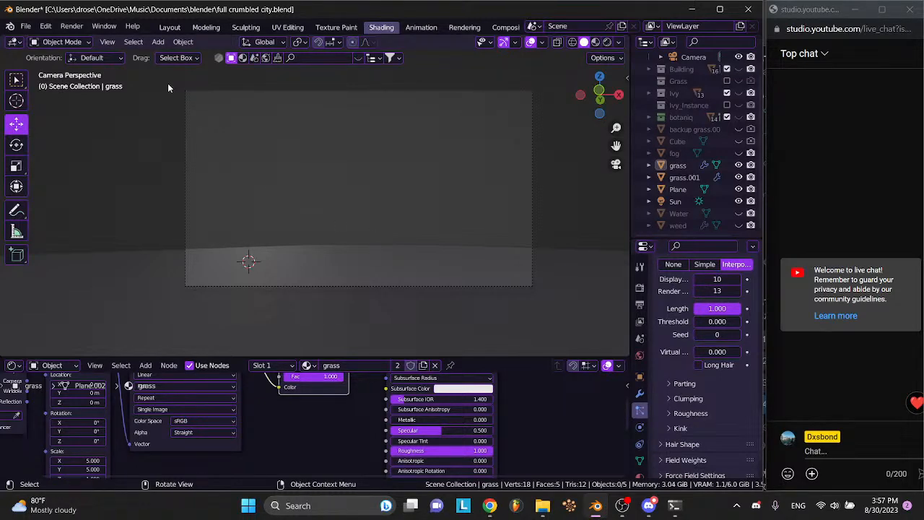
- Save the full crumbled city file and close Blender
{"action": "key", "text": "ctrl+s"}
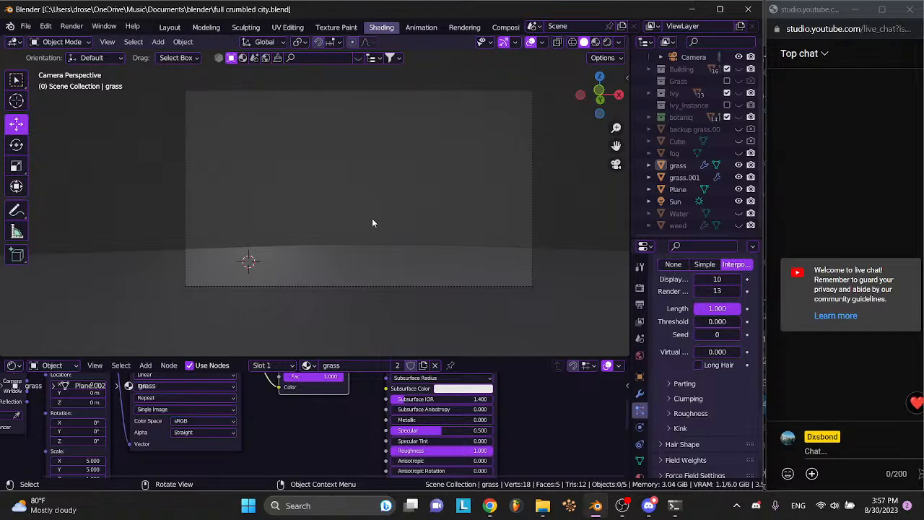
{"action": "left_click", "coordinate": [751, 10]}
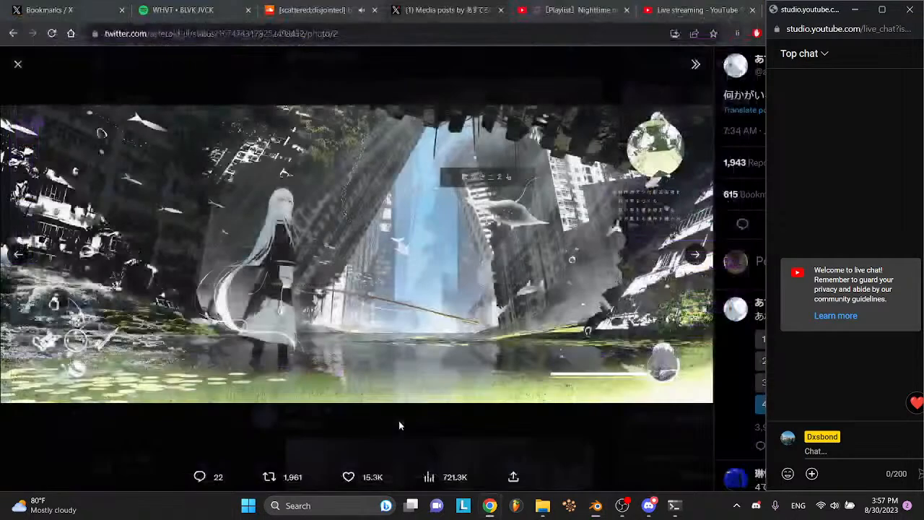
- Launch Adobe Photoshop 2023 and bring the File Explorer window with the blender folder to the front
{"action": "key", "text": "super+s"}
{"action": "type", "text": "photo"}
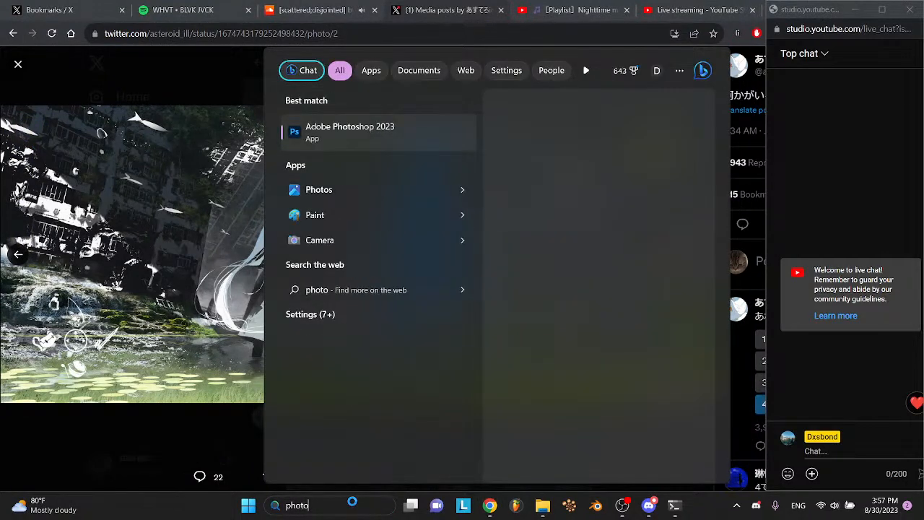
{"action": "key", "text": "Return"}
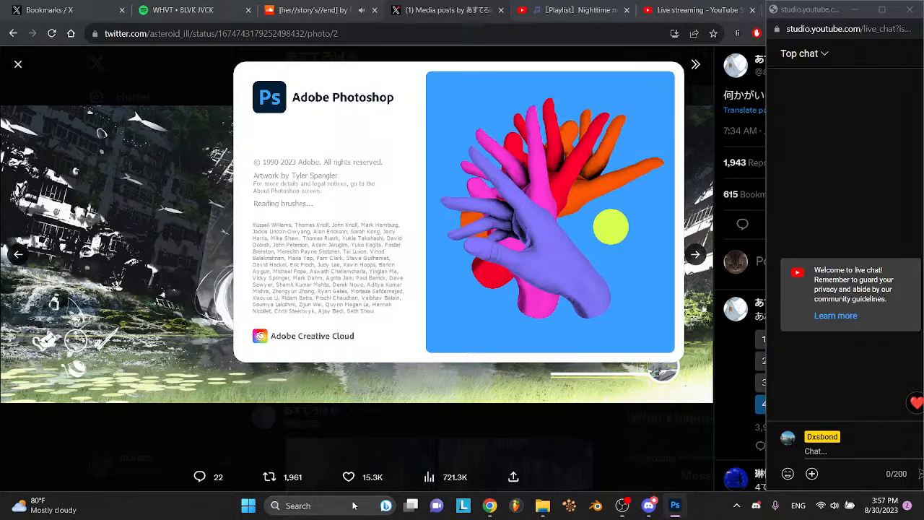
{"action": "key", "text": "alt+Tab"}
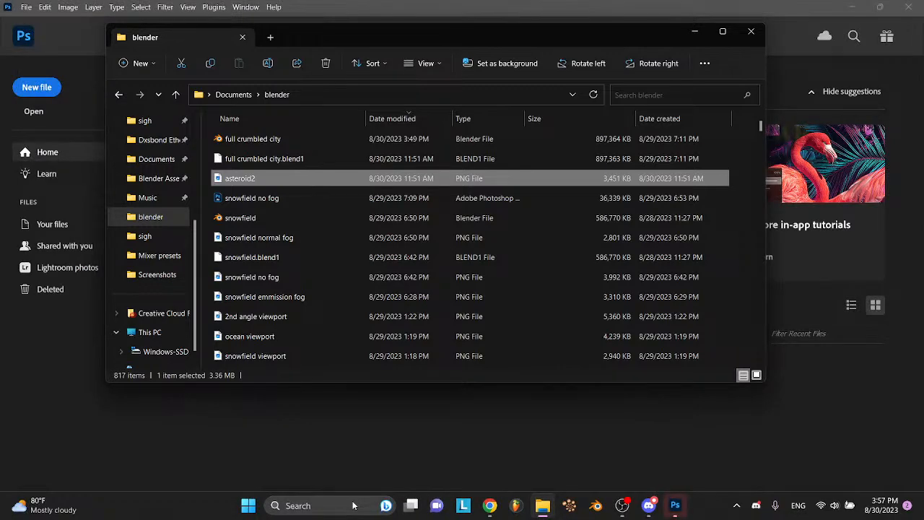
- Browse the recent files on Photoshop's home screen
{"action": "left_click", "coordinate": [671, 509]}
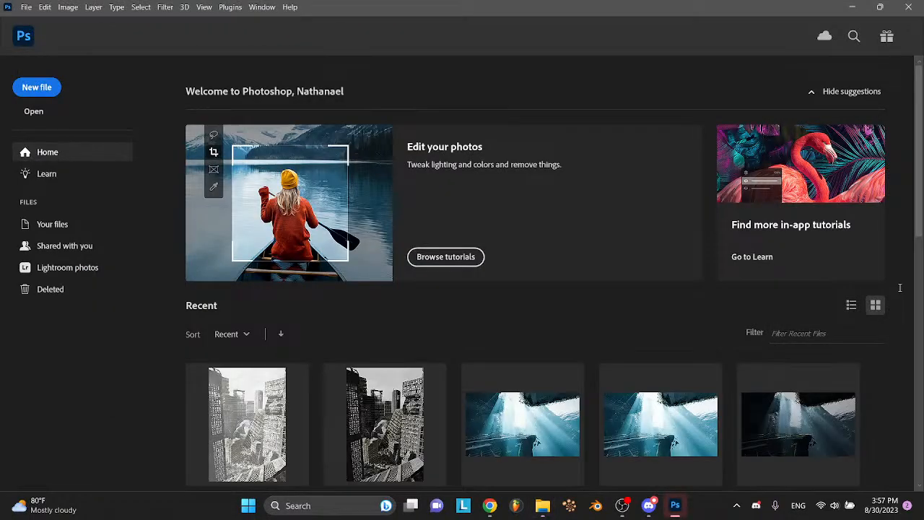
{"action": "scroll", "coordinate": [900, 288], "scroll_direction": "down", "scroll_amount": 3}
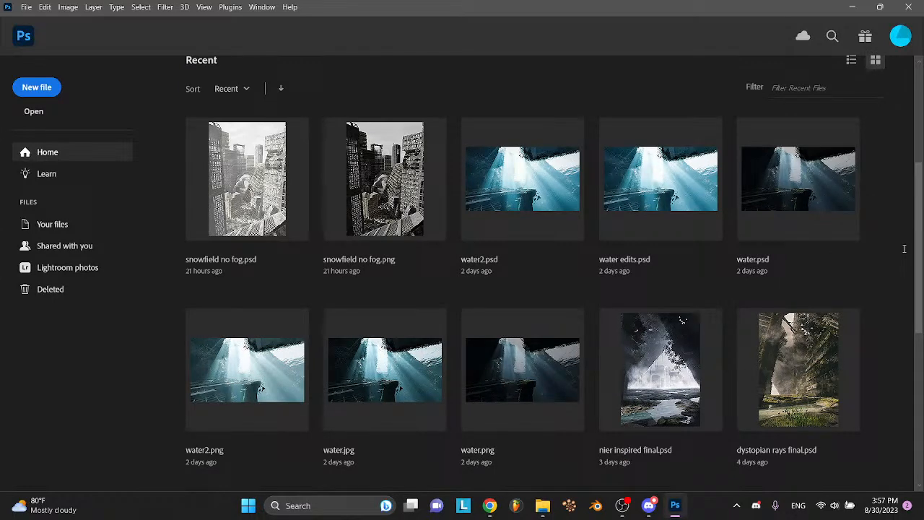
{"action": "scroll", "coordinate": [904, 253], "scroll_direction": "up", "scroll_amount": 2}
{"action": "scroll", "coordinate": [904, 253], "scroll_direction": "up", "scroll_amount": 2}
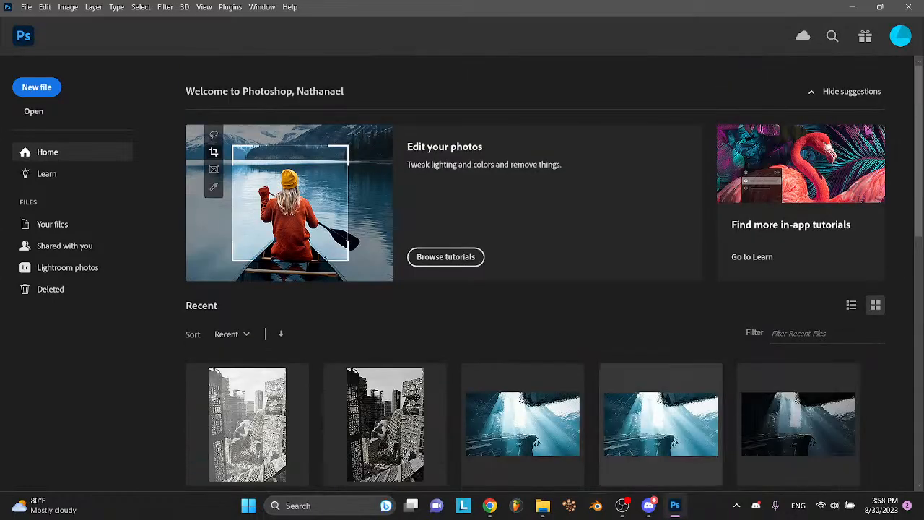
- Open the asteroid2 PNG from the blender folder in Photoshop and lock Layer 1 completely
{"action": "left_click", "coordinate": [542, 506]}
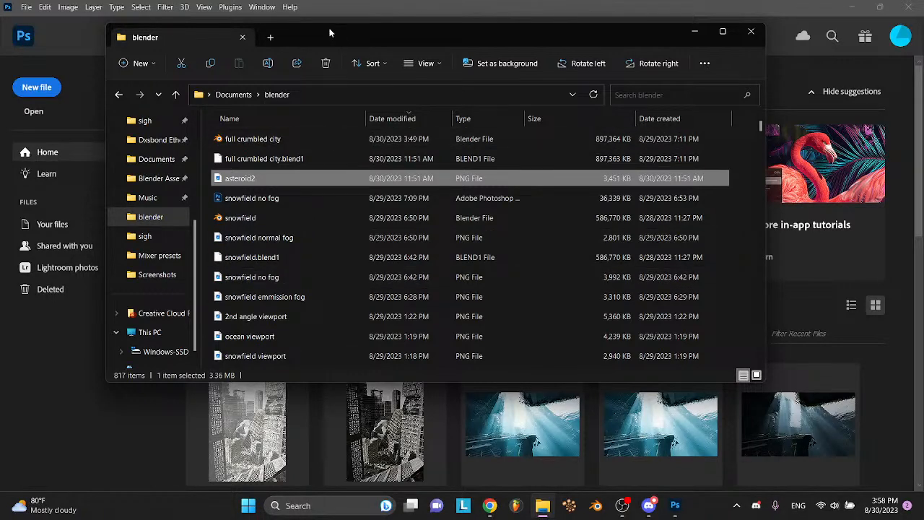
{"action": "left_click_drag", "start_coordinate": [329, 32], "coordinate": [446, 76]}
{"action": "left_click_drag", "start_coordinate": [351, 224], "coordinate": [151, 320]}
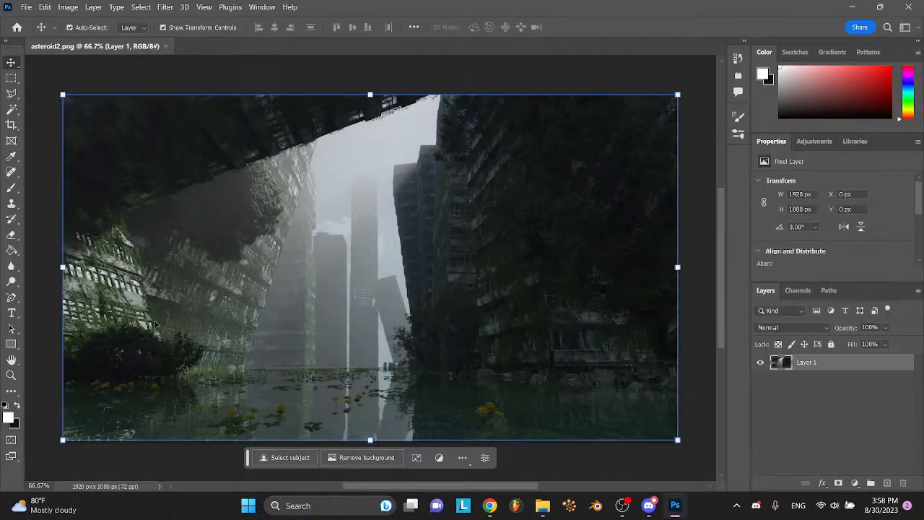
{"action": "left_click", "coordinate": [831, 345]}
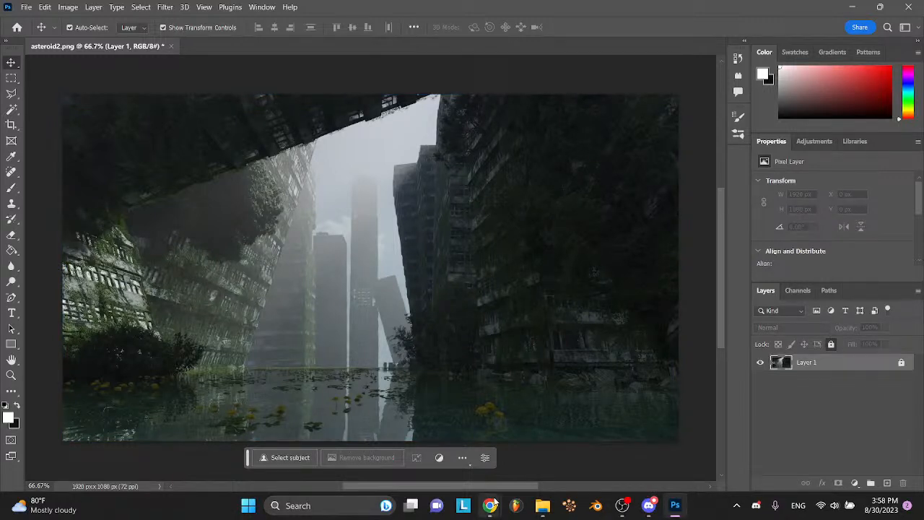
- Close Photoshop and pause the SoundCloud track in Chrome
{"action": "mouse_move", "coordinate": [490, 506]}
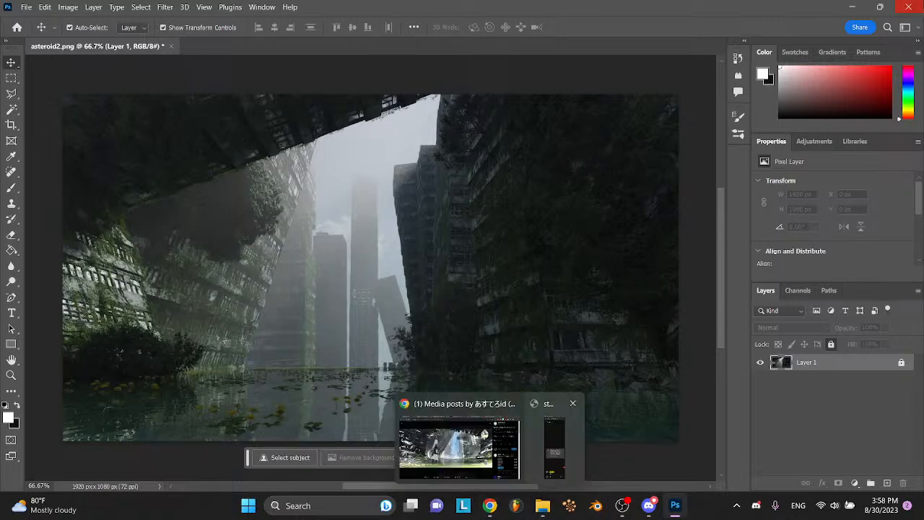
{"action": "key", "text": "ctrl+q"}
{"action": "left_click", "coordinate": [473, 199]}
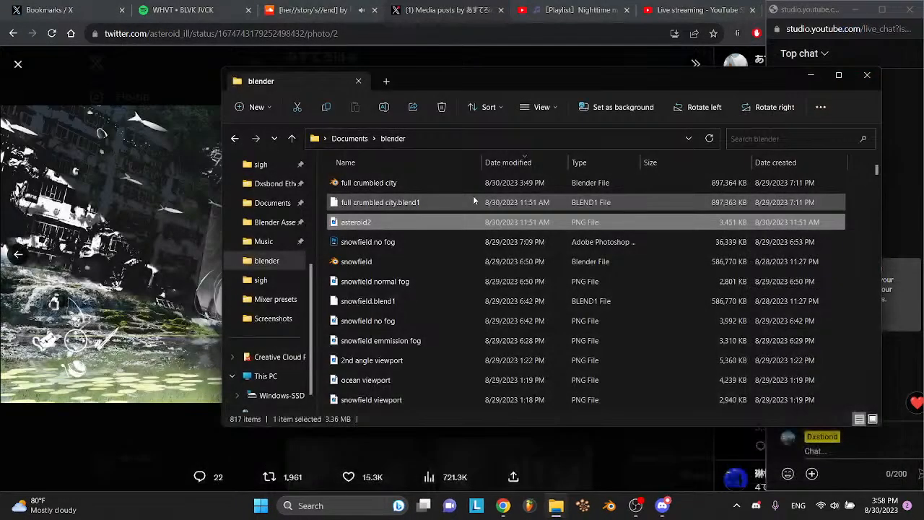
{"action": "left_click", "coordinate": [328, 7]}
{"action": "key", "text": "space"}
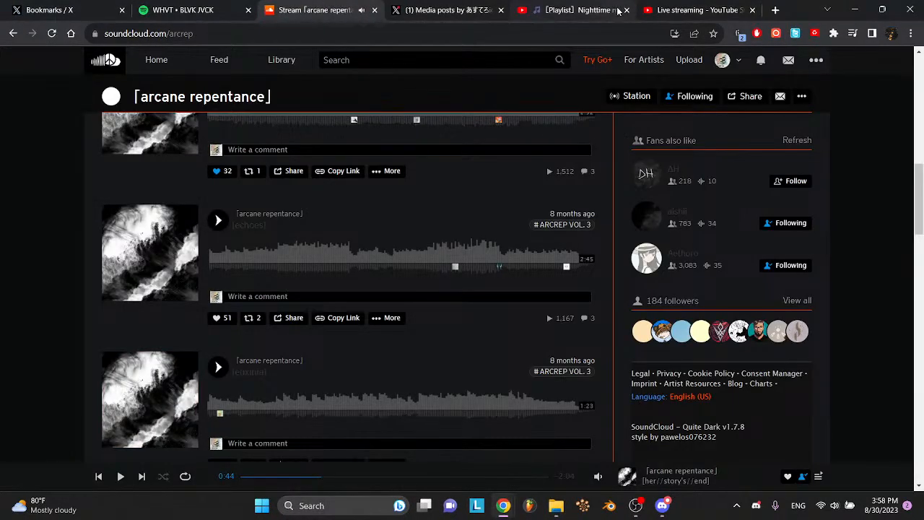
- Add a new browser tab and close the X Bookmarks and Spotify tabs
{"action": "left_click", "coordinate": [776, 9]}
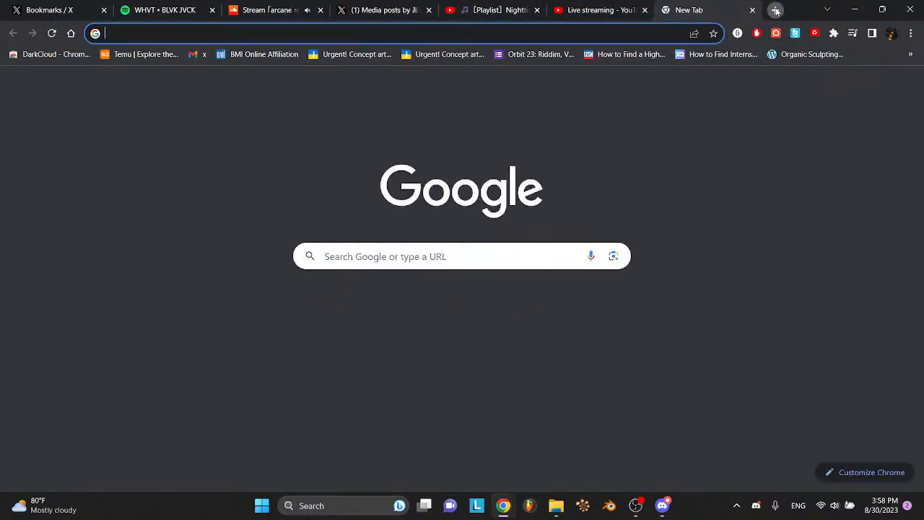
{"action": "left_click", "coordinate": [98, 11]}
{"action": "left_click", "coordinate": [103, 11]}
{"action": "left_click", "coordinate": [103, 10]}
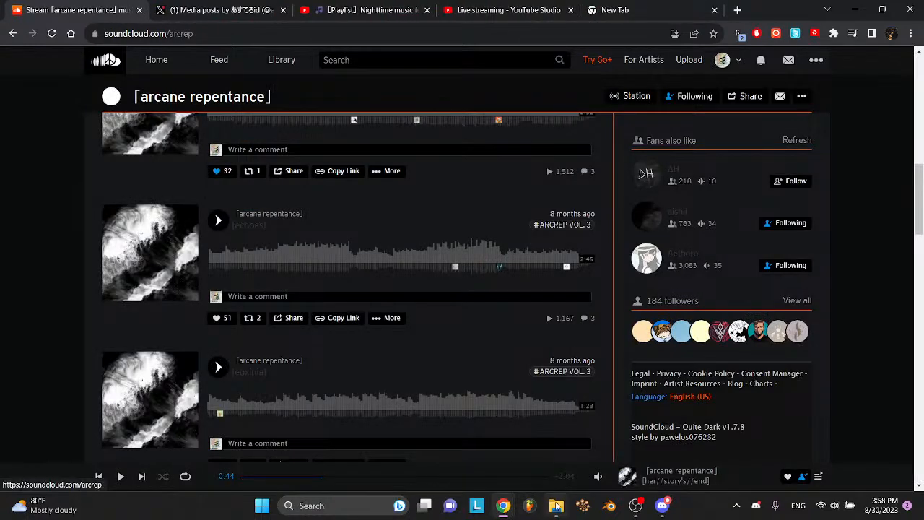
- Reopen full crumbled city.blend in Blender and preview its camera view in rendered shading
{"action": "left_click", "coordinate": [606, 506]}
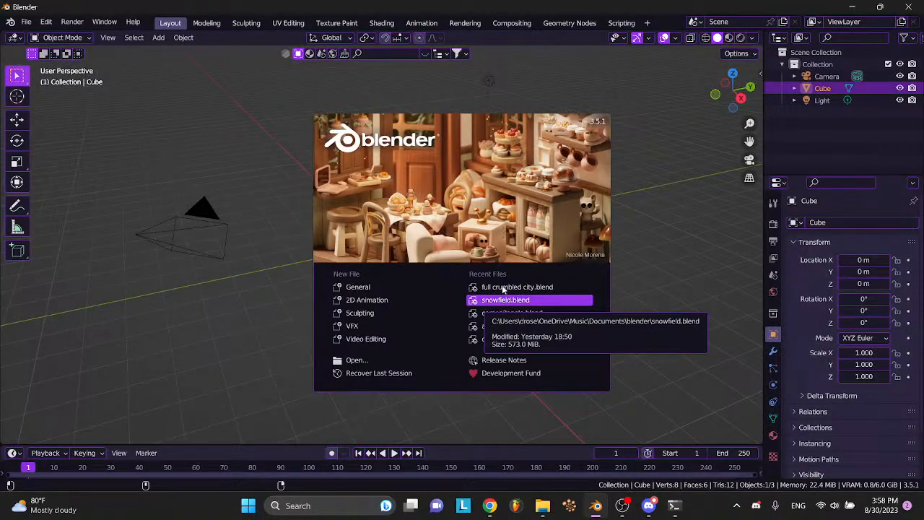
{"action": "left_click", "coordinate": [506, 286]}
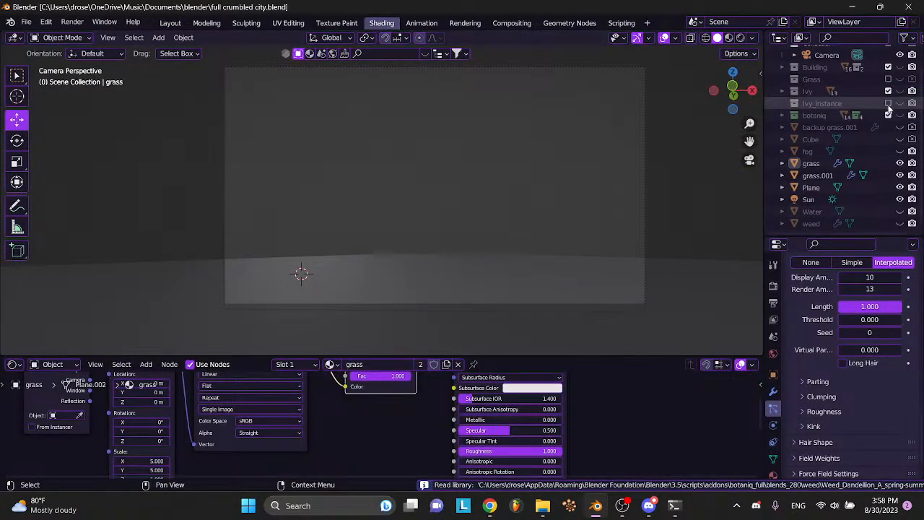
{"action": "scroll", "coordinate": [890, 108], "scroll_direction": "up", "scroll_amount": 2}
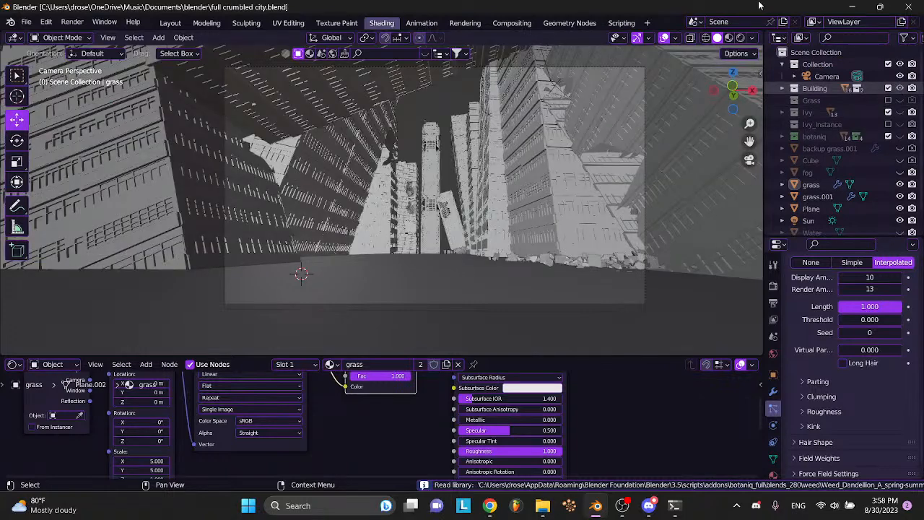
{"action": "left_click", "coordinate": [740, 38]}
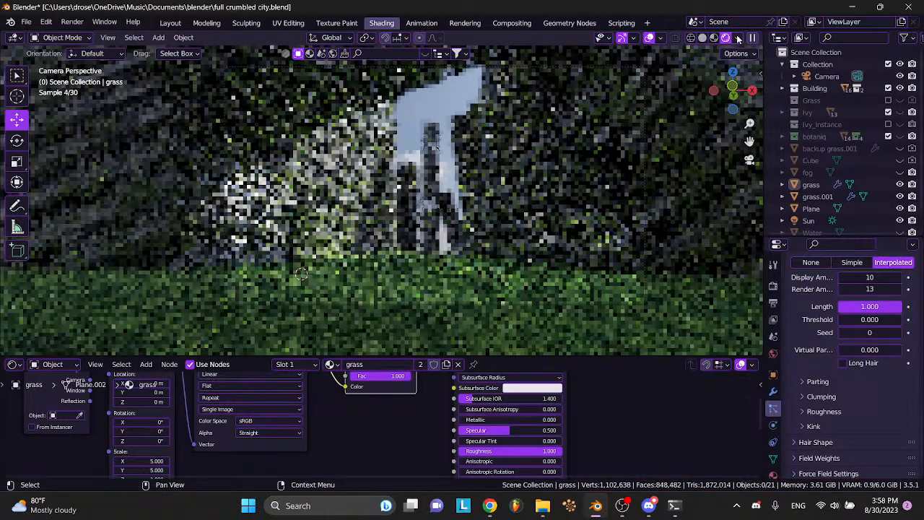
- Toggle the grass object's viewport visibility off and on, and unhide the Water object
{"action": "scroll", "coordinate": [852, 144], "scroll_direction": "down", "scroll_amount": 1}
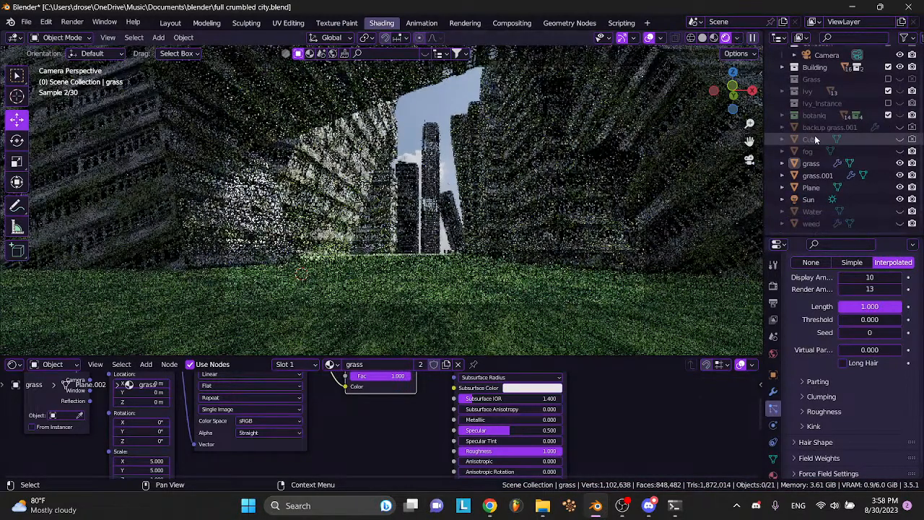
{"action": "left_click", "coordinate": [900, 163]}
{"action": "left_click", "coordinate": [900, 163]}
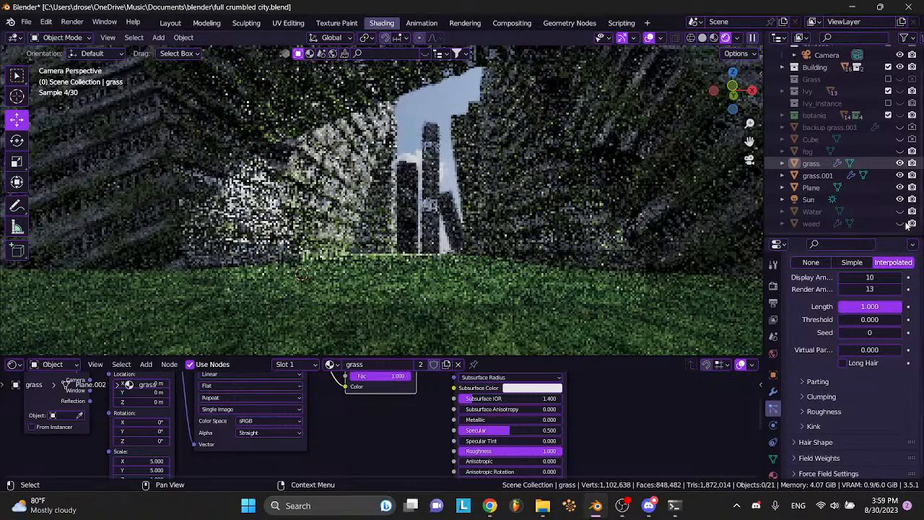
{"action": "left_click", "coordinate": [900, 212]}
{"action": "left_click", "coordinate": [900, 212]}
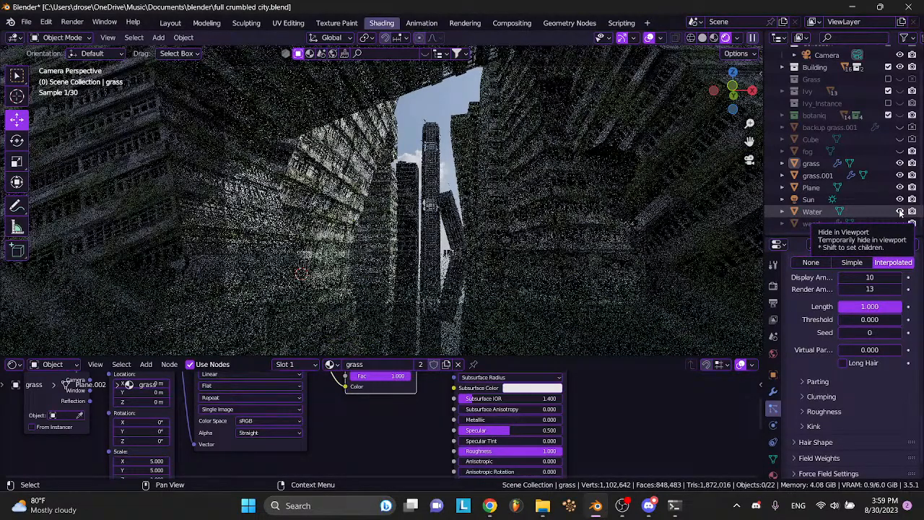
- Set the Cycles render device to GPU Compute and save the file
{"action": "left_click", "coordinate": [773, 287]}
{"action": "scroll", "coordinate": [849, 318], "scroll_direction": "up", "scroll_amount": 10}
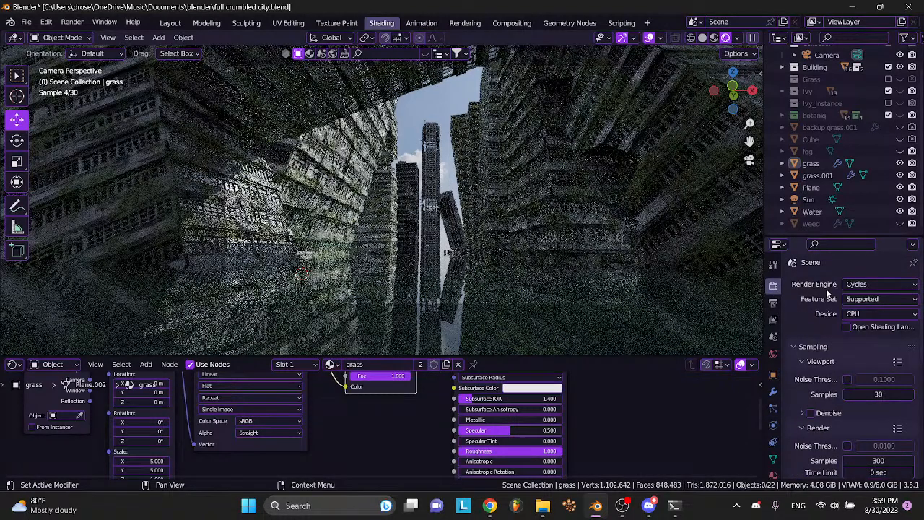
{"action": "left_click", "coordinate": [849, 314]}
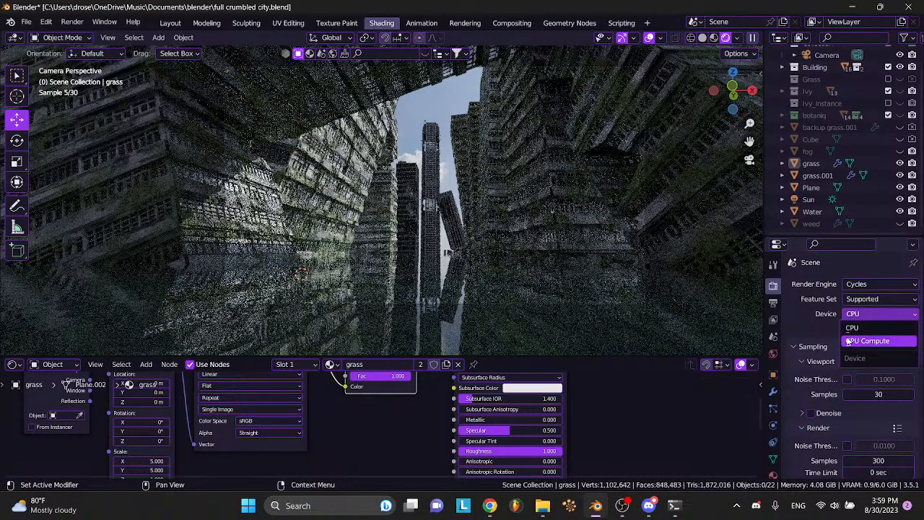
{"action": "left_click", "coordinate": [868, 340]}
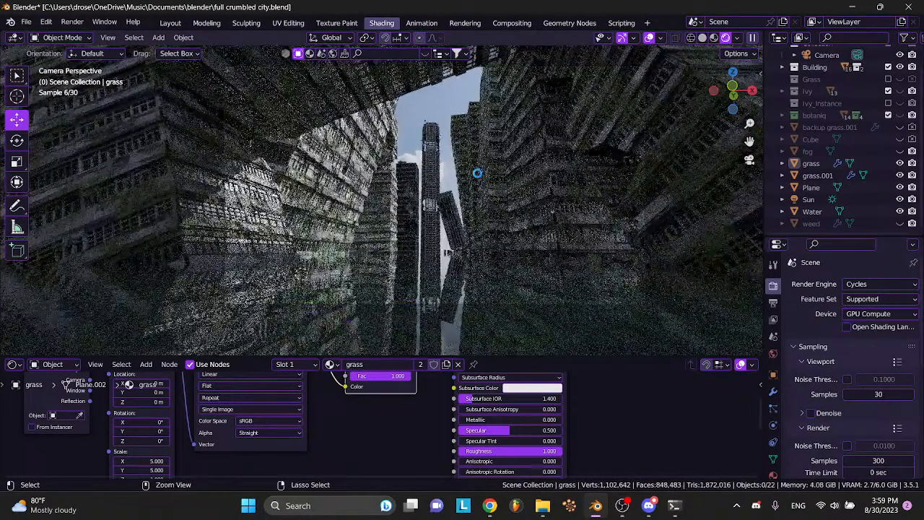
{"action": "key", "text": "ctrl+s"}
- Enable denoising for viewport sampling, keep render denoising on, and save the file
{"action": "scroll", "coordinate": [804, 375], "scroll_direction": "down", "scroll_amount": 3}
{"action": "scroll", "coordinate": [803, 376], "scroll_direction": "down", "scroll_amount": 1}
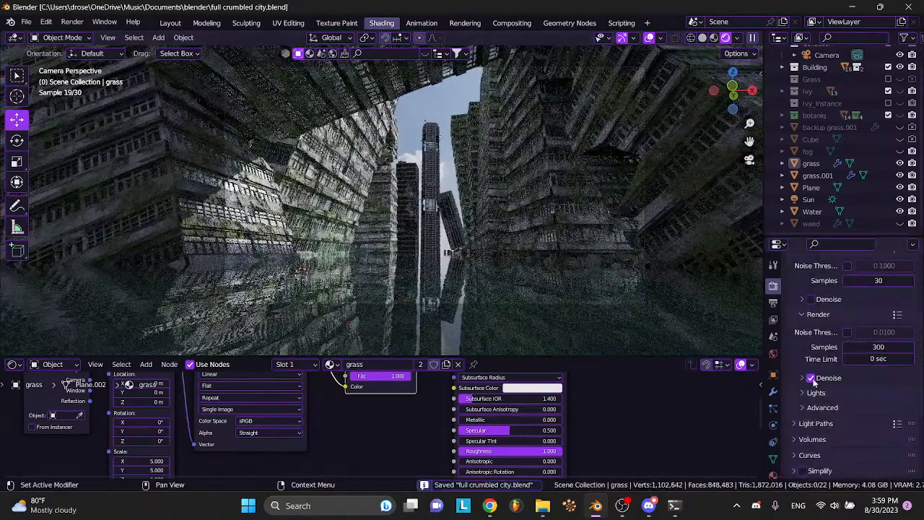
{"action": "left_click", "coordinate": [813, 378]}
{"action": "left_click", "coordinate": [813, 380]}
{"action": "left_click", "coordinate": [811, 299]}
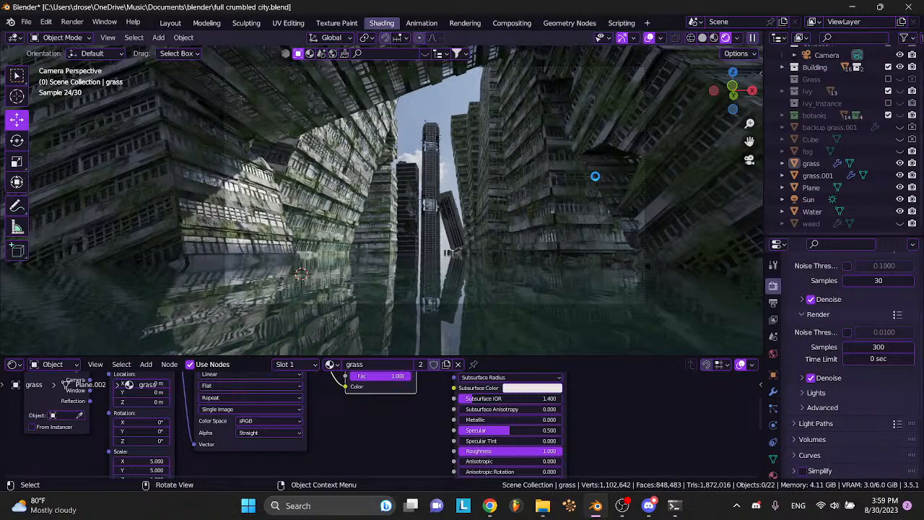
{"action": "key", "text": "ctrl+s"}
- Resume the SoundCloud track in Chrome and display the ruined-city reference artwork on Twitter
{"action": "mouse_move", "coordinate": [490, 506]}
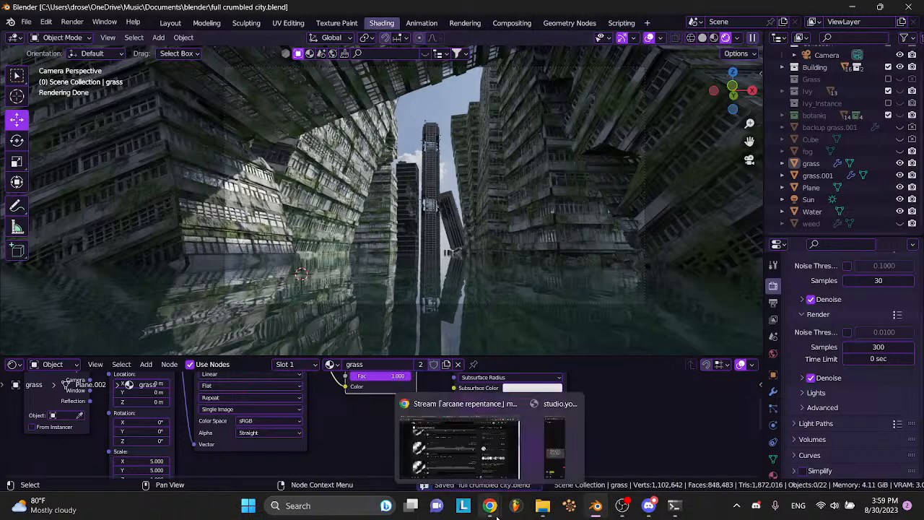
{"action": "left_click", "coordinate": [499, 473]}
{"action": "left_click", "coordinate": [216, 10]}
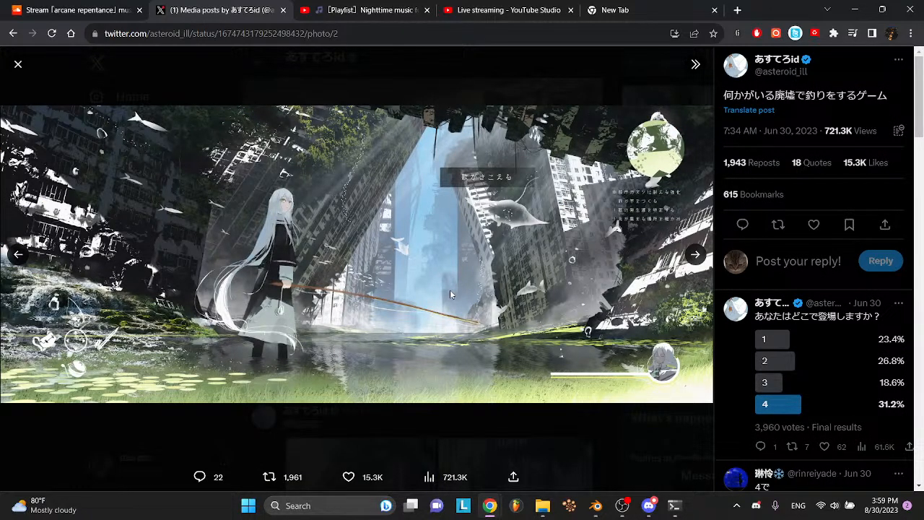
{"action": "left_click", "coordinate": [355, 6]}
{"action": "left_click", "coordinate": [58, 9]}
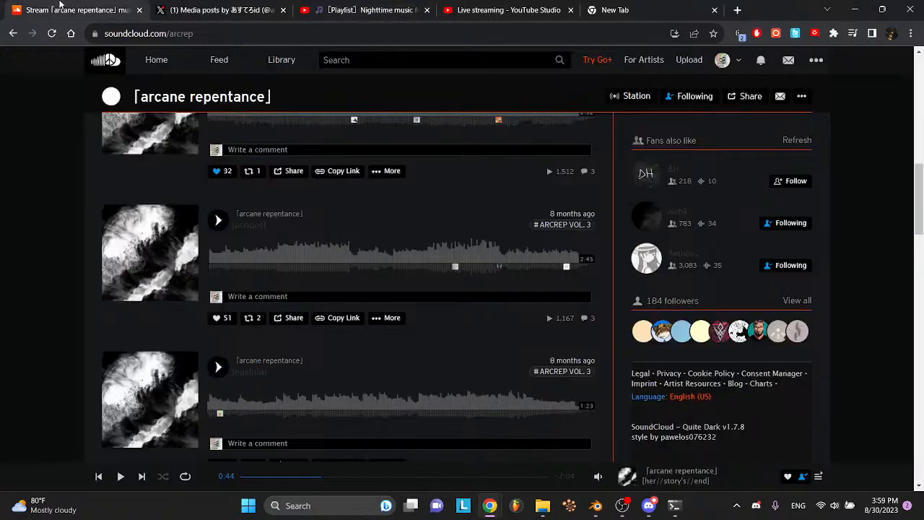
{"action": "left_click", "coordinate": [198, 5]}
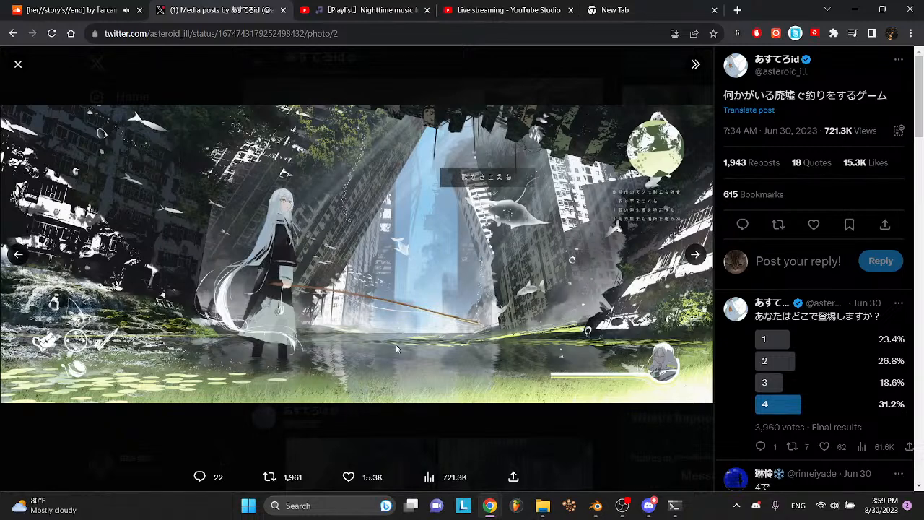
- Return to Blender and examine the building layout from outside the camera in solid shading
{"action": "left_click", "coordinate": [596, 505]}
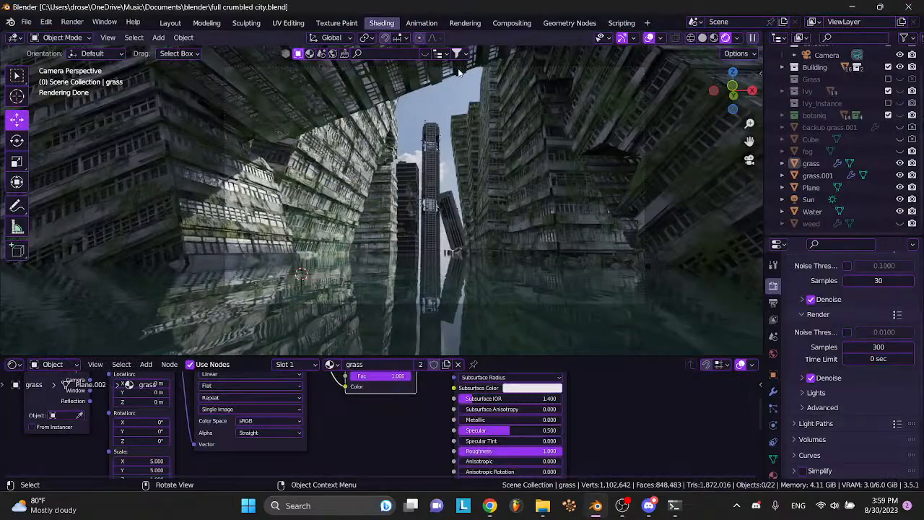
{"action": "scroll", "coordinate": [459, 73], "scroll_direction": "down", "scroll_amount": 5}
{"action": "scroll", "coordinate": [459, 73], "scroll_direction": "down", "scroll_amount": 15}
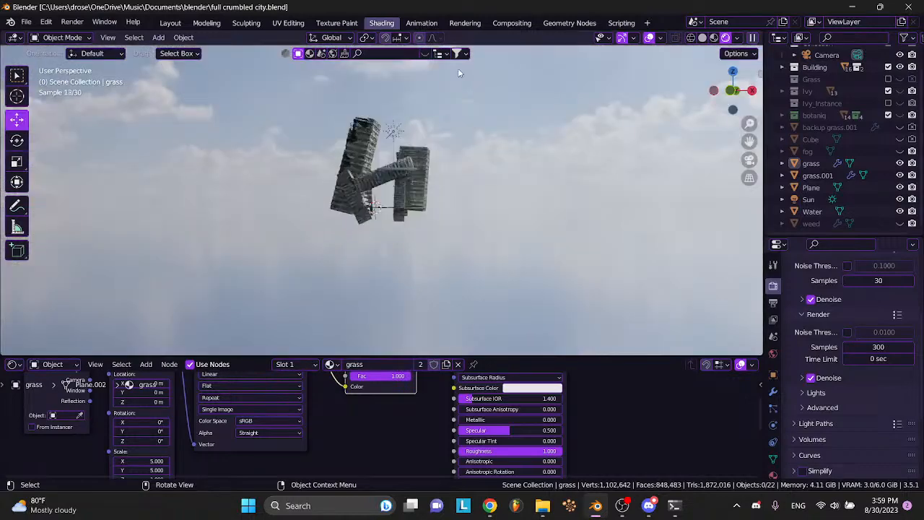
{"action": "scroll", "coordinate": [458, 68], "scroll_direction": "up", "scroll_amount": 10}
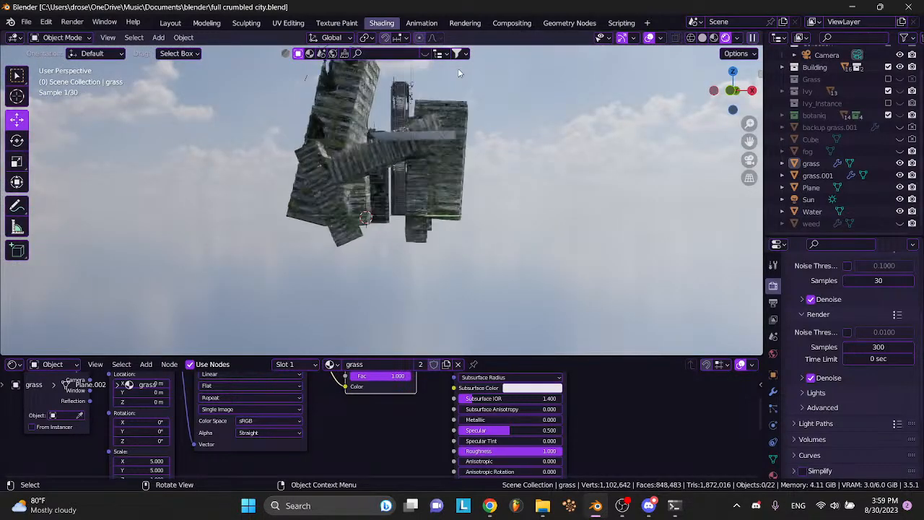
{"action": "left_click", "coordinate": [703, 38]}
{"action": "scroll", "coordinate": [499, 137], "scroll_direction": "up", "scroll_amount": 5}
{"action": "scroll", "coordinate": [498, 137], "scroll_direction": "down", "scroll_amount": 5}
{"action": "scroll", "coordinate": [499, 137], "scroll_direction": "up", "scroll_amount": 5}
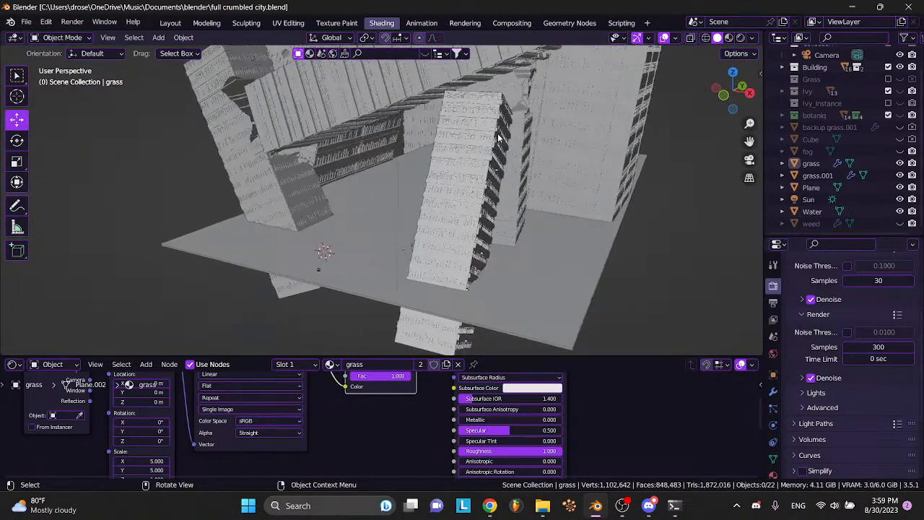
{"action": "scroll", "coordinate": [498, 132], "scroll_direction": "up", "scroll_amount": 5}
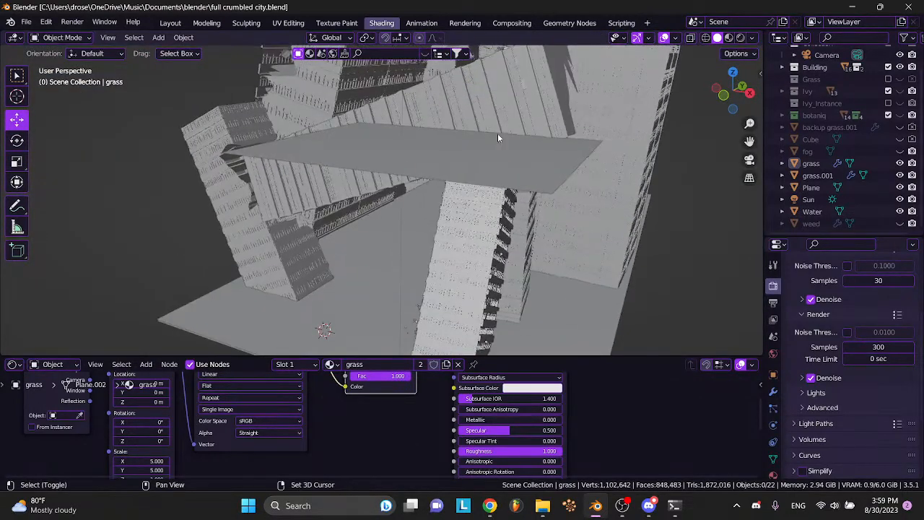
- Narrow the overhead Plane by moving its near edge inward in Edit Mode, and select its whole mesh
{"action": "left_click", "coordinate": [457, 155]}
{"action": "key", "text": "Tab"}
{"action": "left_click_drag", "start_coordinate": [381, 164], "coordinate": [422, 144]}
{"action": "key", "text": "a"}
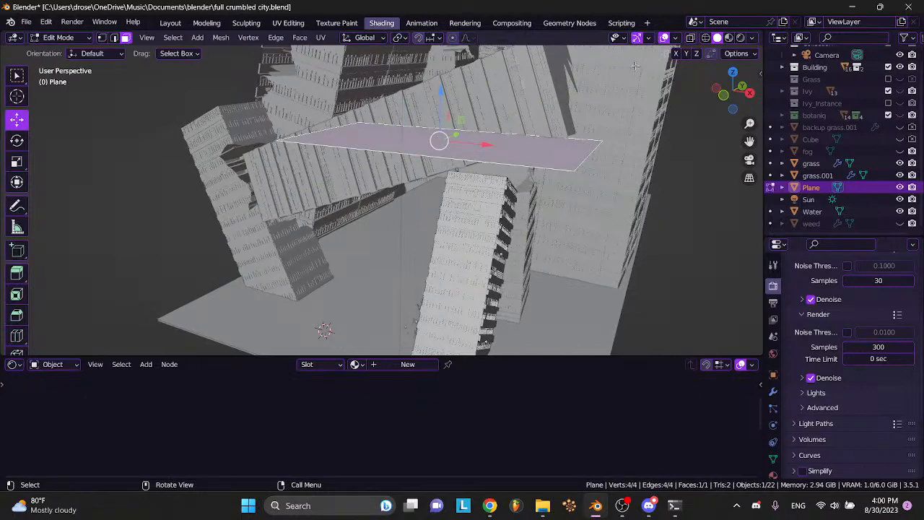
- Show rendered shading and move the overhead Plane's near edge further inward using edge selection
{"action": "left_click", "coordinate": [739, 39]}
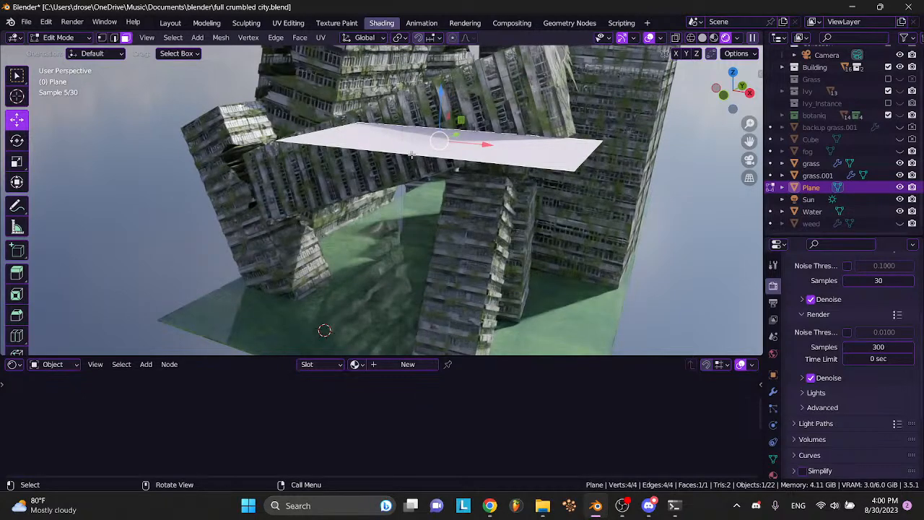
{"action": "key", "text": "alt+a"}
{"action": "left_click", "coordinate": [114, 37]}
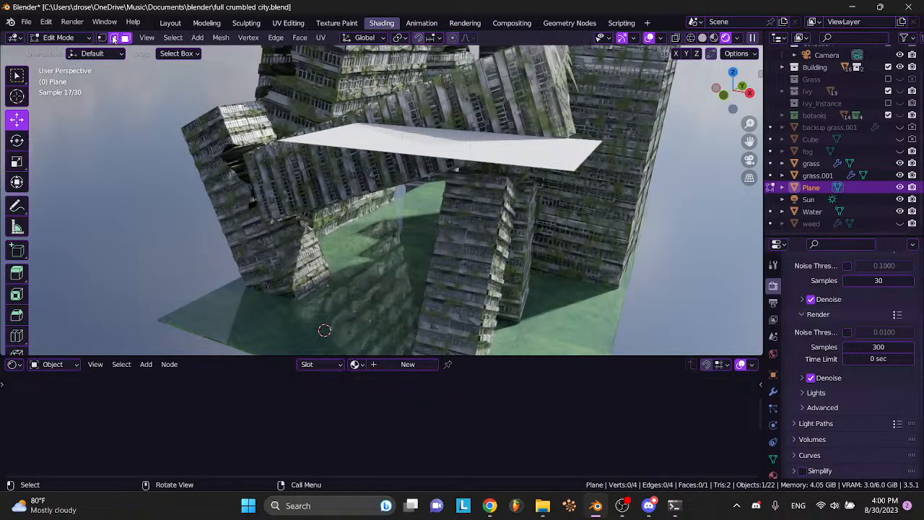
{"action": "left_click", "coordinate": [416, 148]}
{"action": "left_click_drag", "start_coordinate": [416, 148], "coordinate": [463, 144]}
{"action": "scroll", "coordinate": [464, 142], "scroll_direction": "left", "scroll_amount": 5}
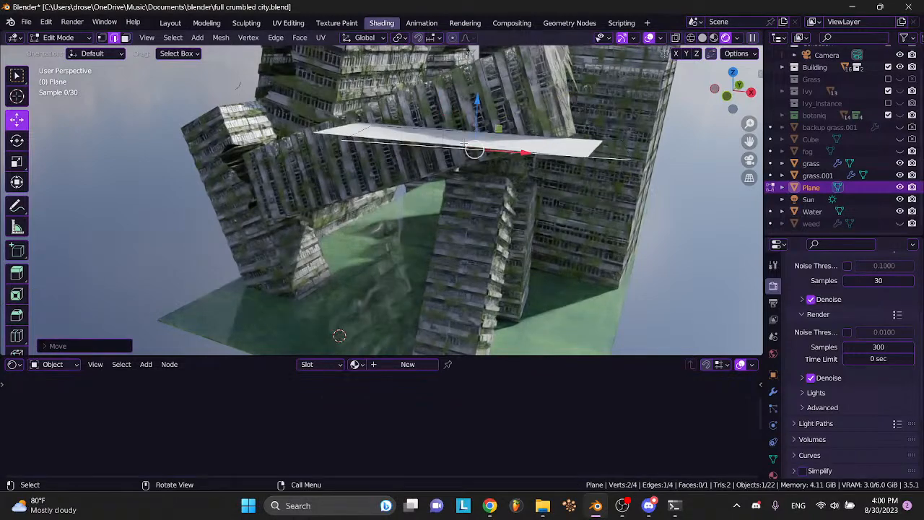
{"action": "scroll", "coordinate": [464, 143], "scroll_direction": "down", "scroll_amount": 5}
{"action": "scroll", "coordinate": [463, 143], "scroll_direction": "up", "scroll_amount": 6}
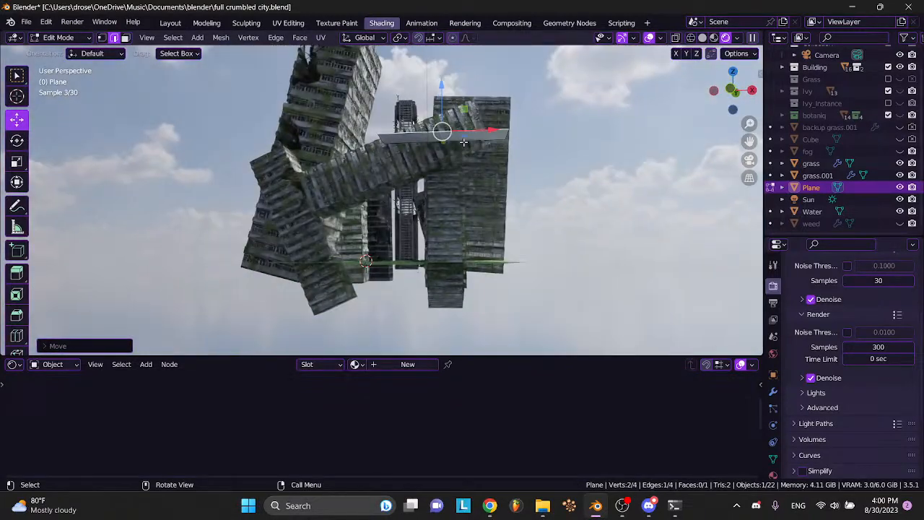
{"action": "scroll", "coordinate": [463, 142], "scroll_direction": "up", "scroll_amount": 3}
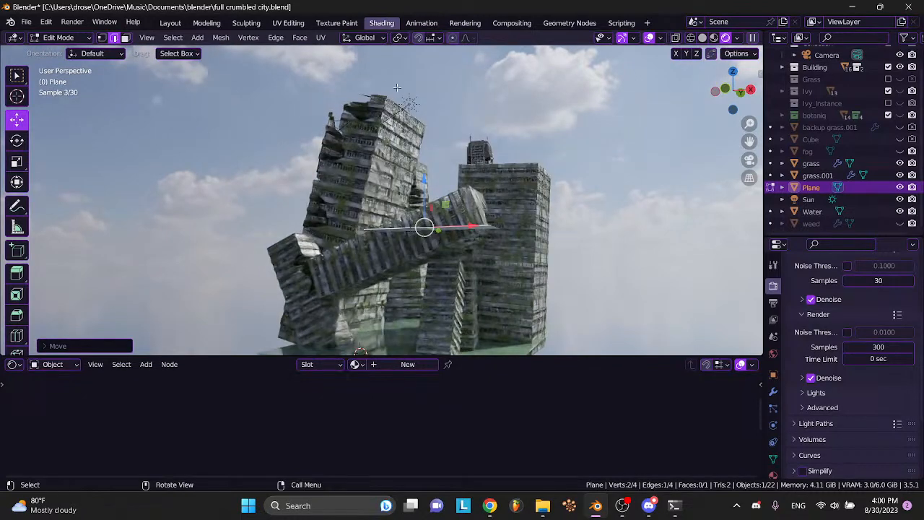
- Return to Object Mode, rotate the Sun light to redirect its light, check the camera view and save the file
{"action": "left_click", "coordinate": [45, 38]}
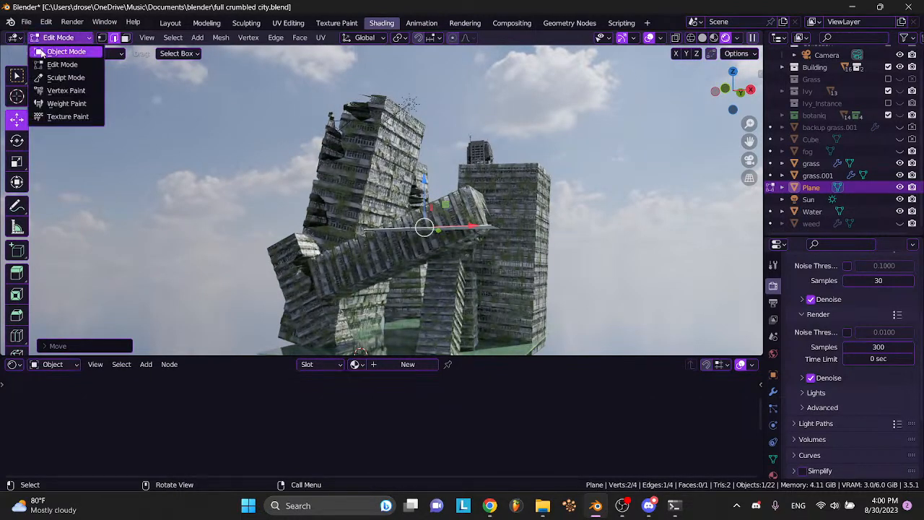
{"action": "left_click", "coordinate": [45, 52]}
{"action": "left_click", "coordinate": [410, 105]}
{"action": "scroll", "coordinate": [411, 108], "scroll_direction": "up", "scroll_amount": 10}
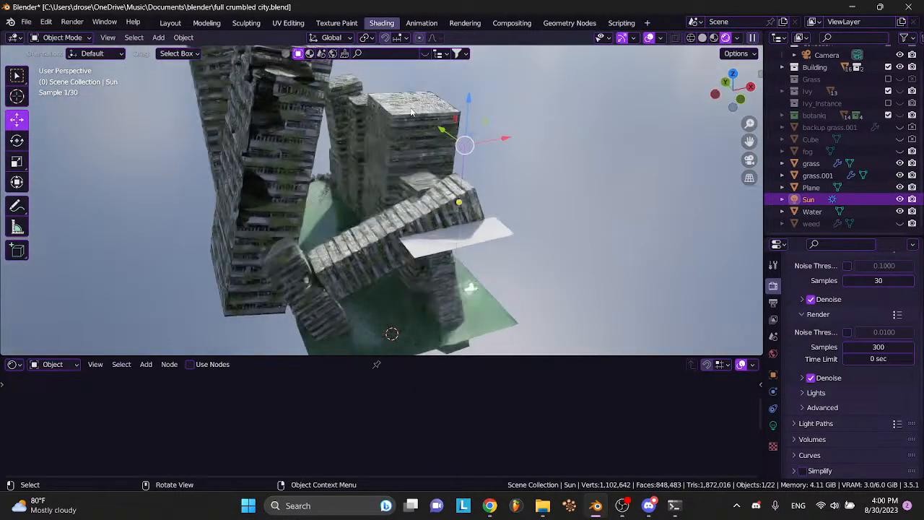
{"action": "left_click", "coordinate": [17, 142]}
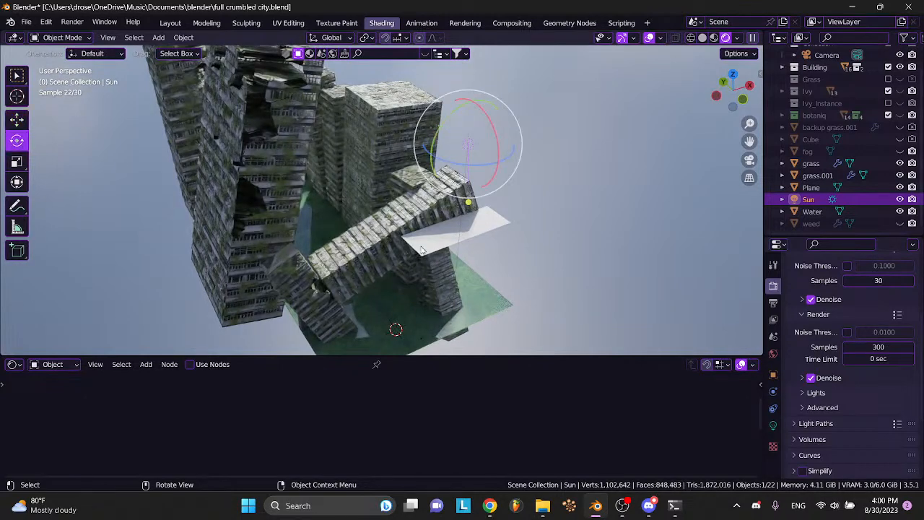
{"action": "left_click_drag", "start_coordinate": [444, 164], "coordinate": [428, 142]}
{"action": "left_click", "coordinate": [751, 159]}
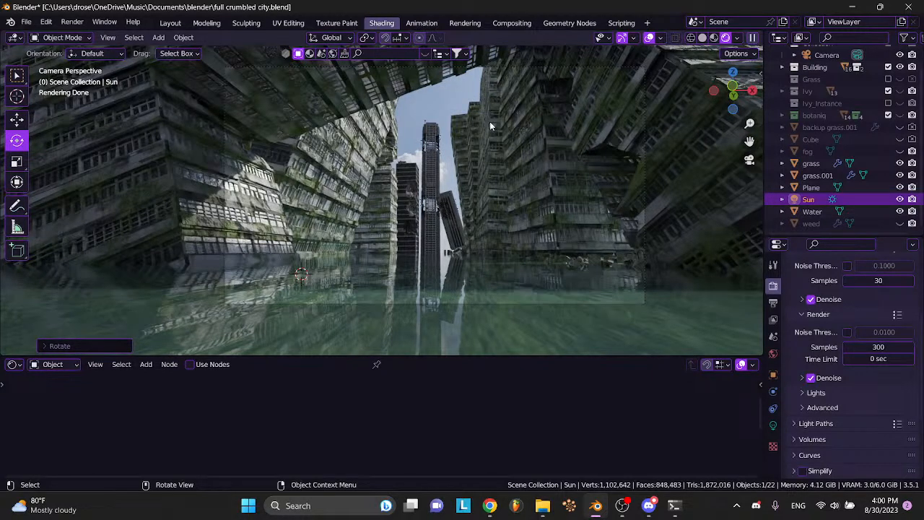
{"action": "key", "text": "ctrl+s"}
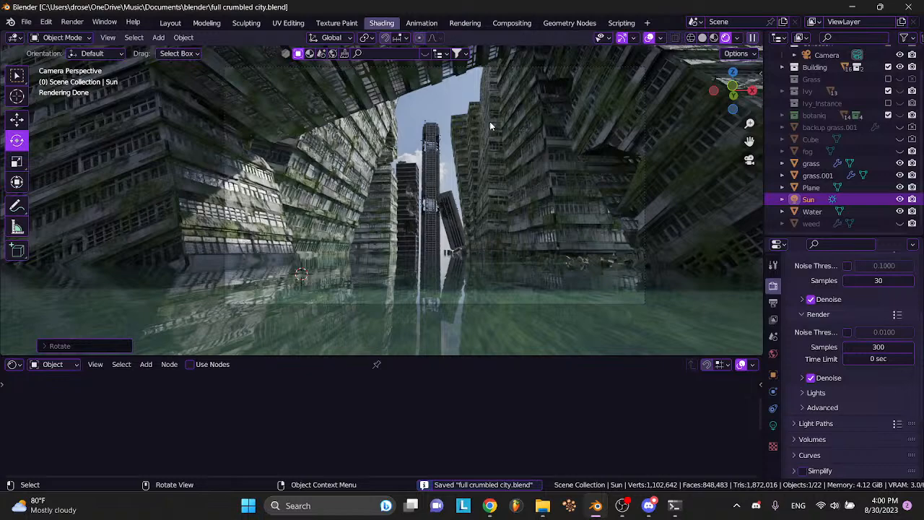
- Slightly rotate the Sun again from outside the camera, return to the camera view and save
{"action": "key", "text": "KP_0"}
{"action": "scroll", "coordinate": [490, 127], "scroll_direction": "down", "scroll_amount": 9}
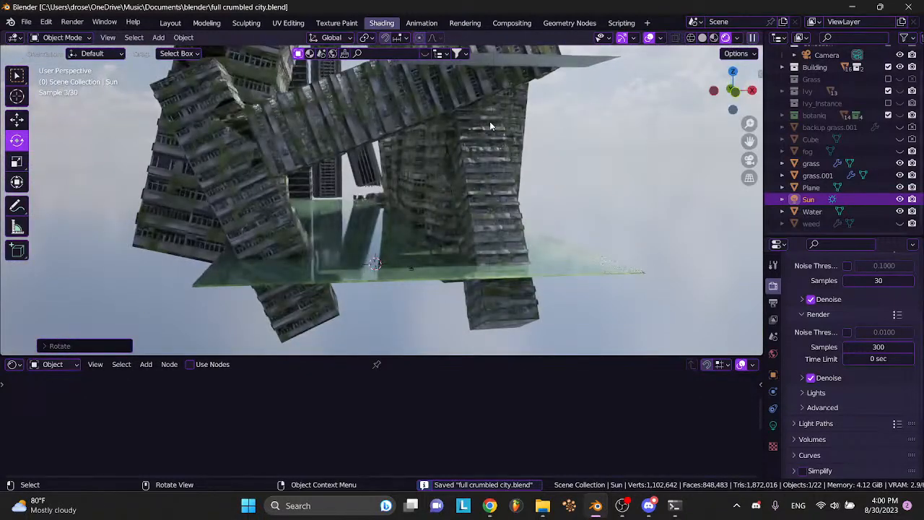
{"action": "scroll", "coordinate": [490, 127], "scroll_direction": "up", "scroll_amount": 3}
{"action": "scroll", "coordinate": [491, 127], "scroll_direction": "up", "scroll_amount": 3}
{"action": "scroll", "coordinate": [491, 126], "scroll_direction": "up", "scroll_amount": 3}
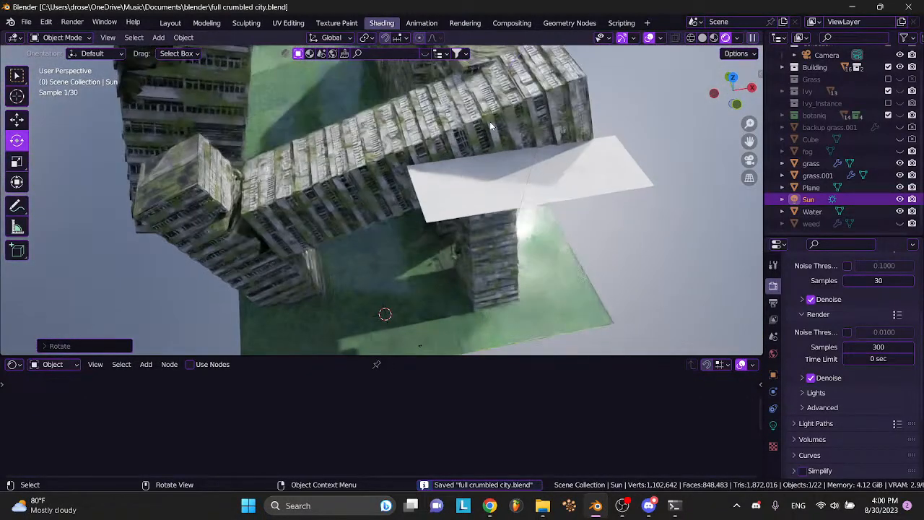
{"action": "scroll", "coordinate": [543, 97], "scroll_direction": "up", "scroll_amount": 3}
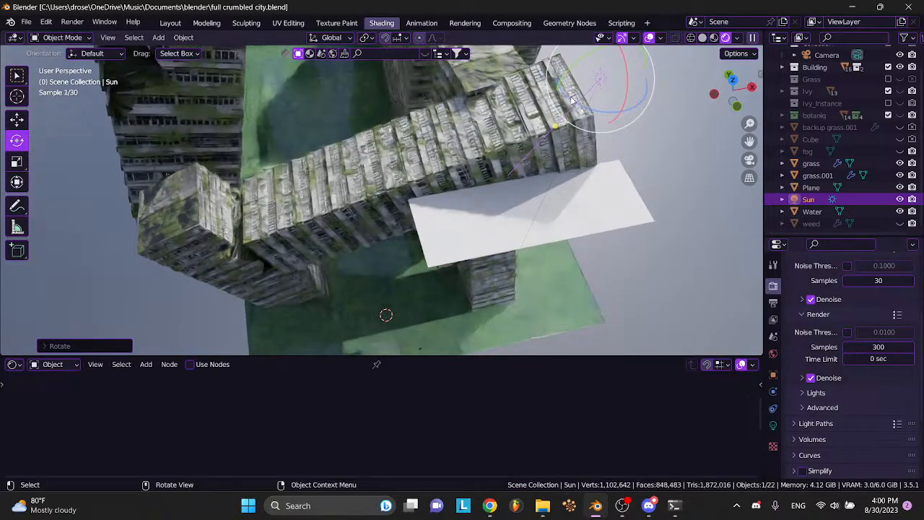
{"action": "left_click_drag", "start_coordinate": [571, 100], "coordinate": [561, 79]}
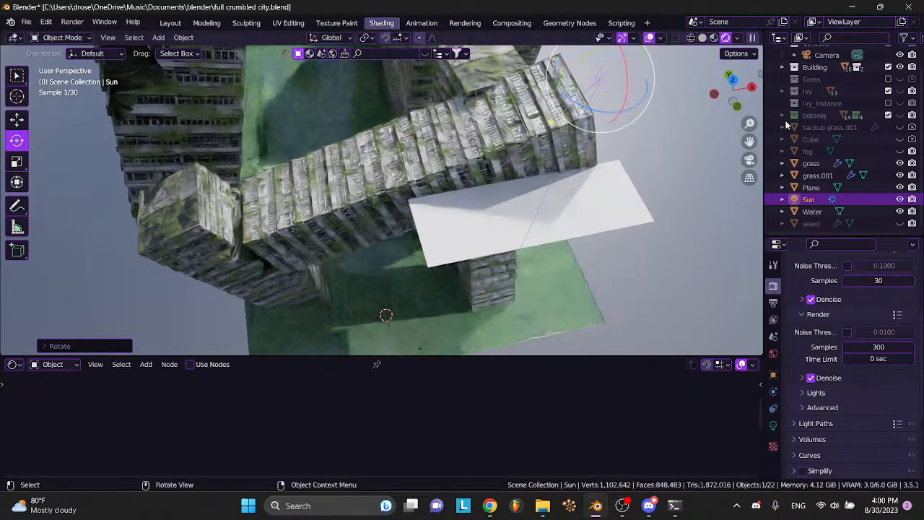
{"action": "left_click", "coordinate": [750, 160]}
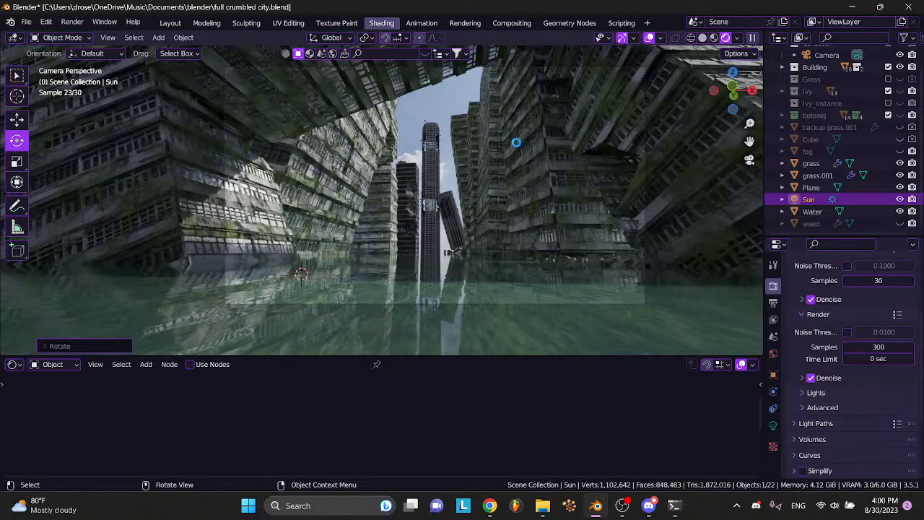
{"action": "key", "text": "ctrl+s"}
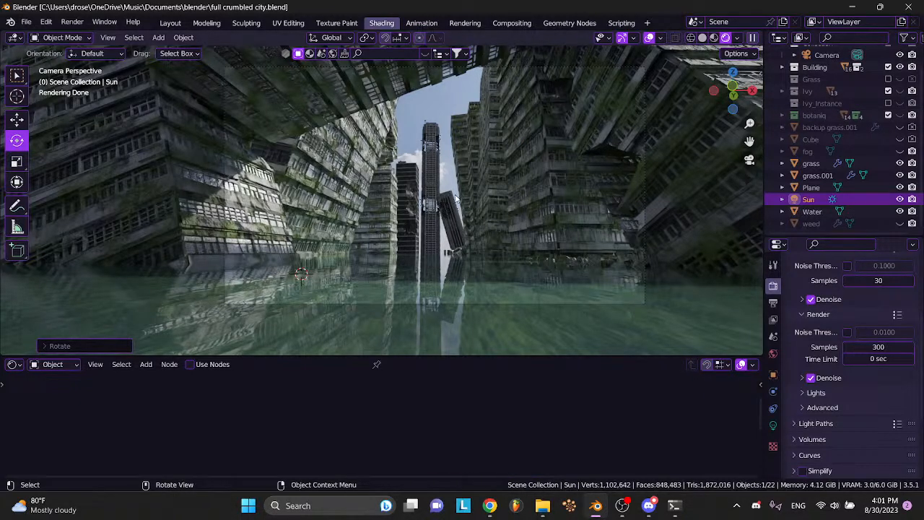
- Switch to Chrome to check the ruined-city reference artwork, and return to the Blender scene
{"action": "mouse_move", "coordinate": [486, 505]}
{"action": "left_click", "coordinate": [480, 412]}
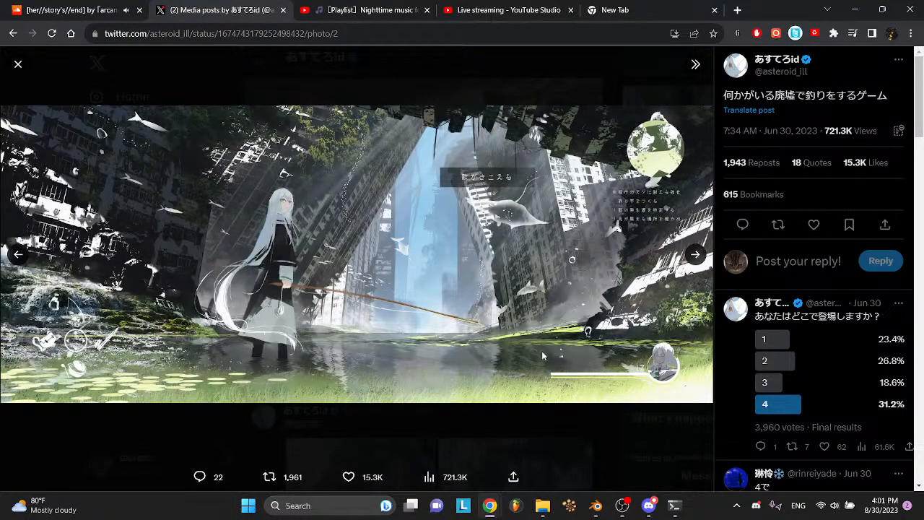
{"action": "mouse_move", "coordinate": [597, 506]}
{"action": "left_click", "coordinate": [596, 466]}
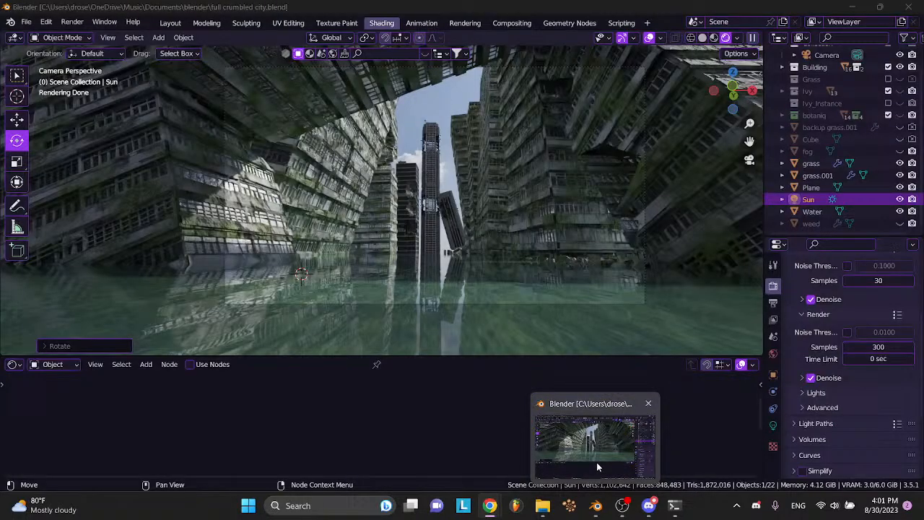
- Select the three distant towers, expand the Building collection and hide the B 6 collection in the viewport
{"action": "left_click", "coordinate": [436, 206]}
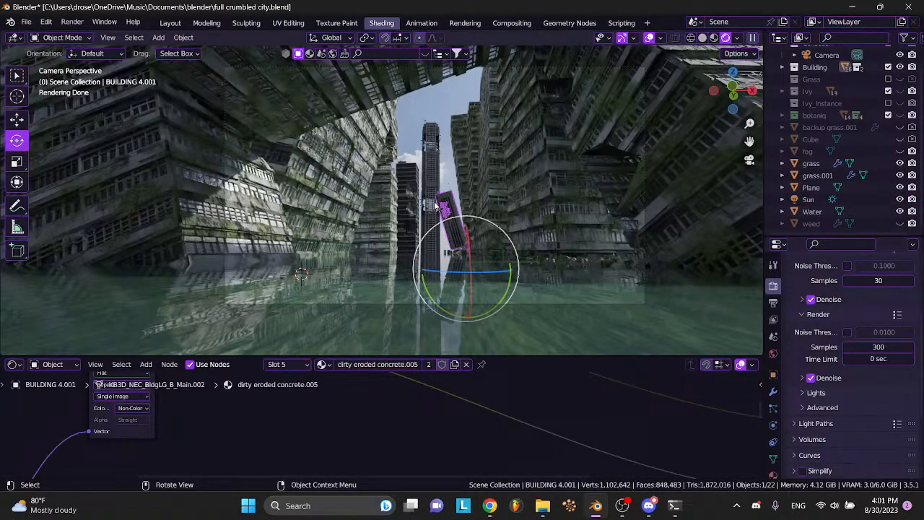
{"action": "left_click", "coordinate": [432, 188], "text": "shift"}
{"action": "left_click", "coordinate": [409, 188], "text": "shift"}
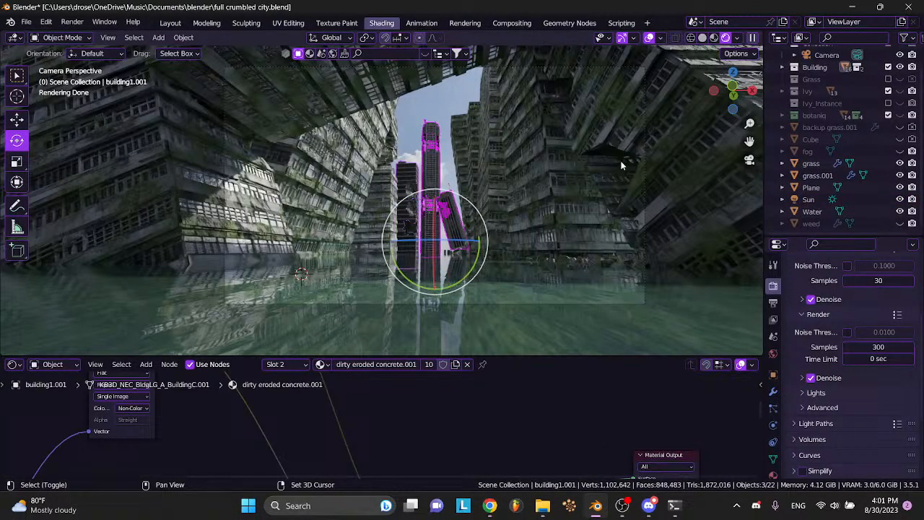
{"action": "scroll", "coordinate": [783, 153], "scroll_direction": "up", "scroll_amount": 2}
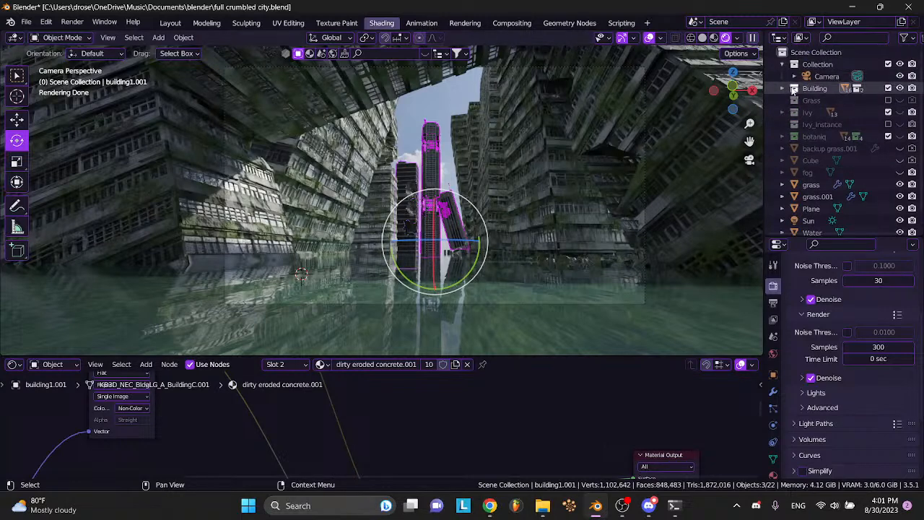
{"action": "left_click", "coordinate": [783, 89]}
{"action": "scroll", "coordinate": [840, 153], "scroll_direction": "down", "scroll_amount": 2}
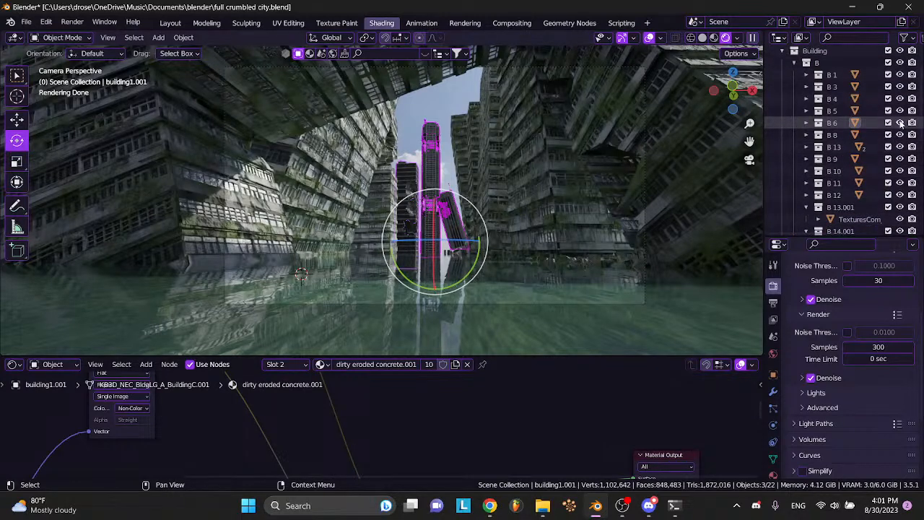
{"action": "scroll", "coordinate": [900, 124], "scroll_direction": "down", "scroll_amount": 5}
{"action": "scroll", "coordinate": [900, 125], "scroll_direction": "up", "scroll_amount": 6}
{"action": "scroll", "coordinate": [900, 125], "scroll_direction": "right", "scroll_amount": 1}
{"action": "scroll", "coordinate": [901, 125], "scroll_direction": "down", "scroll_amount": 2}
{"action": "scroll", "coordinate": [901, 125], "scroll_direction": "left", "scroll_amount": 1}
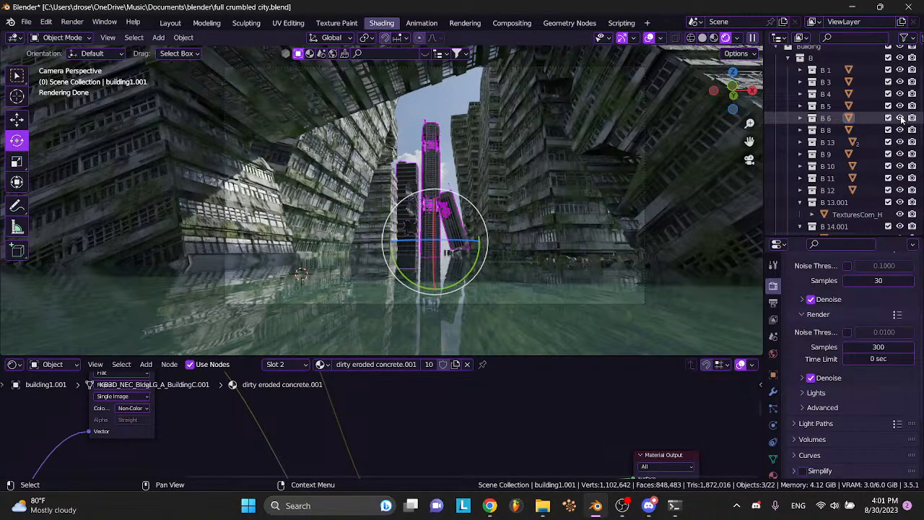
{"action": "left_click", "coordinate": [901, 118]}
- Hide the remaining distant towers' collections B 5 and B 12 in the viewport, and save the file
{"action": "scroll", "coordinate": [810, 155], "scroll_direction": "down", "scroll_amount": 3}
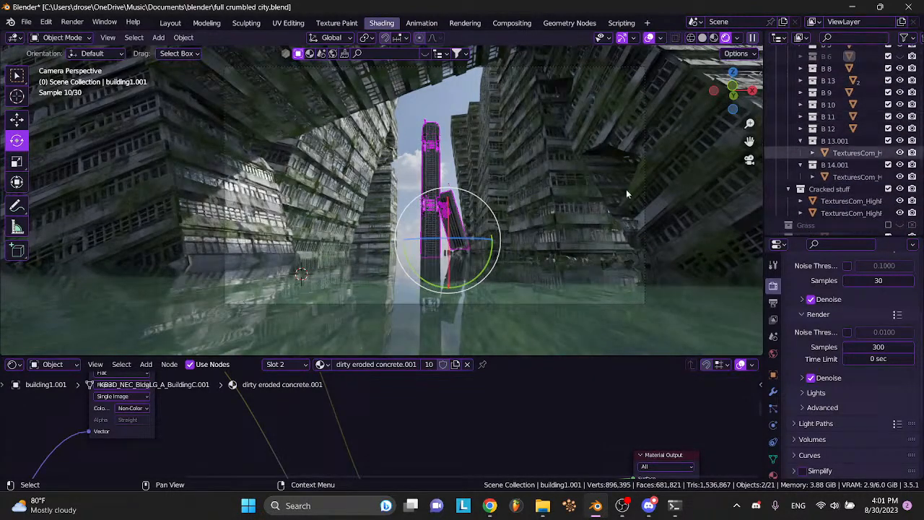
{"action": "left_click", "coordinate": [428, 169]}
{"action": "scroll", "coordinate": [911, 92], "scroll_direction": "up", "scroll_amount": 3}
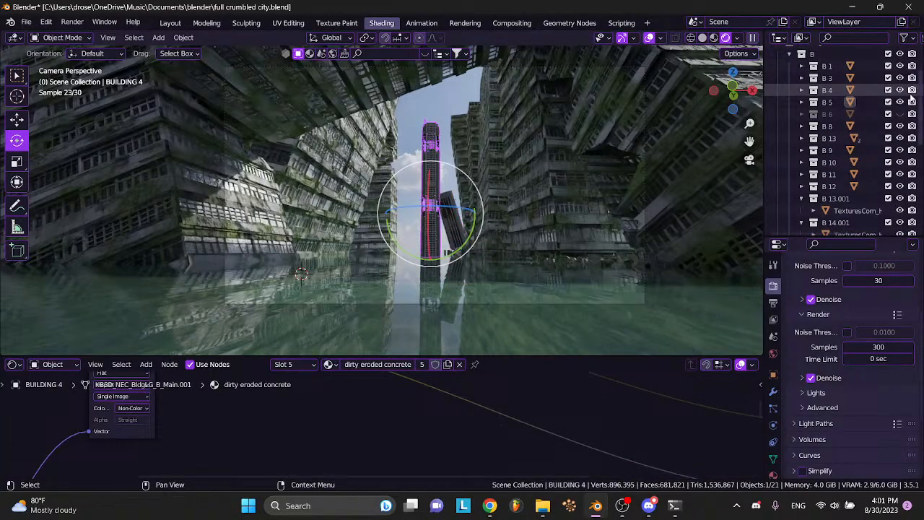
{"action": "left_click", "coordinate": [900, 103]}
{"action": "left_click", "coordinate": [447, 208]}
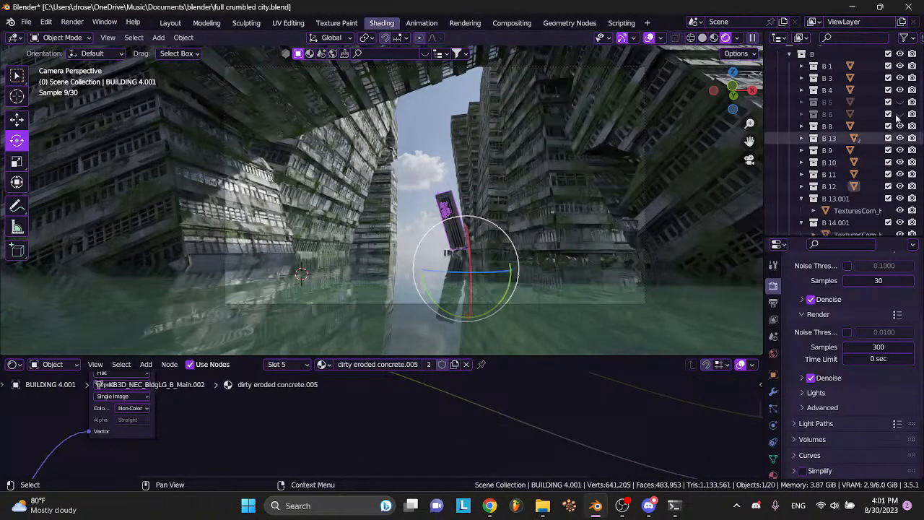
{"action": "left_click", "coordinate": [901, 186]}
{"action": "key", "text": "ctrl+s"}
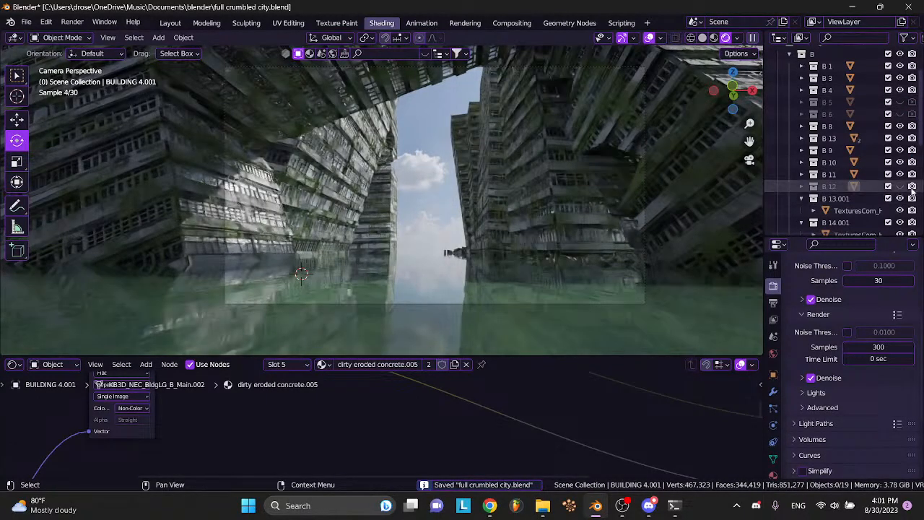
- Show and expand the Ivy collection, and hide Cube.013, the ivy of the tall central tower
{"action": "scroll", "coordinate": [903, 193], "scroll_direction": "down", "scroll_amount": 5}
{"action": "scroll", "coordinate": [899, 191], "scroll_direction": "down", "scroll_amount": 5}
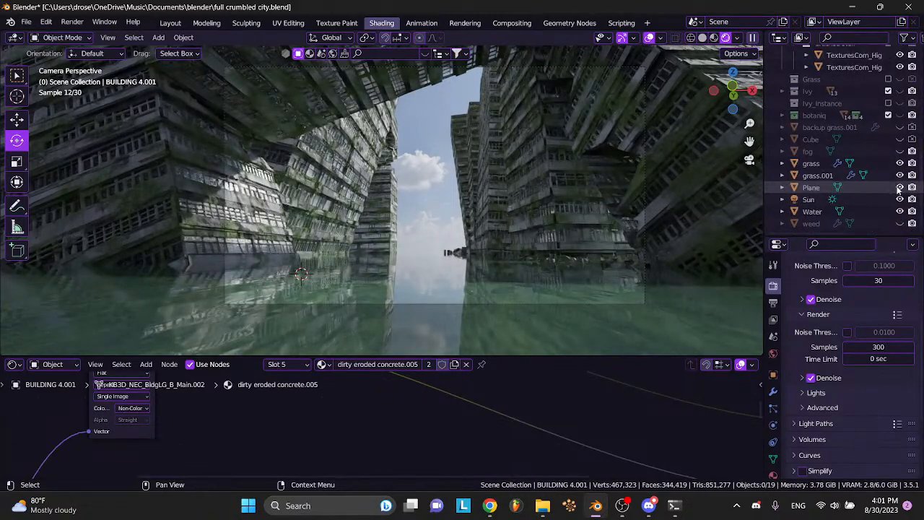
{"action": "left_click", "coordinate": [782, 91]}
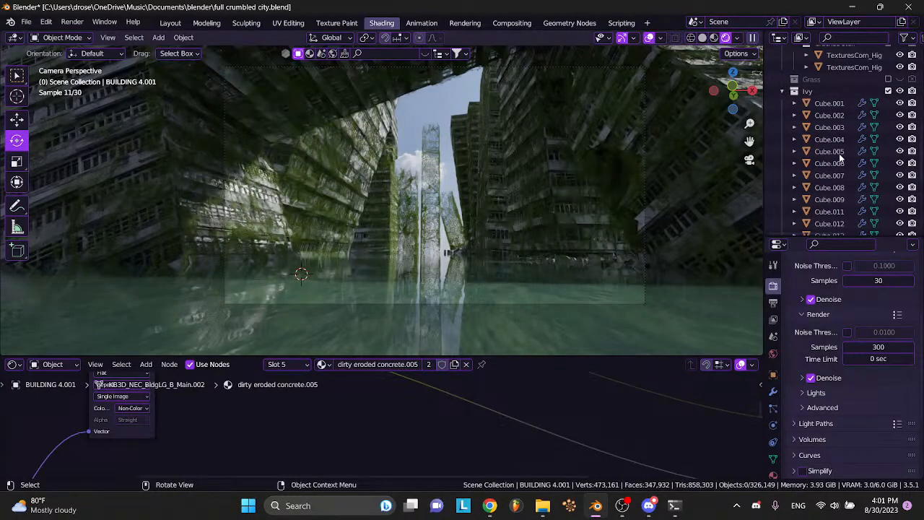
{"action": "scroll", "coordinate": [887, 209], "scroll_direction": "down", "scroll_amount": 1}
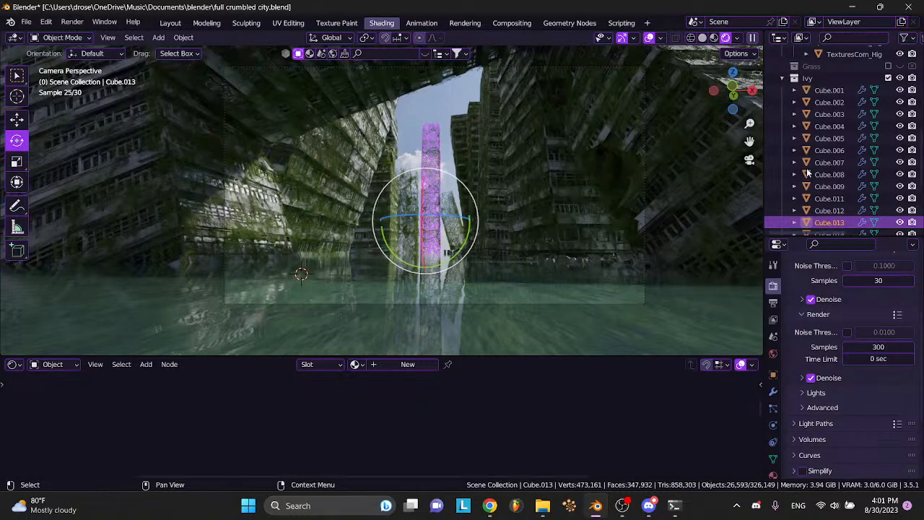
{"action": "key", "text": "h"}
- Hide Cube.014 and Cube.012, the ivy of the other two distant towers
{"action": "key", "text": "Down"}
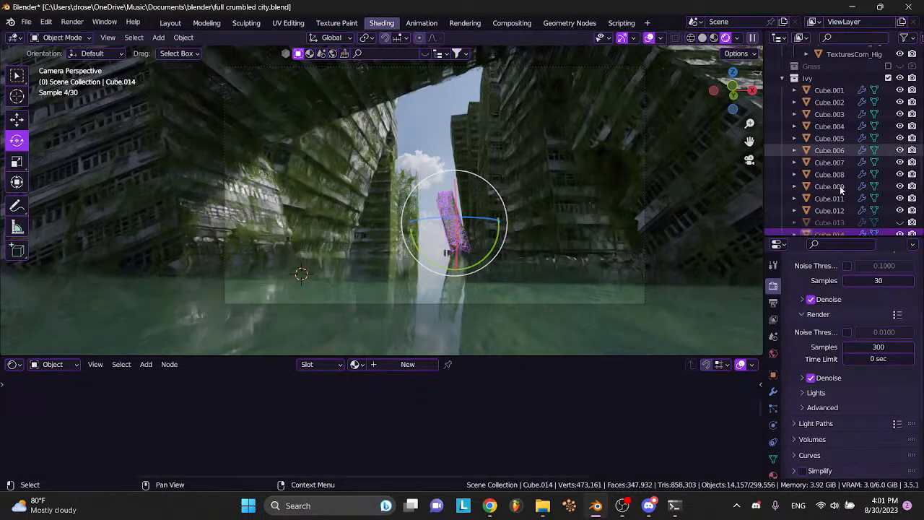
{"action": "scroll", "coordinate": [840, 186], "scroll_direction": "down", "scroll_amount": 2}
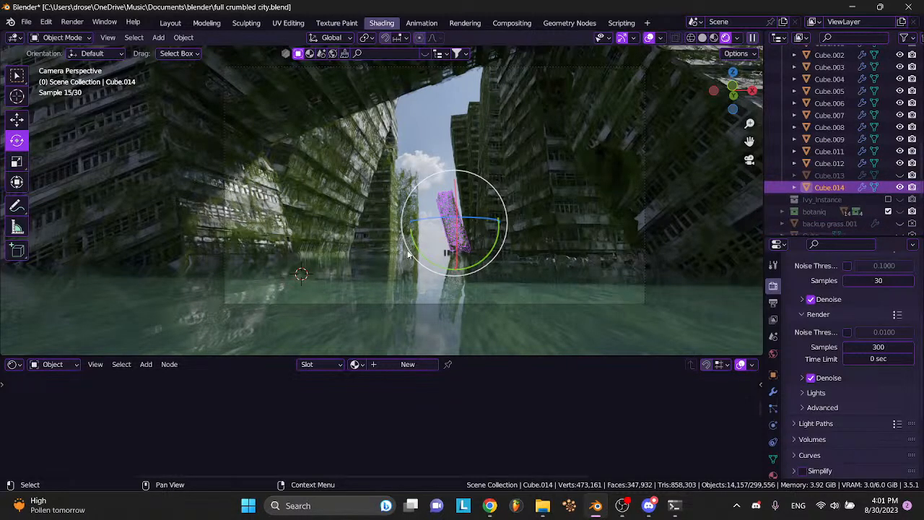
{"action": "key", "text": "h"}
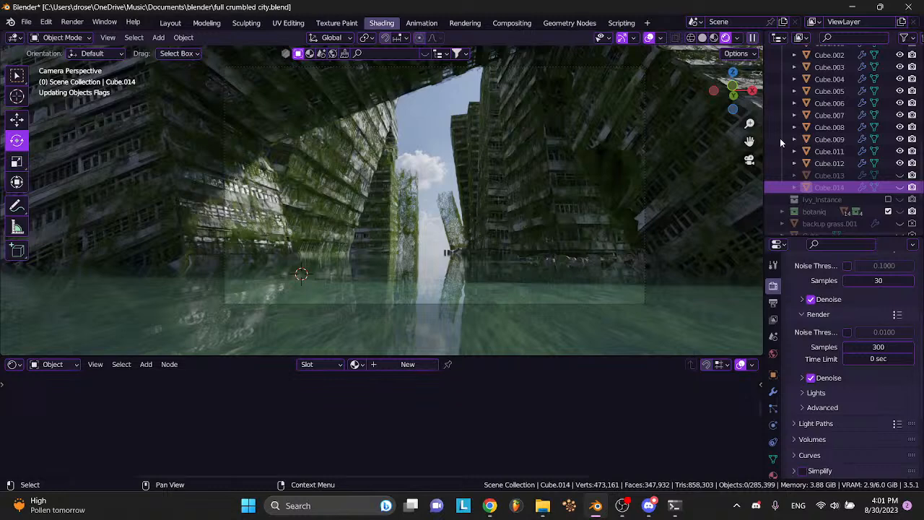
{"action": "left_click", "coordinate": [407, 212]}
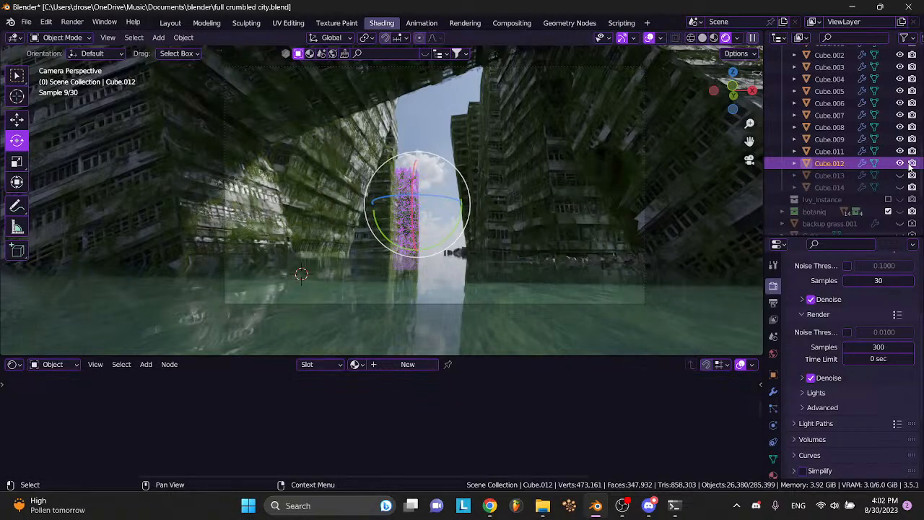
{"action": "key", "text": "h"}
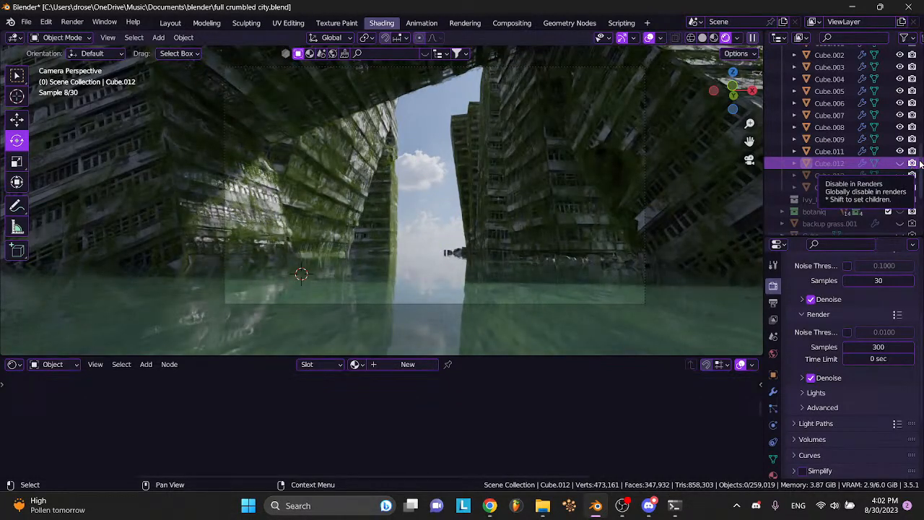
- Disable the ivy objects Cube.012, Cube.013 and Cube.014 in renders, and save the file
{"action": "scroll", "coordinate": [892, 131], "scroll_direction": "up", "scroll_amount": 5}
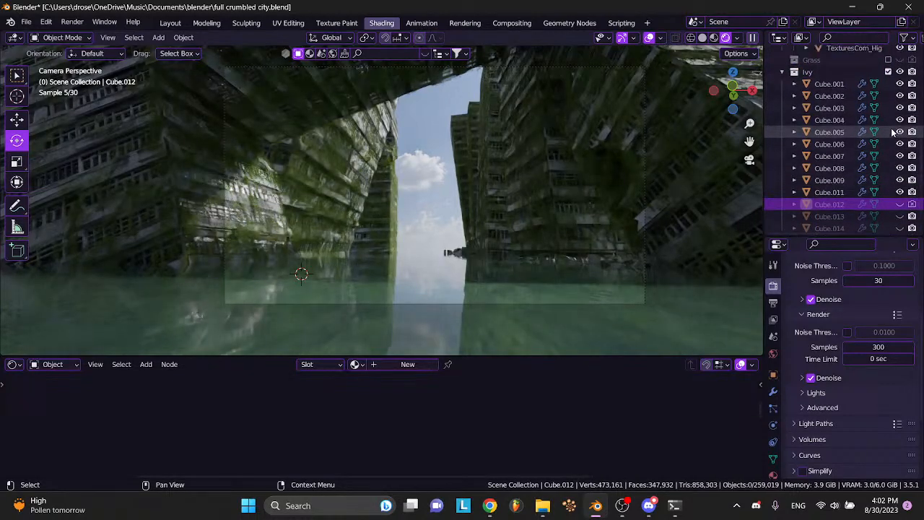
{"action": "scroll", "coordinate": [892, 132], "scroll_direction": "down", "scroll_amount": 7}
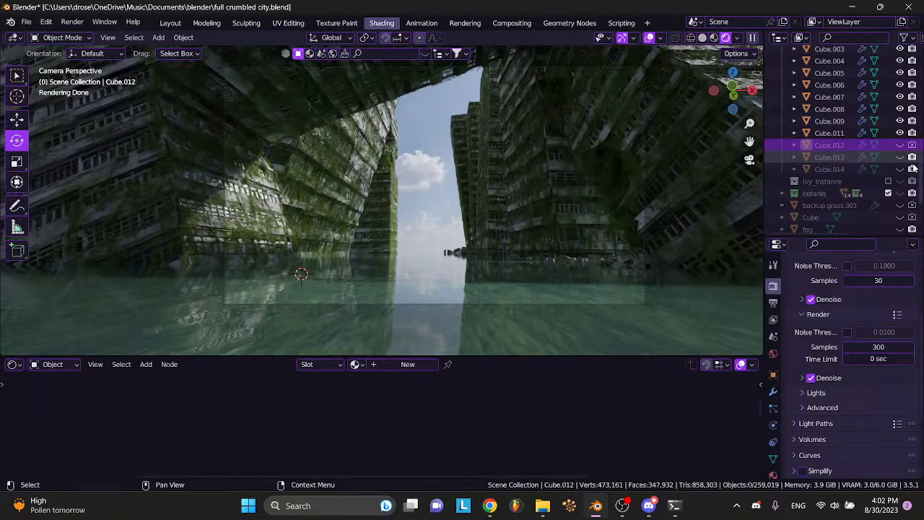
{"action": "left_click", "coordinate": [912, 169]}
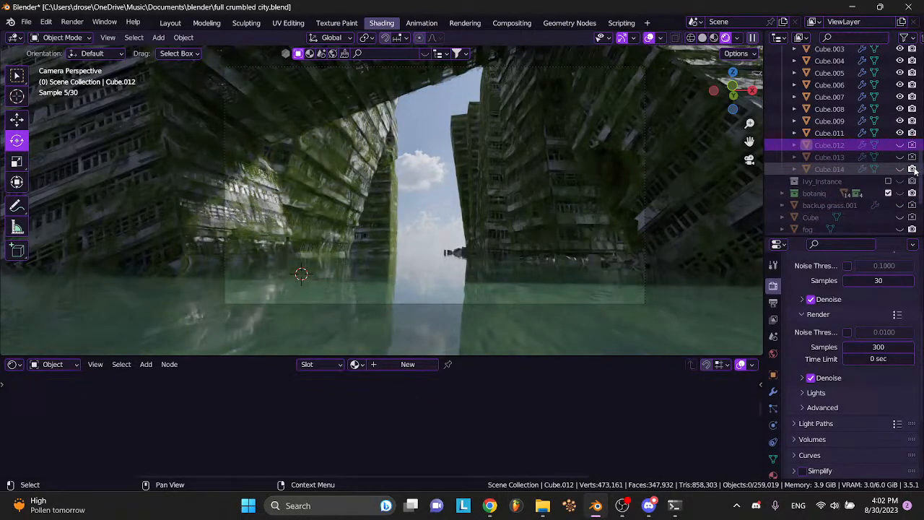
{"action": "mouse_move", "coordinate": [920, 172]}
{"action": "left_mouse_down"}
{"action": "mouse_move", "coordinate": [922, 133]}
{"action": "mouse_move", "coordinate": [922, 164]}
{"action": "left_mouse_up"}
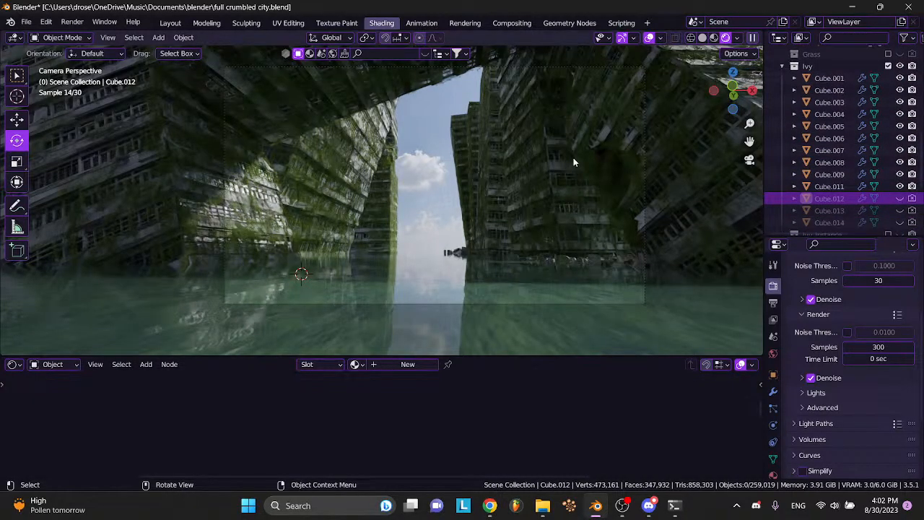
{"action": "key", "text": "ctrl+s"}
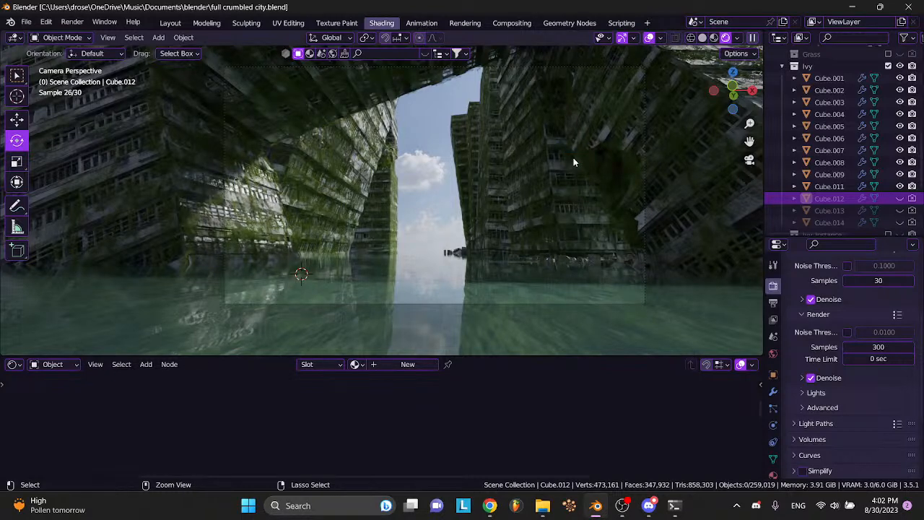
- Switch the viewport to solid shading and save the file
{"action": "left_click", "coordinate": [702, 38]}
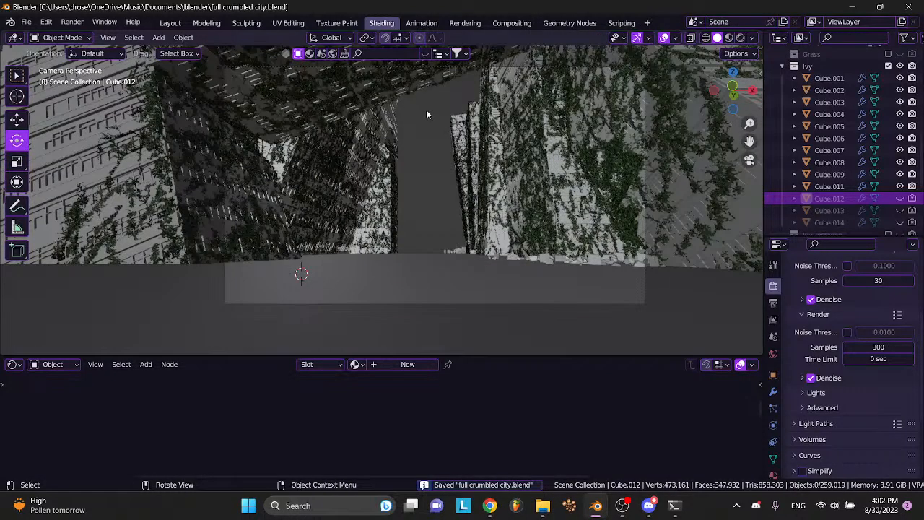
{"action": "key", "text": "ctrl+s"}
{"action": "left_click", "coordinate": [80, 27]}
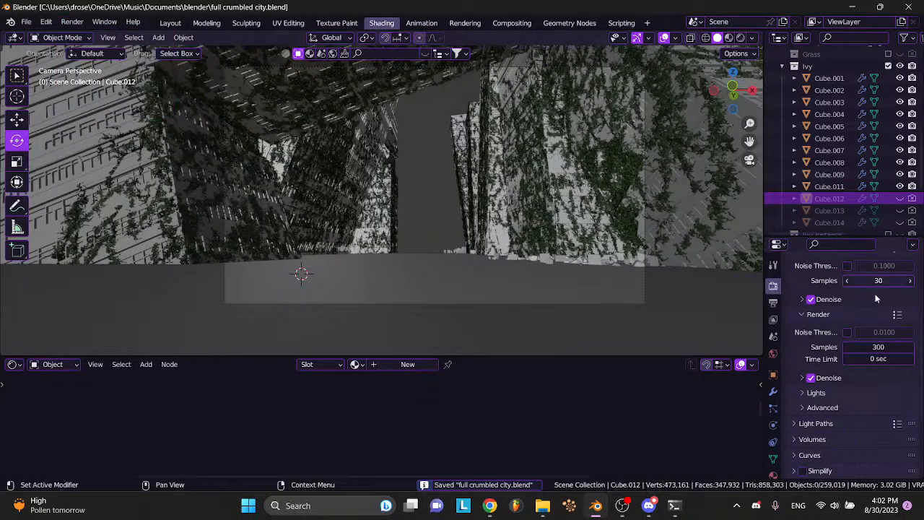
{"action": "scroll", "coordinate": [857, 321], "scroll_direction": "up", "scroll_amount": 4}
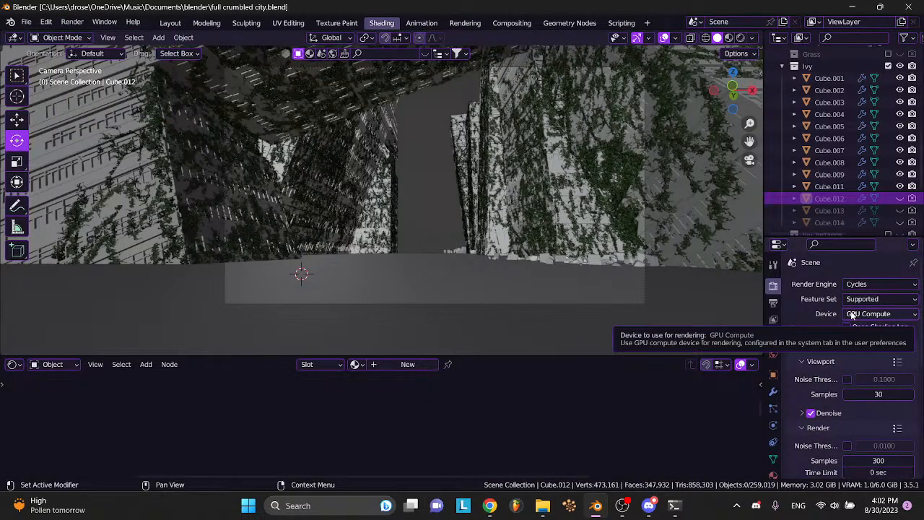
{"action": "scroll", "coordinate": [845, 140], "scroll_direction": "up", "scroll_amount": 3}
- Hide the whole Ivy and Building collections in the viewport, and start rendering the still image
{"action": "left_click", "coordinate": [783, 134]}
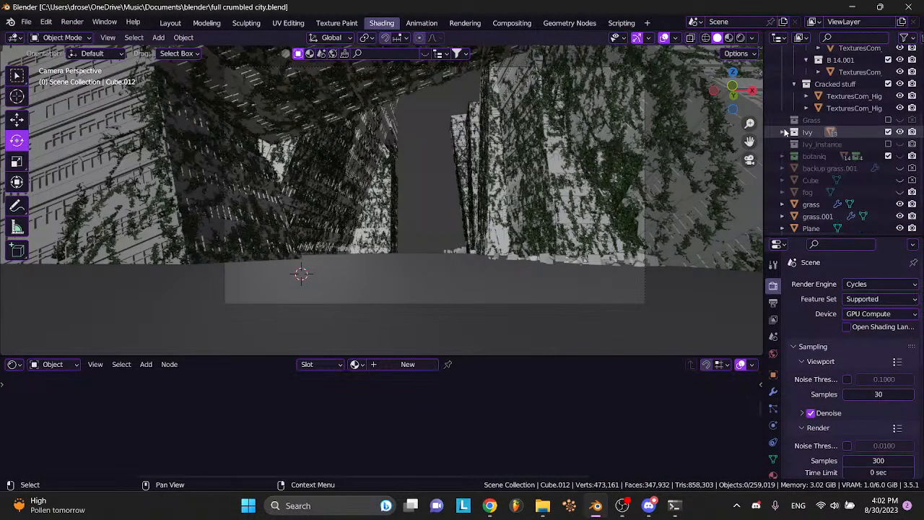
{"action": "left_click", "coordinate": [889, 133]}
{"action": "scroll", "coordinate": [895, 115], "scroll_direction": "up", "scroll_amount": 6}
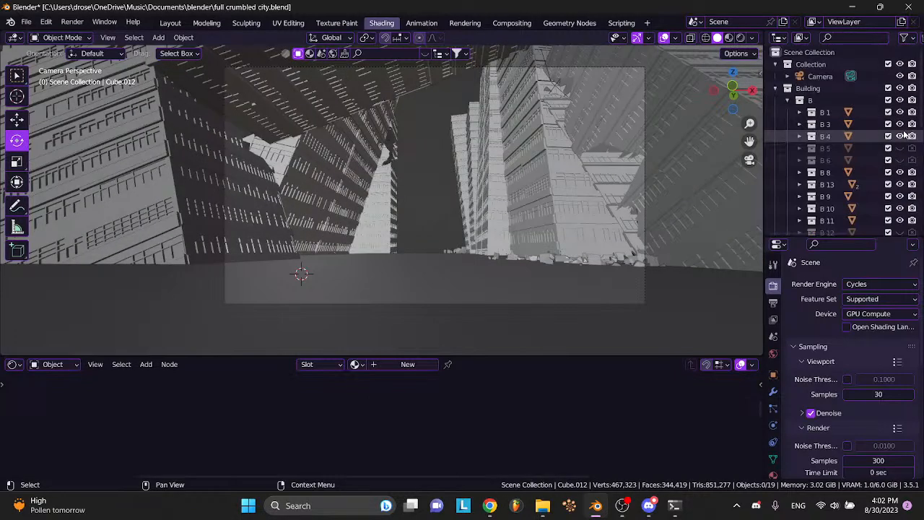
{"action": "left_click", "coordinate": [889, 88]}
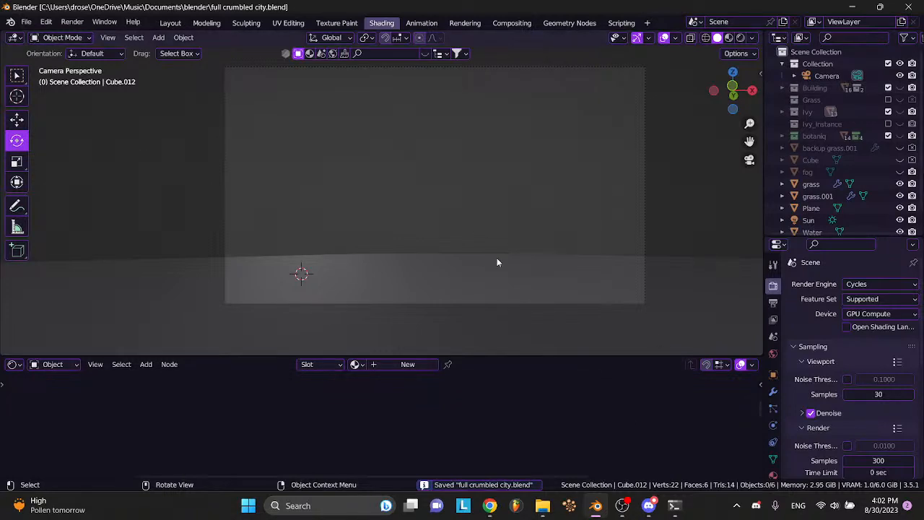
{"action": "left_click", "coordinate": [72, 22]}
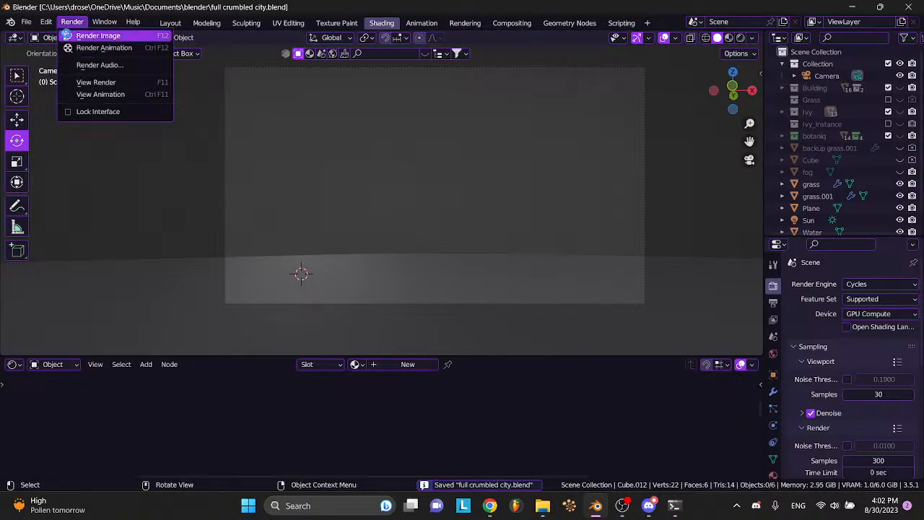
{"action": "left_click", "coordinate": [72, 35]}
- Switch to Chrome, pause the SoundCloud track and bring up the YouTube live chat window
{"action": "left_click", "coordinate": [492, 509]}
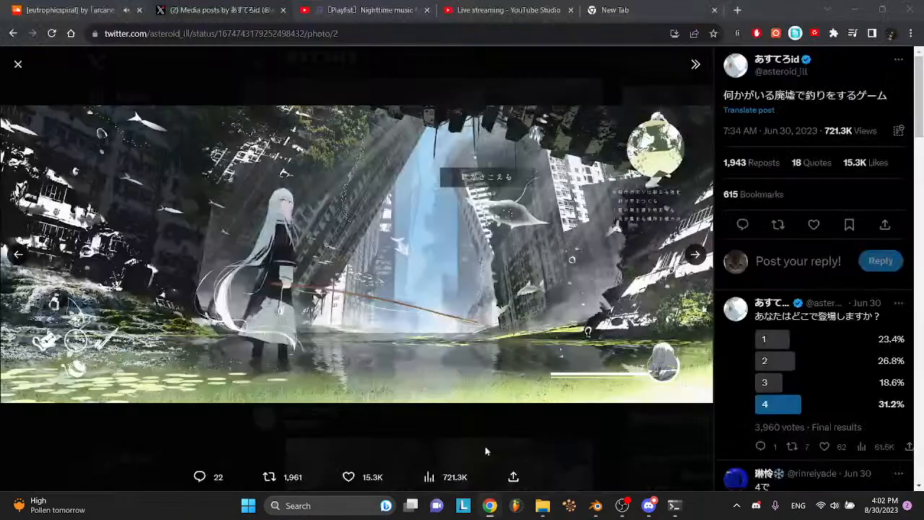
{"action": "left_click", "coordinate": [71, 4]}
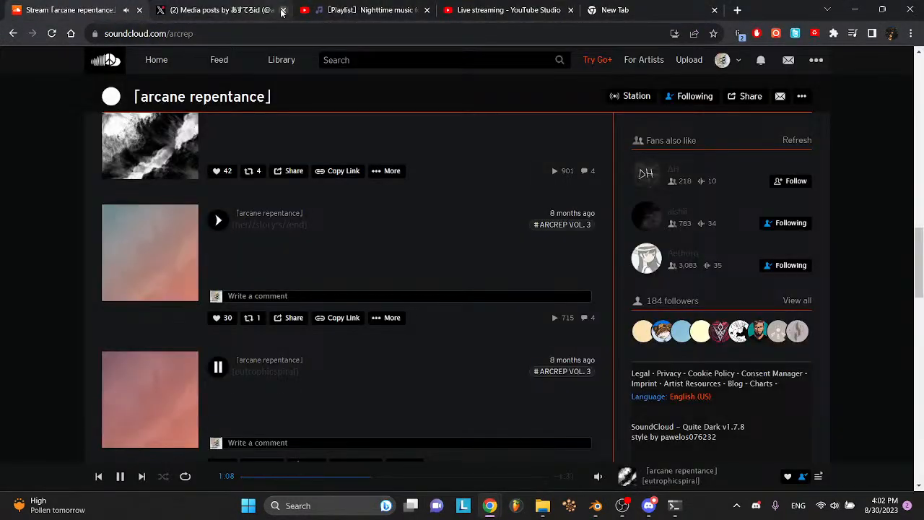
{"action": "mouse_move", "coordinate": [490, 505]}
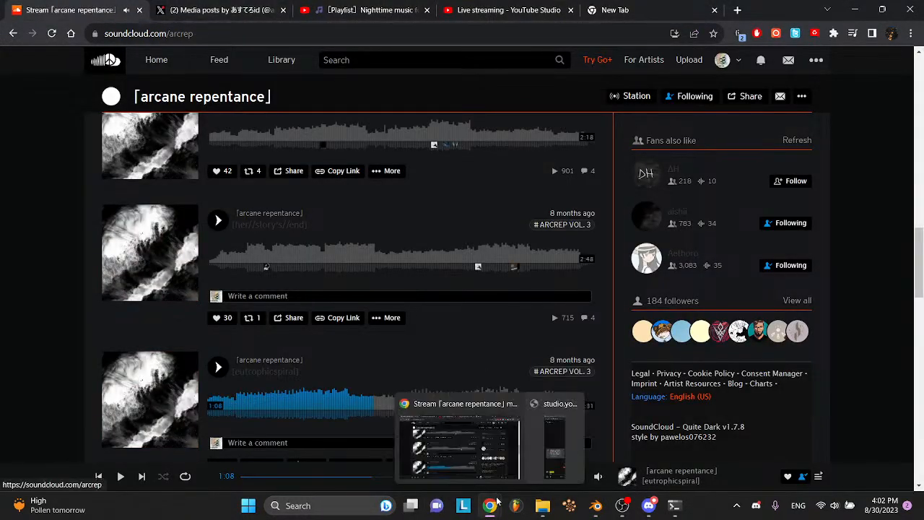
{"action": "left_click", "coordinate": [553, 469]}
- Switch to the Blender Render window and resize it to fit beside the live chat
{"action": "mouse_move", "coordinate": [599, 506]}
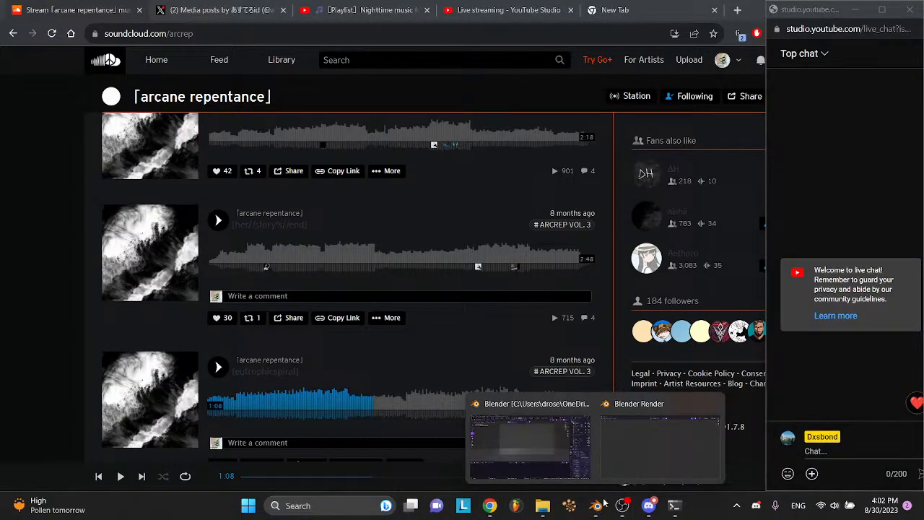
{"action": "left_click", "coordinate": [618, 467]}
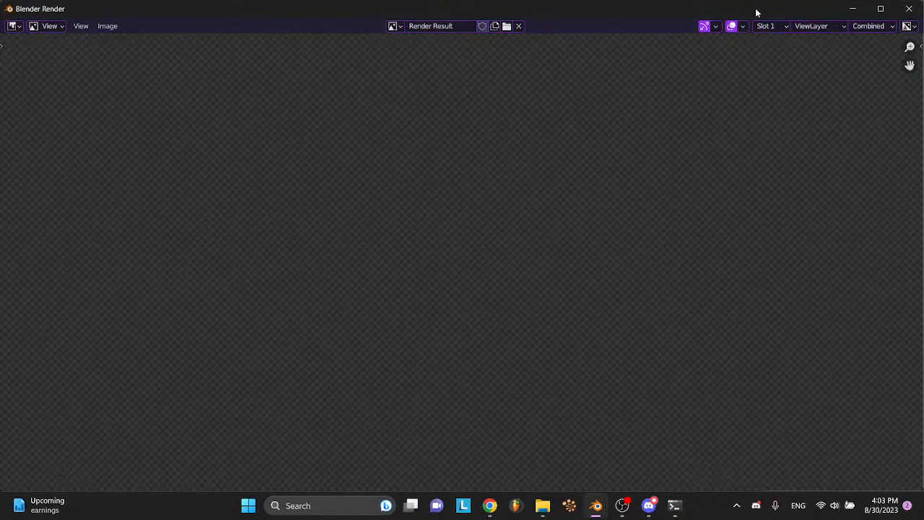
{"action": "left_click_drag", "start_coordinate": [756, 10], "coordinate": [754, 10]}
{"action": "left_click_drag", "start_coordinate": [920, 176], "coordinate": [731, 195]}
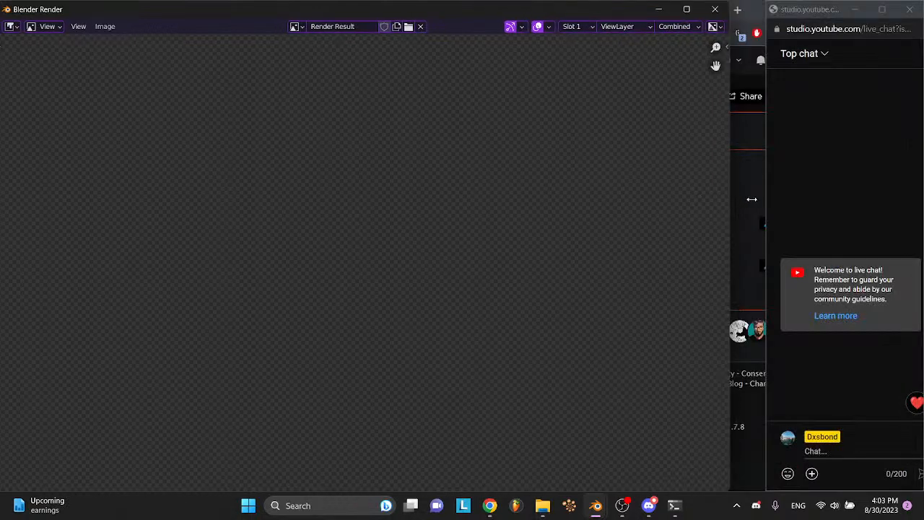
{"action": "left_click_drag", "start_coordinate": [753, 199], "coordinate": [765, 199]}
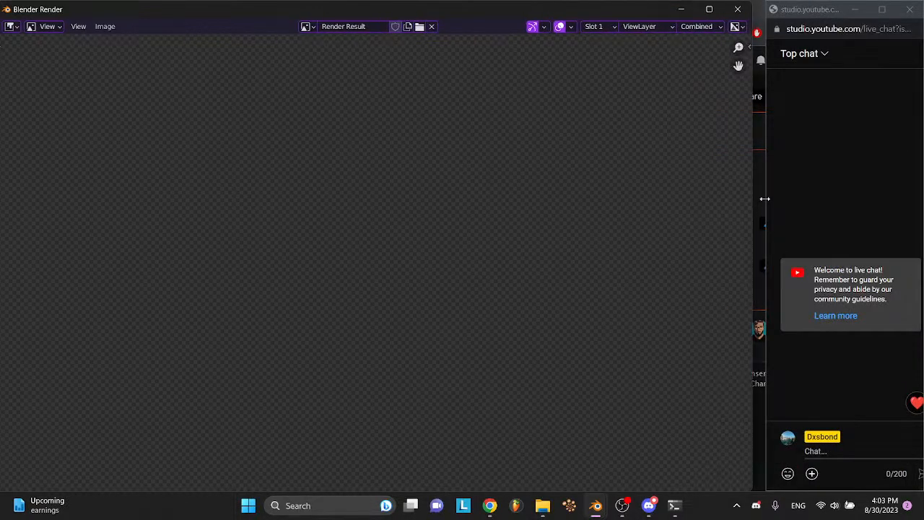
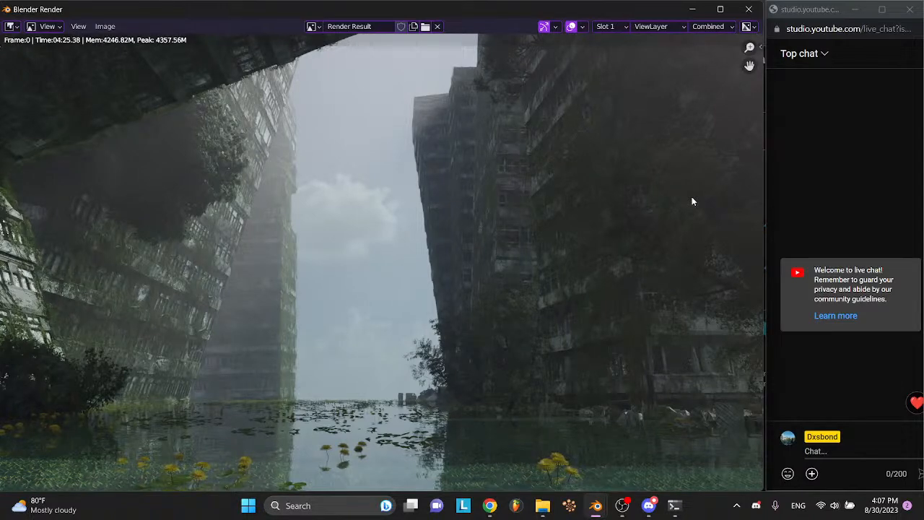
- Examine the finished render up close and as a whole, especially the water, plants and building facades
{"action": "scroll", "coordinate": [692, 202], "scroll_direction": "down", "scroll_amount": 2}
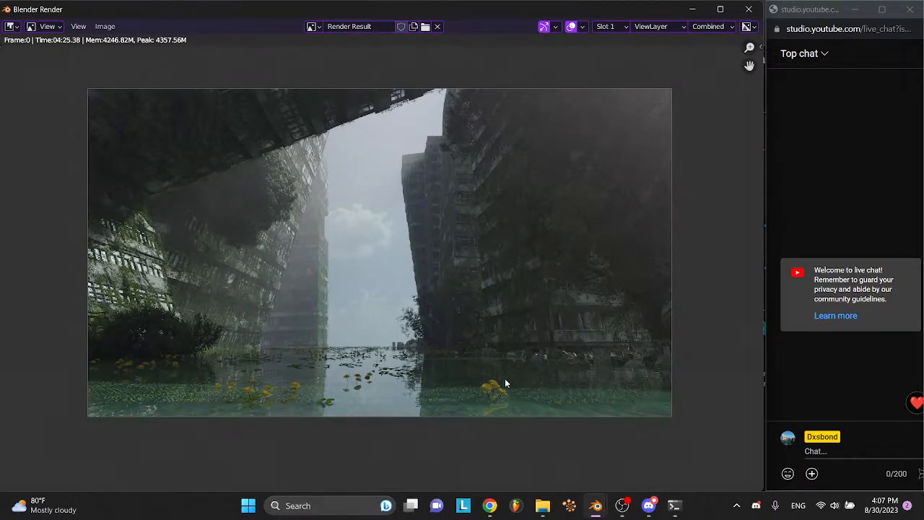
{"action": "scroll", "coordinate": [505, 379], "scroll_direction": "up", "scroll_amount": 2}
{"action": "scroll", "coordinate": [505, 379], "scroll_direction": "down", "scroll_amount": 2}
{"action": "scroll", "coordinate": [505, 379], "scroll_direction": "down", "scroll_amount": 1}
{"action": "scroll", "coordinate": [504, 379], "scroll_direction": "right", "scroll_amount": 2}
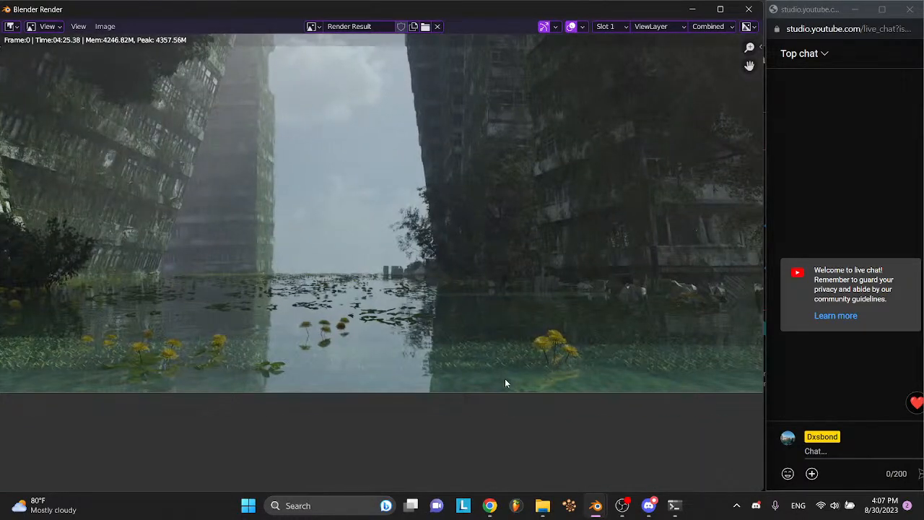
{"action": "scroll", "coordinate": [505, 379], "scroll_direction": "up", "scroll_amount": 2}
{"action": "scroll", "coordinate": [504, 378], "scroll_direction": "down", "scroll_amount": 3}
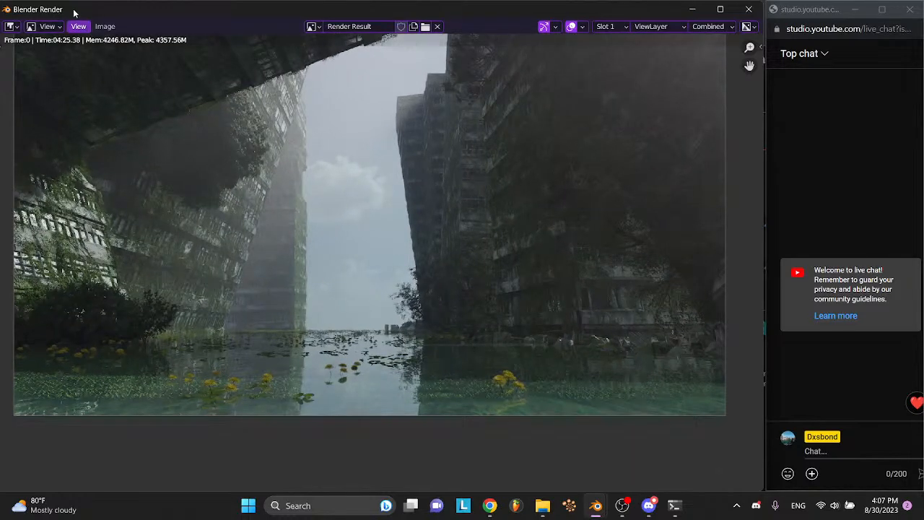
- Save the render as a PNG image named "asteroid 3" in the blender folder
{"action": "left_click", "coordinate": [104, 26]}
{"action": "left_click", "coordinate": [115, 109]}
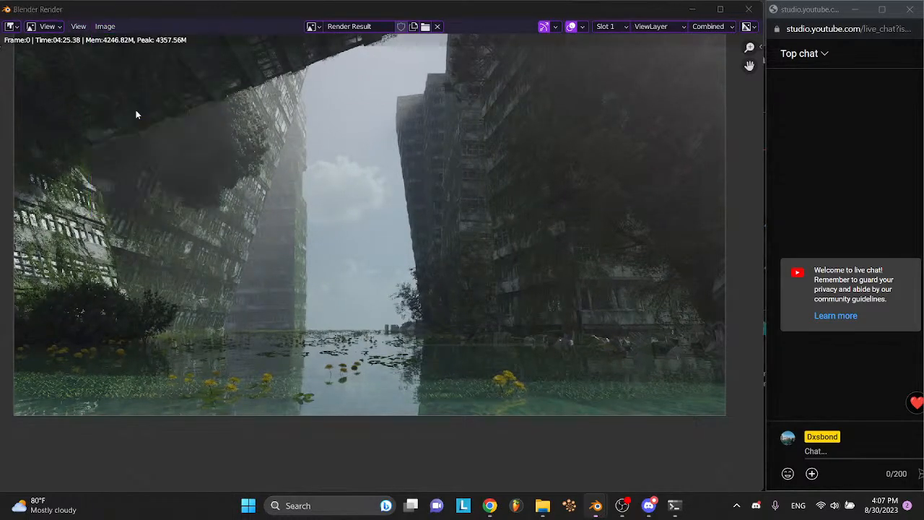
{"action": "double_click", "coordinate": [232, 413]}
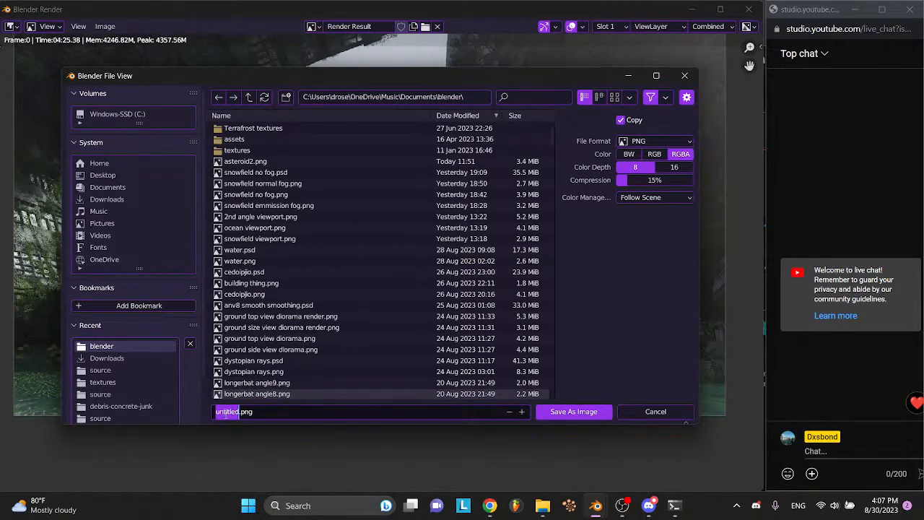
{"action": "type", "text": "asteroid 3"}
{"action": "key", "text": "Return"}
{"action": "key", "text": "Return"}
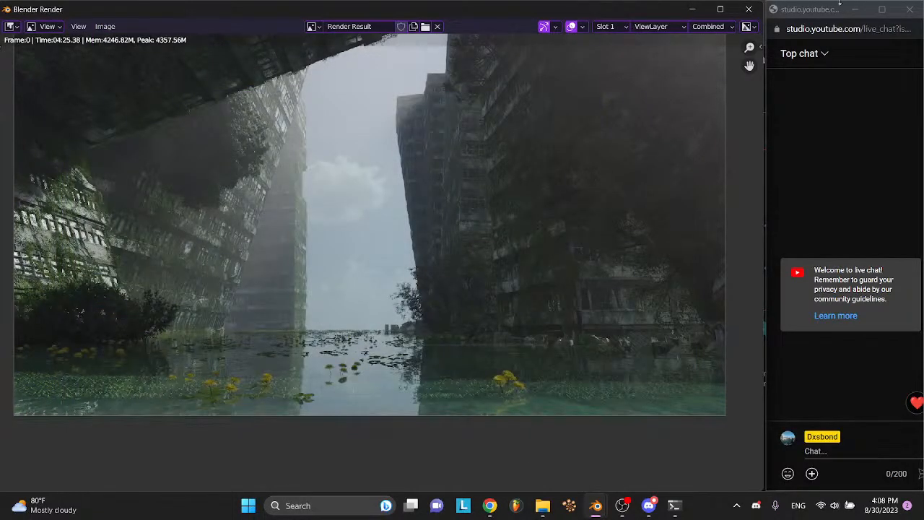
- Close the render window, and quit Blender with the changes to full crumbled city.blend saved
{"action": "left_click", "coordinate": [750, 11]}
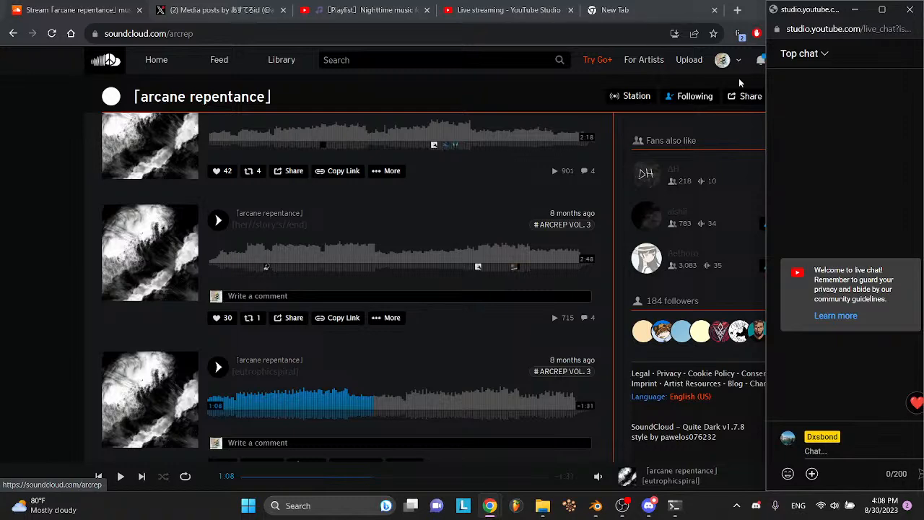
{"action": "left_click", "coordinate": [760, 62]}
{"action": "left_click", "coordinate": [761, 62]}
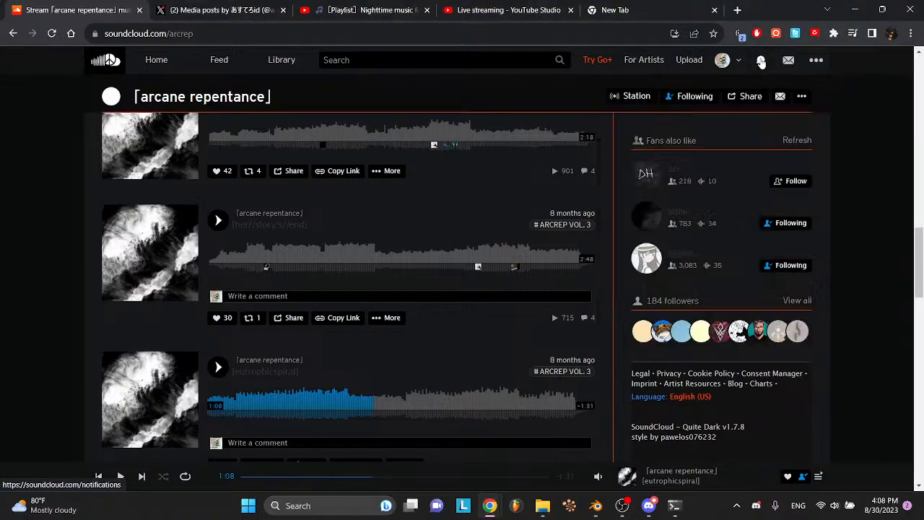
{"action": "mouse_move", "coordinate": [586, 510]}
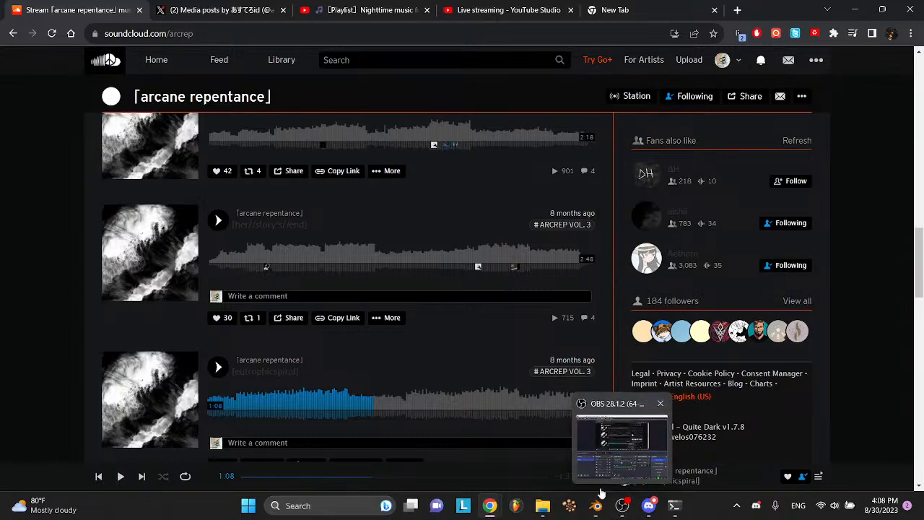
{"action": "left_click", "coordinate": [647, 407]}
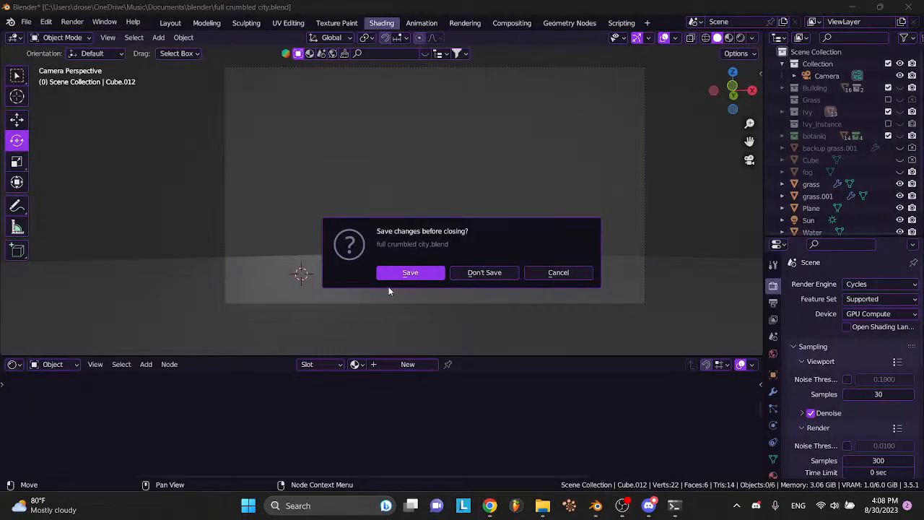
- Launch Adobe Photoshop 2023 and open the recent file asteroid2.png
{"action": "left_click", "coordinate": [370, 508]}
{"action": "type", "text": "phopt"}
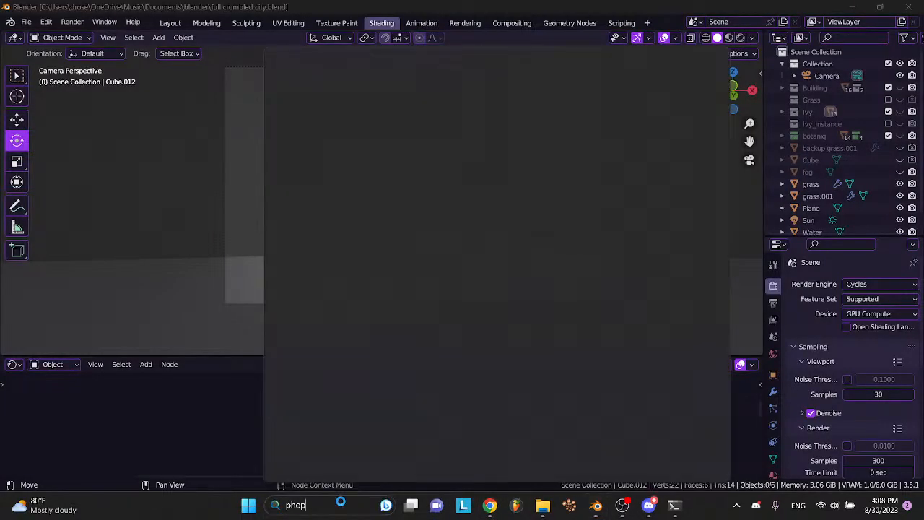
{"action": "key", "text": "BackSpace"}
{"action": "key", "text": "BackSpace"}
{"action": "type", "text": "toshop"}
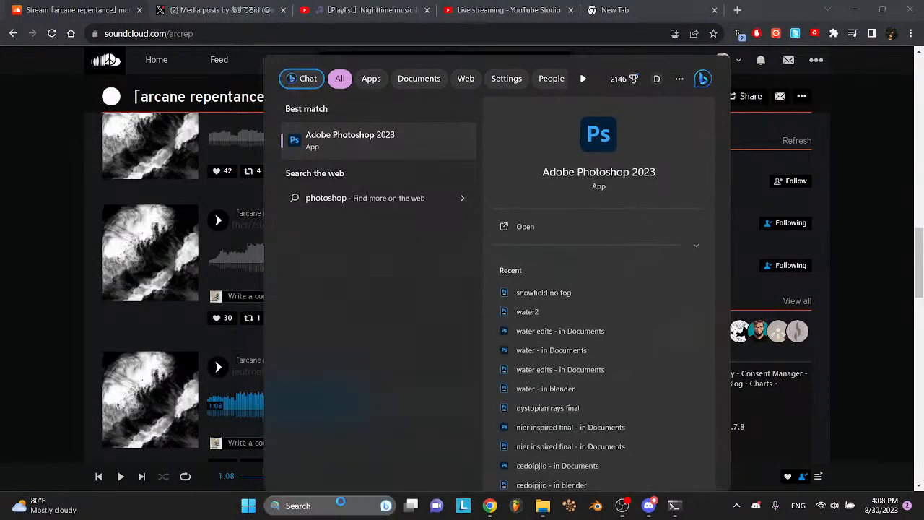
{"action": "key", "text": "Return"}
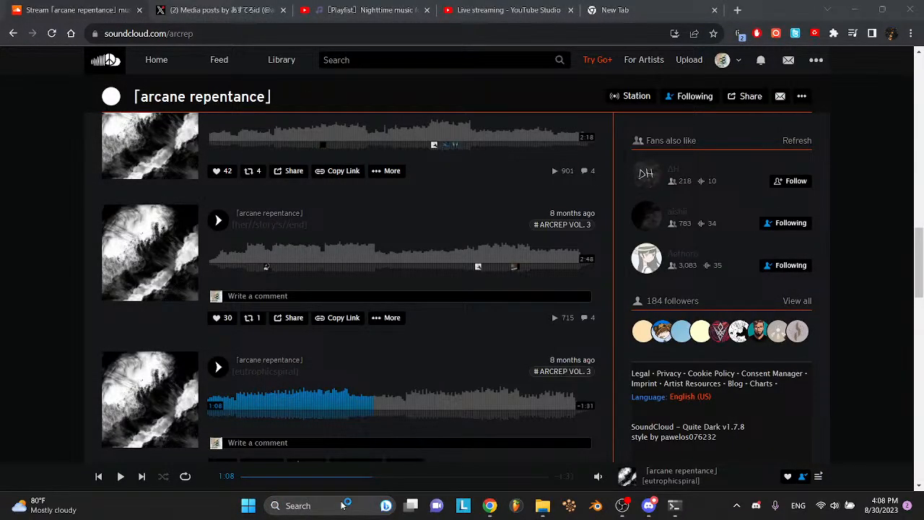
{"action": "mouse_move", "coordinate": [403, 513]}
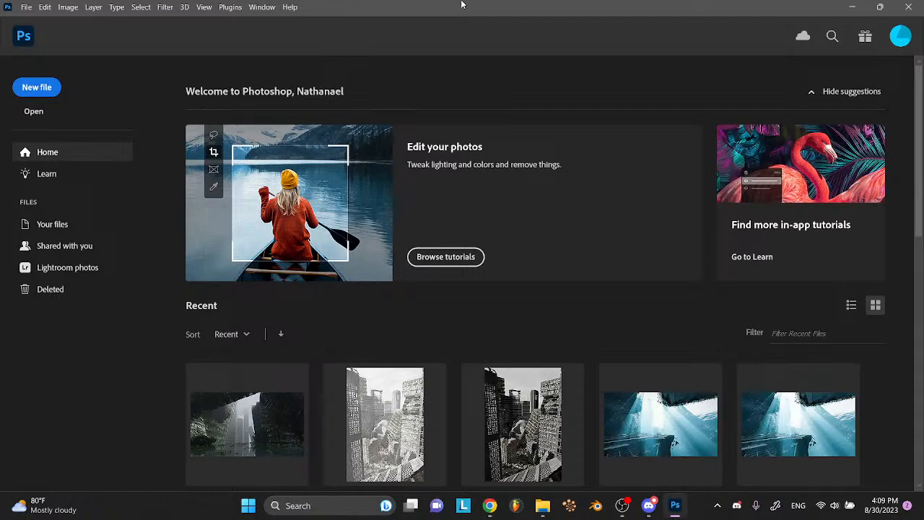
{"action": "left_click", "coordinate": [265, 403]}
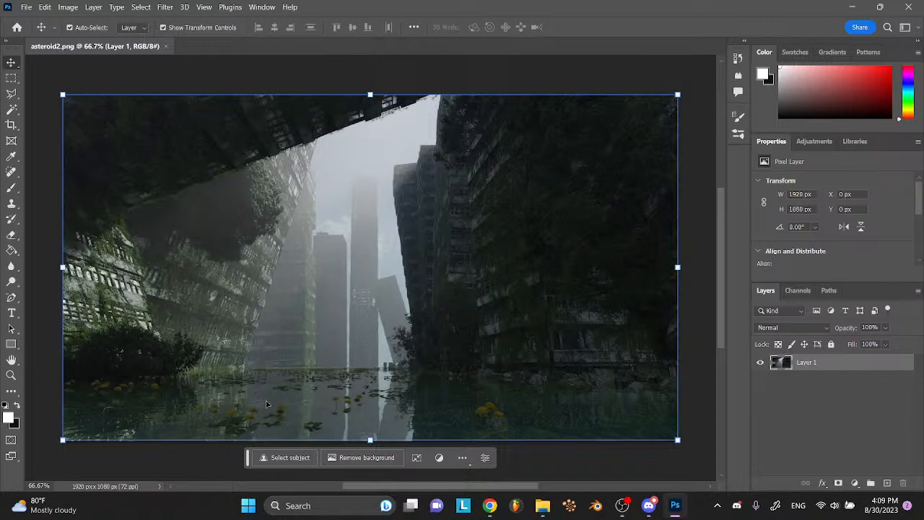
- Lock Layer 1 and add two empty layers above it
{"action": "left_click", "coordinate": [831, 344]}
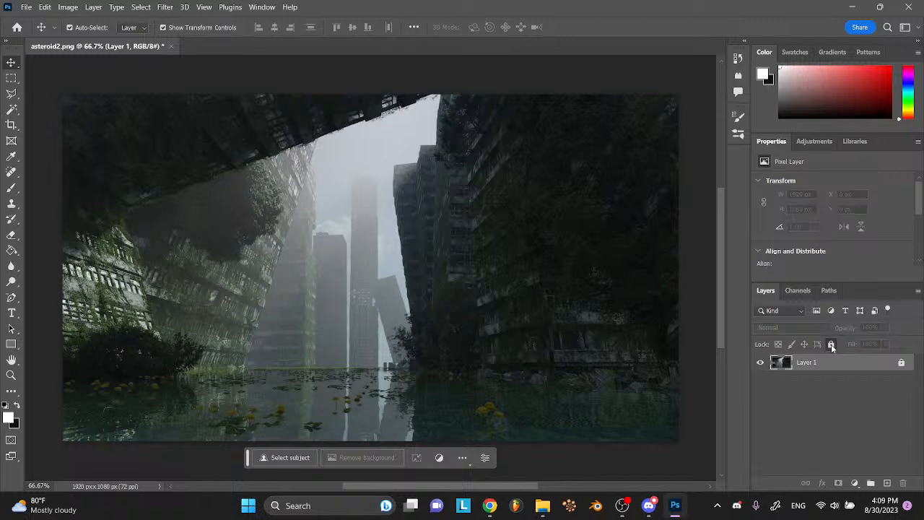
{"action": "left_click", "coordinate": [888, 482]}
{"action": "left_click", "coordinate": [887, 483]}
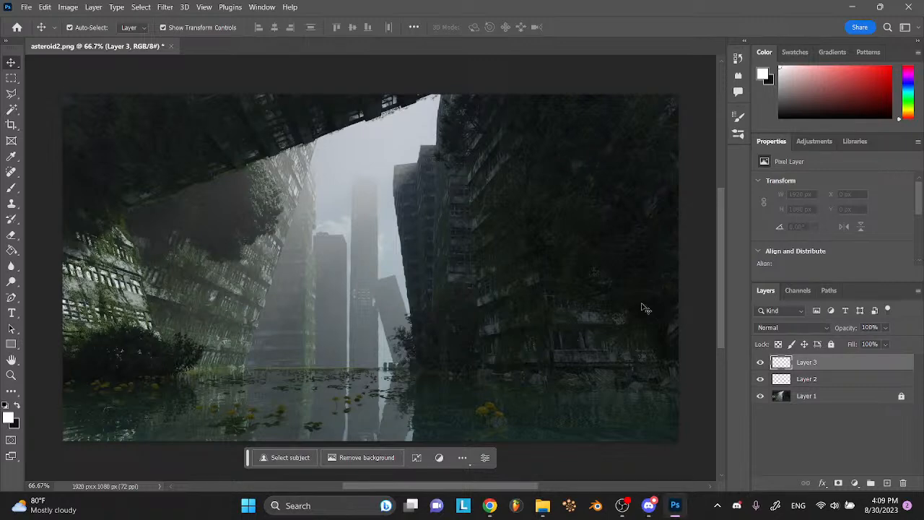
- Place the asteroid 2 PNG from the blender folder into the document at full canvas size
{"action": "left_click", "coordinate": [543, 505]}
{"action": "scroll", "coordinate": [244, 370], "scroll_direction": "down", "scroll_amount": 1}
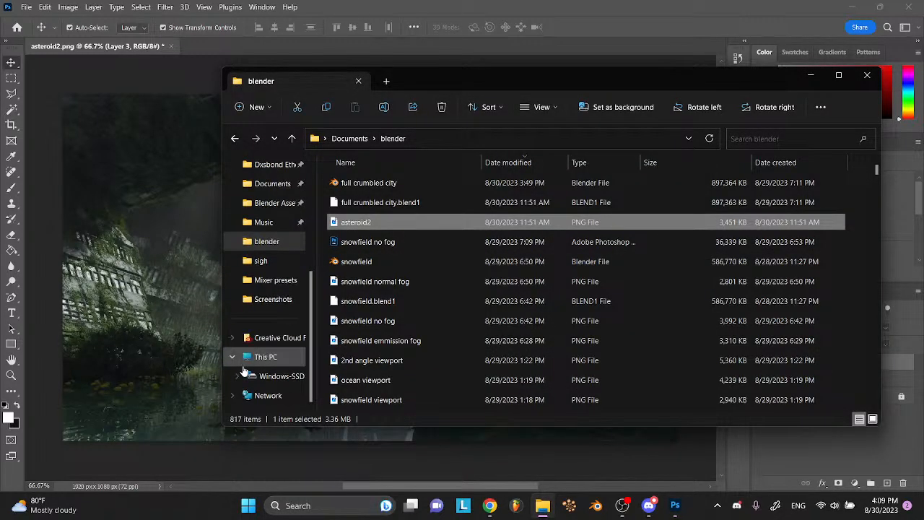
{"action": "left_click", "coordinate": [357, 204]}
{"action": "left_click_drag", "start_coordinate": [356, 203], "coordinate": [167, 207]}
{"action": "left_click", "coordinate": [596, 27]}
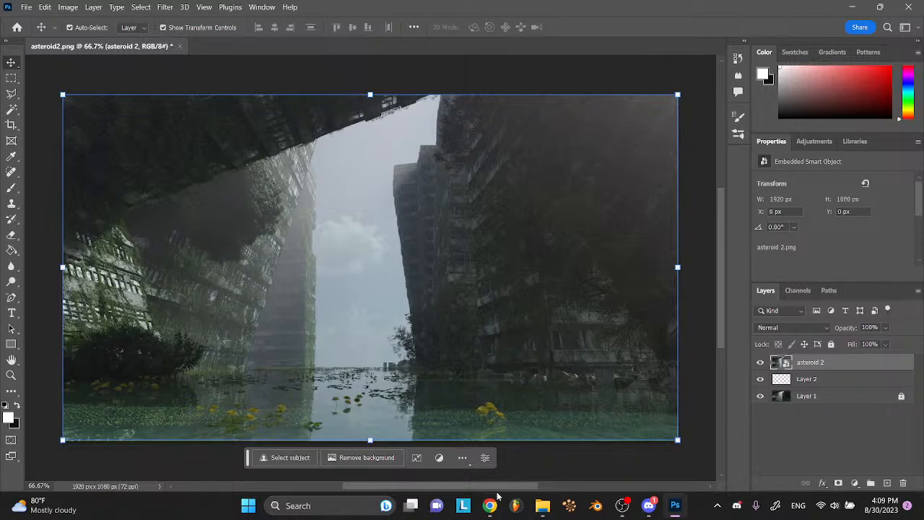
- Restore the document window to a smaller size and bring up the YouTube live chat window
{"action": "mouse_move", "coordinate": [490, 510]}
{"action": "left_click", "coordinate": [888, 10]}
{"action": "mouse_move", "coordinate": [490, 506]}
{"action": "left_click", "coordinate": [538, 458]}
- Look through the server list in Discord and return to Photoshop
{"action": "left_click", "coordinate": [649, 505]}
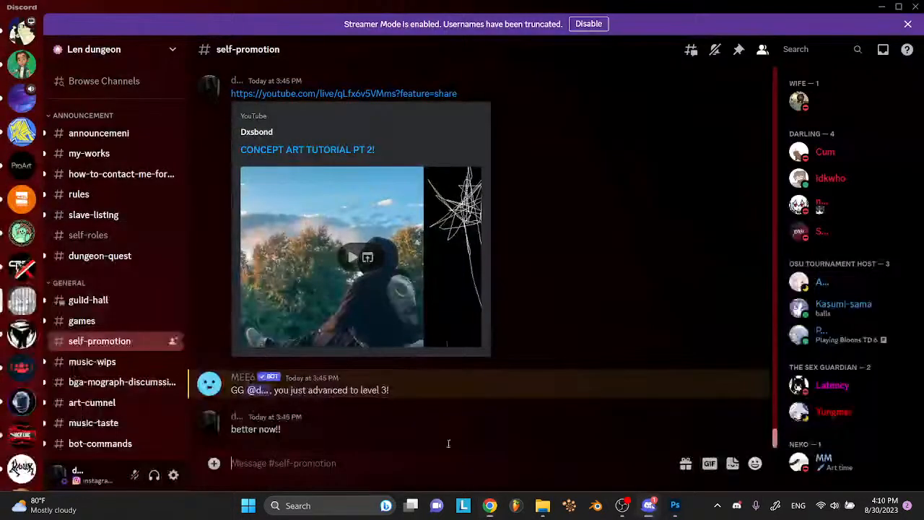
{"action": "scroll", "coordinate": [18, 473], "scroll_direction": "down", "scroll_amount": 5}
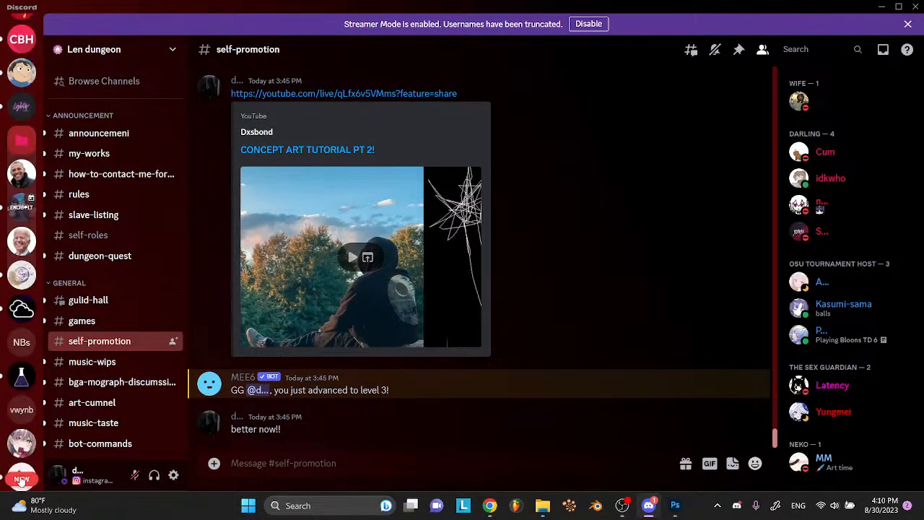
{"action": "right_click", "coordinate": [18, 473]}
{"action": "left_click", "coordinate": [520, 383]}
{"action": "left_click", "coordinate": [676, 505]}
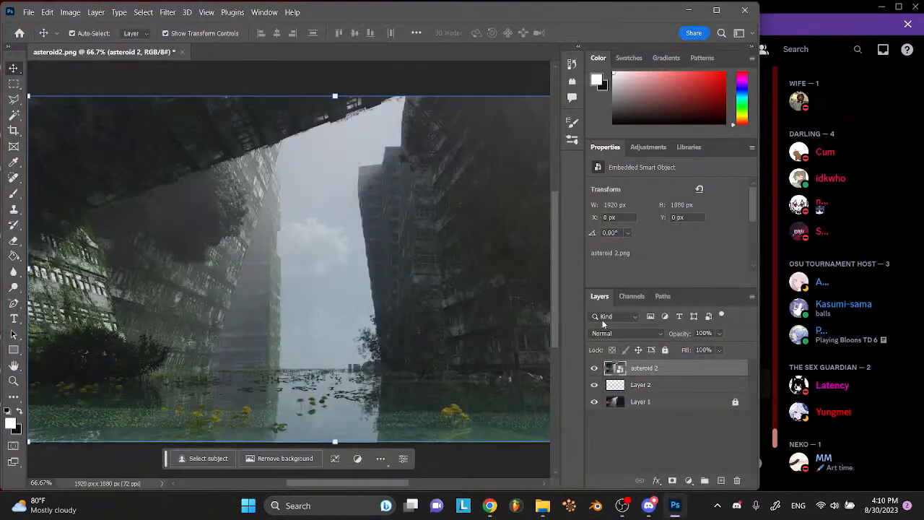
- Show the YouTube live chat window beside the canvas
{"action": "key", "text": "shift+Right"}
{"action": "key", "text": "shift+Right"}
{"action": "key", "text": "shift+Right"}
{"action": "key", "text": "shift+Right"}
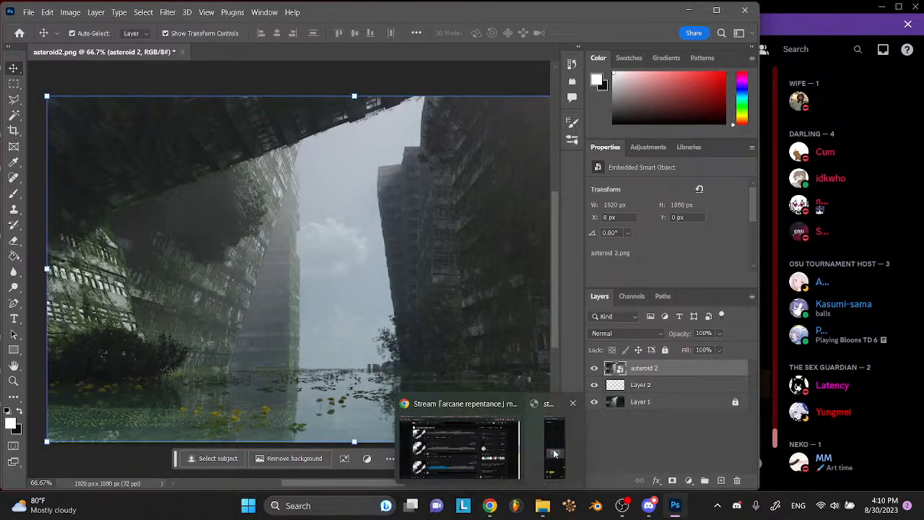
{"action": "left_click", "coordinate": [551, 452]}
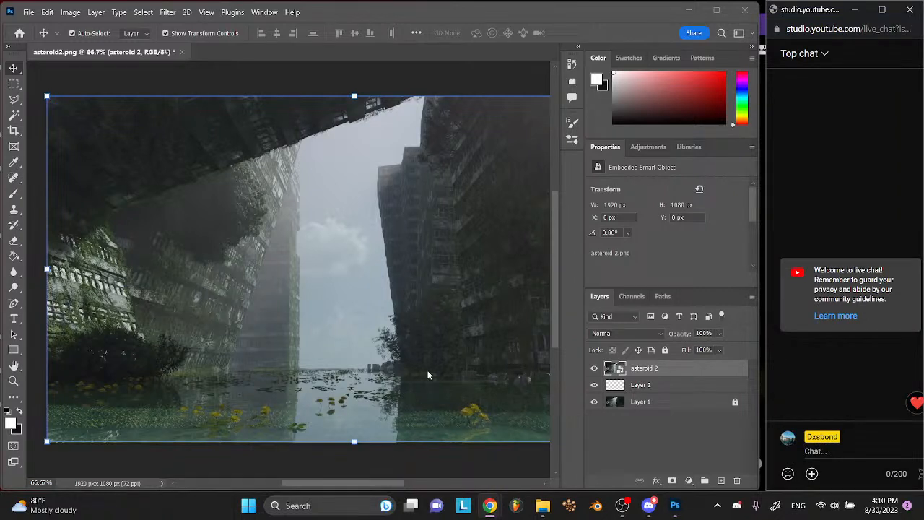
- Move the asteroid 2 layer below Layer 2, lock it, and make Layer 2 active
{"action": "left_click_drag", "start_coordinate": [675, 373], "coordinate": [658, 385]}
{"action": "left_click", "coordinate": [665, 350]}
{"action": "left_click", "coordinate": [671, 370]}
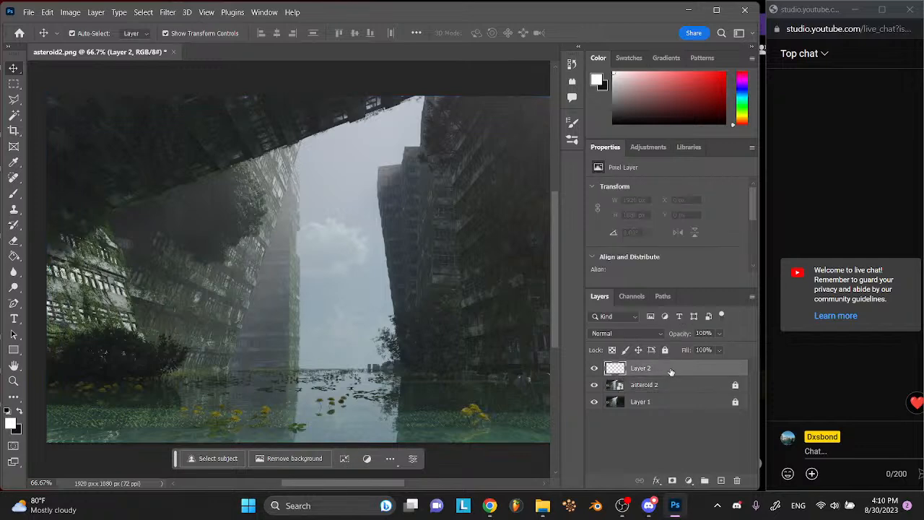
- Activate the Brush tool and look through the presets for rock, foliage, particles, light and extras
{"action": "left_click", "coordinate": [22, 192]}
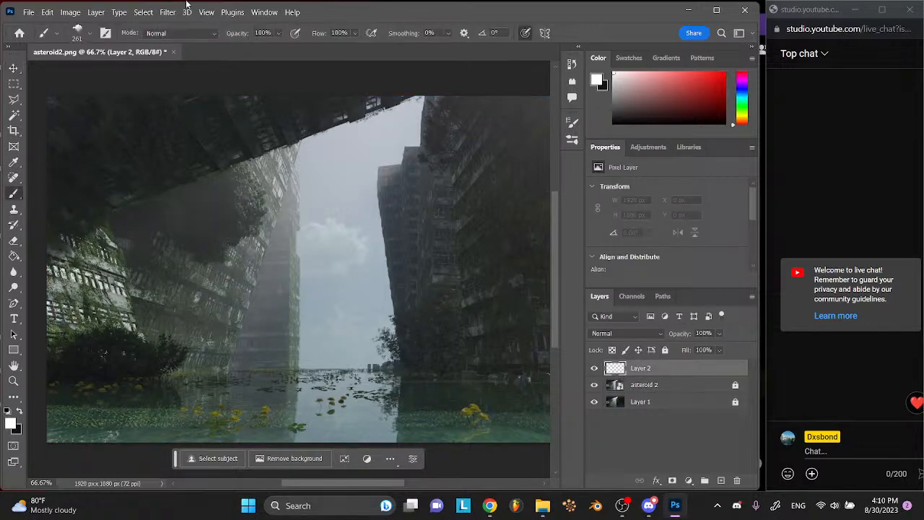
{"action": "left_click", "coordinate": [88, 34]}
{"action": "left_click", "coordinate": [86, 33]}
{"action": "left_click", "coordinate": [87, 33]}
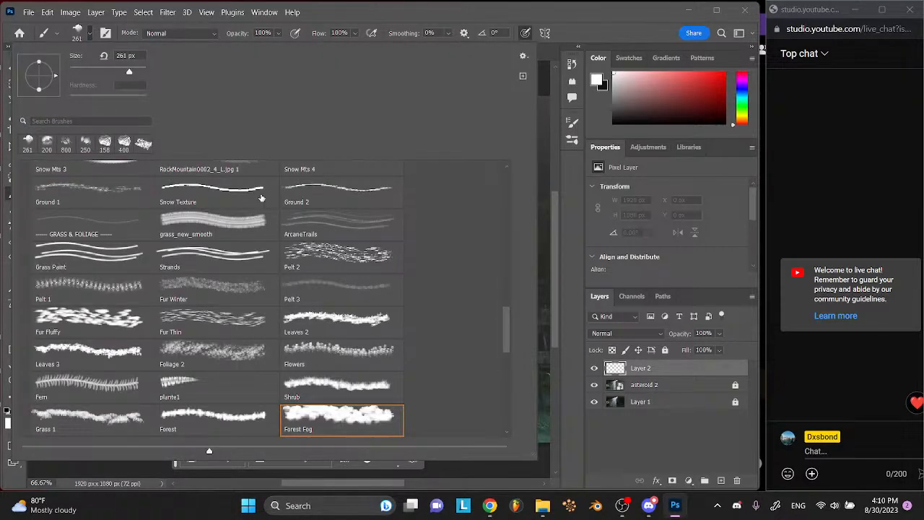
{"action": "scroll", "coordinate": [262, 197], "scroll_direction": "down", "scroll_amount": 4}
{"action": "scroll", "coordinate": [262, 198], "scroll_direction": "down", "scroll_amount": 15}
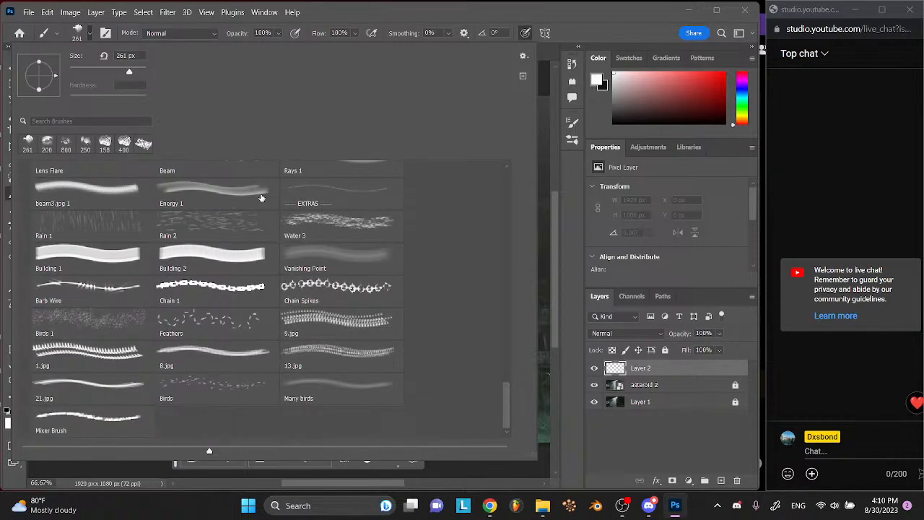
{"action": "scroll", "coordinate": [261, 198], "scroll_direction": "up", "scroll_amount": 6}
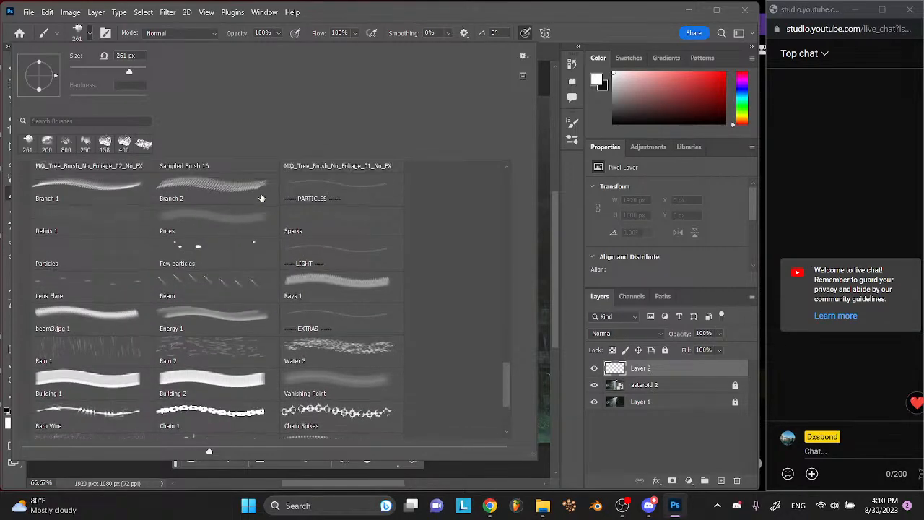
{"action": "scroll", "coordinate": [262, 198], "scroll_direction": "up", "scroll_amount": 7}
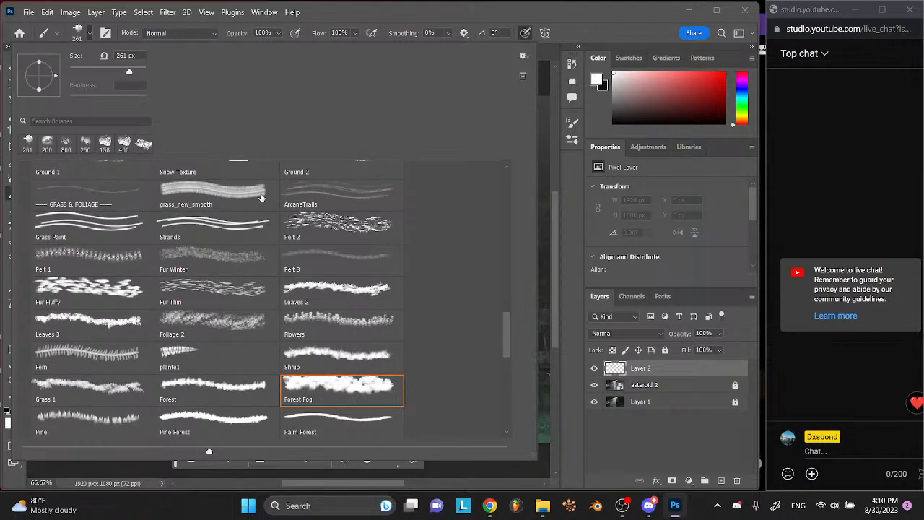
{"action": "scroll", "coordinate": [262, 198], "scroll_direction": "up", "scroll_amount": 3}
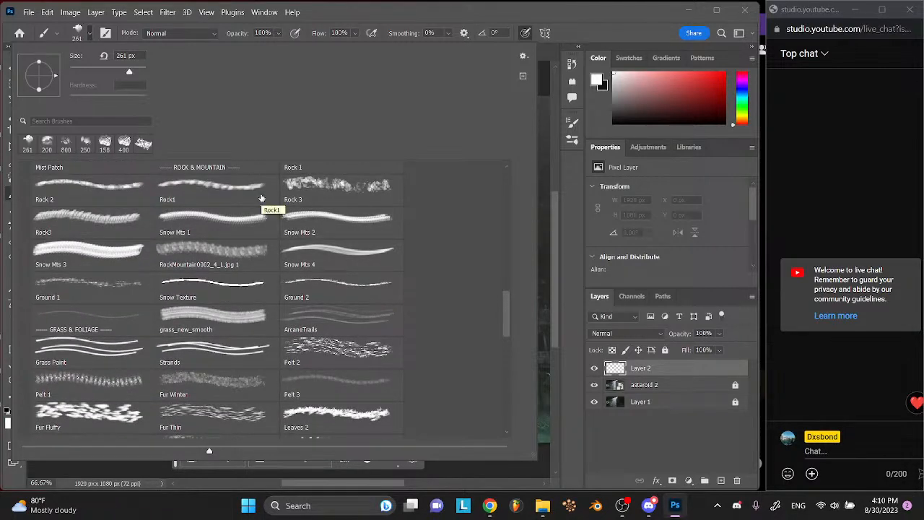
{"action": "left_click", "coordinate": [713, 368]}
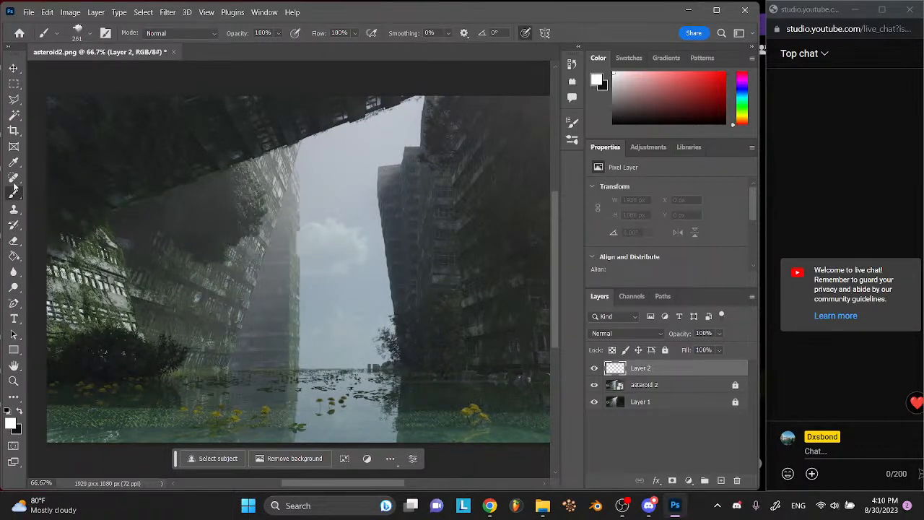
{"action": "left_click", "coordinate": [79, 36]}
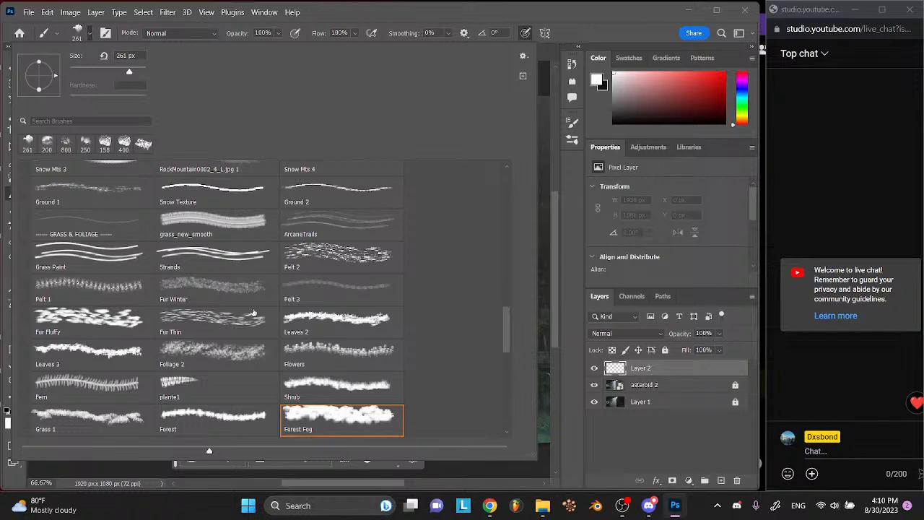
{"action": "scroll", "coordinate": [258, 319], "scroll_direction": "up", "scroll_amount": 5}
{"action": "scroll", "coordinate": [258, 318], "scroll_direction": "down", "scroll_amount": 10}
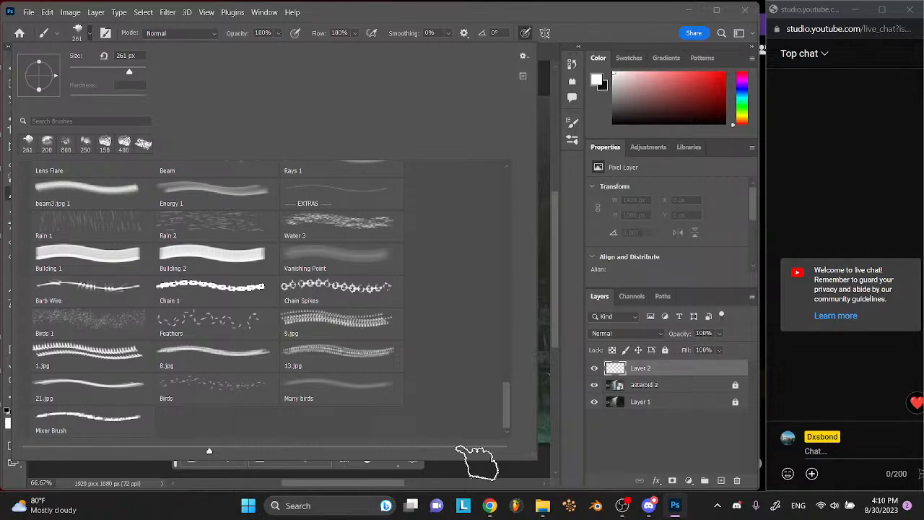
{"action": "left_click", "coordinate": [595, 453]}
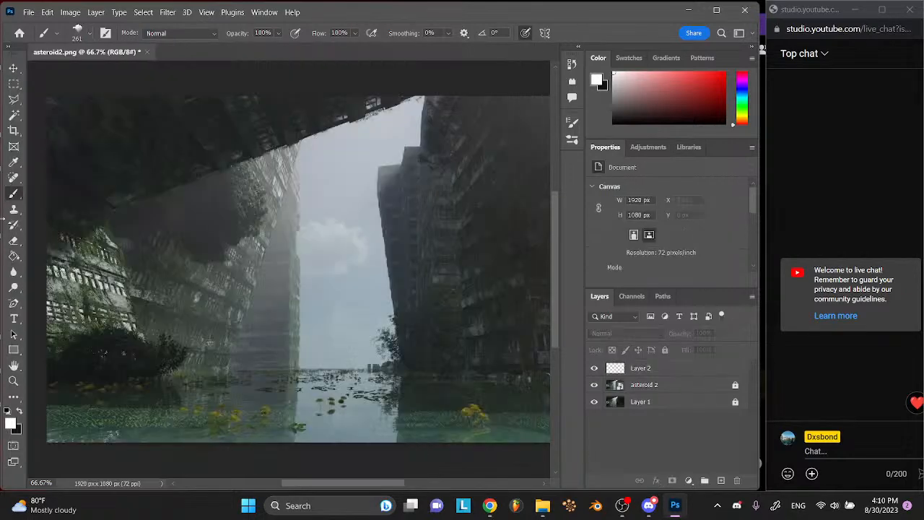
- Choose the Sampled Brush 1 56 preset at 20 px from the Evenant-Concept-Art-Brush-Pack
{"action": "left_click", "coordinate": [78, 33]}
{"action": "scroll", "coordinate": [216, 278], "scroll_direction": "down", "scroll_amount": 5}
{"action": "scroll", "coordinate": [217, 278], "scroll_direction": "up", "scroll_amount": 15}
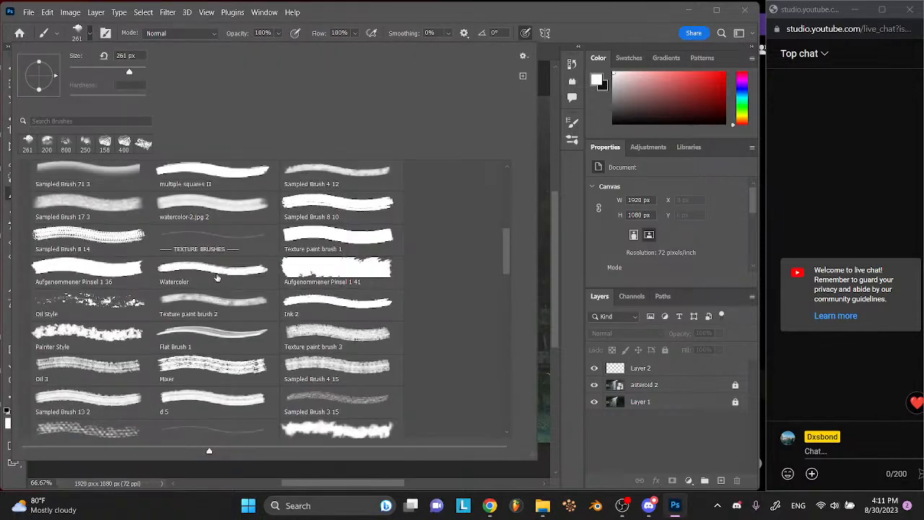
{"action": "left_click", "coordinate": [337, 350]}
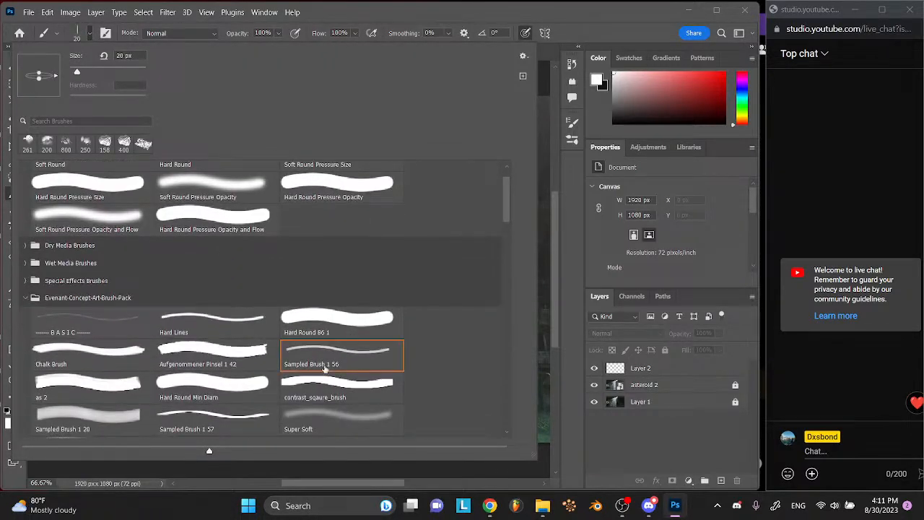
- View nier inspired final.png from the Documents folder as a reference, close it and return to the canvas
{"action": "left_click", "coordinate": [542, 506]}
{"action": "scroll", "coordinate": [270, 251], "scroll_direction": "up", "scroll_amount": 5}
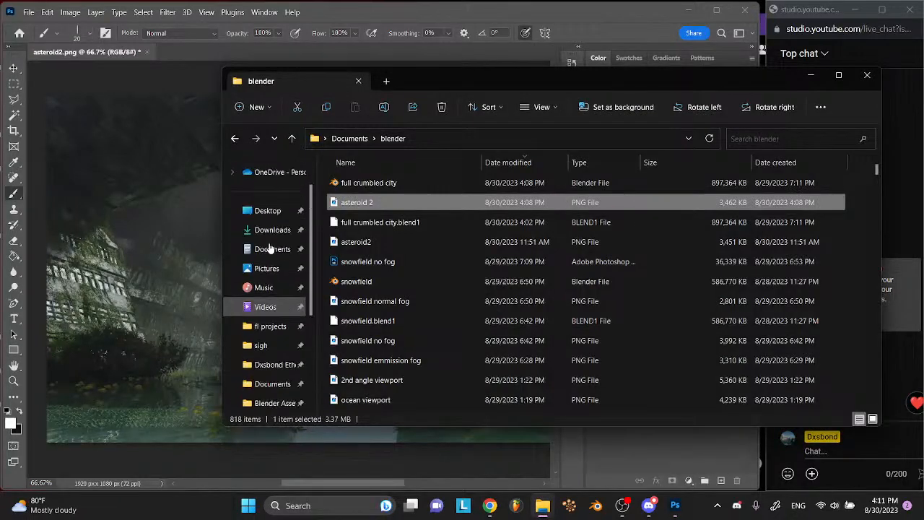
{"action": "left_click", "coordinate": [272, 261]}
{"action": "scroll", "coordinate": [357, 284], "scroll_direction": "up", "scroll_amount": 2}
{"action": "left_click", "coordinate": [285, 265]}
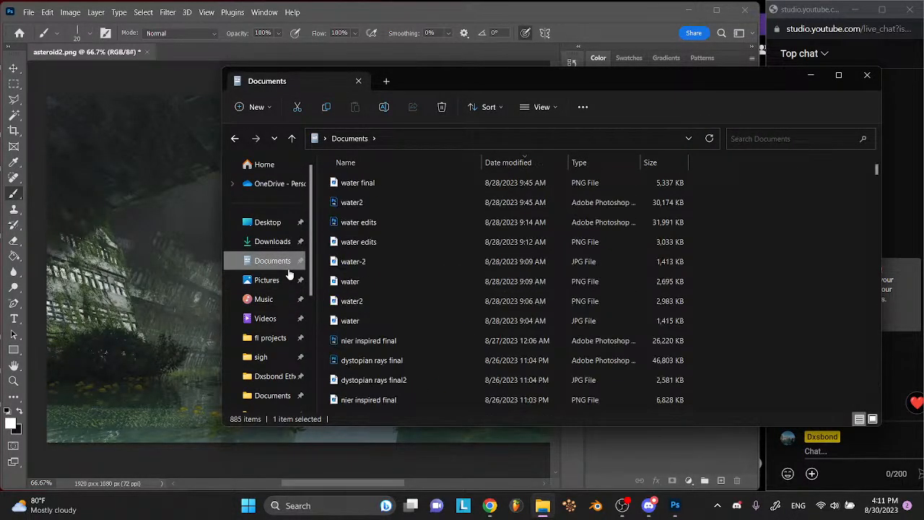
{"action": "scroll", "coordinate": [358, 296], "scroll_direction": "down", "scroll_amount": 2}
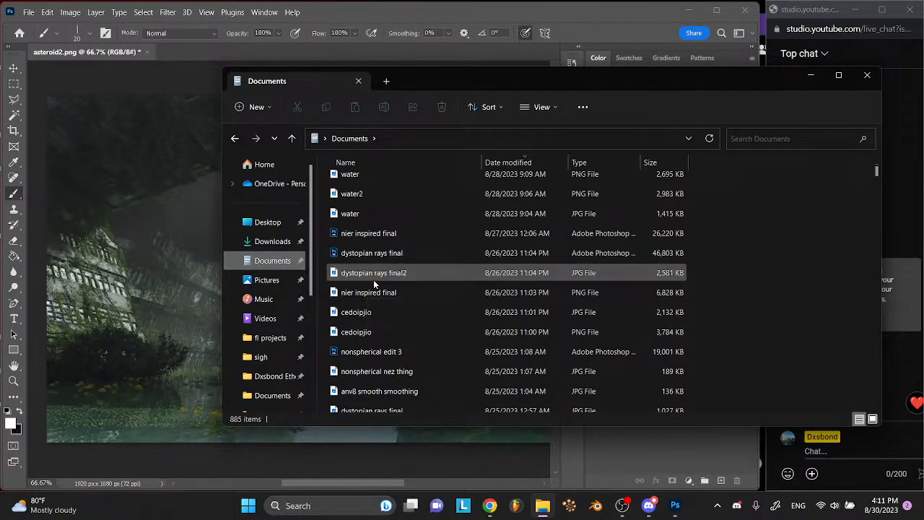
{"action": "left_click", "coordinate": [373, 293]}
{"action": "double_click", "coordinate": [373, 293]}
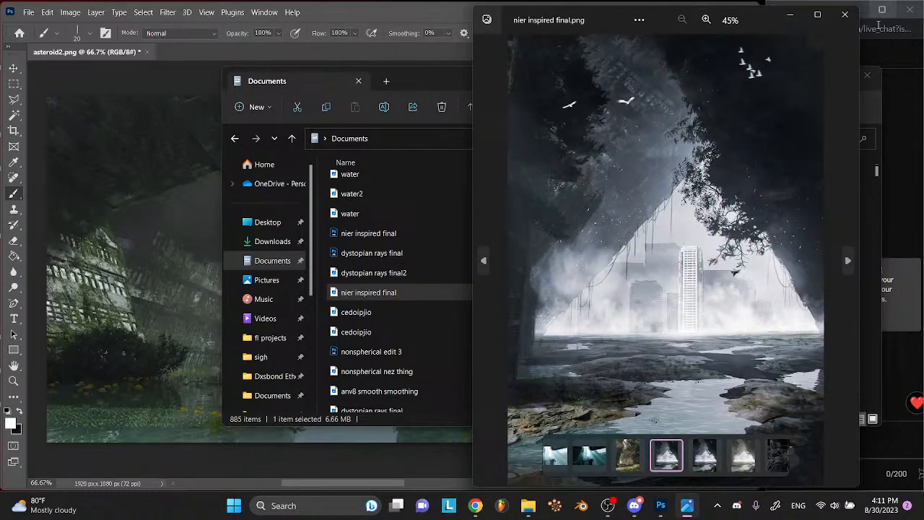
{"action": "left_click", "coordinate": [845, 14]}
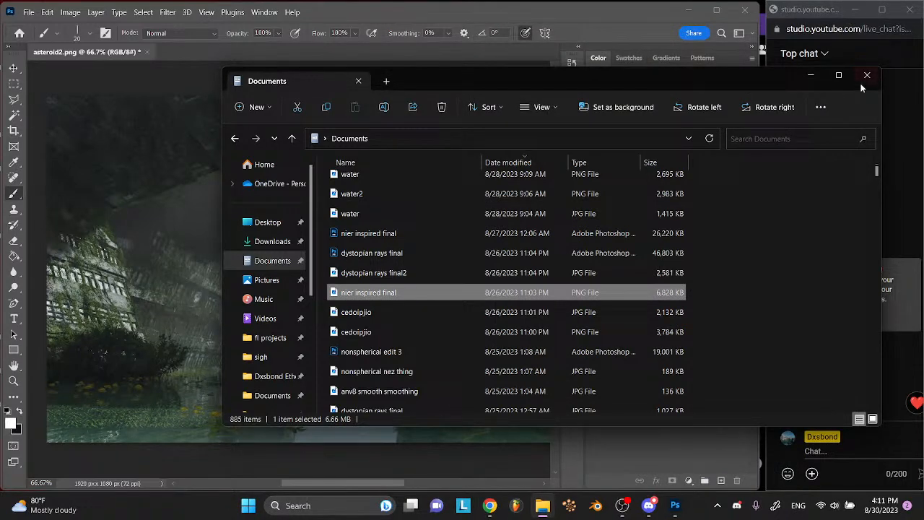
{"action": "left_click", "coordinate": [290, 450]}
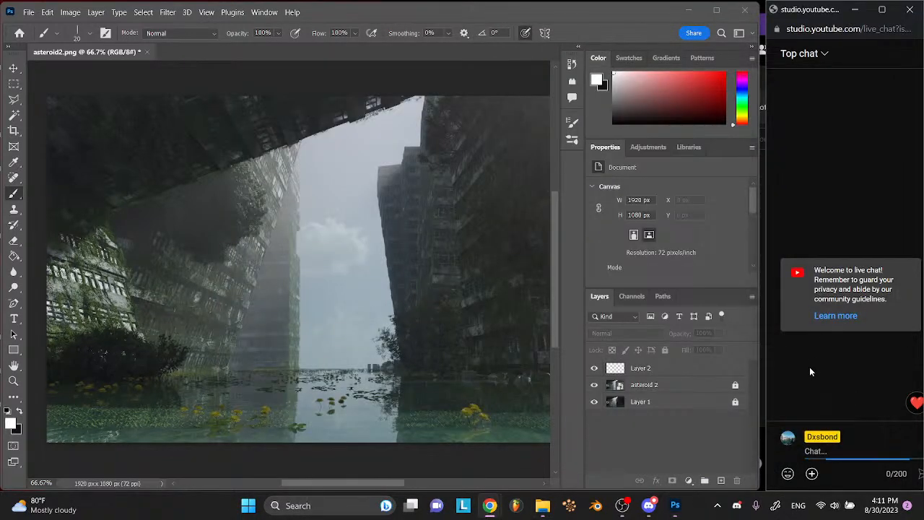
- Resume the eutrophicspiral track on SoundCloud, and return to Photoshop with a slightly wider live chat window beside the canvas
{"action": "left_click", "coordinate": [490, 508]}
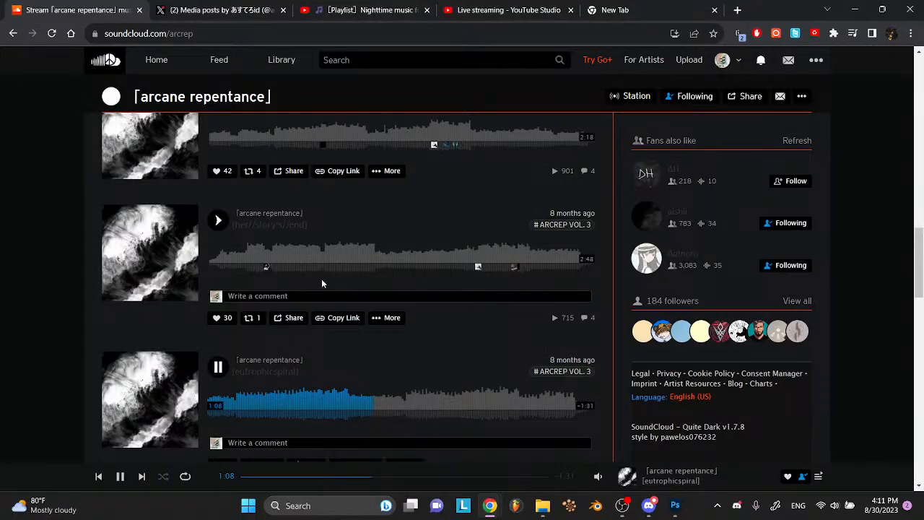
{"action": "key", "text": "space"}
{"action": "mouse_move", "coordinate": [652, 500]}
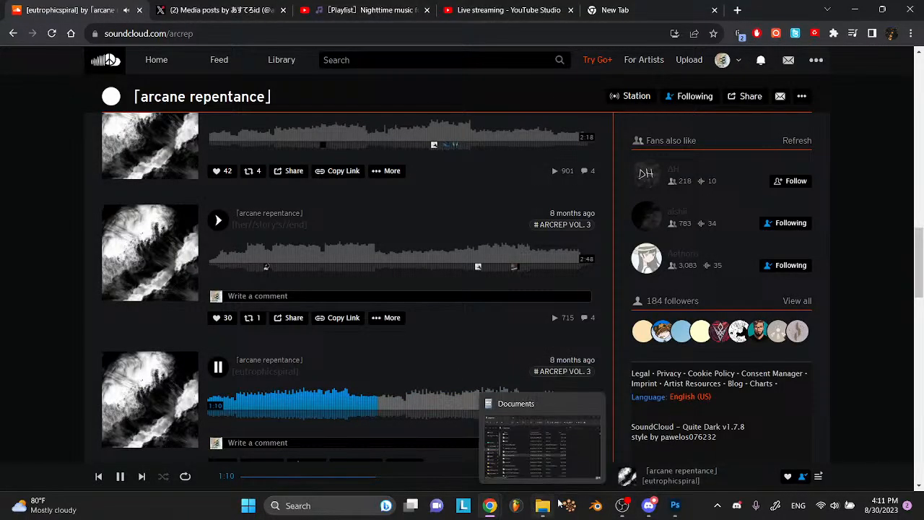
{"action": "left_click", "coordinate": [676, 508]}
{"action": "mouse_move", "coordinate": [491, 506]}
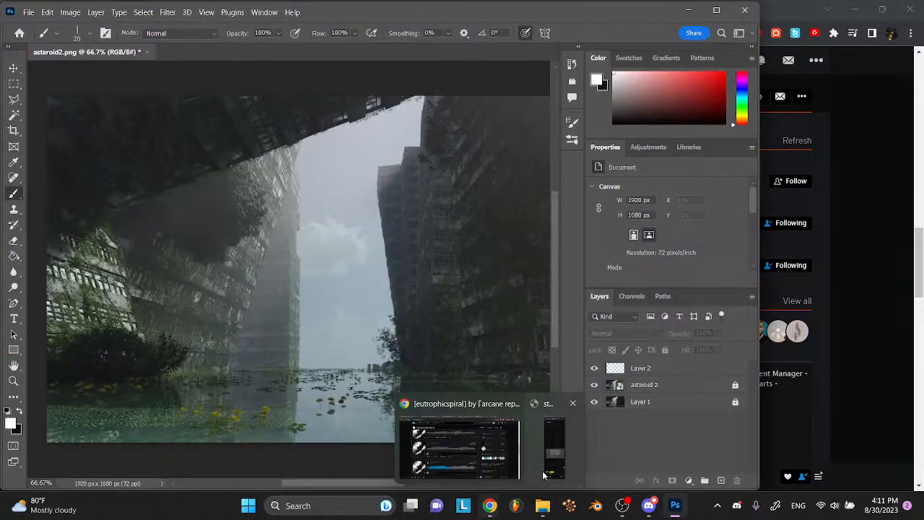
{"action": "left_click", "coordinate": [567, 466]}
{"action": "left_click_drag", "start_coordinate": [766, 372], "coordinate": [760, 373]}
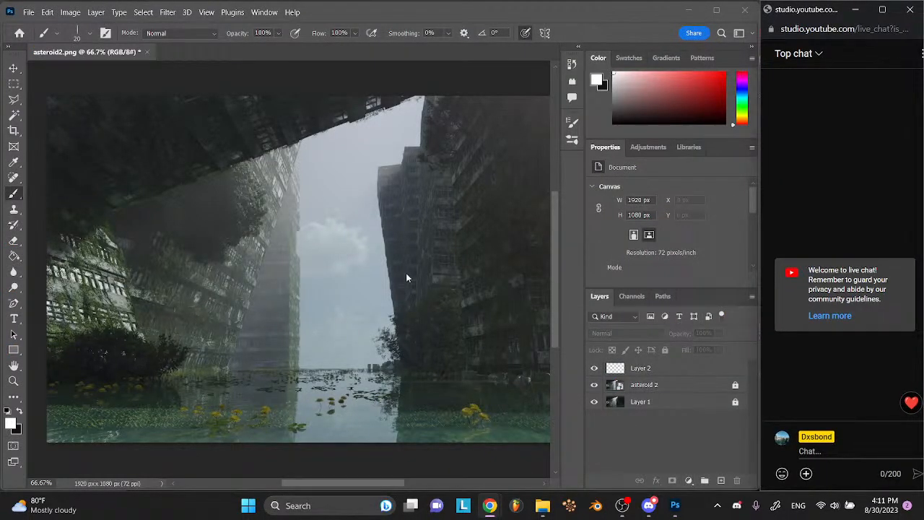
- Select Layer 2 for painting over the gap between the ruined towers
{"action": "left_click", "coordinate": [581, 398]}
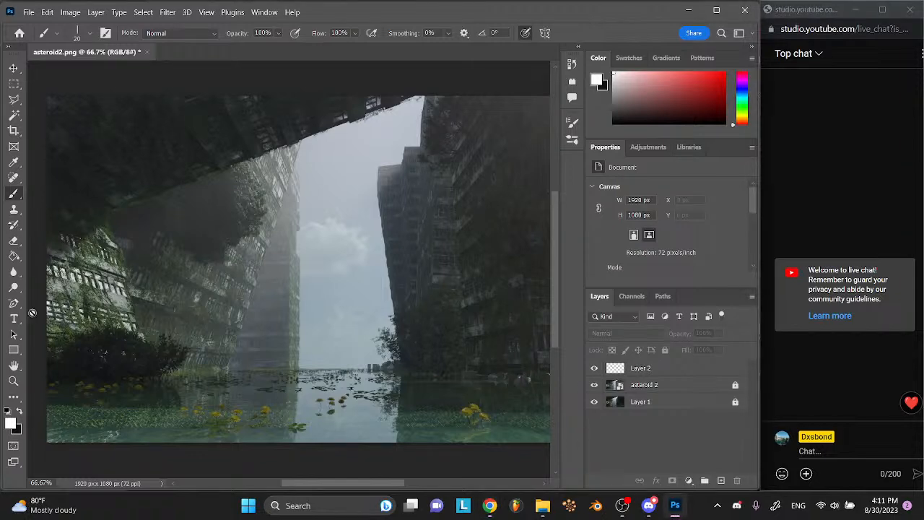
{"action": "key", "text": "ctrl+plus"}
{"action": "key", "text": "ctrl+plus"}
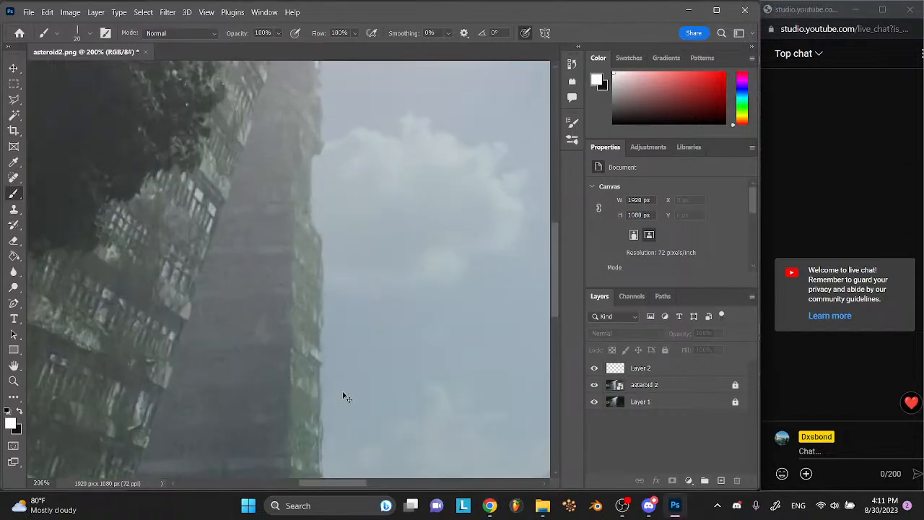
{"action": "scroll", "coordinate": [343, 393], "scroll_direction": "down", "scroll_amount": 4}
{"action": "scroll", "coordinate": [343, 392], "scroll_direction": "right", "scroll_amount": 3}
{"action": "left_click", "coordinate": [650, 368]}
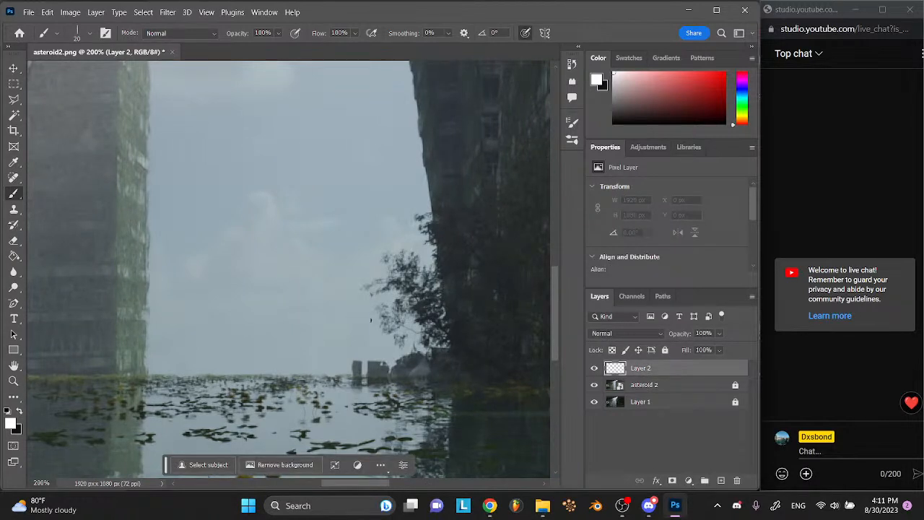
- Try white 20 px strokes in the sky beside the left tower and undo them
{"action": "scroll", "coordinate": [370, 320], "scroll_direction": "up", "scroll_amount": 2}
{"action": "scroll", "coordinate": [370, 320], "scroll_direction": "left", "scroll_amount": 3}
{"action": "mouse_move", "coordinate": [286, 282]}
{"action": "left_mouse_down"}
{"action": "mouse_move", "coordinate": [408, 220]}
{"action": "mouse_move", "coordinate": [331, 268]}
{"action": "mouse_move", "coordinate": [379, 217]}
{"action": "left_mouse_up"}
{"action": "key", "text": "ctrl+z"}
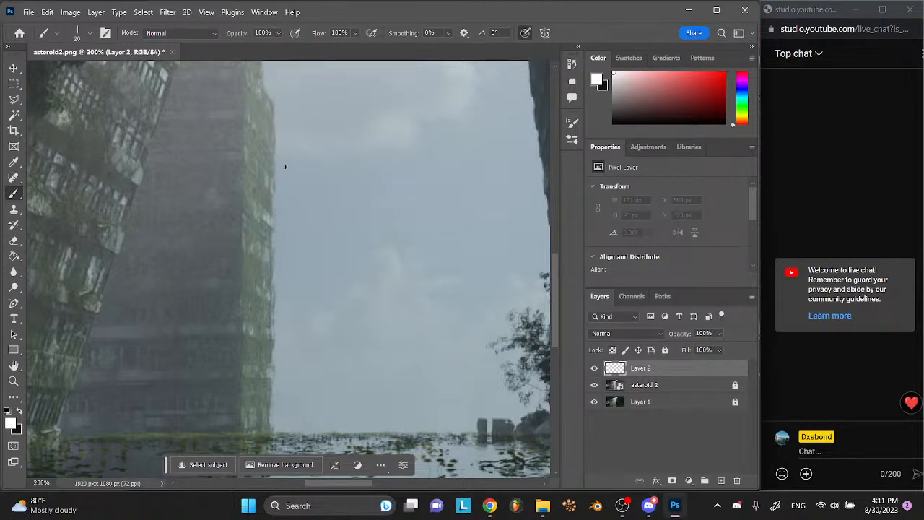
{"action": "left_click_drag", "start_coordinate": [277, 153], "coordinate": [298, 154]}
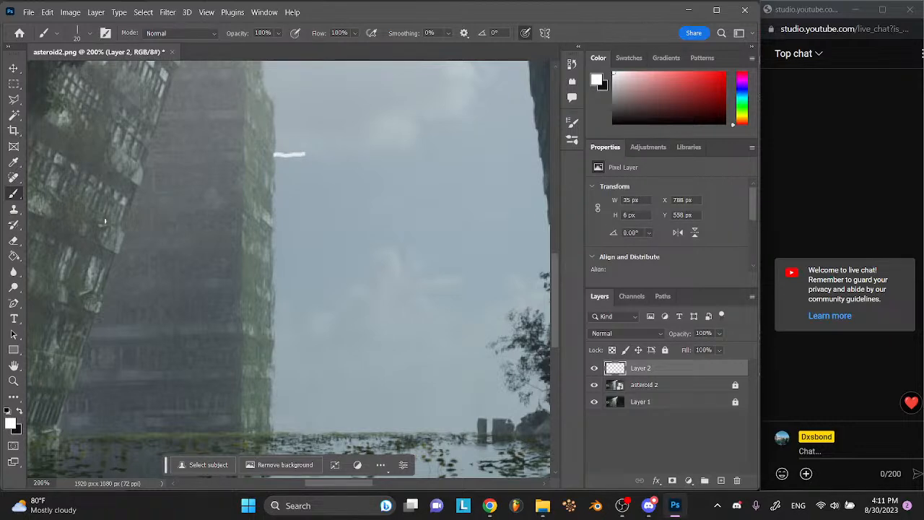
{"action": "key", "text": "ctrl+z"}
- Set the brush size to 13 px
{"action": "right_click", "coordinate": [109, 61]}
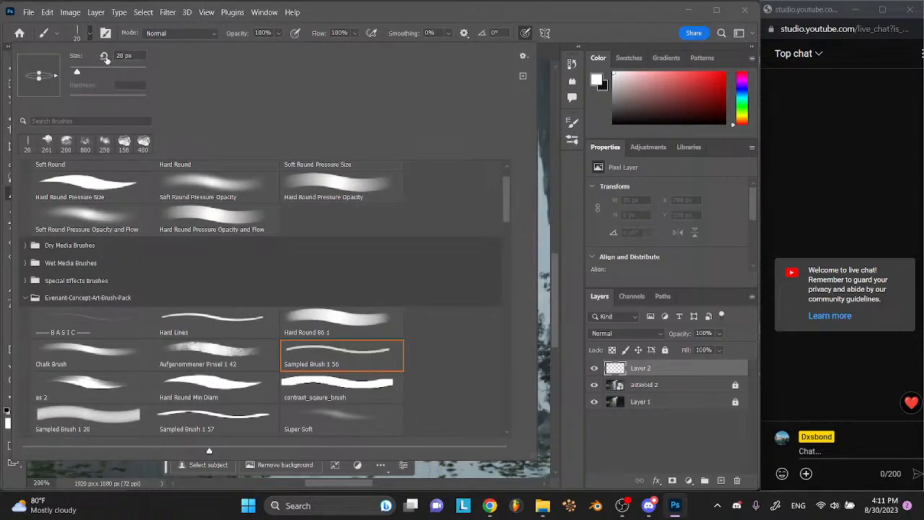
{"action": "key", "text": "BackSpace"}
{"action": "key", "text": "BackSpace"}
{"action": "type", "text": "10"}
{"action": "key", "text": "BackSpace"}
{"action": "key", "text": "BackSpace"}
{"action": "type", "text": "13"}
{"action": "key", "text": "Return"}
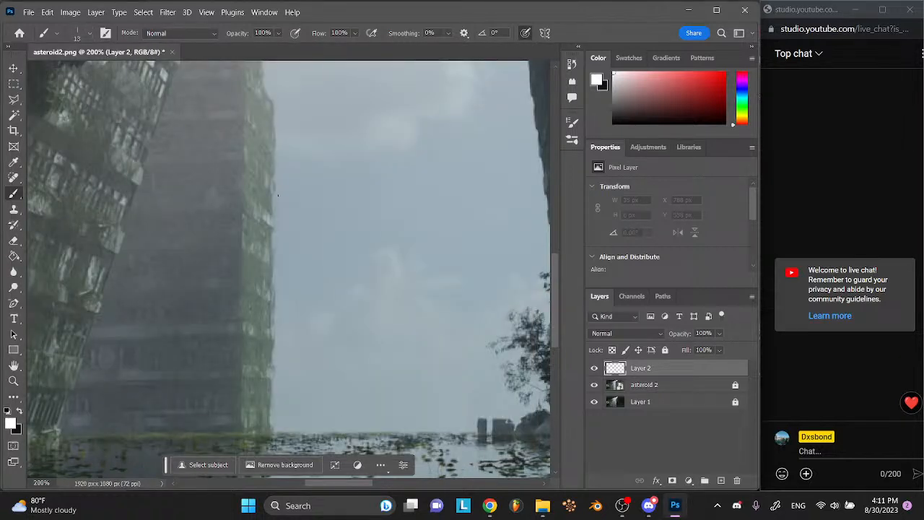
- Sketch a low building outline about 83 px wide and 254 px high in white, from the left tower's edge down to the waterline
{"action": "mouse_move", "coordinate": [286, 190]}
{"action": "left_mouse_down"}
{"action": "mouse_move", "coordinate": [290, 192]}
{"action": "mouse_move", "coordinate": [334, 192]}
{"action": "left_mouse_up"}
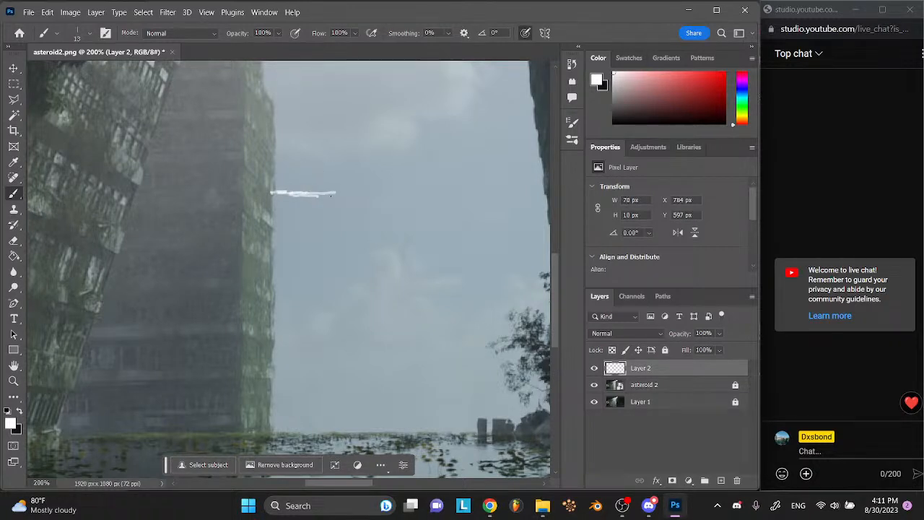
{"action": "left_click_drag", "start_coordinate": [344, 203], "coordinate": [355, 200]}
{"action": "key", "text": "ctrl+z"}
{"action": "scroll", "coordinate": [333, 195], "scroll_direction": "up", "scroll_amount": 5}
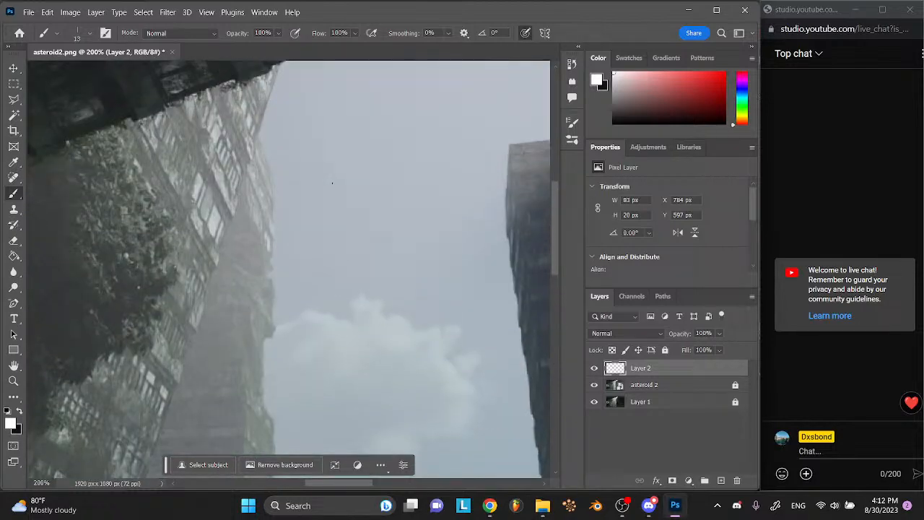
{"action": "scroll", "coordinate": [332, 183], "scroll_direction": "down", "scroll_amount": 5}
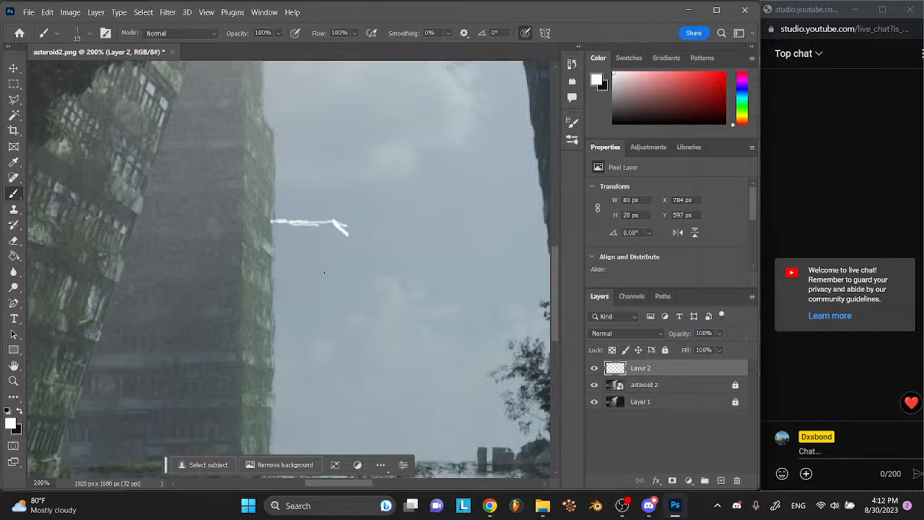
{"action": "left_click_drag", "start_coordinate": [347, 242], "coordinate": [339, 453]}
{"action": "scroll", "coordinate": [340, 454], "scroll_direction": "down", "scroll_amount": 1}
{"action": "left_click_drag", "start_coordinate": [339, 392], "coordinate": [341, 412]}
{"action": "scroll", "coordinate": [273, 189], "scroll_direction": "down", "scroll_amount": 3}
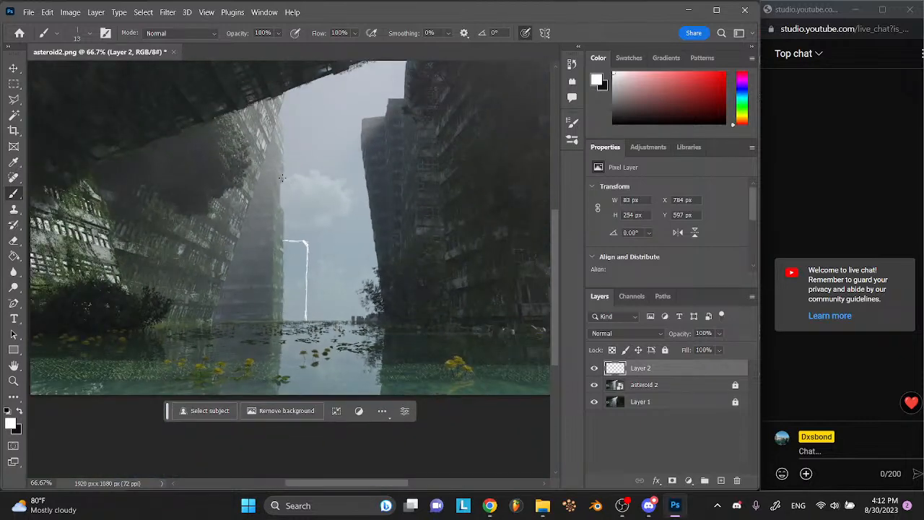
- Sketch a taller building outline with a sloped top from the left tower's upper edge down to the waterline
{"action": "left_click_drag", "start_coordinate": [282, 173], "coordinate": [287, 157]}
{"action": "key", "text": "ctrl+z"}
{"action": "left_click", "coordinate": [288, 153]}
{"action": "left_click_drag", "start_coordinate": [297, 162], "coordinate": [296, 279]}
{"action": "left_click_drag", "start_coordinate": [294, 317], "coordinate": [295, 322]}
{"action": "left_click_drag", "start_coordinate": [284, 152], "coordinate": [291, 160]}
- Sketch a matching tall outline with a sloped top from the right tower's edge down to the waterline
{"action": "key", "text": "ctrl+plus"}
{"action": "key", "text": "ctrl+plus"}
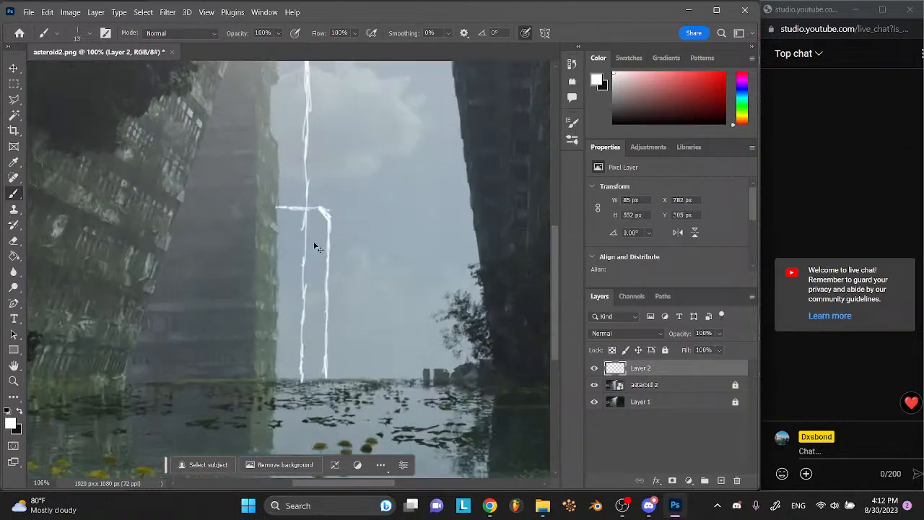
{"action": "scroll", "coordinate": [311, 248], "scroll_direction": "right", "scroll_amount": 3}
{"action": "left_click_drag", "start_coordinate": [314, 232], "coordinate": [276, 328]}
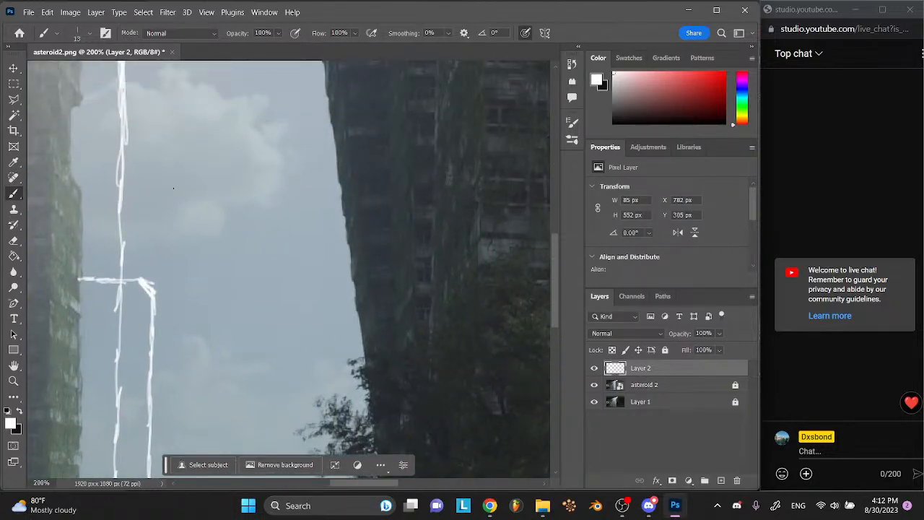
{"action": "scroll", "coordinate": [279, 281], "scroll_direction": "down", "scroll_amount": 3}
{"action": "scroll", "coordinate": [300, 254], "scroll_direction": "up", "scroll_amount": 6}
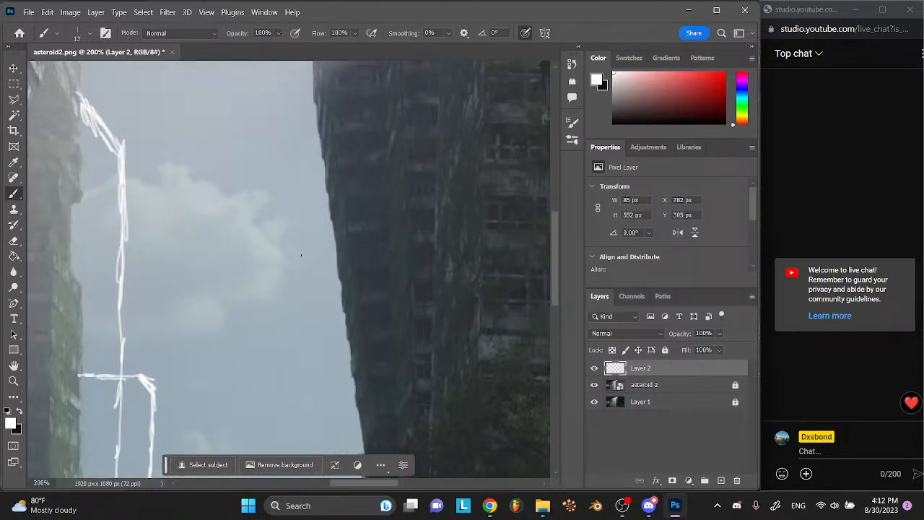
{"action": "left_click", "coordinate": [322, 149]}
{"action": "mouse_move", "coordinate": [321, 150]}
{"action": "left_mouse_down"}
{"action": "mouse_move", "coordinate": [293, 189]}
{"action": "mouse_move", "coordinate": [299, 280]}
{"action": "left_mouse_up"}
{"action": "scroll", "coordinate": [296, 258], "scroll_direction": "down", "scroll_amount": 5}
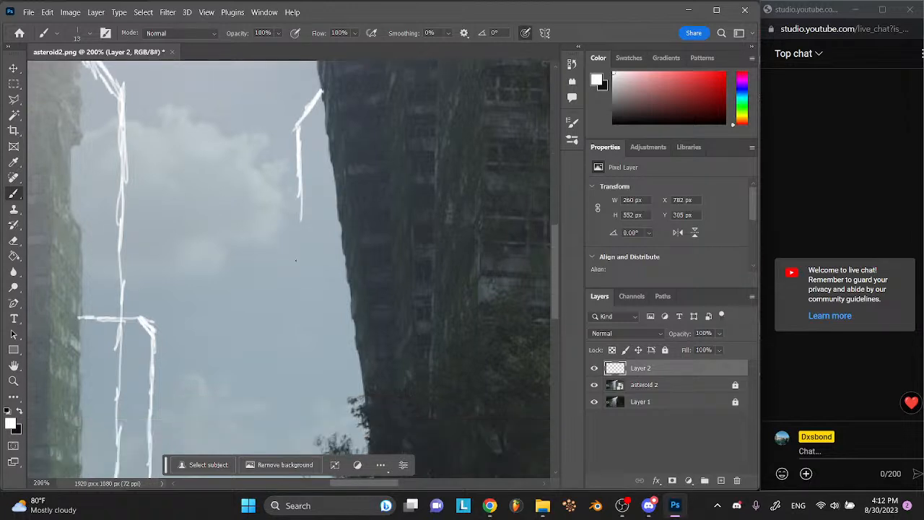
{"action": "left_click_drag", "start_coordinate": [301, 122], "coordinate": [301, 429]}
{"action": "scroll", "coordinate": [309, 424], "scroll_direction": "down", "scroll_amount": 3}
{"action": "left_click_drag", "start_coordinate": [296, 334], "coordinate": [297, 351]}
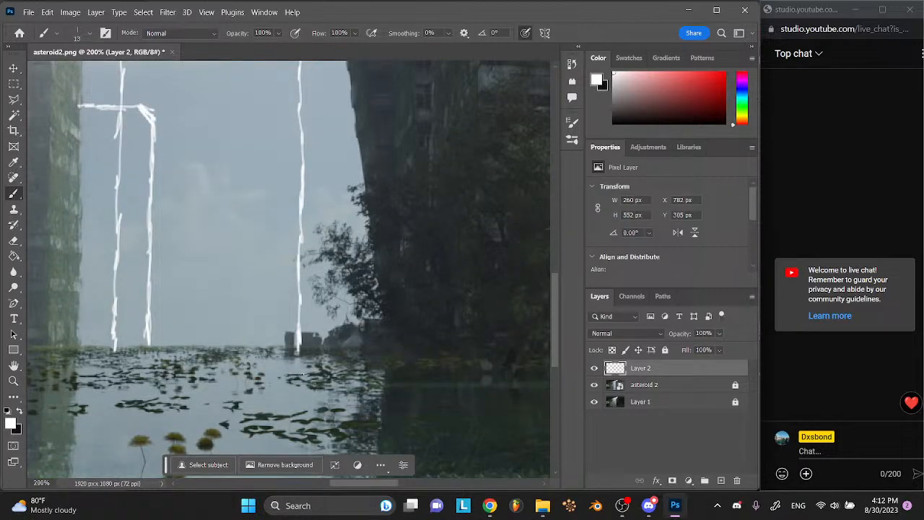
- Thicken the vertical edge of the outline beside the right tower with repeated white strokes
{"action": "scroll", "coordinate": [320, 229], "scroll_direction": "up", "scroll_amount": 8}
{"action": "left_click_drag", "start_coordinate": [295, 230], "coordinate": [295, 216]}
{"action": "left_click_drag", "start_coordinate": [296, 263], "coordinate": [302, 346]}
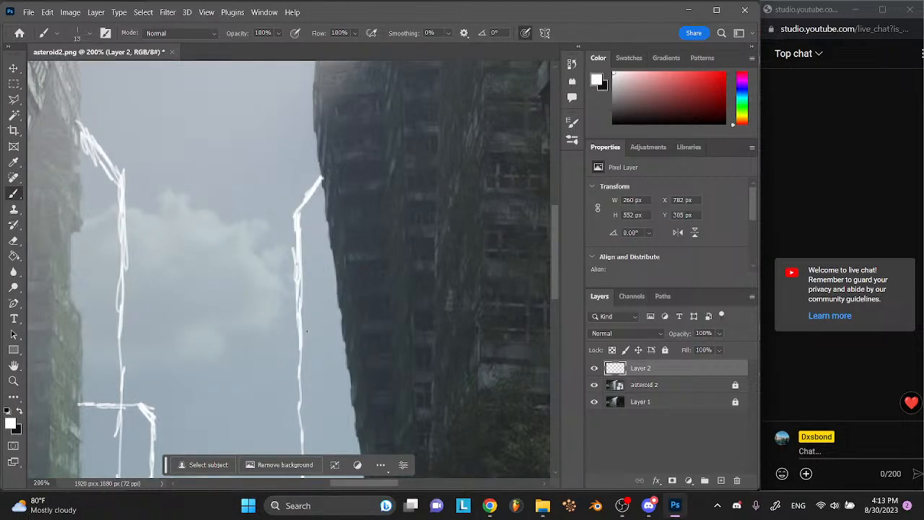
{"action": "scroll", "coordinate": [314, 240], "scroll_direction": "down", "scroll_amount": 6}
{"action": "left_click_drag", "start_coordinate": [294, 141], "coordinate": [301, 246]}
{"action": "left_click_drag", "start_coordinate": [299, 333], "coordinate": [298, 432]}
{"action": "scroll", "coordinate": [303, 348], "scroll_direction": "up", "scroll_amount": 6}
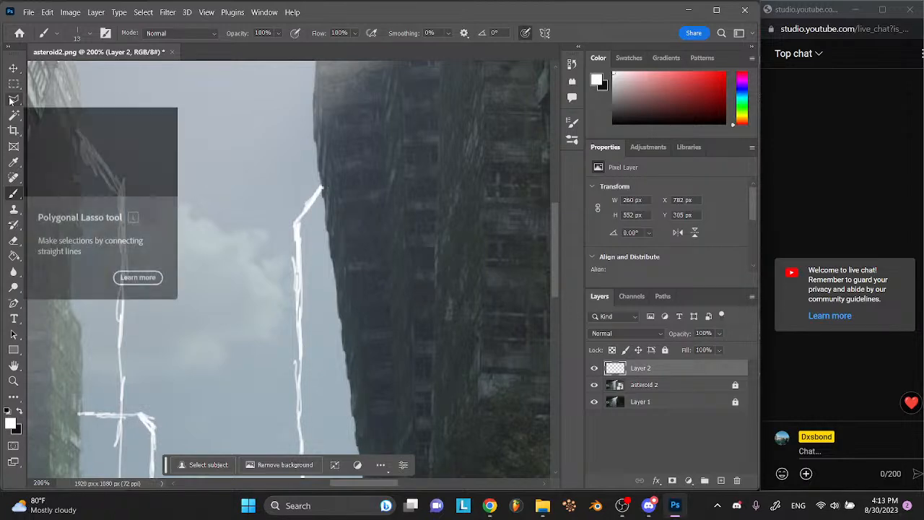
- Try the History Brush on the sloped stroke beside the right tower and the nearby sky, and undo its strokes
{"action": "scroll", "coordinate": [278, 275], "scroll_direction": "down", "scroll_amount": 3}
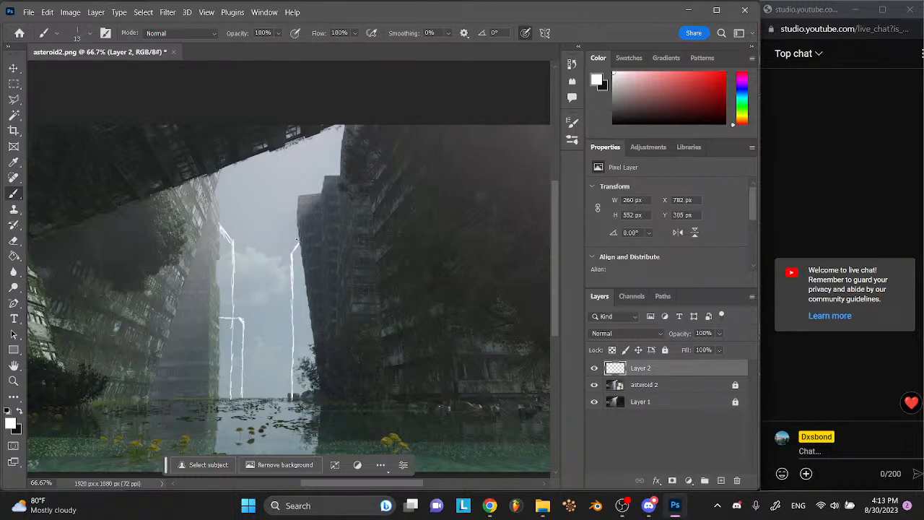
{"action": "key", "text": "ctrl+plus"}
{"action": "key", "text": "ctrl+plus"}
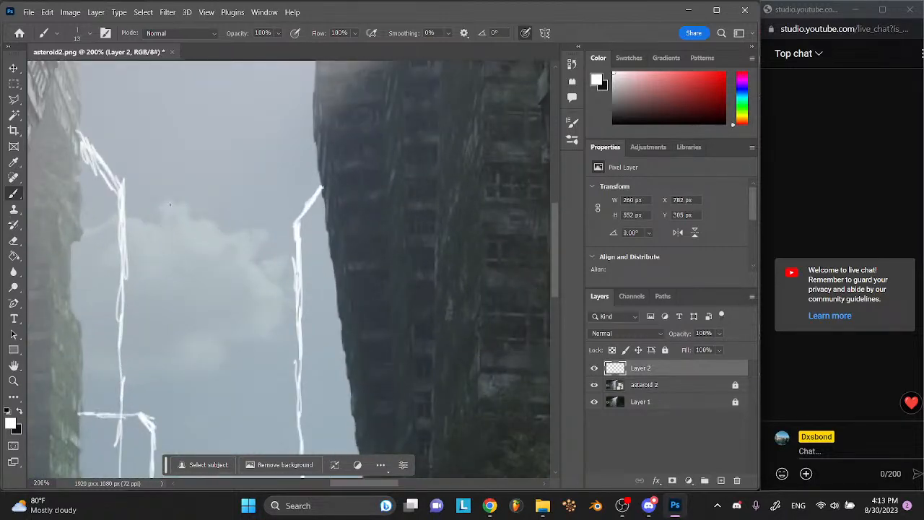
{"action": "left_click", "coordinate": [13, 224]}
{"action": "mouse_move", "coordinate": [331, 248]}
{"action": "left_mouse_down"}
{"action": "mouse_move", "coordinate": [328, 199]}
{"action": "mouse_move", "coordinate": [307, 208]}
{"action": "mouse_move", "coordinate": [314, 188]}
{"action": "left_mouse_up"}
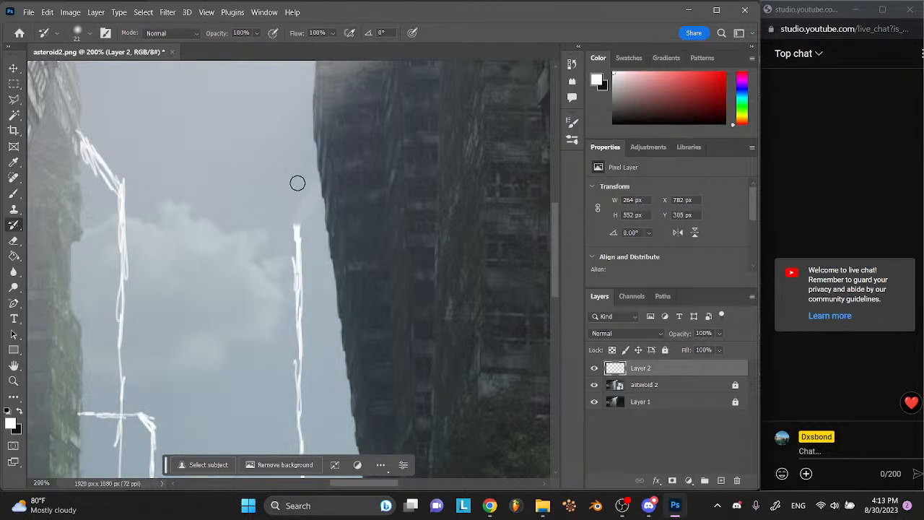
{"action": "mouse_move", "coordinate": [281, 186]}
{"action": "left_mouse_down"}
{"action": "mouse_move", "coordinate": [244, 192]}
{"action": "mouse_move", "coordinate": [242, 138]}
{"action": "mouse_move", "coordinate": [261, 120]}
{"action": "mouse_move", "coordinate": [235, 144]}
{"action": "mouse_move", "coordinate": [179, 148]}
{"action": "mouse_move", "coordinate": [172, 122]}
{"action": "mouse_move", "coordinate": [247, 151]}
{"action": "left_mouse_up"}
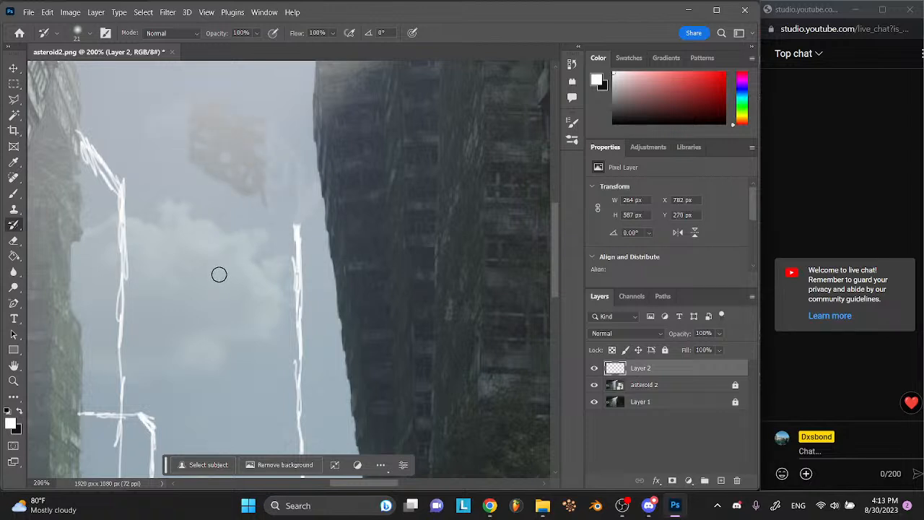
{"action": "mouse_move", "coordinate": [214, 176]}
{"action": "left_mouse_down"}
{"action": "mouse_move", "coordinate": [205, 85]}
{"action": "mouse_move", "coordinate": [235, 65]}
{"action": "mouse_move", "coordinate": [311, 93]}
{"action": "mouse_move", "coordinate": [239, 188]}
{"action": "left_mouse_up"}
{"action": "key", "text": "ctrl+z"}
{"action": "key", "text": "ctrl+shift+z"}
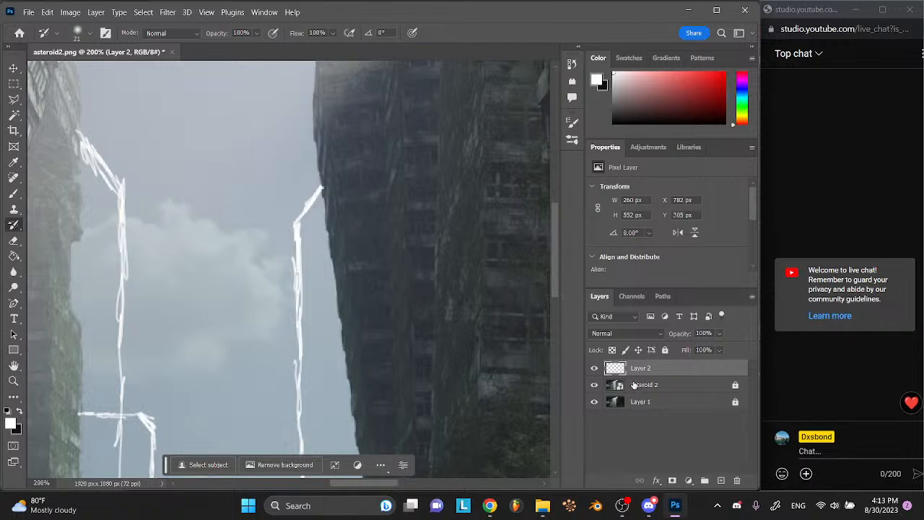
{"action": "left_click", "coordinate": [665, 349]}
{"action": "left_click", "coordinate": [595, 370]}
{"action": "left_click", "coordinate": [595, 369]}
{"action": "left_click", "coordinate": [663, 351]}
- Erase the sloped top stroke of the outline beside the right tower with the Eraser tool
{"action": "left_click", "coordinate": [13, 240]}
{"action": "left_click", "coordinate": [318, 194]}
{"action": "left_click_drag", "start_coordinate": [318, 193], "coordinate": [297, 211]}
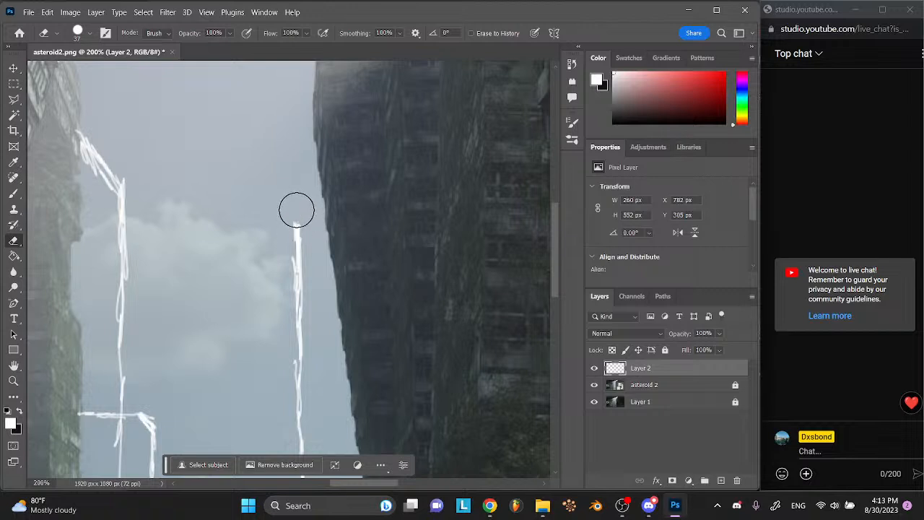
- Brush a white line down the right tower's upper step edge and repaint a steeper sloped top on the outline beside it
{"action": "left_click", "coordinate": [14, 194]}
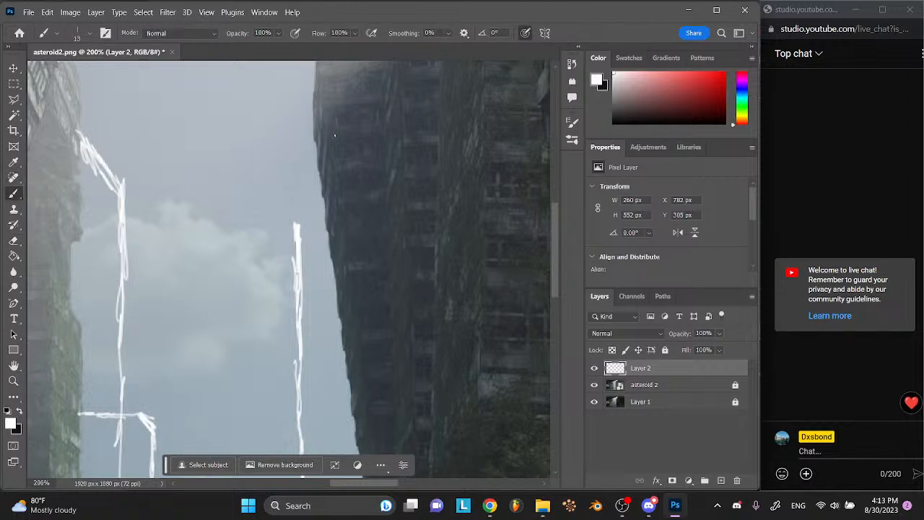
{"action": "scroll", "coordinate": [335, 135], "scroll_direction": "up", "scroll_amount": 3}
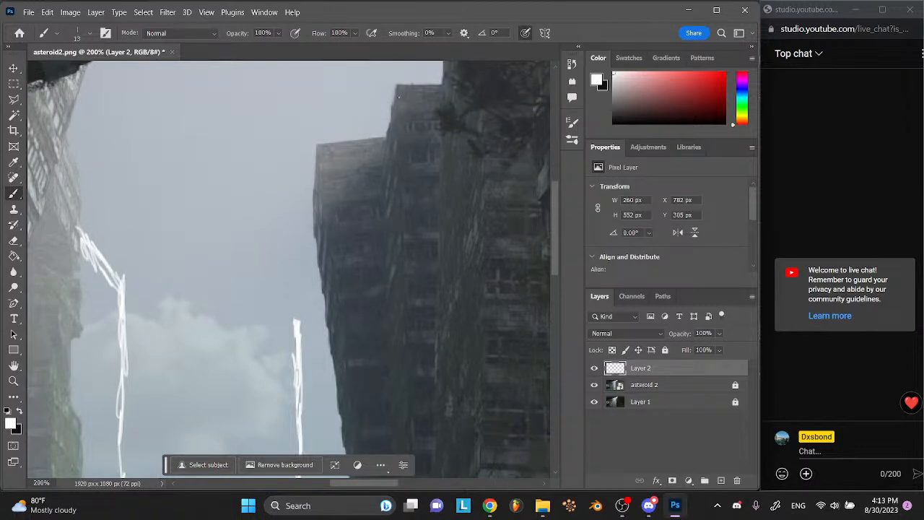
{"action": "left_click_drag", "start_coordinate": [396, 90], "coordinate": [386, 136]}
{"action": "left_click_drag", "start_coordinate": [301, 311], "coordinate": [312, 272]}
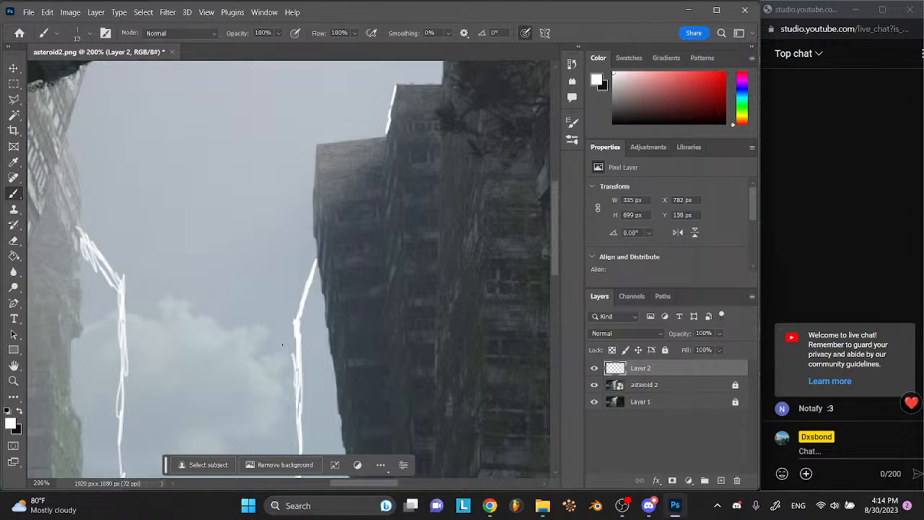
{"action": "scroll", "coordinate": [310, 272], "scroll_direction": "down", "scroll_amount": 5}
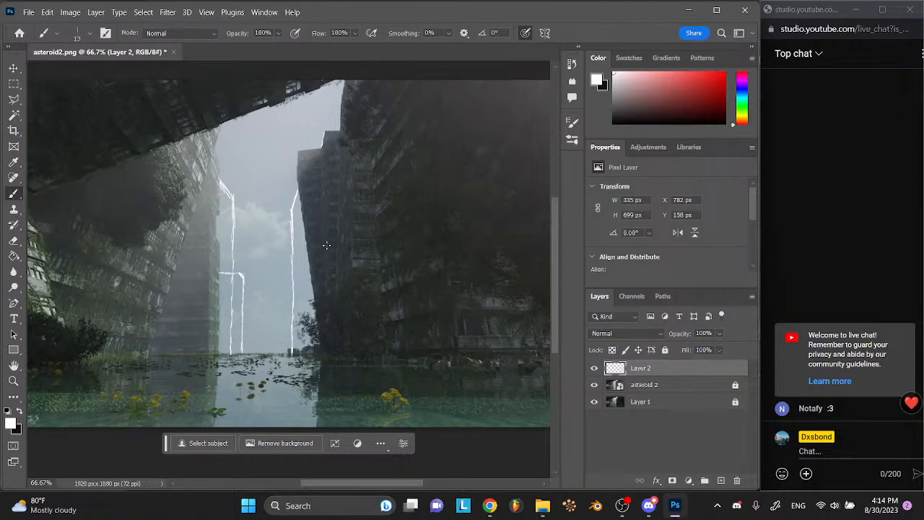
{"action": "scroll", "coordinate": [327, 245], "scroll_direction": "up", "scroll_amount": 5}
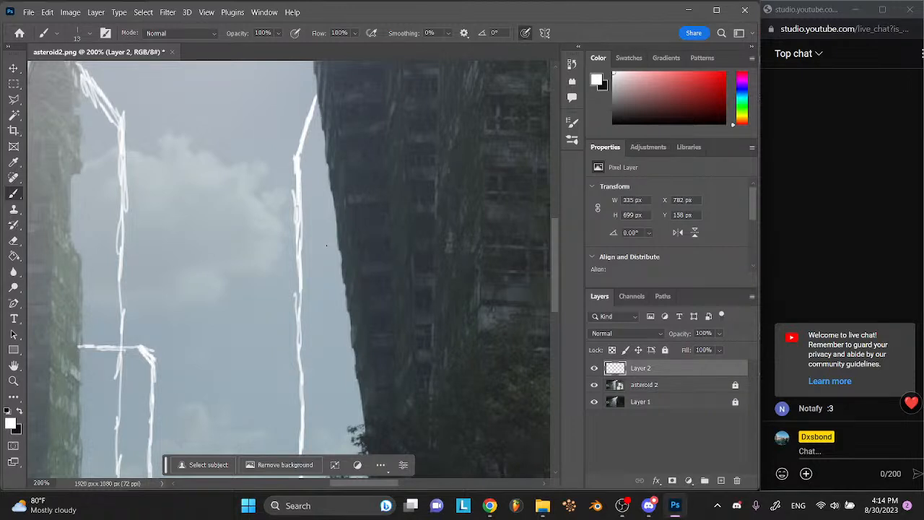
- Send "hiiii" in the YouTube live chat, make the chat page zoom smaller, and switch back to Photoshop
{"action": "left_click", "coordinate": [826, 451]}
{"action": "type", "text": "hiiii"}
{"action": "key", "text": "Return"}
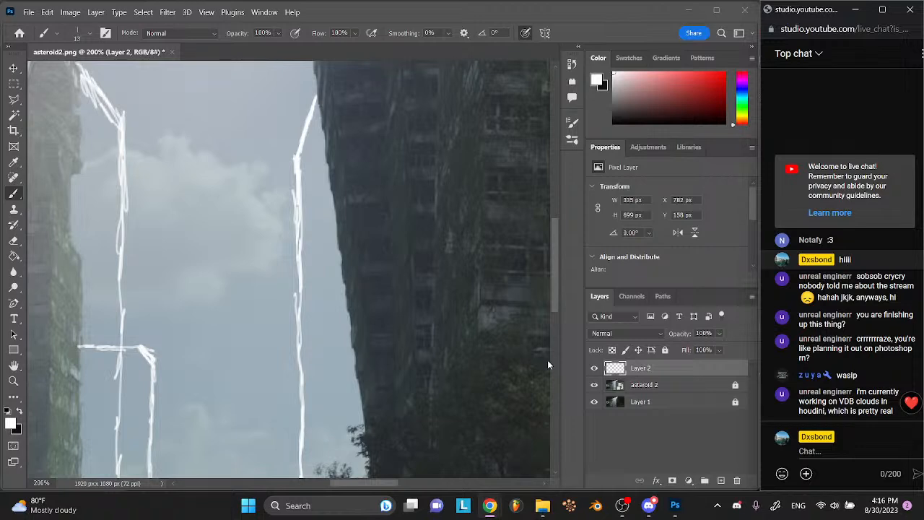
{"action": "scroll", "coordinate": [547, 361], "scroll_direction": "down", "scroll_amount": 3}
{"action": "key", "text": "ctrl+plus"}
{"action": "key", "text": "ctrl+minus"}
{"action": "left_click", "coordinate": [675, 506]}
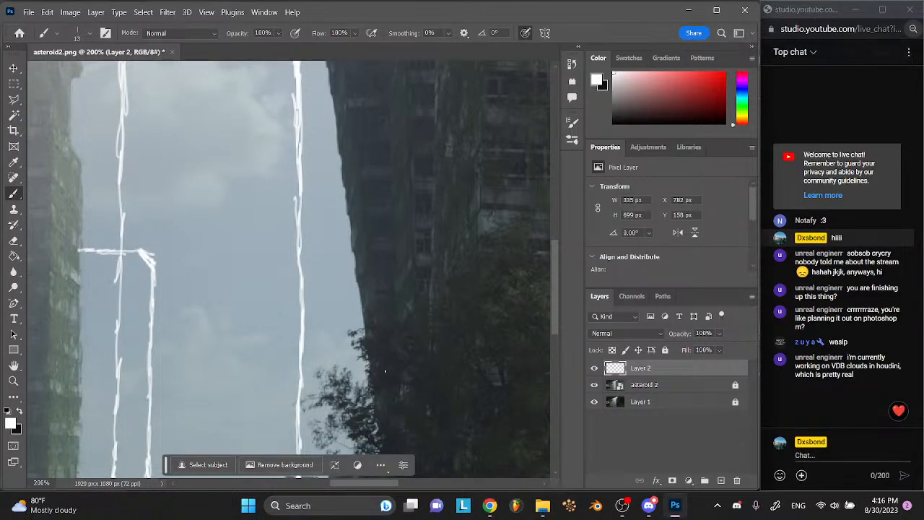
- Examine the sketched building outlines against the whole composition and in close-up
{"action": "key", "text": "ctrl+minus"}
{"action": "key", "text": "ctrl+minus"}
{"action": "key", "text": "ctrl+minus"}
{"action": "key", "text": "ctrl+plus"}
{"action": "key", "text": "ctrl+plus"}
{"action": "key", "text": "ctrl+plus"}
{"action": "key", "text": "ctrl+minus"}
{"action": "key", "text": "ctrl+minus"}
{"action": "key", "text": "ctrl+minus"}
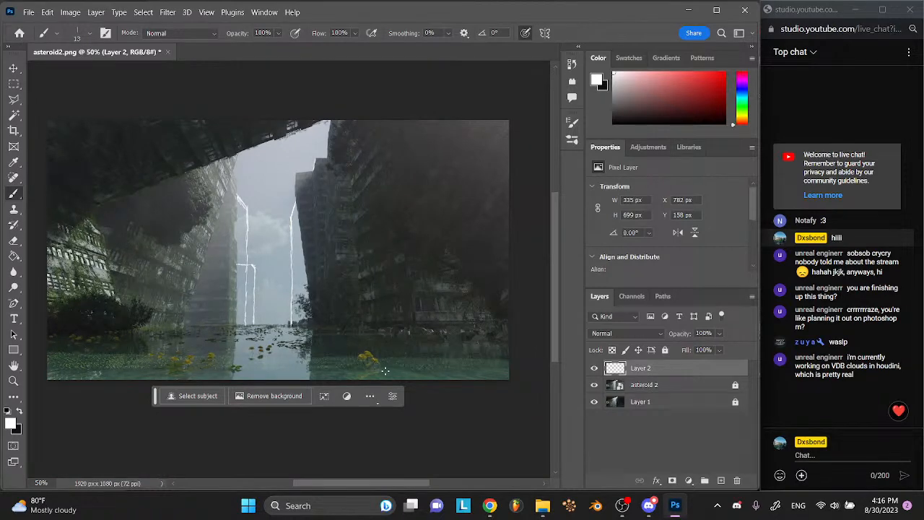
- Erase the sloped top stroke of the taller outline beside the left tower and reactivate the Brush tool
{"action": "key", "text": "ctrl+plus"}
{"action": "key", "text": "ctrl+plus"}
{"action": "scroll", "coordinate": [384, 371], "scroll_direction": "up", "scroll_amount": 1}
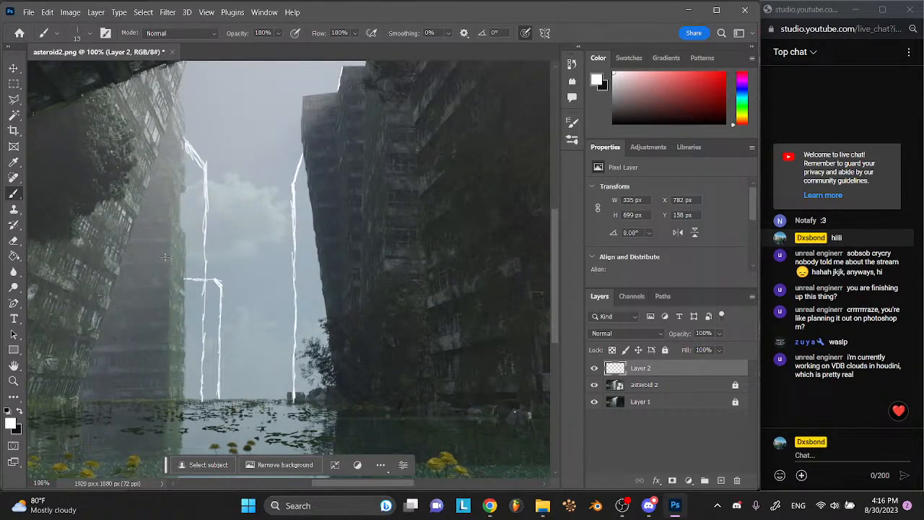
{"action": "left_click", "coordinate": [13, 241]}
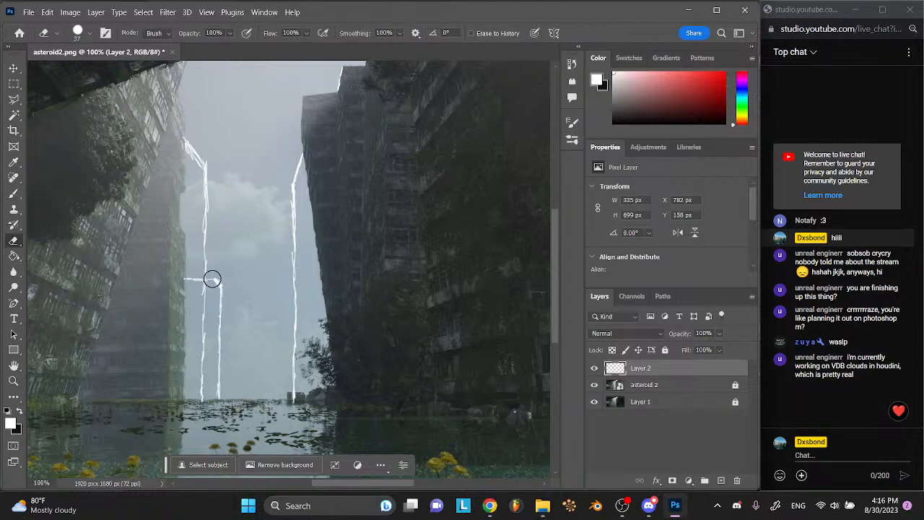
{"action": "mouse_move", "coordinate": [189, 145]}
{"action": "left_mouse_down"}
{"action": "mouse_move", "coordinate": [212, 169]}
{"action": "mouse_move", "coordinate": [196, 155]}
{"action": "mouse_move", "coordinate": [196, 166]}
{"action": "left_mouse_up"}
{"action": "left_click", "coordinate": [13, 194]}
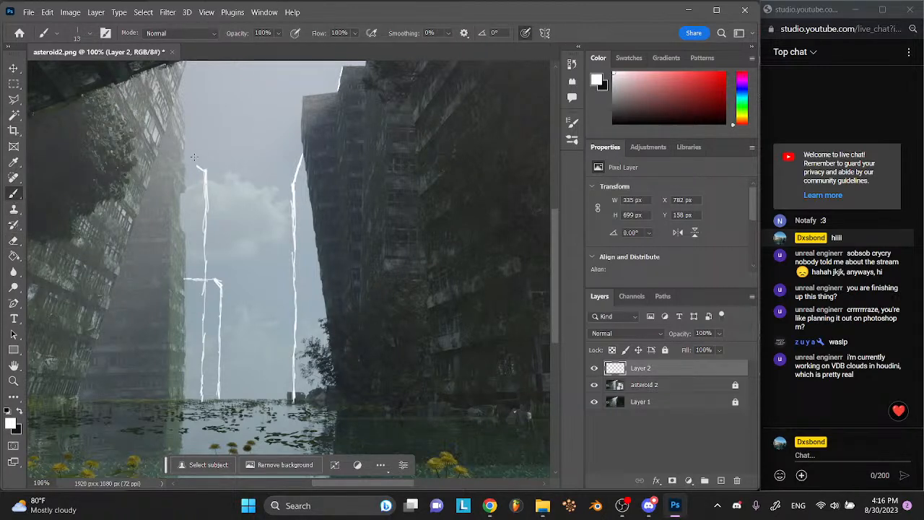
- Repaint the sloped top of the taller outline beside the left tower, extending it up to the tower's edge
{"action": "key", "text": "ctrl+z"}
{"action": "left_click_drag", "start_coordinate": [187, 137], "coordinate": [206, 171]}
{"action": "left_click_drag", "start_coordinate": [185, 139], "coordinate": [205, 168]}
{"action": "key", "text": "ctrl+z"}
{"action": "mouse_move", "coordinate": [189, 135]}
{"action": "left_mouse_down"}
{"action": "mouse_move", "coordinate": [204, 167]}
{"action": "mouse_move", "coordinate": [185, 147]}
{"action": "left_mouse_up"}
{"action": "key", "text": "ctrl+z"}
{"action": "key", "text": "ctrl+minus"}
{"action": "key", "text": "ctrl+minus"}
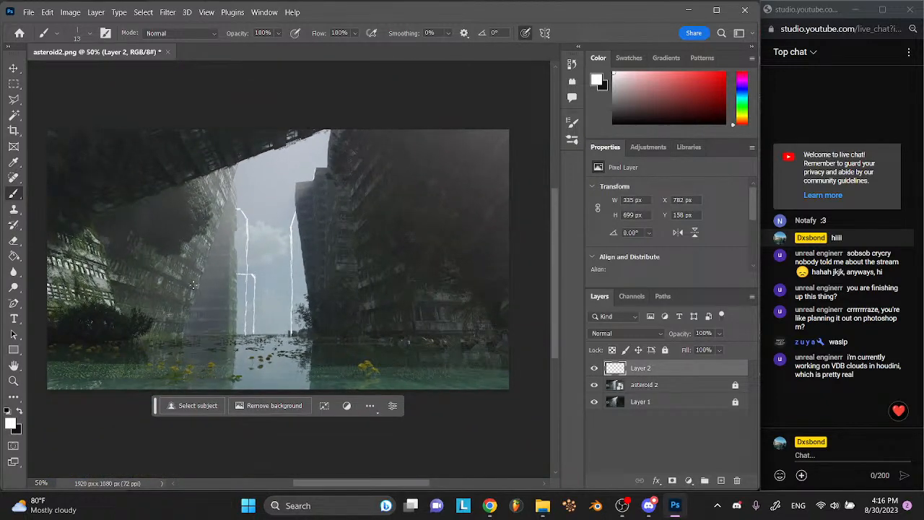
- Try to brush a lower stepped building outline against the tall outline beside the right tower
{"action": "key", "text": "ctrl+plus"}
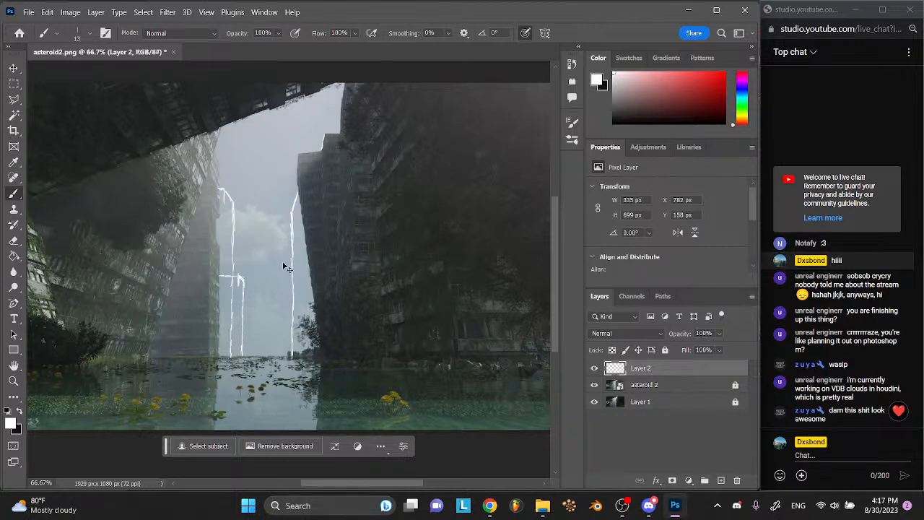
{"action": "scroll", "coordinate": [282, 262], "scroll_direction": "up", "scroll_amount": 2}
{"action": "scroll", "coordinate": [246, 152], "scroll_direction": "down", "scroll_amount": 2}
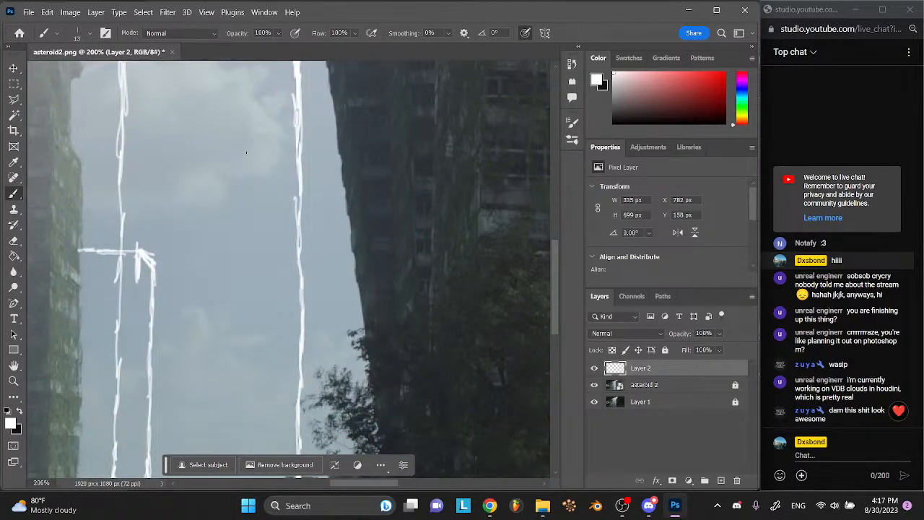
{"action": "mouse_move", "coordinate": [287, 161]}
{"action": "left_mouse_down"}
{"action": "mouse_move", "coordinate": [258, 171]}
{"action": "mouse_move", "coordinate": [258, 204]}
{"action": "left_mouse_up"}
{"action": "key", "text": "ctrl+minus"}
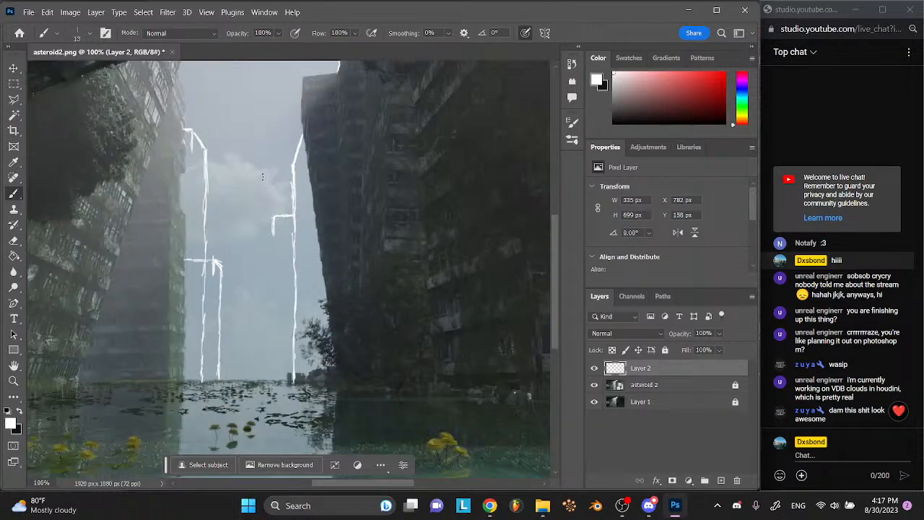
{"action": "key", "text": "ctrl+z"}
- Brush a low building outline beside the left group and a taller flat-topped one beside the right outline, both down to the waterline
{"action": "left_click_drag", "start_coordinate": [221, 302], "coordinate": [245, 300]}
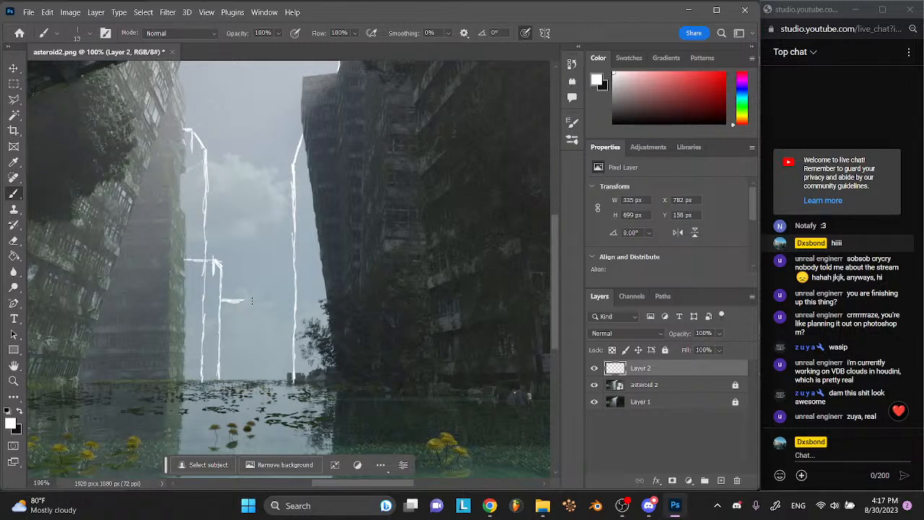
{"action": "mouse_move", "coordinate": [241, 300]}
{"action": "left_mouse_down"}
{"action": "mouse_move", "coordinate": [241, 339]}
{"action": "mouse_move", "coordinate": [241, 302]}
{"action": "mouse_move", "coordinate": [243, 313]}
{"action": "left_mouse_up"}
{"action": "left_click_drag", "start_coordinate": [240, 359], "coordinate": [241, 326]}
{"action": "left_click_drag", "start_coordinate": [264, 202], "coordinate": [264, 211]}
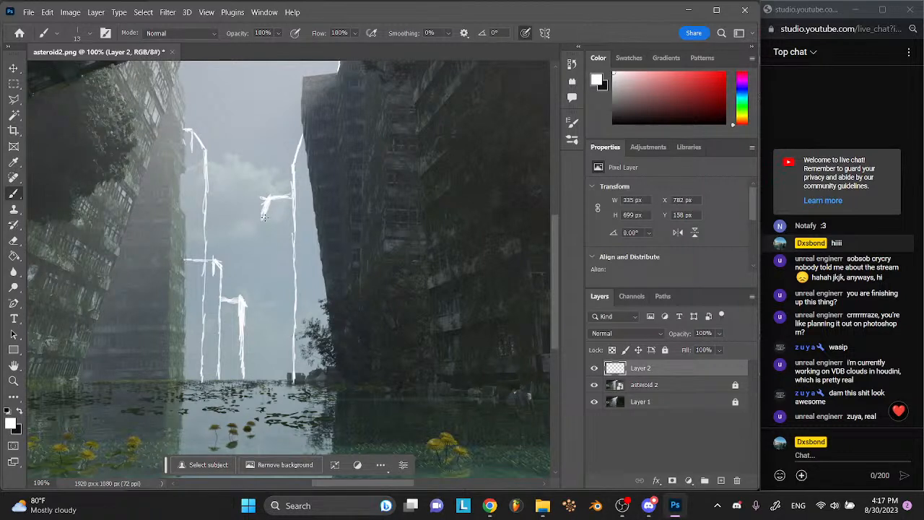
{"action": "left_click_drag", "start_coordinate": [264, 239], "coordinate": [264, 337]}
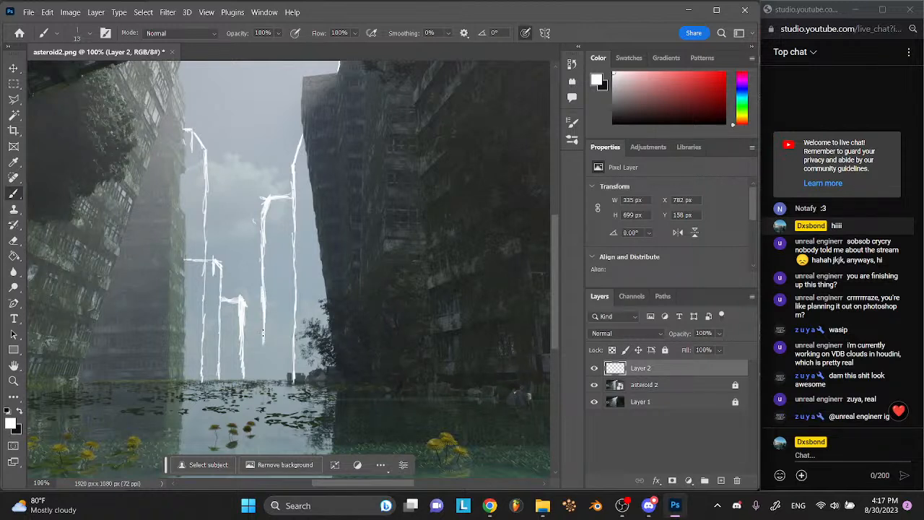
{"action": "mouse_move", "coordinate": [261, 340]}
{"action": "left_mouse_down"}
{"action": "mouse_move", "coordinate": [266, 380]}
{"action": "mouse_move", "coordinate": [261, 331]}
{"action": "left_mouse_up"}
- Try to sketch another stepped building outline in the gap between the left and right groups
{"action": "mouse_move", "coordinate": [260, 258]}
{"action": "left_mouse_down"}
{"action": "mouse_move", "coordinate": [250, 258]}
{"action": "mouse_move", "coordinate": [237, 295]}
{"action": "left_mouse_up"}
{"action": "key", "text": "ctrl+z"}
{"action": "key", "text": "ctrl+z"}
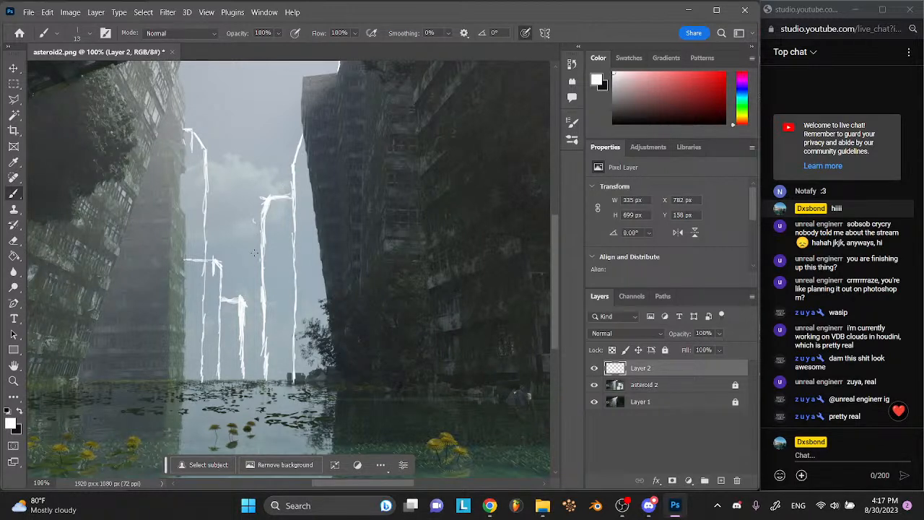
{"action": "left_click_drag", "start_coordinate": [261, 240], "coordinate": [250, 257]}
{"action": "key", "text": "ctrl+z"}
{"action": "left_click_drag", "start_coordinate": [253, 245], "coordinate": [236, 295]}
{"action": "scroll", "coordinate": [243, 345], "scroll_direction": "down", "scroll_amount": 5}
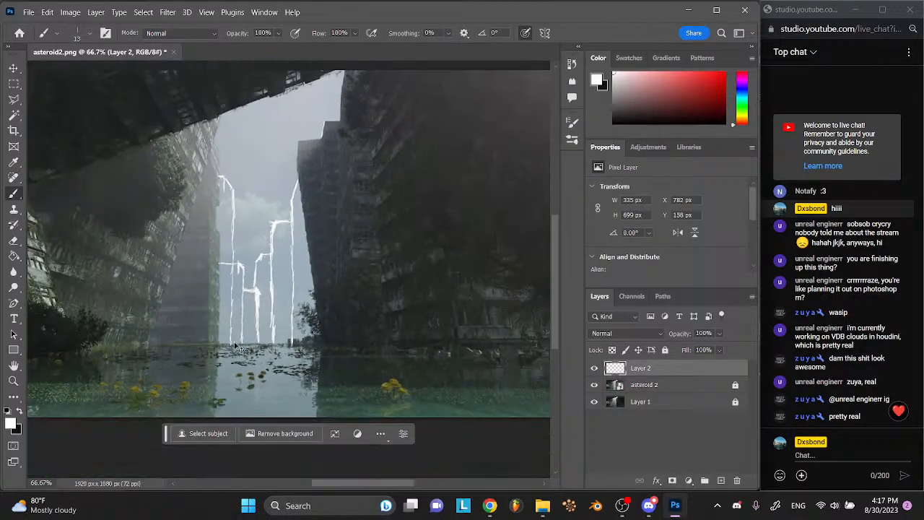
{"action": "scroll", "coordinate": [239, 336], "scroll_direction": "up", "scroll_amount": 2}
{"action": "scroll", "coordinate": [238, 336], "scroll_direction": "up", "scroll_amount": 2}
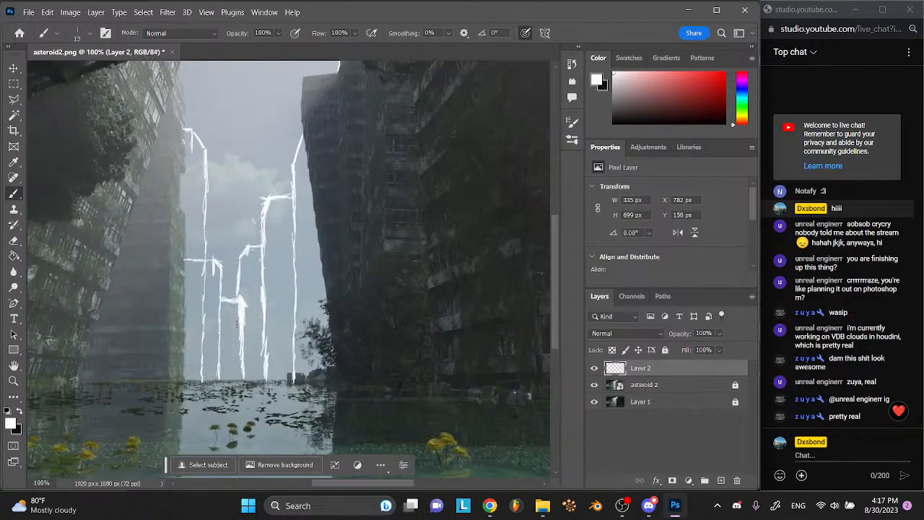
{"action": "key", "text": "ctrl+z"}
{"action": "scroll", "coordinate": [242, 301], "scroll_direction": "down", "scroll_amount": 2}
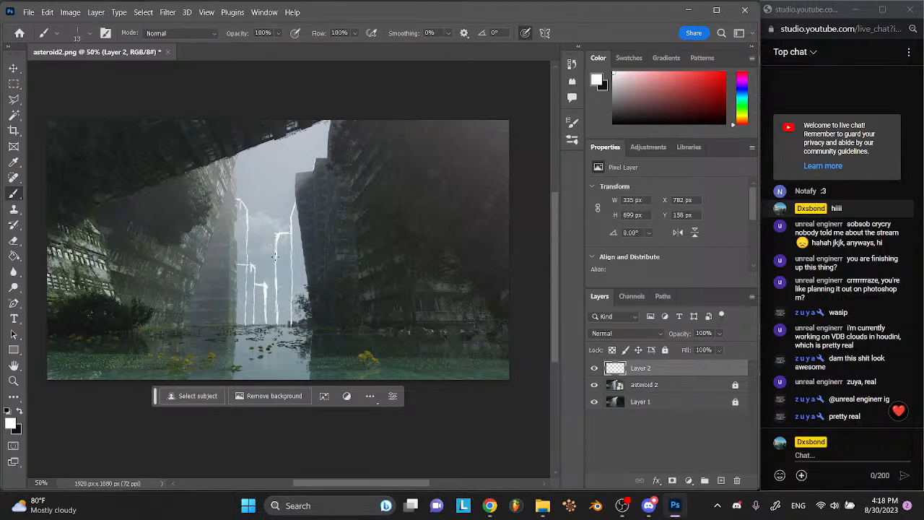
- Close both outline groups with waterline base strokes and outer side lines, adding a flat top over the right tower's edge
{"action": "scroll", "coordinate": [274, 256], "scroll_direction": "up", "scroll_amount": 2}
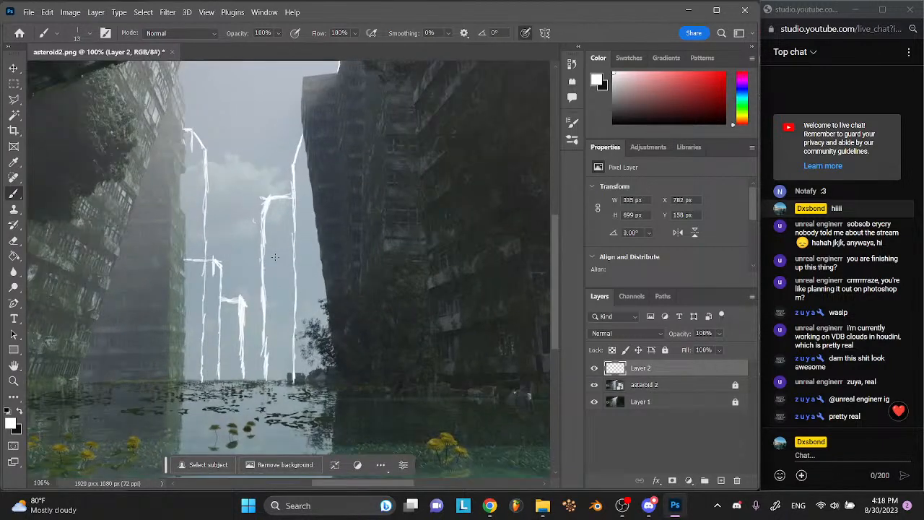
{"action": "scroll", "coordinate": [275, 256], "scroll_direction": "up", "scroll_amount": 1}
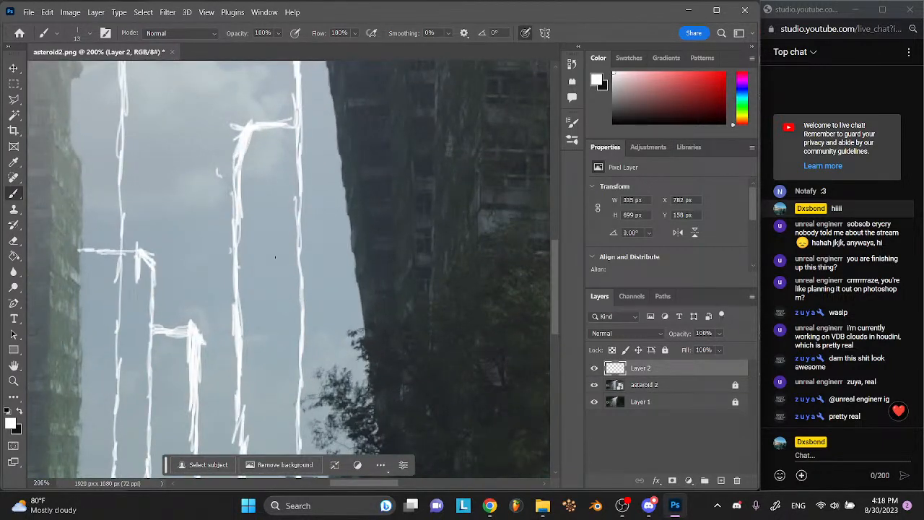
{"action": "scroll", "coordinate": [367, 355], "scroll_direction": "down", "scroll_amount": 3}
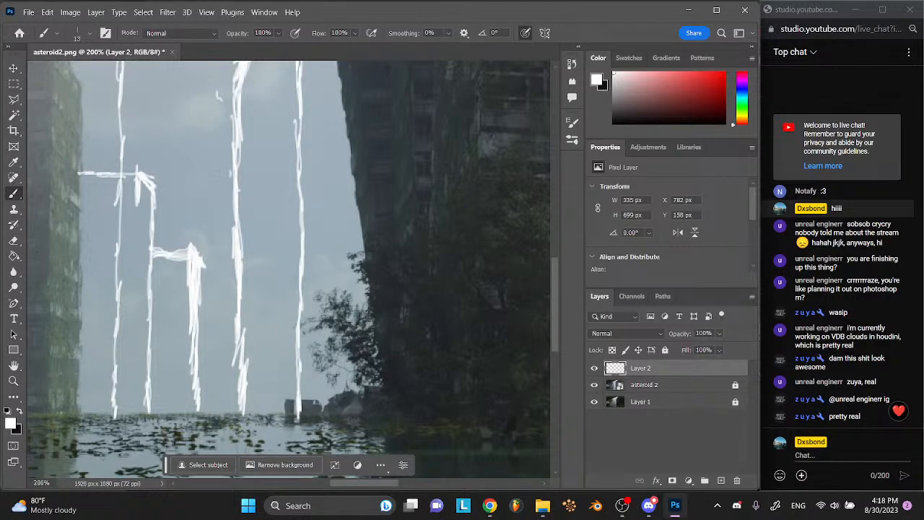
{"action": "left_click_drag", "start_coordinate": [244, 413], "coordinate": [275, 412]}
{"action": "key", "text": "ctrl+minus"}
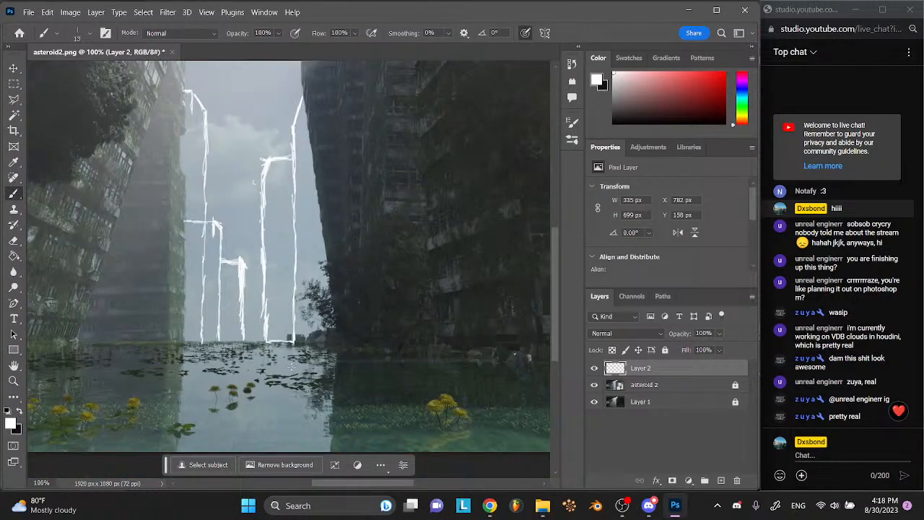
{"action": "left_click_drag", "start_coordinate": [296, 346], "coordinate": [332, 338]}
{"action": "mouse_move", "coordinate": [303, 95]}
{"action": "left_mouse_down"}
{"action": "mouse_move", "coordinate": [338, 94]}
{"action": "mouse_move", "coordinate": [336, 345]}
{"action": "left_mouse_up"}
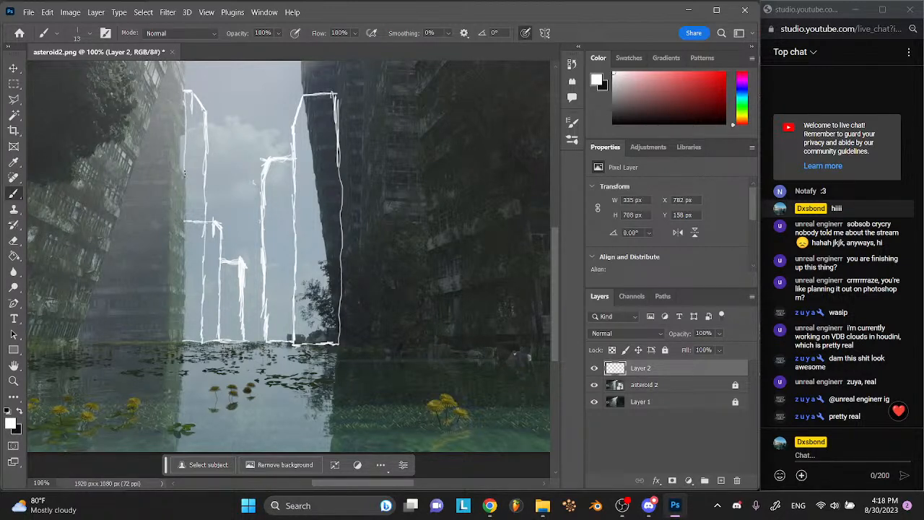
{"action": "left_click_drag", "start_coordinate": [185, 267], "coordinate": [184, 303]}
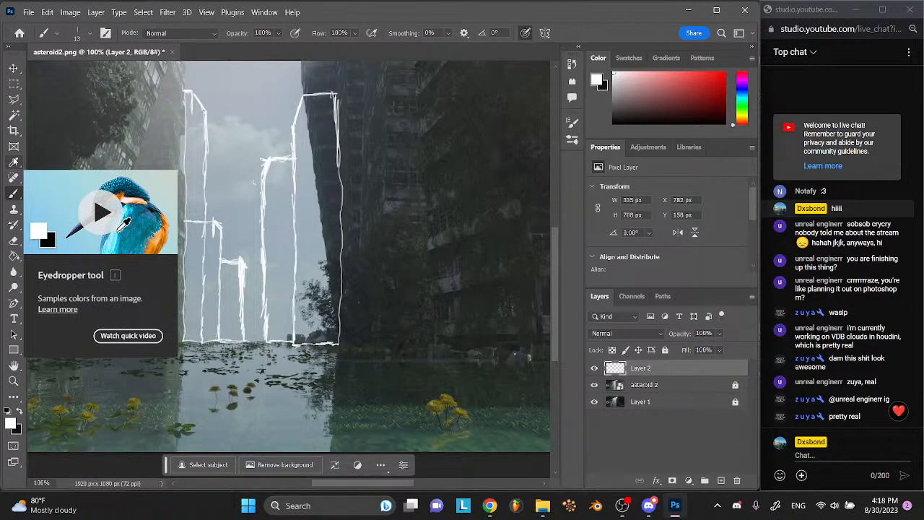
- Select the area outside the outlines with the Magic Wand and invert the selection to cover the building shapes
{"action": "left_click", "coordinate": [13, 114]}
{"action": "left_click", "coordinate": [210, 102]}
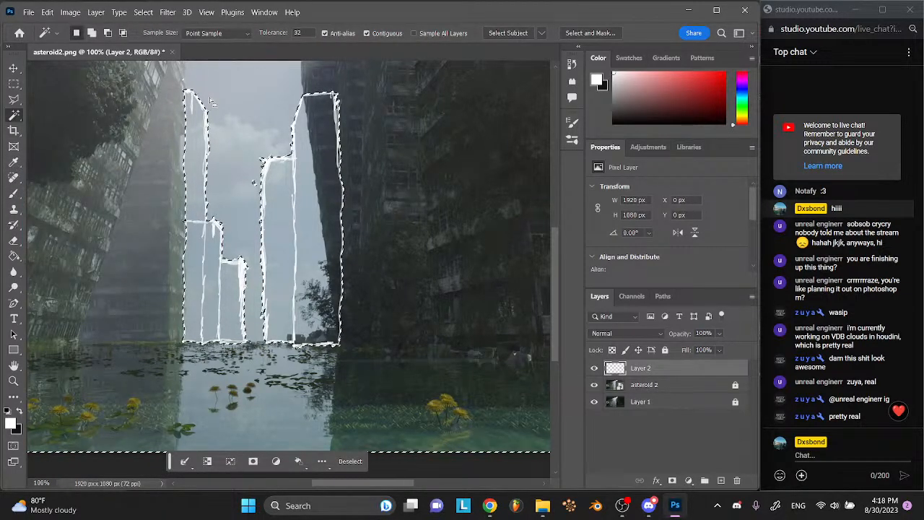
{"action": "key", "text": "alt+BackSpace"}
{"action": "key", "text": "ctrl+z"}
{"action": "key", "text": "ctrl+shift+i"}
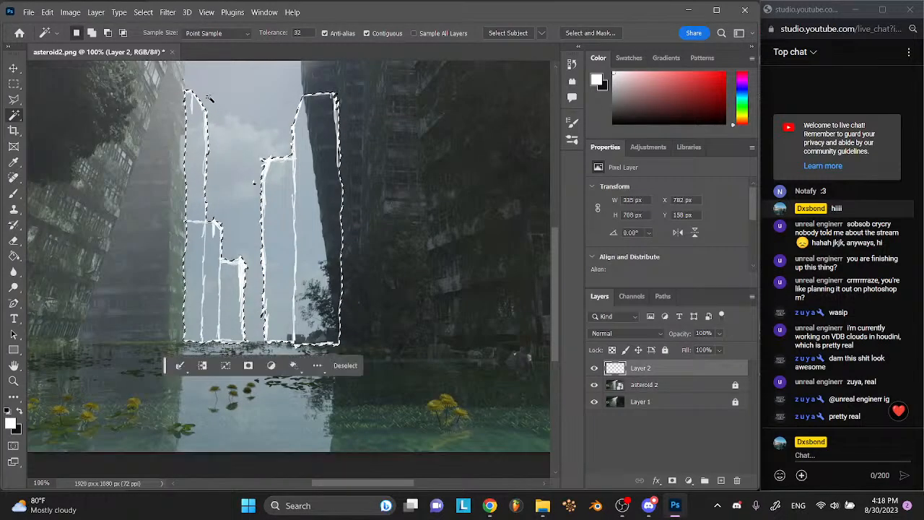
- Try to fill the selected building shapes with white, undo the fill, and deselect
{"action": "key", "text": "alt+BackSpace"}
{"action": "key", "text": "ctrl+d"}
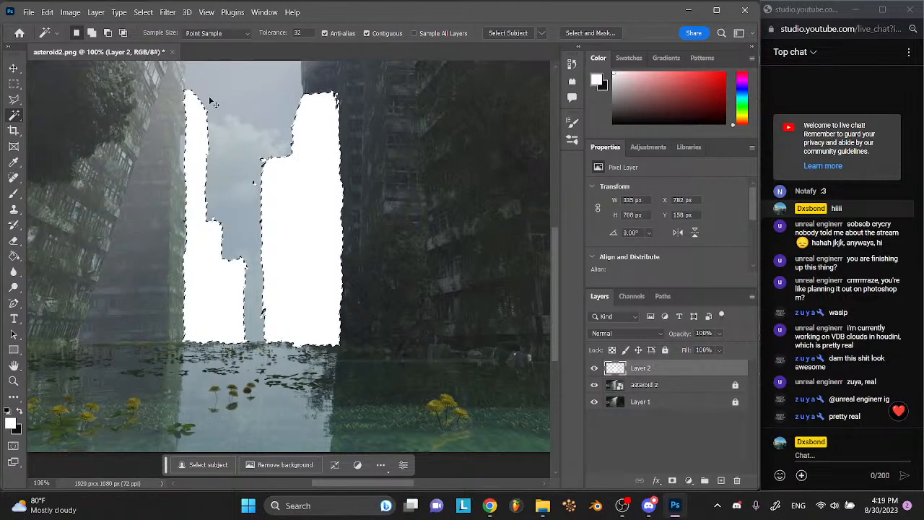
{"action": "key", "text": "ctrl+z"}
{"action": "key", "text": "ctrl+z"}
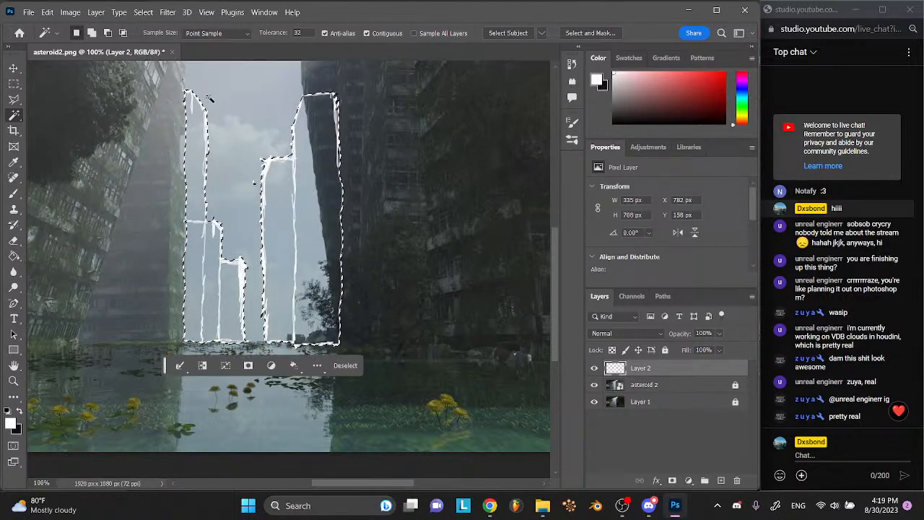
{"action": "key", "text": "l"}
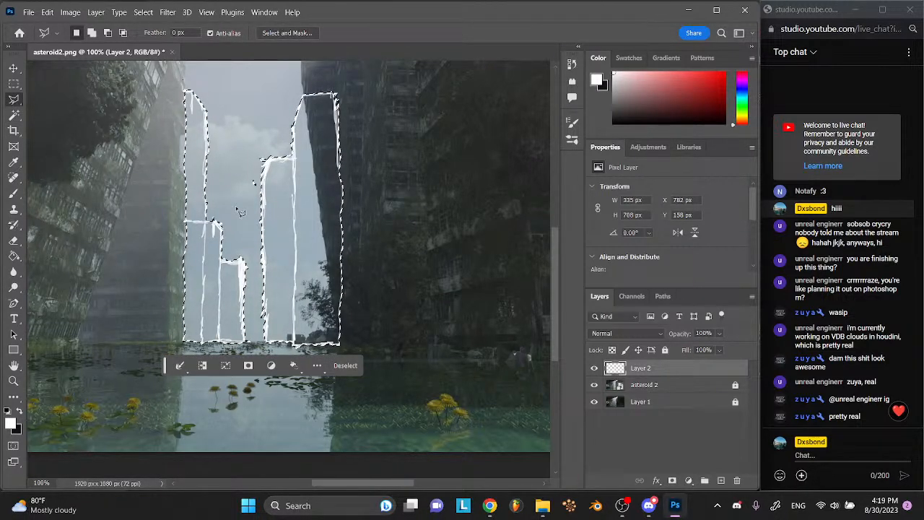
{"action": "key", "text": "ctrl+d"}
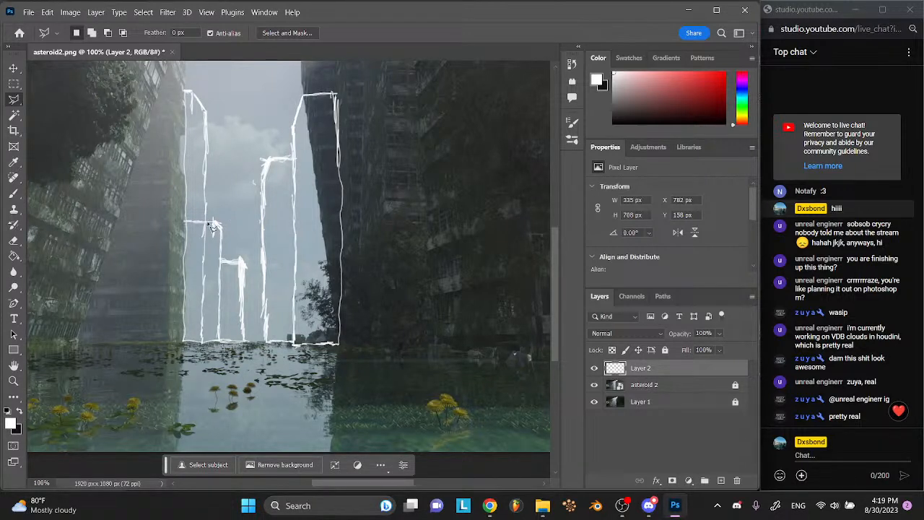
- Reselect the building shapes, cut the sketch, and paste it in place twice as separate layers
{"action": "key", "text": "ctrl+shift+d"}
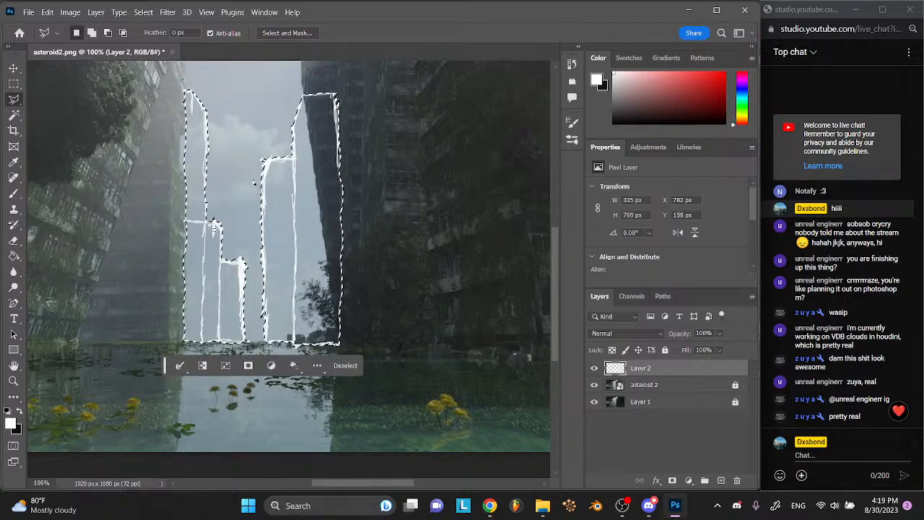
{"action": "key", "text": "ctrl+x"}
{"action": "key", "text": "ctrl+shift+v"}
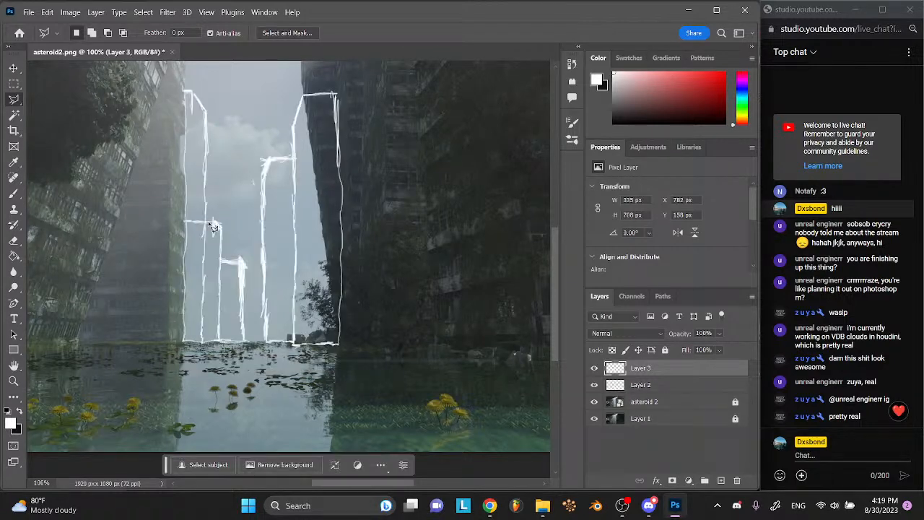
{"action": "key", "text": "ctrl+shift+v"}
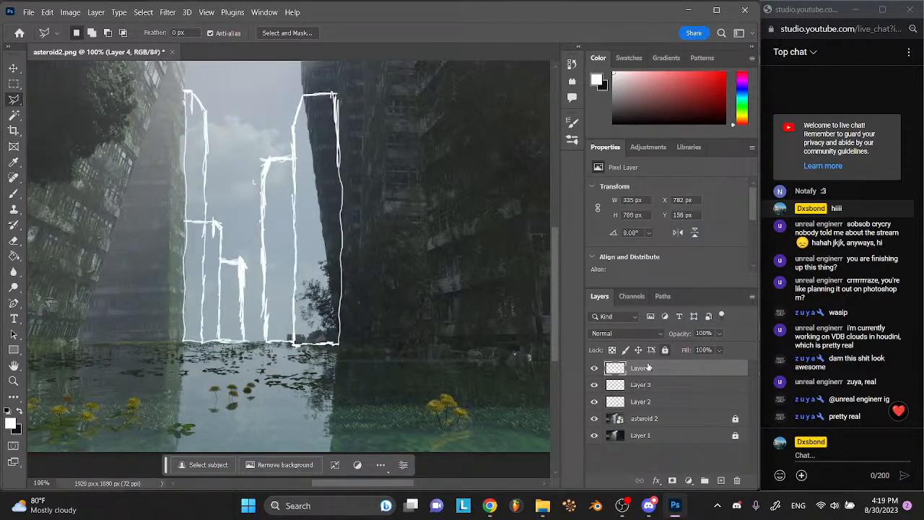
- Hide Layer 3 and rename it "backup"
{"action": "left_click", "coordinate": [596, 385]}
{"action": "left_click", "coordinate": [652, 383]}
{"action": "double_click", "coordinate": [640, 385]}
{"action": "type", "text": "backup"}
{"action": "key", "text": "Return"}
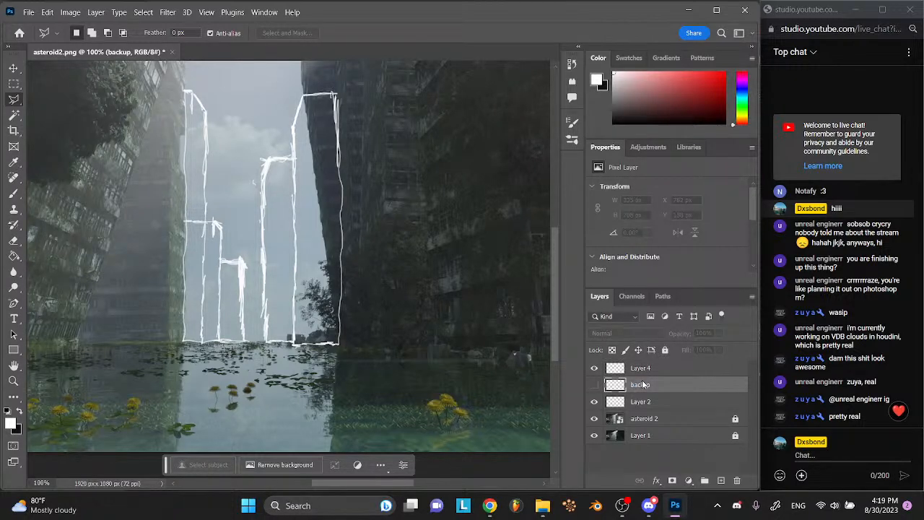
{"action": "key", "text": "ctrl+shift+s"}
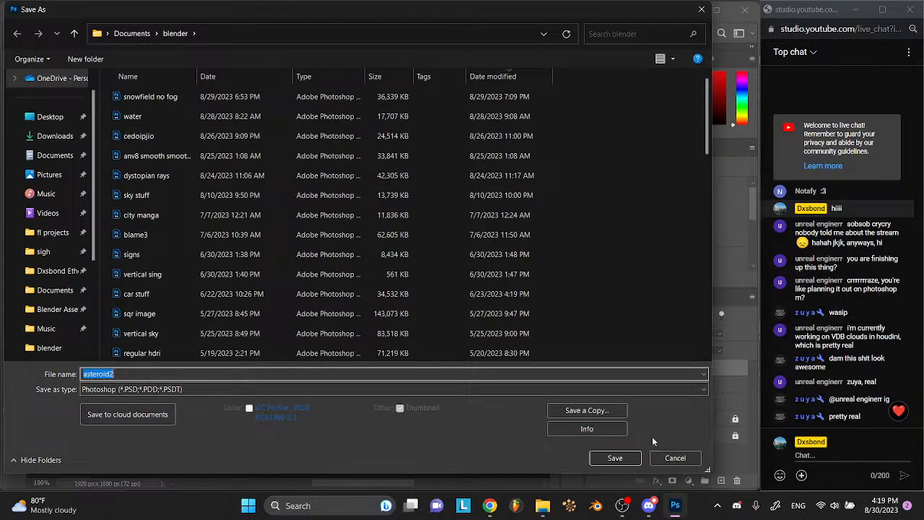
{"action": "left_click", "coordinate": [675, 458]}
{"action": "scroll", "coordinate": [186, 155], "scroll_direction": "up", "scroll_amount": 1}
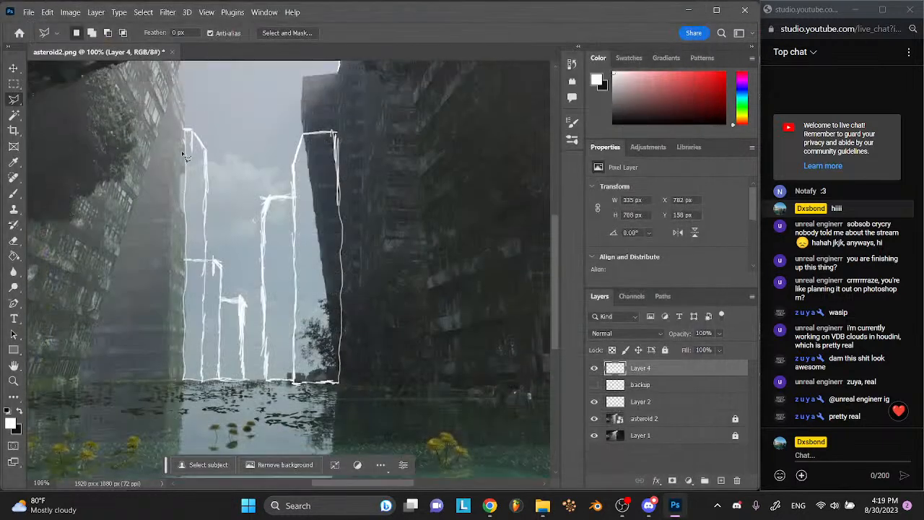
- Select everything within the sketched building outlines on Layer 4 using the Magic Wand and an inverted selection, fill it white, and deselect
{"action": "left_click", "coordinate": [14, 115]}
{"action": "left_click", "coordinate": [187, 111]}
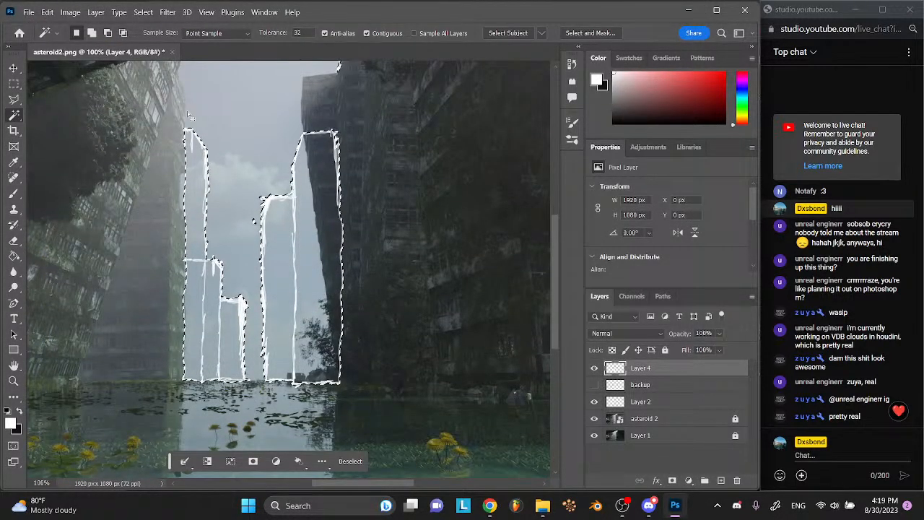
{"action": "key", "text": "ctrl+shift+i"}
{"action": "key", "text": "alt+BackSpace"}
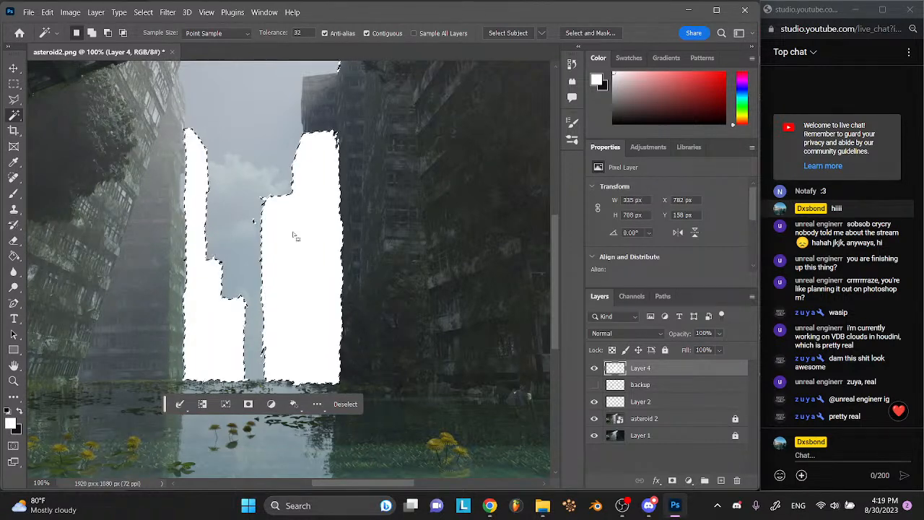
{"action": "key", "text": "ctrl+d"}
{"action": "key", "text": "v"}
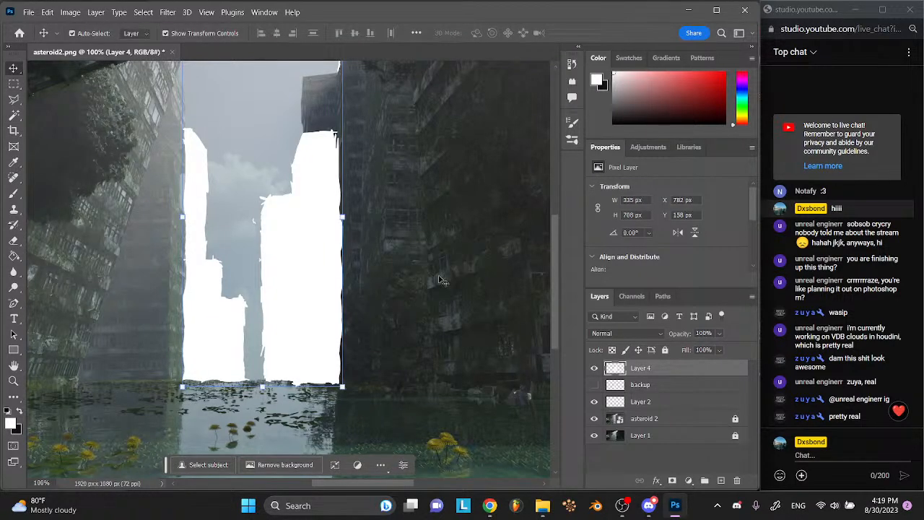
- Apply a Color Overlay of 000000 black to Layer 4 and rasterize its layer style
{"action": "left_click", "coordinate": [20, 412]}
{"action": "right_click", "coordinate": [660, 368]}
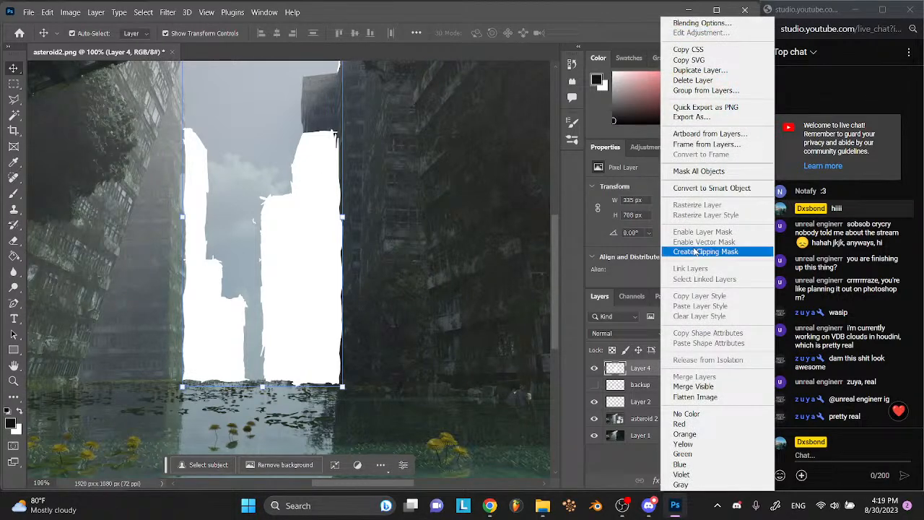
{"action": "left_click", "coordinate": [704, 26]}
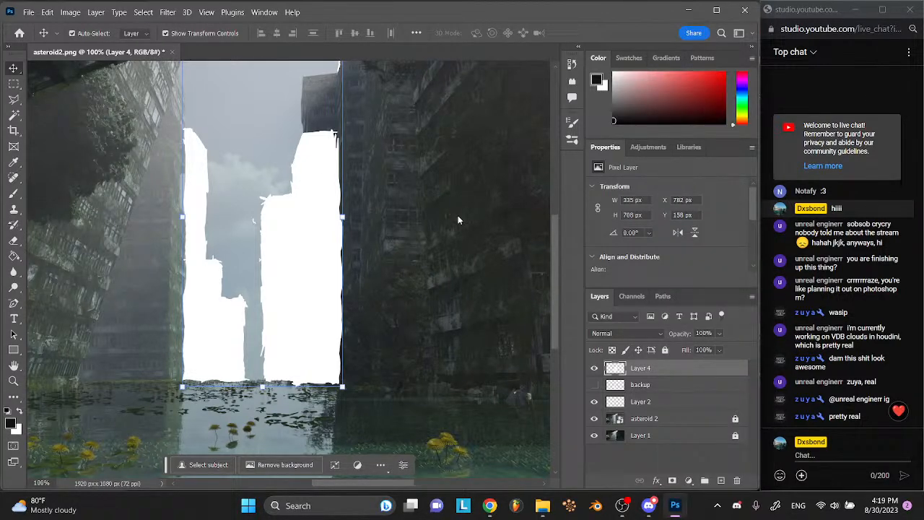
{"action": "left_click", "coordinate": [490, 279]}
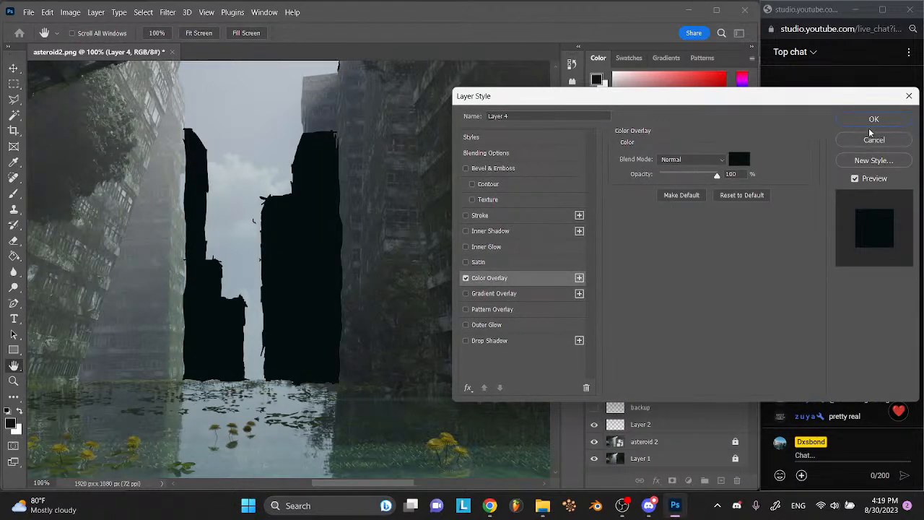
{"action": "left_click", "coordinate": [736, 161]}
{"action": "left_click_drag", "start_coordinate": [753, 404], "coordinate": [748, 464]}
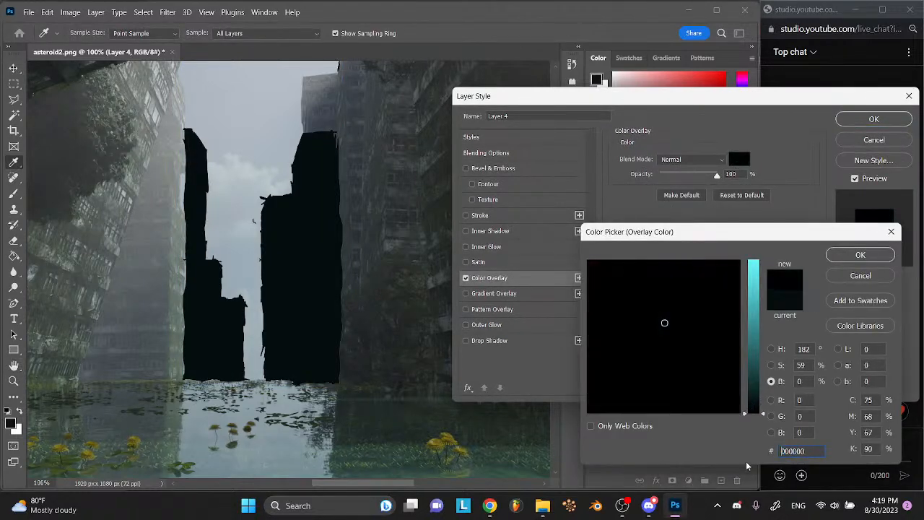
{"action": "left_click", "coordinate": [852, 253]}
{"action": "left_click", "coordinate": [870, 118]}
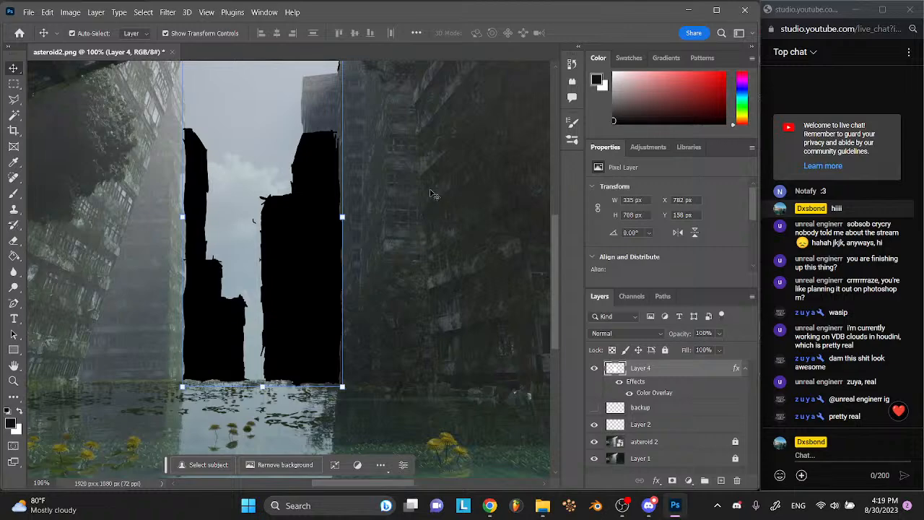
{"action": "right_click", "coordinate": [637, 367]}
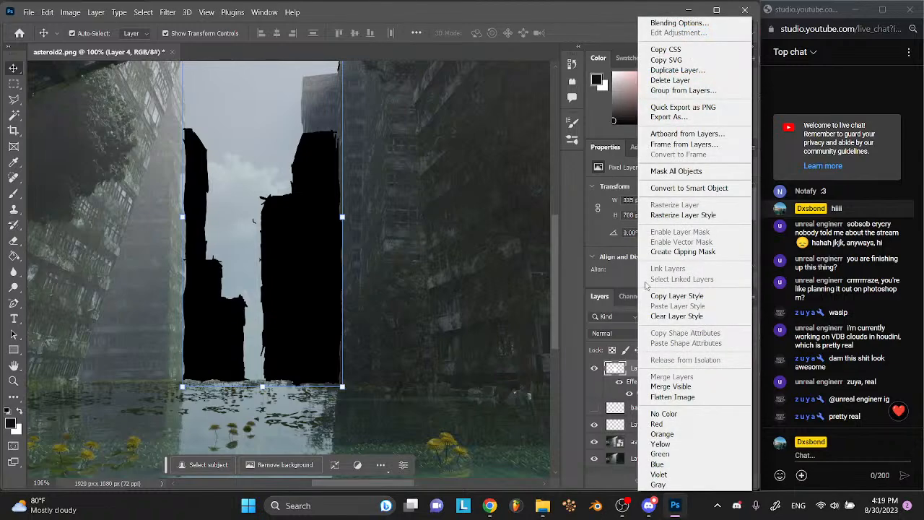
{"action": "left_click", "coordinate": [665, 216]}
- Save the document as asteroid2 in Photoshop PSD format in the blender folder
{"action": "key", "text": "ctrl+shift+s"}
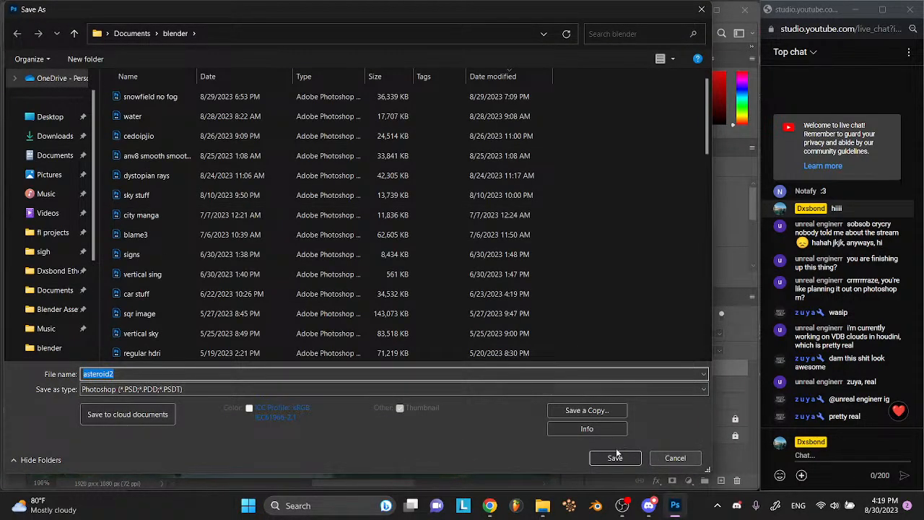
{"action": "left_click", "coordinate": [617, 454]}
{"action": "left_click", "coordinate": [592, 135]}
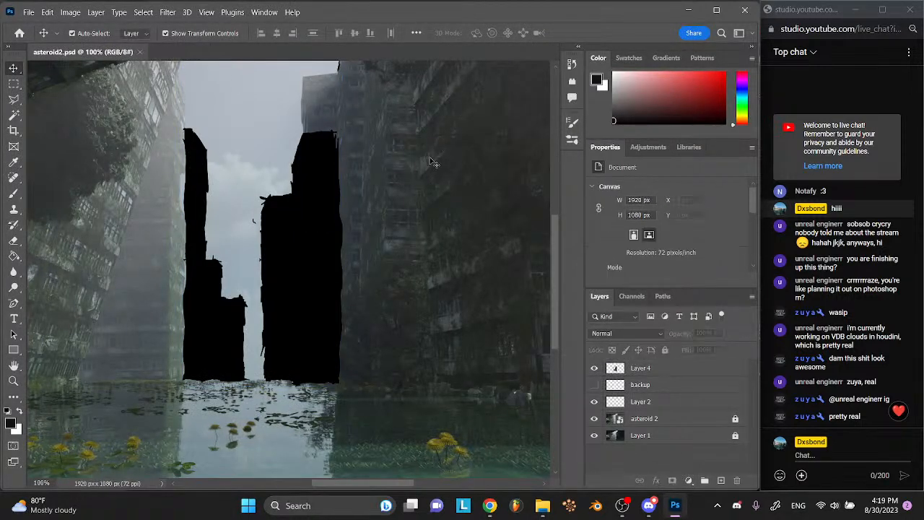
- Set the opacity of Layer 4 to 71%
{"action": "left_click", "coordinate": [642, 375]}
{"action": "left_click", "coordinate": [721, 334]}
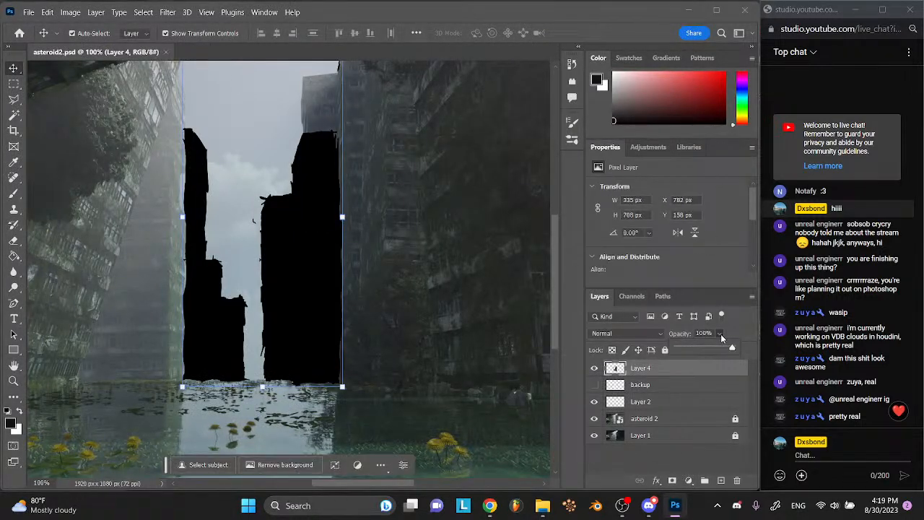
{"action": "left_click_drag", "start_coordinate": [721, 334], "coordinate": [717, 350]}
{"action": "left_click", "coordinate": [479, 310]}
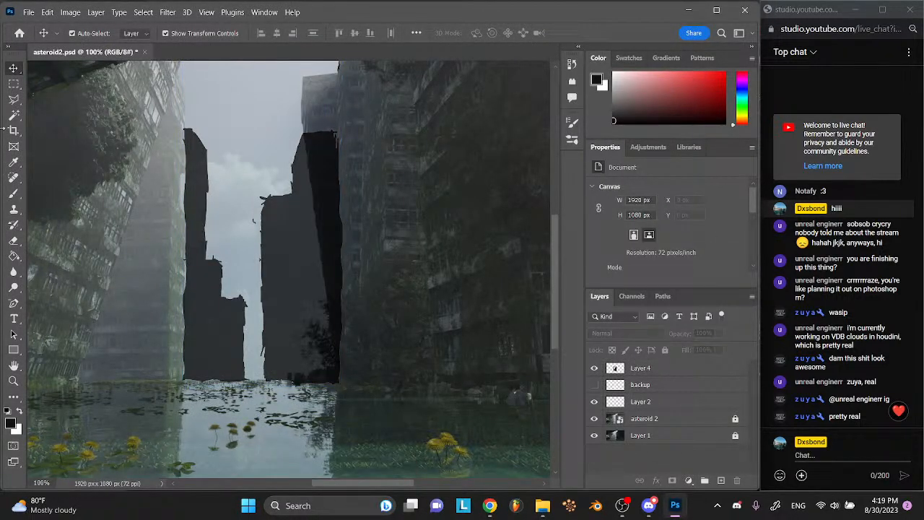
{"action": "left_click", "coordinate": [16, 84]}
{"action": "left_click_drag", "start_coordinate": [260, 291], "coordinate": [245, 383]}
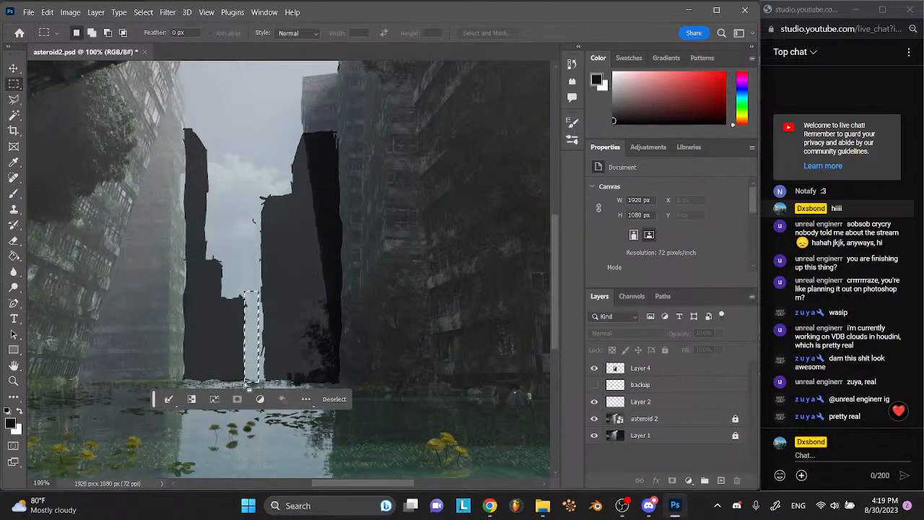
{"action": "key", "text": "ctrl+d"}
- Cut away the jagged right edge of the left silhouette's shortest tier on Layer 4 with a tall rectangular selection
{"action": "scroll", "coordinate": [229, 334], "scroll_direction": "up", "scroll_amount": 5}
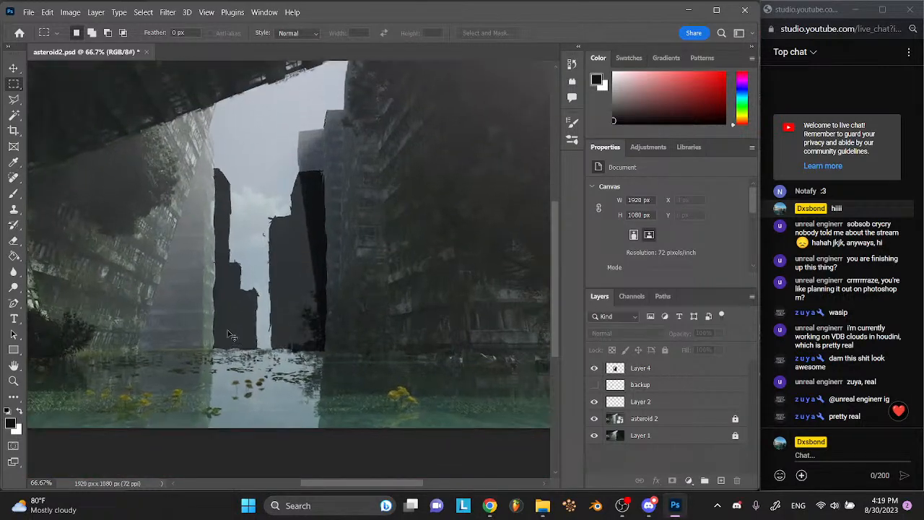
{"action": "left_click", "coordinate": [641, 369]}
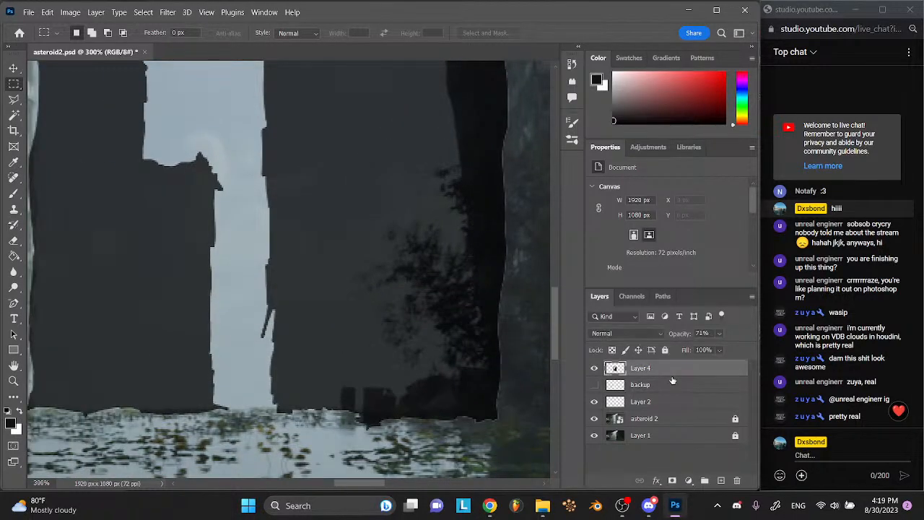
{"action": "left_click_drag", "start_coordinate": [245, 139], "coordinate": [211, 416]}
{"action": "key", "text": "Delete"}
{"action": "key", "text": "ctrl+d"}
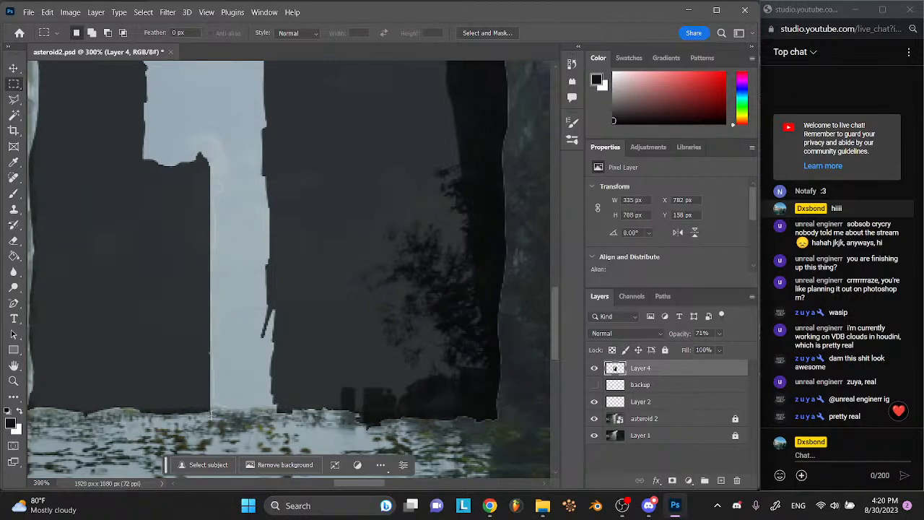
- Trim the bumps off the roof of the left silhouette's shortest tier with a rectangular selection
{"action": "scroll", "coordinate": [265, 215], "scroll_direction": "left", "scroll_amount": 5}
{"action": "scroll", "coordinate": [265, 215], "scroll_direction": "up", "scroll_amount": 3}
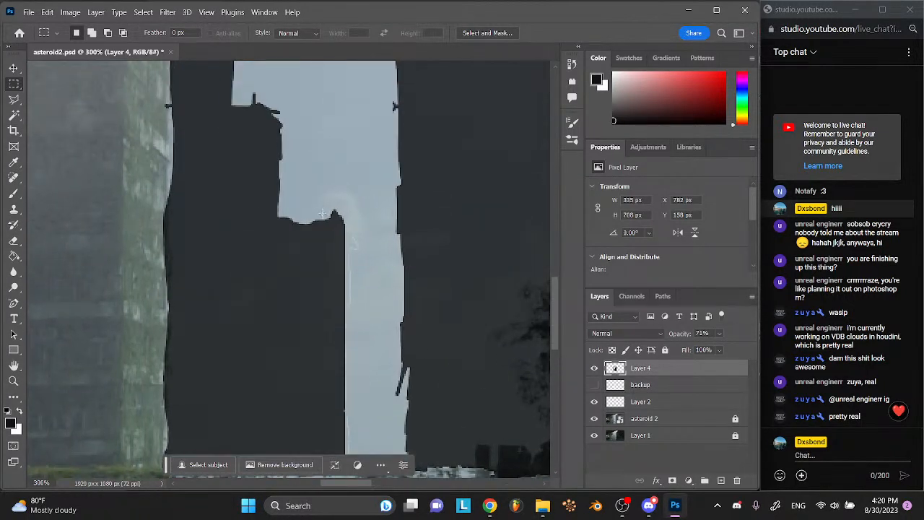
{"action": "left_click_drag", "start_coordinate": [351, 201], "coordinate": [278, 219]}
{"action": "key", "text": "ctrl+d"}
- Cut the right roof corner of the left silhouette's shortest tier diagonally with the Polygonal Lasso
{"action": "key", "text": "l"}
{"action": "left_click", "coordinate": [320, 214]}
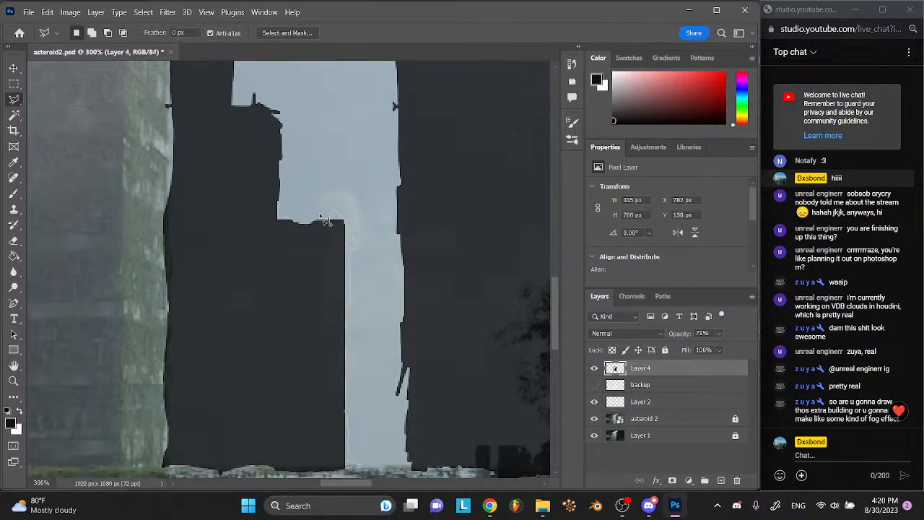
{"action": "left_click", "coordinate": [358, 254]}
{"action": "left_click", "coordinate": [361, 200]}
{"action": "left_click", "coordinate": [321, 215]}
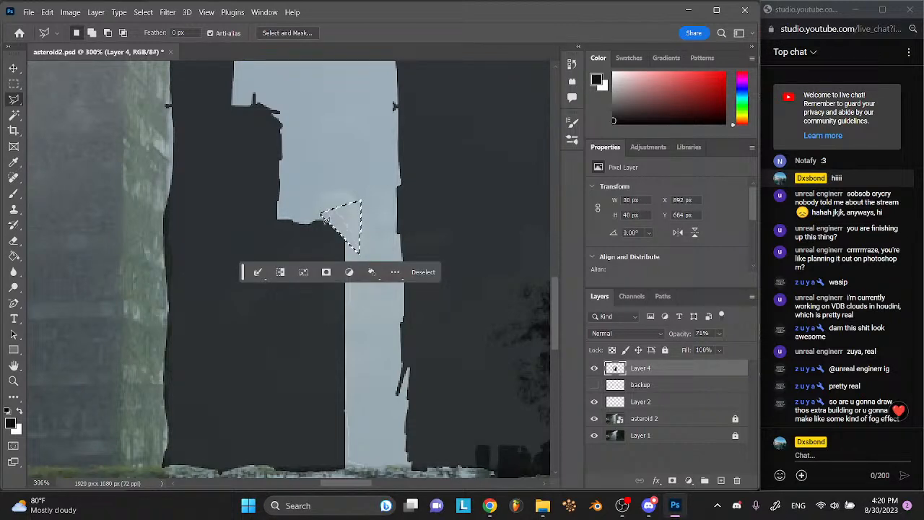
{"action": "key", "text": "ctrl+d"}
- Clear the rough wall of the left silhouette's middle tier and the roofline below it with a polygonal selection
{"action": "scroll", "coordinate": [329, 209], "scroll_direction": "up", "scroll_amount": 2}
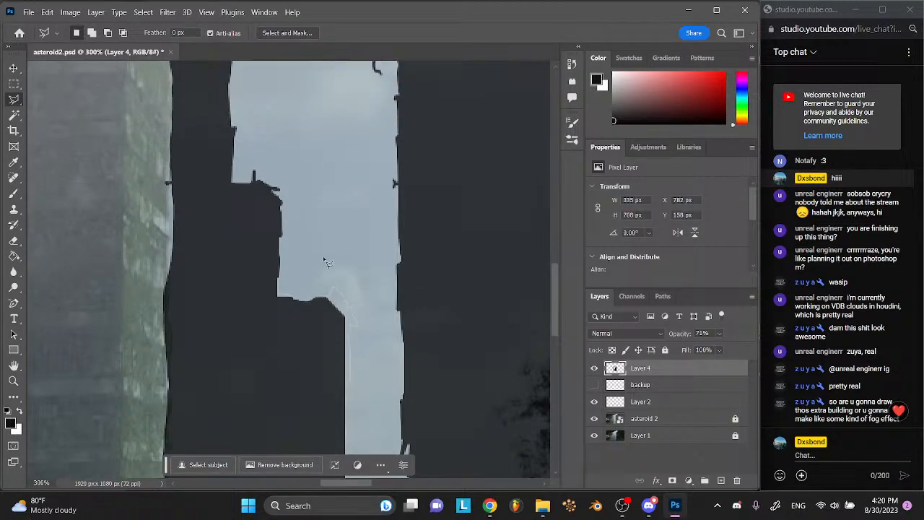
{"action": "left_click", "coordinate": [339, 305]}
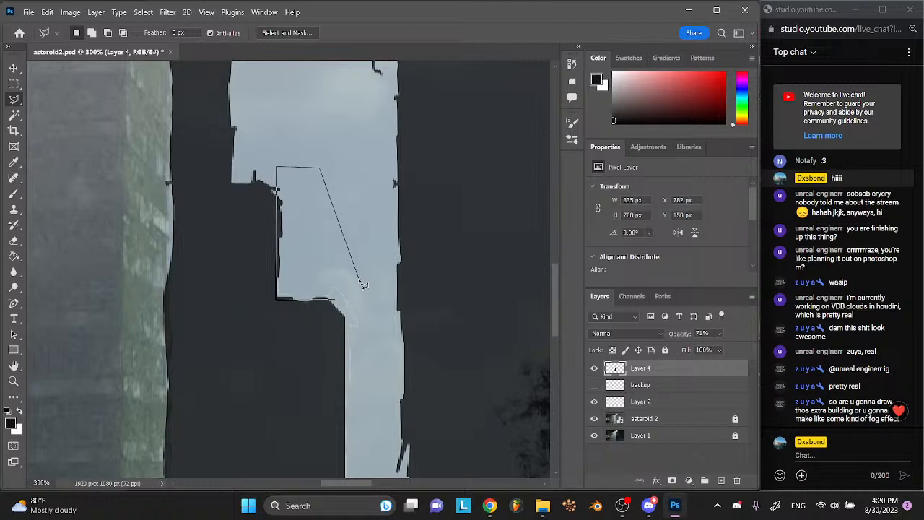
{"action": "left_click", "coordinate": [334, 299]}
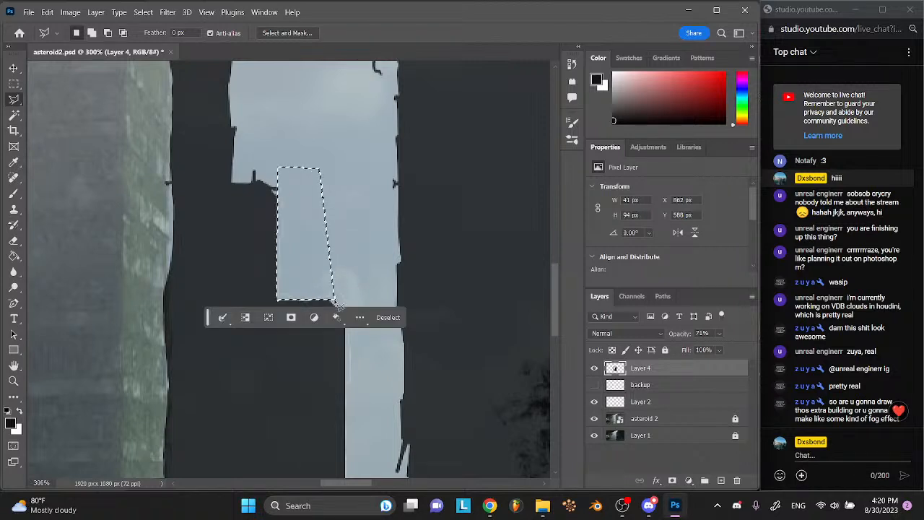
{"action": "key", "text": "ctrl+d"}
- Cut the right roof corner of the left silhouette's middle tier diagonally, removing its stray marks with a polygonal selection
{"action": "left_click", "coordinate": [278, 205]}
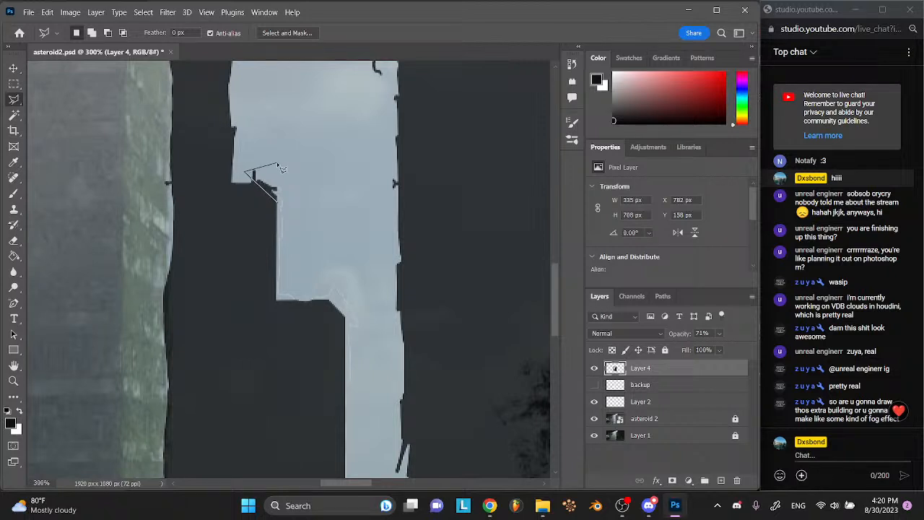
{"action": "left_click", "coordinate": [290, 186]}
{"action": "left_click", "coordinate": [280, 214]}
{"action": "left_click", "coordinate": [278, 203]}
{"action": "key", "text": "Delete"}
{"action": "key", "text": "ctrl+d"}
- Trim the ragged left edge of the right building silhouette to a straight vertical line with a rectangular selection
{"action": "scroll", "coordinate": [253, 210], "scroll_direction": "up", "scroll_amount": 10}
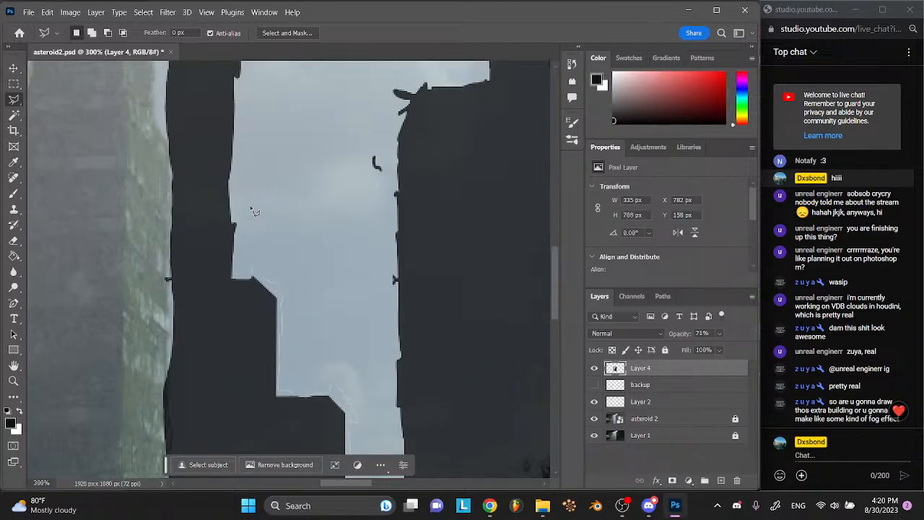
{"action": "scroll", "coordinate": [250, 205], "scroll_direction": "down", "scroll_amount": 5, "text": "alt"}
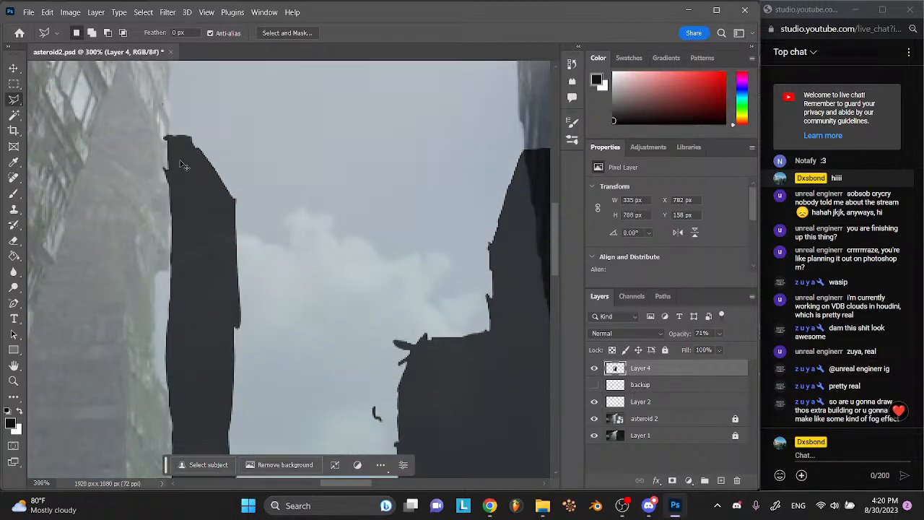
{"action": "scroll", "coordinate": [182, 163], "scroll_direction": "up", "scroll_amount": 5, "text": "alt"}
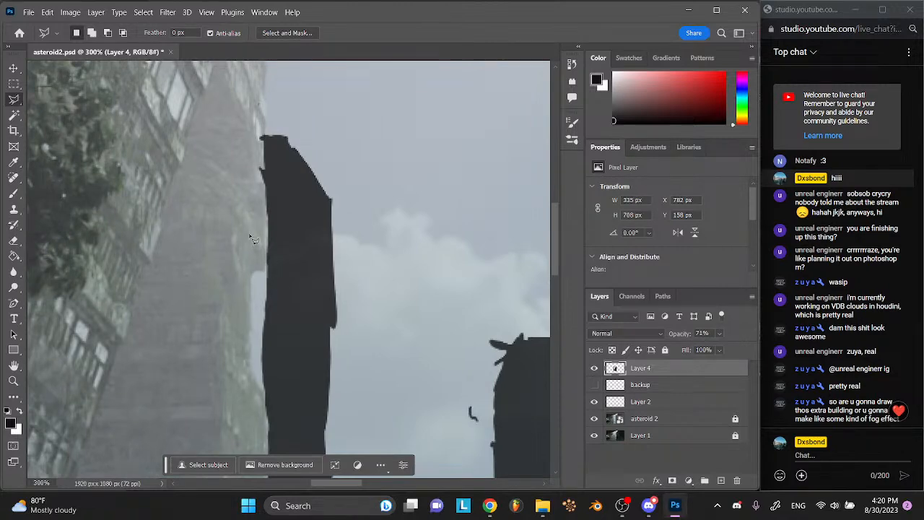
{"action": "scroll", "coordinate": [253, 241], "scroll_direction": "down", "scroll_amount": 10}
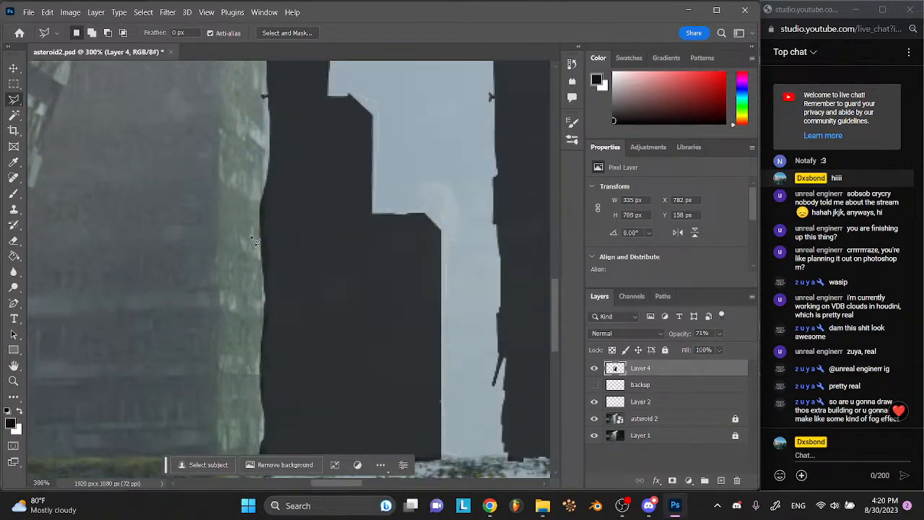
{"action": "scroll", "coordinate": [254, 240], "scroll_direction": "down", "scroll_amount": 2}
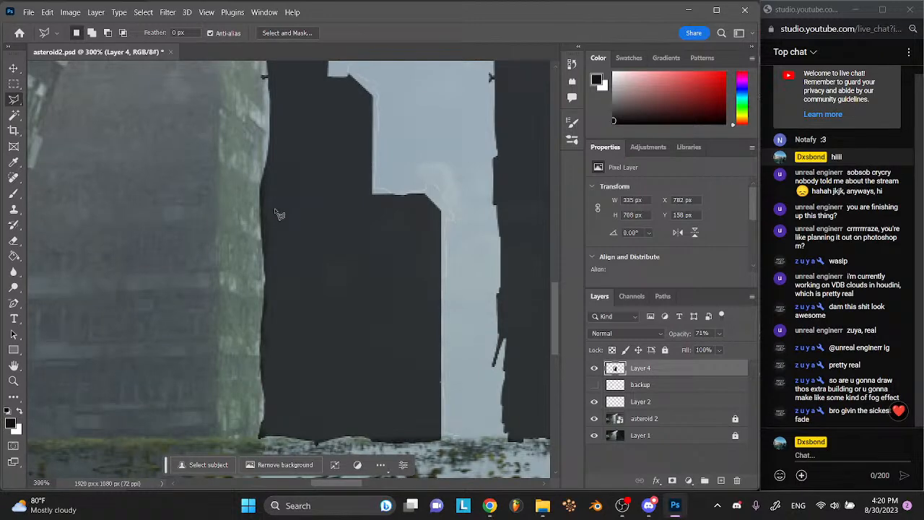
{"action": "scroll", "coordinate": [268, 410], "scroll_direction": "right", "scroll_amount": 10}
{"action": "scroll", "coordinate": [268, 410], "scroll_direction": "down", "scroll_amount": 1}
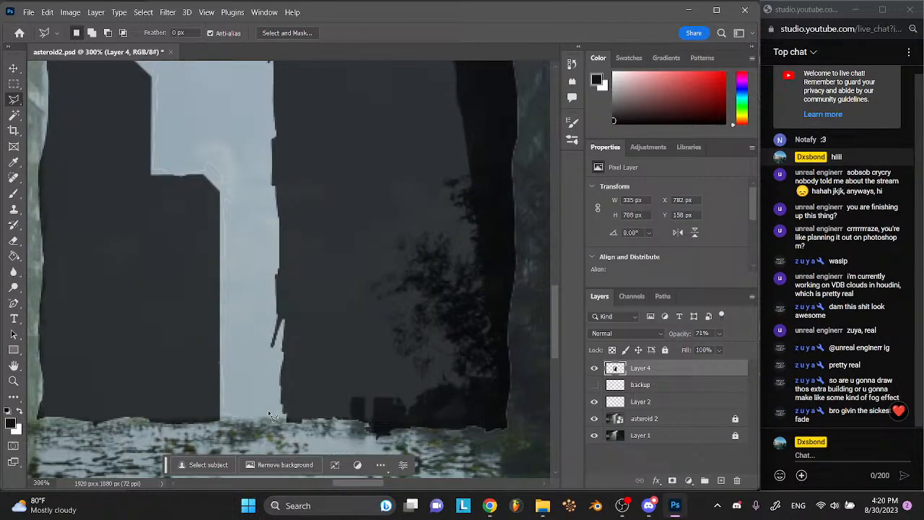
{"action": "left_click", "coordinate": [14, 84]}
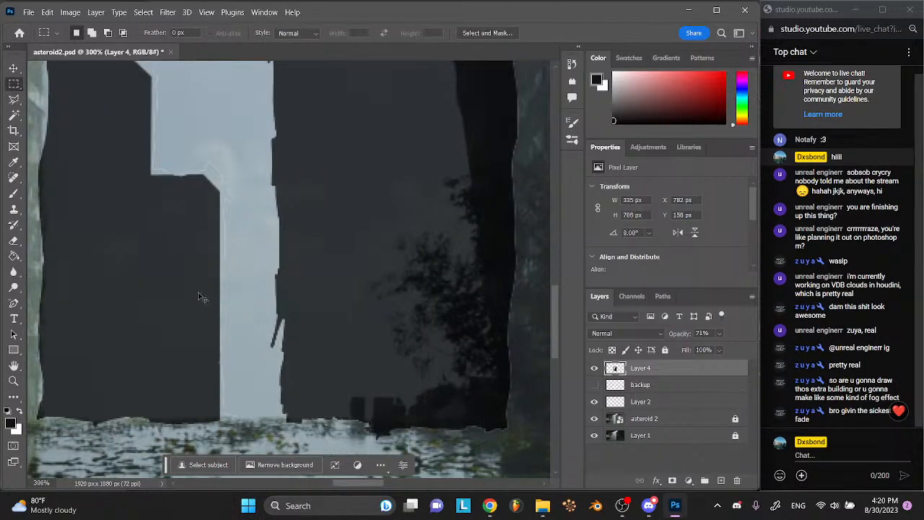
{"action": "scroll", "coordinate": [202, 297], "scroll_direction": "down", "scroll_amount": 2}
{"action": "left_click_drag", "start_coordinate": [275, 177], "coordinate": [290, 391]}
{"action": "left_click", "coordinate": [290, 391]}
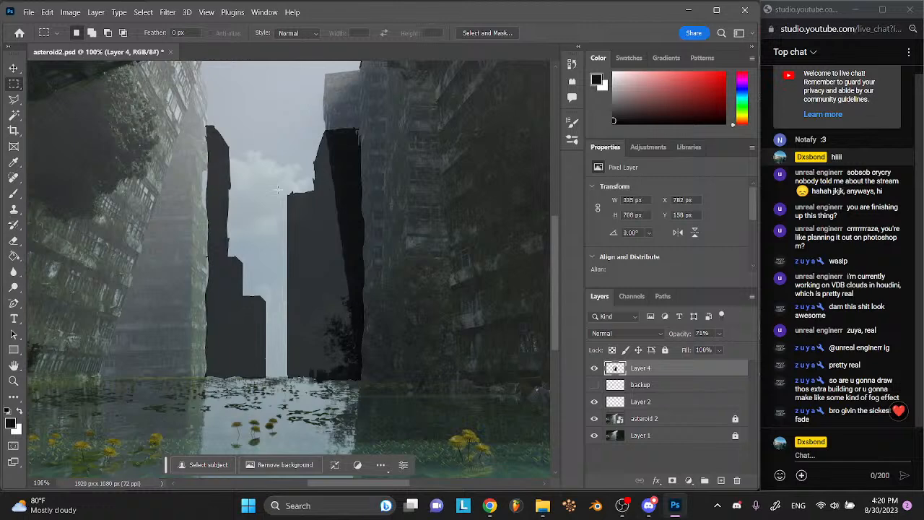
- Hide Layer 2 and activate the Polygonal Lasso for the right silhouette's lower roof corner
{"action": "scroll", "coordinate": [279, 192], "scroll_direction": "up", "scroll_amount": 3}
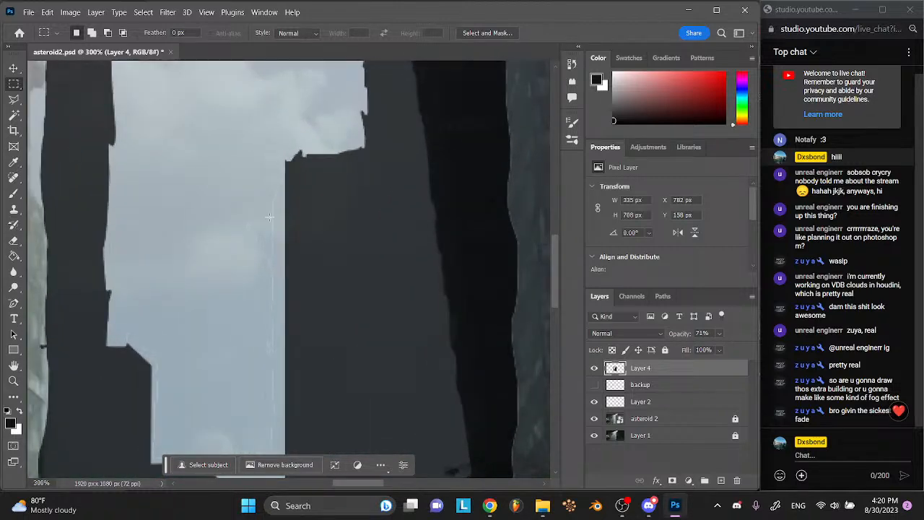
{"action": "left_click", "coordinate": [596, 402]}
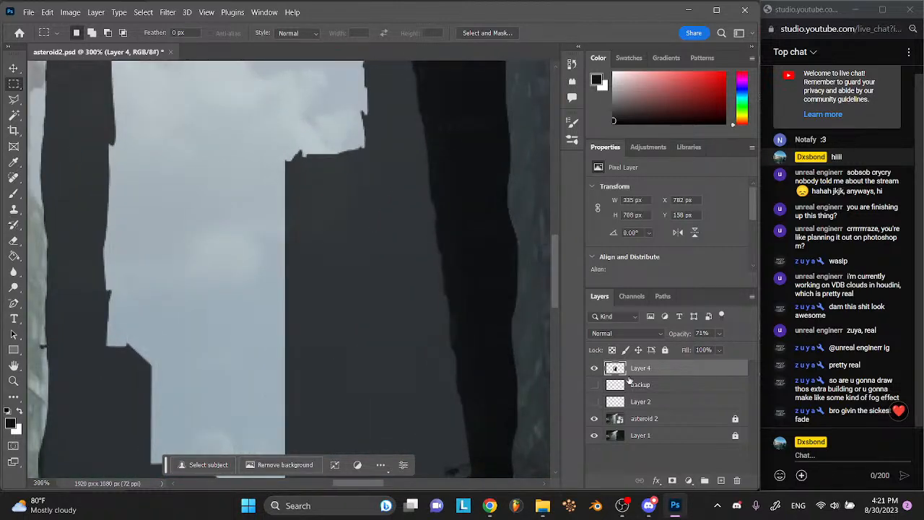
{"action": "left_click", "coordinate": [14, 99]}
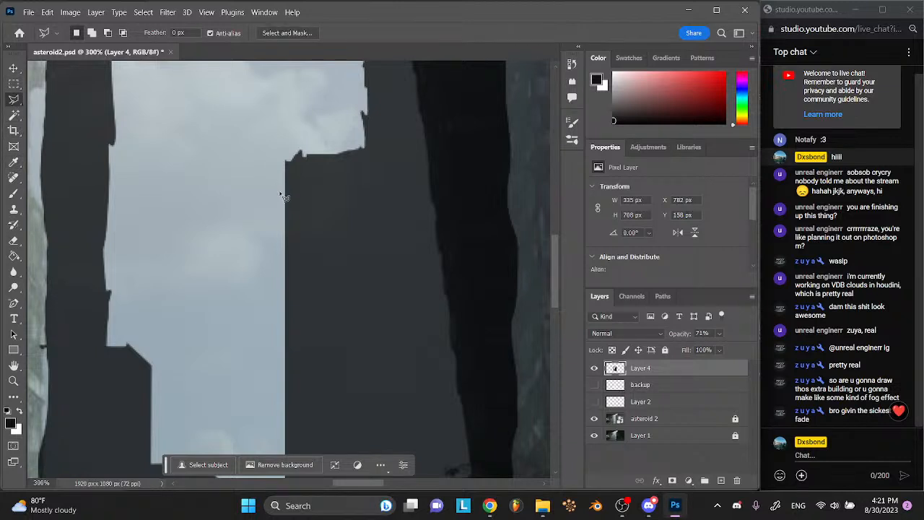
{"action": "left_click", "coordinate": [278, 194]}
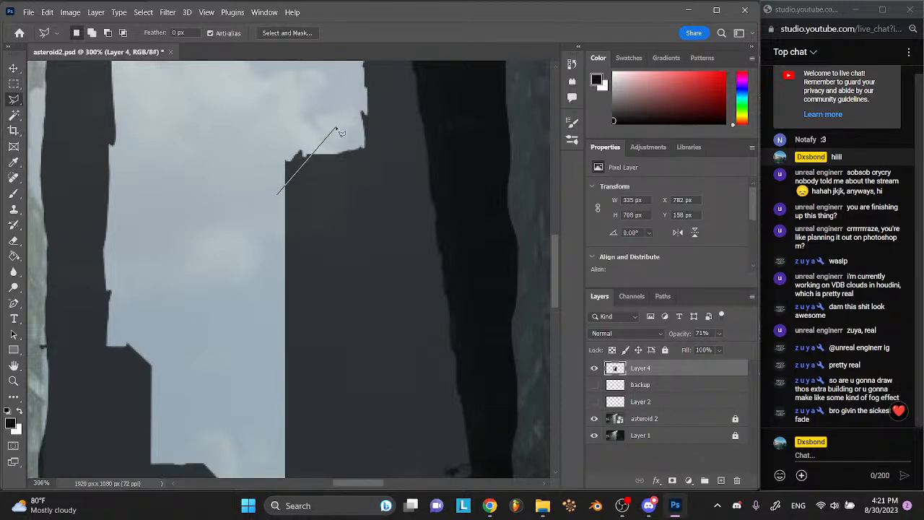
{"action": "key", "text": "Escape"}
- Try cutting the left roof corner of the right silhouette's lower tier with a steep triangular lasso selection
{"action": "left_click", "coordinate": [282, 228]}
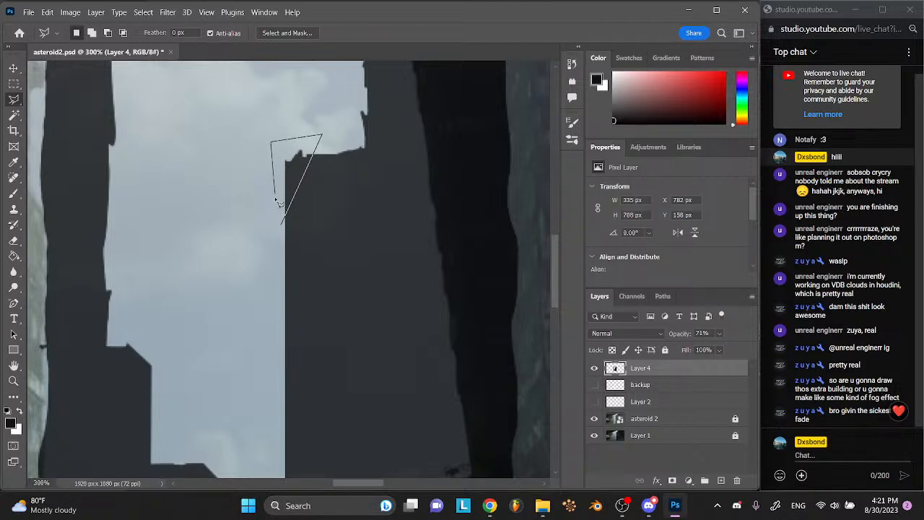
{"action": "left_click", "coordinate": [284, 230]}
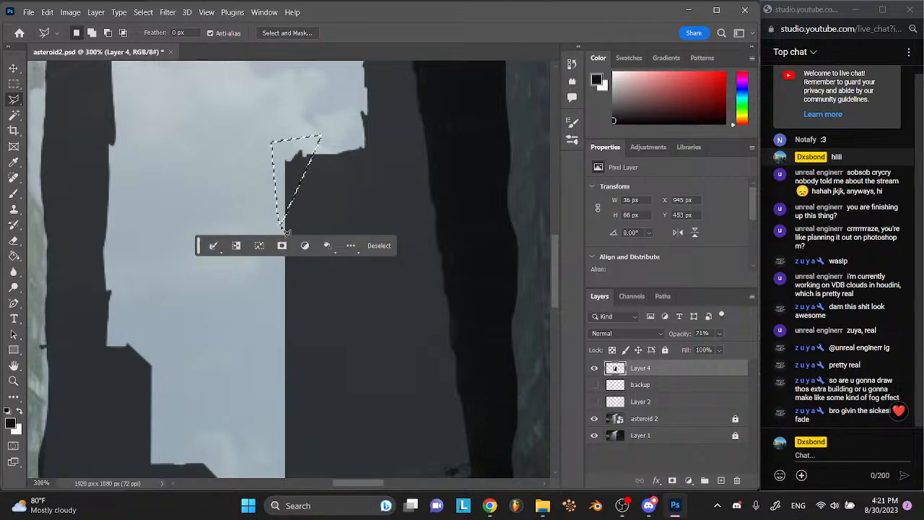
{"action": "key", "text": "ctrl+d"}
{"action": "key", "text": "ctrl+minus"}
{"action": "key", "text": "ctrl+minus"}
{"action": "key", "text": "ctrl+minus"}
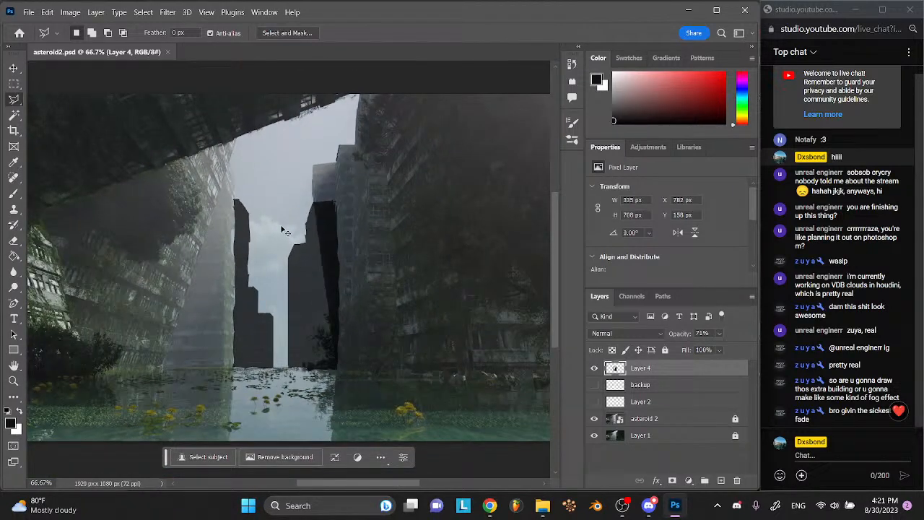
{"action": "key", "text": "ctrl+plus"}
{"action": "key", "text": "ctrl+plus"}
{"action": "key", "text": "ctrl+plus"}
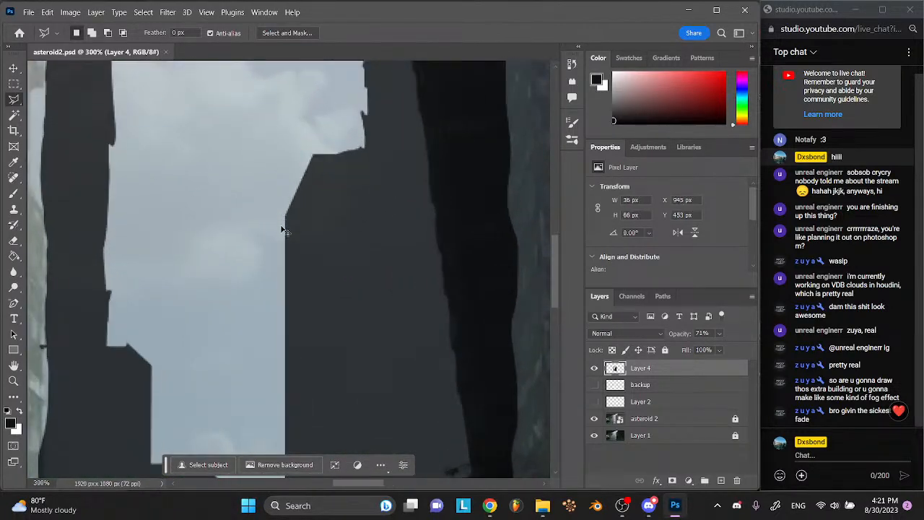
- Undo the steep roof corner cut and clear its selection
{"action": "left_click", "coordinate": [280, 223]}
{"action": "left_click", "coordinate": [272, 142]}
{"action": "left_click", "coordinate": [320, 135]}
{"action": "left_click", "coordinate": [280, 223]}
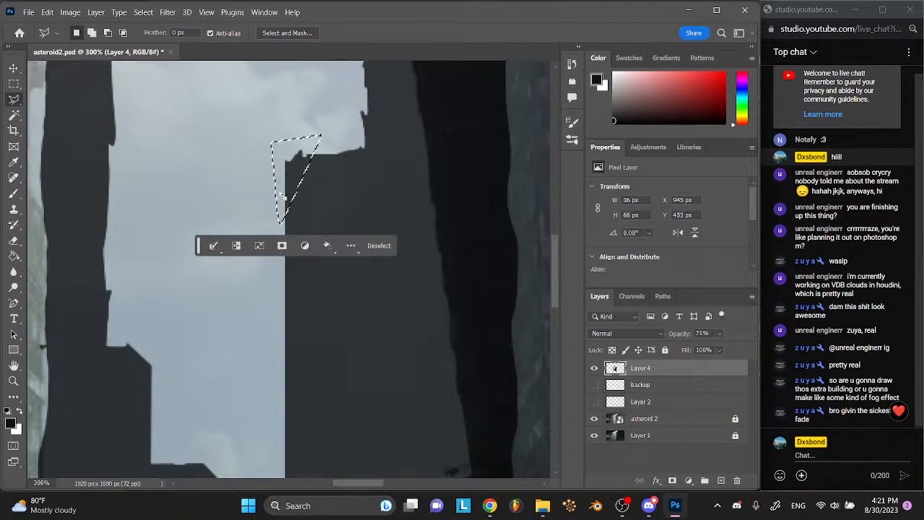
{"action": "left_click", "coordinate": [373, 246]}
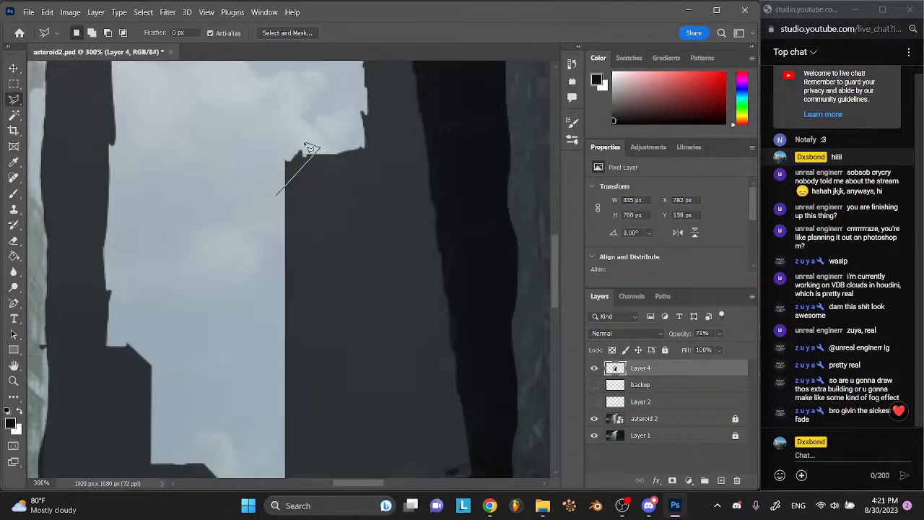
- Try a smaller, shallower triangular cut on the lower tier's left roof corner, inspect it at full view and undo it
{"action": "left_click", "coordinate": [277, 196]}
{"action": "key", "text": "Delete"}
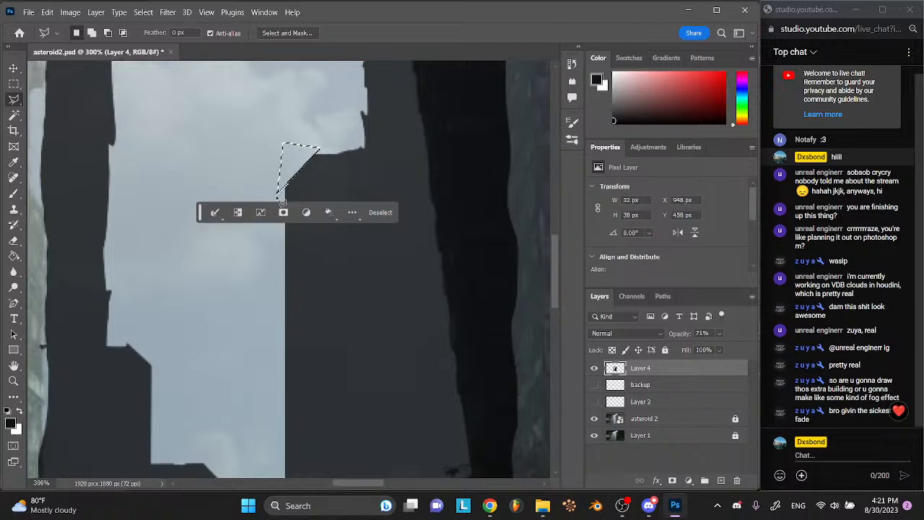
{"action": "key", "text": "ctrl+d"}
{"action": "key", "text": "ctrl+minus"}
{"action": "key", "text": "ctrl+minus"}
{"action": "key", "text": "ctrl+minus"}
{"action": "scroll", "coordinate": [280, 201], "scroll_direction": "up", "scroll_amount": 4}
{"action": "key", "text": "ctrl+z"}
{"action": "key", "text": "ctrl+z"}
- Try a slightly wider diagonal cut on the same roof corner, check it from a distance and undo it
{"action": "left_click", "coordinate": [281, 200]}
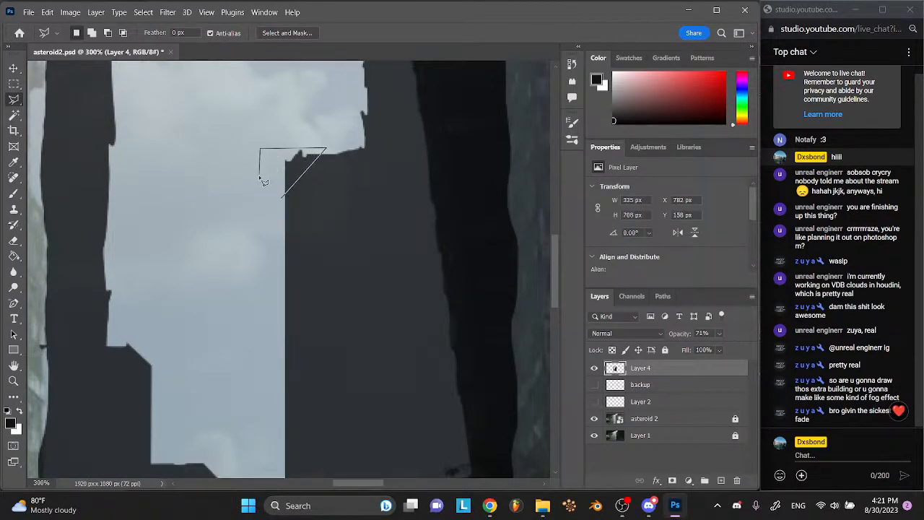
{"action": "left_click", "coordinate": [280, 202]}
{"action": "key", "text": "Delete"}
{"action": "key", "text": "ctrl+d"}
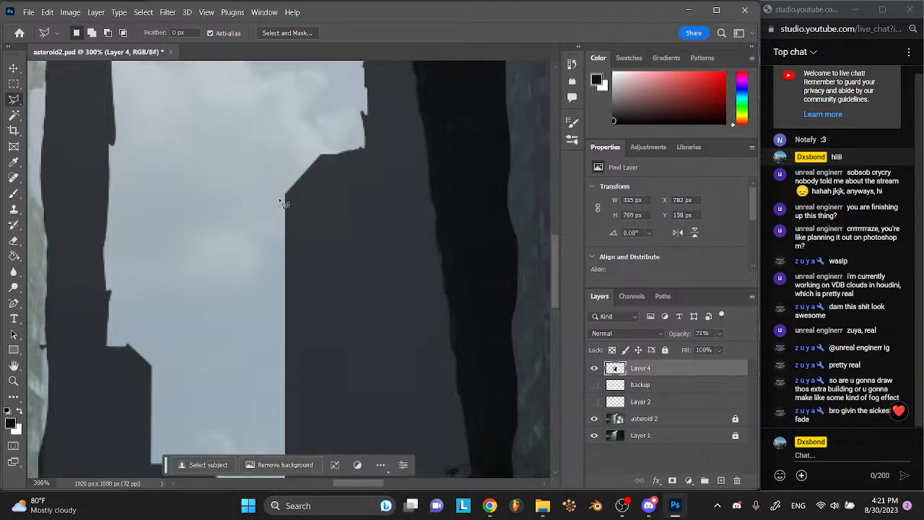
{"action": "scroll", "coordinate": [282, 205], "scroll_direction": "down", "scroll_amount": 4}
{"action": "scroll", "coordinate": [281, 204], "scroll_direction": "up", "scroll_amount": 4}
{"action": "key", "text": "ctrl+z"}
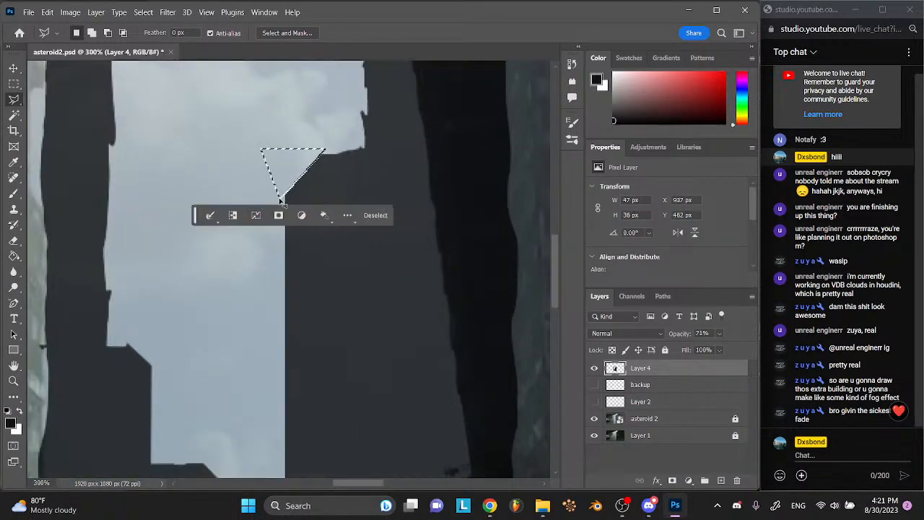
{"action": "left_click", "coordinate": [371, 215]}
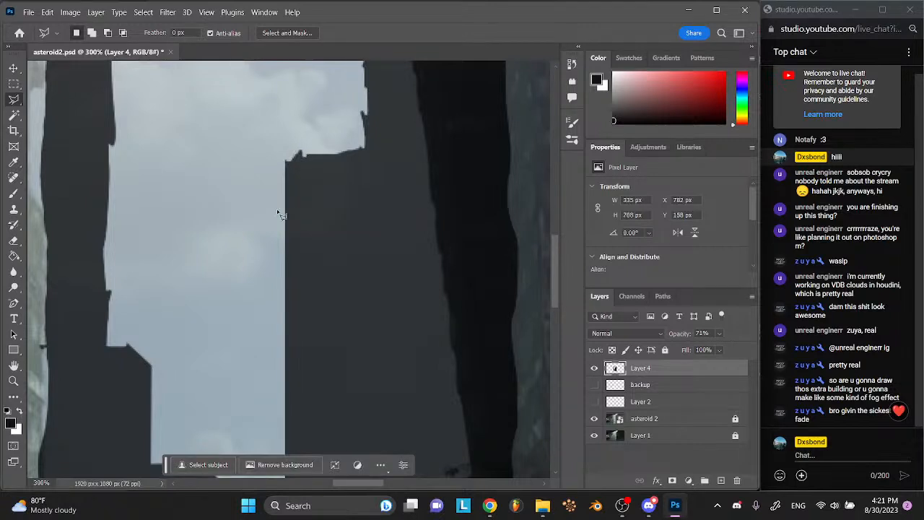
- Cut the left roof corner of the right silhouette's lower tier diagonally with a medium-steep lasso selection about 42 by 52 px and save the file
{"action": "left_click", "coordinate": [280, 210]}
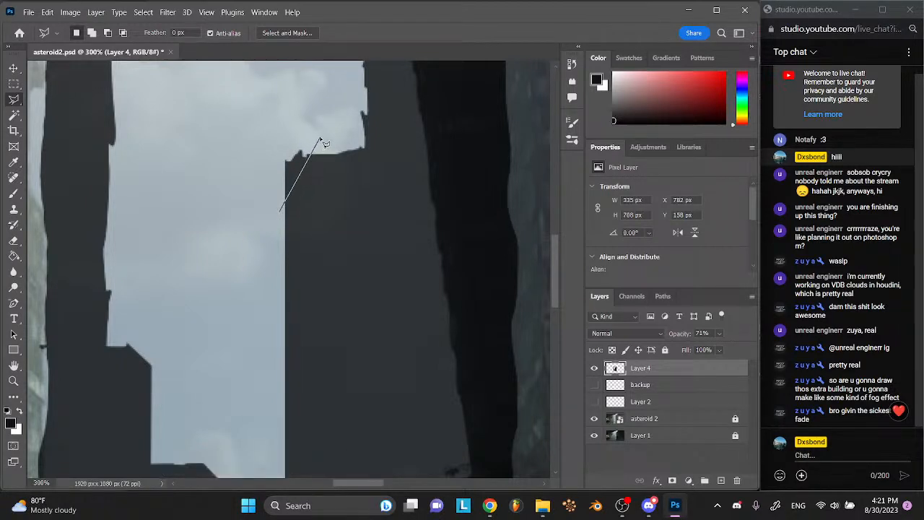
{"action": "left_click", "coordinate": [280, 214]}
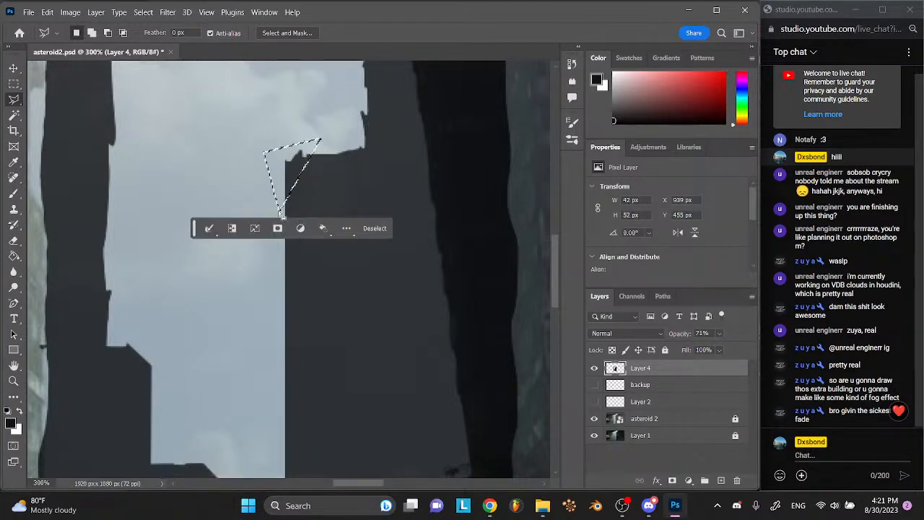
{"action": "key", "text": "Delete"}
{"action": "key", "text": "ctrl+d"}
{"action": "scroll", "coordinate": [278, 213], "scroll_direction": "down", "scroll_amount": 4}
{"action": "key", "text": "ctrl+s"}
- Trim the rough left wall of the right silhouette's upper tier to a straight vertical line with a rectangular selection
{"action": "scroll", "coordinate": [279, 215], "scroll_direction": "up", "scroll_amount": 4}
{"action": "left_click_drag", "start_coordinate": [280, 212], "coordinate": [302, 217]}
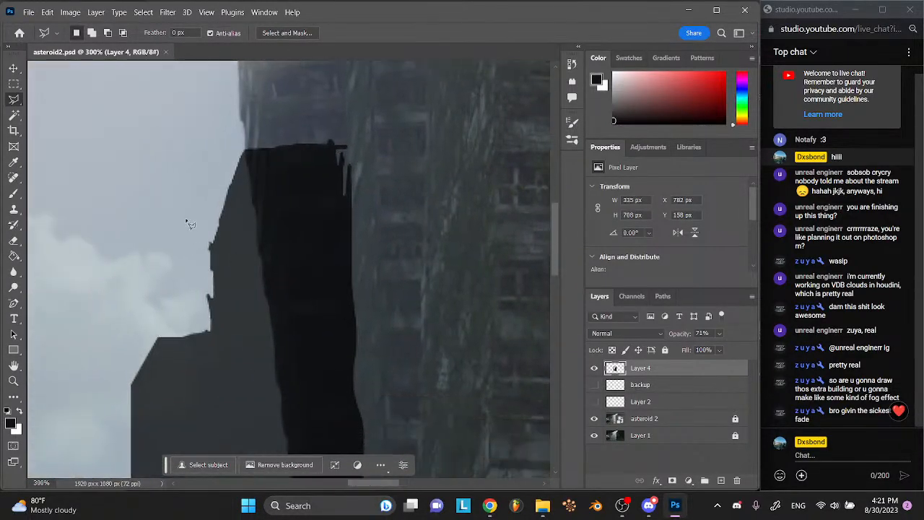
{"action": "left_click", "coordinate": [13, 83]}
{"action": "left_click_drag", "start_coordinate": [193, 229], "coordinate": [215, 334]}
{"action": "key", "text": "Delete"}
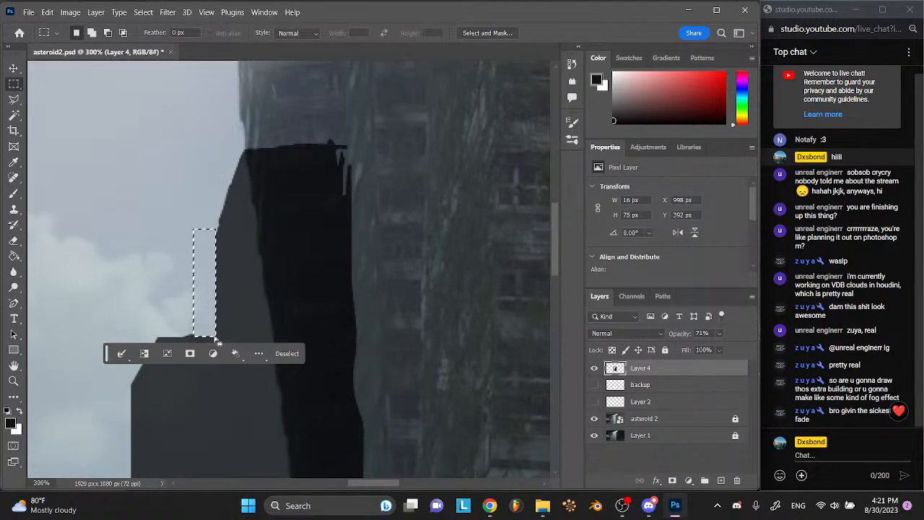
- Flatten the uneven roofline of the right silhouette's lower tier with a rectangular selection about 40 by 45 px
{"action": "left_click_drag", "start_coordinate": [145, 275], "coordinate": [200, 338]}
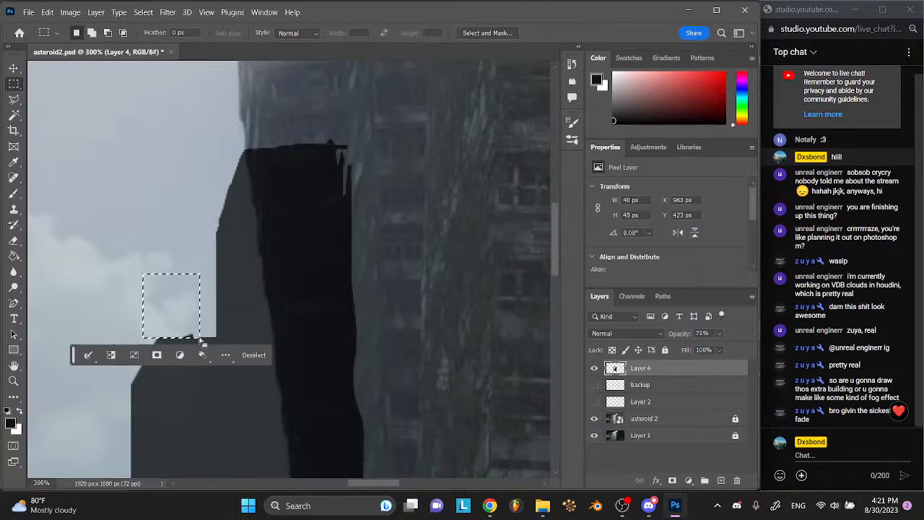
{"action": "key", "text": "ctrl+d"}
{"action": "key", "text": "ctrl+minus"}
{"action": "key", "text": "ctrl+minus"}
{"action": "key", "text": "ctrl+minus"}
{"action": "key", "text": "ctrl+minus"}
{"action": "key", "text": "ctrl+minus"}
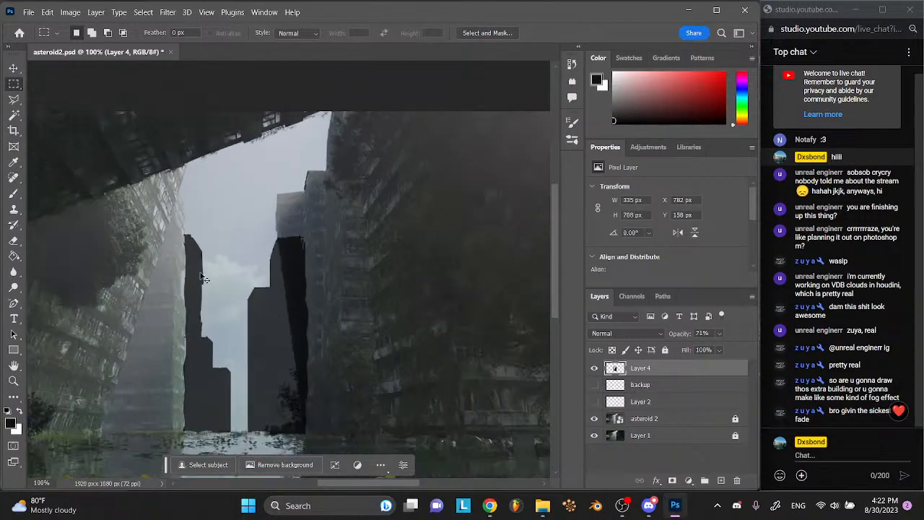
- Trim the rough right wall of the left silhouette's tallest tier to a straight vertical line with a rectangular selection and save the file
{"action": "key", "text": "ctrl+plus"}
{"action": "key", "text": "ctrl+plus"}
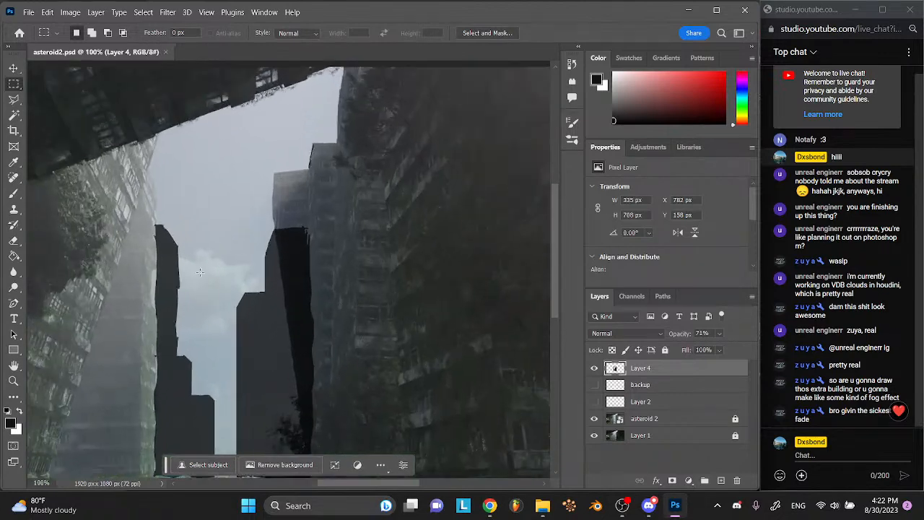
{"action": "left_click_drag", "start_coordinate": [250, 211], "coordinate": [184, 358]}
{"action": "key", "text": "ctrl+d"}
{"action": "left_click_drag", "start_coordinate": [214, 225], "coordinate": [176, 355]}
{"action": "key", "text": "Delete"}
{"action": "key", "text": "ctrl+d"}
{"action": "scroll", "coordinate": [312, 199], "scroll_direction": "down", "scroll_amount": 3}
{"action": "key", "text": "ctrl+s"}
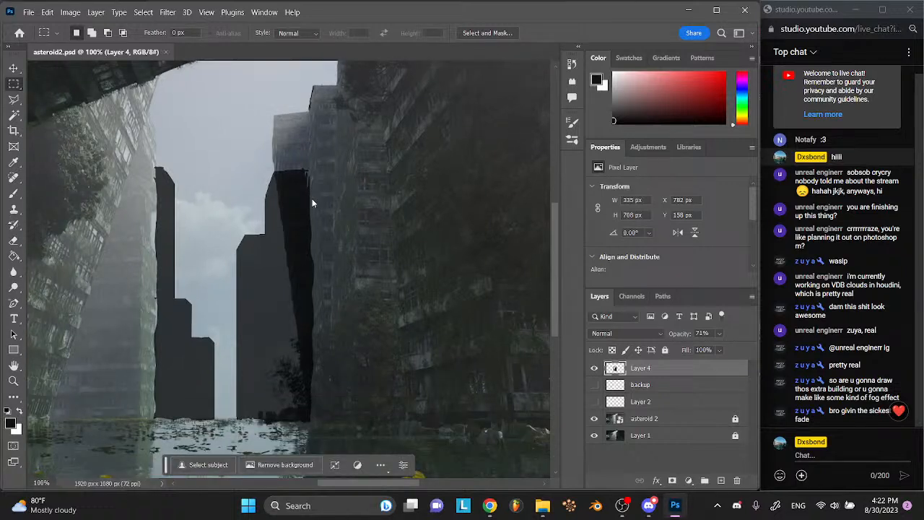
- Delete the dark strip along the right silhouette's right side with a long tapered polygonal selection from roof to waterline
{"action": "scroll", "coordinate": [312, 199], "scroll_direction": "up", "scroll_amount": 2}
{"action": "scroll", "coordinate": [312, 198], "scroll_direction": "down", "scroll_amount": 1}
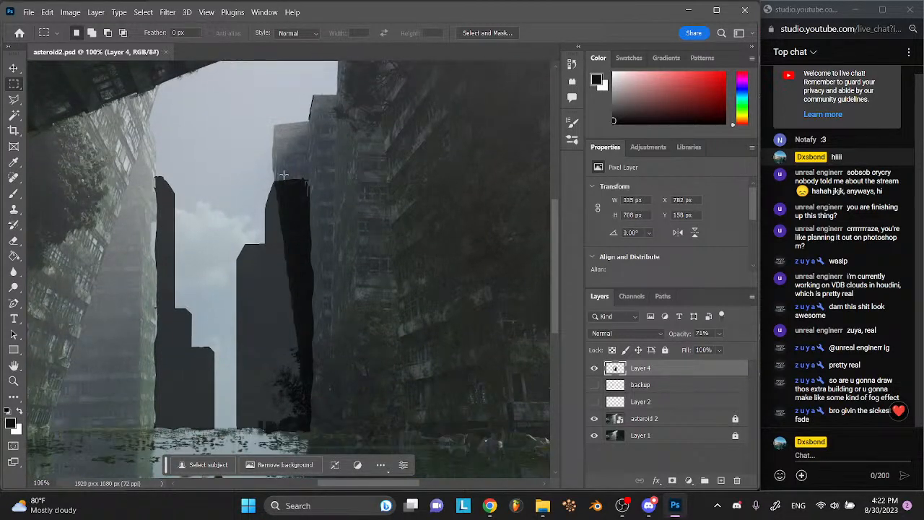
{"action": "left_click", "coordinate": [12, 98]}
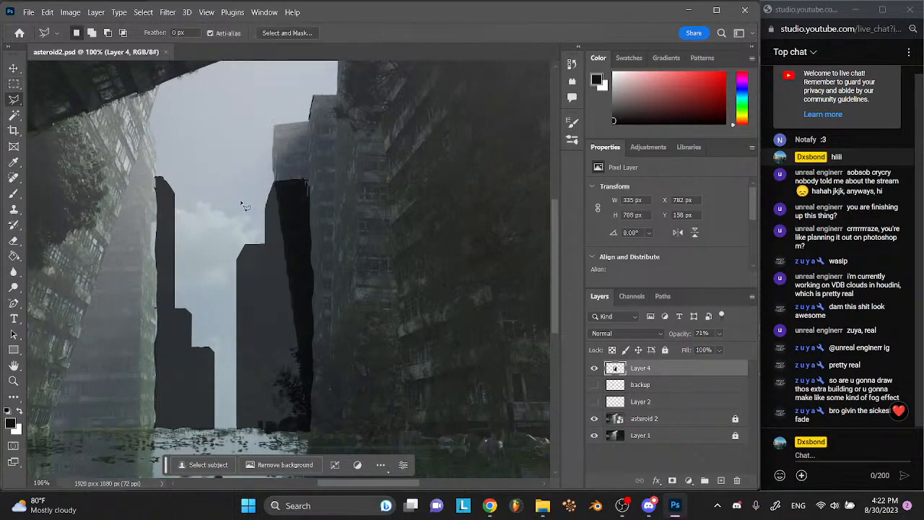
{"action": "left_click", "coordinate": [277, 182]}
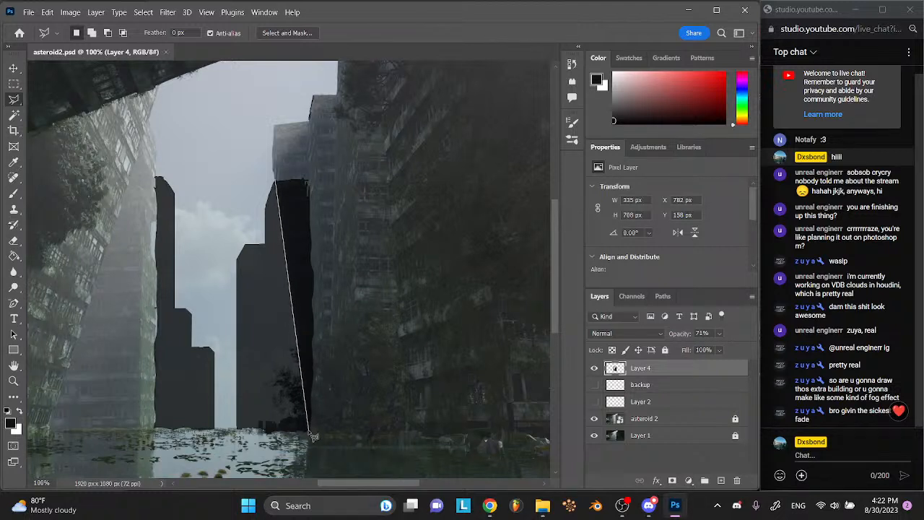
{"action": "left_click", "coordinate": [319, 171]}
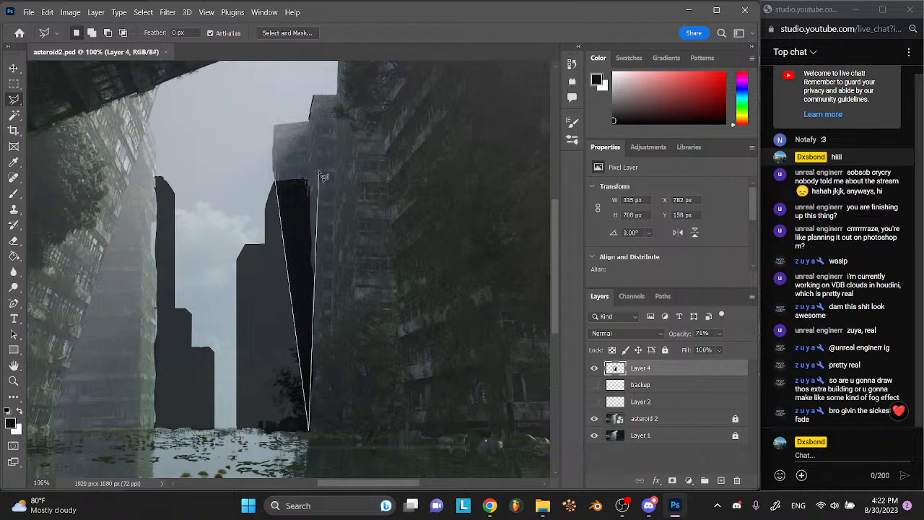
{"action": "left_click", "coordinate": [278, 184]}
{"action": "key", "text": "Delete"}
{"action": "key", "text": "ctrl+d"}
{"action": "scroll", "coordinate": [312, 262], "scroll_direction": "down", "scroll_amount": 1}
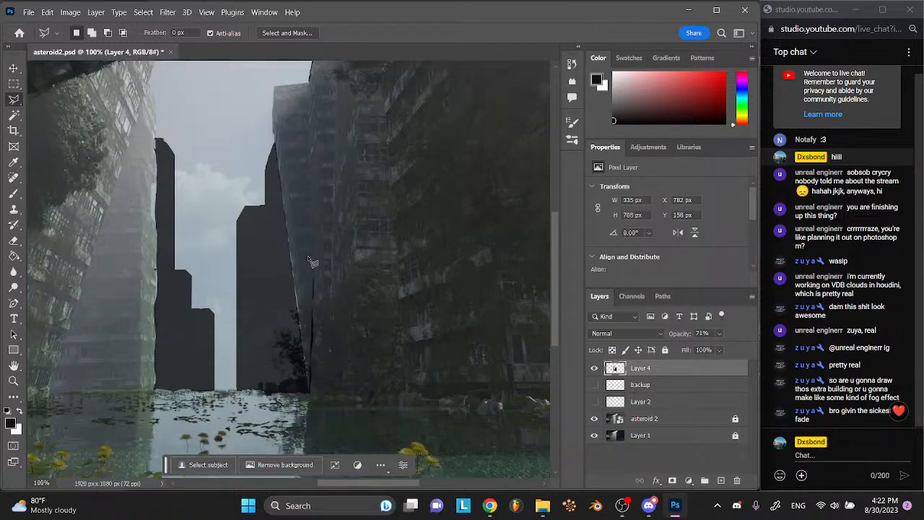
{"action": "key", "text": "ctrl+shift+d"}
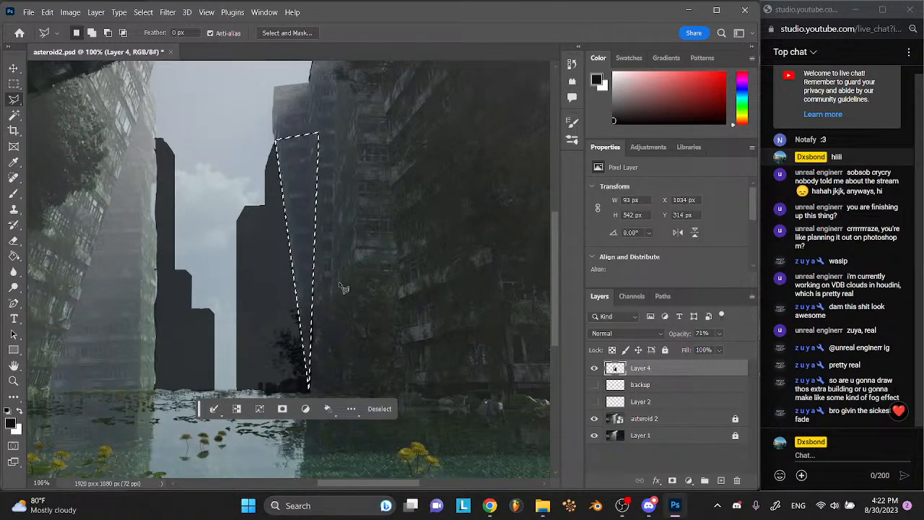
{"action": "key", "text": "ctrl+plus"}
{"action": "key", "text": "ctrl+plus"}
{"action": "left_click", "coordinate": [430, 141]}
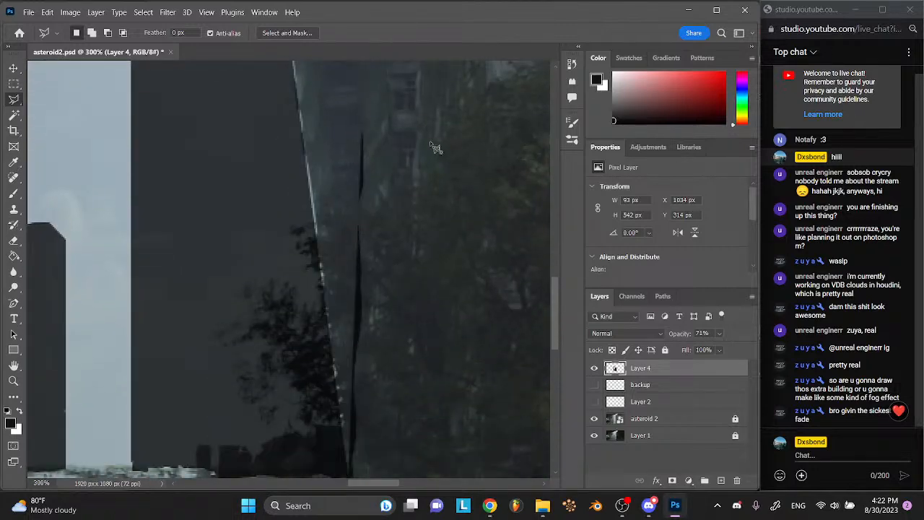
{"action": "scroll", "coordinate": [430, 142], "scroll_direction": "down", "scroll_amount": 1}
{"action": "double_click", "coordinate": [410, 100]}
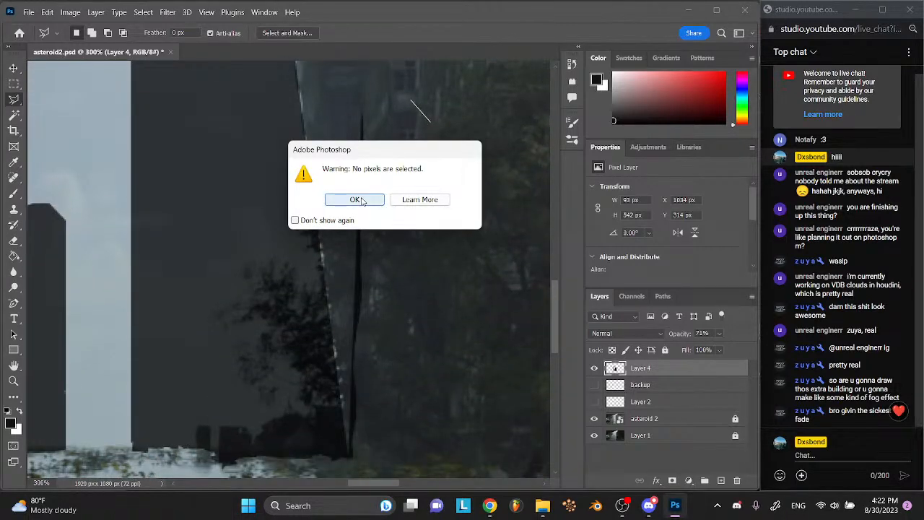
{"action": "left_click", "coordinate": [358, 201]}
- Remove the leftover dark sliver beside the right silhouette's slanted right edge with a polygonal selection down to the waterline
{"action": "left_click", "coordinate": [342, 93]}
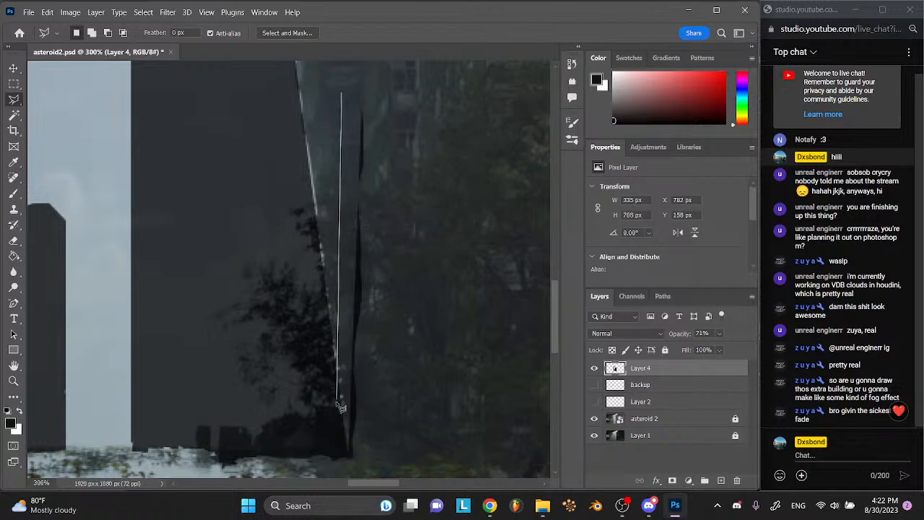
{"action": "left_click", "coordinate": [366, 461]}
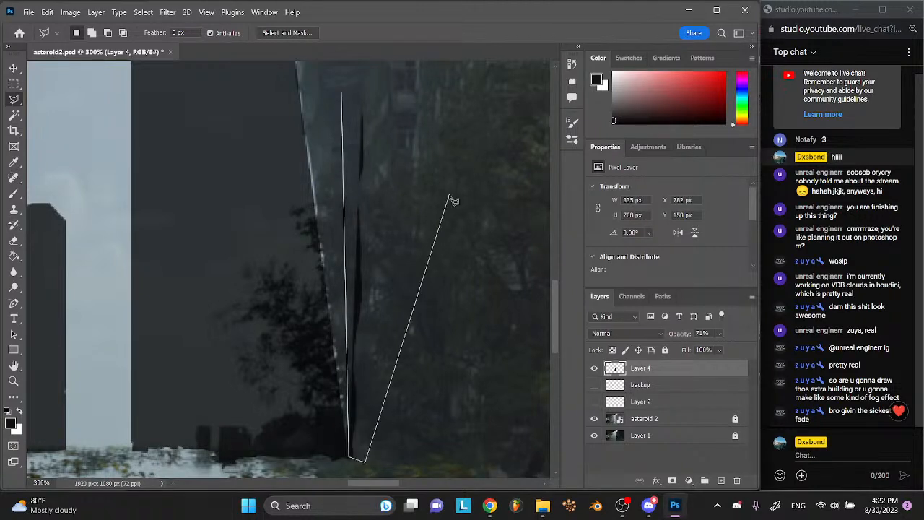
{"action": "left_click", "coordinate": [340, 94]}
{"action": "key", "text": "Delete"}
{"action": "key", "text": "ctrl+d"}
{"action": "scroll", "coordinate": [342, 95], "scroll_direction": "down", "scroll_amount": 3}
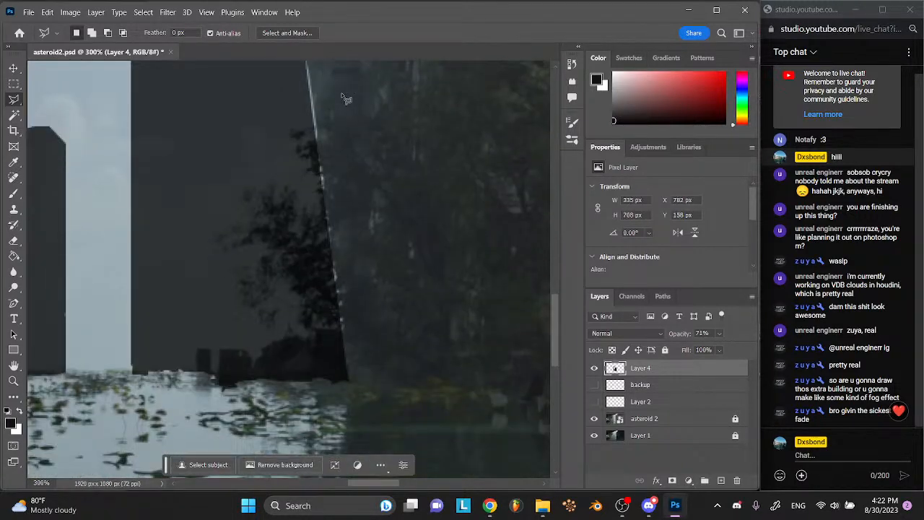
- Flatten the right silhouette's ragged base along the waterline by clearing a rectangular selection about 170 by 45 px
{"action": "scroll", "coordinate": [343, 95], "scroll_direction": "left", "scroll_amount": 2}
{"action": "scroll", "coordinate": [345, 97], "scroll_direction": "left", "scroll_amount": 2}
{"action": "left_click", "coordinate": [14, 84]}
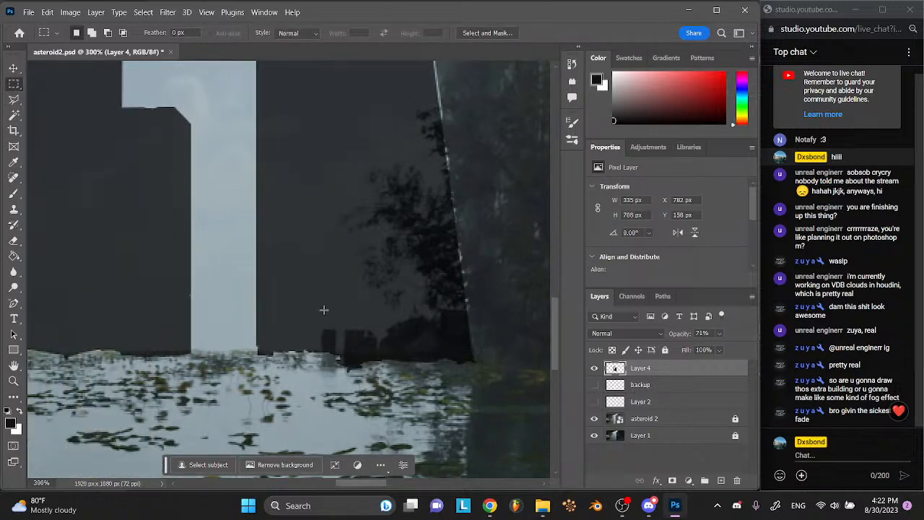
{"action": "left_click_drag", "start_coordinate": [256, 348], "coordinate": [498, 413]}
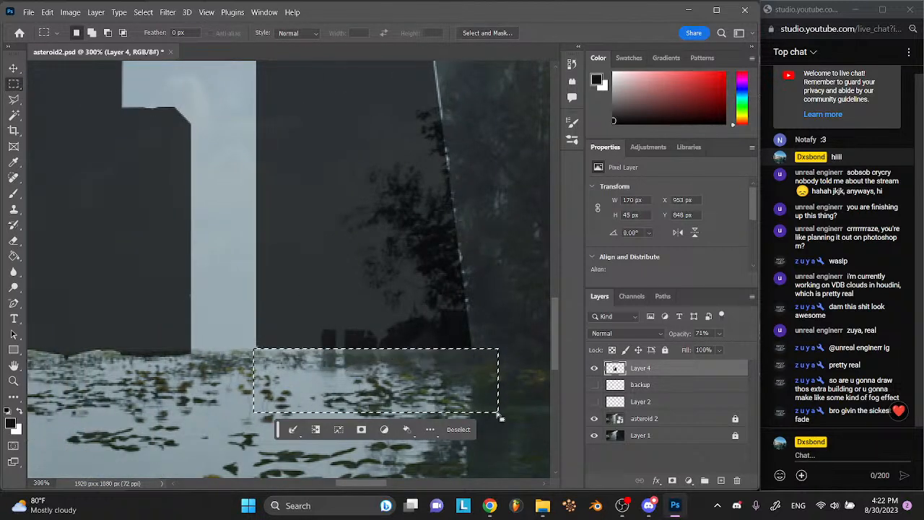
{"action": "key", "text": "ctrl+d"}
- Flatten the left silhouette's uneven base along the waterline by clearing a rectangular selection about 147 by 43 px, and save the file
{"action": "scroll", "coordinate": [406, 340], "scroll_direction": "left", "scroll_amount": 4}
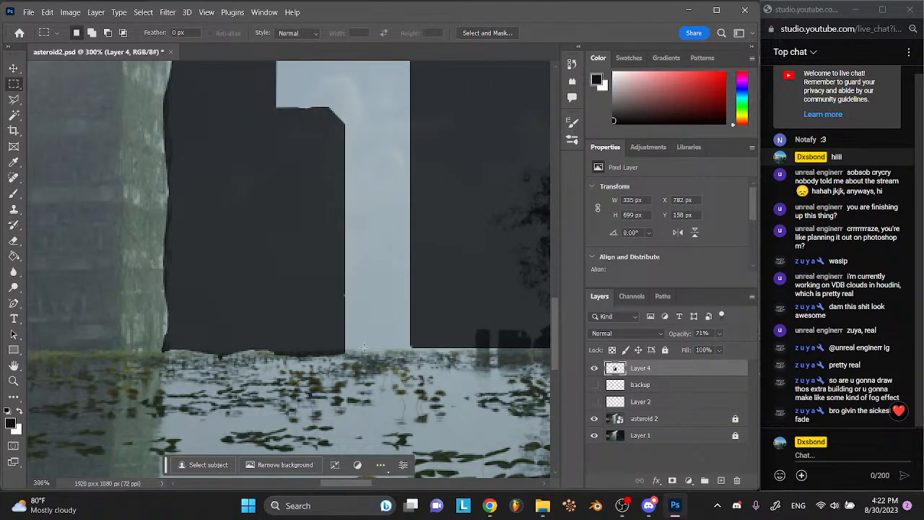
{"action": "left_click_drag", "start_coordinate": [357, 350], "coordinate": [146, 412]}
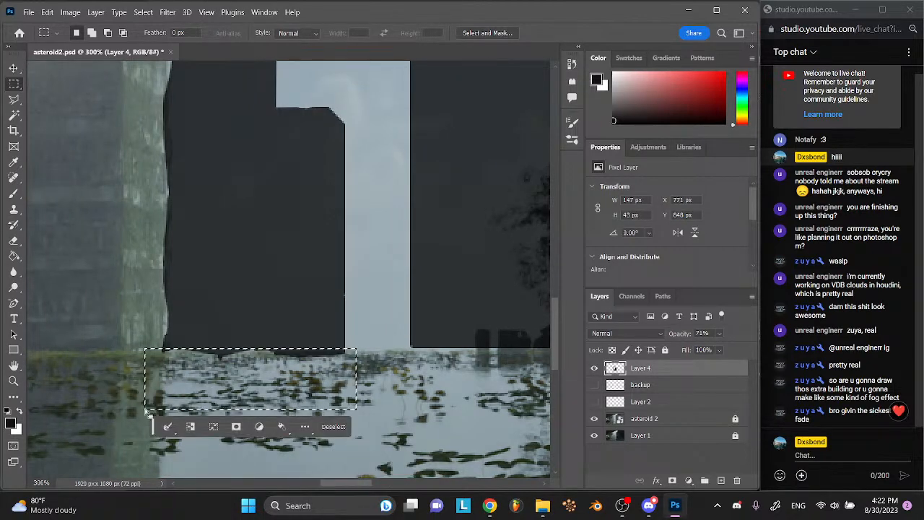
{"action": "key", "text": "ctrl+d"}
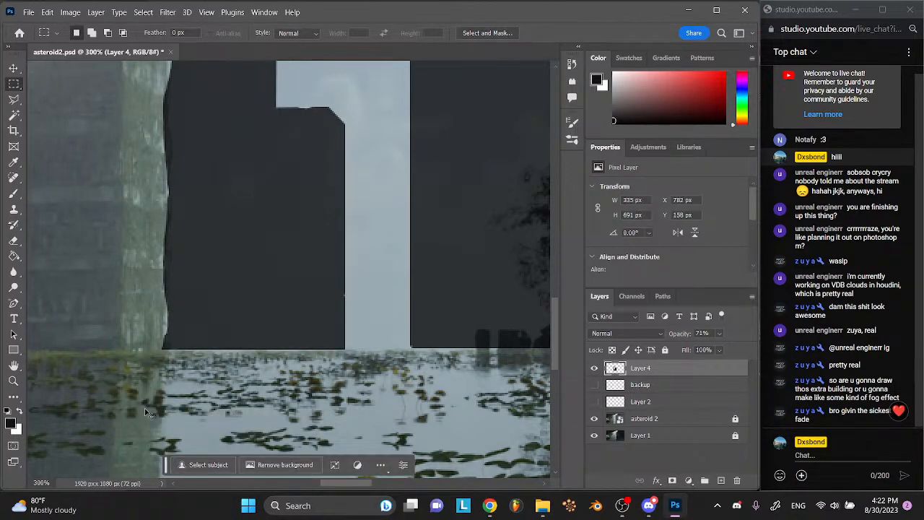
{"action": "key", "text": "ctrl+minus"}
{"action": "key", "text": "ctrl+minus"}
{"action": "key", "text": "ctrl+minus"}
{"action": "key", "text": "ctrl+plus"}
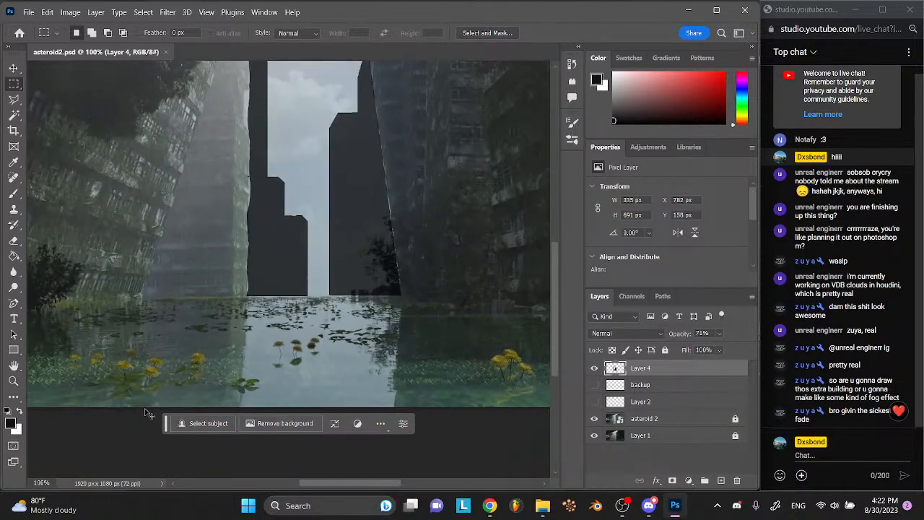
{"action": "key", "text": "ctrl+plus"}
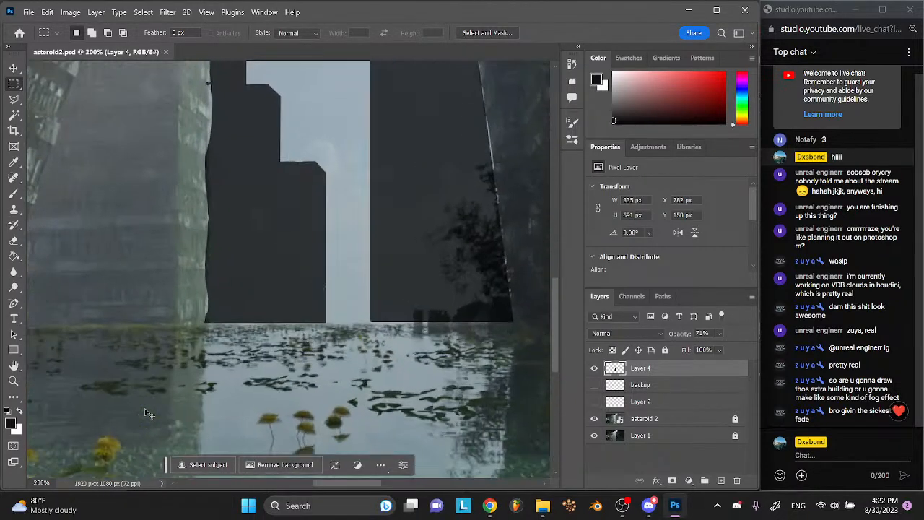
{"action": "left_click", "coordinate": [13, 72]}
{"action": "left_click", "coordinate": [349, 154]}
{"action": "scroll", "coordinate": [347, 152], "scroll_direction": "right", "scroll_amount": 2}
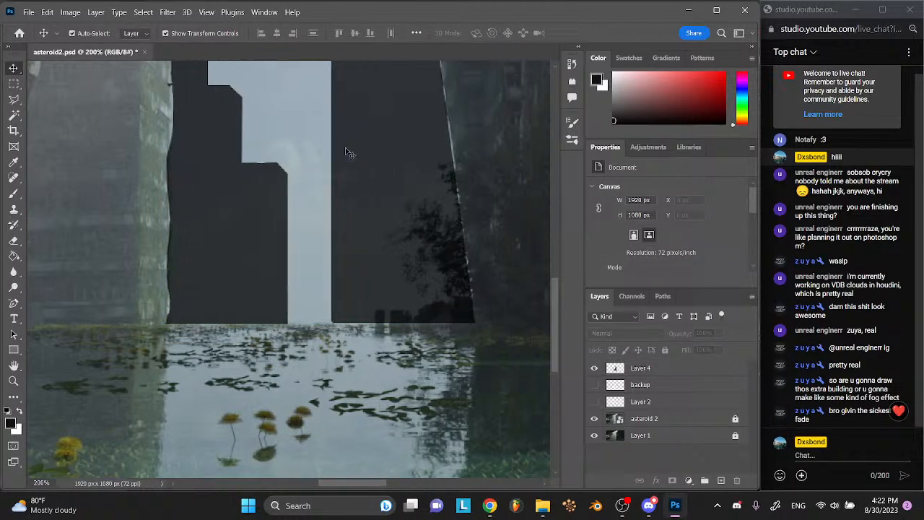
{"action": "scroll", "coordinate": [347, 151], "scroll_direction": "up", "scroll_amount": 1}
{"action": "scroll", "coordinate": [347, 152], "scroll_direction": "right", "scroll_amount": 1}
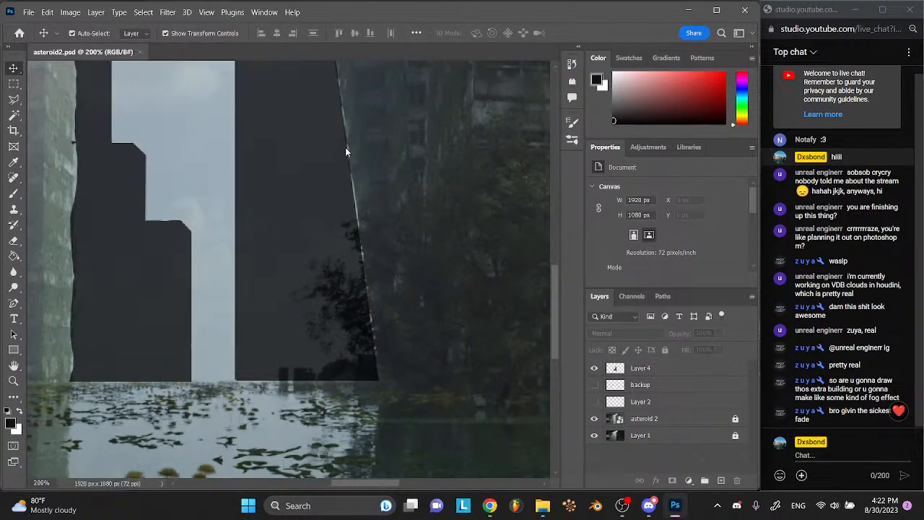
{"action": "left_click", "coordinate": [345, 149]}
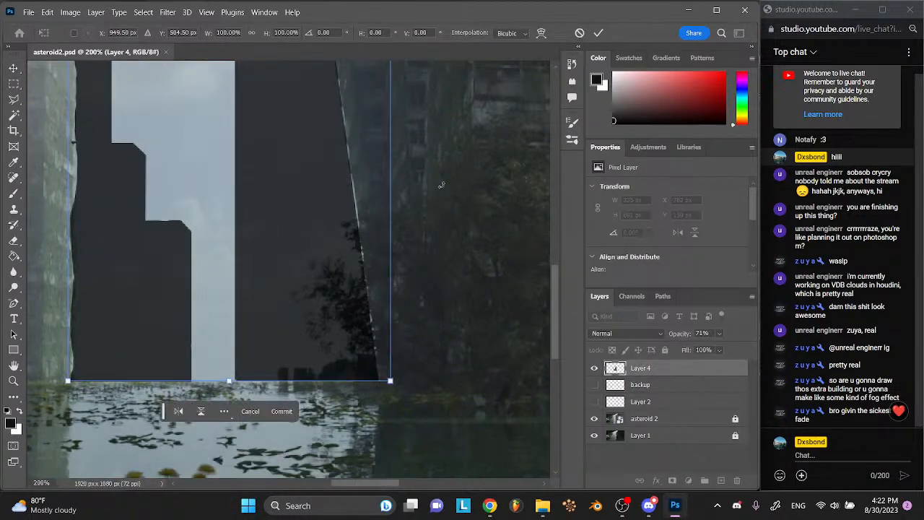
{"action": "left_click", "coordinate": [356, 422]}
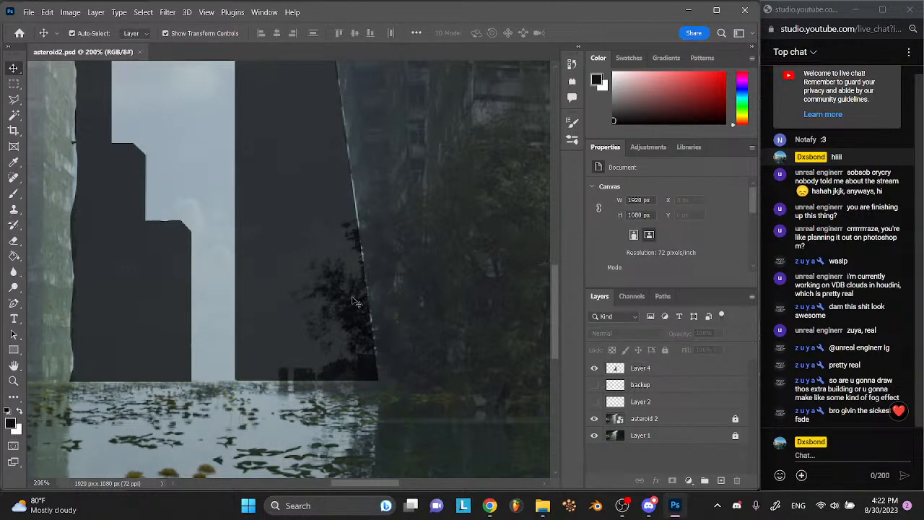
- Select the open sky area around the tree and between the foreground buildings on the asteroid 2 layer with the Magic Wand
{"action": "left_click", "coordinate": [642, 419]}
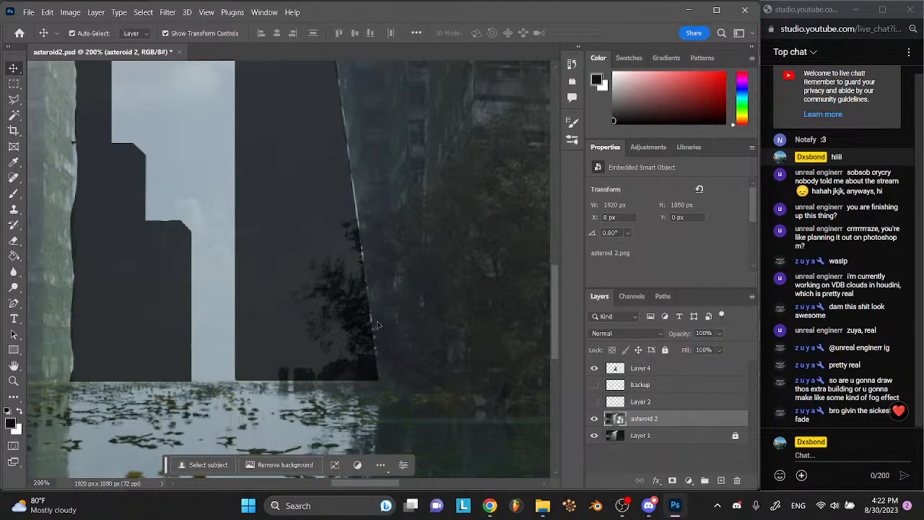
{"action": "key", "text": "w"}
{"action": "left_click", "coordinate": [343, 279]}
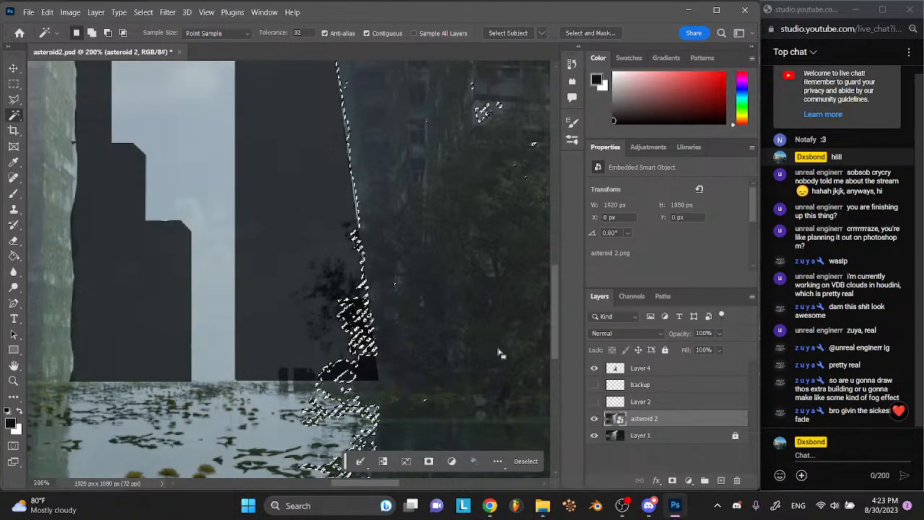
{"action": "left_click", "coordinate": [336, 286]}
{"action": "left_click", "coordinate": [338, 285]}
{"action": "left_click", "coordinate": [324, 265]}
{"action": "left_click", "coordinate": [325, 266]}
{"action": "left_click", "coordinate": [324, 266]}
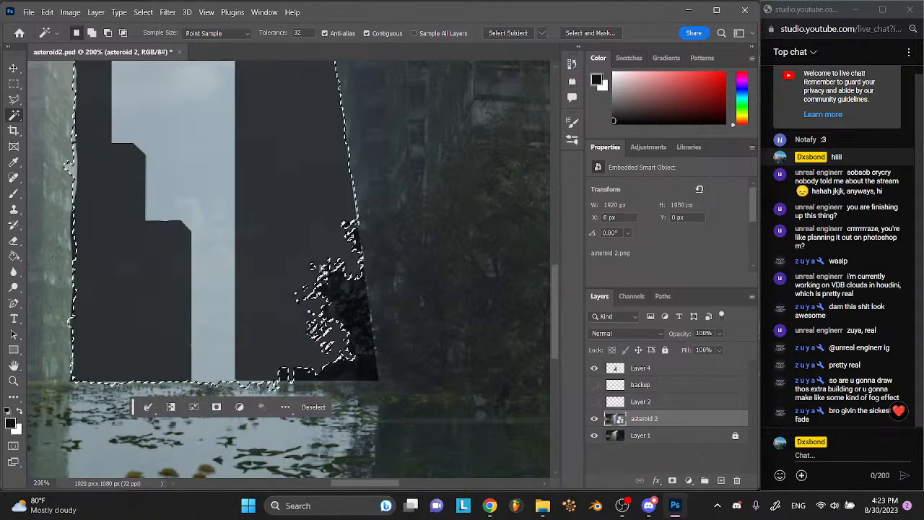
- Delete the parts of Layer 4 outside the sky selection so the foreground tree is cut out of the silhouette, deselect, and save
{"action": "left_click", "coordinate": [650, 368]}
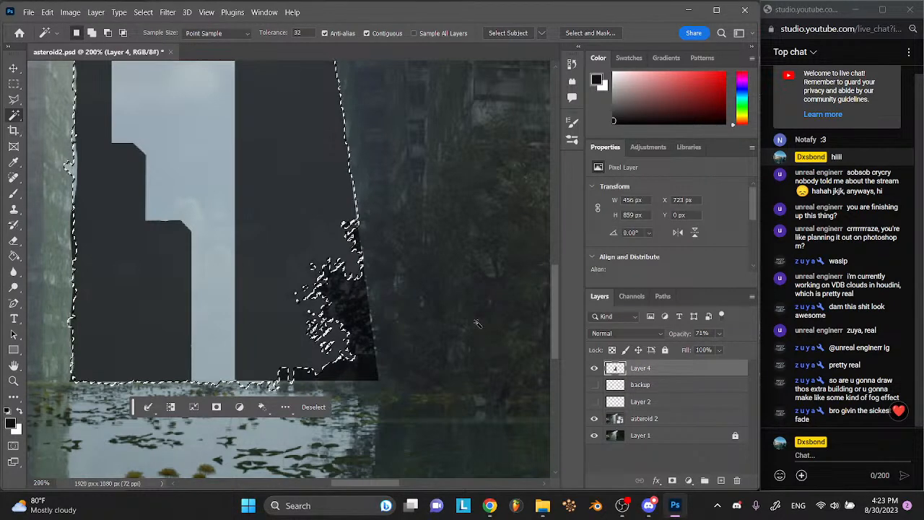
{"action": "key", "text": "Delete"}
{"action": "key", "text": "ctrl+z"}
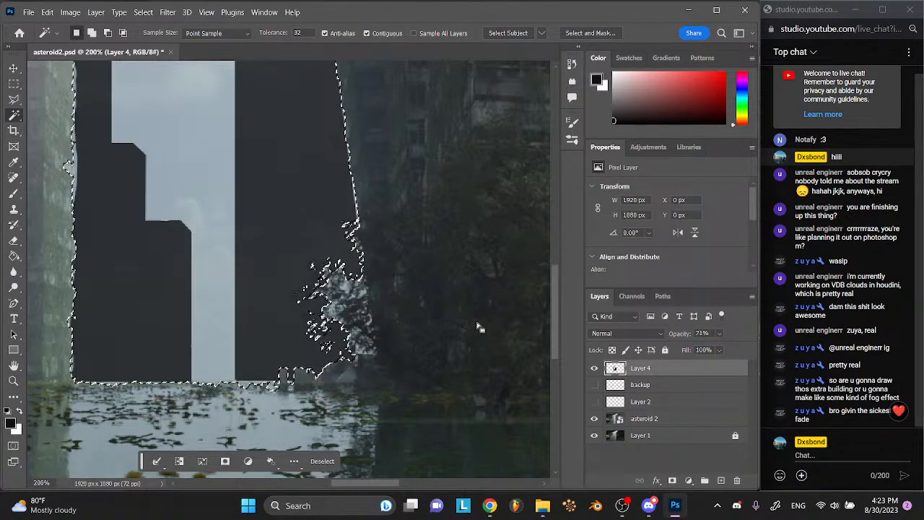
{"action": "key", "text": "ctrl+d"}
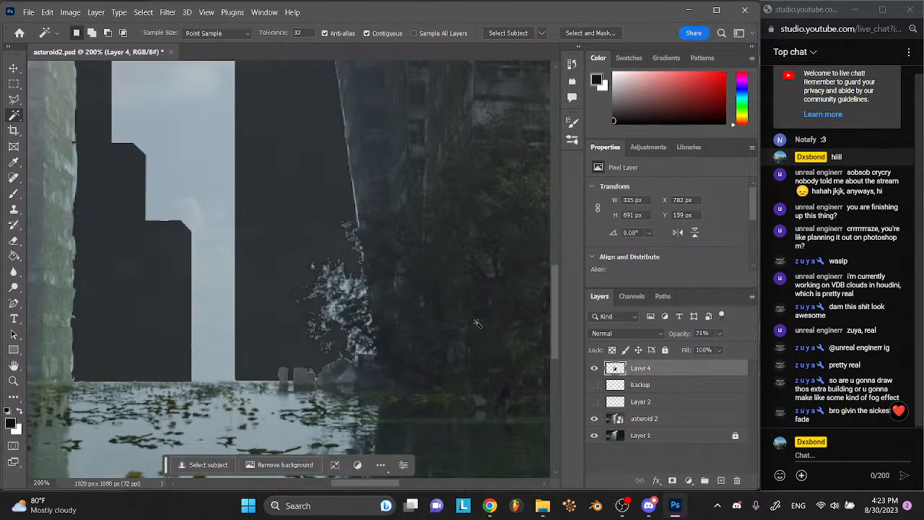
{"action": "scroll", "coordinate": [477, 324], "scroll_direction": "left", "scroll_amount": 1}
{"action": "key", "text": "ctrl+s"}
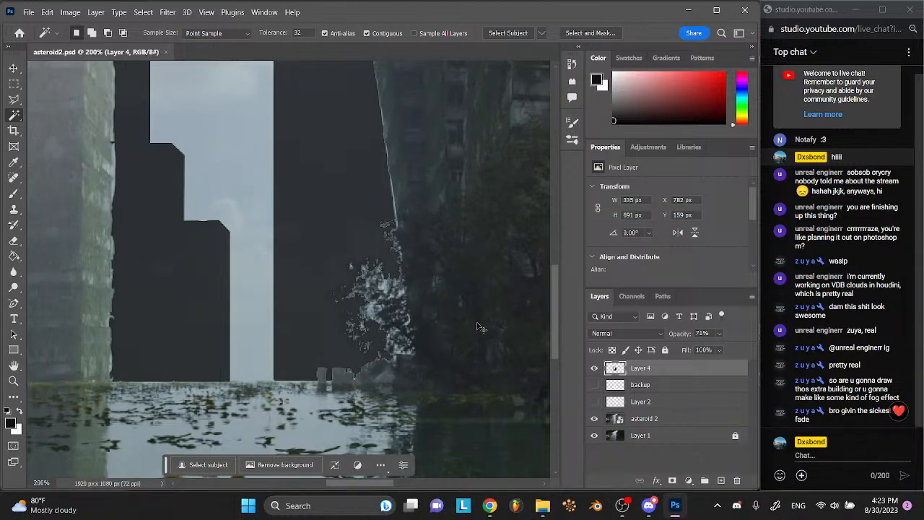
- Try the Hard Light and Overlay blend modes on Layer 4 and save the file
{"action": "scroll", "coordinate": [476, 328], "scroll_direction": "down", "scroll_amount": 2}
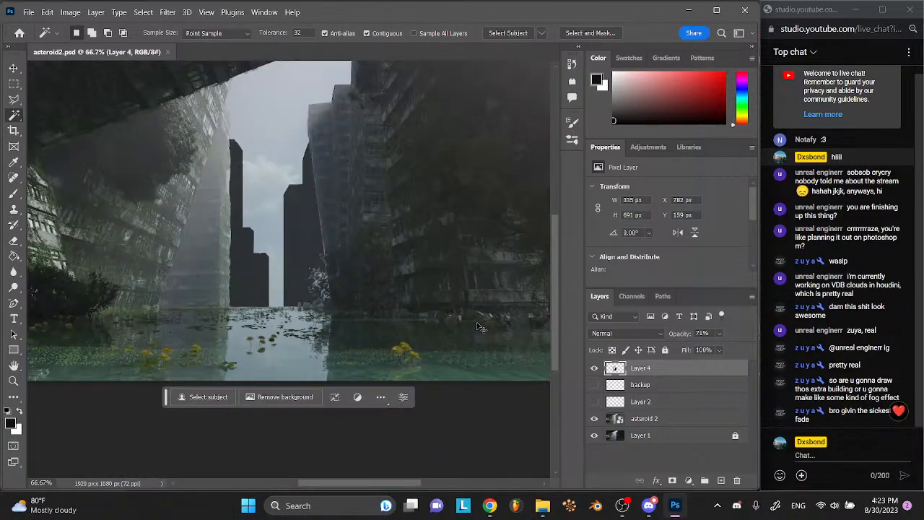
{"action": "left_click", "coordinate": [14, 67]}
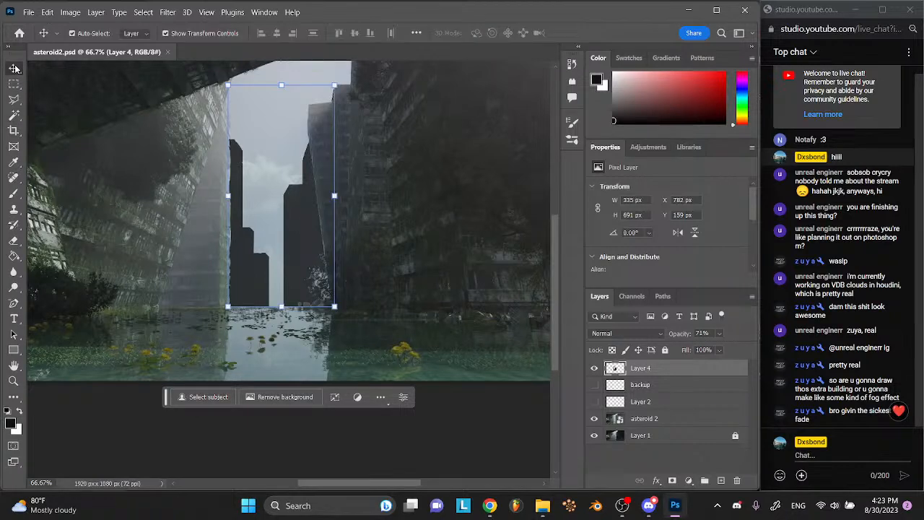
{"action": "left_click", "coordinate": [636, 334]}
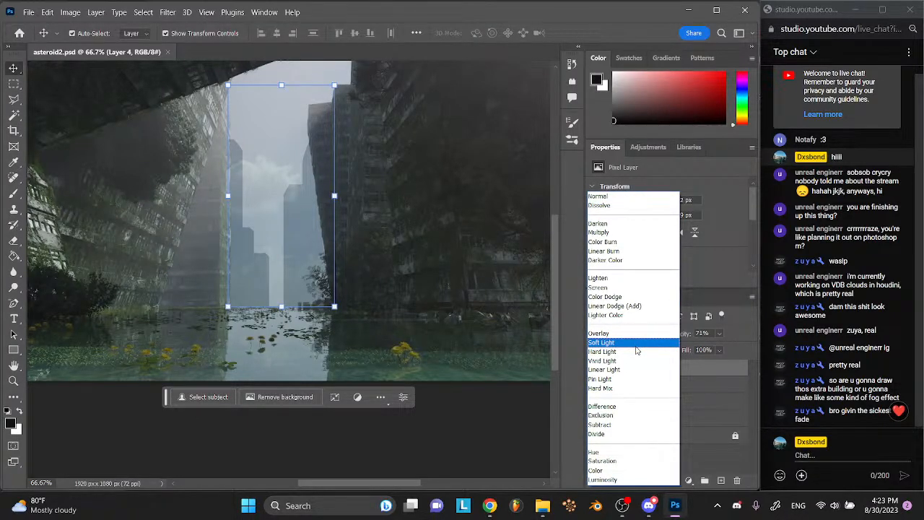
{"action": "left_click", "coordinate": [602, 351]}
{"action": "left_click", "coordinate": [625, 335]}
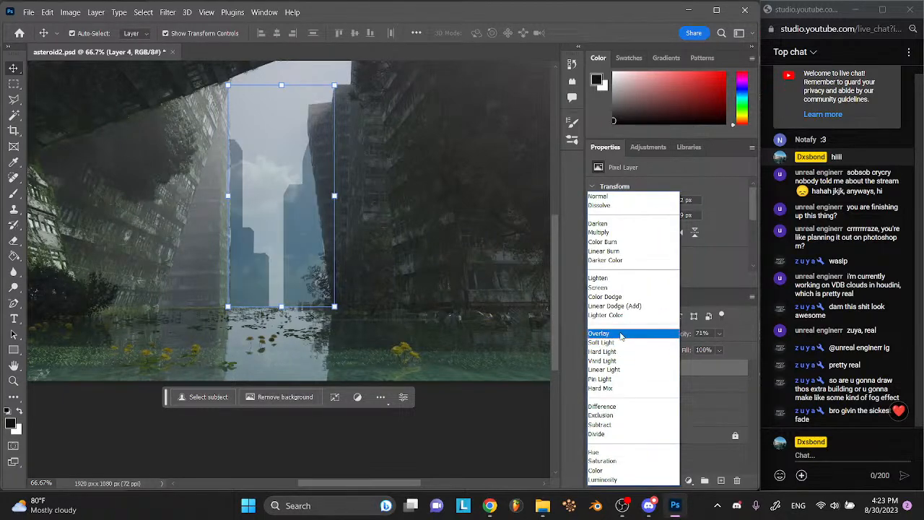
{"action": "left_click", "coordinate": [615, 326]}
{"action": "left_click", "coordinate": [644, 419]}
{"action": "key", "text": "ctrl+s"}
{"action": "key", "text": "ctrl+minus"}
{"action": "key", "text": "ctrl+minus"}
{"action": "left_click", "coordinate": [438, 382]}
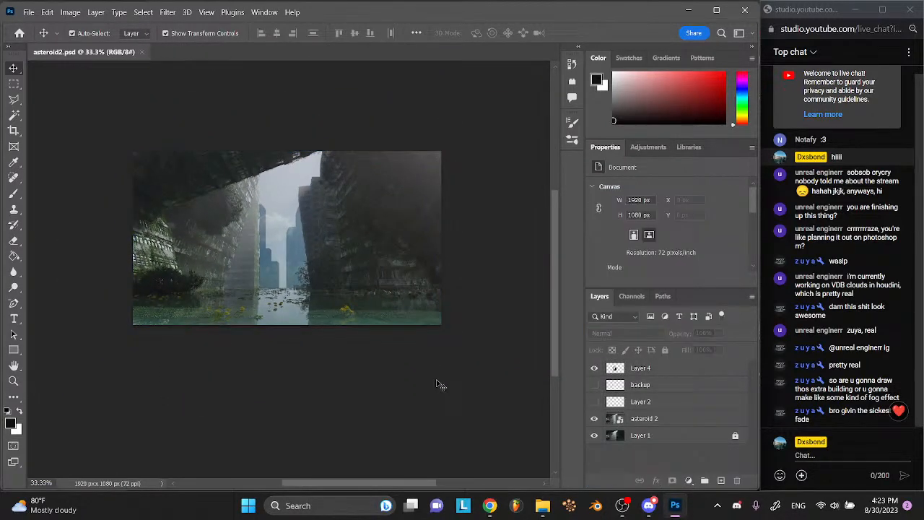
{"action": "key", "text": "ctrl+plus"}
{"action": "key", "text": "ctrl+plus"}
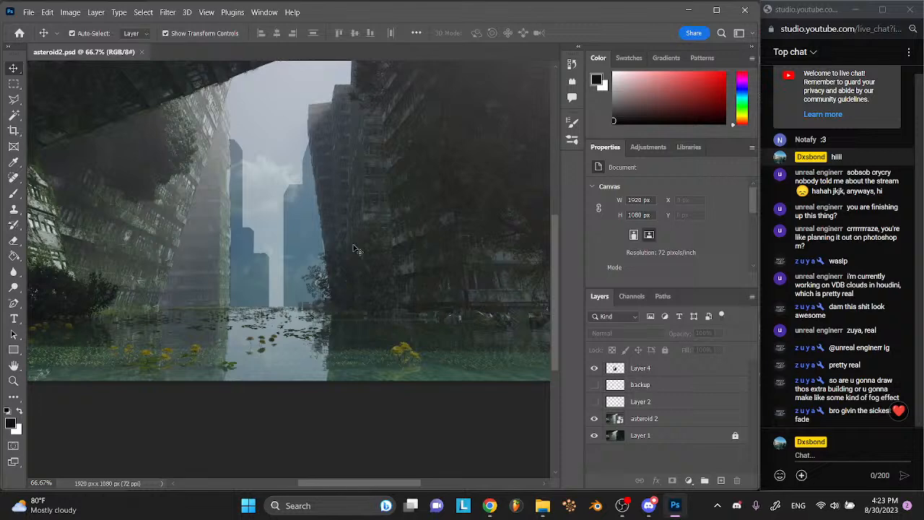
- Set Layer 4's blend mode to Vivid Light
{"action": "left_click", "coordinate": [640, 368]}
{"action": "left_click", "coordinate": [656, 334]}
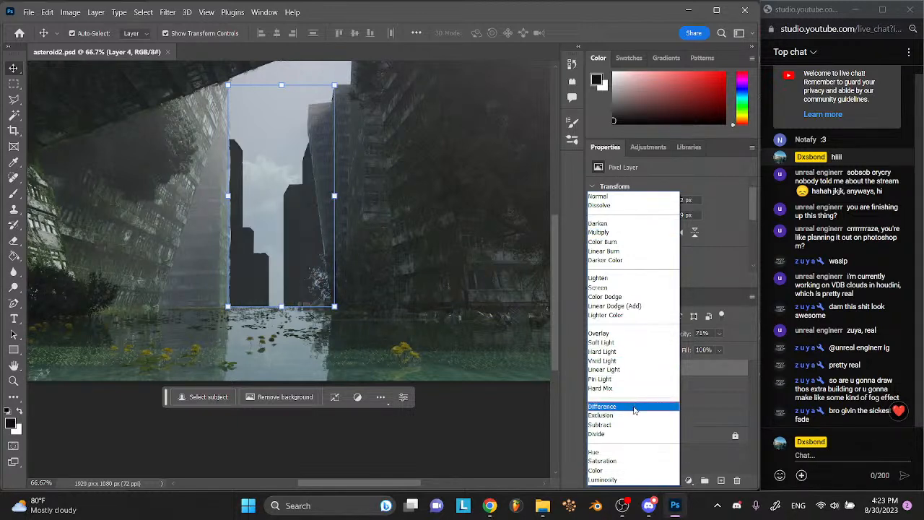
{"action": "left_click", "coordinate": [635, 362]}
{"action": "left_click", "coordinate": [429, 336]}
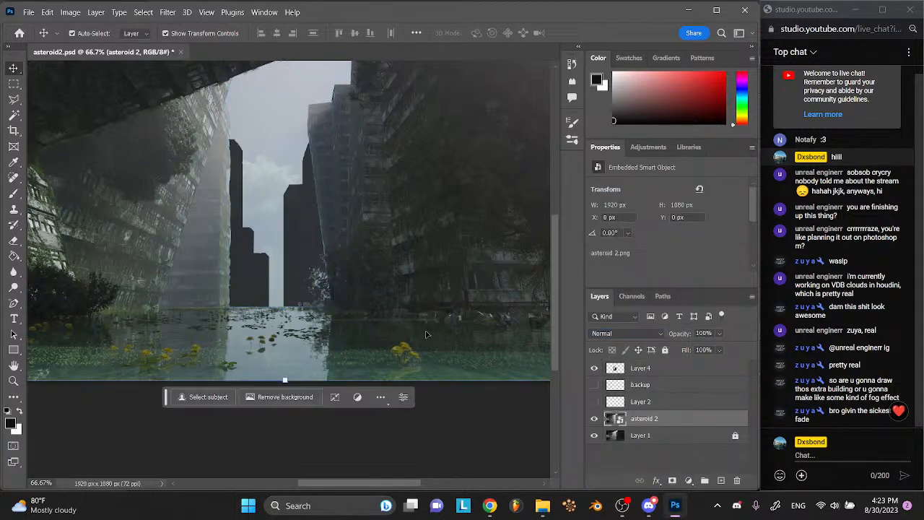
- Duplicate Layer 4, hide both the copy and the original, and save the file
{"action": "left_click", "coordinate": [630, 371]}
{"action": "key", "text": "ctrl+j"}
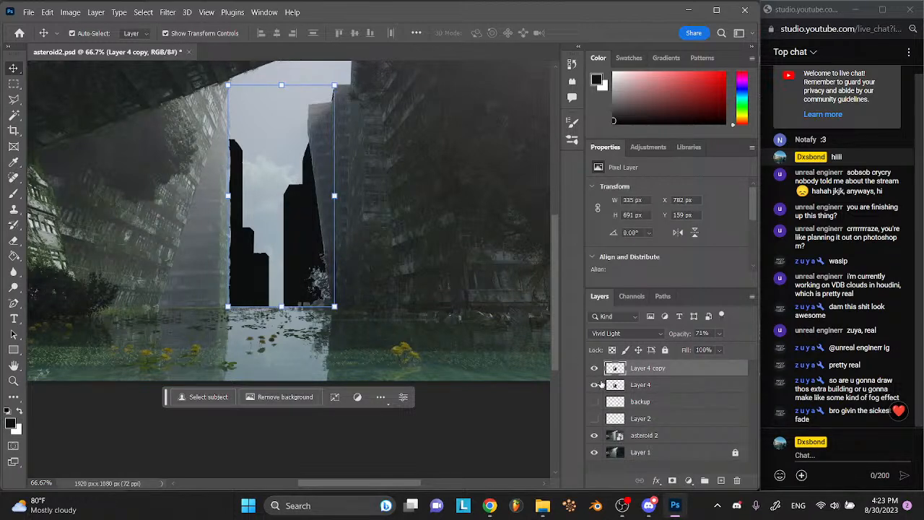
{"action": "left_click", "coordinate": [595, 369]}
{"action": "key", "text": "ctrl+s"}
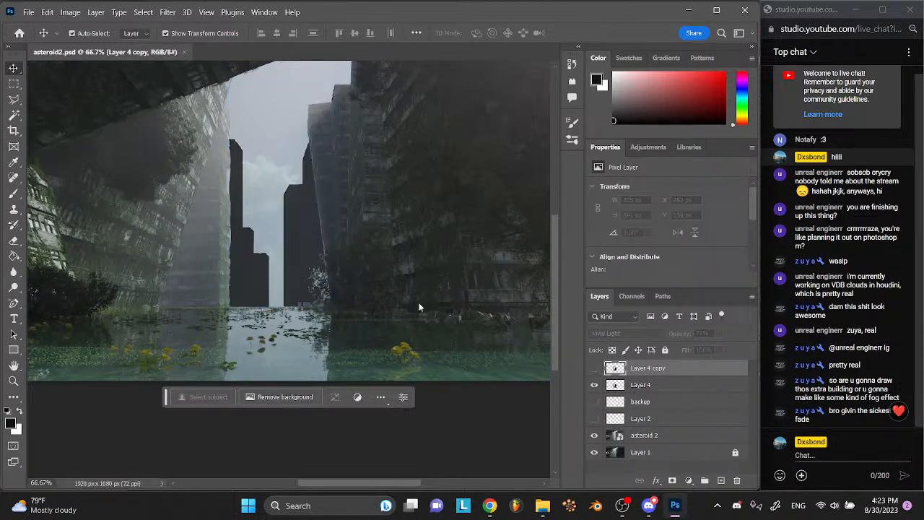
{"action": "left_click", "coordinate": [594, 385]}
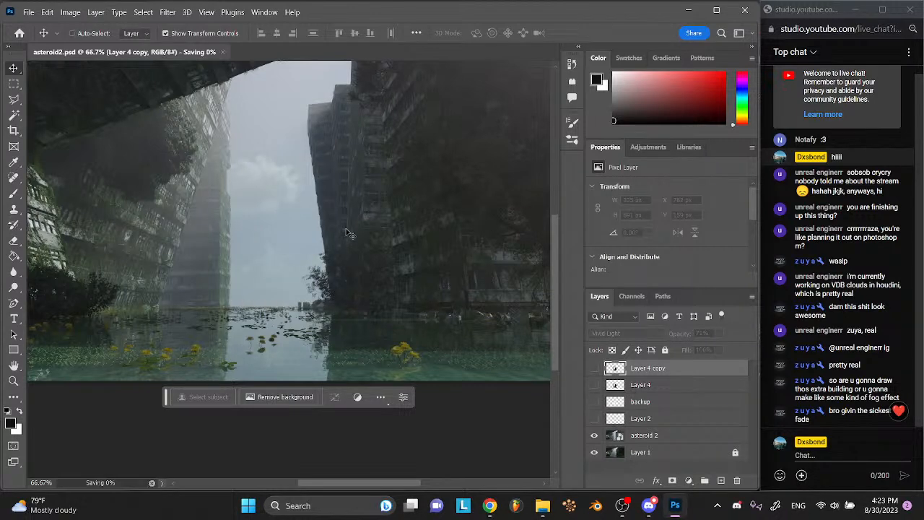
- Add a new layer and stamp a building in the gap between the foreground buildings with the 657 px Building 2 brush
{"action": "left_click", "coordinate": [14, 193]}
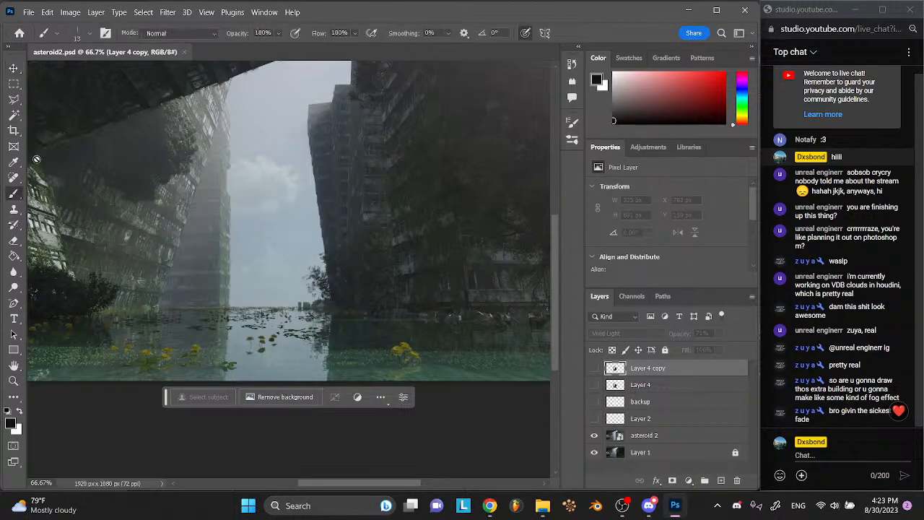
{"action": "left_click", "coordinate": [91, 34]}
{"action": "scroll", "coordinate": [247, 287], "scroll_direction": "down", "scroll_amount": 10}
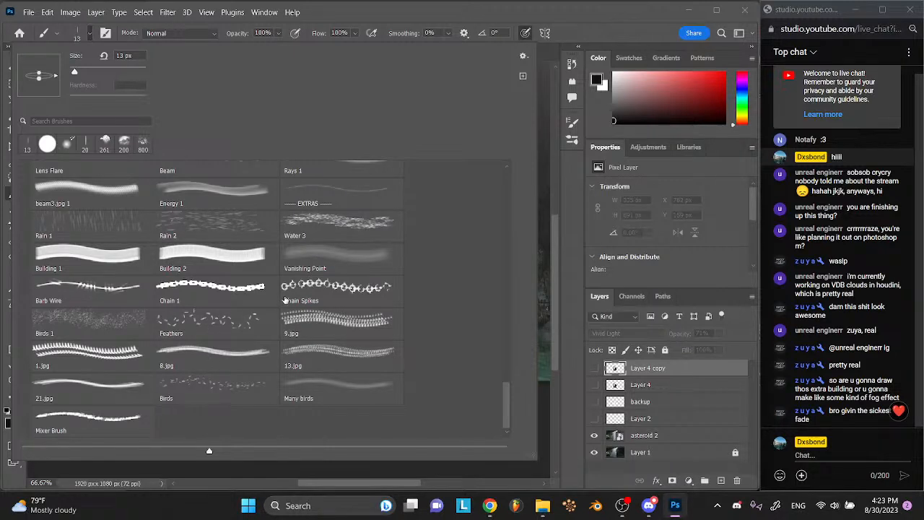
{"action": "scroll", "coordinate": [285, 298], "scroll_direction": "up", "scroll_amount": 1}
{"action": "left_click", "coordinate": [199, 302]}
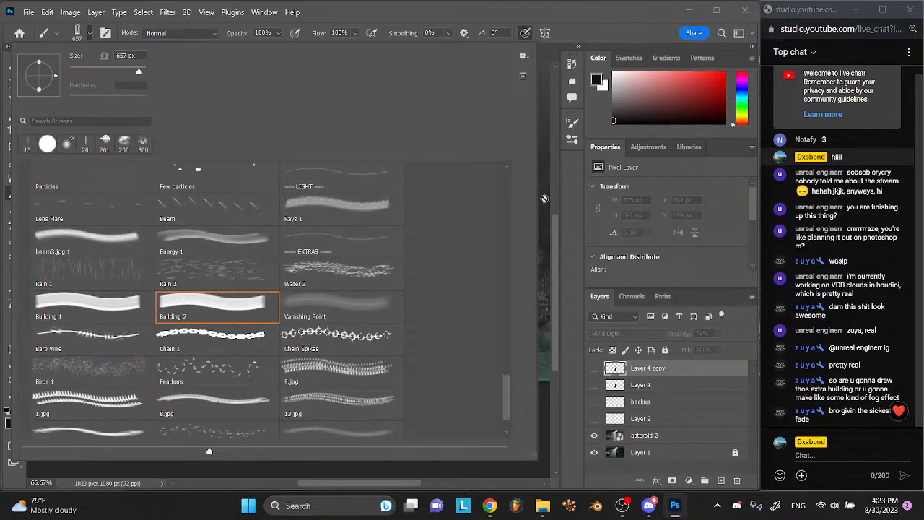
{"action": "left_click", "coordinate": [91, 34]}
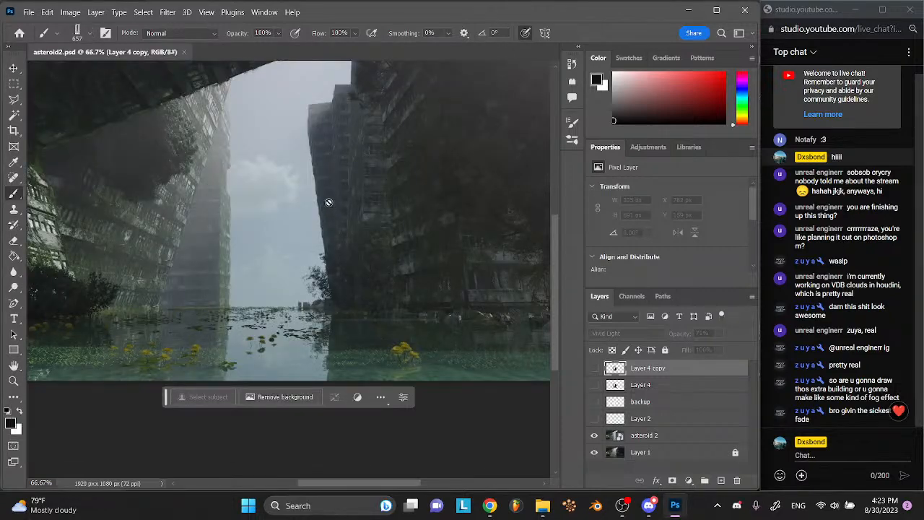
{"action": "left_click", "coordinate": [722, 481]}
{"action": "left_click", "coordinate": [280, 206]}
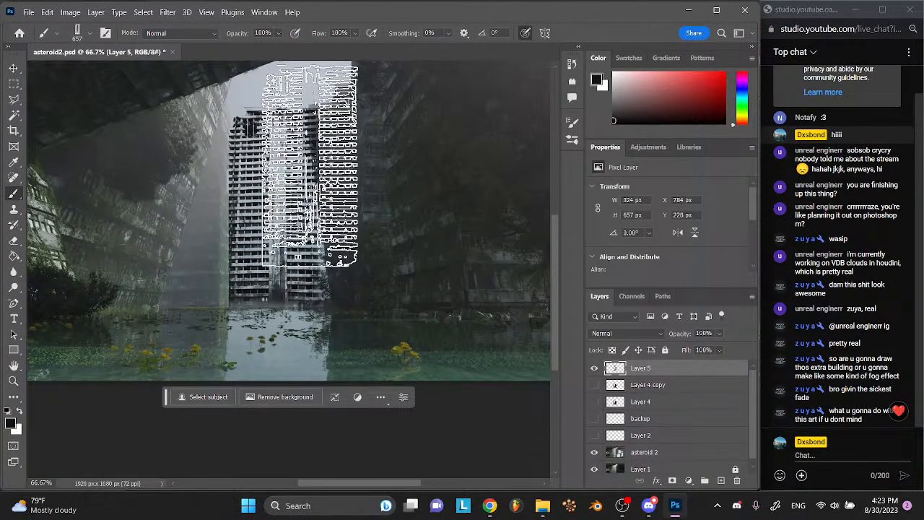
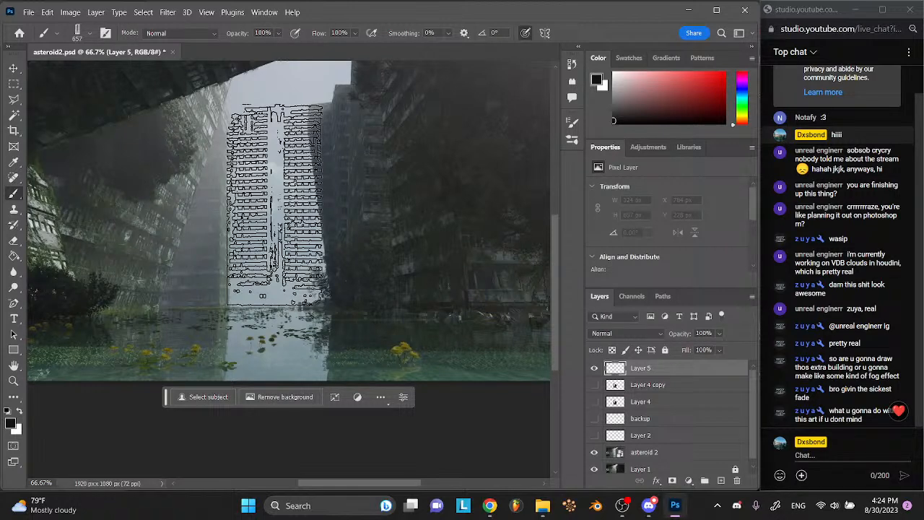
- Stamp the building in the gap between the foreground buildings, scale it to 70.68%, and shift it toward the left foreground building
{"action": "left_click", "coordinate": [272, 210]}
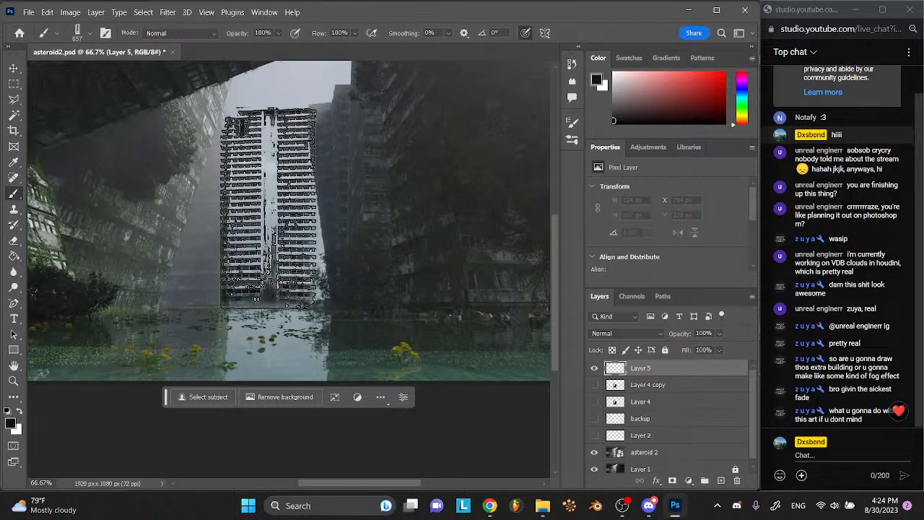
{"action": "left_click", "coordinate": [8, 67]}
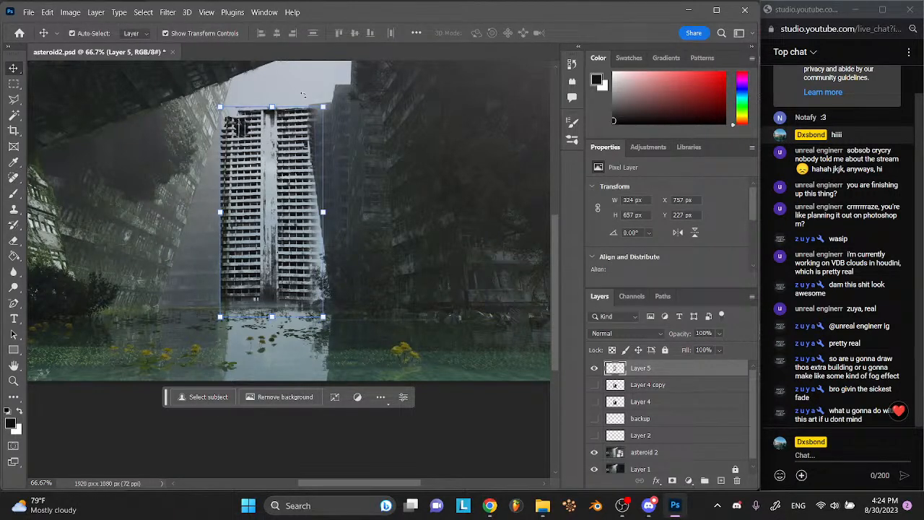
{"action": "key", "text": "ctrl+plus"}
{"action": "scroll", "coordinate": [305, 98], "scroll_direction": "up", "scroll_amount": 3}
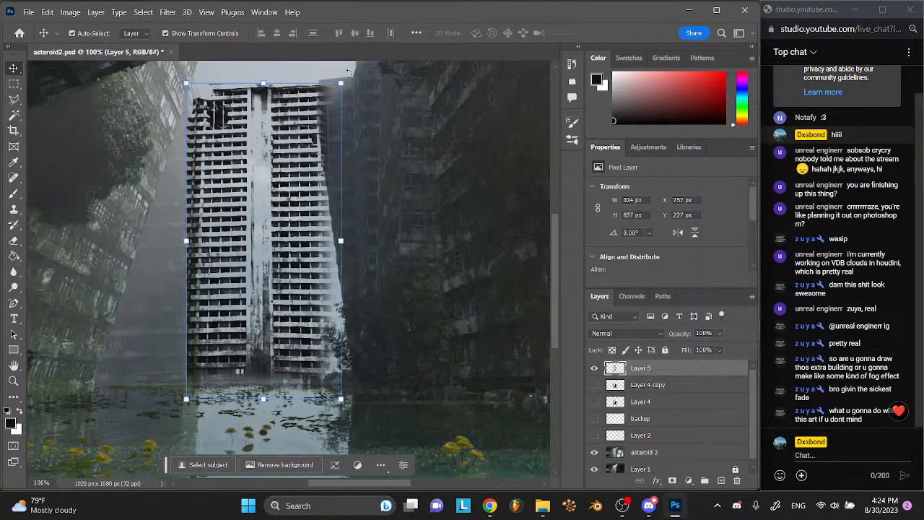
{"action": "left_click_drag", "start_coordinate": [265, 84], "coordinate": [340, 181]}
{"action": "left_click_drag", "start_coordinate": [319, 233], "coordinate": [247, 219]}
- Open the earlier artworks "nier inspired final" and "dystopian rays final2" from Documents and examine them as references
{"action": "left_click", "coordinate": [543, 506]}
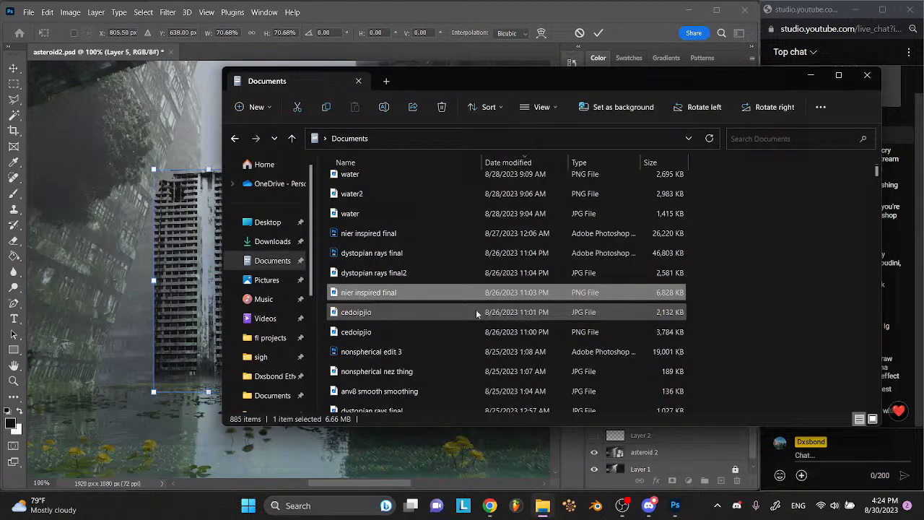
{"action": "scroll", "coordinate": [375, 228], "scroll_direction": "up", "scroll_amount": 5}
{"action": "double_click", "coordinate": [367, 400]}
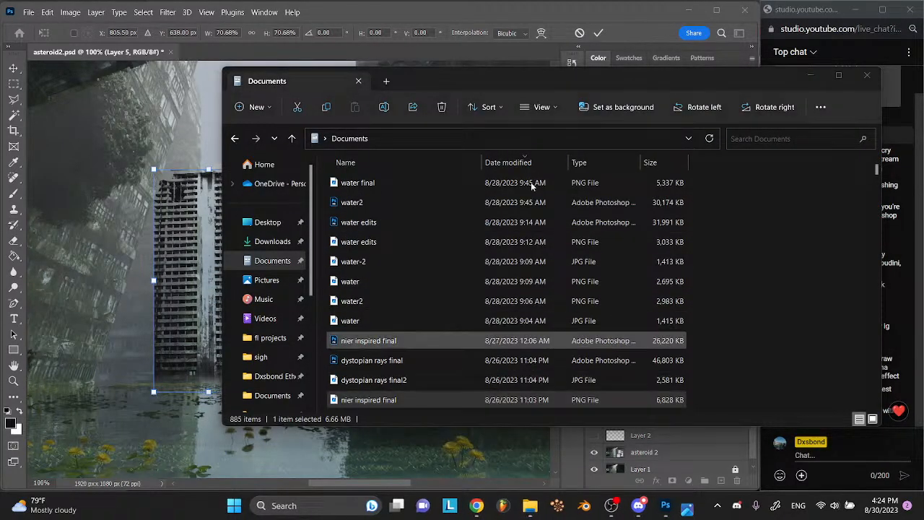
{"action": "left_click", "coordinate": [852, 13]}
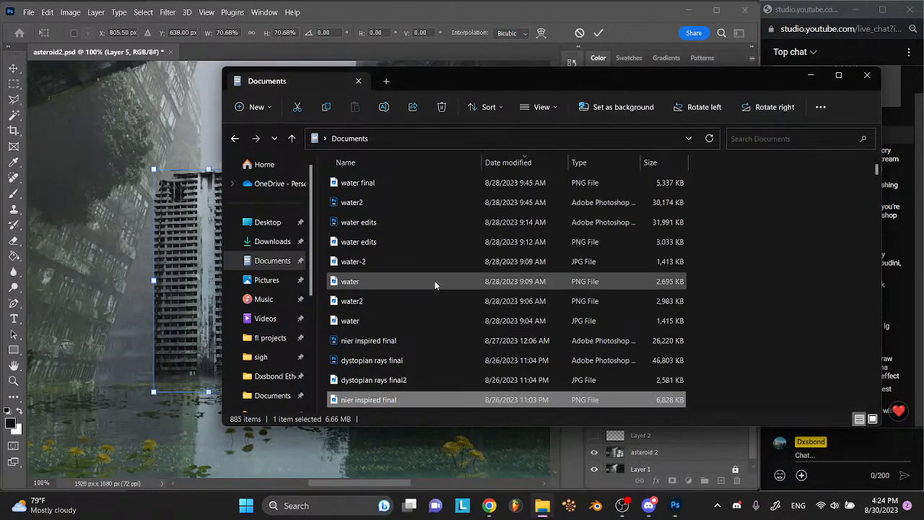
{"action": "left_click", "coordinate": [465, 380]}
{"action": "double_click", "coordinate": [466, 380]}
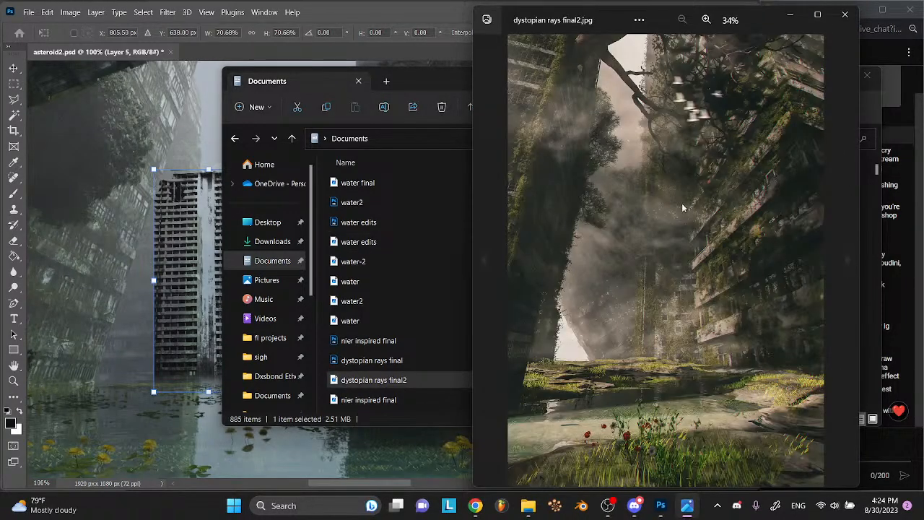
{"action": "left_click", "coordinate": [845, 15]}
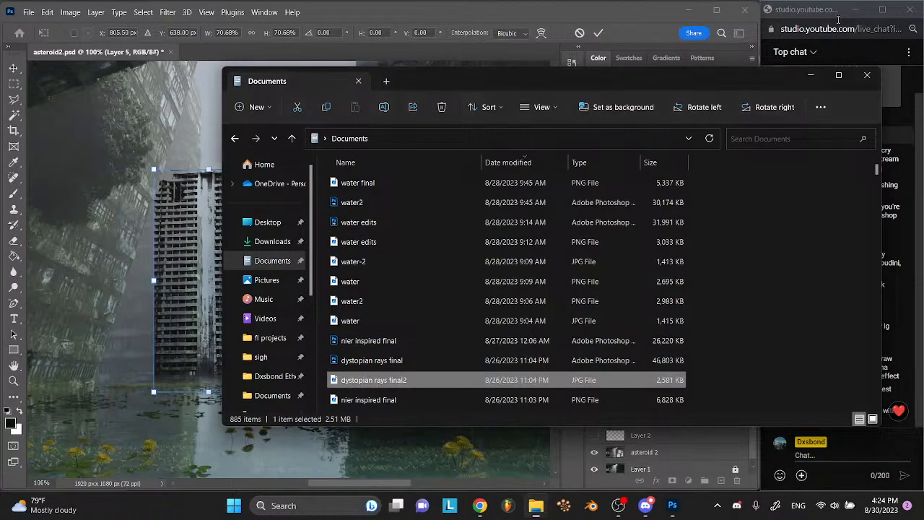
{"action": "left_click", "coordinate": [199, 266]}
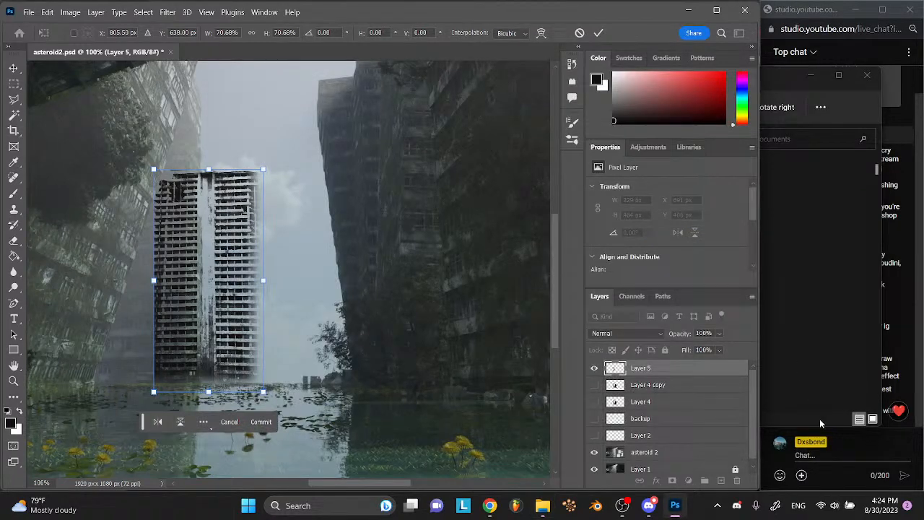
{"action": "left_click", "coordinate": [848, 451]}
- Nudge the scaled building slightly toward the centre of the gap and commit the transform
{"action": "left_click", "coordinate": [191, 238]}
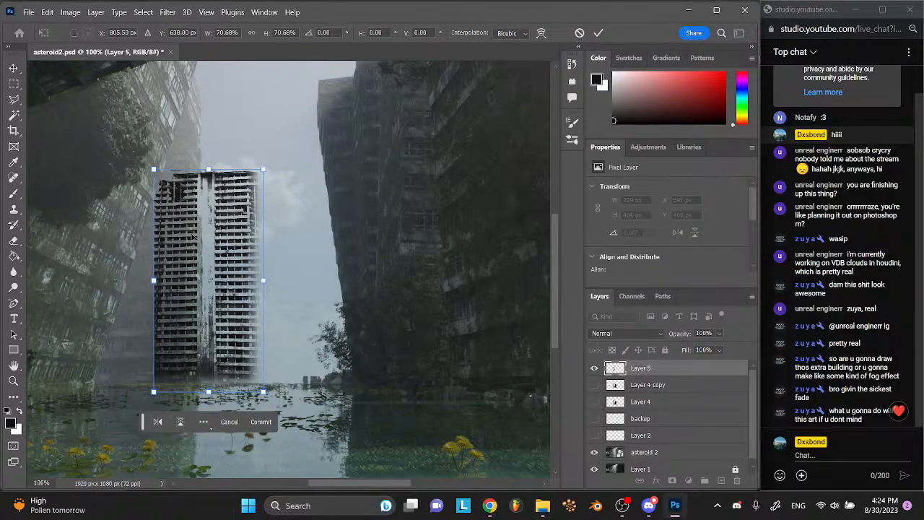
{"action": "left_click_drag", "start_coordinate": [198, 233], "coordinate": [221, 234]}
{"action": "left_click", "coordinate": [281, 429]}
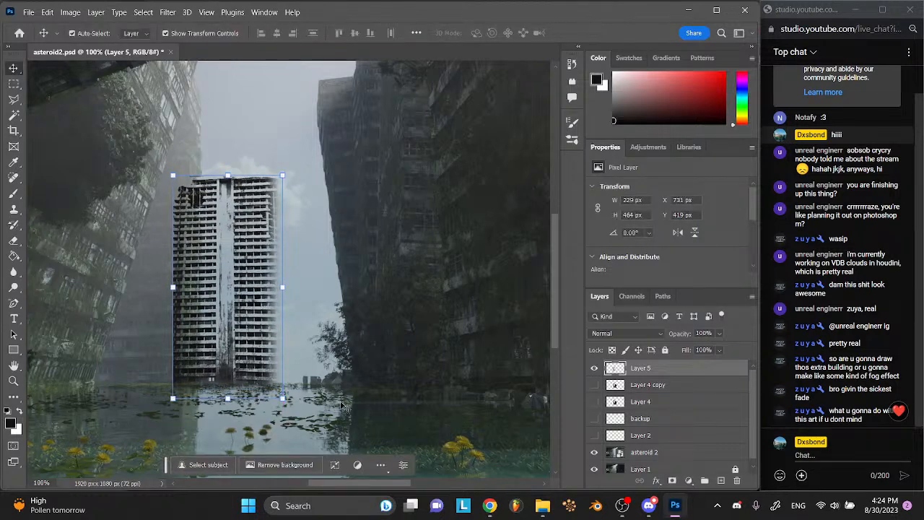
- Delete the strip of the building that extends below the waterline and clear the selection
{"action": "scroll", "coordinate": [147, 301], "scroll_direction": "down", "scroll_amount": 1}
{"action": "key", "text": "m"}
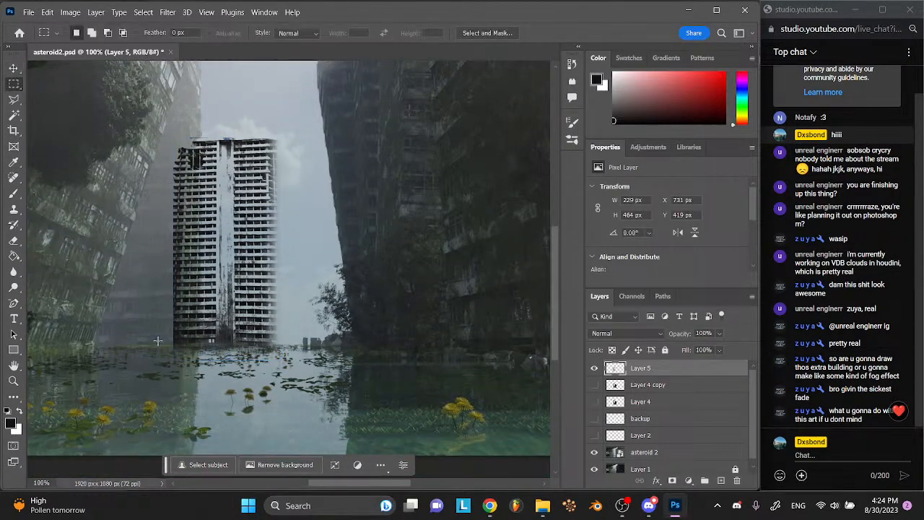
{"action": "left_click_drag", "start_coordinate": [159, 343], "coordinate": [312, 395]}
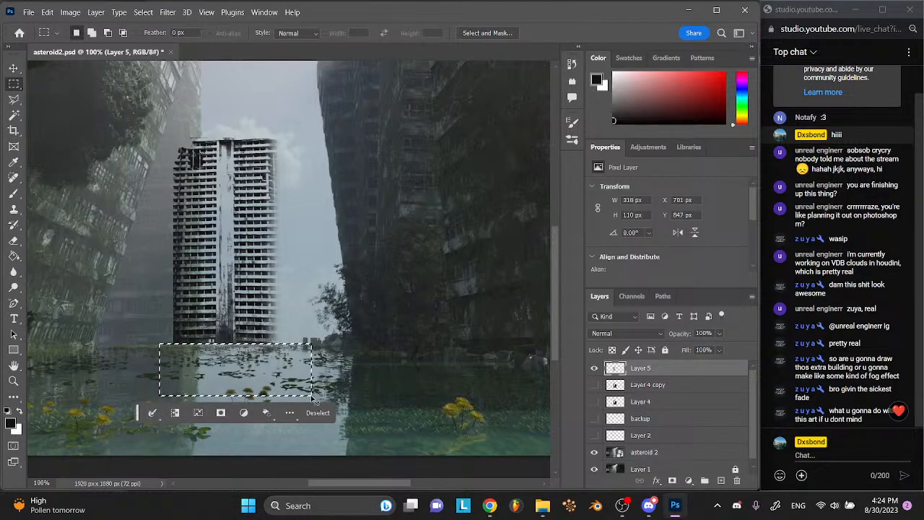
{"action": "key", "text": "ctrl+f"}
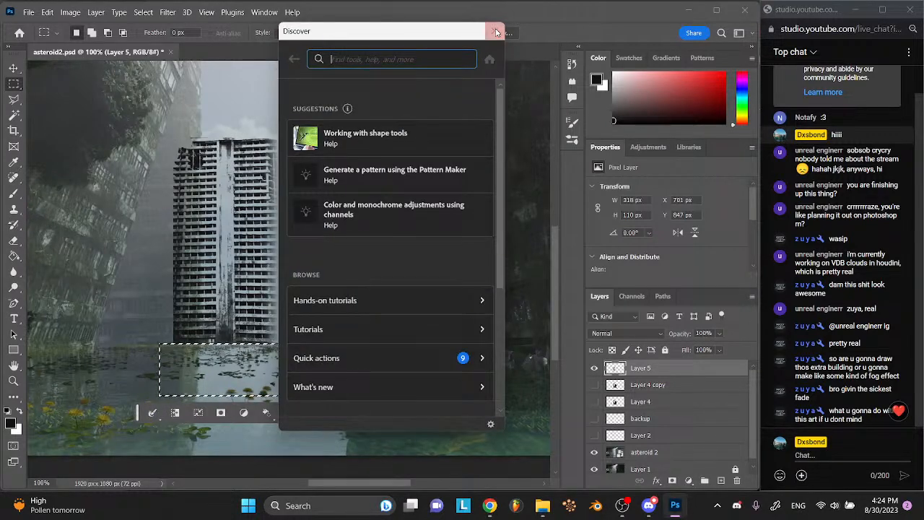
{"action": "left_click", "coordinate": [495, 31]}
{"action": "key", "text": "ctrl+d"}
{"action": "key", "text": "v"}
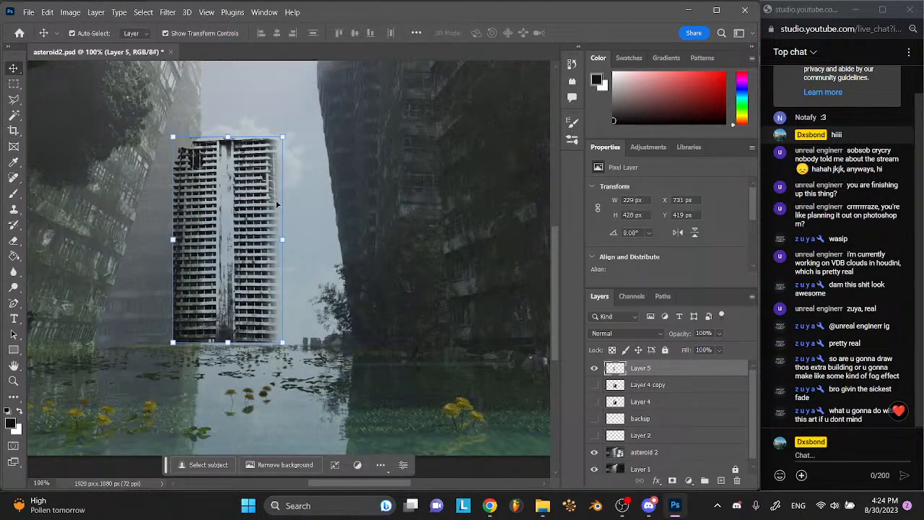
- Move the building against the right foreground tower and delete a rectangular portion overlapping that tower
{"action": "left_click_drag", "start_coordinate": [253, 159], "coordinate": [362, 166]}
{"action": "left_click", "coordinate": [14, 85]}
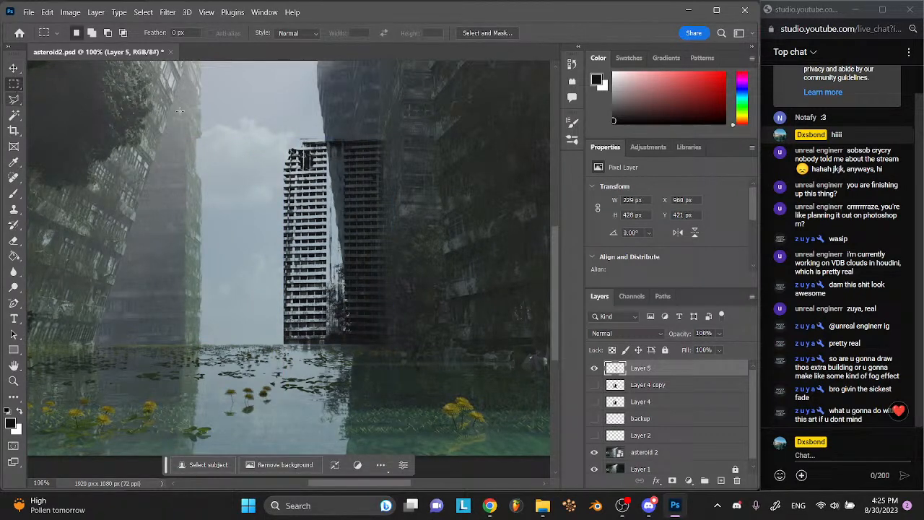
{"action": "left_click_drag", "start_coordinate": [458, 123], "coordinate": [347, 357]}
{"action": "key", "text": "Delete"}
{"action": "key", "text": "ctrl+d"}
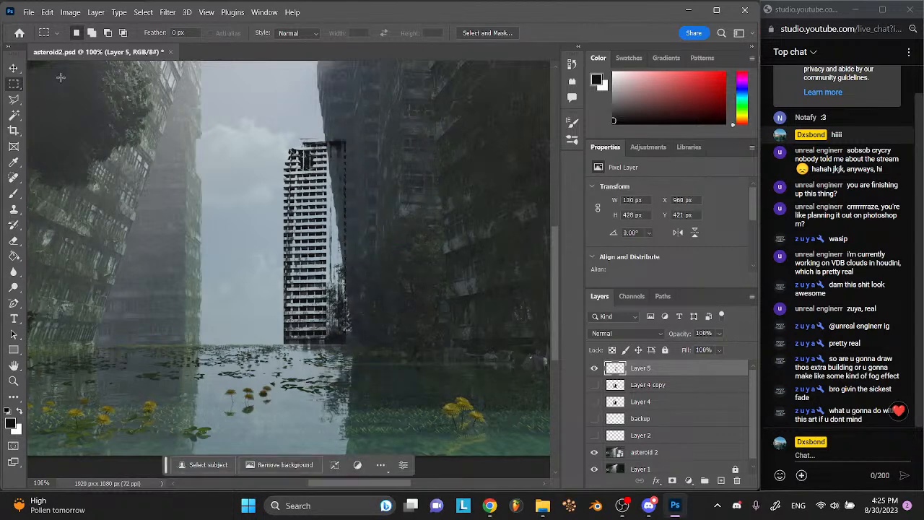
- Try outlining the remaining overlap along the tower's slanted edge, undo the rectangular trim, and clear the selection
{"action": "left_click", "coordinate": [15, 100]}
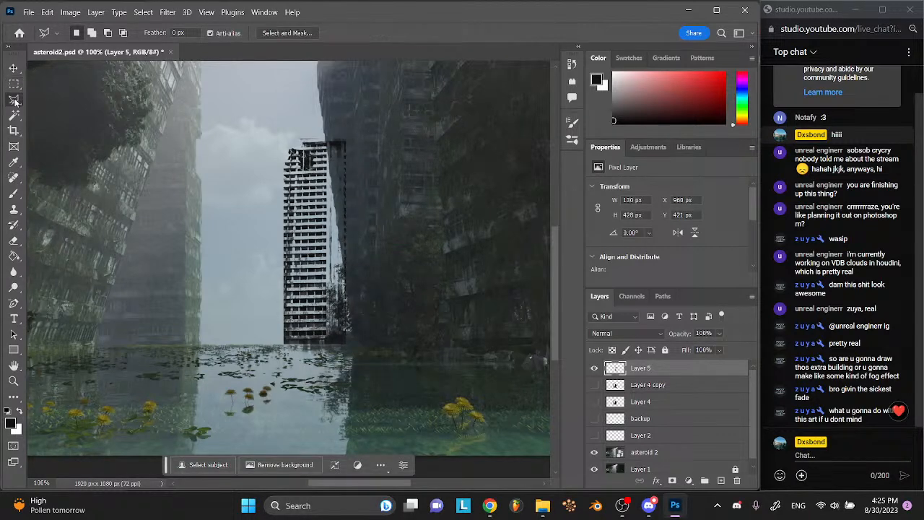
{"action": "left_click", "coordinate": [327, 141]}
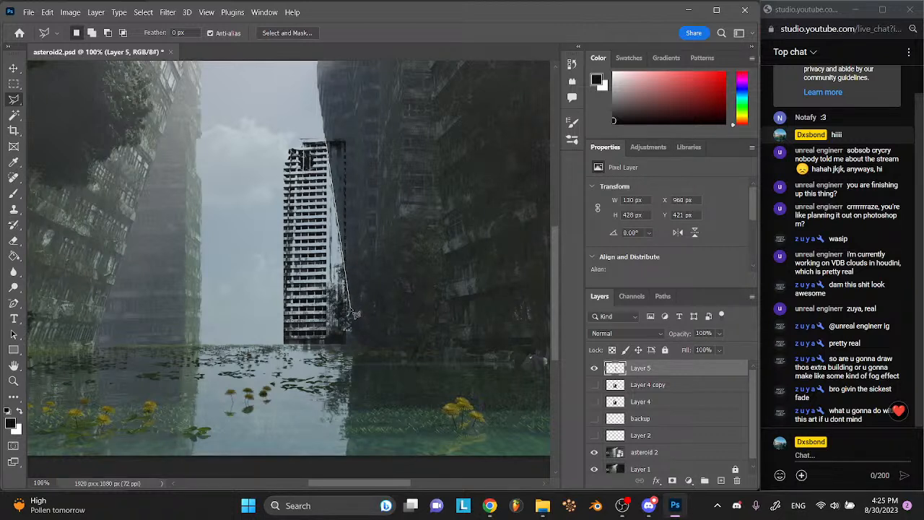
{"action": "key", "text": "Escape"}
{"action": "key", "text": "ctrl+z"}
{"action": "key", "text": "ctrl+z"}
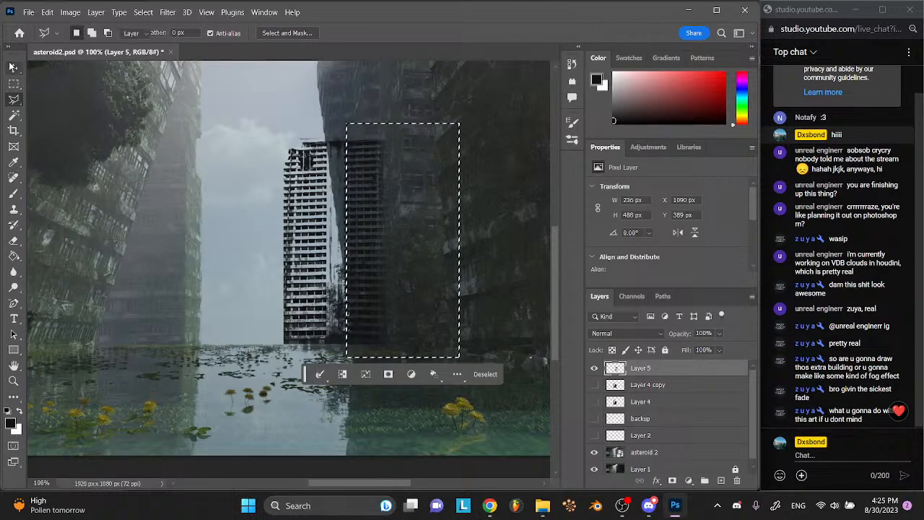
{"action": "left_click", "coordinate": [12, 66]}
{"action": "key", "text": "ctrl+d"}
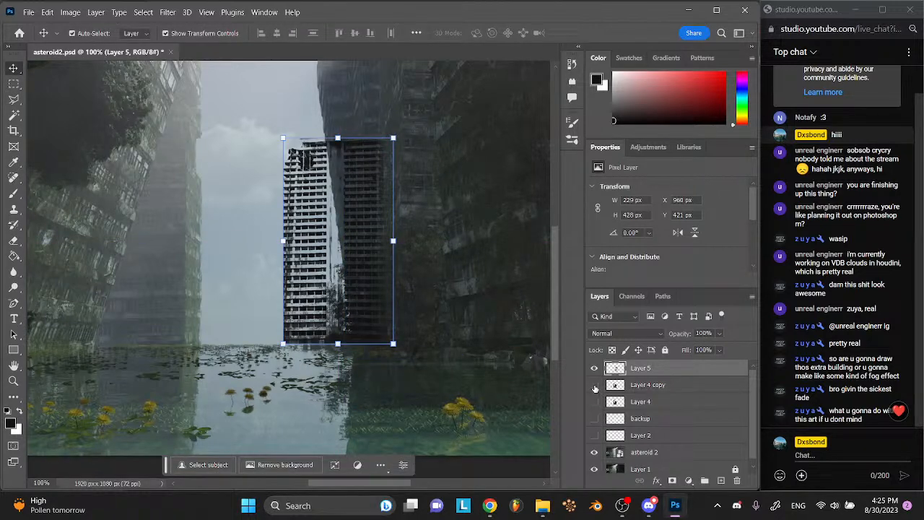
- Show Layer 4 copy, shrink the building to 124 × 231 px among its silhouettes, place Layer 5 beneath that copy, and save
{"action": "left_click", "coordinate": [595, 385]}
{"action": "left_click_drag", "start_coordinate": [393, 138], "coordinate": [266, 266]}
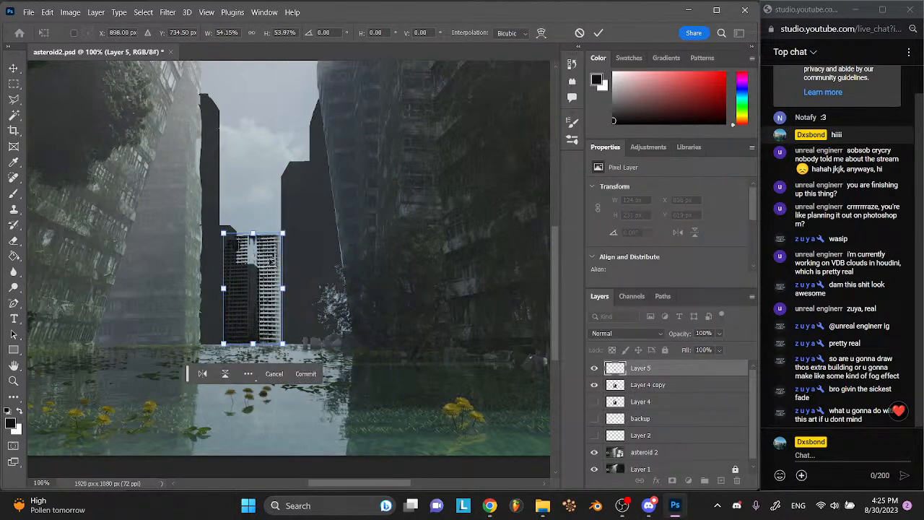
{"action": "left_click_drag", "start_coordinate": [633, 373], "coordinate": [639, 390]}
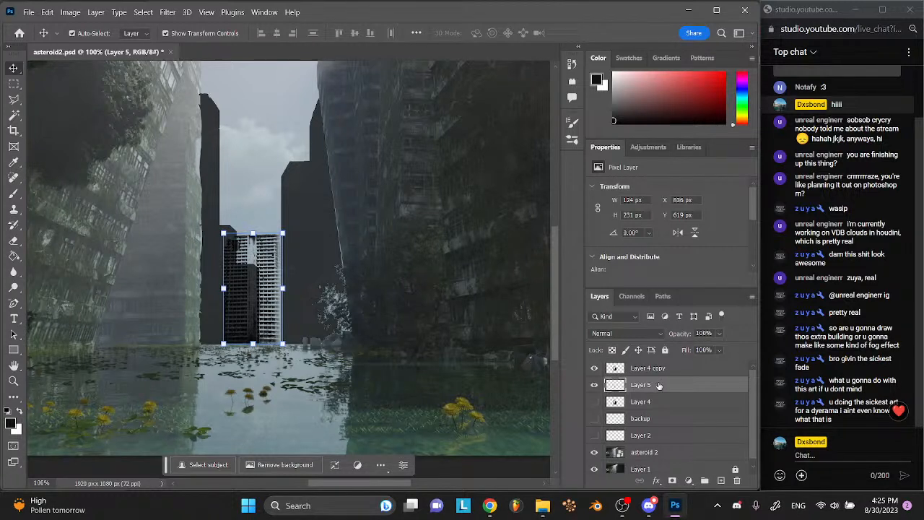
{"action": "key", "text": "ctrl+s"}
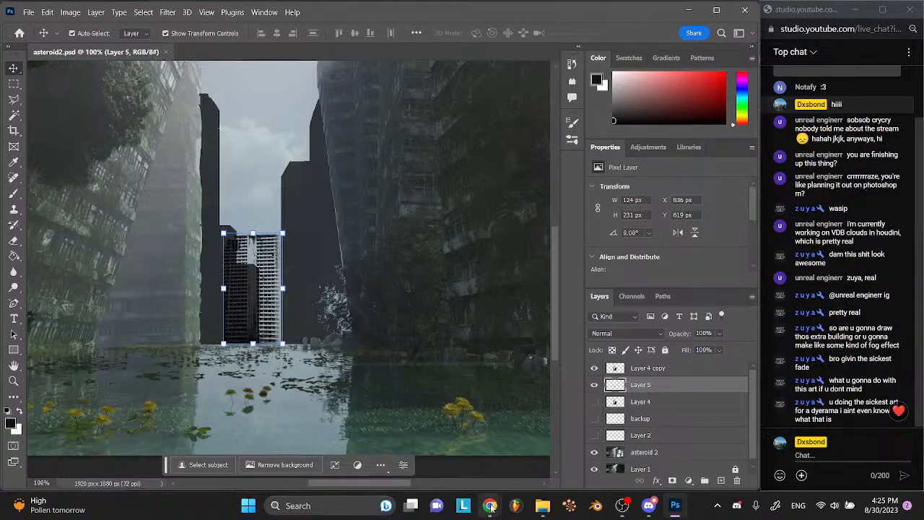
- Switch to Chrome and search Google Images for "diorama building"
{"action": "mouse_move", "coordinate": [490, 507]}
{"action": "left_click", "coordinate": [484, 469]}
{"action": "left_click", "coordinate": [644, 6]}
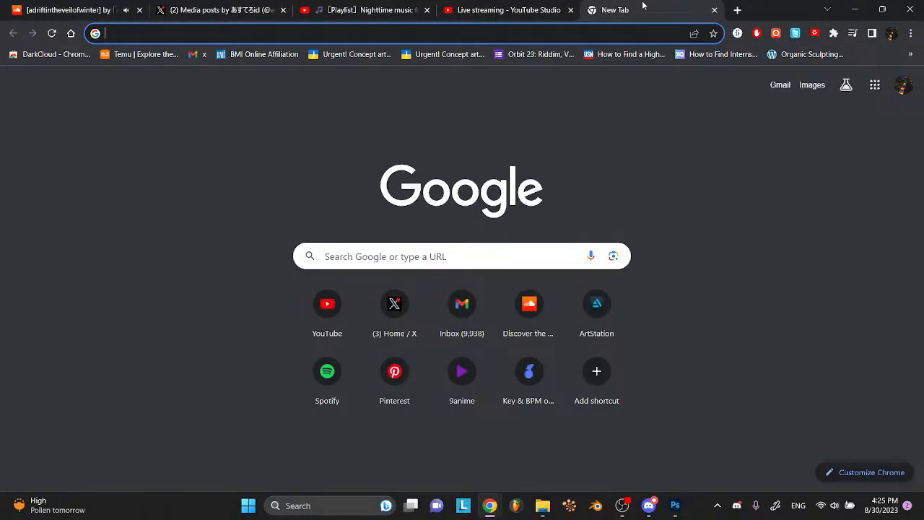
{"action": "type", "text": "diorama build"}
{"action": "key", "text": "Down"}
{"action": "key", "text": "Return"}
{"action": "left_click", "coordinate": [139, 117]}
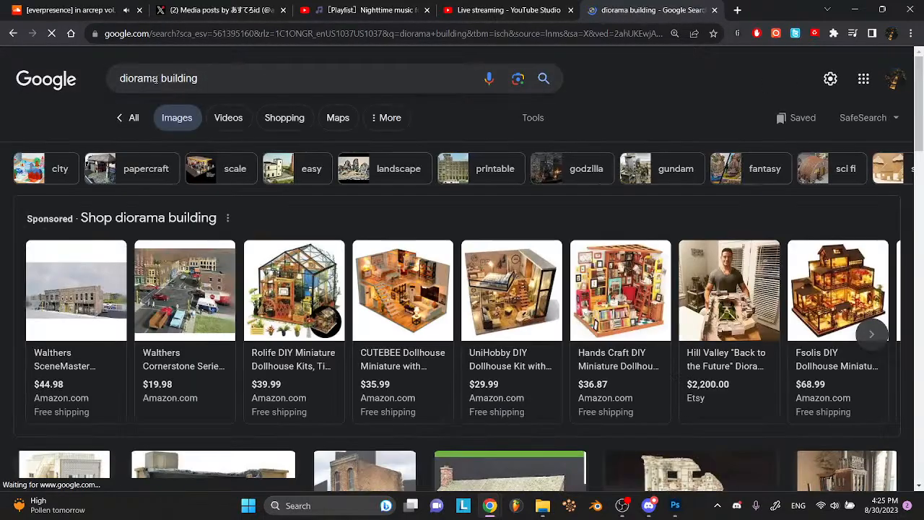
- Change the image search to "fantasy diorama build" and browse the results
{"action": "left_click", "coordinate": [161, 78]}
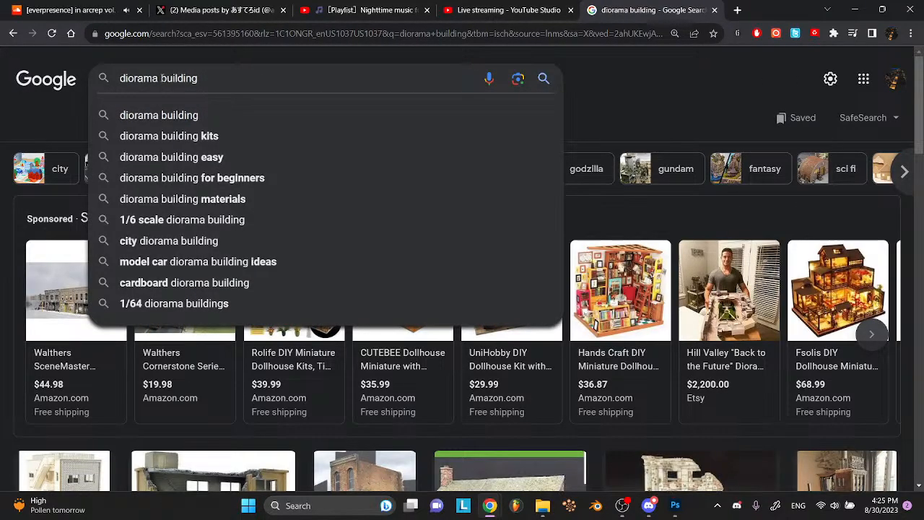
{"action": "type", "text": "build"}
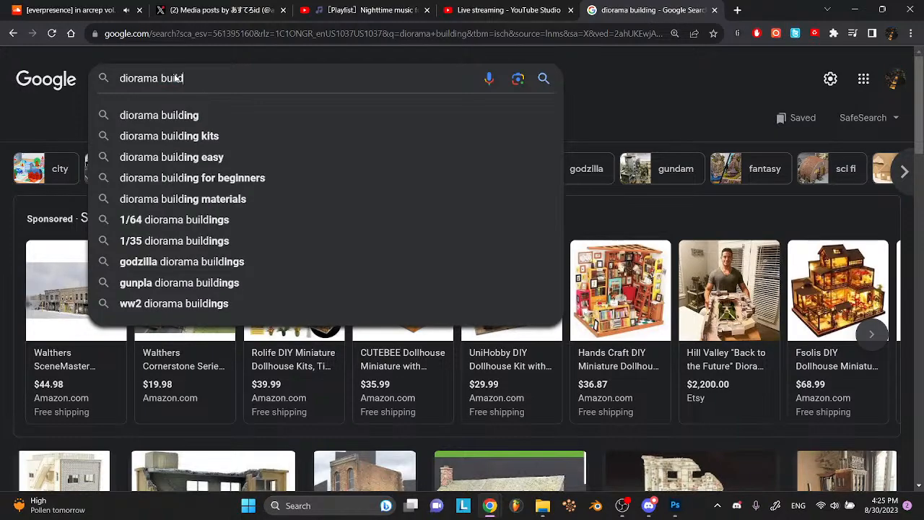
{"action": "key", "text": "Home"}
{"action": "type", "text": "fantasy"}
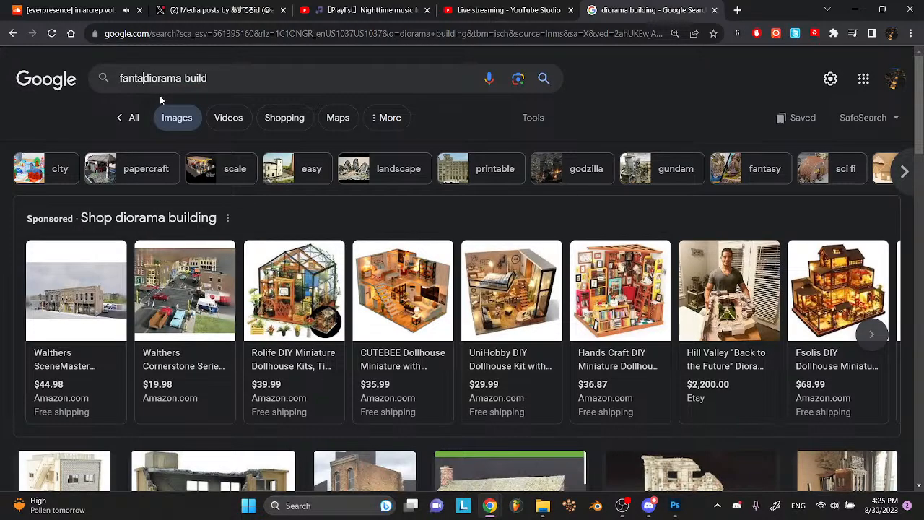
{"action": "key", "text": "Return"}
{"action": "scroll", "coordinate": [183, 140], "scroll_direction": "down", "scroll_amount": 4}
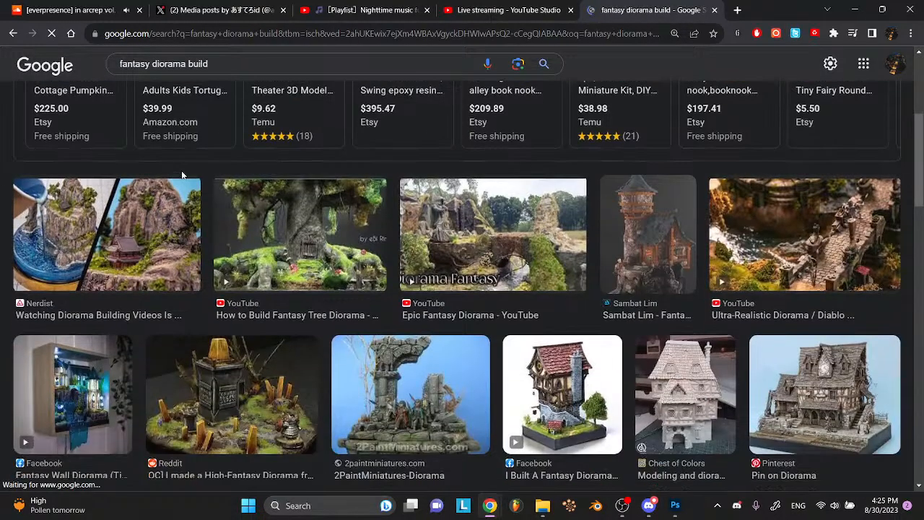
- Preview several results, including the Epic Fantasy Diorama and the fantasy diorama house, to examine how they look
{"action": "left_click", "coordinate": [426, 208]}
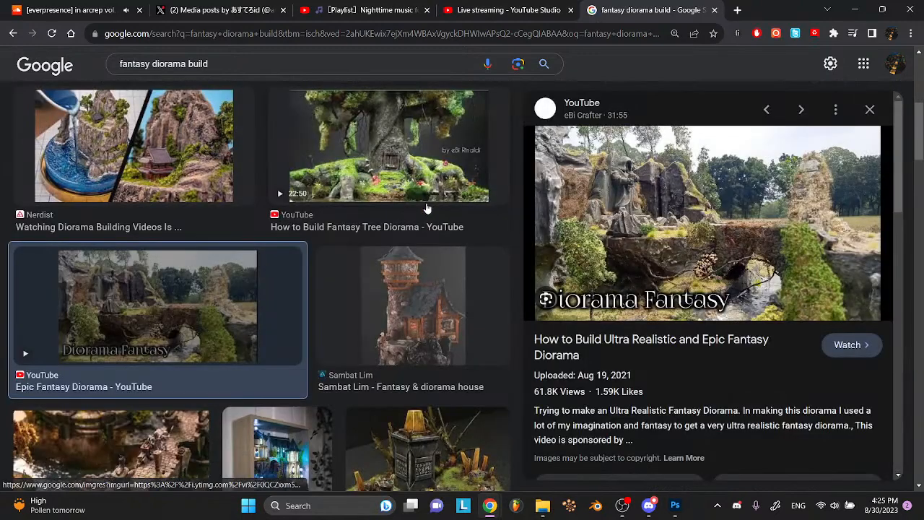
{"action": "left_click", "coordinate": [309, 144]}
{"action": "left_click", "coordinate": [423, 278]}
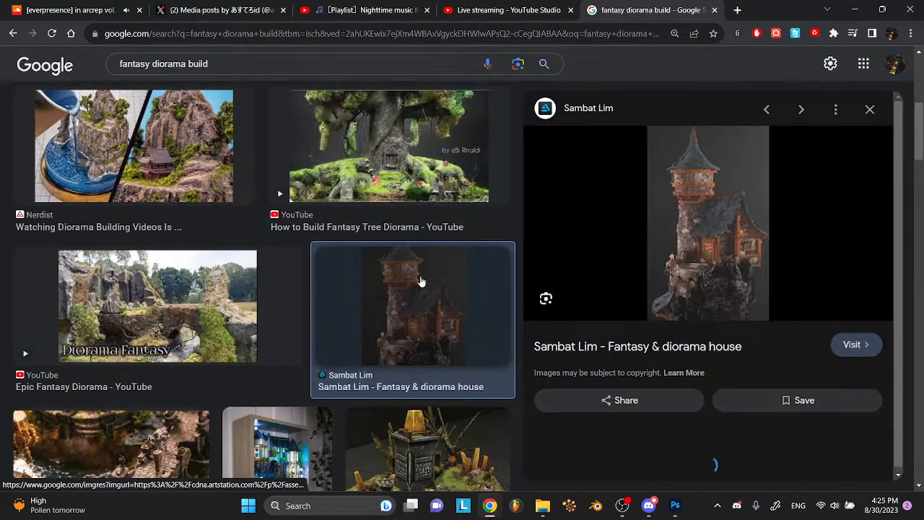
{"action": "left_click", "coordinate": [239, 282]}
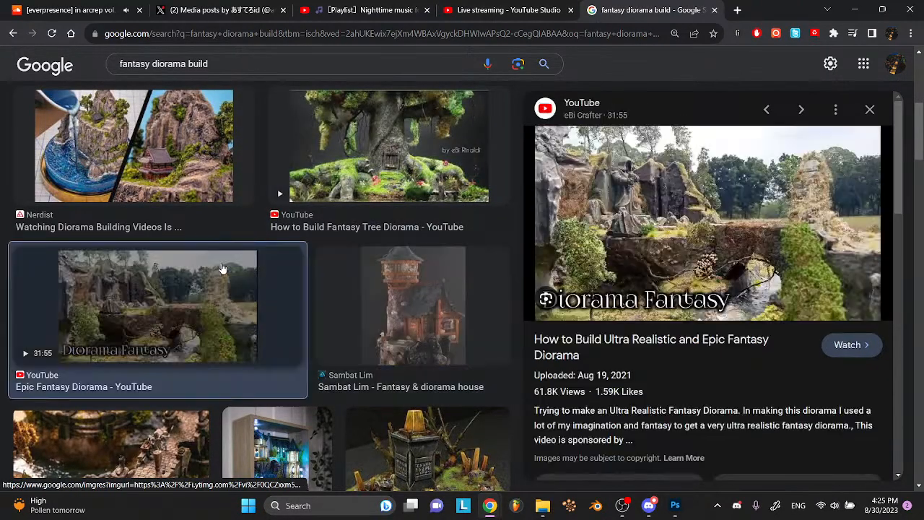
{"action": "left_click", "coordinate": [196, 149]}
{"action": "left_click", "coordinate": [488, 12]}
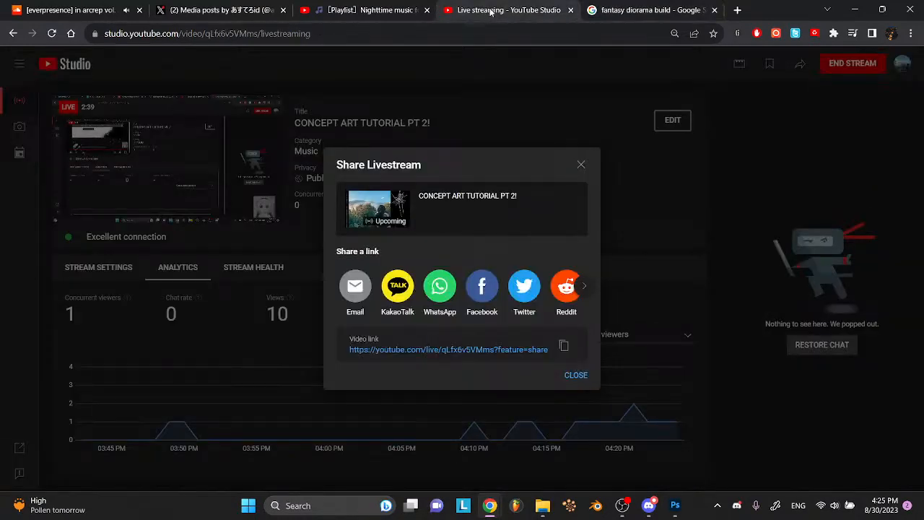
{"action": "left_click", "coordinate": [368, 7]}
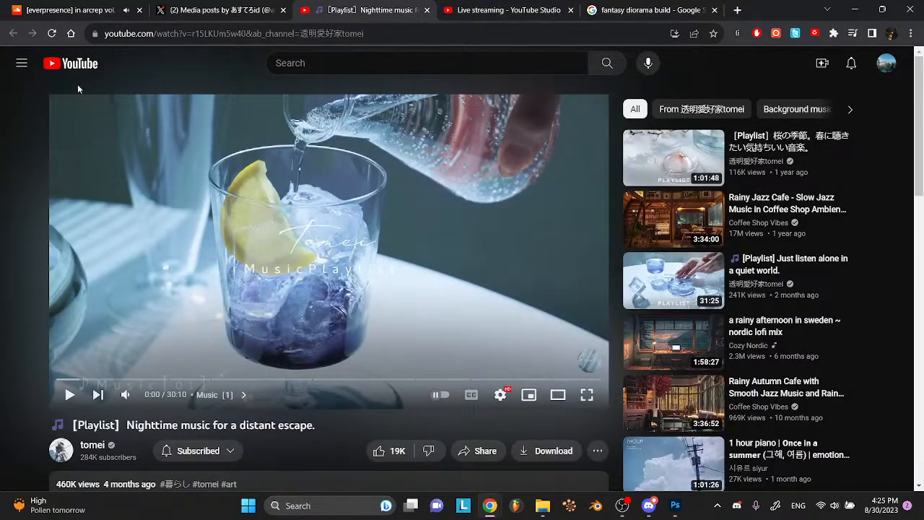
- Expand the full list of subscribed channels on YouTube
{"action": "left_click", "coordinate": [22, 63]}
{"action": "scroll", "coordinate": [91, 284], "scroll_direction": "down", "scroll_amount": 10}
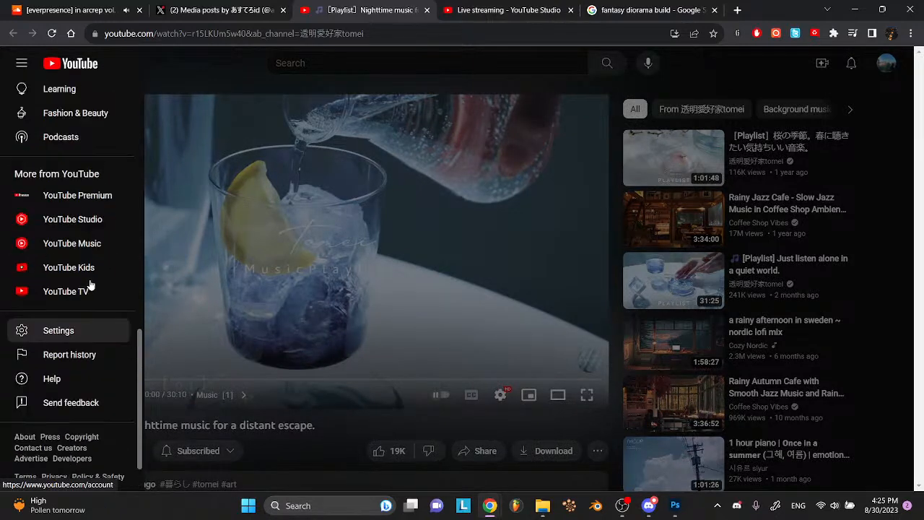
{"action": "scroll", "coordinate": [72, 285], "scroll_direction": "up", "scroll_amount": 7}
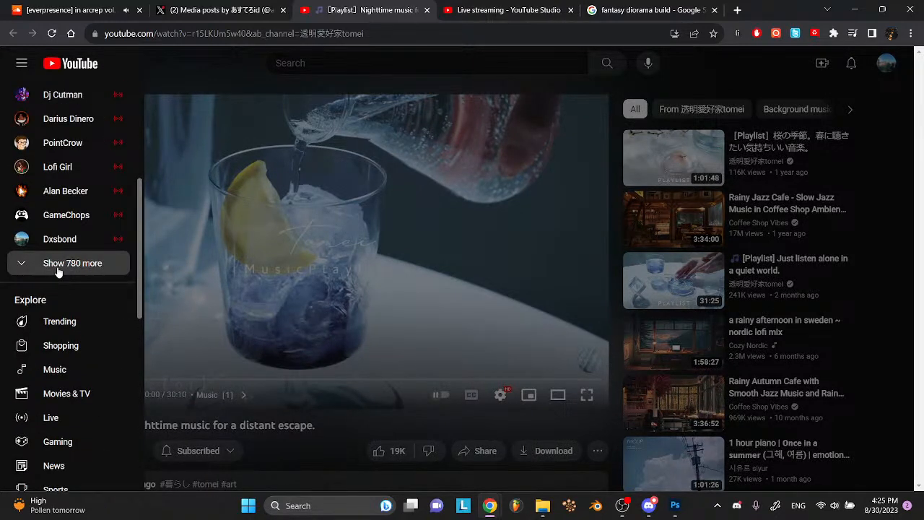
{"action": "left_click", "coordinate": [58, 268]}
- Look through the subscribed channels for Neytirix and open that channel
{"action": "scroll", "coordinate": [58, 271], "scroll_direction": "down", "scroll_amount": 7}
{"action": "scroll", "coordinate": [59, 272], "scroll_direction": "up", "scroll_amount": 4}
{"action": "scroll", "coordinate": [58, 272], "scroll_direction": "down", "scroll_amount": 8}
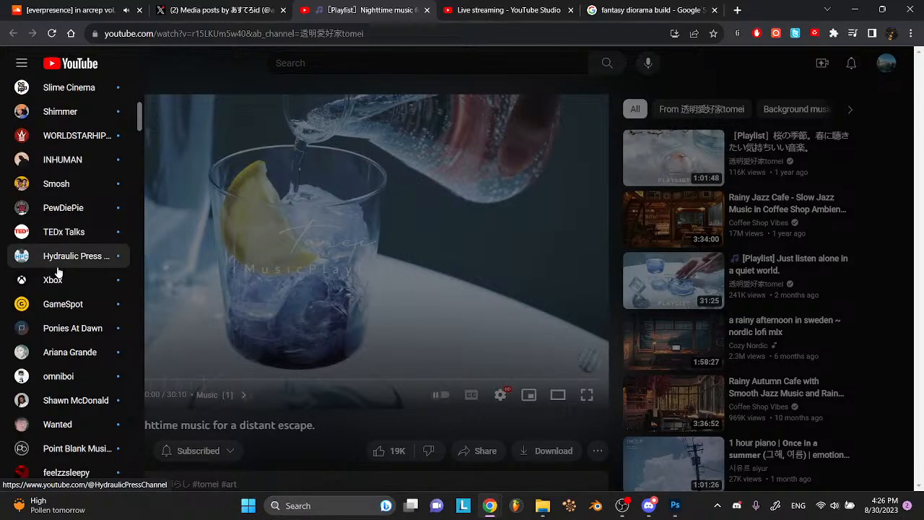
{"action": "scroll", "coordinate": [57, 272], "scroll_direction": "down", "scroll_amount": 6}
{"action": "scroll", "coordinate": [57, 271], "scroll_direction": "down", "scroll_amount": 6}
{"action": "scroll", "coordinate": [58, 271], "scroll_direction": "down", "scroll_amount": 5}
{"action": "scroll", "coordinate": [58, 272], "scroll_direction": "down", "scroll_amount": 7}
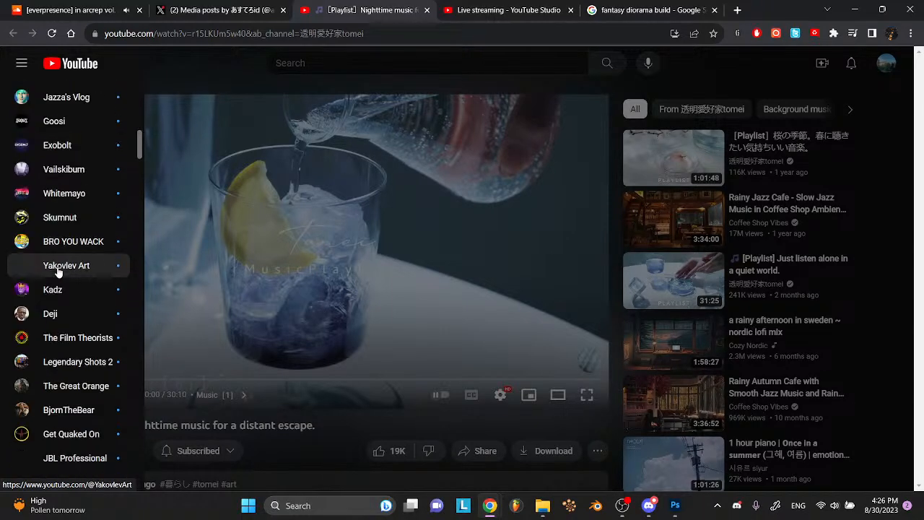
{"action": "scroll", "coordinate": [58, 271], "scroll_direction": "down", "scroll_amount": 4}
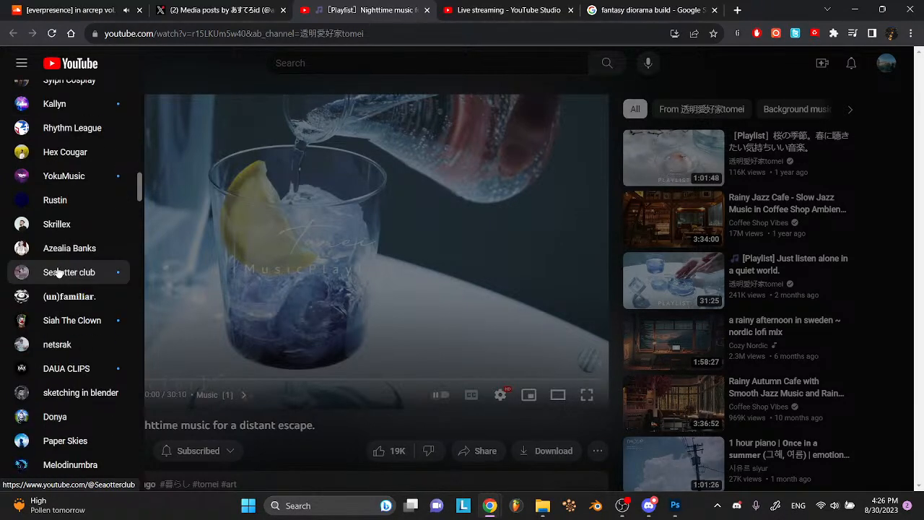
{"action": "scroll", "coordinate": [58, 271], "scroll_direction": "down", "scroll_amount": 3}
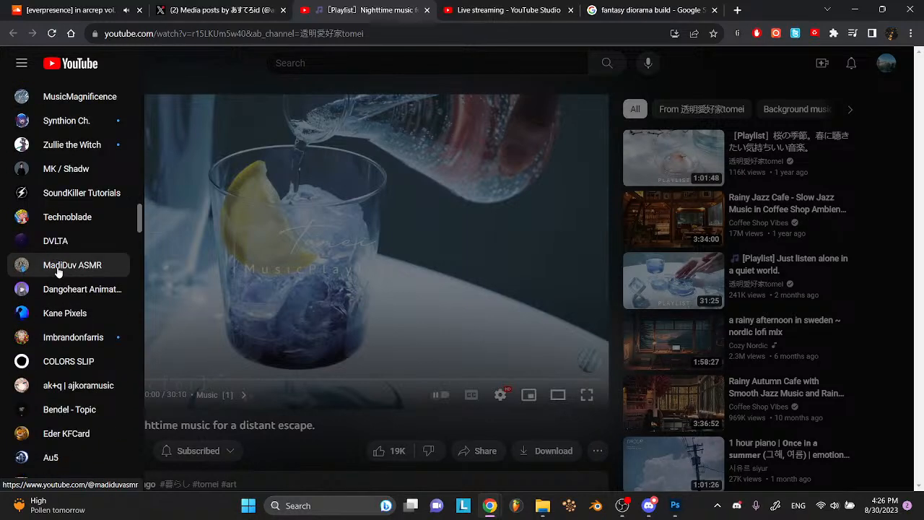
{"action": "scroll", "coordinate": [58, 271], "scroll_direction": "down", "scroll_amount": 3}
{"action": "scroll", "coordinate": [58, 271], "scroll_direction": "down", "scroll_amount": 9}
{"action": "scroll", "coordinate": [58, 270], "scroll_direction": "down", "scroll_amount": 6}
{"action": "scroll", "coordinate": [58, 271], "scroll_direction": "down", "scroll_amount": 4}
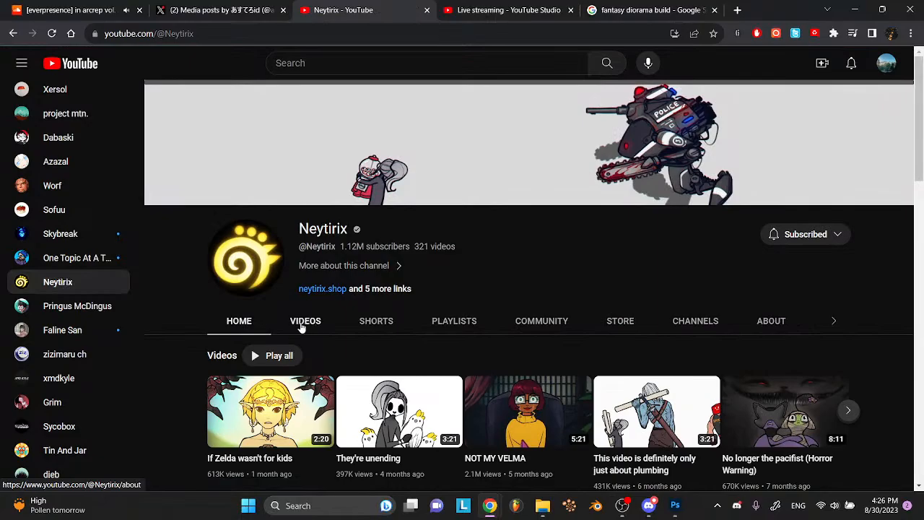
- Browse Neytirix's uploaded videos from the latest back to the older ones for a miniature diorama build
{"action": "left_click", "coordinate": [304, 324]}
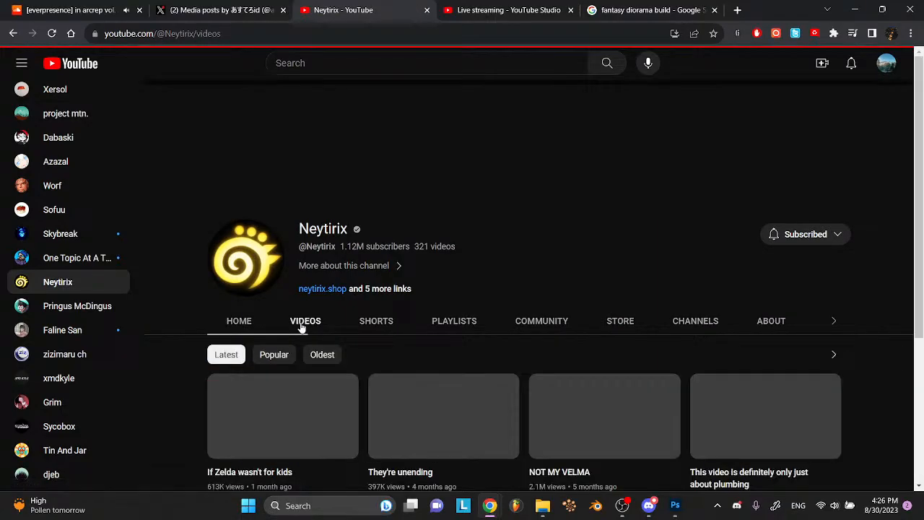
{"action": "scroll", "coordinate": [302, 326], "scroll_direction": "down", "scroll_amount": 15}
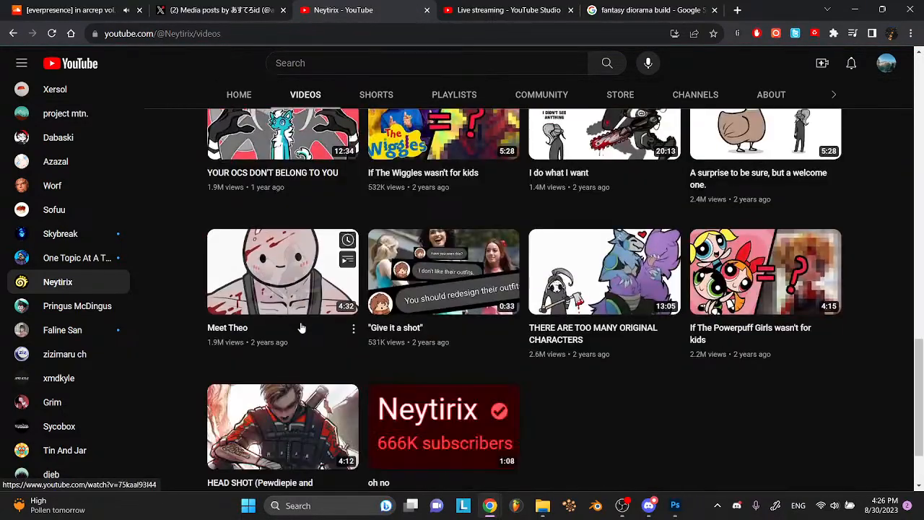
{"action": "scroll", "coordinate": [302, 329], "scroll_direction": "down", "scroll_amount": 8}
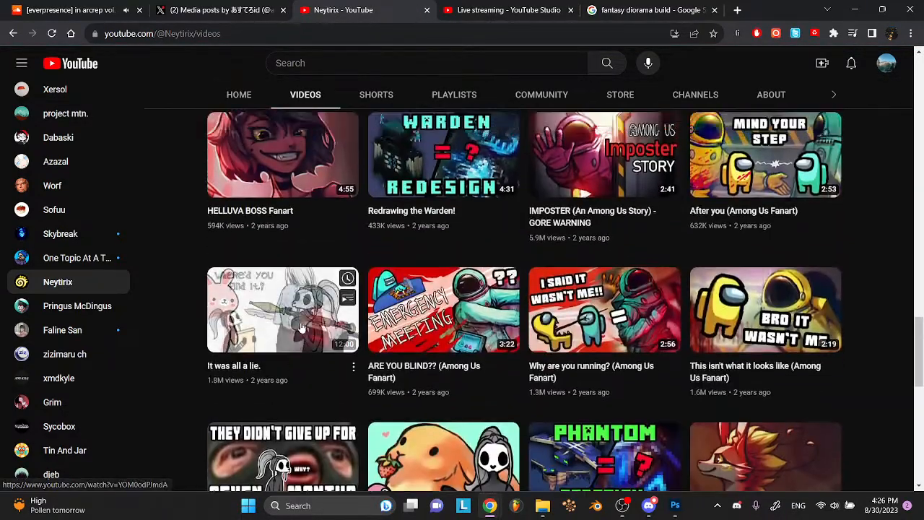
{"action": "scroll", "coordinate": [302, 329], "scroll_direction": "down", "scroll_amount": 8}
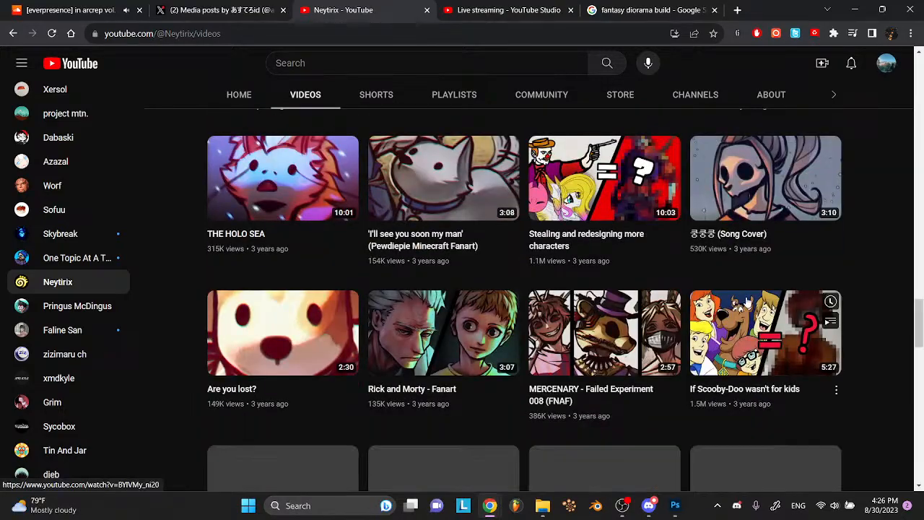
{"action": "scroll", "coordinate": [842, 302], "scroll_direction": "down", "scroll_amount": 10}
{"action": "scroll", "coordinate": [842, 302], "scroll_direction": "down", "scroll_amount": 7}
{"action": "scroll", "coordinate": [842, 300], "scroll_direction": "down", "scroll_amount": 3}
{"action": "scroll", "coordinate": [879, 289], "scroll_direction": "down", "scroll_amount": 5}
{"action": "scroll", "coordinate": [879, 289], "scroll_direction": "down", "scroll_amount": 3}
{"action": "scroll", "coordinate": [879, 289], "scroll_direction": "down", "scroll_amount": 9}
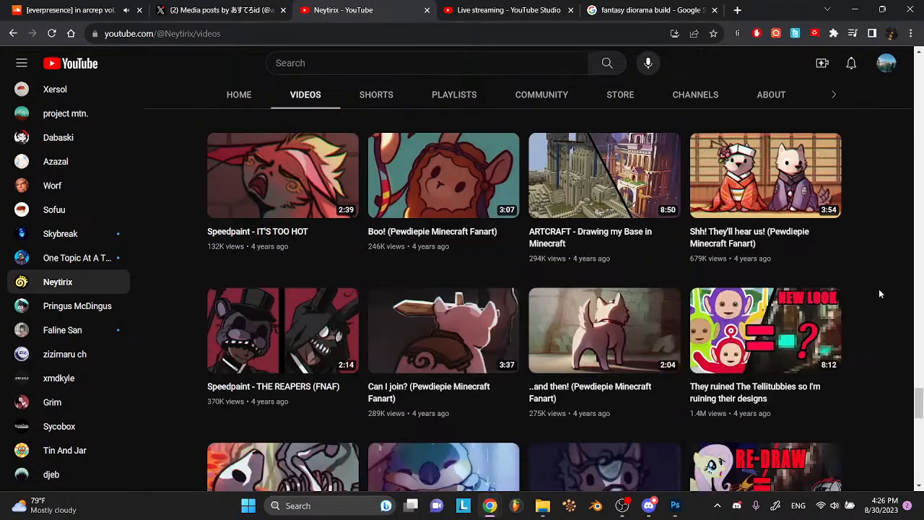
{"action": "scroll", "coordinate": [879, 289], "scroll_direction": "down", "scroll_amount": 4}
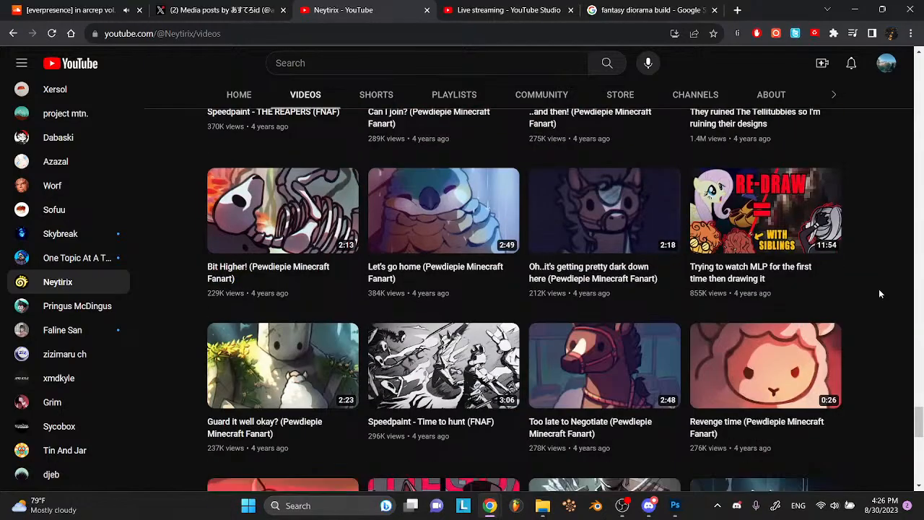
{"action": "scroll", "coordinate": [879, 289], "scroll_direction": "up", "scroll_amount": 3}
{"action": "scroll", "coordinate": [879, 289], "scroll_direction": "down", "scroll_amount": 8}
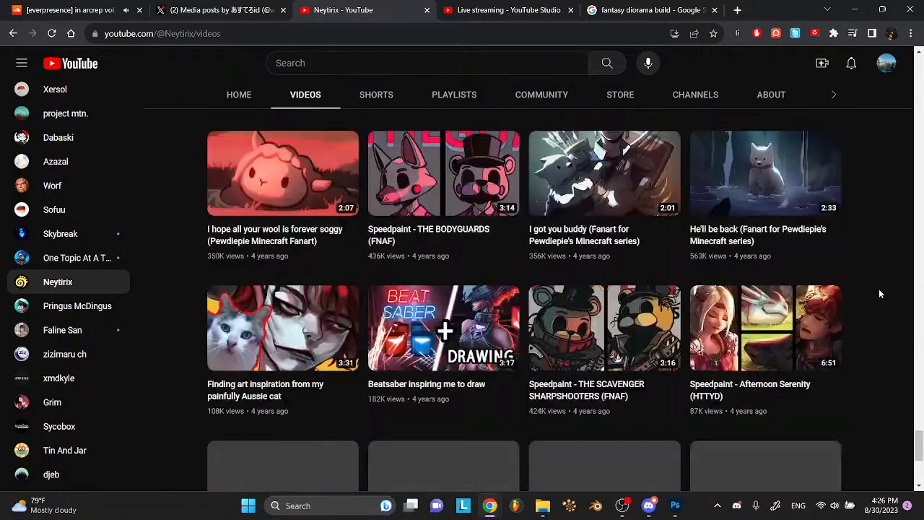
{"action": "scroll", "coordinate": [879, 289], "scroll_direction": "up", "scroll_amount": 2}
{"action": "scroll", "coordinate": [879, 289], "scroll_direction": "down", "scroll_amount": 5}
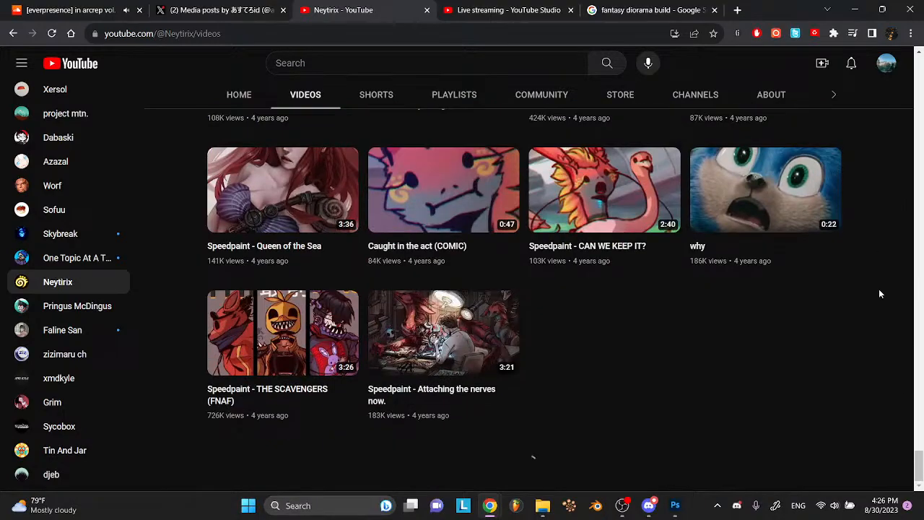
{"action": "scroll", "coordinate": [879, 289], "scroll_direction": "down", "scroll_amount": 3}
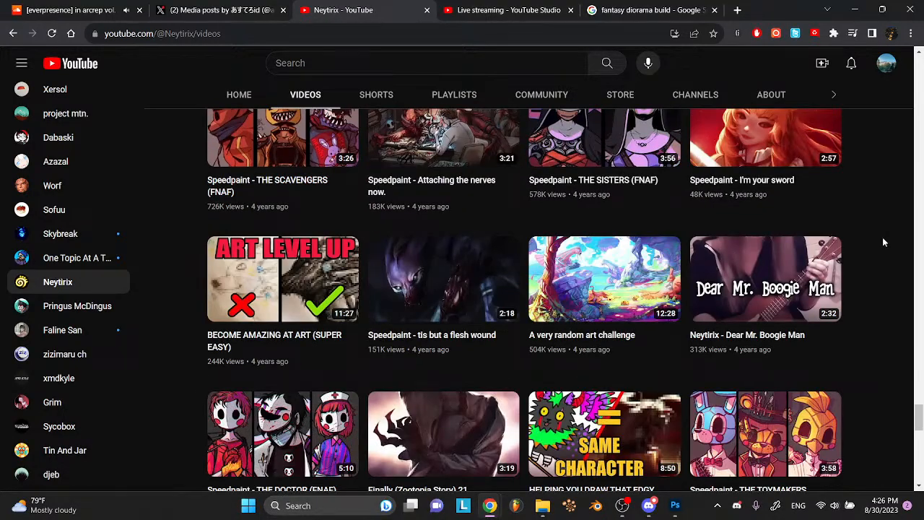
{"action": "scroll", "coordinate": [882, 244], "scroll_direction": "down", "scroll_amount": 4}
{"action": "scroll", "coordinate": [882, 242], "scroll_direction": "down", "scroll_amount": 7}
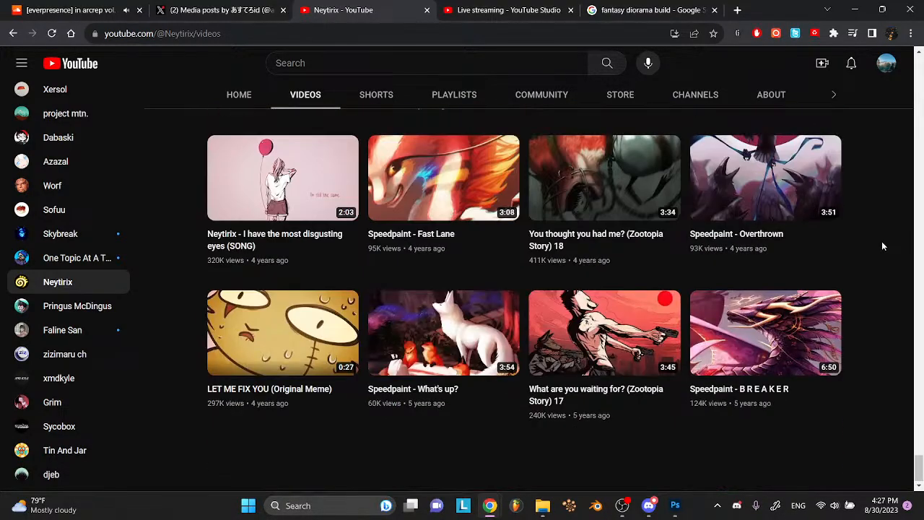
- Search YouTube for "neytirix build" and look through the results
{"action": "type", "text": "netr"}
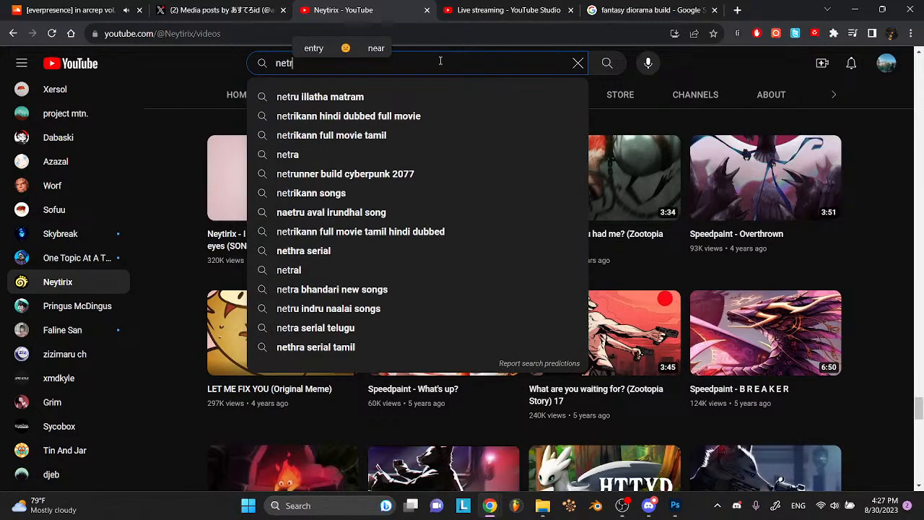
{"action": "key", "text": "BackSpace"}
{"action": "type", "text": "irix build"}
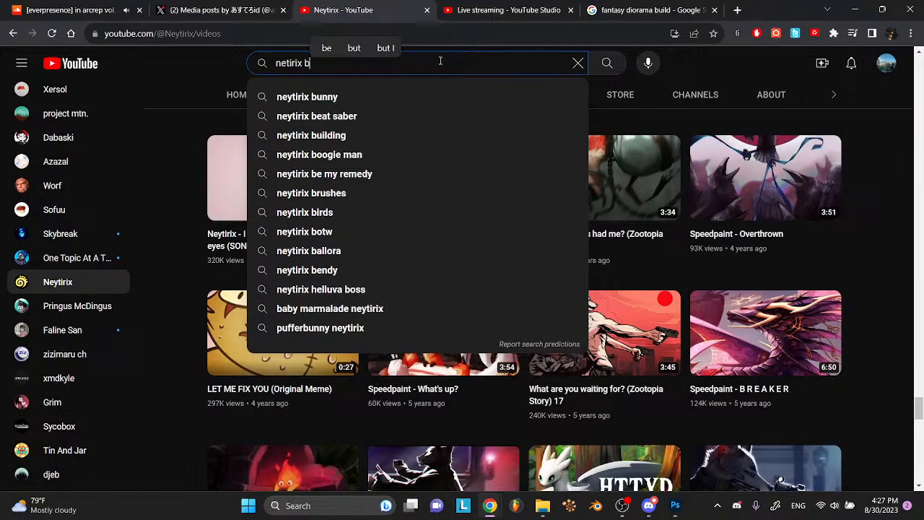
{"action": "key", "text": "Return"}
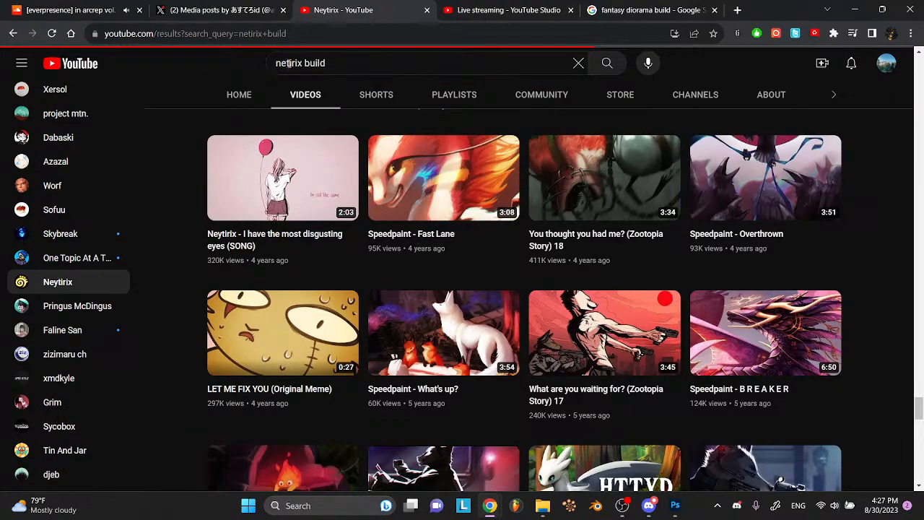
{"action": "type", "text": "y"}
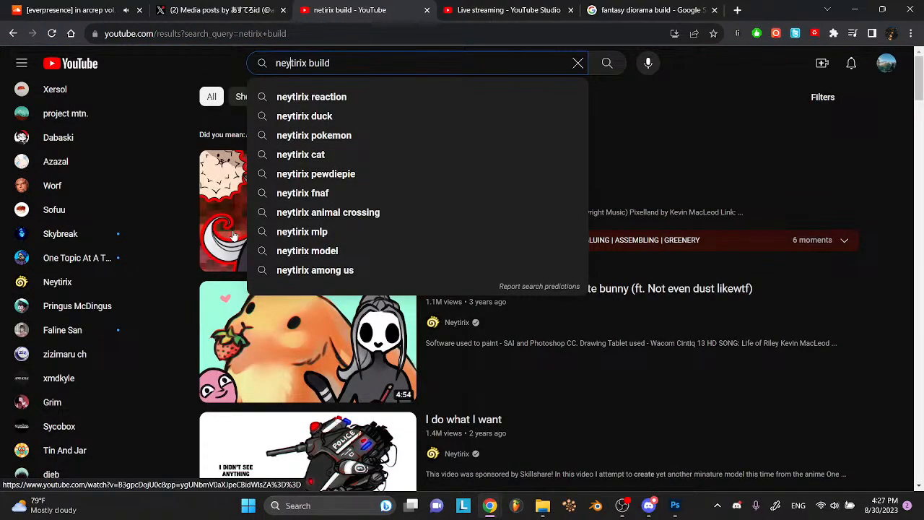
{"action": "key", "text": "Return"}
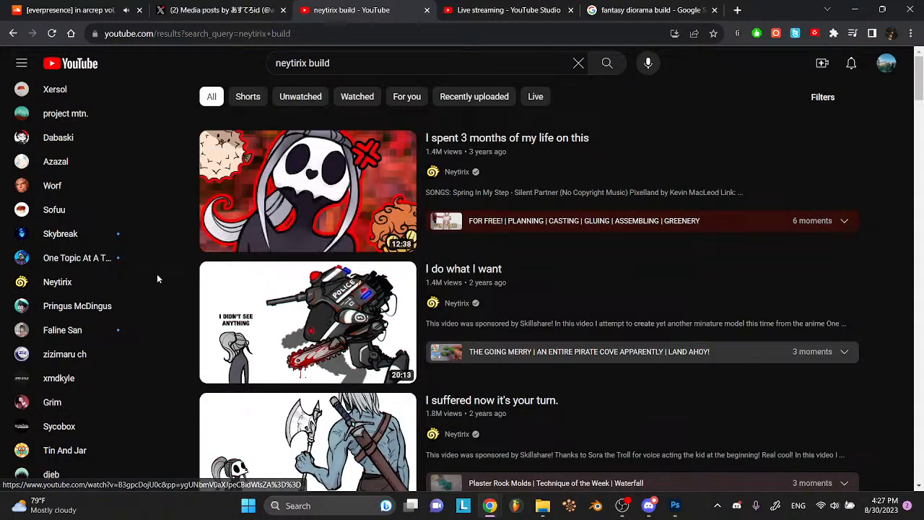
{"action": "scroll", "coordinate": [157, 278], "scroll_direction": "down", "scroll_amount": 7}
{"action": "scroll", "coordinate": [157, 274], "scroll_direction": "down", "scroll_amount": 8}
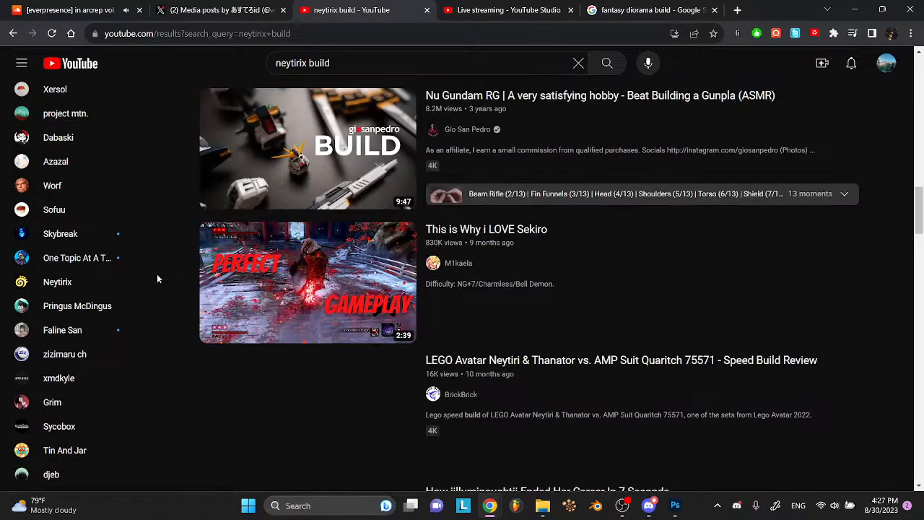
- Return to the Neytirix channel, start its Fantasy playlist and pause the first video
{"action": "left_click", "coordinate": [12, 33]}
{"action": "left_click", "coordinate": [455, 194]}
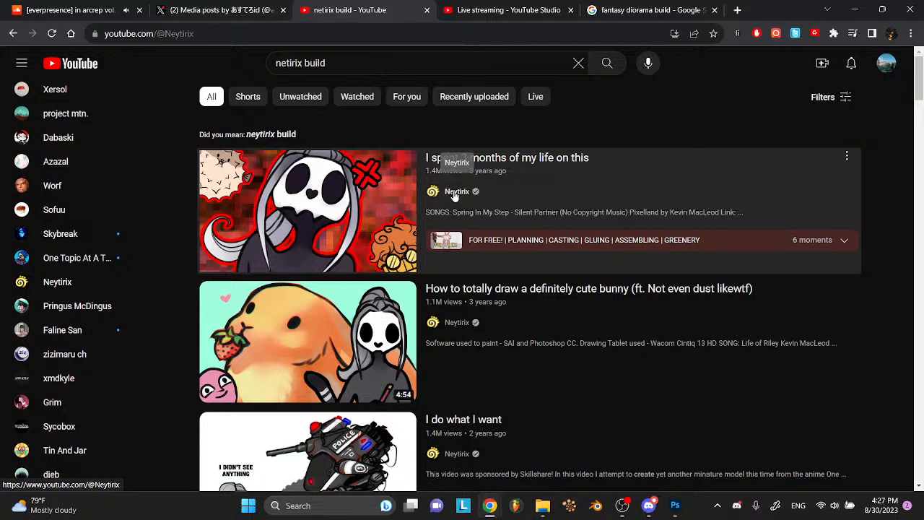
{"action": "left_click", "coordinate": [446, 319]}
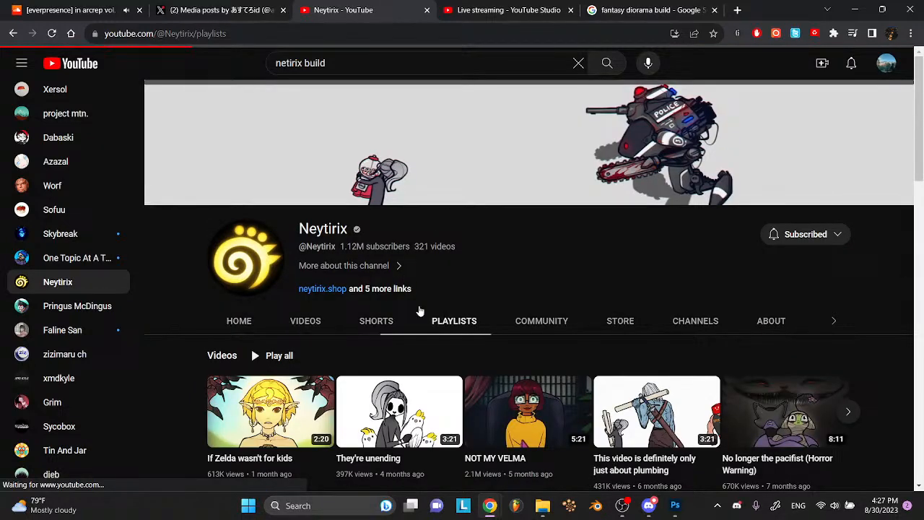
{"action": "scroll", "coordinate": [451, 299], "scroll_direction": "down", "scroll_amount": 3}
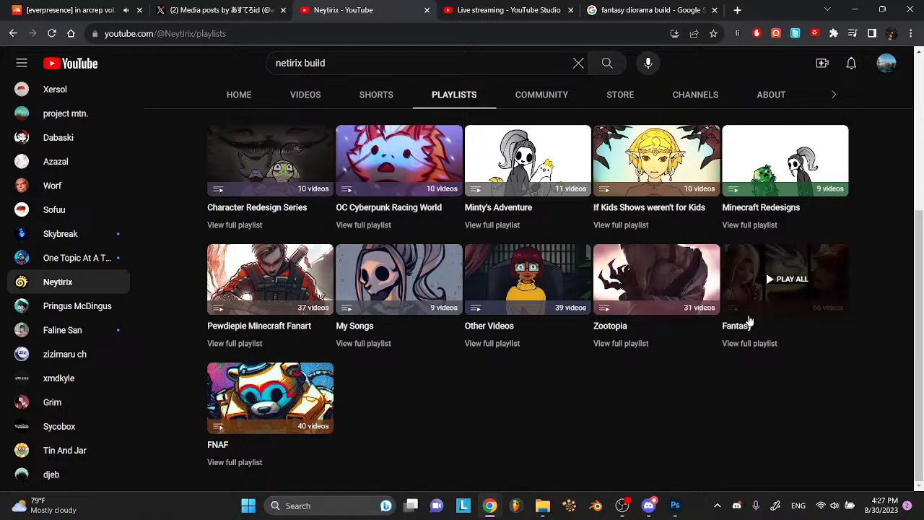
{"action": "left_click", "coordinate": [748, 305]}
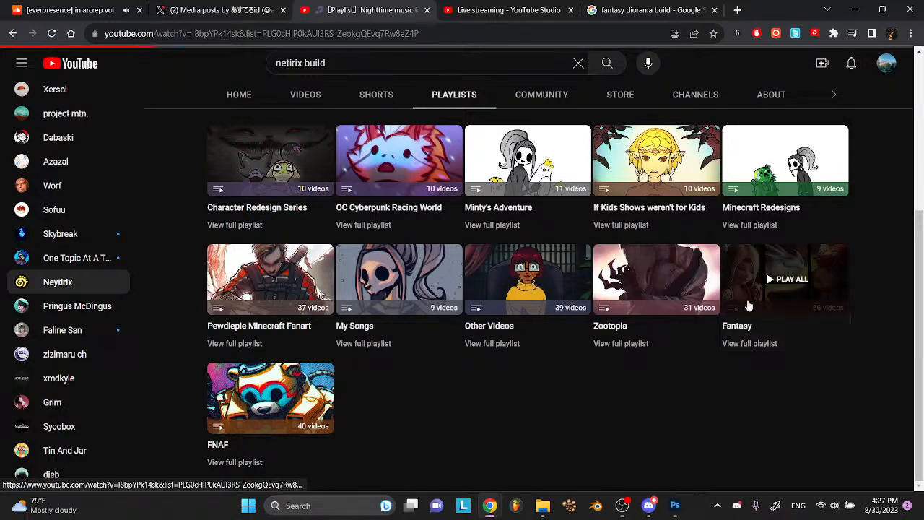
{"action": "left_click", "coordinate": [551, 292]}
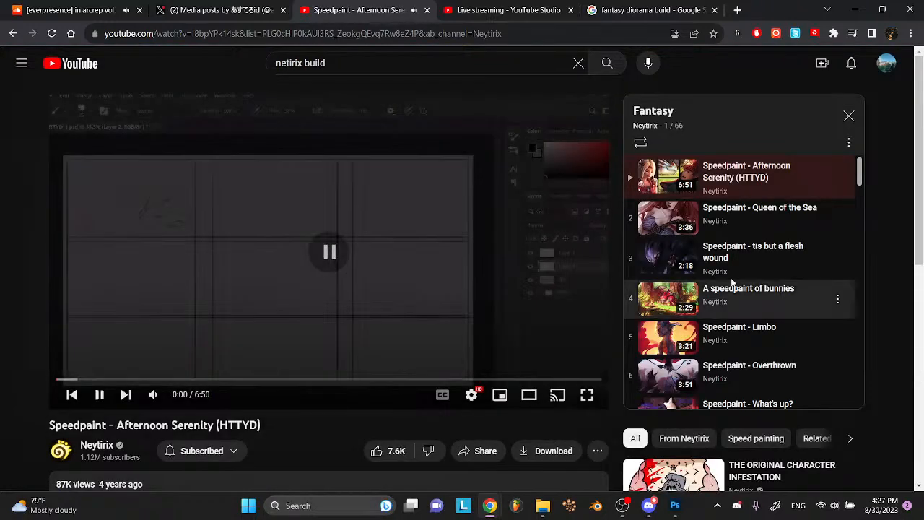
- Look through the video titles and thumbnails in the Fantasy playlist for a diorama build
{"action": "scroll", "coordinate": [784, 246], "scroll_direction": "down", "scroll_amount": 4}
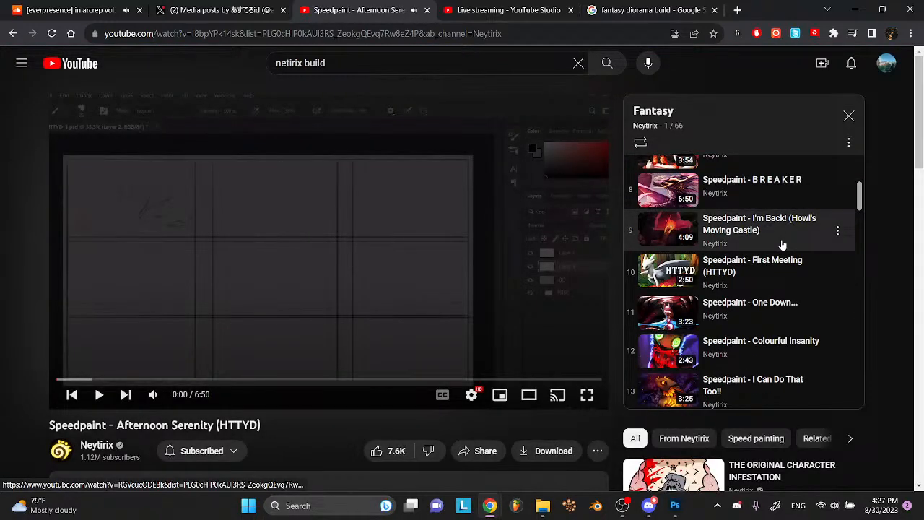
{"action": "scroll", "coordinate": [783, 245], "scroll_direction": "down", "scroll_amount": 3}
{"action": "scroll", "coordinate": [783, 246], "scroll_direction": "down", "scroll_amount": 3}
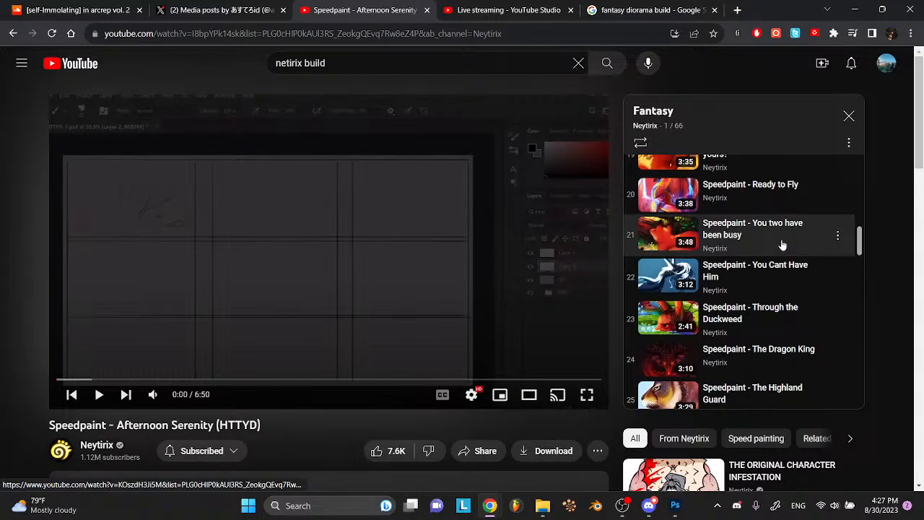
{"action": "scroll", "coordinate": [783, 246], "scroll_direction": "down", "scroll_amount": 3}
{"action": "scroll", "coordinate": [782, 245], "scroll_direction": "down", "scroll_amount": 5}
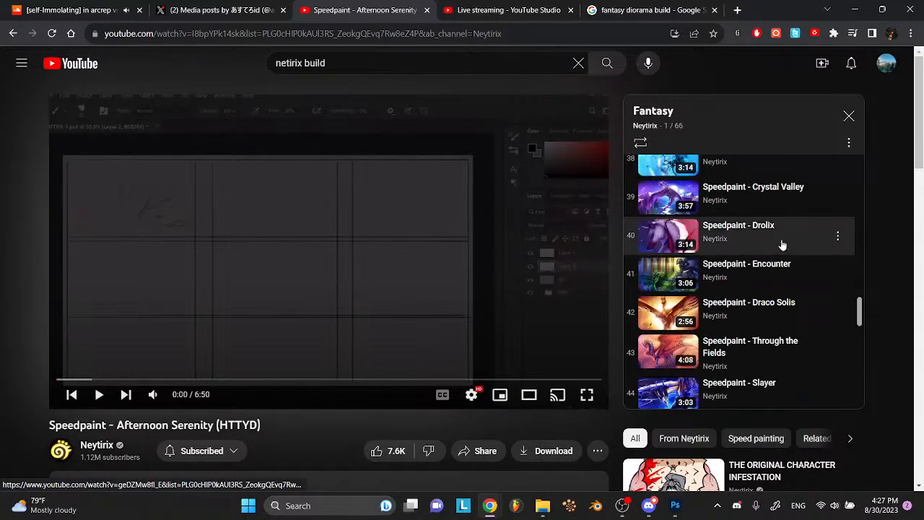
- Search Google in a new tab for "neytirix diorama build" and examine the video and image results
{"action": "left_click", "coordinate": [740, 11]}
{"action": "type", "text": "neyt"}
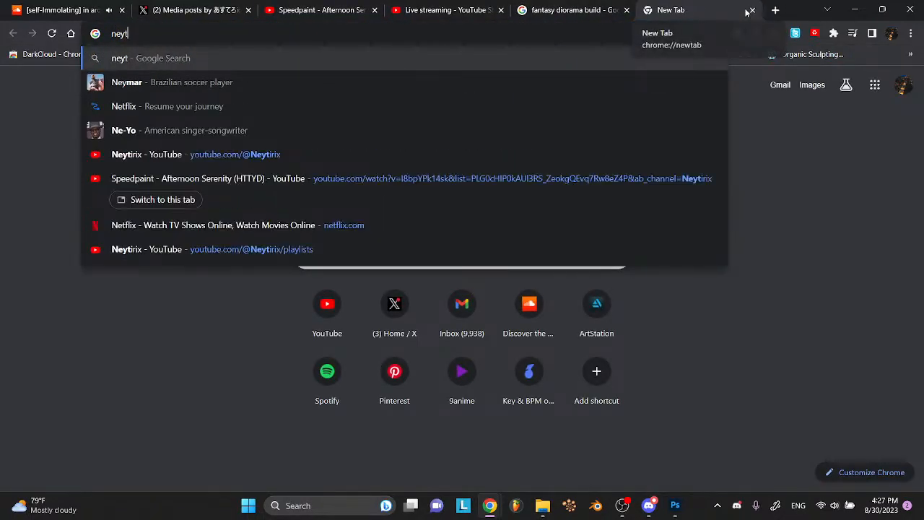
{"action": "type", "text": "irix diorama build"}
{"action": "key", "text": "Return"}
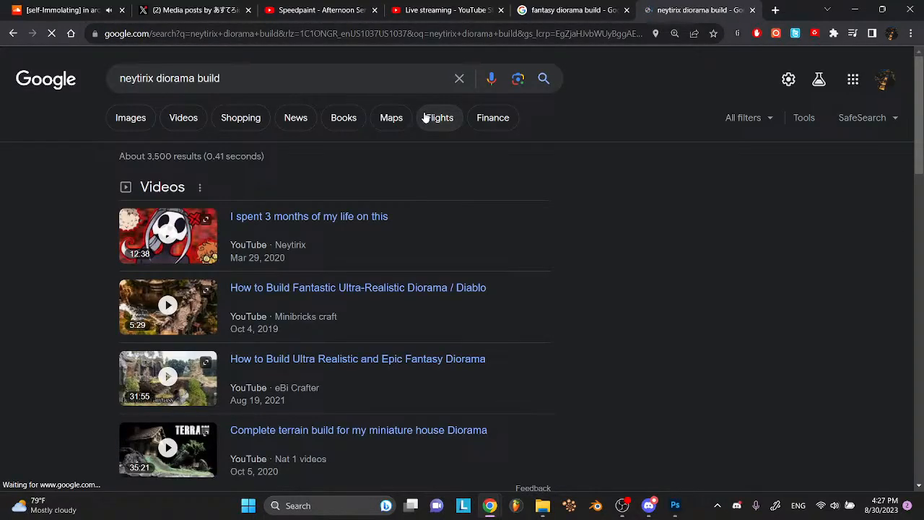
{"action": "scroll", "coordinate": [326, 289], "scroll_direction": "down", "scroll_amount": 1}
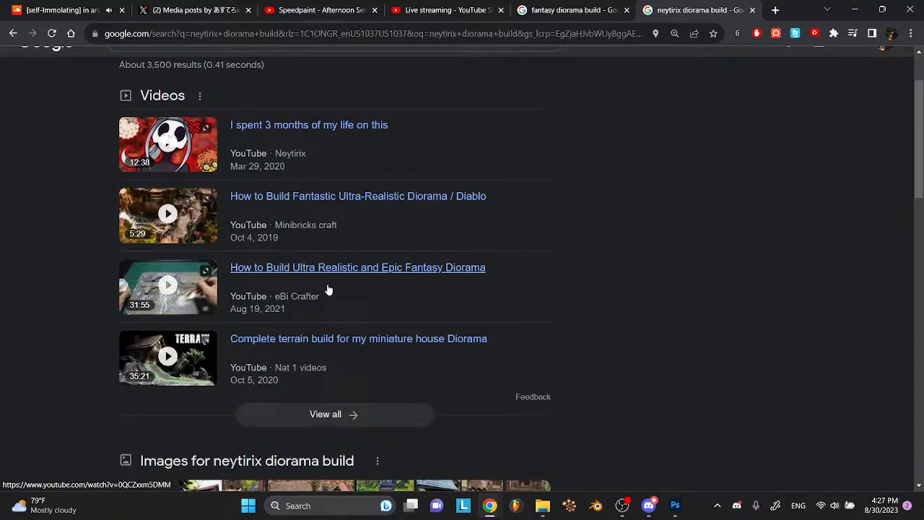
{"action": "scroll", "coordinate": [310, 278], "scroll_direction": "down", "scroll_amount": 3}
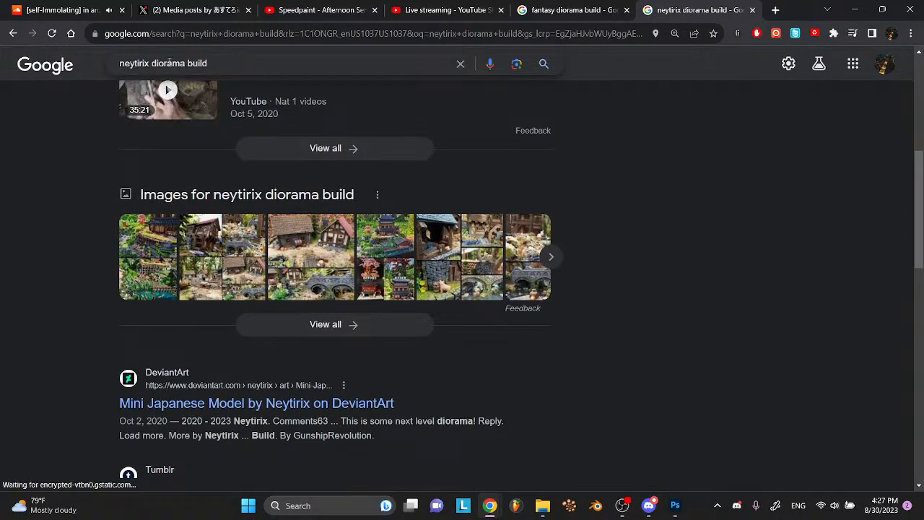
- Change the Google search to "guardian diorama build" and run it
{"action": "double_click", "coordinate": [137, 63]}
{"action": "key", "text": "BackSpace"}
{"action": "type", "text": "g"}
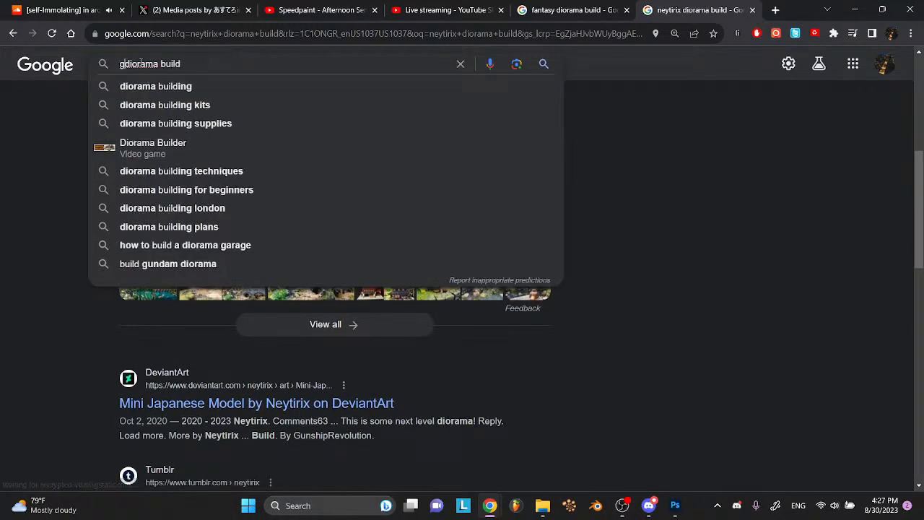
{"action": "type", "text": "uardian"}
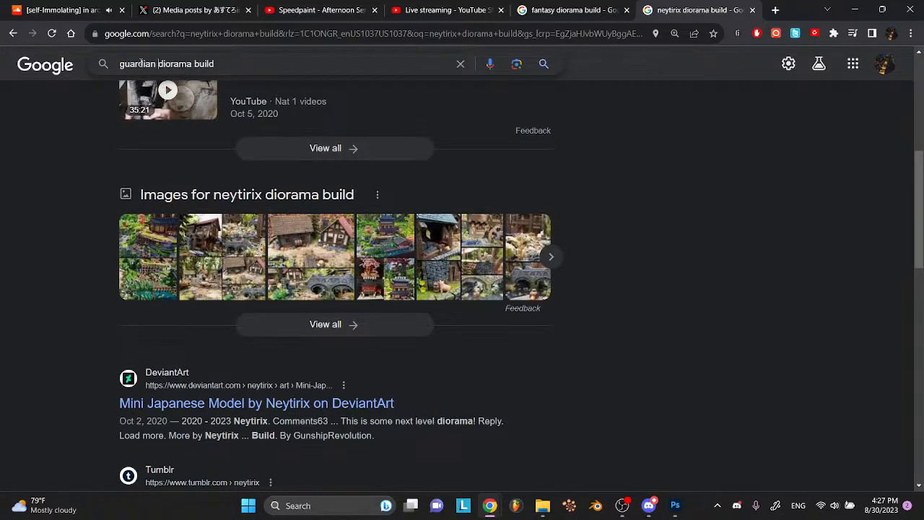
{"action": "key", "text": "Return"}
- Refine the Google search to "zelda guardian diorama build" and look through the video results
{"action": "left_click", "coordinate": [121, 78]}
{"action": "type", "text": "z"}
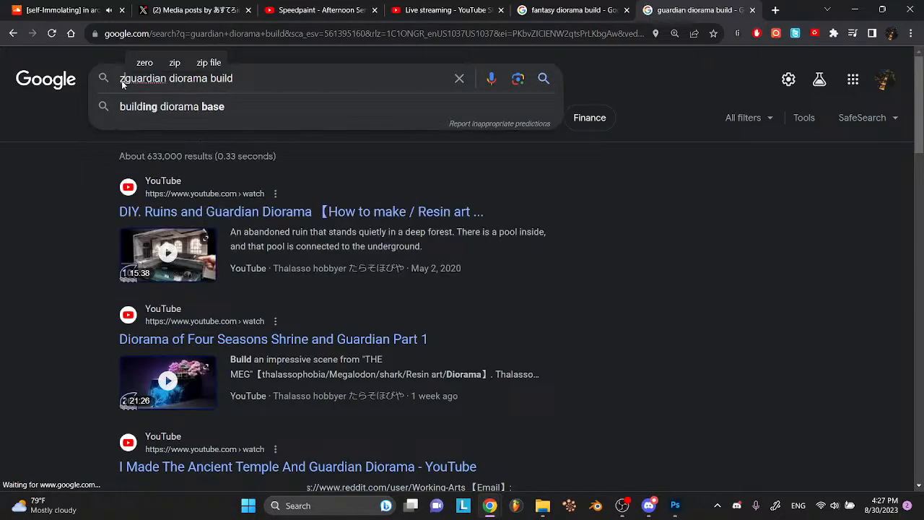
{"action": "type", "text": "elda"}
{"action": "key", "text": "Return"}
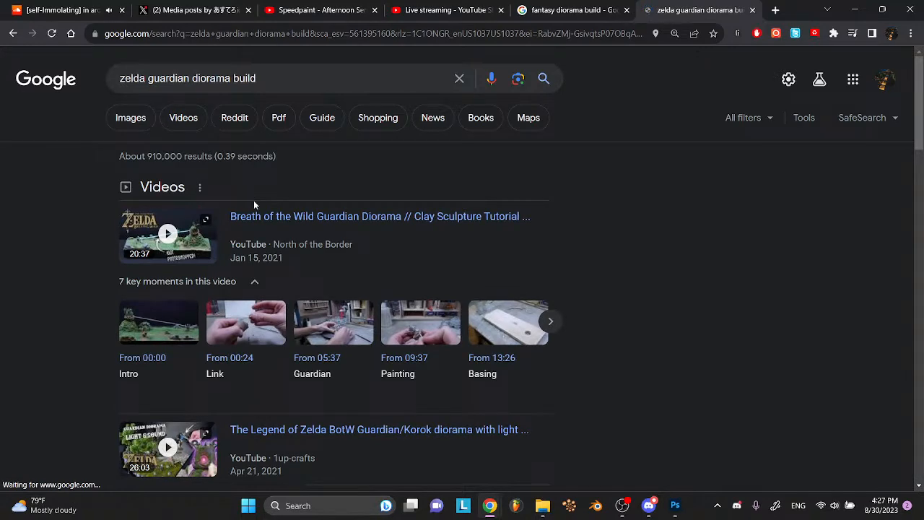
{"action": "scroll", "coordinate": [256, 213], "scroll_direction": "down", "scroll_amount": 3}
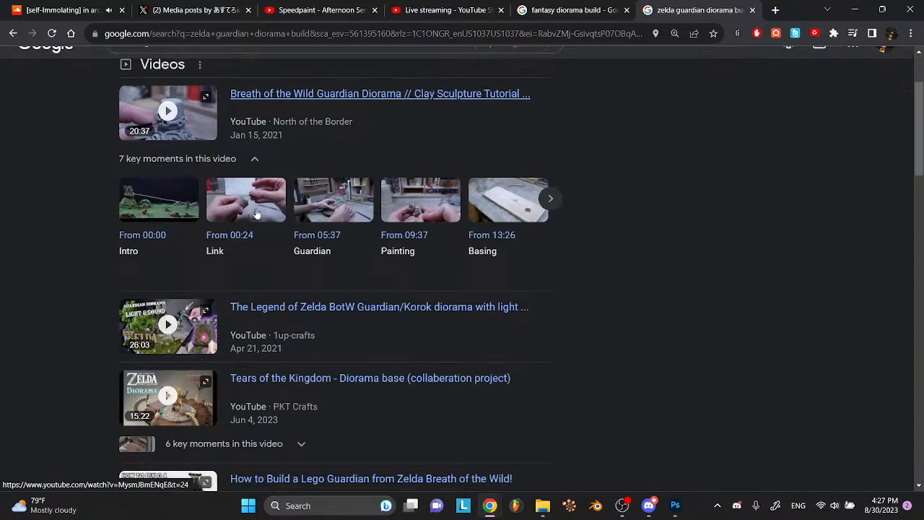
{"action": "right_click", "coordinate": [116, 206]}
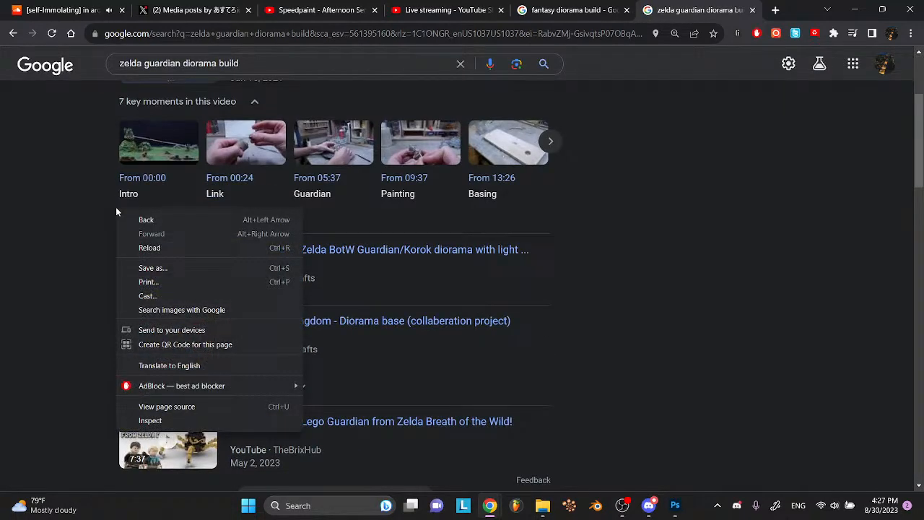
{"action": "left_click", "coordinate": [106, 205]}
{"action": "scroll", "coordinate": [165, 206], "scroll_direction": "up", "scroll_amount": 3}
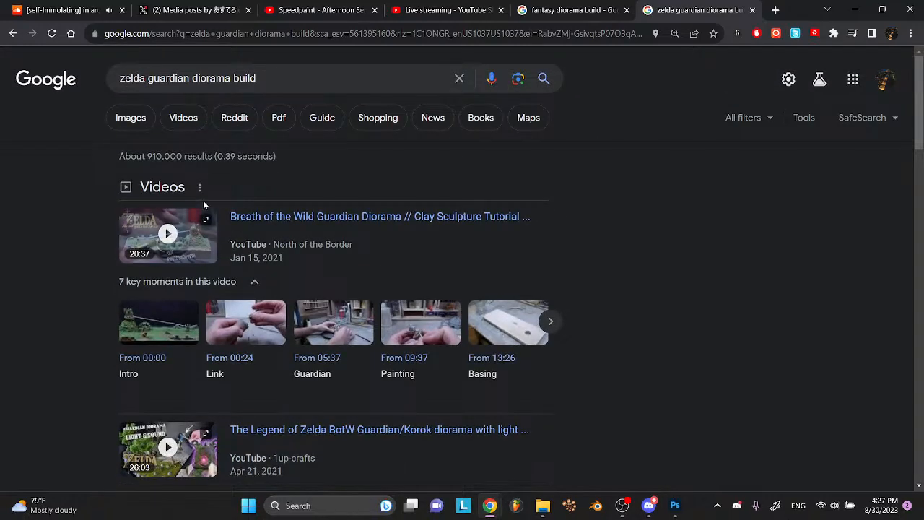
- Open the Breath of the Wild Guardian Diorama clay sculpture video, mute it and skip ahead past the intro
{"action": "left_click", "coordinate": [236, 218]}
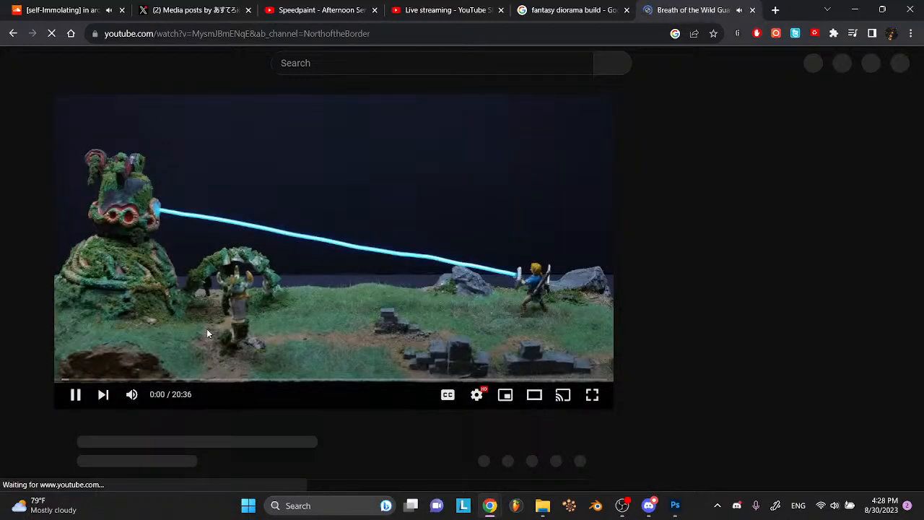
{"action": "left_click", "coordinate": [127, 395]}
{"action": "left_click", "coordinate": [165, 379]}
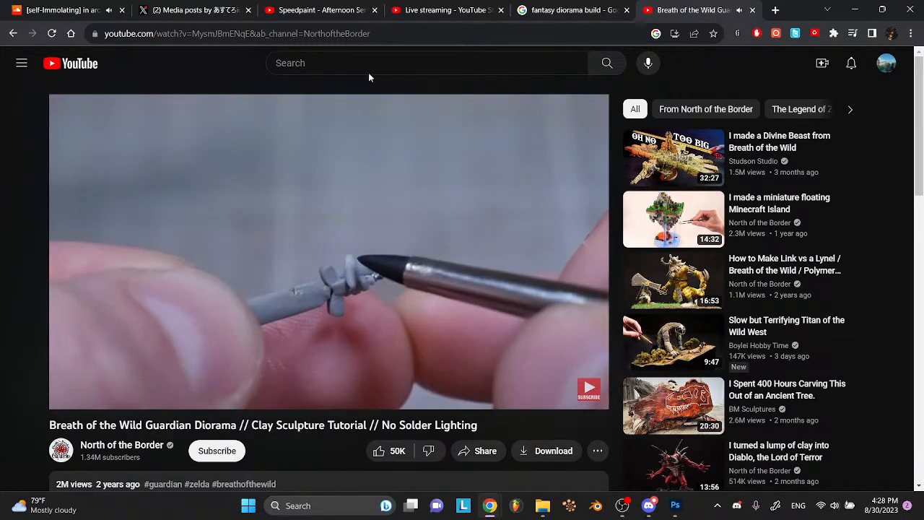
- Search YouTube for "zelda guardian diorama", using the corrected spelling
{"action": "left_click", "coordinate": [367, 63]}
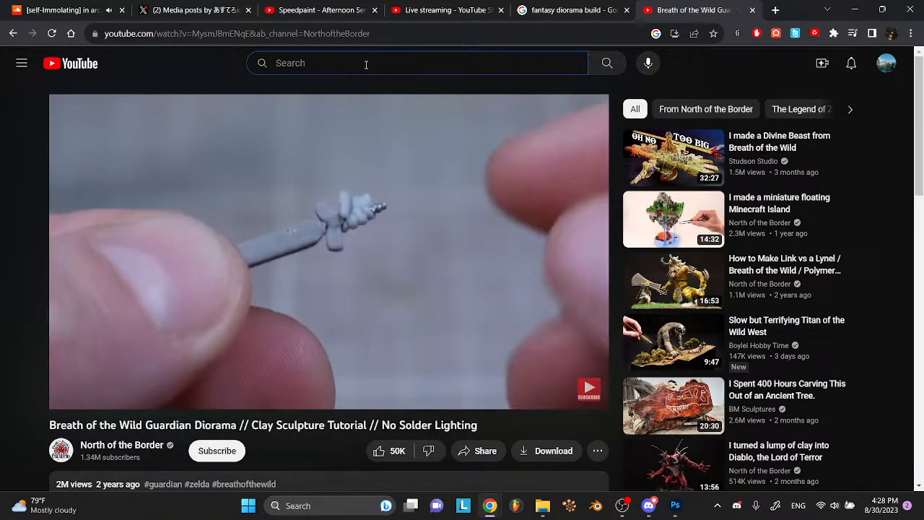
{"action": "type", "text": "g"}
{"action": "key", "text": "BackSpace"}
{"action": "type", "text": "zelda f"}
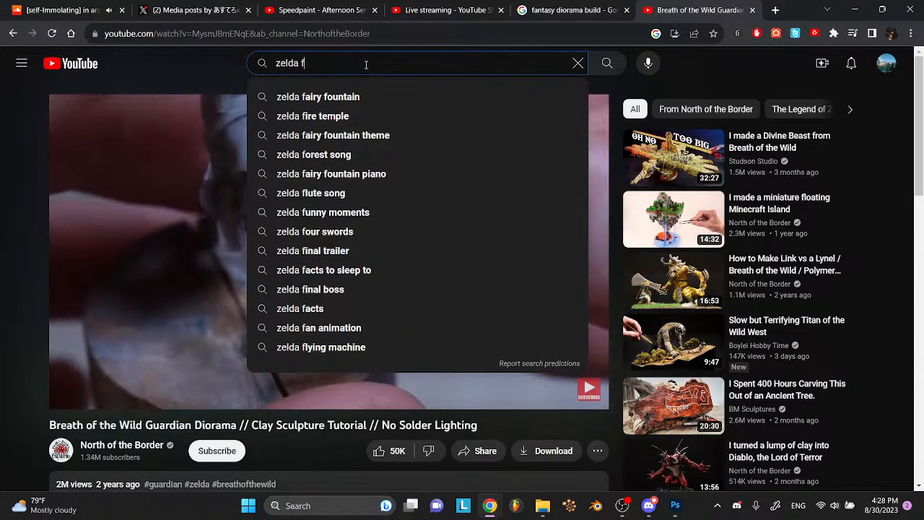
{"action": "key", "text": "BackSpace"}
{"action": "type", "text": "guiardian diorama"}
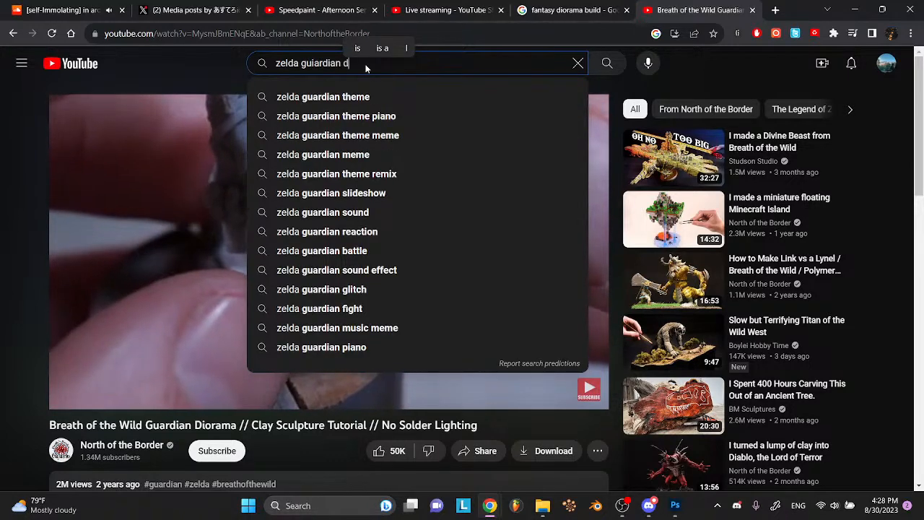
{"action": "key", "text": "Return"}
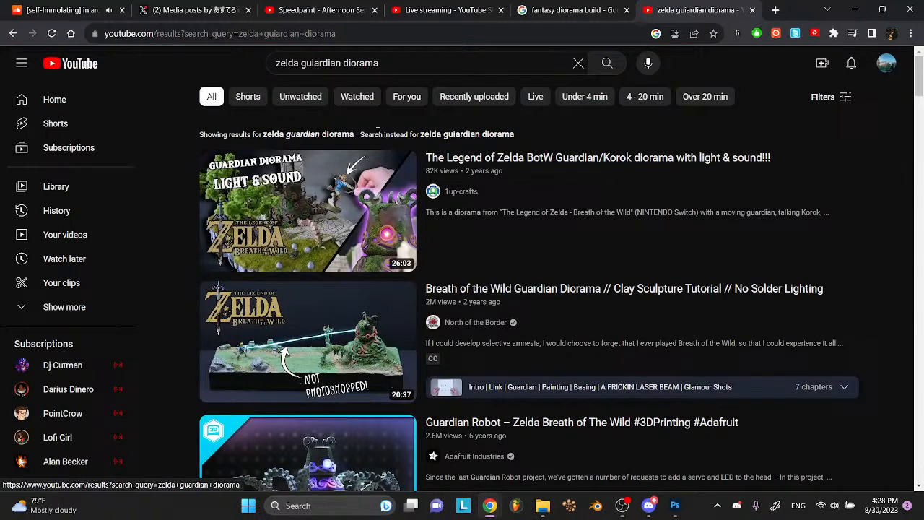
{"action": "left_click", "coordinate": [340, 134]}
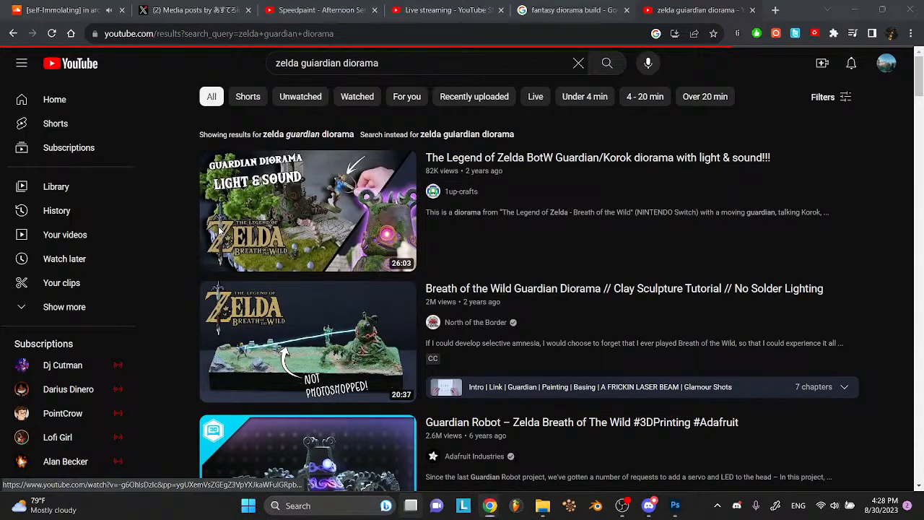
- Look through the video titles and thumbnails for a Zelda guardian diorama build
{"action": "key", "text": "super+Tab"}
{"action": "key", "text": "Escape"}
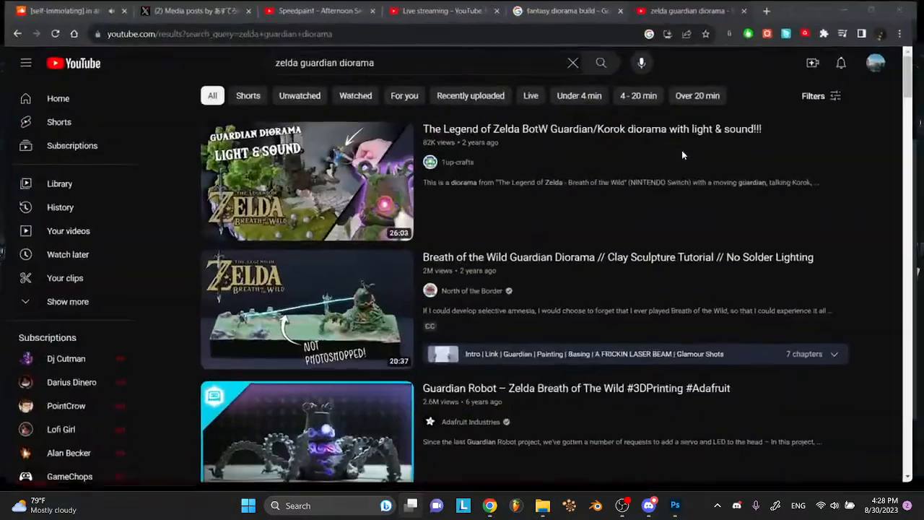
{"action": "scroll", "coordinate": [452, 302], "scroll_direction": "down", "scroll_amount": 10}
{"action": "scroll", "coordinate": [451, 301], "scroll_direction": "down", "scroll_amount": 3}
{"action": "scroll", "coordinate": [178, 347], "scroll_direction": "down", "scroll_amount": 8}
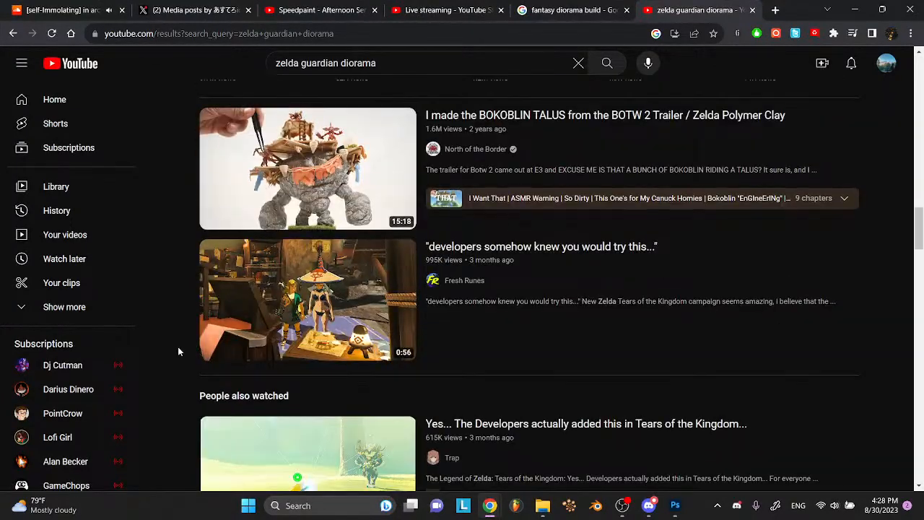
{"action": "scroll", "coordinate": [179, 348], "scroll_direction": "down", "scroll_amount": 3}
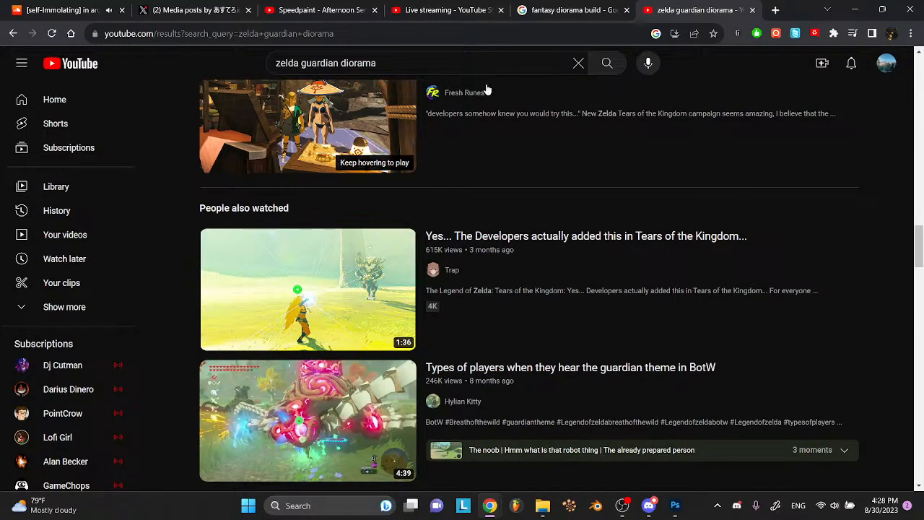
- Bring up the live chat window, switch to Photoshop, check the asteroid 2 layer's effect, and hide Layer 1 and Layer 5
{"action": "left_click", "coordinate": [567, 457]}
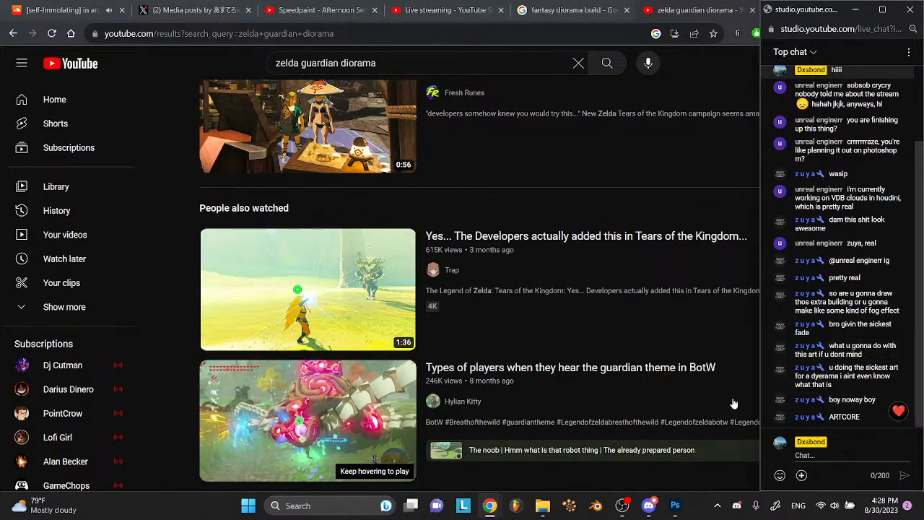
{"action": "left_click", "coordinate": [666, 508]}
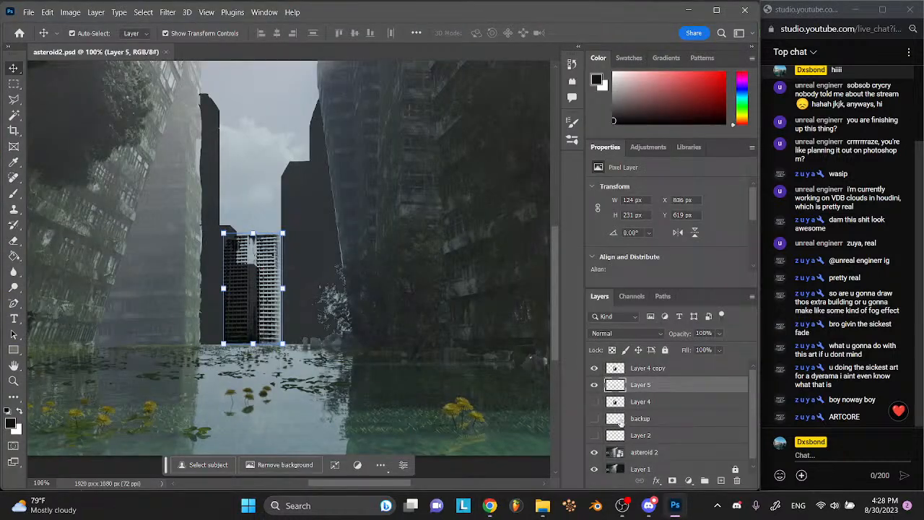
{"action": "left_click", "coordinate": [264, 164]}
{"action": "left_click", "coordinate": [596, 453]}
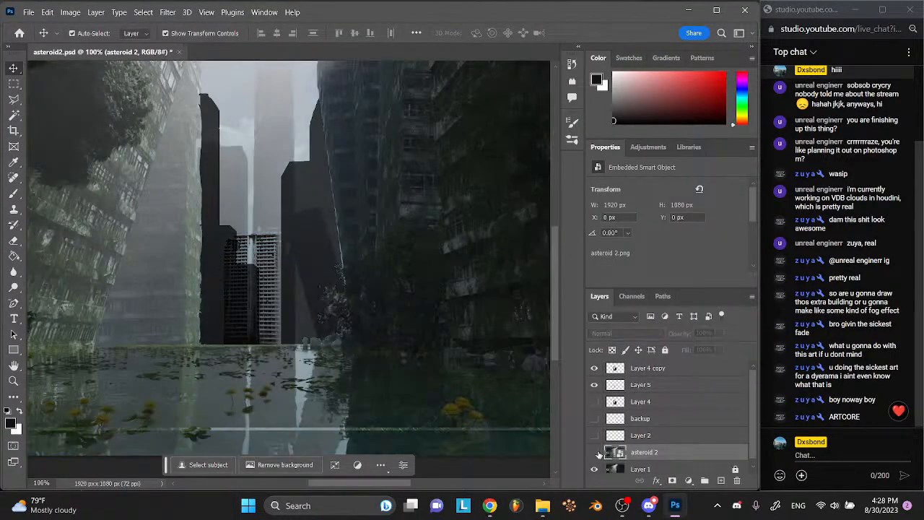
{"action": "left_click", "coordinate": [596, 453]}
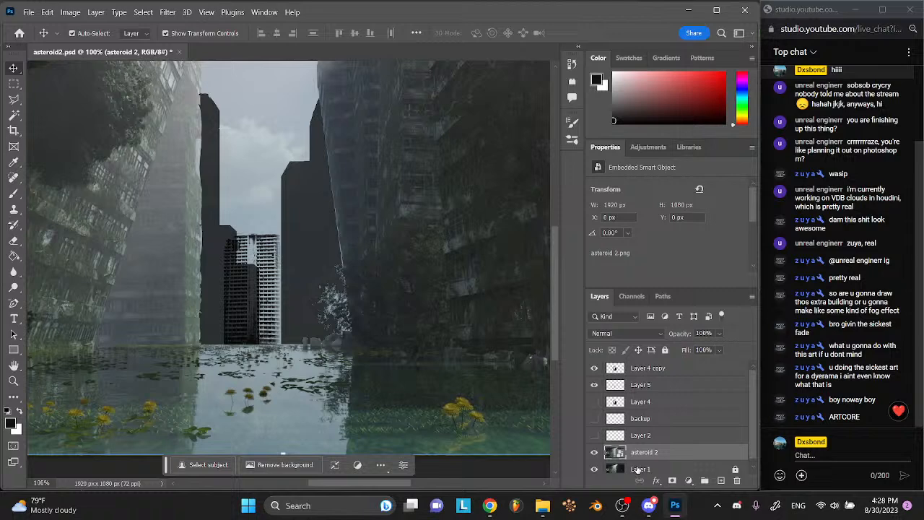
{"action": "left_click", "coordinate": [638, 470]}
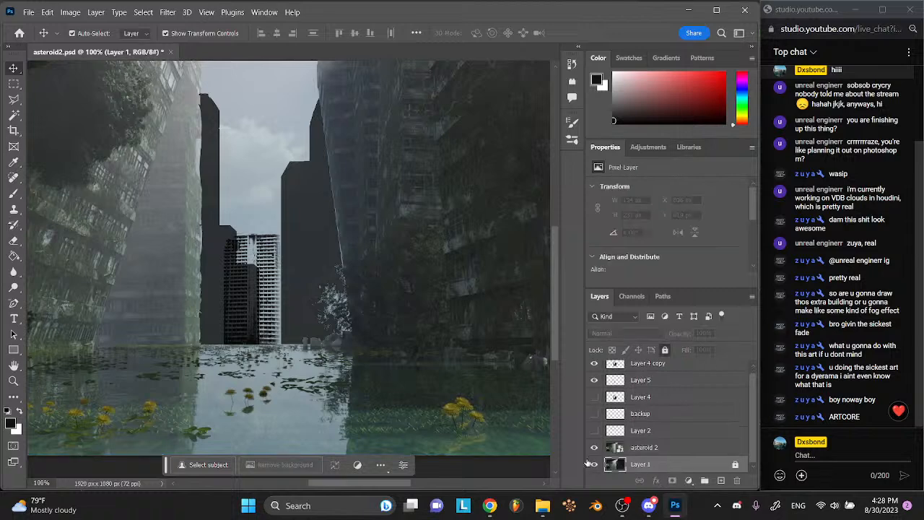
{"action": "left_click", "coordinate": [595, 386]}
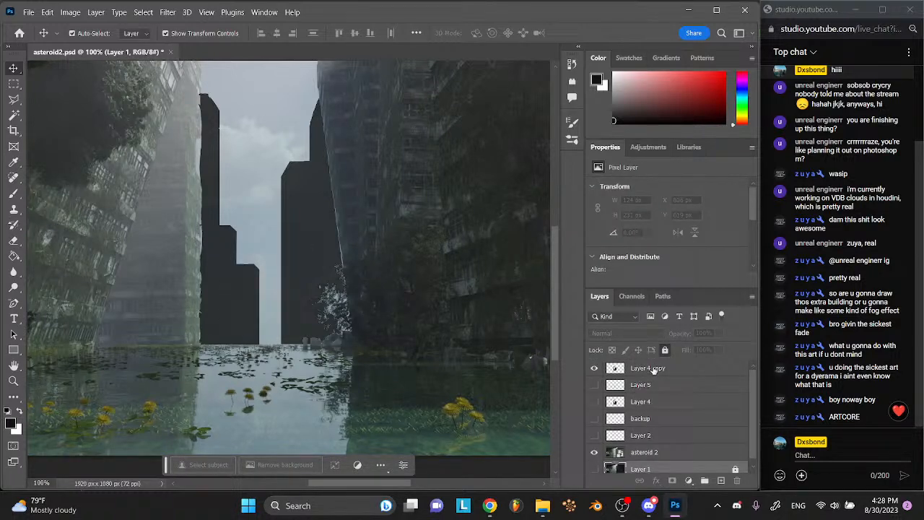
- Set the opacity of the building silhouettes on Layer 4 copy to 100% and compare them with Layer 5 shown and hidden
{"action": "left_click", "coordinate": [654, 369]}
{"action": "left_click", "coordinate": [627, 333]}
{"action": "left_click", "coordinate": [609, 201]}
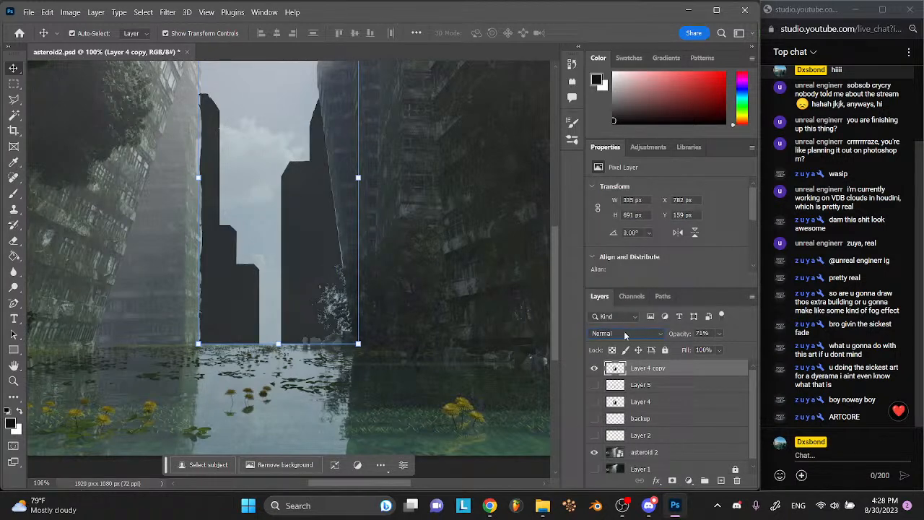
{"action": "left_click", "coordinate": [595, 385]}
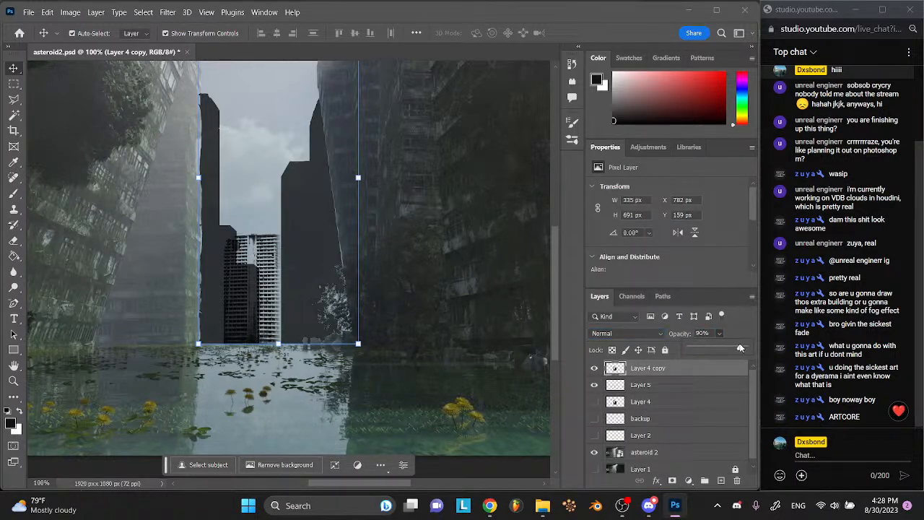
{"action": "left_click_drag", "start_coordinate": [730, 345], "coordinate": [773, 349]}
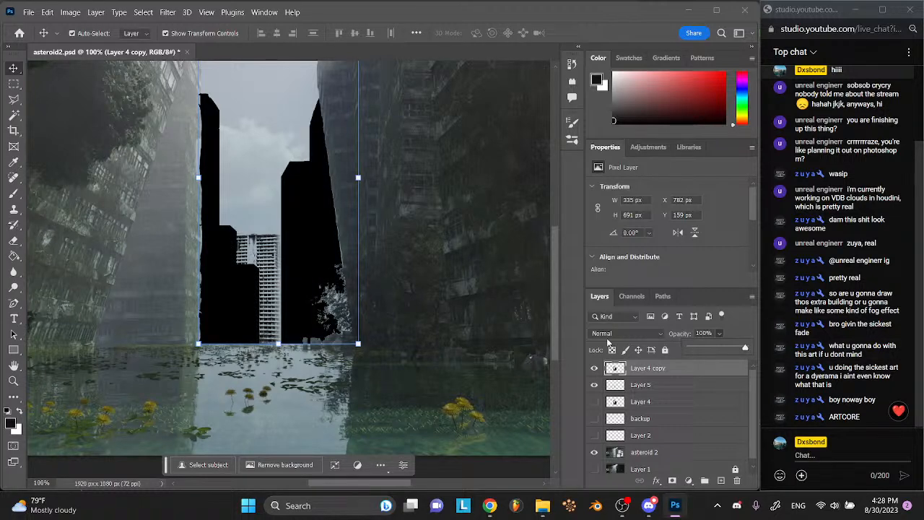
{"action": "left_click", "coordinate": [593, 369]}
{"action": "left_click", "coordinate": [594, 369]}
{"action": "left_click", "coordinate": [594, 385]}
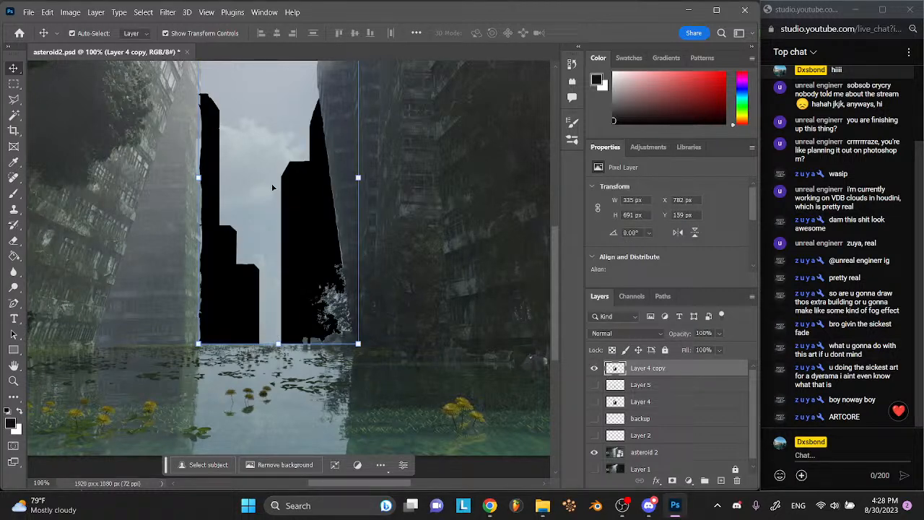
- Activate the Brush tool and add new empty layers above Layer 4 copy
{"action": "left_click", "coordinate": [395, 166]}
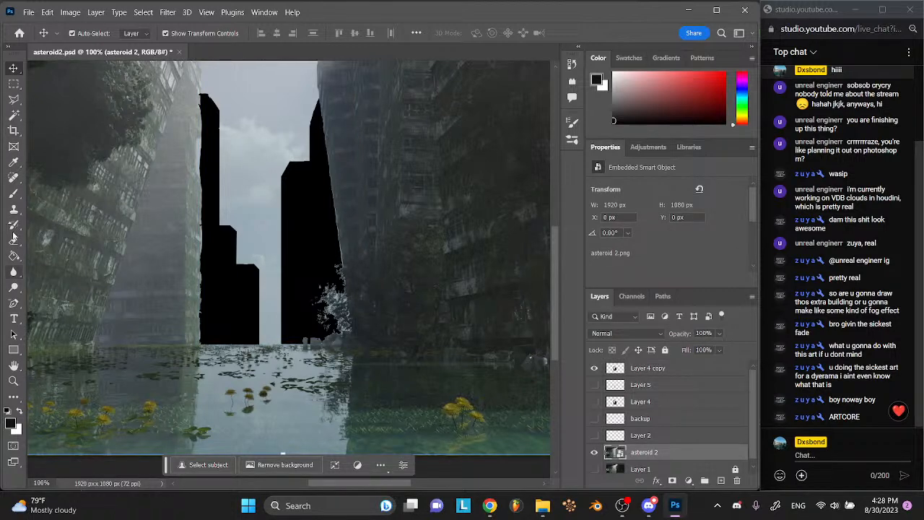
{"action": "left_click", "coordinate": [13, 194]}
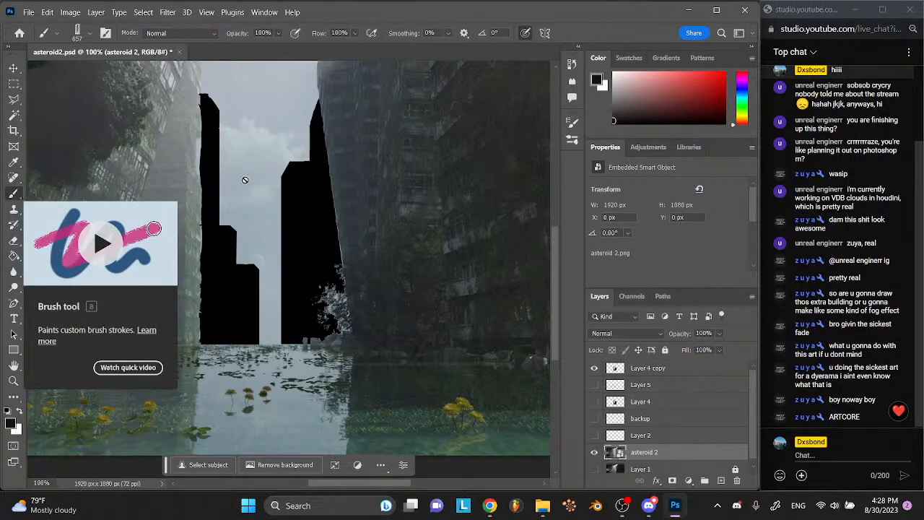
{"action": "left_click", "coordinate": [653, 370]}
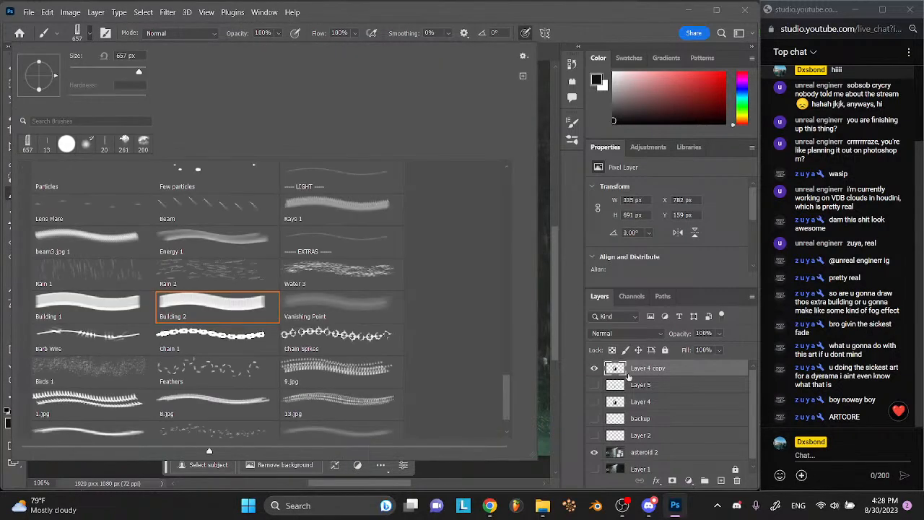
{"action": "left_click", "coordinate": [648, 385]}
{"action": "left_click", "coordinate": [650, 369]}
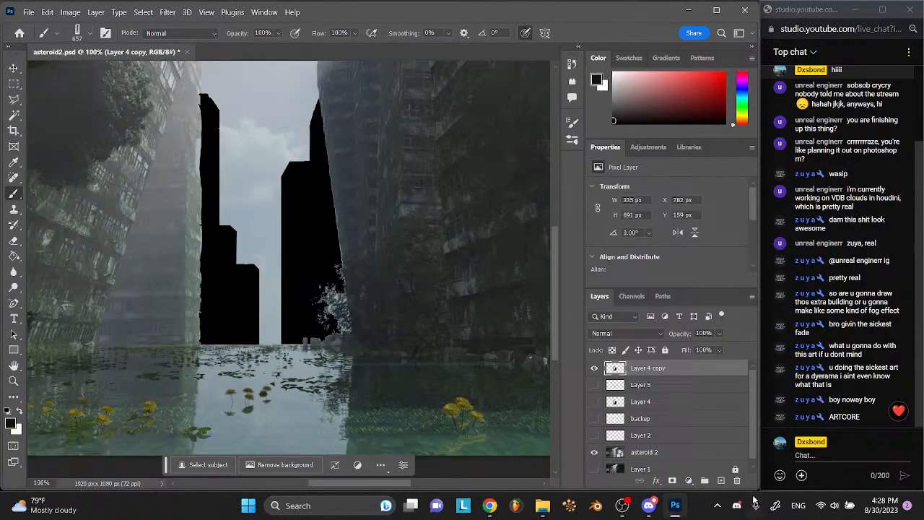
{"action": "left_click", "coordinate": [721, 481]}
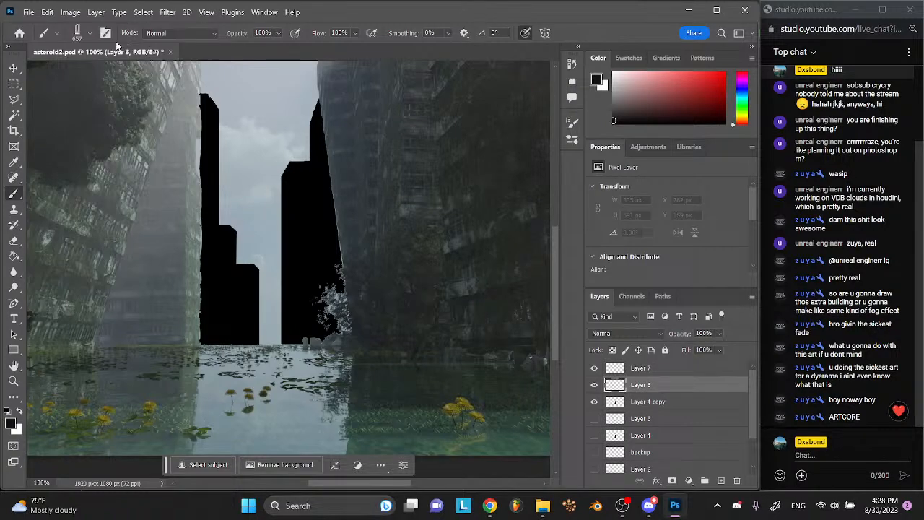
- Choose a 200 px brush from the presets and make white the foreground colour
{"action": "left_click", "coordinate": [90, 34]}
{"action": "scroll", "coordinate": [220, 230], "scroll_direction": "up", "scroll_amount": 10}
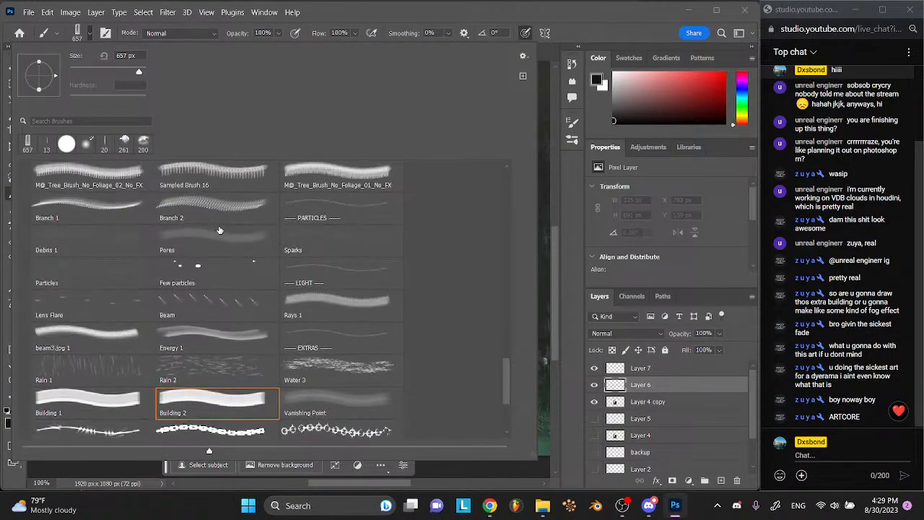
{"action": "scroll", "coordinate": [220, 230], "scroll_direction": "up", "scroll_amount": 8}
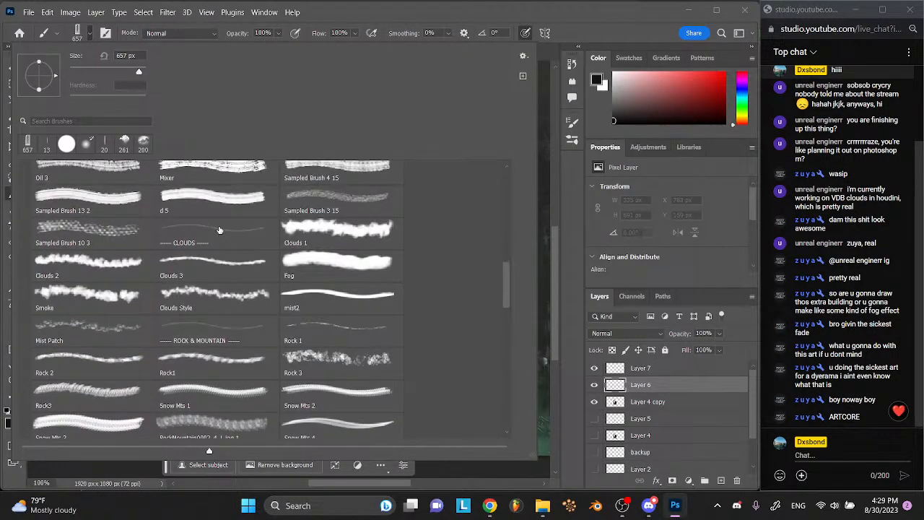
{"action": "left_click", "coordinate": [102, 28]}
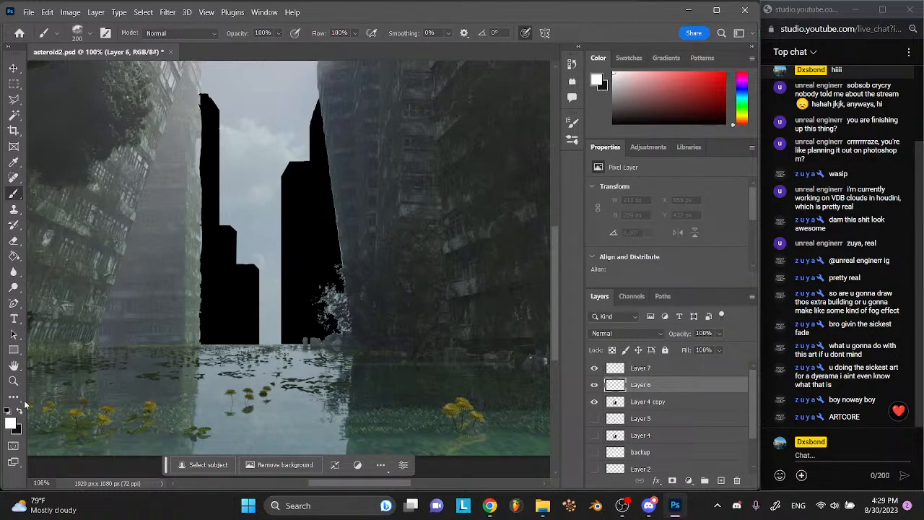
- Try a white fog stroke over the right-hand building silhouette, undo it, and reduce the brush size to 91 px
{"action": "mouse_move", "coordinate": [282, 192]}
{"action": "left_mouse_down"}
{"action": "mouse_move", "coordinate": [292, 216]}
{"action": "mouse_move", "coordinate": [285, 347]}
{"action": "left_mouse_up"}
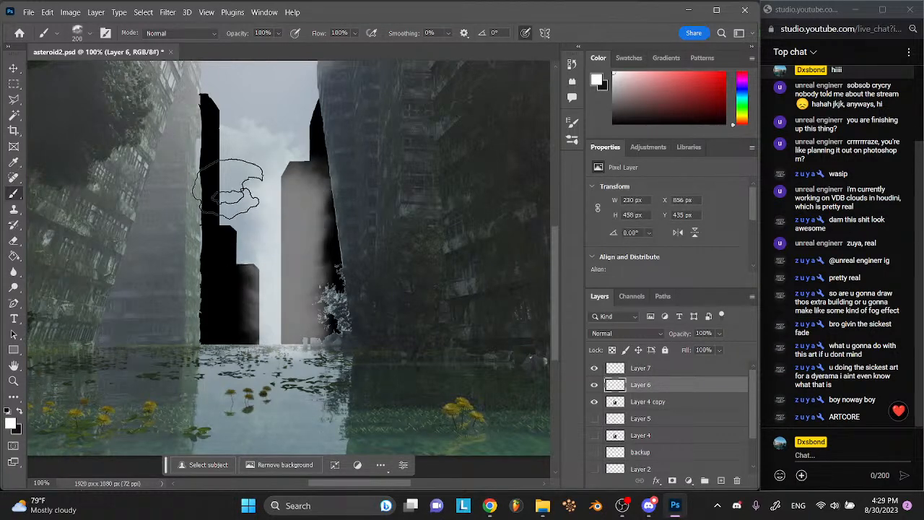
{"action": "key", "text": "ctrl+z"}
{"action": "left_click", "coordinate": [90, 34]}
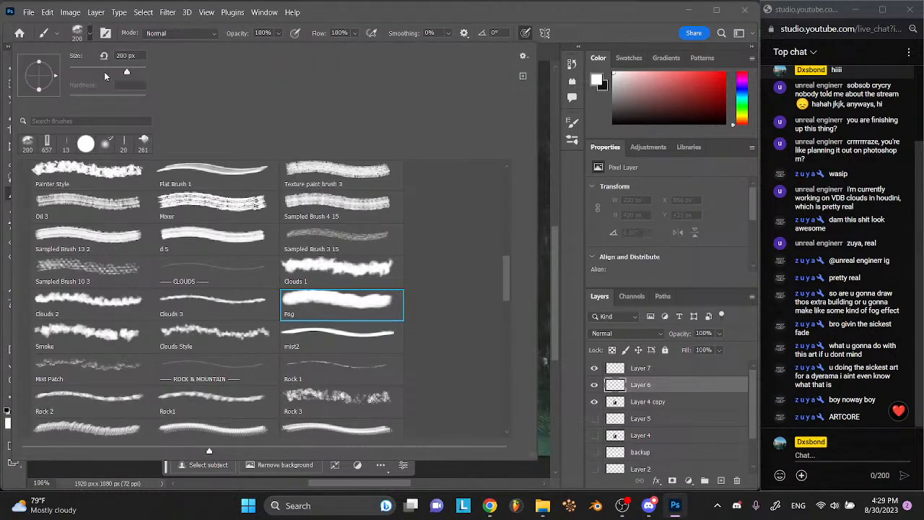
{"action": "left_click", "coordinate": [90, 34]}
- Try white fog strokes over the left-hand building silhouettes and undo them
{"action": "mouse_move", "coordinate": [206, 96]}
{"action": "left_mouse_down"}
{"action": "mouse_move", "coordinate": [219, 205]}
{"action": "mouse_move", "coordinate": [216, 307]}
{"action": "left_mouse_up"}
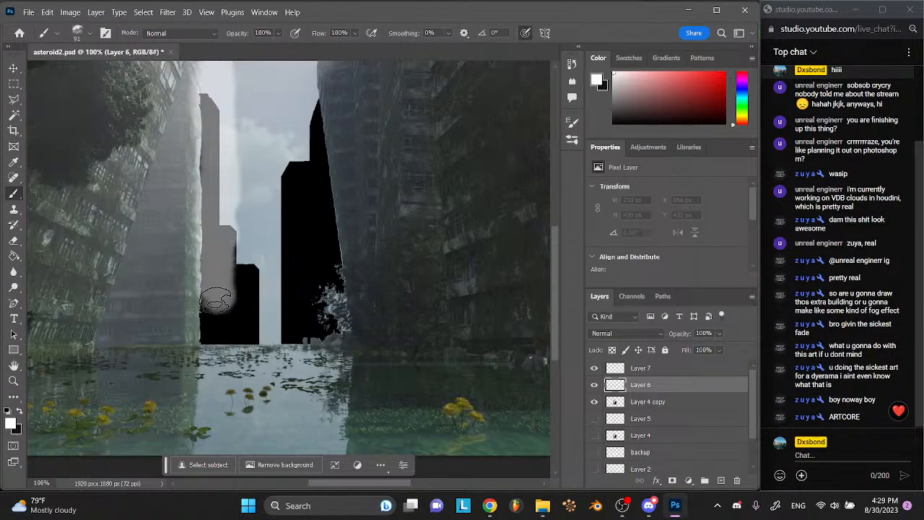
{"action": "left_click_drag", "start_coordinate": [223, 216], "coordinate": [215, 334]}
{"action": "key", "text": "ctrl+z"}
{"action": "left_click_drag", "start_coordinate": [246, 258], "coordinate": [246, 296]}
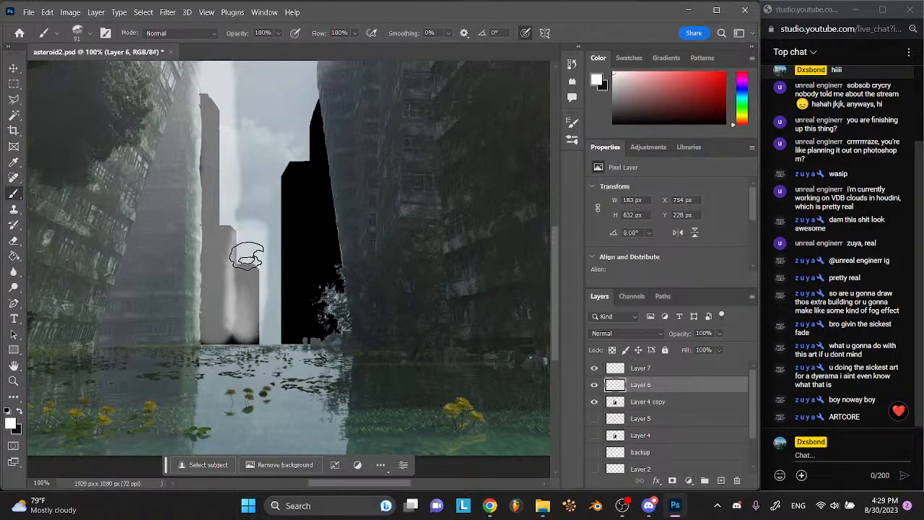
{"action": "key", "text": "ctrl+z"}
{"action": "key", "text": "ctrl+z"}
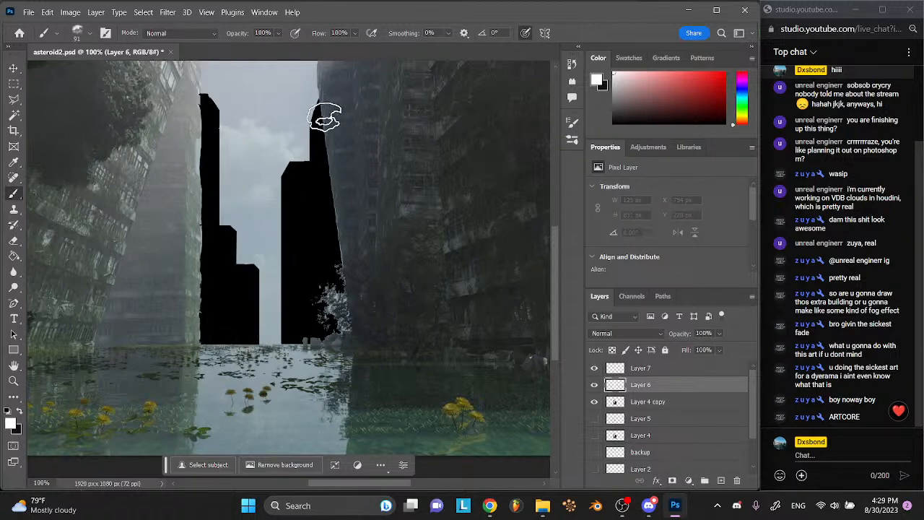
- Paint white fog over the left-hand building silhouettes on Layer 6 and shift the fog to the right
{"action": "mouse_move", "coordinate": [202, 69]}
{"action": "left_mouse_down"}
{"action": "mouse_move", "coordinate": [188, 336]}
{"action": "mouse_move", "coordinate": [222, 330]}
{"action": "mouse_move", "coordinate": [228, 74]}
{"action": "left_mouse_up"}
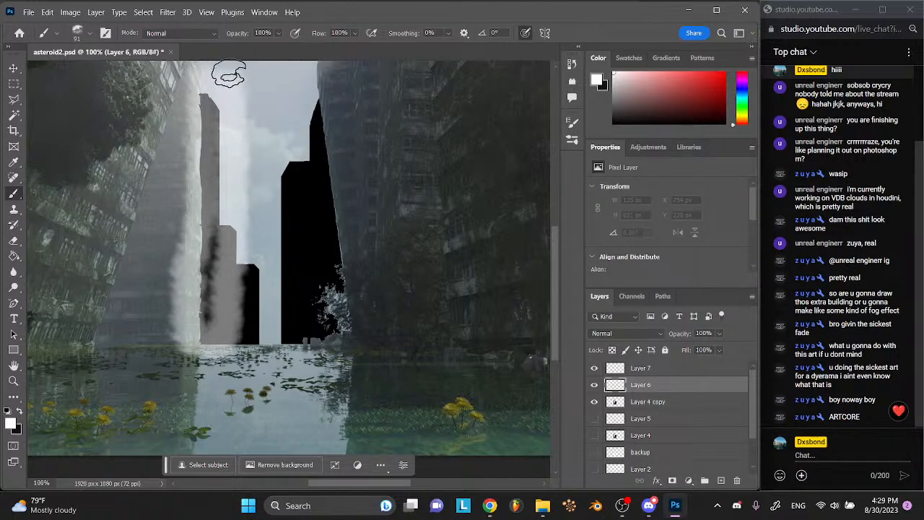
{"action": "left_click_drag", "start_coordinate": [206, 251], "coordinate": [199, 323]}
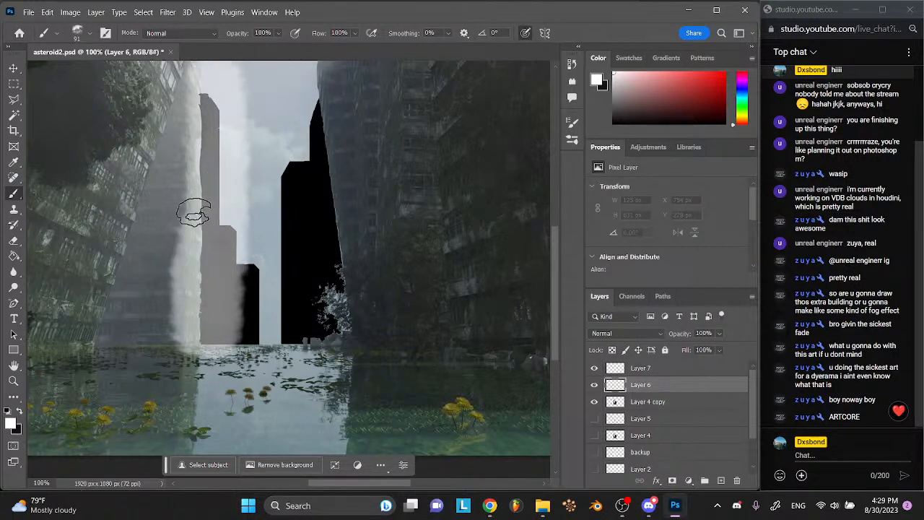
{"action": "left_click_drag", "start_coordinate": [194, 222], "coordinate": [185, 101]}
{"action": "mouse_move", "coordinate": [180, 141]}
{"action": "left_mouse_down"}
{"action": "mouse_move", "coordinate": [173, 343]}
{"action": "mouse_move", "coordinate": [188, 345]}
{"action": "mouse_move", "coordinate": [218, 345]}
{"action": "mouse_move", "coordinate": [237, 323]}
{"action": "mouse_move", "coordinate": [245, 147]}
{"action": "left_mouse_up"}
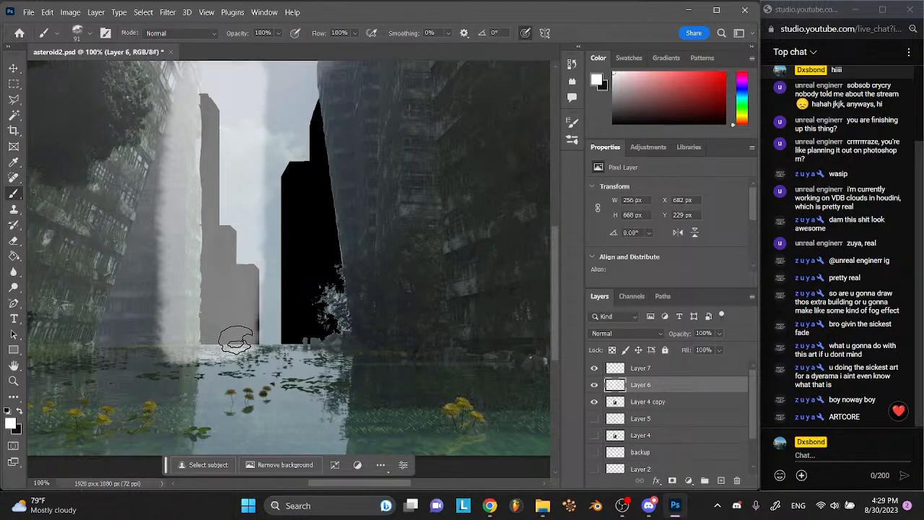
{"action": "left_click", "coordinate": [12, 68]}
{"action": "left_click_drag", "start_coordinate": [257, 200], "coordinate": [281, 187]}
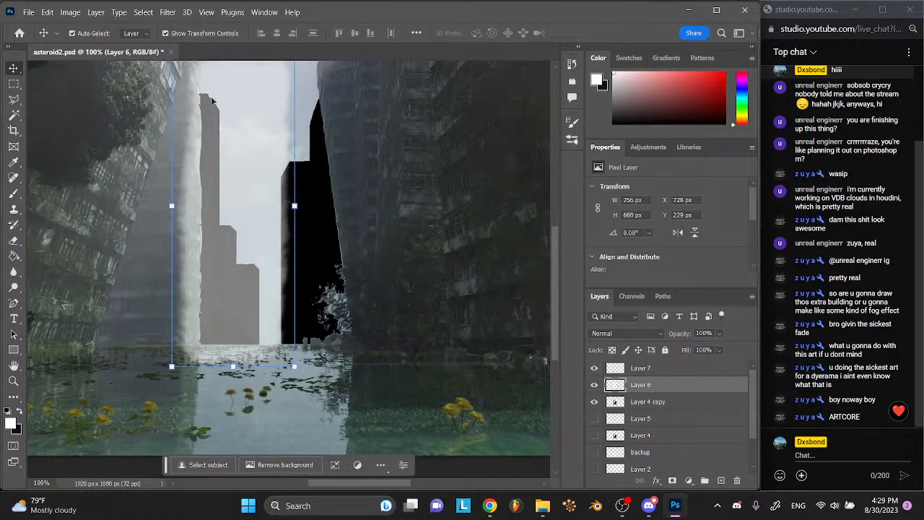
{"action": "left_click", "coordinate": [16, 84]}
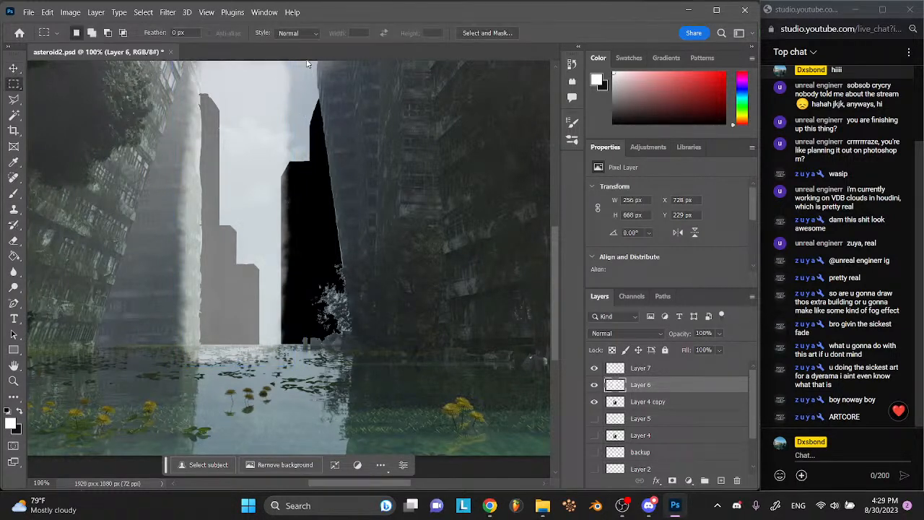
{"action": "scroll", "coordinate": [306, 109], "scroll_direction": "up", "scroll_amount": 3}
{"action": "left_click_drag", "start_coordinate": [315, 85], "coordinate": [238, 421]}
{"action": "key", "text": "ctrl+d"}
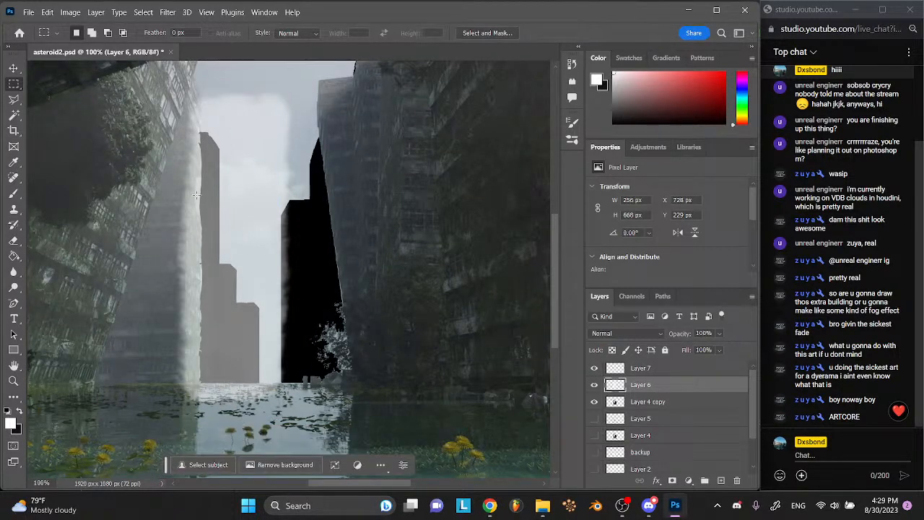
- Stretch the fog on Layer 6 upward to 117.66% of its height
{"action": "key", "text": "v"}
{"action": "left_click_drag", "start_coordinate": [233, 85], "coordinate": [221, 256]}
{"action": "scroll", "coordinate": [221, 256], "scroll_direction": "down", "scroll_amount": 5}
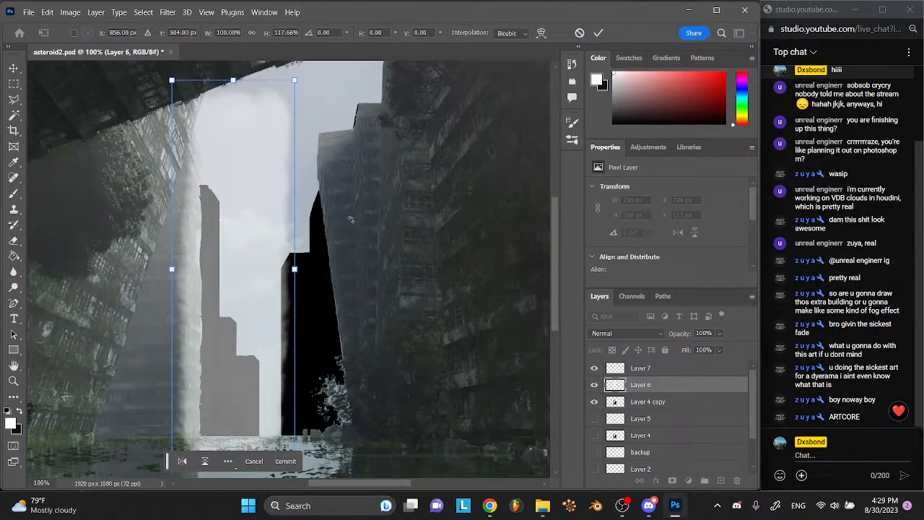
{"action": "left_click", "coordinate": [17, 88]}
{"action": "left_click_drag", "start_coordinate": [375, 107], "coordinate": [222, 461]}
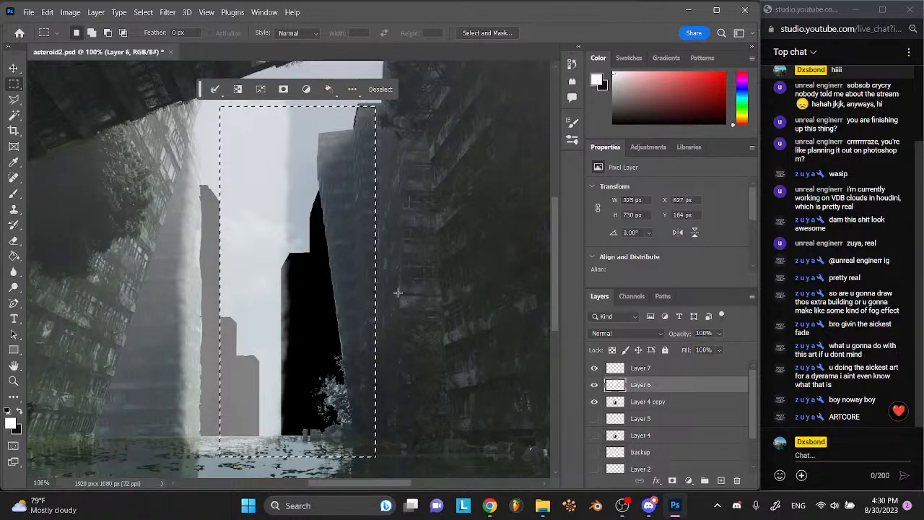
{"action": "key", "text": "Delete"}
{"action": "key", "text": "ctrl+d"}
- Select the fog to the right of the tallest left-hand silhouette and cut it from Layer 6 onto a new layer
{"action": "left_click_drag", "start_coordinate": [353, 70], "coordinate": [220, 377]}
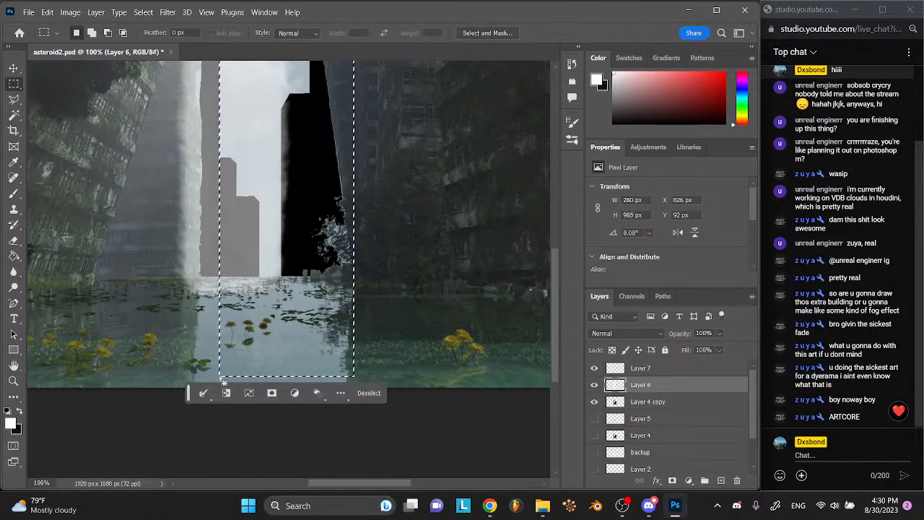
{"action": "key", "text": "Delete"}
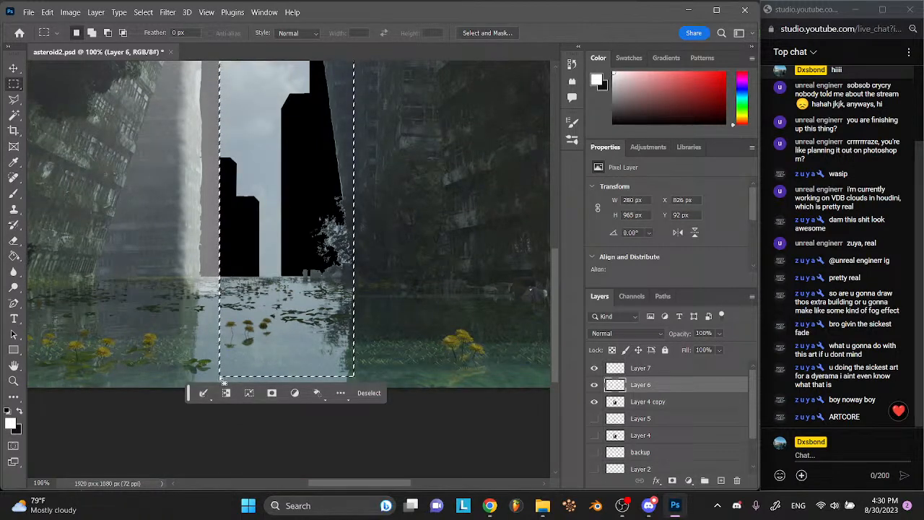
{"action": "key", "text": "ctrl+z"}
{"action": "key", "text": "ctrl+shift+z"}
{"action": "key", "text": "ctrl+z"}
{"action": "key", "text": "ctrl+j"}
- Cut the fog to the right of the middle left-hand silhouette from Layer 8 and paste it on a separate layer
{"action": "scroll", "coordinate": [292, 195], "scroll_direction": "up", "scroll_amount": 5}
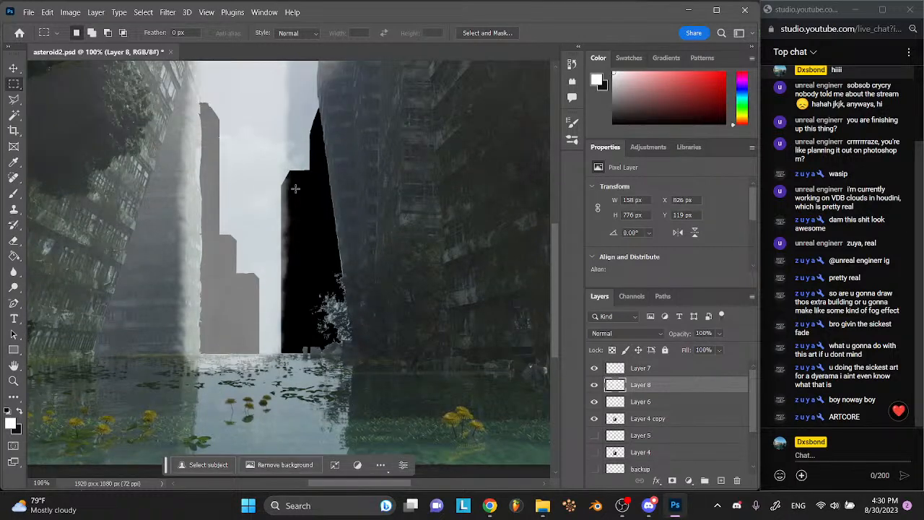
{"action": "left_click_drag", "start_coordinate": [315, 78], "coordinate": [235, 458]}
{"action": "key", "text": "Right"}
{"action": "key", "text": "Right"}
{"action": "key", "text": "Right"}
{"action": "key", "text": "Right"}
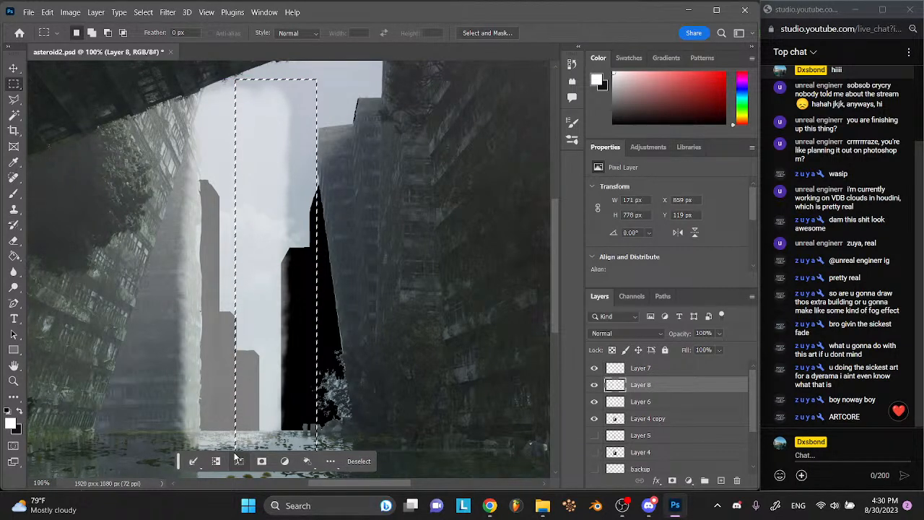
{"action": "key", "text": "Delete"}
{"action": "key", "text": "ctrl+d"}
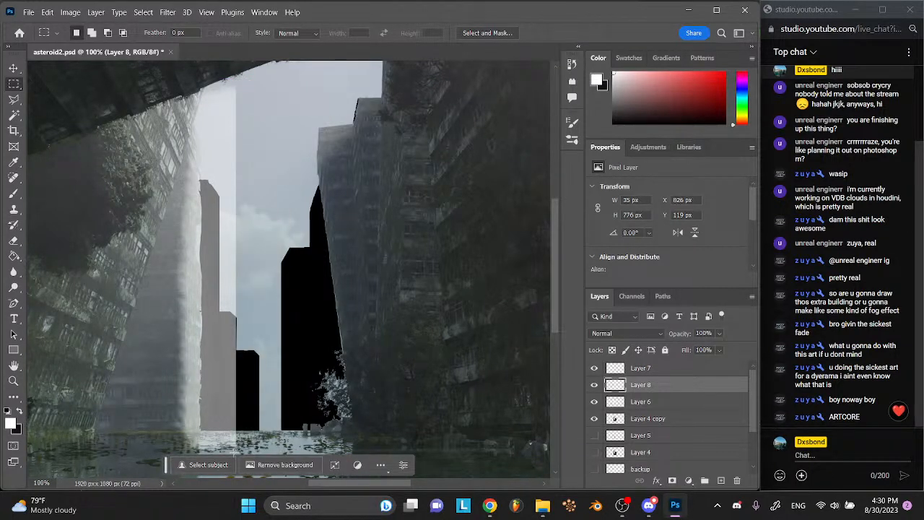
{"action": "key", "text": "ctrl+v"}
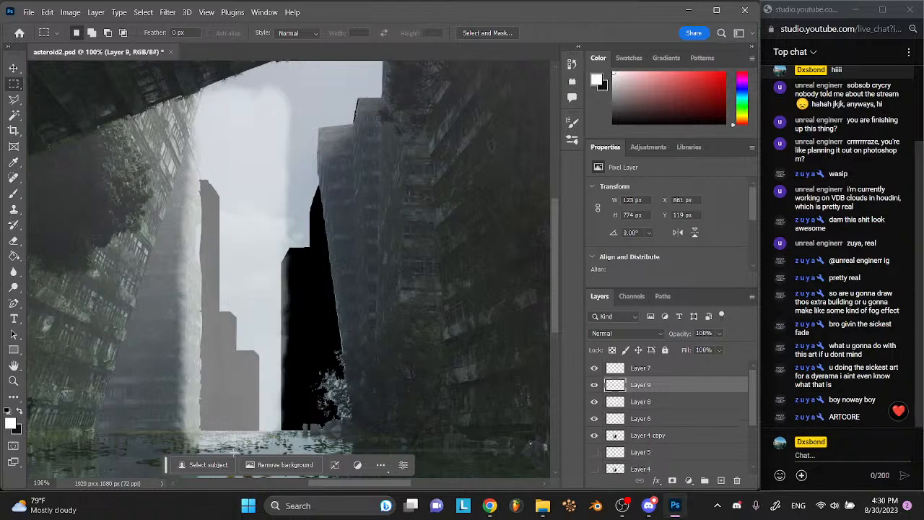
{"action": "left_click", "coordinate": [15, 69]}
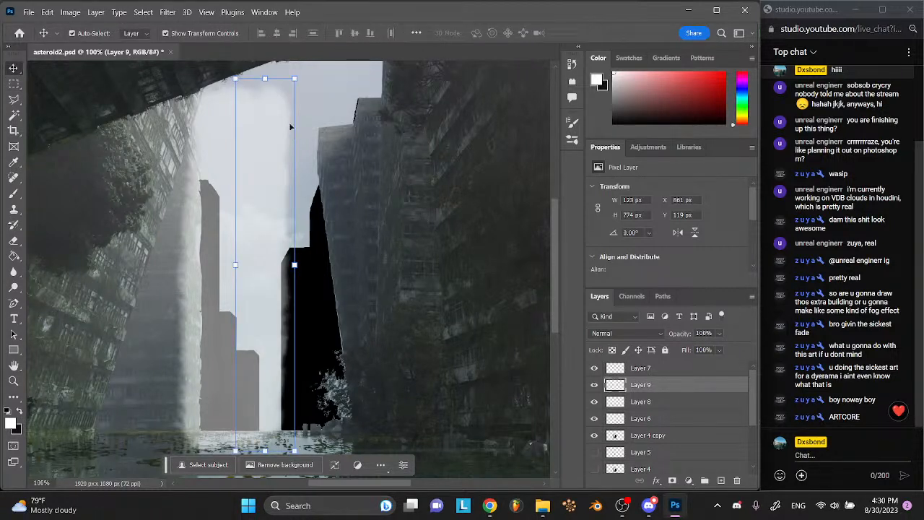
{"action": "left_click", "coordinate": [18, 86]}
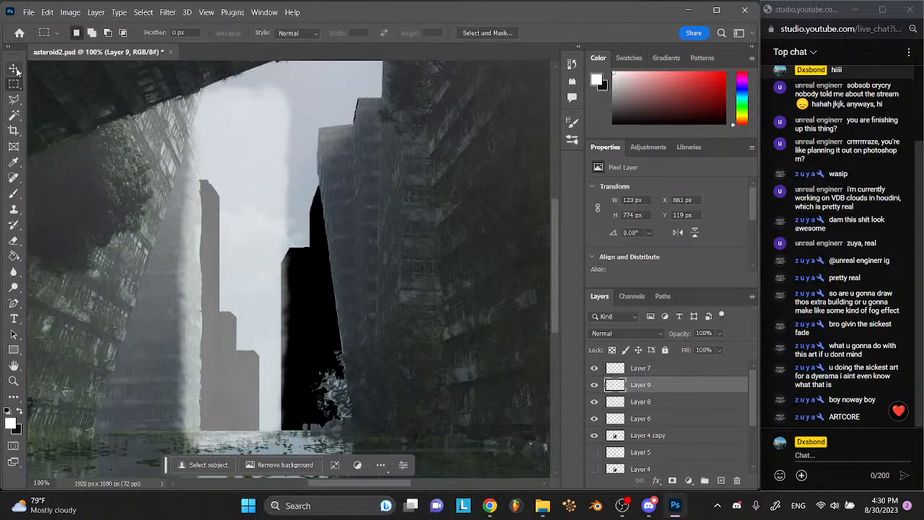
{"action": "left_click", "coordinate": [14, 69]}
{"action": "left_click", "coordinate": [642, 402]}
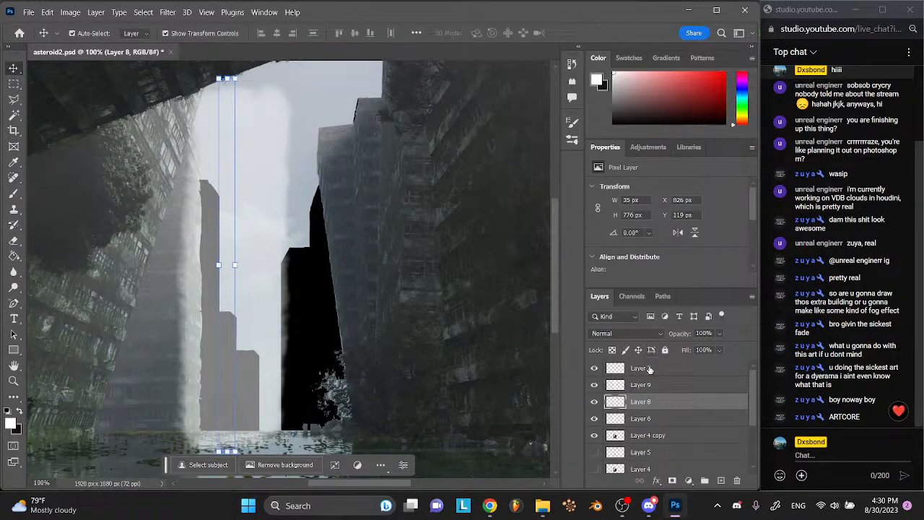
{"action": "left_click", "coordinate": [651, 370], "text": "shift"}
{"action": "left_click", "coordinate": [647, 389]}
{"action": "left_click", "coordinate": [643, 370]}
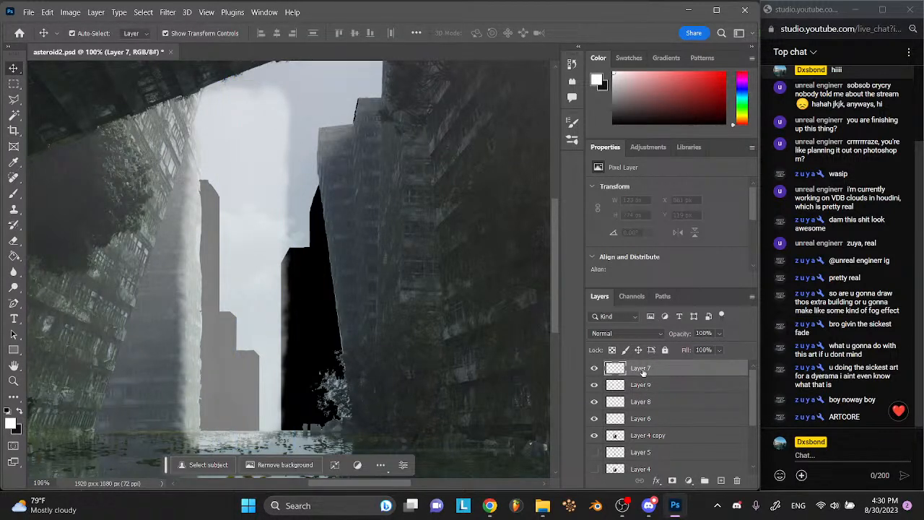
- Thicken the fog by duplicating Layer 9 twice and Layer 8 once, and save the document
{"action": "left_click", "coordinate": [640, 385]}
{"action": "key", "text": "ctrl+j"}
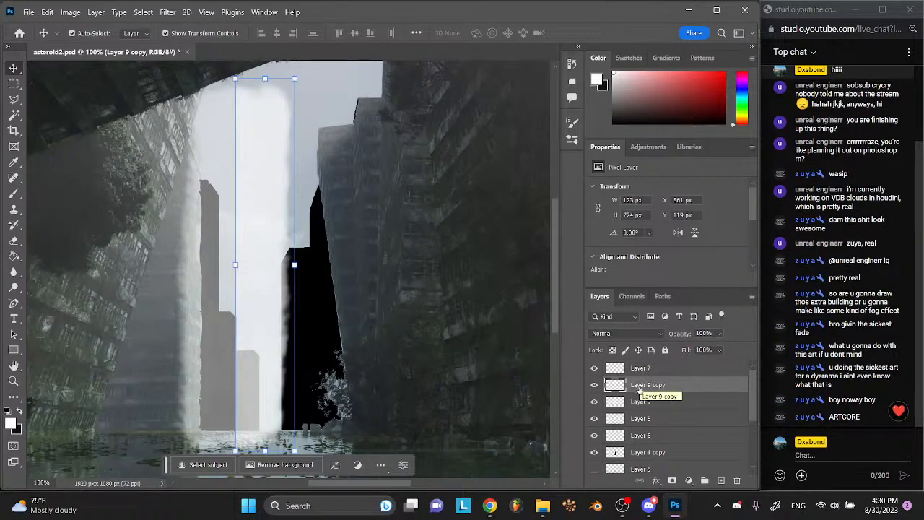
{"action": "left_click", "coordinate": [641, 401]}
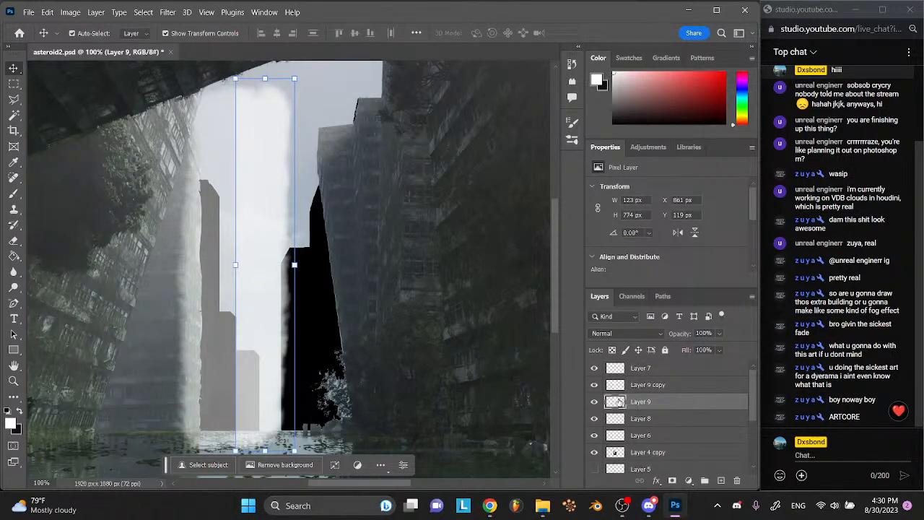
{"action": "left_click", "coordinate": [220, 287]}
{"action": "key", "text": "ctrl+j"}
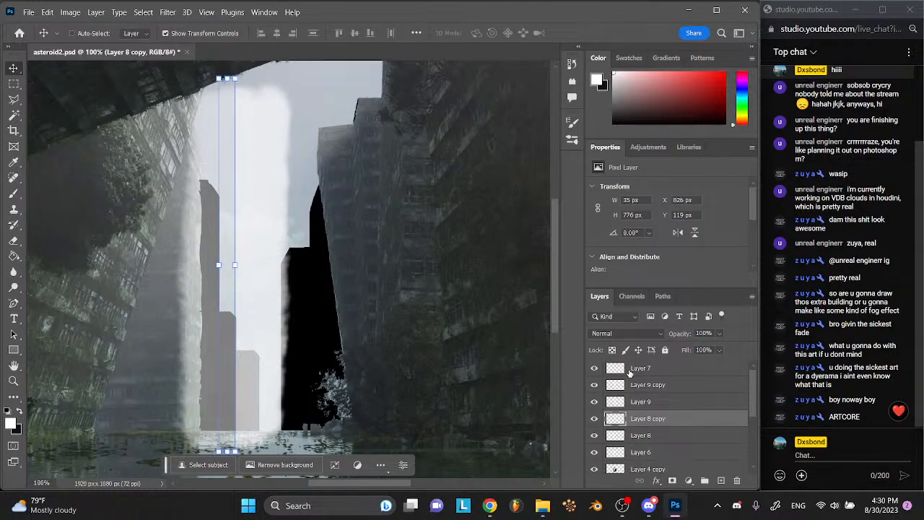
{"action": "left_click", "coordinate": [643, 405]}
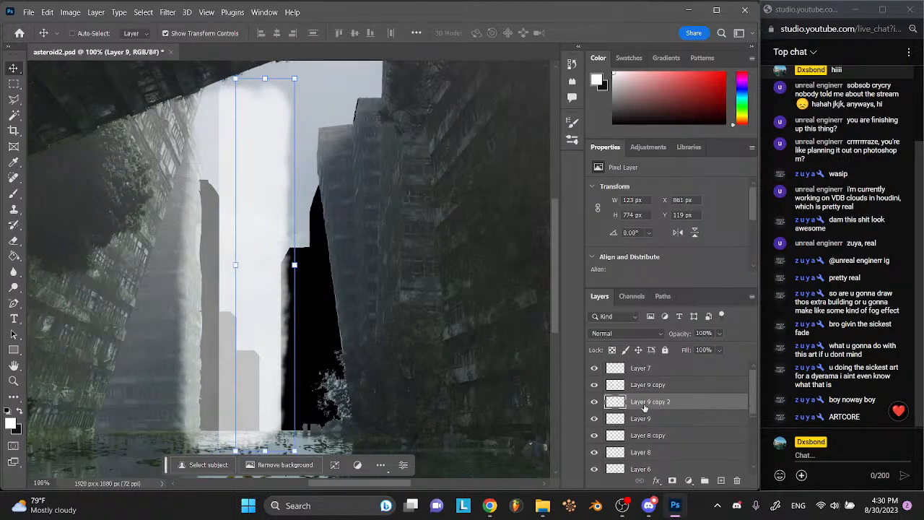
{"action": "key", "text": "ctrl+j"}
{"action": "left_click", "coordinate": [418, 296]}
{"action": "key", "text": "ctrl+s"}
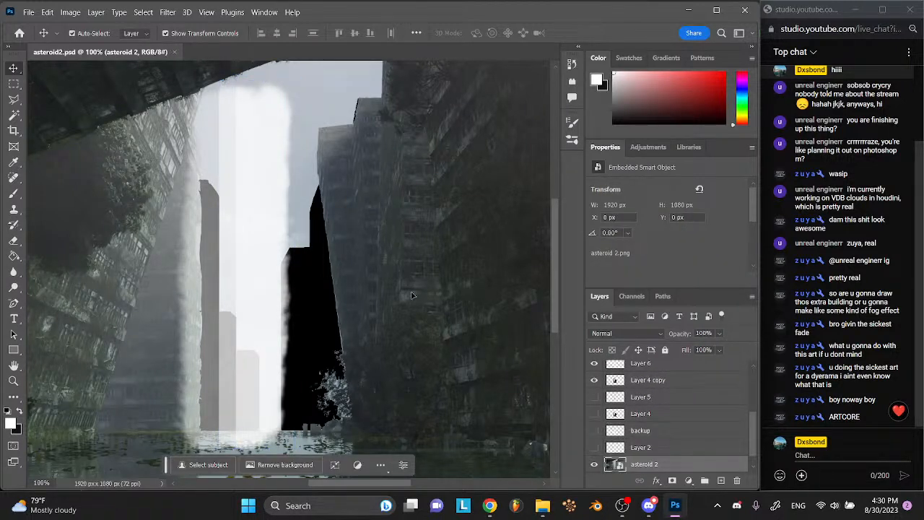
{"action": "left_click", "coordinate": [258, 300]}
{"action": "key", "text": "ctrl+t"}
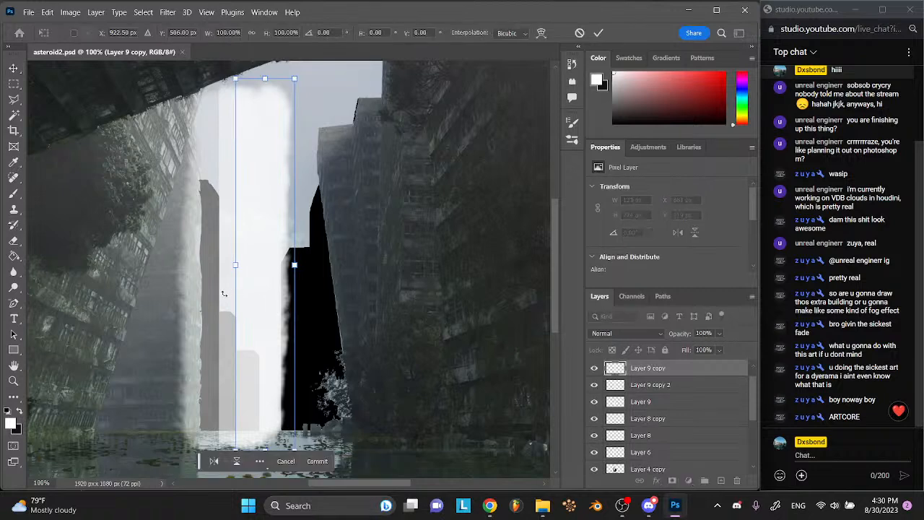
{"action": "left_click", "coordinate": [317, 462]}
{"action": "left_click", "coordinate": [213, 391]}
{"action": "left_click_drag", "start_coordinate": [147, 375], "coordinate": [242, 402]}
{"action": "key", "text": "ctrl+z"}
- Group all the fog layers from Layer 6 up to Layer 7 and duplicate the group
{"action": "left_click", "coordinate": [665, 387]}
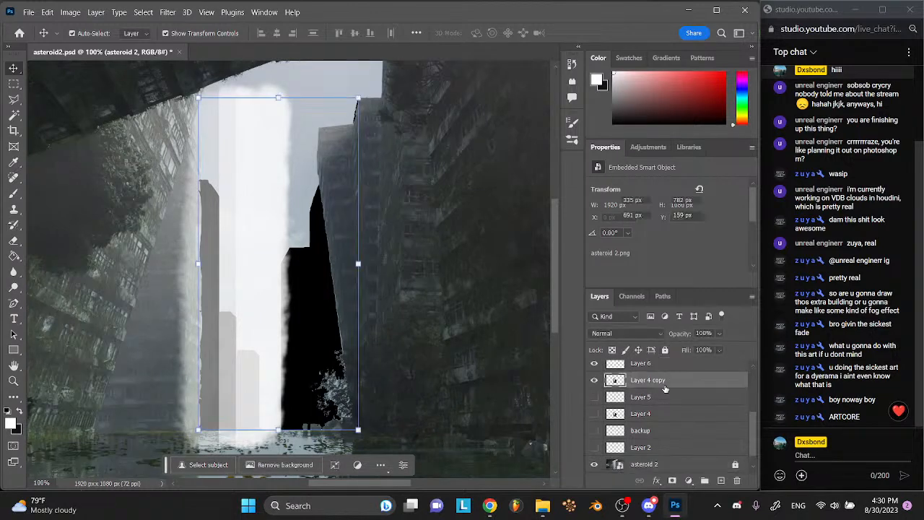
{"action": "scroll", "coordinate": [665, 388], "scroll_direction": "up", "scroll_amount": 3}
{"action": "left_click", "coordinate": [657, 435]}
{"action": "left_click", "coordinate": [658, 452]}
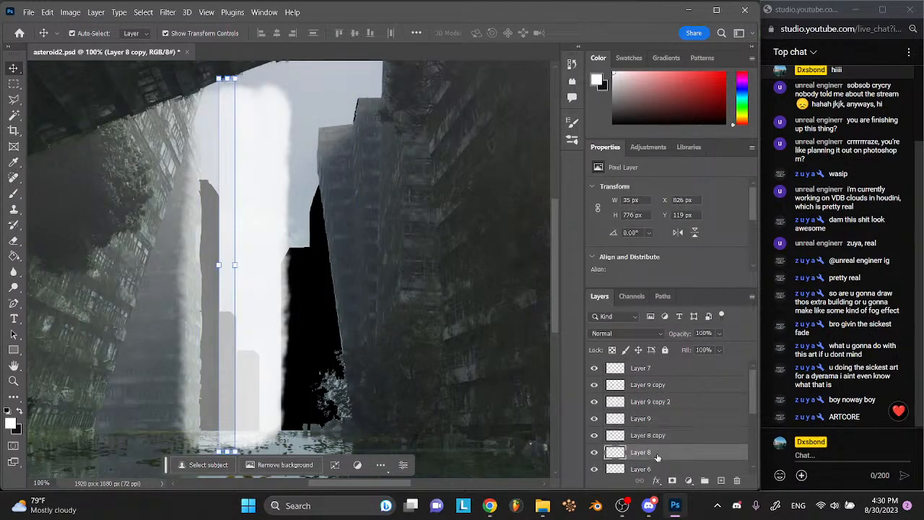
{"action": "scroll", "coordinate": [659, 444], "scroll_direction": "down", "scroll_amount": 1}
{"action": "left_click", "coordinate": [651, 436]}
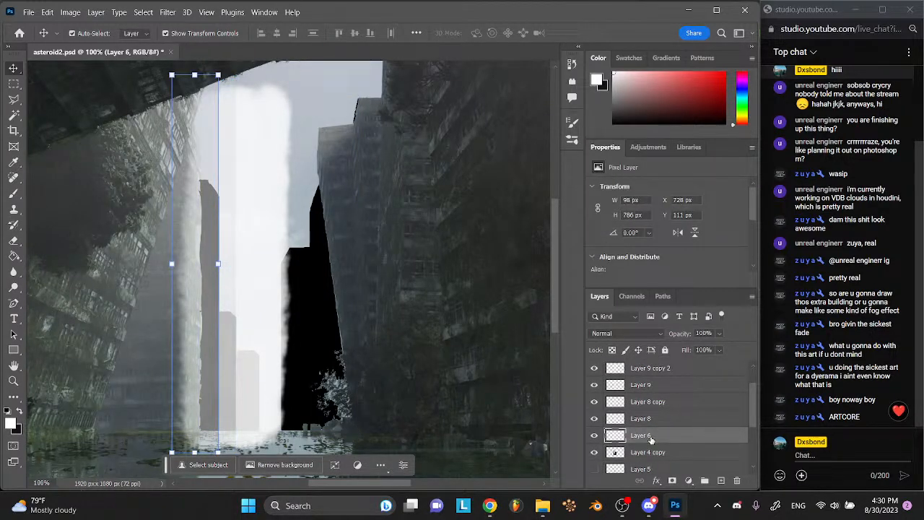
{"action": "scroll", "coordinate": [654, 426], "scroll_direction": "up", "scroll_amount": 1}
{"action": "left_click", "coordinate": [647, 369], "text": "shift"}
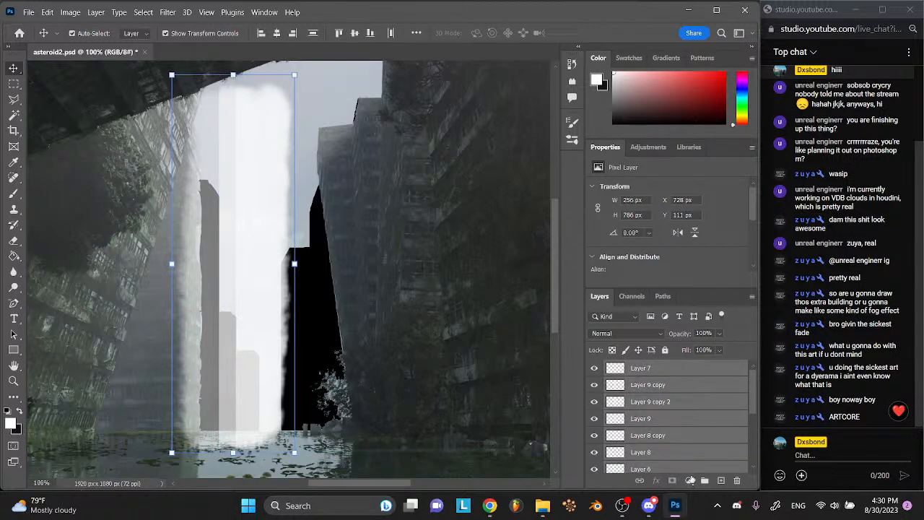
{"action": "left_click", "coordinate": [705, 481]}
{"action": "key", "text": "ctrl+j"}
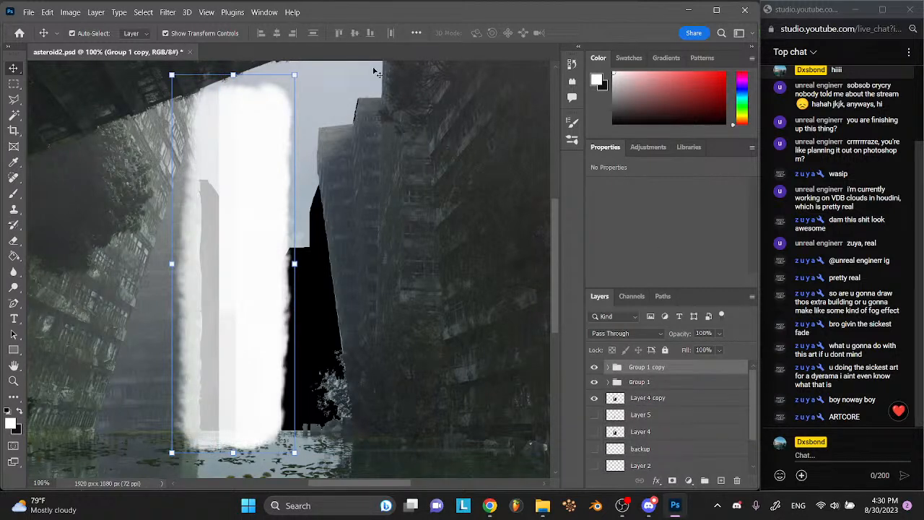
- Select all the fog layers in the duplicated group and move them sideways over the black silhouettes on the right
{"action": "left_click", "coordinate": [608, 368]}
{"action": "left_click", "coordinate": [650, 383]}
{"action": "scroll", "coordinate": [657, 383], "scroll_direction": "down", "scroll_amount": 3}
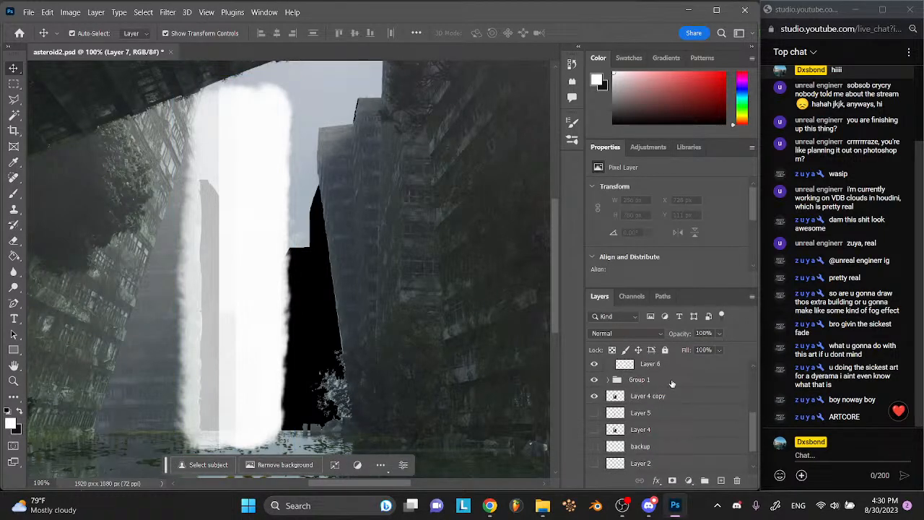
{"action": "left_click", "coordinate": [665, 364]}
{"action": "left_click", "coordinate": [678, 232]}
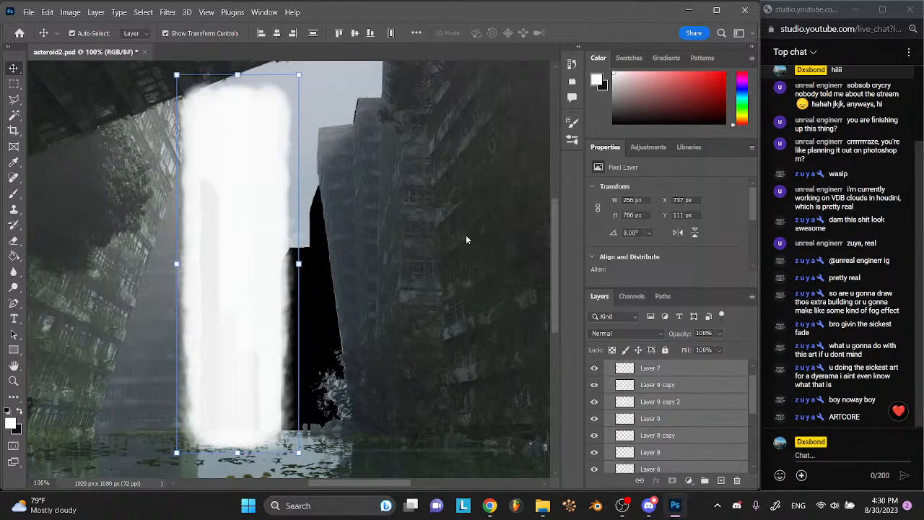
{"action": "key", "text": "shift+Right"}
{"action": "key", "text": "shift+Right"}
{"action": "key", "text": "shift+Right"}
{"action": "key", "text": "shift+Right"}
{"action": "key", "text": "shift+Right"}
{"action": "key", "text": "shift+Right"}
{"action": "key", "text": "shift+Right"}
{"action": "key", "text": "shift+Right"}
{"action": "key", "text": "shift+Right"}
{"action": "key", "text": "shift+Right"}
{"action": "key", "text": "shift+Right"}
{"action": "key", "text": "shift+Right"}
{"action": "key", "text": "shift+Right"}
{"action": "key", "text": "shift+Right"}
{"action": "key", "text": "shift+Right"}
{"action": "key", "text": "shift+Right"}
{"action": "key", "text": "shift+Right"}
{"action": "key", "text": "shift+Right"}
{"action": "key", "text": "shift+Right"}
{"action": "key", "text": "shift+Right"}
{"action": "key", "text": "shift+Left"}
{"action": "key", "text": "shift+Left"}
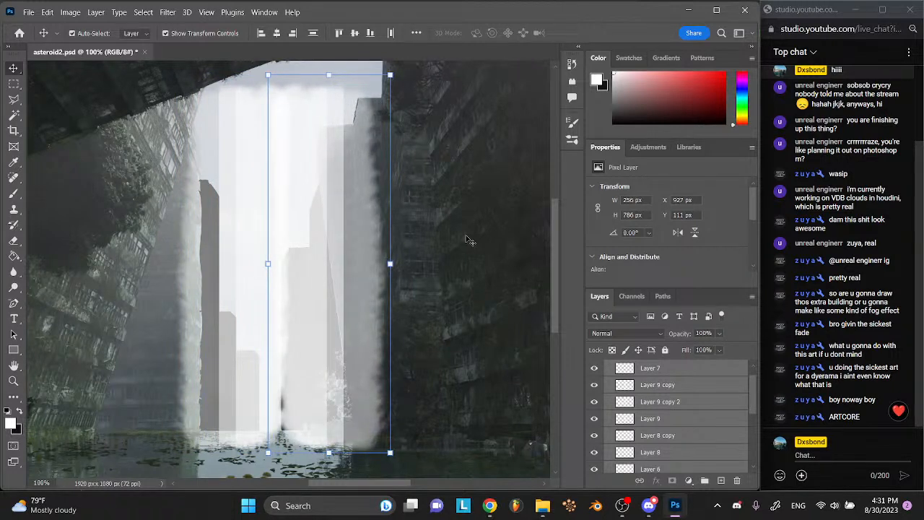
{"action": "left_click", "coordinate": [449, 208]}
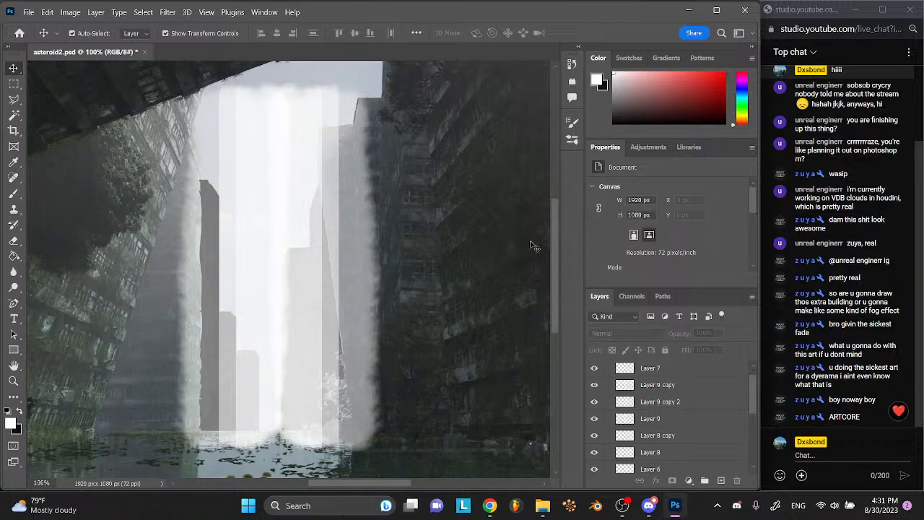
- Undo the last fog move and delete the Group 1 copy together with its contents
{"action": "key", "text": "ctrl+s"}
{"action": "key", "text": "ctrl+z"}
{"action": "left_click", "coordinate": [616, 367]}
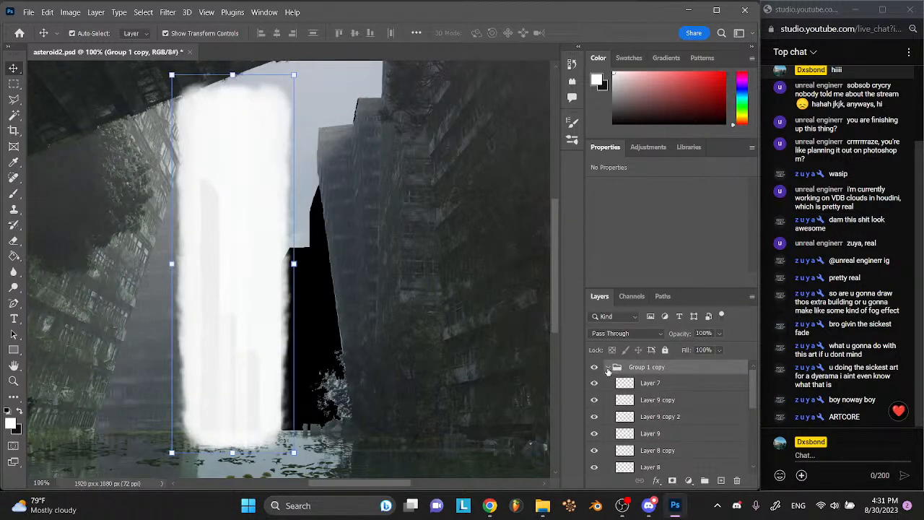
{"action": "left_click", "coordinate": [609, 368]}
{"action": "left_click", "coordinate": [738, 481]}
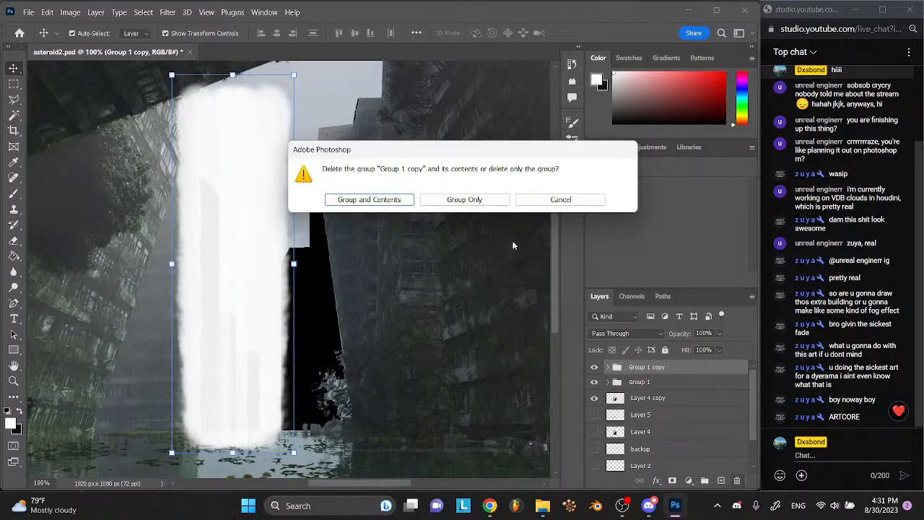
{"action": "key", "text": "Return"}
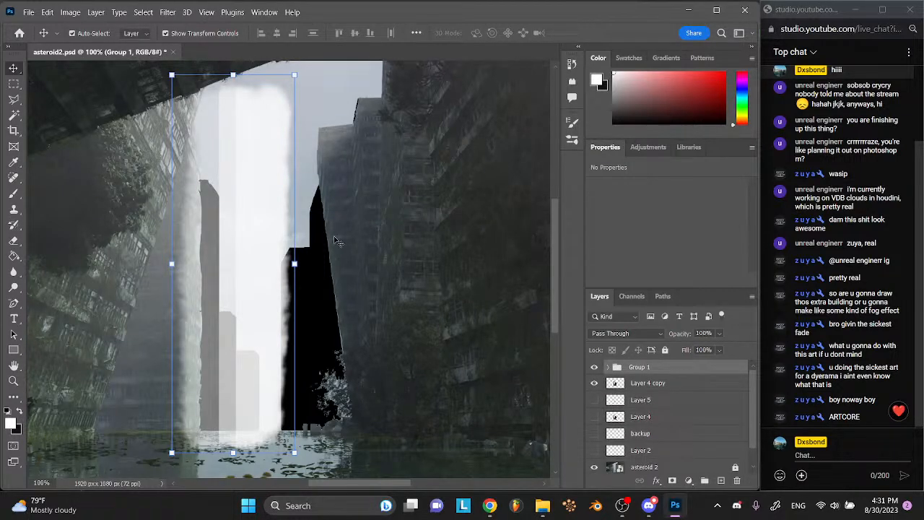
- Activate the Eraser and check which fog Layer 7 and Layer 9 copy hold by toggling their visibility
{"action": "key", "text": "ctrl+t"}
{"action": "left_click", "coordinate": [13, 240]}
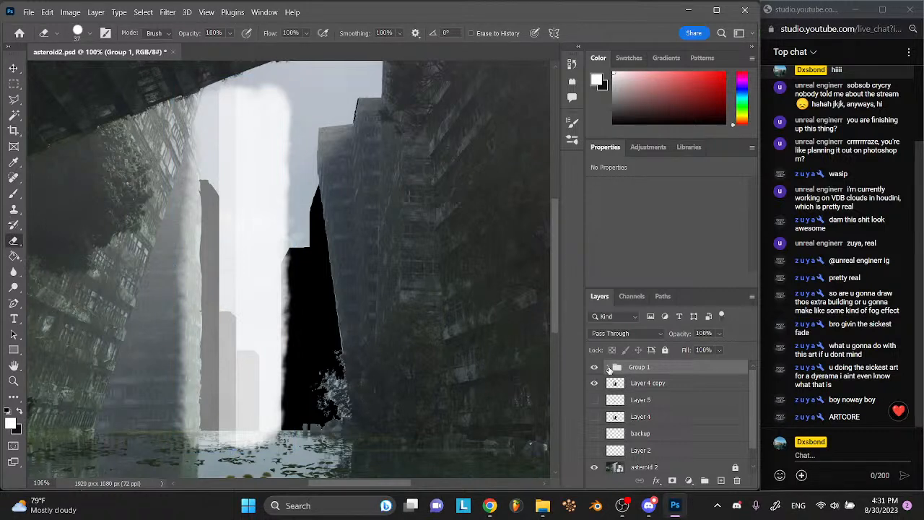
{"action": "left_click", "coordinate": [609, 368]}
{"action": "left_click", "coordinate": [652, 385]}
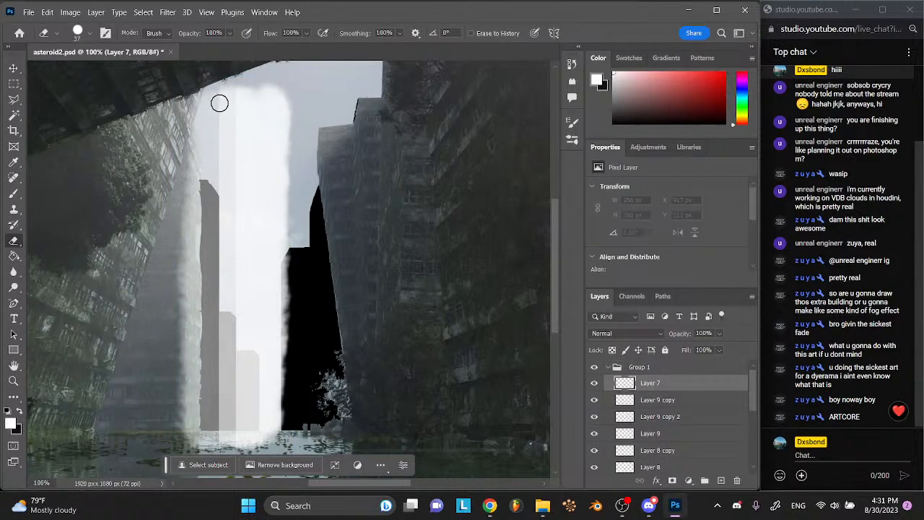
{"action": "left_click", "coordinate": [594, 385]}
{"action": "left_click", "coordinate": [594, 384]}
{"action": "left_click", "coordinate": [594, 399]}
{"action": "left_click", "coordinate": [594, 399]}
{"action": "left_click", "coordinate": [650, 401]}
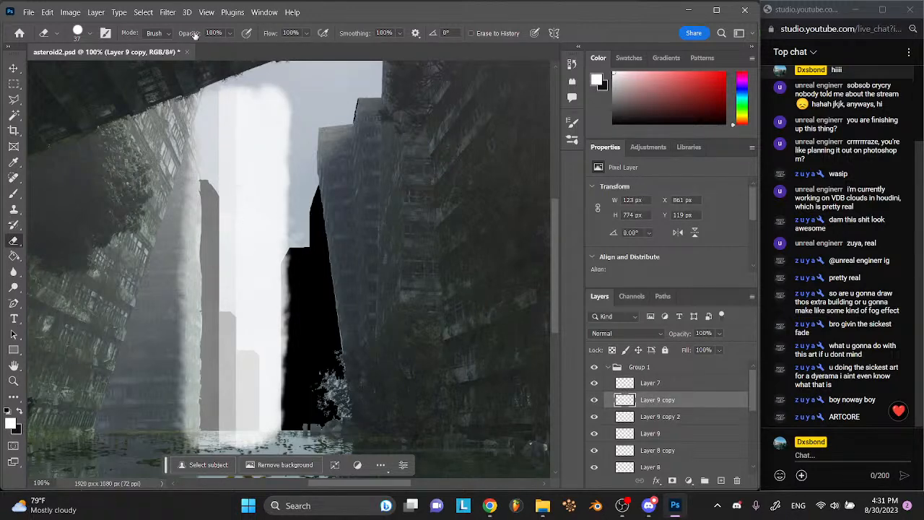
- Set the eraser to a soft 80 px brush with 0% hardness and 33% opacity
{"action": "left_click", "coordinate": [79, 33]}
{"action": "left_click_drag", "start_coordinate": [94, 101], "coordinate": [26, 101]}
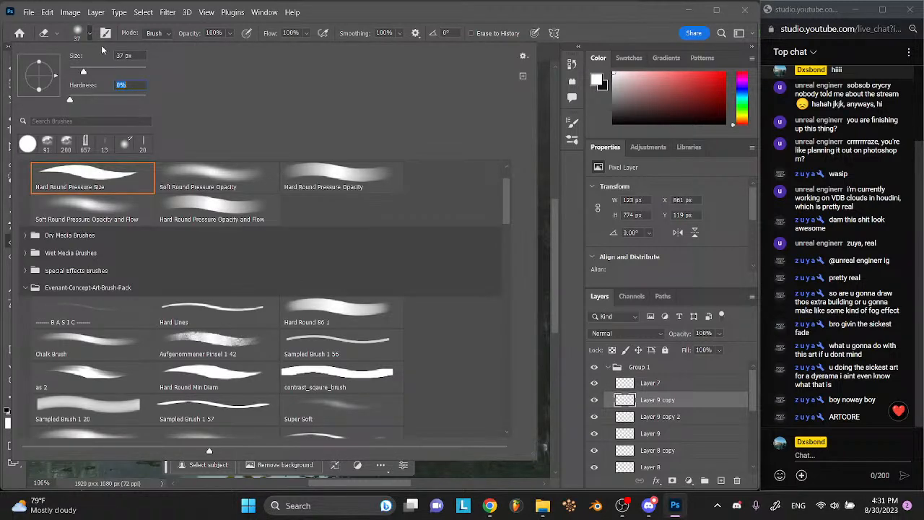
{"action": "left_click_drag", "start_coordinate": [94, 70], "coordinate": [101, 73]}
{"action": "left_click", "coordinate": [232, 33]}
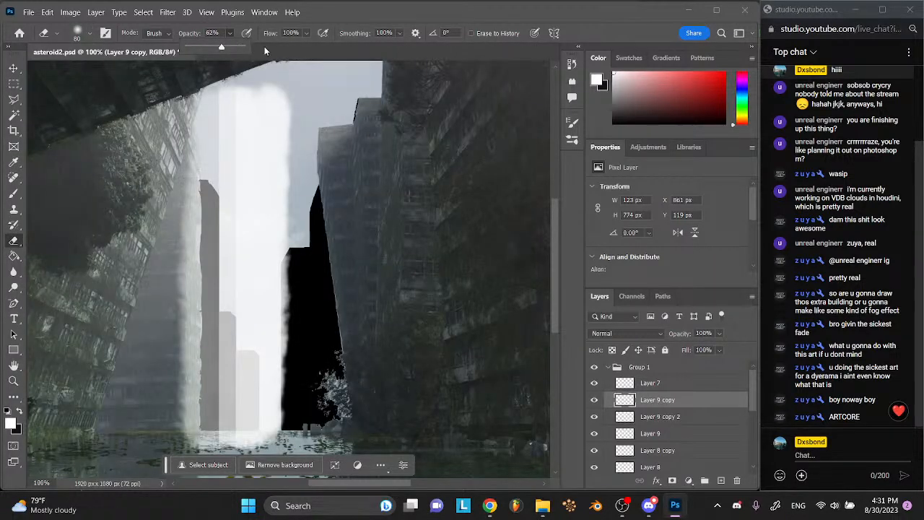
{"action": "left_click", "coordinate": [221, 46]}
{"action": "left_click", "coordinate": [222, 47]}
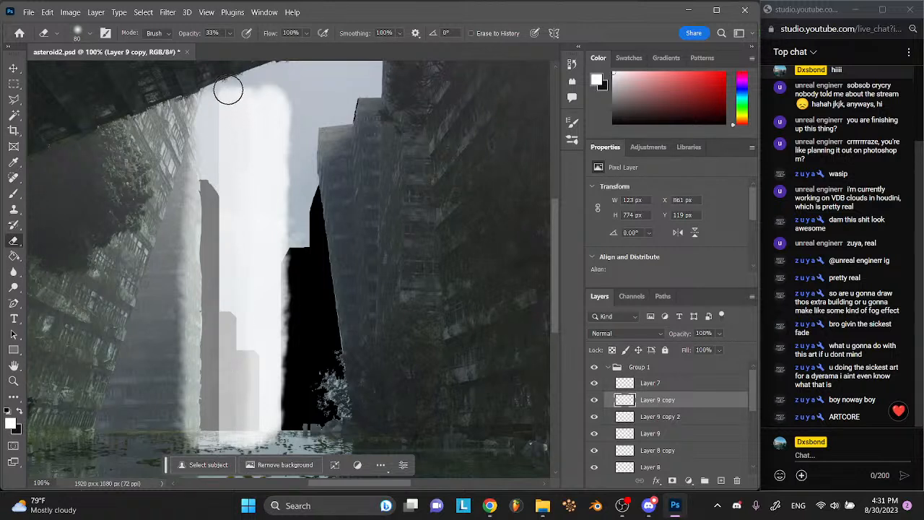
- Toggle Layer 9 copy, Layer 9 copy 2, Layer 9 and Layer 8 copy to see which fog strip each holds
{"action": "left_click", "coordinate": [594, 400]}
{"action": "left_click", "coordinate": [594, 400]}
{"action": "left_click", "coordinate": [594, 416]}
{"action": "left_click", "coordinate": [595, 416]}
{"action": "left_click", "coordinate": [594, 421]}
{"action": "left_click", "coordinate": [595, 421]}
{"action": "left_click", "coordinate": [595, 433]}
{"action": "left_click", "coordinate": [594, 434]}
{"action": "left_click", "coordinate": [595, 434]}
{"action": "left_click", "coordinate": [595, 434]}
{"action": "left_click", "coordinate": [594, 450]}
{"action": "left_click", "coordinate": [594, 450]}
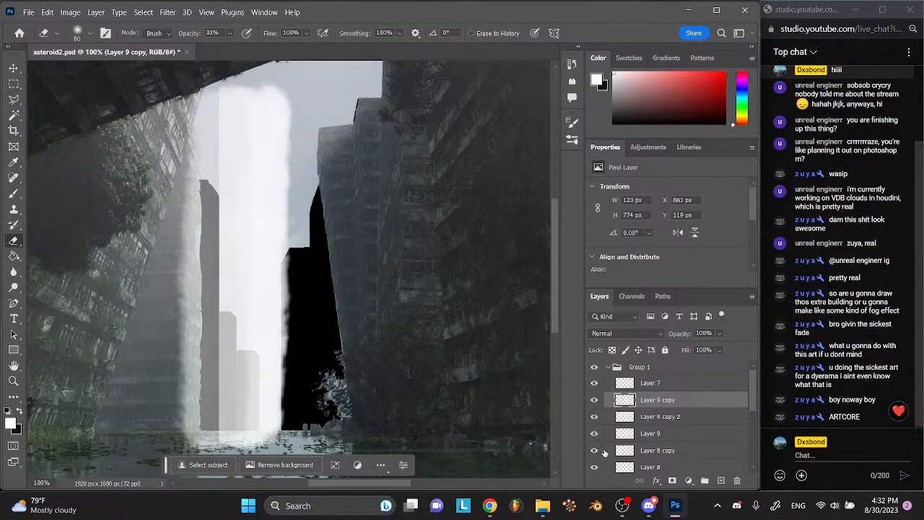
- Softly erase the fog on Layer 8 copy downward along the tallest left-hand silhouette's right edge
{"action": "left_click", "coordinate": [641, 451]}
{"action": "left_click_drag", "start_coordinate": [221, 221], "coordinate": [218, 460]}
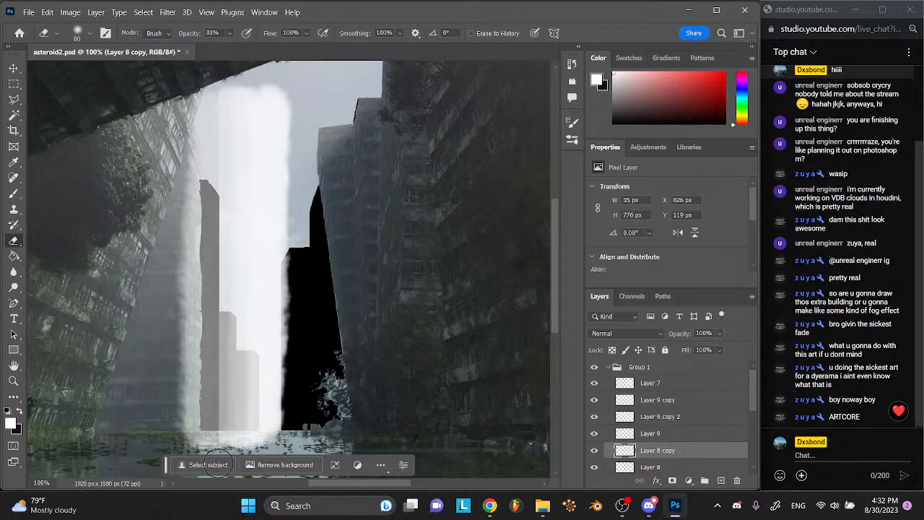
{"action": "left_click_drag", "start_coordinate": [222, 218], "coordinate": [214, 440]}
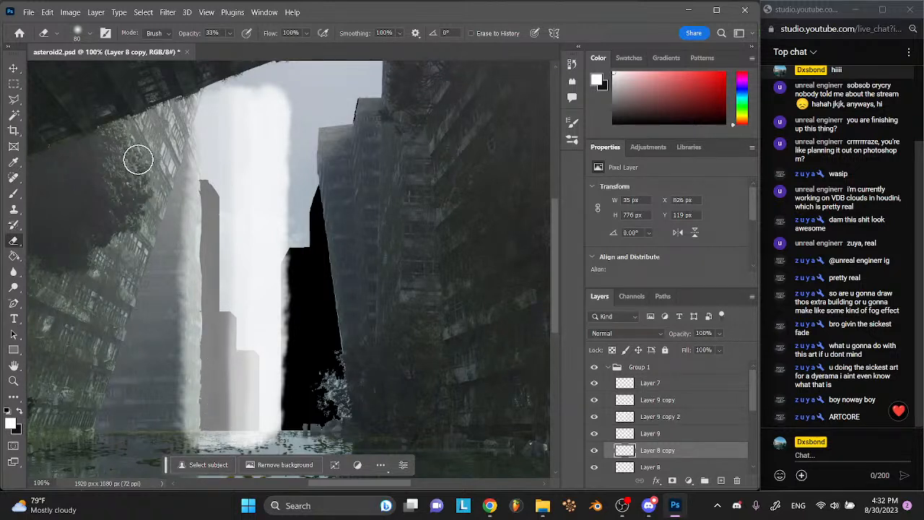
- Merge Group 1 and all its fog layers down to Layer 6 into a single layer
{"action": "left_click", "coordinate": [668, 370]}
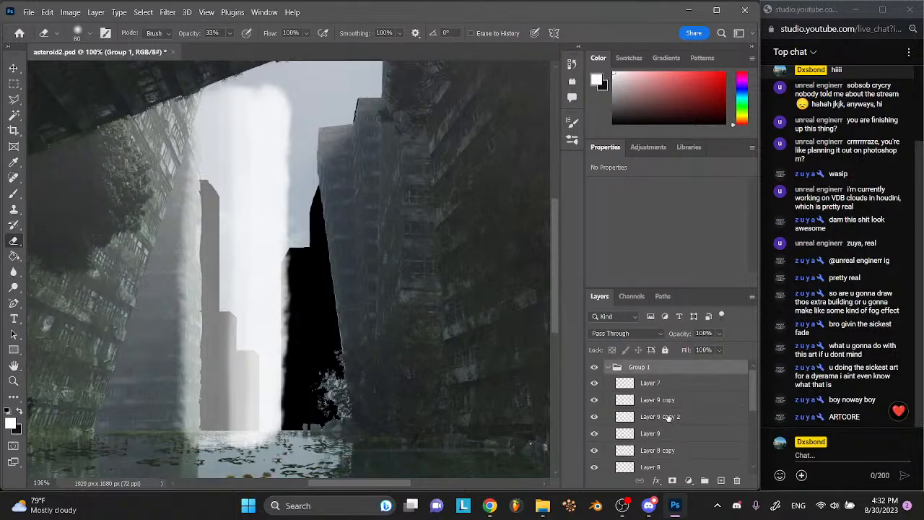
{"action": "scroll", "coordinate": [668, 412], "scroll_direction": "down", "scroll_amount": 3}
{"action": "left_click", "coordinate": [661, 438], "text": "shift"}
{"action": "right_click", "coordinate": [661, 439]}
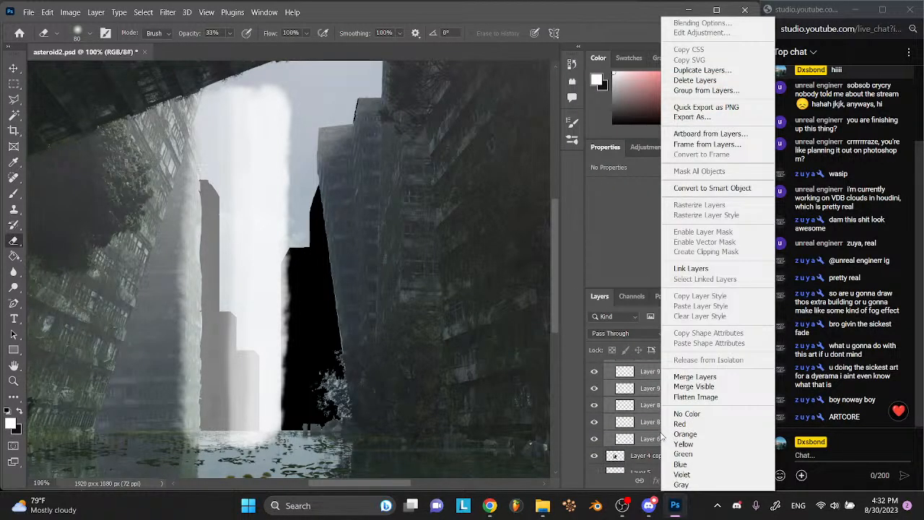
{"action": "left_click", "coordinate": [693, 376]}
{"action": "scroll", "coordinate": [687, 390], "scroll_direction": "up", "scroll_amount": 1}
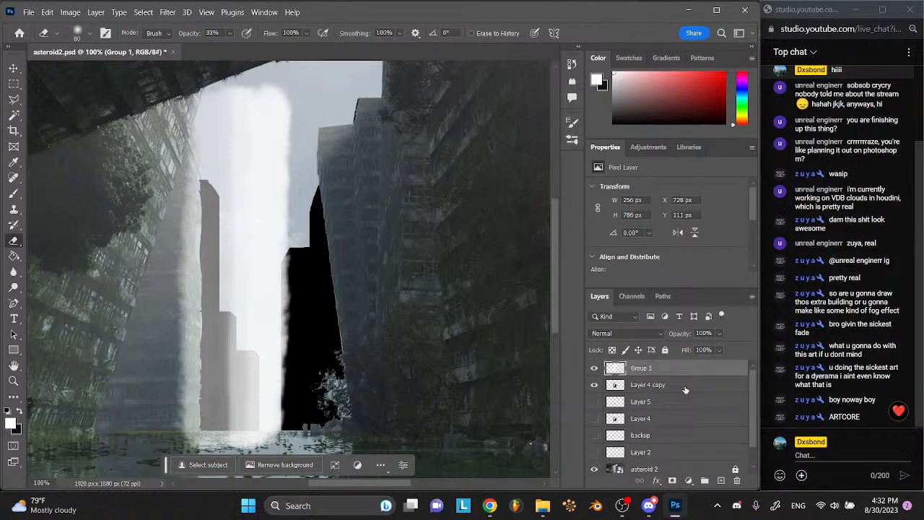
- Apply a Gaussian Blur with a 15.3-pixel radius to the merged fog layer
{"action": "left_click", "coordinate": [166, 8]}
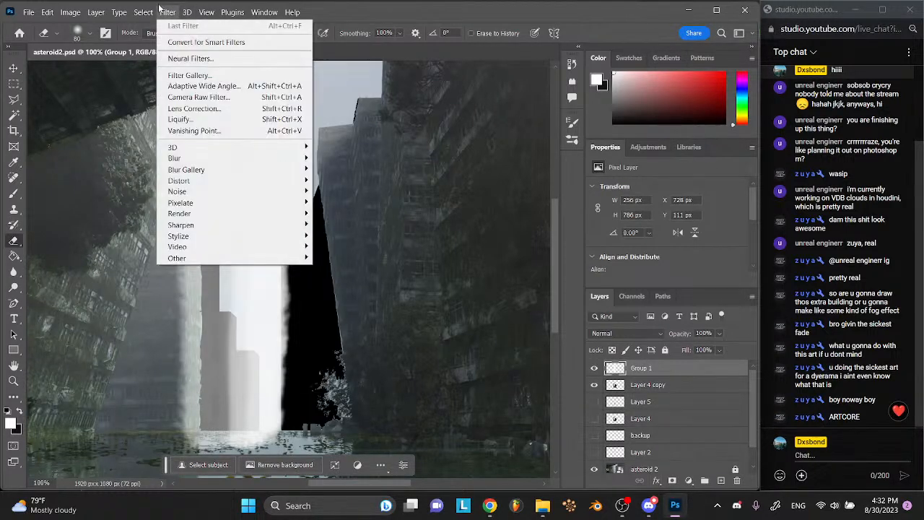
{"action": "mouse_move", "coordinate": [177, 158]}
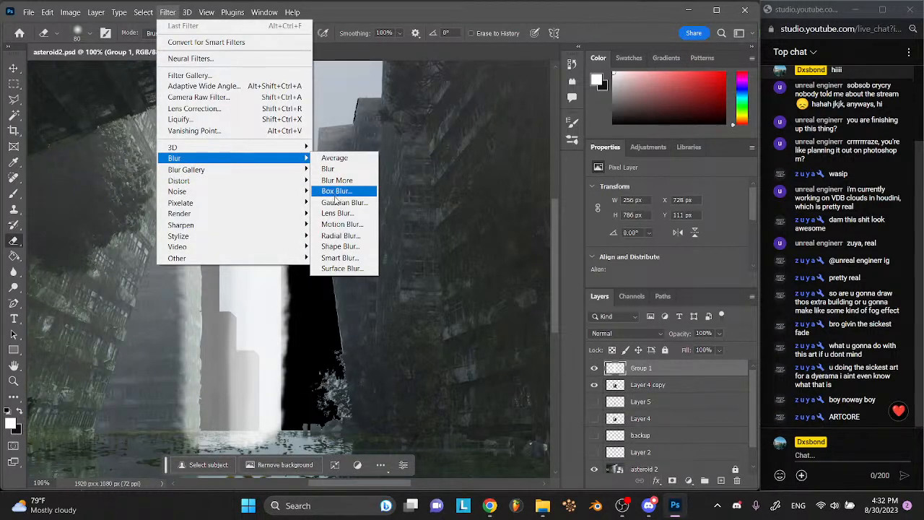
{"action": "left_click", "coordinate": [336, 202]}
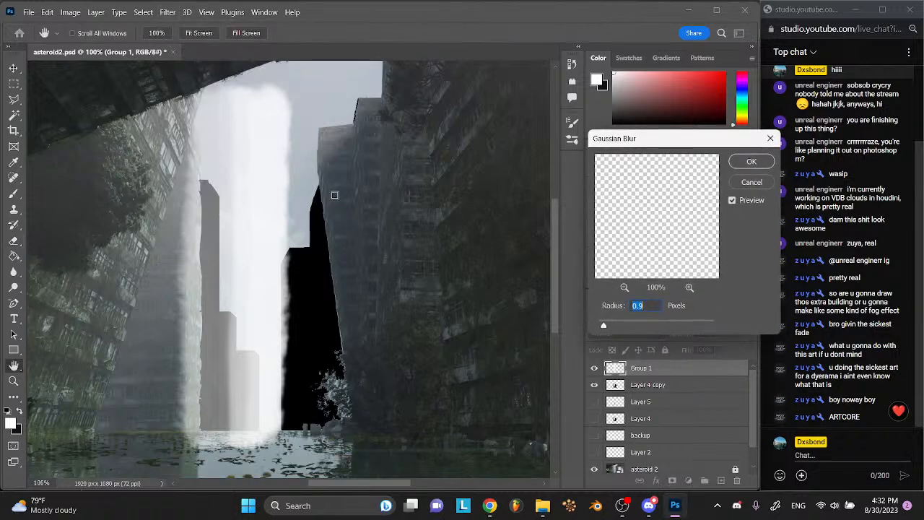
{"action": "left_click", "coordinate": [648, 326]}
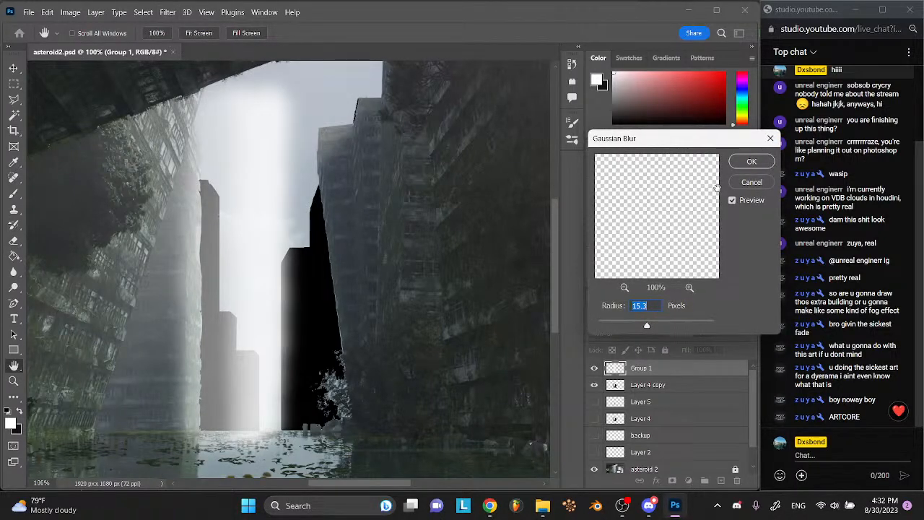
{"action": "left_click", "coordinate": [750, 165]}
- Stretch the blurred fog layer upward to the canvas's upper edge, making it 926 px tall
{"action": "key", "text": "v"}
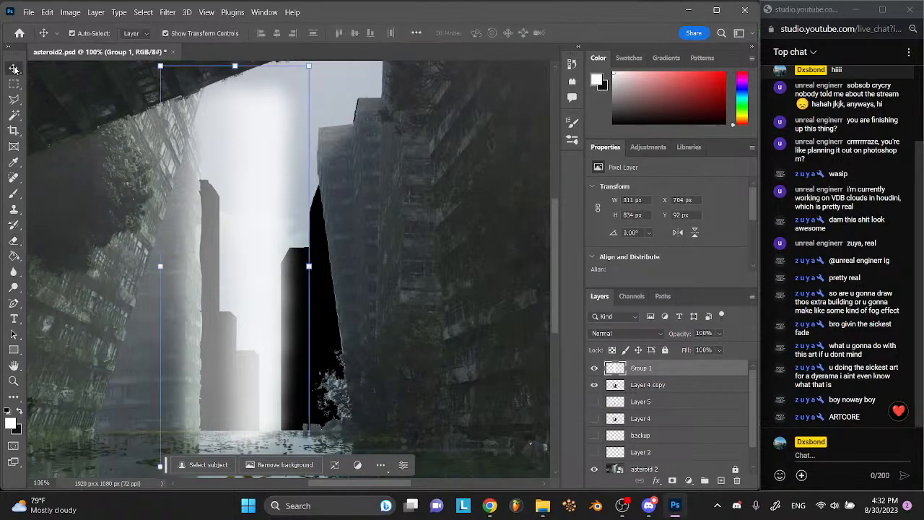
{"action": "left_click_drag", "start_coordinate": [235, 66], "coordinate": [230, 307]}
{"action": "key", "text": "ctrl+z"}
{"action": "key", "text": "ctrl+minus"}
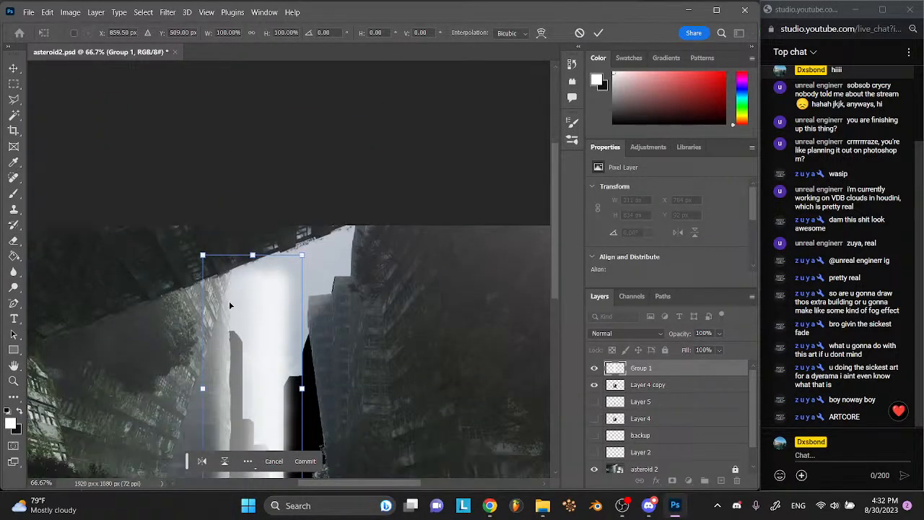
{"action": "left_click_drag", "start_coordinate": [252, 159], "coordinate": [253, 129]}
{"action": "left_click", "coordinate": [305, 455]}
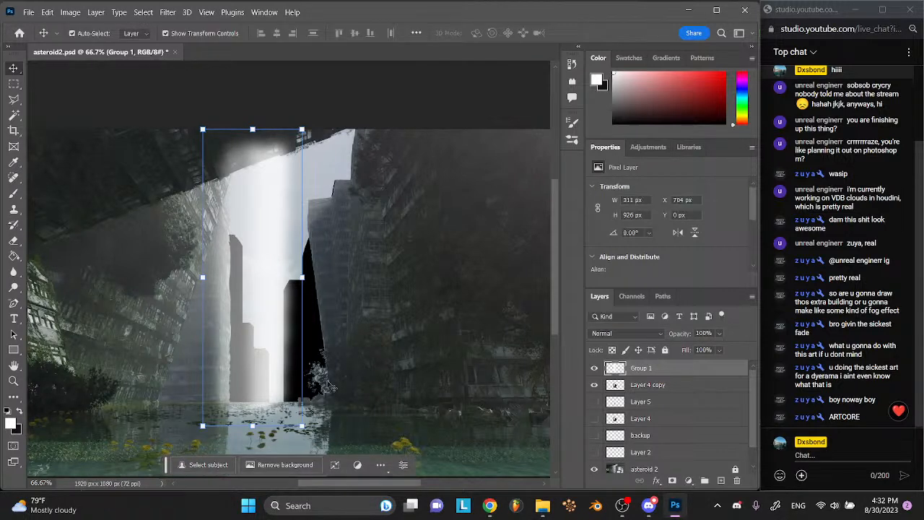
- Outline the fog covering the overhanging building with the Polygonal Lasso, delete it from the Group 1 layer and deselect
{"action": "left_click", "coordinate": [84, 237]}
{"action": "left_click", "coordinate": [13, 100]}
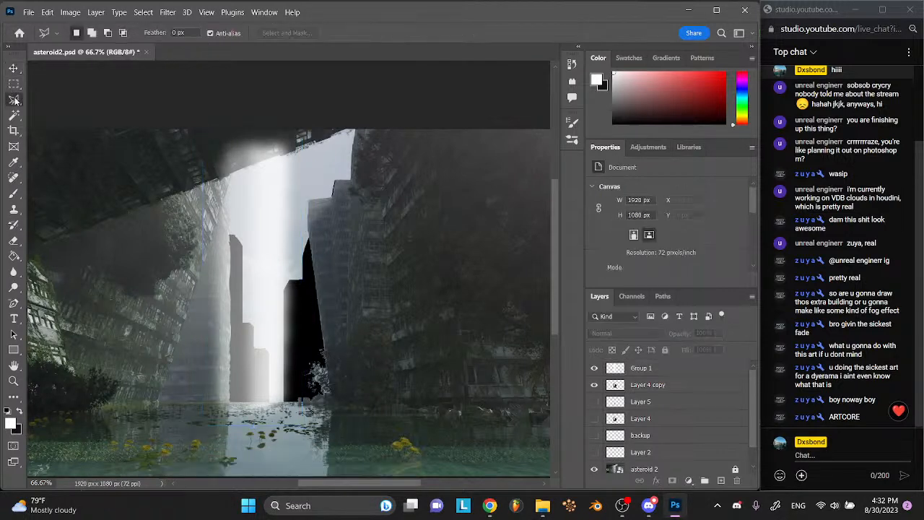
{"action": "left_click", "coordinate": [222, 177]}
{"action": "left_click", "coordinate": [275, 116]}
{"action": "left_click", "coordinate": [176, 169]}
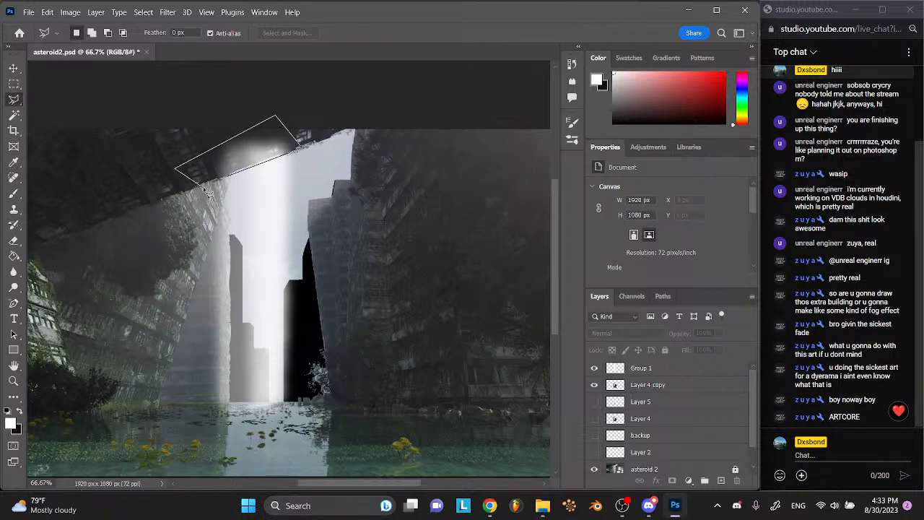
{"action": "left_click", "coordinate": [223, 181]}
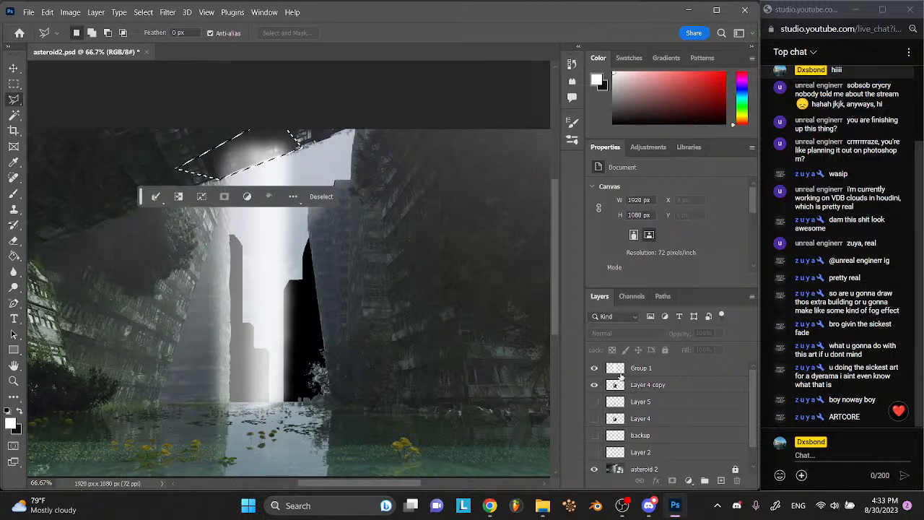
{"action": "key", "text": "Delete"}
{"action": "key", "text": "ctrl+d"}
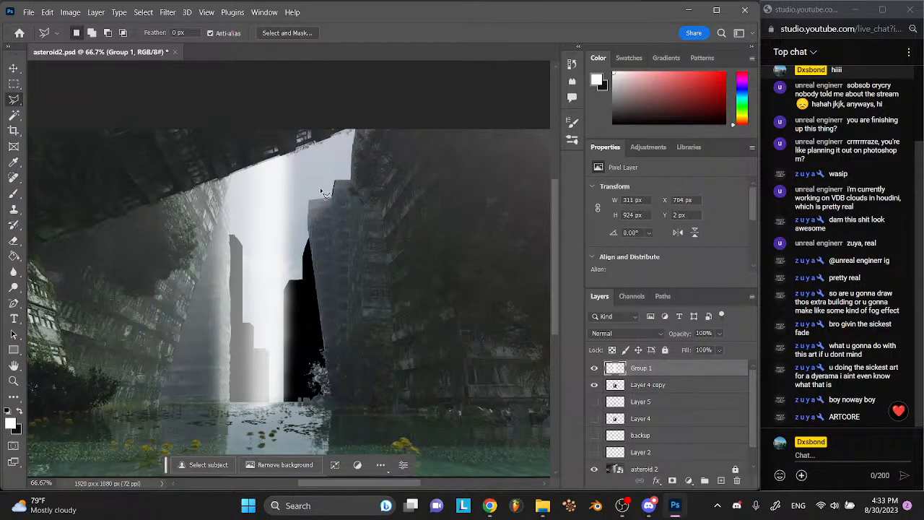
{"action": "left_click", "coordinate": [283, 158]}
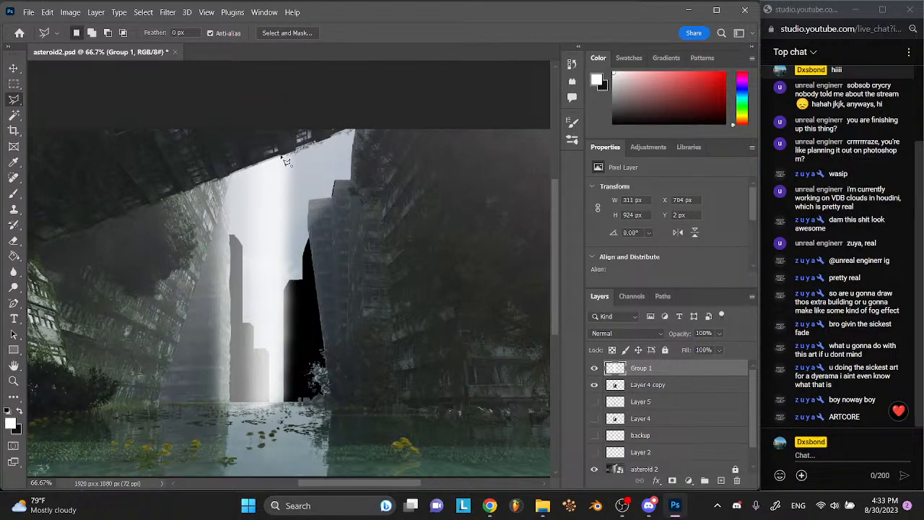
{"action": "key", "text": "Escape"}
{"action": "left_click", "coordinate": [284, 402]}
{"action": "key", "text": "Escape"}
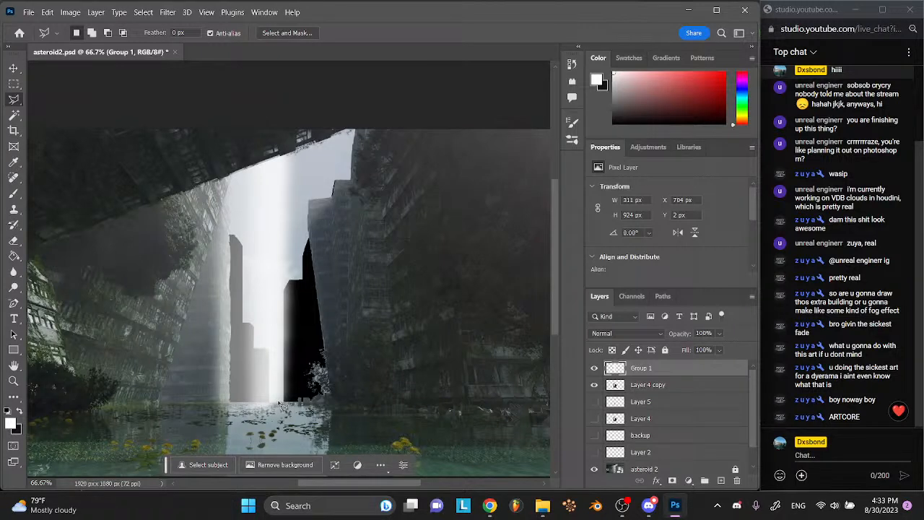
- Outline the narrow vertical fog strip between the left-hand and right-hand silhouettes and delete it from the Group 1 layer
{"action": "left_click", "coordinate": [277, 401]}
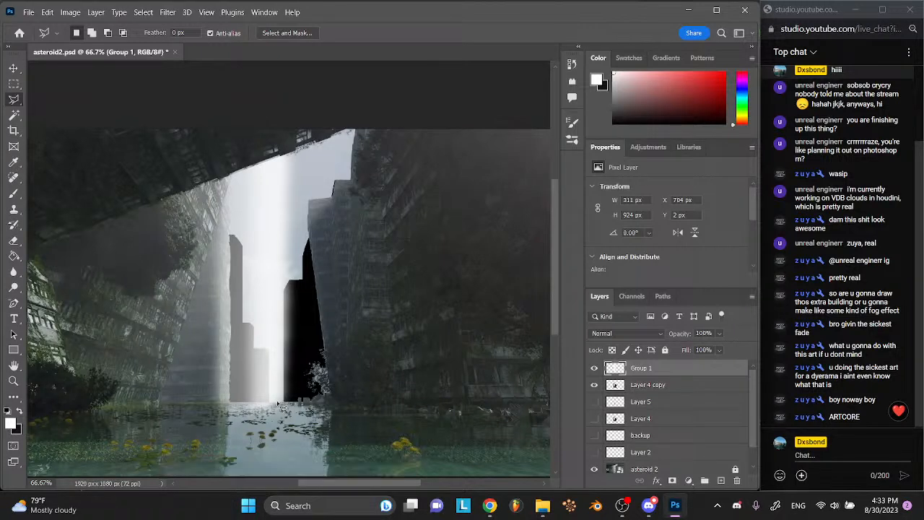
{"action": "left_click", "coordinate": [277, 152]}
{"action": "left_click", "coordinate": [295, 153]}
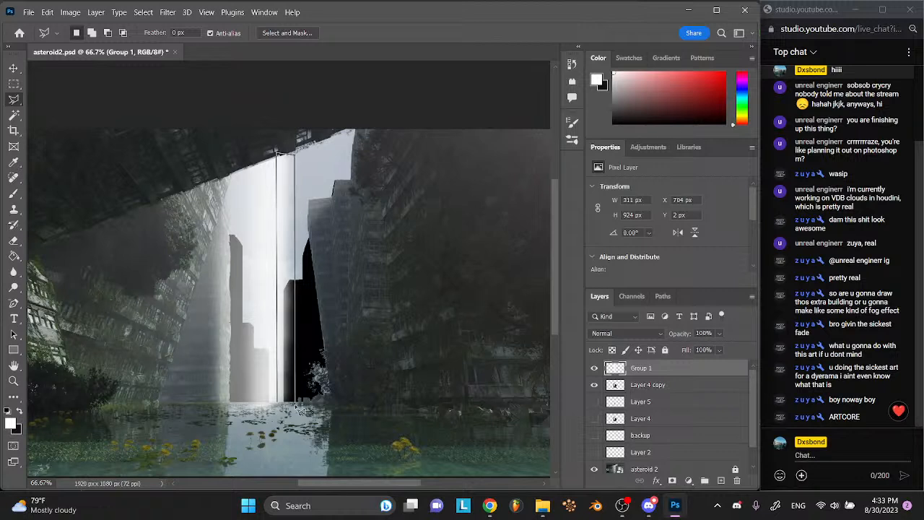
{"action": "left_click", "coordinate": [282, 405]}
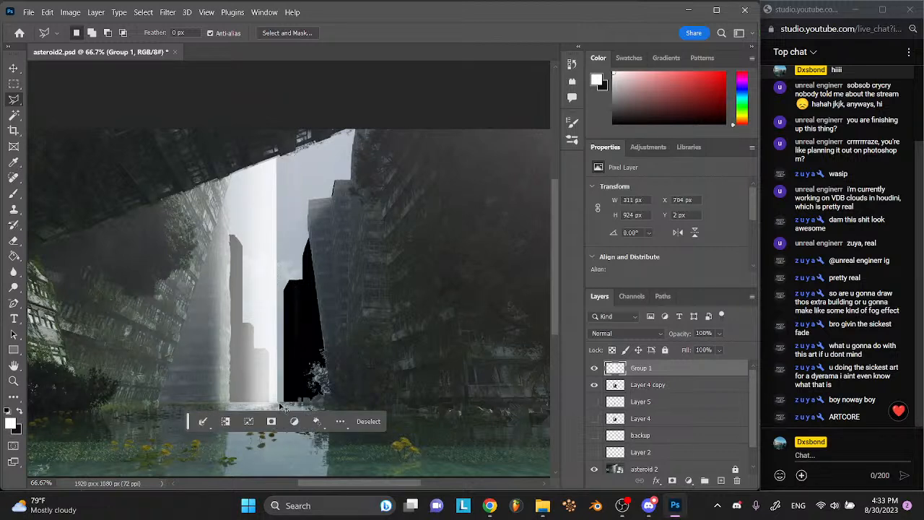
- Duplicate the Group 1 fog layer and move the copy right over the right-hand silhouettes, to X 851 px
{"action": "left_click", "coordinate": [14, 67]}
{"action": "key", "text": "ctrl+j"}
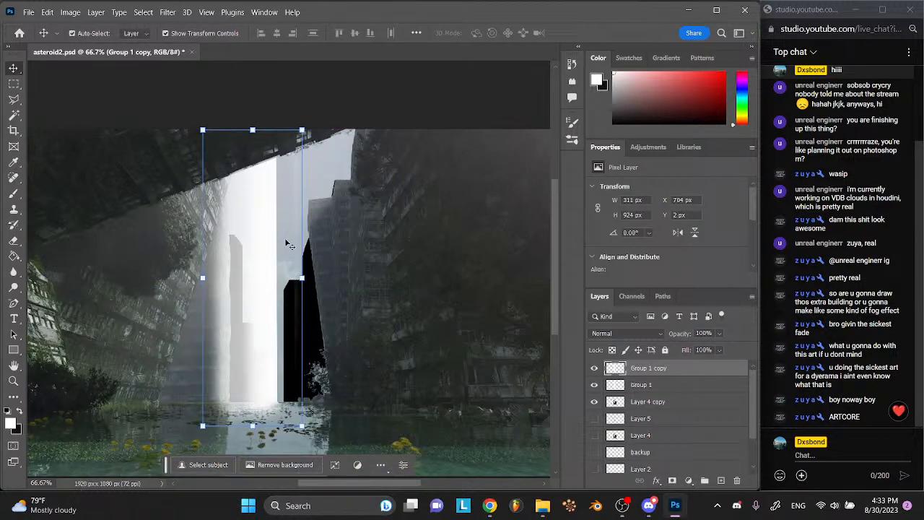
{"action": "key", "text": "Right"}
{"action": "key", "text": "Right"}
{"action": "key", "text": "Right"}
{"action": "key", "text": "Right"}
{"action": "key", "text": "Right"}
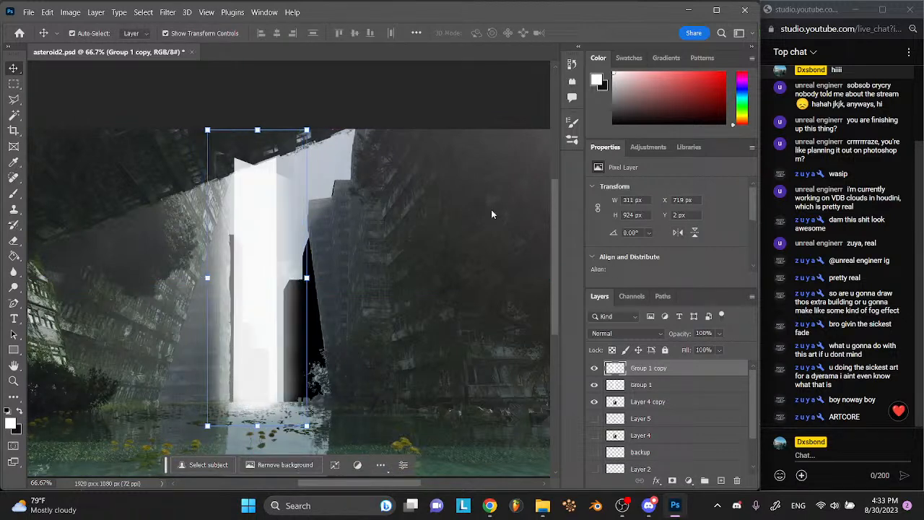
{"action": "key", "text": "shift+Right"}
{"action": "key", "text": "shift+Right"}
{"action": "key", "text": "shift+Right"}
{"action": "key", "text": "shift+Right"}
{"action": "key", "text": "shift+Right"}
{"action": "key", "text": "shift+Right"}
{"action": "key", "text": "shift+Right"}
{"action": "key", "text": "shift+Right"}
{"action": "key", "text": "shift+Right"}
{"action": "key", "text": "shift+Right"}
{"action": "key", "text": "shift+Right"}
{"action": "key", "text": "shift+Right"}
{"action": "key", "text": "shift+Right"}
{"action": "key", "text": "shift+Right"}
{"action": "key", "text": "Right"}
{"action": "key", "text": "Right"}
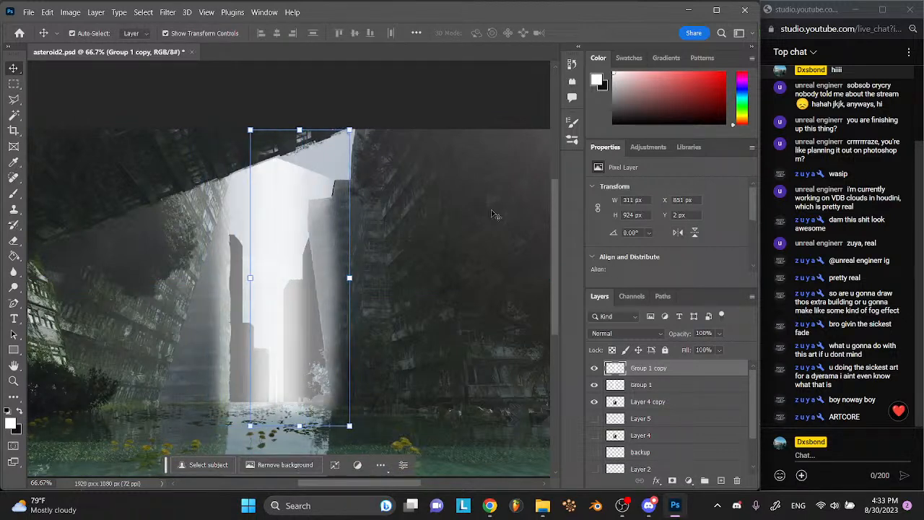
- Fine-tune the fog copy's position to X 850 px, Y -4 px, deselect the layer and save the document
{"action": "key", "text": "Up"}
{"action": "key", "text": "Up"}
{"action": "key", "text": "Up"}
{"action": "key", "text": "Up"}
{"action": "key", "text": "Left"}
{"action": "key", "text": "Left"}
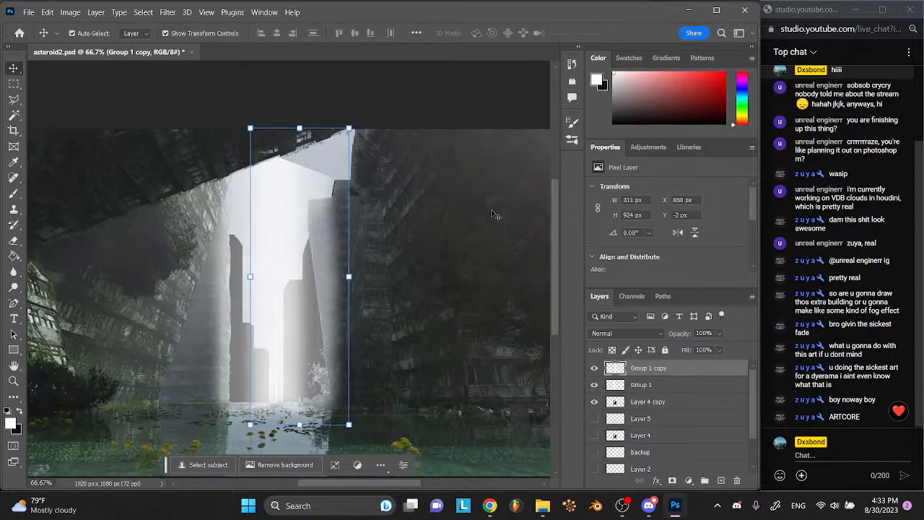
{"action": "left_click", "coordinate": [455, 196]}
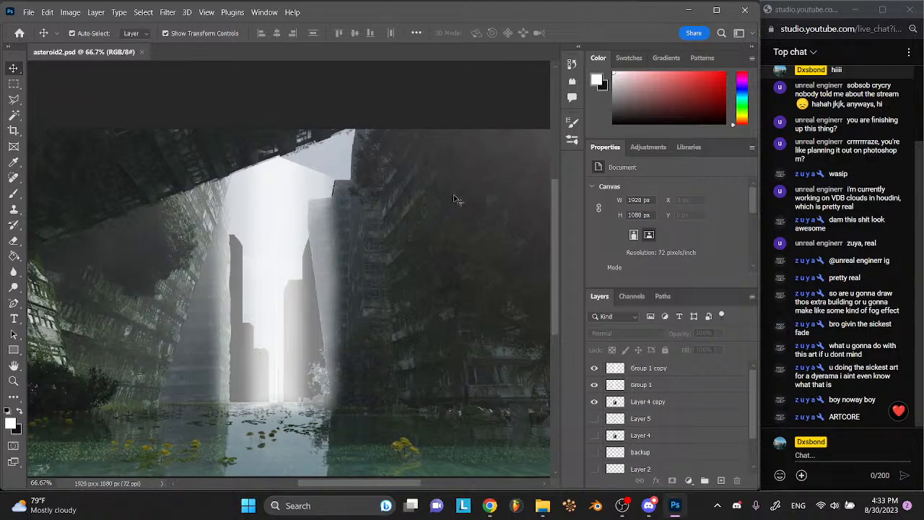
- Try Soft Light on the Group 1 copy layer, and settle on Lighter Color as its blend mode
{"action": "left_click", "coordinate": [644, 373]}
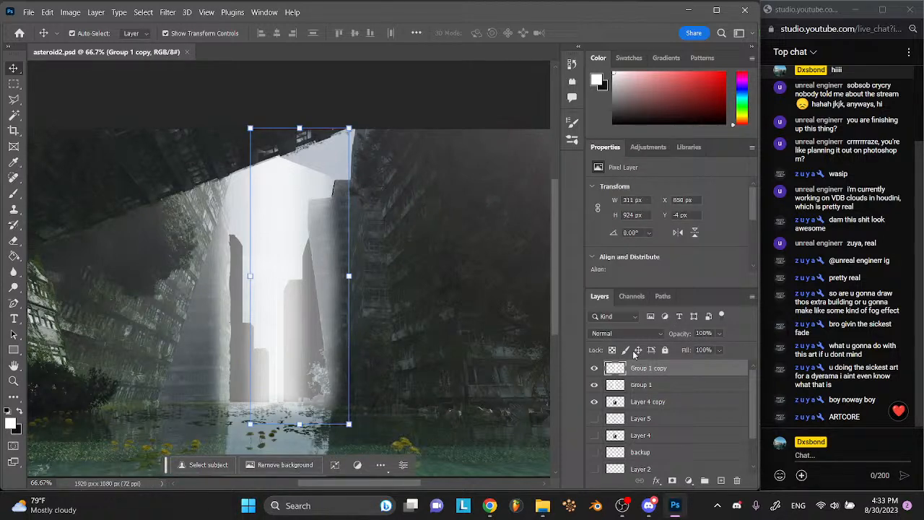
{"action": "left_click", "coordinate": [621, 333]}
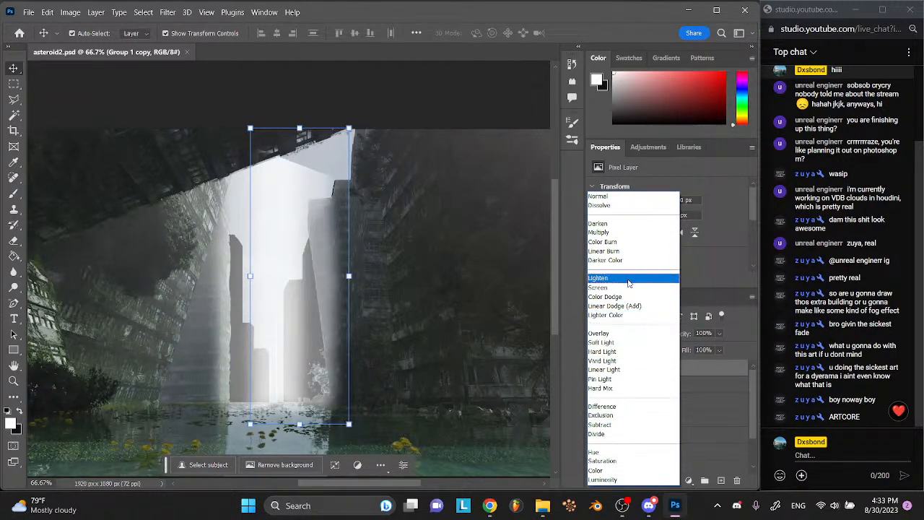
{"action": "left_click", "coordinate": [619, 340]}
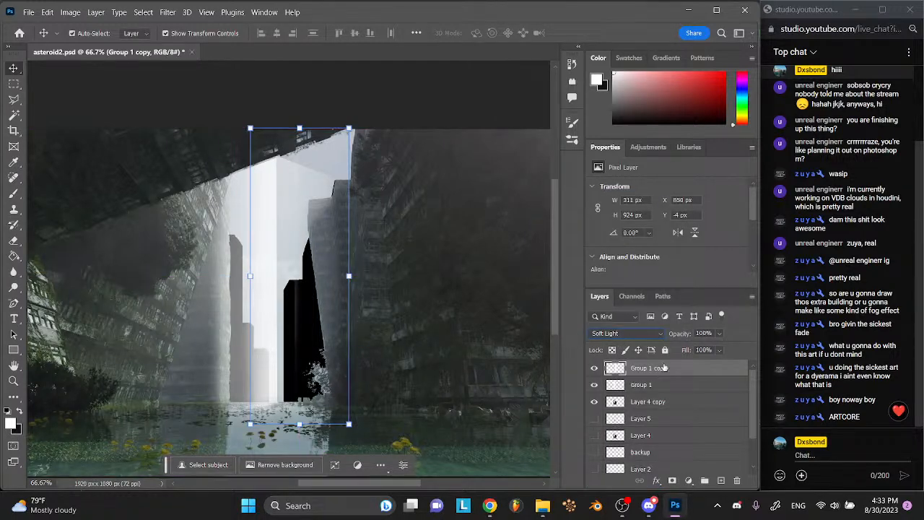
{"action": "left_click", "coordinate": [648, 334]}
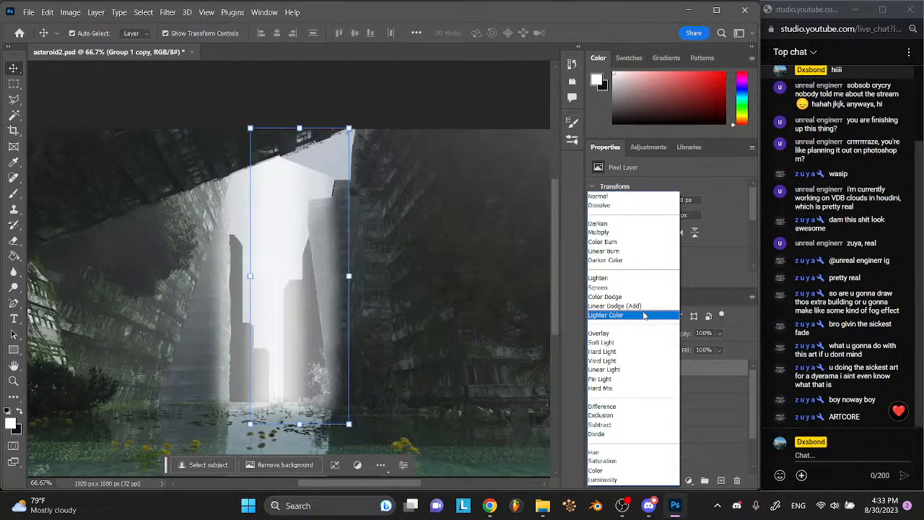
{"action": "left_click", "coordinate": [645, 316]}
- Put the Group 1 copy and Group 1 fog layers together into a new layer group
{"action": "left_click", "coordinate": [652, 385], "text": "shift"}
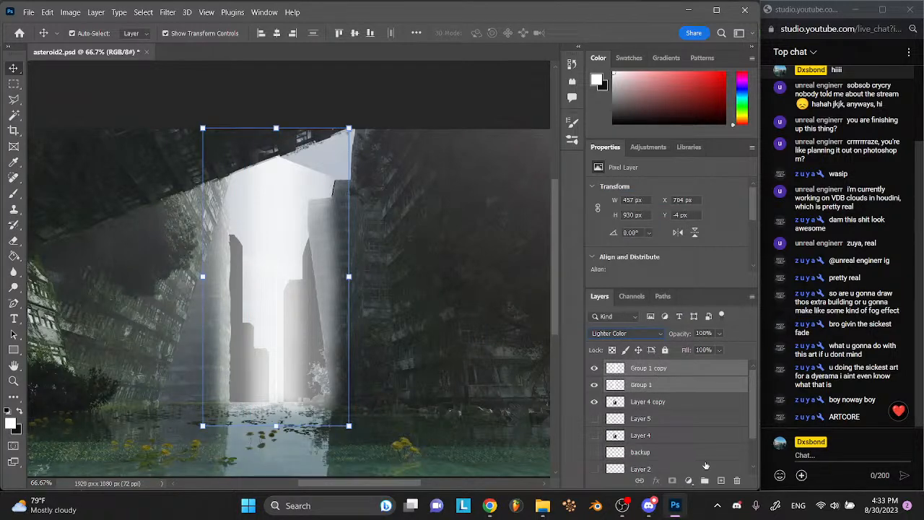
{"action": "left_click", "coordinate": [705, 481]}
{"action": "left_click", "coordinate": [615, 334]}
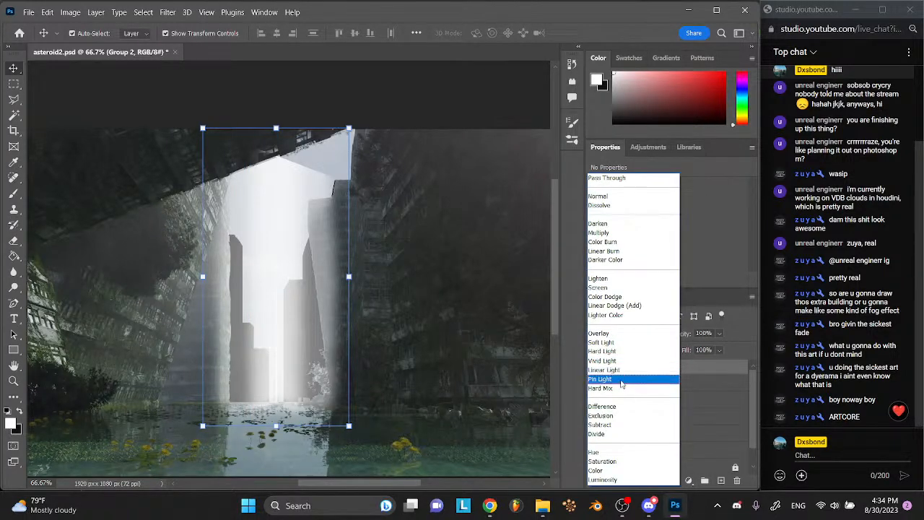
{"action": "key", "text": "Escape"}
- Add a Color Overlay layer style in pale blue (e9fbff) to the fog group
{"action": "right_click", "coordinate": [622, 369]}
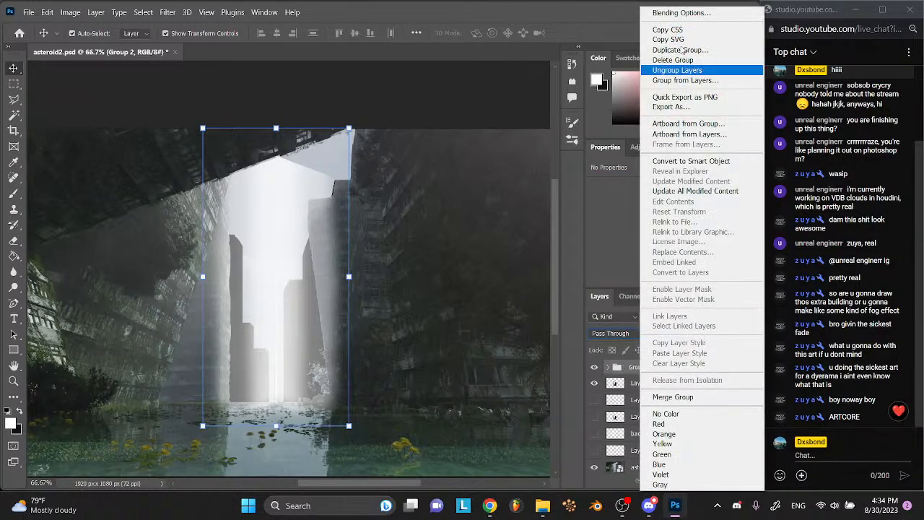
{"action": "left_click", "coordinate": [682, 13]}
{"action": "left_click", "coordinate": [465, 278]}
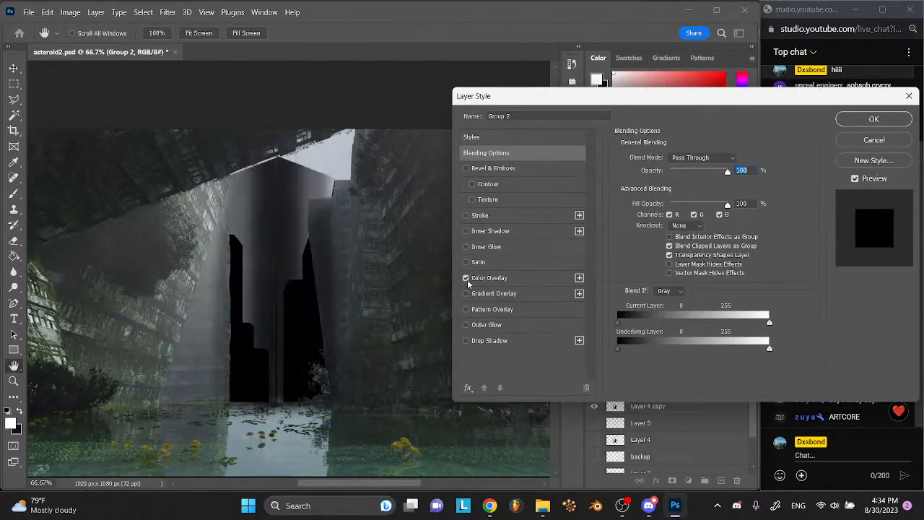
{"action": "left_click", "coordinate": [483, 280]}
{"action": "left_click", "coordinate": [739, 159]}
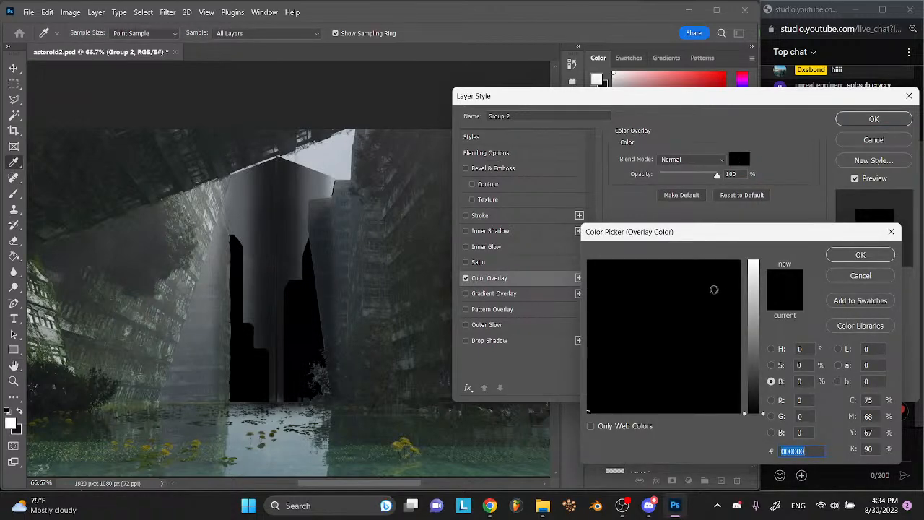
{"action": "left_click_drag", "start_coordinate": [751, 299], "coordinate": [755, 258]}
{"action": "mouse_move", "coordinate": [686, 330]}
{"action": "left_mouse_down"}
{"action": "mouse_move", "coordinate": [670, 357]}
{"action": "mouse_move", "coordinate": [669, 400]}
{"action": "left_mouse_up"}
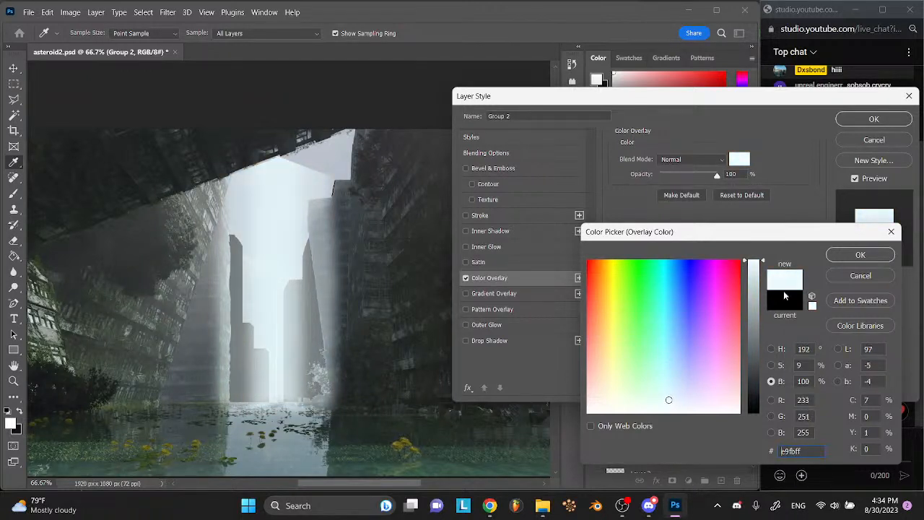
{"action": "left_click", "coordinate": [838, 262]}
{"action": "left_click", "coordinate": [874, 119]}
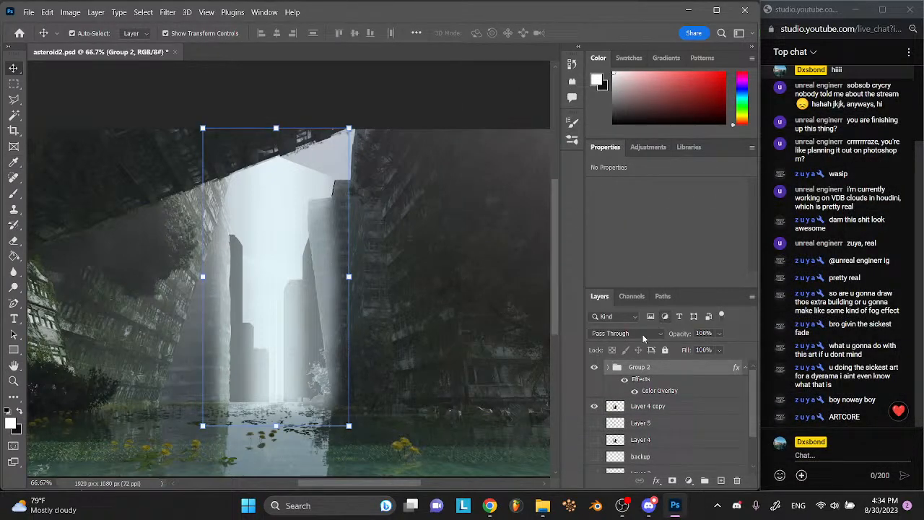
- Set the fog group's blend mode to Darken and merge the group into a single layer
{"action": "left_click", "coordinate": [625, 334]}
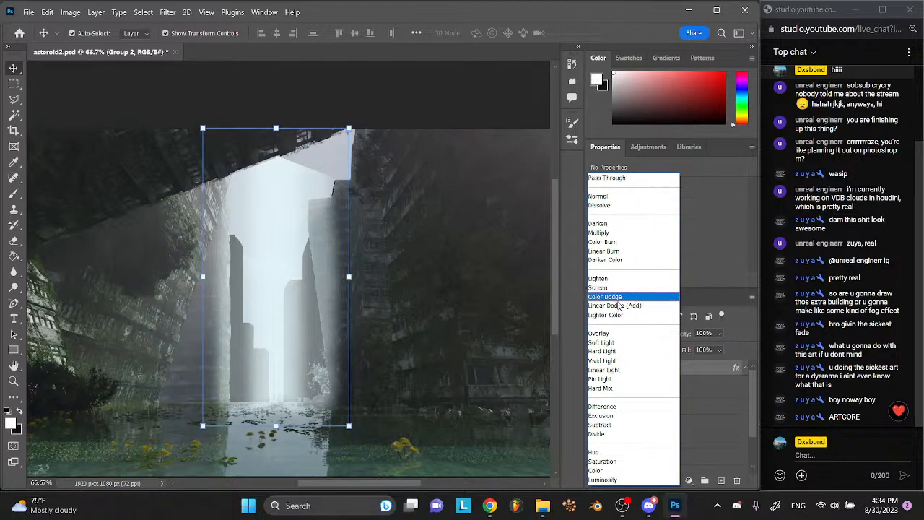
{"action": "left_click", "coordinate": [605, 333]}
{"action": "left_click", "coordinate": [610, 334]}
{"action": "left_click", "coordinate": [623, 222]}
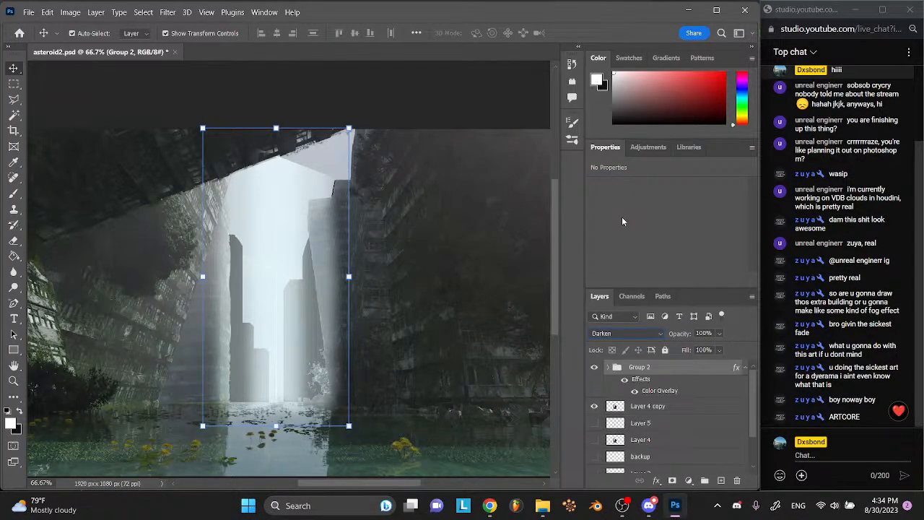
{"action": "left_click", "coordinate": [627, 334]}
{"action": "left_click", "coordinate": [628, 334]}
{"action": "right_click", "coordinate": [665, 368]}
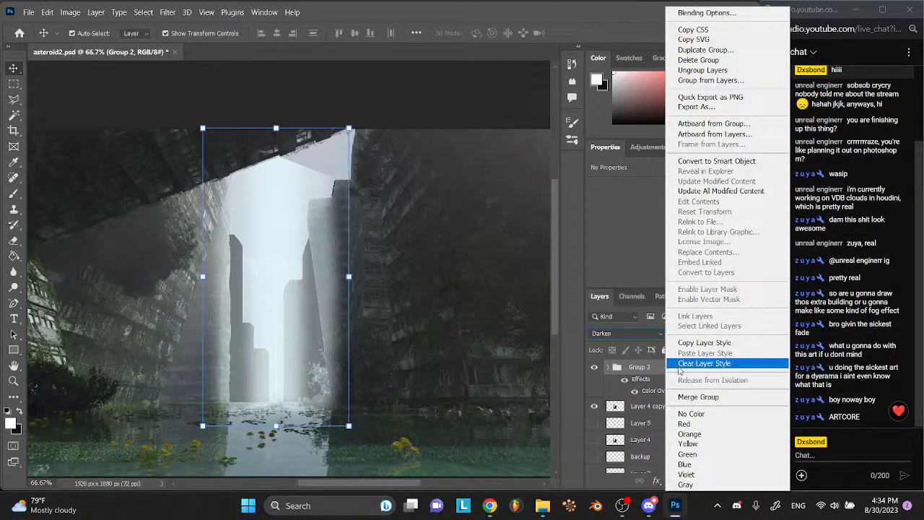
{"action": "left_click", "coordinate": [684, 399]}
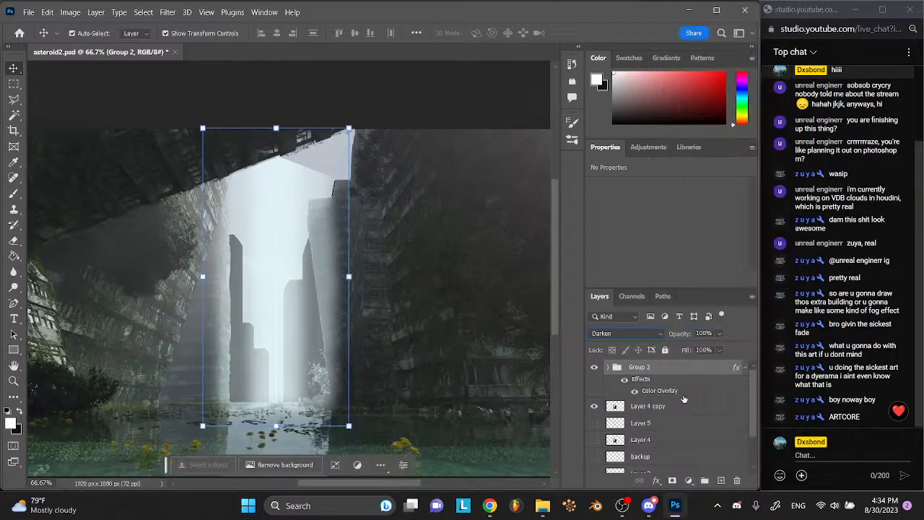
- Set the merged Group 2 fog layer to Pin Light blending at 55% opacity and save the document
{"action": "left_click", "coordinate": [634, 329]}
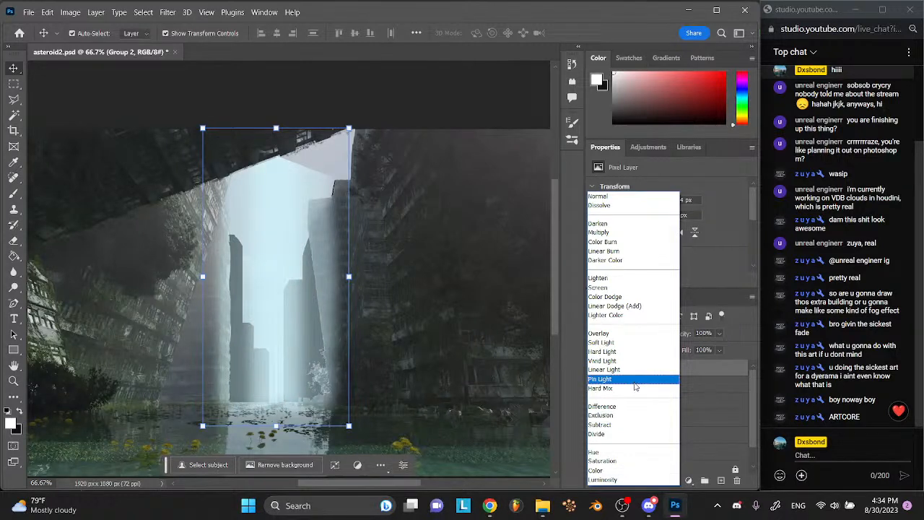
{"action": "left_click", "coordinate": [634, 383]}
{"action": "left_click", "coordinate": [719, 333]}
{"action": "left_click_drag", "start_coordinate": [732, 350], "coordinate": [707, 350]}
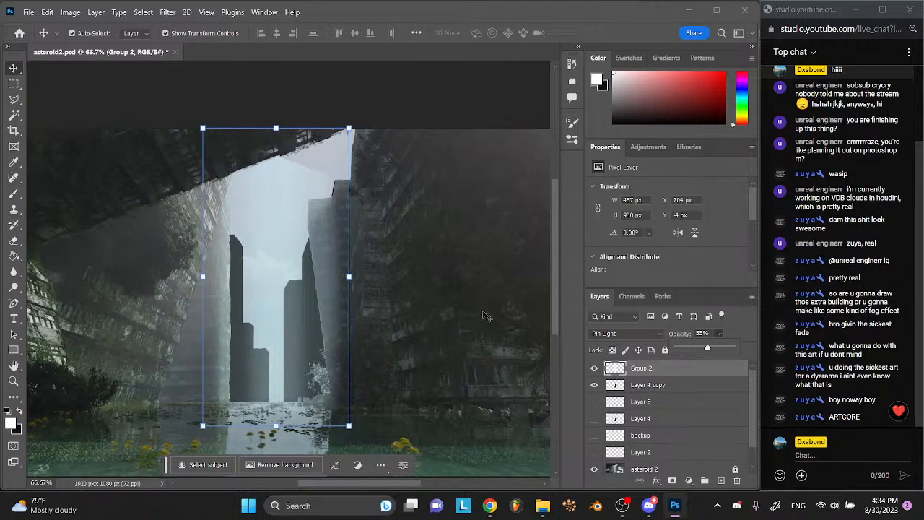
{"action": "key", "text": "ctrl+z"}
{"action": "left_click", "coordinate": [483, 316]}
{"action": "key", "text": "ctrl+s"}
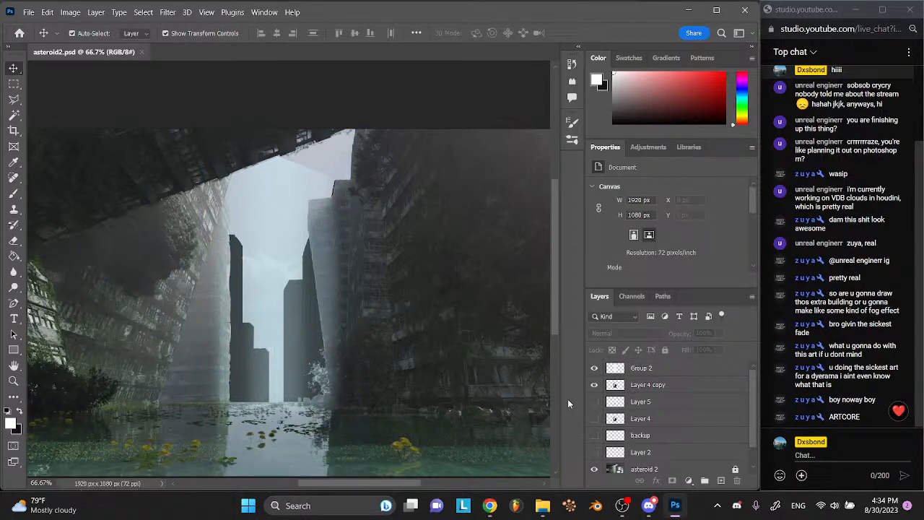
- Lock the Group 2 fog layer and save the document
{"action": "left_click", "coordinate": [641, 368]}
{"action": "left_click_drag", "start_coordinate": [269, 330], "coordinate": [306, 344]}
{"action": "left_click", "coordinate": [386, 234]}
{"action": "scroll", "coordinate": [387, 233], "scroll_direction": "up", "scroll_amount": 1}
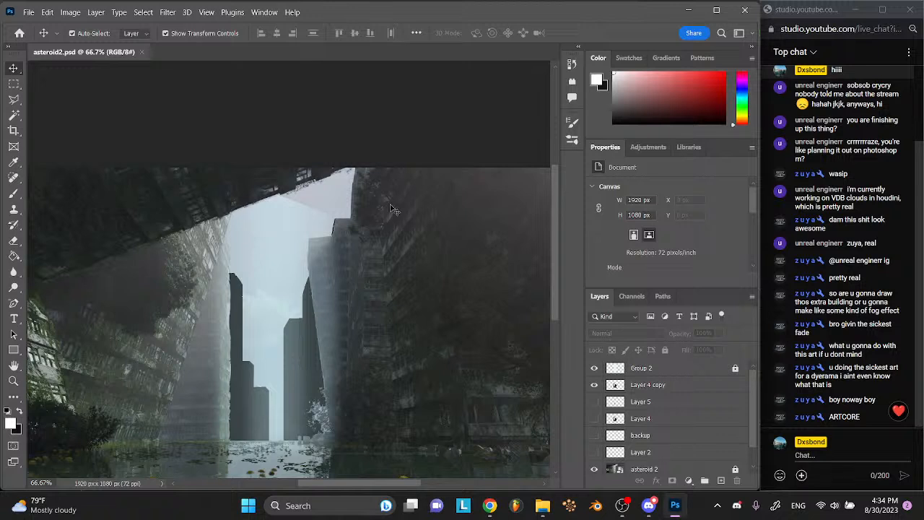
{"action": "scroll", "coordinate": [355, 283], "scroll_direction": "down", "scroll_amount": 1}
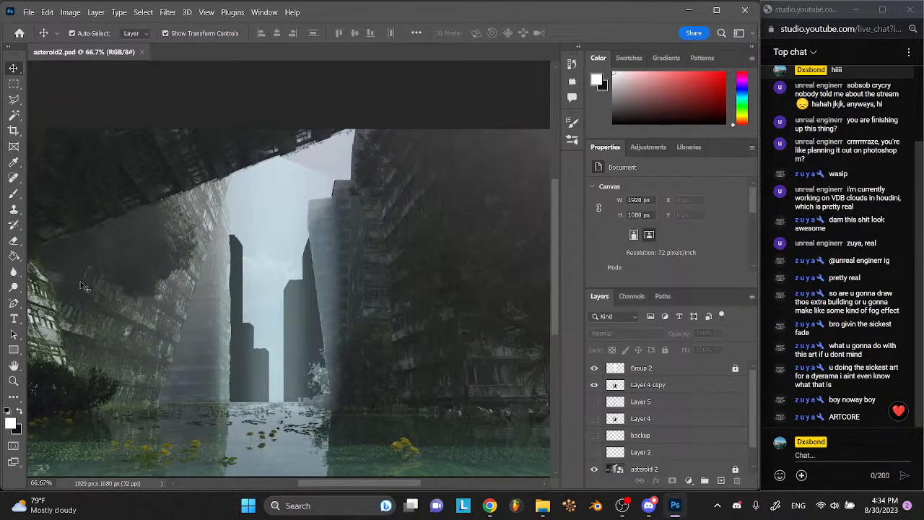
- Cut the middle silhouette of the left-hand cluster from Layer 4 copy with a marquee about 37 by 263 px and paste it in place on a new layer
{"action": "left_click", "coordinate": [648, 387]}
{"action": "left_click", "coordinate": [594, 385]}
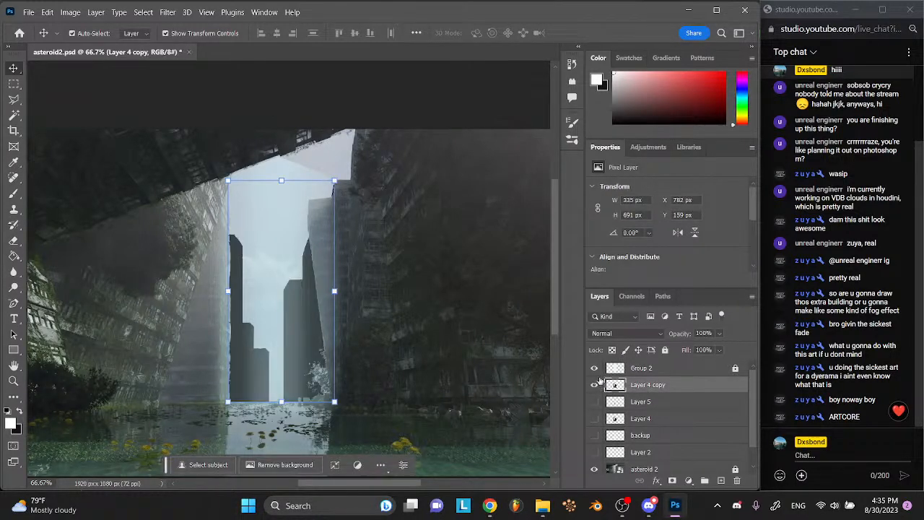
{"action": "left_click", "coordinate": [14, 83]}
{"action": "key", "text": "ctrl+plus"}
{"action": "key", "text": "ctrl+plus"}
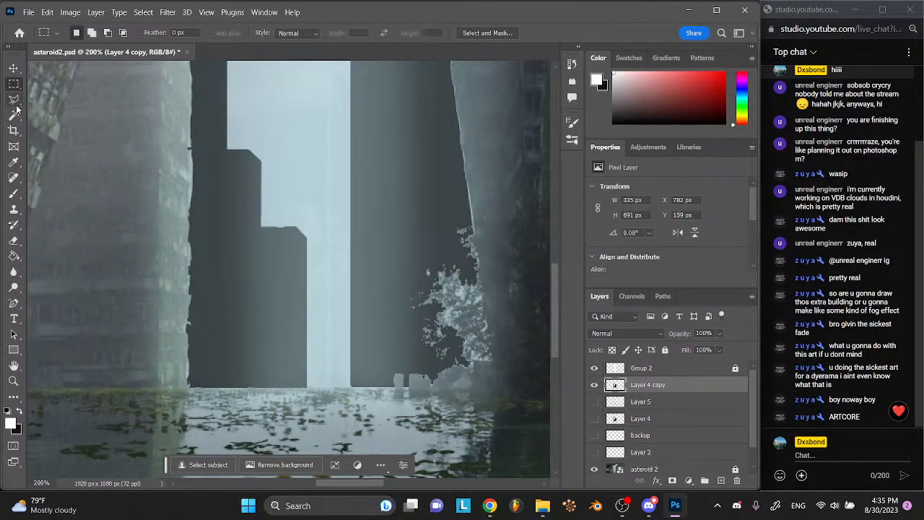
{"action": "left_click", "coordinate": [16, 101]}
{"action": "left_click", "coordinate": [14, 84]}
{"action": "left_click_drag", "start_coordinate": [227, 149], "coordinate": [263, 402]}
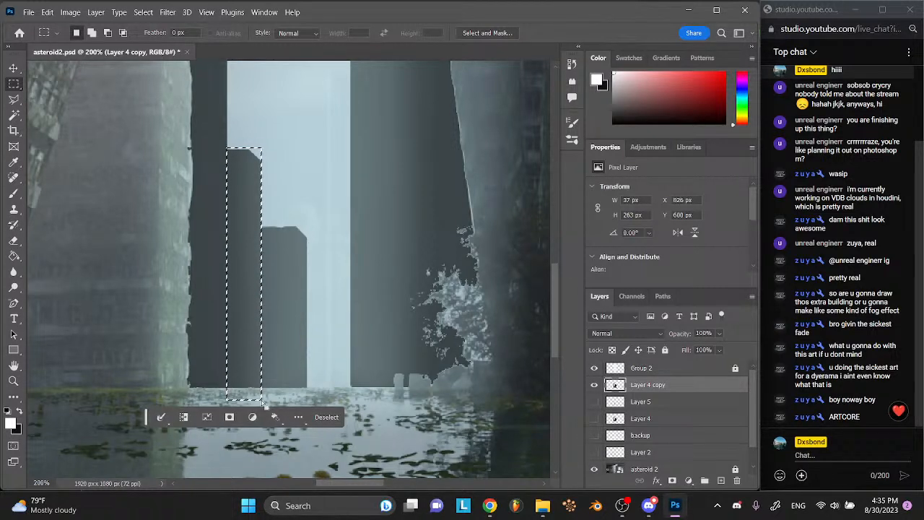
{"action": "key", "text": "Delete"}
{"action": "key", "text": "ctrl+d"}
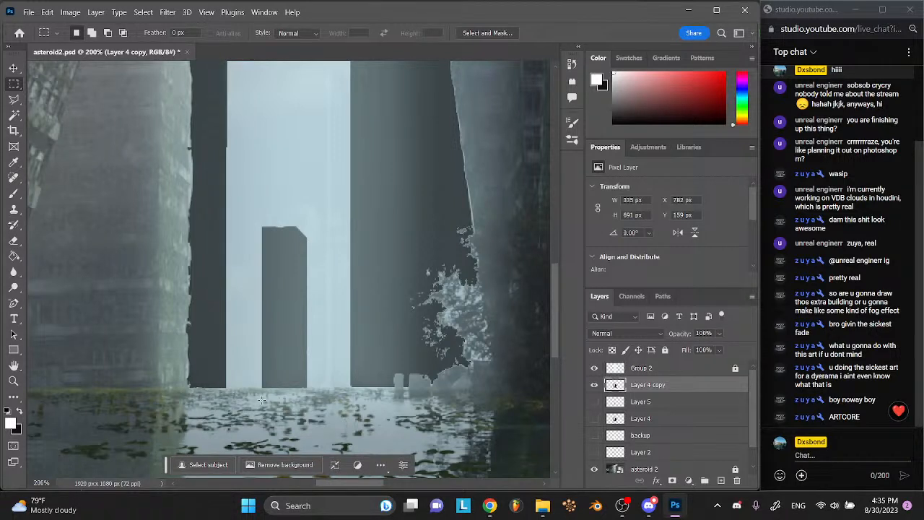
{"action": "key", "text": "ctrl+shift+v"}
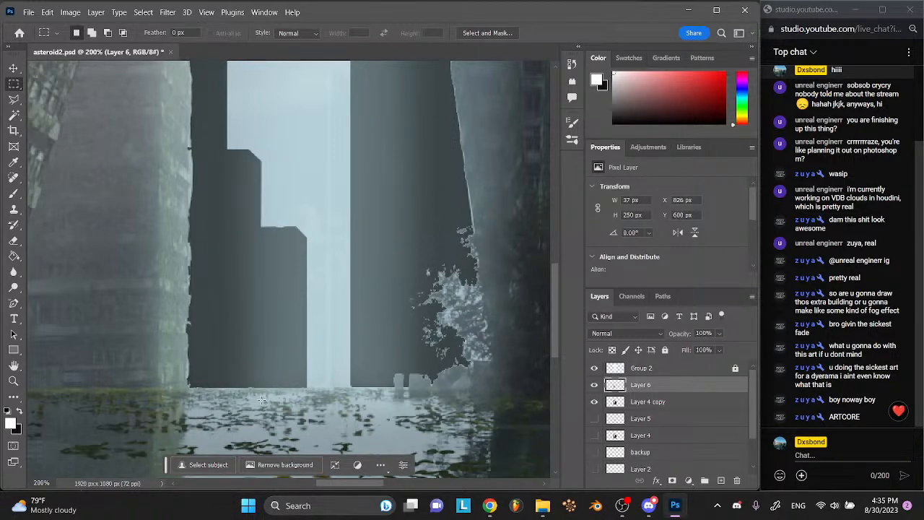
- Cut the shortest left-hand silhouette from Layer 4 copy, paste it in place on its own layer, show Layer 6 again and save
{"action": "left_click", "coordinate": [594, 385]}
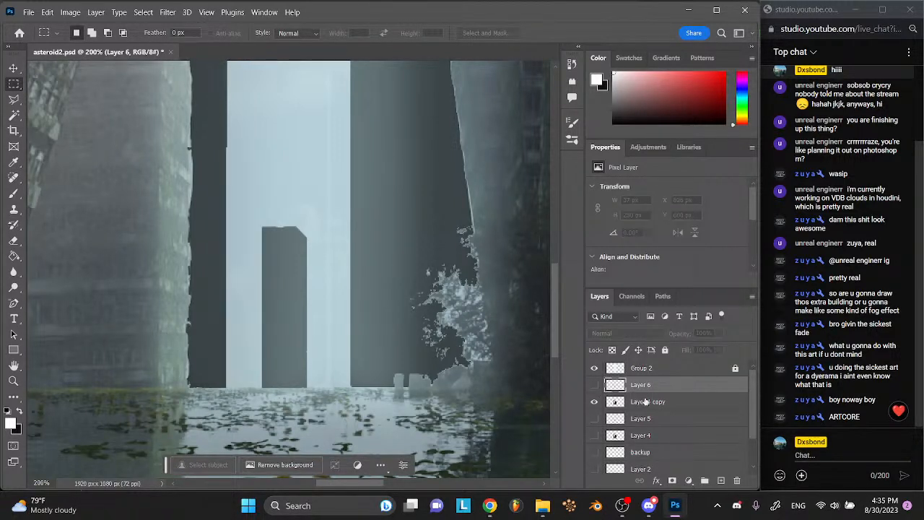
{"action": "left_click", "coordinate": [646, 403]}
{"action": "left_click_drag", "start_coordinate": [247, 215], "coordinate": [315, 389]}
{"action": "key", "text": "ctrl+x"}
{"action": "key", "text": "ctrl+shift+v"}
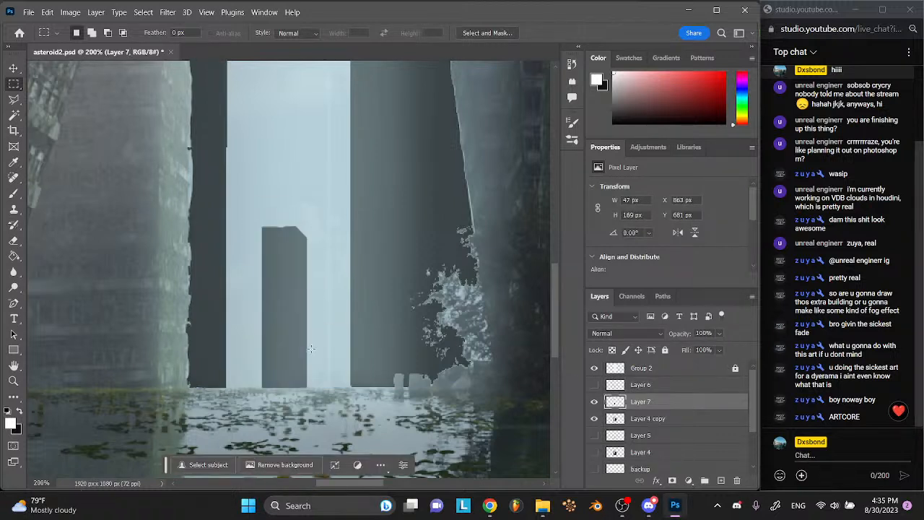
{"action": "left_click", "coordinate": [595, 385]}
{"action": "key", "text": "ctrl+s"}
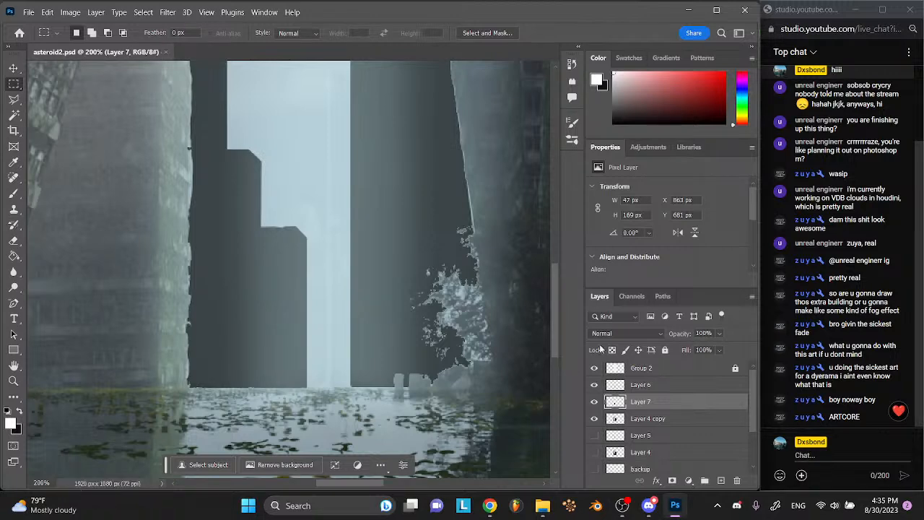
- Cut the shorter right-hand silhouette from Layer 4 copy onto its own layer with a marquee about 74 by 437 px
{"action": "scroll", "coordinate": [463, 304], "scroll_direction": "up", "scroll_amount": 3}
{"action": "scroll", "coordinate": [463, 304], "scroll_direction": "up", "scroll_amount": 1}
{"action": "left_click_drag", "start_coordinate": [338, 199], "coordinate": [409, 417]}
{"action": "scroll", "coordinate": [409, 417], "scroll_direction": "up", "scroll_amount": 5}
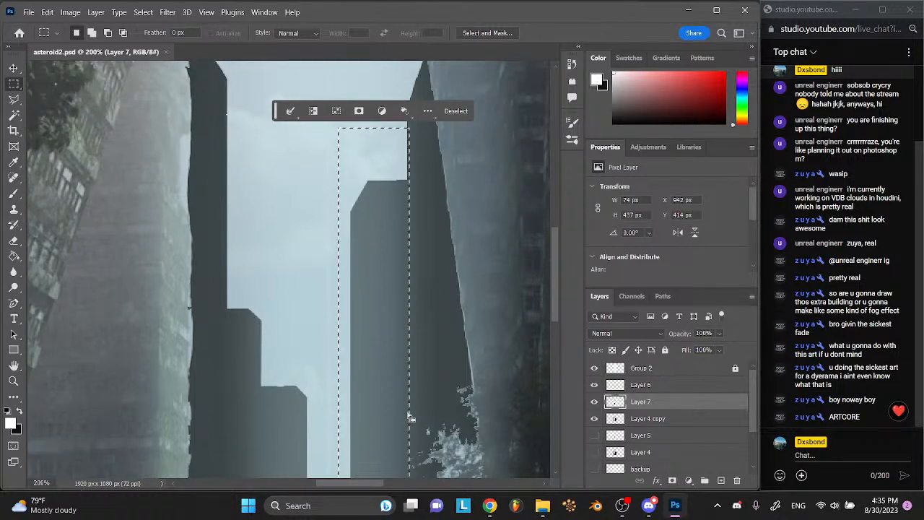
{"action": "key", "text": "Left"}
{"action": "key", "text": "Left"}
{"action": "key", "text": "ctrl+x"}
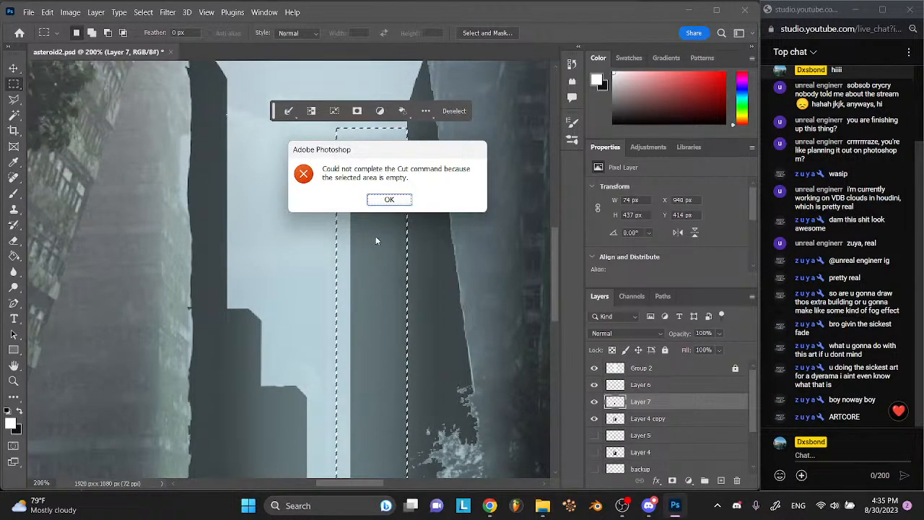
{"action": "key", "text": "Return"}
{"action": "left_click", "coordinate": [647, 419]}
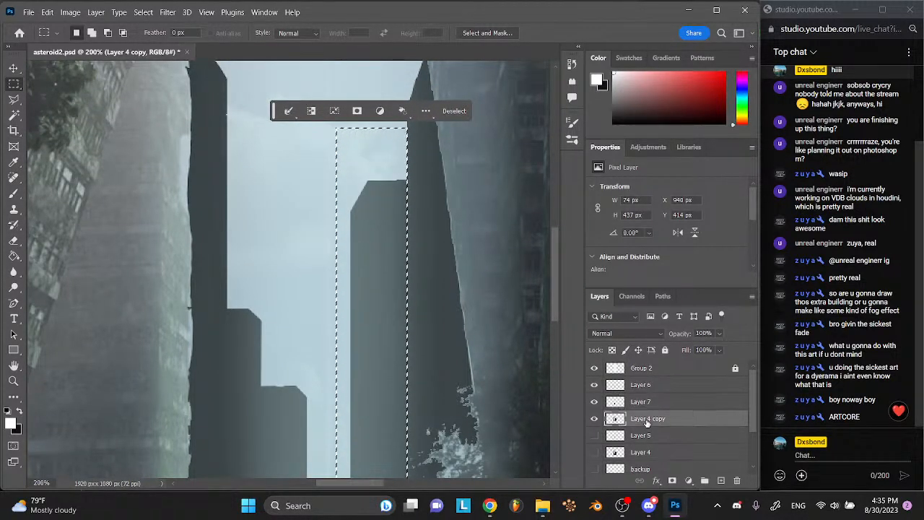
{"action": "key", "text": "ctrl+shift+j"}
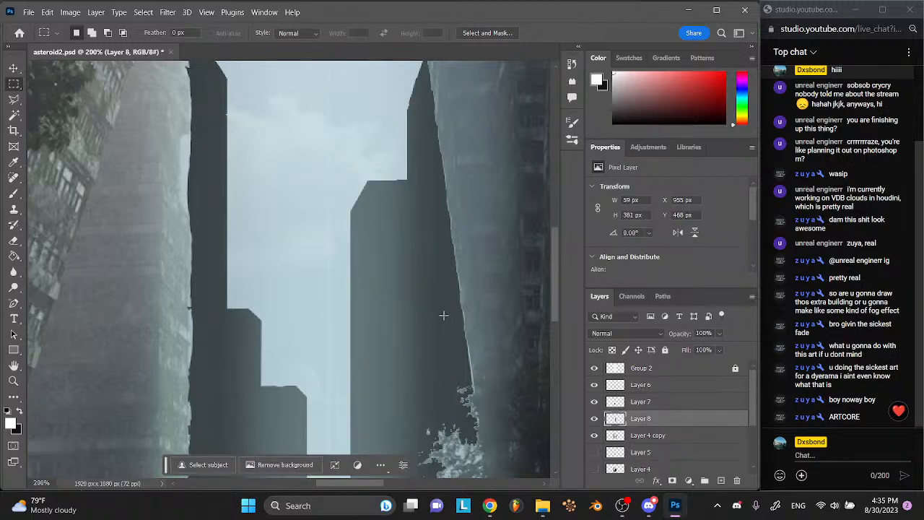
- Cut the tapered right-hand silhouette from Layer 4 copy with a marquee about 117 px wide, paste it in place on a new layer and save
{"action": "scroll", "coordinate": [443, 316], "scroll_direction": "up", "scroll_amount": 5}
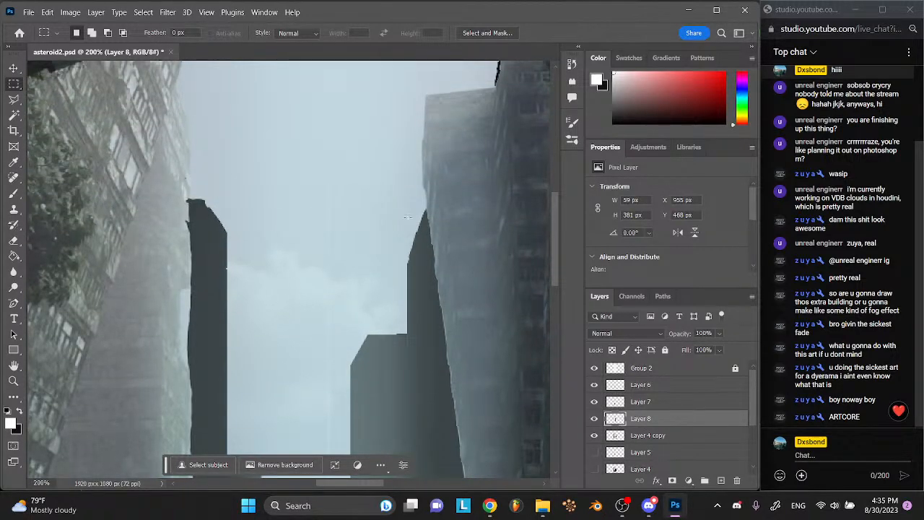
{"action": "left_click_drag", "start_coordinate": [407, 214], "coordinate": [520, 327]}
{"action": "left_click", "coordinate": [636, 434]}
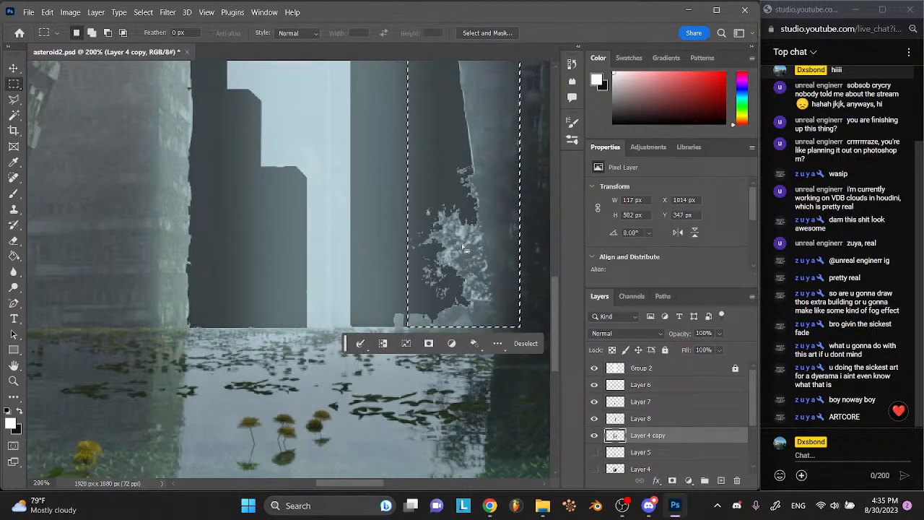
{"action": "key", "text": "ctrl+x"}
{"action": "key", "text": "ctrl+v"}
{"action": "key", "text": "ctrl+s"}
{"action": "scroll", "coordinate": [476, 268], "scroll_direction": "up", "scroll_amount": 3}
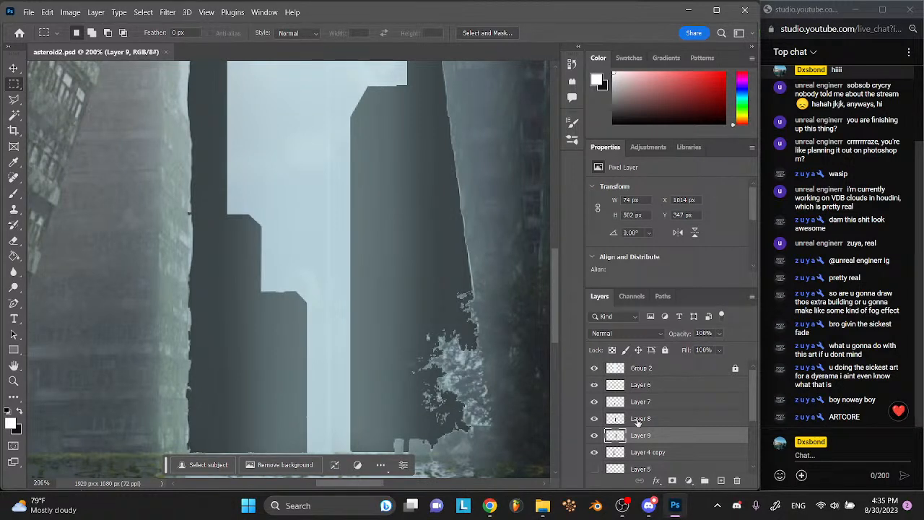
- Group the layers from Layer 6 down to Layer 4 and name the group "buildings"
{"action": "left_click", "coordinate": [636, 388]}
{"action": "scroll", "coordinate": [643, 426], "scroll_direction": "down", "scroll_amount": 3}
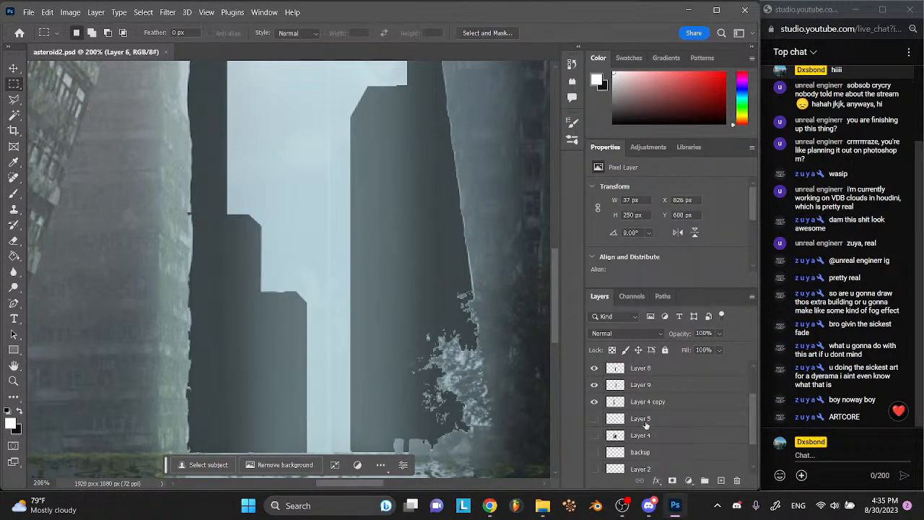
{"action": "left_click", "coordinate": [647, 405], "text": "shift"}
{"action": "left_click", "coordinate": [705, 481]}
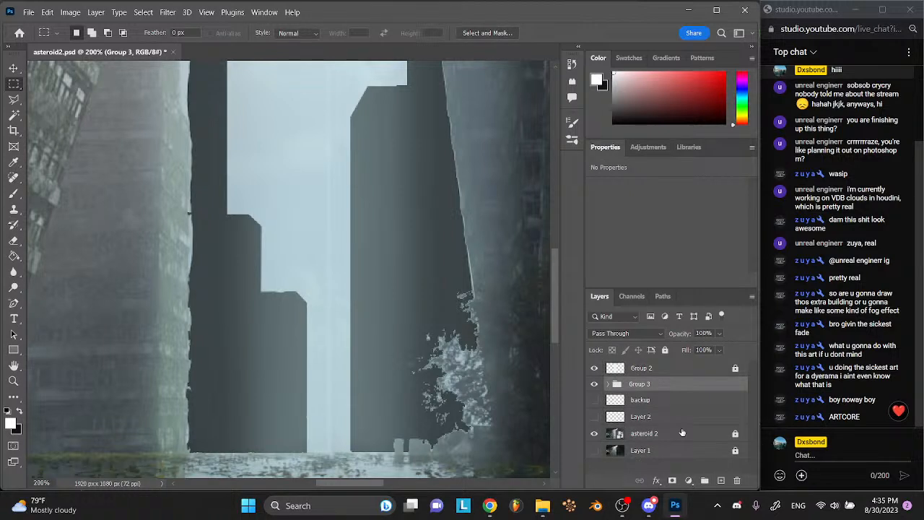
{"action": "double_click", "coordinate": [639, 385]}
{"action": "type", "text": "Vuildings"}
{"action": "key", "text": "Return"}
{"action": "double_click", "coordinate": [633, 385]}
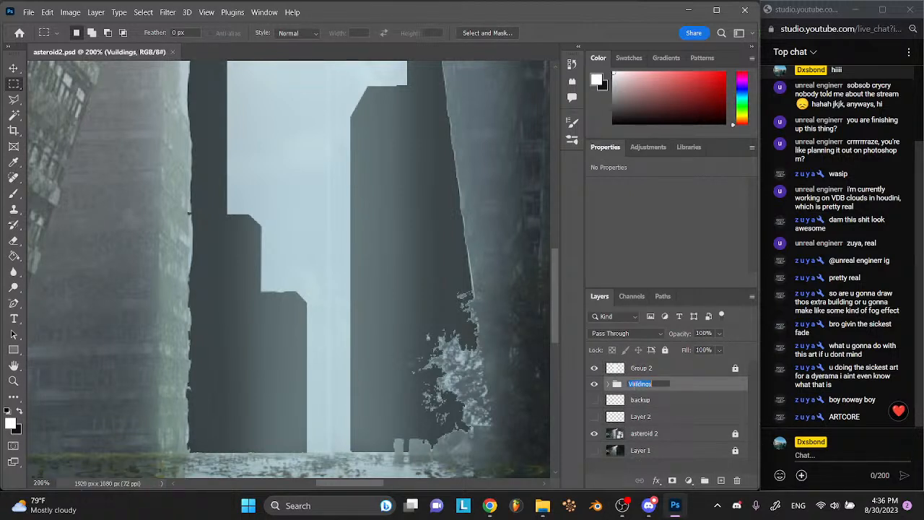
{"action": "type", "text": "buildings"}
{"action": "key", "text": "Return"}
- Set the opacity of Layer 6, the middle left-hand building in the buildings group, to 73% and save the document
{"action": "left_click", "coordinate": [609, 384]}
{"action": "left_click", "coordinate": [624, 400]}
{"action": "left_click", "coordinate": [595, 401]}
{"action": "left_click", "coordinate": [595, 401]}
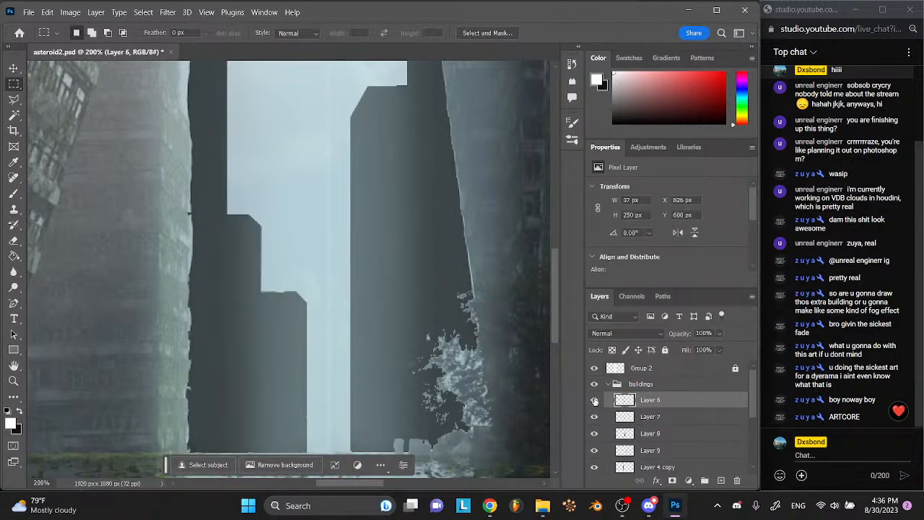
{"action": "left_click", "coordinate": [721, 333]}
{"action": "left_click", "coordinate": [718, 349]}
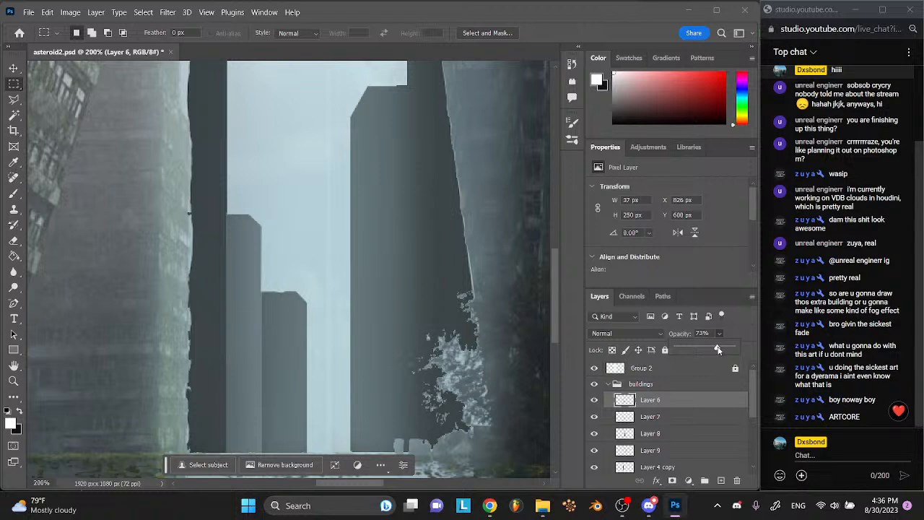
{"action": "left_click", "coordinate": [683, 369]}
- Set the opacity of Layer 7, the shortest left-hand building, to 55% and save the document
{"action": "left_click", "coordinate": [654, 404]}
{"action": "left_click", "coordinate": [654, 419]}
{"action": "left_click", "coordinate": [654, 436]}
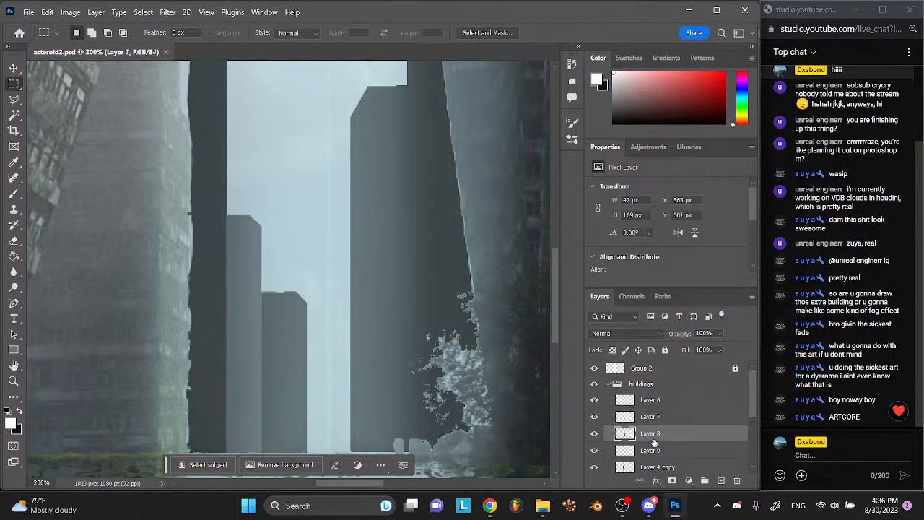
{"action": "left_click", "coordinate": [597, 436]}
{"action": "left_click", "coordinate": [597, 436]}
{"action": "left_click", "coordinate": [597, 452]}
{"action": "left_click", "coordinate": [597, 452]}
{"action": "left_click", "coordinate": [595, 417]}
{"action": "left_click", "coordinate": [594, 417]}
{"action": "left_click", "coordinate": [640, 419]}
{"action": "left_click", "coordinate": [720, 333]}
{"action": "left_click", "coordinate": [709, 349]}
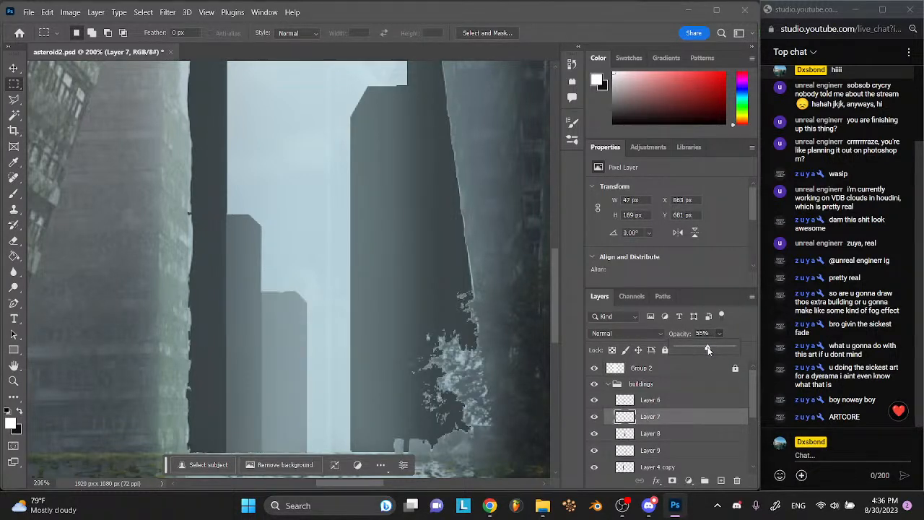
{"action": "left_click", "coordinate": [529, 309]}
- Set the opacity of Layer 8 to 68% and slightly lower the opacity of Layer 9, fading the two right-hand buildings
{"action": "key", "text": "ctrl+minus"}
{"action": "key", "text": "ctrl+minus"}
{"action": "key", "text": "ctrl+minus"}
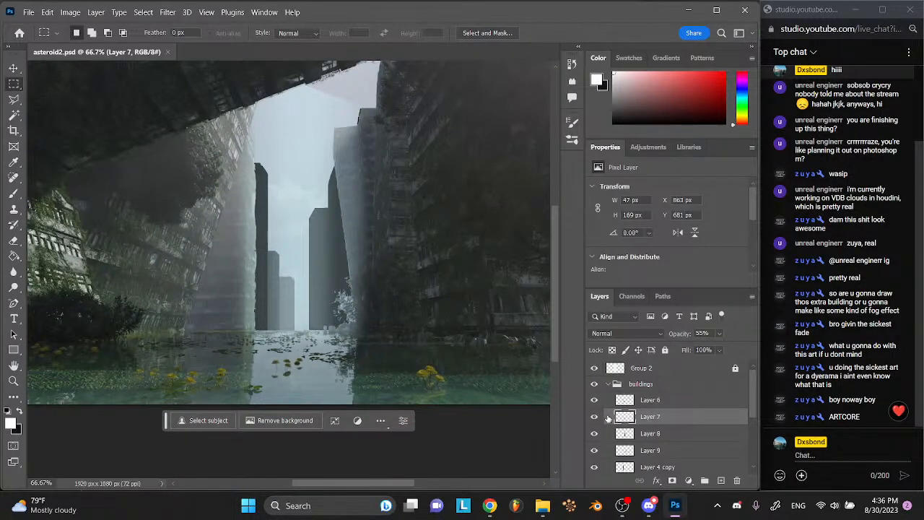
{"action": "left_click", "coordinate": [645, 437]}
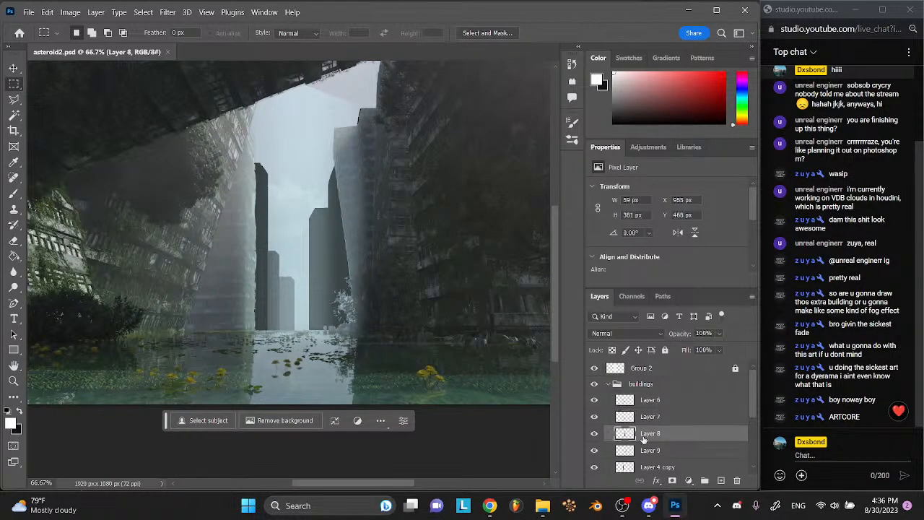
{"action": "left_click", "coordinate": [596, 435]}
{"action": "left_click", "coordinate": [597, 435]}
{"action": "left_click", "coordinate": [595, 451]}
{"action": "left_click", "coordinate": [596, 451]}
{"action": "left_click_drag", "start_coordinate": [718, 337], "coordinate": [715, 349]}
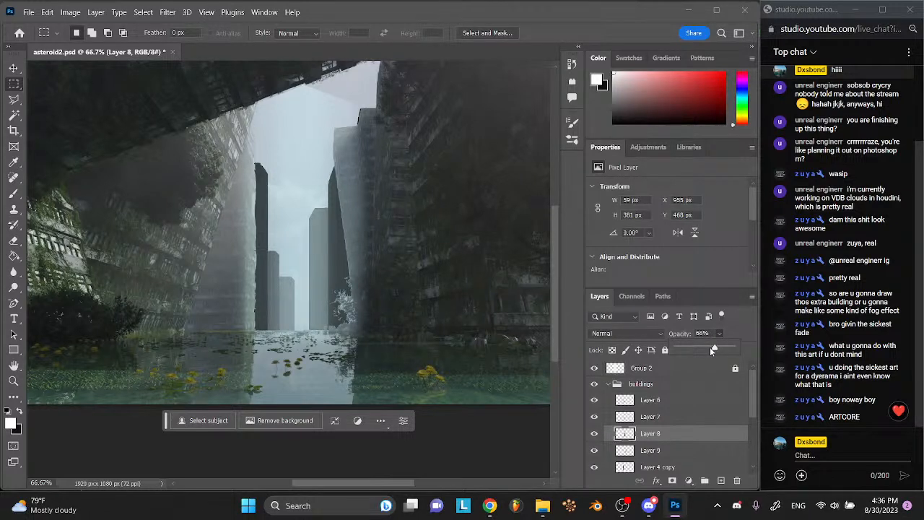
{"action": "left_click", "coordinate": [653, 451]}
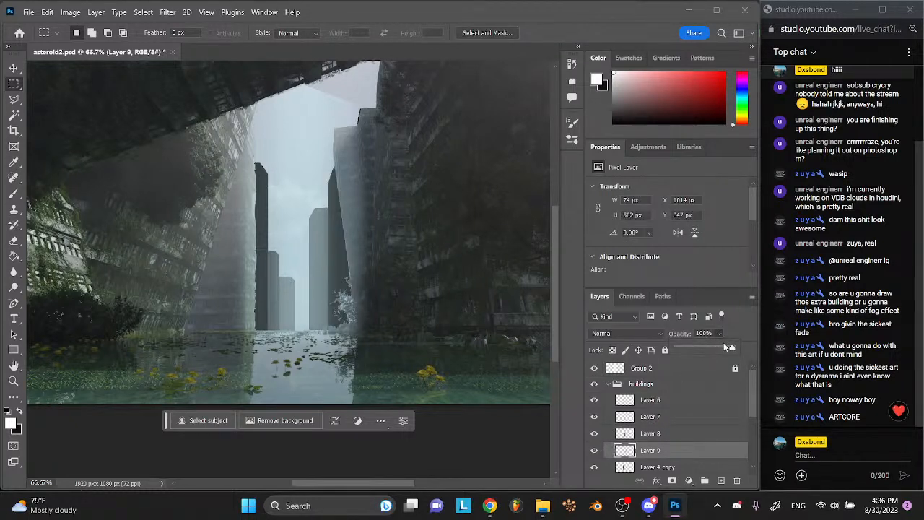
{"action": "left_click", "coordinate": [723, 344]}
- Set the opacity of Layer 4 copy, the tallest left-hand building, to 86% and save the document
{"action": "scroll", "coordinate": [673, 449], "scroll_direction": "down", "scroll_amount": 1}
{"action": "left_click", "coordinate": [653, 434]}
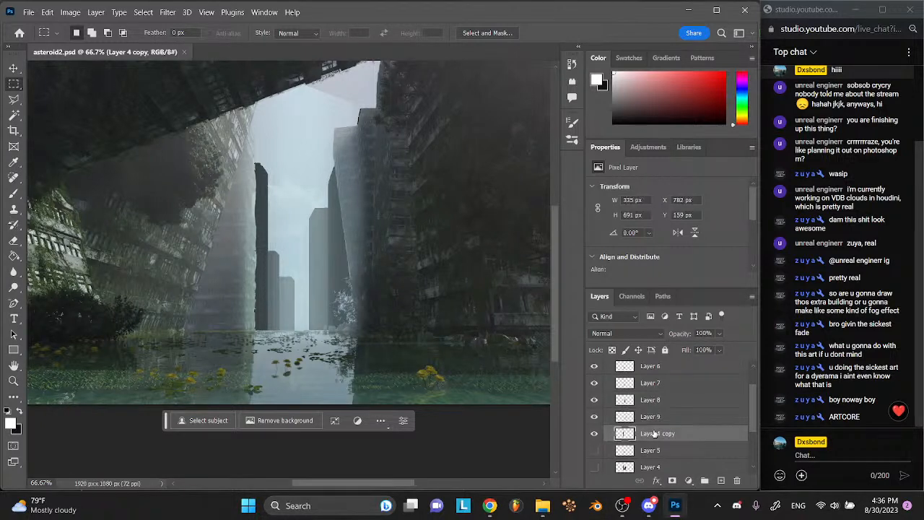
{"action": "left_click", "coordinate": [596, 434]}
{"action": "left_click", "coordinate": [720, 333]}
{"action": "left_click_drag", "start_coordinate": [721, 336], "coordinate": [718, 349]}
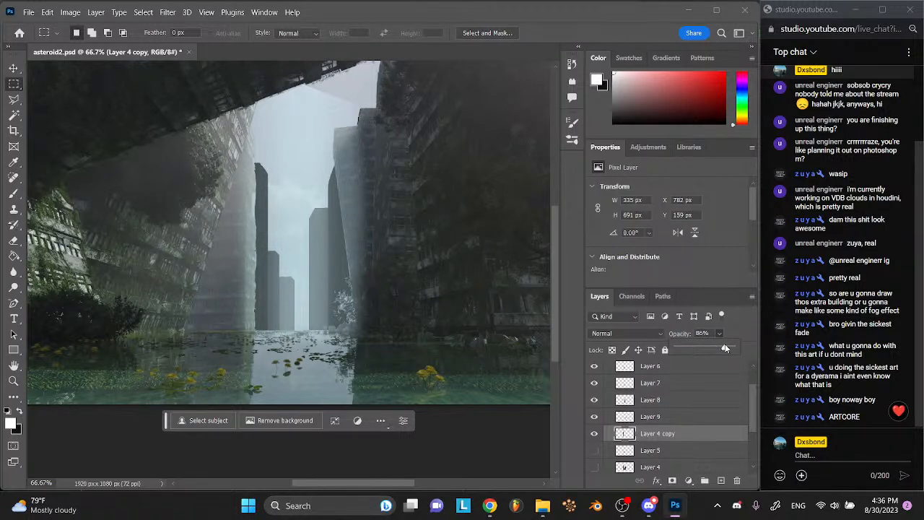
{"action": "key", "text": "ctrl+s"}
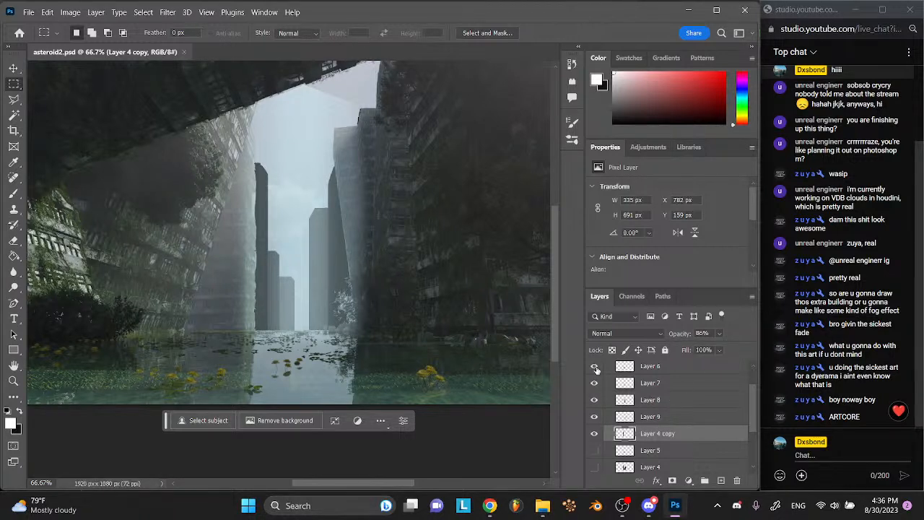
- Select the Brush tool with the recent 13 px brush for retouching the tall left-hand silhouette
{"action": "scroll", "coordinate": [599, 430], "scroll_direction": "up", "scroll_amount": 2}
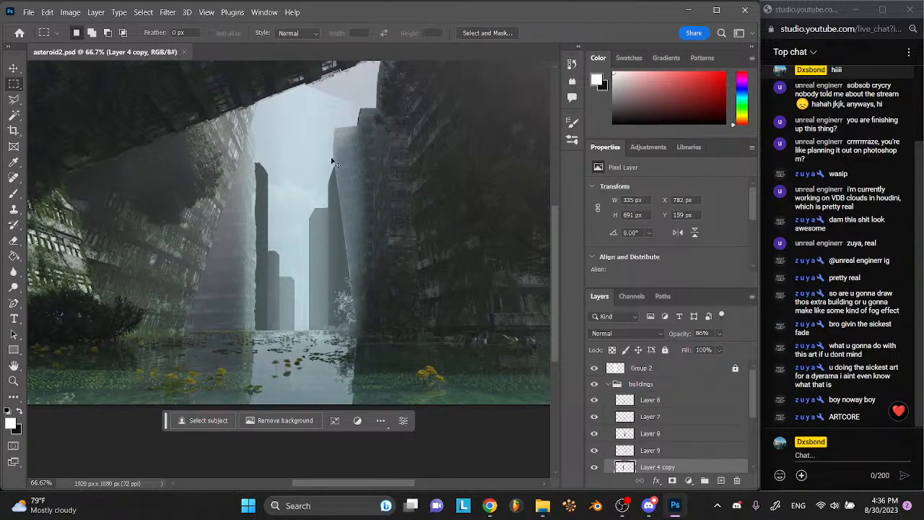
{"action": "scroll", "coordinate": [331, 158], "scroll_direction": "up", "scroll_amount": 2}
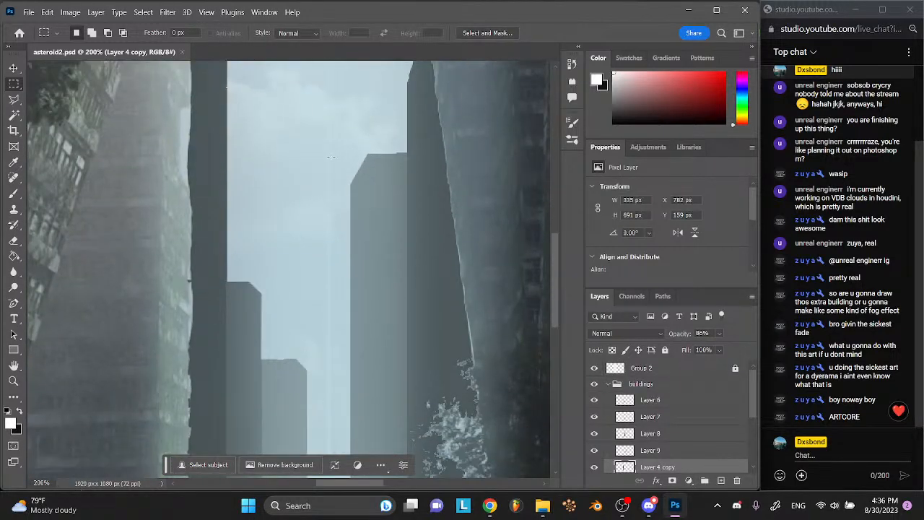
{"action": "scroll", "coordinate": [331, 158], "scroll_direction": "up", "scroll_amount": 3}
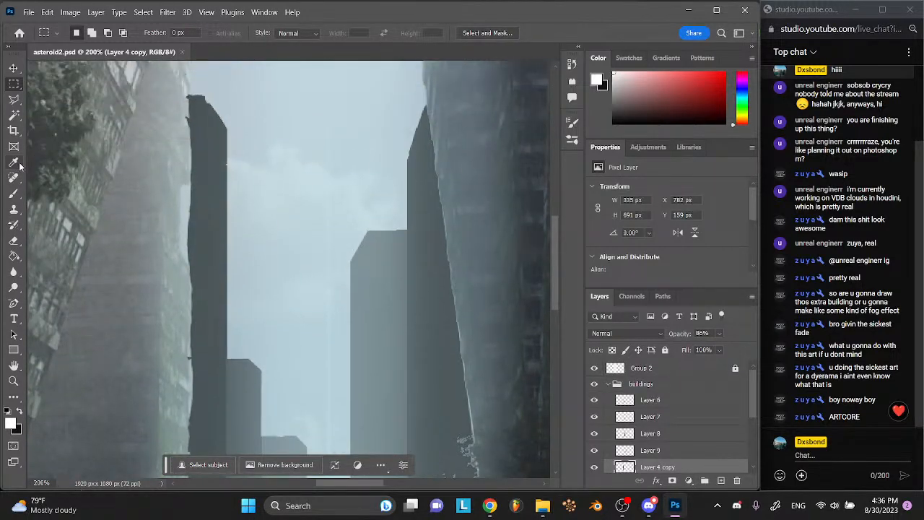
{"action": "left_click", "coordinate": [12, 195]}
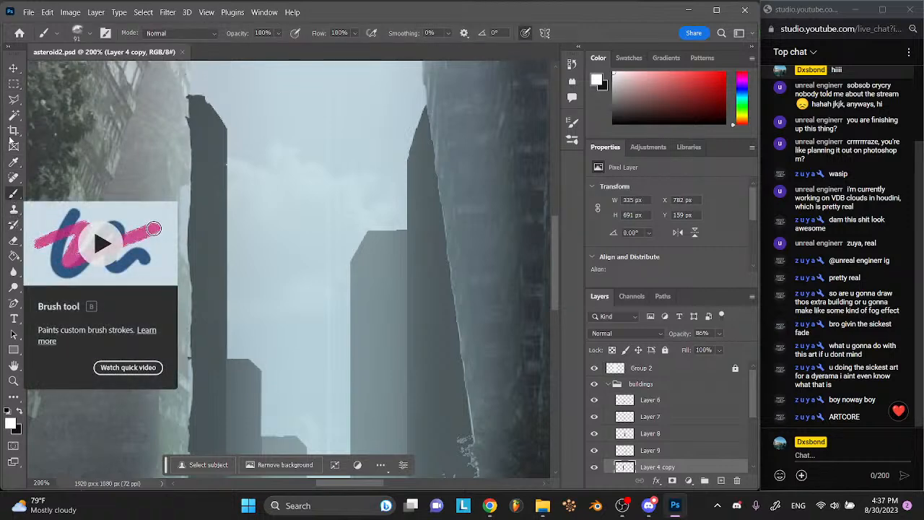
{"action": "left_click", "coordinate": [47, 144]}
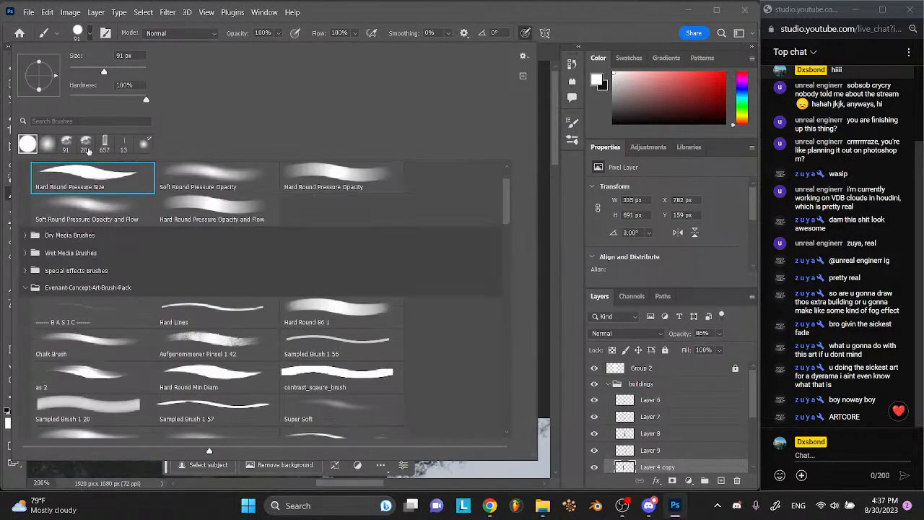
{"action": "left_click", "coordinate": [124, 145]}
{"action": "left_click", "coordinate": [89, 37]}
{"action": "scroll", "coordinate": [289, 269], "scroll_direction": "down", "scroll_amount": 10}
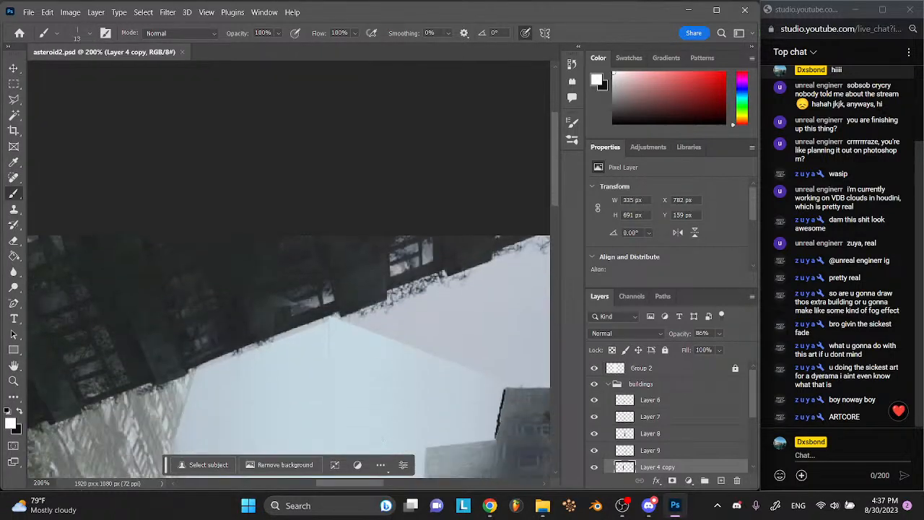
{"action": "scroll", "coordinate": [557, 398], "scroll_direction": "down", "scroll_amount": 2}
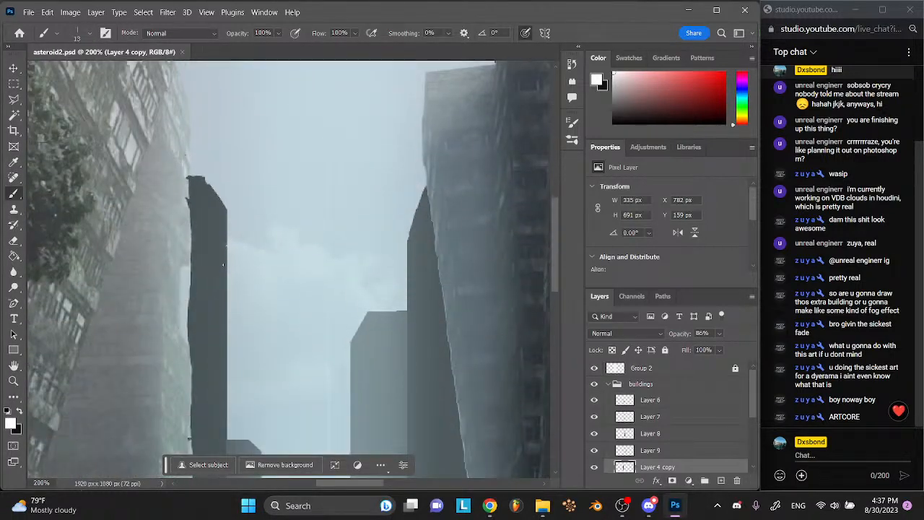
- Check Layer 4 copy by hiding and showing it, and switch the foreground color to black
{"action": "left_click", "coordinate": [596, 466]}
{"action": "left_click", "coordinate": [596, 467]}
{"action": "key", "text": "ctrl+z"}
{"action": "left_click", "coordinate": [19, 412]}
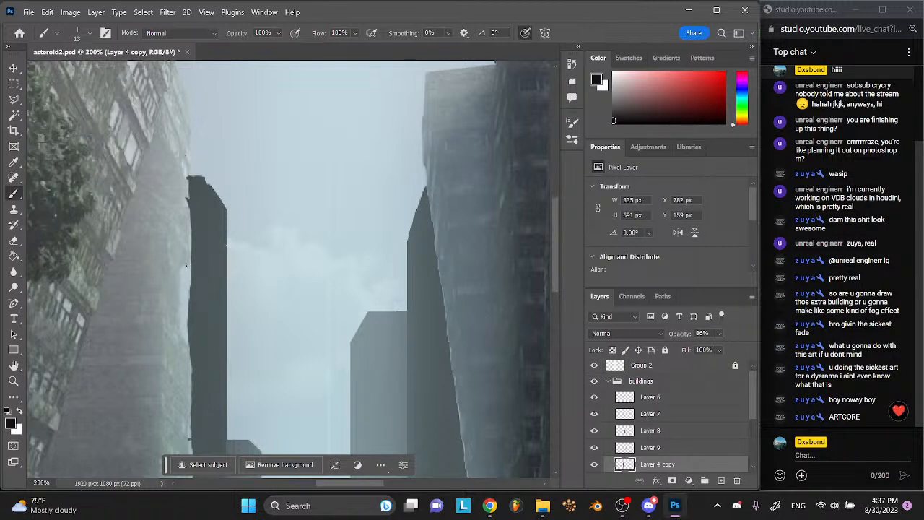
- Try to outline the gap beside the tall left-hand silhouette in black and fill it with the Paint Bucket, then undo it
{"action": "key", "text": "ctrl+z"}
{"action": "left_click_drag", "start_coordinate": [177, 270], "coordinate": [189, 262]}
{"action": "scroll", "coordinate": [649, 411], "scroll_direction": "down", "scroll_amount": 2}
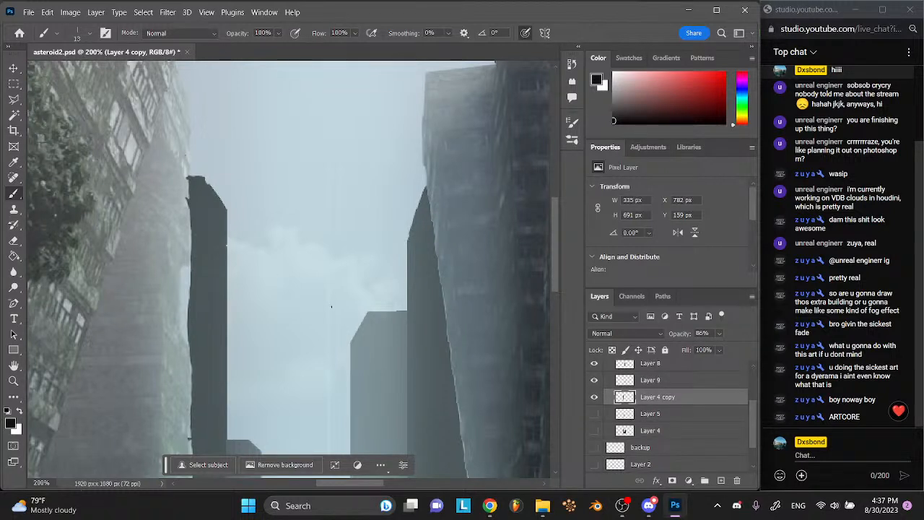
{"action": "left_click_drag", "start_coordinate": [313, 278], "coordinate": [240, 335]}
{"action": "key", "text": "ctrl+z"}
{"action": "left_click", "coordinate": [14, 256]}
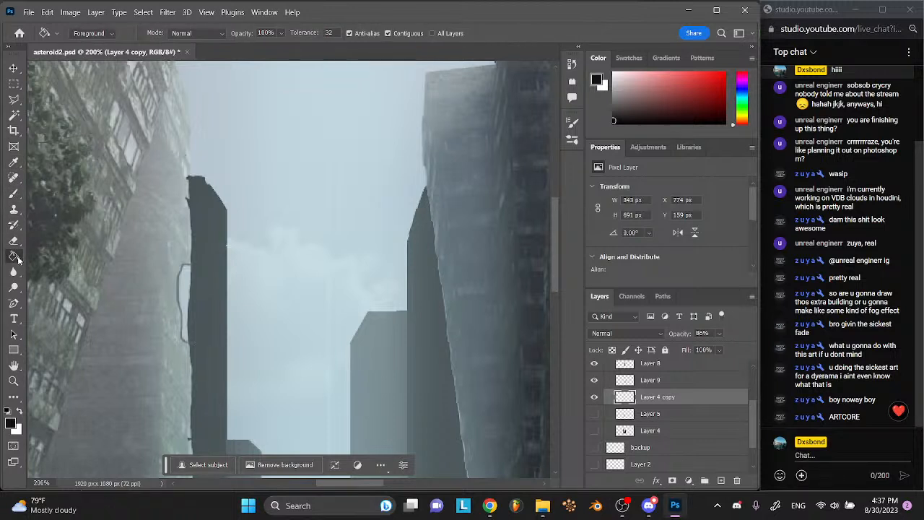
{"action": "left_click", "coordinate": [186, 300]}
{"action": "left_click", "coordinate": [180, 274]}
{"action": "key", "text": "ctrl+z"}
{"action": "key", "text": "ctrl+z"}
{"action": "key", "text": "ctrl+z"}
{"action": "left_click", "coordinate": [13, 194]}
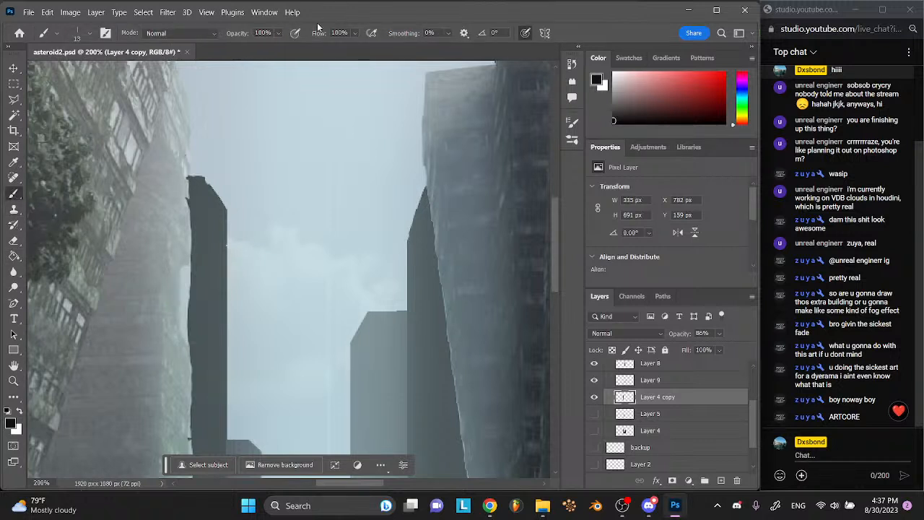
{"action": "mouse_move", "coordinate": [299, 101]}
{"action": "left_mouse_down"}
{"action": "mouse_move", "coordinate": [261, 165]}
{"action": "mouse_move", "coordinate": [363, 209]}
{"action": "mouse_move", "coordinate": [295, 191]}
{"action": "mouse_move", "coordinate": [281, 231]}
{"action": "mouse_move", "coordinate": [368, 289]}
{"action": "left_mouse_up"}
{"action": "key", "text": "ctrl+z"}
{"action": "left_click_drag", "start_coordinate": [524, 293], "coordinate": [539, 219]}
{"action": "key", "text": "ctrl+z"}
- Compare the scene with Layer 4 copy hidden and shown, and examine the silhouettes from waterline to rooftops
{"action": "left_click", "coordinate": [720, 334]}
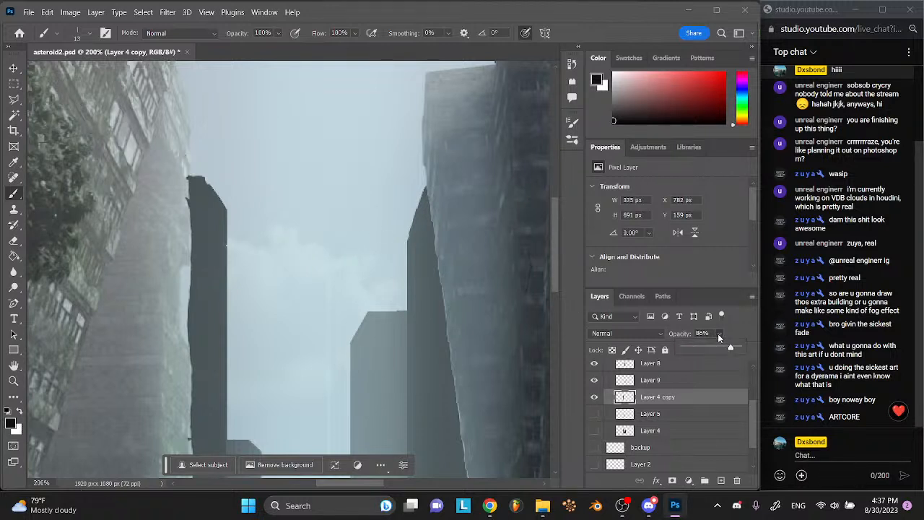
{"action": "left_click", "coordinate": [595, 397]}
{"action": "left_click", "coordinate": [595, 397]}
{"action": "left_click", "coordinate": [595, 397]}
{"action": "left_click", "coordinate": [594, 397]}
{"action": "scroll", "coordinate": [157, 275], "scroll_direction": "down", "scroll_amount": 10}
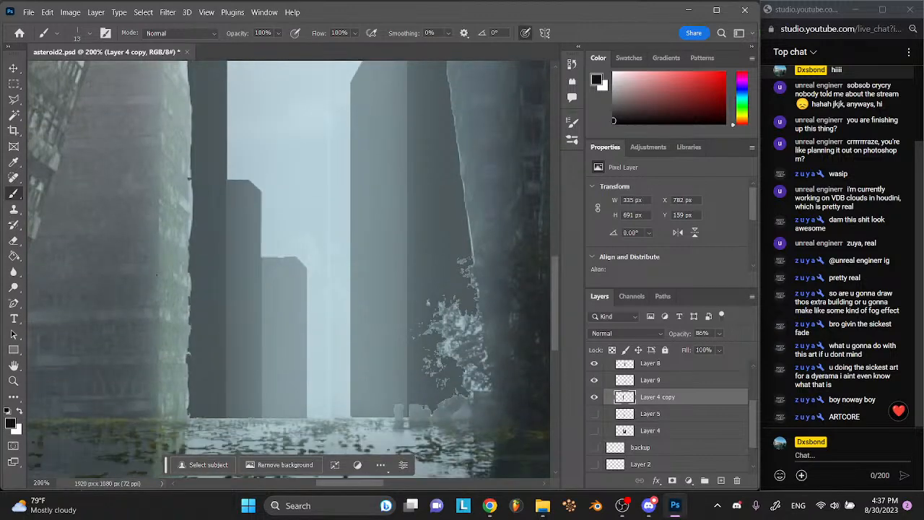
{"action": "scroll", "coordinate": [157, 275], "scroll_direction": "up", "scroll_amount": 10}
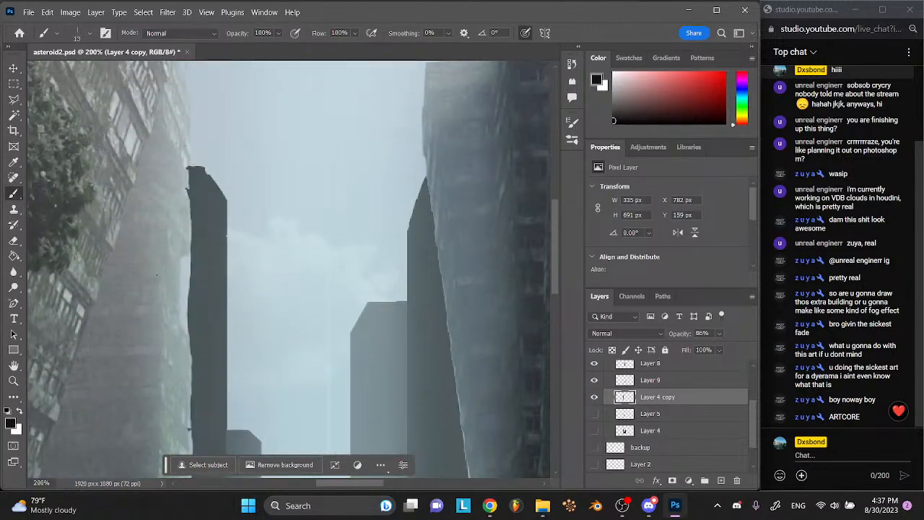
- Switch to Chrome, examine the flooded-ruins reference illustration in the Twitter post up close, and return to Photoshop
{"action": "scroll", "coordinate": [157, 276], "scroll_direction": "down", "scroll_amount": 3}
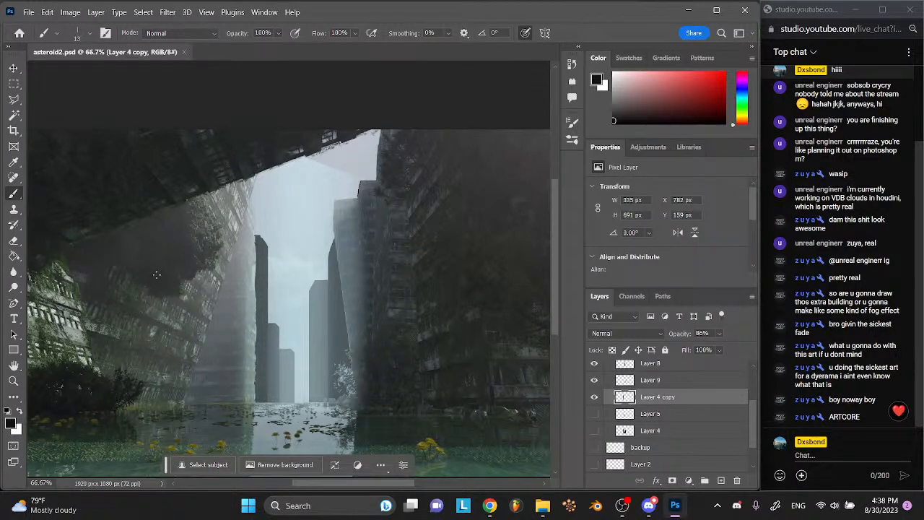
{"action": "mouse_move", "coordinate": [490, 505]}
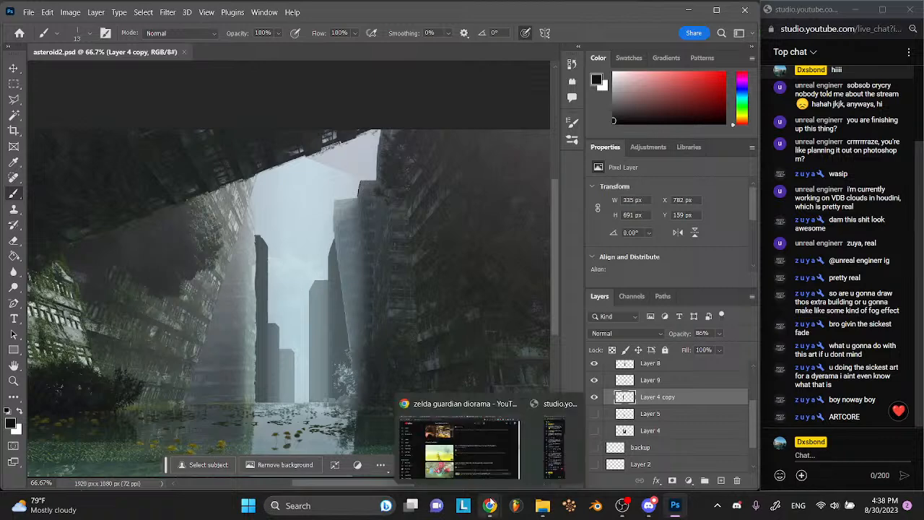
{"action": "left_click", "coordinate": [482, 465]}
{"action": "left_click", "coordinate": [567, 10]}
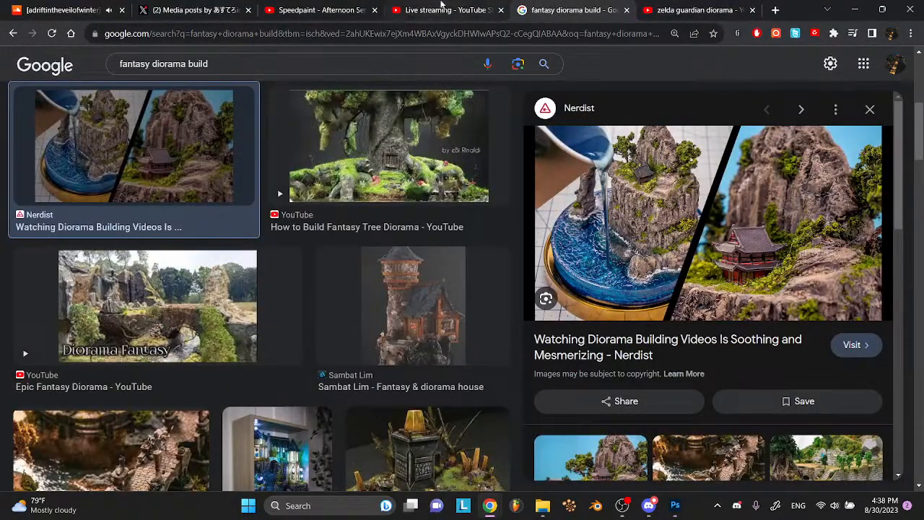
{"action": "left_click", "coordinate": [342, 7]}
{"action": "left_click", "coordinate": [200, 7]}
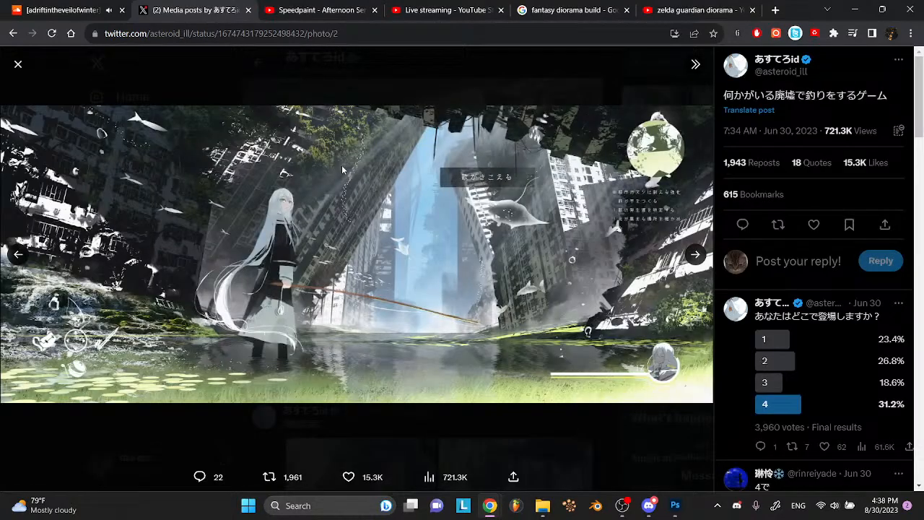
{"action": "scroll", "coordinate": [159, 219], "scroll_direction": "up", "scroll_amount": 10}
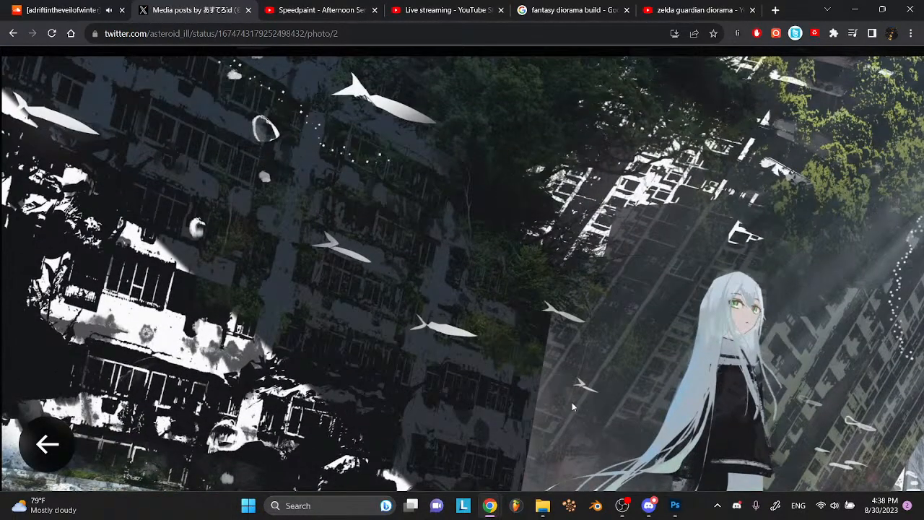
{"action": "scroll", "coordinate": [575, 406], "scroll_direction": "up", "scroll_amount": 2}
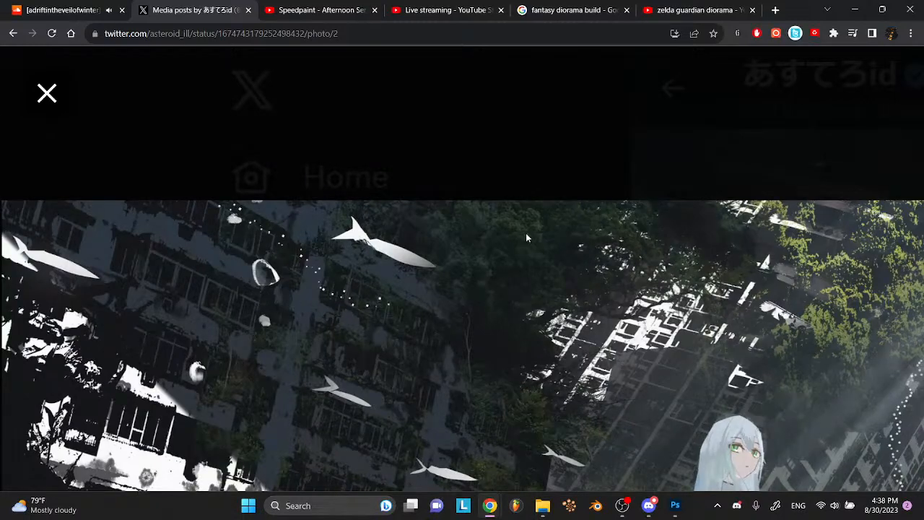
{"action": "left_click", "coordinate": [675, 506]}
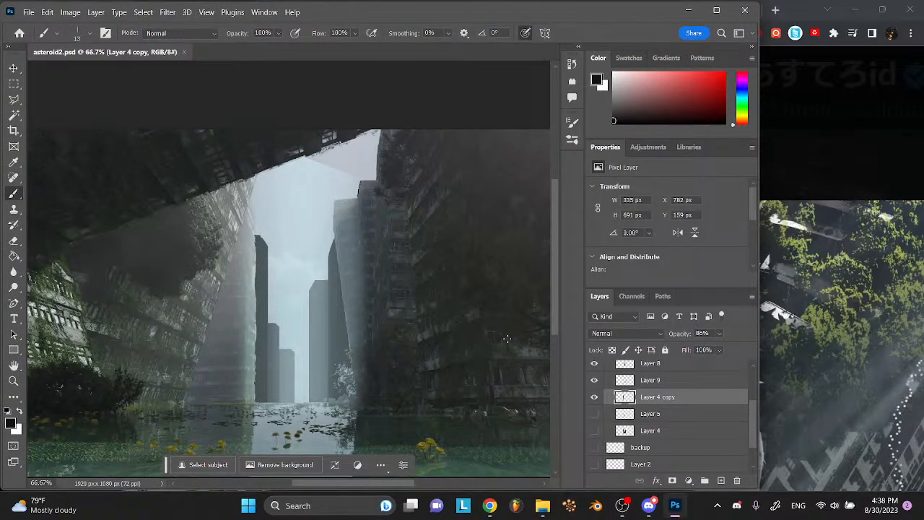
- Check Discord briefly, then return to Photoshop with the YouTube live chat window restored beside the canvas
{"action": "left_click", "coordinate": [648, 505]}
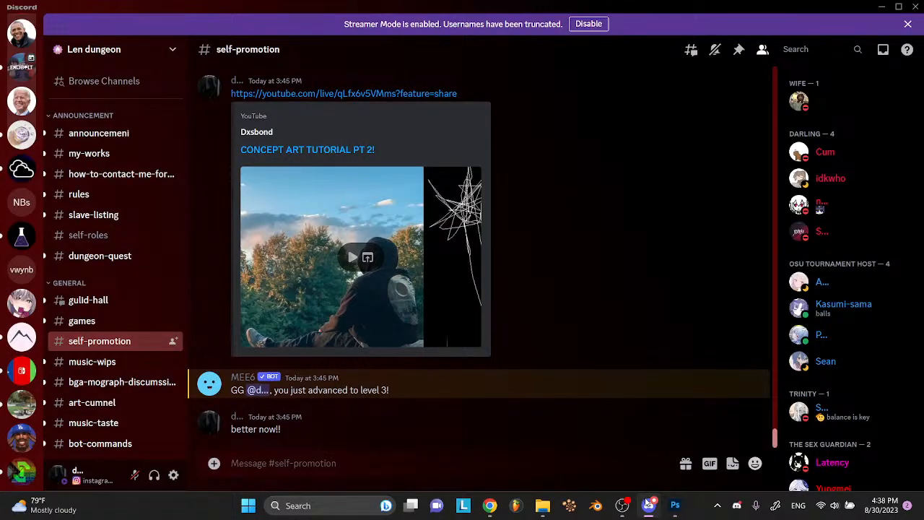
{"action": "left_click", "coordinate": [676, 506]}
{"action": "mouse_move", "coordinate": [490, 505]}
{"action": "left_click", "coordinate": [550, 469]}
{"action": "scroll", "coordinate": [402, 352], "scroll_direction": "left", "scroll_amount": 2}
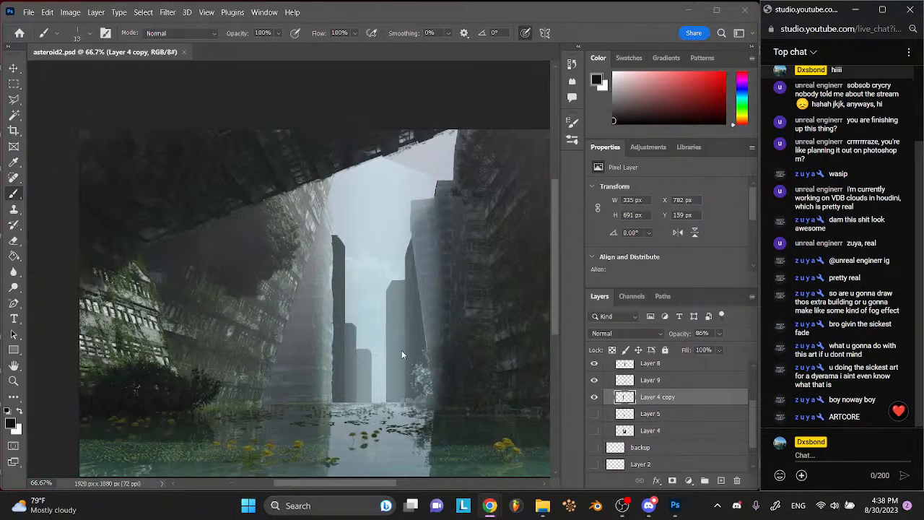
{"action": "scroll", "coordinate": [401, 352], "scroll_direction": "down", "scroll_amount": 2}
{"action": "scroll", "coordinate": [401, 352], "scroll_direction": "right", "scroll_amount": 1}
- Look through the Documents and Downloads folders in File Explorer for a building photo, previewing the TexturesCom_HighRiseTowerblocks0051 image
{"action": "mouse_move", "coordinate": [539, 506]}
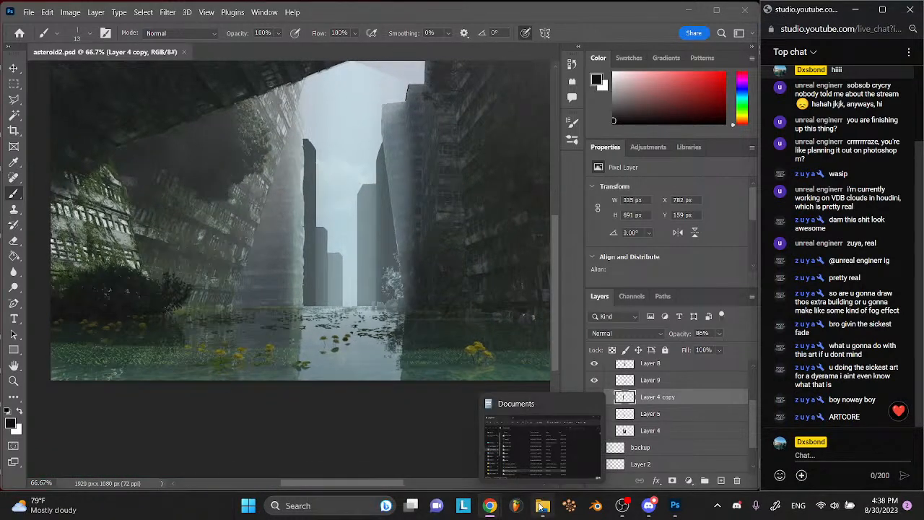
{"action": "left_click", "coordinate": [533, 458]}
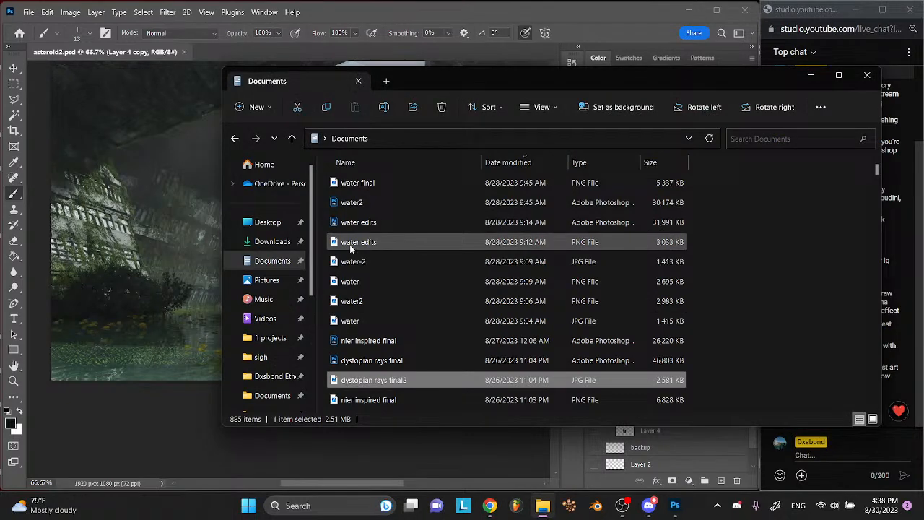
{"action": "scroll", "coordinate": [351, 250], "scroll_direction": "down", "scroll_amount": 3}
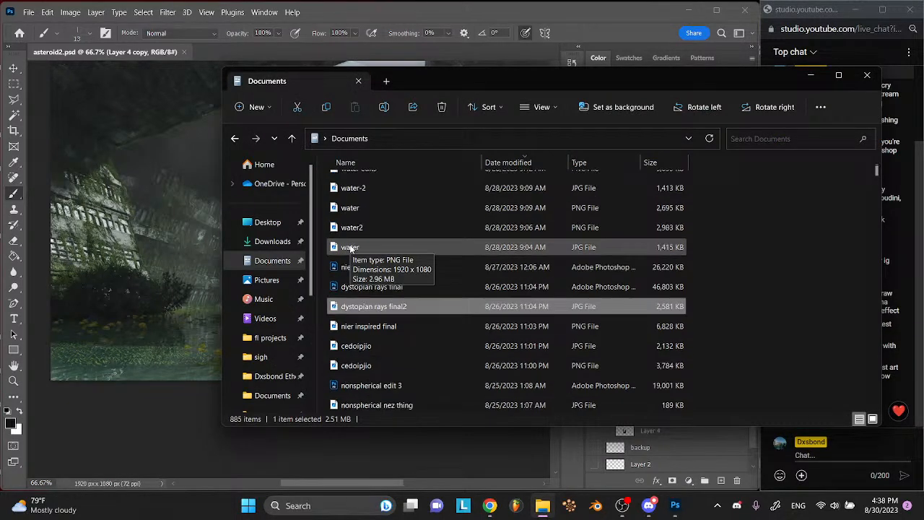
{"action": "left_click", "coordinate": [272, 241]}
{"action": "scroll", "coordinate": [449, 316], "scroll_direction": "down", "scroll_amount": 2}
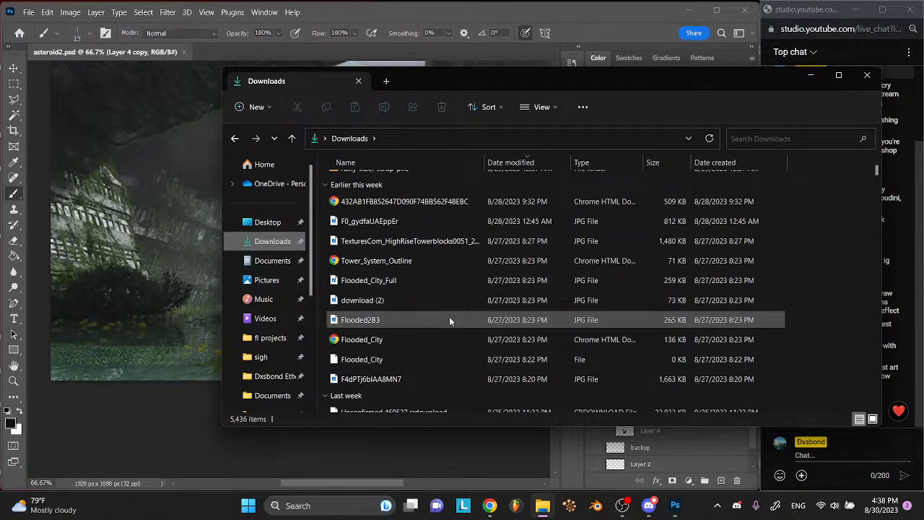
{"action": "double_click", "coordinate": [404, 241]}
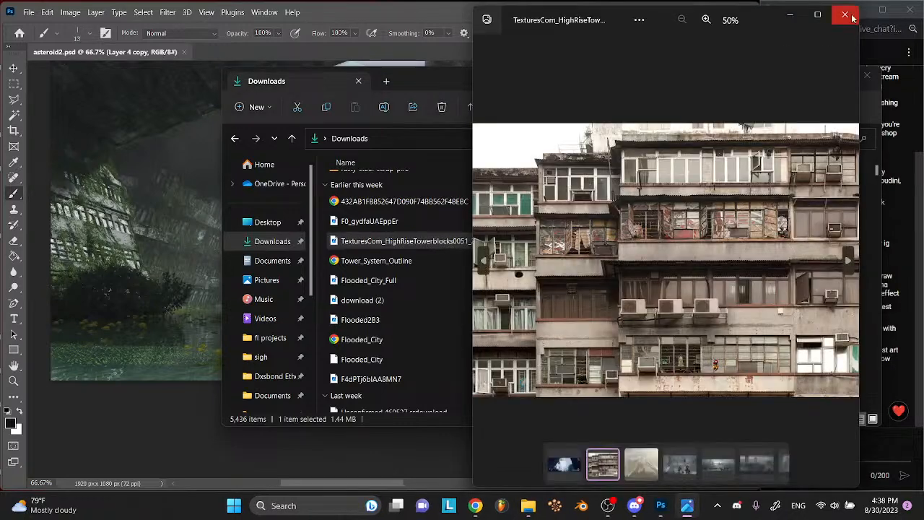
{"action": "left_click", "coordinate": [850, 20]}
- Place the TexturesCom_HighRiseTowerblocks0053_7_M photo from Downloads into asteroid2.psd and move its layer above Group 2
{"action": "scroll", "coordinate": [447, 289], "scroll_direction": "down", "scroll_amount": 2}
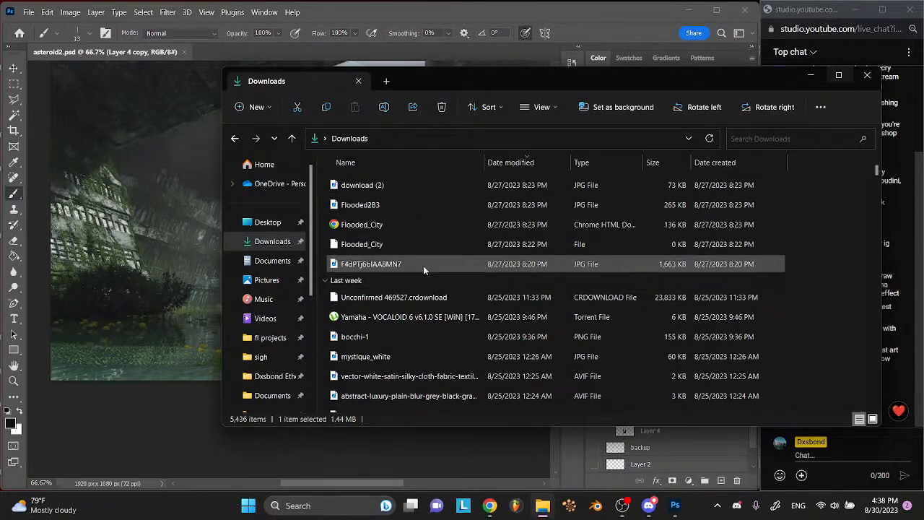
{"action": "scroll", "coordinate": [423, 265], "scroll_direction": "down", "scroll_amount": 4}
{"action": "left_click_drag", "start_coordinate": [416, 334], "coordinate": [158, 278]}
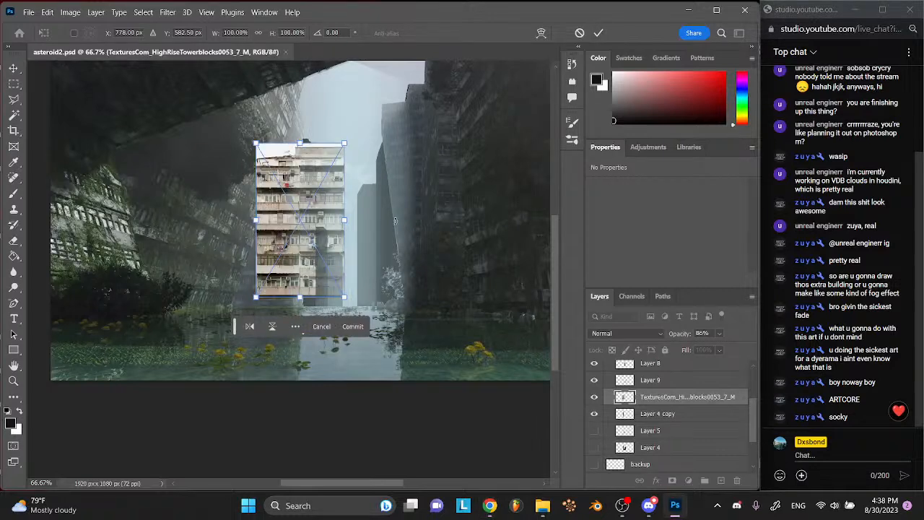
{"action": "key", "text": "ctrl+plus"}
{"action": "key", "text": "ctrl+plus"}
{"action": "scroll", "coordinate": [383, 219], "scroll_direction": "up", "scroll_amount": 5}
{"action": "scroll", "coordinate": [383, 220], "scroll_direction": "right", "scroll_amount": 1}
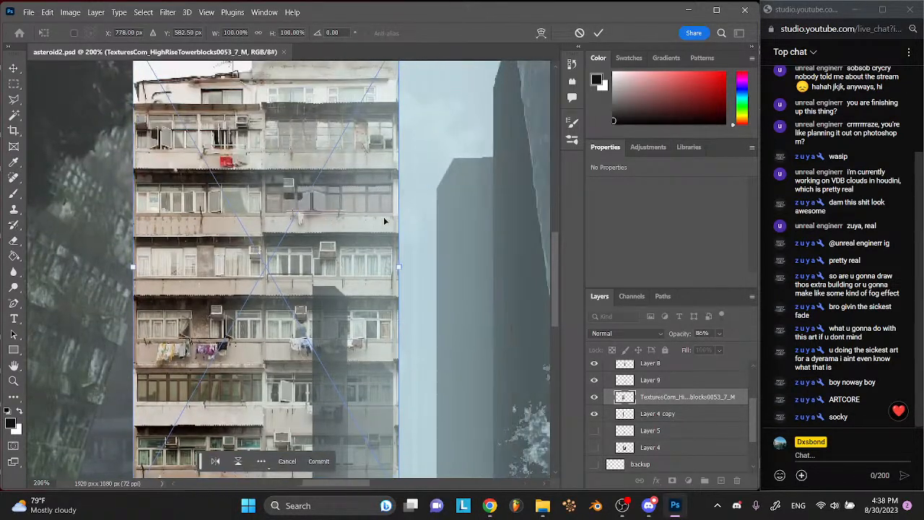
{"action": "mouse_move", "coordinate": [663, 401]}
{"action": "left_mouse_down"}
{"action": "mouse_move", "coordinate": [672, 313]}
{"action": "mouse_move", "coordinate": [645, 381]}
{"action": "mouse_move", "coordinate": [642, 367]}
{"action": "left_mouse_up"}
- Rasterize the tower-block photo and delete the rooftop strip above its uppermost full floor, saving the document
{"action": "left_click", "coordinate": [14, 84]}
{"action": "left_click_drag", "start_coordinate": [113, 101], "coordinate": [418, 178]}
{"action": "right_click", "coordinate": [683, 370]}
{"action": "left_click", "coordinate": [720, 241]}
{"action": "key", "text": "Delete"}
{"action": "key", "text": "ctrl+d"}
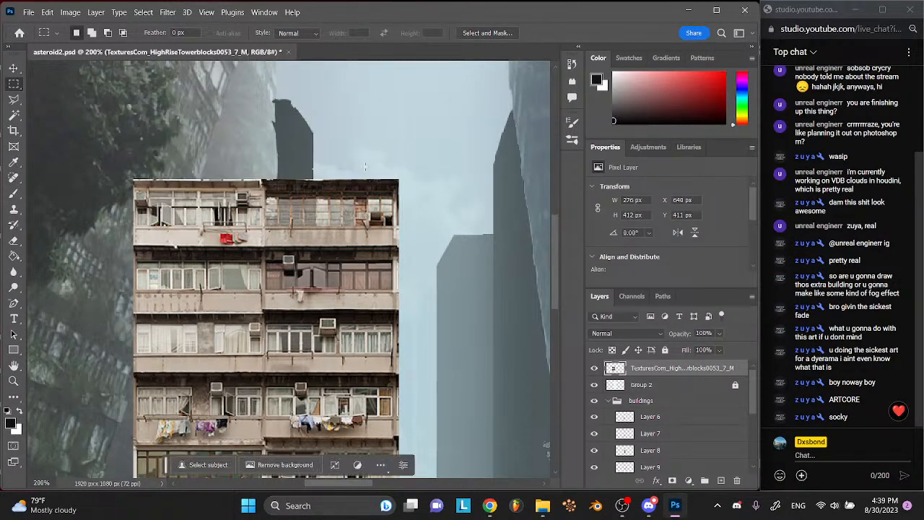
{"action": "left_click", "coordinate": [14, 70]}
{"action": "key", "text": "ctrl+s"}
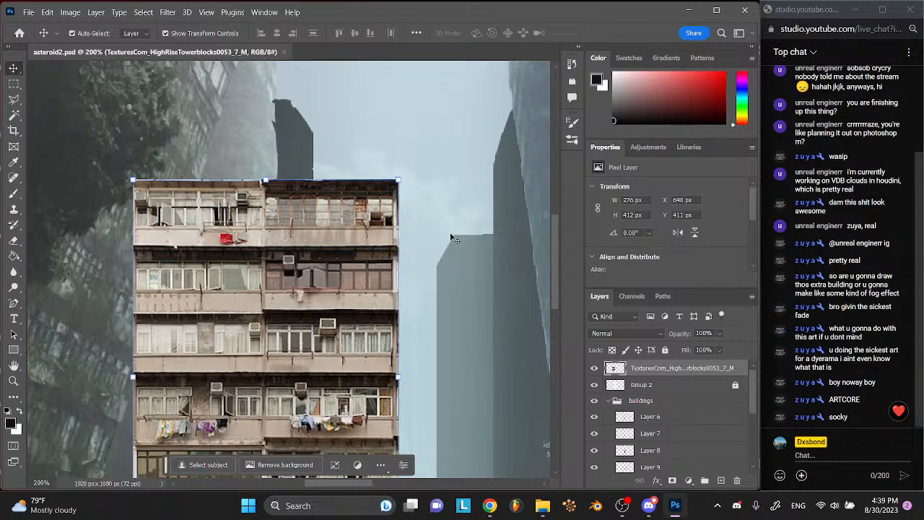
- Duplicate the tower-block layer with the original hidden, and sharpen the copy using Unsharp Mask at 300%, radius 2.5 pixels, threshold 0
{"action": "key", "text": "ctrl+j"}
{"action": "left_click", "coordinate": [593, 385]}
{"action": "left_click", "coordinate": [167, 12]}
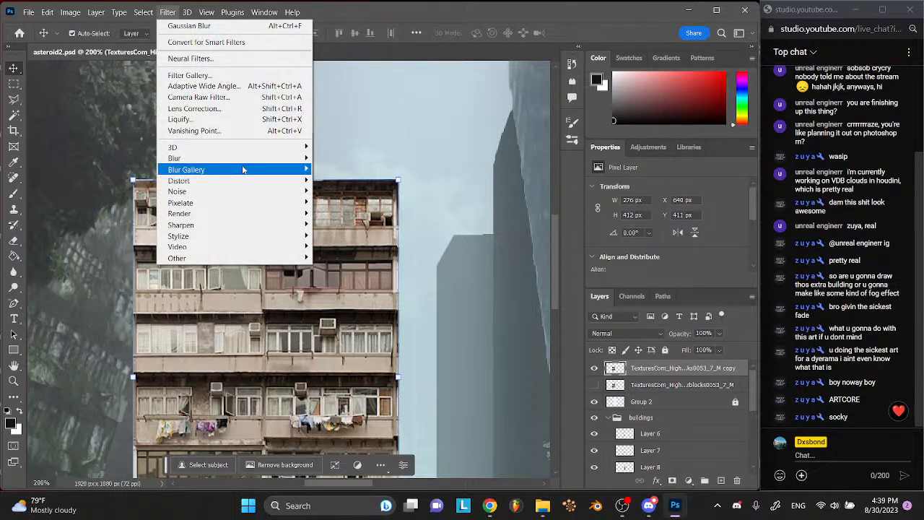
{"action": "mouse_move", "coordinate": [244, 165]}
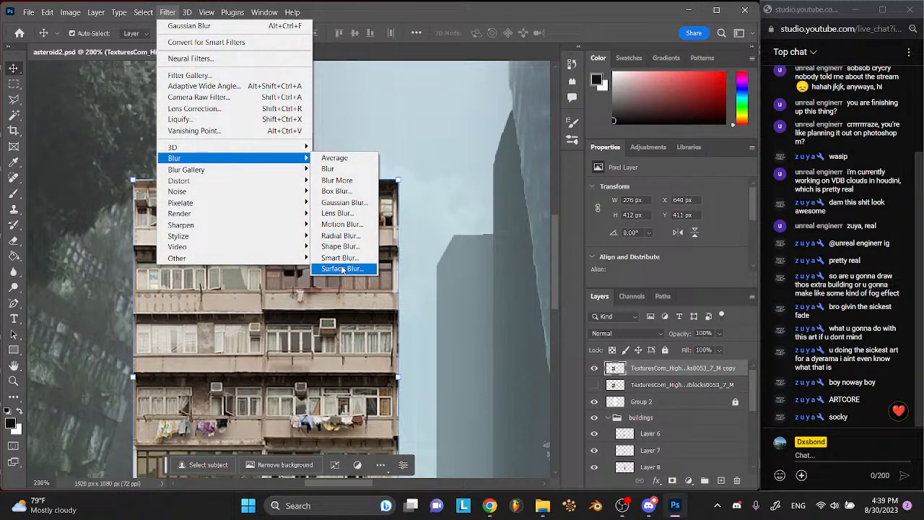
{"action": "mouse_move", "coordinate": [289, 226]}
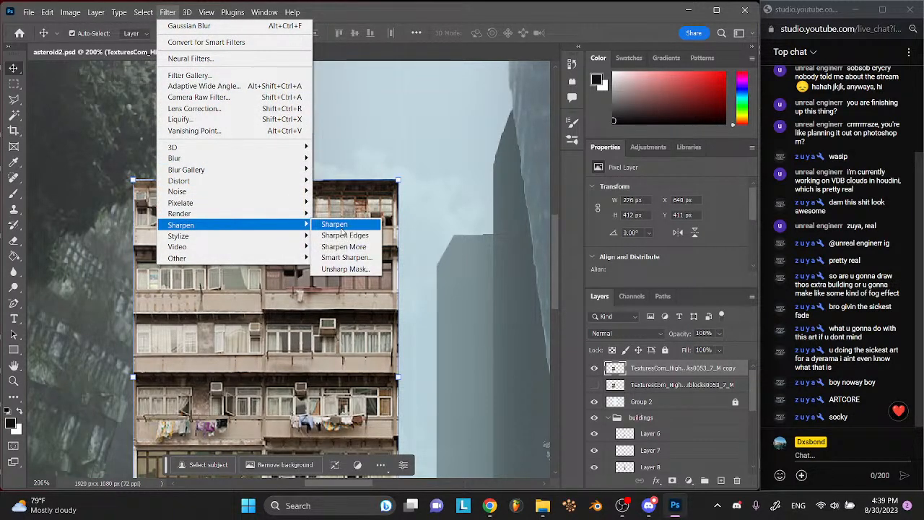
{"action": "left_click", "coordinate": [348, 269]}
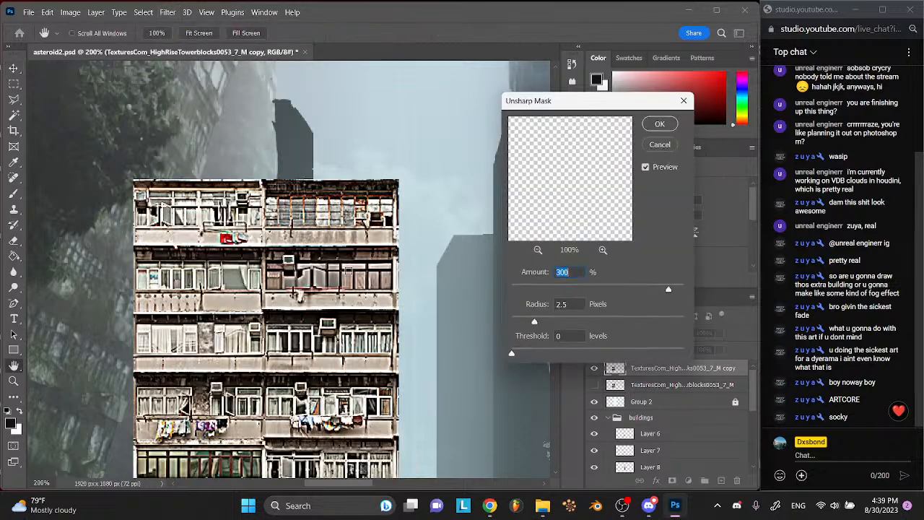
{"action": "left_click", "coordinate": [662, 125]}
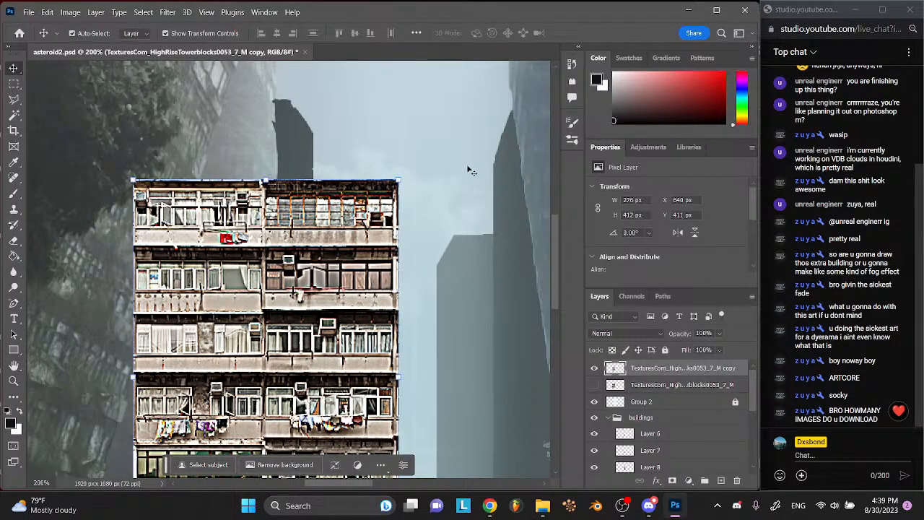
- Browse the Downloads folder in File Explorer for further texture images
{"action": "mouse_move", "coordinate": [542, 505]}
{"action": "left_click", "coordinate": [549, 426]}
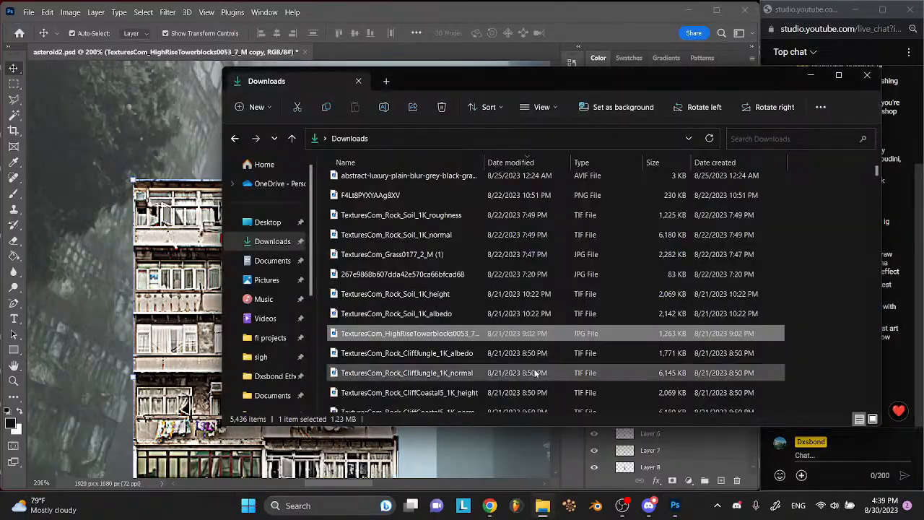
{"action": "scroll", "coordinate": [534, 369], "scroll_direction": "down", "scroll_amount": 15}
{"action": "scroll", "coordinate": [534, 369], "scroll_direction": "up", "scroll_amount": 20}
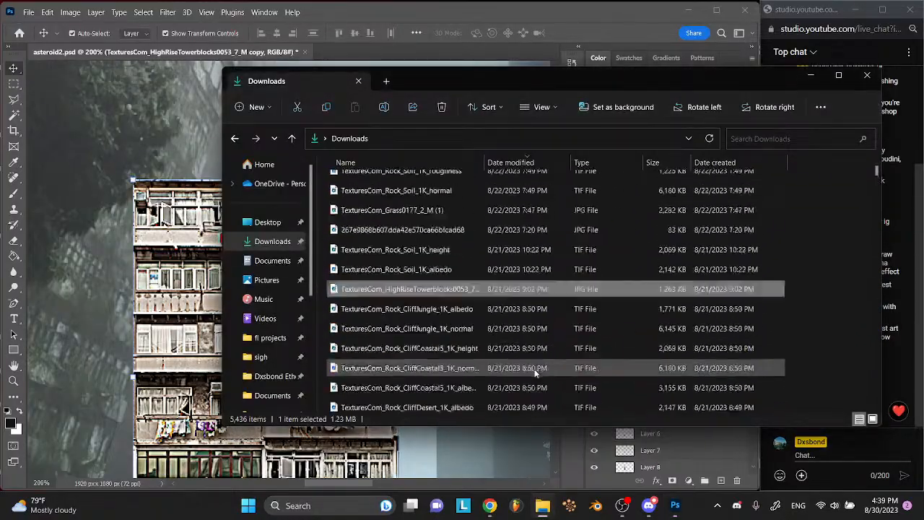
{"action": "scroll", "coordinate": [535, 371], "scroll_direction": "down", "scroll_amount": 15}
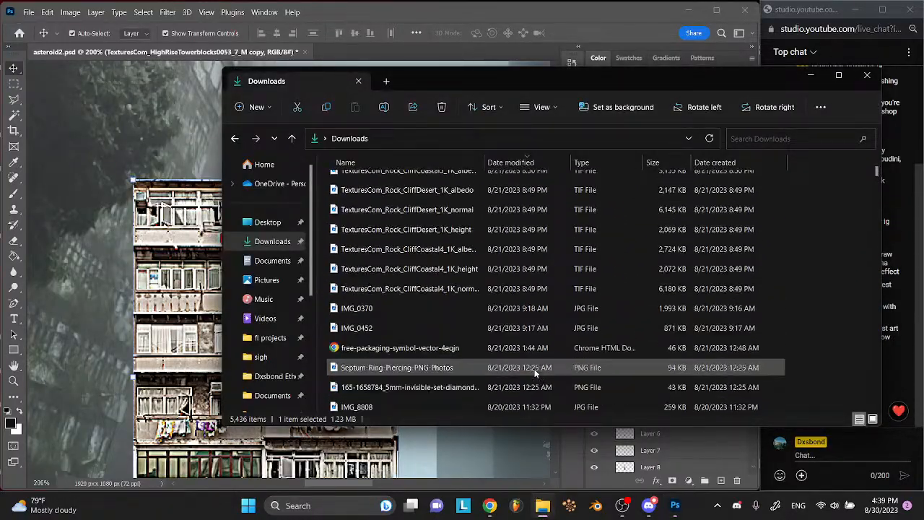
{"action": "left_click", "coordinate": [577, 482]}
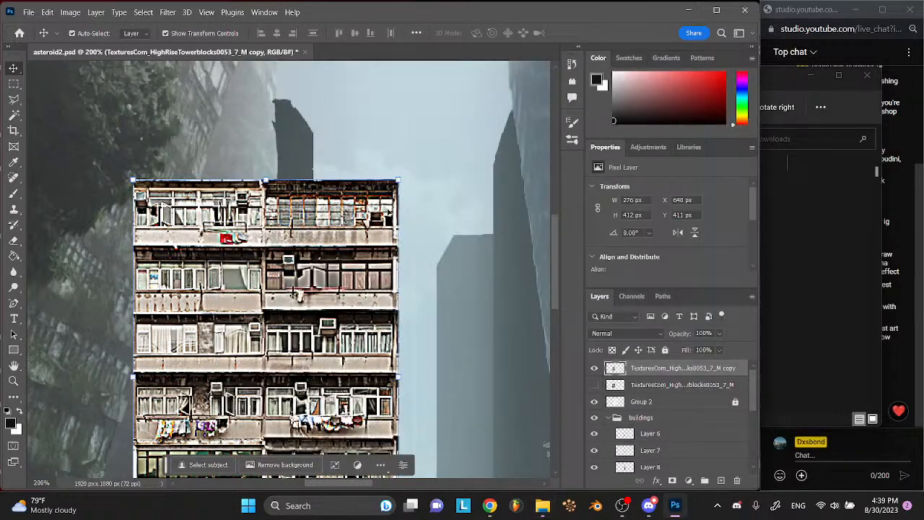
{"action": "left_click", "coordinate": [168, 12]}
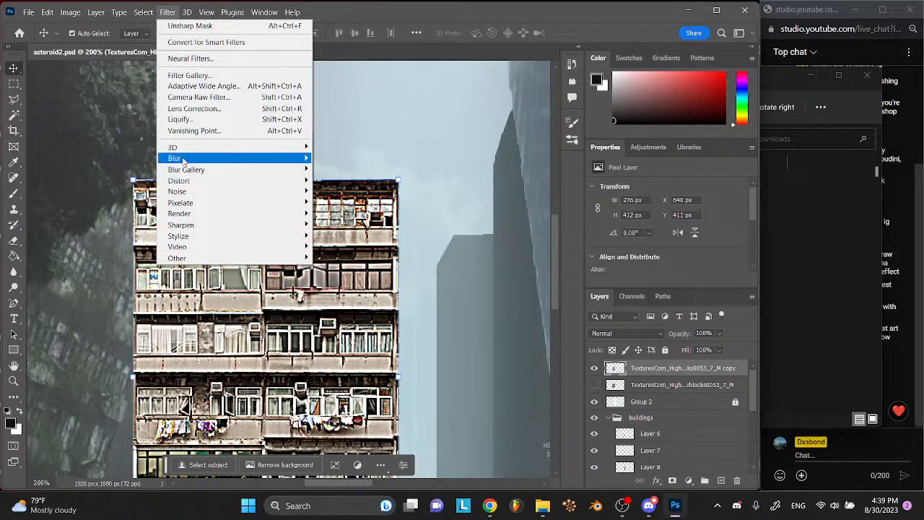
{"action": "mouse_move", "coordinate": [184, 160]}
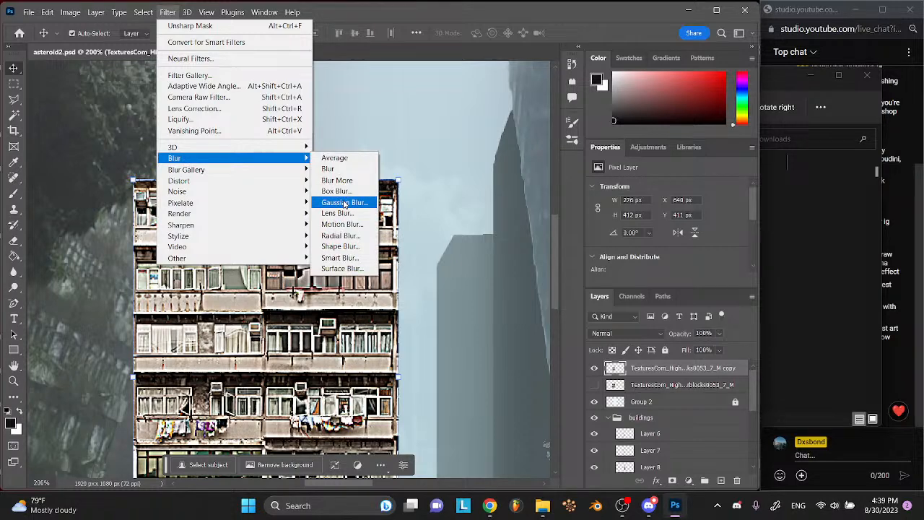
{"action": "left_click", "coordinate": [344, 203]}
{"action": "left_click", "coordinate": [751, 181]}
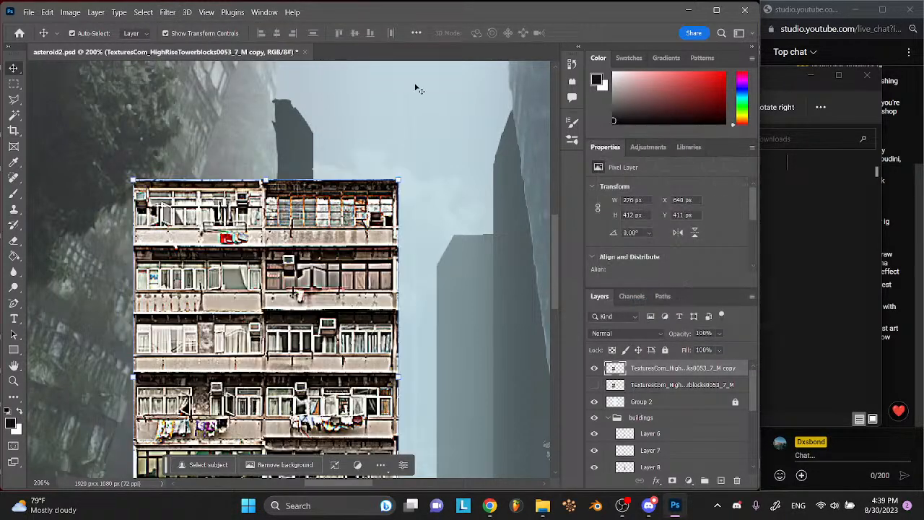
{"action": "left_click", "coordinate": [168, 12]}
{"action": "mouse_move", "coordinate": [184, 161]}
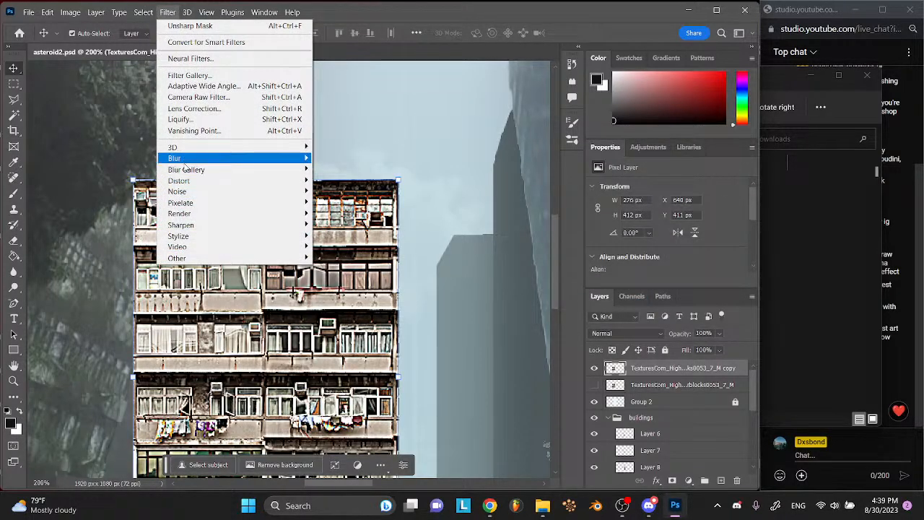
- Add a Threshold adjustment clipped to the visible tower block texture copy and set its level to 175
{"action": "left_click", "coordinate": [688, 369]}
{"action": "left_click", "coordinate": [690, 481]}
{"action": "left_click", "coordinate": [712, 454]}
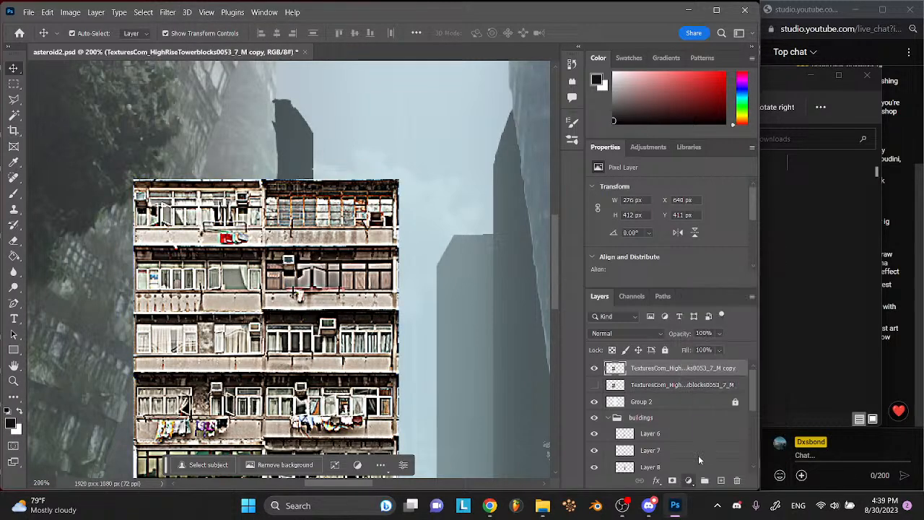
{"action": "right_click", "coordinate": [663, 371]}
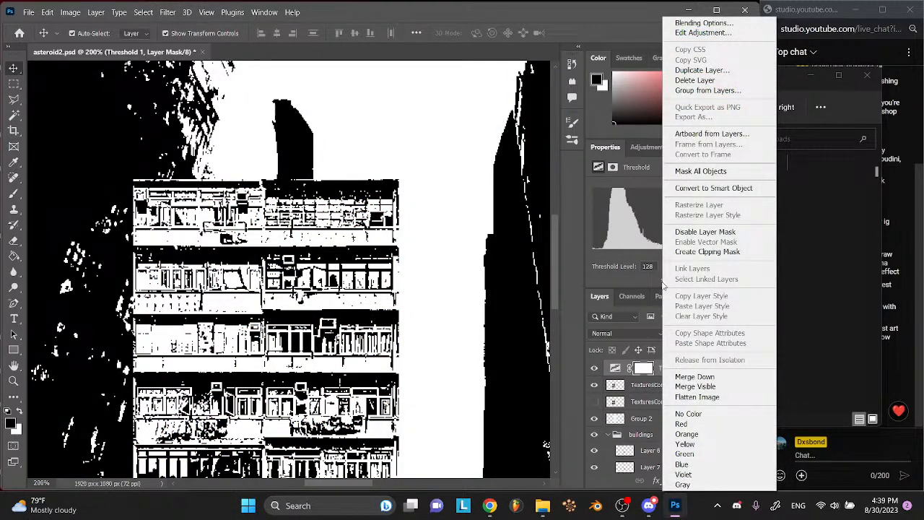
{"action": "left_click", "coordinate": [706, 251]}
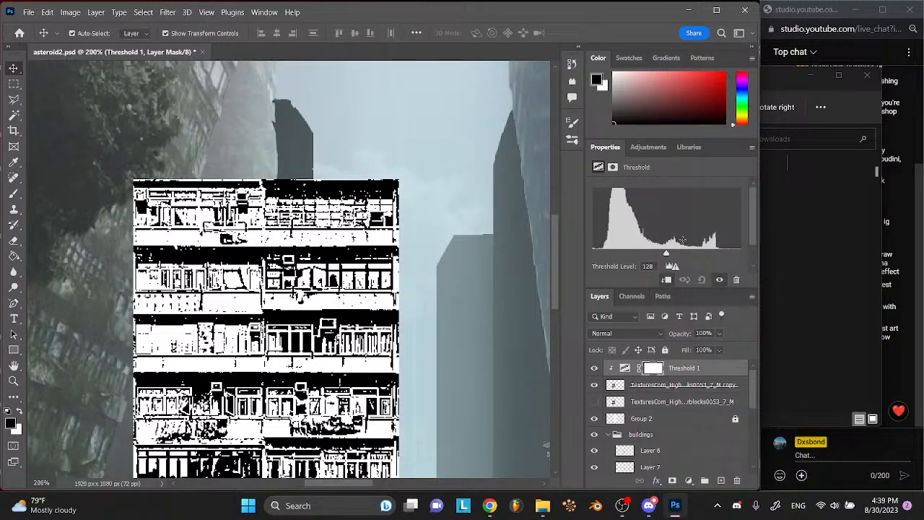
{"action": "left_click_drag", "start_coordinate": [670, 252], "coordinate": [693, 260]}
{"action": "scroll", "coordinate": [415, 304], "scroll_direction": "down", "scroll_amount": 5}
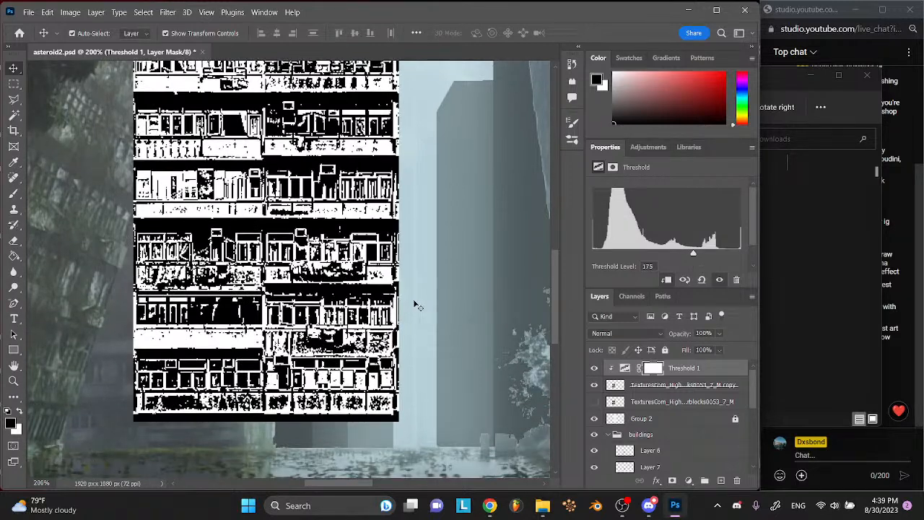
- Add a Posterize adjustment beneath the Threshold layer, clipped to the tower block texture copy
{"action": "left_click", "coordinate": [688, 480]}
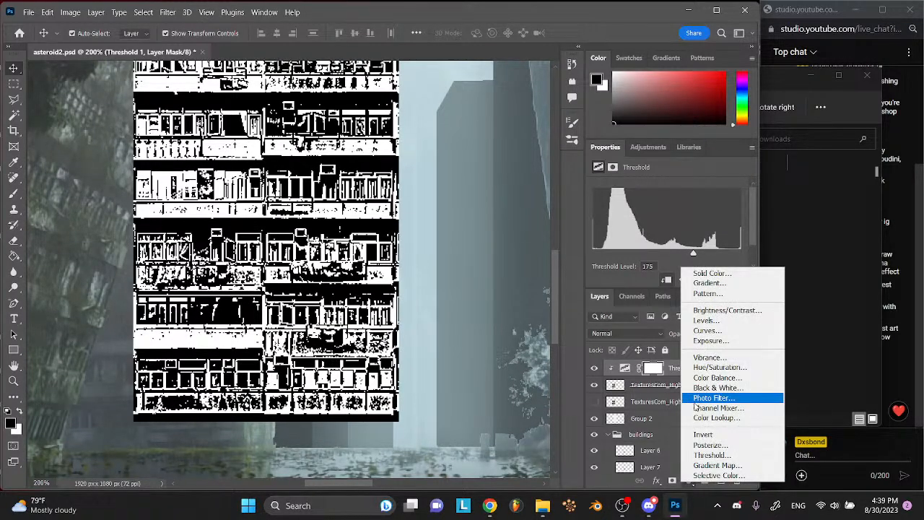
{"action": "left_click", "coordinate": [710, 445]}
{"action": "left_click_drag", "start_coordinate": [688, 372], "coordinate": [688, 396]}
{"action": "right_click", "coordinate": [684, 390]}
{"action": "left_click", "coordinate": [674, 386]}
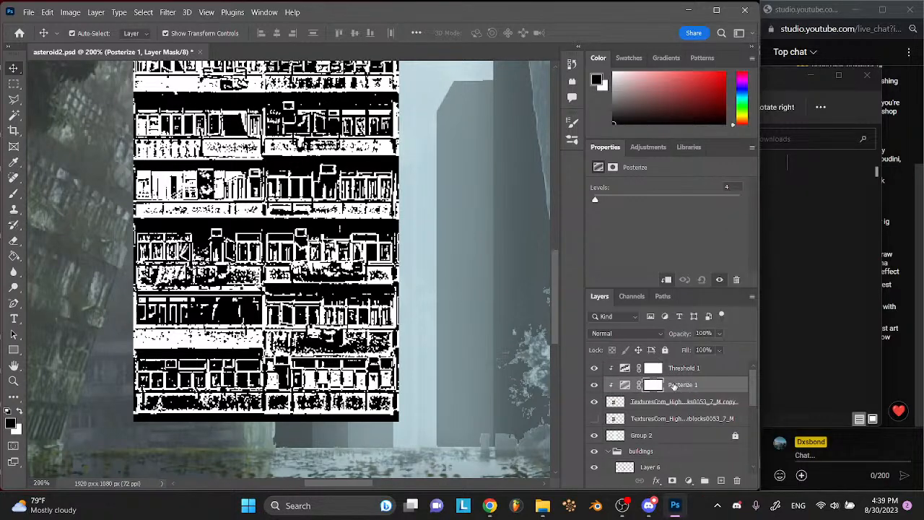
- Set the Posterize adjustment to 3 levels
{"action": "left_click_drag", "start_coordinate": [599, 199], "coordinate": [567, 224]}
{"action": "left_click", "coordinate": [742, 188]}
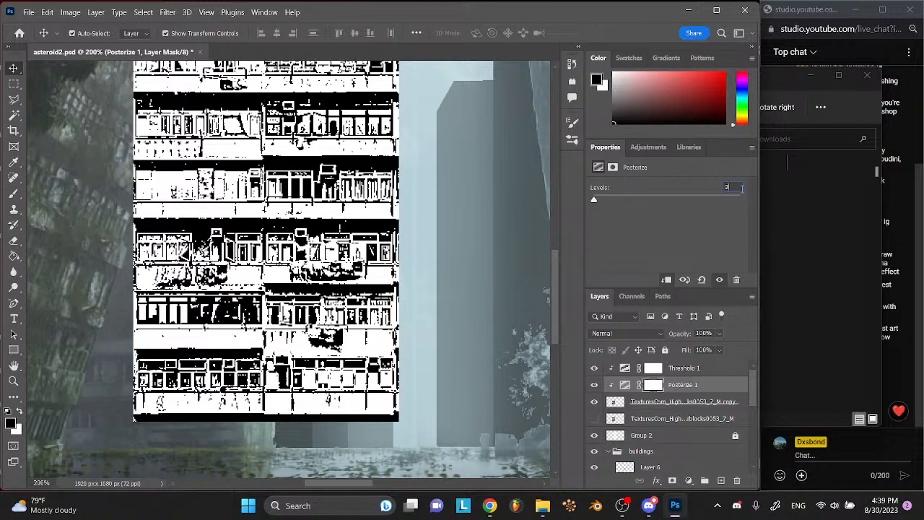
{"action": "type", "text": "3"}
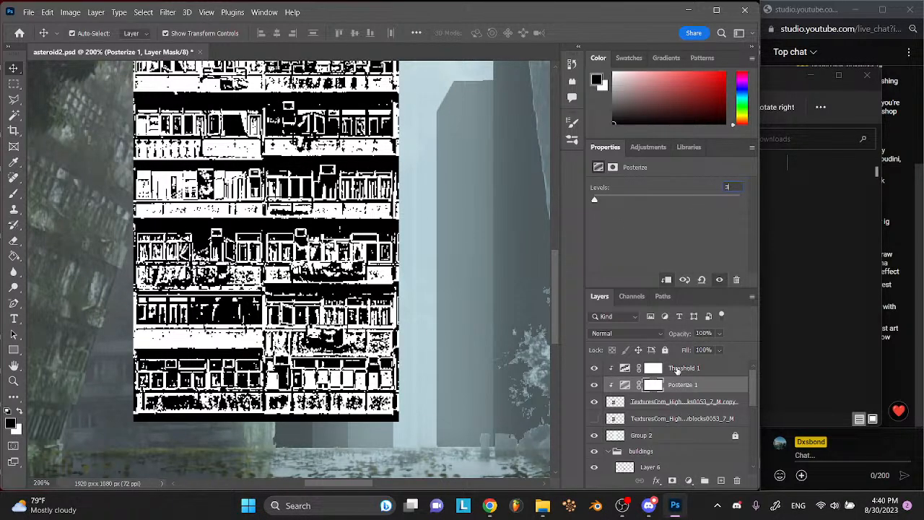
- Raise the Threshold adjustment's level to 188
{"action": "left_click", "coordinate": [698, 369]}
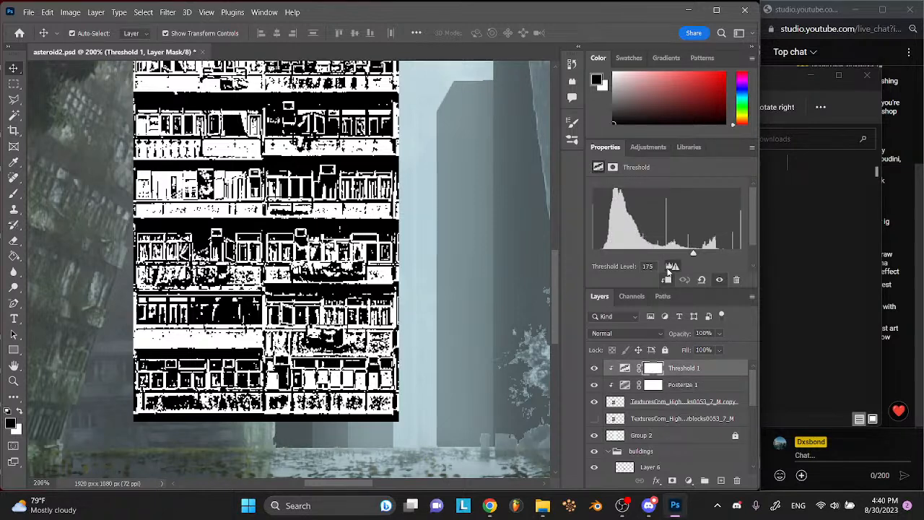
{"action": "mouse_move", "coordinate": [693, 254]}
{"action": "left_mouse_down"}
{"action": "mouse_move", "coordinate": [671, 255]}
{"action": "mouse_move", "coordinate": [710, 267]}
{"action": "mouse_move", "coordinate": [698, 270]}
{"action": "left_mouse_up"}
{"action": "key", "text": "ctrl+minus"}
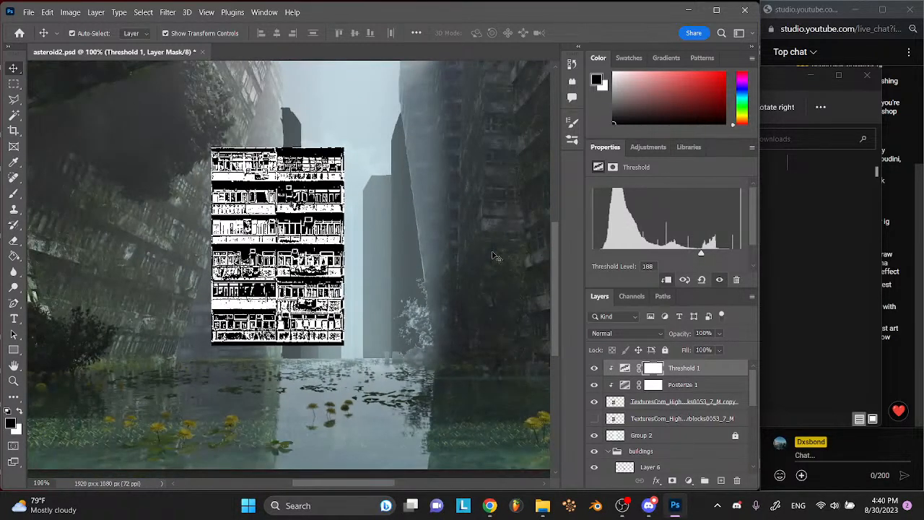
- Merge the Threshold and Posterize adjustments with the tower block texture copy into one layer
{"action": "left_click", "coordinate": [695, 399]}
{"action": "right_click", "coordinate": [695, 409]}
{"action": "left_click", "coordinate": [711, 376]}
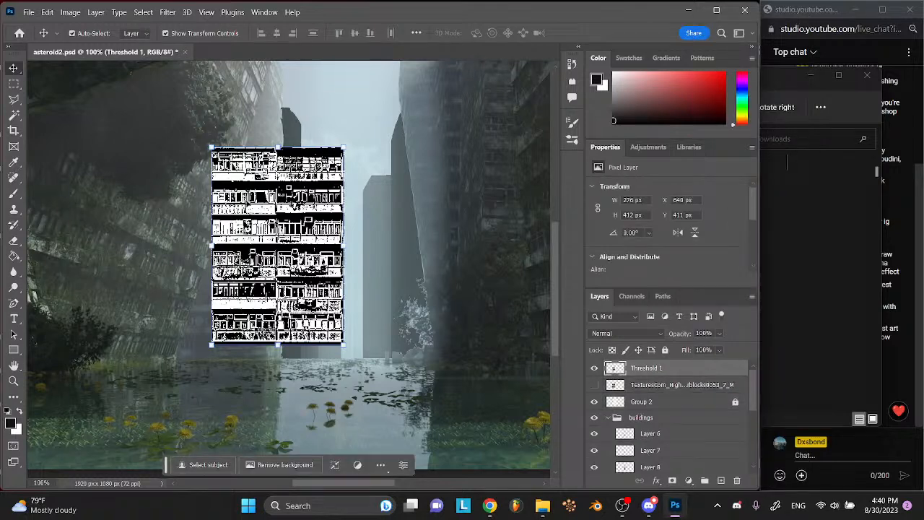
- Stretch the merged black-and-white facade to about 361 by 417 px
{"action": "left_click_drag", "start_coordinate": [344, 149], "coordinate": [353, 145]}
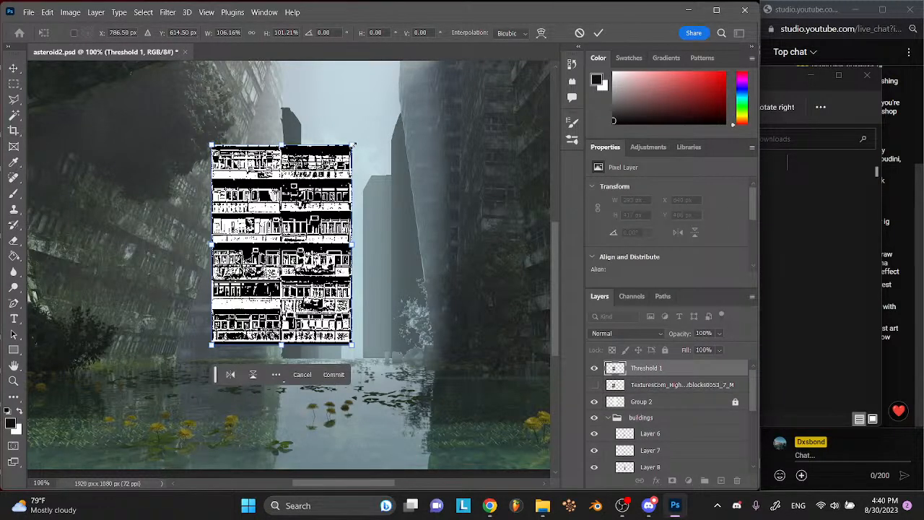
{"action": "left_click_drag", "start_coordinate": [357, 223], "coordinate": [388, 247]}
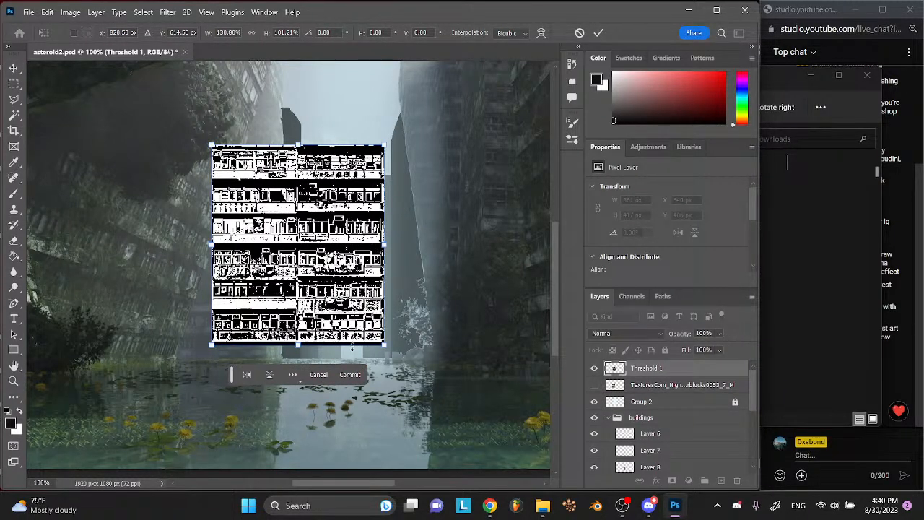
{"action": "left_click", "coordinate": [350, 374]}
- Move the facade over the gap between the large buildings and lower its layer opacity to 51%
{"action": "left_click_drag", "start_coordinate": [347, 318], "coordinate": [460, 325]}
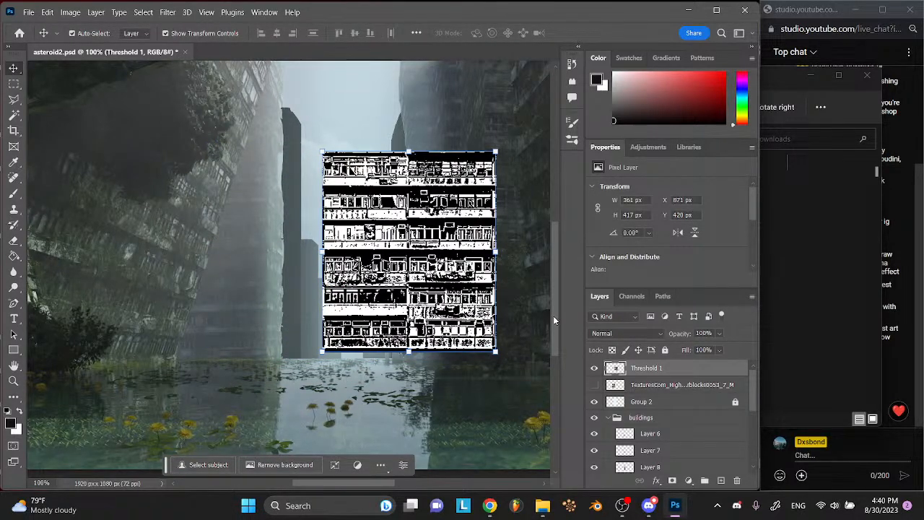
{"action": "left_click", "coordinate": [854, 457]}
{"action": "left_click", "coordinate": [449, 294]}
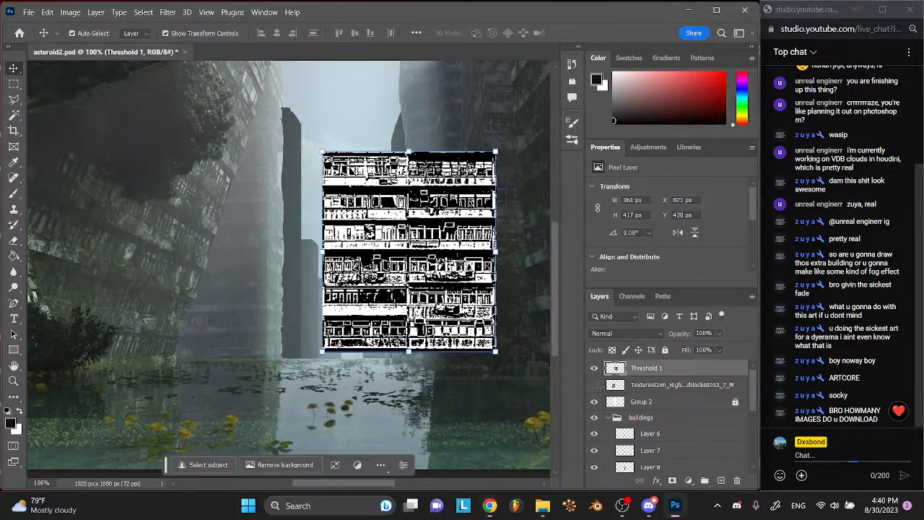
{"action": "left_click_drag", "start_coordinate": [390, 194], "coordinate": [347, 201]}
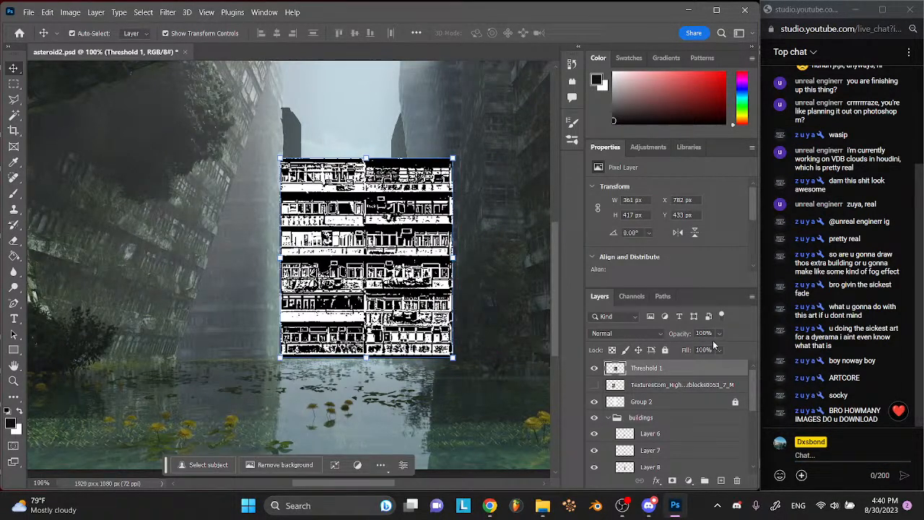
{"action": "left_click_drag", "start_coordinate": [716, 348], "coordinate": [711, 349]}
- Raise the facade until its top edge lines up with the distant tower's roof, at about X 799 px, and save the document
{"action": "left_click_drag", "start_coordinate": [413, 240], "coordinate": [419, 194]}
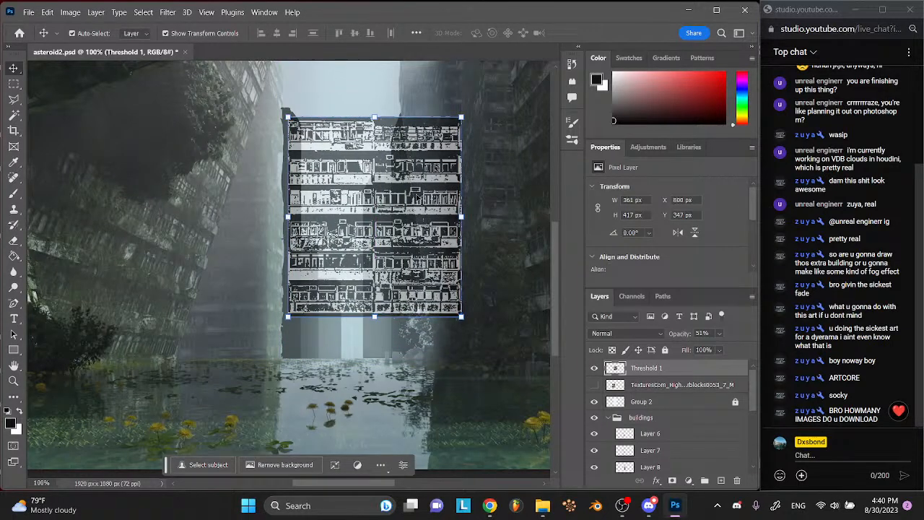
{"action": "key", "text": "Up"}
{"action": "key", "text": "Up"}
{"action": "key", "text": "Up"}
{"action": "key", "text": "Up"}
{"action": "key", "text": "Up"}
{"action": "key", "text": "Up"}
{"action": "key", "text": "Up"}
{"action": "key", "text": "Up"}
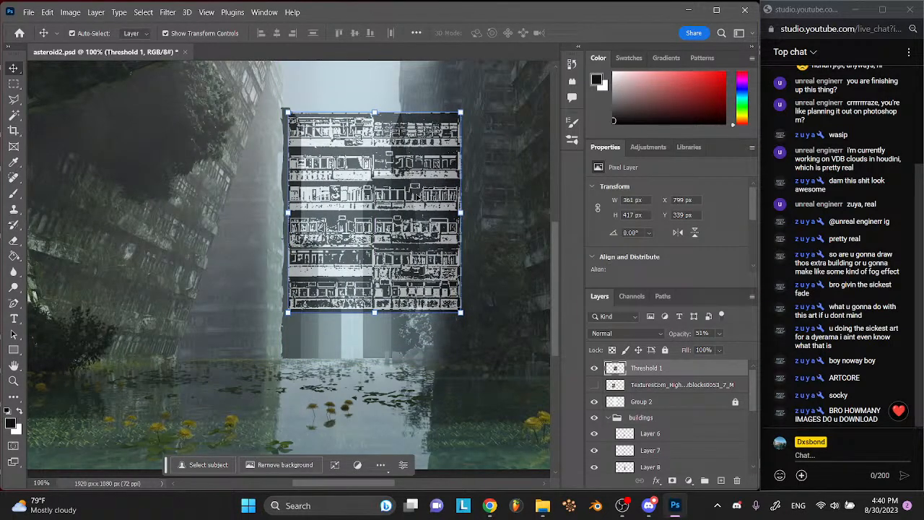
{"action": "left_click", "coordinate": [488, 156]}
{"action": "left_click", "coordinate": [438, 160]}
{"action": "key", "text": "Up"}
{"action": "key", "text": "Up"}
{"action": "key", "text": "Up"}
{"action": "key", "text": "Up"}
{"action": "left_click", "coordinate": [505, 145]}
{"action": "left_click", "coordinate": [443, 149]}
{"action": "key", "text": "ctrl+s"}
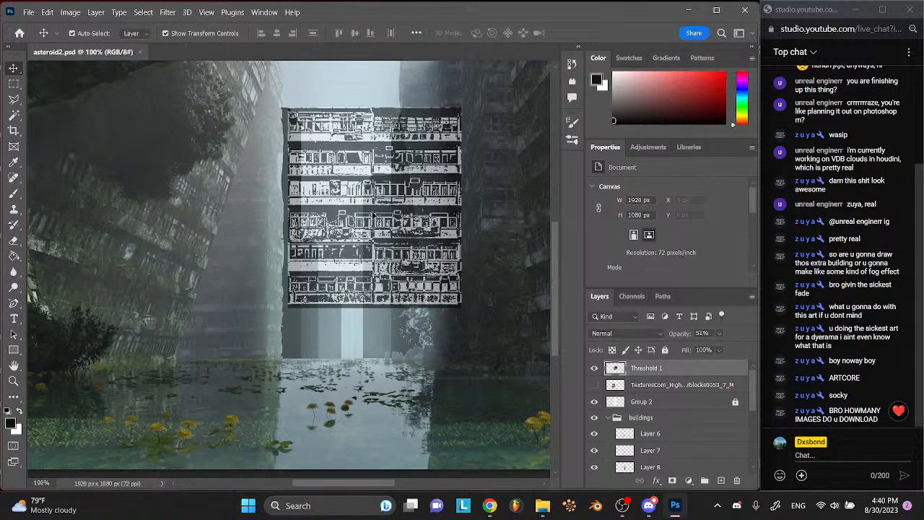
- Duplicate the facade layer and shift the copy straight down so it continues directly beneath the original
{"action": "key", "text": "ctrl+j"}
{"action": "key", "text": "shift+Down"}
{"action": "key", "text": "shift+Down"}
{"action": "key", "text": "shift+Down"}
{"action": "key", "text": "shift+Down"}
{"action": "key", "text": "shift+Down"}
{"action": "key", "text": "shift+Down"}
{"action": "key", "text": "shift+Down"}
{"action": "key", "text": "shift+Down"}
{"action": "key", "text": "shift+Down"}
{"action": "key", "text": "shift+Down"}
{"action": "key", "text": "shift+Down"}
{"action": "key", "text": "shift+Down"}
{"action": "key", "text": "shift+Down"}
{"action": "key", "text": "shift+Down"}
{"action": "key", "text": "shift+Down"}
{"action": "key", "text": "shift+Down"}
{"action": "key", "text": "shift+Down"}
{"action": "key", "text": "shift+Down"}
{"action": "key", "text": "shift+Down"}
{"action": "key", "text": "shift+Down"}
{"action": "key", "text": "shift+Down"}
{"action": "key", "text": "shift+Down"}
{"action": "key", "text": "shift+Down"}
{"action": "key", "text": "shift+Down"}
{"action": "key", "text": "shift+Down"}
{"action": "key", "text": "shift+Down"}
{"action": "key", "text": "shift+Down"}
{"action": "key", "text": "shift+Down"}
{"action": "key", "text": "shift+Down"}
{"action": "key", "text": "shift+Down"}
{"action": "key", "text": "shift+Down"}
{"action": "key", "text": "shift+Down"}
{"action": "key", "text": "shift+Down"}
{"action": "key", "text": "shift+Down"}
{"action": "key", "text": "shift+Down"}
{"action": "key", "text": "shift+Down"}
{"action": "key", "text": "shift+Down"}
{"action": "key", "text": "shift+Down"}
{"action": "key", "text": "shift+Down"}
{"action": "key", "text": "shift+Down"}
{"action": "key", "text": "Down"}
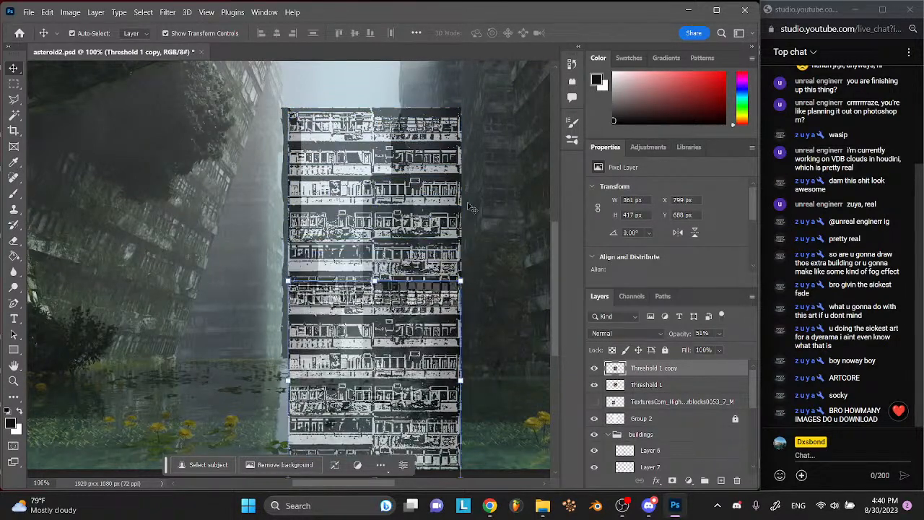
{"action": "key", "text": "Down"}
{"action": "key", "text": "Down"}
{"action": "key", "text": "Down"}
{"action": "key", "text": "Down"}
{"action": "key", "text": "Down"}
{"action": "key", "text": "Down"}
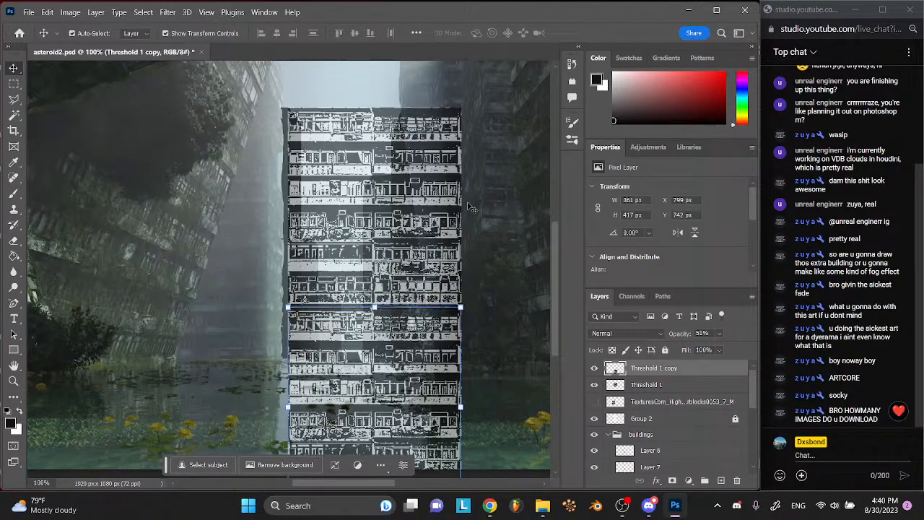
{"action": "left_click", "coordinate": [468, 207]}
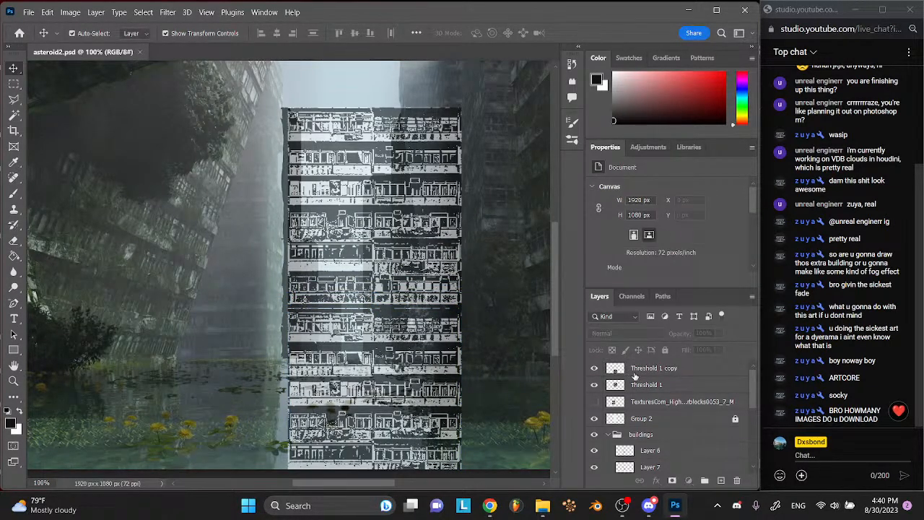
- Merge the two stacked facade layers, nudge the result slightly downward and save the document
{"action": "left_click", "coordinate": [637, 370]}
{"action": "left_click", "coordinate": [649, 386], "text": "shift"}
{"action": "right_click", "coordinate": [650, 386]}
{"action": "left_click", "coordinate": [679, 431]}
{"action": "key", "text": "ctrl+s"}
{"action": "key", "text": "Down"}
{"action": "key", "text": "Down"}
{"action": "key", "text": "ctrl+s"}
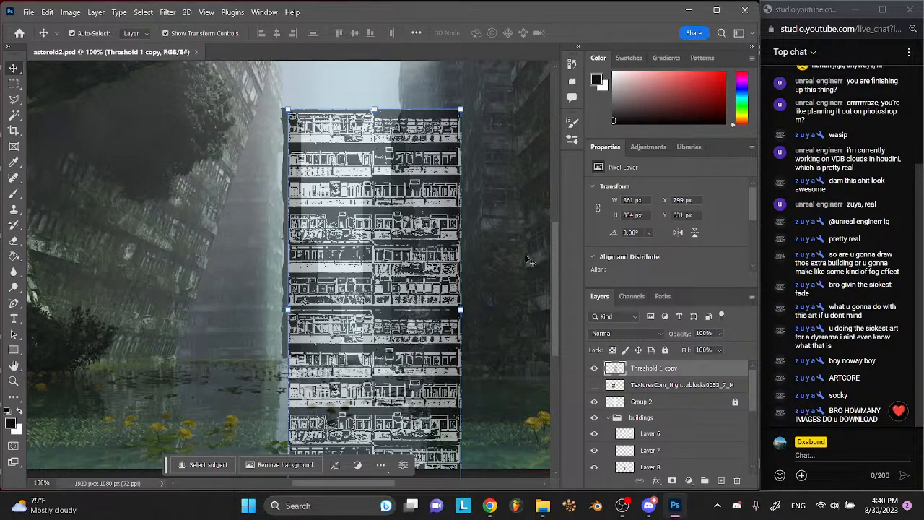
- Save a hidden backup duplicate of the merged facade layer and reselect the visible layer
{"action": "key", "text": "ctrl+j"}
{"action": "left_click", "coordinate": [594, 369]}
{"action": "key", "text": "ctrl+s"}
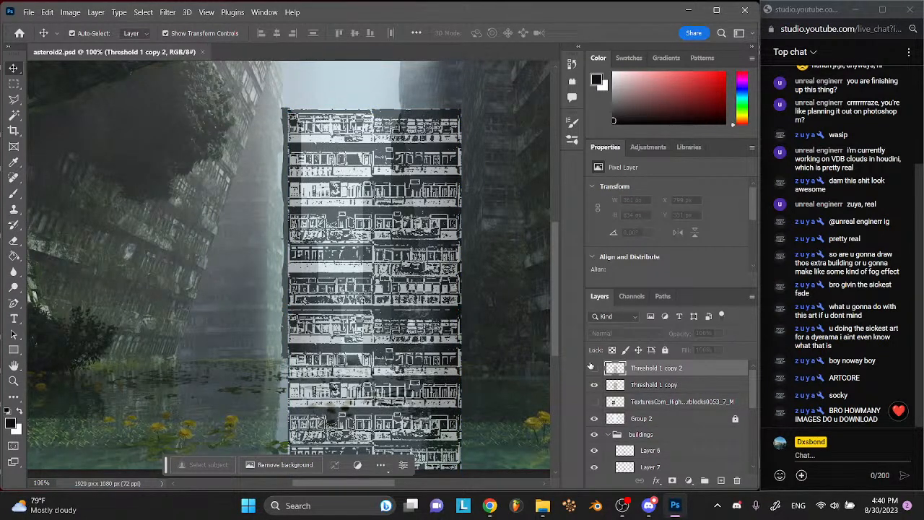
{"action": "left_click", "coordinate": [639, 390]}
- Try to warp the facade by pulling its upper right corner
{"action": "left_click", "coordinate": [47, 11]}
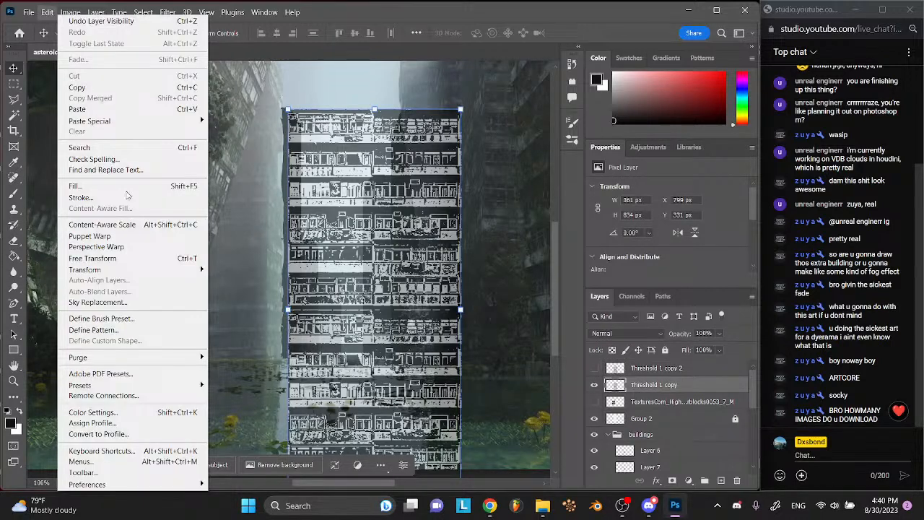
{"action": "mouse_move", "coordinate": [161, 270]}
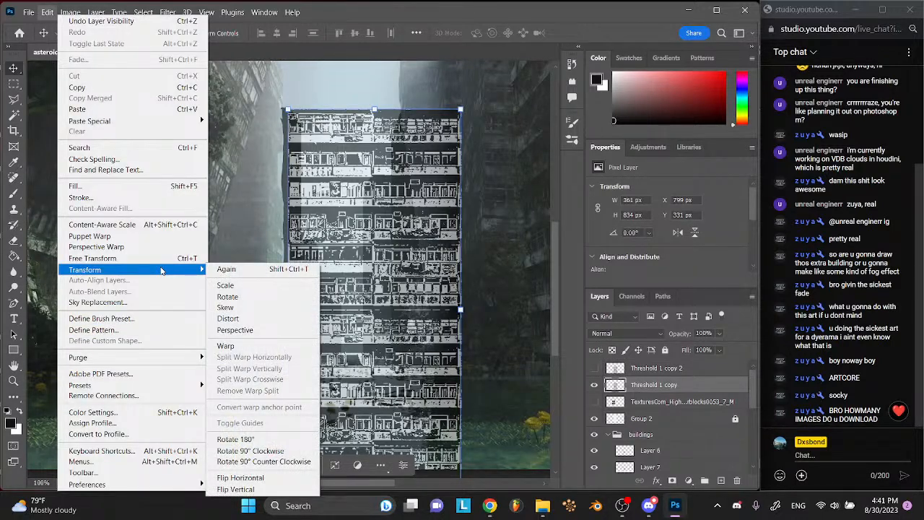
{"action": "left_click", "coordinate": [236, 347]}
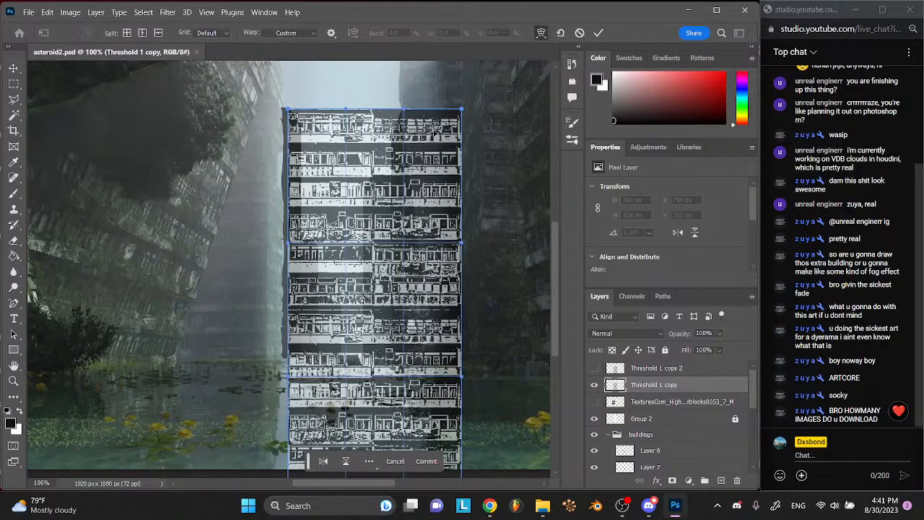
{"action": "left_click_drag", "start_coordinate": [462, 113], "coordinate": [408, 147]}
{"action": "key", "text": "ctrl+z"}
{"action": "left_click_drag", "start_coordinate": [466, 115], "coordinate": [480, 132]}
{"action": "key", "text": "ctrl+z"}
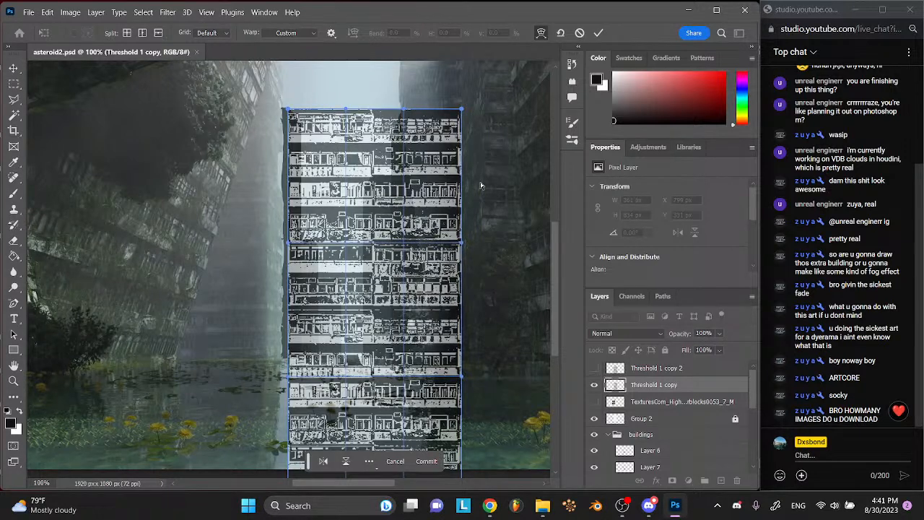
{"action": "scroll", "coordinate": [481, 186], "scroll_direction": "down", "scroll_amount": 2}
{"action": "left_click", "coordinate": [600, 32]}
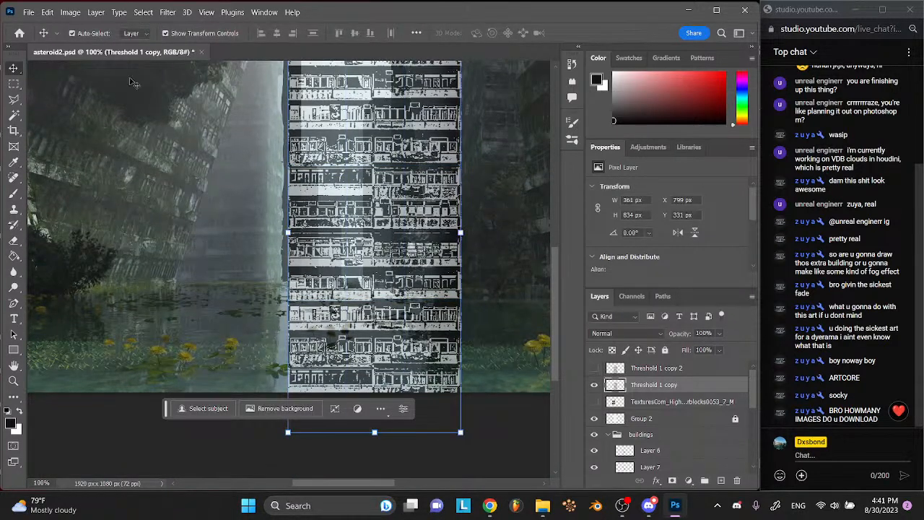
- Try to squeeze the merged facade horizontally to about 27 px wide over the narrow distant tower
{"action": "left_click_drag", "start_coordinate": [461, 232], "coordinate": [300, 230]}
{"action": "scroll", "coordinate": [300, 230], "scroll_direction": "up", "scroll_amount": 4}
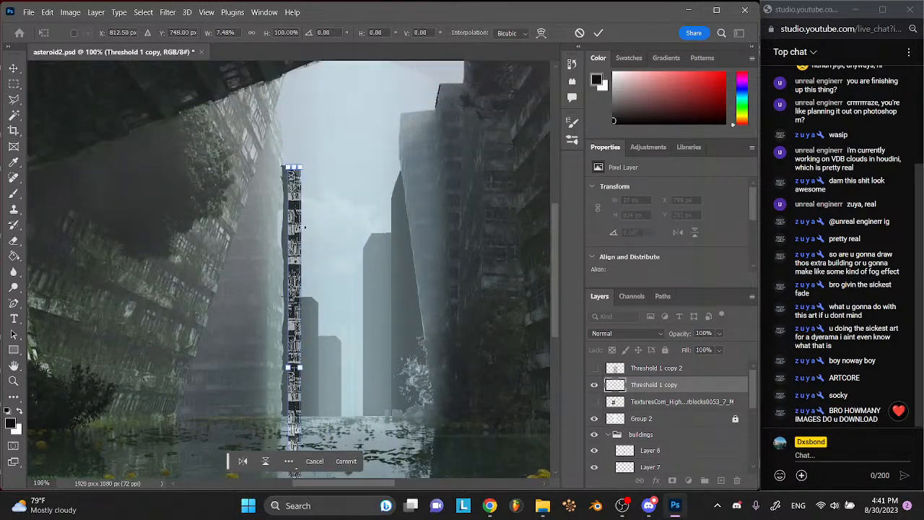
{"action": "scroll", "coordinate": [302, 230], "scroll_direction": "up", "scroll_amount": 1}
{"action": "scroll", "coordinate": [332, 202], "scroll_direction": "up", "scroll_amount": 2}
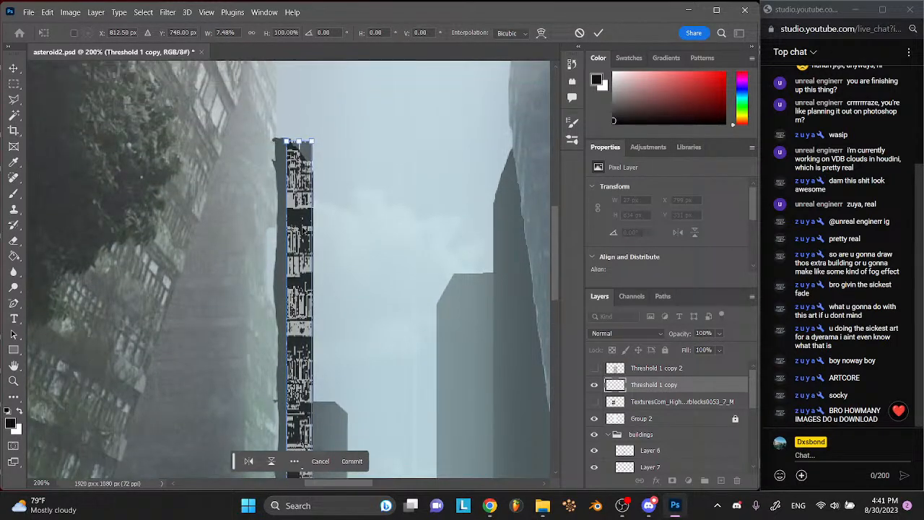
{"action": "left_click", "coordinate": [599, 33]}
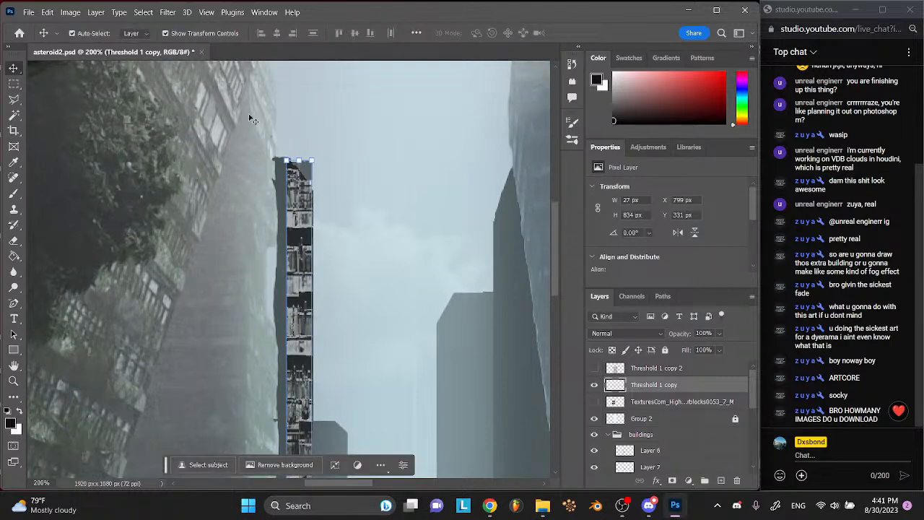
- Undo the facade squeeze, duplication and merging back to the separate texture layer with its clipped Threshold and Posterize adjustments
{"action": "left_click", "coordinate": [52, 11]}
{"action": "left_click", "coordinate": [53, 13]}
{"action": "key", "text": "ctrl+z"}
{"action": "key", "text": "ctrl+z"}
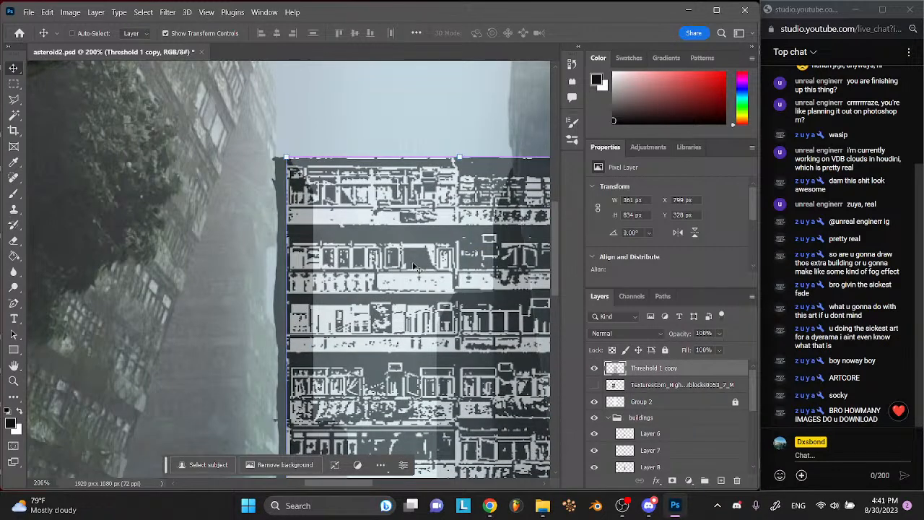
{"action": "key", "text": "ctrl+z"}
{"action": "key", "text": "ctrl+z"}
{"action": "key", "text": "ctrl+z"}
{"action": "key", "text": "ctrl+z"}
{"action": "key", "text": "ctrl+z"}
{"action": "key", "text": "ctrl+z"}
{"action": "key", "text": "ctrl+z"}
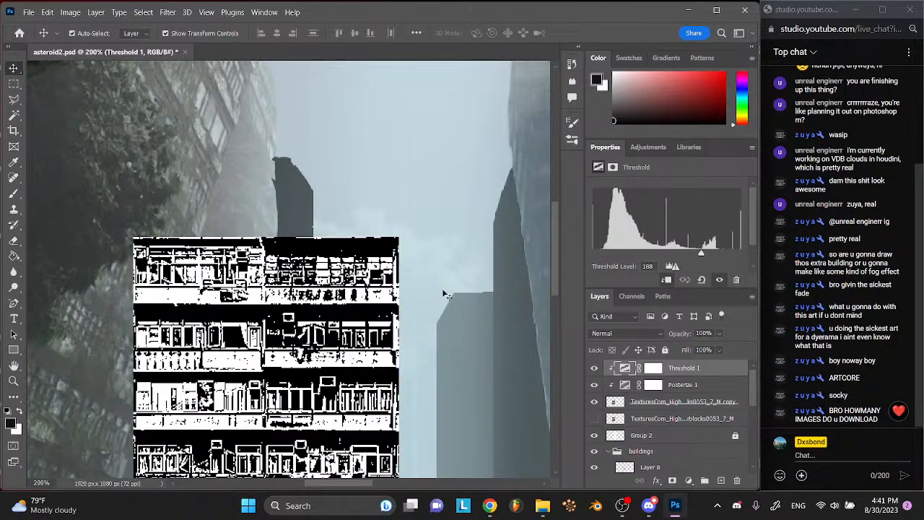
- Group the facade texture copy with its Threshold and Posterize adjustments, then align the facade with the narrow tower's top edge
{"action": "left_click", "coordinate": [655, 403]}
{"action": "left_click", "coordinate": [685, 372], "text": "shift"}
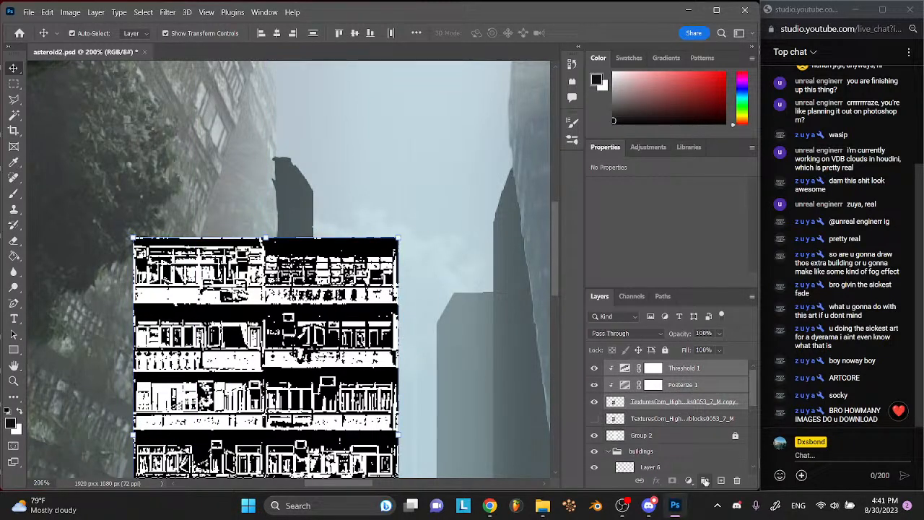
{"action": "key", "text": "ctrl+g"}
{"action": "left_click_drag", "start_coordinate": [270, 338], "coordinate": [422, 193]}
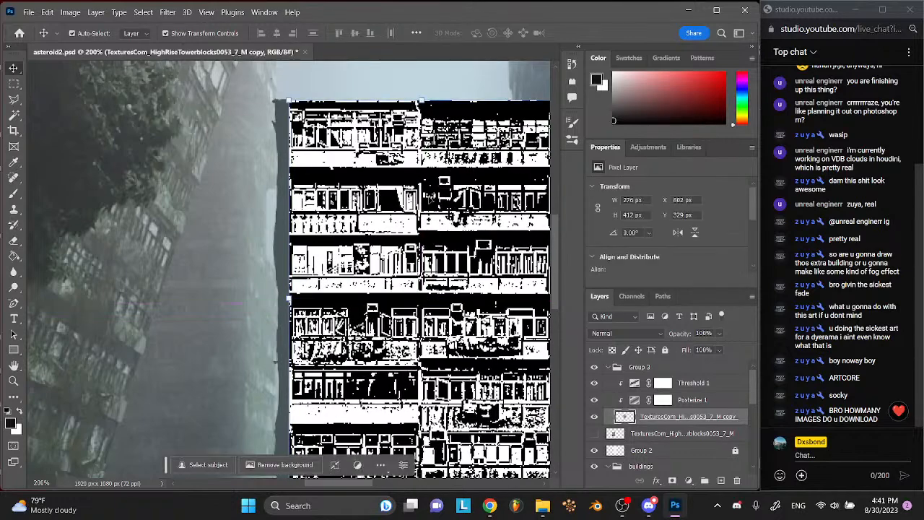
- Lower the facade texture's opacity to 67% and squeeze it to about 25 px wide to fit the narrow tower
{"action": "left_click", "coordinate": [715, 349]}
{"action": "scroll", "coordinate": [350, 268], "scroll_direction": "right", "scroll_amount": 3}
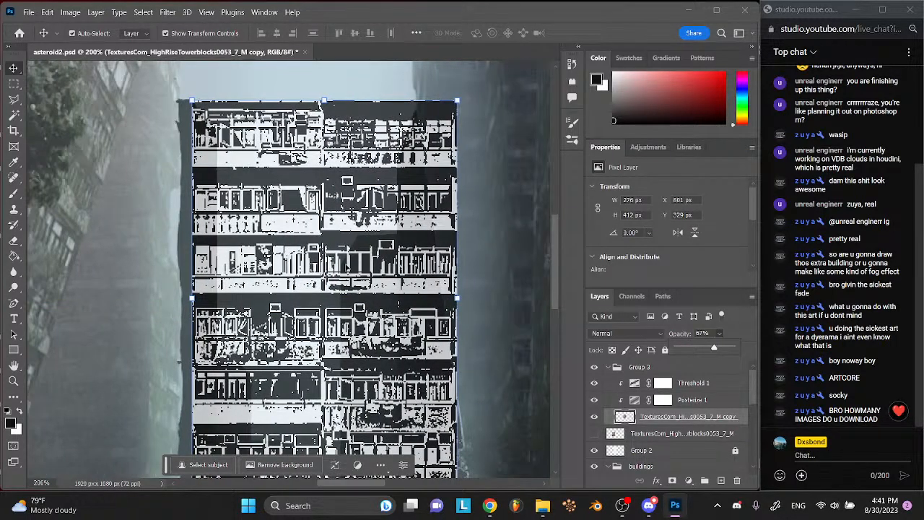
{"action": "left_click_drag", "start_coordinate": [456, 298], "coordinate": [216, 306]}
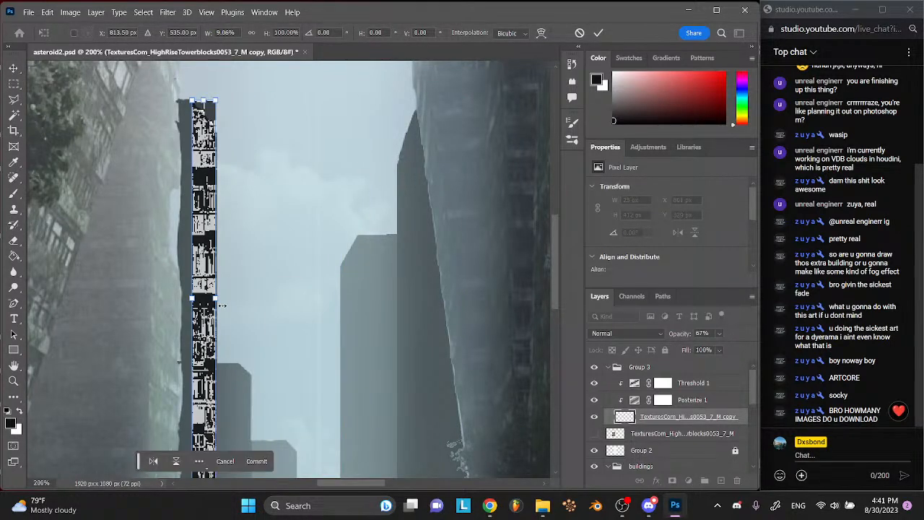
{"action": "left_click", "coordinate": [257, 462]}
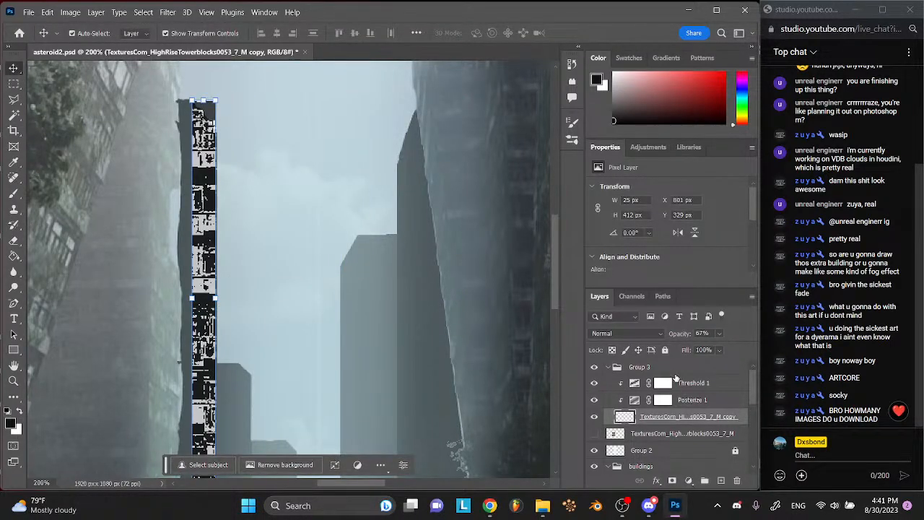
- Duplicate the facade group as a collapsed, hidden backup and save the document
{"action": "left_click", "coordinate": [639, 367]}
{"action": "key", "text": "ctrl+j"}
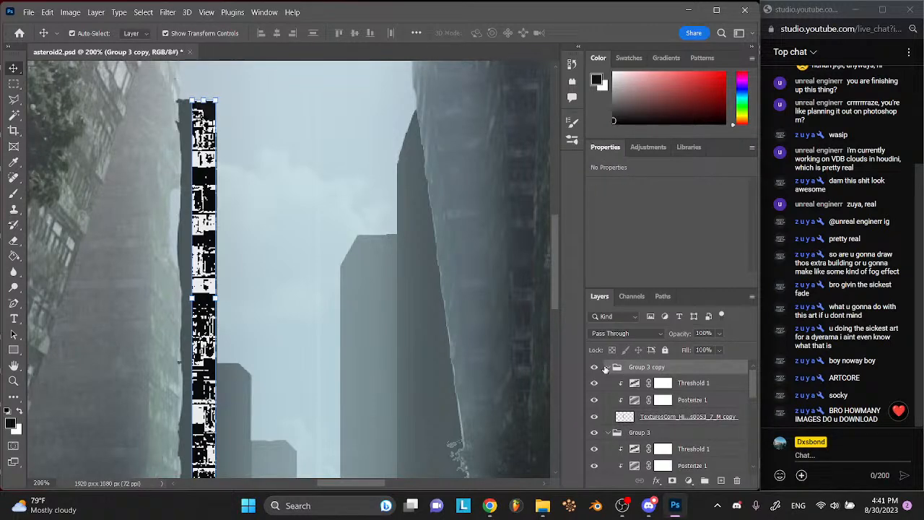
{"action": "left_click", "coordinate": [608, 367]}
{"action": "left_click", "coordinate": [595, 367]}
{"action": "key", "text": "ctrl+s"}
- Try to skew the hidden backup group by lowering its right edge
{"action": "left_click", "coordinate": [51, 12]}
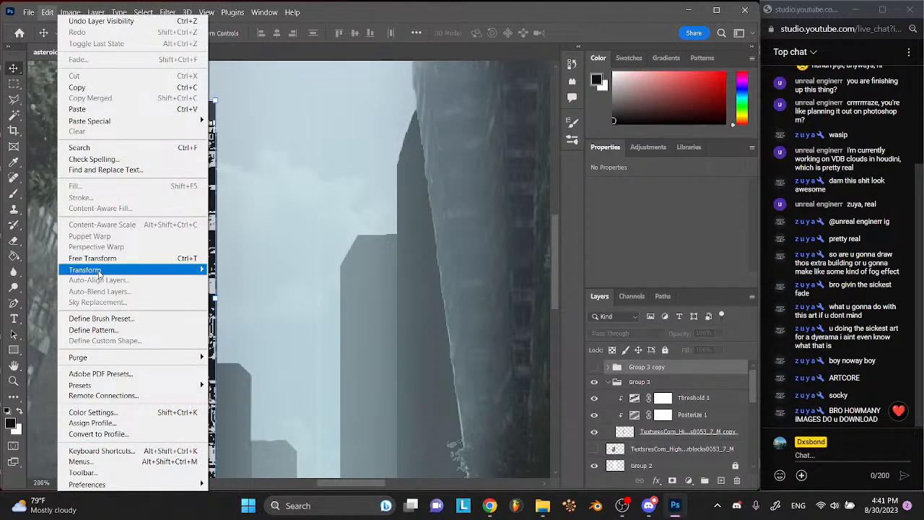
{"action": "key", "text": "ctrl+t"}
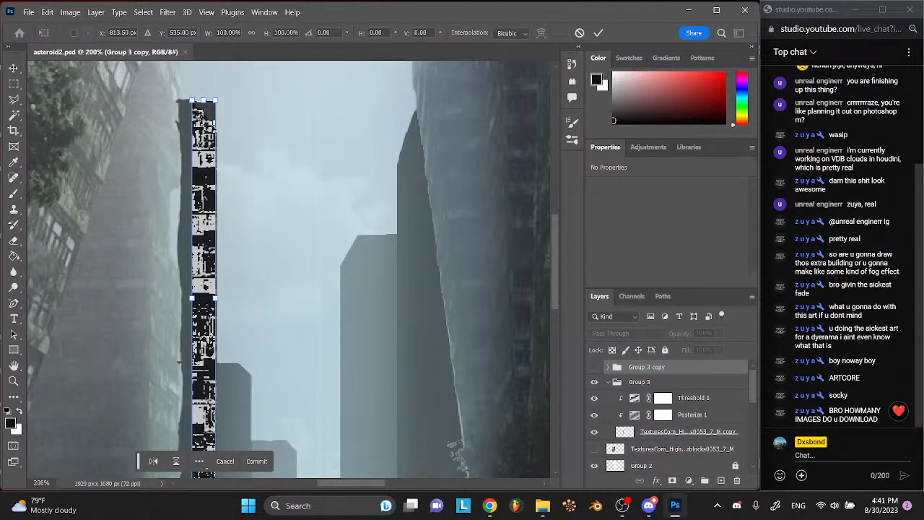
{"action": "left_click_drag", "start_coordinate": [224, 118], "coordinate": [224, 149]}
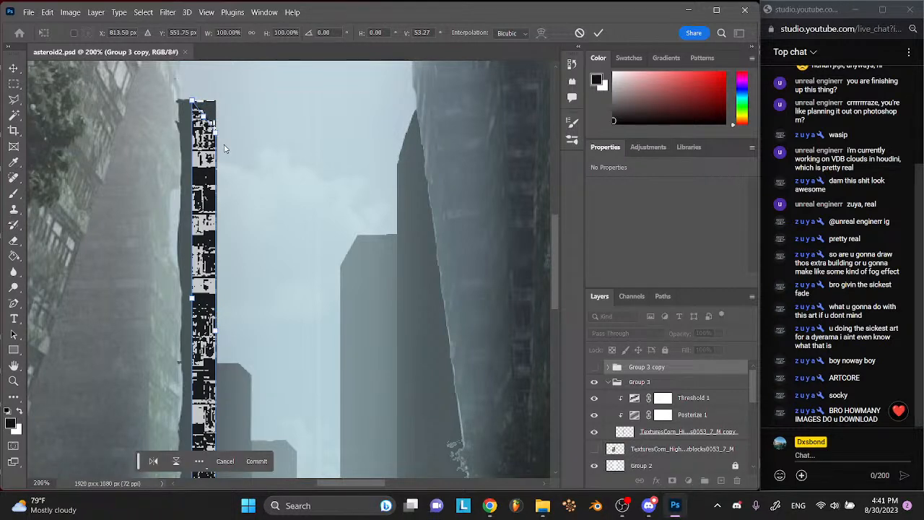
{"action": "scroll", "coordinate": [224, 149], "scroll_direction": "down", "scroll_amount": 4}
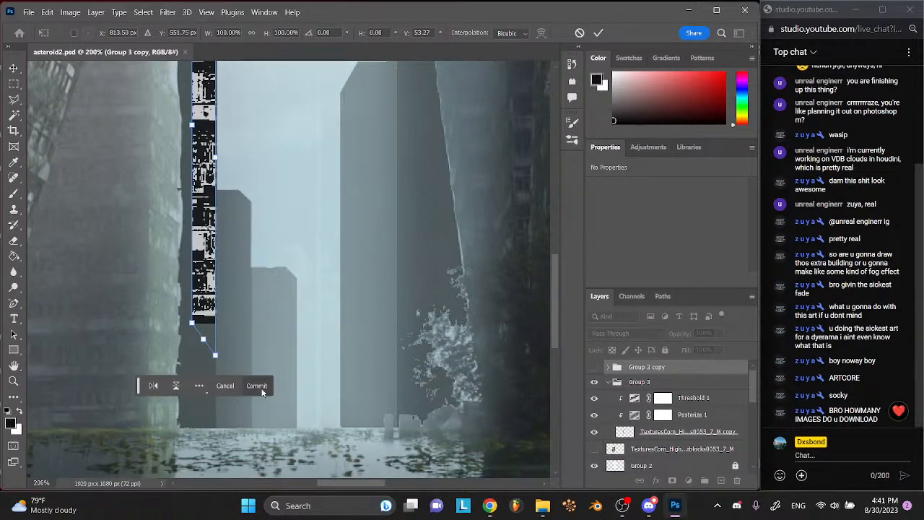
{"action": "left_click", "coordinate": [257, 386]}
{"action": "scroll", "coordinate": [303, 227], "scroll_direction": "up", "scroll_amount": 4}
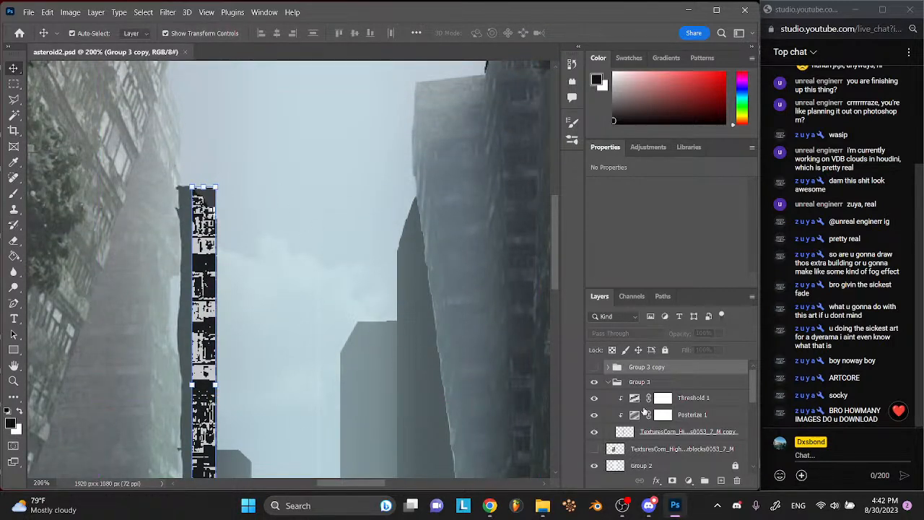
- Skew the visible facade texture by lowering its right edge to a vertical skew of about 52.85° to match the tower's slanted top
{"action": "left_click", "coordinate": [680, 433]}
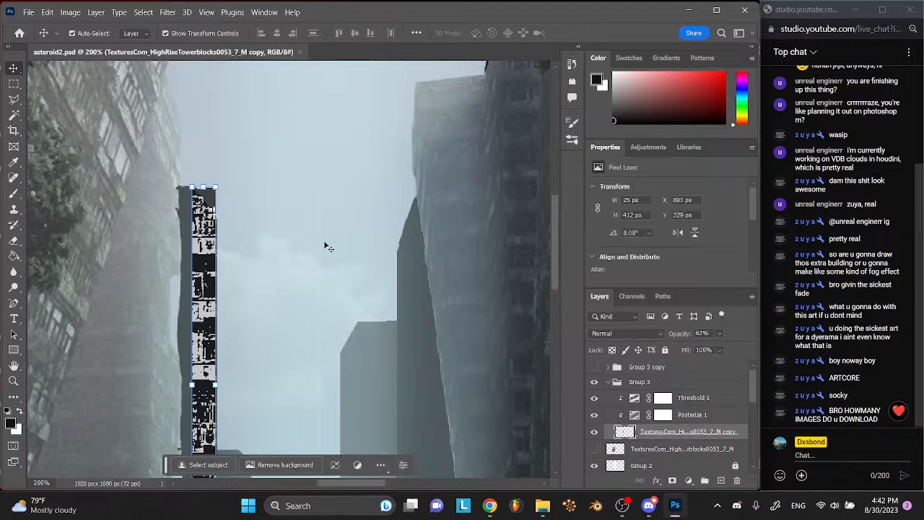
{"action": "left_click", "coordinate": [47, 13]}
{"action": "mouse_move", "coordinate": [131, 271]}
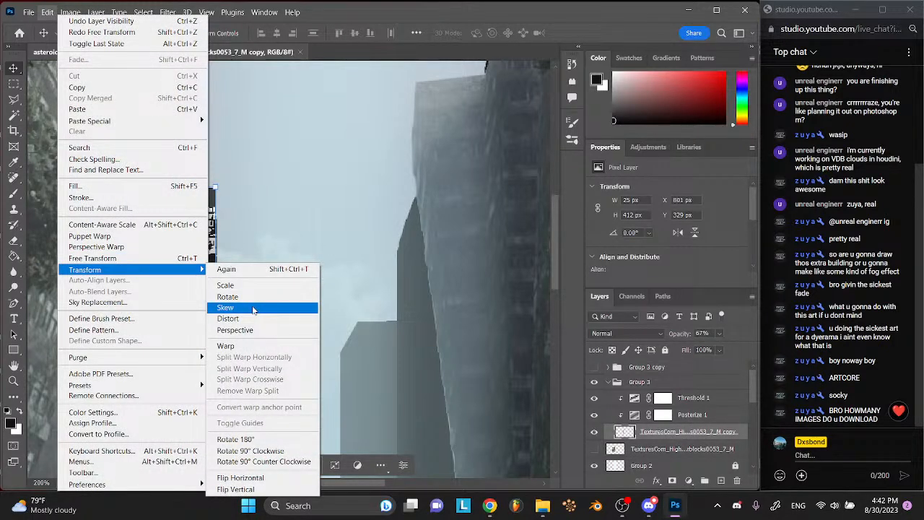
{"action": "left_click", "coordinate": [253, 309]}
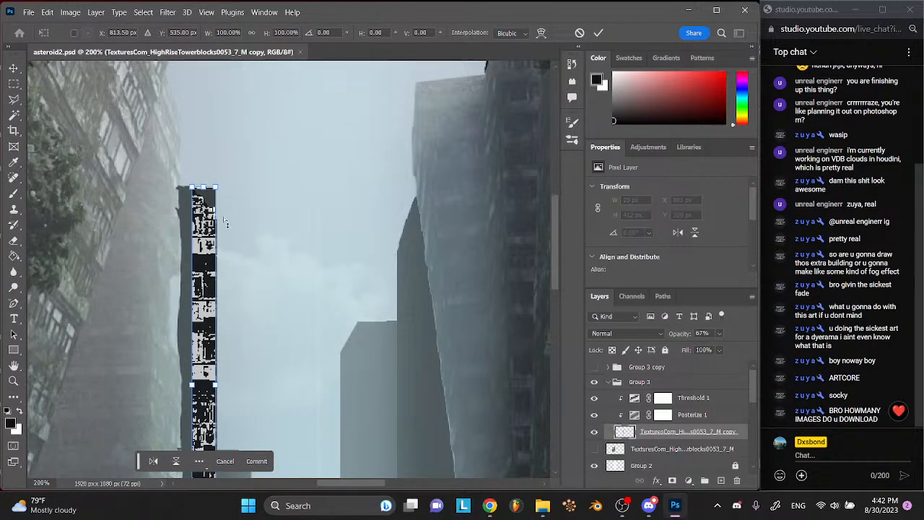
{"action": "left_click_drag", "start_coordinate": [225, 224], "coordinate": [224, 249]}
{"action": "scroll", "coordinate": [224, 249], "scroll_direction": "down", "scroll_amount": 2}
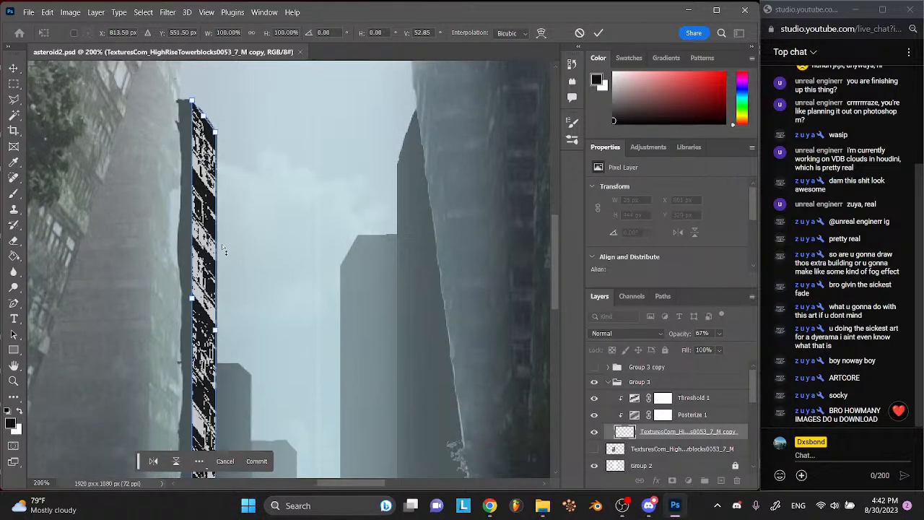
{"action": "scroll", "coordinate": [224, 249], "scroll_direction": "down", "scroll_amount": 2}
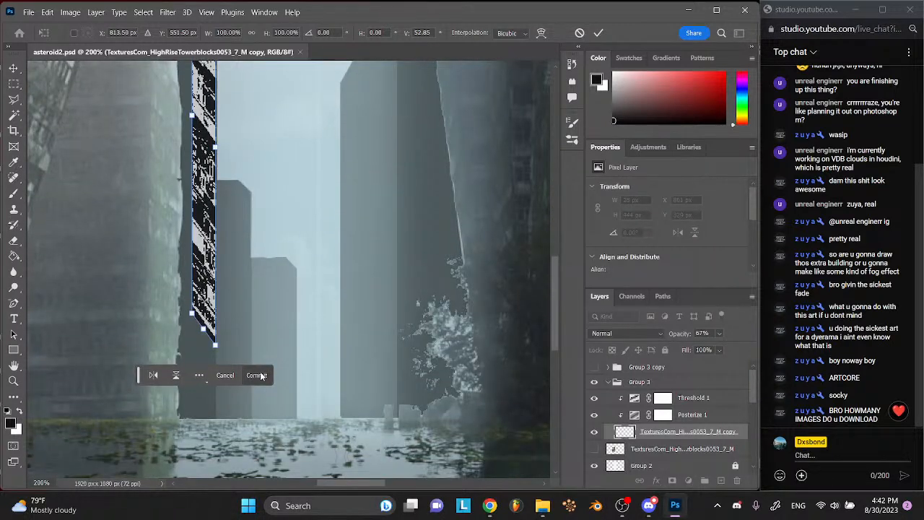
{"action": "left_click", "coordinate": [257, 376]}
- Duplicate the skewed facade texture and shift the copy straight down until it continues directly beneath the original
{"action": "key", "text": "ctrl+j"}
{"action": "key", "text": "shift+Down"}
{"action": "key", "text": "shift+Down"}
{"action": "key", "text": "shift+Down"}
{"action": "key", "text": "shift+Down"}
{"action": "key", "text": "shift+Down"}
{"action": "key", "text": "shift+Down"}
{"action": "key", "text": "shift+Down"}
{"action": "key", "text": "shift+Down"}
{"action": "key", "text": "shift+Down"}
{"action": "key", "text": "shift+Down"}
{"action": "key", "text": "shift+Down"}
{"action": "key", "text": "shift+Down"}
{"action": "key", "text": "shift+Down"}
{"action": "key", "text": "shift+Down"}
{"action": "key", "text": "shift+Down"}
{"action": "key", "text": "shift+Down"}
{"action": "key", "text": "shift+Down"}
{"action": "key", "text": "shift+Down"}
{"action": "key", "text": "shift+Down"}
{"action": "key", "text": "shift+Down"}
{"action": "key", "text": "shift+Down"}
{"action": "key", "text": "shift+Down"}
{"action": "key", "text": "shift+Up"}
{"action": "key", "text": "shift+Up"}
{"action": "key", "text": "shift+Up"}
{"action": "key", "text": "Up"}
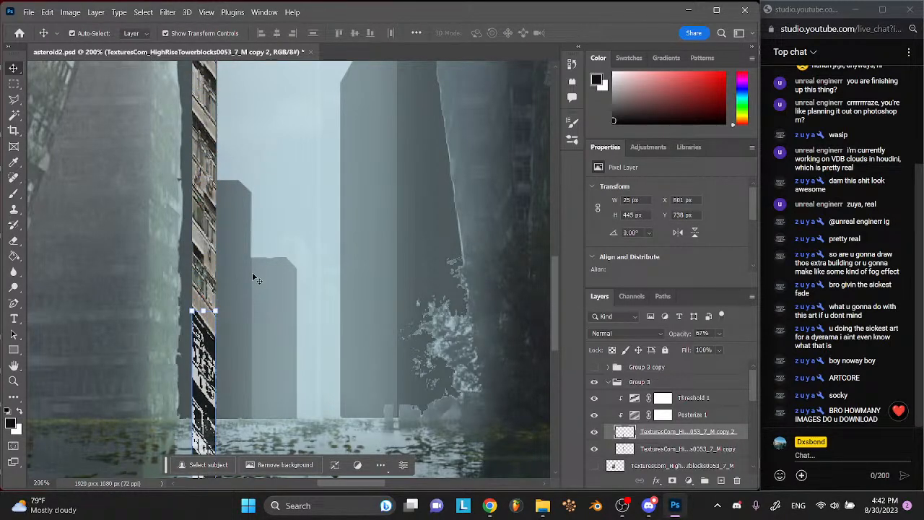
- Place the Threshold and Posterize adjustments above Group 3 and clip both to the whole group
{"action": "left_click", "coordinate": [691, 417]}
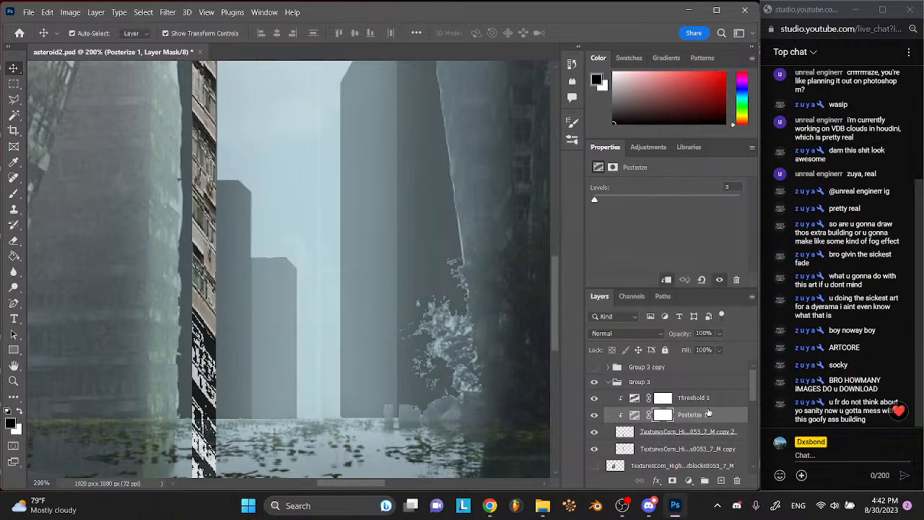
{"action": "left_click", "coordinate": [716, 404], "text": "shift"}
{"action": "left_click_drag", "start_coordinate": [717, 410], "coordinate": [711, 380]}
{"action": "right_click", "coordinate": [708, 399]}
{"action": "left_click", "coordinate": [726, 254]}
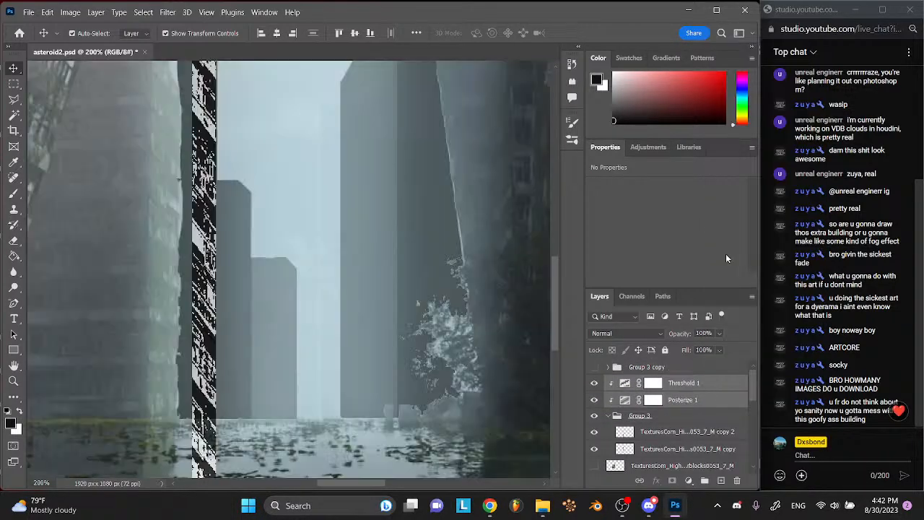
- Delete the part of the lower facade copy that hangs below the waterline, deselect and save the document
{"action": "scroll", "coordinate": [258, 286], "scroll_direction": "down", "scroll_amount": 3}
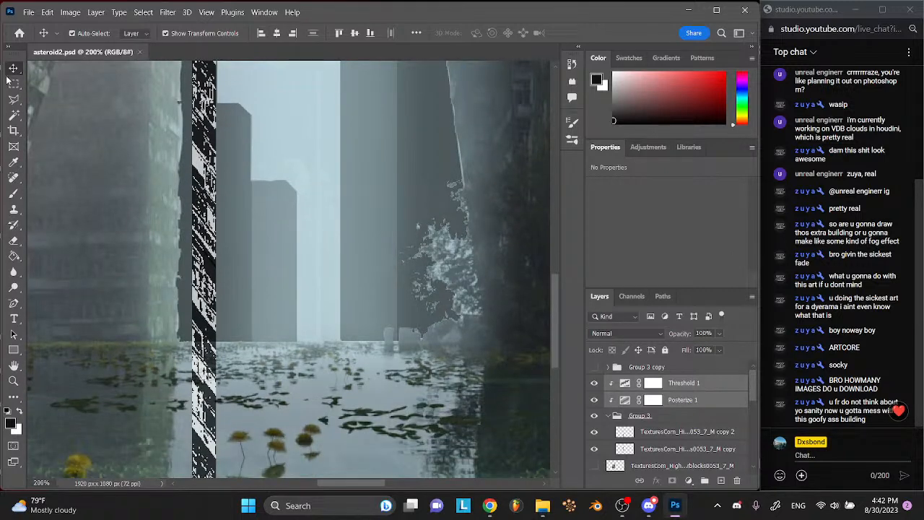
{"action": "left_click", "coordinate": [13, 83]}
{"action": "left_click_drag", "start_coordinate": [187, 341], "coordinate": [235, 378]}
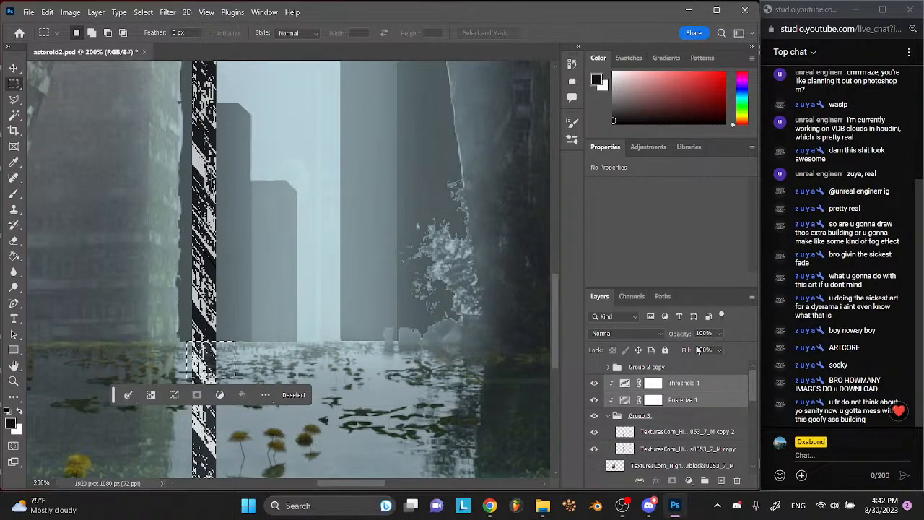
{"action": "left_click", "coordinate": [697, 434]}
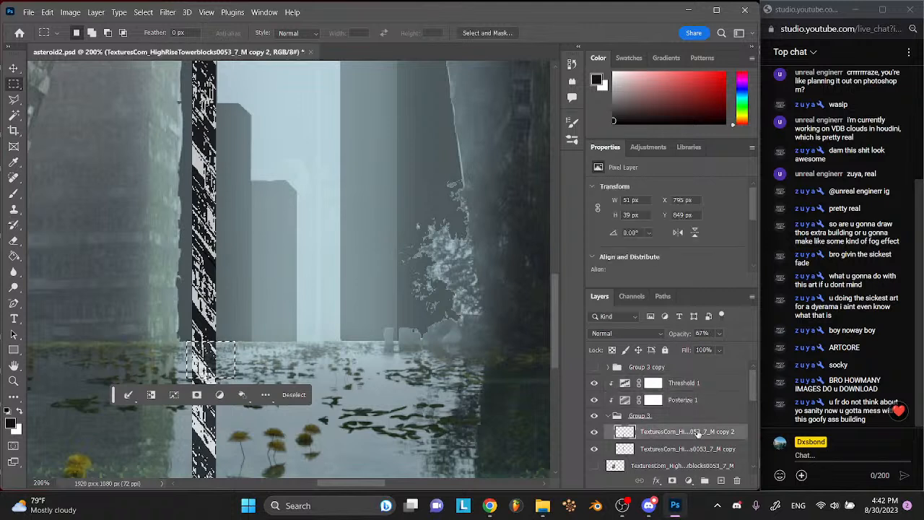
{"action": "left_click", "coordinate": [660, 452]}
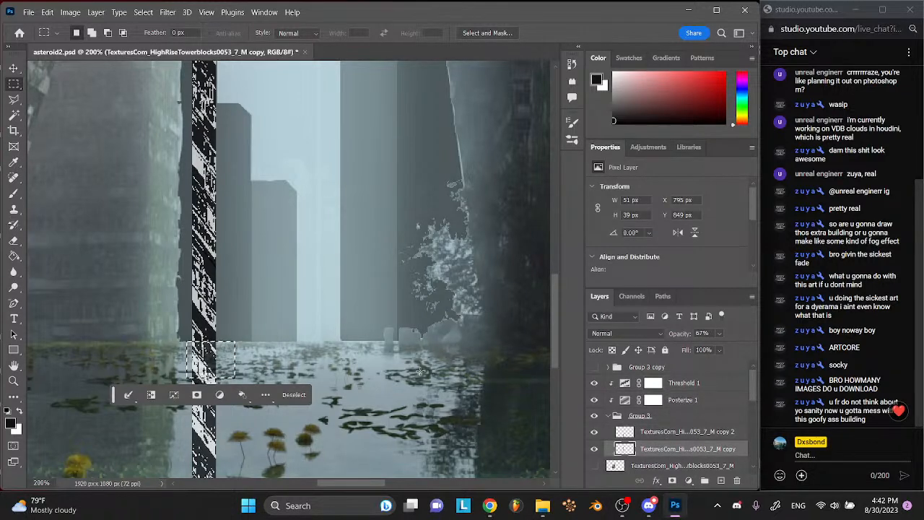
{"action": "key", "text": "alt+bracketright"}
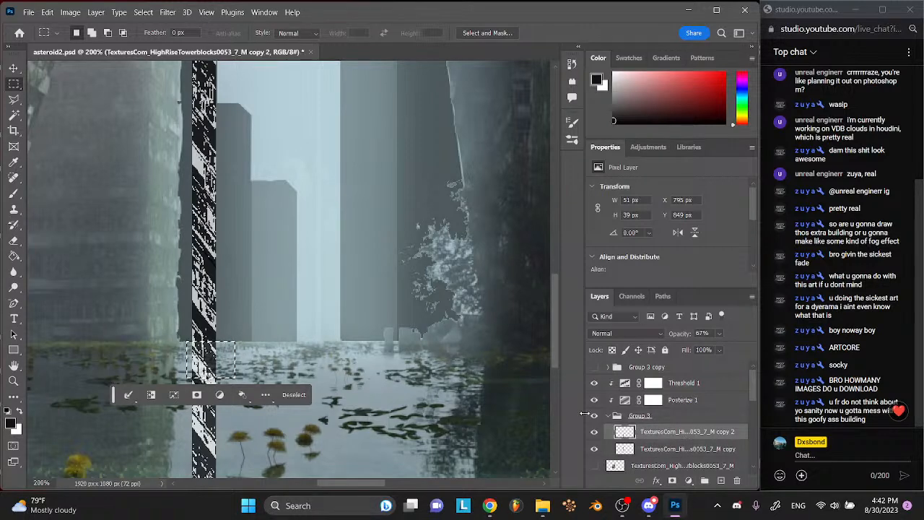
{"action": "scroll", "coordinate": [418, 413], "scroll_direction": "down", "scroll_amount": 5}
{"action": "left_click_drag", "start_coordinate": [136, 190], "coordinate": [303, 511]}
{"action": "key", "text": "Delete"}
{"action": "key", "text": "ctrl+d"}
{"action": "scroll", "coordinate": [297, 259], "scroll_direction": "up", "scroll_amount": 8}
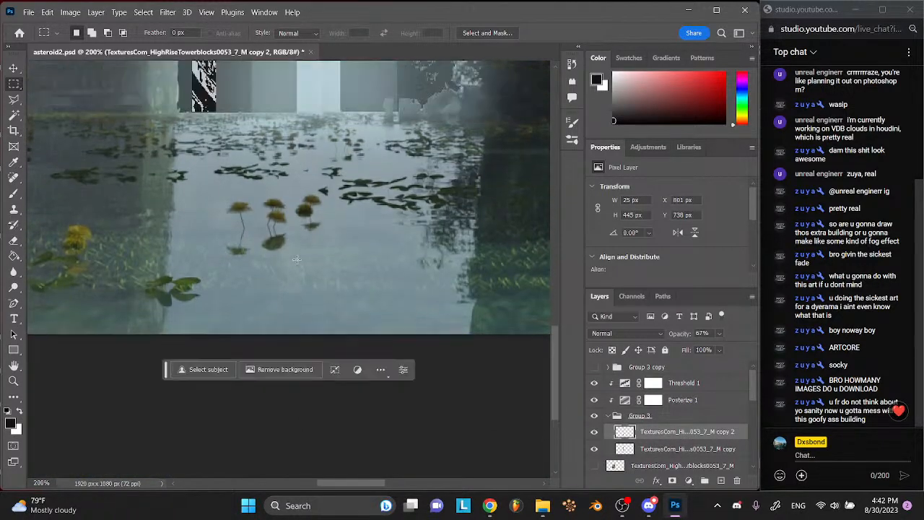
{"action": "scroll", "coordinate": [297, 258], "scroll_direction": "up", "scroll_amount": 7}
{"action": "key", "text": "ctrl+s"}
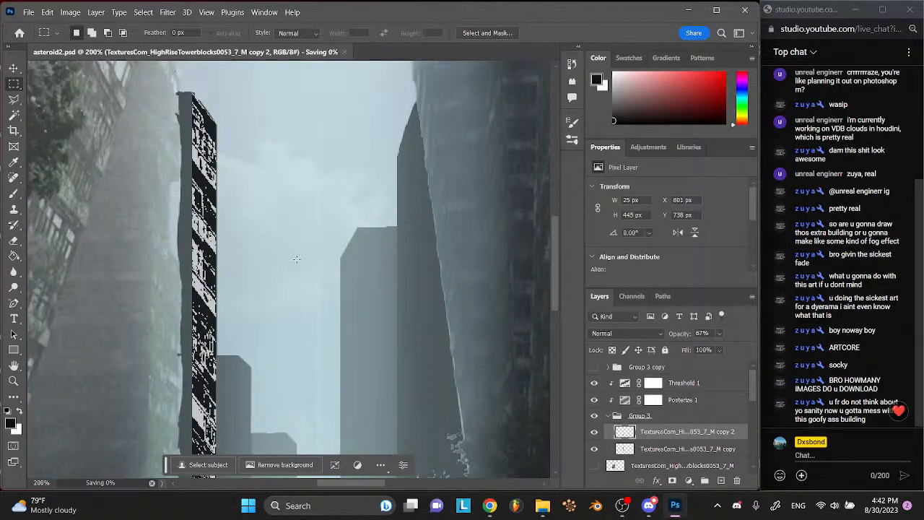
- Compare the skewed facade with the unskewed backup group, hide and collapse the backup again, and select Group 3
{"action": "left_click", "coordinate": [14, 70]}
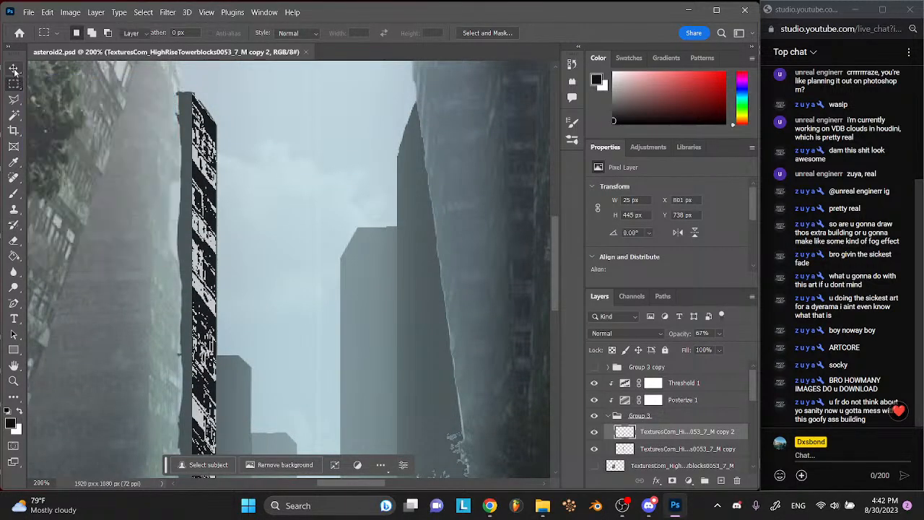
{"action": "left_click", "coordinate": [218, 233]}
{"action": "left_click", "coordinate": [684, 432]}
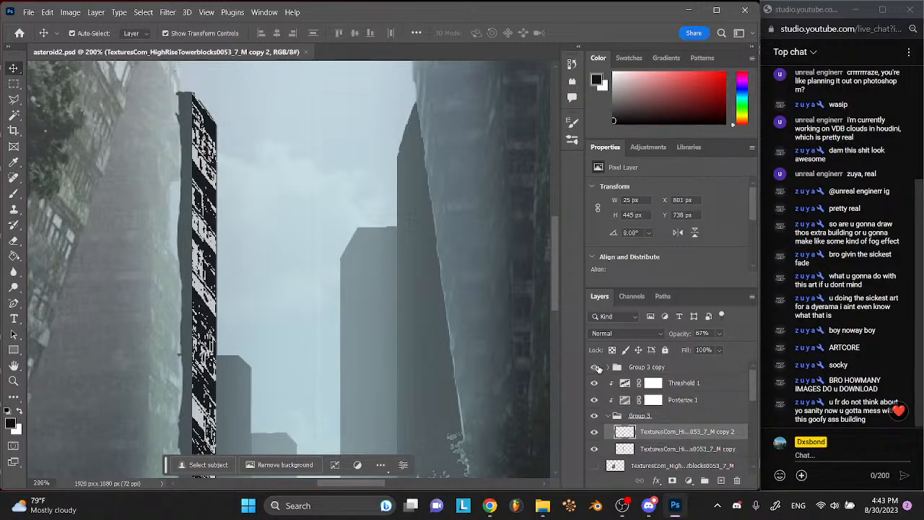
{"action": "left_click", "coordinate": [595, 367]}
{"action": "left_click", "coordinate": [211, 148]}
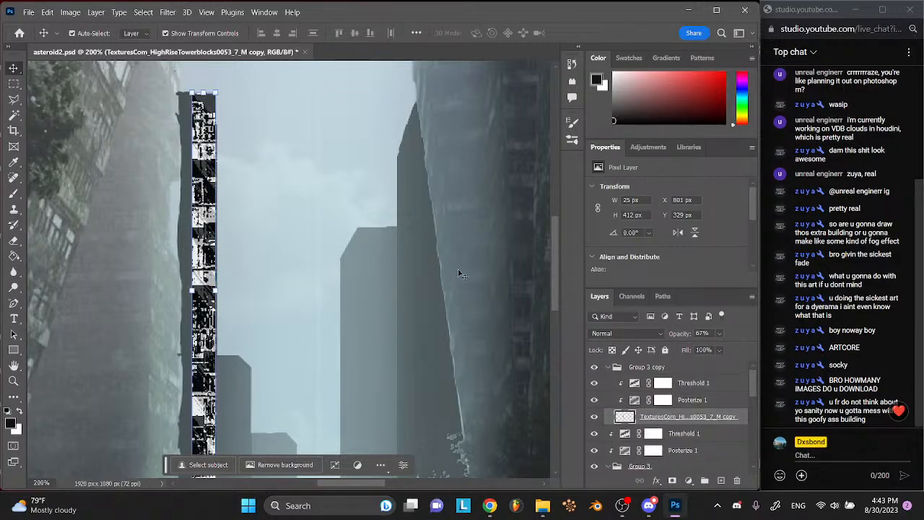
{"action": "left_click", "coordinate": [595, 367]}
{"action": "left_click", "coordinate": [609, 367]}
{"action": "left_click", "coordinate": [645, 417]}
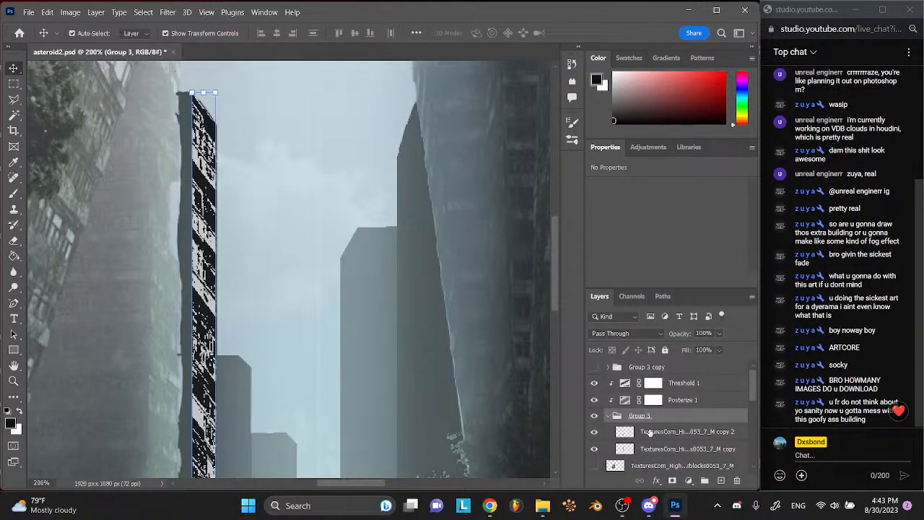
- Paste the unskewed facade strip into the top of Group 3 and clip the Threshold and Posterize adjustments to the group again
{"action": "key", "text": "ctrl+v"}
{"action": "left_click_drag", "start_coordinate": [650, 418], "coordinate": [650, 432]}
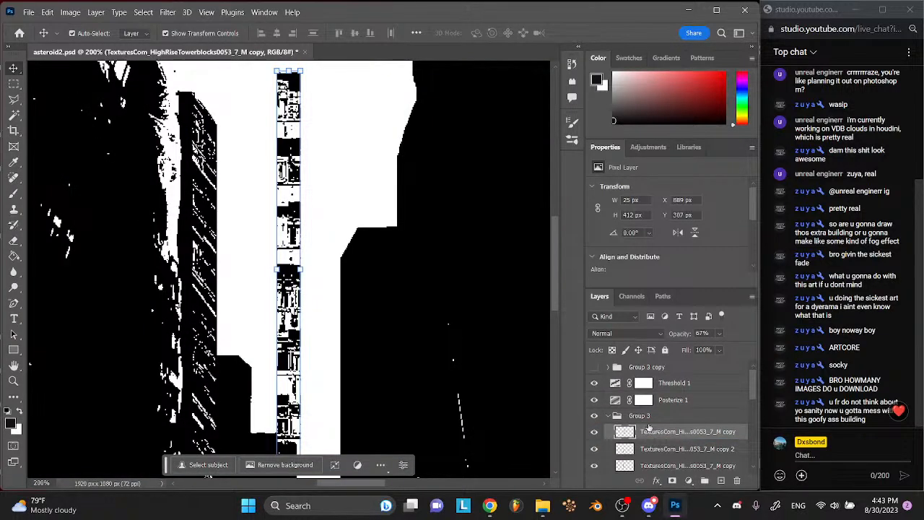
{"action": "left_click", "coordinate": [660, 386]}
{"action": "left_click", "coordinate": [662, 399], "text": "shift"}
{"action": "right_click", "coordinate": [664, 400]}
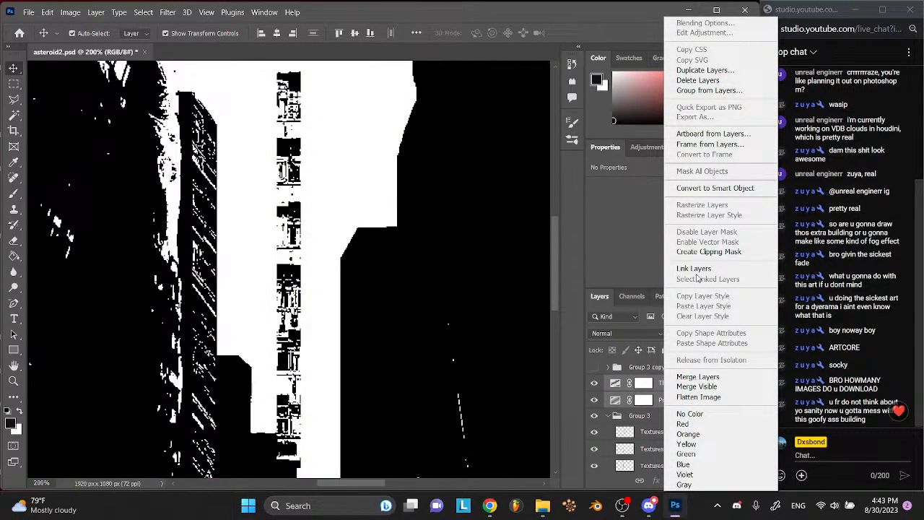
{"action": "left_click", "coordinate": [709, 251]}
{"action": "left_click", "coordinate": [267, 239]}
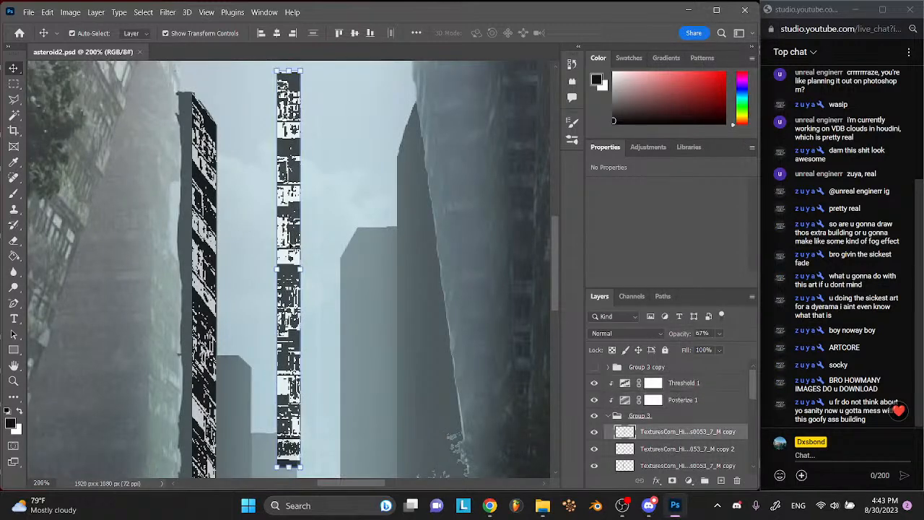
- Move the pasted facade strip onto the dark tower's left face, beside the skewed facade, at about X 776 px, Y 330 px
{"action": "left_click_drag", "start_coordinate": [294, 149], "coordinate": [186, 172]}
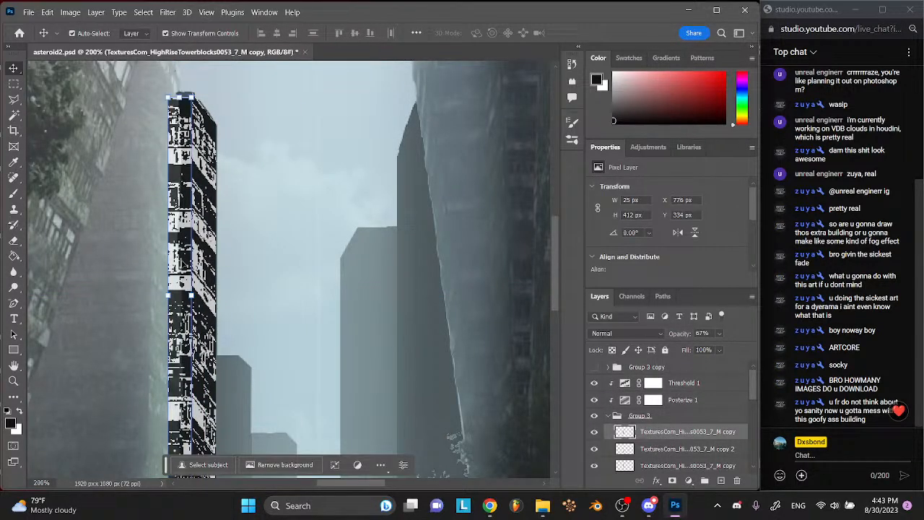
{"action": "left_click", "coordinate": [299, 199]}
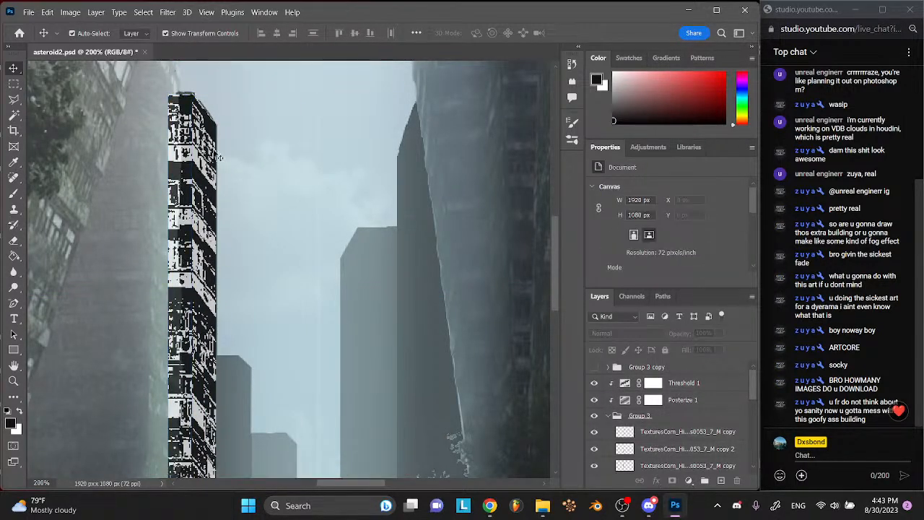
{"action": "left_click", "coordinate": [185, 172]}
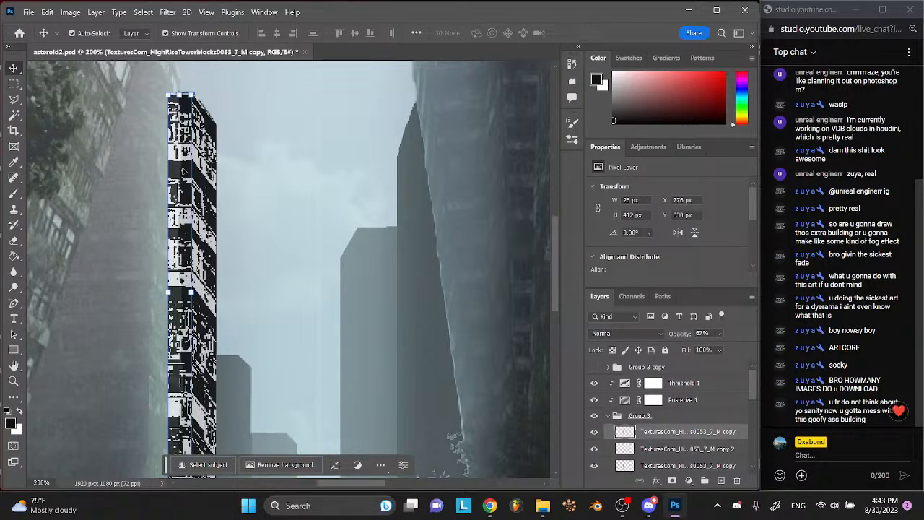
{"action": "left_click", "coordinate": [275, 156]}
- Nudge the left-face facade strip up to Y 329 px so its top edge meets the tower's roofline
{"action": "key", "text": "ctrl+minus"}
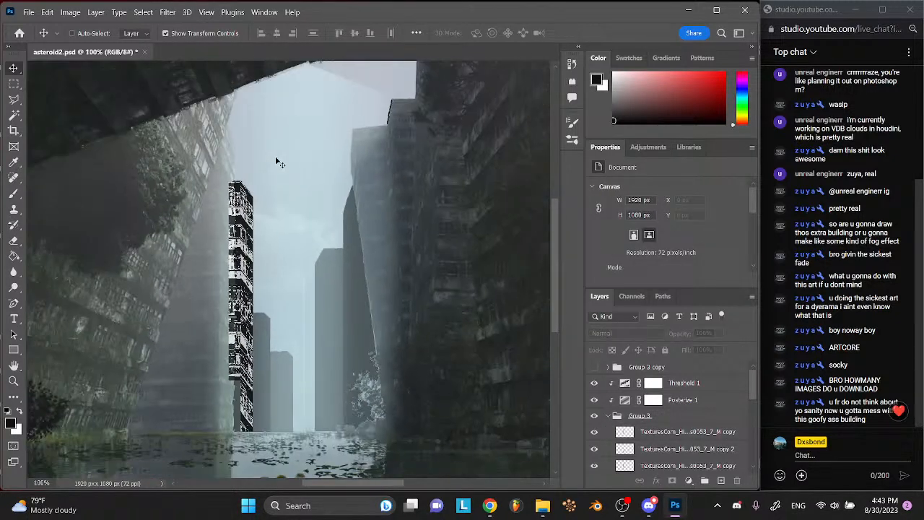
{"action": "key", "text": "ctrl+minus"}
{"action": "key", "text": "ctrl+plus"}
{"action": "scroll", "coordinate": [275, 156], "scroll_direction": "down", "scroll_amount": 2}
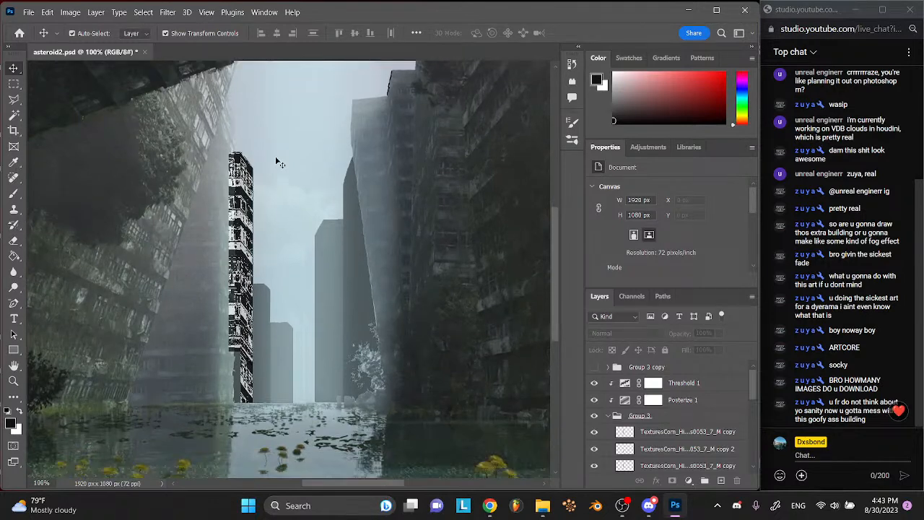
{"action": "scroll", "coordinate": [275, 156], "scroll_direction": "left", "scroll_amount": 2}
{"action": "key", "text": "ctrl+plus"}
{"action": "key", "text": "ctrl+plus"}
{"action": "left_click", "coordinate": [238, 177]}
{"action": "left_click_drag", "start_coordinate": [228, 177], "coordinate": [229, 174]}
{"action": "scroll", "coordinate": [252, 103], "scroll_direction": "up", "scroll_amount": 5}
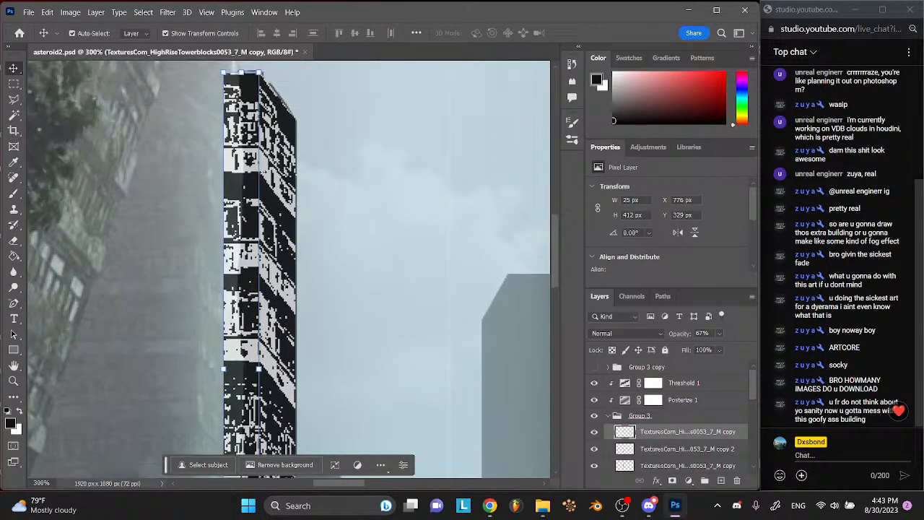
{"action": "left_click", "coordinate": [329, 124]}
- Duplicate the left-face facade strip, shift the copy straight down to Y 741 px directly beneath the original, and save the document
{"action": "scroll", "coordinate": [329, 125], "scroll_direction": "down", "scroll_amount": 15}
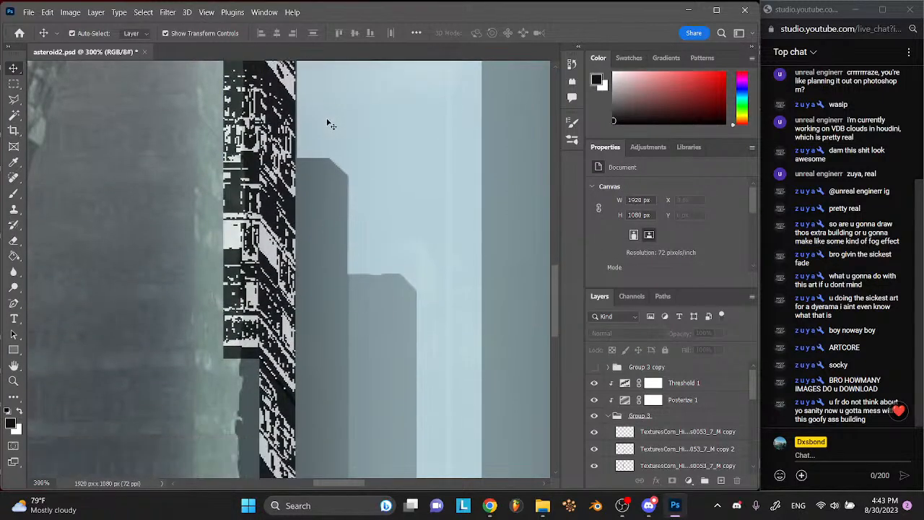
{"action": "left_click", "coordinate": [237, 239]}
{"action": "key", "text": "ctrl+j"}
{"action": "key", "text": "shift+Down"}
{"action": "key", "text": "shift+Down"}
{"action": "key", "text": "shift+Down"}
{"action": "key", "text": "shift+Down"}
{"action": "key", "text": "shift+Down"}
{"action": "key", "text": "shift+Down"}
{"action": "key", "text": "shift+Down"}
{"action": "key", "text": "shift+Down"}
{"action": "key", "text": "shift+Down"}
{"action": "key", "text": "shift+Down"}
{"action": "key", "text": "shift+Down"}
{"action": "key", "text": "shift+Down"}
{"action": "key", "text": "shift+Down"}
{"action": "key", "text": "shift+Down"}
{"action": "key", "text": "shift+Down"}
{"action": "key", "text": "shift+Down"}
{"action": "key", "text": "shift+Down"}
{"action": "key", "text": "shift+Down"}
{"action": "key", "text": "shift+Down"}
{"action": "key", "text": "shift+Down"}
{"action": "key", "text": "shift+Down"}
{"action": "key", "text": "shift+Down"}
{"action": "key", "text": "shift+Down"}
{"action": "key", "text": "shift+Down"}
{"action": "key", "text": "shift+Down"}
{"action": "key", "text": "shift+Down"}
{"action": "key", "text": "shift+Down"}
{"action": "key", "text": "shift+Down"}
{"action": "key", "text": "shift+Down"}
{"action": "key", "text": "shift+Down"}
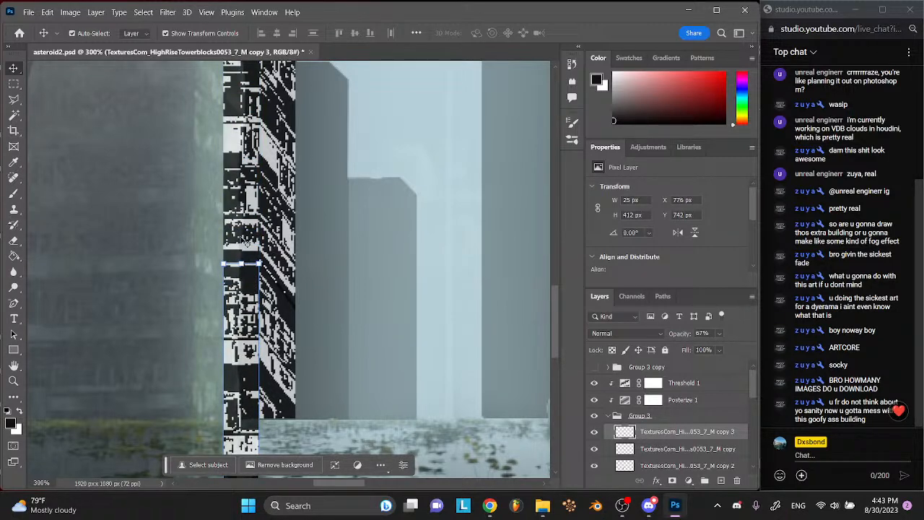
{"action": "left_click", "coordinate": [315, 242]}
{"action": "left_click", "coordinate": [245, 299]}
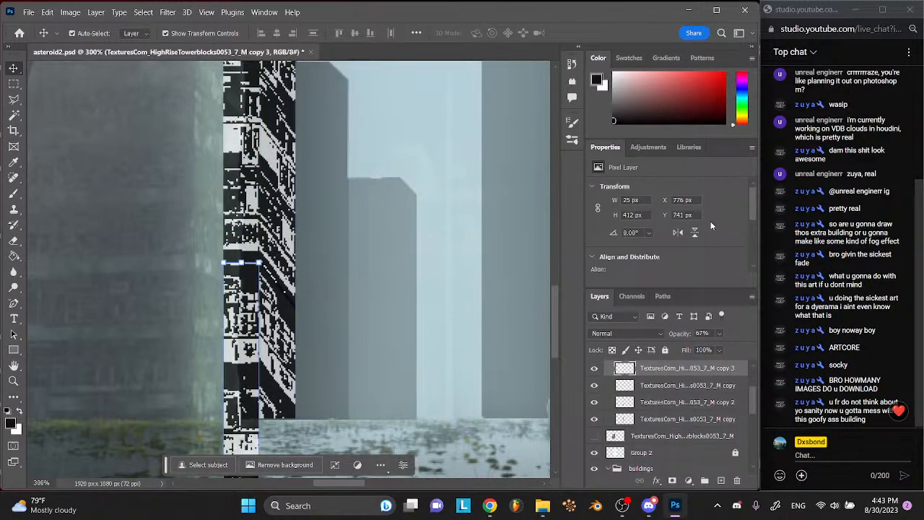
{"action": "left_click", "coordinate": [506, 242]}
{"action": "key", "text": "ctrl+minus"}
{"action": "left_click", "coordinate": [537, 190]}
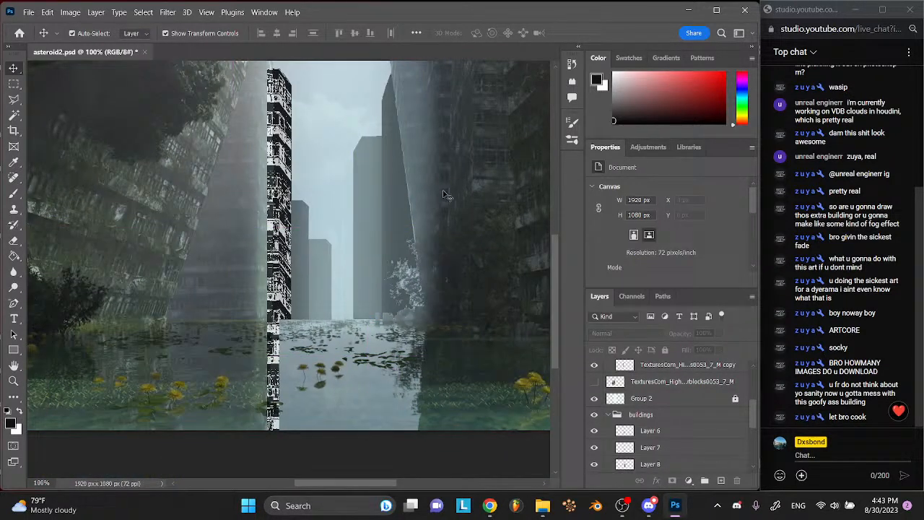
{"action": "scroll", "coordinate": [443, 190], "scroll_direction": "up", "scroll_amount": 3}
{"action": "key", "text": "ctrl+s"}
- Delete the part of the lower left-face facade copy that hangs below the waterline and deselect
{"action": "scroll", "coordinate": [444, 190], "scroll_direction": "down", "scroll_amount": 4}
{"action": "scroll", "coordinate": [306, 334], "scroll_direction": "up", "scroll_amount": 3}
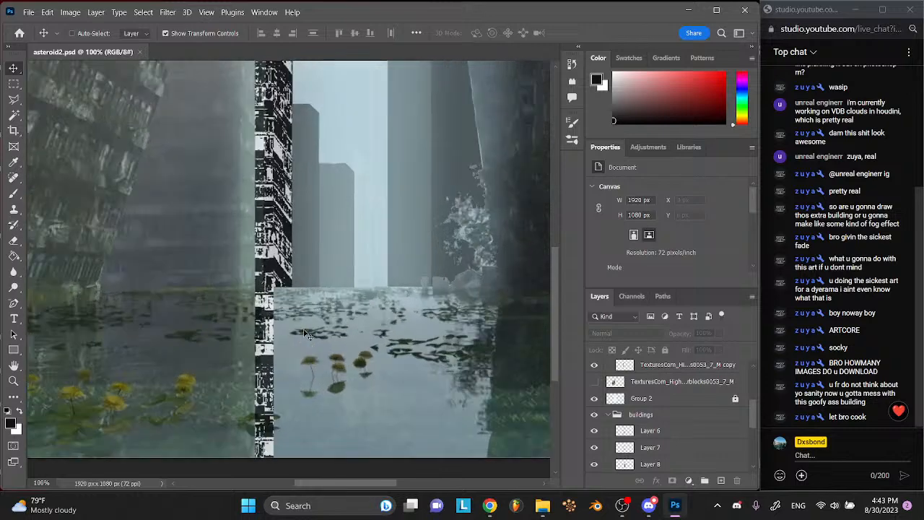
{"action": "left_click", "coordinate": [11, 85]}
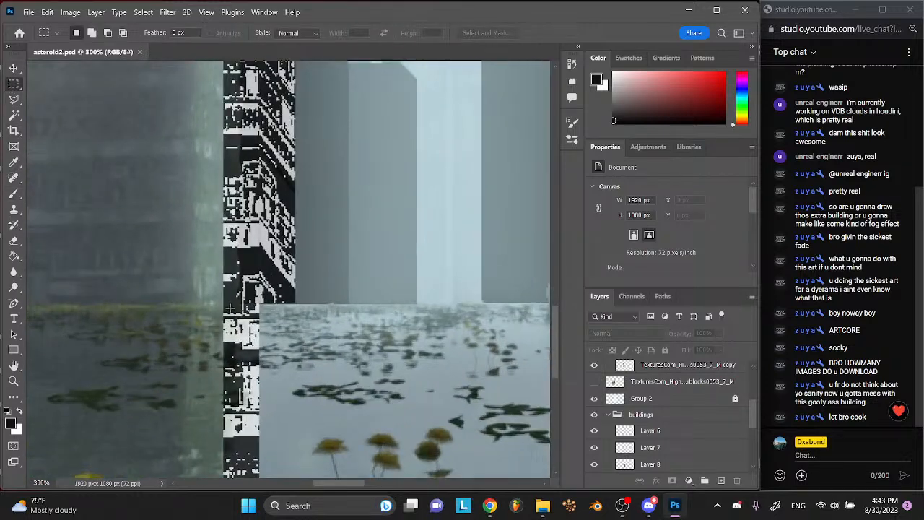
{"action": "left_click_drag", "start_coordinate": [217, 304], "coordinate": [294, 480]}
{"action": "scroll", "coordinate": [666, 393], "scroll_direction": "up", "scroll_amount": 3}
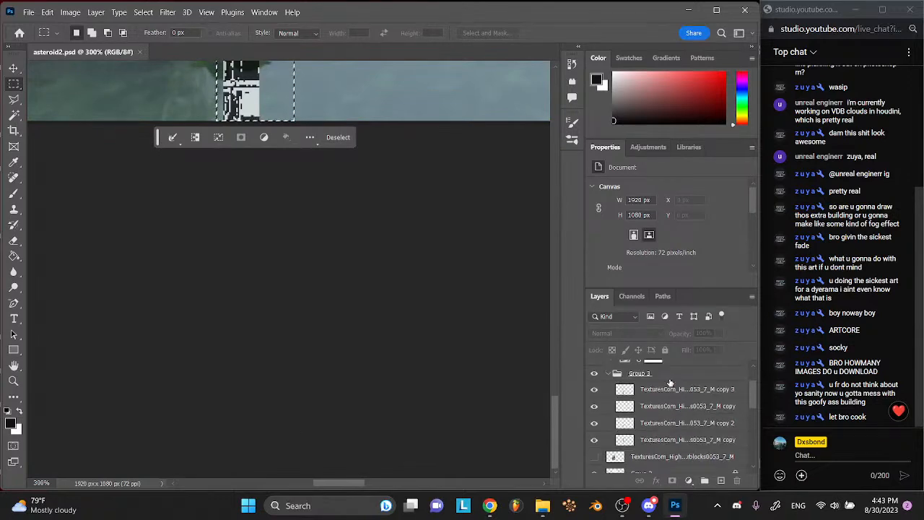
{"action": "left_click", "coordinate": [666, 393]}
{"action": "scroll", "coordinate": [369, 322], "scroll_direction": "up", "scroll_amount": 10}
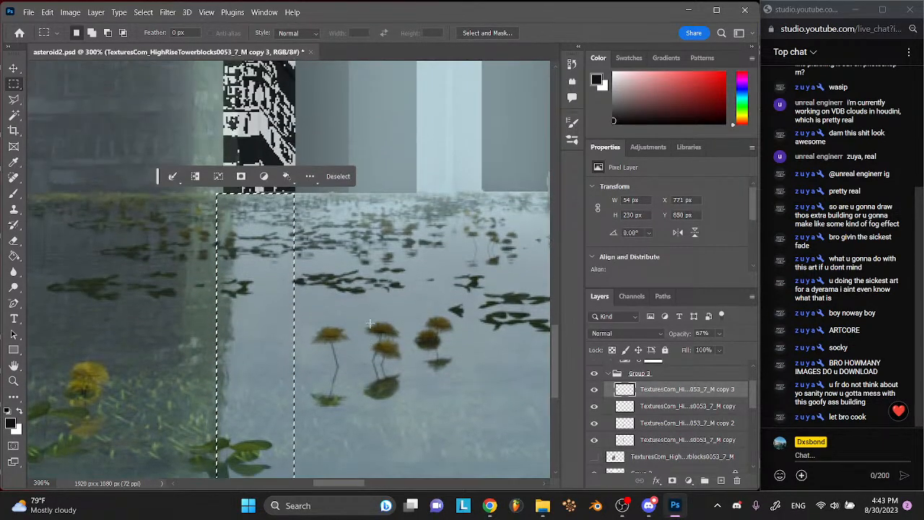
{"action": "left_click", "coordinate": [370, 323]}
{"action": "scroll", "coordinate": [370, 323], "scroll_direction": "down", "scroll_amount": 5}
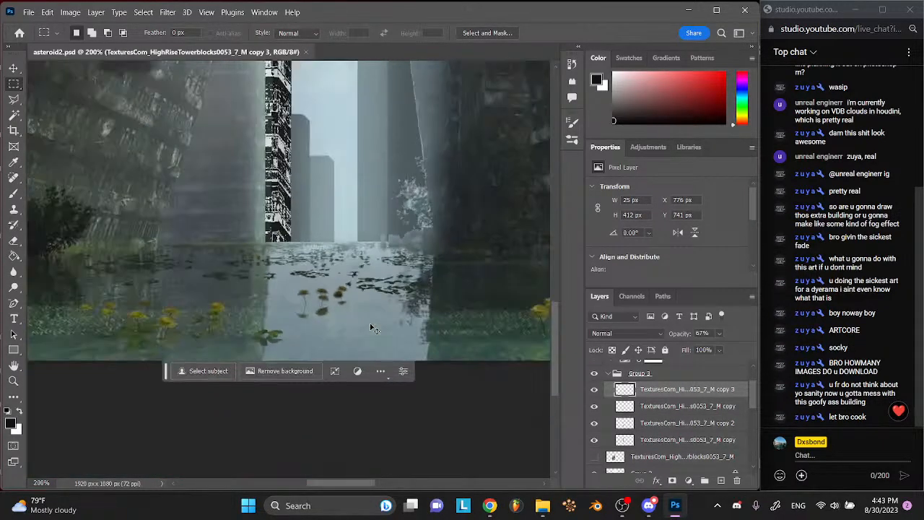
- Collapse Group 3 and group it together with the Threshold and Posterize adjustments, keeping the Pass Through blend mode
{"action": "scroll", "coordinate": [370, 323], "scroll_direction": "up", "scroll_amount": 3}
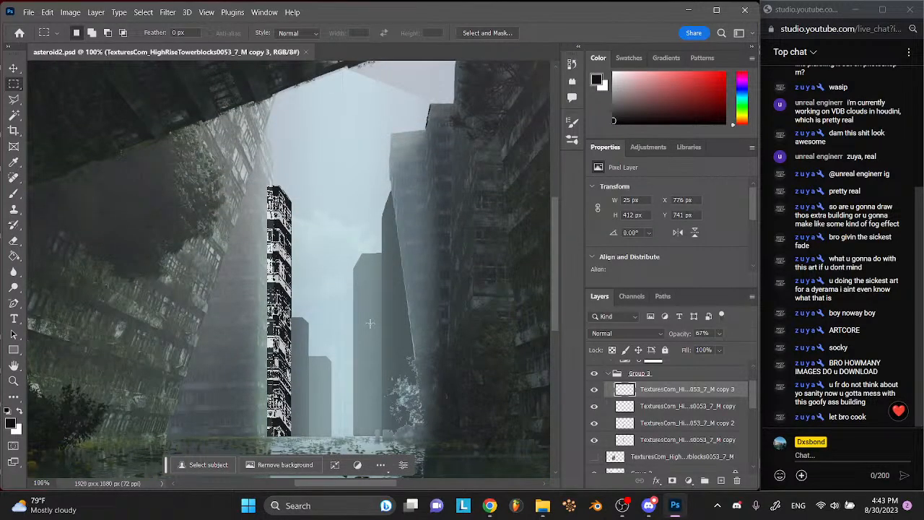
{"action": "left_click", "coordinate": [608, 375]}
{"action": "scroll", "coordinate": [608, 377], "scroll_direction": "up", "scroll_amount": 1}
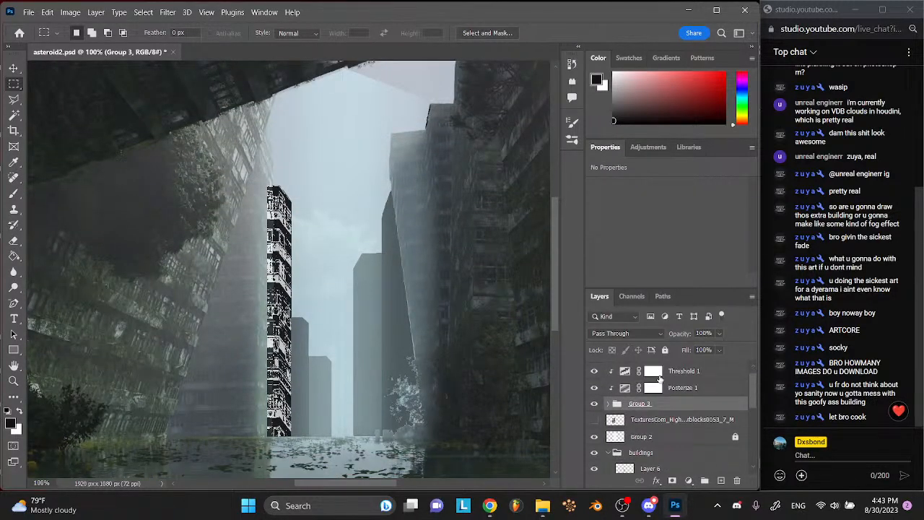
{"action": "left_click", "coordinate": [668, 374], "text": "shift"}
{"action": "left_click", "coordinate": [704, 481]}
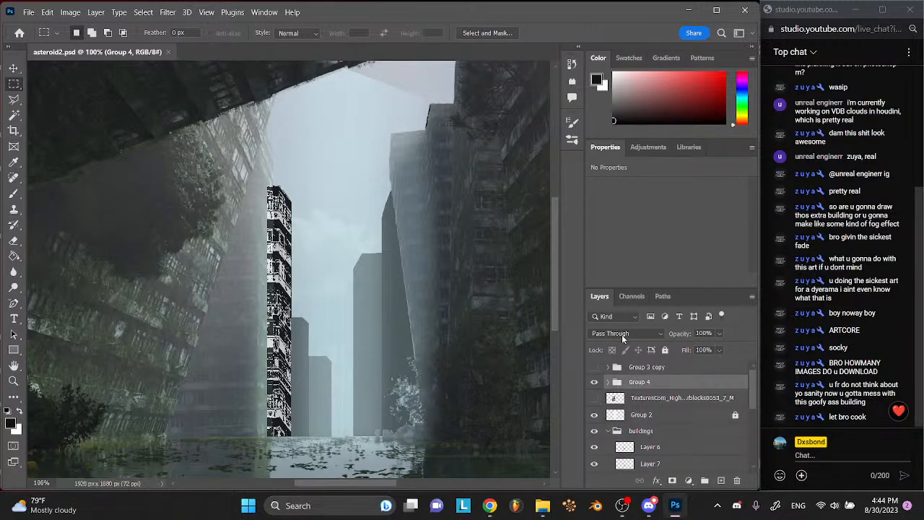
{"action": "left_click", "coordinate": [622, 334]}
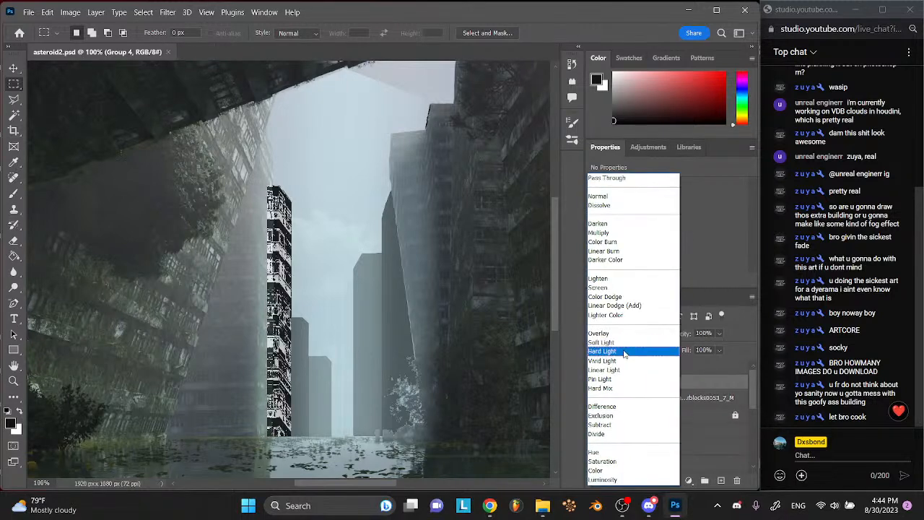
{"action": "left_click", "coordinate": [715, 387]}
- Set the opacity of all four facade layers inside Group 3 to 100% and save the document
{"action": "left_click", "coordinate": [609, 382]}
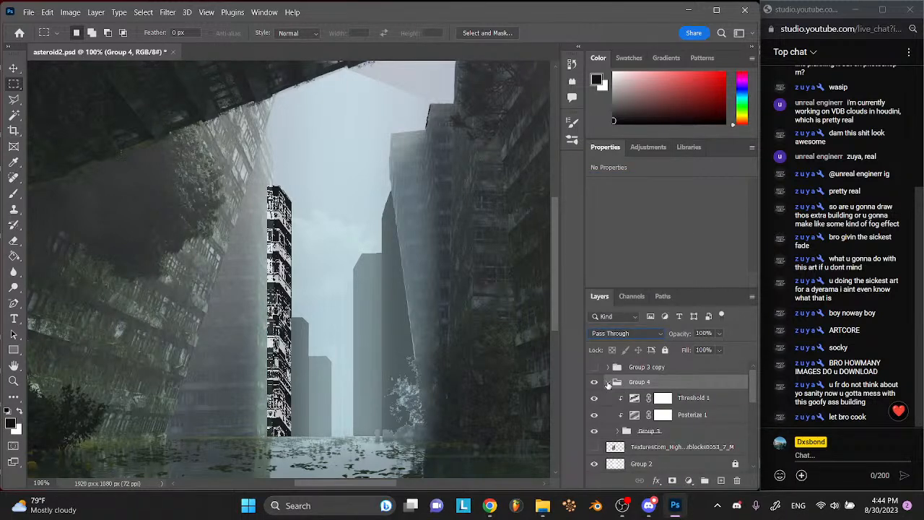
{"action": "left_click", "coordinate": [659, 430]}
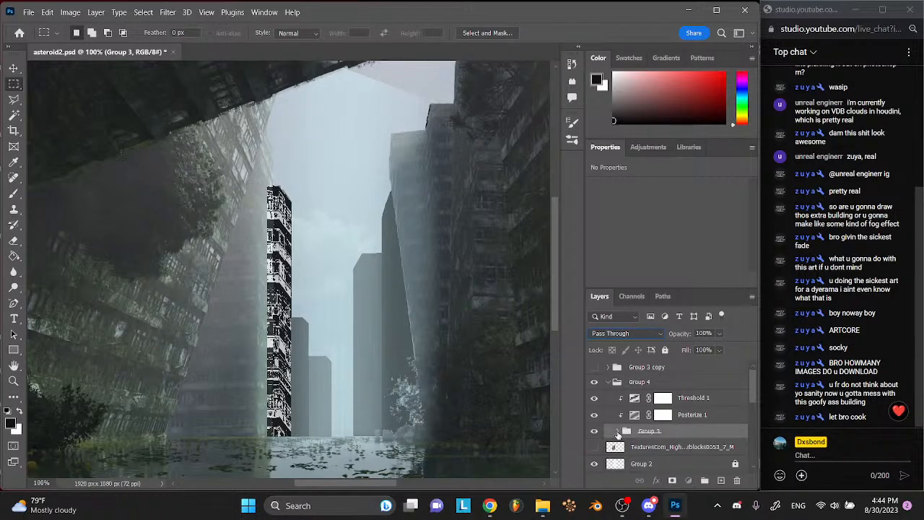
{"action": "left_click", "coordinate": [618, 432]}
{"action": "left_click", "coordinate": [650, 423]}
{"action": "scroll", "coordinate": [650, 425], "scroll_direction": "down", "scroll_amount": 1}
{"action": "left_click", "coordinate": [659, 436], "text": "shift"}
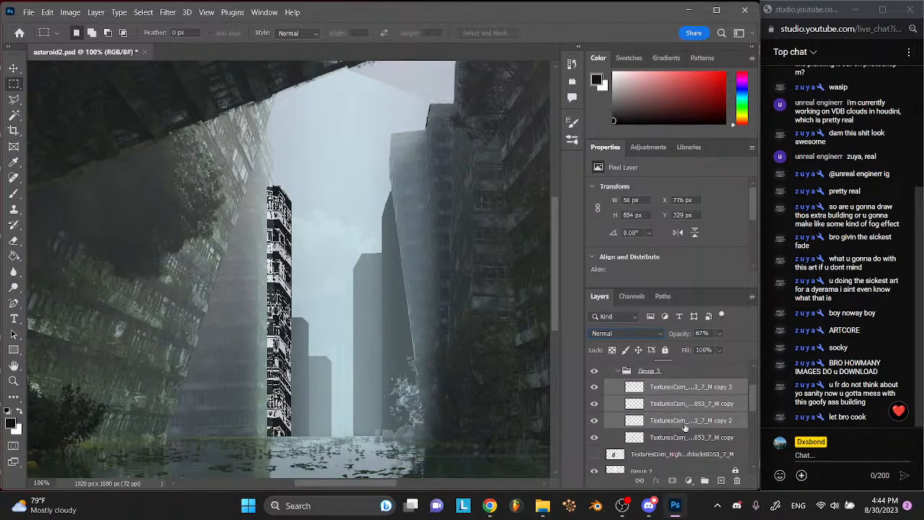
{"action": "type", "text": "100"}
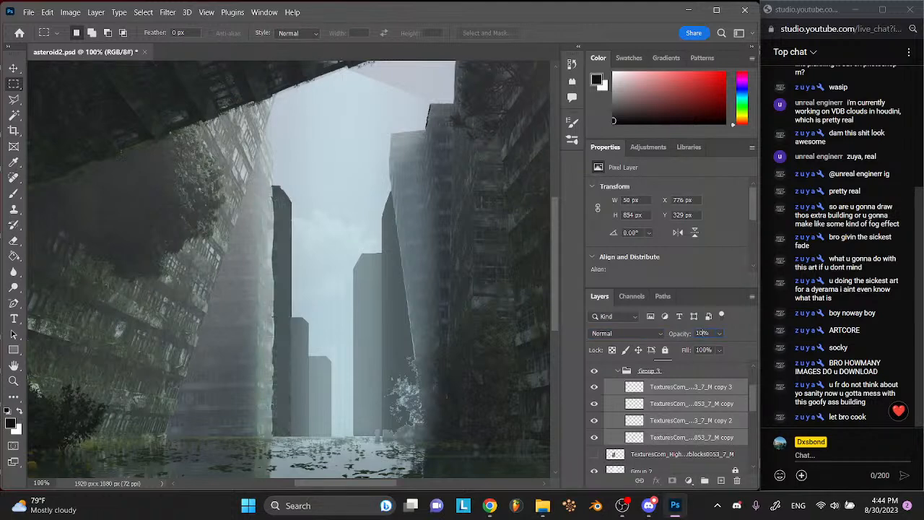
{"action": "key", "text": "ctrl+s"}
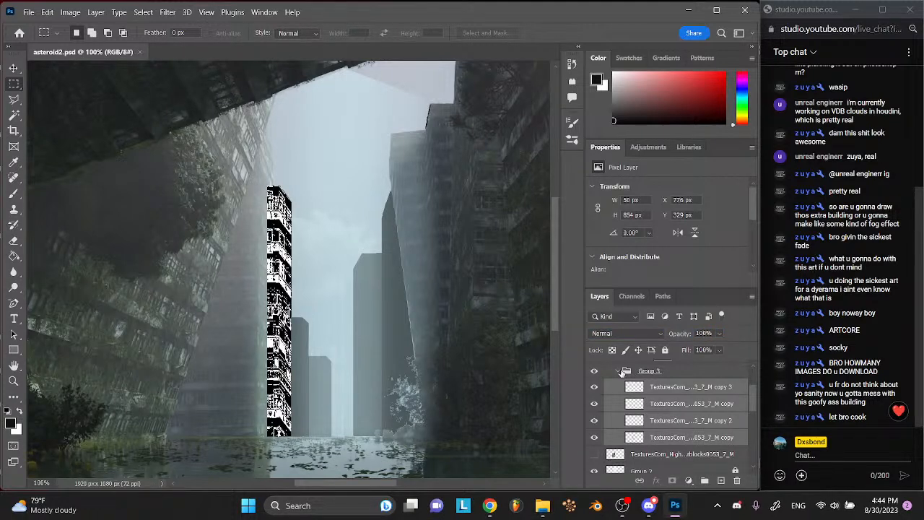
- Collapse Group 3 and Group 4, and move Group 4 into the buildings group directly above Layer 6
{"action": "left_click", "coordinate": [619, 371]}
{"action": "scroll", "coordinate": [619, 380], "scroll_direction": "up", "scroll_amount": 2}
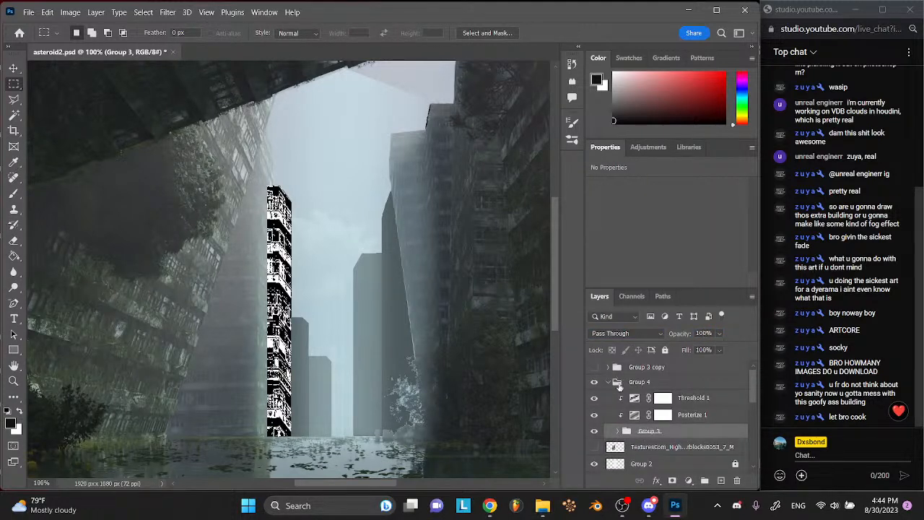
{"action": "scroll", "coordinate": [619, 390], "scroll_direction": "down", "scroll_amount": 3}
{"action": "scroll", "coordinate": [619, 390], "scroll_direction": "up", "scroll_amount": 3}
{"action": "left_click", "coordinate": [609, 384]}
{"action": "left_click_drag", "start_coordinate": [638, 390], "coordinate": [639, 448]}
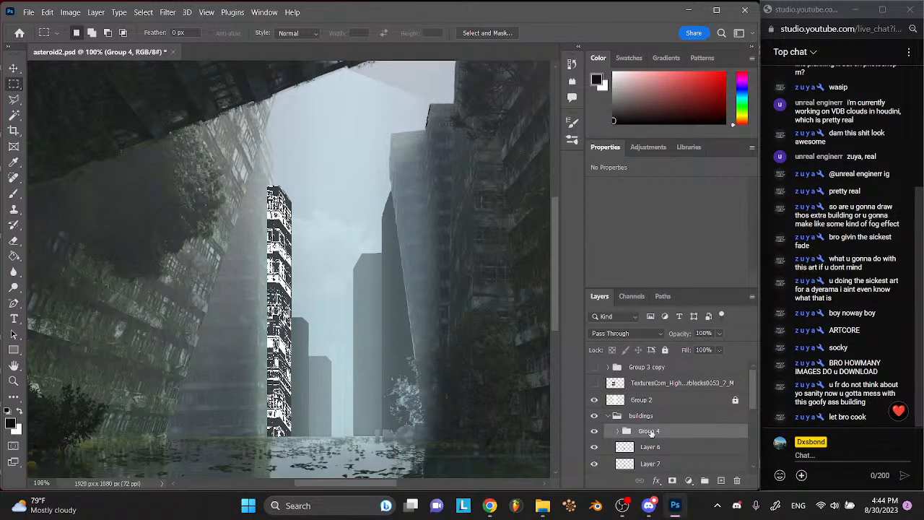
- Set the blend mode of Group 4 to Soft Light, leaving its opacity at 100%
{"action": "scroll", "coordinate": [652, 432], "scroll_direction": "down", "scroll_amount": 2}
{"action": "left_click_drag", "start_coordinate": [719, 333], "coordinate": [751, 349]}
{"action": "left_click", "coordinate": [649, 335]}
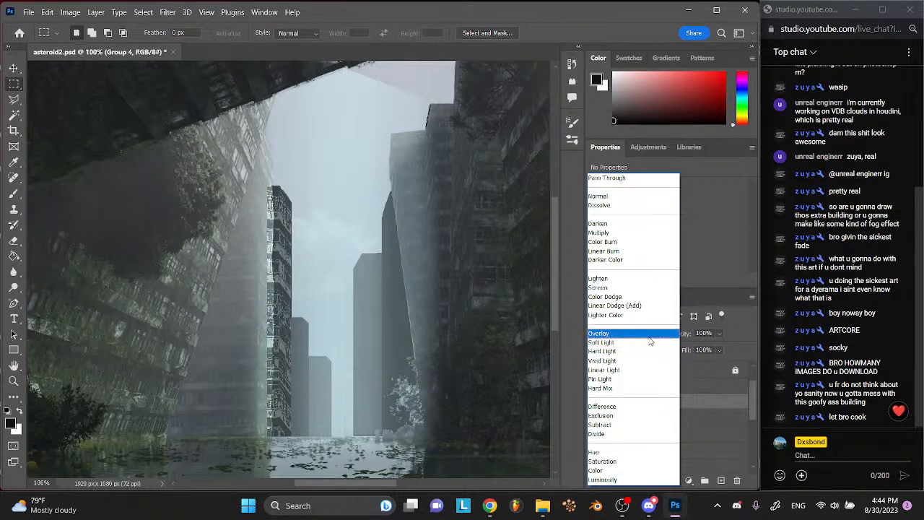
{"action": "left_click", "coordinate": [650, 344]}
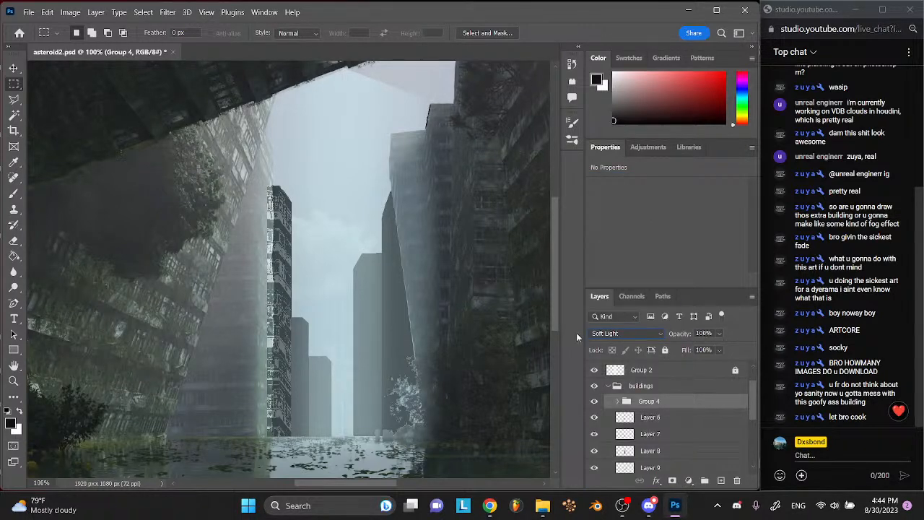
- Expand Group 4 and the nested Group 3 to reach the four facade texture layers
{"action": "key", "text": "ctrl+plus"}
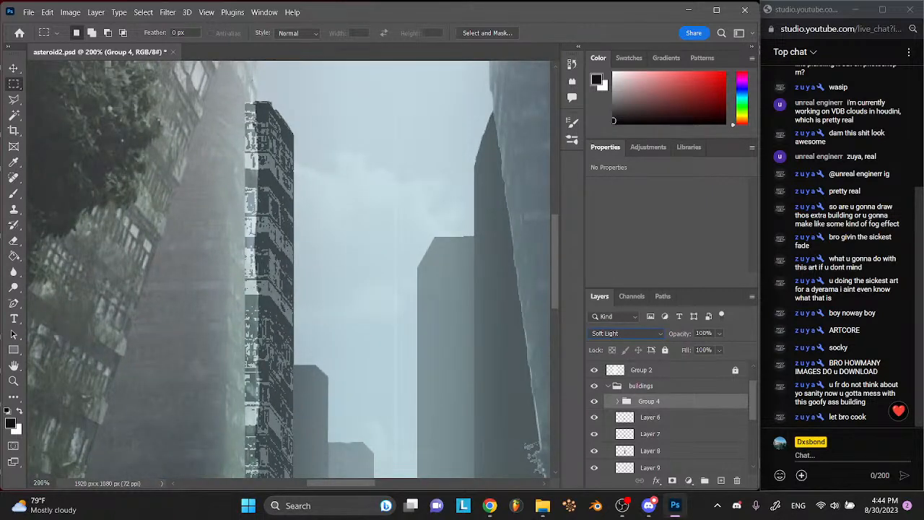
{"action": "scroll", "coordinate": [293, 269], "scroll_direction": "down", "scroll_amount": 2}
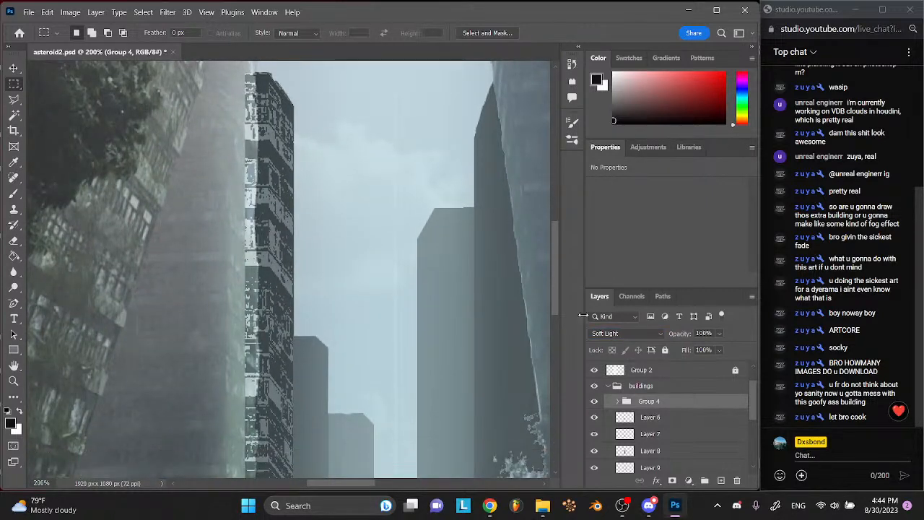
{"action": "left_click", "coordinate": [618, 402]}
{"action": "scroll", "coordinate": [621, 409], "scroll_direction": "down", "scroll_amount": 1}
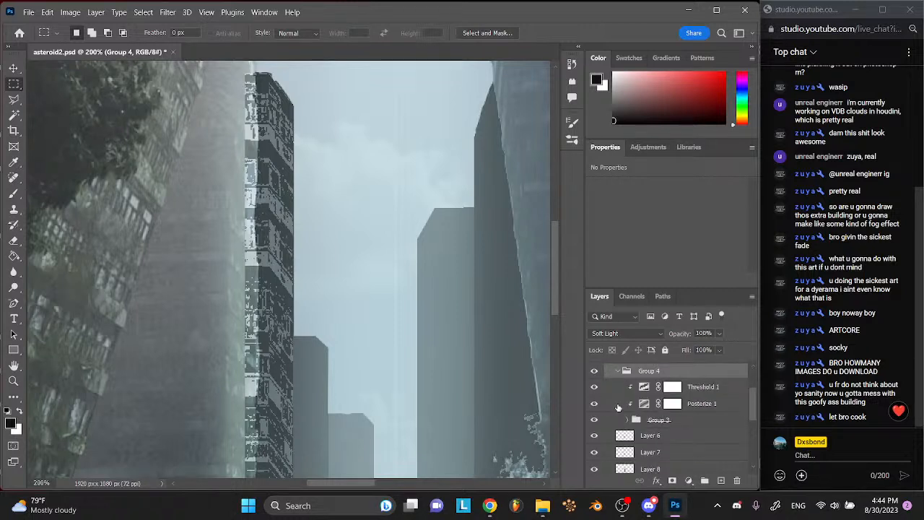
{"action": "left_click", "coordinate": [635, 419]}
{"action": "scroll", "coordinate": [629, 423], "scroll_direction": "down", "scroll_amount": 2}
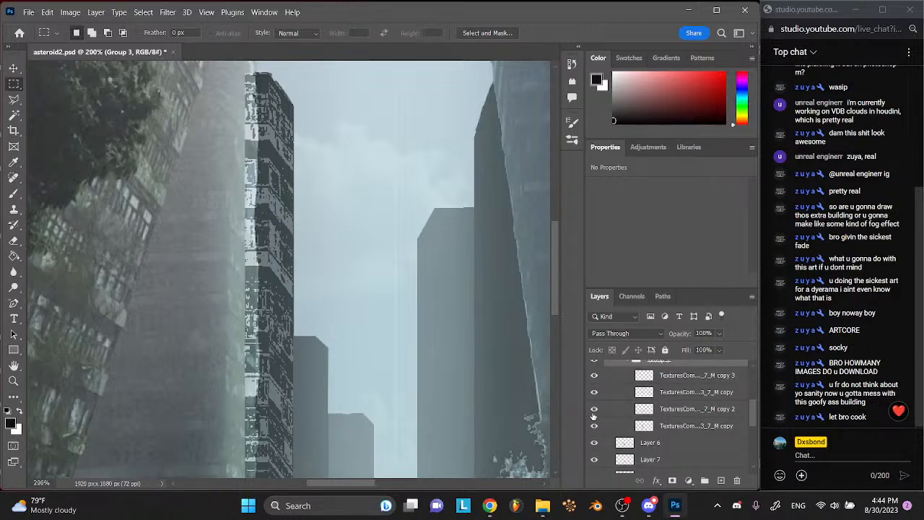
- Toggle the two uppermost facade layers in Group 3 off and on to check which part of the tower each covers
{"action": "left_click", "coordinate": [595, 376]}
{"action": "left_click", "coordinate": [597, 382]}
{"action": "left_click", "coordinate": [597, 379]}
{"action": "left_click", "coordinate": [596, 377]}
{"action": "left_click", "coordinate": [596, 392]}
{"action": "left_click", "coordinate": [596, 393]}
{"action": "left_click", "coordinate": [596, 392]}
{"action": "left_click", "coordinate": [596, 392]}
- Select a rectangle about 98 px wide and 751 px high from just inside the tower's left edge, and try to clear it on Group 3
{"action": "left_click_drag", "start_coordinate": [249, 79], "coordinate": [318, 360]}
{"action": "left_click", "coordinate": [390, 281]}
{"action": "left_click_drag", "start_coordinate": [252, 75], "coordinate": [345, 258]}
{"action": "scroll", "coordinate": [345, 259], "scroll_direction": "up", "scroll_amount": 5}
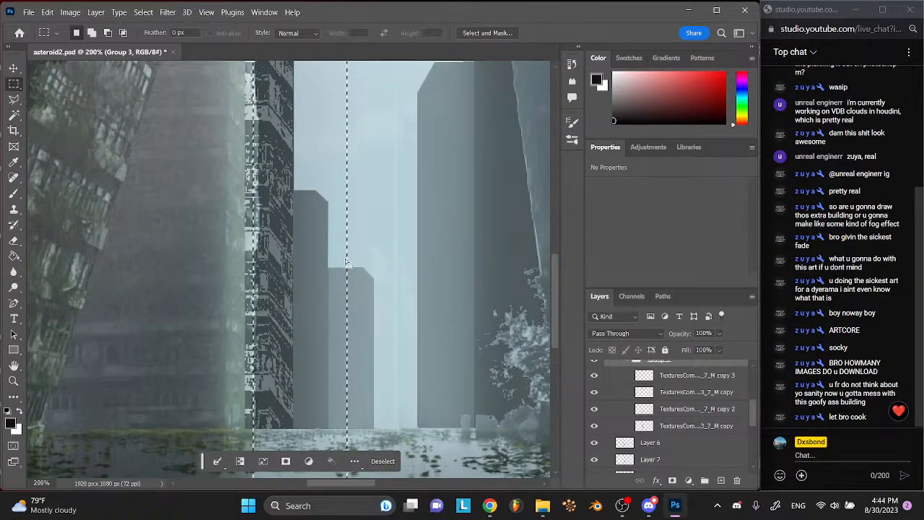
{"action": "key", "text": "Delete"}
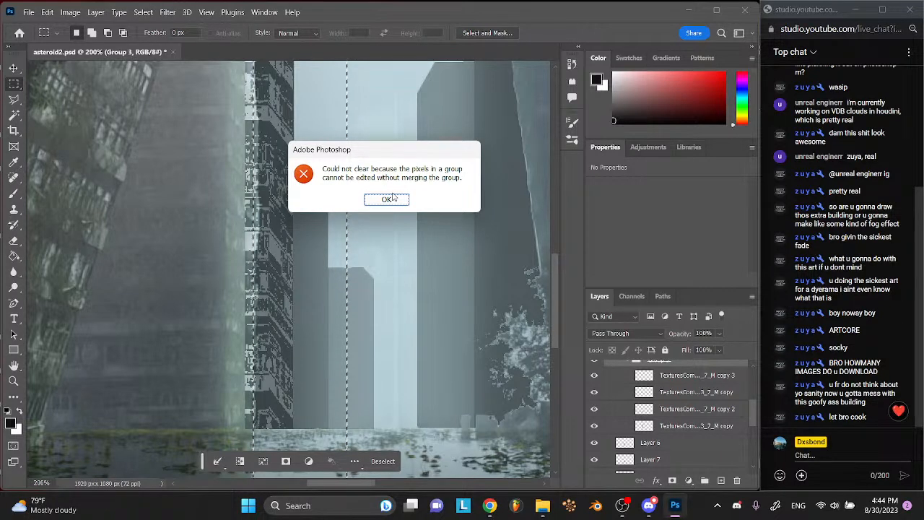
{"action": "left_click", "coordinate": [396, 201]}
- Make the facade copy 3 layer active, shift the selection 3 px to the right along the tower's edge, and invert it
{"action": "left_click", "coordinate": [674, 381]}
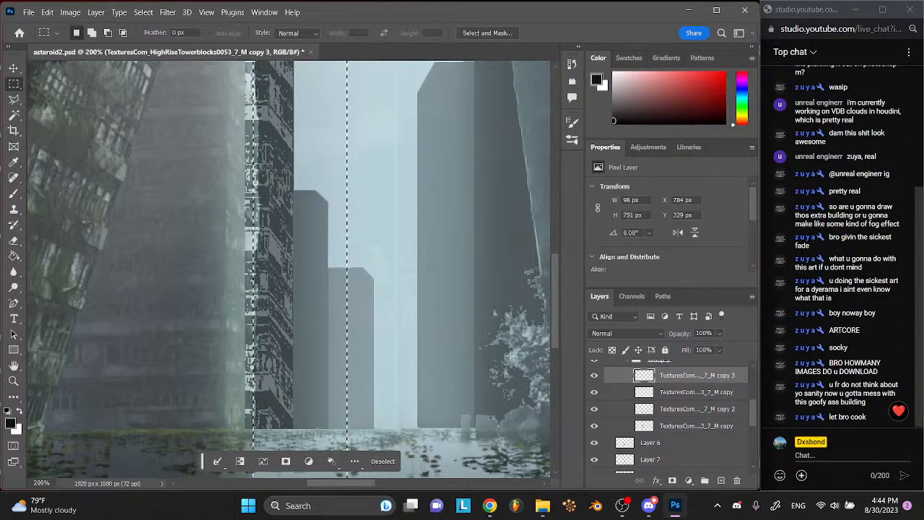
{"action": "key", "text": "ctrl+Right"}
{"action": "key", "text": "ctrl+Right"}
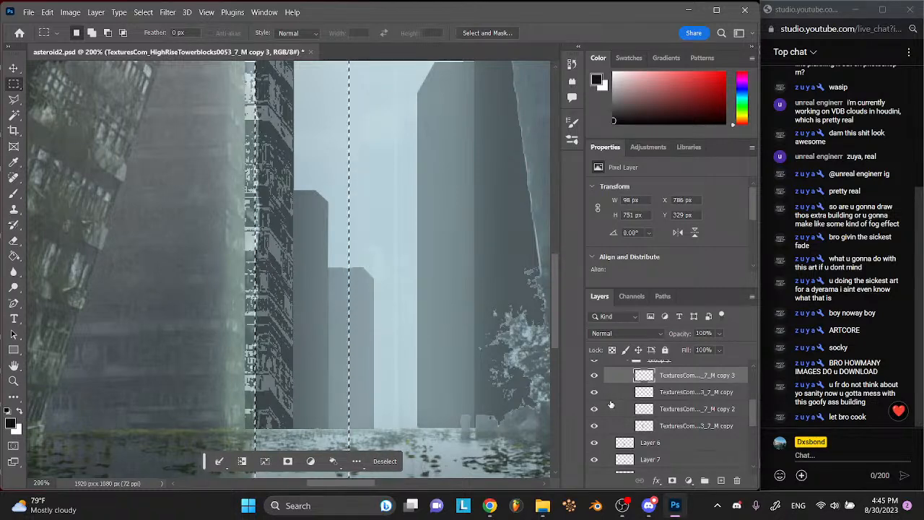
{"action": "left_click", "coordinate": [521, 329]}
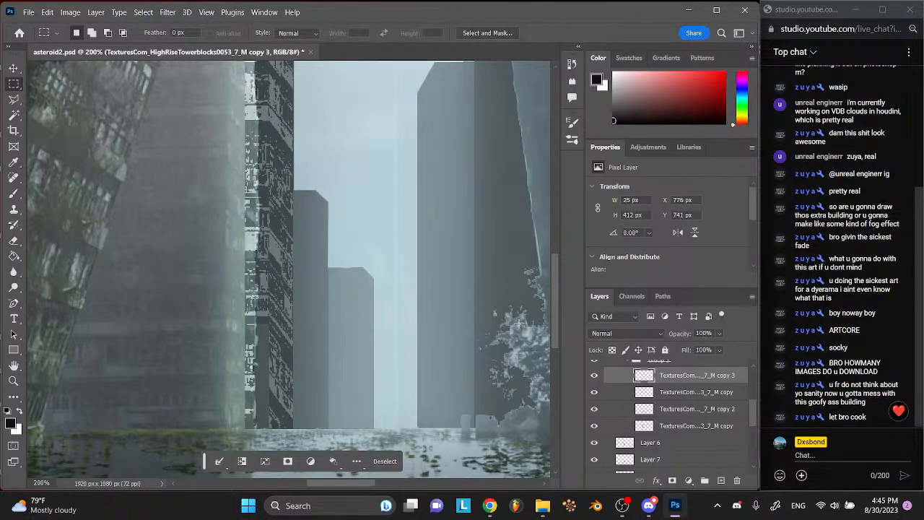
{"action": "key", "text": "ctrl+z"}
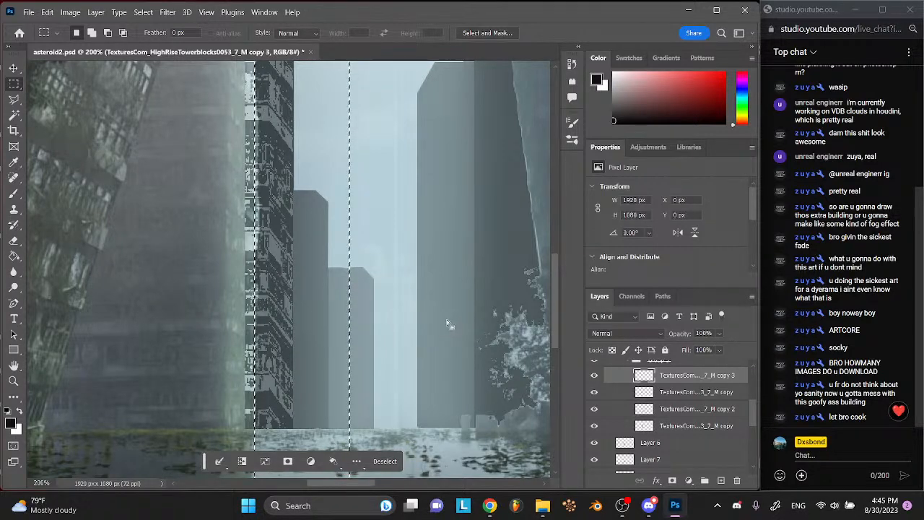
{"action": "key", "text": "Right"}
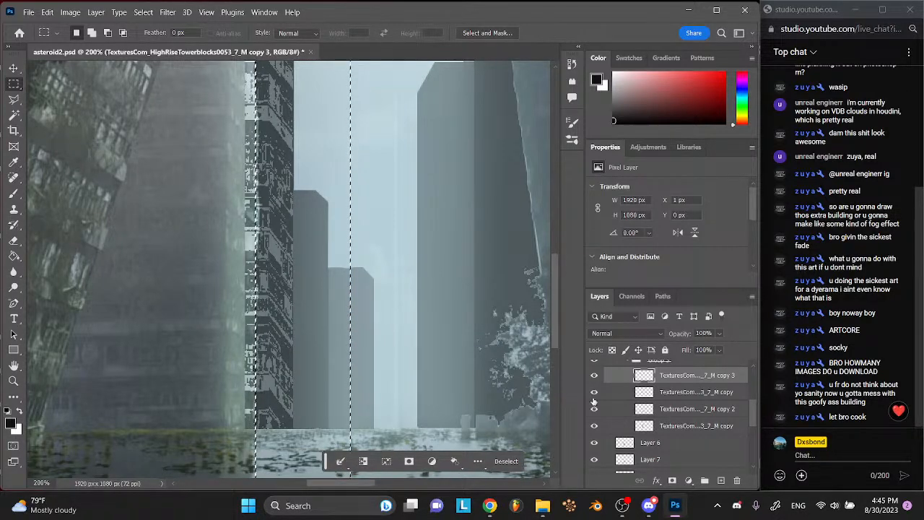
- Delete the facade texture overhanging the tower's left edge from the left-face layer below copy 3, and remove the selection
{"action": "left_click", "coordinate": [658, 395], "text": "shift"}
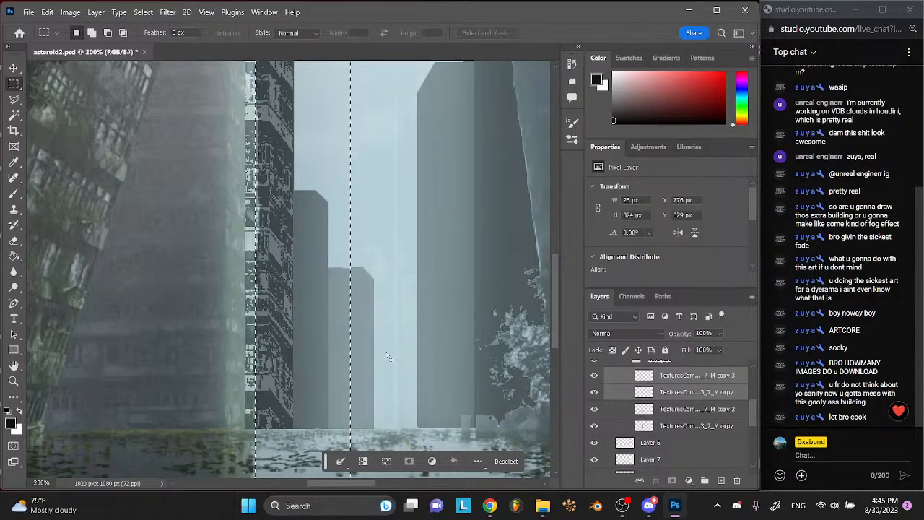
{"action": "left_click", "coordinate": [661, 377]}
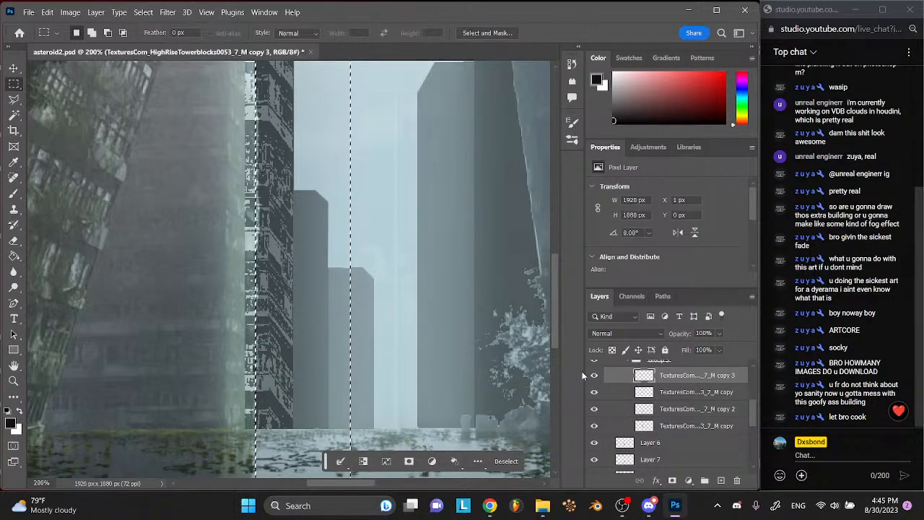
{"action": "left_click", "coordinate": [677, 394]}
{"action": "key", "text": "Delete"}
{"action": "scroll", "coordinate": [352, 311], "scroll_direction": "up", "scroll_amount": 3}
{"action": "key", "text": "ctrl+d"}
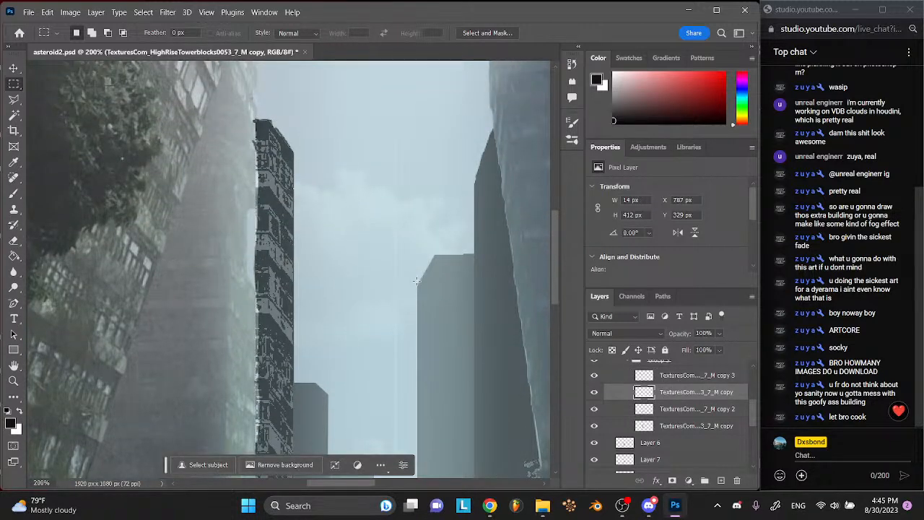
{"action": "key", "text": "ctrl+minus"}
{"action": "key", "text": "ctrl+minus"}
{"action": "key", "text": "ctrl+plus"}
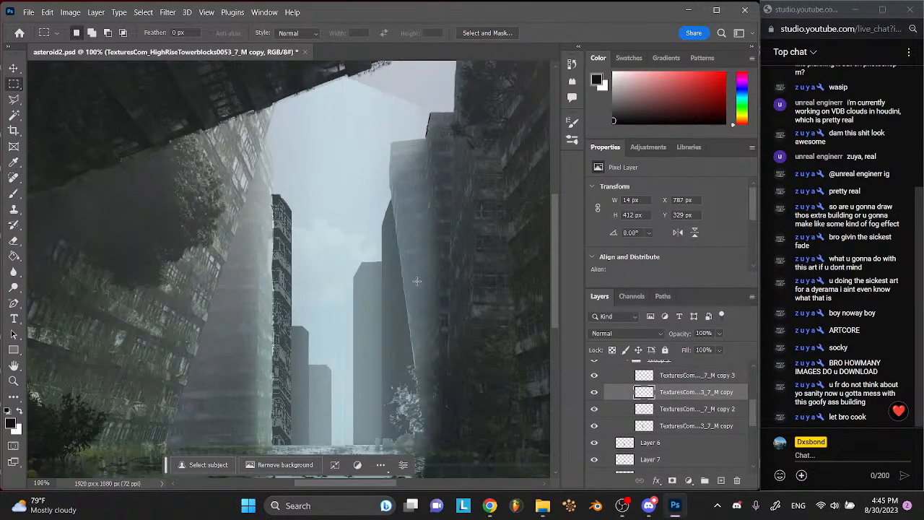
- Select both facade layers covering the tower's right face, copy 2 and the copy layer beneath it
{"action": "key", "text": "ctrl+plus"}
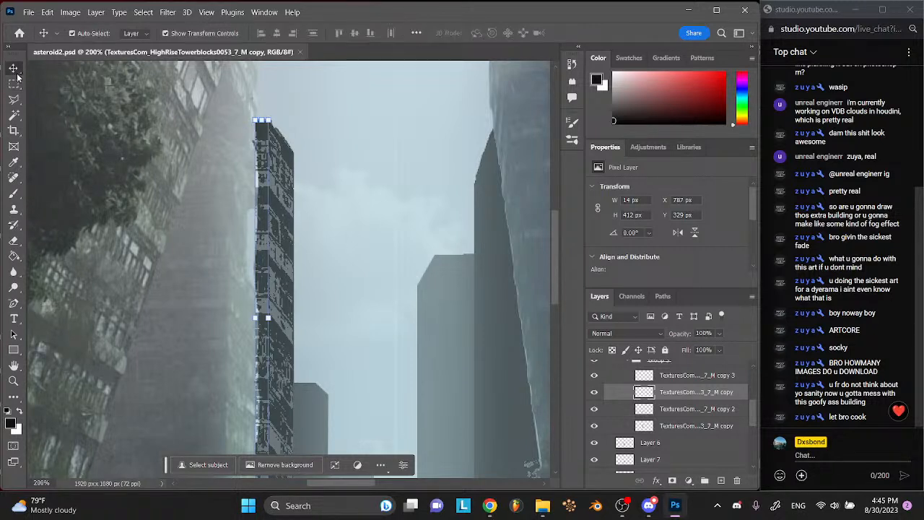
{"action": "key", "text": "ctrl+t"}
{"action": "left_click", "coordinate": [315, 461]}
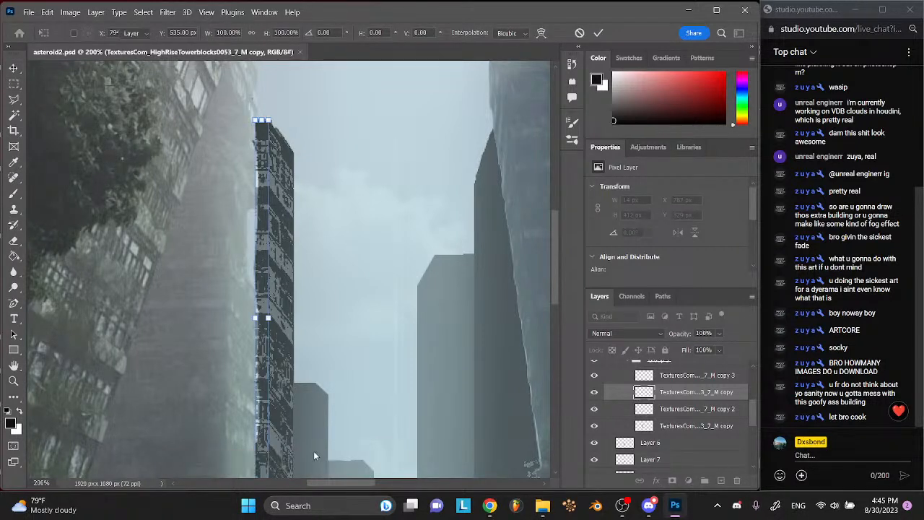
{"action": "left_click", "coordinate": [294, 334]}
{"action": "scroll", "coordinate": [304, 186], "scroll_direction": "down", "scroll_amount": 6}
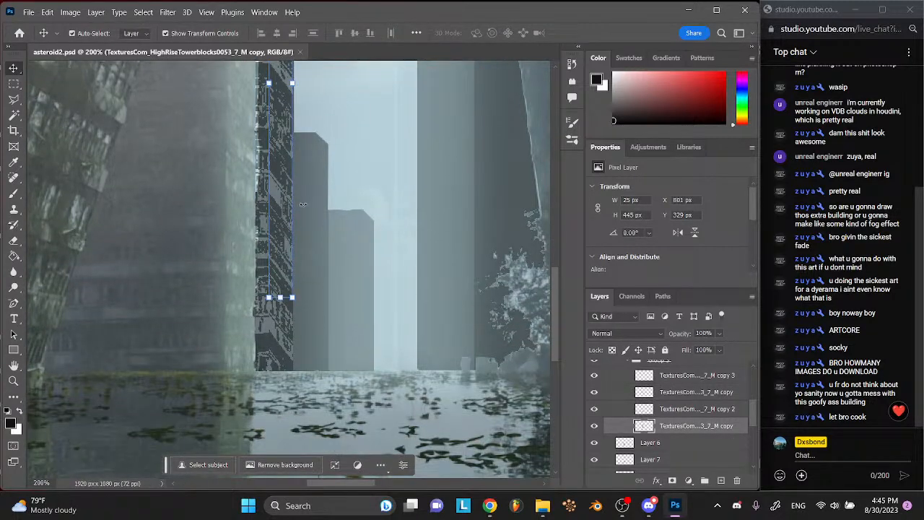
{"action": "left_click", "coordinate": [282, 339], "text": "shift"}
{"action": "scroll", "coordinate": [282, 336], "scroll_direction": "up", "scroll_amount": 11}
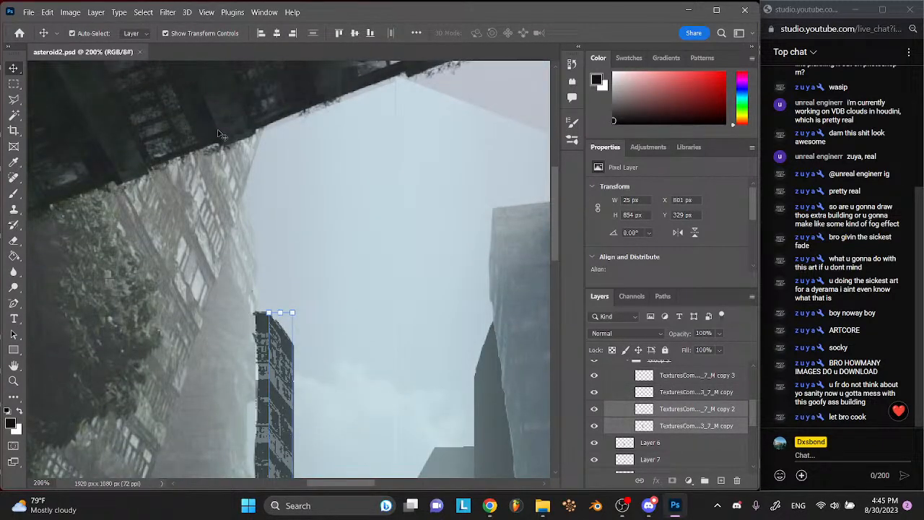
- Skew the two right-face facade layers vertically by about -23.75 degrees to follow the tower's perspective, and commit the transform
{"action": "left_click", "coordinate": [47, 12]}
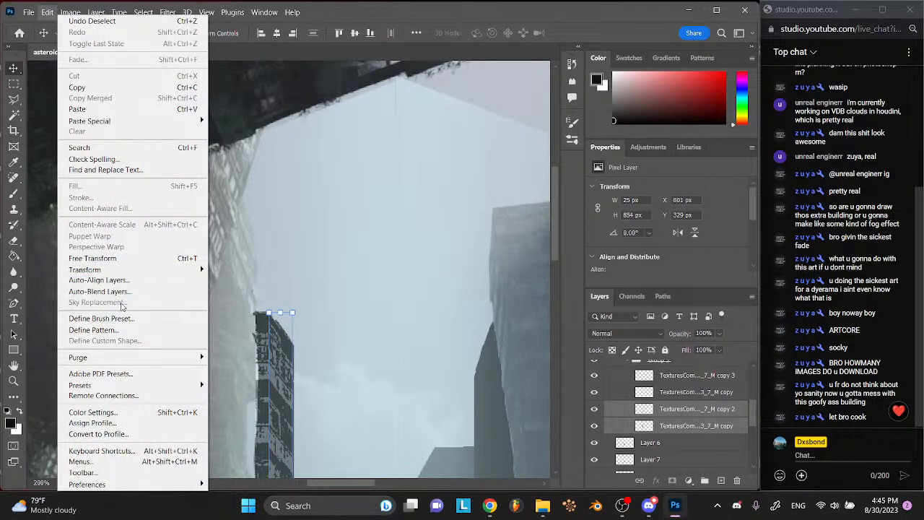
{"action": "mouse_move", "coordinate": [96, 271]}
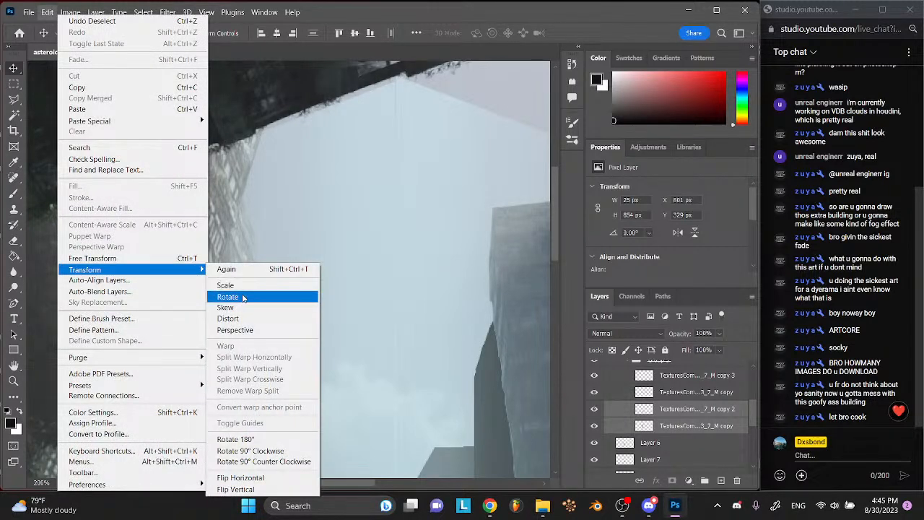
{"action": "left_click", "coordinate": [280, 306]}
{"action": "scroll", "coordinate": [307, 319], "scroll_direction": "down", "scroll_amount": 2}
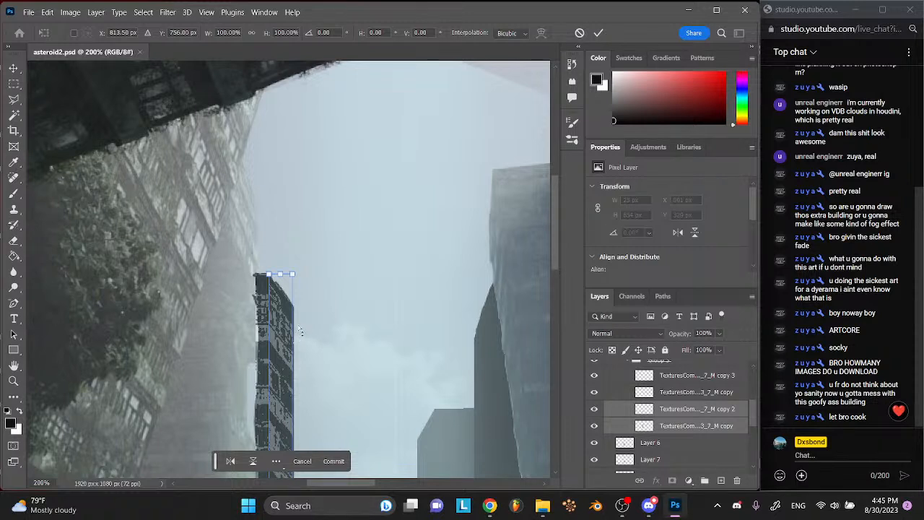
{"action": "left_click_drag", "start_coordinate": [301, 329], "coordinate": [301, 327]}
{"action": "scroll", "coordinate": [302, 328], "scroll_direction": "down", "scroll_amount": 7}
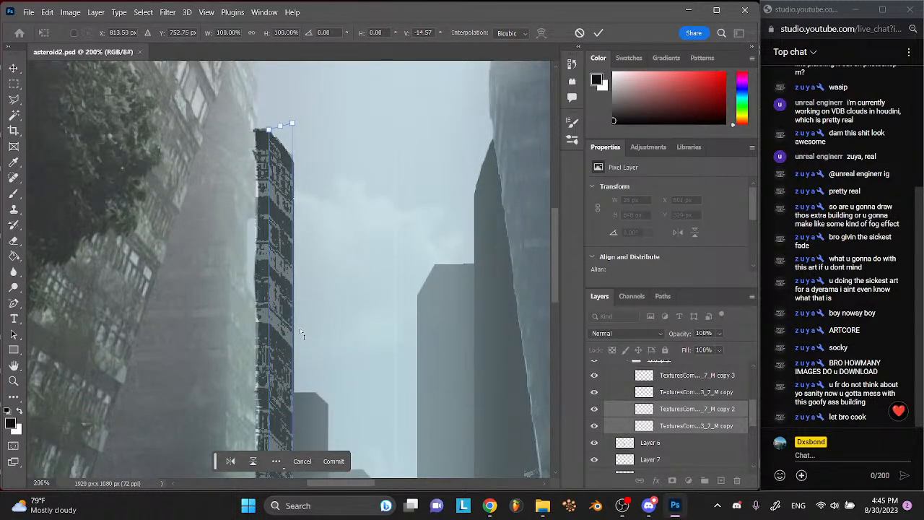
{"action": "left_click_drag", "start_coordinate": [301, 333], "coordinate": [301, 325]}
{"action": "scroll", "coordinate": [301, 325], "scroll_direction": "down", "scroll_amount": 5}
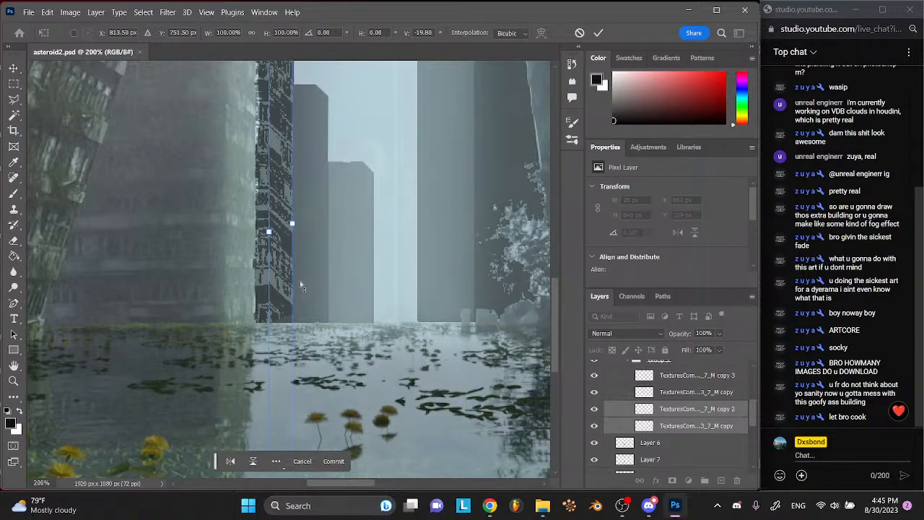
{"action": "mouse_move", "coordinate": [297, 284]}
{"action": "left_mouse_down"}
{"action": "mouse_move", "coordinate": [301, 254]}
{"action": "mouse_move", "coordinate": [302, 271]}
{"action": "left_mouse_up"}
{"action": "scroll", "coordinate": [302, 253], "scroll_direction": "up", "scroll_amount": 5}
{"action": "scroll", "coordinate": [301, 270], "scroll_direction": "down", "scroll_amount": 5}
{"action": "scroll", "coordinate": [301, 271], "scroll_direction": "down", "scroll_amount": 2}
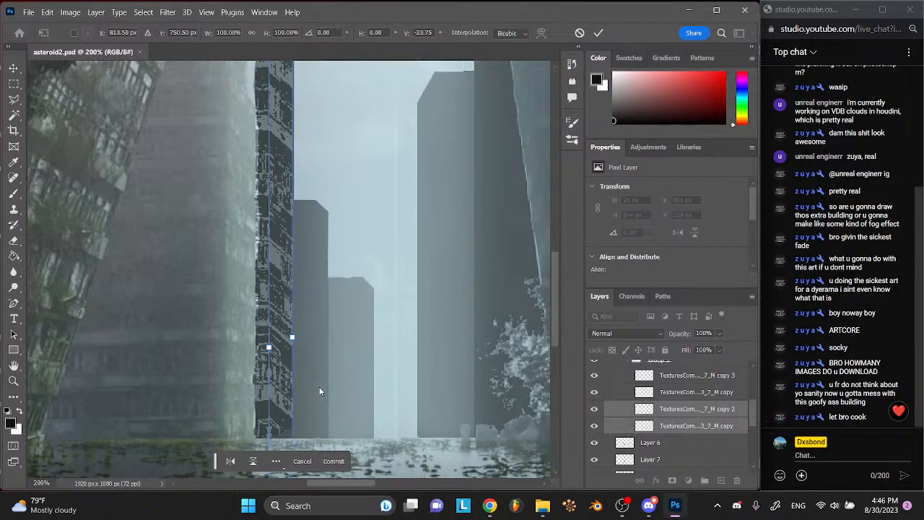
{"action": "left_click", "coordinate": [334, 460]}
{"action": "key", "text": "ctrl+minus"}
- Deselect the facade layers and save the document
{"action": "left_click", "coordinate": [350, 300]}
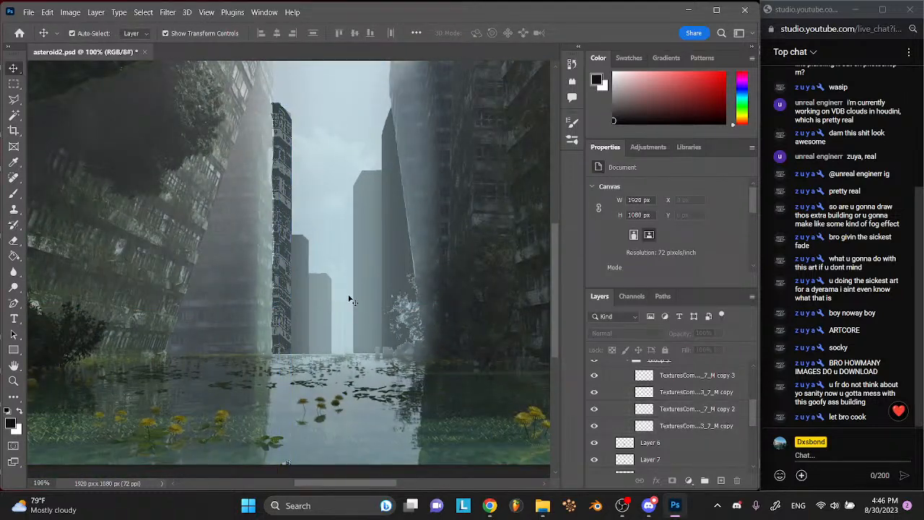
{"action": "scroll", "coordinate": [350, 300], "scroll_direction": "up", "scroll_amount": 1}
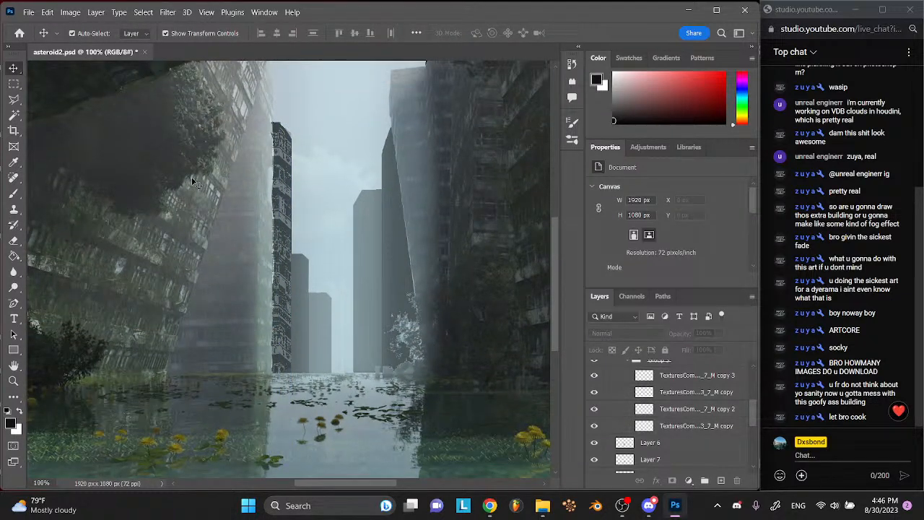
{"action": "key", "text": "ctrl+s"}
- Compare the tower's right face before and after the skew by undoing and redoing it
{"action": "left_click", "coordinate": [283, 159]}
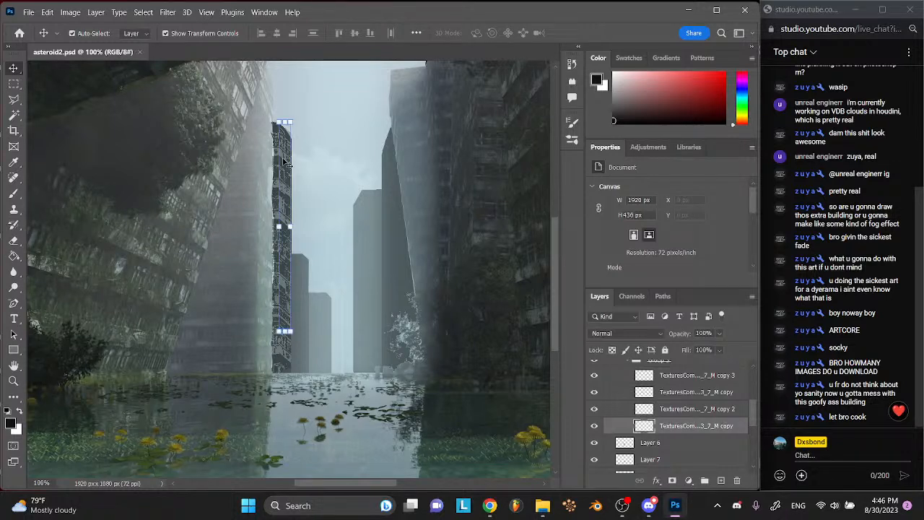
{"action": "key", "text": "ctrl+z"}
{"action": "key", "text": "ctrl+z"}
{"action": "key", "text": "ctrl+shift+z"}
{"action": "key", "text": "ctrl+shift+z"}
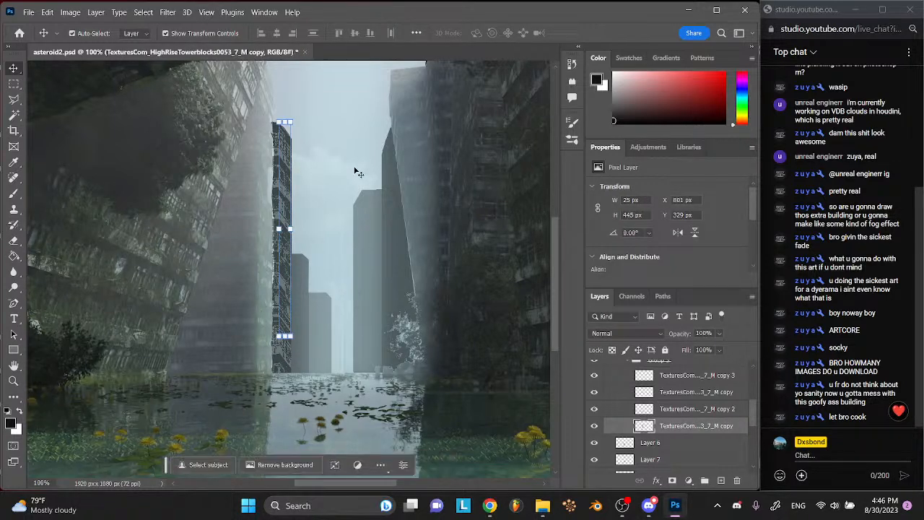
{"action": "left_click", "coordinate": [383, 186]}
- Lower the opacity of all four facade layers inside Group 3 to 70% and save the document
{"action": "left_click", "coordinate": [673, 376]}
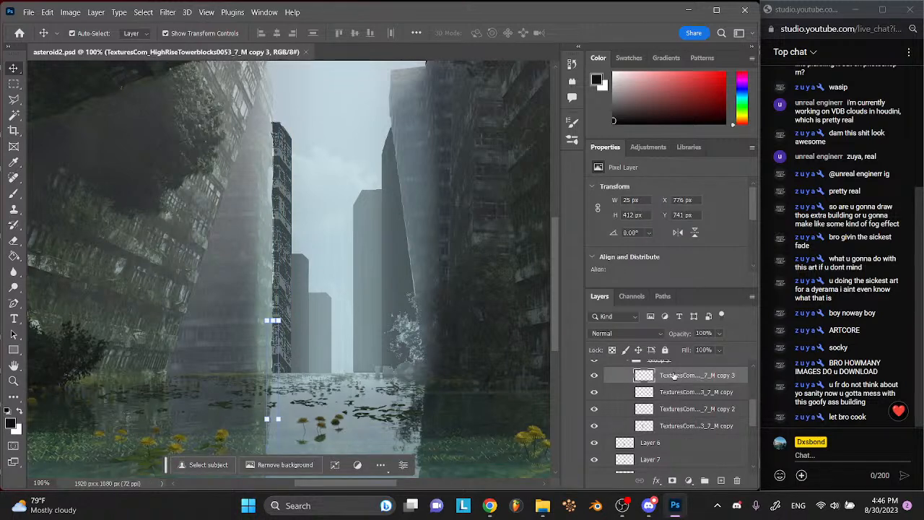
{"action": "scroll", "coordinate": [675, 376], "scroll_direction": "up", "scroll_amount": 1}
{"action": "left_click", "coordinate": [678, 456], "text": "shift"}
{"action": "left_click", "coordinate": [719, 332]}
{"action": "left_click_drag", "start_coordinate": [722, 347], "coordinate": [716, 347]}
{"action": "left_click", "coordinate": [520, 297]}
{"action": "left_click", "coordinate": [521, 297]}
{"action": "key", "text": "ctrl+0"}
{"action": "key", "text": "ctrl+s"}
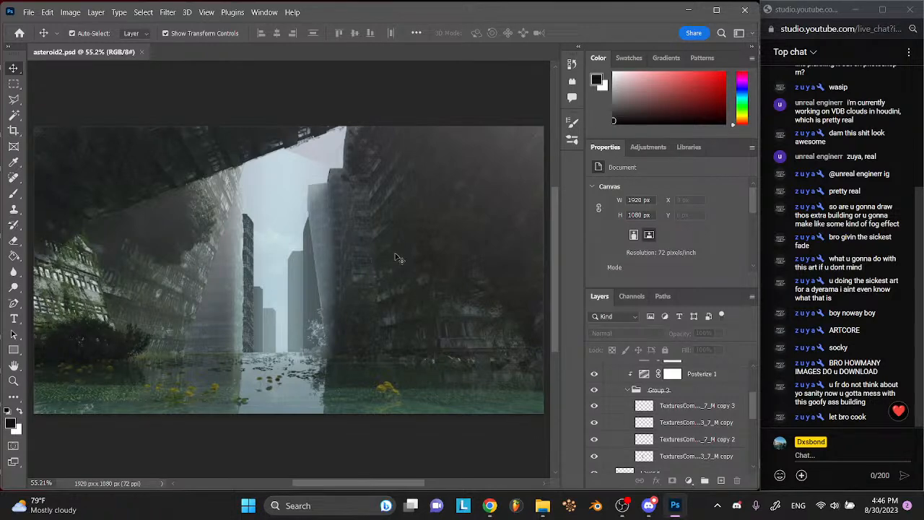
- Select the four facade layers inside Group 3
{"action": "key", "text": "ctrl+plus"}
{"action": "key", "text": "ctrl+plus"}
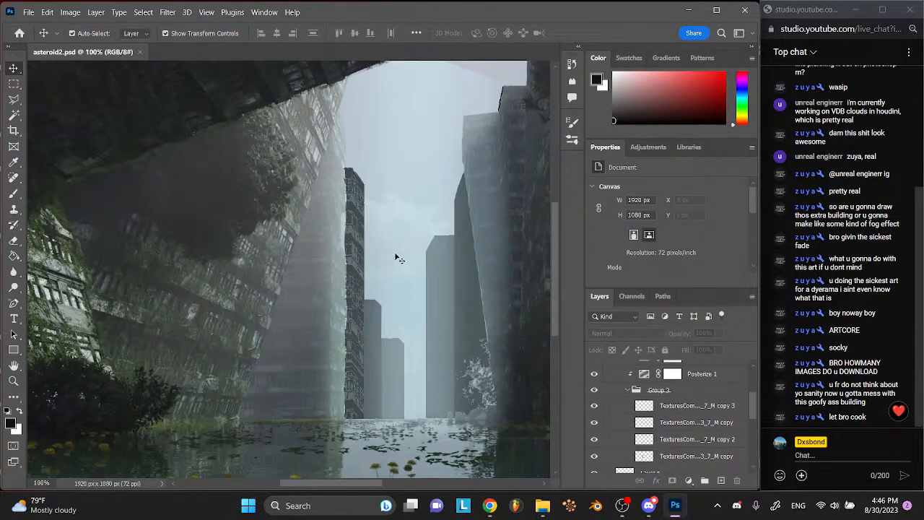
{"action": "key", "text": "ctrl+plus"}
{"action": "scroll", "coordinate": [396, 258], "scroll_direction": "right", "scroll_amount": 5}
{"action": "scroll", "coordinate": [395, 258], "scroll_direction": "down", "scroll_amount": 4}
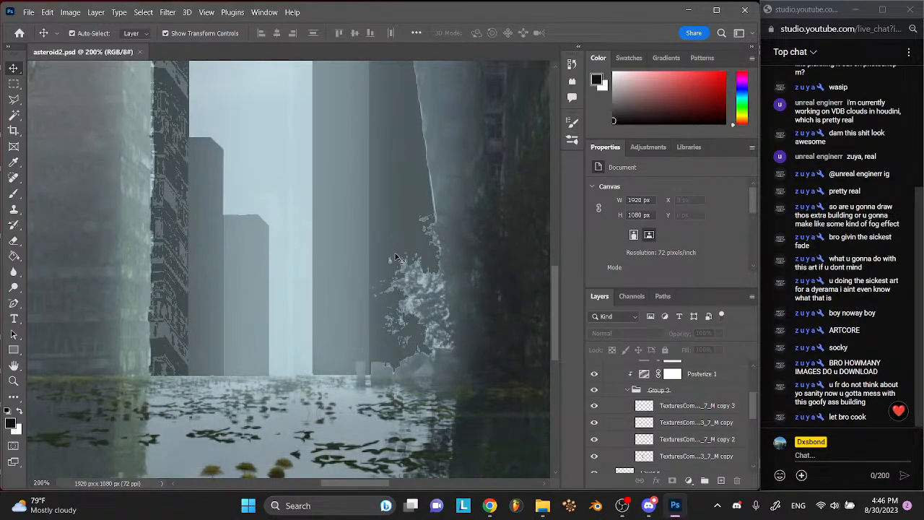
{"action": "left_click", "coordinate": [669, 412]}
{"action": "left_click", "coordinate": [674, 450], "text": "shift"}
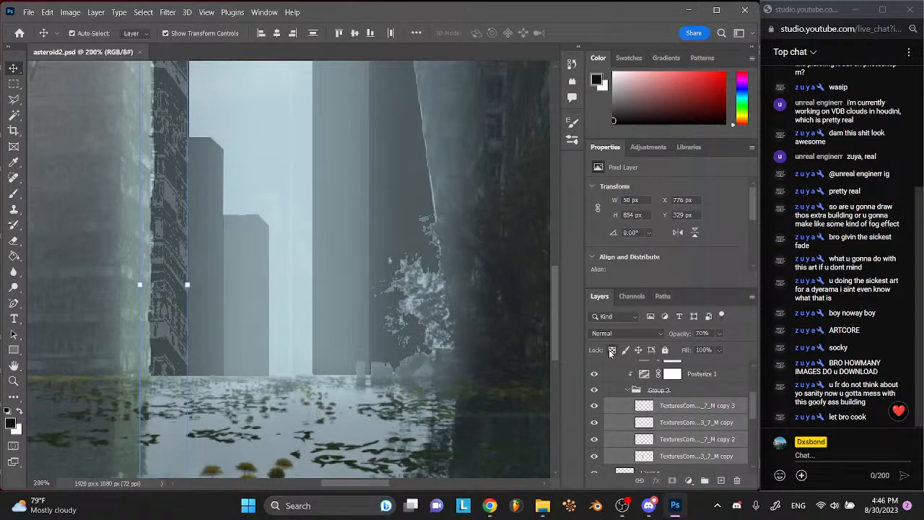
- Switch to Chrome, examine how distant buildings are detailed in the reference illustration, and return to Photoshop
{"action": "scroll", "coordinate": [661, 402], "scroll_direction": "up", "scroll_amount": 1}
{"action": "mouse_move", "coordinate": [491, 507]}
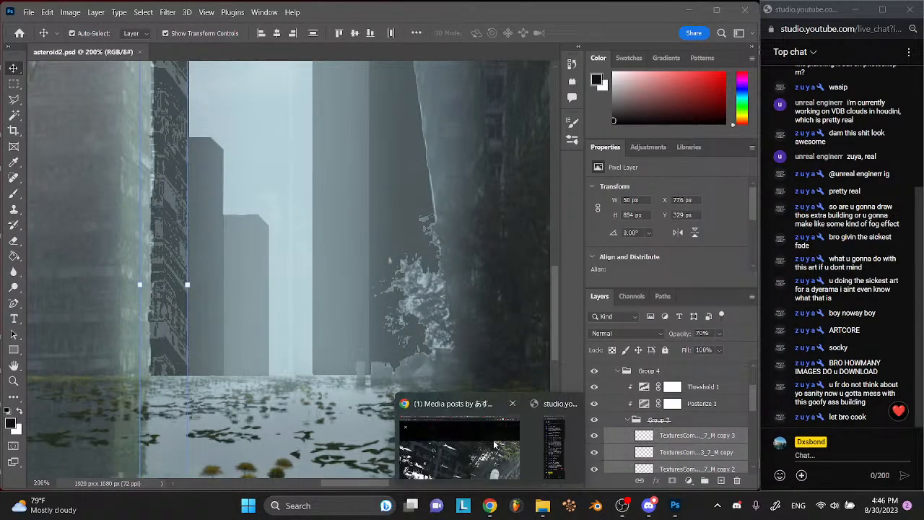
{"action": "left_click", "coordinate": [493, 439]}
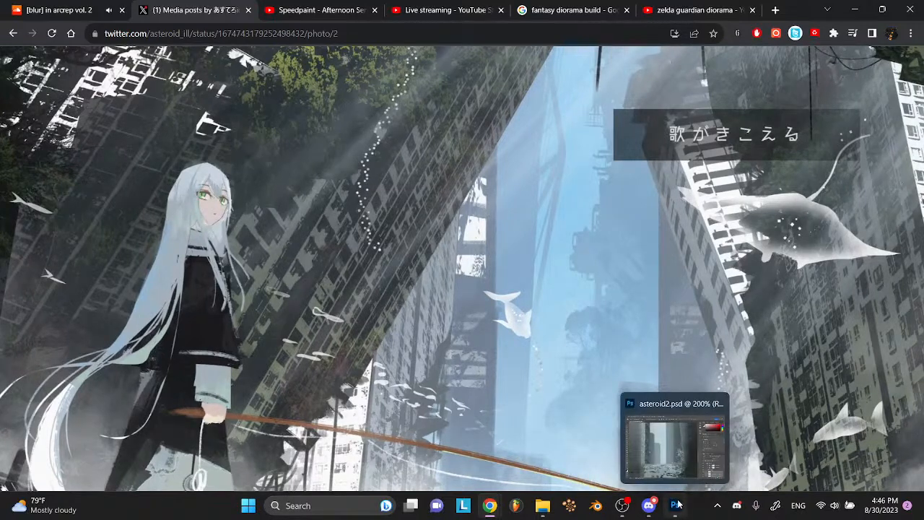
{"action": "left_click", "coordinate": [675, 444]}
{"action": "scroll", "coordinate": [364, 242], "scroll_direction": "up", "scroll_amount": 3}
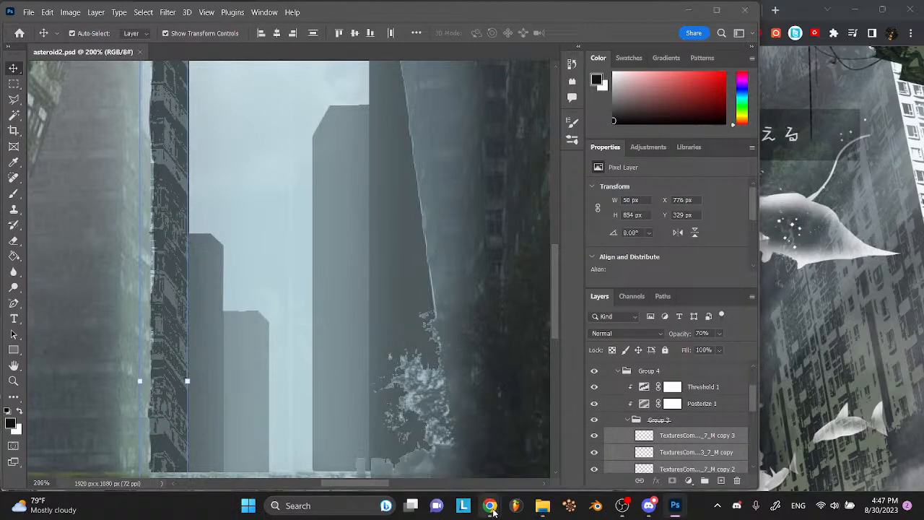
{"action": "left_click", "coordinate": [477, 434]}
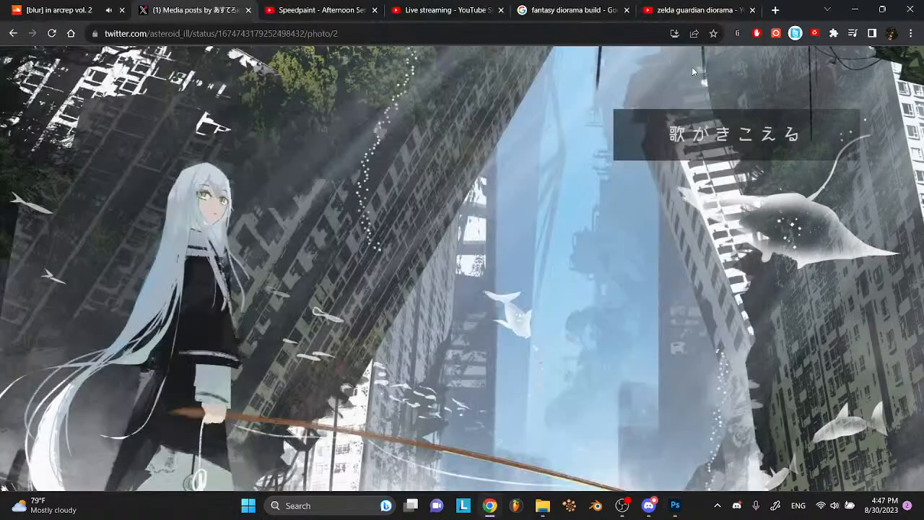
{"action": "left_click", "coordinate": [776, 10]}
{"action": "mouse_move", "coordinate": [615, 500]}
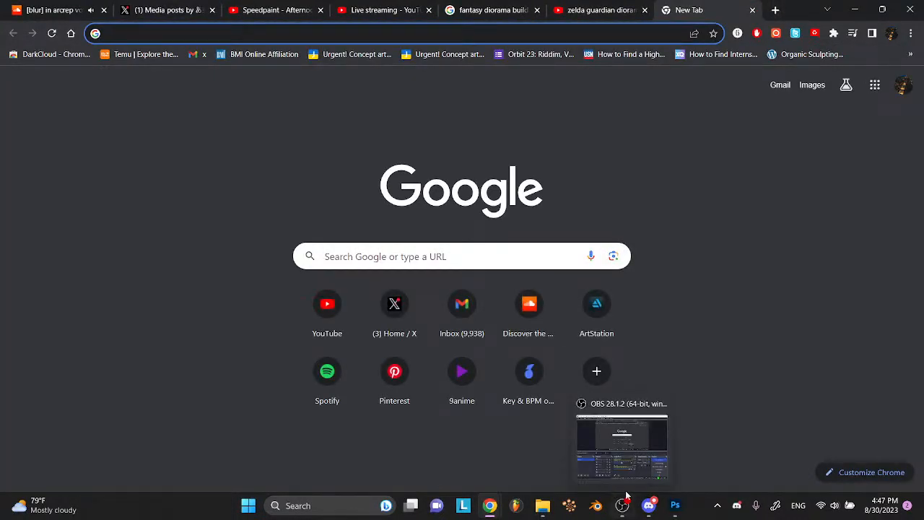
{"action": "left_click", "coordinate": [675, 506]}
{"action": "scroll", "coordinate": [455, 258], "scroll_direction": "down", "scroll_amount": 3}
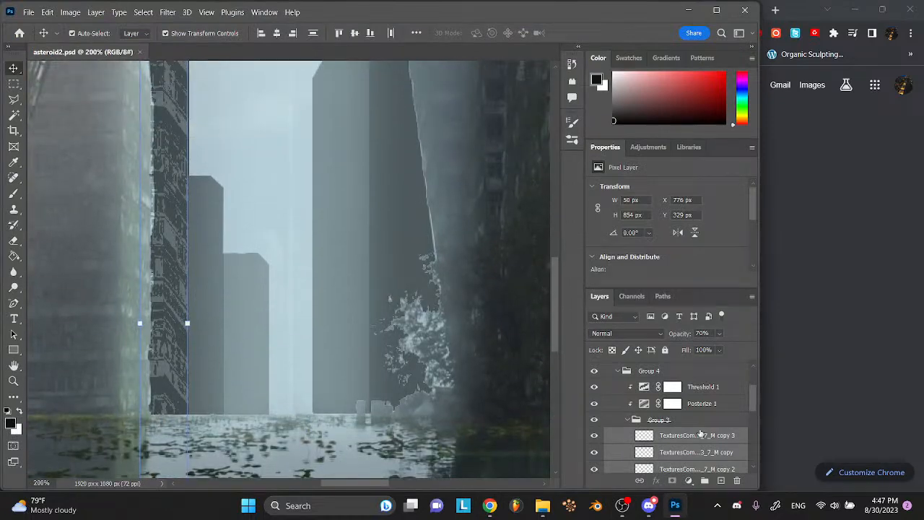
- Duplicate the four selected facade layers and shift the copies horizontally to X 896 px, over the open sky
{"action": "scroll", "coordinate": [494, 363], "scroll_direction": "up", "scroll_amount": 4}
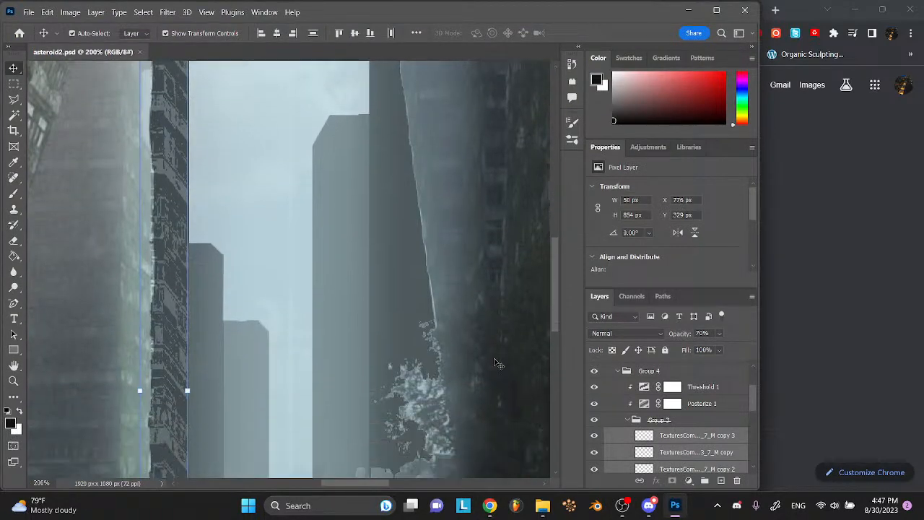
{"action": "scroll", "coordinate": [495, 363], "scroll_direction": "right", "scroll_amount": 1}
{"action": "scroll", "coordinate": [494, 359], "scroll_direction": "up", "scroll_amount": 1}
{"action": "key", "text": "ctrl+j"}
{"action": "key", "text": "shift+Right"}
{"action": "key", "text": "shift+Right"}
{"action": "key", "text": "shift+Right"}
{"action": "key", "text": "shift+Right"}
{"action": "key", "text": "shift+Right"}
{"action": "key", "text": "shift+Right"}
{"action": "key", "text": "shift+Right"}
{"action": "key", "text": "shift+Right"}
{"action": "key", "text": "shift+Right"}
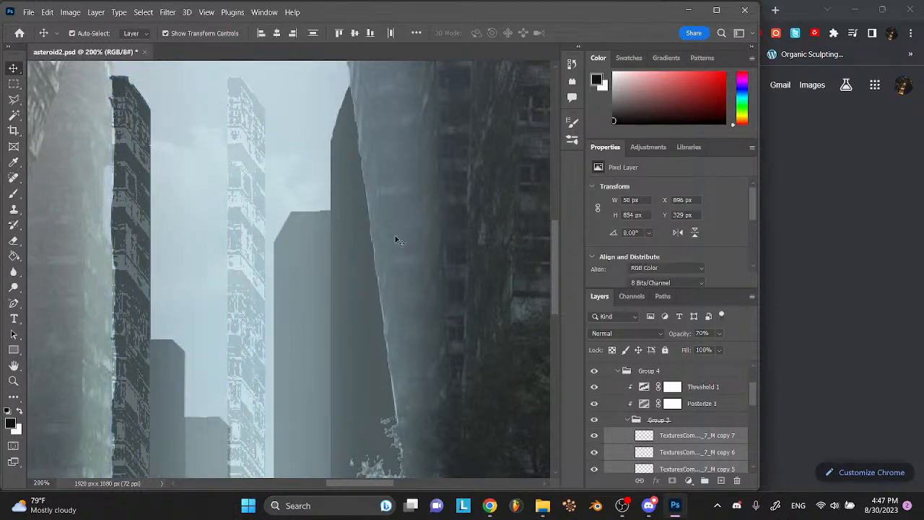
- Delete one upper facade copy and widen the other upper copy to 256% (64 px), committing the transform
{"action": "left_click", "coordinate": [237, 242]}
{"action": "key", "text": "Delete"}
{"action": "left_click", "coordinate": [249, 236]}
{"action": "left_click_drag", "start_coordinate": [265, 289], "coordinate": [301, 290]}
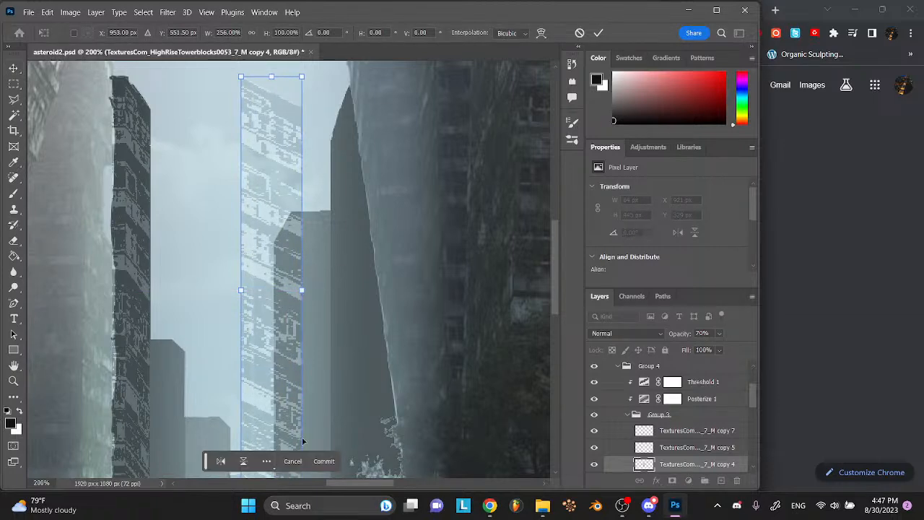
{"action": "left_click", "coordinate": [323, 461]}
- Mirror the widened facade copy horizontally and place it over the dark tower across the water at X 1014, Y 365 px
{"action": "left_click_drag", "start_coordinate": [279, 336], "coordinate": [369, 346]}
{"action": "scroll", "coordinate": [368, 346], "scroll_direction": "down", "scroll_amount": 5}
{"action": "left_click", "coordinate": [683, 233]}
{"action": "scroll", "coordinate": [515, 227], "scroll_direction": "up", "scroll_amount": 8}
{"action": "key", "text": "shift+Down"}
{"action": "key", "text": "shift+Down"}
{"action": "key", "text": "shift+Down"}
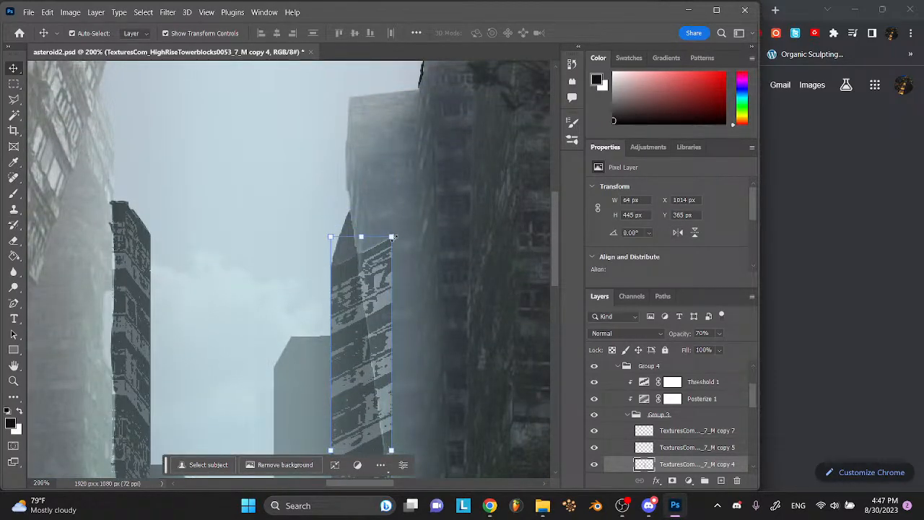
- Skew the mirrored facade upward, narrow it to 34.38% width to fit the dark tower's face, and save the document
{"action": "scroll", "coordinate": [361, 238], "scroll_direction": "down", "scroll_amount": 4}
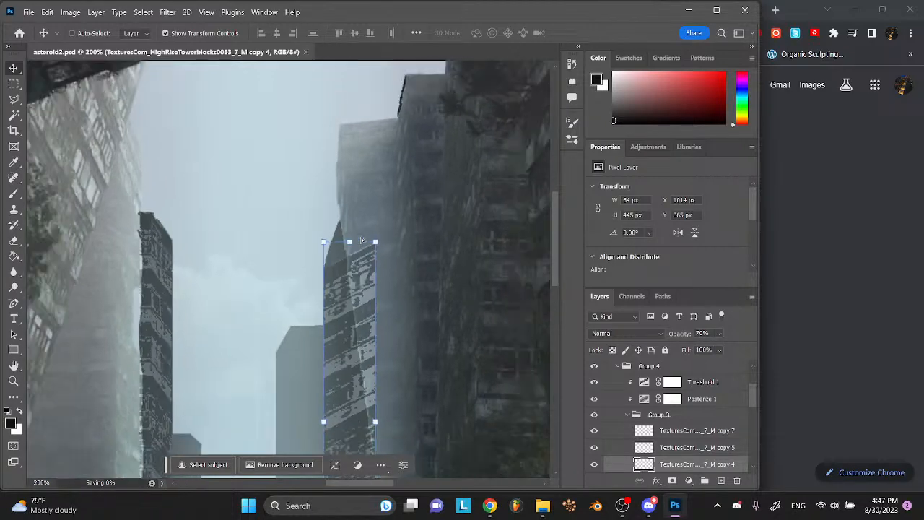
{"action": "scroll", "coordinate": [364, 242], "scroll_direction": "up", "scroll_amount": 1}
{"action": "left_click", "coordinate": [47, 12]}
{"action": "mouse_move", "coordinate": [90, 270]}
{"action": "left_click", "coordinate": [243, 296]}
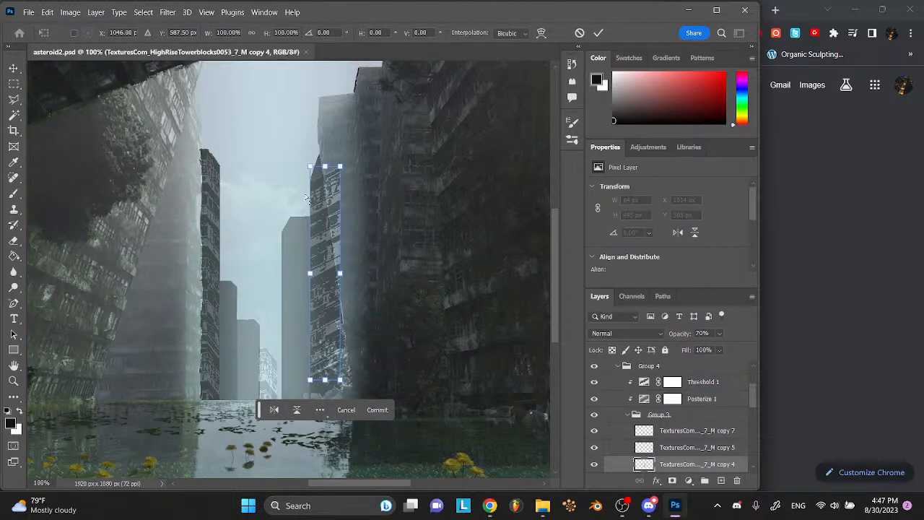
{"action": "left_click_drag", "start_coordinate": [347, 186], "coordinate": [335, 168]}
{"action": "left_click_drag", "start_coordinate": [343, 256], "coordinate": [321, 268]}
{"action": "left_click", "coordinate": [597, 34]}
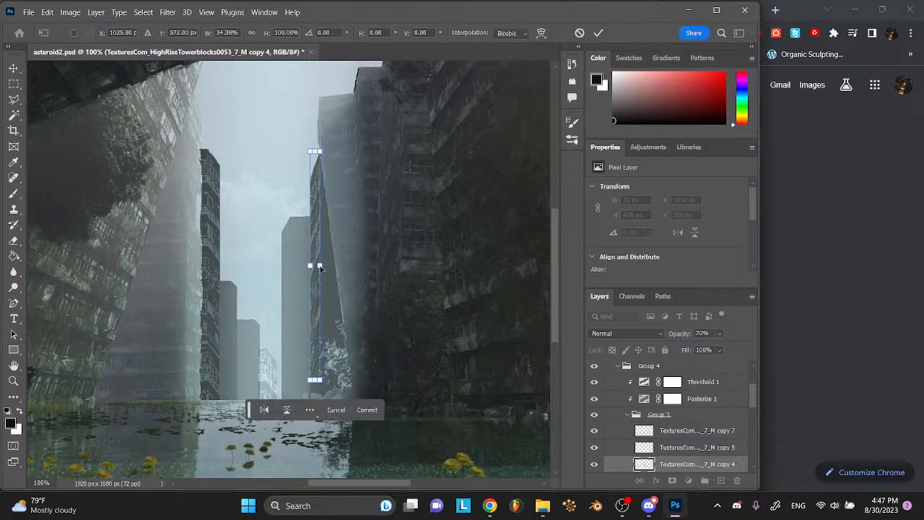
{"action": "left_click", "coordinate": [366, 410]}
{"action": "left_click", "coordinate": [337, 315]}
{"action": "key", "text": "ctrl+s"}
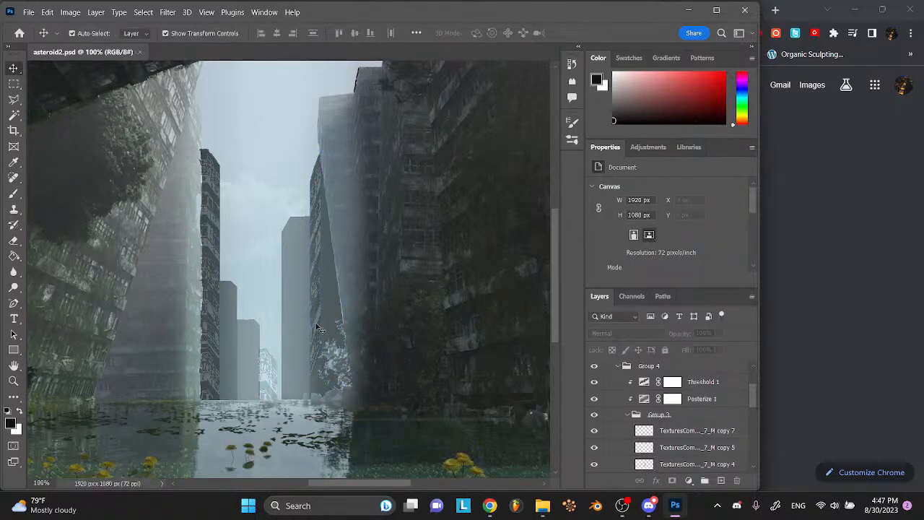
- Duplicate the narrow facade strip and move the copy down to Y 744 px to cover the tower's base, then save the document
{"action": "left_click", "coordinate": [318, 333]}
{"action": "left_click", "coordinate": [359, 334]}
{"action": "left_click", "coordinate": [315, 326]}
{"action": "key", "text": "alt+shift+Down"}
{"action": "key", "text": "alt+shift+Down"}
{"action": "key", "text": "alt+shift+Down"}
{"action": "key", "text": "alt+shift+Down"}
{"action": "key", "text": "alt+shift+Down"}
{"action": "key", "text": "alt+shift+Down"}
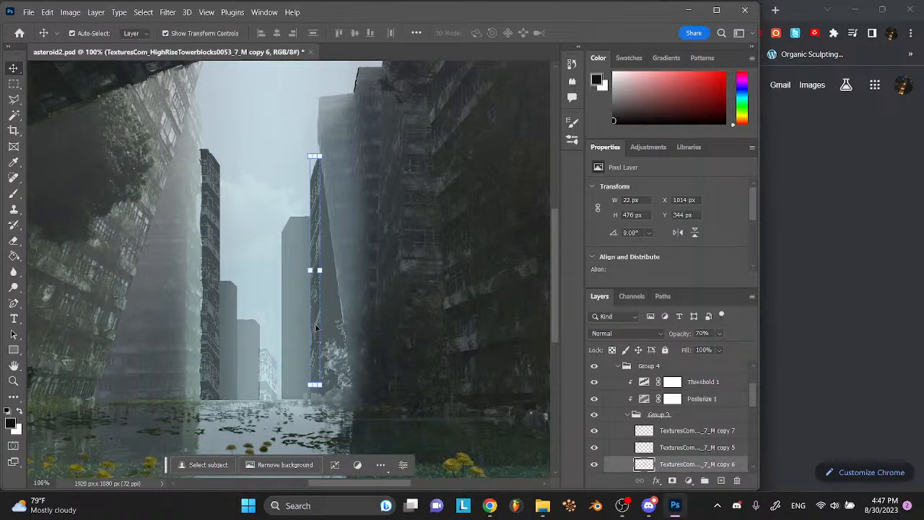
{"action": "key", "text": "shift+Down"}
{"action": "key", "text": "shift+Down"}
{"action": "key", "text": "shift+Down"}
{"action": "key", "text": "shift+Down"}
{"action": "key", "text": "shift+Down"}
{"action": "key", "text": "shift+Down"}
{"action": "key", "text": "shift+Down"}
{"action": "key", "text": "shift+Down"}
{"action": "key", "text": "shift+Down"}
{"action": "key", "text": "shift+Down"}
{"action": "key", "text": "shift+Down"}
{"action": "key", "text": "shift+Down"}
{"action": "key", "text": "shift+Down"}
{"action": "key", "text": "shift+Down"}
{"action": "key", "text": "shift+Down"}
{"action": "key", "text": "shift+Down"}
{"action": "key", "text": "shift+Down"}
{"action": "key", "text": "shift+Down"}
{"action": "key", "text": "shift+Down"}
{"action": "key", "text": "shift+Down"}
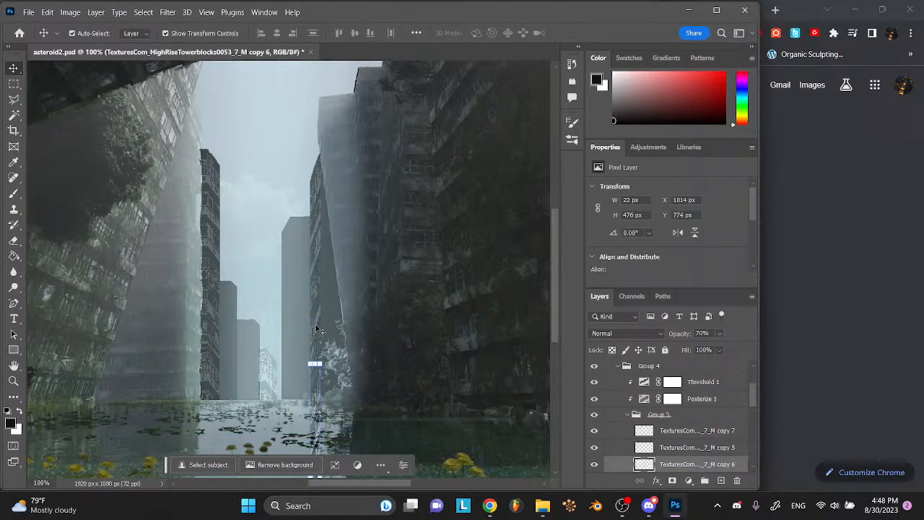
{"action": "key", "text": "shift+Up"}
{"action": "key", "text": "ctrl+s"}
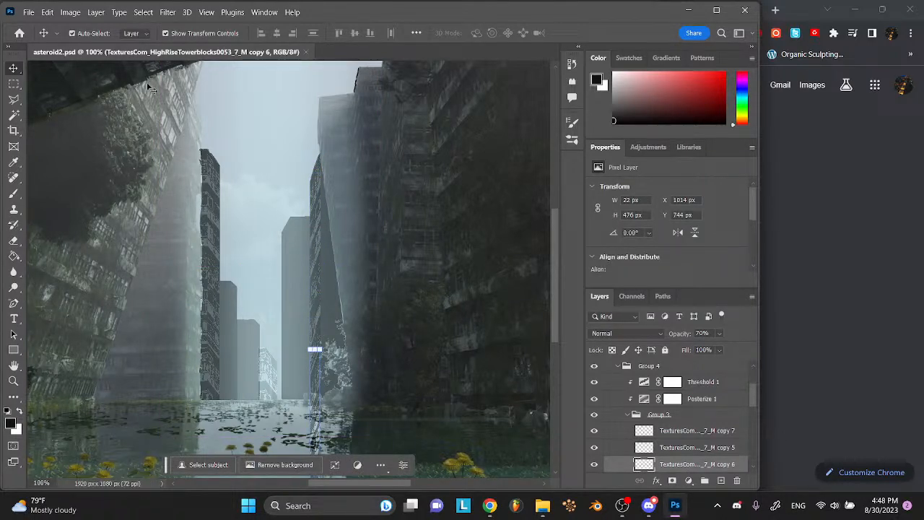
- Skew the lower facade copy slightly to about 461 px tall, commit the transform, and deselect the layer
{"action": "left_click", "coordinate": [47, 12]}
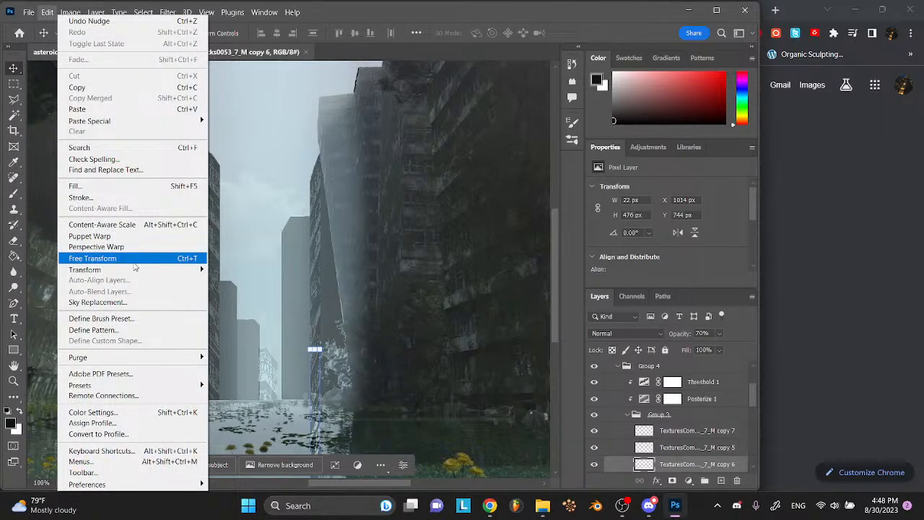
{"action": "mouse_move", "coordinate": [136, 271]}
{"action": "left_click", "coordinate": [239, 310]}
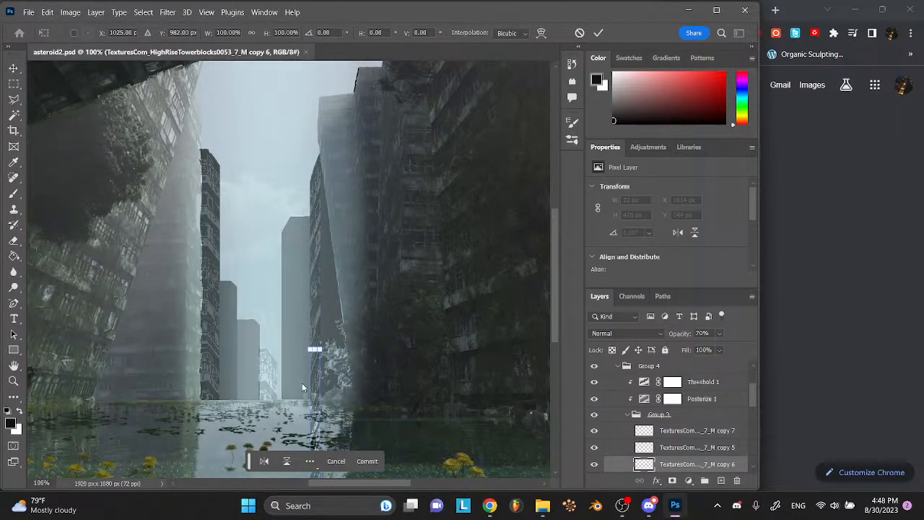
{"action": "left_click_drag", "start_coordinate": [315, 350], "coordinate": [311, 344]}
{"action": "left_click", "coordinate": [367, 461]}
{"action": "scroll", "coordinate": [409, 347], "scroll_direction": "down", "scroll_amount": 2}
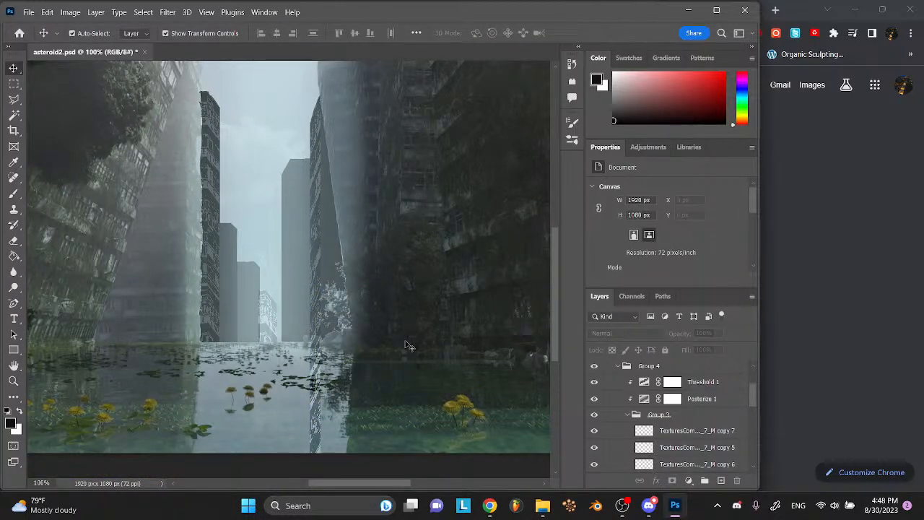
{"action": "left_click", "coordinate": [316, 334]}
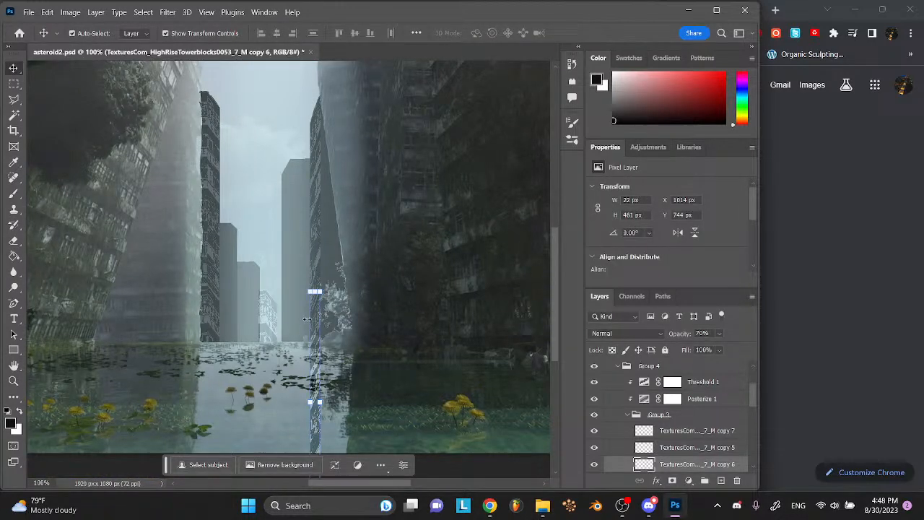
{"action": "left_click", "coordinate": [377, 213]}
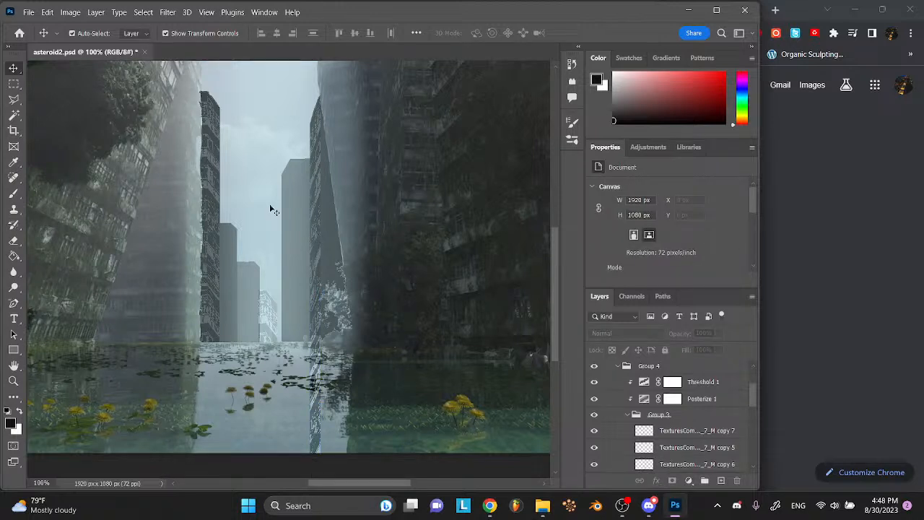
- Marquee the part of the lower facade copy that overlaps the water, remove it from that layer, and clear the selection
{"action": "scroll", "coordinate": [298, 232], "scroll_direction": "down", "scroll_amount": 2}
{"action": "left_click", "coordinate": [20, 90]}
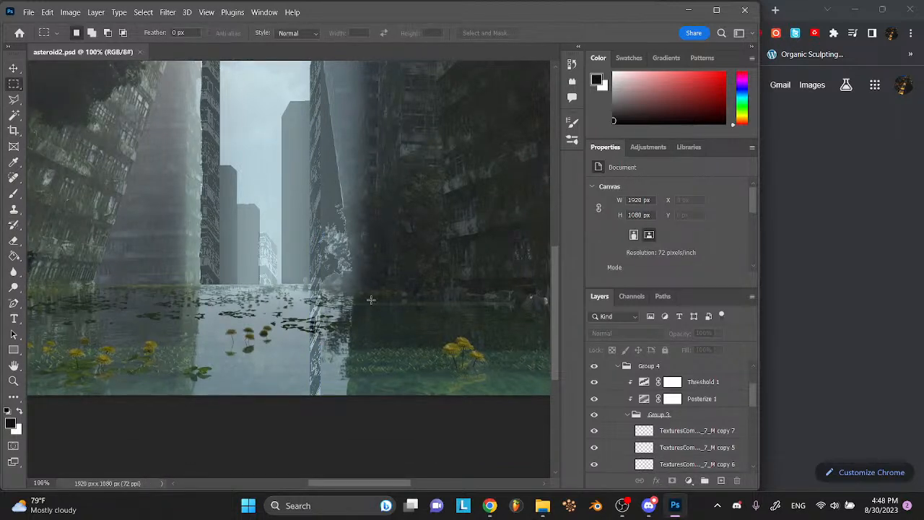
{"action": "left_click_drag", "start_coordinate": [305, 284], "coordinate": [350, 418]}
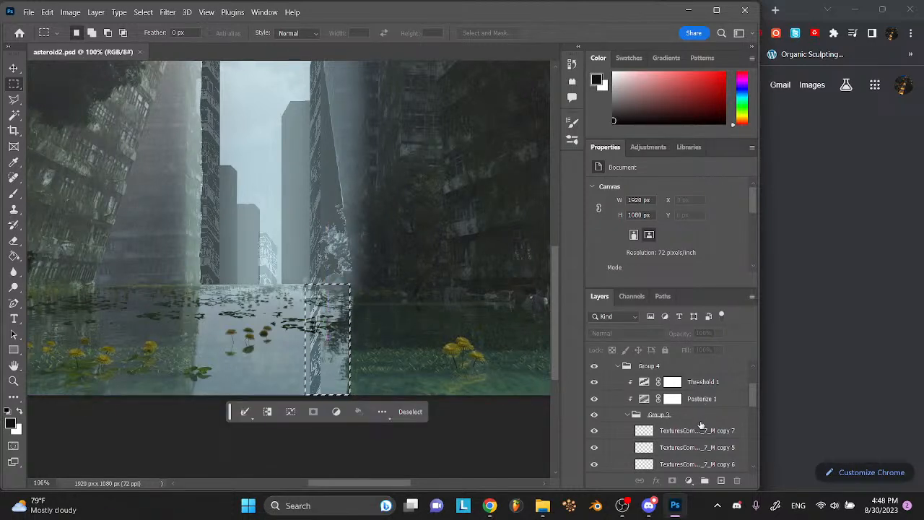
{"action": "scroll", "coordinate": [729, 430], "scroll_direction": "down", "scroll_amount": 2}
{"action": "scroll", "coordinate": [698, 427], "scroll_direction": "up", "scroll_amount": 4}
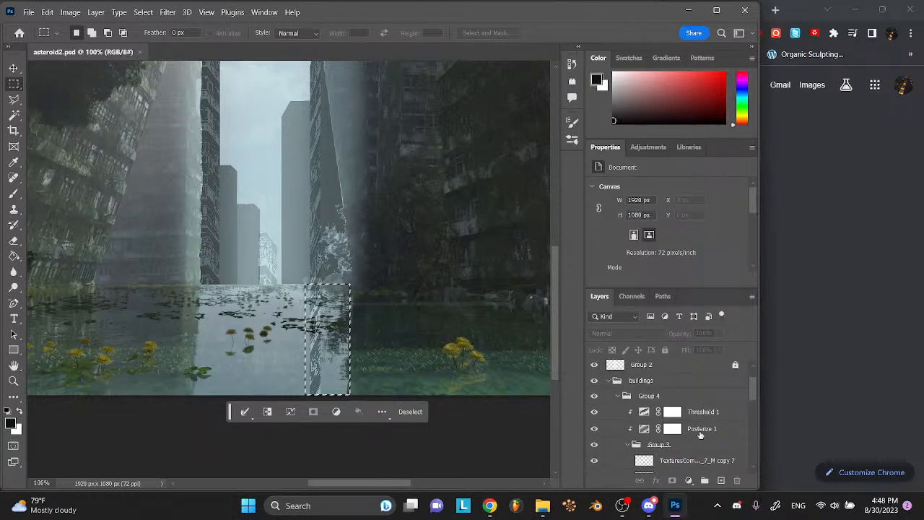
{"action": "scroll", "coordinate": [698, 427], "scroll_direction": "down", "scroll_amount": 3}
{"action": "left_click", "coordinate": [594, 400]}
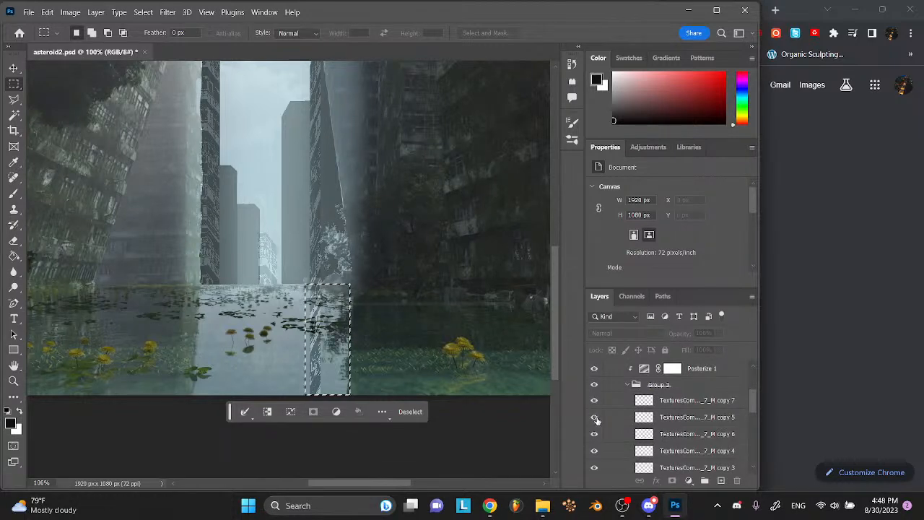
{"action": "scroll", "coordinate": [636, 421], "scroll_direction": "up", "scroll_amount": 3}
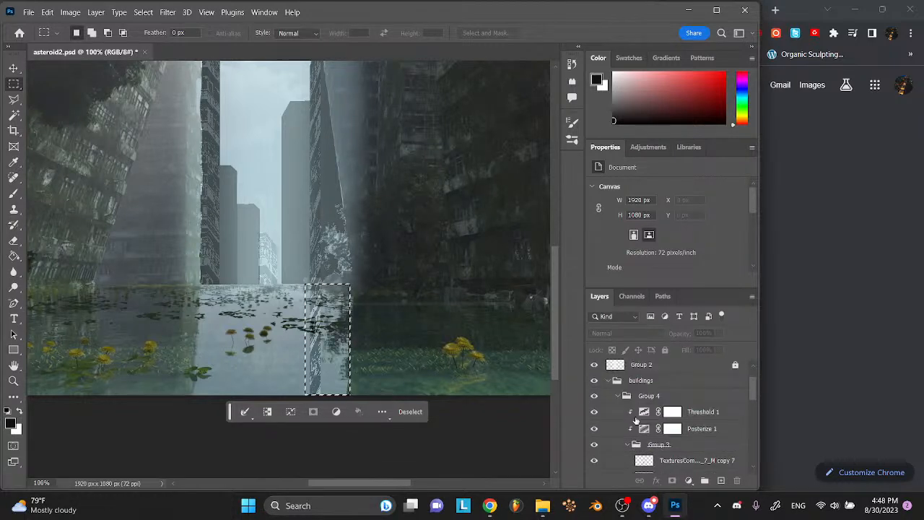
{"action": "scroll", "coordinate": [636, 421], "scroll_direction": "down", "scroll_amount": 3}
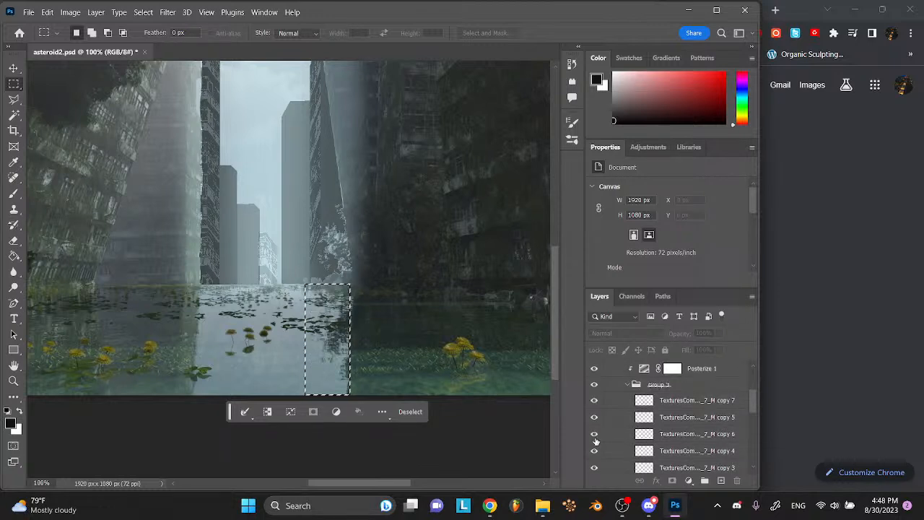
{"action": "left_click", "coordinate": [645, 432]}
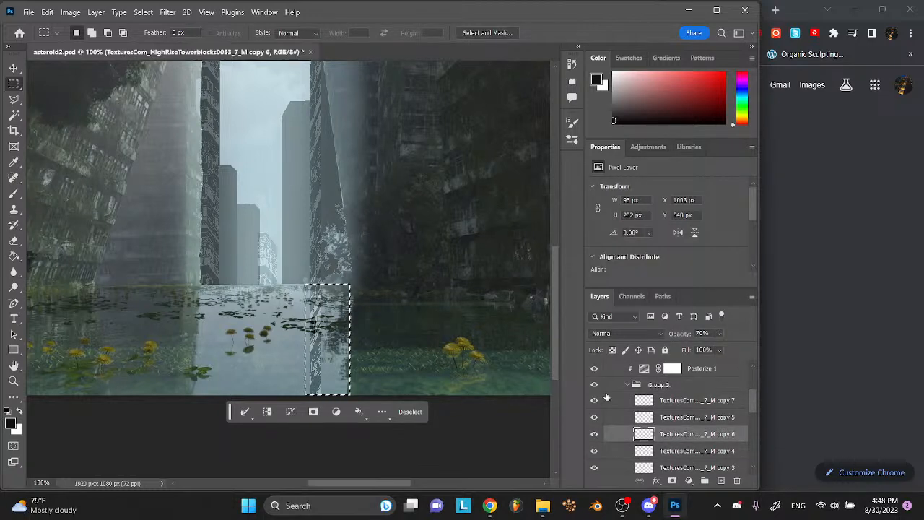
{"action": "key", "text": "ctrl+d"}
- Examine the facade strips on the distant towers, both close up and within the whole painting
{"action": "scroll", "coordinate": [471, 292], "scroll_direction": "up", "scroll_amount": 3}
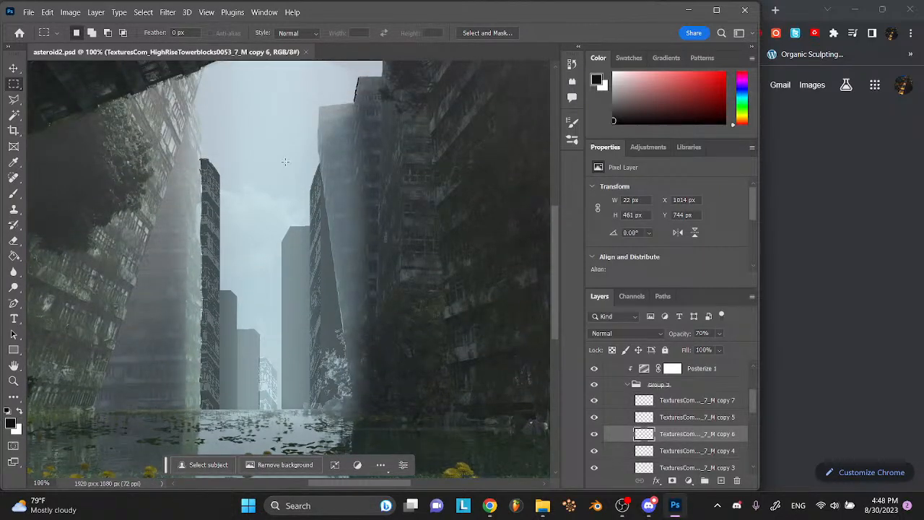
{"action": "scroll", "coordinate": [408, 257], "scroll_direction": "down", "scroll_amount": 1}
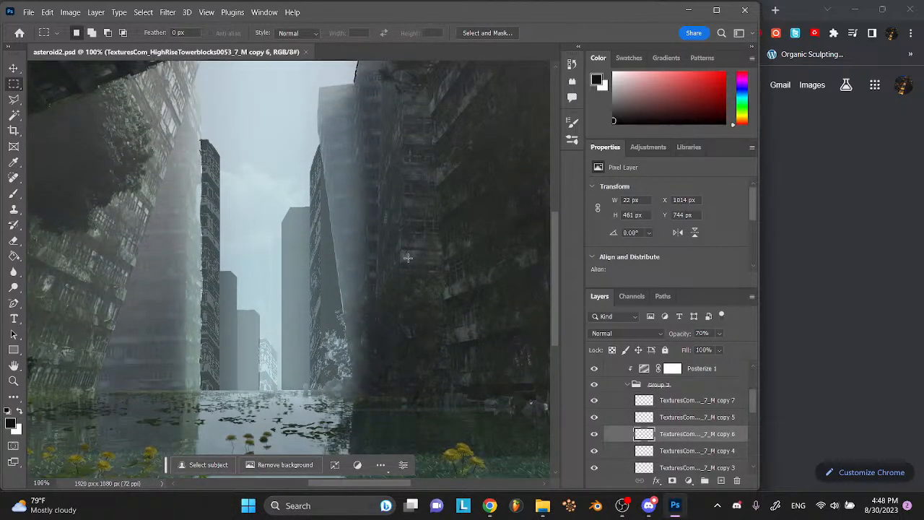
{"action": "left_click", "coordinate": [14, 69]}
{"action": "left_click", "coordinate": [203, 169]}
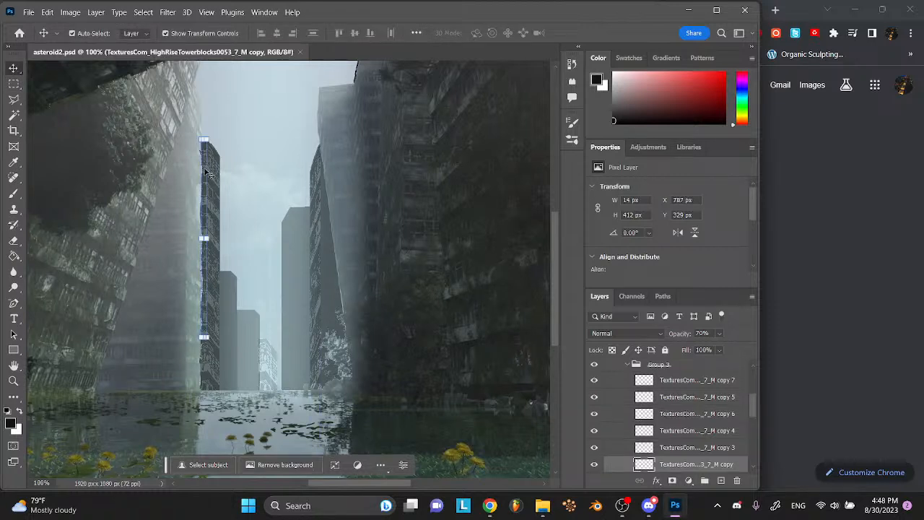
{"action": "left_click", "coordinate": [349, 242]}
{"action": "left_click", "coordinate": [663, 387]}
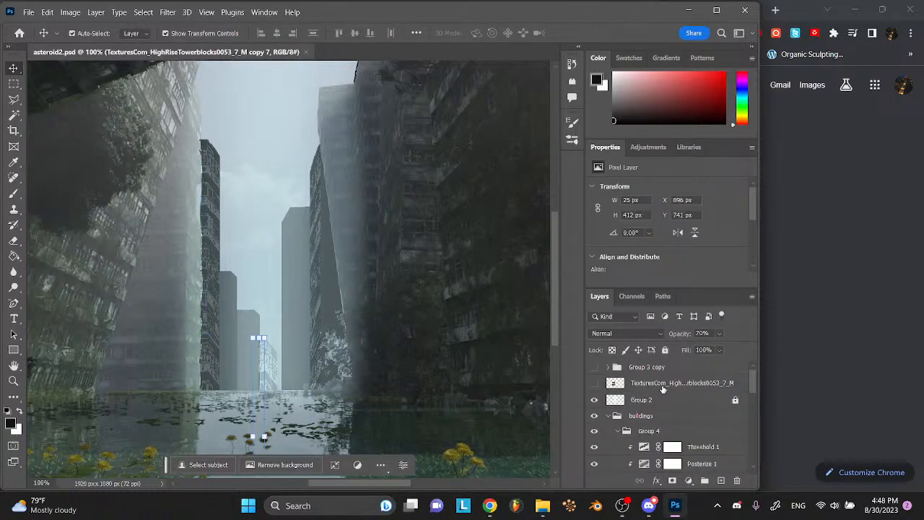
{"action": "left_click", "coordinate": [639, 390]}
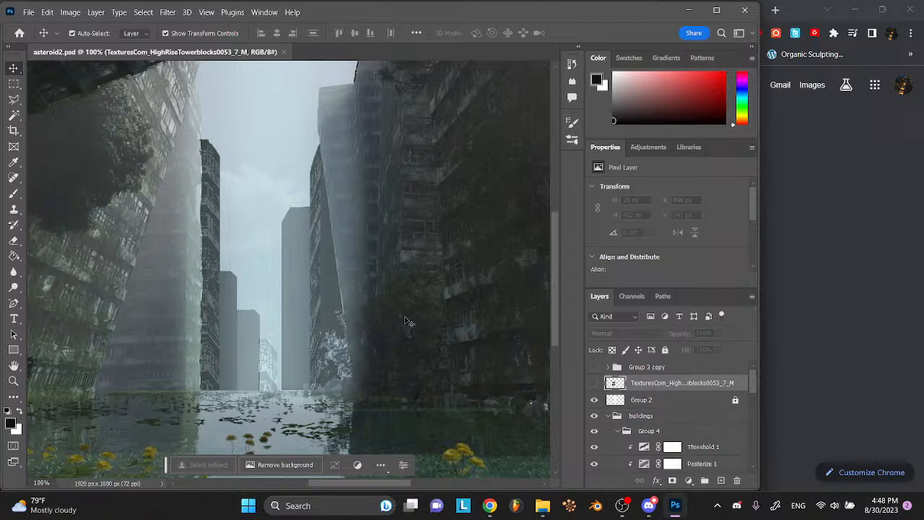
{"action": "scroll", "coordinate": [407, 321], "scroll_direction": "left", "scroll_amount": 2}
{"action": "scroll", "coordinate": [406, 322], "scroll_direction": "down", "scroll_amount": 3}
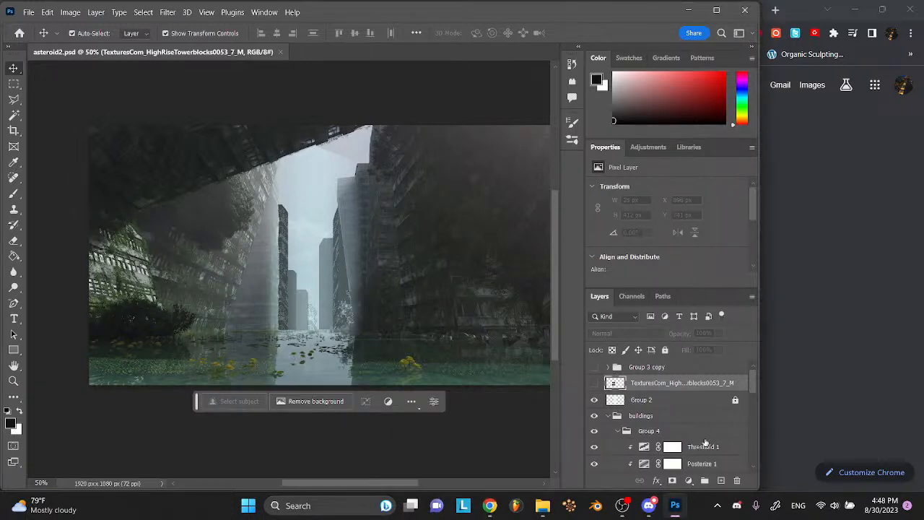
{"action": "left_click", "coordinate": [567, 457]}
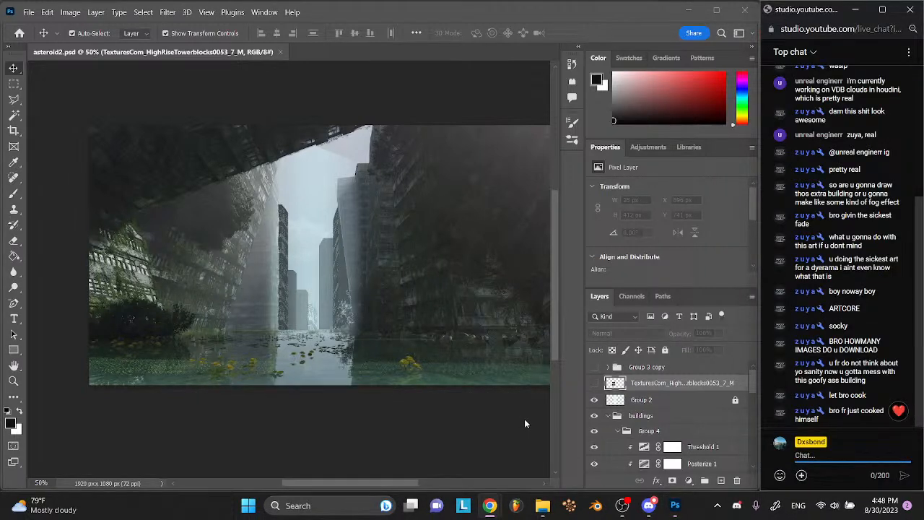
{"action": "left_click", "coordinate": [426, 340]}
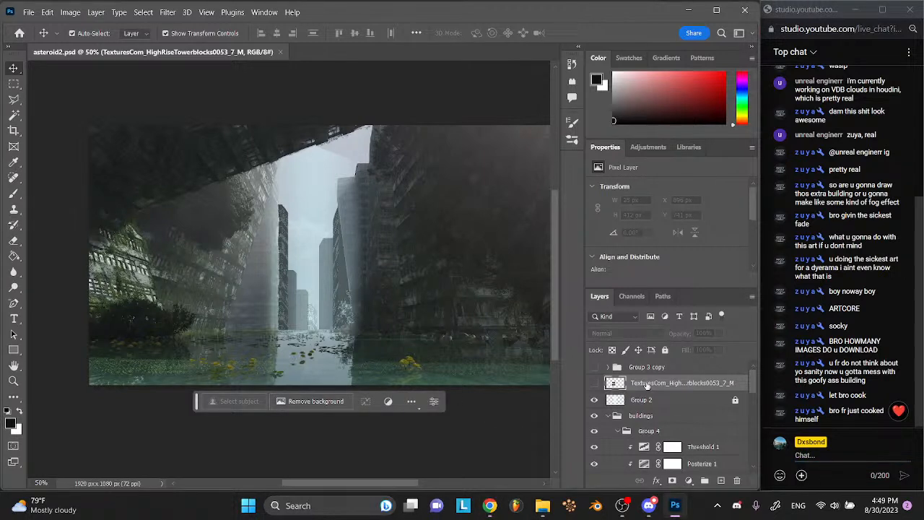
- Collapse the buildings group, save the document, and add a new empty layer directly above the group
{"action": "left_click", "coordinate": [641, 416]}
{"action": "left_click", "coordinate": [609, 417]}
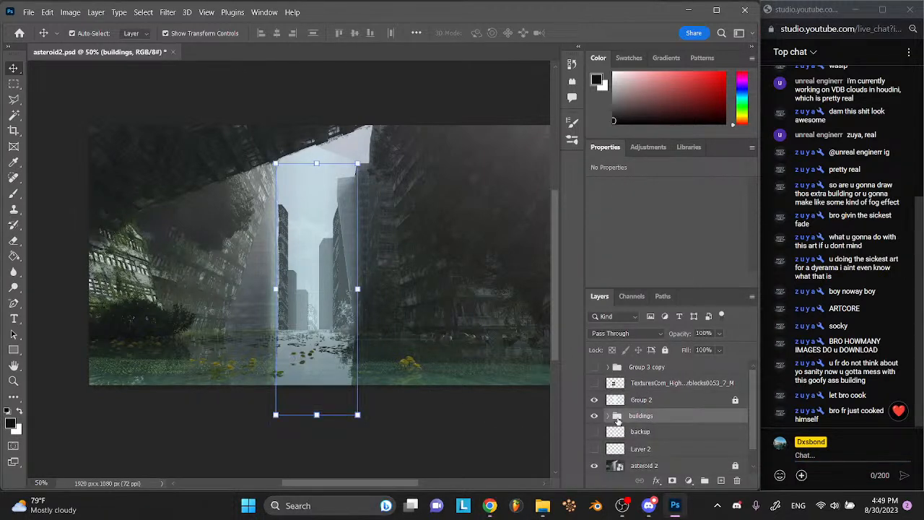
{"action": "key", "text": "ctrl+s"}
{"action": "left_click", "coordinate": [720, 481]}
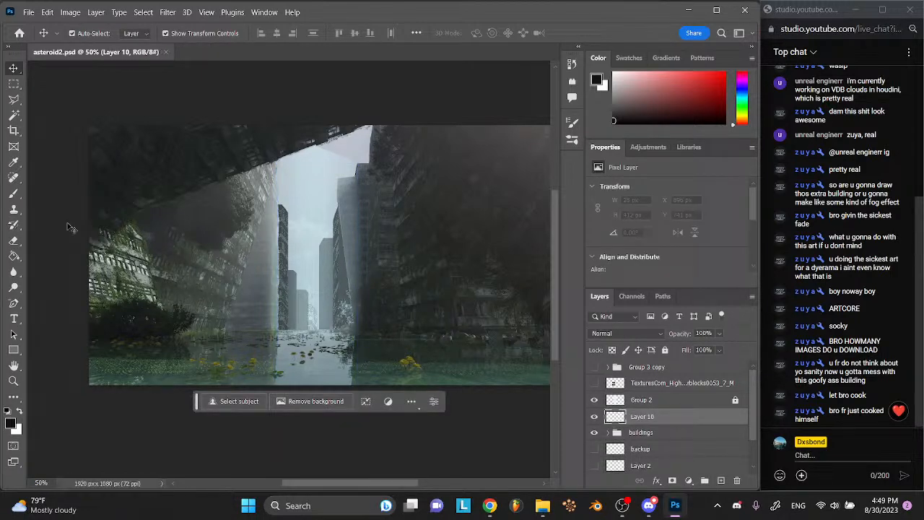
- Activate the Brush tool and look through the brush presets for tree and foliage brushes
{"action": "left_click", "coordinate": [16, 195]}
{"action": "left_click", "coordinate": [81, 33]}
{"action": "scroll", "coordinate": [213, 320], "scroll_direction": "down", "scroll_amount": 8}
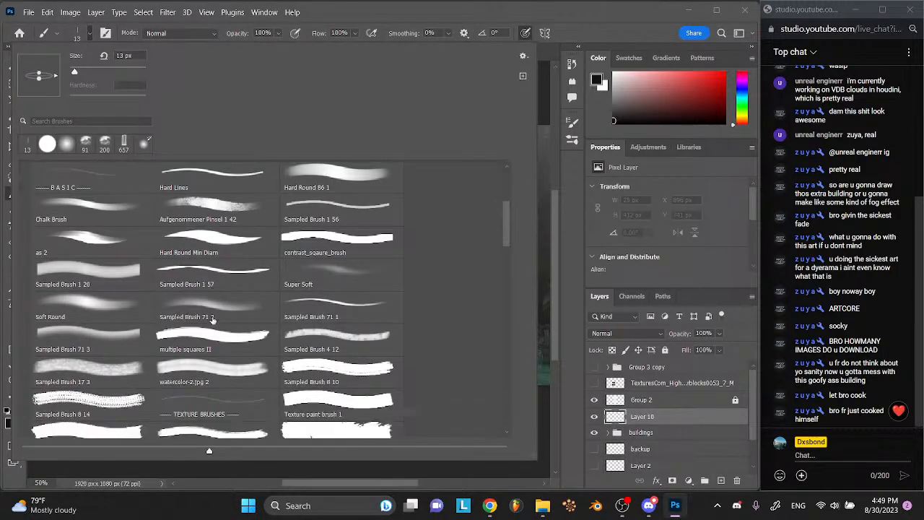
{"action": "scroll", "coordinate": [213, 320], "scroll_direction": "down", "scroll_amount": 10}
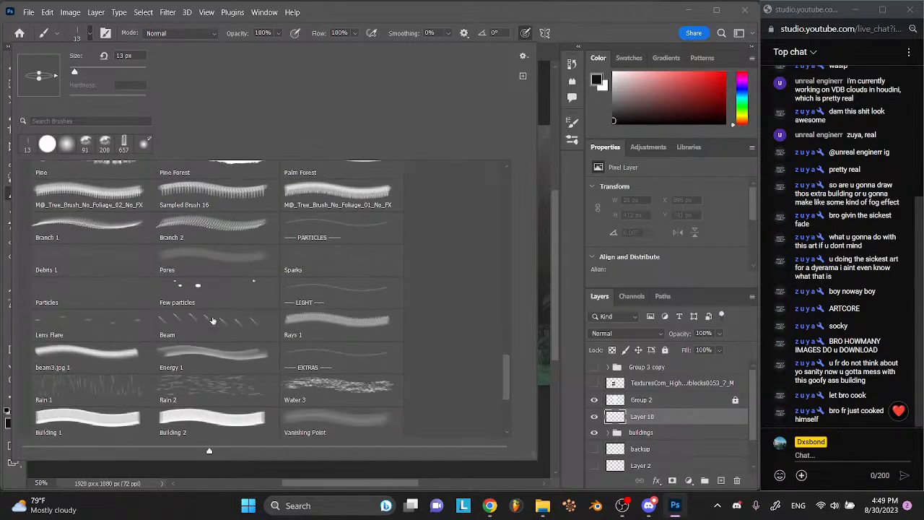
{"action": "scroll", "coordinate": [213, 320], "scroll_direction": "down", "scroll_amount": 5}
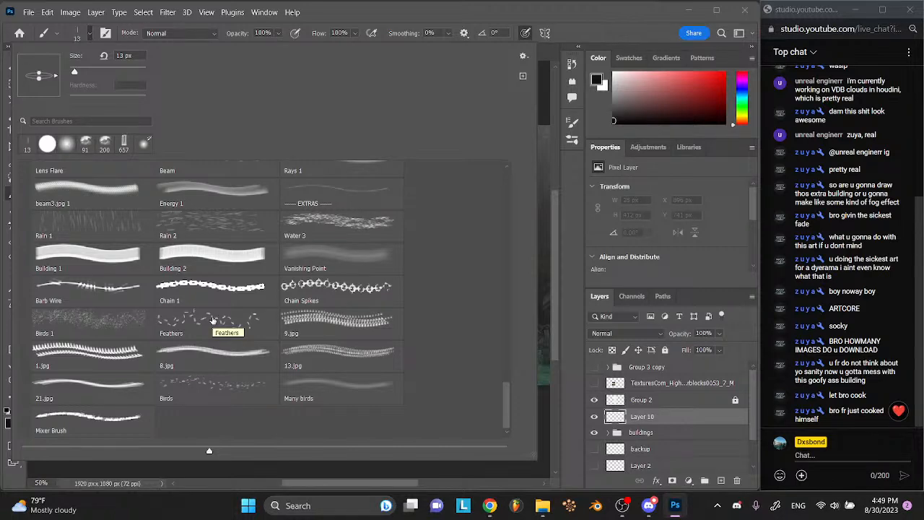
{"action": "scroll", "coordinate": [213, 320], "scroll_direction": "up", "scroll_amount": 7}
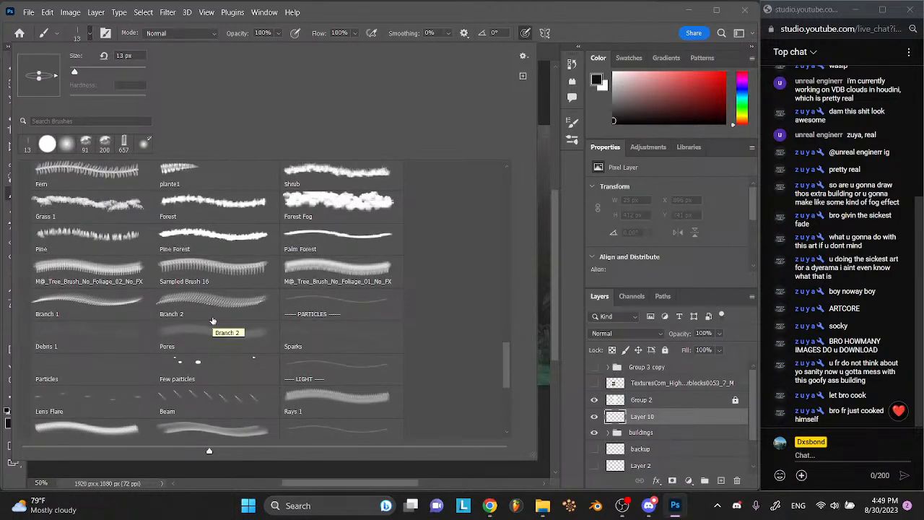
{"action": "scroll", "coordinate": [213, 320], "scroll_direction": "up", "scroll_amount": 2}
- Preview the bare tree presets Sampled Brush 16, M@_Tree_Brush_No_Foliage_02_No_FX and M@_Tree_Brush_No_Foliage_01_No_FX
{"action": "left_click", "coordinate": [234, 344]}
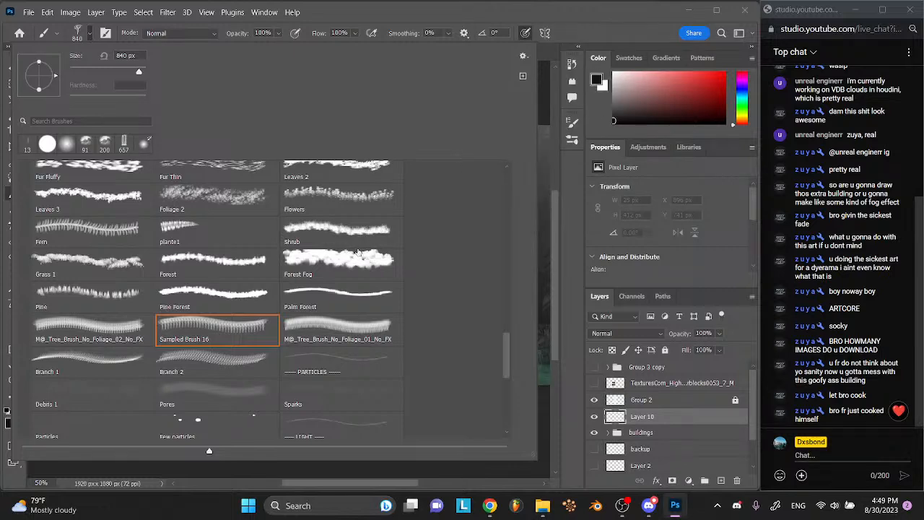
{"action": "key", "text": "comma"}
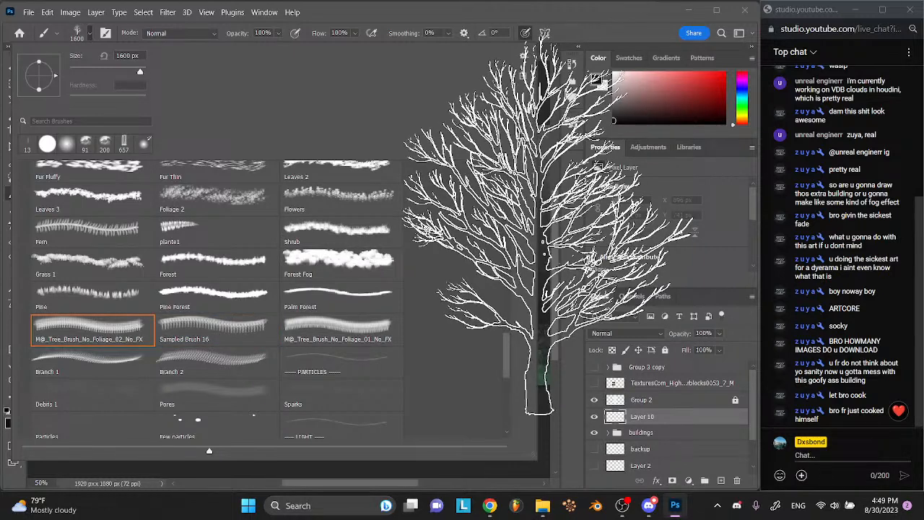
{"action": "key", "text": "period"}
{"action": "key", "text": "period"}
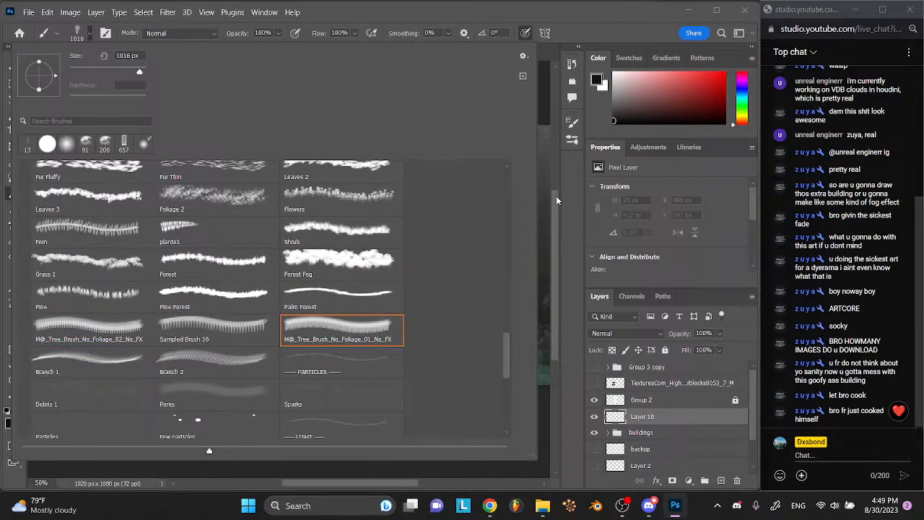
- Compare the Pine Forest, Flowers, Shrub, Forest Fog and Grass 1 presets, and settle on the Forest brush at 1300 px
{"action": "left_click", "coordinate": [233, 296]}
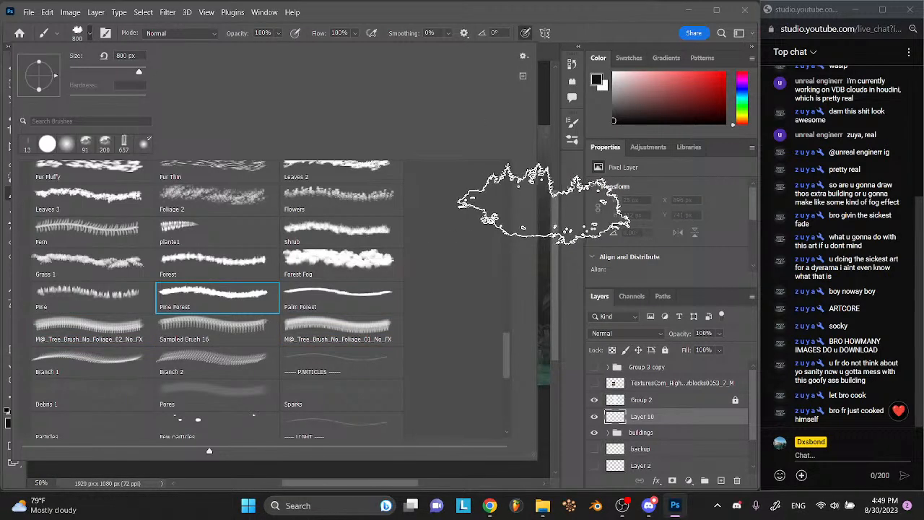
{"action": "left_click", "coordinate": [353, 209]}
{"action": "left_click", "coordinate": [341, 236]}
{"action": "left_click", "coordinate": [323, 271]}
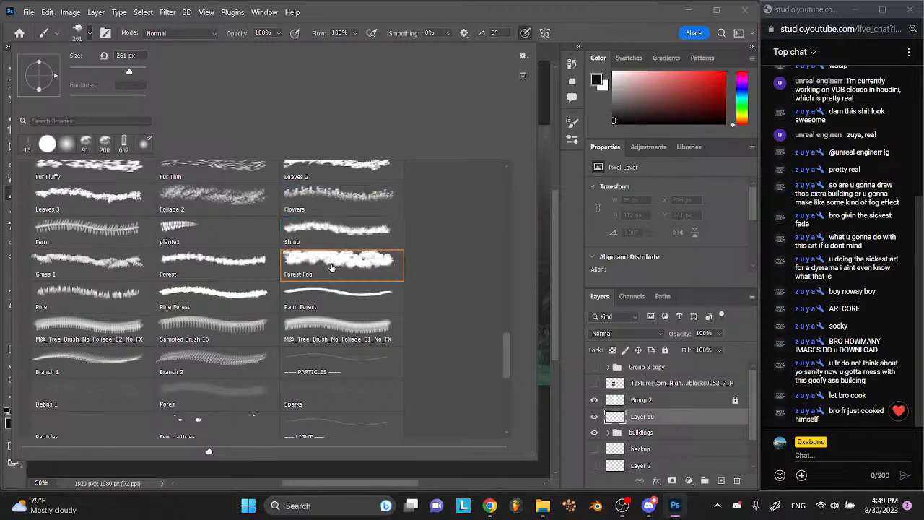
{"action": "left_click", "coordinate": [216, 265]}
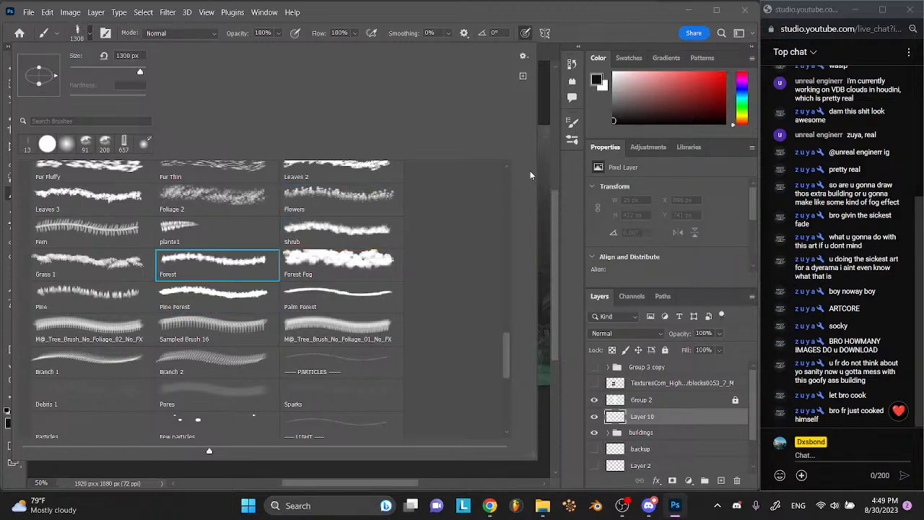
{"action": "left_click", "coordinate": [78, 265]}
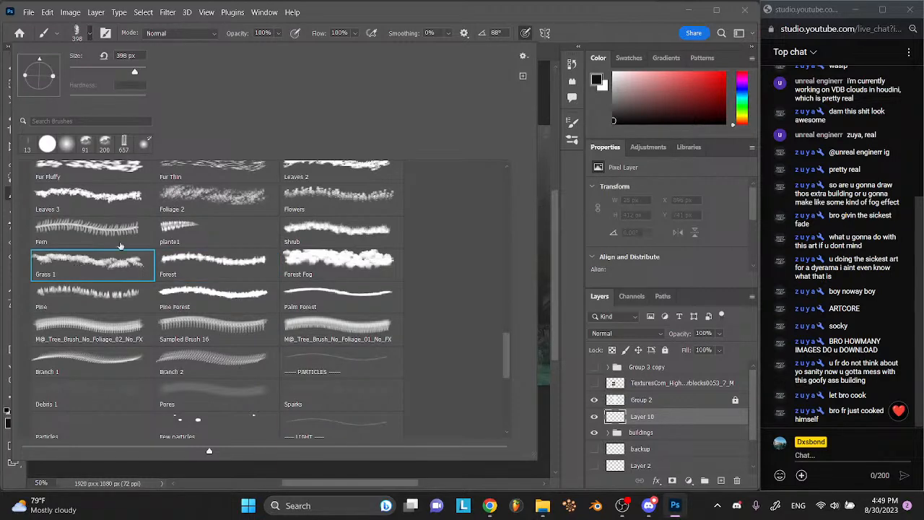
{"action": "left_click", "coordinate": [203, 272]}
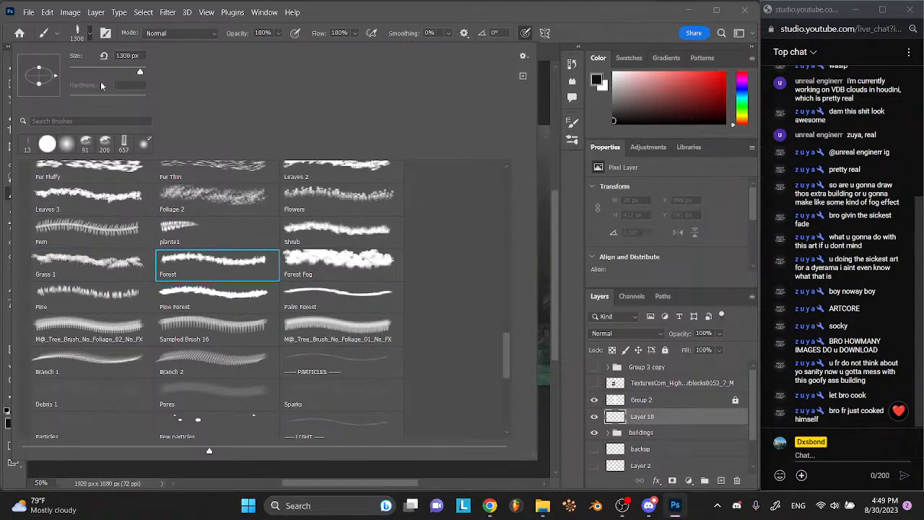
{"action": "left_click", "coordinate": [91, 34]}
- Stamp a Forest brush tree, undo that stamp, and place a single one over the sky gap between the towers
{"action": "left_click", "coordinate": [354, 208]}
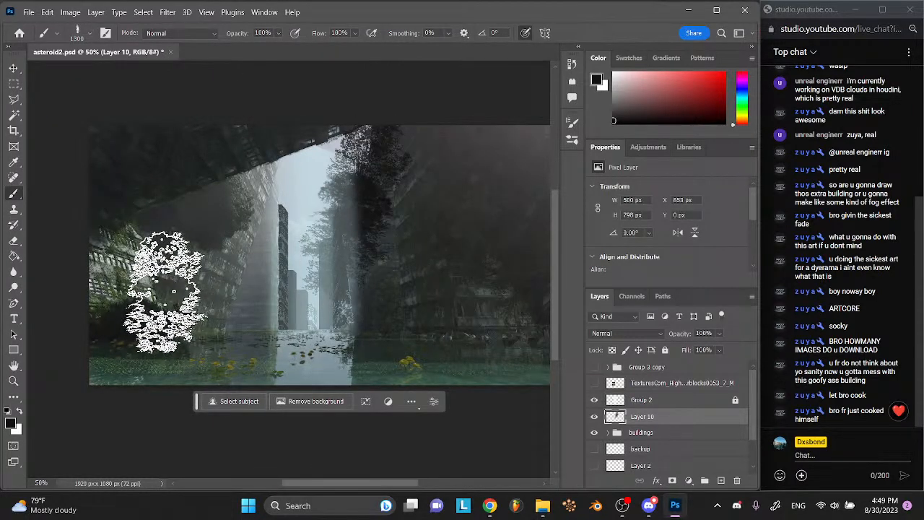
{"action": "key", "text": "ctrl+z"}
{"action": "left_click", "coordinate": [315, 217]}
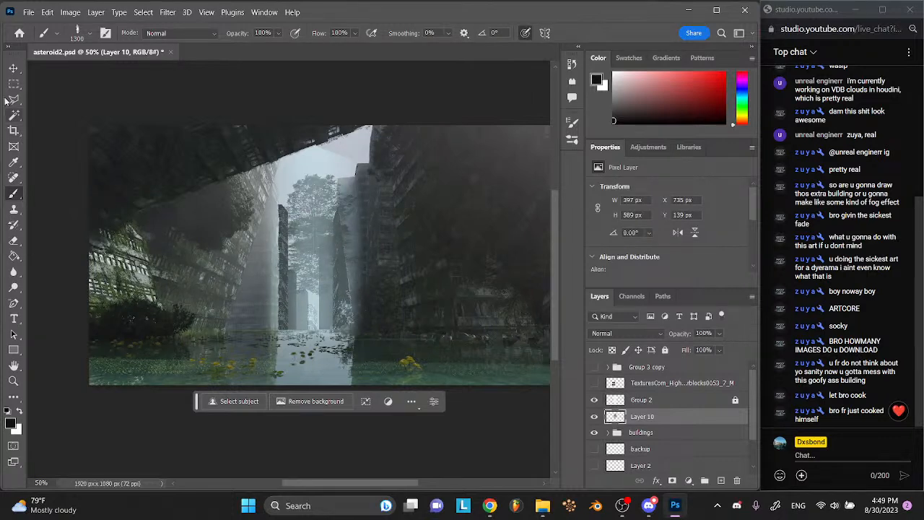
- Move the tree layer to the top of the layer stack, above Group 3 copy
{"action": "left_click", "coordinate": [14, 70]}
{"action": "key", "text": "ctrl+plus"}
{"action": "key", "text": "ctrl+plus"}
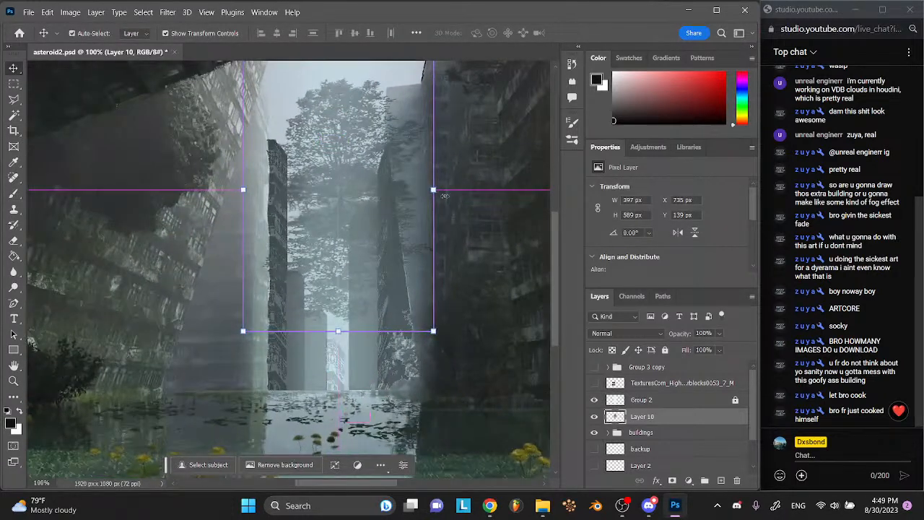
{"action": "left_click_drag", "start_coordinate": [643, 419], "coordinate": [652, 367]}
{"action": "key", "text": "ctrl+z"}
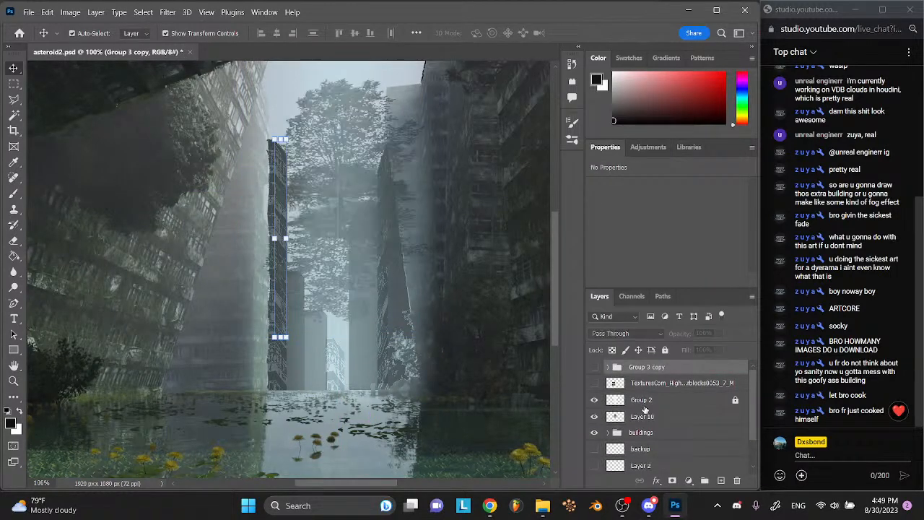
{"action": "left_click_drag", "start_coordinate": [641, 418], "coordinate": [641, 361]}
- Rotate the tree to -30.39° and scale it to about 112 by 133 px beside the distant grey tower, committing the transform
{"action": "scroll", "coordinate": [445, 147], "scroll_direction": "up", "scroll_amount": 4}
{"action": "left_click_drag", "start_coordinate": [433, 125], "coordinate": [334, 292]}
{"action": "left_click_drag", "start_coordinate": [325, 248], "coordinate": [393, 253]}
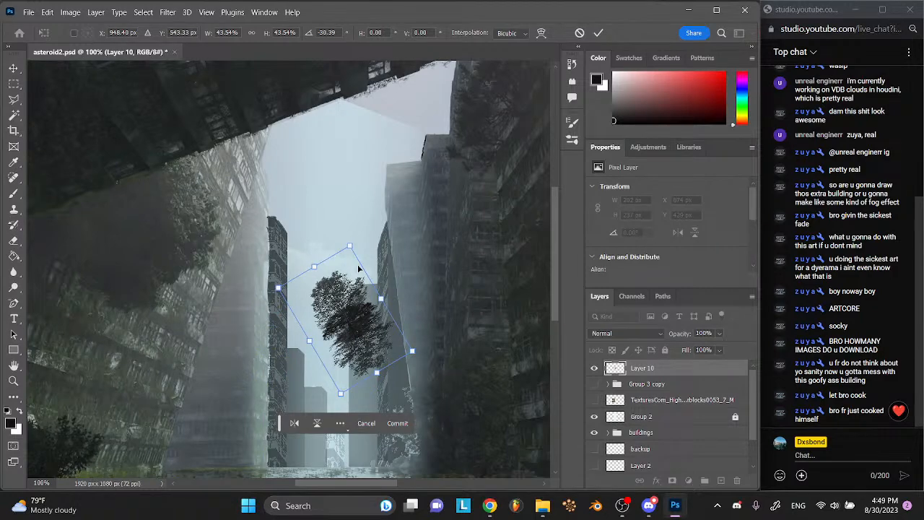
{"action": "scroll", "coordinate": [357, 264], "scroll_direction": "up", "scroll_amount": 2}
{"action": "scroll", "coordinate": [359, 269], "scroll_direction": "right", "scroll_amount": 1}
{"action": "left_click_drag", "start_coordinate": [203, 210], "coordinate": [271, 243]}
{"action": "left_click_drag", "start_coordinate": [374, 292], "coordinate": [326, 292]}
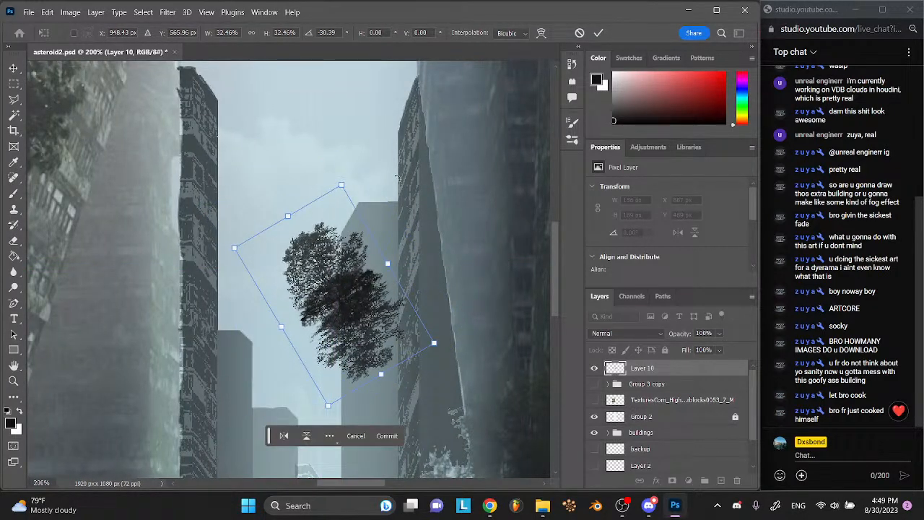
{"action": "left_click_drag", "start_coordinate": [344, 181], "coordinate": [348, 304]}
{"action": "left_click", "coordinate": [393, 398]}
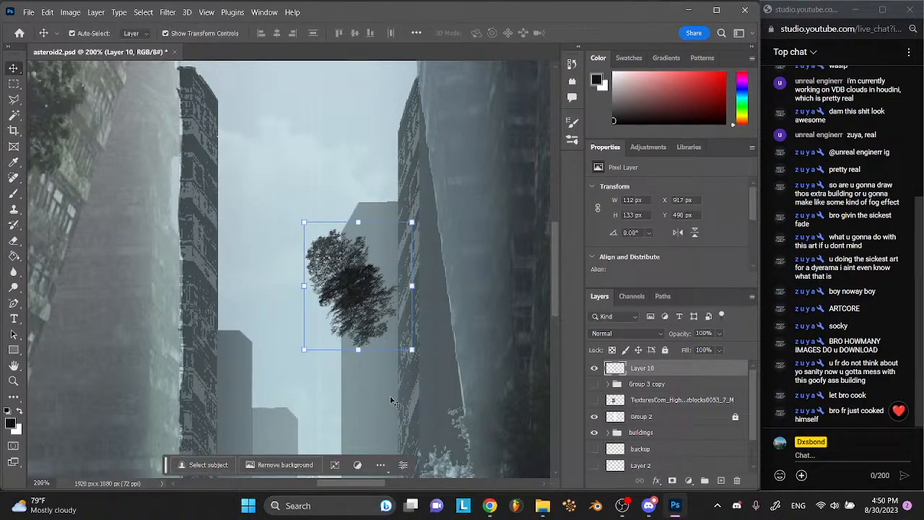
- Shift the tree to X 907 px, collapse and lock the buildings group, and save the document
{"action": "left_click", "coordinate": [381, 310]}
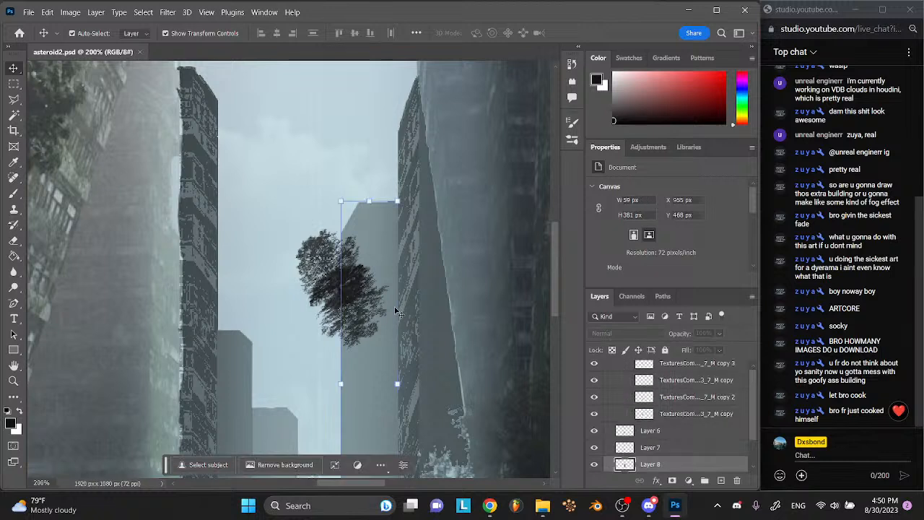
{"action": "scroll", "coordinate": [619, 447], "scroll_direction": "up", "scroll_amount": 5}
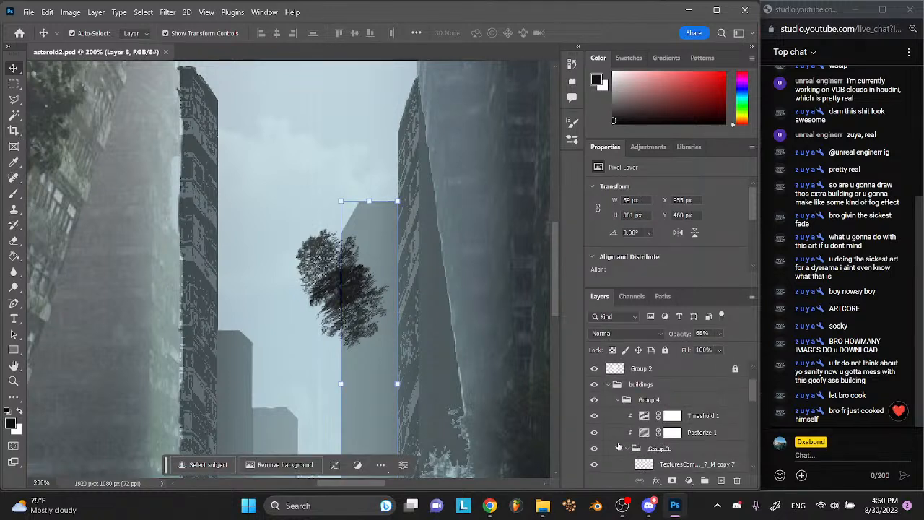
{"action": "left_click", "coordinate": [616, 390]}
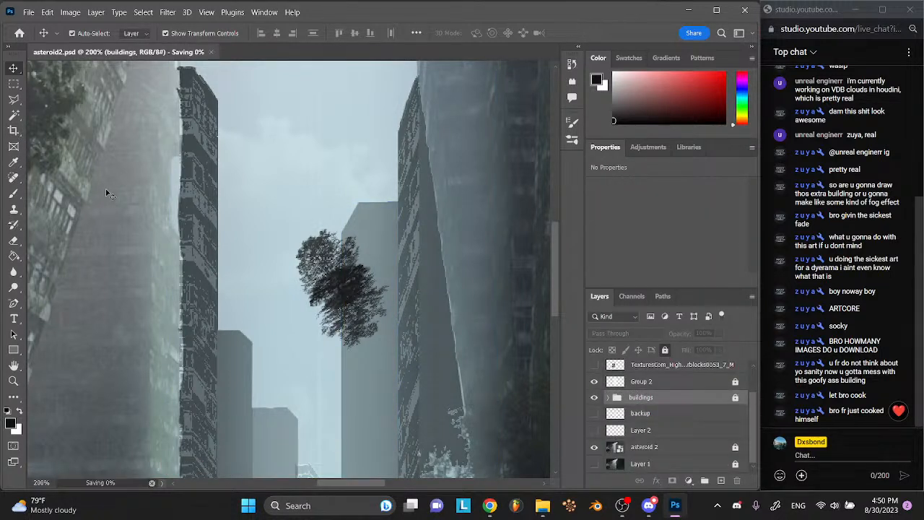
- Marquee the part of the tree overlapping the grey tower, remove it from the tree layer, and clear the selection
{"action": "left_click", "coordinate": [13, 85]}
{"action": "left_click_drag", "start_coordinate": [342, 233], "coordinate": [394, 377]}
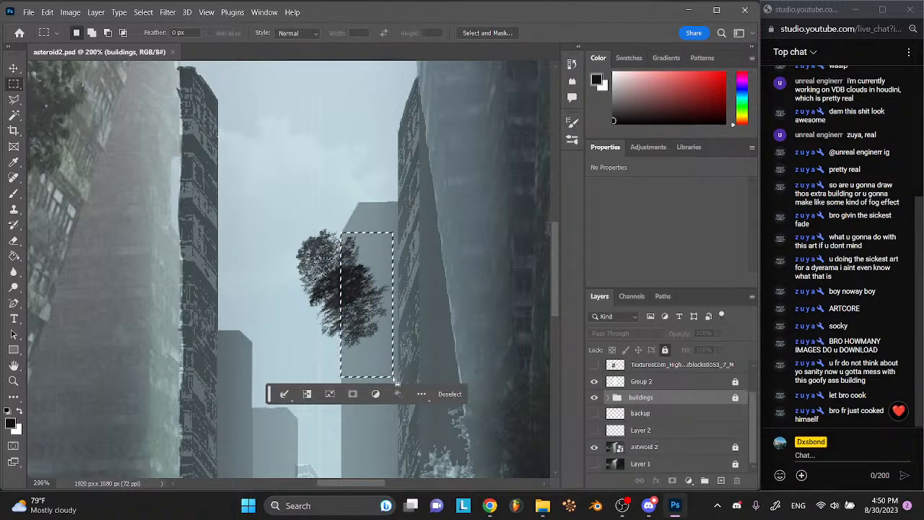
{"action": "scroll", "coordinate": [646, 375], "scroll_direction": "up", "scroll_amount": 1}
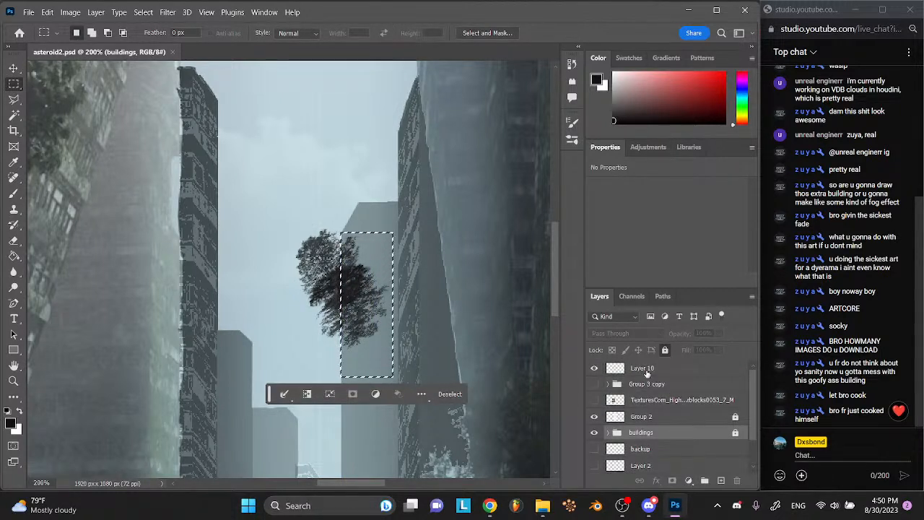
{"action": "left_click", "coordinate": [648, 369]}
{"action": "key", "text": "Delete"}
{"action": "key", "text": "ctrl+d"}
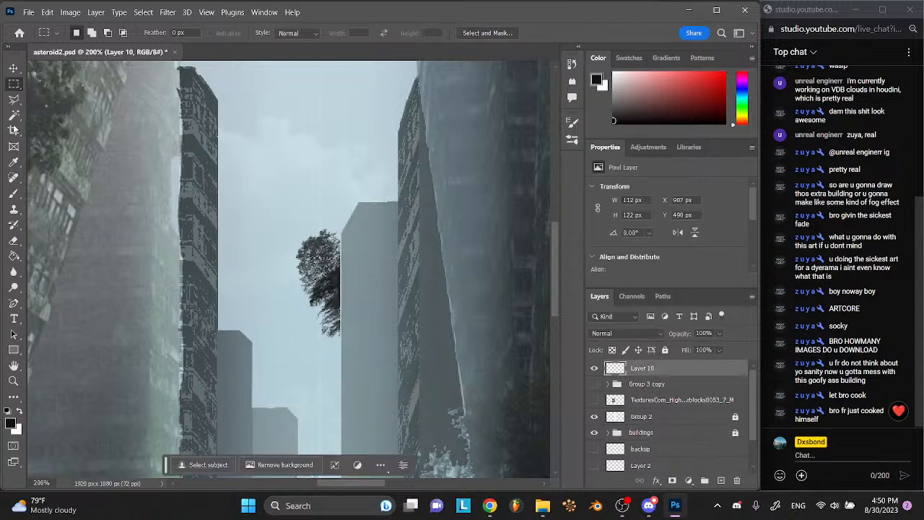
- Nudge the tree to X 908 px, lower its layer's opacity to 78%, and move the layer below the buildings group
{"action": "left_click", "coordinate": [13, 69]}
{"action": "left_click_drag", "start_coordinate": [323, 235], "coordinate": [324, 235]}
{"action": "left_click", "coordinate": [719, 334]}
{"action": "left_click_drag", "start_coordinate": [721, 349], "coordinate": [713, 350]}
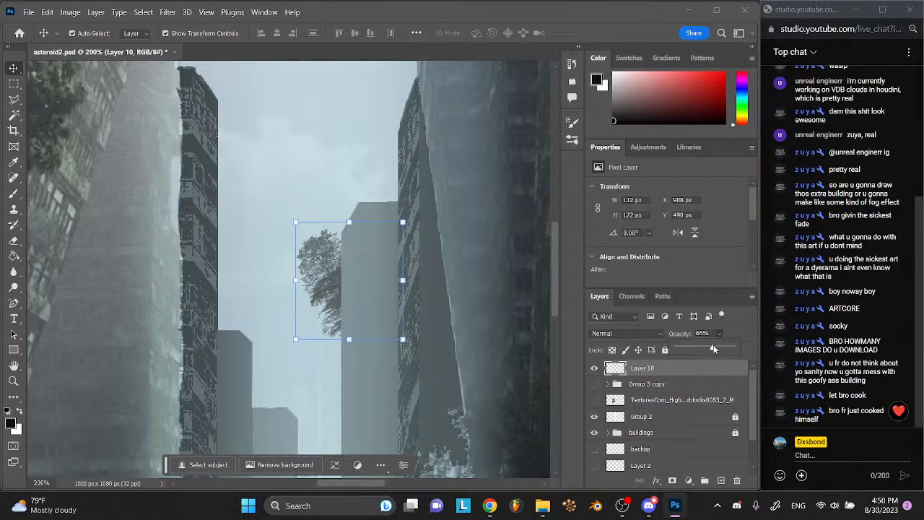
{"action": "left_click_drag", "start_coordinate": [655, 371], "coordinate": [656, 443]}
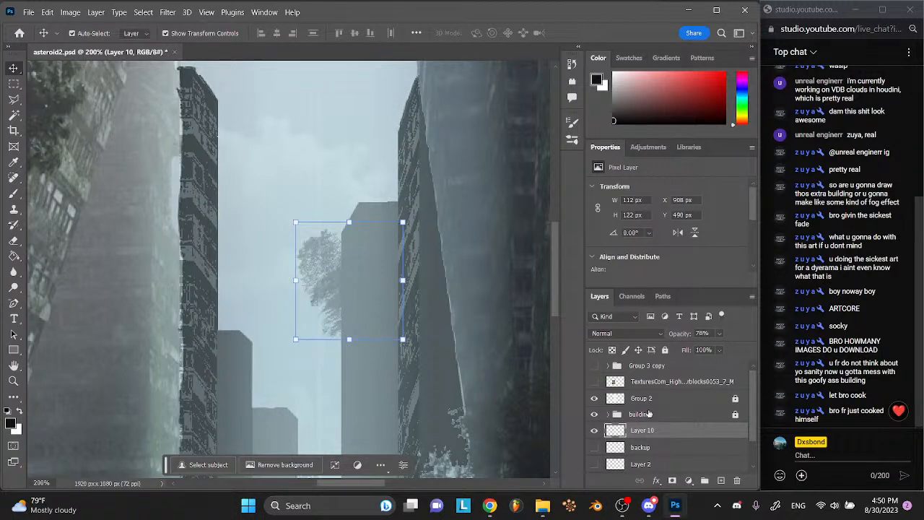
- Expand the buildings group, collapse Group 4, and toggle Layer 8's visibility to compare it with the tree
{"action": "left_click", "coordinate": [609, 414]}
{"action": "scroll", "coordinate": [621, 422], "scroll_direction": "down", "scroll_amount": 3}
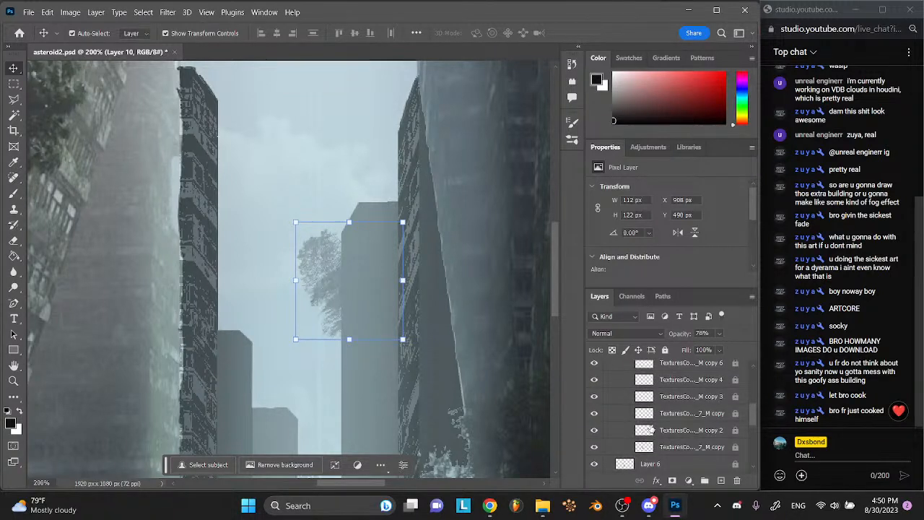
{"action": "left_click", "coordinate": [630, 405]}
{"action": "scroll", "coordinate": [630, 409], "scroll_direction": "up", "scroll_amount": 3}
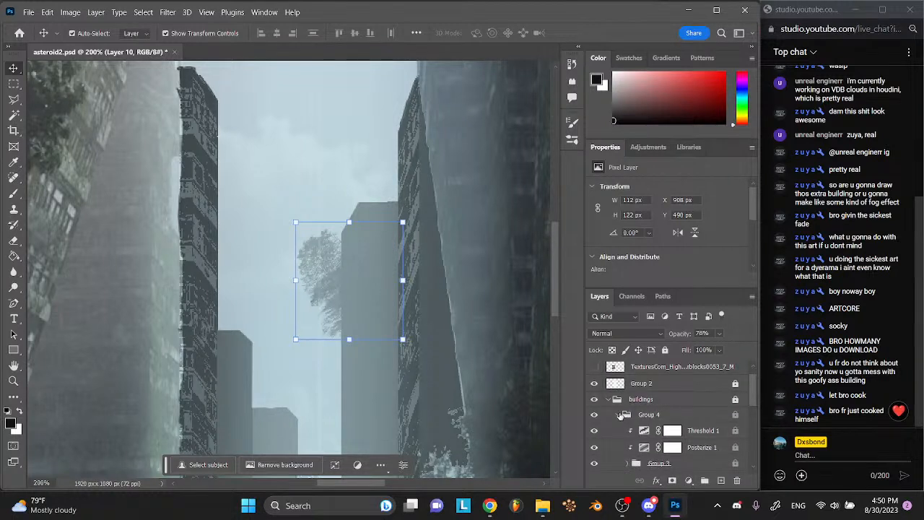
{"action": "scroll", "coordinate": [622, 417], "scroll_direction": "down", "scroll_amount": 3}
{"action": "left_click", "coordinate": [638, 411]}
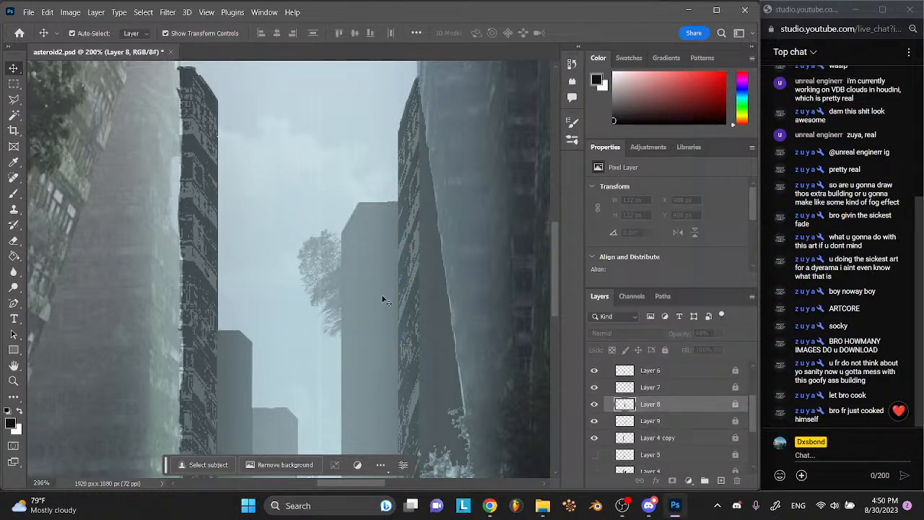
{"action": "left_click", "coordinate": [334, 278]}
{"action": "left_click", "coordinate": [595, 380]}
{"action": "left_click", "coordinate": [594, 380]}
{"action": "left_click", "coordinate": [643, 382]}
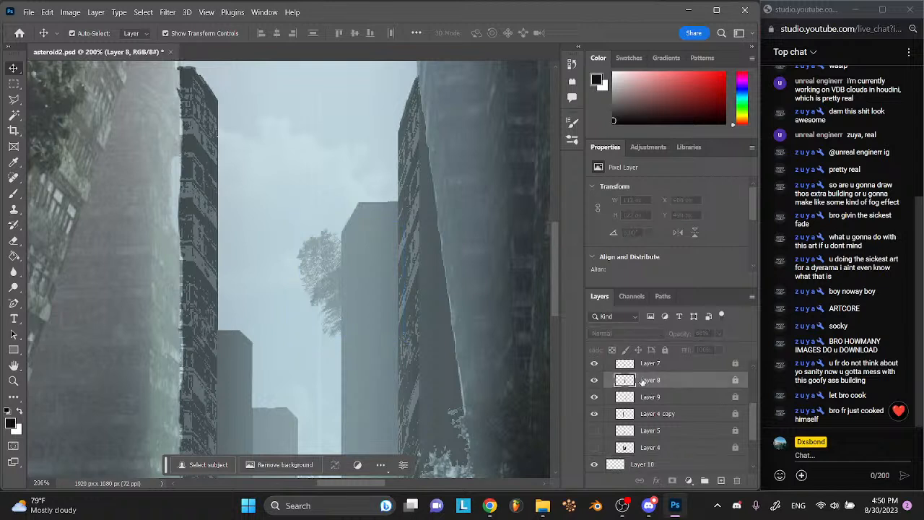
- Reselect the tree layer, set its opacity to 68%, and collapse the buildings group
{"action": "left_click", "coordinate": [344, 277]}
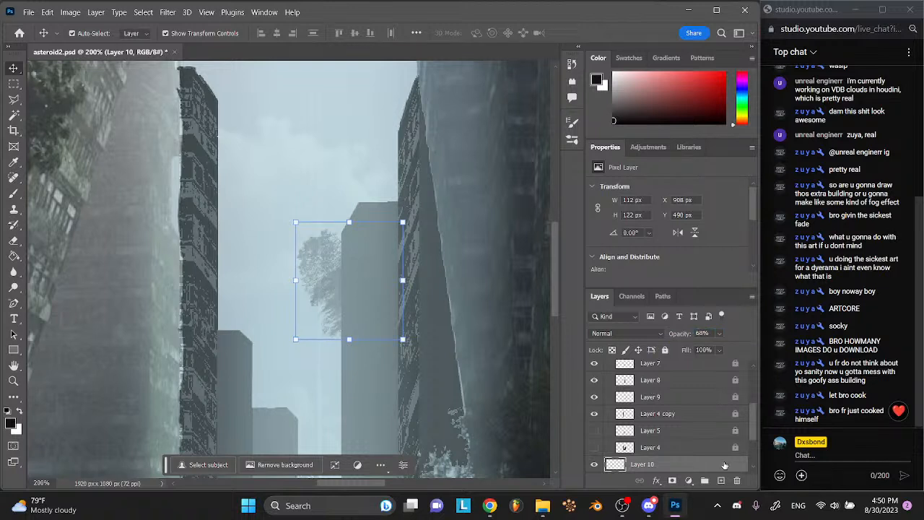
{"action": "scroll", "coordinate": [669, 415], "scroll_direction": "up", "scroll_amount": 3}
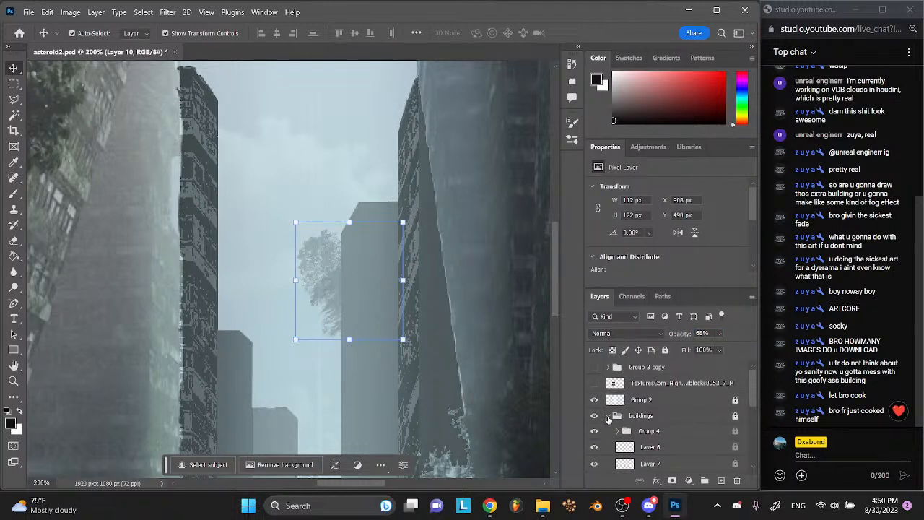
{"action": "left_click", "coordinate": [607, 417]}
- Set the tree layer's blend mode to Pin Light and its opacity to 83%
{"action": "left_click", "coordinate": [626, 333]}
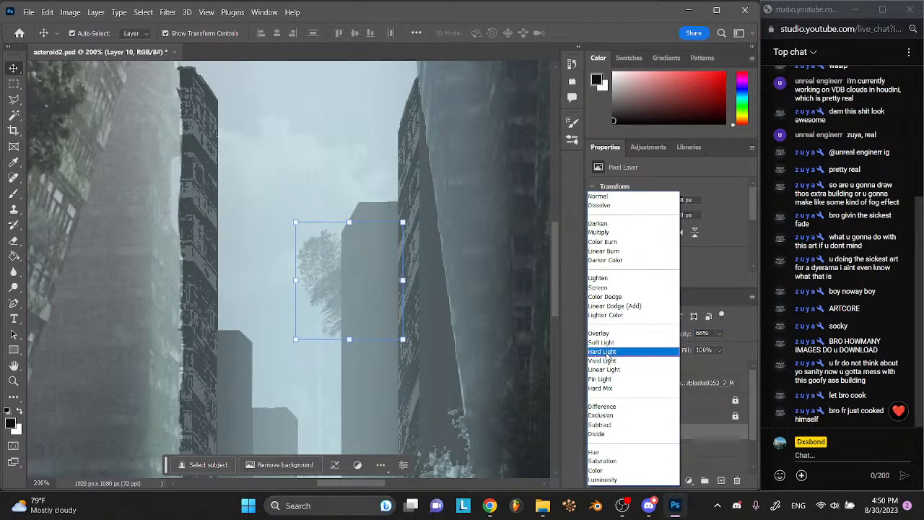
{"action": "left_click", "coordinate": [608, 380]}
{"action": "left_click", "coordinate": [719, 333]}
{"action": "left_click_drag", "start_coordinate": [727, 350], "coordinate": [737, 349]}
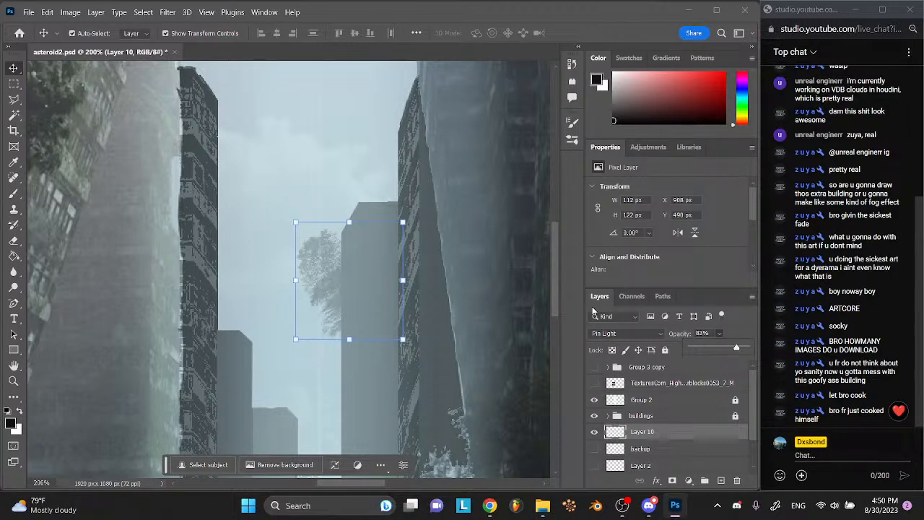
- Check the faded tree against the surrounding scene, deselect its layer, and save the document
{"action": "left_click", "coordinate": [501, 250]}
{"action": "key", "text": "ctrl+minus"}
{"action": "key", "text": "ctrl+minus"}
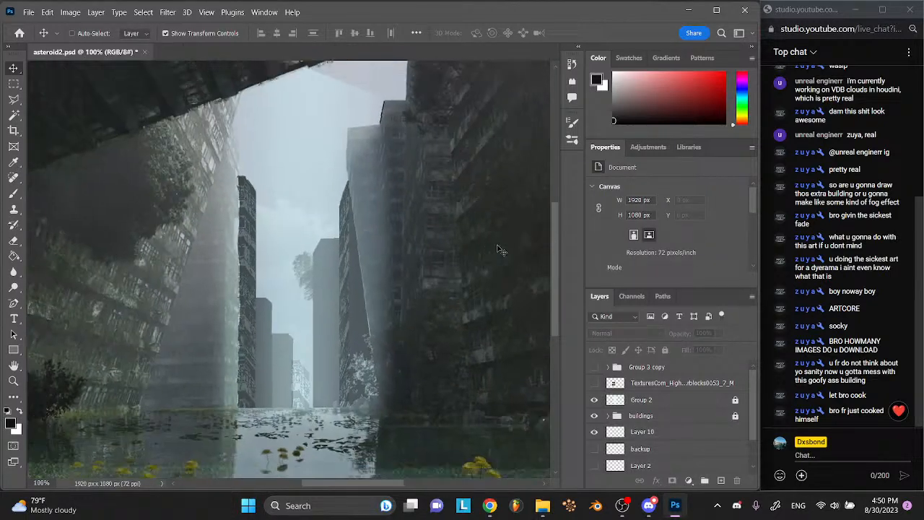
{"action": "key", "text": "ctrl+plus"}
{"action": "key", "text": "ctrl+plus"}
{"action": "left_click", "coordinate": [320, 302]}
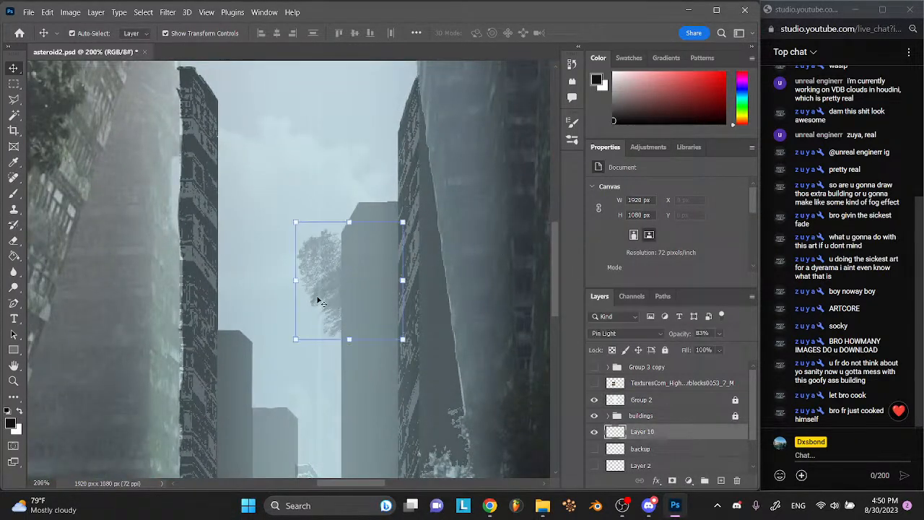
{"action": "left_click", "coordinate": [439, 273]}
{"action": "key", "text": "ctrl+minus"}
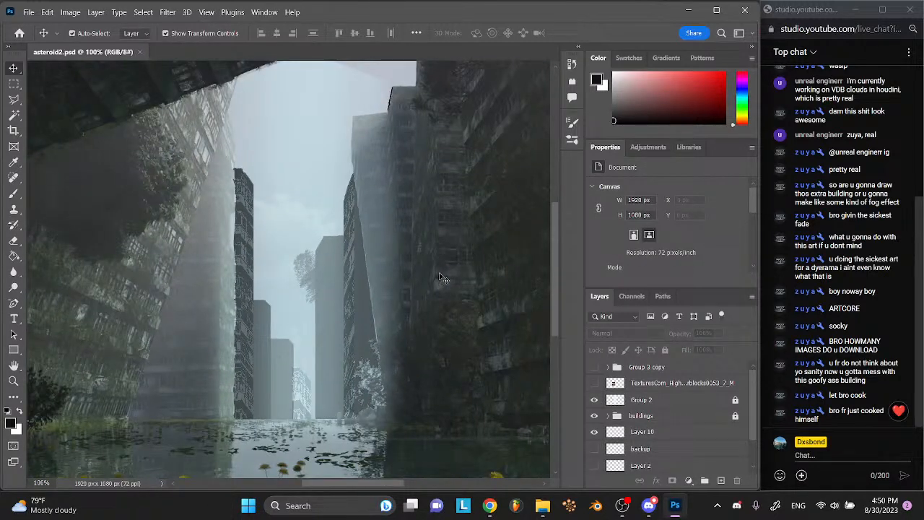
- Switch to Chrome, search Google Images for "tree", and browse the preview and related images of the CultureMap Dallas result
{"action": "mouse_move", "coordinate": [489, 505]}
{"action": "left_click", "coordinate": [504, 427]}
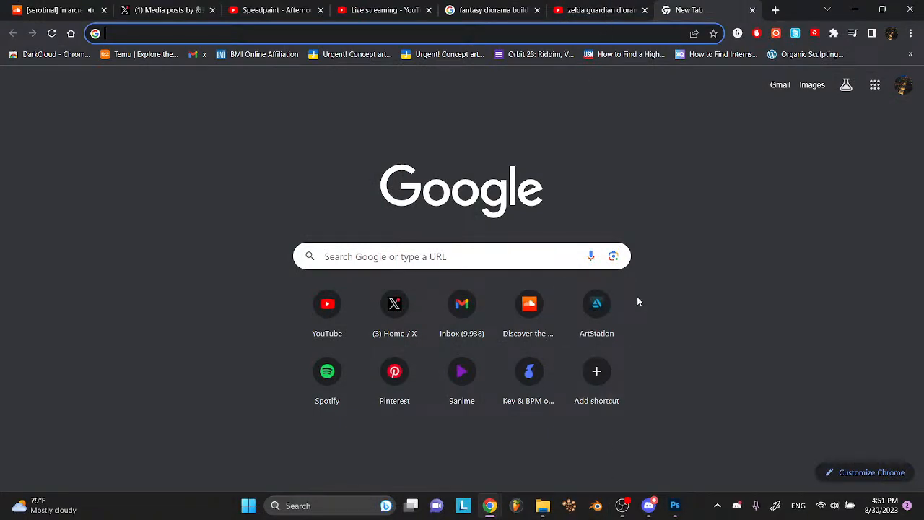
{"action": "type", "text": "tree"}
{"action": "key", "text": "Return"}
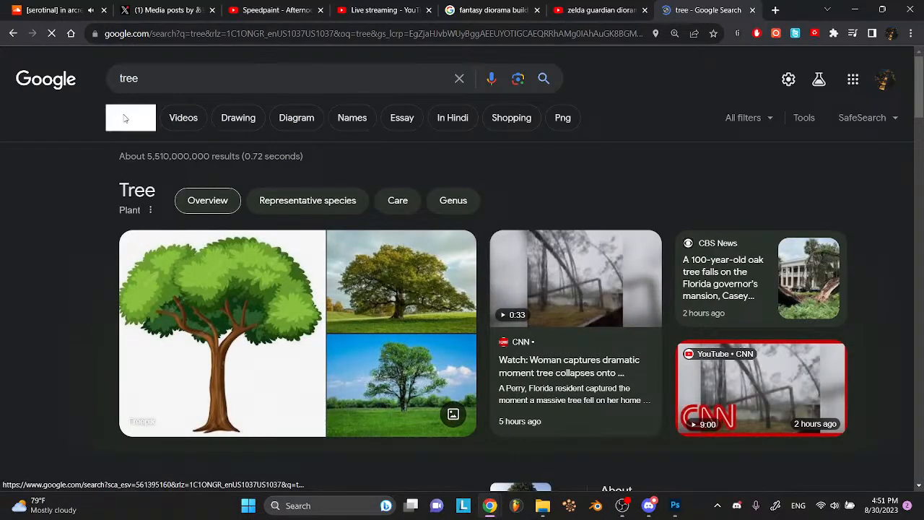
{"action": "left_click", "coordinate": [126, 118]}
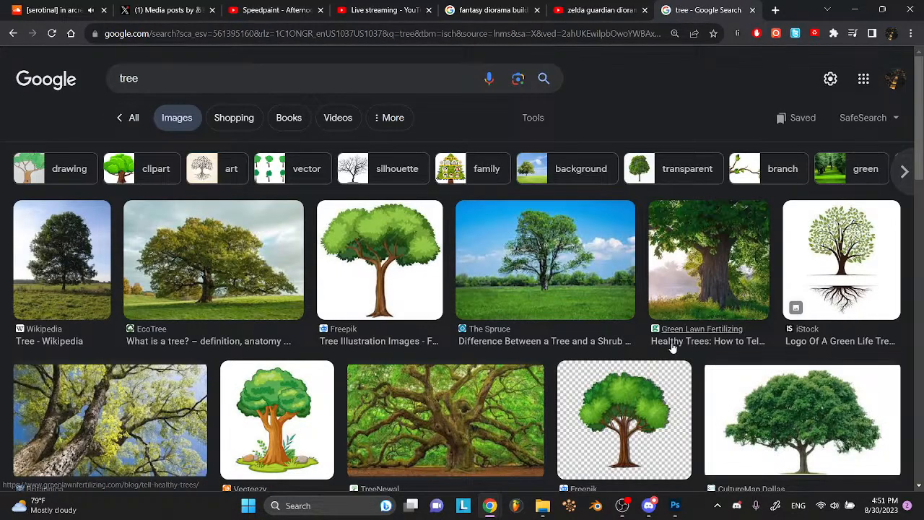
{"action": "left_click", "coordinate": [725, 380]}
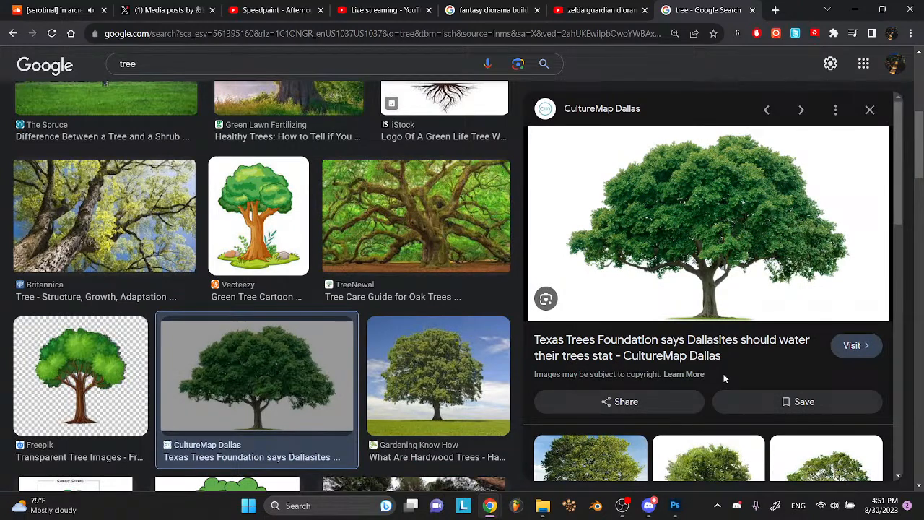
{"action": "scroll", "coordinate": [725, 379], "scroll_direction": "down", "scroll_amount": 5}
- Search Google Images for "tree concept art brush pack" and open the ArtStation page of the MA-BRUSHES foliage result
{"action": "left_click", "coordinate": [252, 58]}
{"action": "type", "text": "concept art brush pack"}
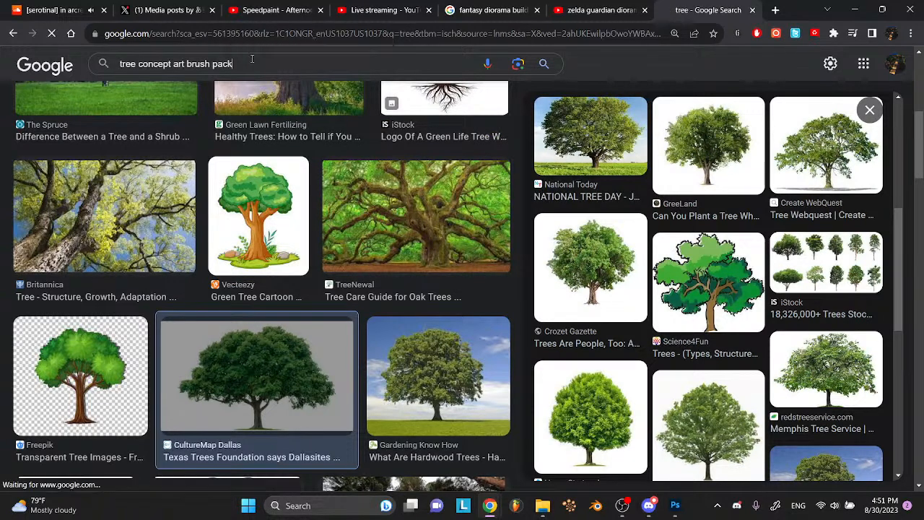
{"action": "key", "text": "Return"}
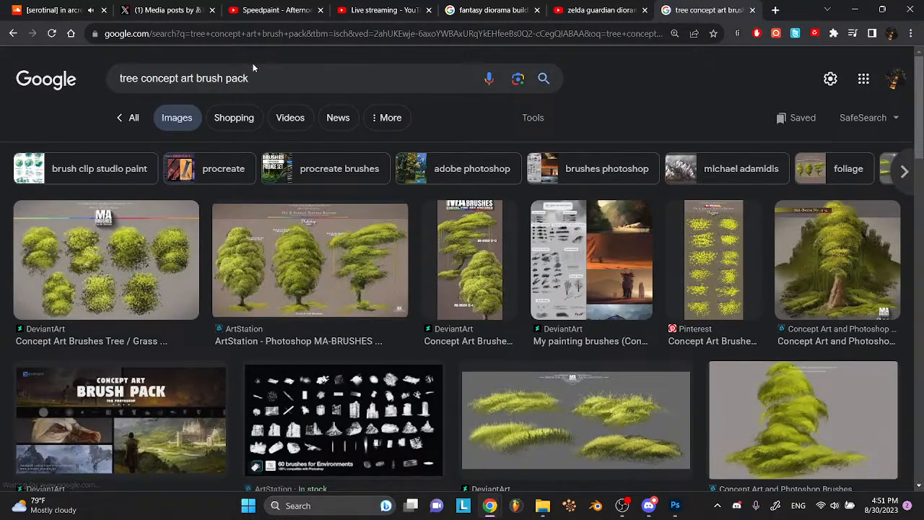
{"action": "left_click", "coordinate": [354, 299]}
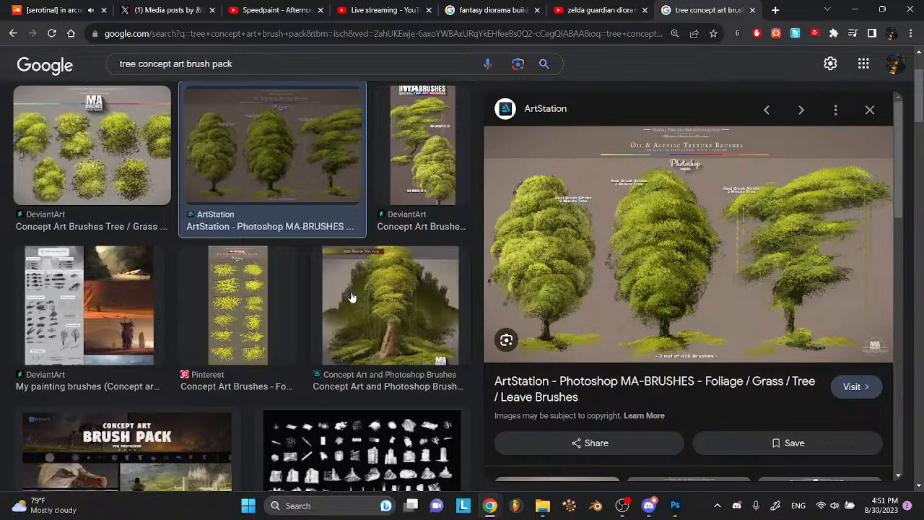
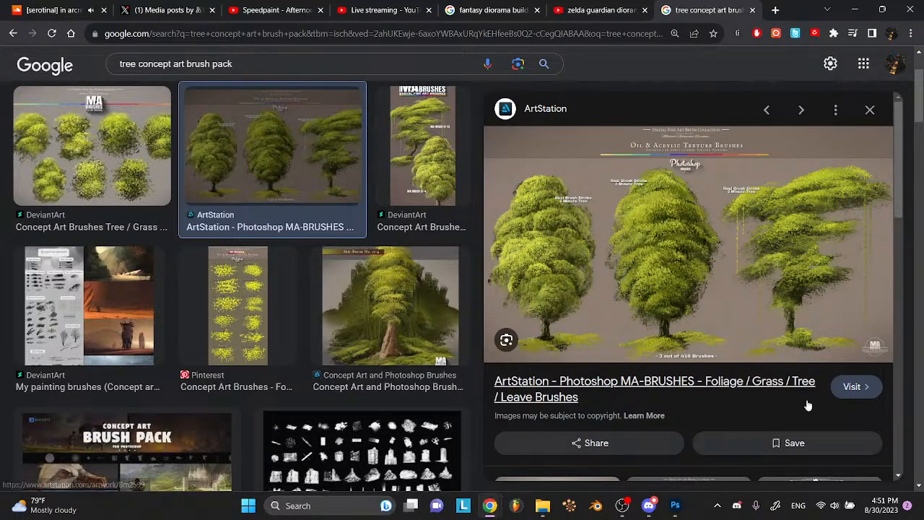
{"action": "left_click", "coordinate": [853, 386]}
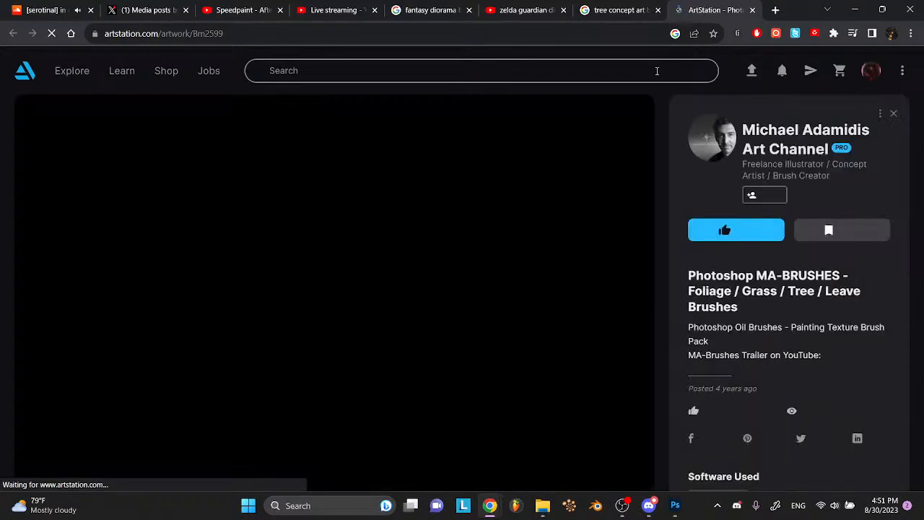
- Examine the MA-BRUSHES page, its full description, and the artist's other works for usable tree brushes
{"action": "scroll", "coordinate": [710, 299], "scroll_direction": "down", "scroll_amount": 5}
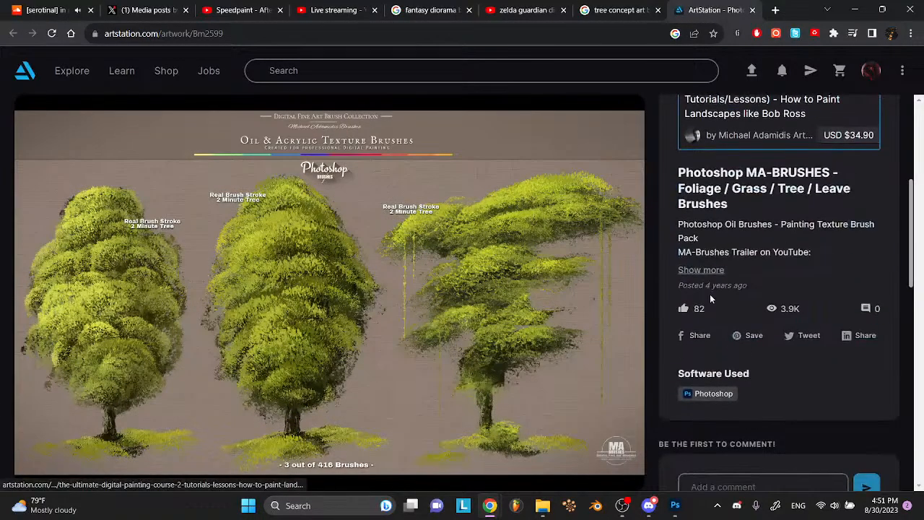
{"action": "scroll", "coordinate": [710, 294], "scroll_direction": "up", "scroll_amount": 2}
{"action": "scroll", "coordinate": [710, 296], "scroll_direction": "up", "scroll_amount": 2}
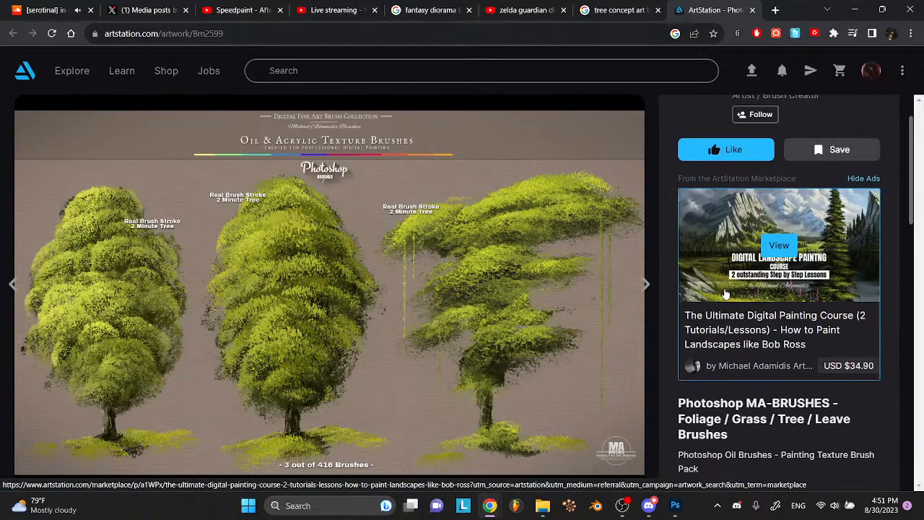
{"action": "scroll", "coordinate": [726, 294], "scroll_direction": "down", "scroll_amount": 3}
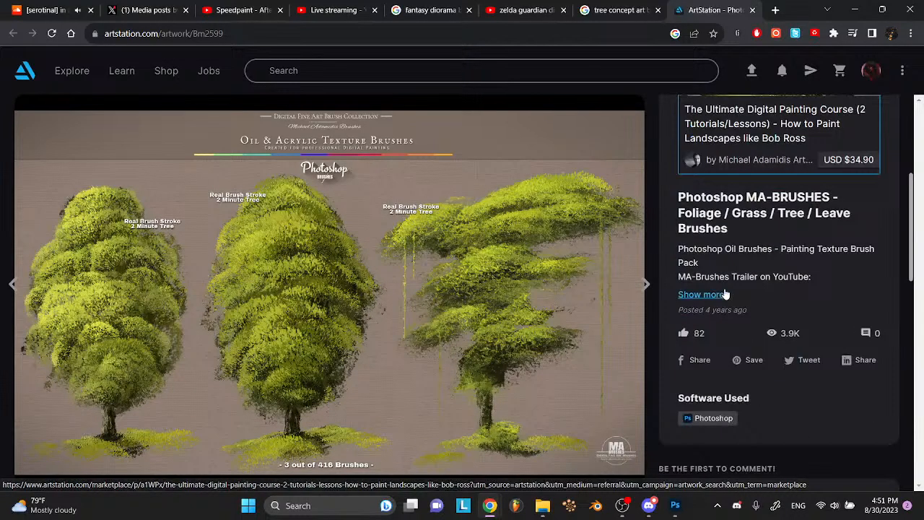
{"action": "left_click", "coordinate": [715, 256]}
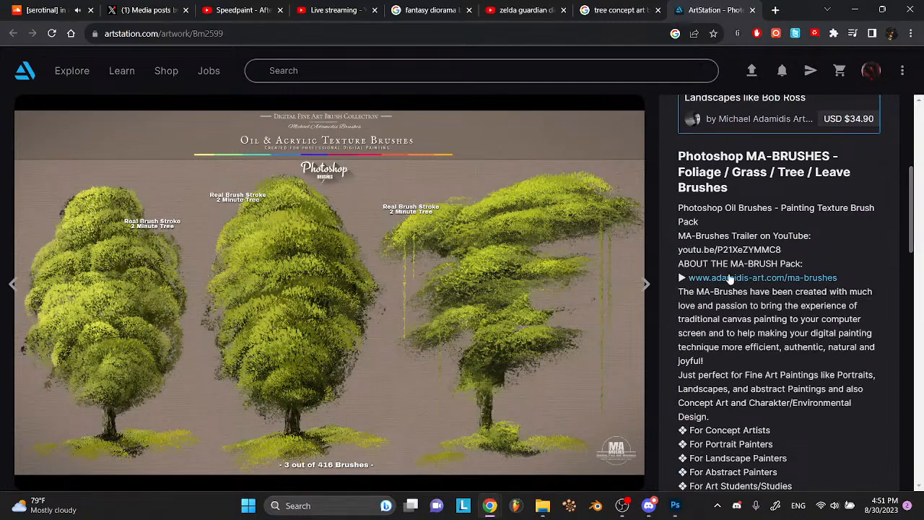
{"action": "scroll", "coordinate": [729, 279], "scroll_direction": "down", "scroll_amount": 4}
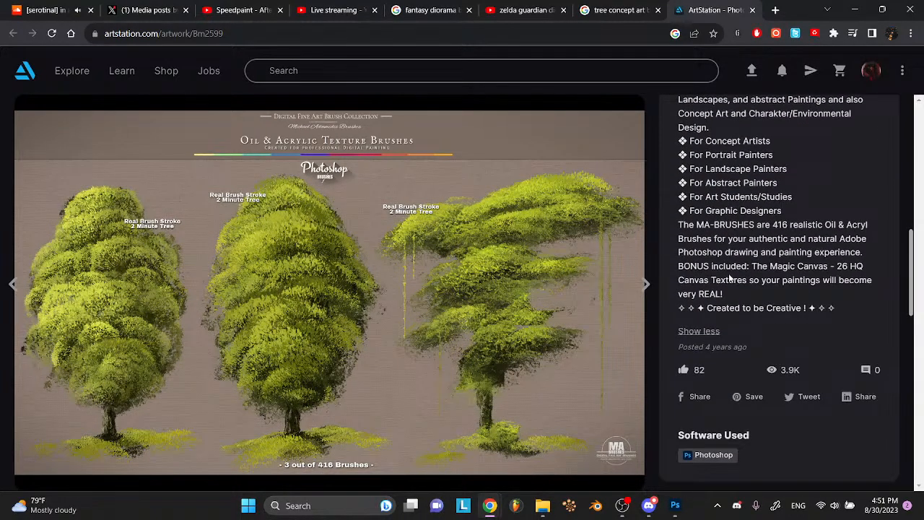
{"action": "scroll", "coordinate": [729, 278], "scroll_direction": "down", "scroll_amount": 8}
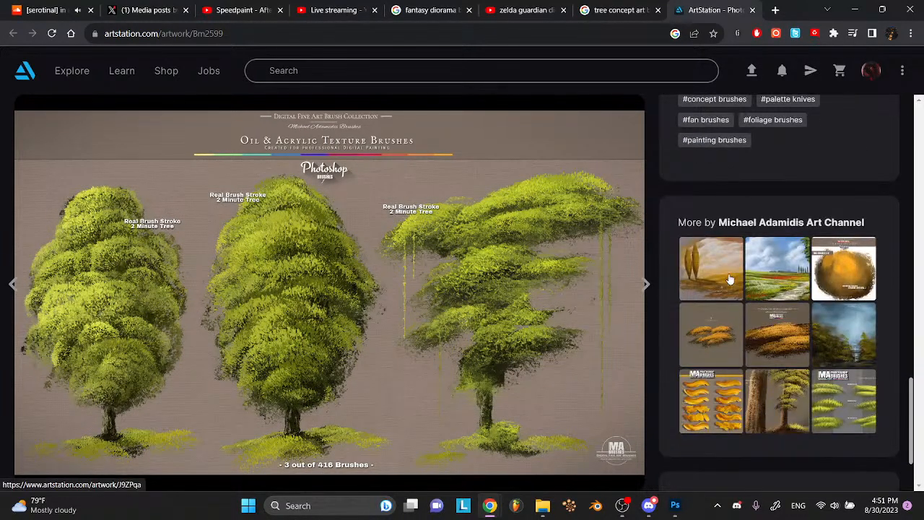
- Return to Photoshop and choose the Palm Forest brush for the Brush tool
{"action": "left_click", "coordinate": [675, 505]}
{"action": "mouse_move", "coordinate": [490, 506]}
{"action": "left_click", "coordinate": [548, 474]}
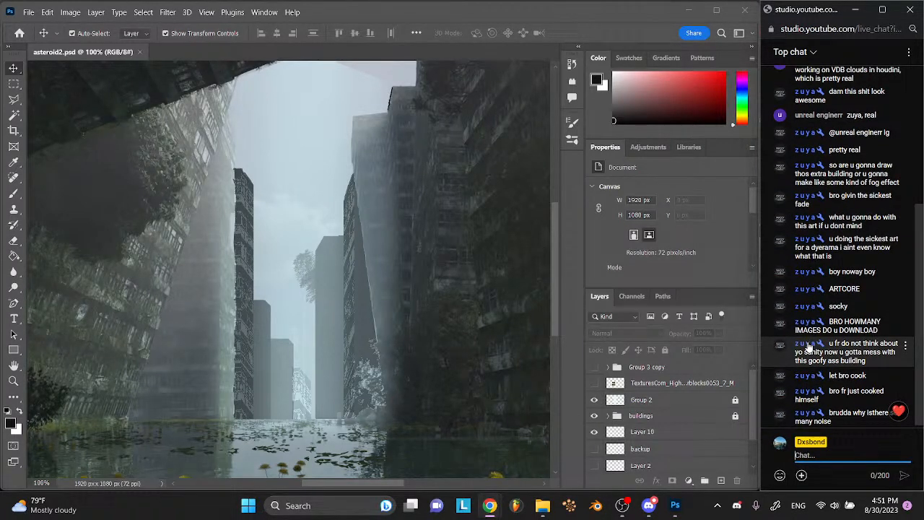
{"action": "left_click", "coordinate": [13, 193]}
{"action": "left_click", "coordinate": [84, 35]}
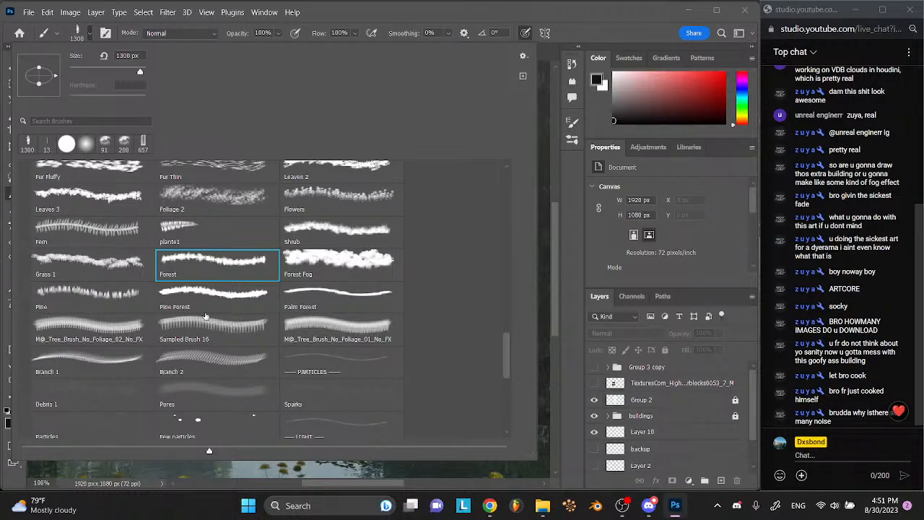
{"action": "left_click", "coordinate": [308, 299]}
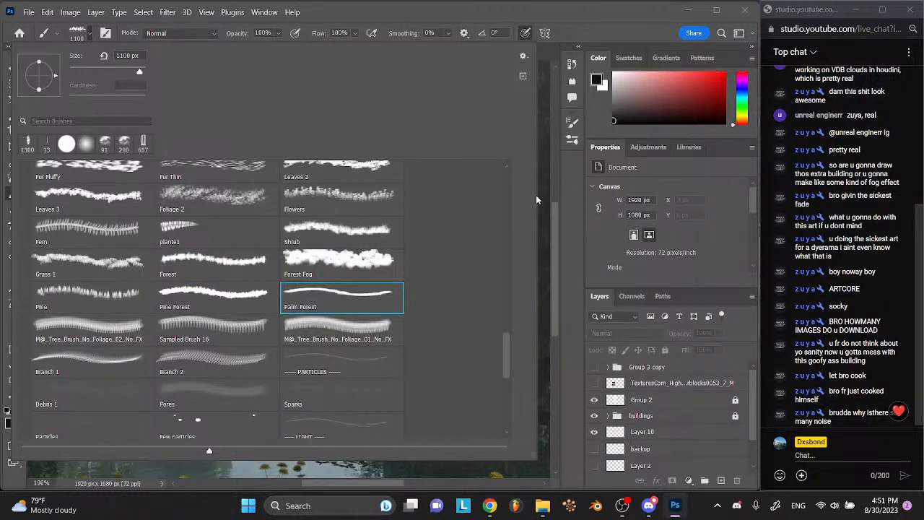
- Add a new layer above Group 3 copy, try a Palm Forest stamp over the distant towers, and undo it
{"action": "left_click", "coordinate": [690, 368]}
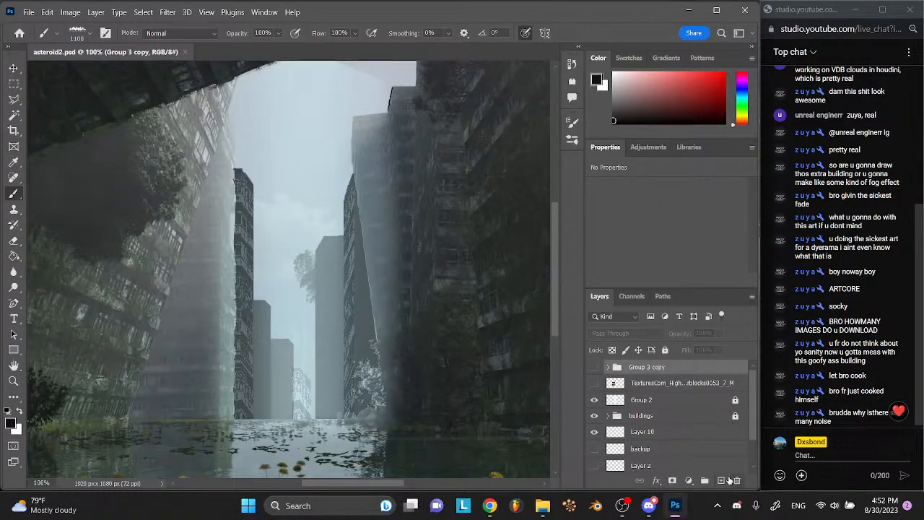
{"action": "left_click", "coordinate": [720, 481]}
{"action": "left_click", "coordinate": [325, 244]}
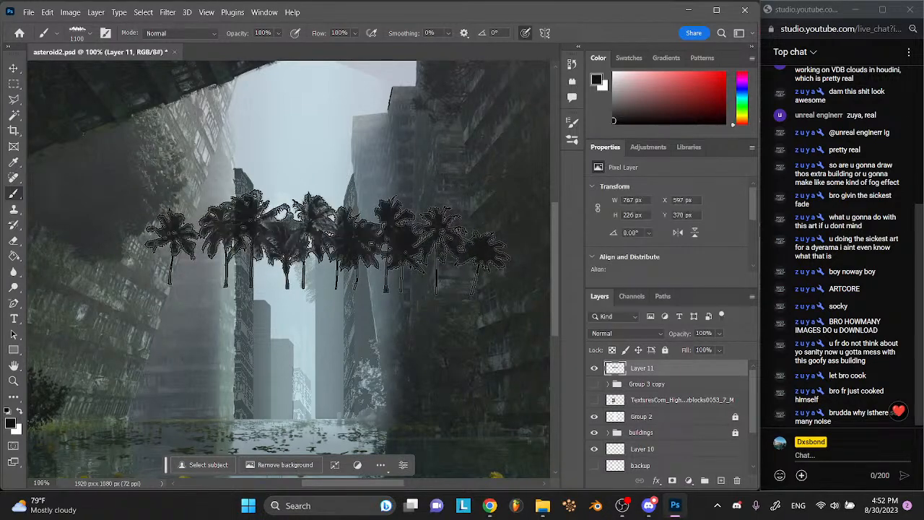
{"action": "key", "text": "ctrl+z"}
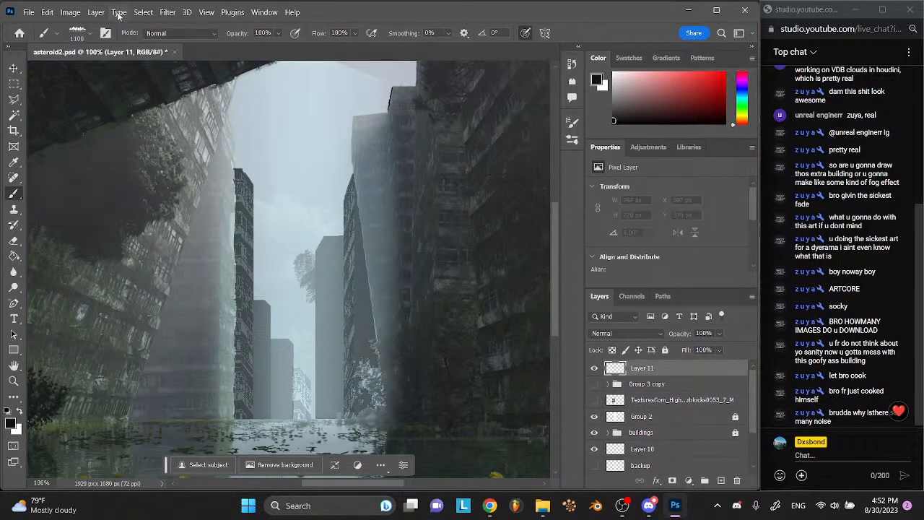
- Switch the Brush tool to the Pine Forest brush
{"action": "left_click", "coordinate": [79, 34]}
{"action": "left_click", "coordinate": [220, 301]}
{"action": "key", "text": "Return"}
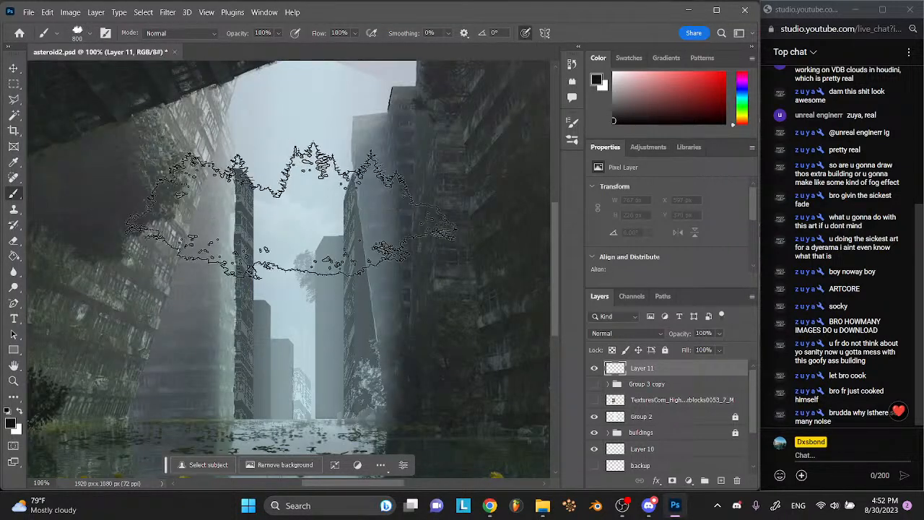
- Try single stamps of the Pine Forest and Pine brushes over the distant towers on Layer 11, undoing each one
{"action": "left_click", "coordinate": [309, 223]}
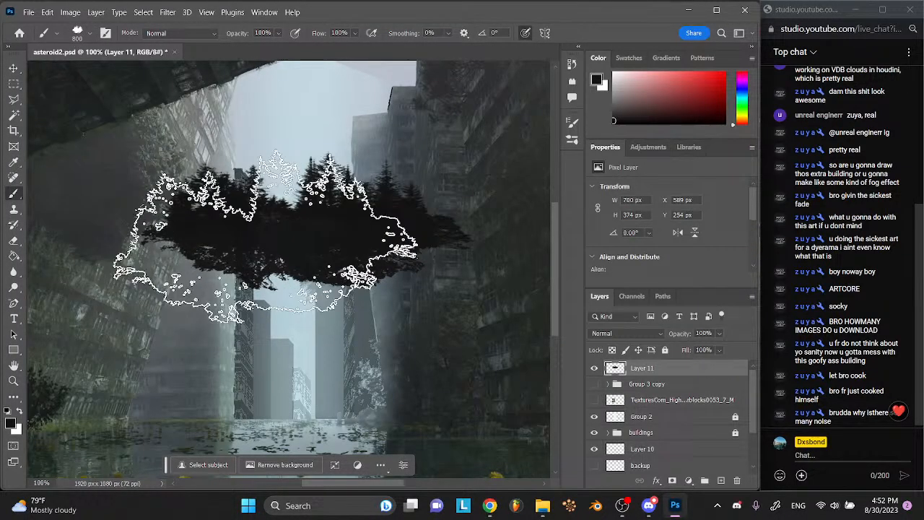
{"action": "key", "text": "ctrl+z"}
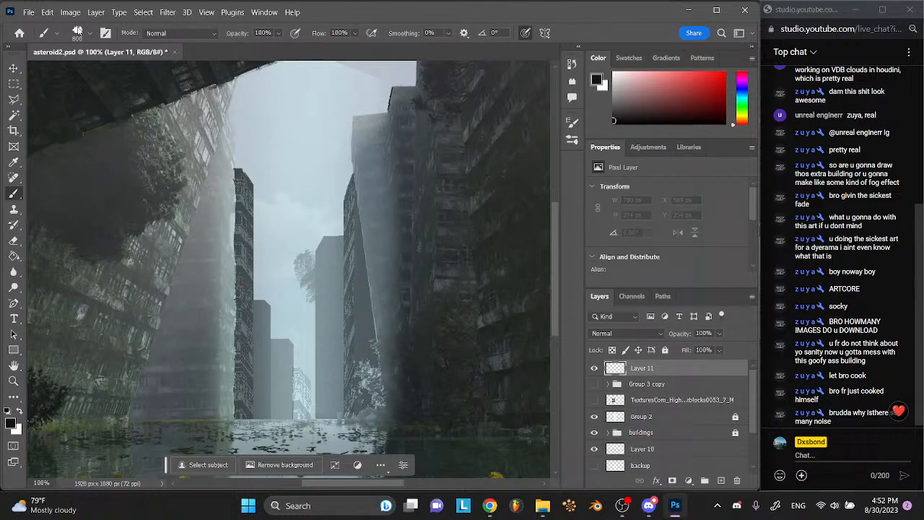
{"action": "left_click", "coordinate": [81, 34]}
{"action": "left_click", "coordinate": [102, 307]}
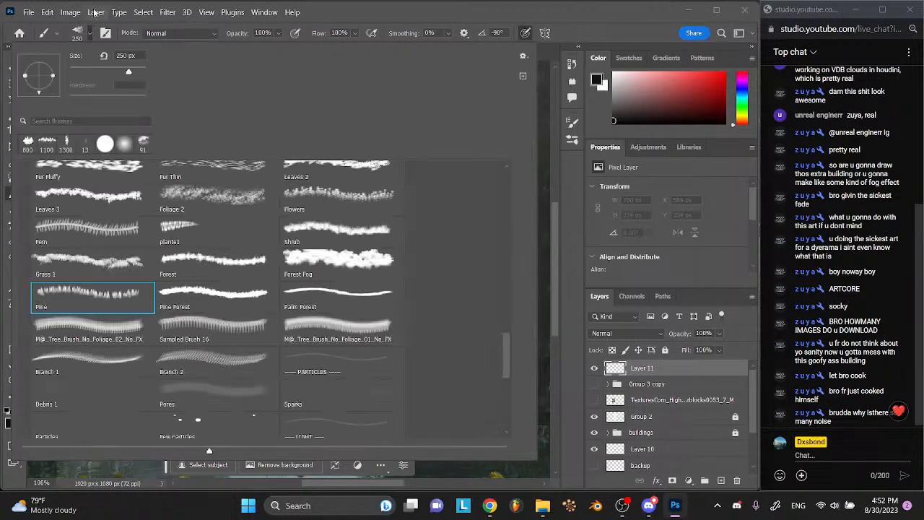
{"action": "left_click", "coordinate": [91, 35]}
{"action": "left_click", "coordinate": [276, 231]}
{"action": "key", "text": "ctrl+z"}
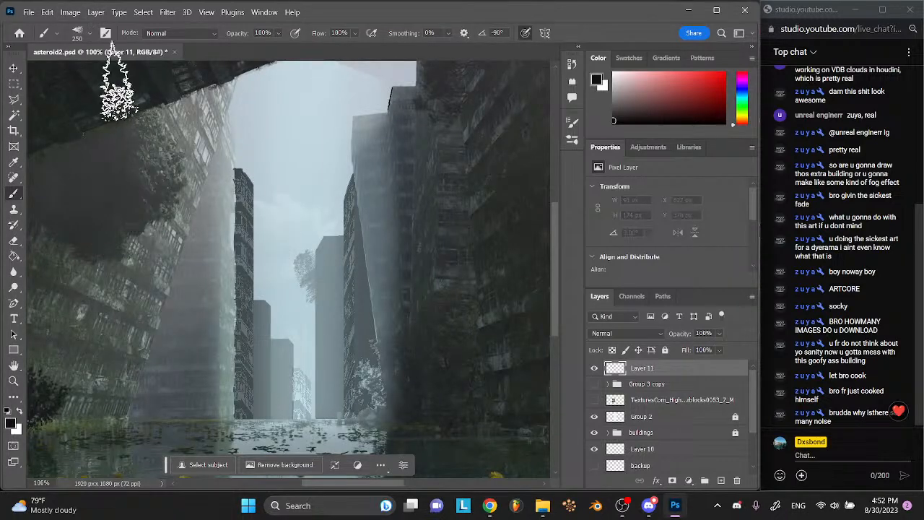
- Browse the tree and foliage brushes, choose Leaves 2, try a stroke on Layer 11, and undo it
{"action": "left_click", "coordinate": [91, 34]}
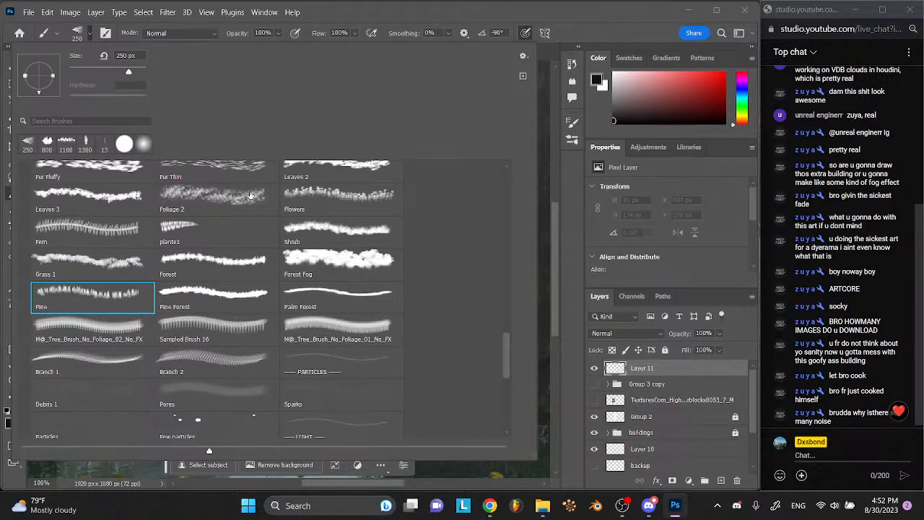
{"action": "scroll", "coordinate": [265, 228], "scroll_direction": "down", "scroll_amount": 1}
{"action": "left_click", "coordinate": [312, 291]}
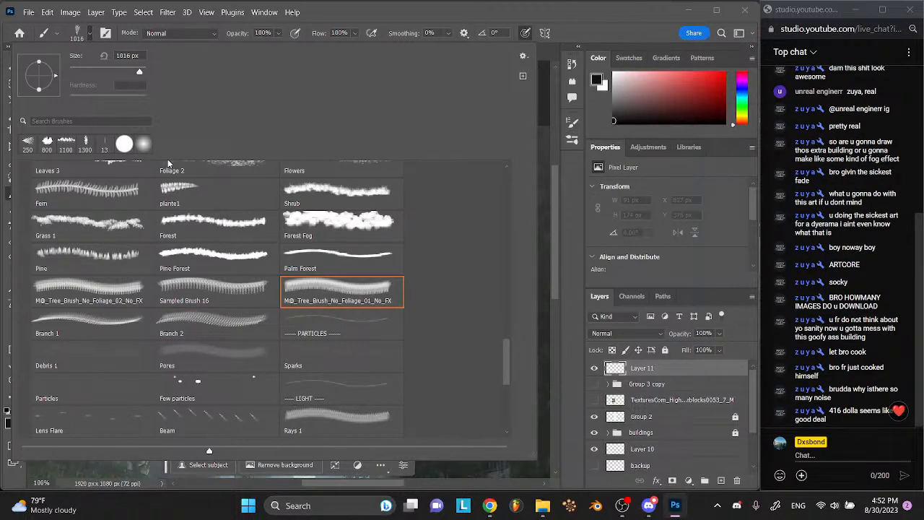
{"action": "scroll", "coordinate": [213, 255], "scroll_direction": "up", "scroll_amount": 1}
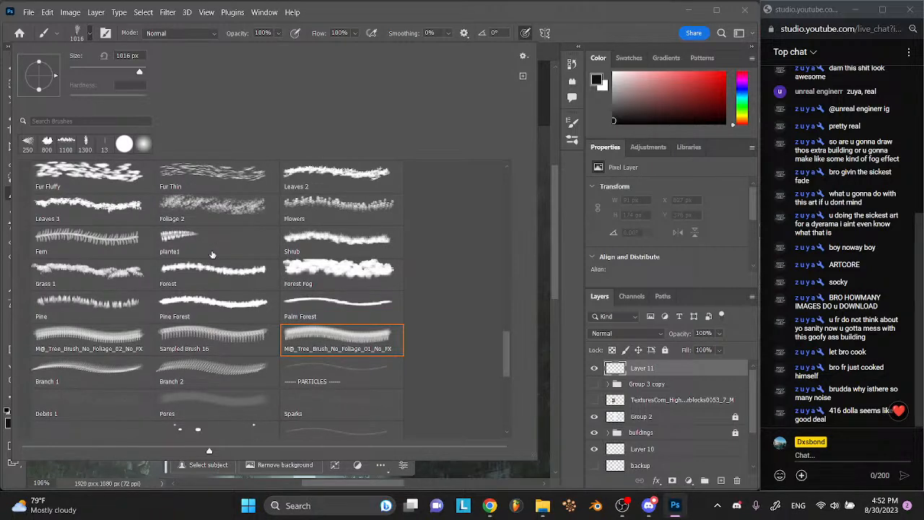
{"action": "scroll", "coordinate": [212, 255], "scroll_direction": "up", "scroll_amount": 2}
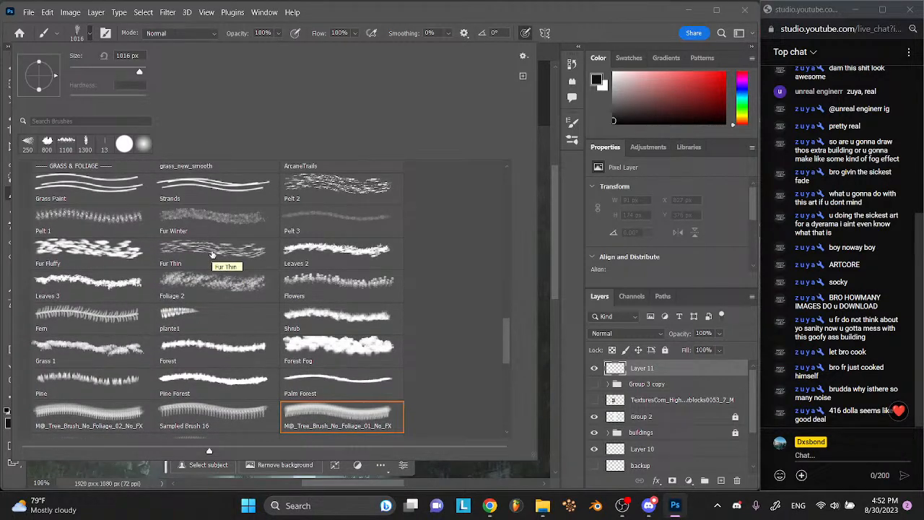
{"action": "left_click", "coordinate": [308, 266]}
{"action": "scroll", "coordinate": [309, 267], "scroll_direction": "up", "scroll_amount": 2}
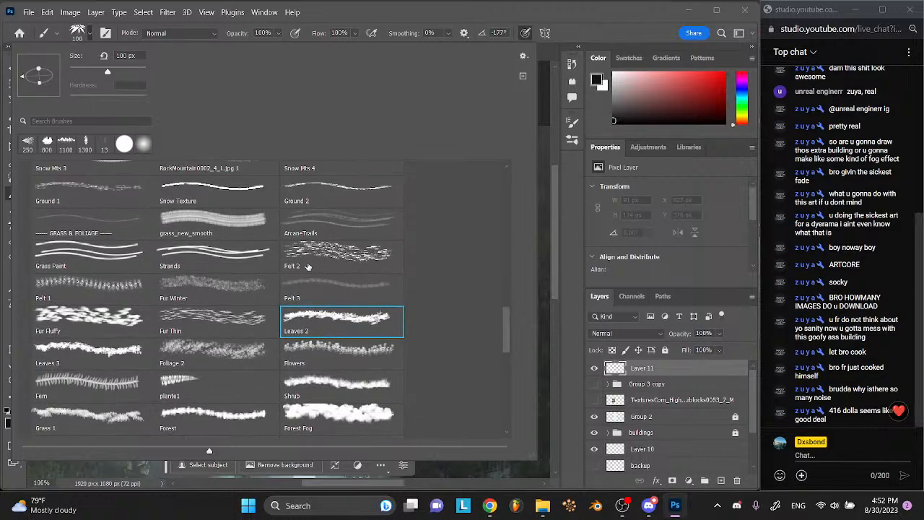
{"action": "left_click", "coordinate": [547, 266]}
{"action": "mouse_move", "coordinate": [535, 260]}
{"action": "left_mouse_down"}
{"action": "mouse_move", "coordinate": [412, 233]}
{"action": "mouse_move", "coordinate": [505, 309]}
{"action": "mouse_move", "coordinate": [387, 274]}
{"action": "mouse_move", "coordinate": [396, 240]}
{"action": "mouse_move", "coordinate": [318, 242]}
{"action": "mouse_move", "coordinate": [164, 171]}
{"action": "left_mouse_up"}
{"action": "key", "text": "ctrl+plus"}
{"action": "key", "text": "ctrl+z"}
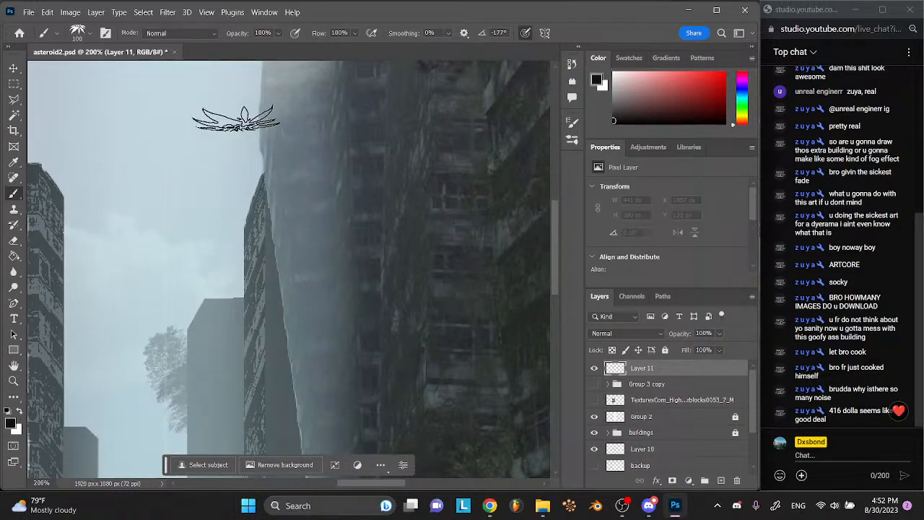
- Switch to the Leaves 3 brush, try a stroke in the sky between the distant towers, and undo it
{"action": "left_click", "coordinate": [91, 35]}
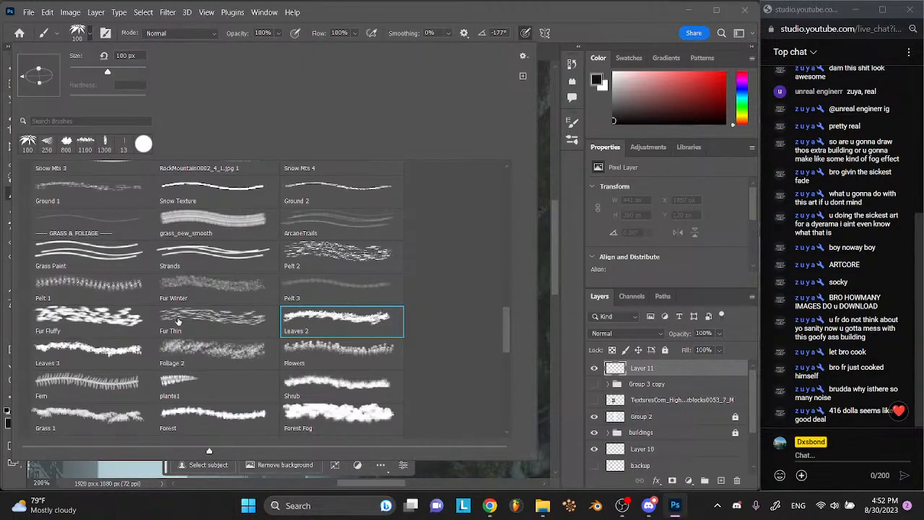
{"action": "left_click", "coordinate": [141, 341]}
{"action": "left_click", "coordinate": [89, 35]}
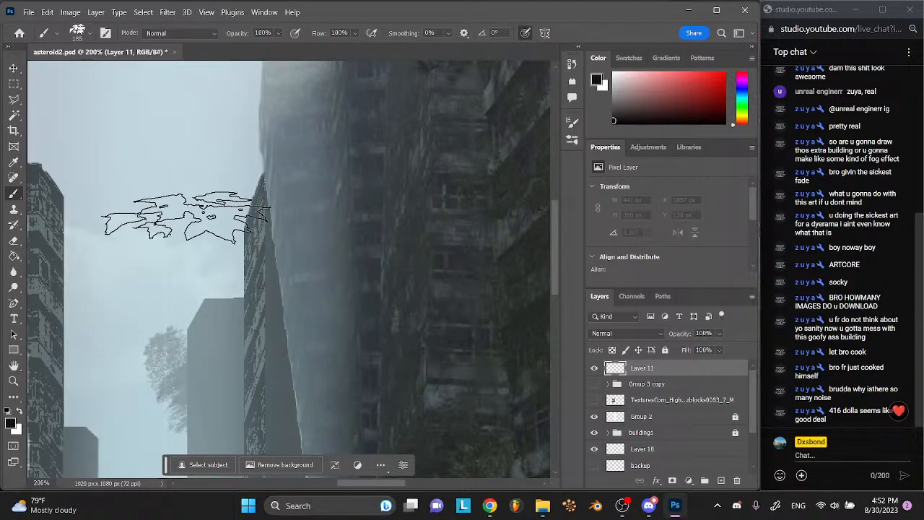
{"action": "left_click_drag", "start_coordinate": [173, 254], "coordinate": [222, 163]}
{"action": "key", "text": "ctrl+z"}
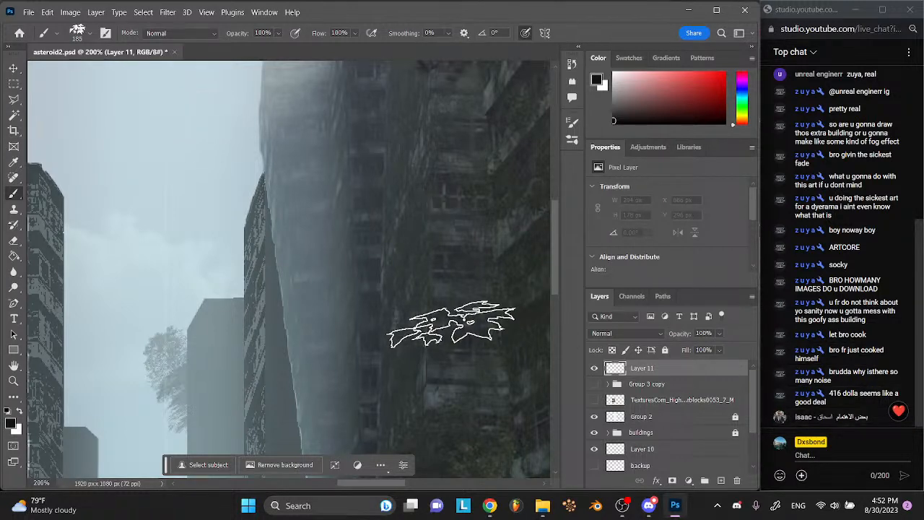
- Copy the Arabic live-chat message, search for Google Translate in Chrome, and translate the message into English
{"action": "double_click", "coordinate": [841, 416]}
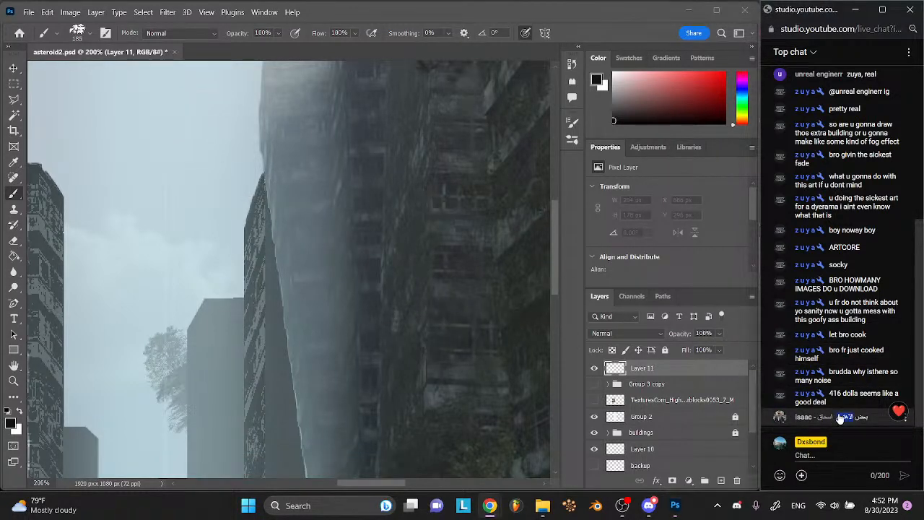
{"action": "triple_click", "coordinate": [858, 419]}
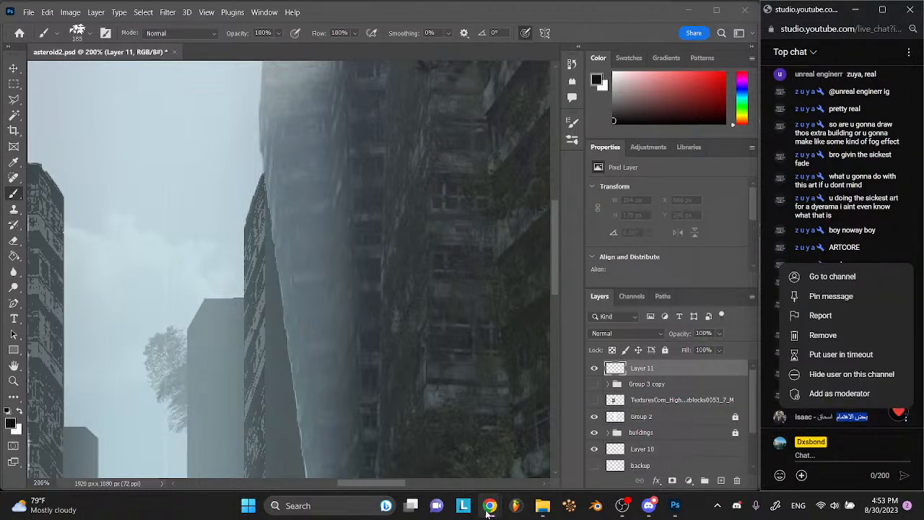
{"action": "mouse_move", "coordinate": [488, 509]}
{"action": "left_click", "coordinate": [480, 462]}
{"action": "left_click", "coordinate": [640, 32]}
{"action": "type", "text": "google trans"}
{"action": "key", "text": "Return"}
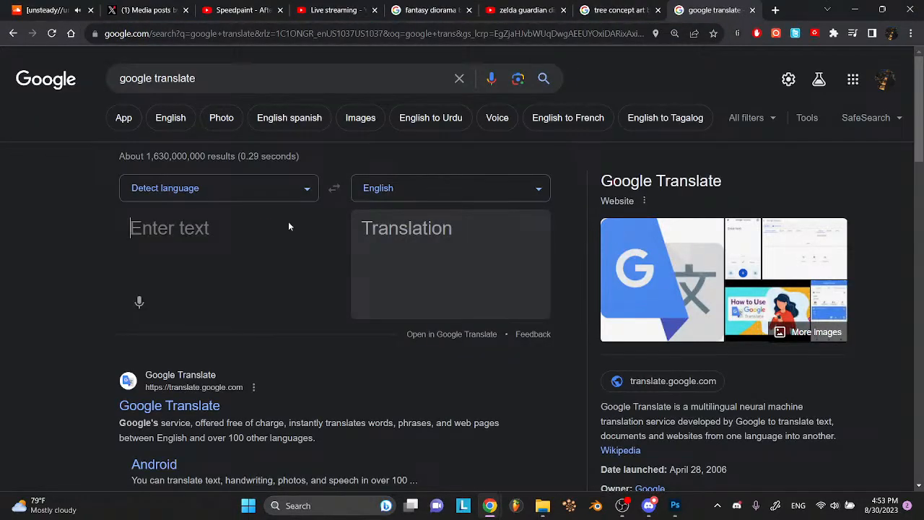
{"action": "key", "text": "ctrl+v"}
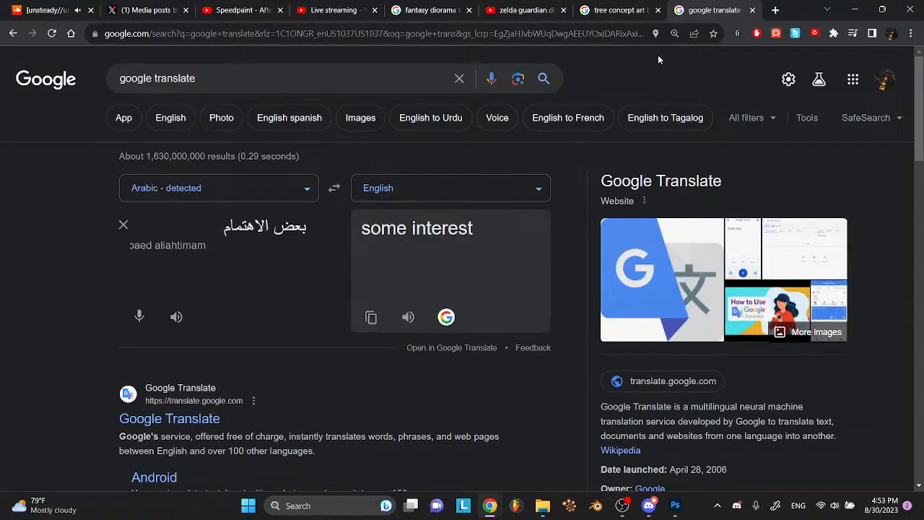
- Close the translation tab and return to Photoshop with the live-chat window beside it
{"action": "left_click", "coordinate": [752, 10]}
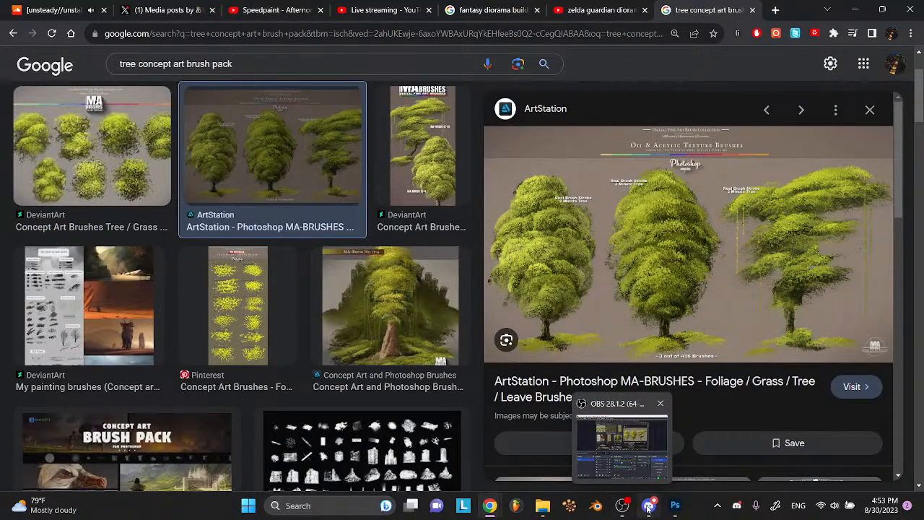
{"action": "left_click", "coordinate": [675, 506]}
{"action": "mouse_move", "coordinate": [489, 505]}
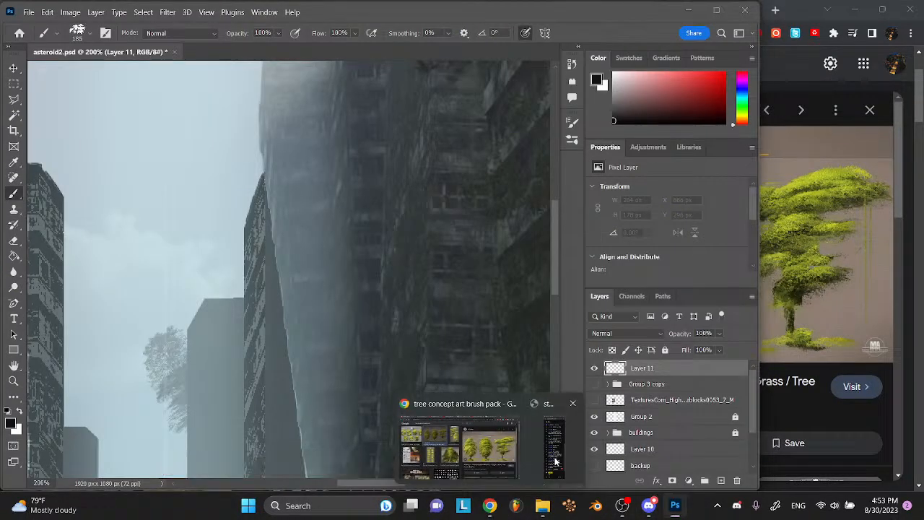
{"action": "left_click", "coordinate": [527, 443]}
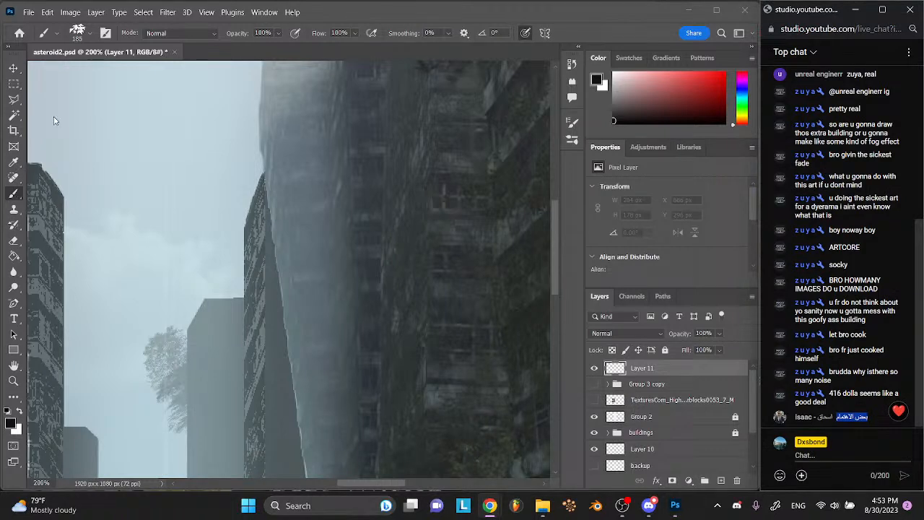
- Compare the brush tips of Shrub, Flowers, Leaves 2, Fur Winter, Fur Fluffy, Leaves 3, Grass 1, plante1 and Fern
{"action": "left_click", "coordinate": [86, 38]}
{"action": "left_click", "coordinate": [90, 34]}
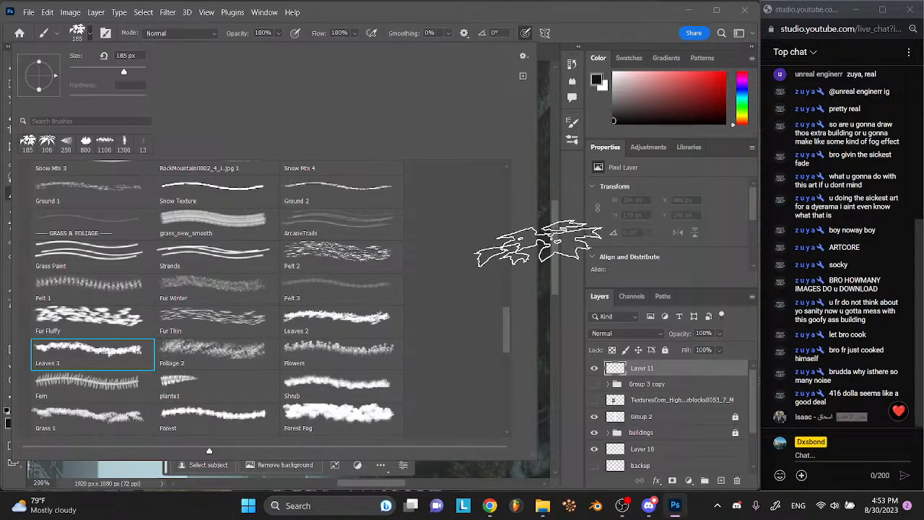
{"action": "left_click", "coordinate": [348, 382]}
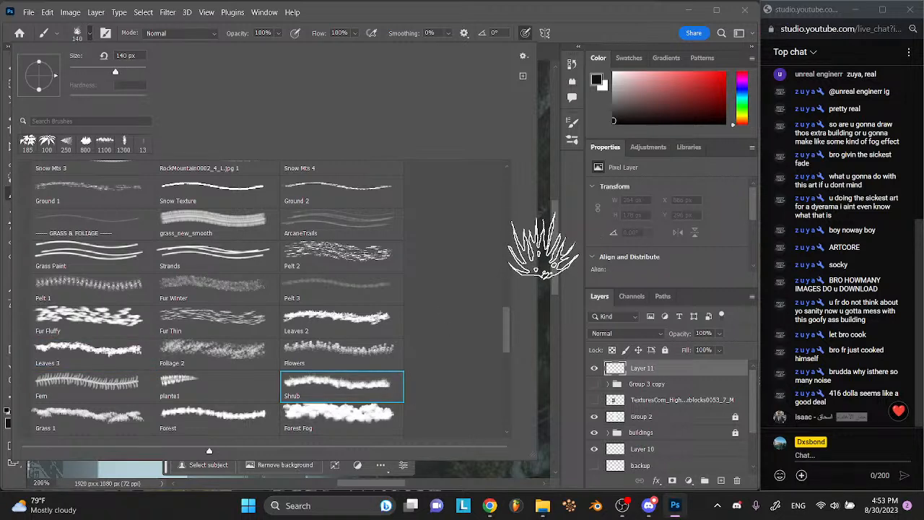
{"action": "left_click", "coordinate": [336, 351]}
{"action": "left_click", "coordinate": [337, 321]}
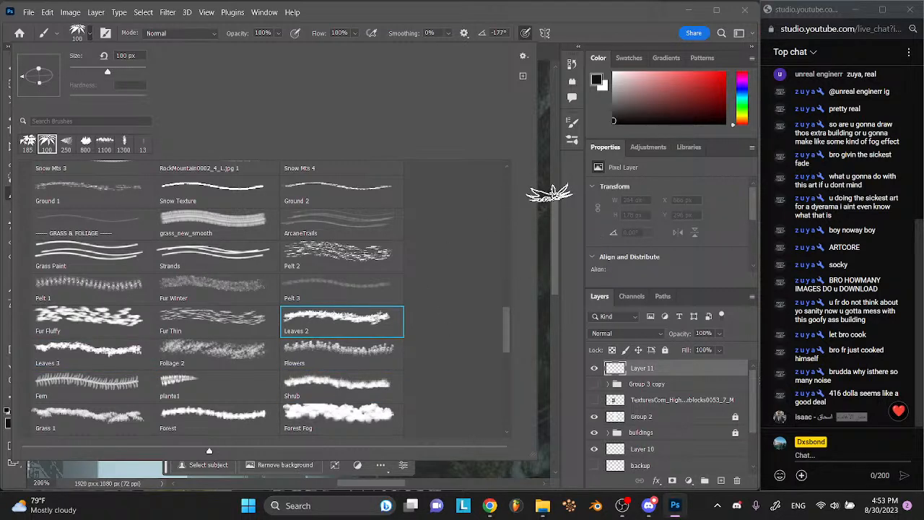
{"action": "left_click", "coordinate": [183, 297]}
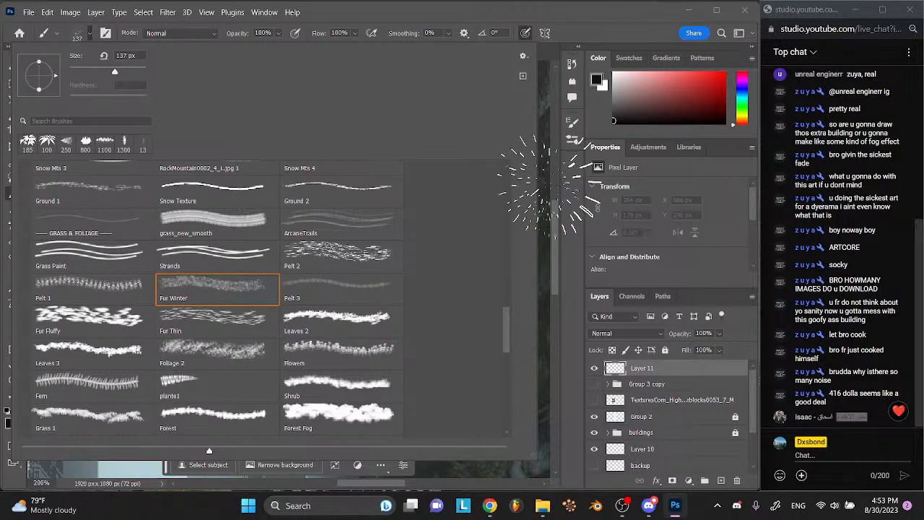
{"action": "left_click", "coordinate": [101, 338]}
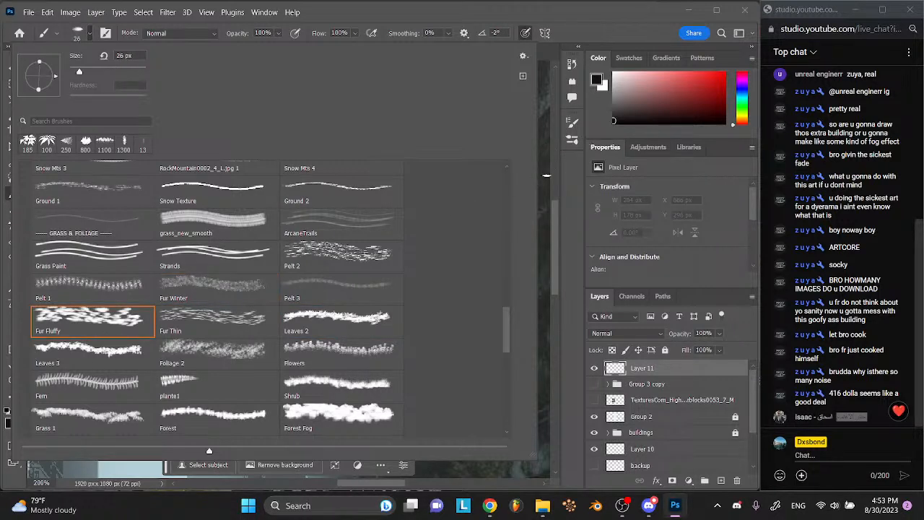
{"action": "left_click", "coordinate": [90, 352]}
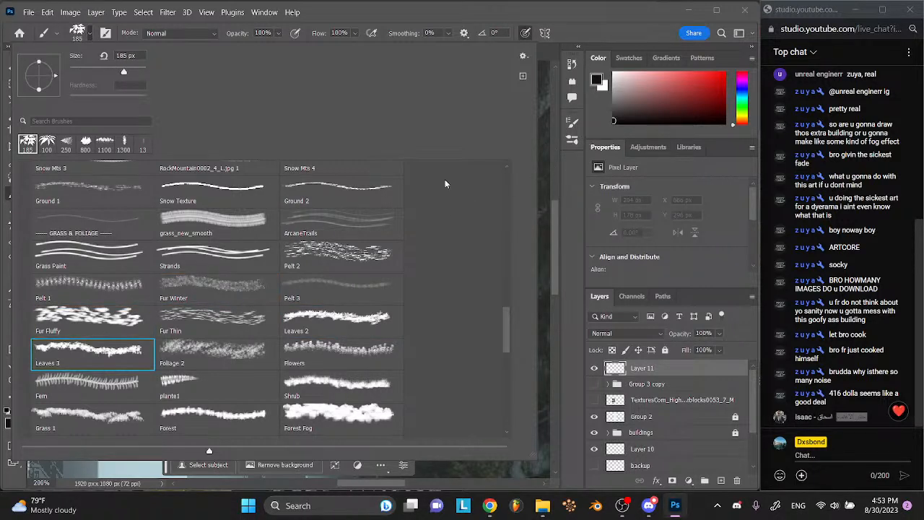
{"action": "scroll", "coordinate": [178, 402], "scroll_direction": "down", "scroll_amount": 2}
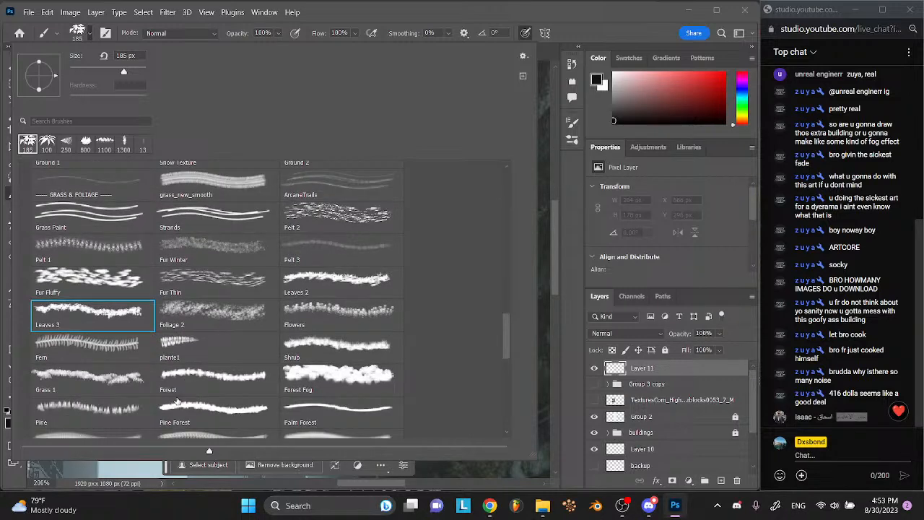
{"action": "left_click", "coordinate": [101, 361]}
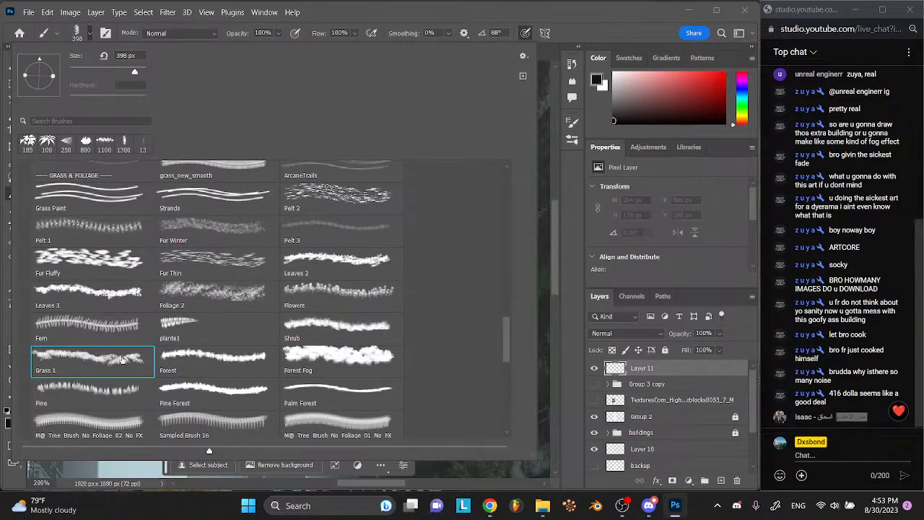
{"action": "left_click", "coordinate": [208, 332]}
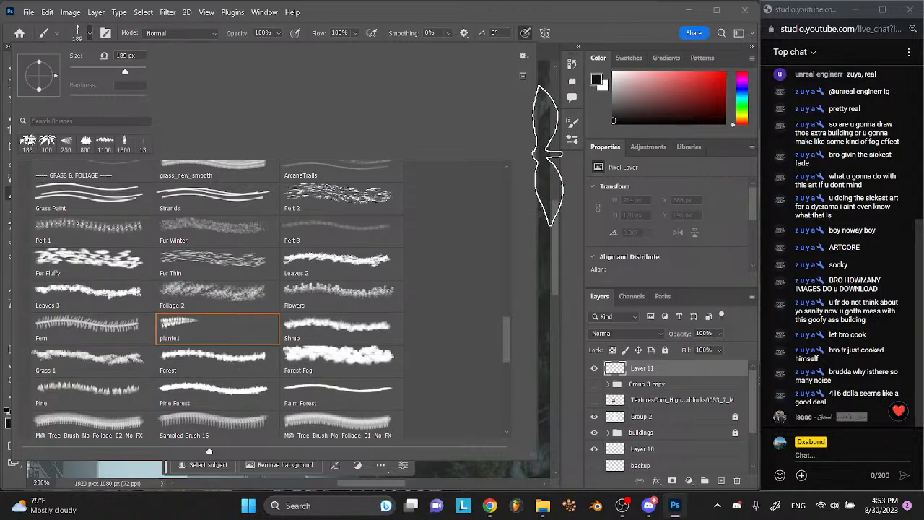
{"action": "left_click", "coordinate": [105, 324]}
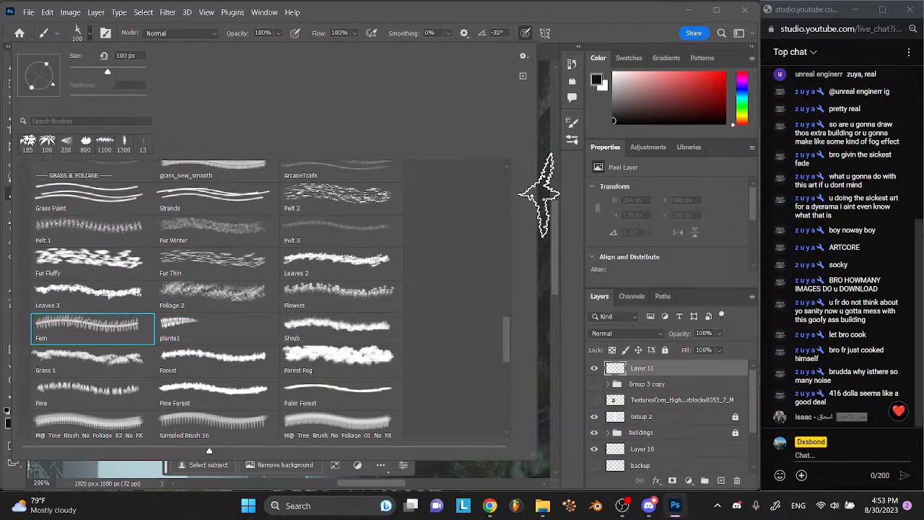
- Choose the Foliage 2 brush, try a stroke over the building facade on Layer 11, and undo it
{"action": "left_click", "coordinate": [191, 308]}
{"action": "left_click", "coordinate": [543, 202]}
{"action": "mouse_move", "coordinate": [414, 193]}
{"action": "left_mouse_down"}
{"action": "mouse_move", "coordinate": [444, 261]}
{"action": "mouse_move", "coordinate": [463, 266]}
{"action": "left_mouse_up"}
{"action": "key", "text": "ctrl+z"}
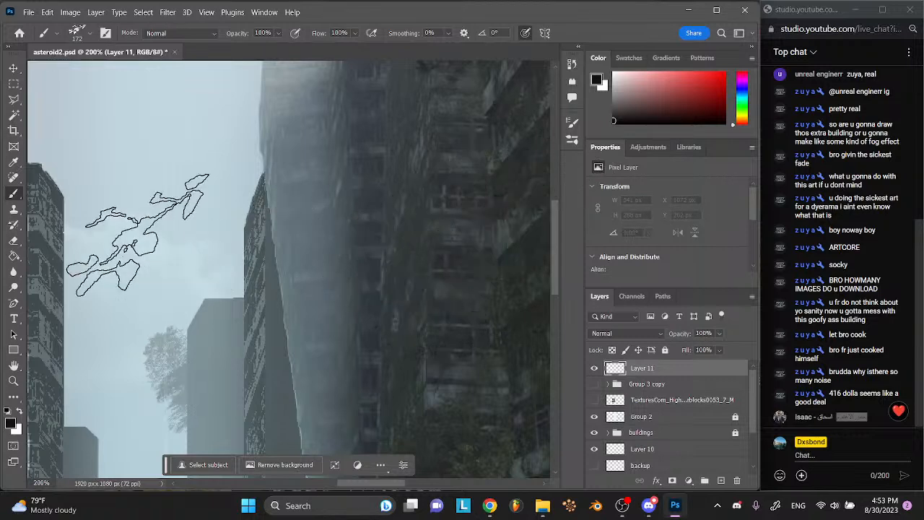
- Try the Flowers and Leaves 2 brushes, and choose the Leaves 3 brush
{"action": "left_click", "coordinate": [79, 34]}
{"action": "left_click", "coordinate": [377, 296]}
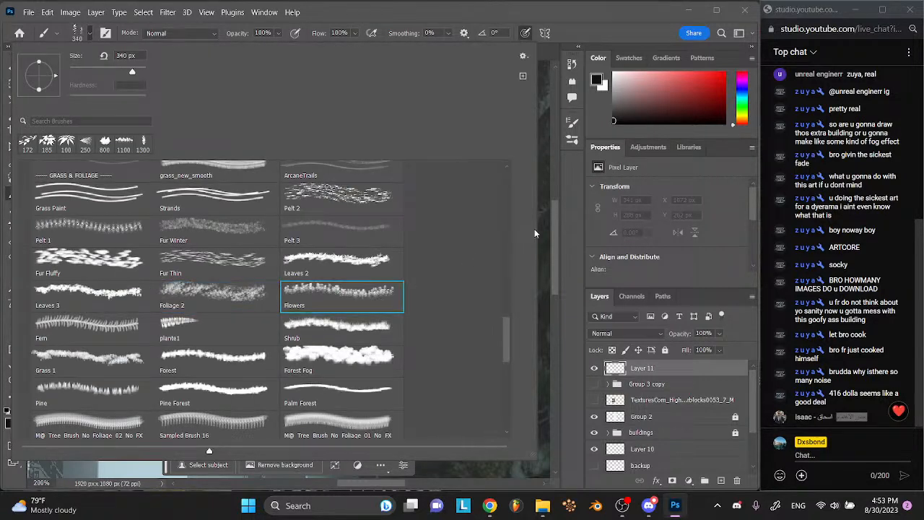
{"action": "left_click", "coordinate": [354, 254]}
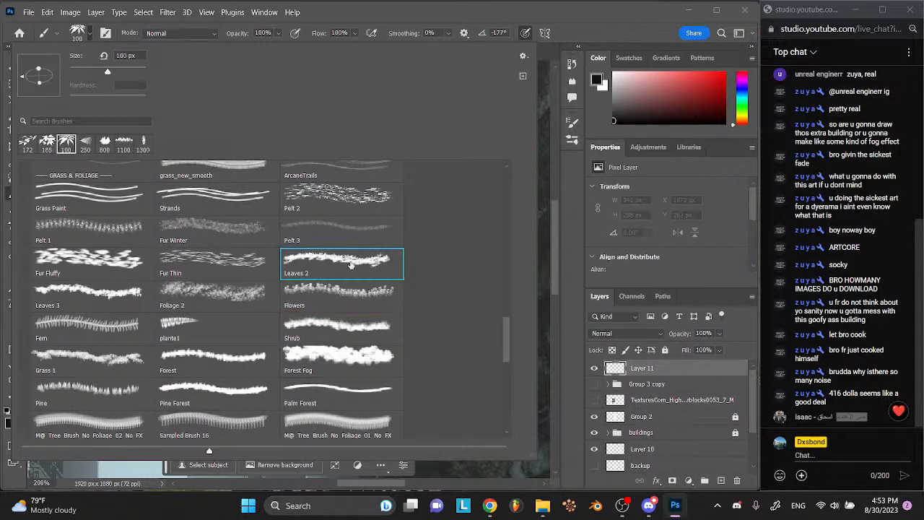
{"action": "left_click", "coordinate": [94, 294]}
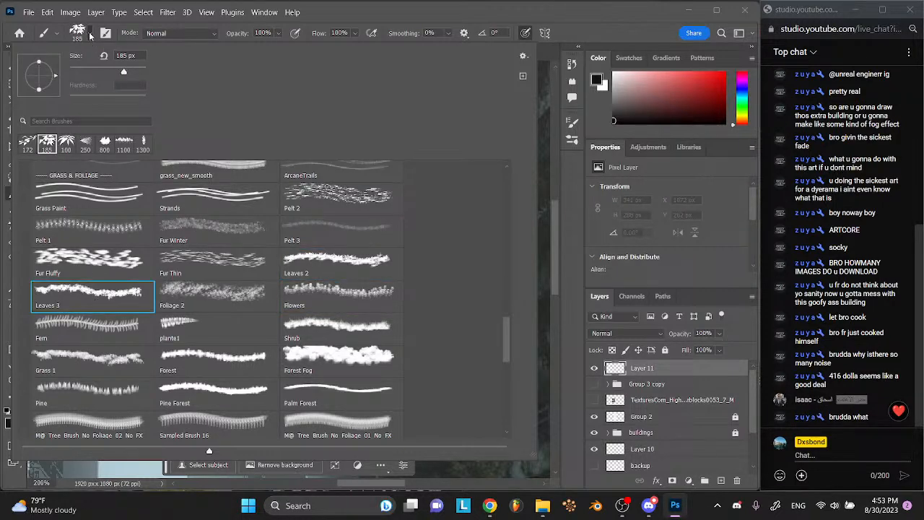
- Browse the brush library from the clouds and rock sets through foliage, particles, light and extras
{"action": "scroll", "coordinate": [161, 210], "scroll_direction": "up", "scroll_amount": 2}
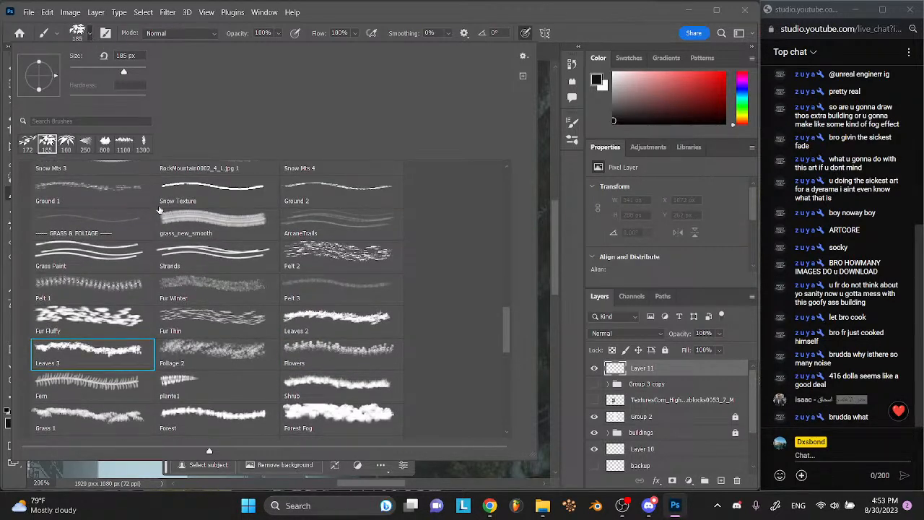
{"action": "scroll", "coordinate": [161, 210], "scroll_direction": "up", "scroll_amount": 10}
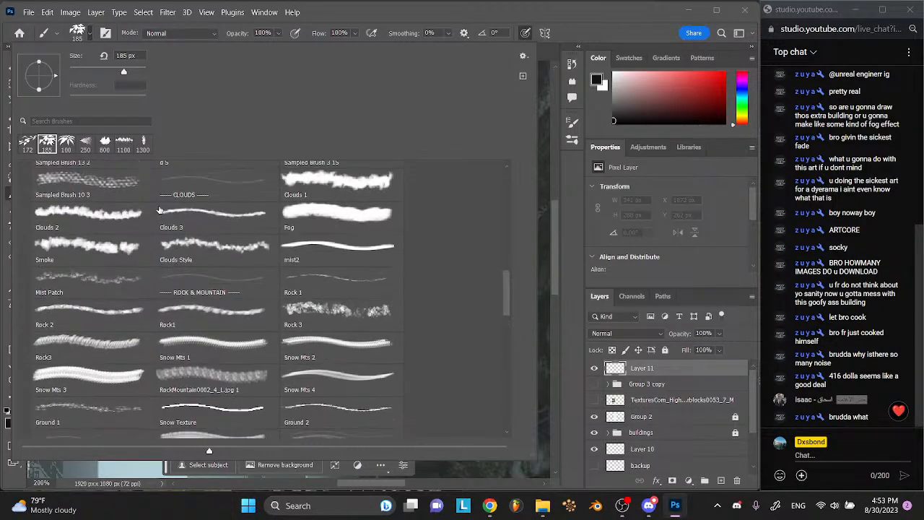
{"action": "scroll", "coordinate": [161, 209], "scroll_direction": "up", "scroll_amount": 2}
{"action": "scroll", "coordinate": [160, 209], "scroll_direction": "down", "scroll_amount": 15}
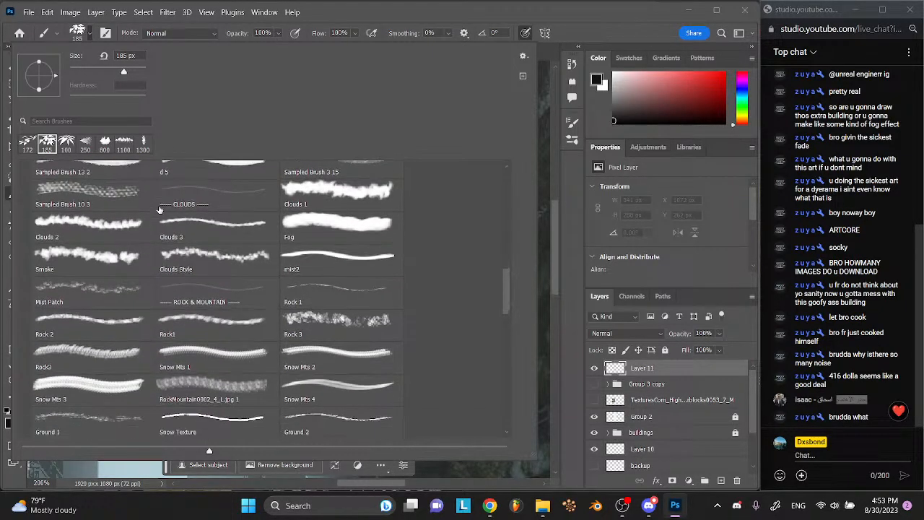
{"action": "scroll", "coordinate": [160, 210], "scroll_direction": "down", "scroll_amount": 5}
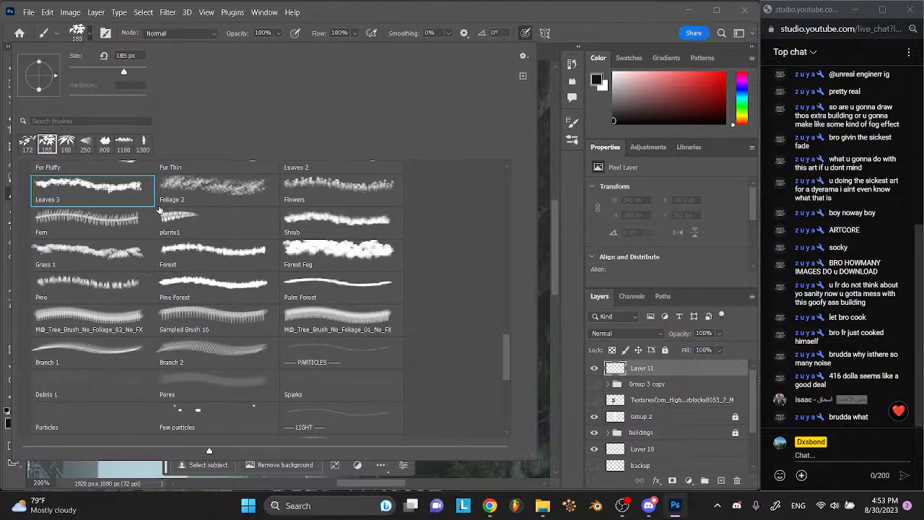
{"action": "scroll", "coordinate": [160, 210], "scroll_direction": "down", "scroll_amount": 3}
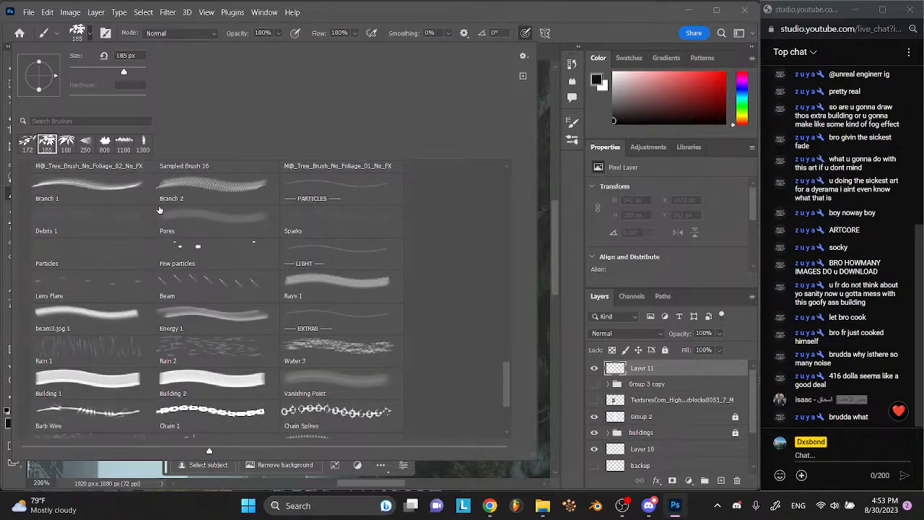
{"action": "scroll", "coordinate": [167, 245], "scroll_direction": "down", "scroll_amount": 3}
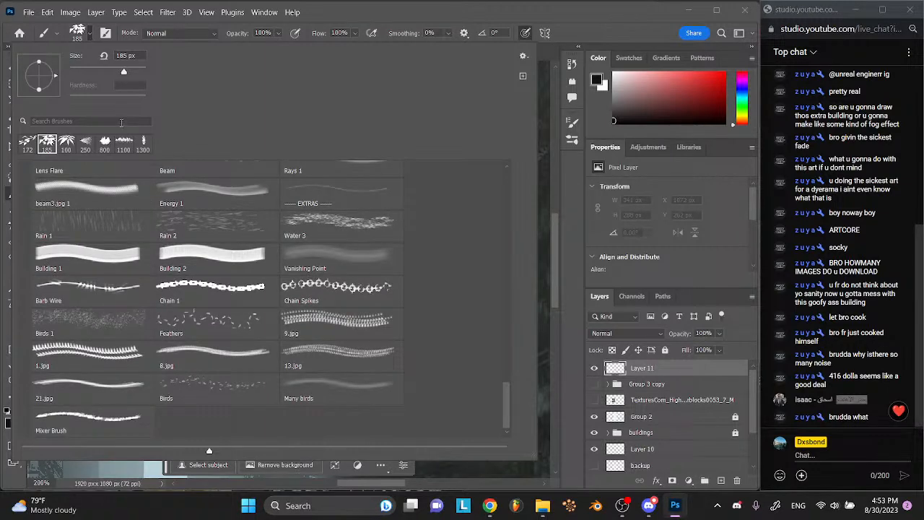
{"action": "left_click", "coordinate": [89, 36]}
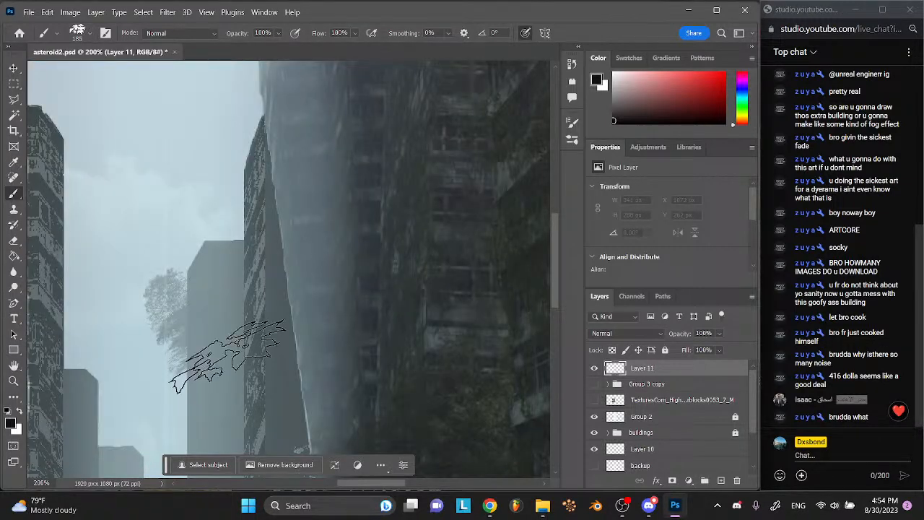
- Reduce the brush to 86 px, try a leaf stroke on the plain gray tower's upper corner, and undo it
{"action": "key", "text": "ctrl+plus"}
{"action": "key", "text": "ctrl+plus"}
{"action": "scroll", "coordinate": [235, 382], "scroll_direction": "left", "scroll_amount": 5}
{"action": "scroll", "coordinate": [235, 382], "scroll_direction": "down", "scroll_amount": 3}
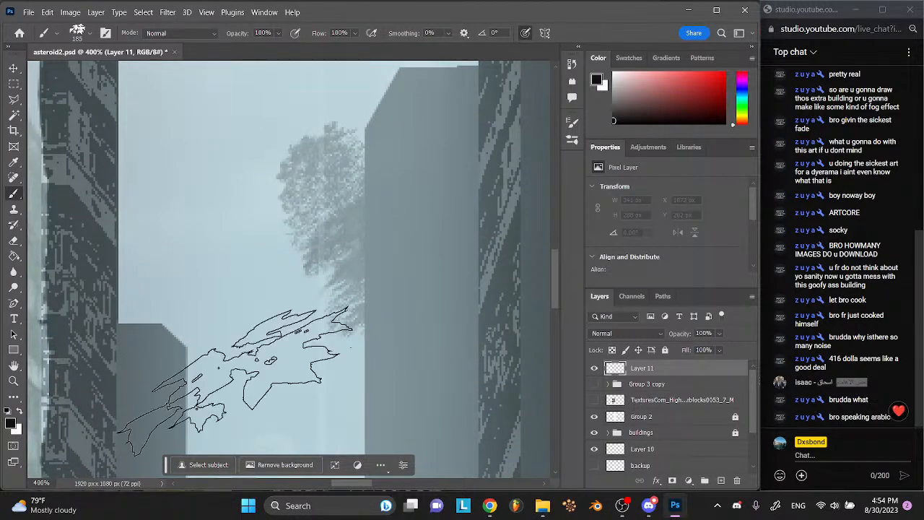
{"action": "scroll", "coordinate": [235, 377], "scroll_direction": "up", "scroll_amount": 3}
{"action": "key", "text": "ctrl+plus"}
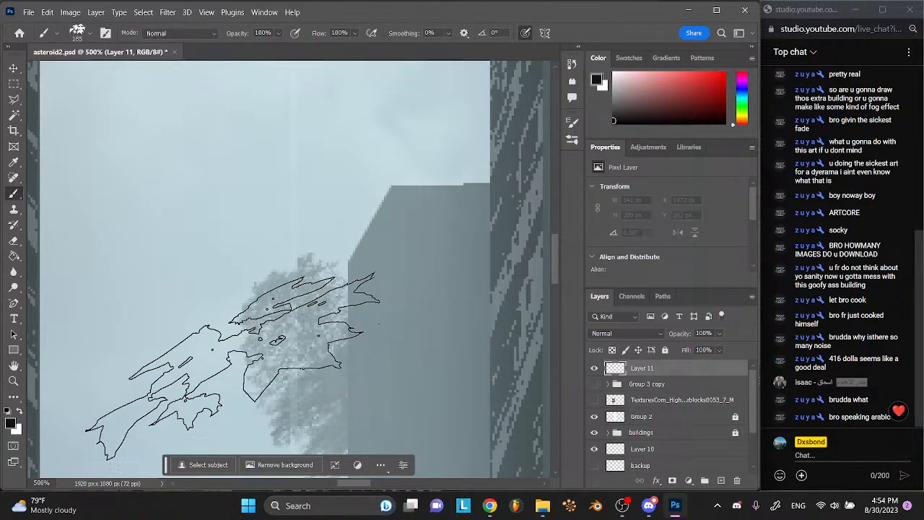
{"action": "left_click", "coordinate": [81, 33]}
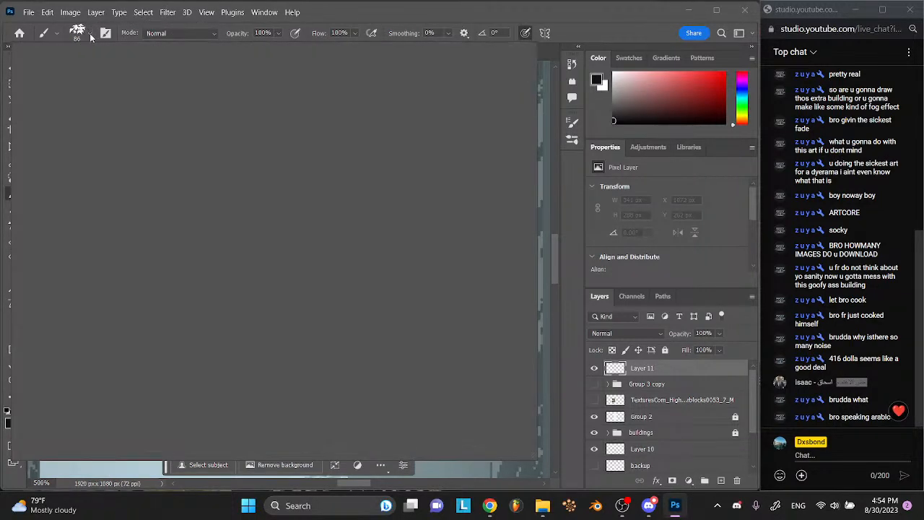
{"action": "left_click", "coordinate": [579, 263]}
{"action": "mouse_move", "coordinate": [402, 225]}
{"action": "left_mouse_down"}
{"action": "mouse_move", "coordinate": [365, 212]}
{"action": "mouse_move", "coordinate": [377, 223]}
{"action": "left_mouse_up"}
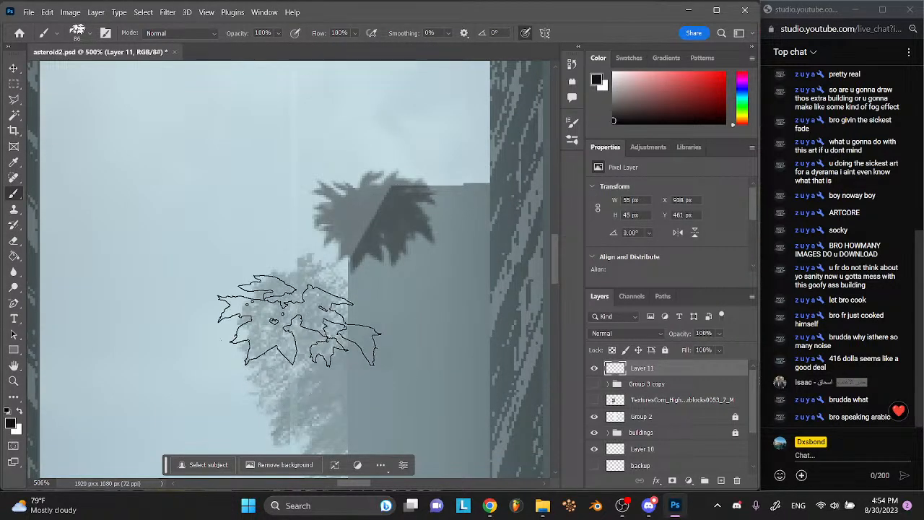
{"action": "key", "text": "ctrl+z"}
- Set the Leaves 3 brush size to 28 px
{"action": "scroll", "coordinate": [297, 342], "scroll_direction": "down", "scroll_amount": 4}
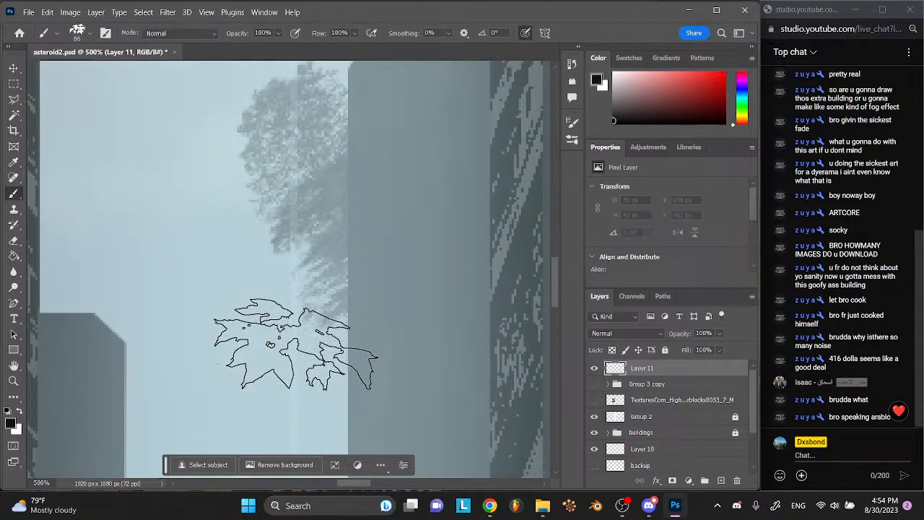
{"action": "left_click", "coordinate": [89, 34]}
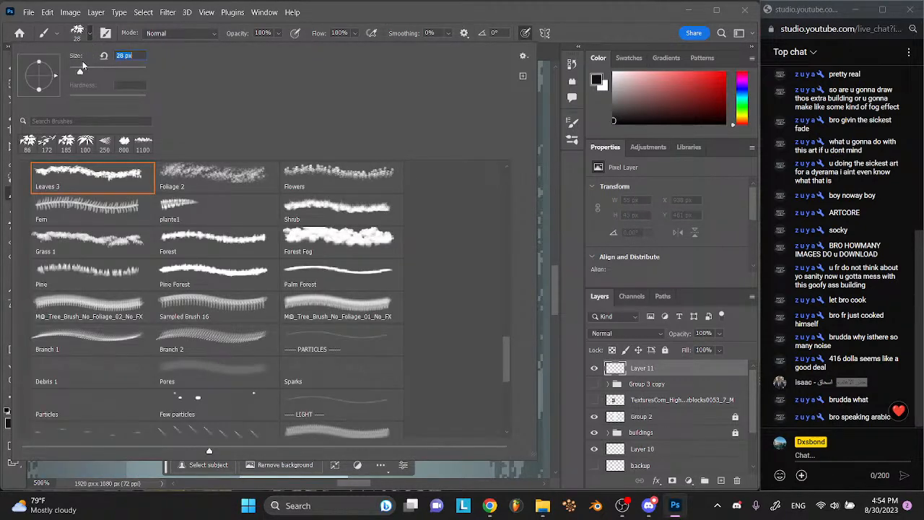
{"action": "left_click", "coordinate": [91, 42]}
- Try painting leaf clumps down the plain gray tower's sky-facing edge and over the shorter tower's corner on Layer 11
{"action": "mouse_move", "coordinate": [347, 264]}
{"action": "left_mouse_down"}
{"action": "mouse_move", "coordinate": [362, 283]}
{"action": "mouse_move", "coordinate": [352, 271]}
{"action": "mouse_move", "coordinate": [350, 289]}
{"action": "mouse_move", "coordinate": [348, 265]}
{"action": "mouse_move", "coordinate": [319, 270]}
{"action": "mouse_move", "coordinate": [340, 305]}
{"action": "mouse_move", "coordinate": [335, 287]}
{"action": "mouse_move", "coordinate": [327, 336]}
{"action": "mouse_move", "coordinate": [312, 335]}
{"action": "mouse_move", "coordinate": [341, 359]}
{"action": "left_mouse_up"}
{"action": "mouse_move", "coordinate": [339, 314]}
{"action": "left_mouse_down"}
{"action": "mouse_move", "coordinate": [341, 343]}
{"action": "mouse_move", "coordinate": [338, 284]}
{"action": "mouse_move", "coordinate": [338, 302]}
{"action": "mouse_move", "coordinate": [288, 286]}
{"action": "mouse_move", "coordinate": [301, 309]}
{"action": "mouse_move", "coordinate": [299, 364]}
{"action": "mouse_move", "coordinate": [348, 380]}
{"action": "mouse_move", "coordinate": [330, 399]}
{"action": "left_mouse_up"}
{"action": "scroll", "coordinate": [331, 398], "scroll_direction": "down", "scroll_amount": 5}
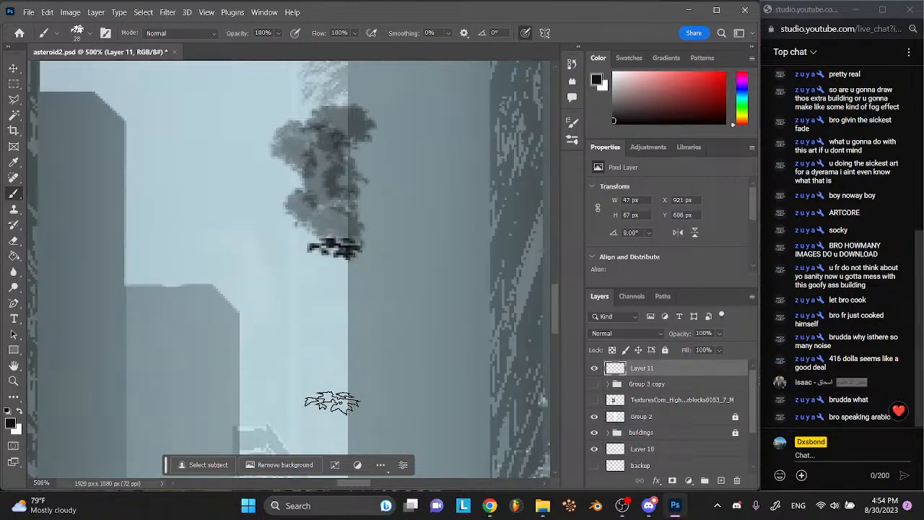
{"action": "mouse_move", "coordinate": [301, 271]}
{"action": "left_mouse_down"}
{"action": "mouse_move", "coordinate": [316, 293]}
{"action": "mouse_move", "coordinate": [306, 286]}
{"action": "mouse_move", "coordinate": [321, 256]}
{"action": "mouse_move", "coordinate": [332, 260]}
{"action": "mouse_move", "coordinate": [321, 297]}
{"action": "mouse_move", "coordinate": [330, 320]}
{"action": "left_mouse_up"}
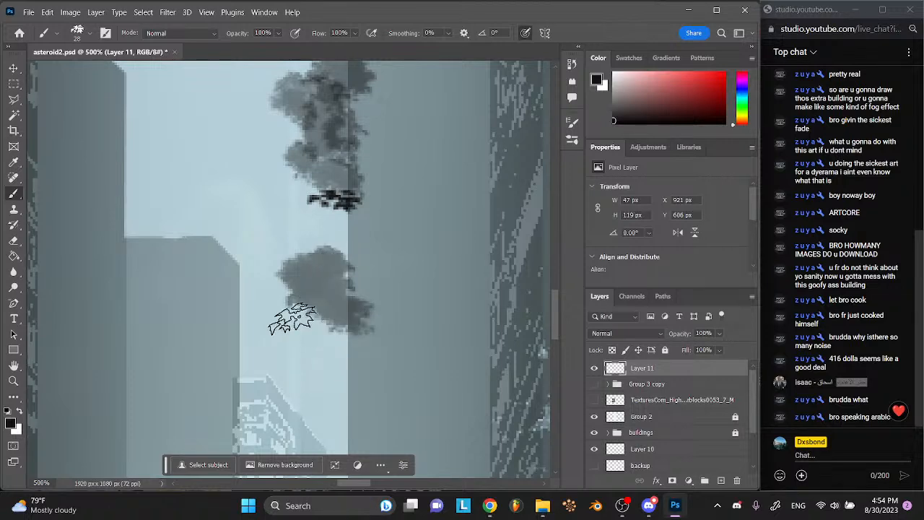
{"action": "scroll", "coordinate": [255, 300], "scroll_direction": "down", "scroll_amount": 5}
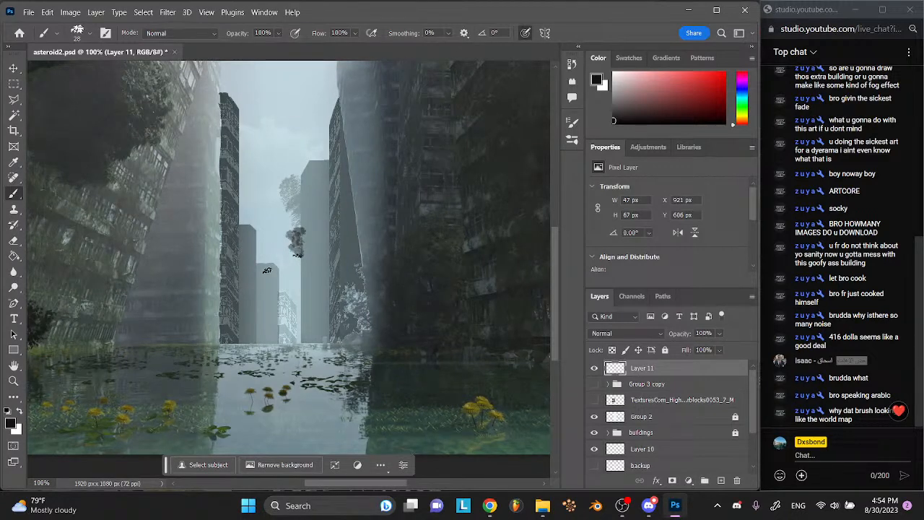
{"action": "scroll", "coordinate": [270, 269], "scroll_direction": "up", "scroll_amount": 3}
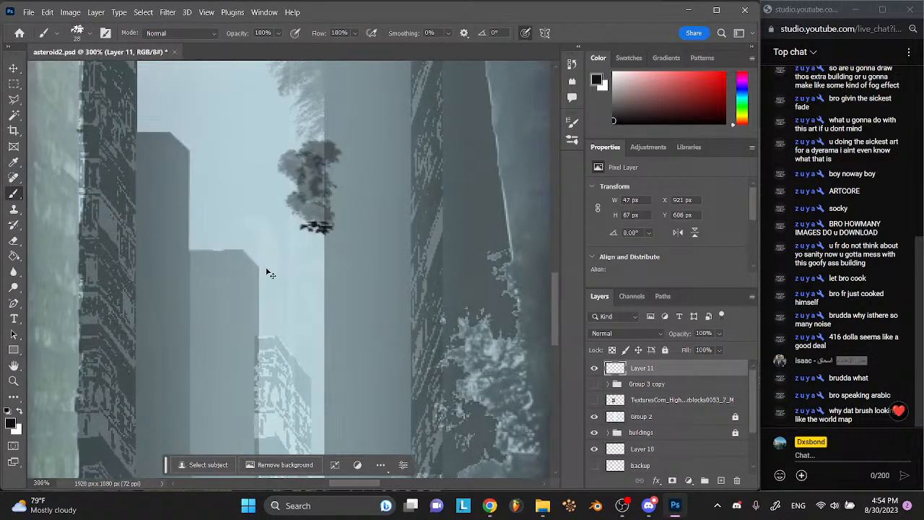
{"action": "scroll", "coordinate": [268, 271], "scroll_direction": "up", "scroll_amount": 1}
{"action": "mouse_move", "coordinate": [242, 236]}
{"action": "left_mouse_down"}
{"action": "mouse_move", "coordinate": [264, 245]}
{"action": "mouse_move", "coordinate": [251, 275]}
{"action": "mouse_move", "coordinate": [250, 255]}
{"action": "mouse_move", "coordinate": [271, 229]}
{"action": "mouse_move", "coordinate": [264, 245]}
{"action": "mouse_move", "coordinate": [240, 244]}
{"action": "mouse_move", "coordinate": [221, 226]}
{"action": "mouse_move", "coordinate": [251, 293]}
{"action": "mouse_move", "coordinate": [235, 283]}
{"action": "mouse_move", "coordinate": [252, 275]}
{"action": "mouse_move", "coordinate": [260, 310]}
{"action": "left_mouse_up"}
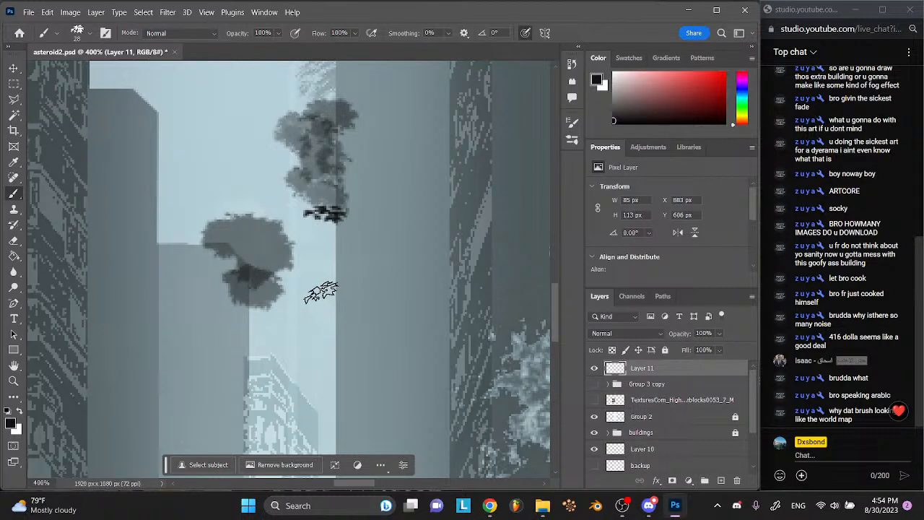
- Undo all the leaf strokes painted on the two distant towers
{"action": "key", "text": "ctrl+z"}
{"action": "key", "text": "ctrl+z"}
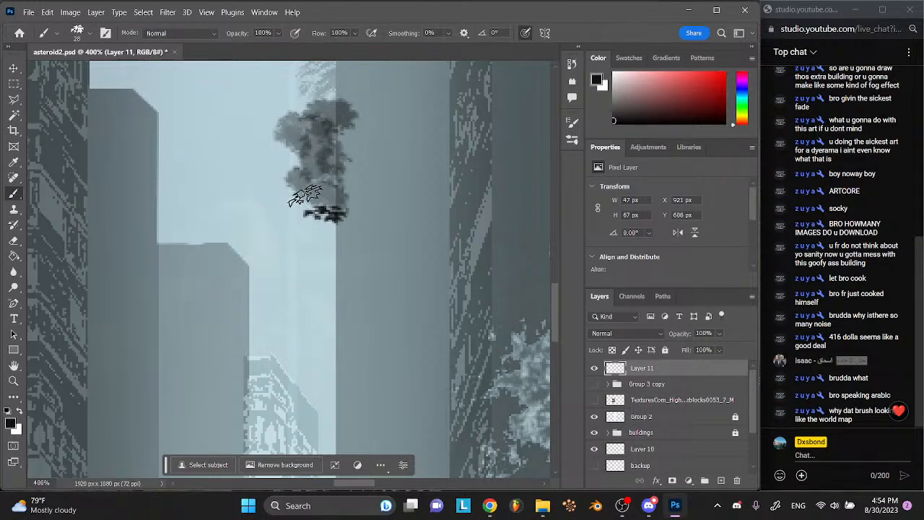
{"action": "key", "text": "ctrl+z"}
{"action": "key", "text": "ctrl+z"}
{"action": "key", "text": "ctrl+z"}
{"action": "key", "text": "ctrl+z"}
{"action": "key", "text": "ctrl+z"}
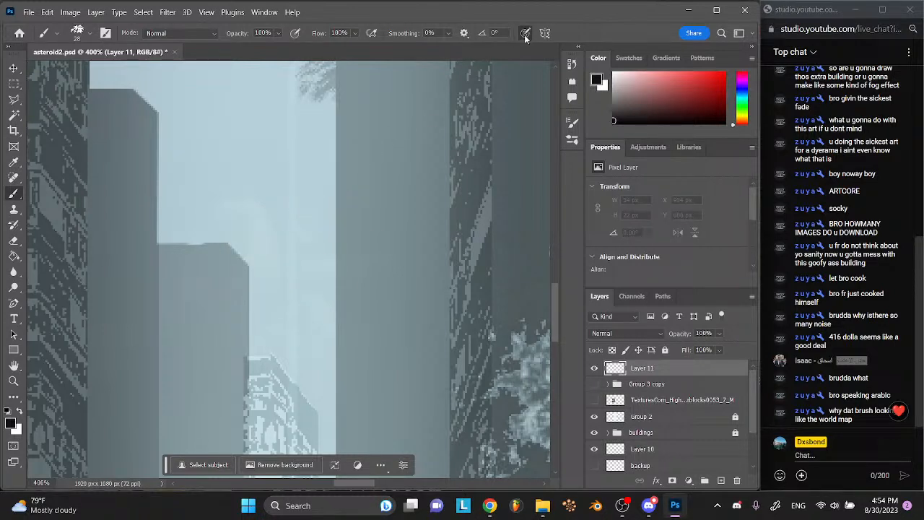
- Test leaf strokes above the shorter tower with size pressure off and opacity pressure switched on, undoing each one
{"action": "mouse_move", "coordinate": [239, 188]}
{"action": "left_mouse_down"}
{"action": "mouse_move", "coordinate": [235, 217]}
{"action": "mouse_move", "coordinate": [267, 216]}
{"action": "mouse_move", "coordinate": [255, 250]}
{"action": "left_mouse_up"}
{"action": "key", "text": "ctrl+z"}
{"action": "key", "text": "ctrl+z"}
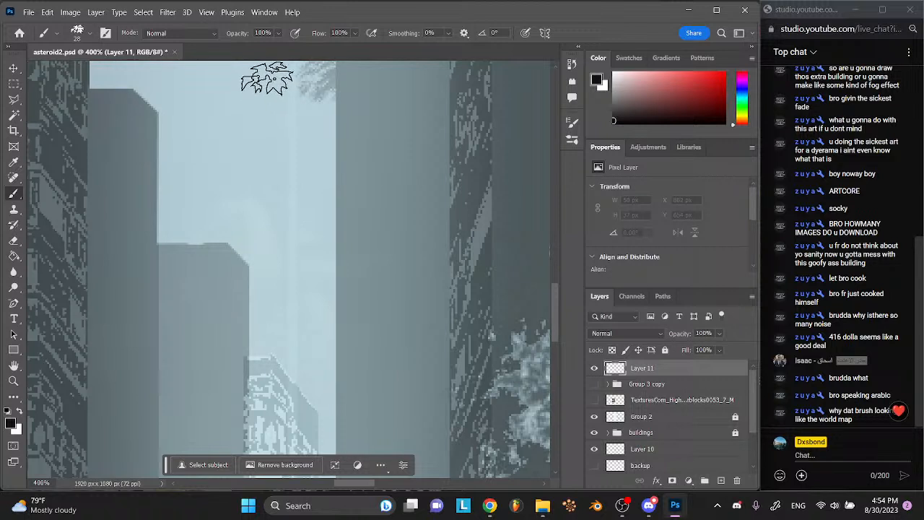
{"action": "mouse_move", "coordinate": [268, 211]}
{"action": "left_mouse_down"}
{"action": "mouse_move", "coordinate": [260, 215]}
{"action": "mouse_move", "coordinate": [265, 192]}
{"action": "left_mouse_up"}
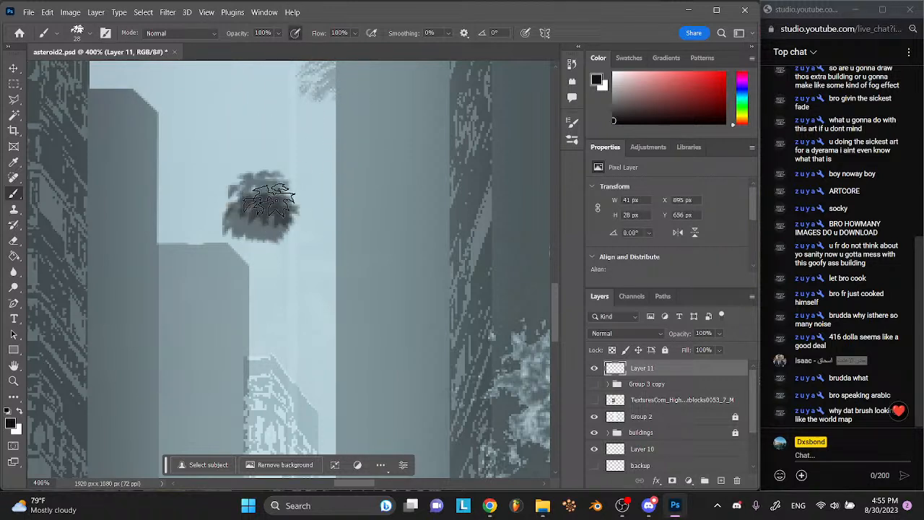
{"action": "key", "text": "ctrl+z"}
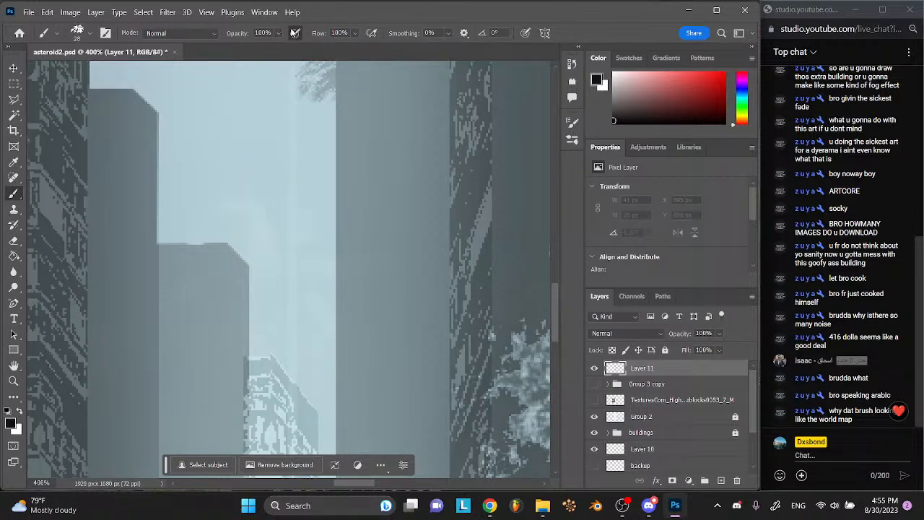
{"action": "mouse_move", "coordinate": [239, 181]}
{"action": "left_mouse_down"}
{"action": "mouse_move", "coordinate": [227, 196]}
{"action": "mouse_move", "coordinate": [243, 166]}
{"action": "left_mouse_up"}
{"action": "key", "text": "ctrl+z"}
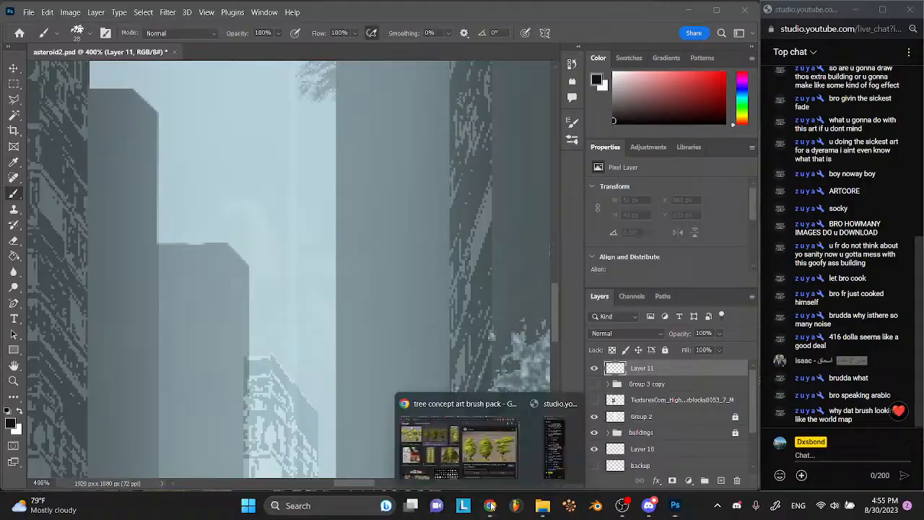
- Switch to Chrome and search Google for "wacom intuos tablet not drawing with 100% opacity"
{"action": "left_click", "coordinate": [451, 427]}
{"action": "left_click", "coordinate": [586, 33]}
{"action": "type", "text": "wacom in"}
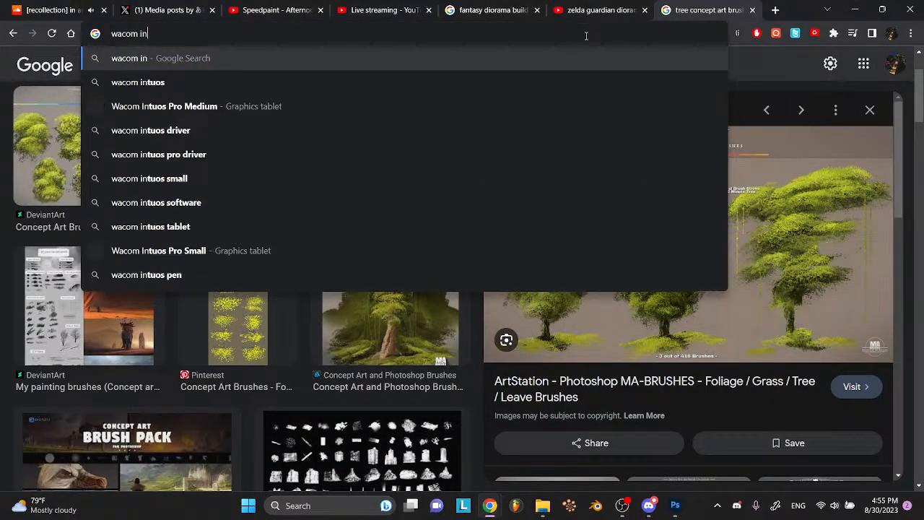
{"action": "type", "text": "tuos tablet not dr"}
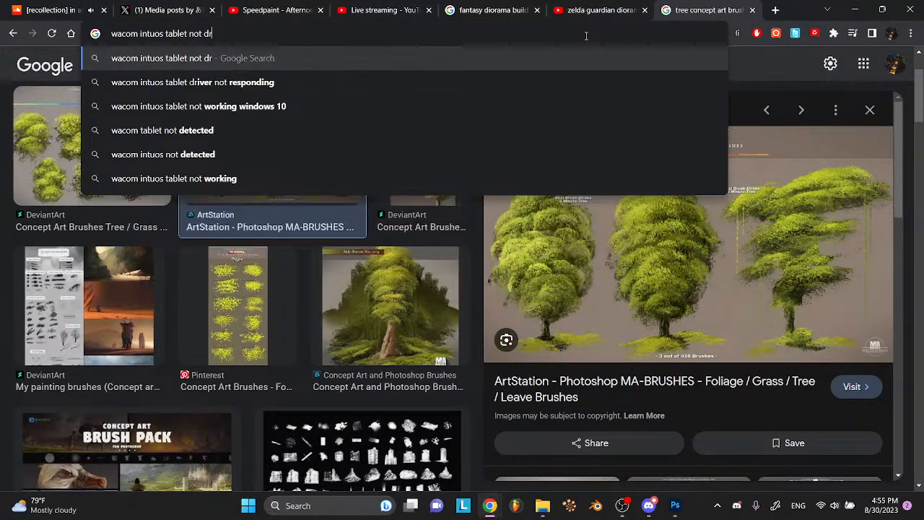
{"action": "type", "text": "awing with 100%"}
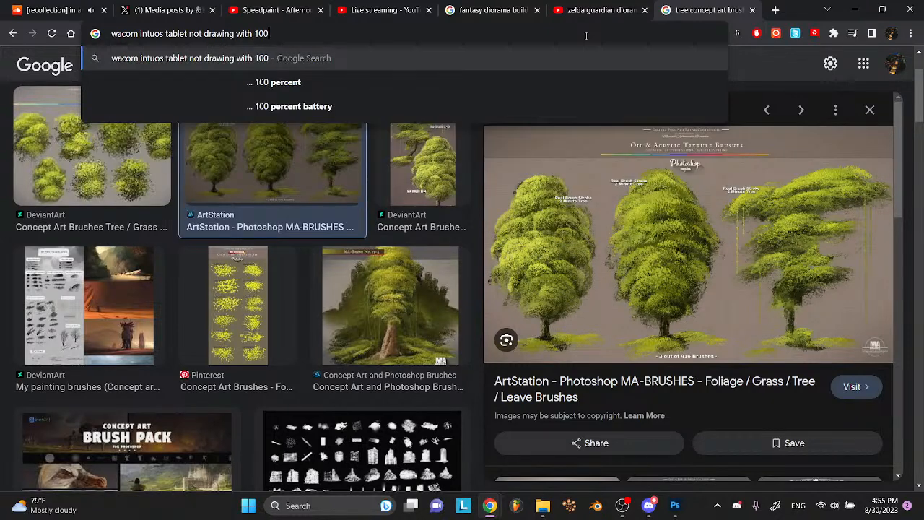
{"action": "key", "text": "BackSpace"}
{"action": "type", "text": "opacity"}
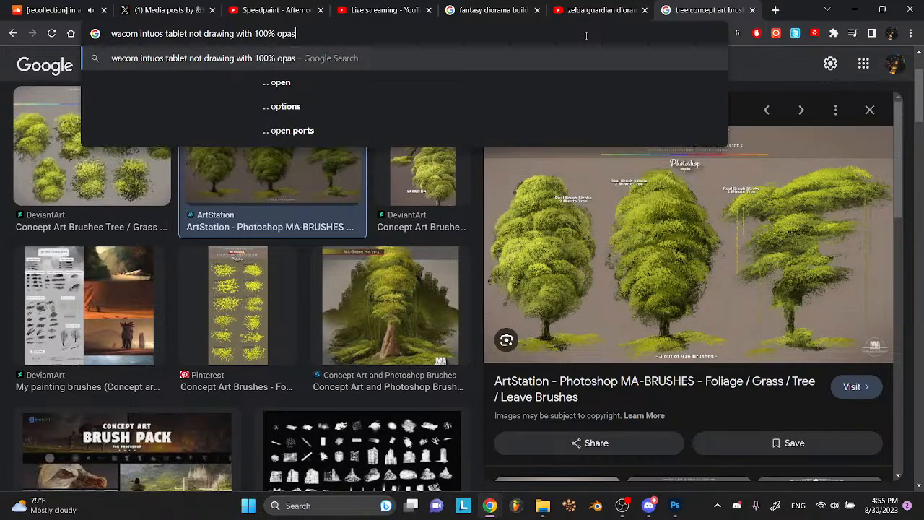
{"action": "key", "text": "Return"}
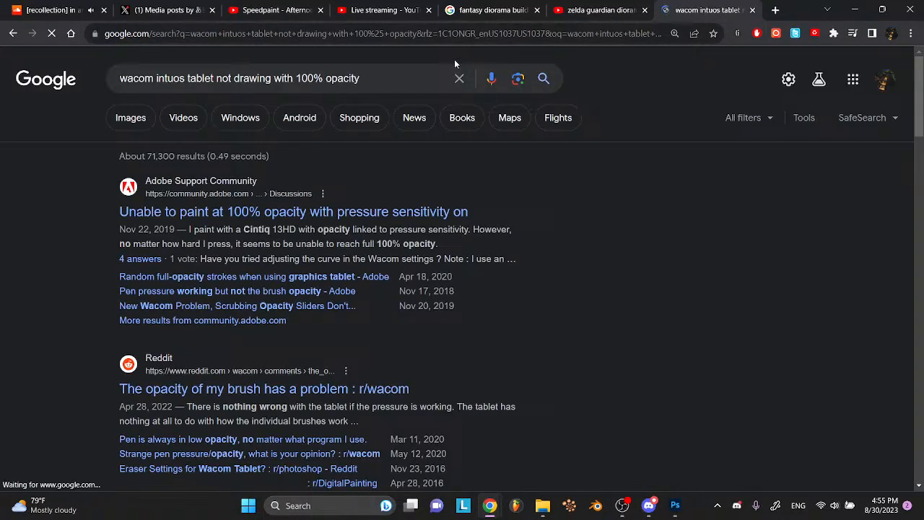
- Open the Adobe Community thread on being unable to paint at 100% opacity with pressure sensitivity, and read its replies
{"action": "left_click", "coordinate": [376, 211]}
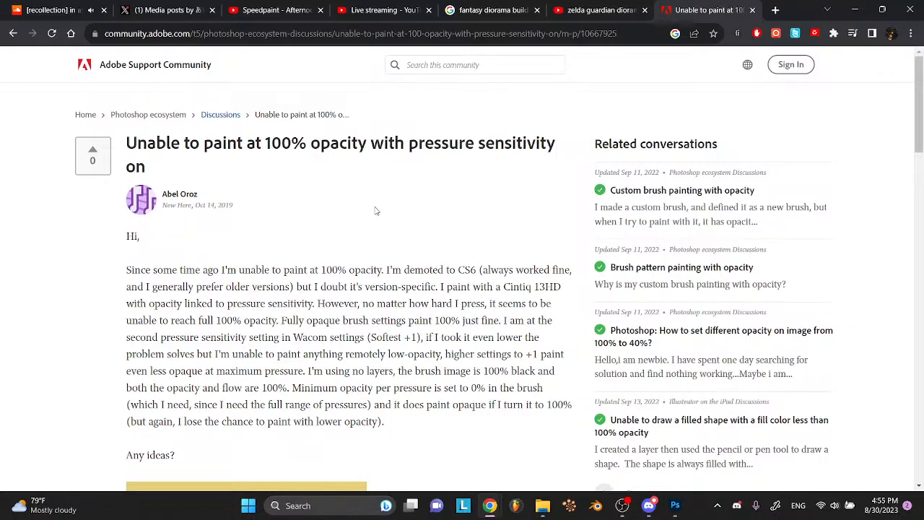
{"action": "scroll", "coordinate": [376, 211], "scroll_direction": "down", "scroll_amount": 3}
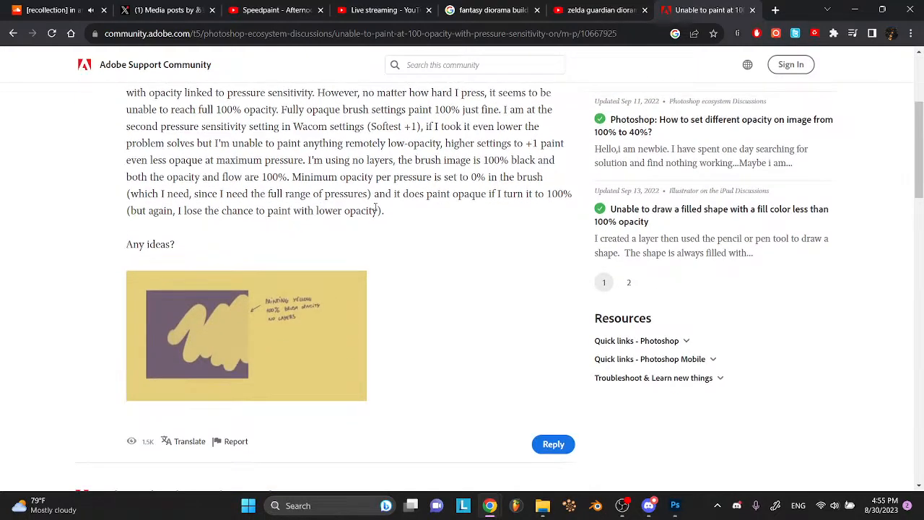
{"action": "scroll", "coordinate": [375, 210], "scroll_direction": "down", "scroll_amount": 7}
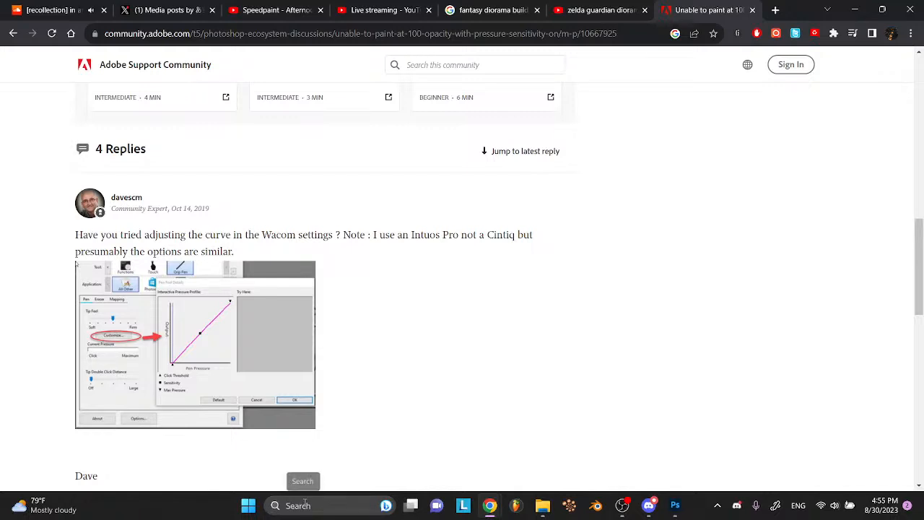
- Read the pressure-curve reply in the thread and search the computer for the "wacom" software
{"action": "scroll", "coordinate": [347, 386], "scroll_direction": "down", "scroll_amount": 3}
{"action": "scroll", "coordinate": [346, 386], "scroll_direction": "up", "scroll_amount": 3}
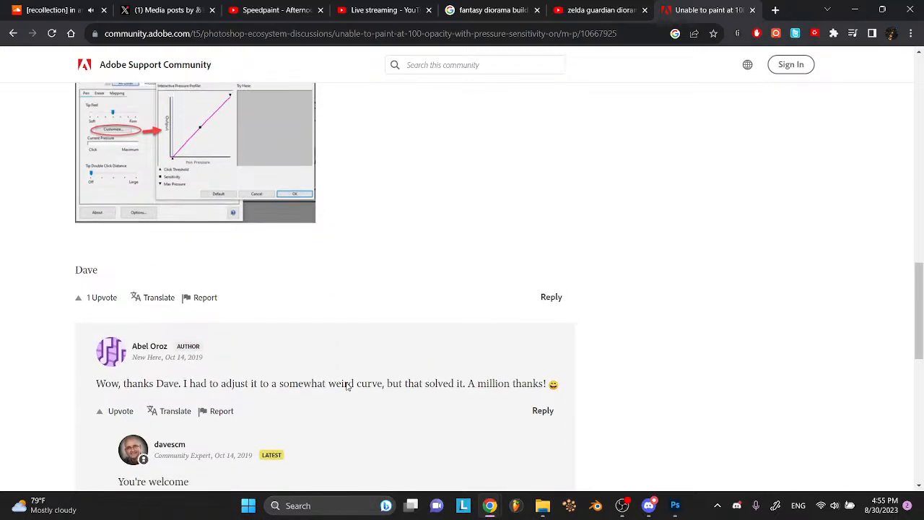
{"action": "left_click", "coordinate": [316, 503]}
{"action": "type", "text": "wacom"}
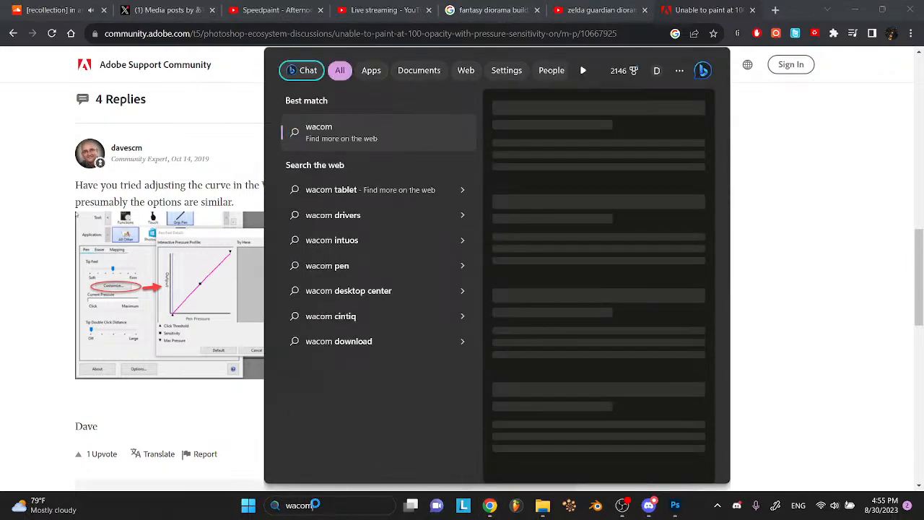
{"action": "left_click", "coordinate": [212, 426]}
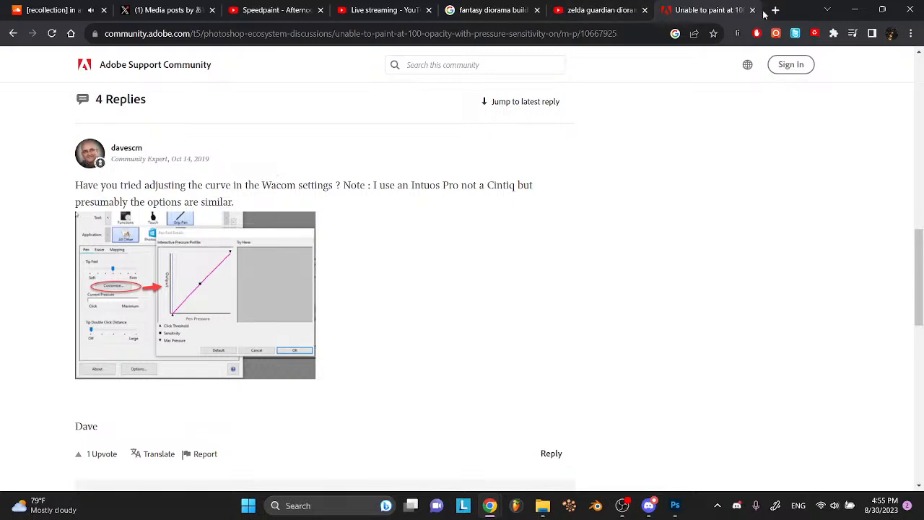
- Search Google for "download wacom intuos", open Wacom's Drivers page and accept its cookies
{"action": "left_click", "coordinate": [644, 30]}
{"action": "type", "text": "download wa"}
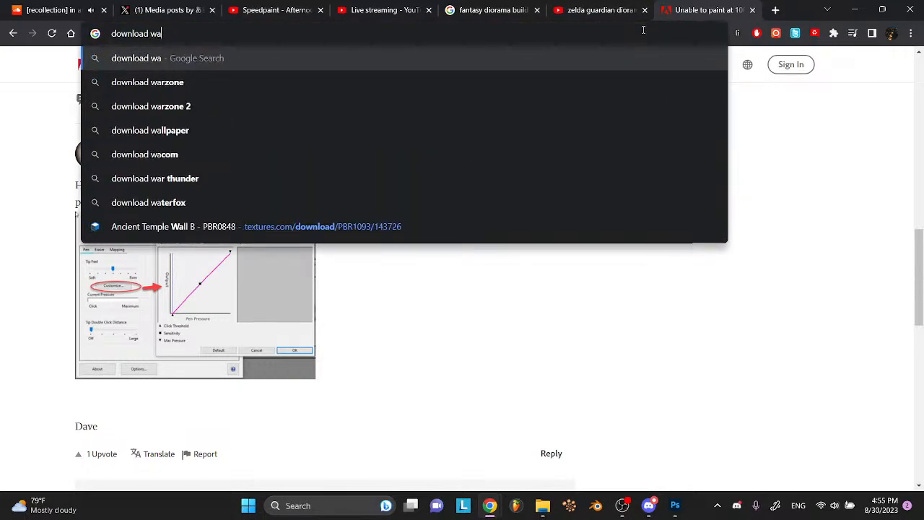
{"action": "type", "text": "com intuos"}
{"action": "key", "text": "BackSpace"}
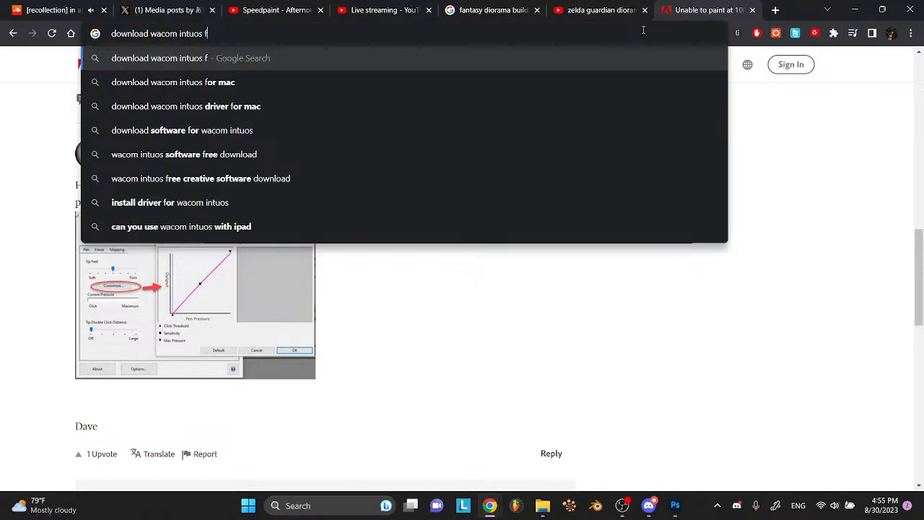
{"action": "key", "text": "Return"}
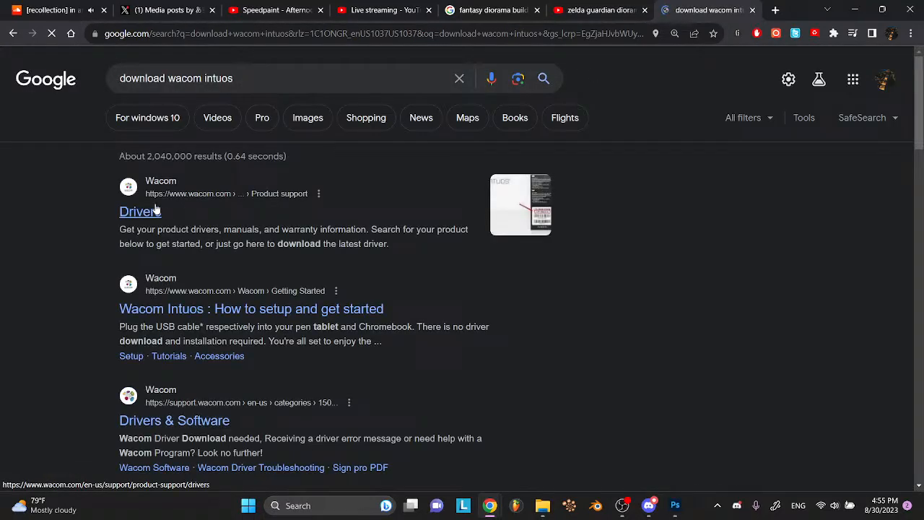
{"action": "left_click", "coordinate": [155, 208]}
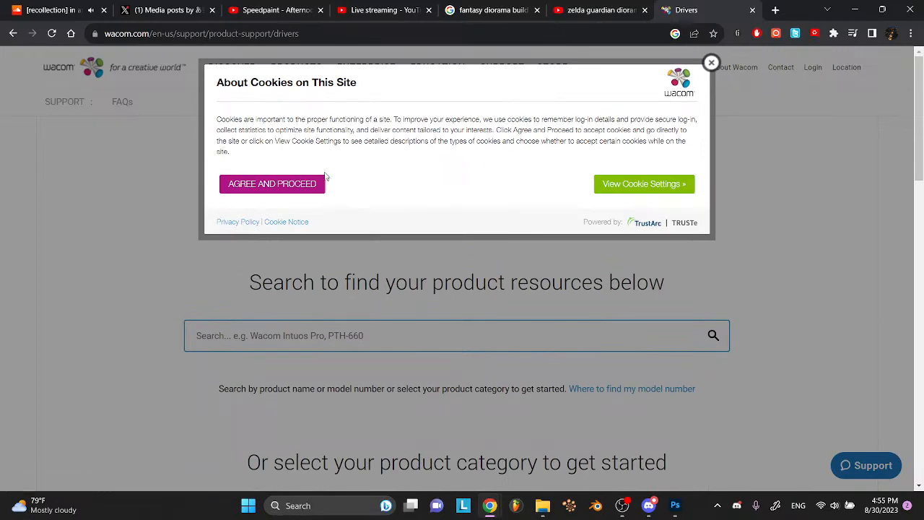
{"action": "left_click", "coordinate": [312, 183]}
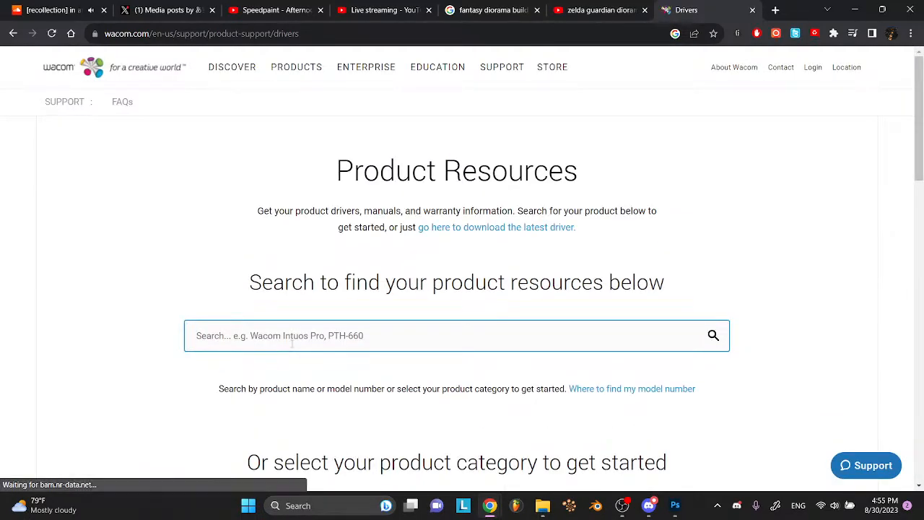
- Choose the Pen Tablets product category and display the driver resources for the Wacom One Pen tablet small
{"action": "scroll", "coordinate": [292, 344], "scroll_direction": "down", "scroll_amount": 3}
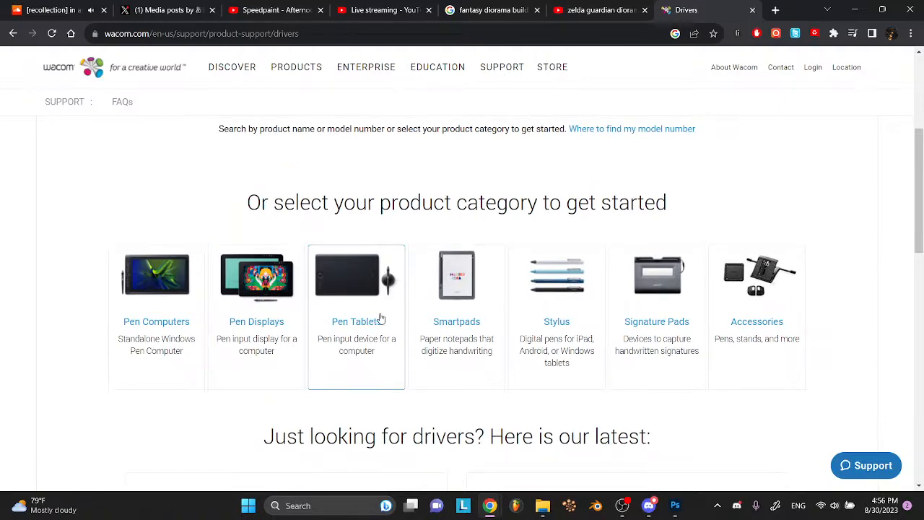
{"action": "left_click", "coordinate": [349, 292]}
{"action": "scroll", "coordinate": [351, 293], "scroll_direction": "down", "scroll_amount": 1}
{"action": "left_click", "coordinate": [419, 331]}
{"action": "scroll", "coordinate": [420, 334], "scroll_direction": "down", "scroll_amount": 1}
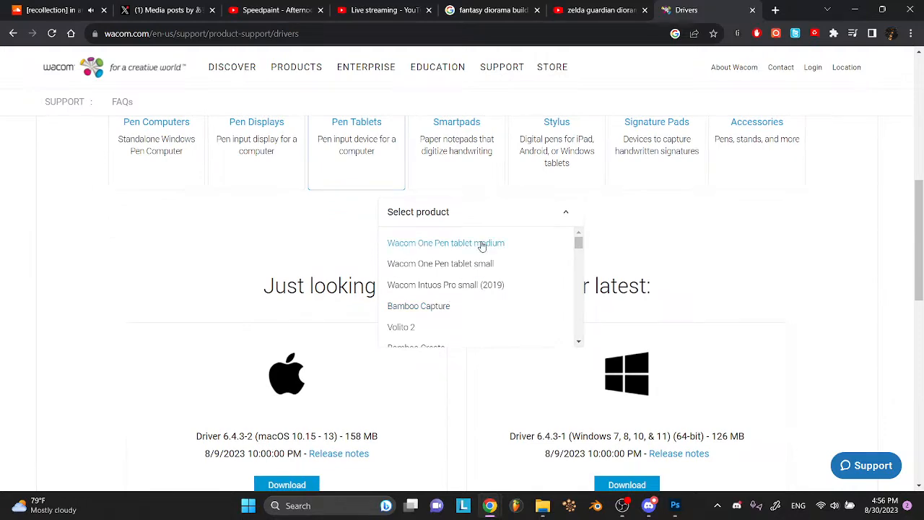
{"action": "left_click", "coordinate": [498, 264]}
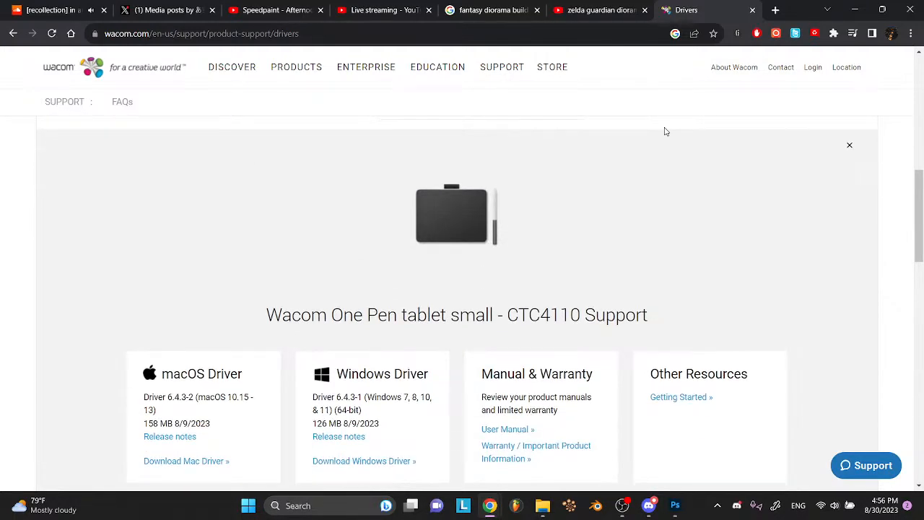
- Switch the selected pen tablet to Wacom Intuos Pro M (2017) and compare its picture
{"action": "scroll", "coordinate": [561, 138], "scroll_direction": "up", "scroll_amount": 1}
{"action": "left_click", "coordinate": [490, 149]}
{"action": "scroll", "coordinate": [473, 199], "scroll_direction": "down", "scroll_amount": 1}
{"action": "left_click", "coordinate": [473, 201]}
{"action": "left_click", "coordinate": [481, 155]}
{"action": "scroll", "coordinate": [465, 215], "scroll_direction": "down", "scroll_amount": 4}
{"action": "scroll", "coordinate": [458, 234], "scroll_direction": "up", "scroll_amount": 1}
{"action": "left_click", "coordinate": [464, 209]}
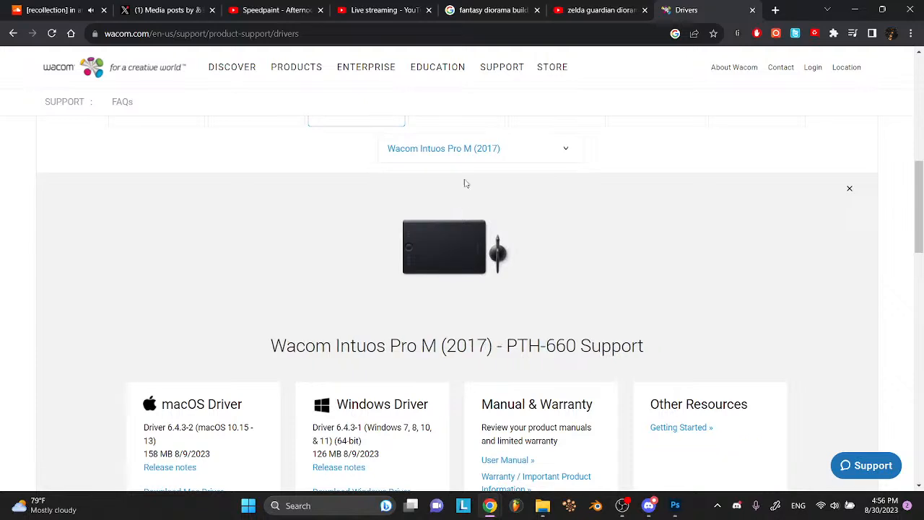
- Check the Intuos Pen & Touch M (2013), Intuos Pen & Touch S (2013) and Intuos Pen S (2013) product entries in turn
{"action": "left_click", "coordinate": [466, 150]}
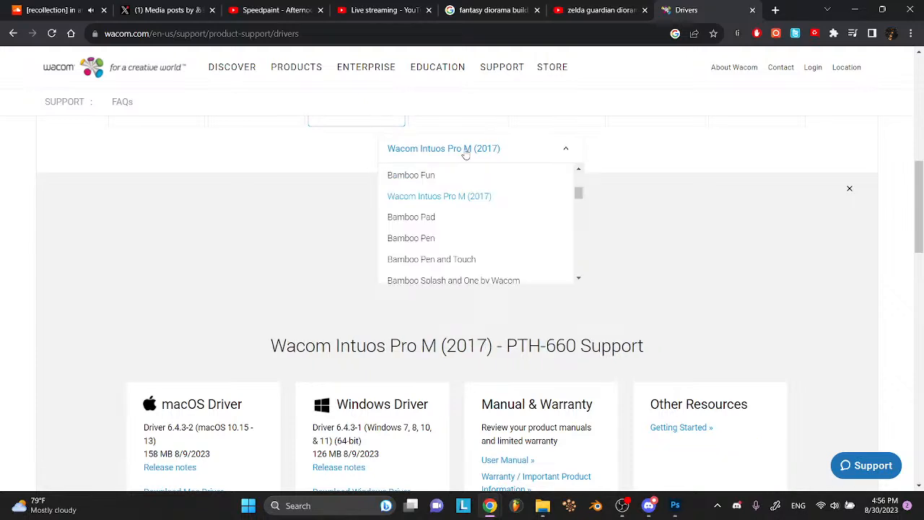
{"action": "scroll", "coordinate": [455, 224], "scroll_direction": "down", "scroll_amount": 1}
{"action": "scroll", "coordinate": [455, 224], "scroll_direction": "down", "scroll_amount": 4}
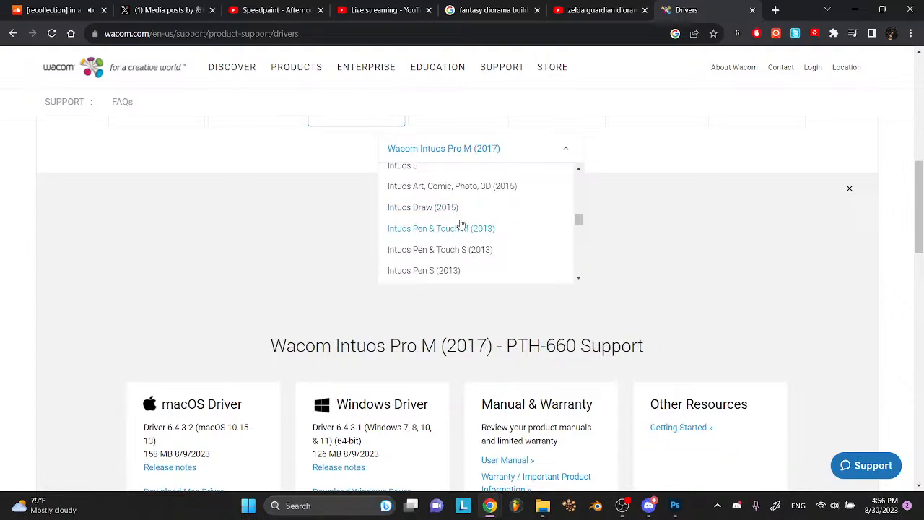
{"action": "left_click", "coordinate": [454, 225]}
{"action": "left_click", "coordinate": [458, 152]}
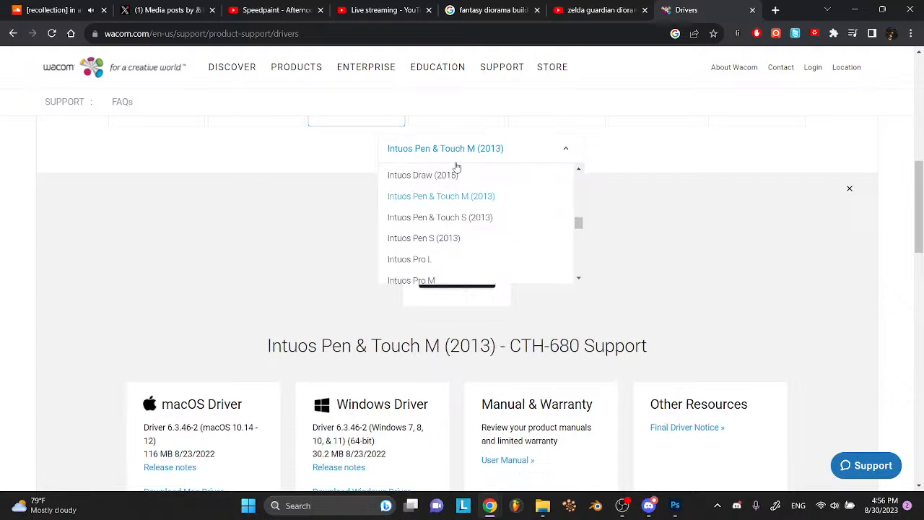
{"action": "left_click", "coordinate": [454, 218]}
{"action": "left_click", "coordinate": [457, 153]}
{"action": "left_click", "coordinate": [444, 216]}
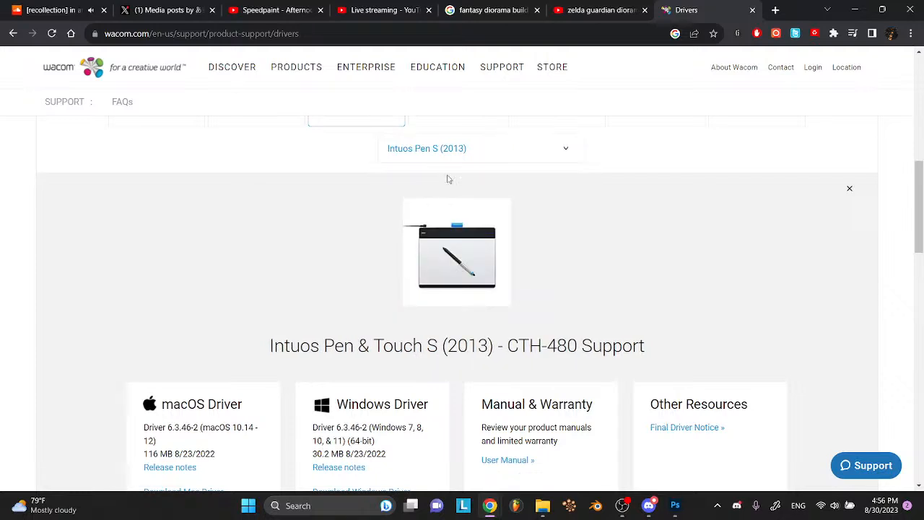
- Select the Intuos Draw (2015) tablet and download its Windows driver 6.4.3-1
{"action": "left_click", "coordinate": [451, 150]}
{"action": "scroll", "coordinate": [440, 228], "scroll_direction": "up", "scroll_amount": 3}
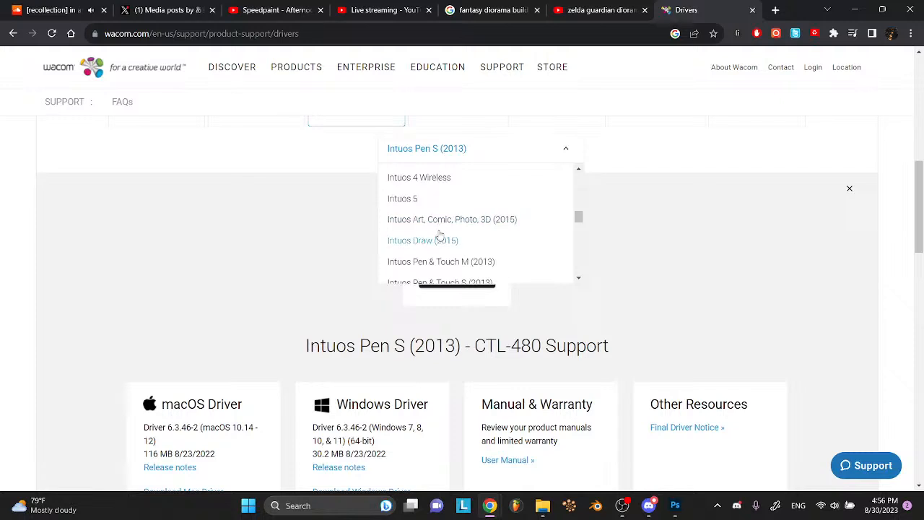
{"action": "left_click", "coordinate": [440, 241]}
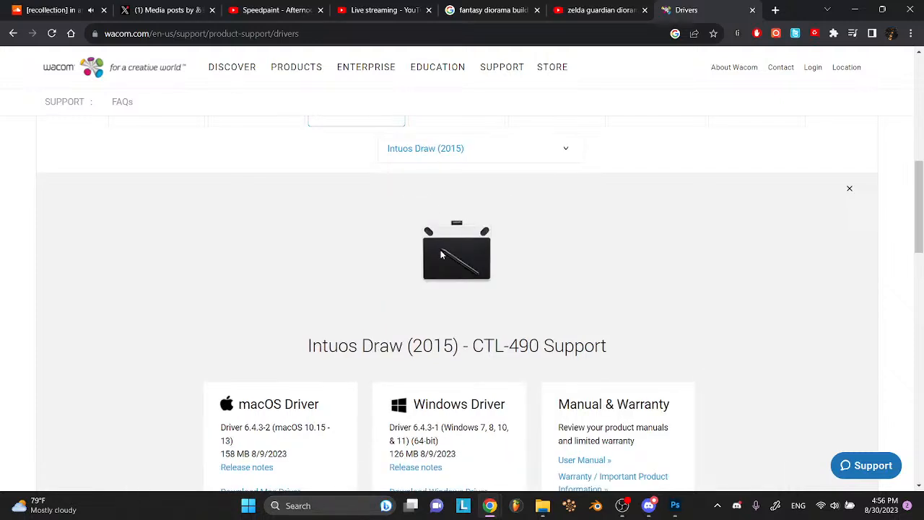
{"action": "scroll", "coordinate": [442, 254], "scroll_direction": "down", "scroll_amount": 3}
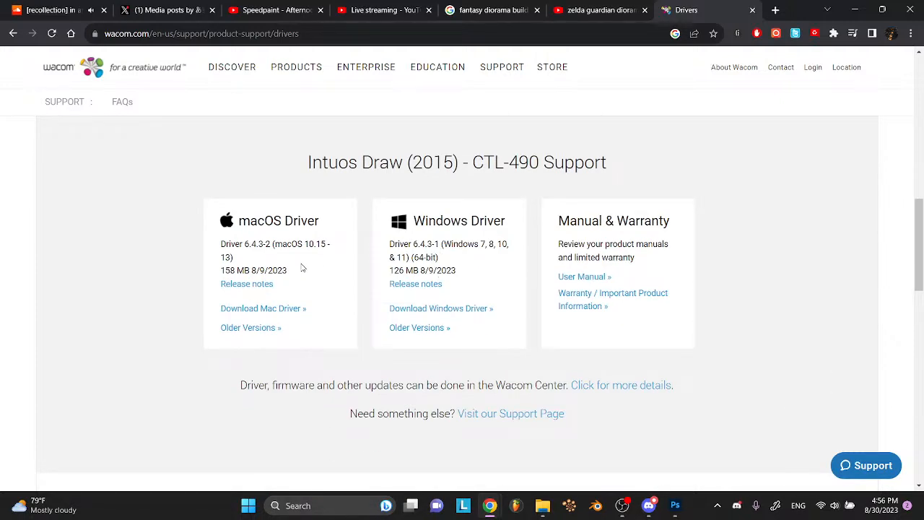
{"action": "left_click", "coordinate": [408, 311]}
{"action": "left_click", "coordinate": [419, 342]}
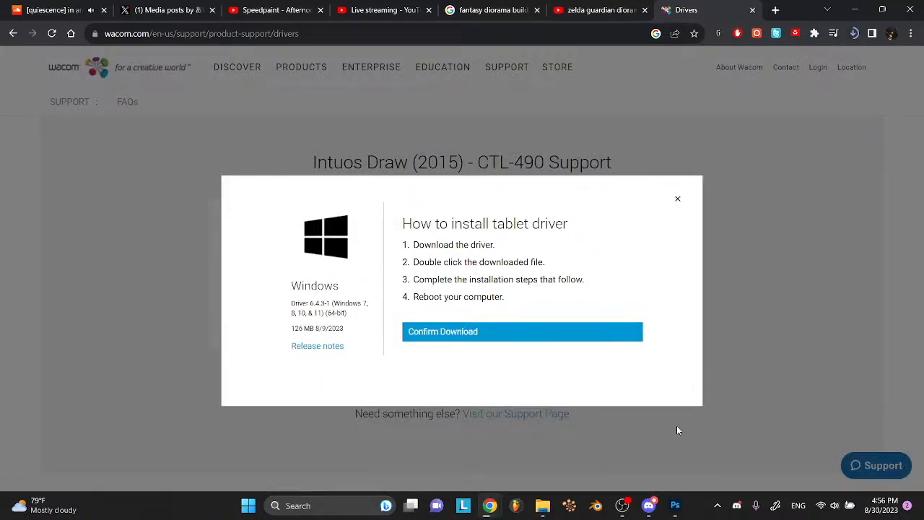
- Switch to File Explorer and run the WacomTablet_6.4.3-1 installer from the Downloads folder
{"action": "left_click", "coordinate": [543, 505]}
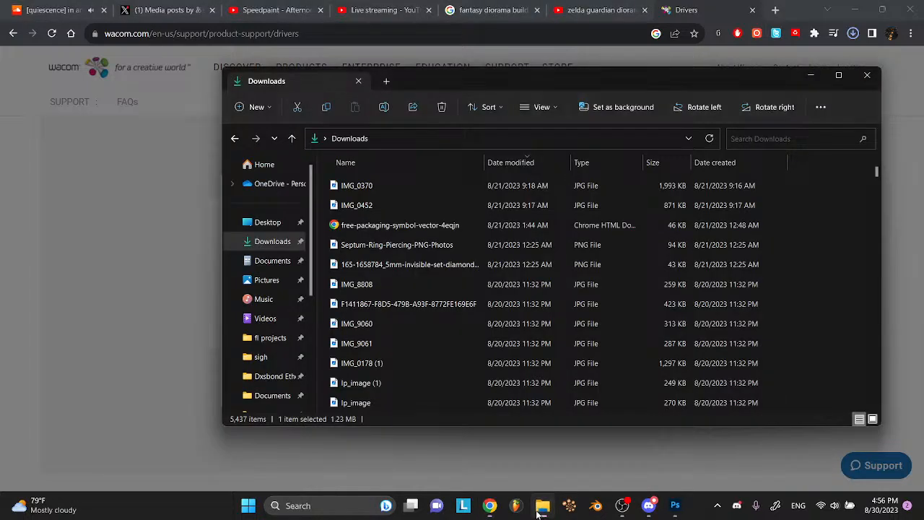
{"action": "left_click", "coordinate": [275, 242]}
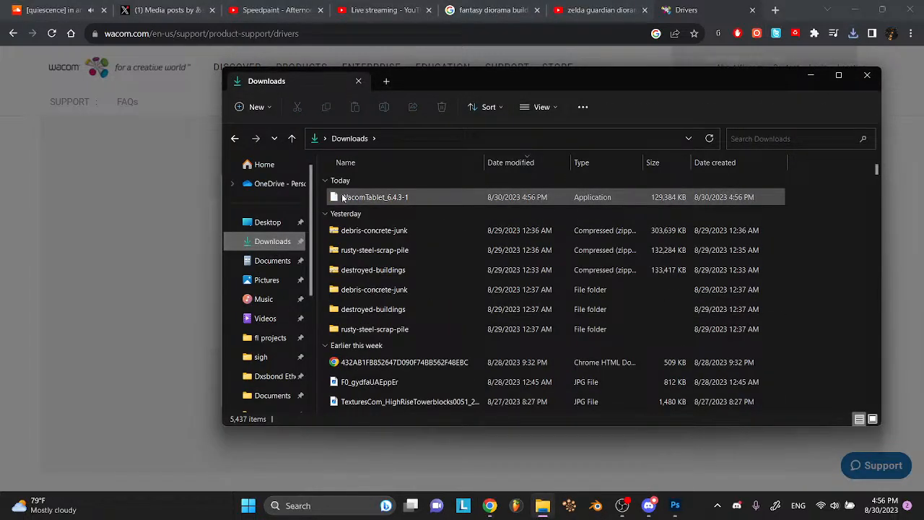
{"action": "left_click", "coordinate": [343, 200]}
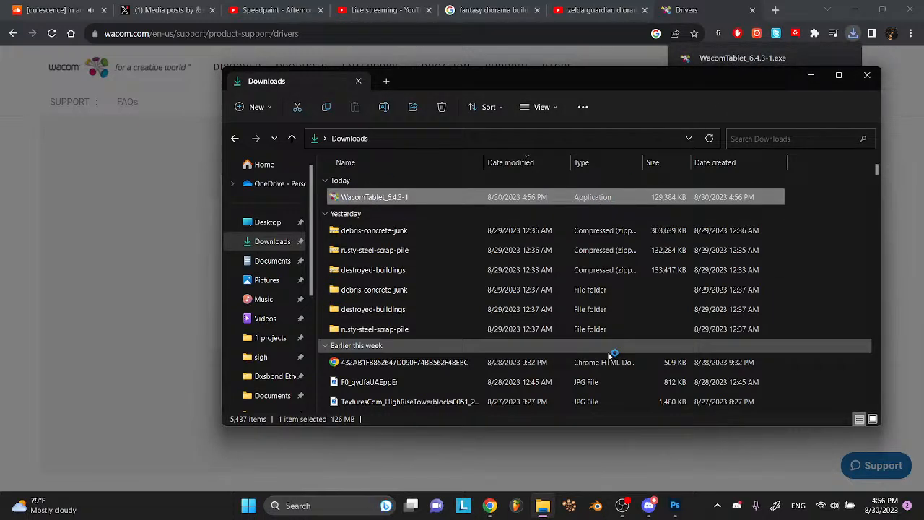
{"action": "mouse_move", "coordinate": [651, 503]}
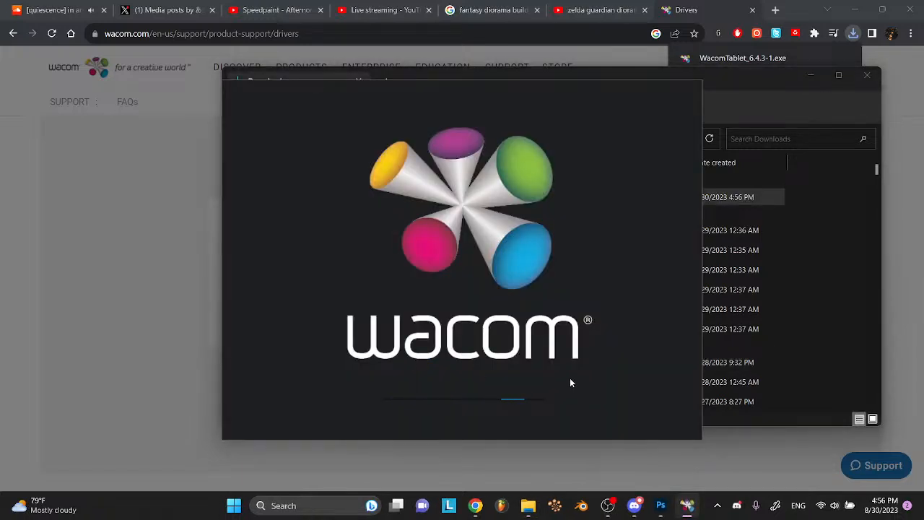
- Bring up the YouTube live chat window and start the driver installation in the Wacom installer
{"action": "left_click", "coordinate": [628, 505]}
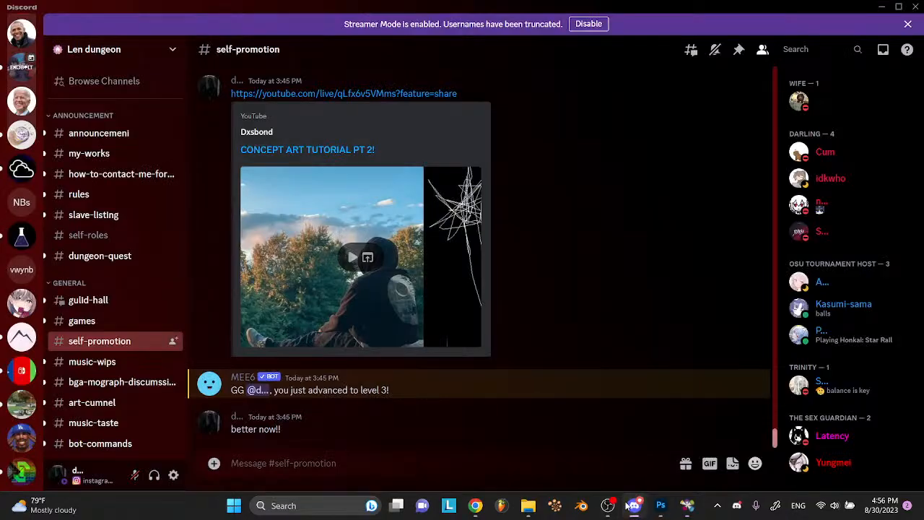
{"action": "mouse_move", "coordinate": [478, 507]}
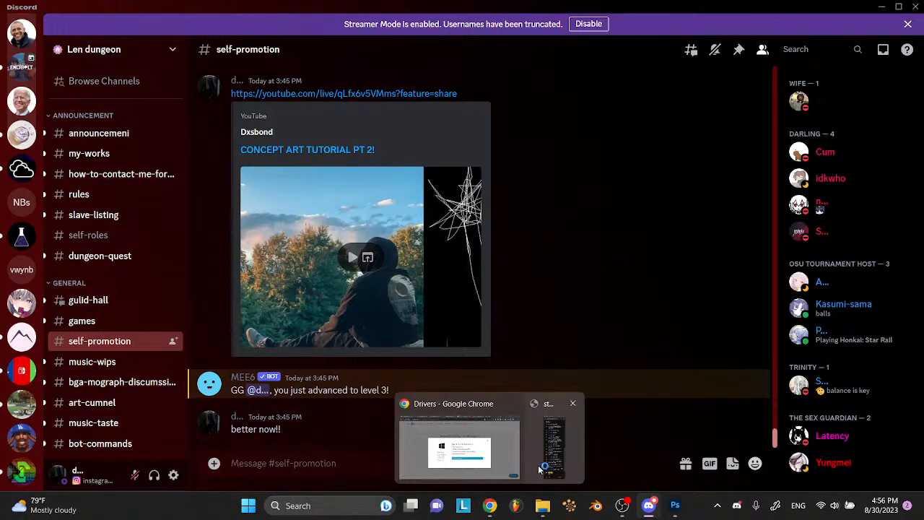
{"action": "left_click", "coordinate": [541, 466]}
{"action": "left_click", "coordinate": [416, 409]}
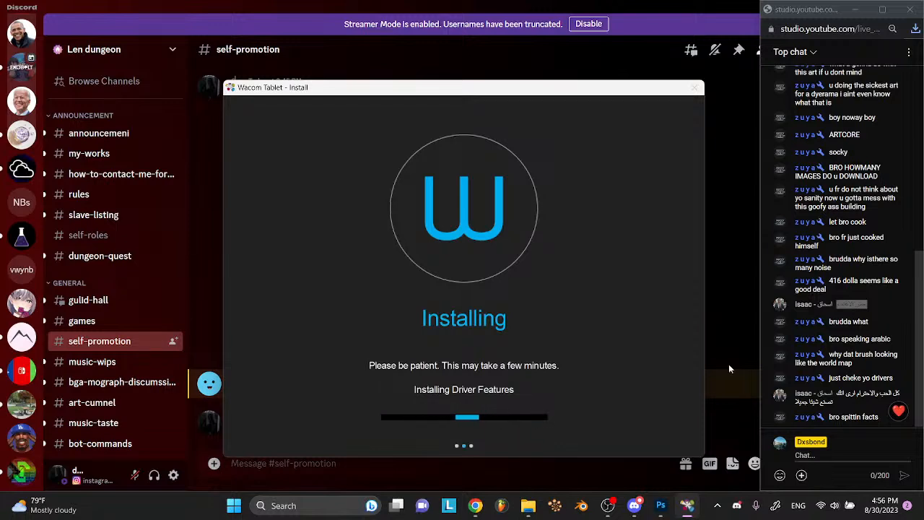
- Copy the latest Arabic message from the live chat and translate it into English with Google Translate in a new Chrome tab
{"action": "triple_click", "coordinate": [841, 398]}
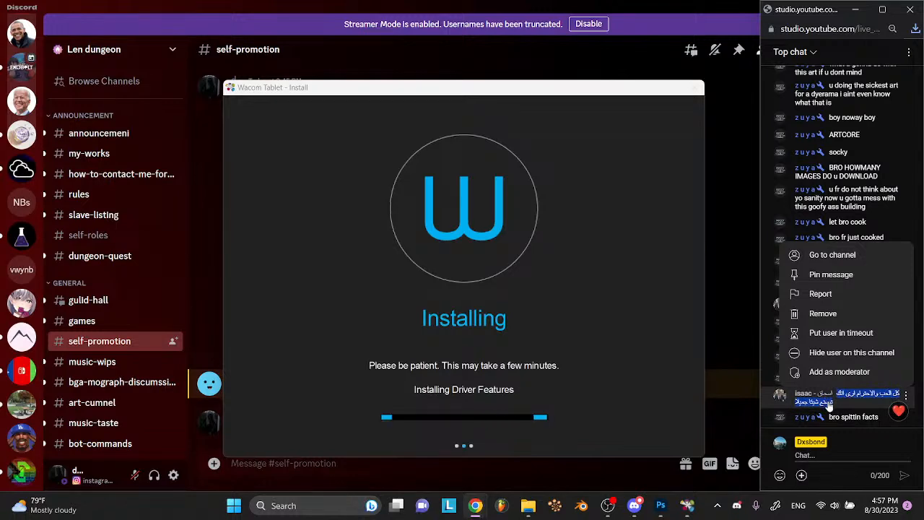
{"action": "left_click", "coordinate": [444, 448]}
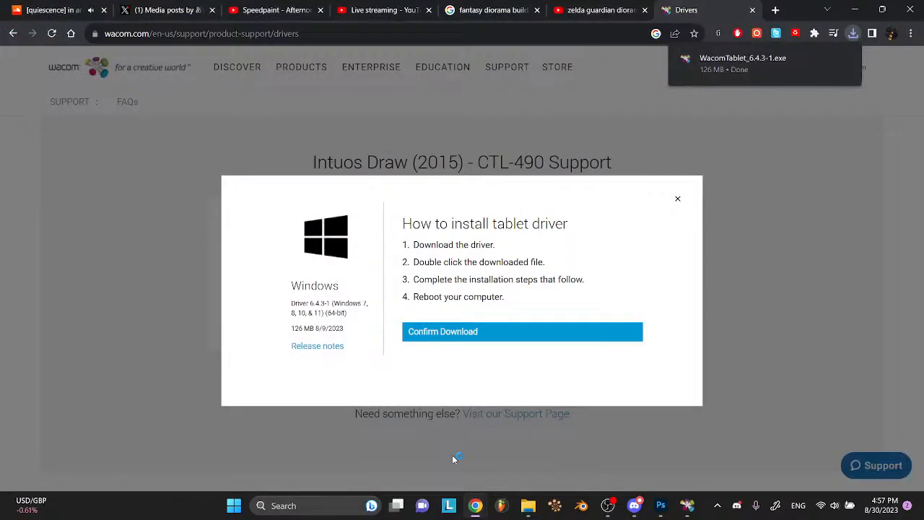
{"action": "left_click", "coordinate": [598, 10]}
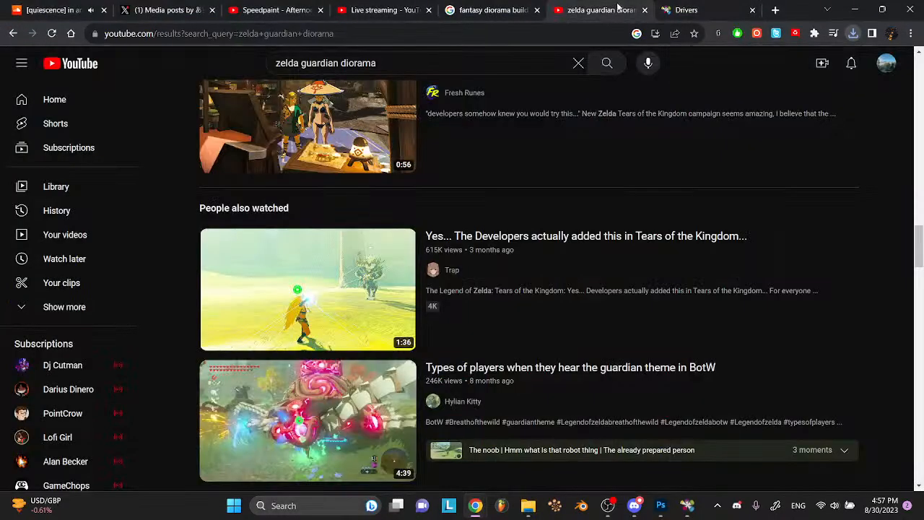
{"action": "left_click", "coordinate": [775, 10]}
{"action": "type", "text": "google translate"}
{"action": "key", "text": "Return"}
{"action": "left_click", "coordinate": [291, 268]}
{"action": "type", "text": "كل الحب والاحترام ارى انك تصنع شيئا جميلا"}
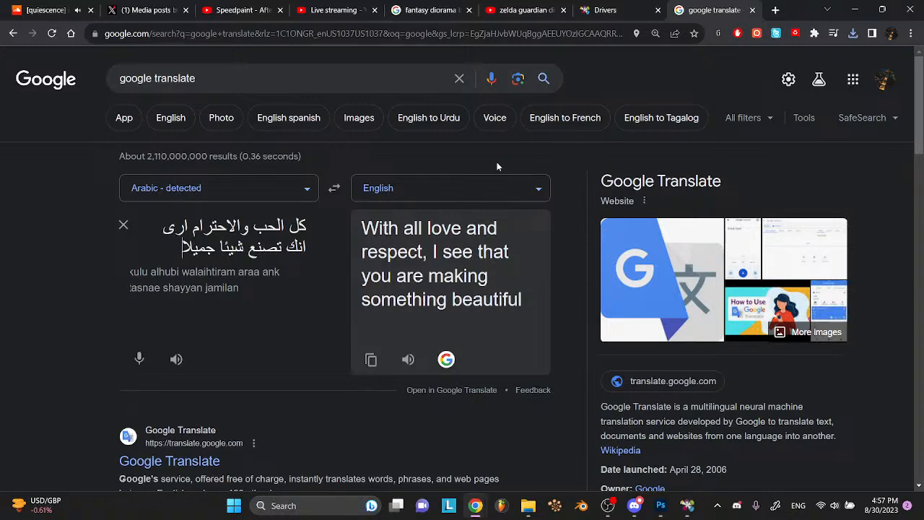
- Bring the YouTube live chat window to the front and switch to the asteroid2.psd document in Photoshop
{"action": "left_click", "coordinate": [614, 10]}
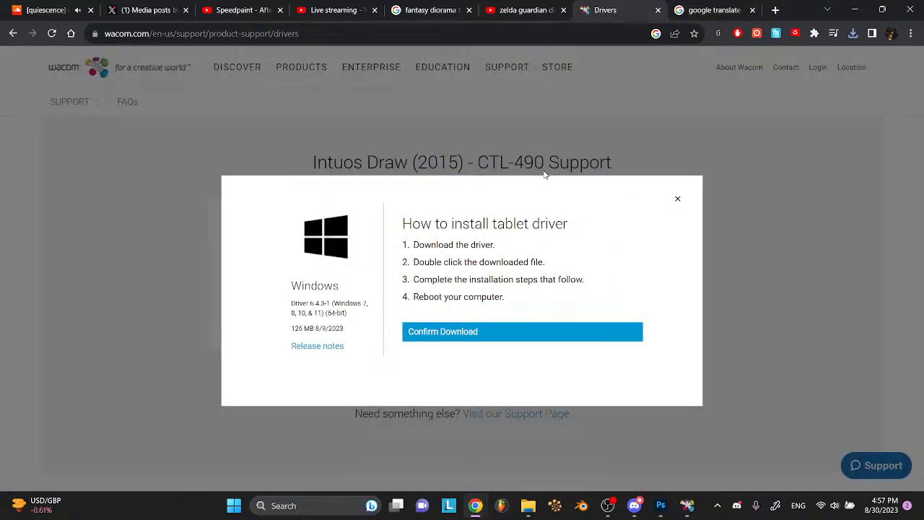
{"action": "left_click", "coordinate": [683, 7]}
{"action": "left_click", "coordinate": [628, 7]}
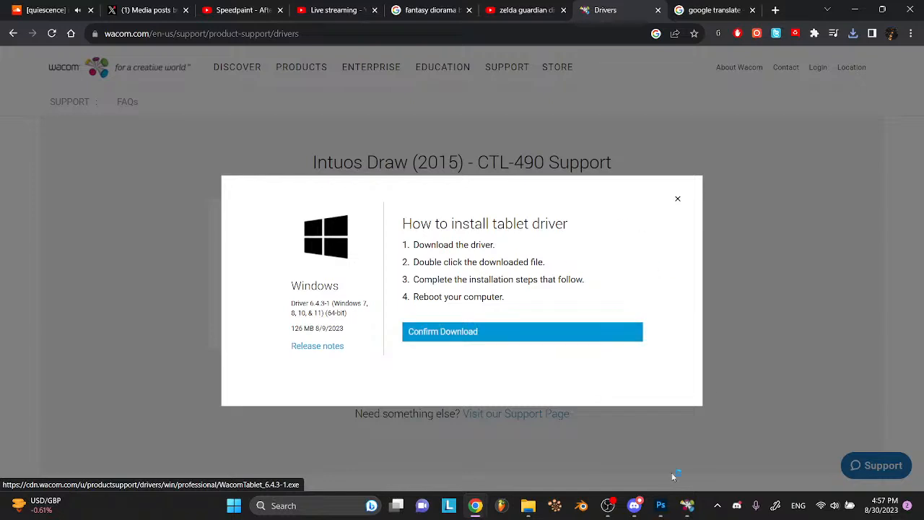
{"action": "mouse_move", "coordinate": [473, 503]}
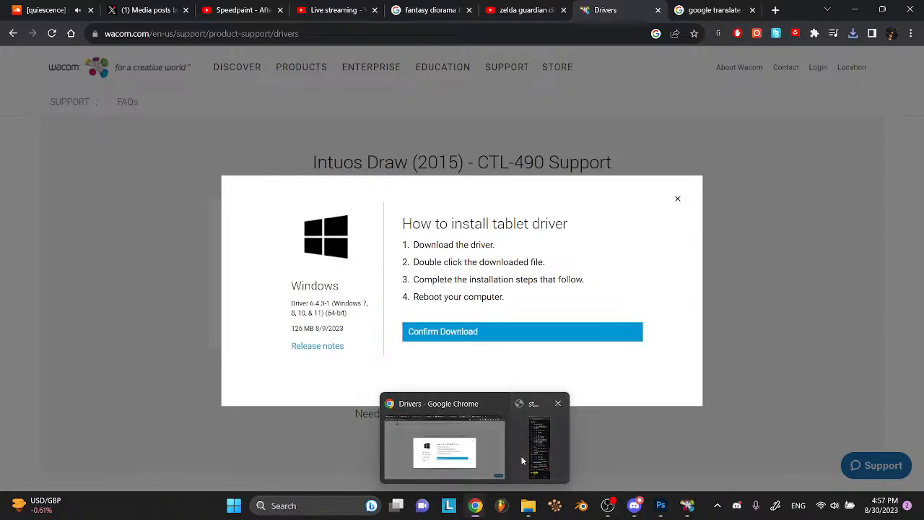
{"action": "left_click", "coordinate": [524, 455]}
{"action": "left_click", "coordinate": [905, 395]}
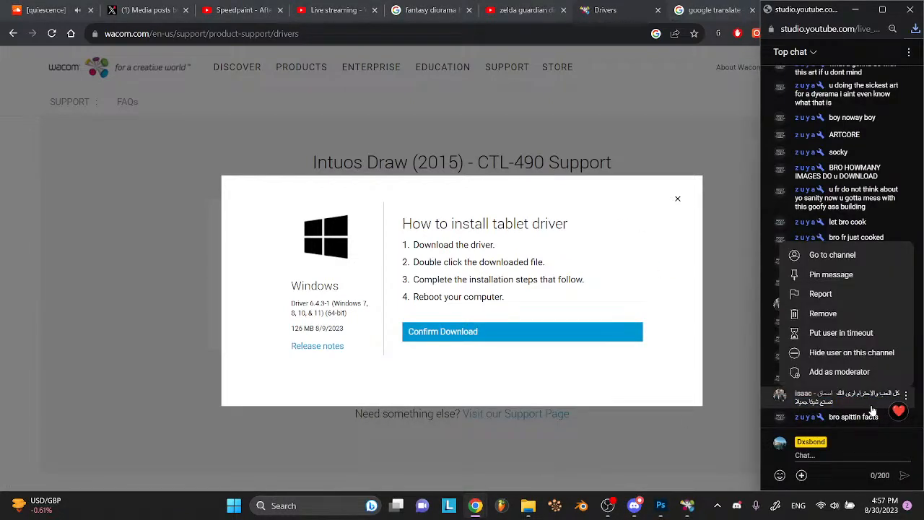
{"action": "left_click", "coordinate": [687, 505]}
{"action": "left_click", "coordinate": [659, 505]}
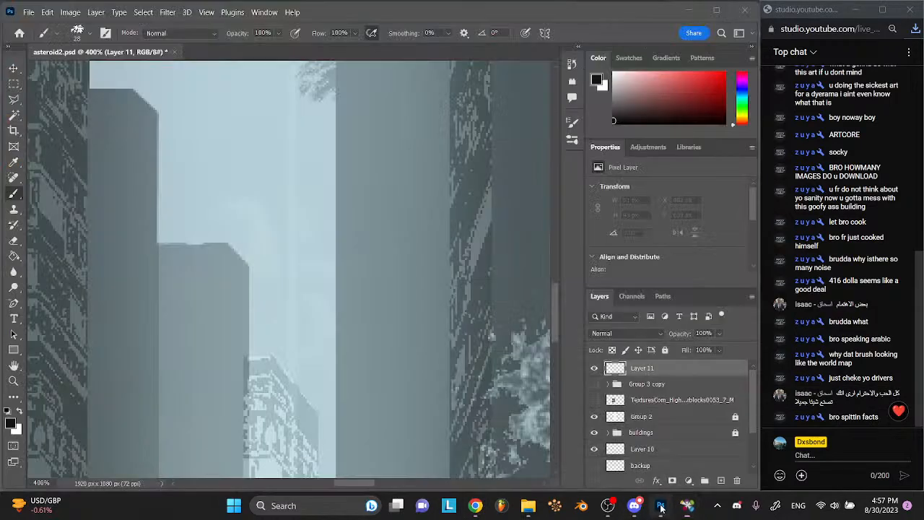
- Check on the Wacom driver installation and finish the installer with the system restart postponed
{"action": "mouse_move", "coordinate": [688, 505]}
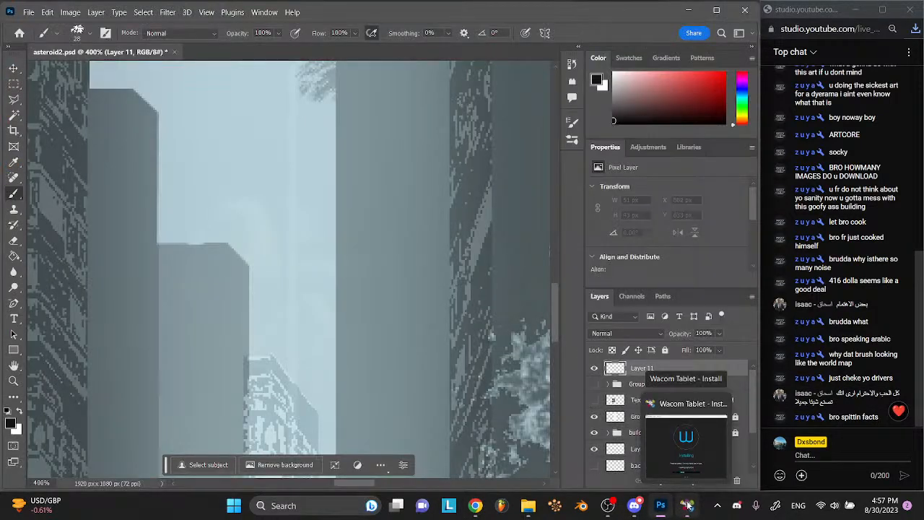
{"action": "scroll", "coordinate": [455, 335], "scroll_direction": "down", "scroll_amount": 5}
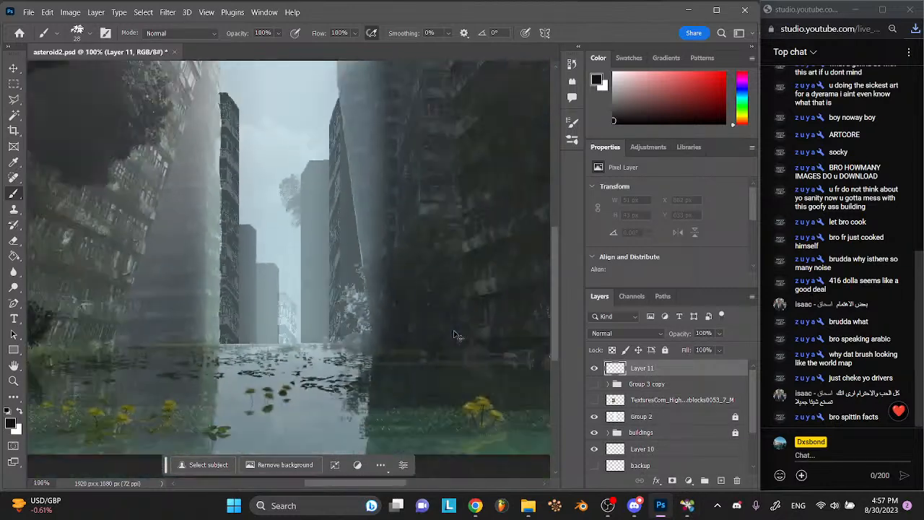
{"action": "scroll", "coordinate": [455, 335], "scroll_direction": "down", "scroll_amount": 1}
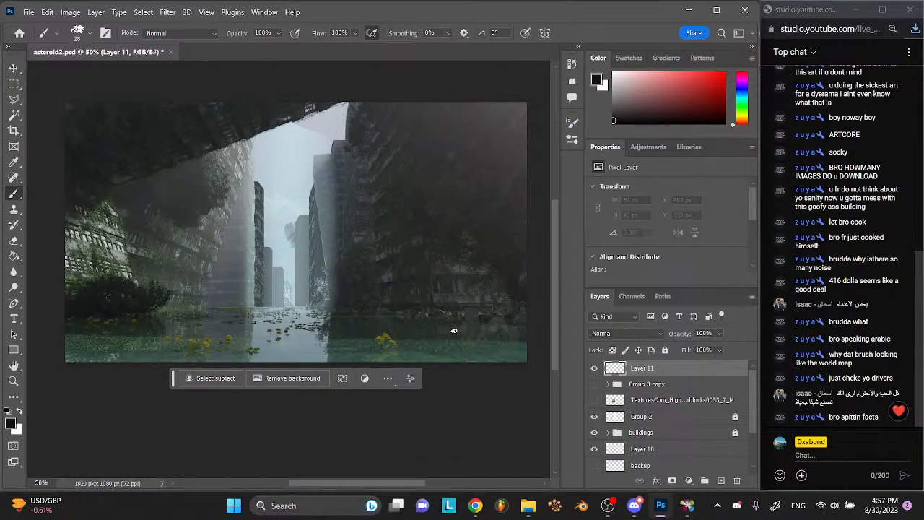
{"action": "scroll", "coordinate": [454, 331], "scroll_direction": "up", "scroll_amount": 1}
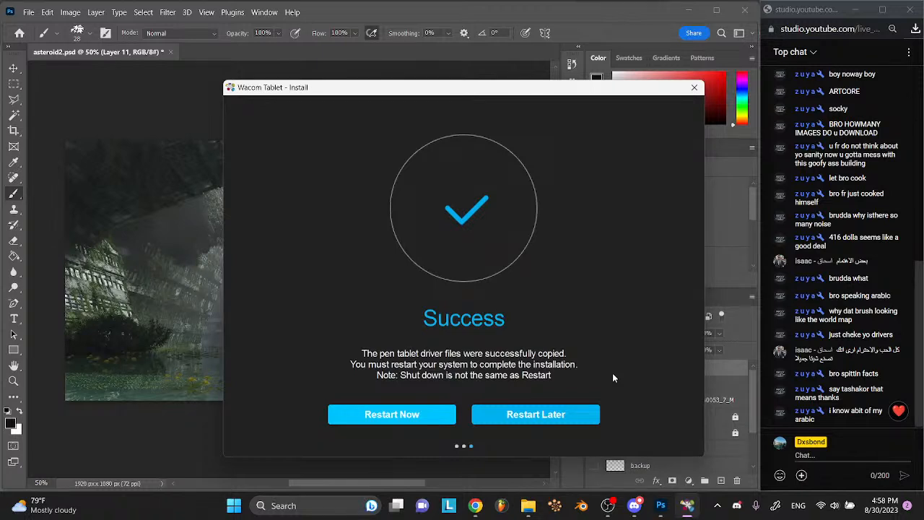
{"action": "left_click", "coordinate": [526, 418]}
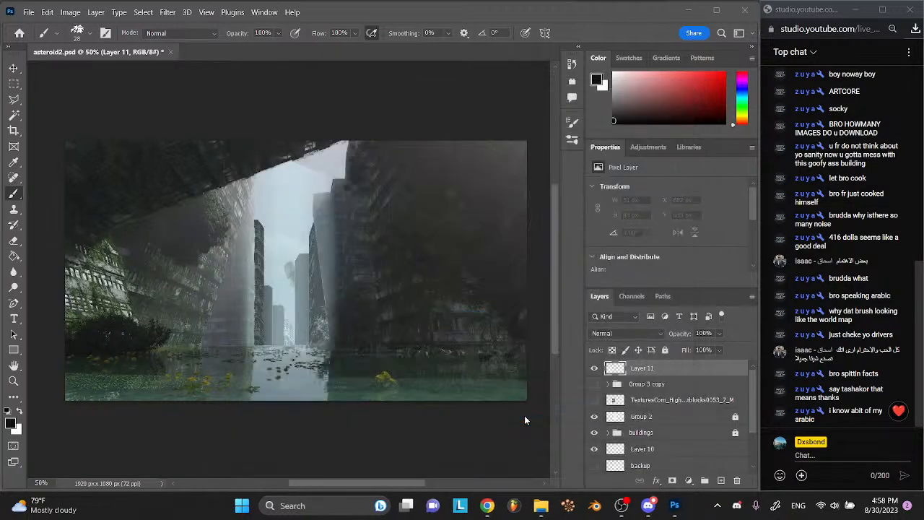
- Try to open Wacom Tablet Properties through the Windows search
{"action": "left_click", "coordinate": [337, 508]}
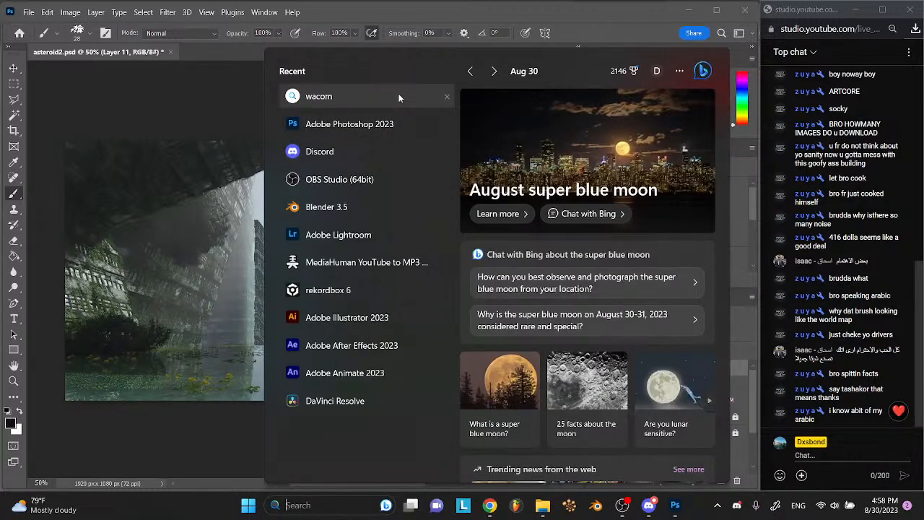
{"action": "type", "text": "wa"}
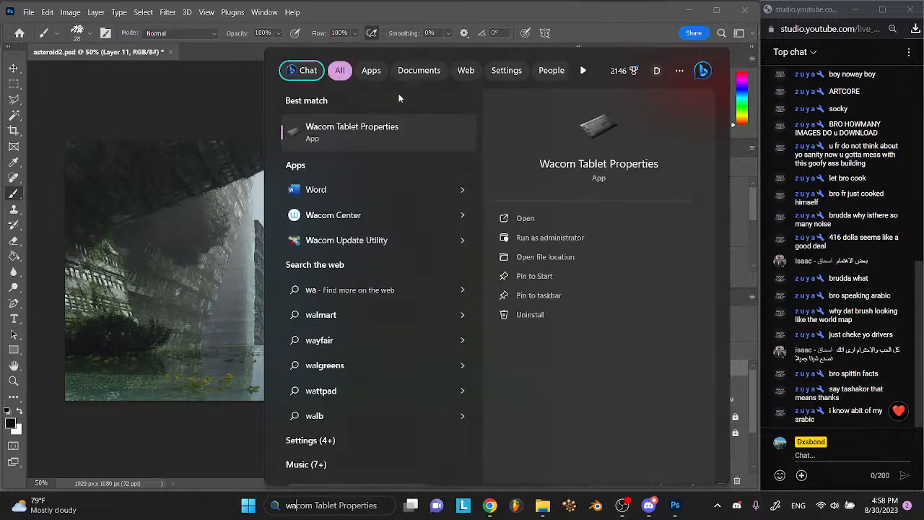
{"action": "key", "text": "Return"}
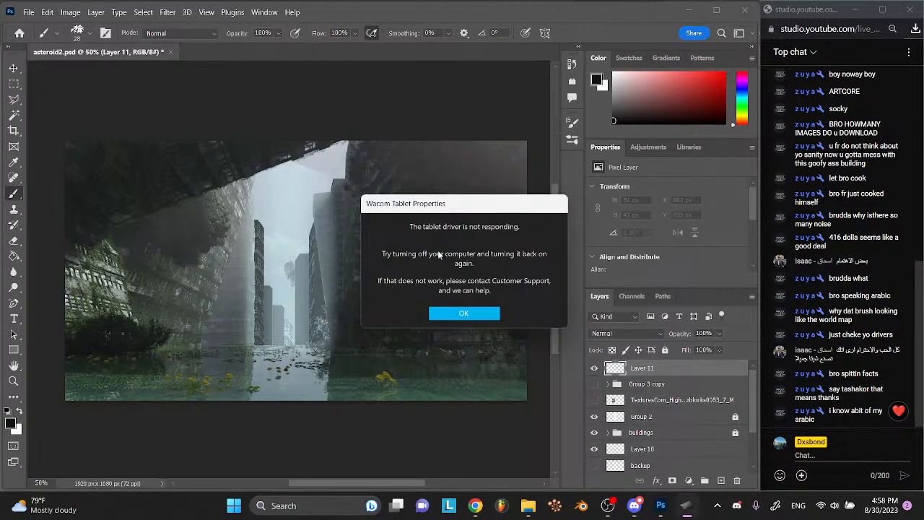
{"action": "left_click", "coordinate": [463, 313]}
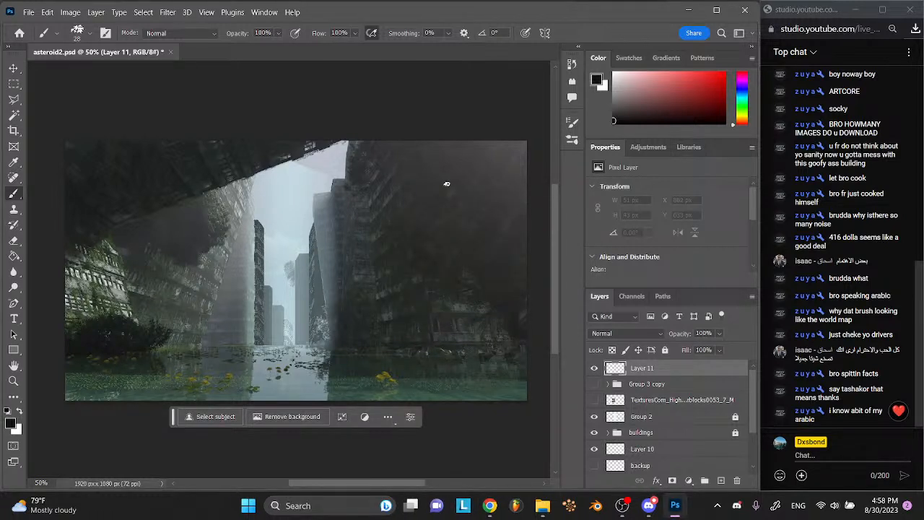
- Save asteroid2.psd, and test the black leaf brush on the sky beside the distant towers, undoing the stroke
{"action": "key", "text": "ctrl+s"}
{"action": "scroll", "coordinate": [446, 184], "scroll_direction": "left", "scroll_amount": 3}
{"action": "scroll", "coordinate": [446, 183], "scroll_direction": "up", "scroll_amount": 4}
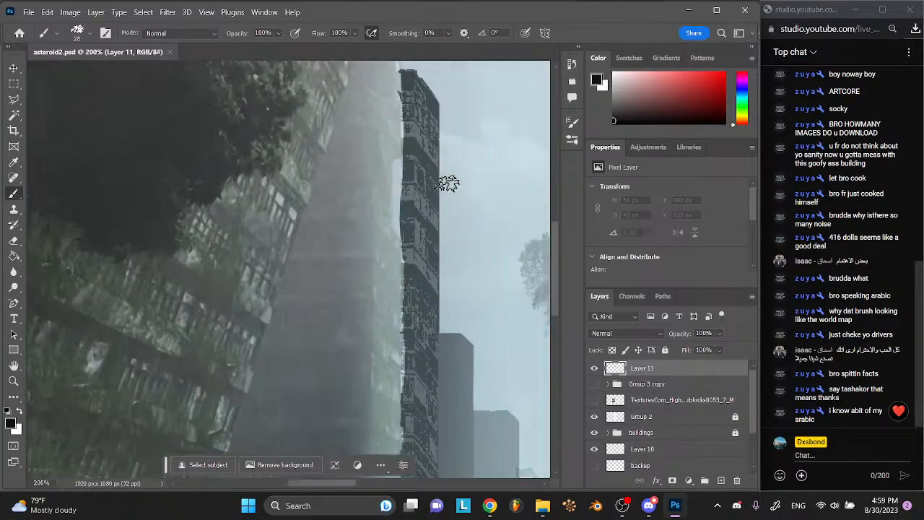
{"action": "scroll", "coordinate": [447, 189], "scroll_direction": "up", "scroll_amount": 2}
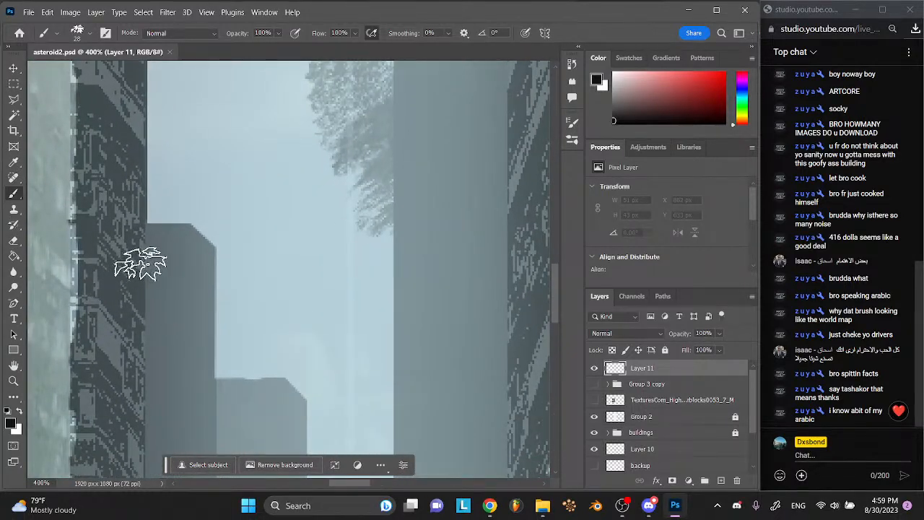
{"action": "mouse_move", "coordinate": [247, 239]}
{"action": "left_mouse_down"}
{"action": "mouse_move", "coordinate": [231, 237]}
{"action": "mouse_move", "coordinate": [224, 257]}
{"action": "mouse_move", "coordinate": [184, 242]}
{"action": "mouse_move", "coordinate": [170, 195]}
{"action": "mouse_move", "coordinate": [227, 310]}
{"action": "mouse_move", "coordinate": [208, 278]}
{"action": "left_mouse_up"}
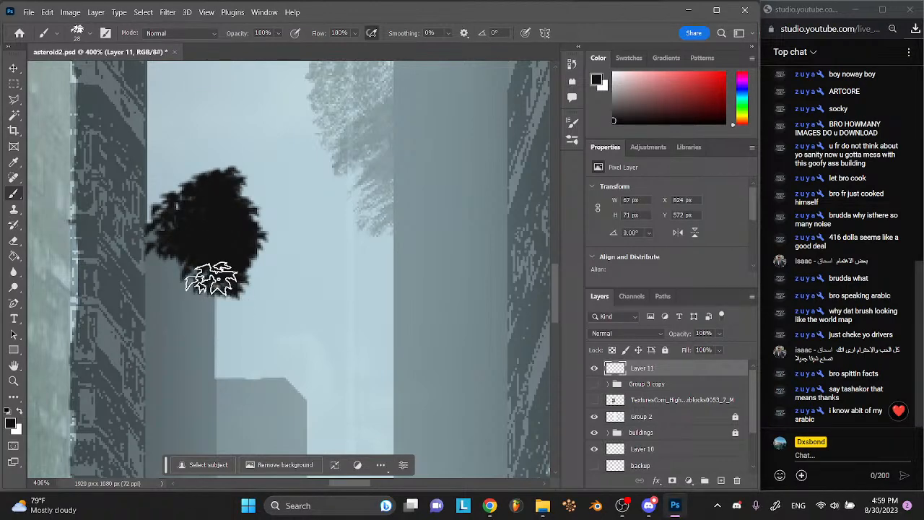
{"action": "key", "text": "ctrl+z"}
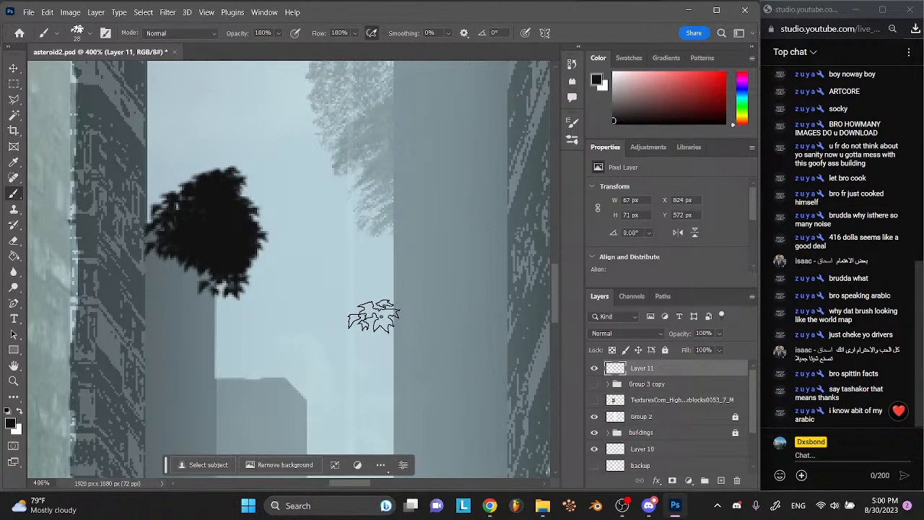
{"action": "key", "text": "ctrl+z"}
- Lock Layer 11 and add a new empty layer above it
{"action": "key", "text": "ctrl+minus"}
{"action": "key", "text": "ctrl+minus"}
{"action": "key", "text": "ctrl+minus"}
{"action": "key", "text": "ctrl+minus"}
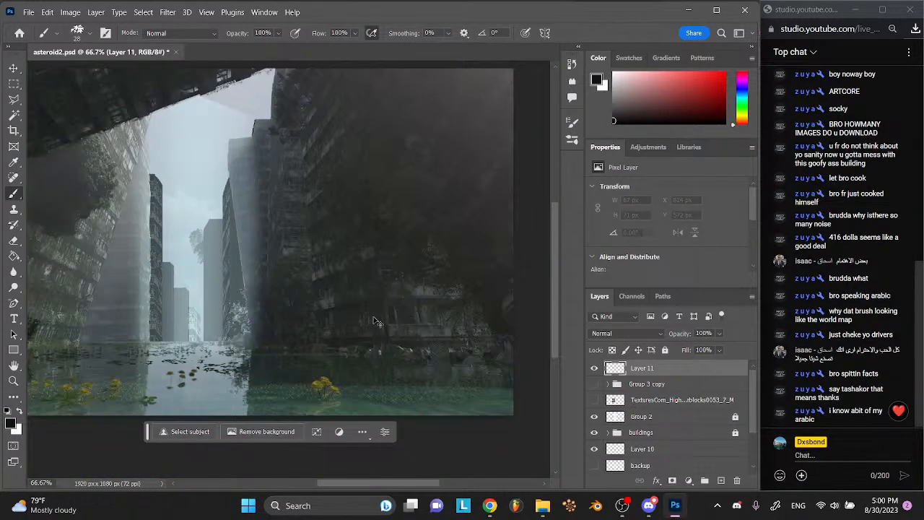
{"action": "key", "text": "Delete"}
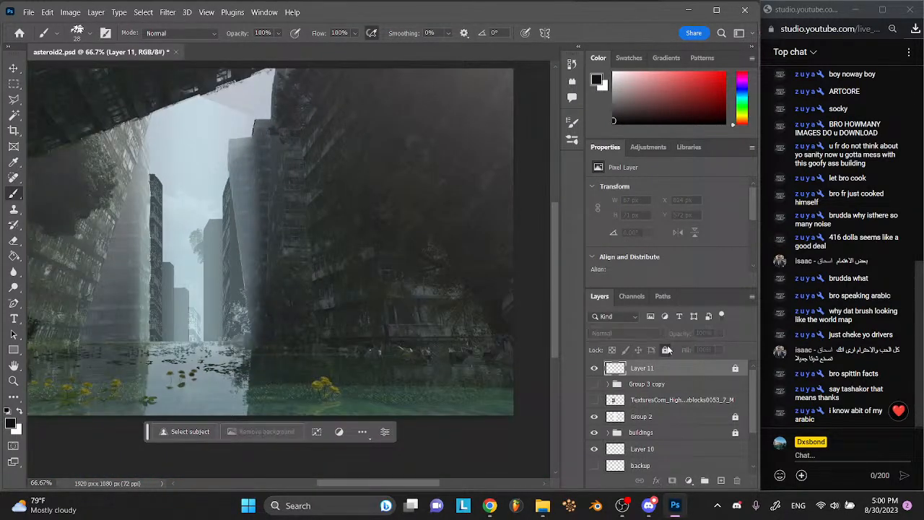
{"action": "scroll", "coordinate": [679, 393], "scroll_direction": "down", "scroll_amount": 2}
{"action": "left_click", "coordinate": [721, 480]}
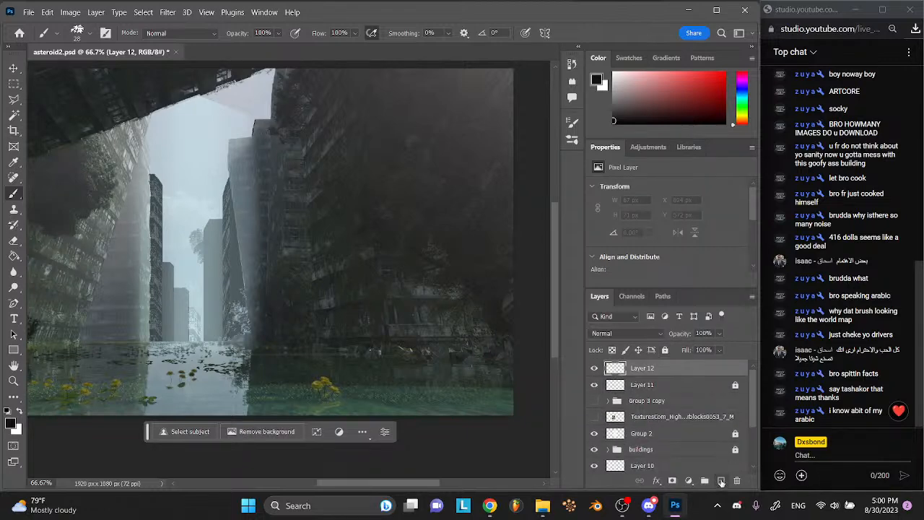
- Choose the cloud brush at 261 px and make white the foreground colour
{"action": "left_click_drag", "start_coordinate": [223, 272], "coordinate": [368, 271]}
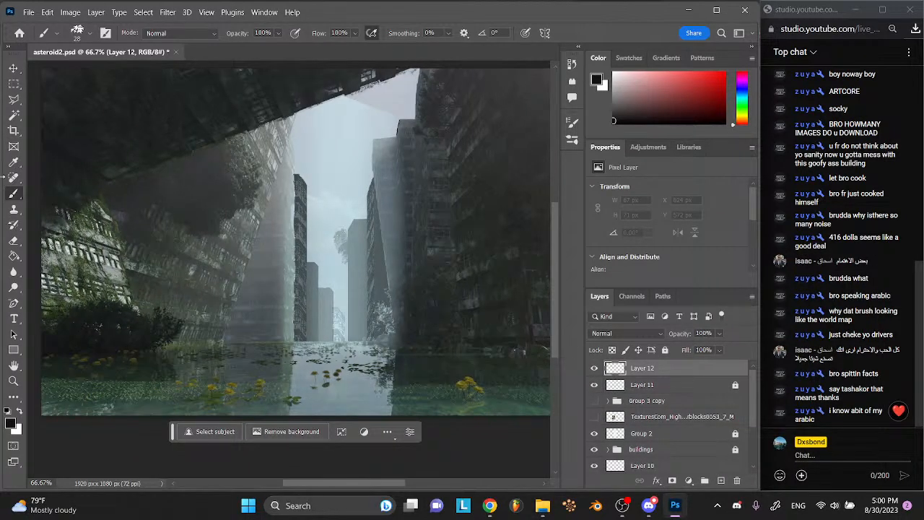
{"action": "left_click", "coordinate": [90, 34]}
{"action": "scroll", "coordinate": [225, 233], "scroll_direction": "down", "scroll_amount": 1}
{"action": "left_click", "coordinate": [338, 206]}
{"action": "left_click", "coordinate": [91, 37]}
{"action": "scroll", "coordinate": [218, 252], "scroll_direction": "right", "scroll_amount": 3}
{"action": "mouse_move", "coordinate": [422, 349]}
{"action": "left_mouse_down"}
{"action": "mouse_move", "coordinate": [419, 385]}
{"action": "mouse_move", "coordinate": [361, 361]}
{"action": "left_mouse_up"}
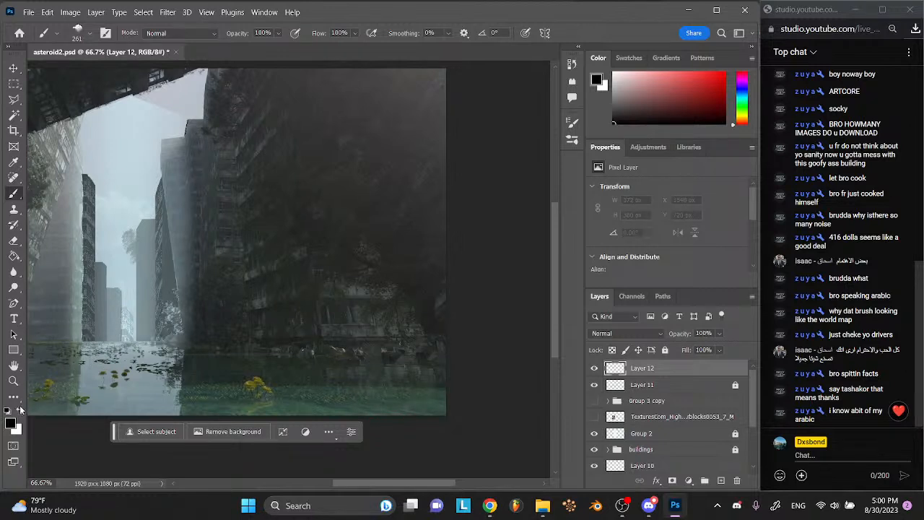
{"action": "left_click", "coordinate": [20, 410]}
- Paint white clouds across the water along the lower edge of the scene on the new layer
{"action": "mouse_move", "coordinate": [318, 387]}
{"action": "left_mouse_down"}
{"action": "mouse_move", "coordinate": [365, 367]}
{"action": "mouse_move", "coordinate": [343, 384]}
{"action": "mouse_move", "coordinate": [296, 387]}
{"action": "left_mouse_up"}
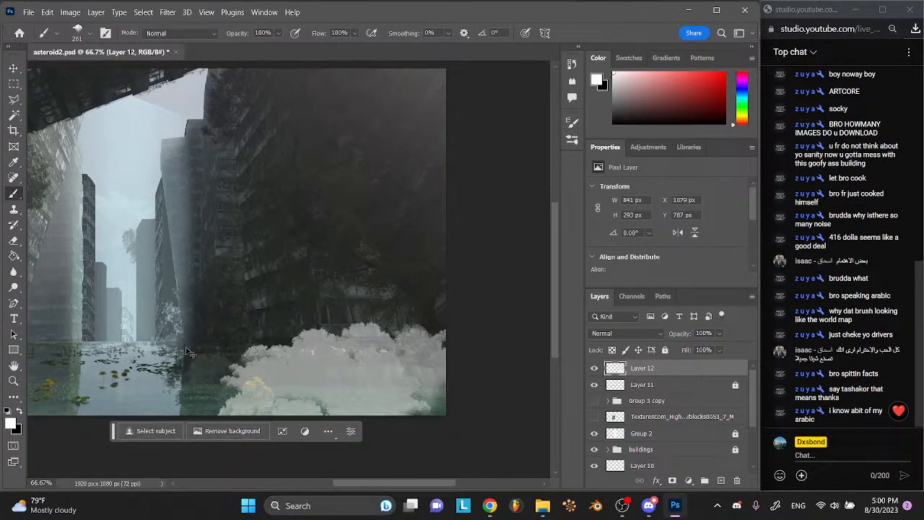
{"action": "scroll", "coordinate": [230, 339], "scroll_direction": "down", "scroll_amount": 2}
{"action": "left_click_drag", "start_coordinate": [251, 319], "coordinate": [121, 321]}
{"action": "scroll", "coordinate": [175, 331], "scroll_direction": "left", "scroll_amount": 2}
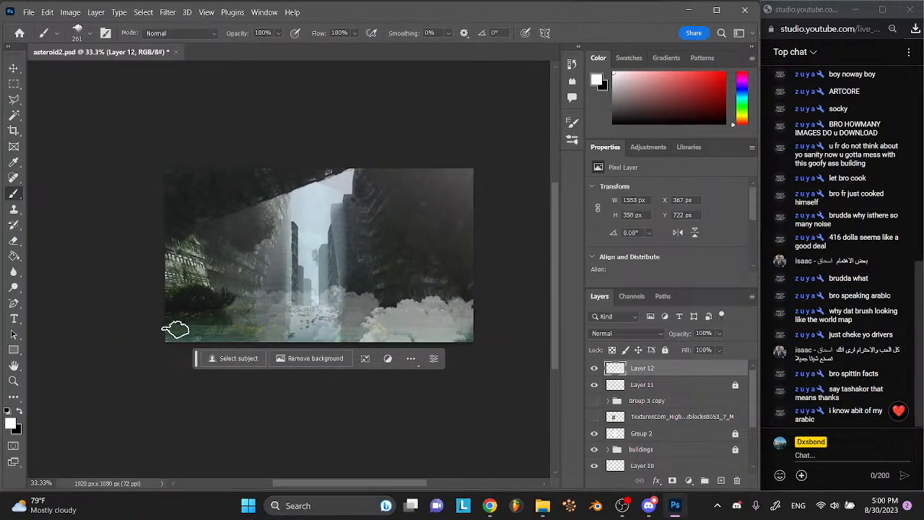
{"action": "mouse_move", "coordinate": [223, 298]}
{"action": "left_mouse_down"}
{"action": "mouse_move", "coordinate": [214, 331]}
{"action": "mouse_move", "coordinate": [206, 322]}
{"action": "mouse_move", "coordinate": [190, 327]}
{"action": "mouse_move", "coordinate": [300, 327]}
{"action": "left_mouse_up"}
{"action": "key", "text": "ctrl+z"}
{"action": "key", "text": "ctrl+z"}
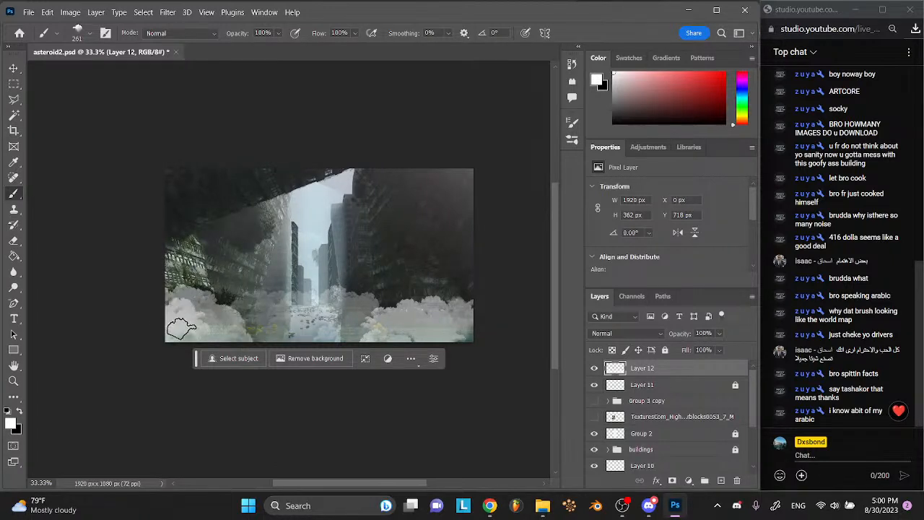
- Build the white clouds up both side edges and around the bases of the middle buildings
{"action": "mouse_move", "coordinate": [426, 327]}
{"action": "left_mouse_down"}
{"action": "mouse_move", "coordinate": [455, 318]}
{"action": "mouse_move", "coordinate": [469, 299]}
{"action": "mouse_move", "coordinate": [486, 247]}
{"action": "left_mouse_up"}
{"action": "mouse_move", "coordinate": [181, 258]}
{"action": "left_mouse_down"}
{"action": "mouse_move", "coordinate": [190, 308]}
{"action": "mouse_move", "coordinate": [163, 235]}
{"action": "mouse_move", "coordinate": [165, 212]}
{"action": "mouse_move", "coordinate": [177, 303]}
{"action": "mouse_move", "coordinate": [232, 334]}
{"action": "left_mouse_up"}
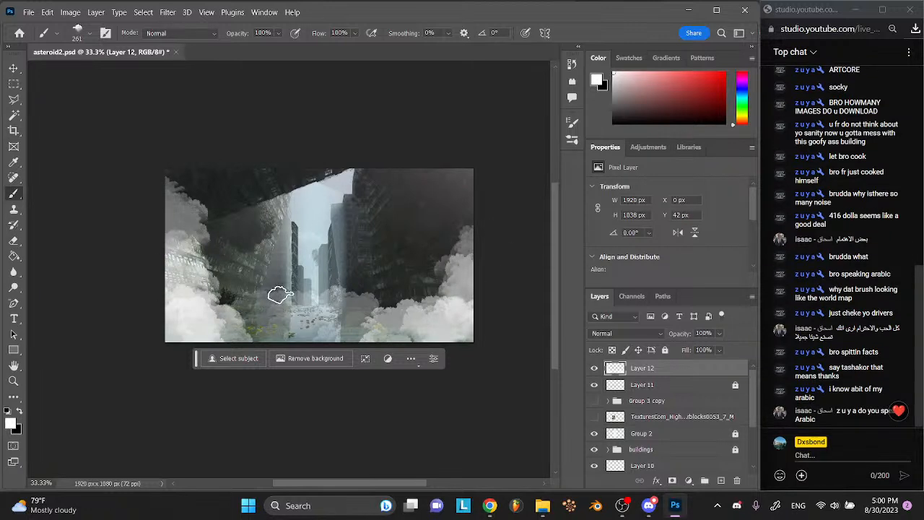
{"action": "mouse_move", "coordinate": [286, 295]}
{"action": "left_mouse_down"}
{"action": "mouse_move", "coordinate": [319, 286]}
{"action": "mouse_move", "coordinate": [377, 297]}
{"action": "mouse_move", "coordinate": [416, 287]}
{"action": "mouse_move", "coordinate": [358, 276]}
{"action": "mouse_move", "coordinate": [310, 284]}
{"action": "mouse_move", "coordinate": [276, 265]}
{"action": "mouse_move", "coordinate": [241, 283]}
{"action": "left_mouse_up"}
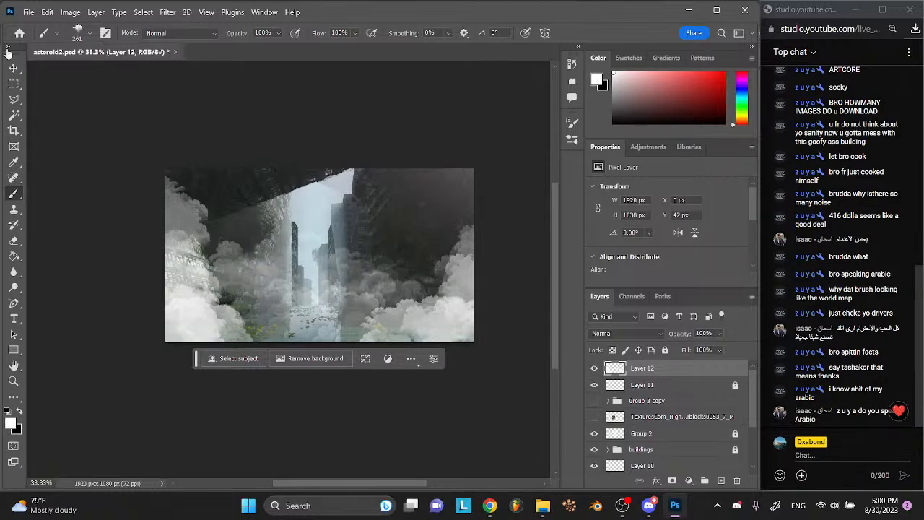
- Blur the painted clouds with a Gaussian Blur of 29.1 pixels radius
{"action": "double_click", "coordinate": [163, 7]}
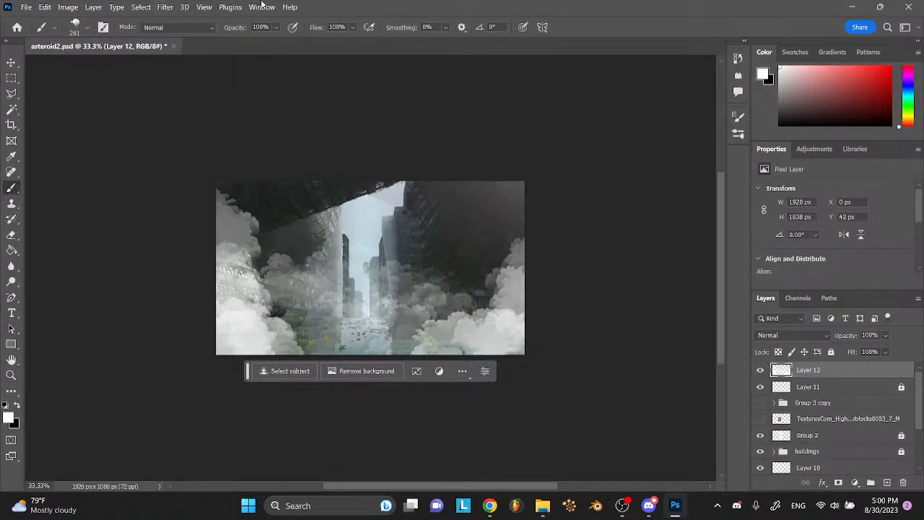
{"action": "double_click", "coordinate": [513, 13]}
{"action": "left_click", "coordinate": [166, 12]}
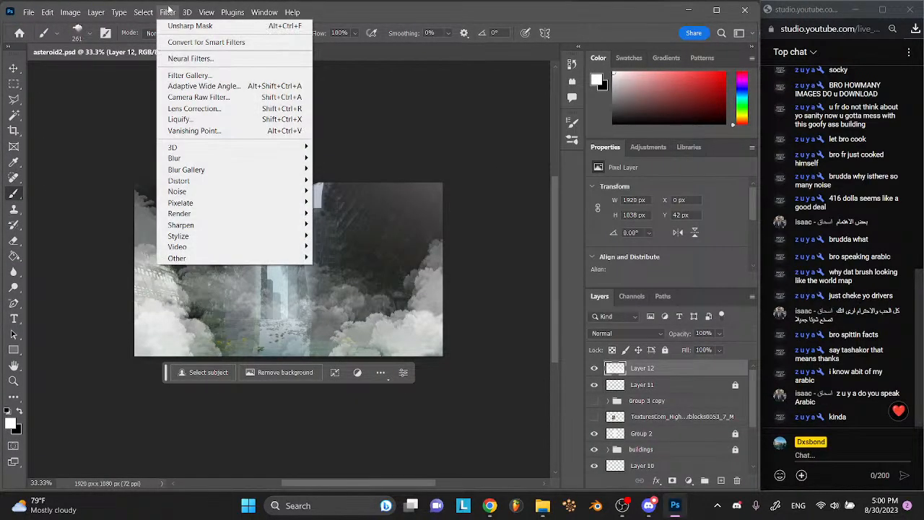
{"action": "mouse_move", "coordinate": [184, 160]}
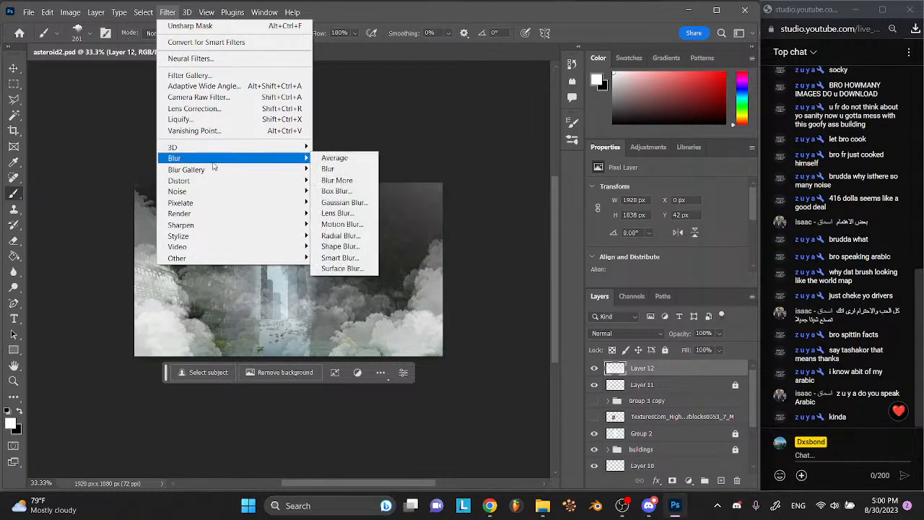
{"action": "left_click", "coordinate": [344, 202]}
{"action": "left_click_drag", "start_coordinate": [648, 322], "coordinate": [654, 326]}
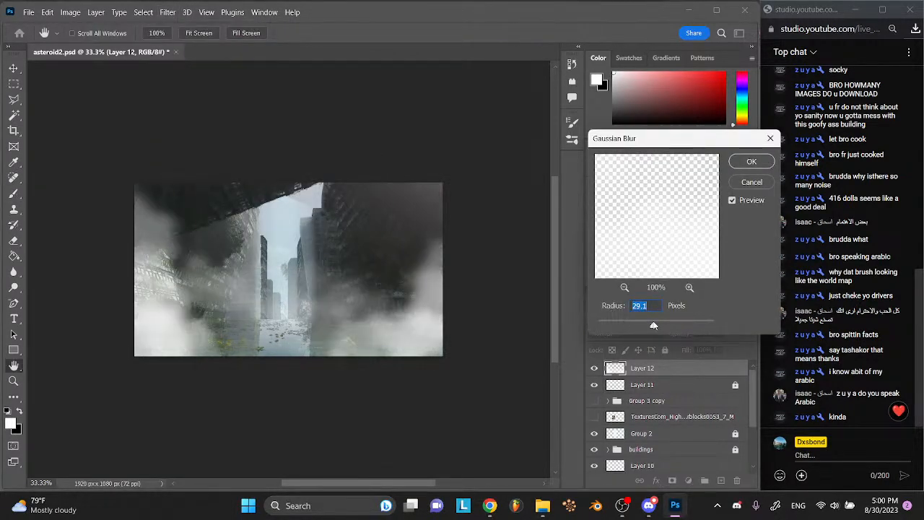
{"action": "left_click", "coordinate": [751, 163]}
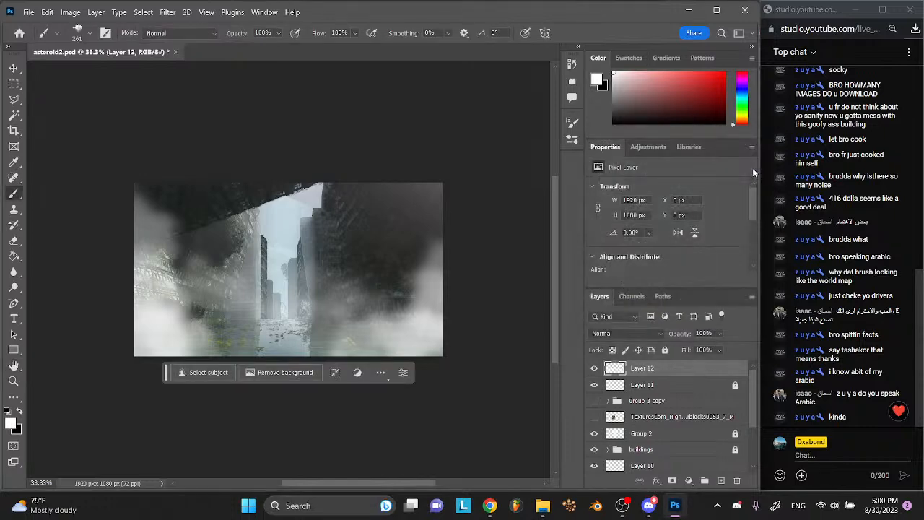
- Set the blurred cloud layer's blending mode to Overlay
{"action": "left_click", "coordinate": [642, 333]}
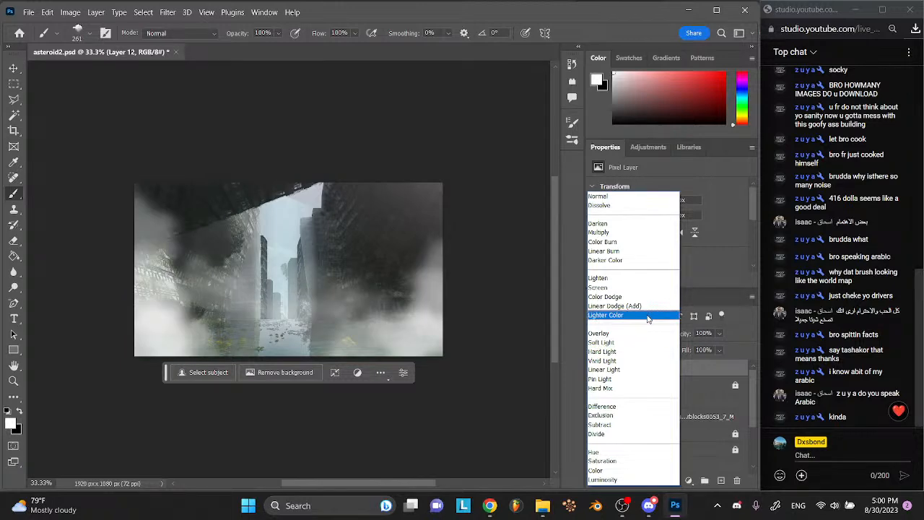
{"action": "left_click", "coordinate": [645, 333]}
{"action": "key", "text": "ctrl+plus"}
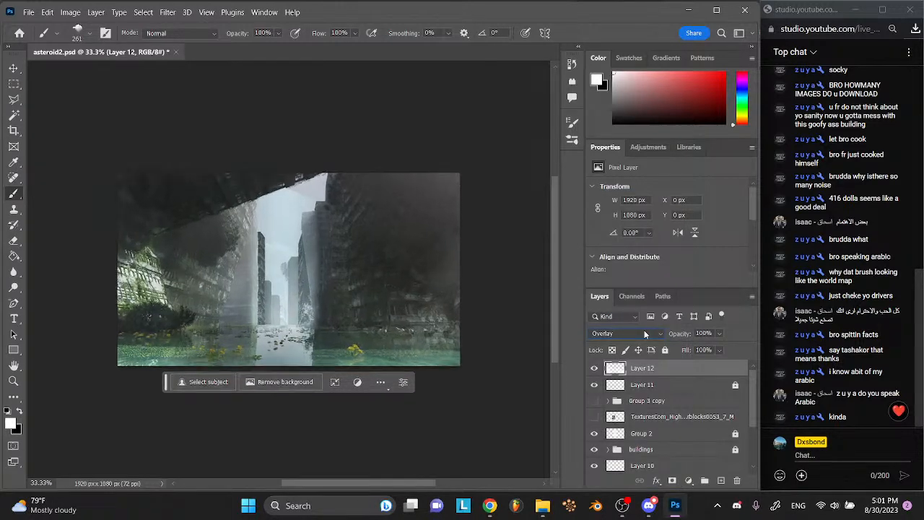
{"action": "key", "text": "ctrl+plus"}
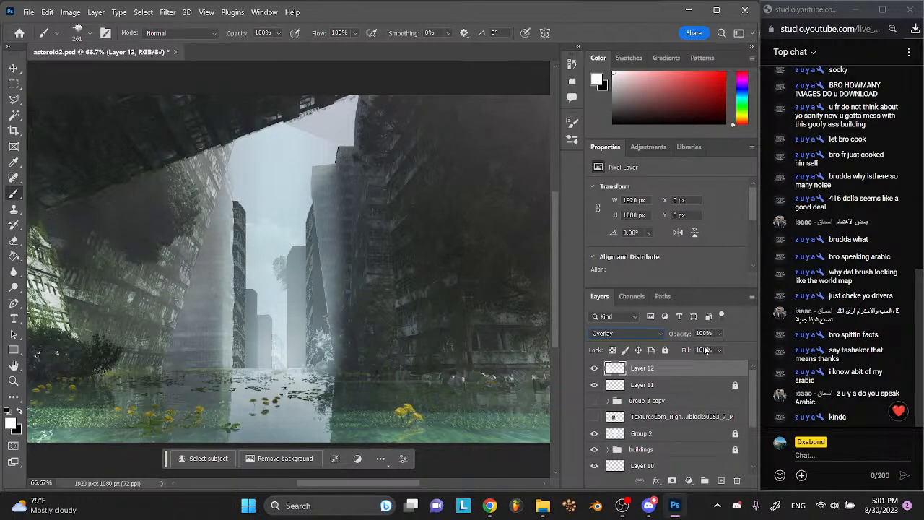
- Duplicate the cloud layer with the copy flipped horizontally, and blend the copy as Hard Light at 57% opacity
{"action": "key", "text": "ctrl+j"}
{"action": "left_click", "coordinate": [678, 233]}
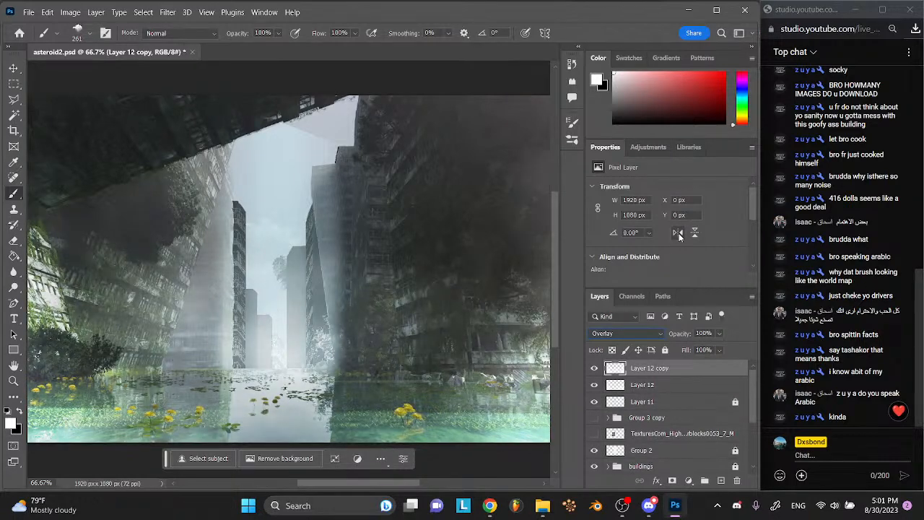
{"action": "left_click", "coordinate": [627, 333]}
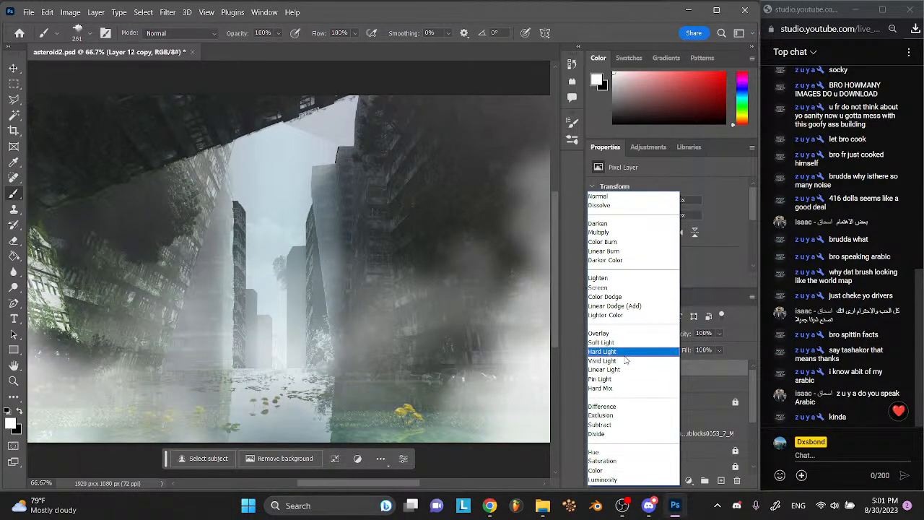
{"action": "left_click", "coordinate": [626, 353]}
{"action": "left_click_drag", "start_coordinate": [719, 348], "coordinate": [709, 349]}
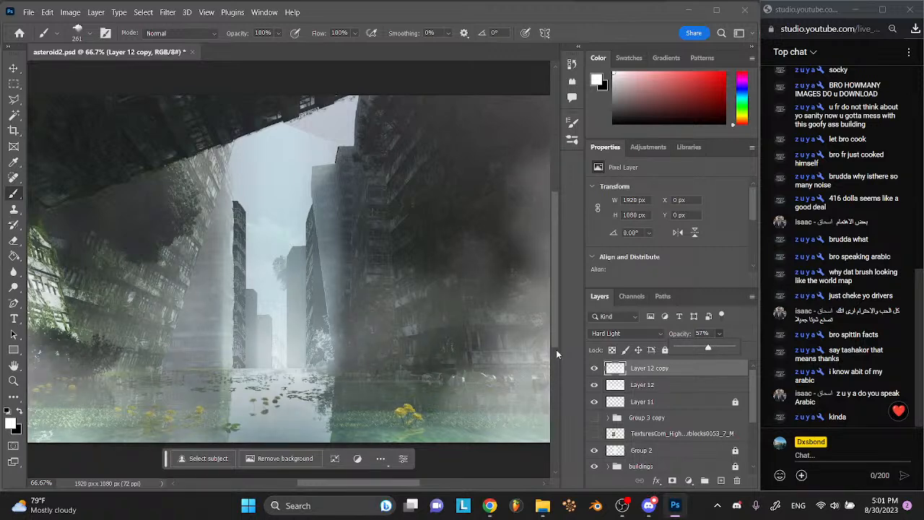
- Lower the opacity of Layer 12 copy to 14%
{"action": "key", "text": "ctrl+minus"}
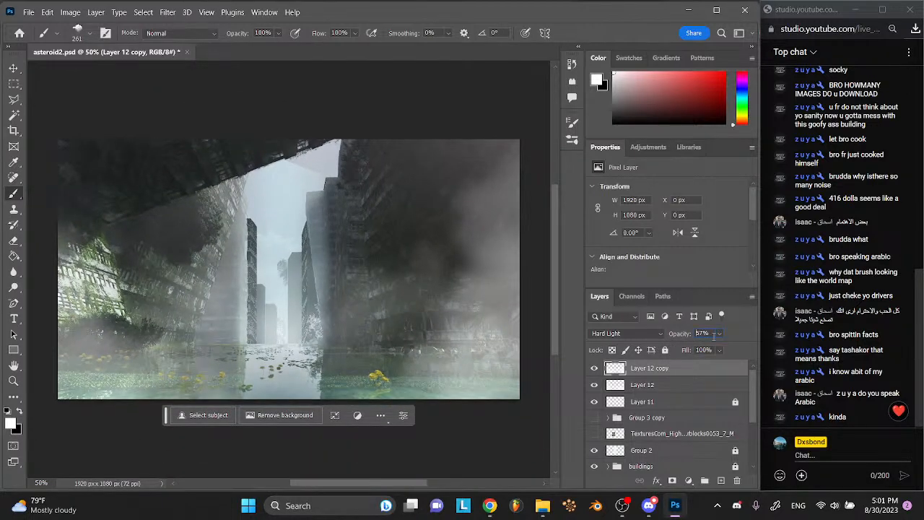
{"action": "left_click_drag", "start_coordinate": [719, 345], "coordinate": [707, 349]}
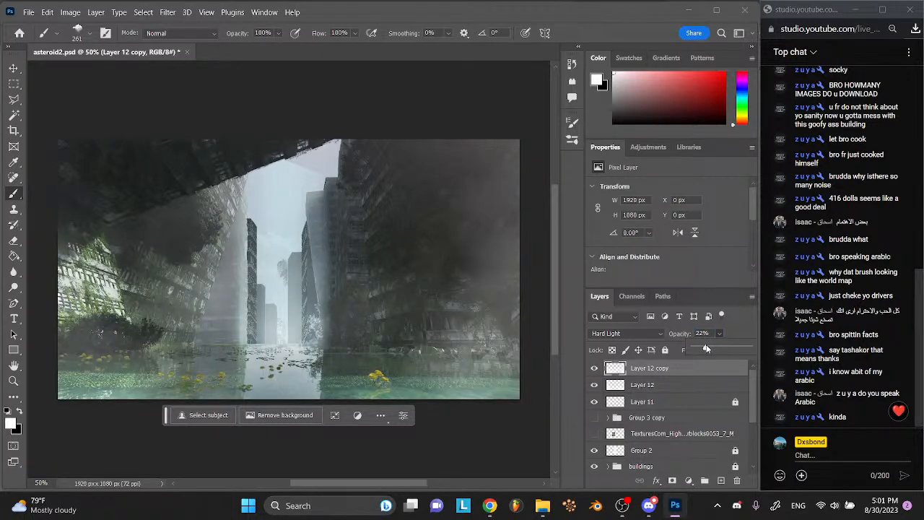
{"action": "left_click_drag", "start_coordinate": [706, 346], "coordinate": [702, 350]}
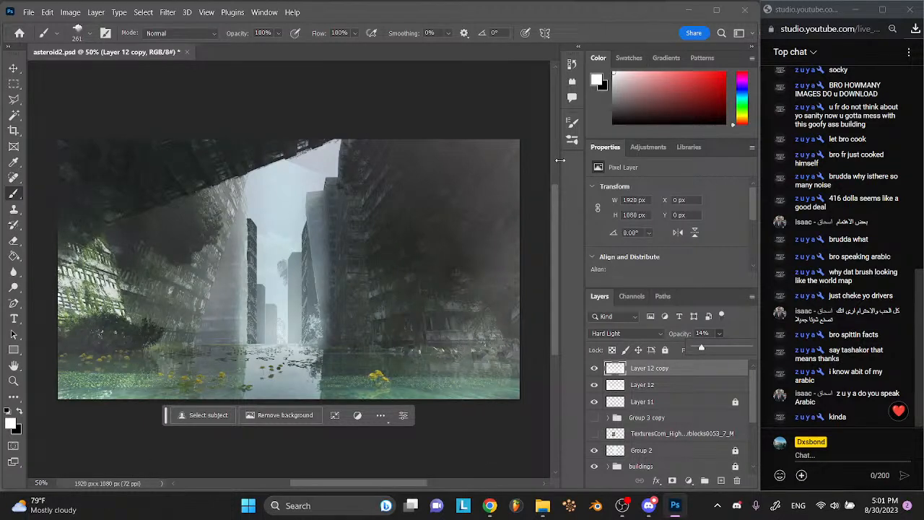
{"action": "left_click", "coordinate": [665, 368]}
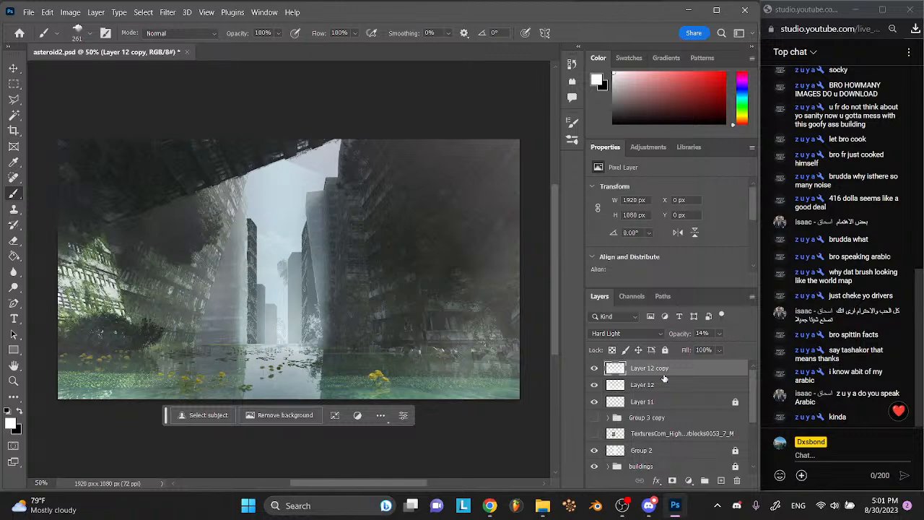
- Add a new layer above Layer 12 copy and choose the 200 px Fog brush from the Clouds set
{"action": "left_click", "coordinate": [721, 480]}
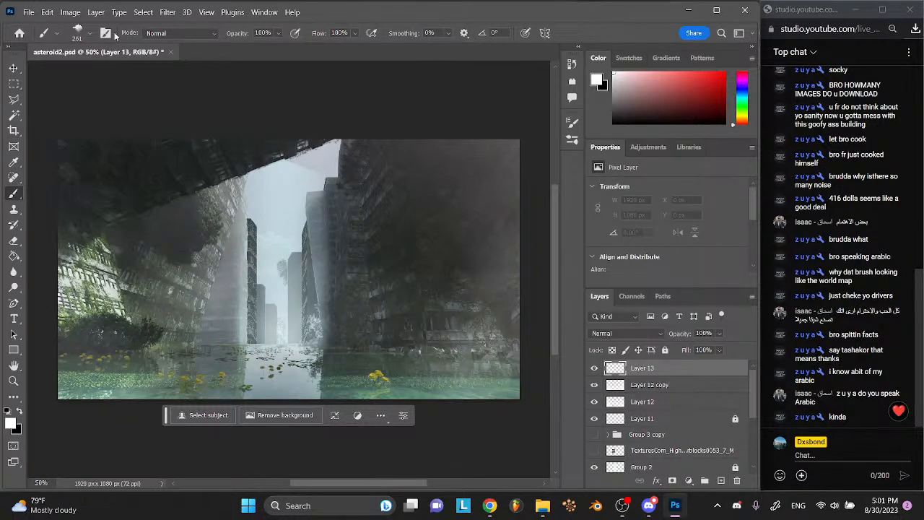
{"action": "left_click", "coordinate": [89, 37]}
{"action": "scroll", "coordinate": [337, 252], "scroll_direction": "up", "scroll_amount": 7}
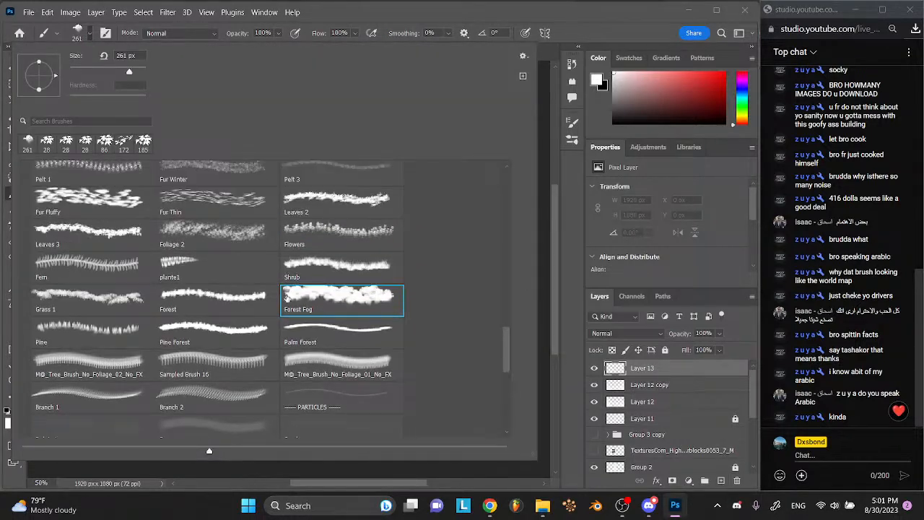
{"action": "scroll", "coordinate": [280, 301], "scroll_direction": "up", "scroll_amount": 5}
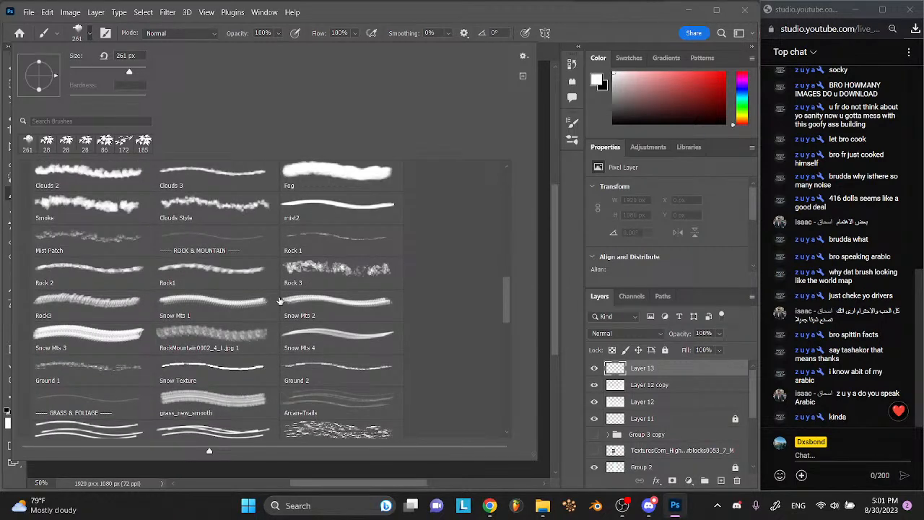
{"action": "left_click", "coordinate": [325, 307]}
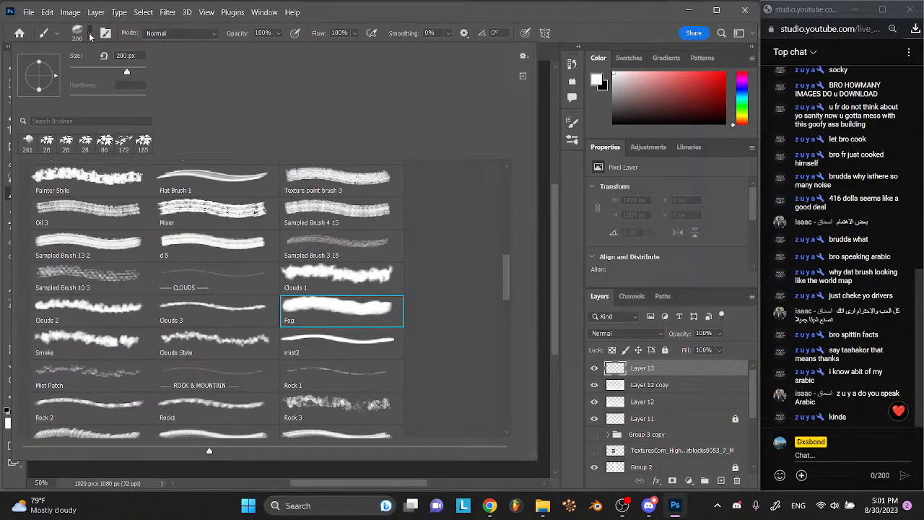
{"action": "left_click", "coordinate": [91, 36]}
- Paint white fog over the sky gap, the building to its right and the dark structures on the left
{"action": "left_click_drag", "start_coordinate": [326, 180], "coordinate": [334, 219]}
{"action": "mouse_move", "coordinate": [306, 164]}
{"action": "left_mouse_down"}
{"action": "mouse_move", "coordinate": [341, 137]}
{"action": "mouse_move", "coordinate": [325, 179]}
{"action": "mouse_move", "coordinate": [333, 235]}
{"action": "left_mouse_up"}
{"action": "mouse_move", "coordinate": [331, 177]}
{"action": "left_mouse_down"}
{"action": "mouse_move", "coordinate": [337, 330]}
{"action": "mouse_move", "coordinate": [353, 155]}
{"action": "mouse_move", "coordinate": [368, 132]}
{"action": "mouse_move", "coordinate": [361, 262]}
{"action": "mouse_move", "coordinate": [392, 265]}
{"action": "mouse_move", "coordinate": [401, 339]}
{"action": "mouse_move", "coordinate": [367, 324]}
{"action": "mouse_move", "coordinate": [433, 289]}
{"action": "mouse_move", "coordinate": [442, 200]}
{"action": "mouse_move", "coordinate": [404, 159]}
{"action": "mouse_move", "coordinate": [401, 210]}
{"action": "mouse_move", "coordinate": [457, 336]}
{"action": "mouse_move", "coordinate": [532, 299]}
{"action": "left_mouse_up"}
{"action": "mouse_move", "coordinate": [195, 260]}
{"action": "left_mouse_down"}
{"action": "mouse_move", "coordinate": [197, 233]}
{"action": "mouse_move", "coordinate": [159, 247]}
{"action": "mouse_move", "coordinate": [137, 215]}
{"action": "mouse_move", "coordinate": [163, 207]}
{"action": "mouse_move", "coordinate": [225, 236]}
{"action": "mouse_move", "coordinate": [233, 261]}
{"action": "mouse_move", "coordinate": [209, 246]}
{"action": "mouse_move", "coordinate": [170, 287]}
{"action": "mouse_move", "coordinate": [163, 261]}
{"action": "mouse_move", "coordinate": [123, 298]}
{"action": "mouse_move", "coordinate": [102, 297]}
{"action": "mouse_move", "coordinate": [78, 229]}
{"action": "mouse_move", "coordinate": [106, 198]}
{"action": "mouse_move", "coordinate": [128, 194]}
{"action": "mouse_move", "coordinate": [136, 221]}
{"action": "mouse_move", "coordinate": [169, 213]}
{"action": "mouse_move", "coordinate": [252, 140]}
{"action": "mouse_move", "coordinate": [259, 157]}
{"action": "mouse_move", "coordinate": [208, 181]}
{"action": "mouse_move", "coordinate": [144, 174]}
{"action": "mouse_move", "coordinate": [107, 188]}
{"action": "mouse_move", "coordinate": [107, 172]}
{"action": "mouse_move", "coordinate": [65, 264]}
{"action": "left_mouse_up"}
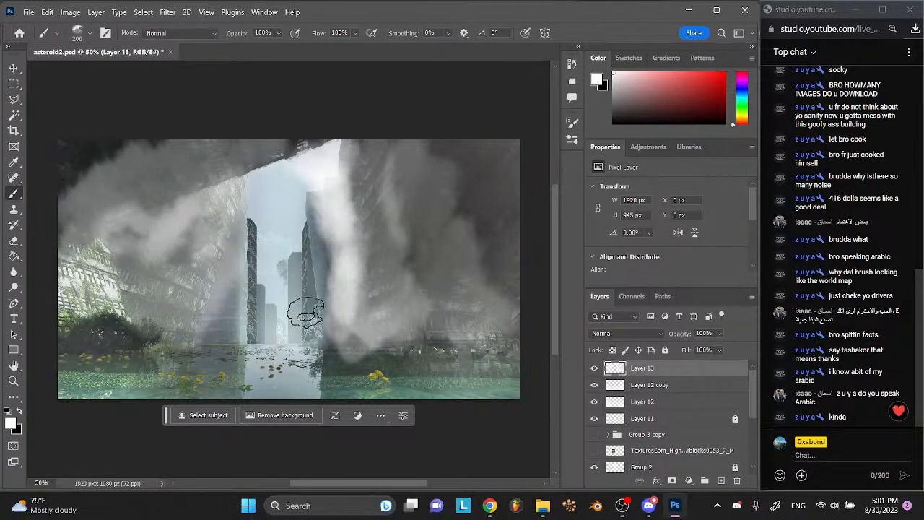
- Blend Layer 13 as Soft Light at 41% opacity and lock the layer
{"action": "left_click", "coordinate": [607, 335]}
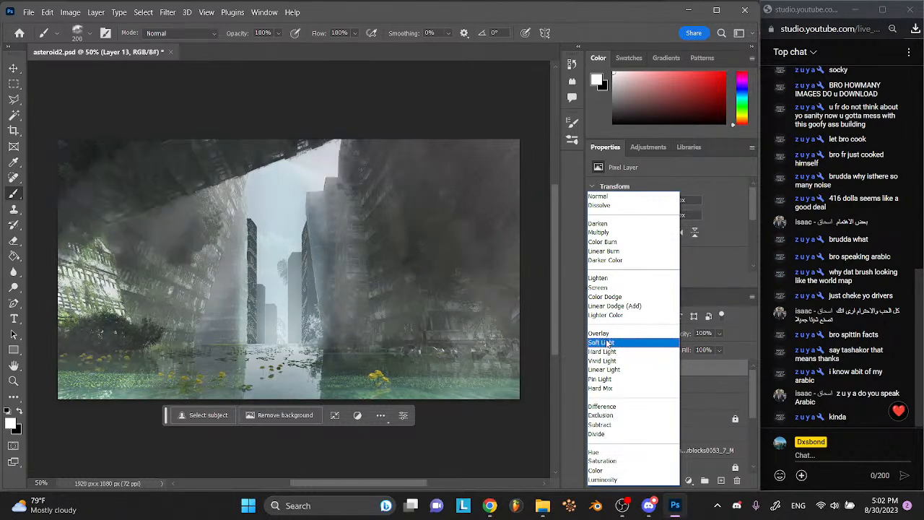
{"action": "left_click", "coordinate": [606, 342]}
{"action": "left_click", "coordinate": [720, 335]}
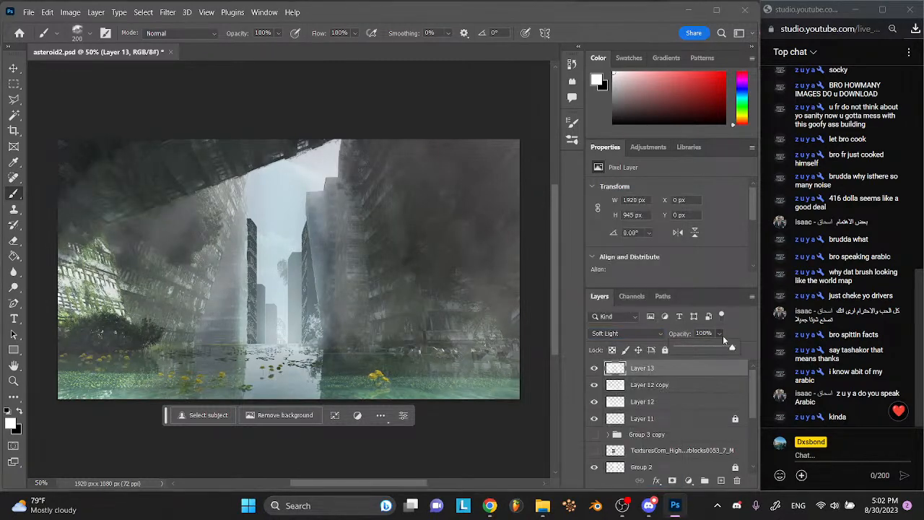
{"action": "left_click_drag", "start_coordinate": [718, 345], "coordinate": [704, 348]}
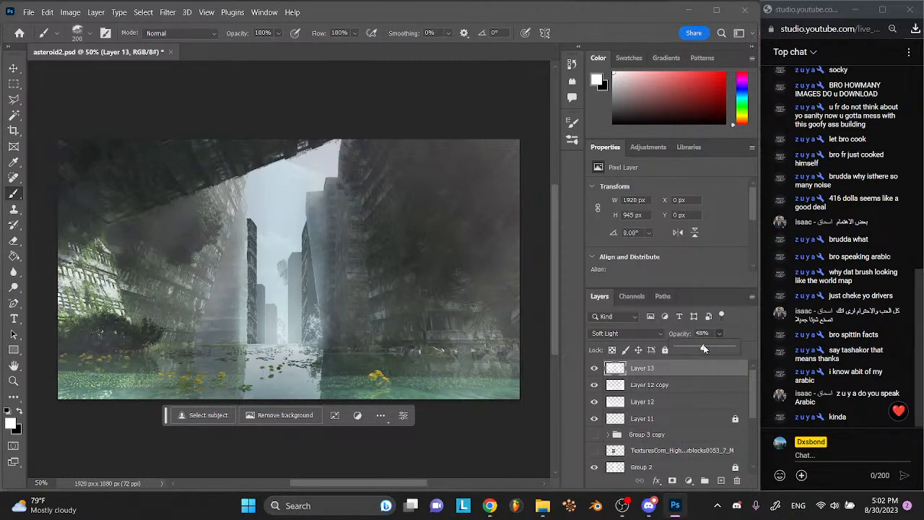
{"action": "left_click", "coordinate": [664, 351]}
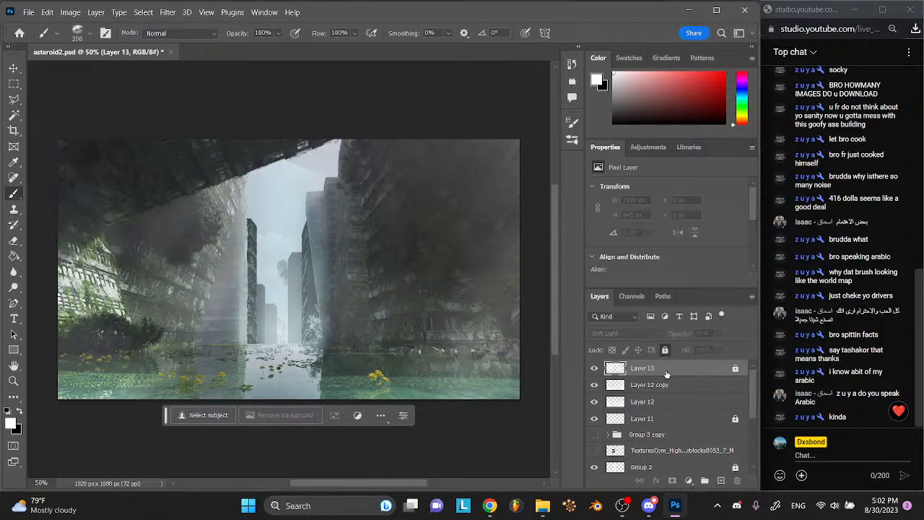
- Unlock the Group 2 layer
{"action": "scroll", "coordinate": [669, 411], "scroll_direction": "down", "scroll_amount": 2}
{"action": "left_click", "coordinate": [659, 399]}
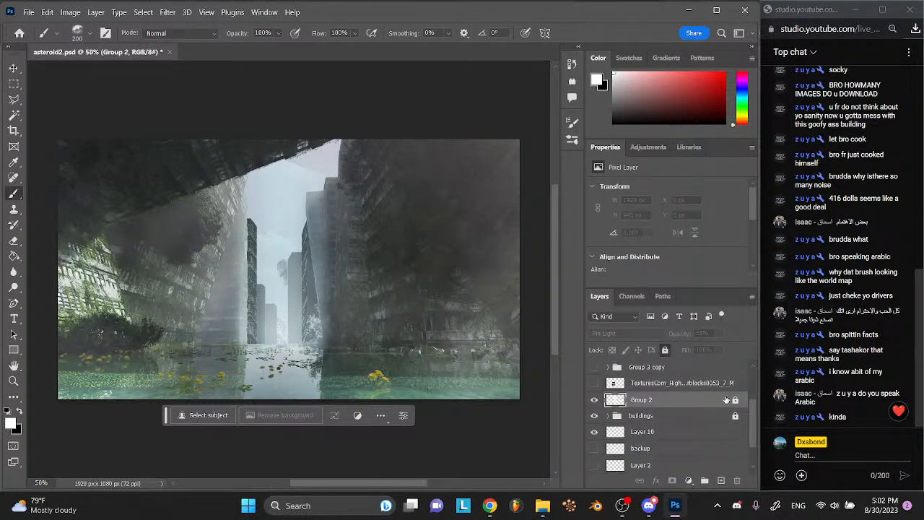
{"action": "left_click", "coordinate": [13, 69]}
{"action": "left_click", "coordinate": [376, 162]}
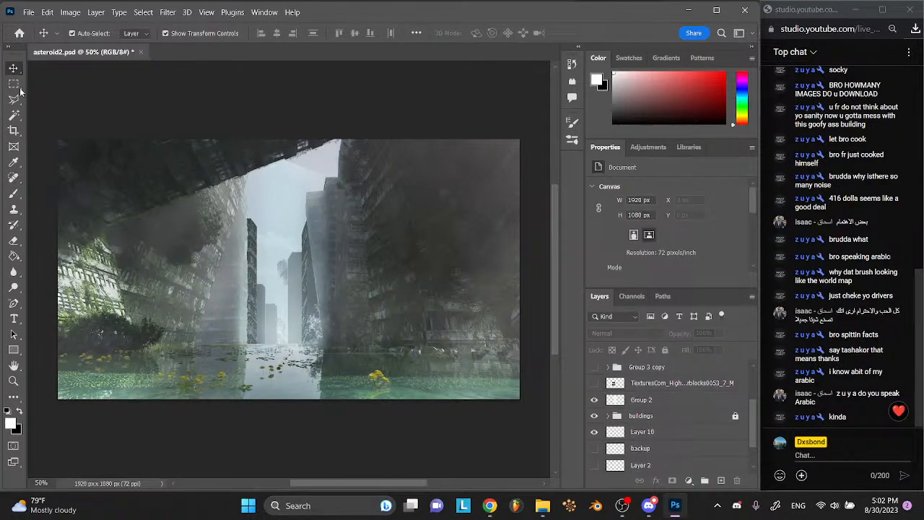
- Try to brush white fog directly onto Group 2 in the sky gap under the overhanging building
{"action": "left_click", "coordinate": [14, 194]}
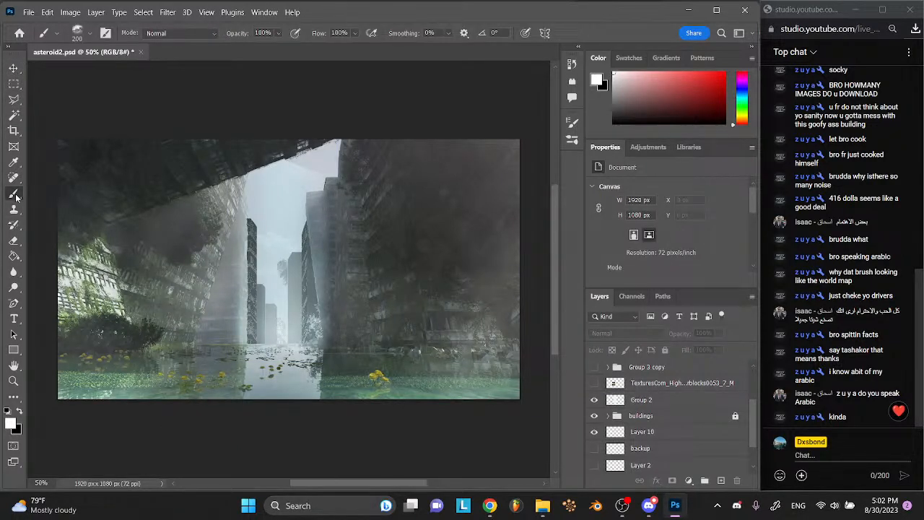
{"action": "left_click", "coordinate": [633, 401]}
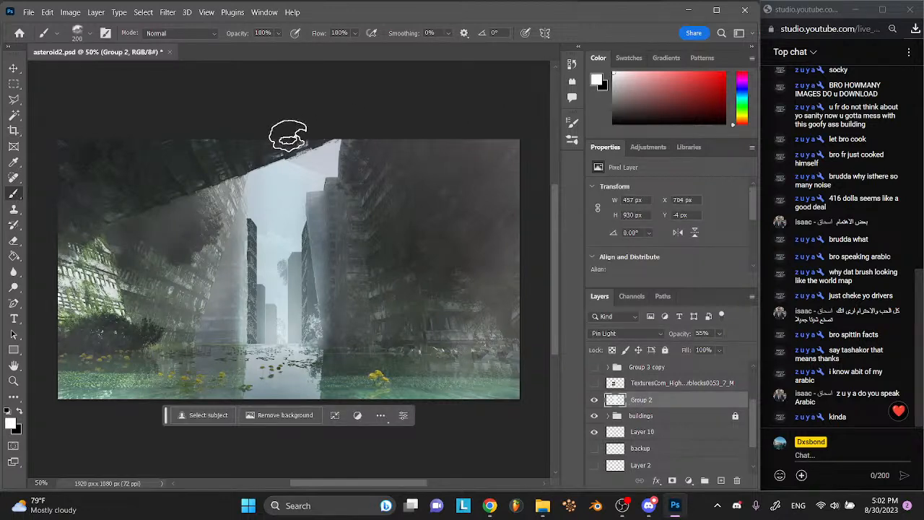
{"action": "left_click", "coordinate": [329, 159]}
{"action": "mouse_move", "coordinate": [287, 160]}
{"action": "left_mouse_down"}
{"action": "mouse_move", "coordinate": [340, 144]}
{"action": "mouse_move", "coordinate": [280, 173]}
{"action": "left_mouse_up"}
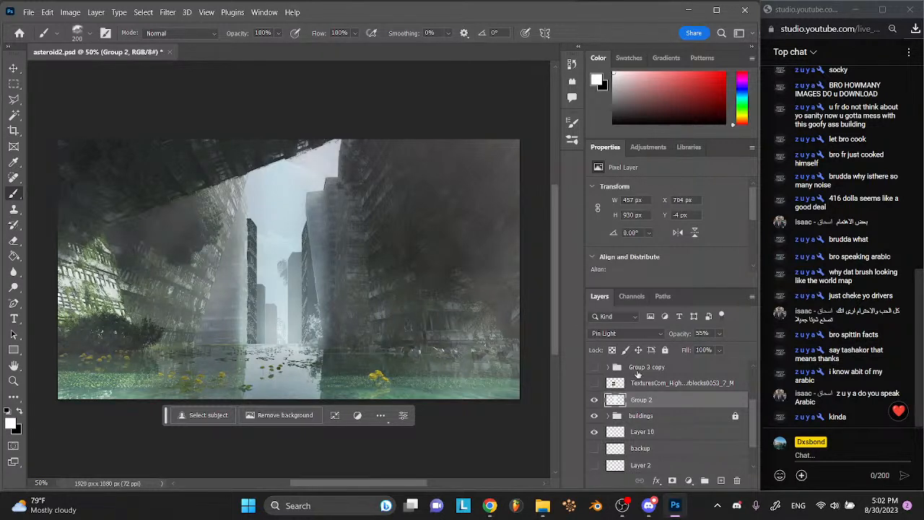
- Add a new layer above Group 2 and paint a patch of white fog in the upper sky gap
{"action": "left_click", "coordinate": [729, 482]}
{"action": "mouse_move", "coordinate": [290, 145]}
{"action": "left_mouse_down"}
{"action": "mouse_move", "coordinate": [331, 158]}
{"action": "mouse_move", "coordinate": [295, 172]}
{"action": "mouse_move", "coordinate": [312, 160]}
{"action": "mouse_move", "coordinate": [303, 166]}
{"action": "mouse_move", "coordinate": [327, 170]}
{"action": "mouse_move", "coordinate": [291, 160]}
{"action": "mouse_move", "coordinate": [332, 145]}
{"action": "mouse_move", "coordinate": [293, 167]}
{"action": "left_mouse_up"}
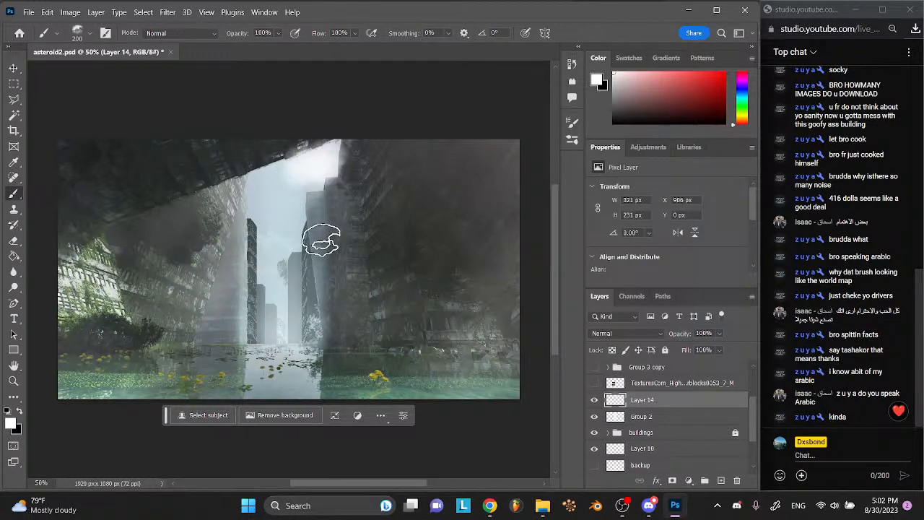
{"action": "left_click", "coordinate": [14, 68]}
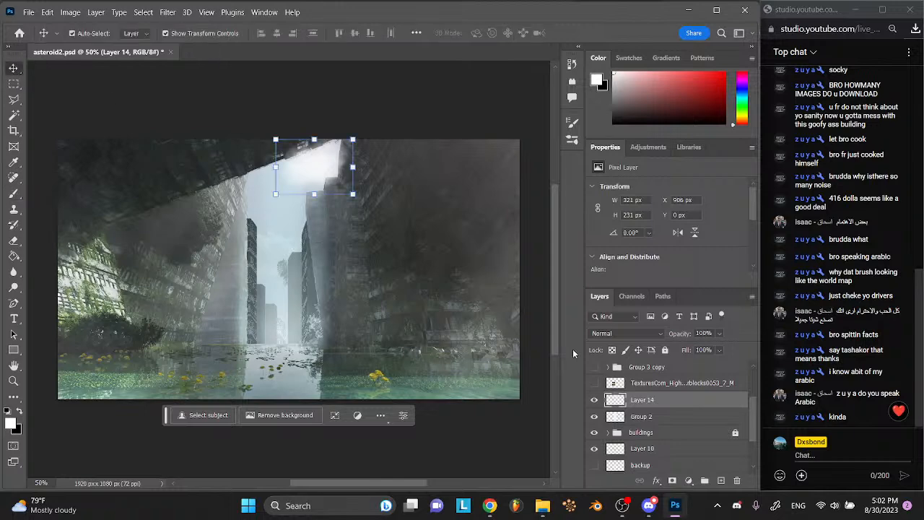
- Set the blend mode of Layer 14 to Pin Light, like Group 2
{"action": "left_click", "coordinate": [647, 414]}
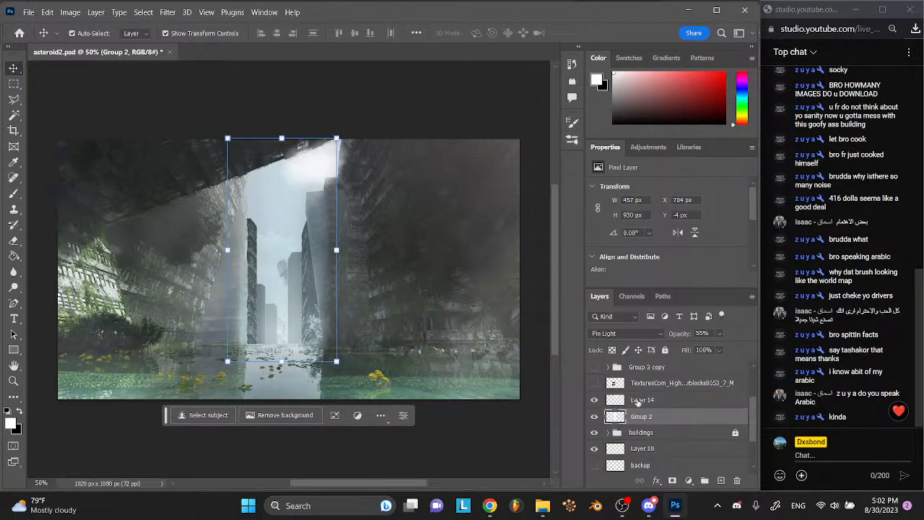
{"action": "left_click", "coordinate": [635, 400]}
{"action": "left_click", "coordinate": [626, 333]}
{"action": "left_click", "coordinate": [618, 375]}
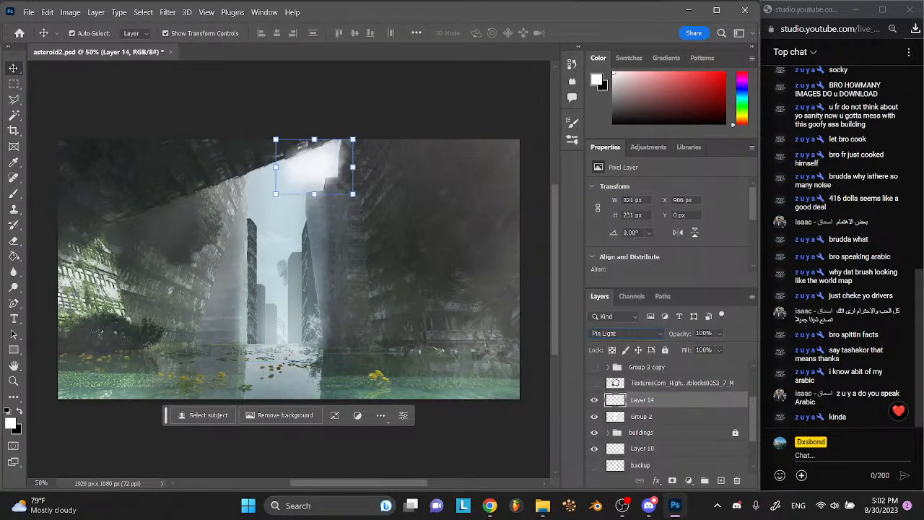
- Apply a Color Overlay effect to Layer 14 and rasterize its layer style
{"action": "right_click", "coordinate": [645, 400]}
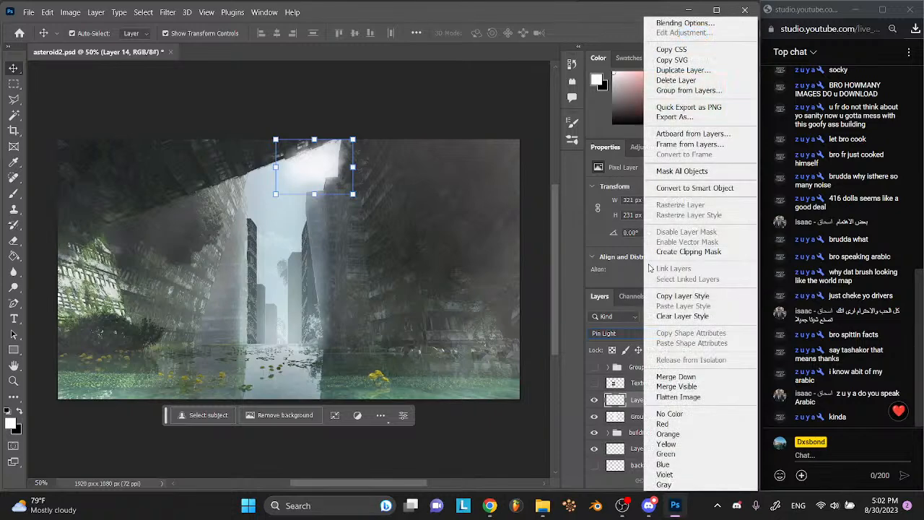
{"action": "left_click", "coordinate": [656, 25]}
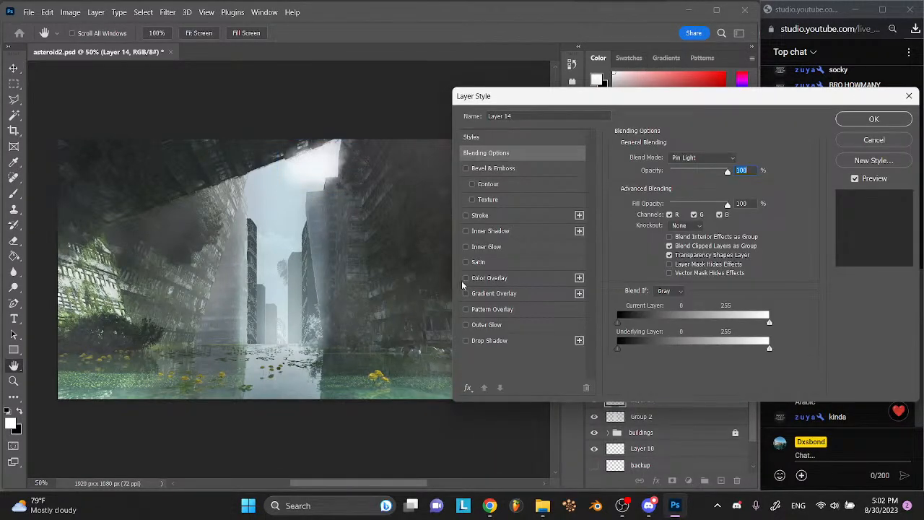
{"action": "left_click", "coordinate": [466, 278]}
{"action": "left_click", "coordinate": [850, 123]}
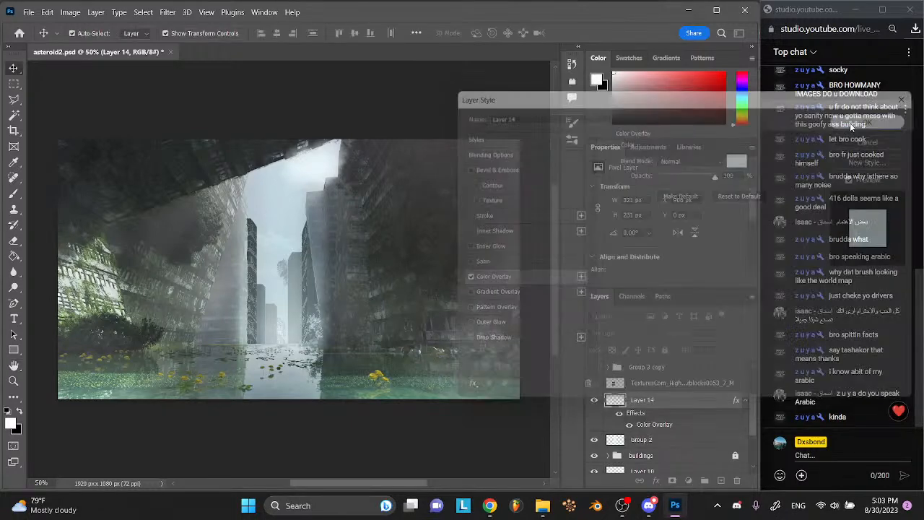
{"action": "right_click", "coordinate": [655, 401]}
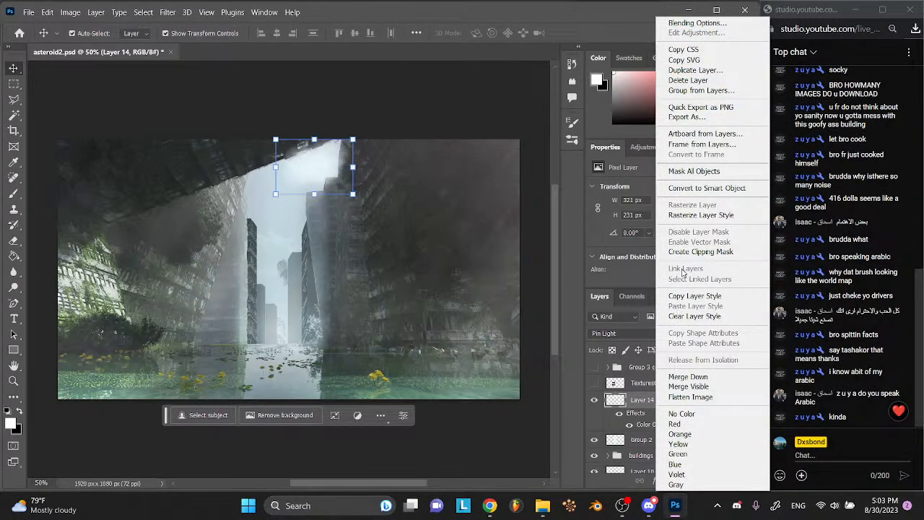
{"action": "left_click", "coordinate": [690, 215]}
- Try neighbouring blend modes such as Vivid Light on Layer 14 and settle on Pin Light
{"action": "left_click", "coordinate": [625, 332]}
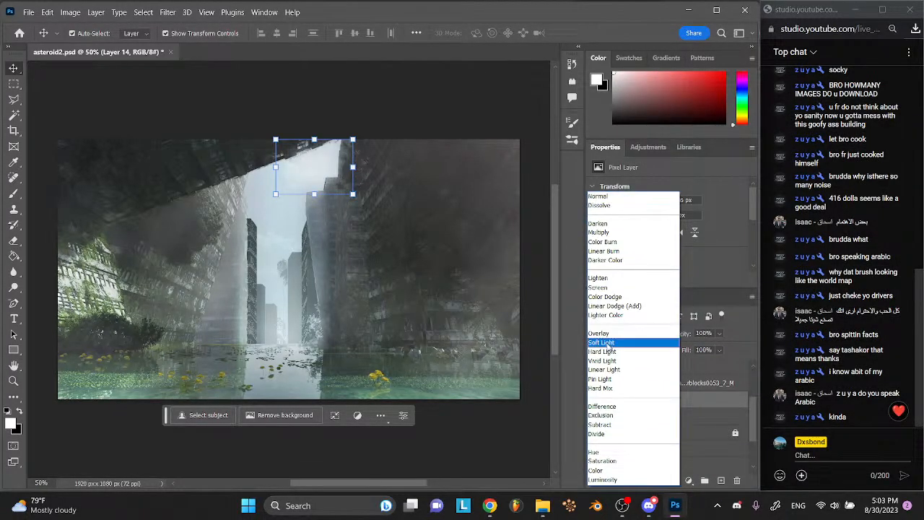
{"action": "left_click", "coordinate": [605, 374]}
{"action": "key", "text": "Up"}
{"action": "key", "text": "Up"}
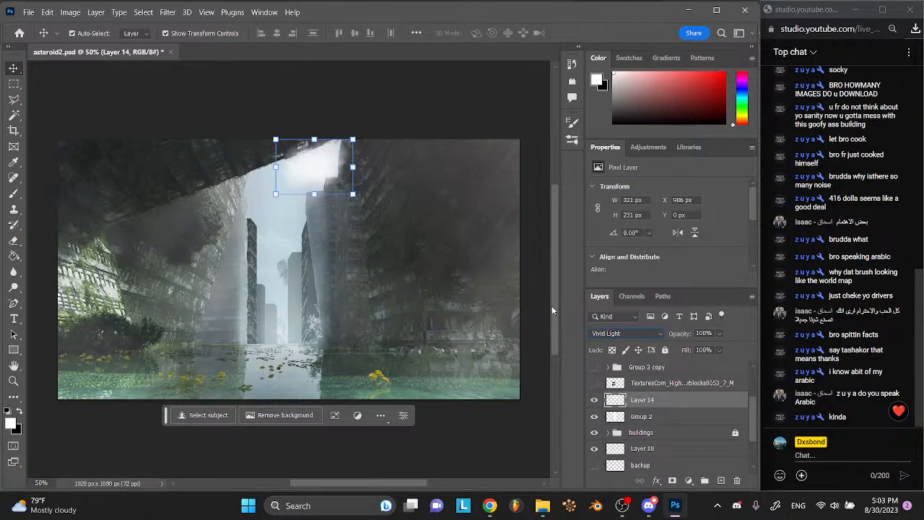
{"action": "key", "text": "Down"}
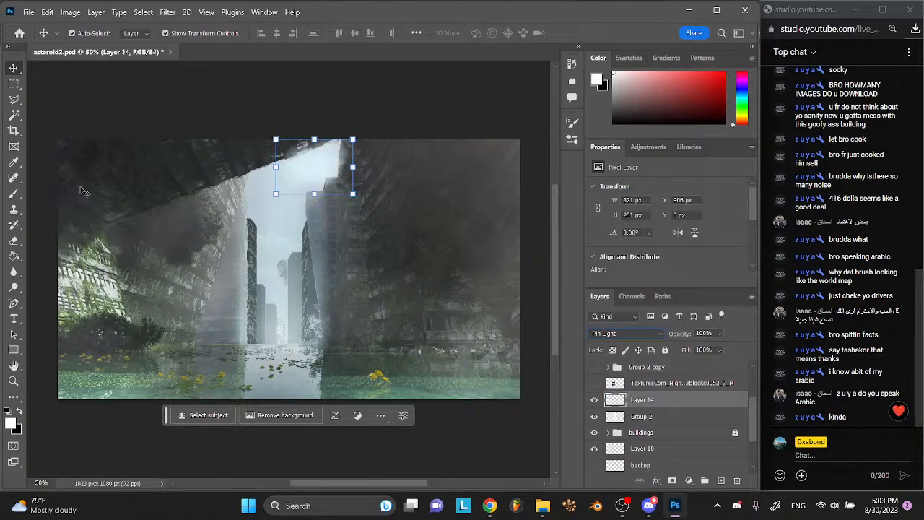
- Nudge the fog patch on Layer 14 slightly up and right, and reduce its opacity to 51%
{"action": "left_click", "coordinate": [382, 165]}
{"action": "left_click_drag", "start_coordinate": [320, 165], "coordinate": [322, 163]}
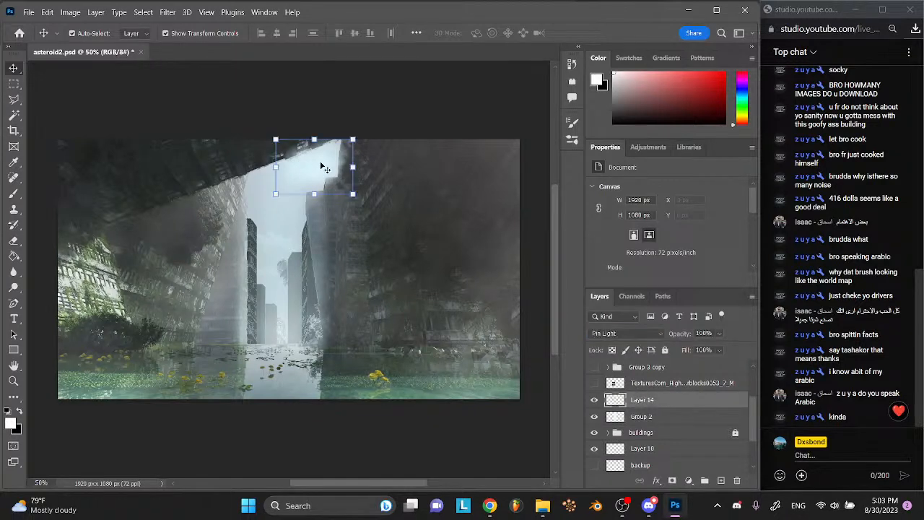
{"action": "left_click", "coordinate": [722, 333]}
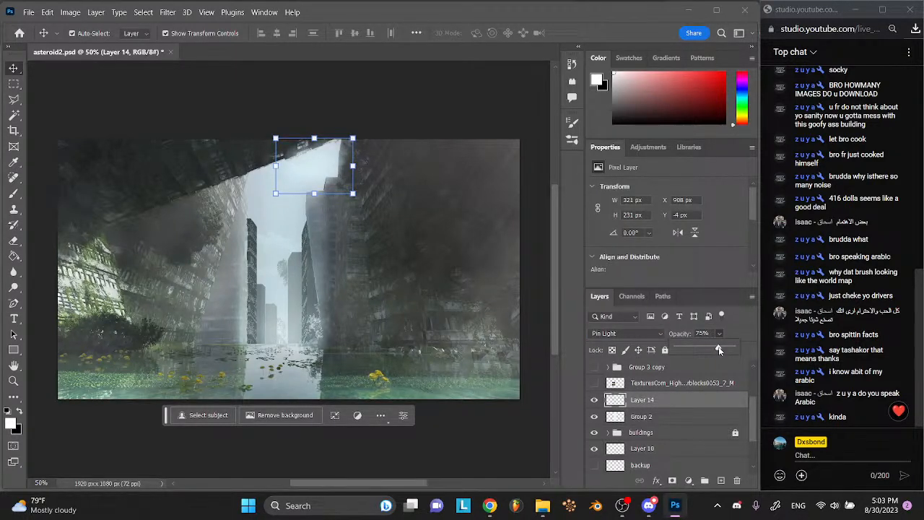
{"action": "left_click", "coordinate": [449, 215]}
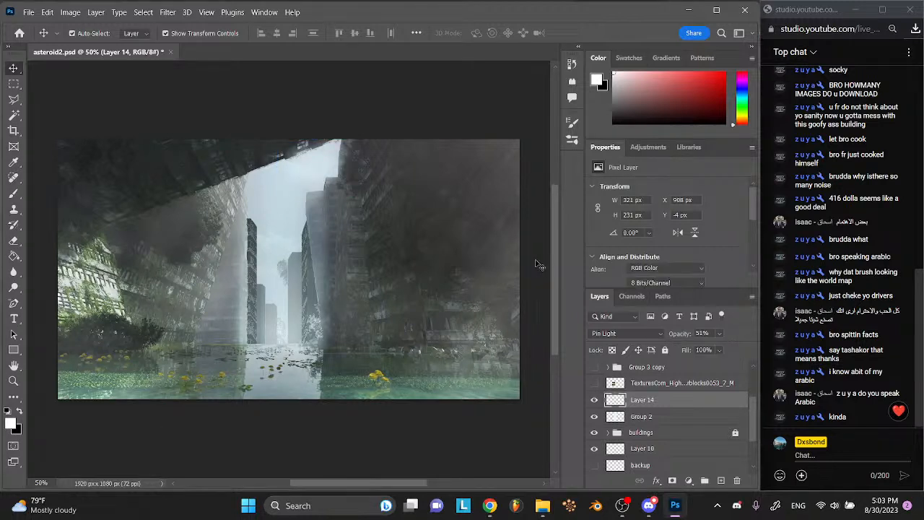
- Make Group 2 the active layer with the Eraser tool and save the document
{"action": "left_click", "coordinate": [21, 241]}
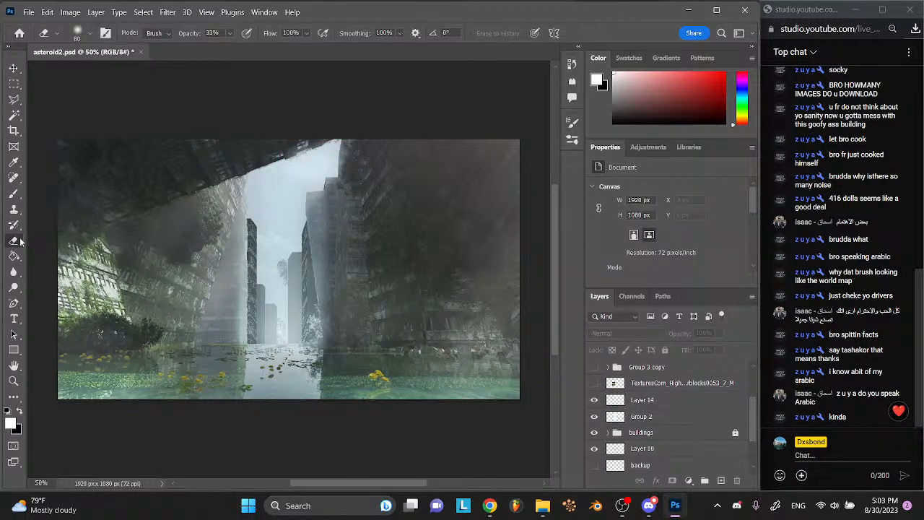
{"action": "left_click", "coordinate": [656, 417]}
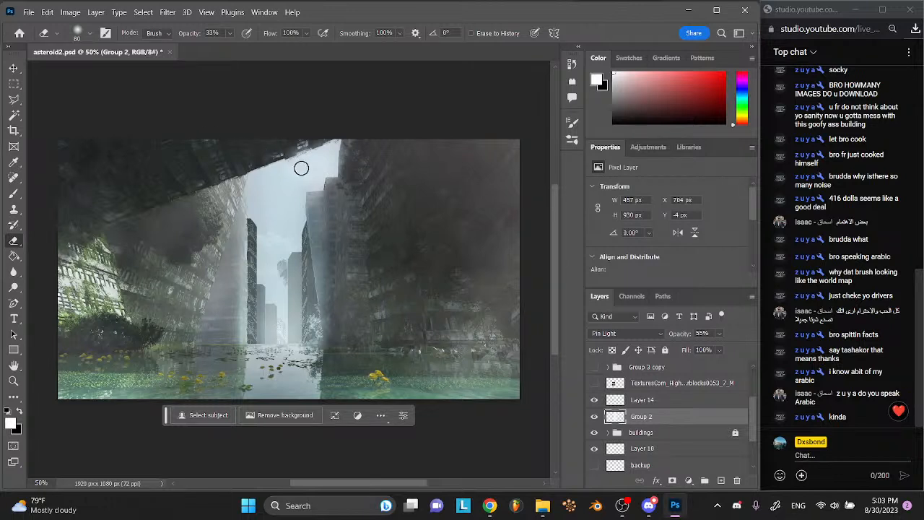
{"action": "key", "text": "ctrl+s"}
- Select Layer 14 and Group 2 together and lock both layers
{"action": "left_click", "coordinate": [13, 67]}
{"action": "left_click", "coordinate": [644, 401]}
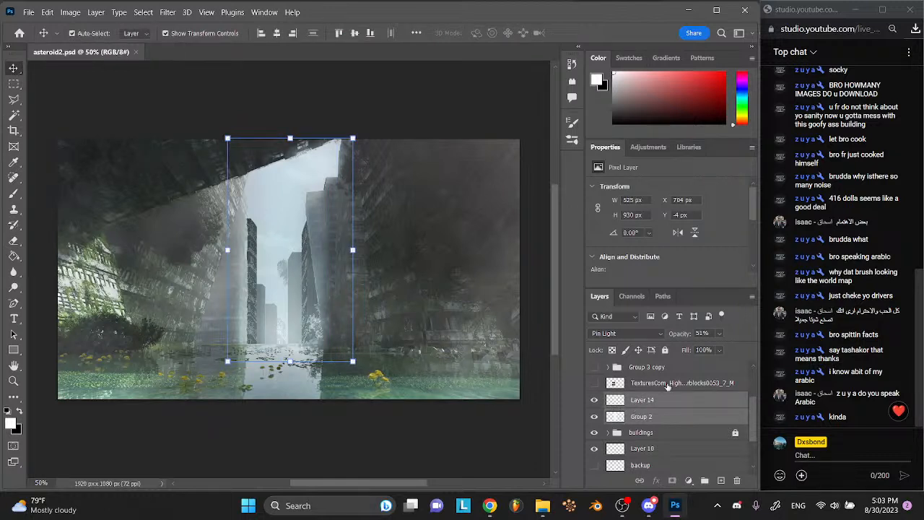
{"action": "scroll", "coordinate": [673, 395], "scroll_direction": "up", "scroll_amount": 2}
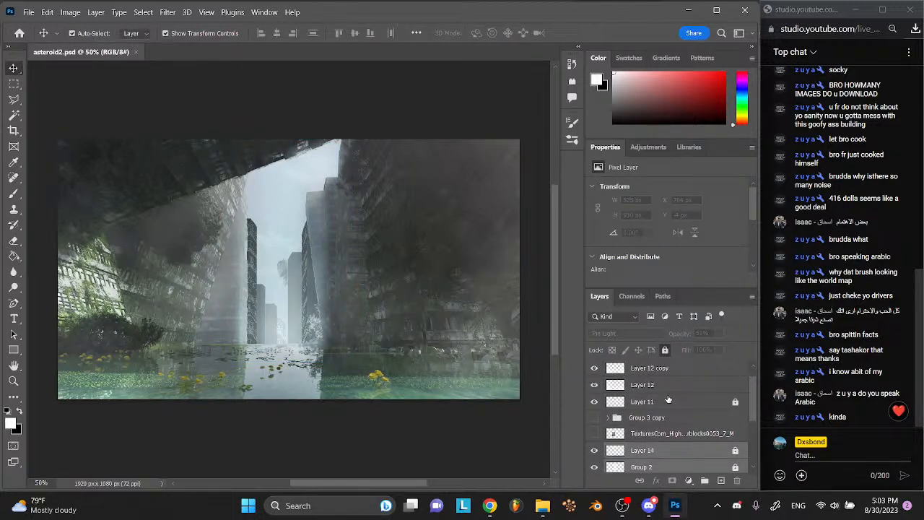
- Select Layer 12 and Layer 12 copy together and lock both layers
{"action": "left_click", "coordinate": [663, 386]}
{"action": "scroll", "coordinate": [663, 386], "scroll_direction": "up", "scroll_amount": 1}
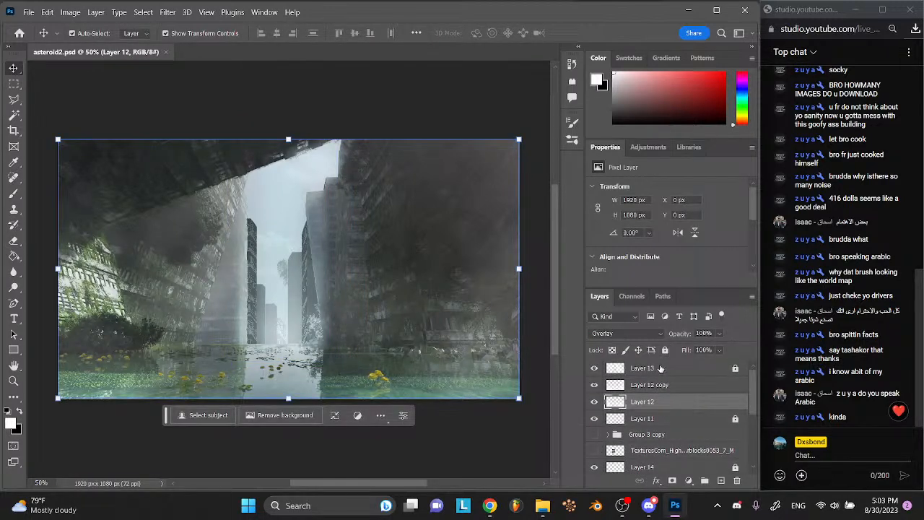
{"action": "left_click", "coordinate": [659, 375]}
{"action": "left_click", "coordinate": [669, 390]}
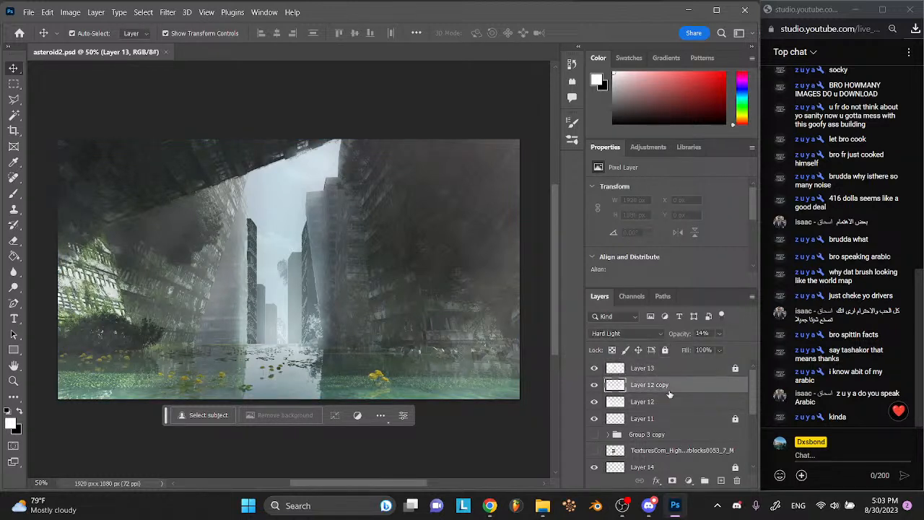
{"action": "left_click", "coordinate": [677, 404], "text": "shift"}
{"action": "left_click", "coordinate": [666, 351]}
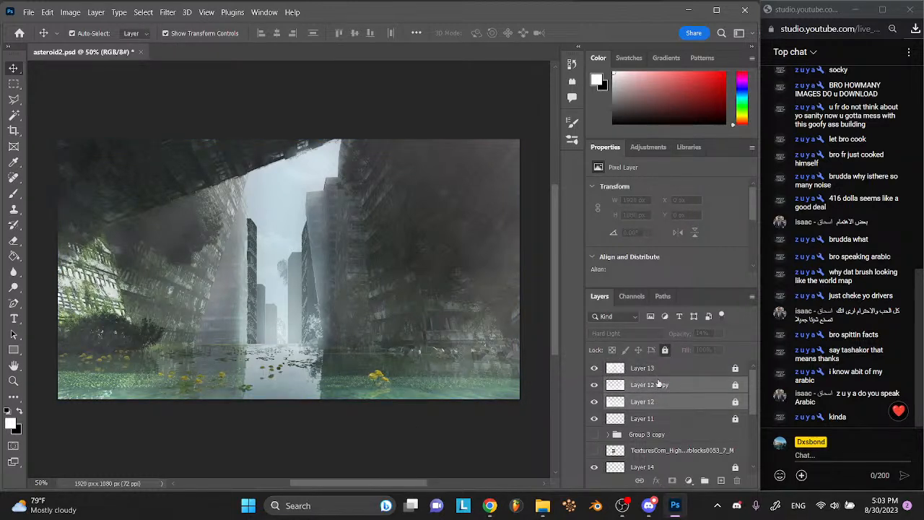
- Group Layer 11 through Layer 13 into a group named "fog" and save the document
{"action": "left_click", "coordinate": [661, 418]}
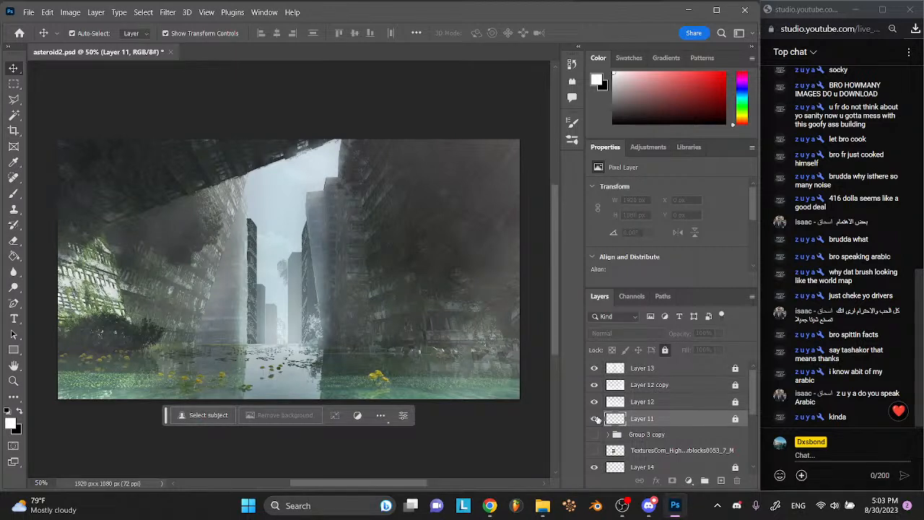
{"action": "left_click", "coordinate": [650, 369], "text": "shift"}
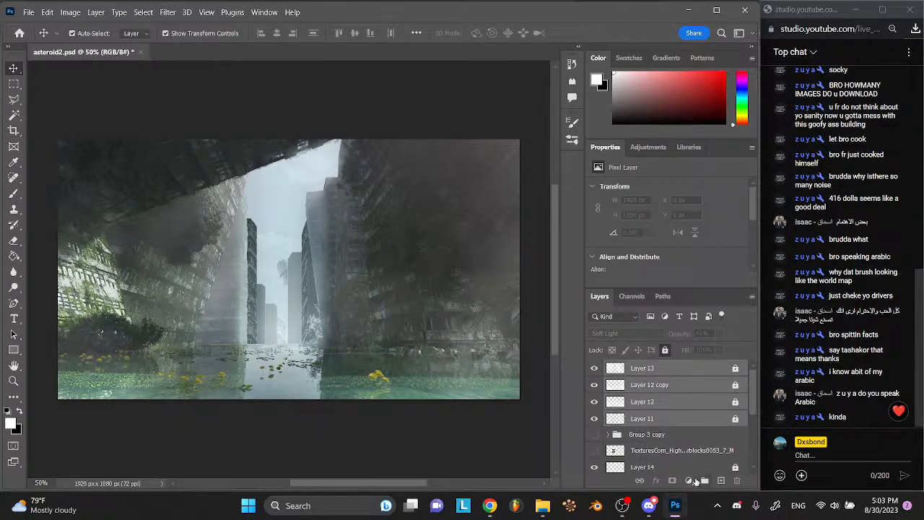
{"action": "key", "text": "ctrl+g"}
{"action": "type", "text": "fog"}
{"action": "key", "text": "Return"}
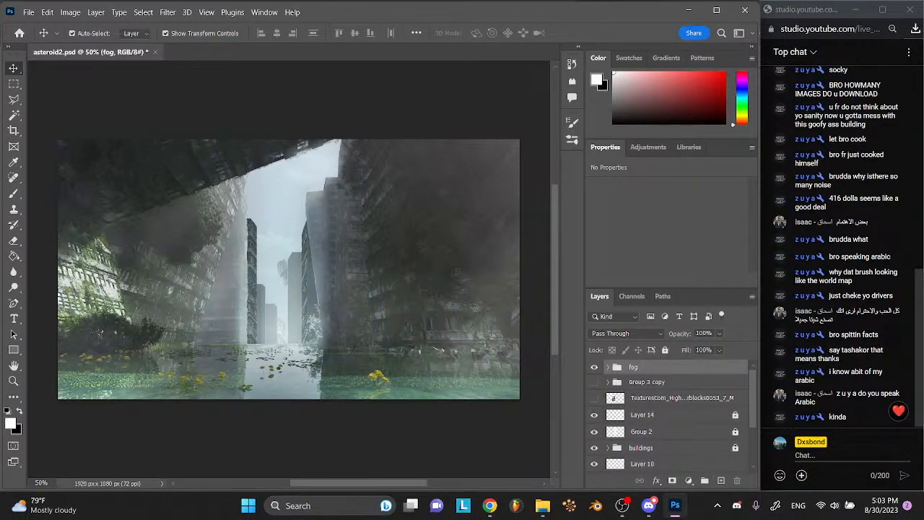
{"action": "key", "text": "ctrl+s"}
- Add a new layer above the fog group and choose the Clouds 1 brush at 400 px
{"action": "left_click", "coordinate": [723, 481]}
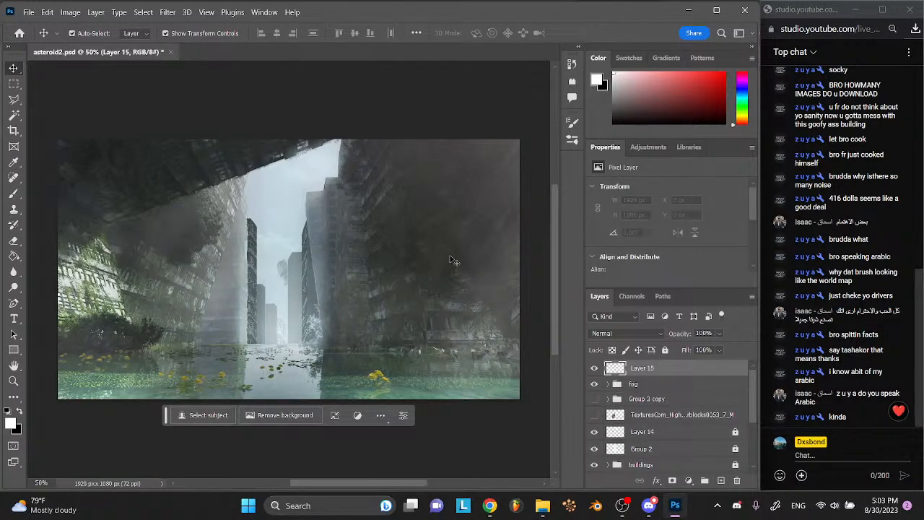
{"action": "left_click", "coordinate": [12, 195]}
{"action": "left_click", "coordinate": [77, 33]}
{"action": "scroll", "coordinate": [238, 318], "scroll_direction": "down", "scroll_amount": 1}
{"action": "left_click", "coordinate": [286, 357]}
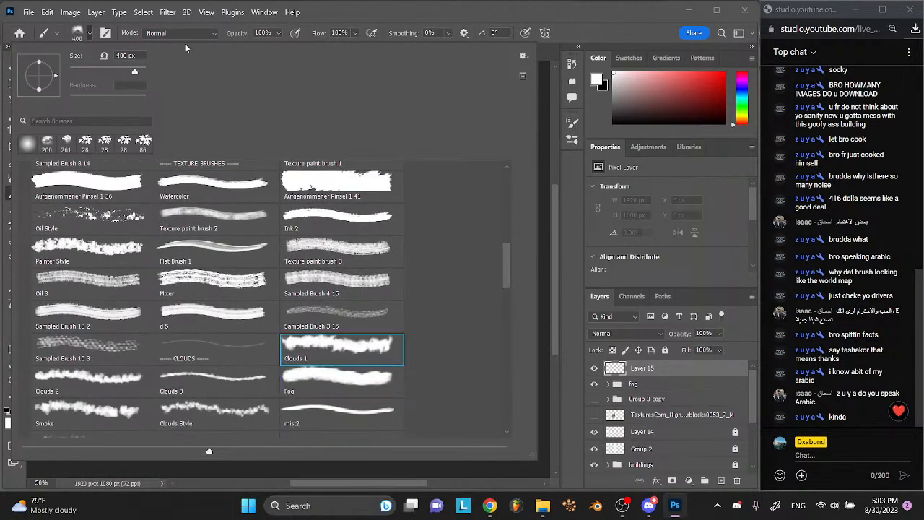
{"action": "left_click", "coordinate": [102, 26]}
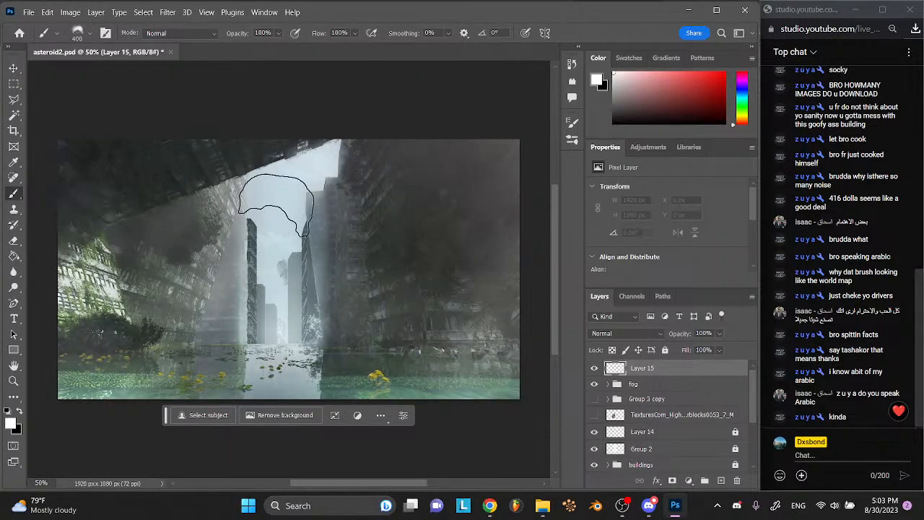
- Paint white clouds on Layer 15 across the sky gap between the buildings and save the document
{"action": "left_click", "coordinate": [268, 213]}
{"action": "left_click", "coordinate": [277, 221]}
{"action": "key", "text": "z"}
{"action": "key", "text": "ctrl+z"}
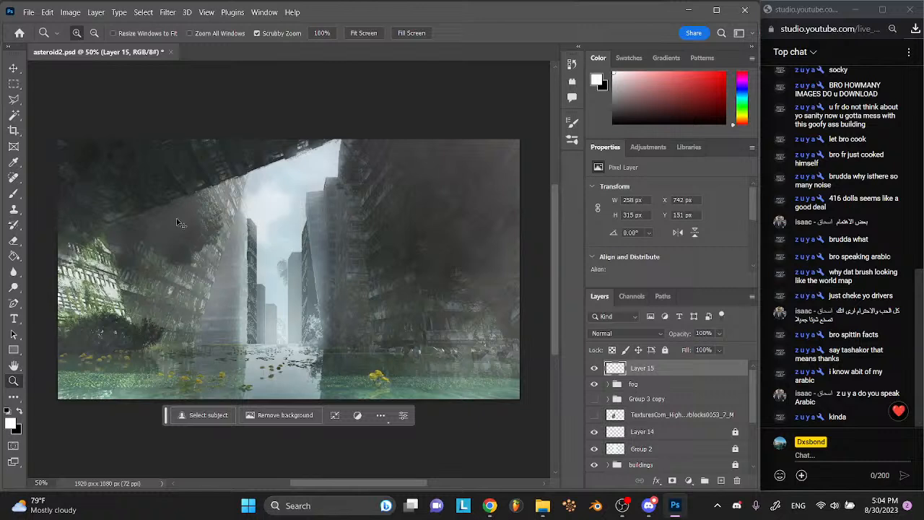
{"action": "left_click", "coordinate": [19, 192]}
{"action": "left_click", "coordinate": [260, 209]}
{"action": "mouse_move", "coordinate": [288, 242]}
{"action": "left_mouse_down"}
{"action": "mouse_move", "coordinate": [302, 221]}
{"action": "mouse_move", "coordinate": [285, 216]}
{"action": "mouse_move", "coordinate": [283, 251]}
{"action": "mouse_move", "coordinate": [303, 169]}
{"action": "mouse_move", "coordinate": [313, 180]}
{"action": "mouse_move", "coordinate": [327, 165]}
{"action": "mouse_move", "coordinate": [260, 196]}
{"action": "mouse_move", "coordinate": [262, 208]}
{"action": "mouse_move", "coordinate": [315, 211]}
{"action": "mouse_move", "coordinate": [314, 172]}
{"action": "mouse_move", "coordinate": [298, 168]}
{"action": "mouse_move", "coordinate": [310, 181]}
{"action": "mouse_move", "coordinate": [258, 233]}
{"action": "mouse_move", "coordinate": [264, 238]}
{"action": "left_mouse_up"}
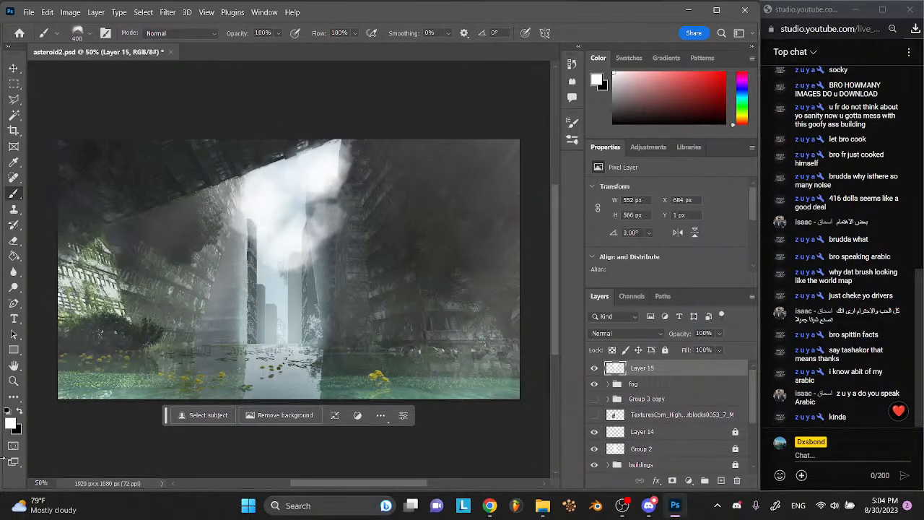
{"action": "key", "text": "ctrl+s"}
- Keep Layer 15 in Normal blend mode and lower its opacity to about a third
{"action": "left_click", "coordinate": [648, 334]}
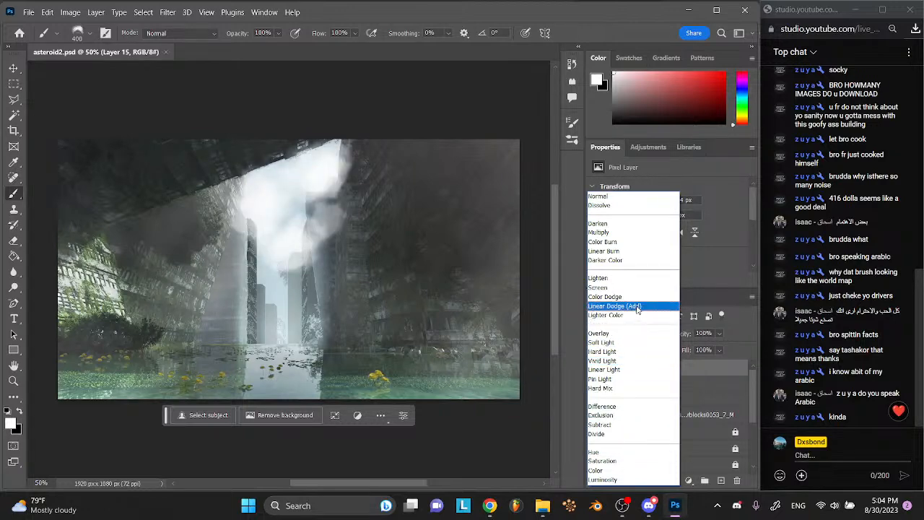
{"action": "left_click", "coordinate": [569, 433]}
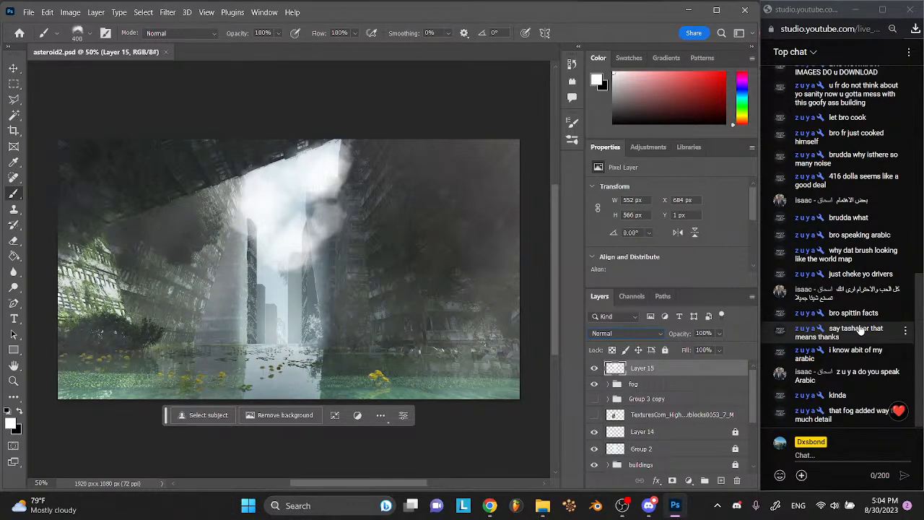
{"action": "left_click", "coordinate": [720, 333]}
{"action": "left_click_drag", "start_coordinate": [735, 350], "coordinate": [702, 347]}
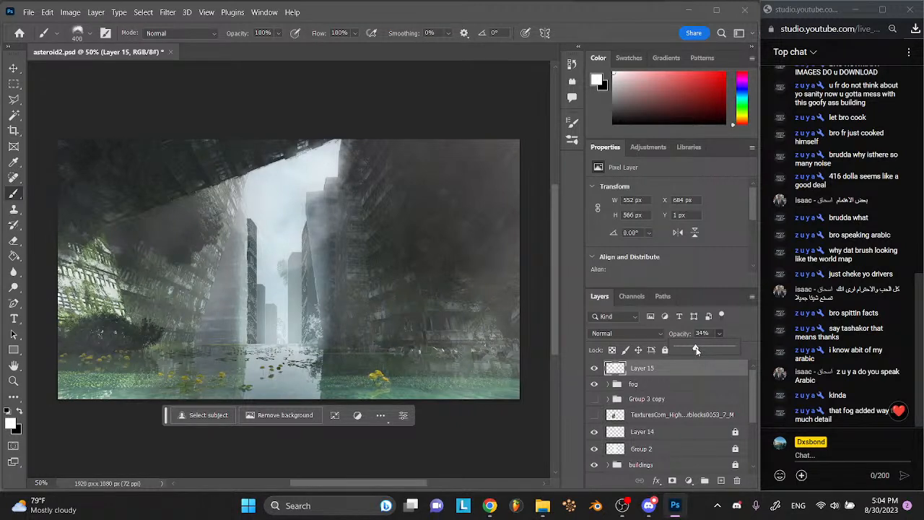
{"action": "left_click_drag", "start_coordinate": [692, 349], "coordinate": [692, 351]}
{"action": "left_click", "coordinate": [660, 371]}
- Add a new layer above Layer 15, lock Layer 15, and make the new layer active
{"action": "left_click", "coordinate": [721, 481]}
{"action": "left_click", "coordinate": [656, 387]}
{"action": "left_click", "coordinate": [666, 350]}
{"action": "left_click", "coordinate": [664, 368]}
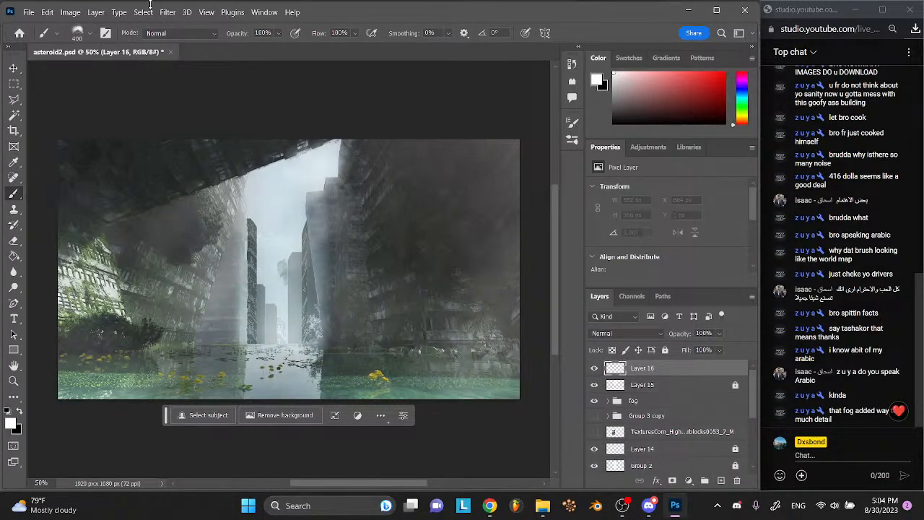
- Stamp a white mist band across the buildings on Layer 16 with the mist2 brush at 1887 px
{"action": "left_click", "coordinate": [89, 34]}
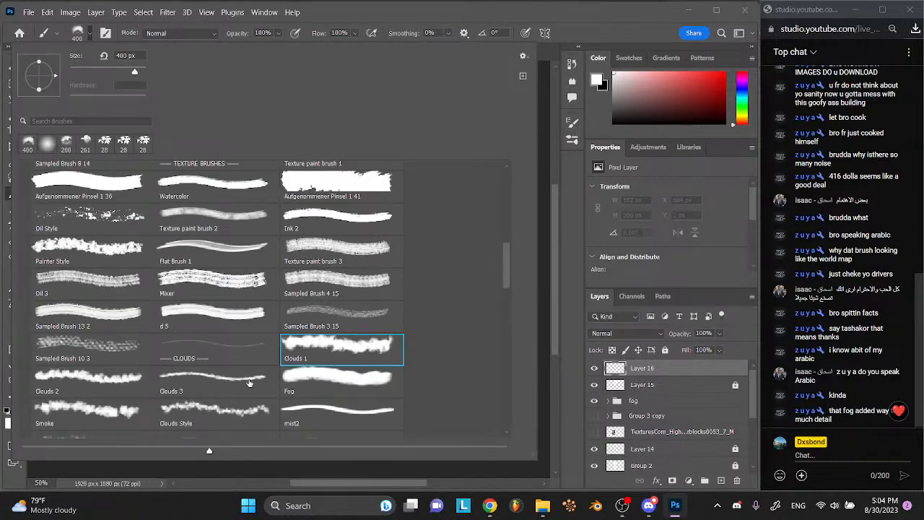
{"action": "scroll", "coordinate": [250, 383], "scroll_direction": "down", "scroll_amount": 2}
{"action": "left_click", "coordinate": [296, 370]}
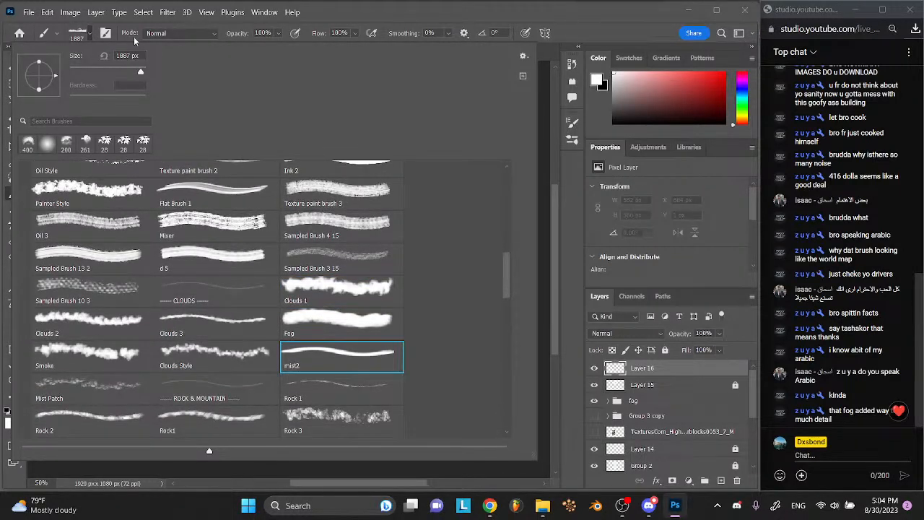
{"action": "left_click", "coordinate": [93, 41]}
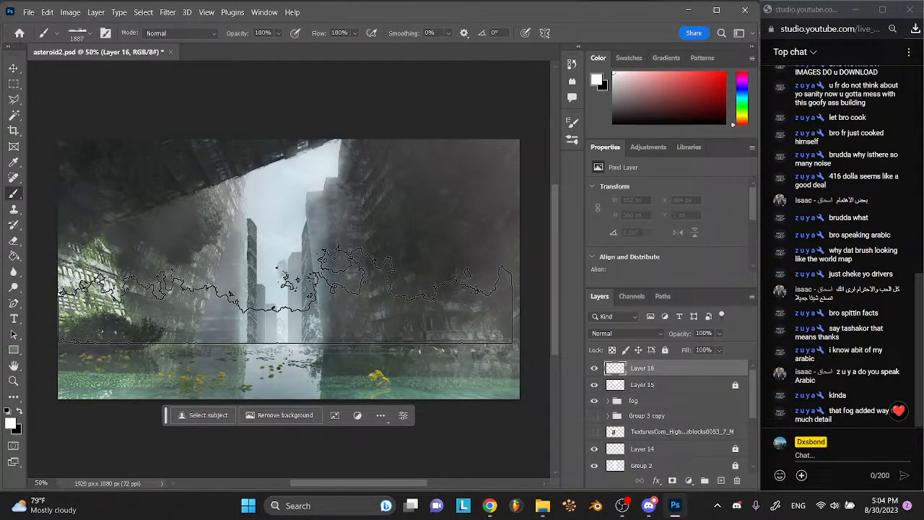
{"action": "left_click", "coordinate": [285, 280]}
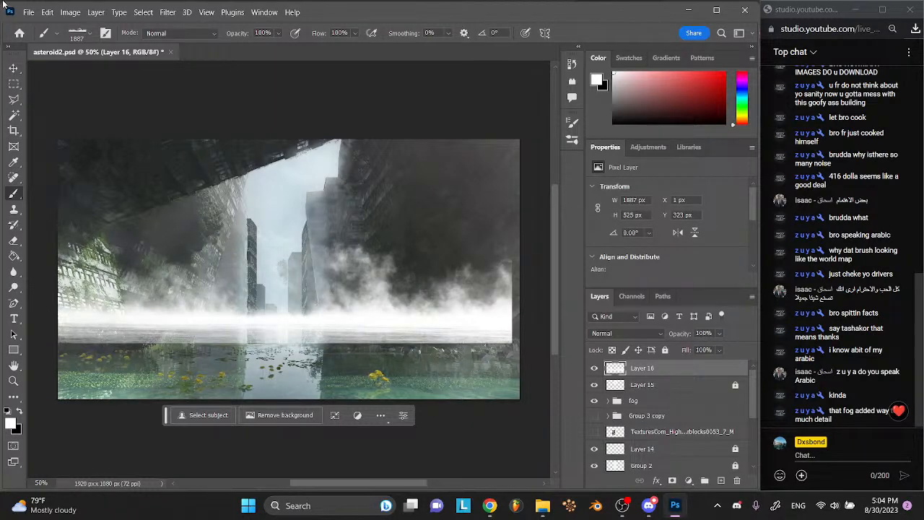
- Stretch the mist band on Layer 16 horizontally to the canvas's right edge, making it 1919 px wide
{"action": "left_click", "coordinate": [13, 83]}
{"action": "left_click", "coordinate": [13, 68]}
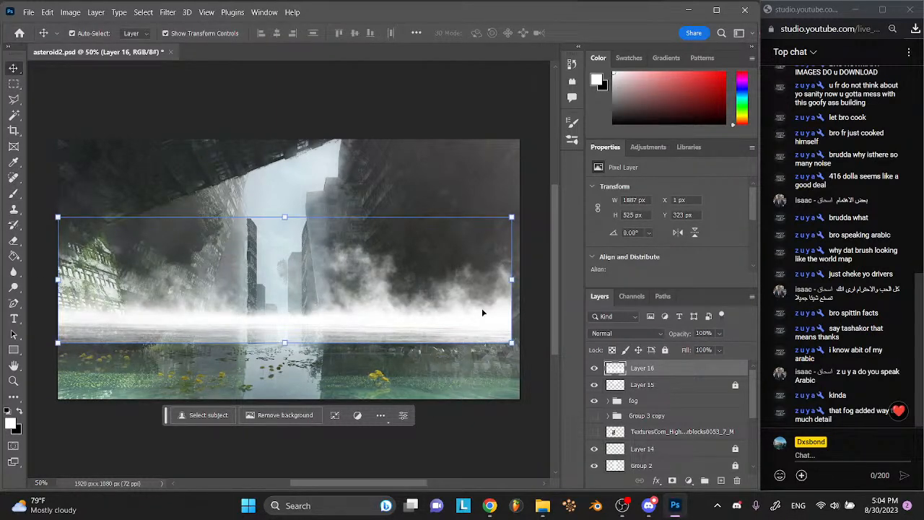
{"action": "left_click_drag", "start_coordinate": [518, 279], "coordinate": [526, 279]}
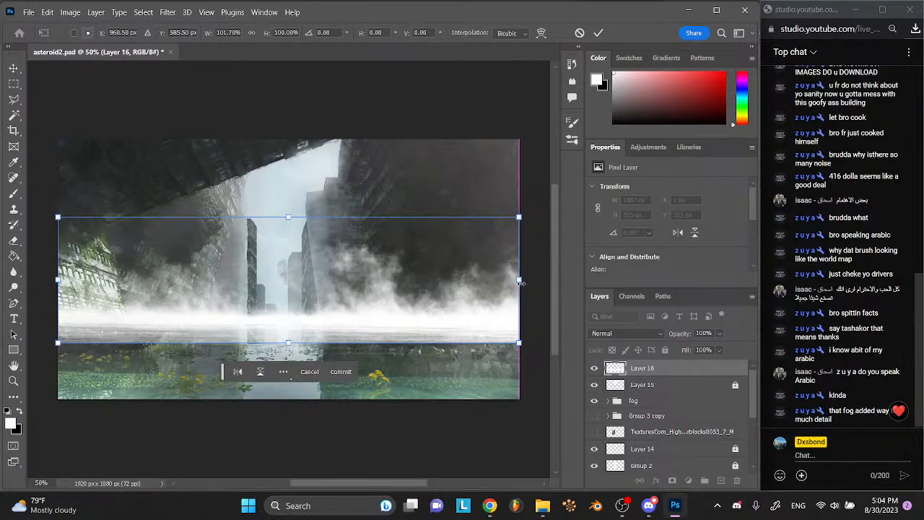
{"action": "left_click", "coordinate": [597, 34]}
- Shift the mist band on Layer 16 down over the waterline to Y 413 px
{"action": "key", "text": "shift+Down"}
{"action": "key", "text": "shift+Down"}
{"action": "key", "text": "shift+Down"}
{"action": "key", "text": "shift+Down"}
{"action": "key", "text": "shift+Down"}
{"action": "key", "text": "shift+Down"}
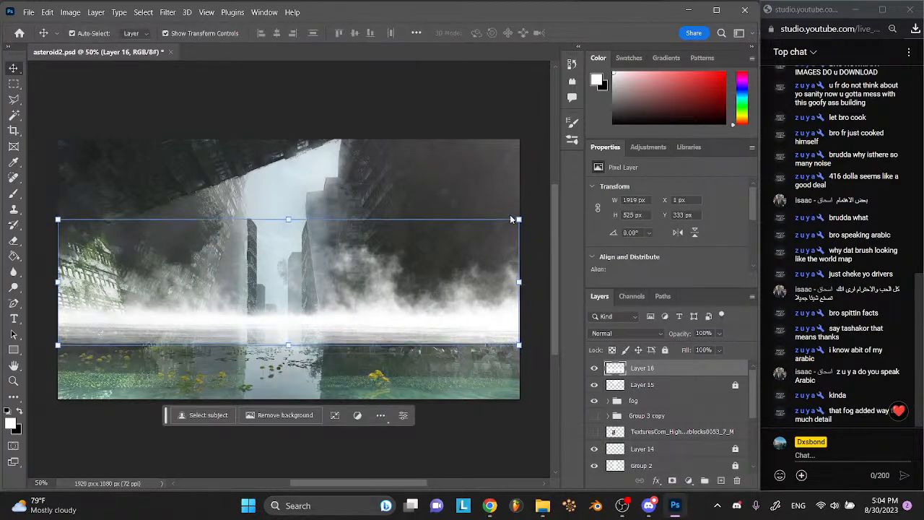
{"action": "key", "text": "shift+Down"}
{"action": "key", "text": "shift+Down"}
{"action": "key", "text": "shift+Down"}
{"action": "key", "text": "shift+Down"}
{"action": "key", "text": "shift+Down"}
{"action": "key", "text": "shift+Down"}
{"action": "key", "text": "shift+Down"}
{"action": "key", "text": "shift+Down"}
{"action": "key", "text": "shift+Up"}
{"action": "key", "text": "shift+Up"}
{"action": "key", "text": "shift+Up"}
{"action": "key", "text": "shift+Up"}
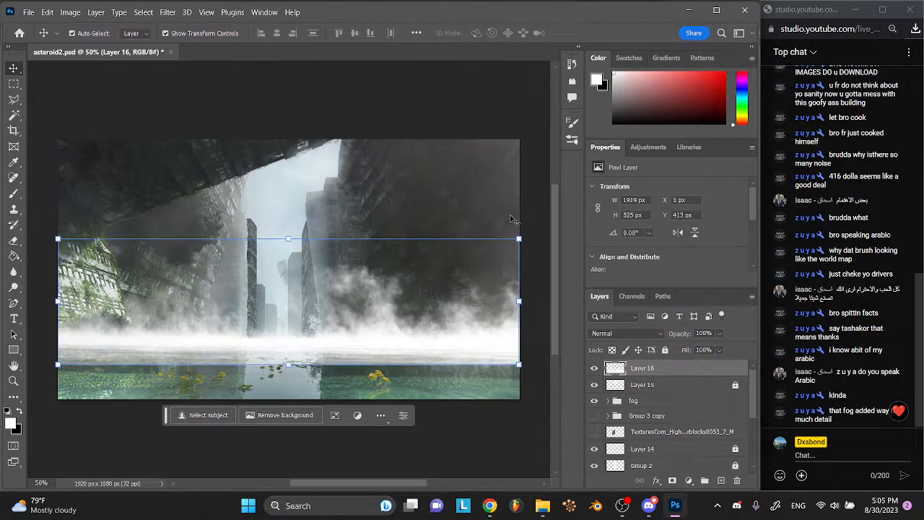
- Delete the lower strip of the Layer 16 mist that overlaps the water, using a rectangular selection
{"action": "left_click", "coordinate": [13, 84]}
{"action": "left_click_drag", "start_coordinate": [49, 349], "coordinate": [539, 425]}
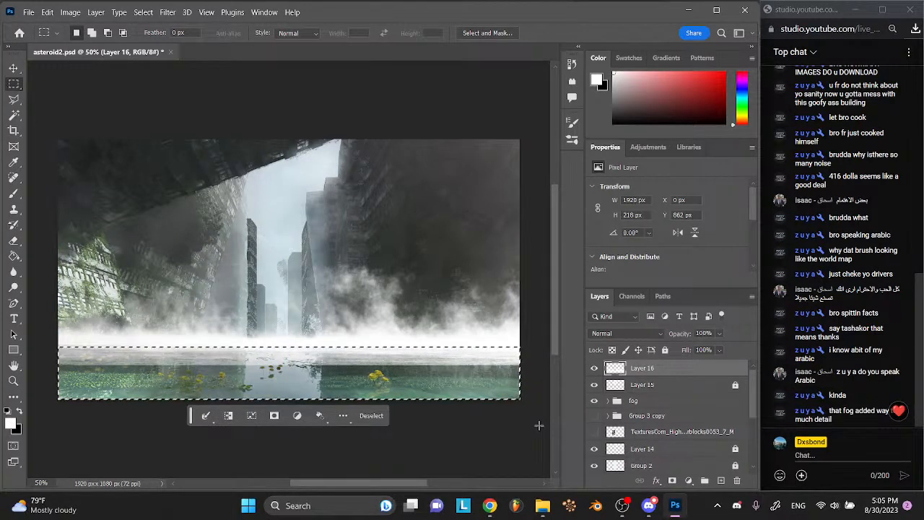
{"action": "key", "text": "Delete"}
{"action": "key", "text": "ctrl+d"}
- Reduce Layer 16's opacity to 41%
{"action": "left_click", "coordinate": [13, 68]}
{"action": "left_click", "coordinate": [719, 333]}
{"action": "left_click_drag", "start_coordinate": [720, 349], "coordinate": [700, 350]}
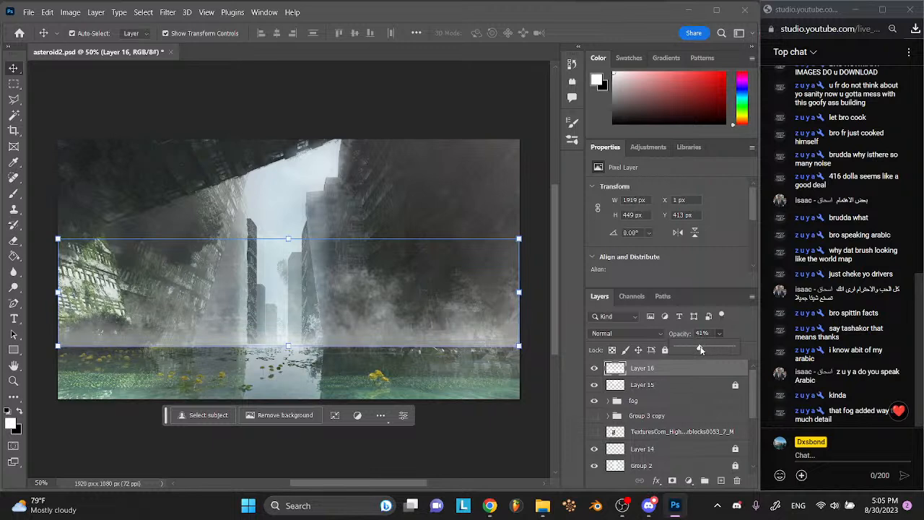
{"action": "left_click", "coordinate": [462, 201]}
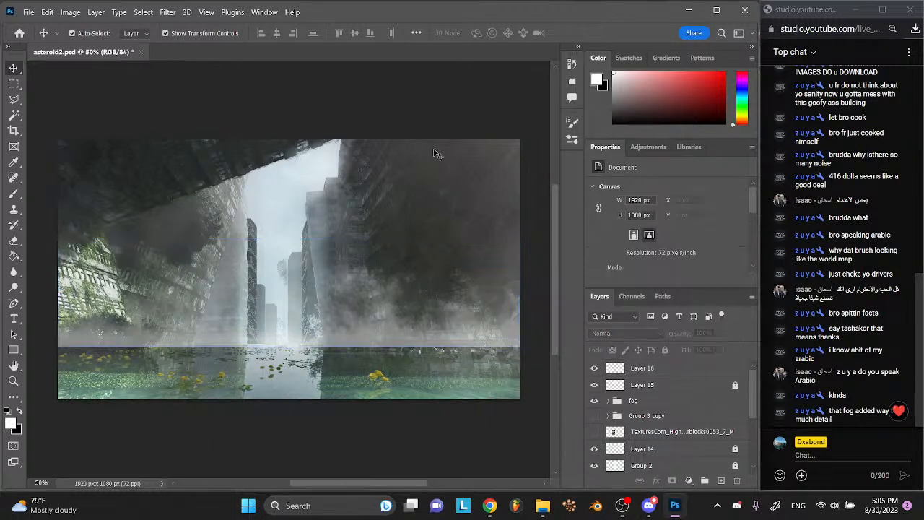
- Move the mist over the right-hand building from Layer 16 onto its own layer, hide that layer, and reactivate Layer 16
{"action": "left_click", "coordinate": [13, 84]}
{"action": "left_click_drag", "start_coordinate": [336, 175], "coordinate": [535, 410]}
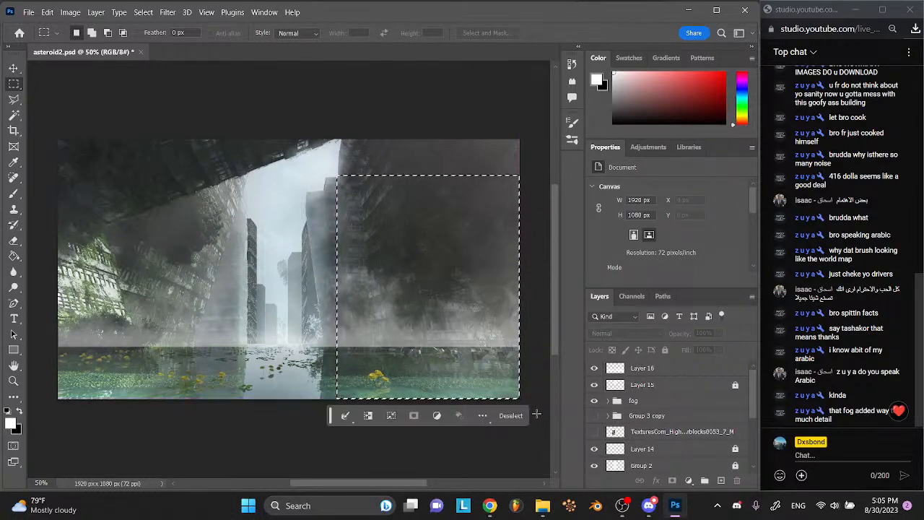
{"action": "left_click", "coordinate": [657, 368]}
{"action": "key", "text": "Delete"}
{"action": "key", "text": "ctrl+d"}
{"action": "key", "text": "ctrl+v"}
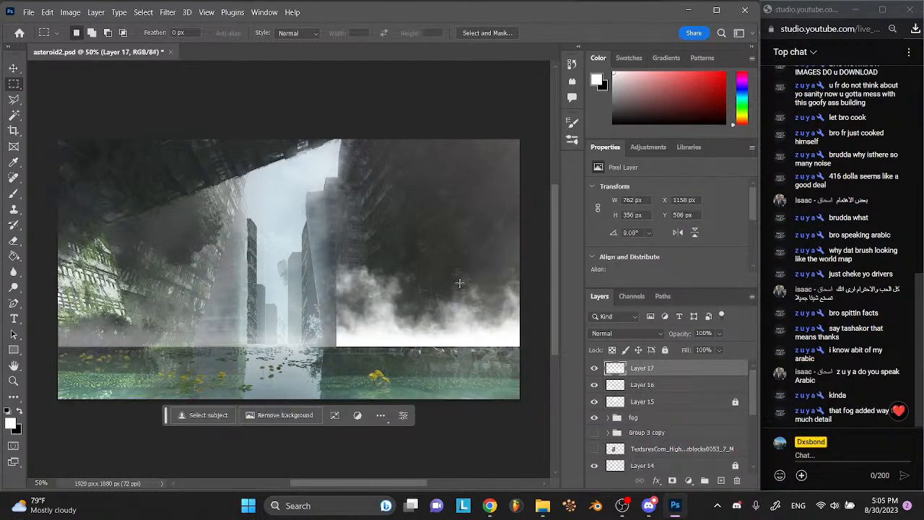
{"action": "left_click", "coordinate": [594, 368]}
{"action": "left_click", "coordinate": [641, 388]}
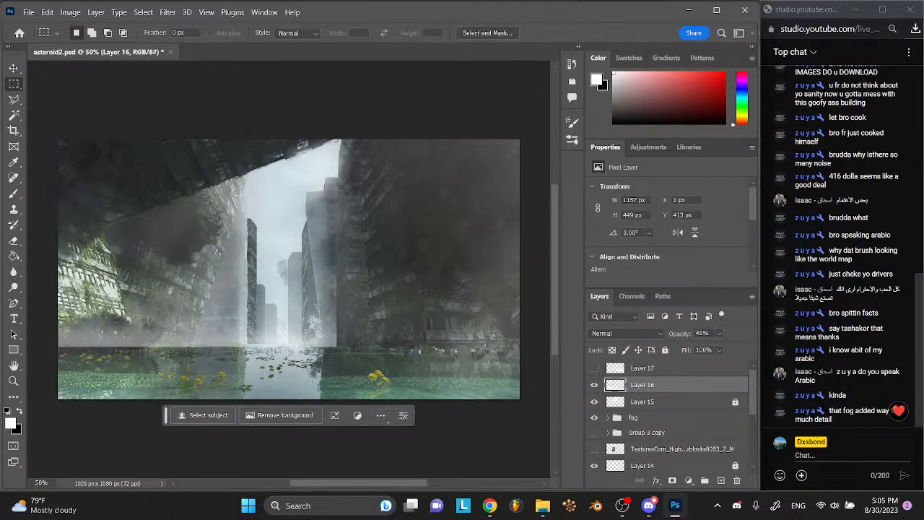
- Outline the central gap between the buildings with the Polygonal Lasso and put the enclosed Layer 16 mist on a new layer
{"action": "left_click", "coordinate": [14, 99]}
{"action": "left_click", "coordinate": [195, 346]}
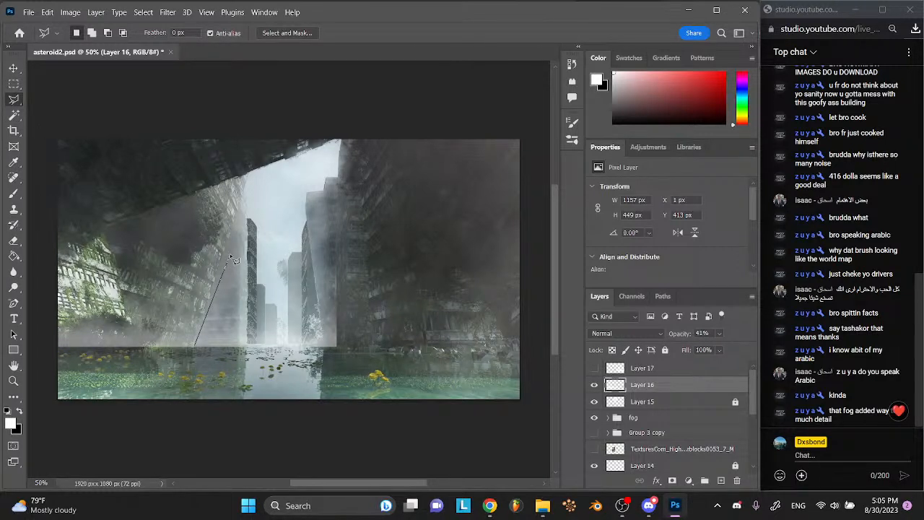
{"action": "left_click", "coordinate": [250, 172]}
{"action": "left_click", "coordinate": [345, 137]}
{"action": "left_click", "coordinate": [382, 306]}
{"action": "left_click", "coordinate": [363, 376]}
{"action": "left_click", "coordinate": [195, 351]}
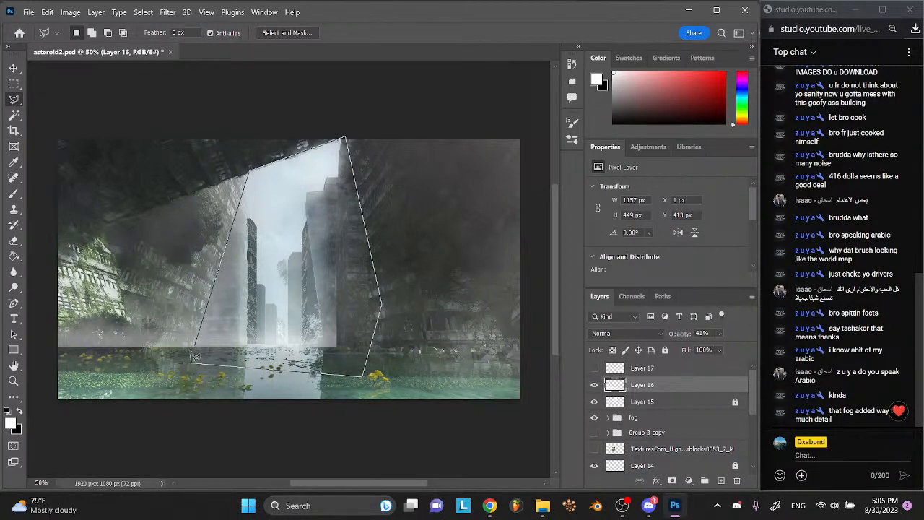
{"action": "left_click", "coordinate": [196, 352]}
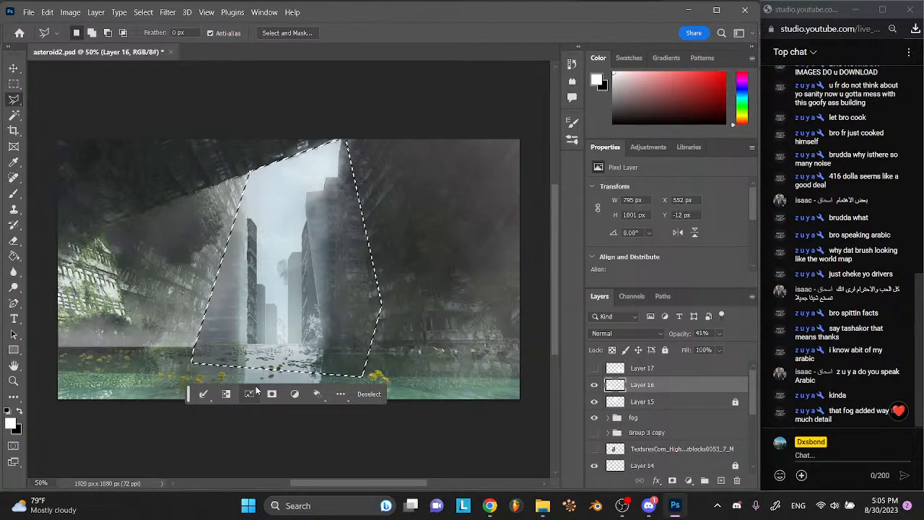
{"action": "key", "text": "ctrl+z"}
{"action": "key", "text": "ctrl+j"}
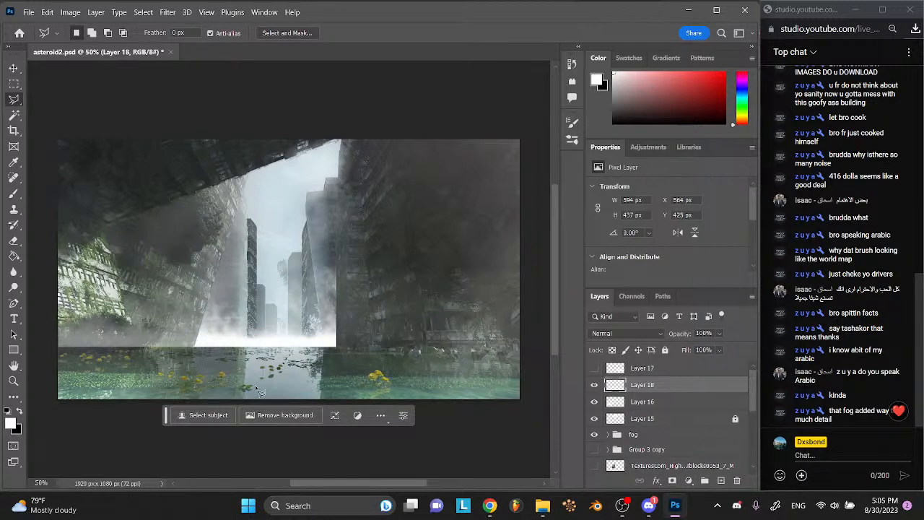
- Activate the Move tool and show Layer 17, the mist over the right-hand building
{"action": "key", "text": "v"}
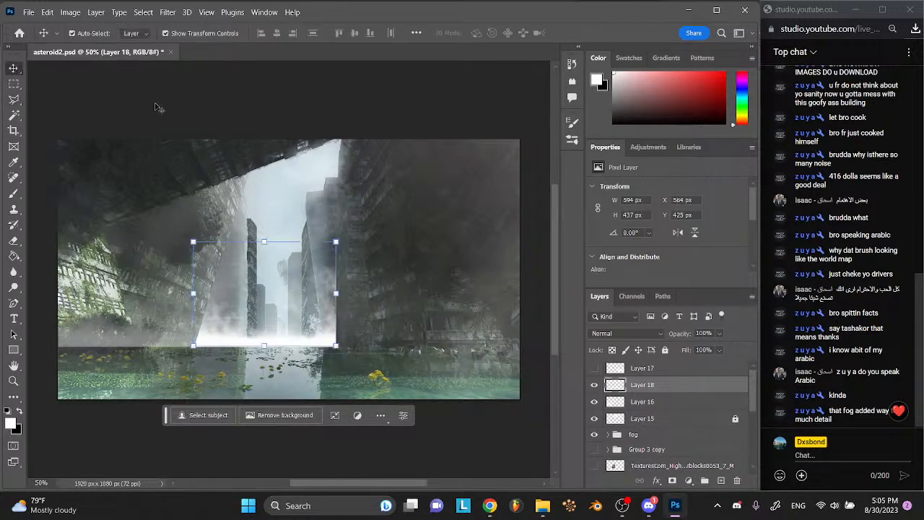
{"action": "left_click", "coordinate": [594, 368]}
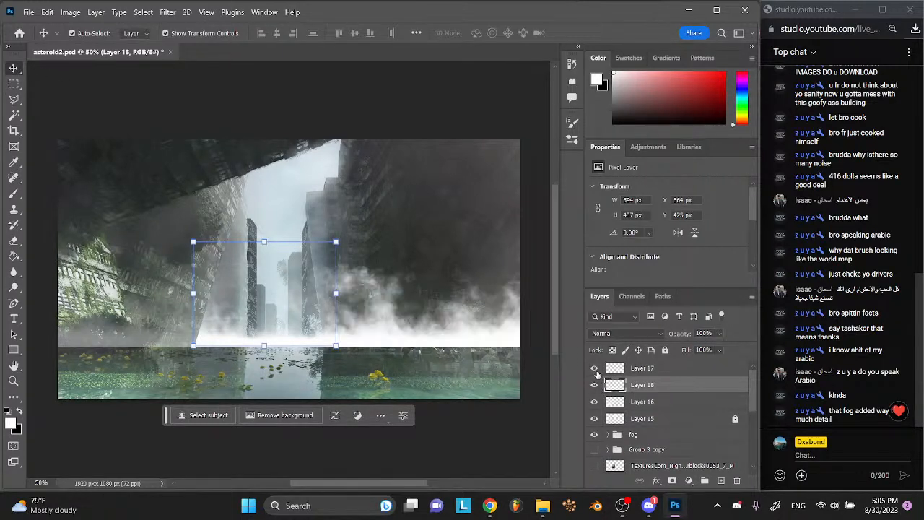
- Try deleting Layer 16, and undo the deletion
{"action": "left_click", "coordinate": [656, 403]}
{"action": "left_click", "coordinate": [525, 381]}
{"action": "left_click", "coordinate": [669, 392]}
{"action": "left_click", "coordinate": [636, 406]}
{"action": "key", "text": "Delete"}
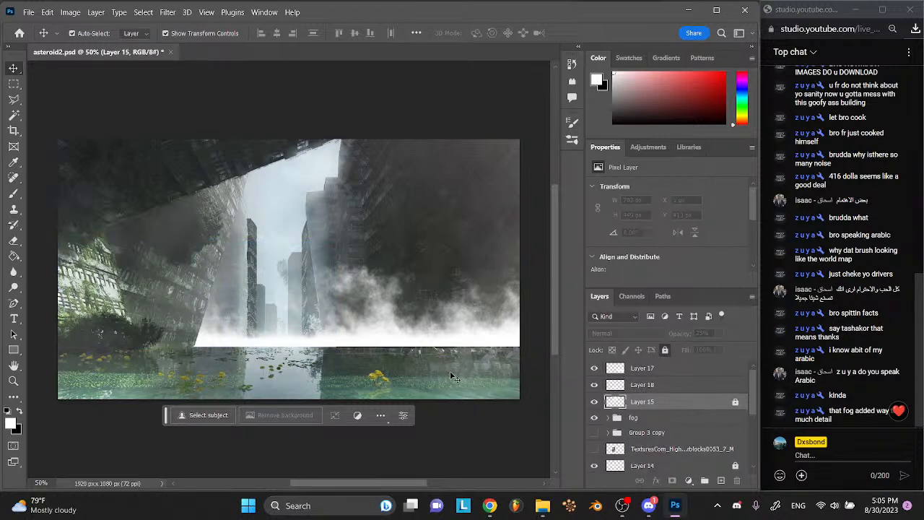
{"action": "key", "text": "ctrl+s"}
{"action": "key", "text": "ctrl+z"}
{"action": "key", "text": "ctrl+z"}
- Compare the image with and without Layer 18, hide Layer 16 and save the document
{"action": "left_click", "coordinate": [594, 387]}
{"action": "left_click", "coordinate": [594, 387]}
{"action": "left_click", "coordinate": [593, 403]}
{"action": "key", "text": "ctrl+s"}
- Set the blend mode of Layers 17 and 18 to Soft Light and save the document
{"action": "left_click", "coordinate": [638, 368], "text": "shift"}
{"action": "left_click", "coordinate": [635, 333]}
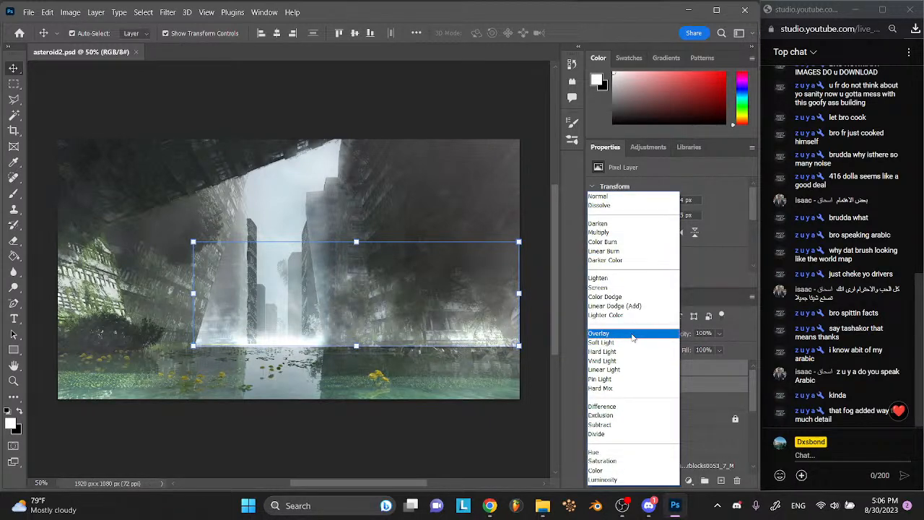
{"action": "left_click", "coordinate": [634, 344]}
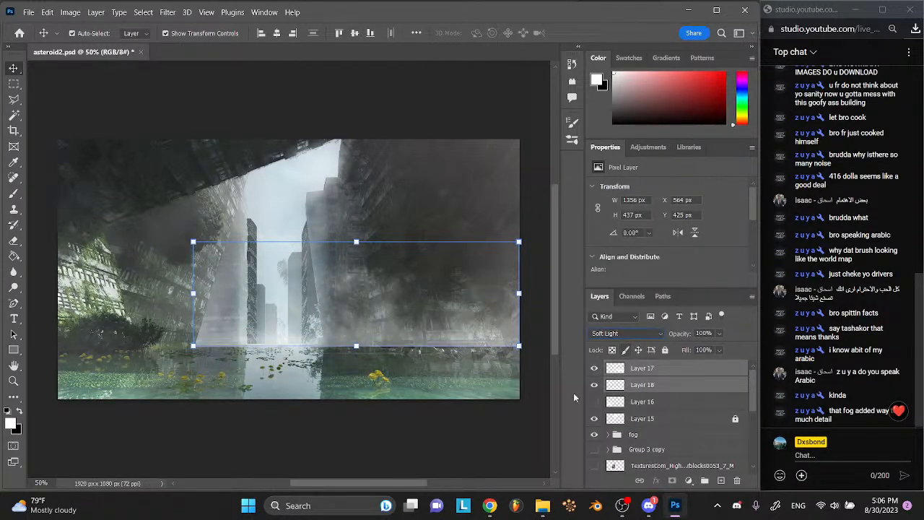
{"action": "scroll", "coordinate": [559, 406], "scroll_direction": "down", "scroll_amount": 5}
{"action": "scroll", "coordinate": [470, 275], "scroll_direction": "up", "scroll_amount": 5}
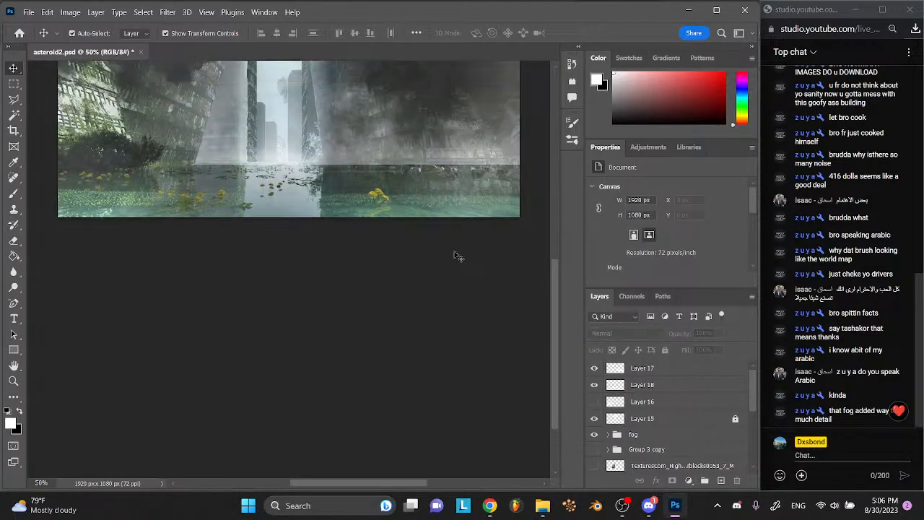
{"action": "left_click", "coordinate": [409, 286]}
{"action": "key", "text": "ctrl+s"}
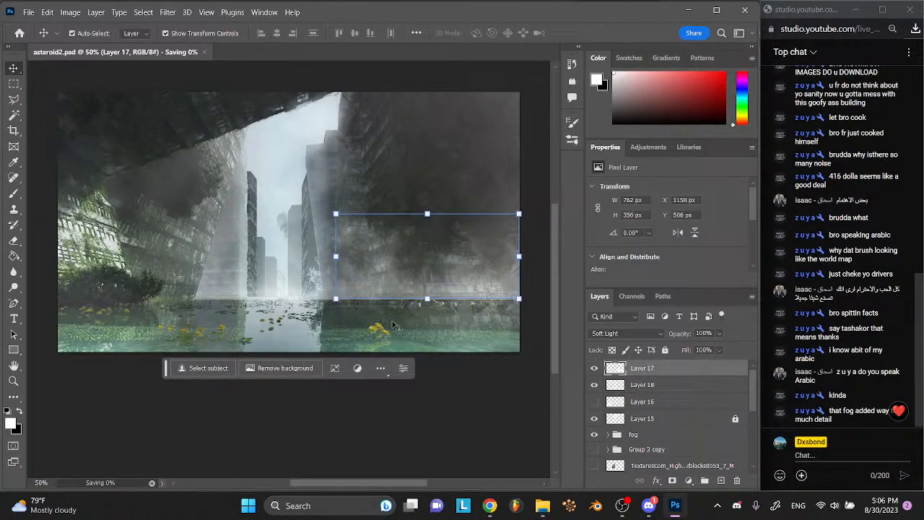
- Nudge the Layer 17 mist down to a Y position of 524 px and save the document
{"action": "left_click", "coordinate": [300, 298]}
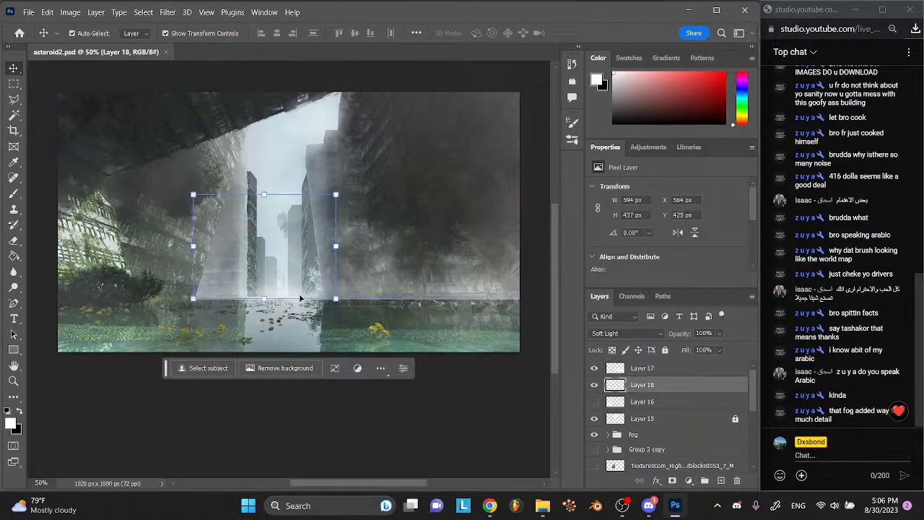
{"action": "left_click", "coordinate": [370, 295]}
{"action": "key", "text": "Down"}
{"action": "key", "text": "Down"}
{"action": "key", "text": "Down"}
{"action": "key", "text": "Down"}
{"action": "key", "text": "Down"}
{"action": "key", "text": "Down"}
{"action": "key", "text": "Down"}
{"action": "key", "text": "Down"}
{"action": "key", "text": "Down"}
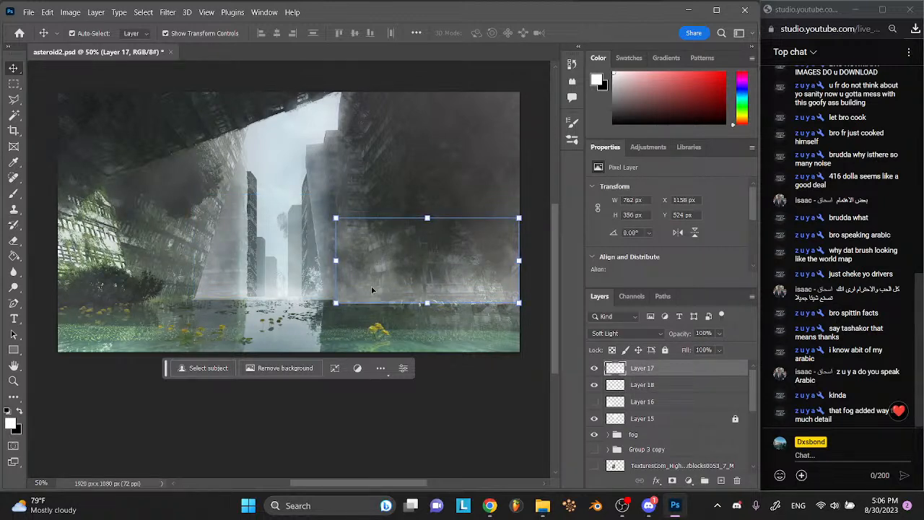
{"action": "key", "text": "ctrl+s"}
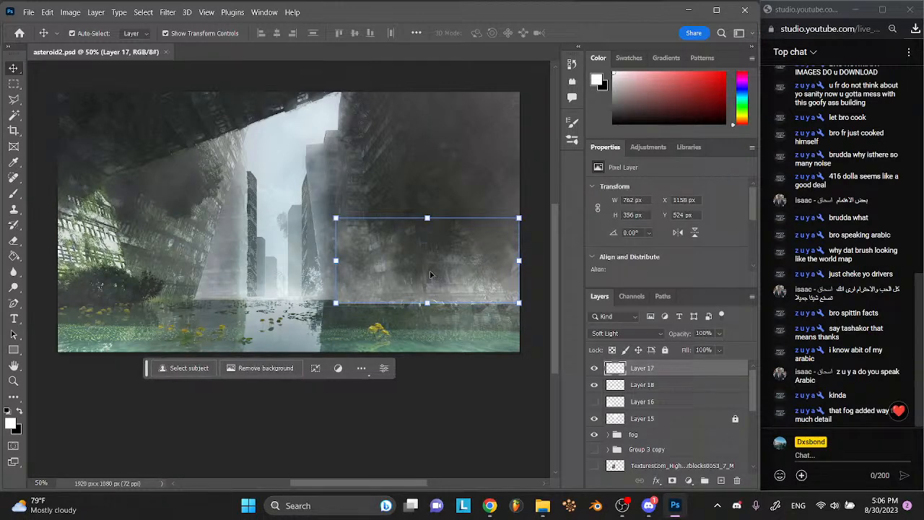
- Soften the hard lower edge of the Layer 17 mist along the waterline with a size 80 Eraser, and reactivate Layer 18
{"action": "scroll", "coordinate": [421, 262], "scroll_direction": "right", "scroll_amount": 5}
{"action": "left_click", "coordinate": [422, 262]}
{"action": "left_click", "coordinate": [14, 241]}
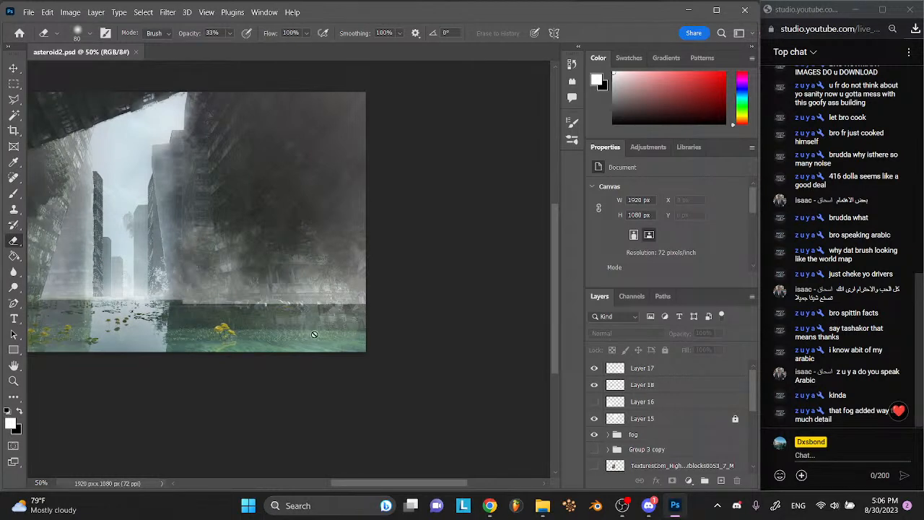
{"action": "left_click", "coordinate": [640, 385]}
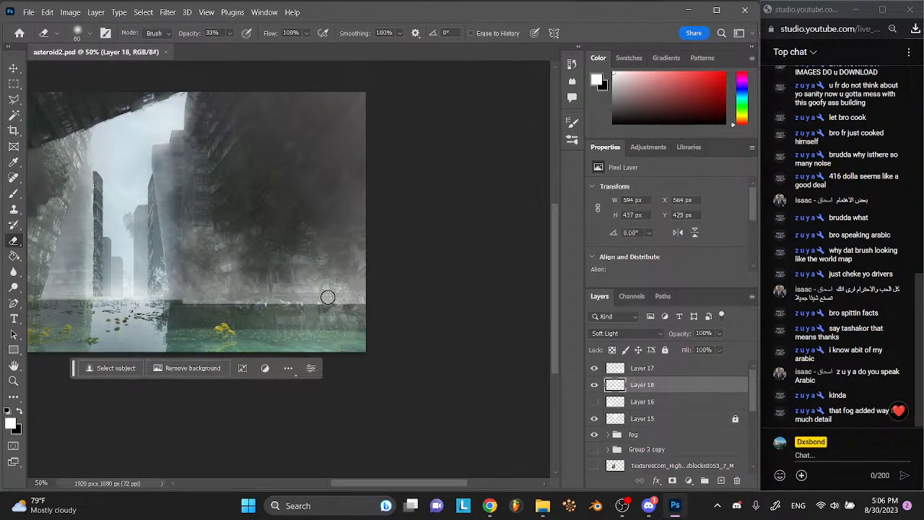
{"action": "left_click", "coordinate": [291, 306]}
{"action": "left_click", "coordinate": [595, 385]}
{"action": "left_click", "coordinate": [594, 384]}
{"action": "left_click", "coordinate": [640, 369]}
{"action": "mouse_move", "coordinate": [338, 306]}
{"action": "left_mouse_down"}
{"action": "mouse_move", "coordinate": [167, 306]}
{"action": "mouse_move", "coordinate": [368, 304]}
{"action": "mouse_move", "coordinate": [171, 303]}
{"action": "mouse_move", "coordinate": [369, 302]}
{"action": "left_mouse_up"}
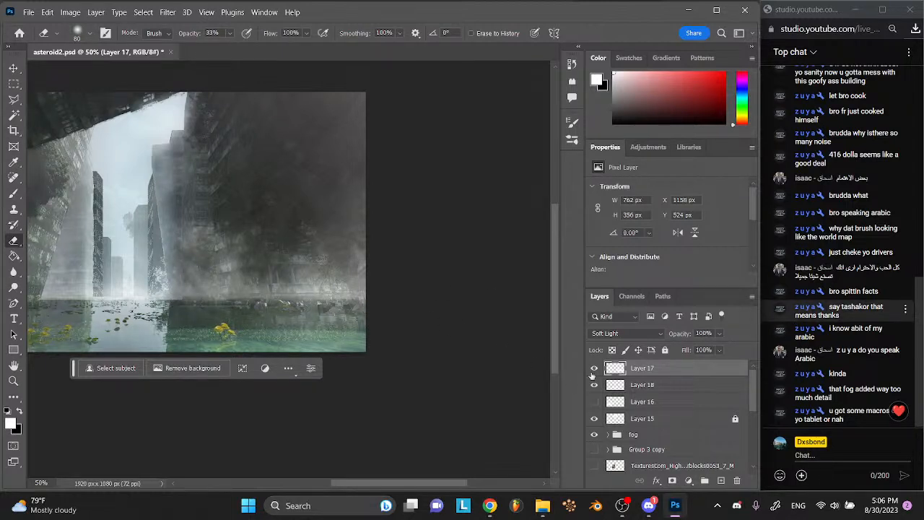
{"action": "left_click", "coordinate": [645, 388]}
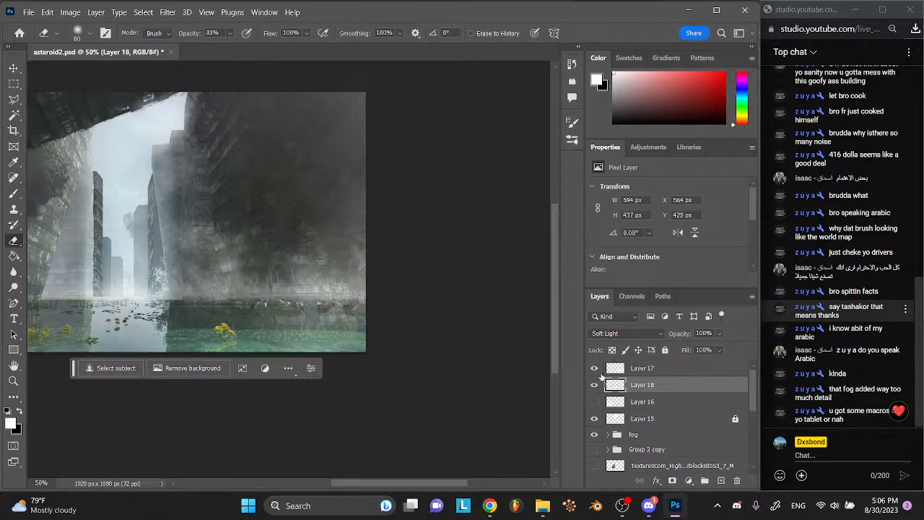
{"action": "scroll", "coordinate": [253, 312], "scroll_direction": "left", "scroll_amount": 5}
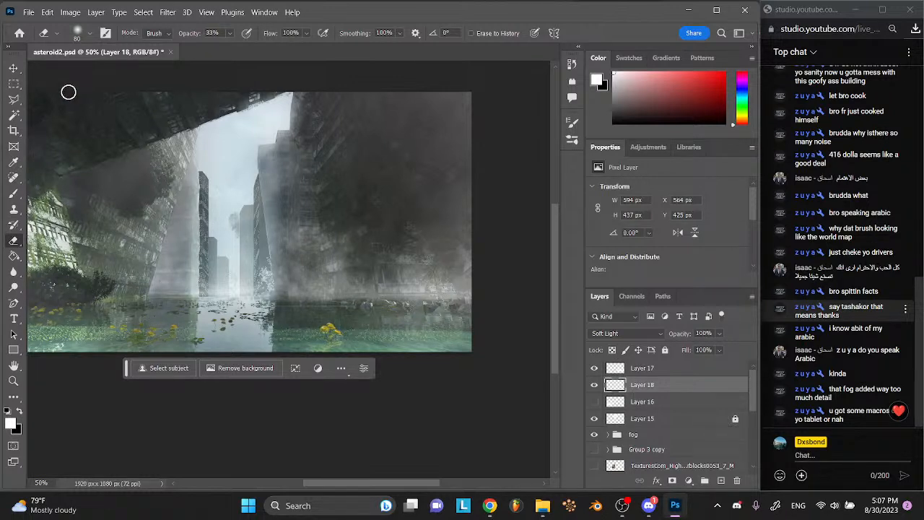
- Reduce the opacity of Layers 17 and 18 together to 70% and save the document
{"action": "left_click", "coordinate": [14, 68]}
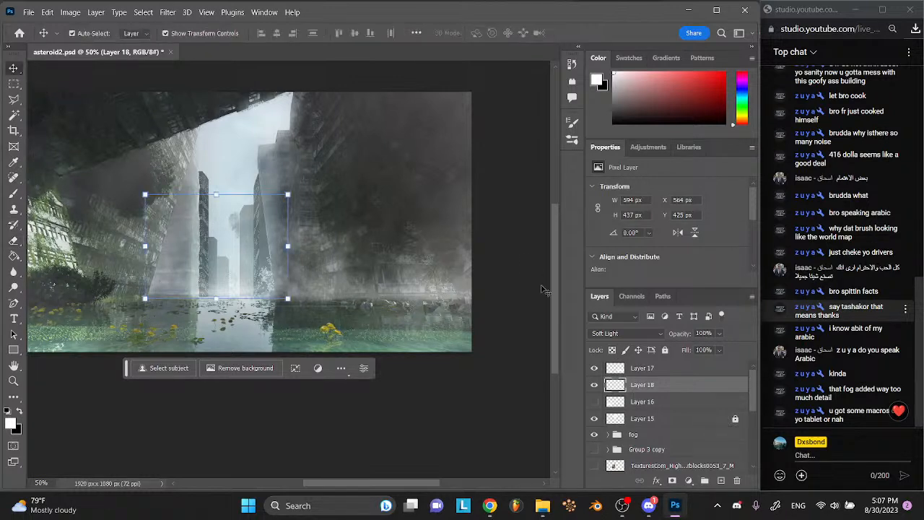
{"action": "left_click", "coordinate": [643, 368], "text": "shift"}
{"action": "left_click_drag", "start_coordinate": [717, 336], "coordinate": [715, 349]}
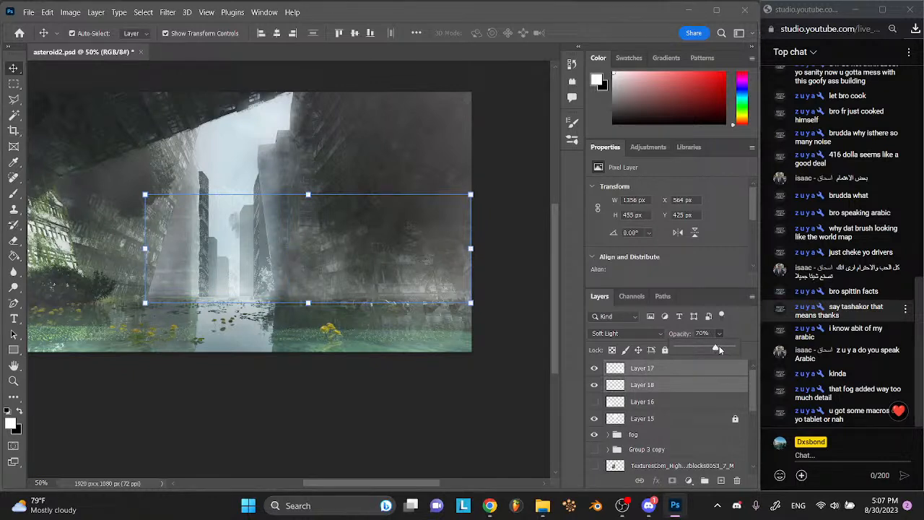
{"action": "left_click", "coordinate": [517, 381]}
{"action": "key", "text": "ctrl+s"}
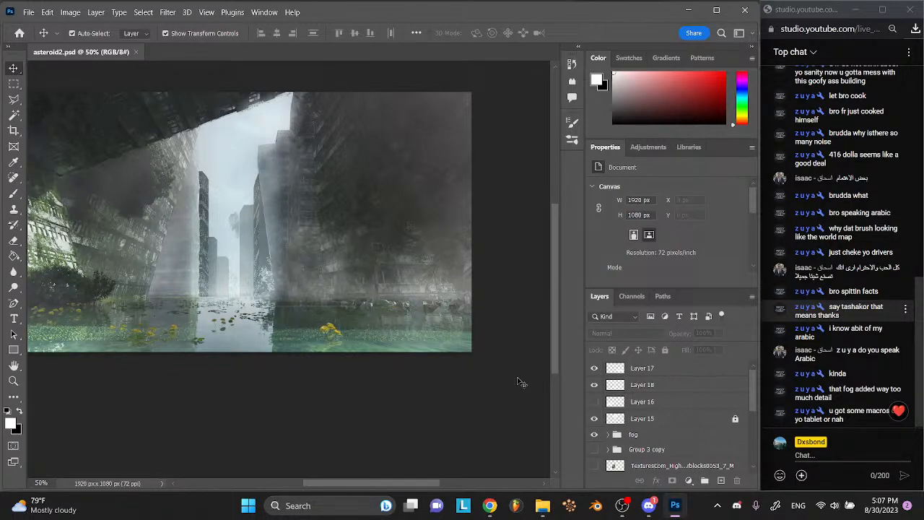
- Move Layers 15, 16, 17 and 18 into the fog group
{"action": "left_click", "coordinate": [636, 368]}
{"action": "left_click", "coordinate": [638, 403], "text": "shift"}
{"action": "left_click", "coordinate": [645, 420], "text": "shift"}
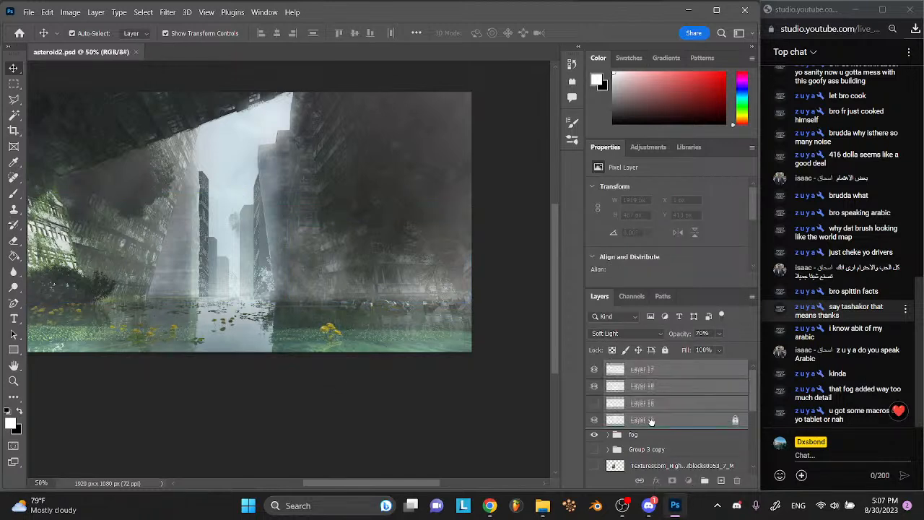
{"action": "left_click_drag", "start_coordinate": [645, 421], "coordinate": [633, 434]}
- Expand the fog group, unlock Layer 12 inside it and lower that layer's opacity
{"action": "left_click", "coordinate": [611, 368]}
{"action": "scroll", "coordinate": [627, 419], "scroll_direction": "down", "scroll_amount": 3}
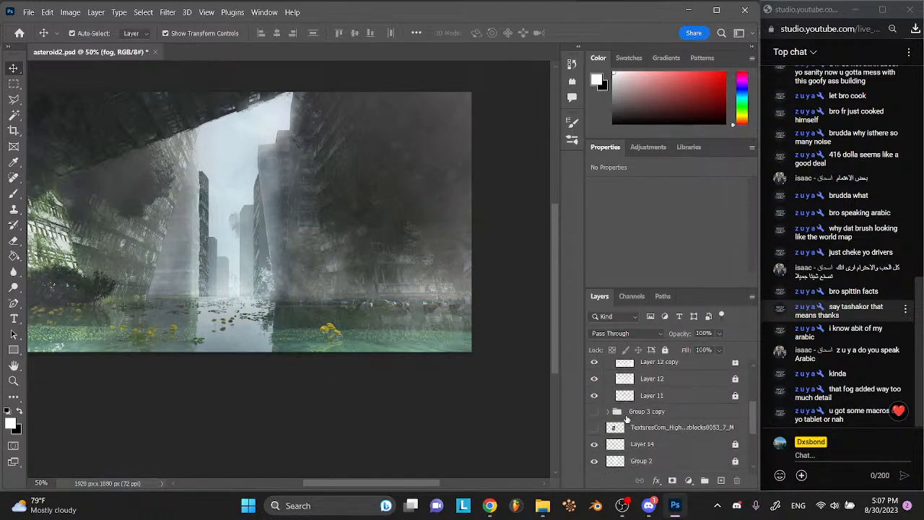
{"action": "left_click", "coordinate": [657, 395]}
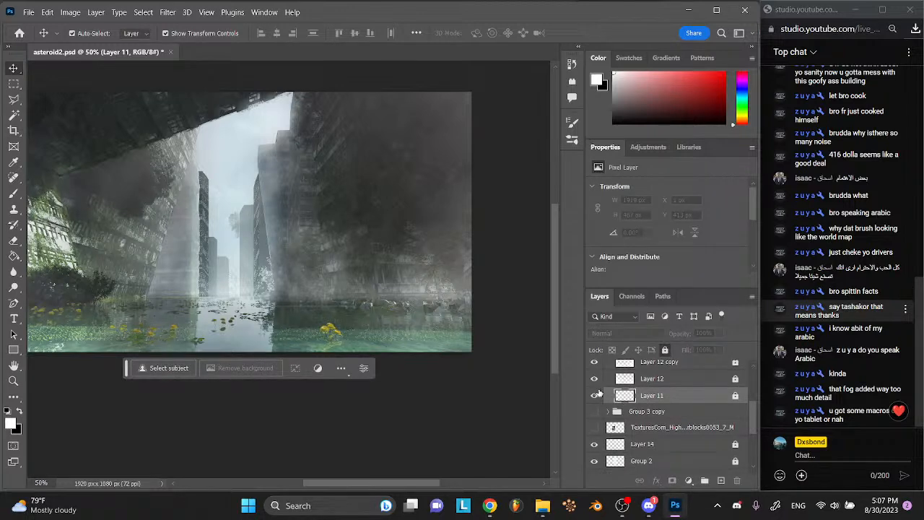
{"action": "left_click", "coordinate": [594, 379]}
{"action": "left_click", "coordinate": [594, 378]}
{"action": "left_click", "coordinate": [645, 379]}
{"action": "left_click", "coordinate": [736, 379]}
{"action": "left_click", "coordinate": [719, 334]}
{"action": "left_click_drag", "start_coordinate": [717, 347], "coordinate": [707, 349]}
{"action": "left_click", "coordinate": [484, 410]}
{"action": "left_click", "coordinate": [484, 410]}
{"action": "scroll", "coordinate": [485, 410], "scroll_direction": "left", "scroll_amount": 7}
{"action": "scroll", "coordinate": [485, 409], "scroll_direction": "up", "scroll_amount": 3}
{"action": "scroll", "coordinate": [485, 410], "scroll_direction": "right", "scroll_amount": 3}
{"action": "scroll", "coordinate": [486, 412], "scroll_direction": "right", "scroll_amount": 2}
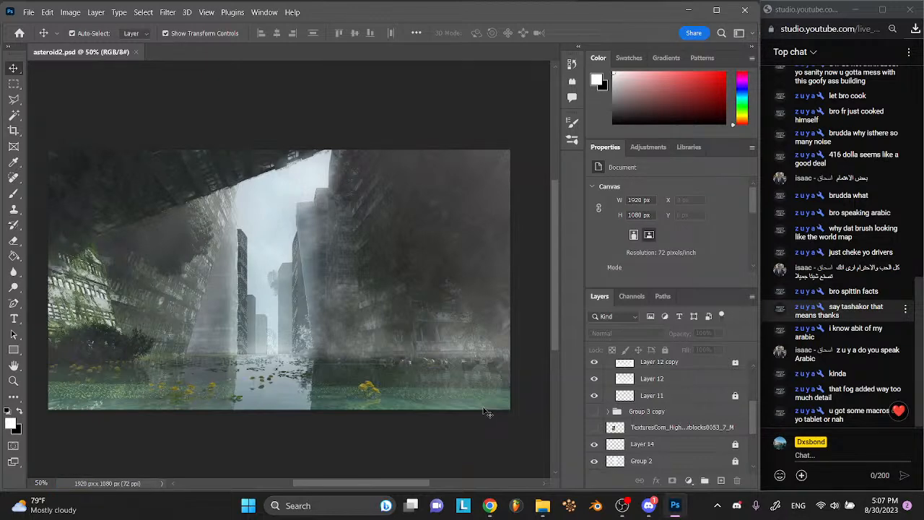
{"action": "scroll", "coordinate": [694, 406], "scroll_direction": "up", "scroll_amount": 3}
{"action": "left_click", "coordinate": [607, 367]}
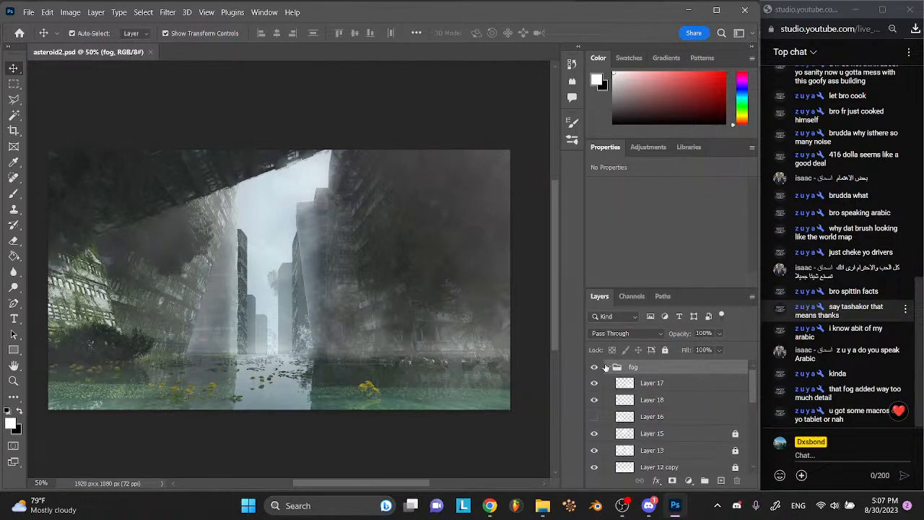
{"action": "double_click", "coordinate": [607, 368]}
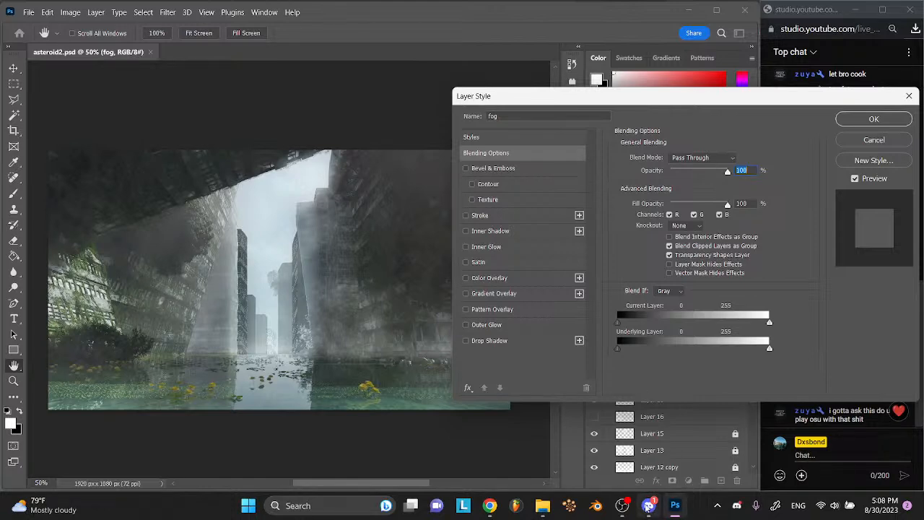
{"action": "left_click", "coordinate": [627, 508]}
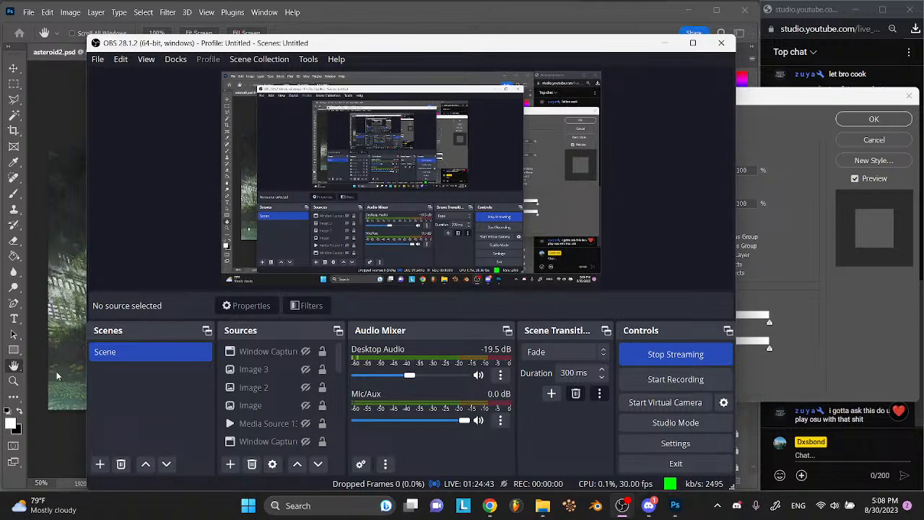
{"action": "left_click", "coordinate": [12, 70]}
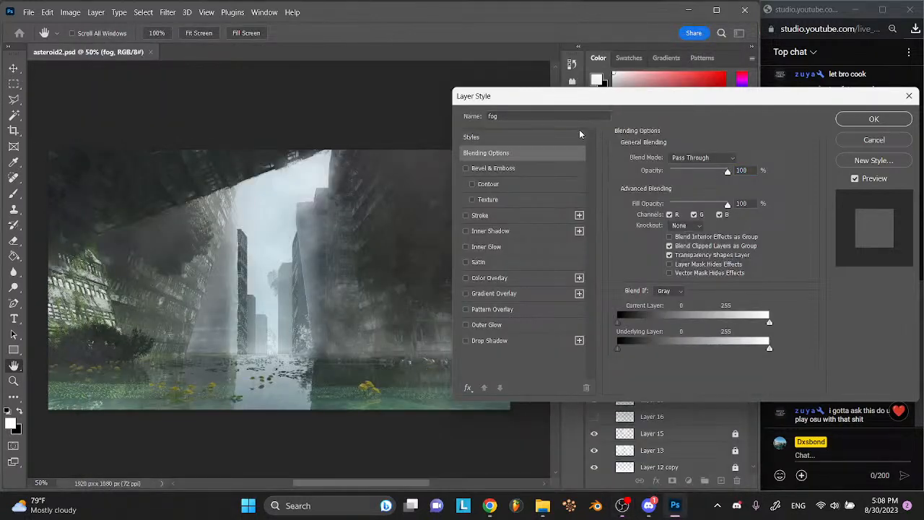
{"action": "left_click", "coordinate": [884, 123]}
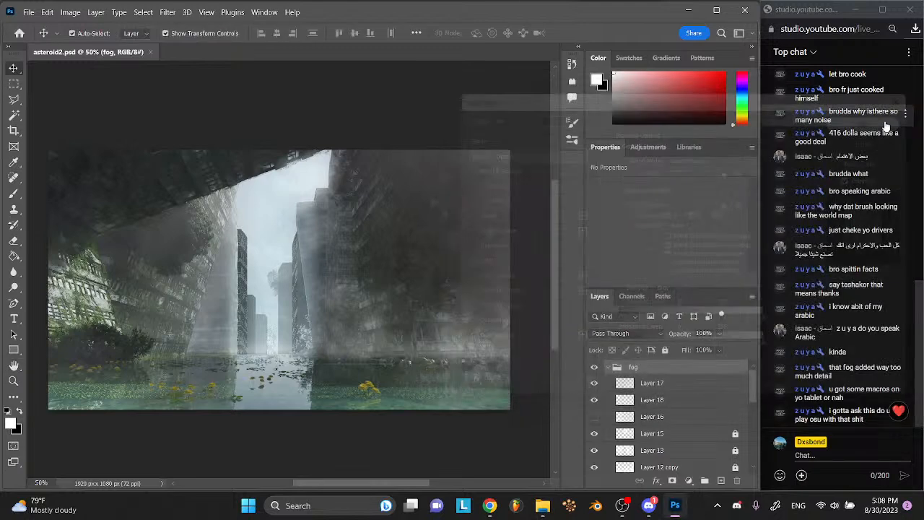
{"action": "left_click", "coordinate": [237, 154]}
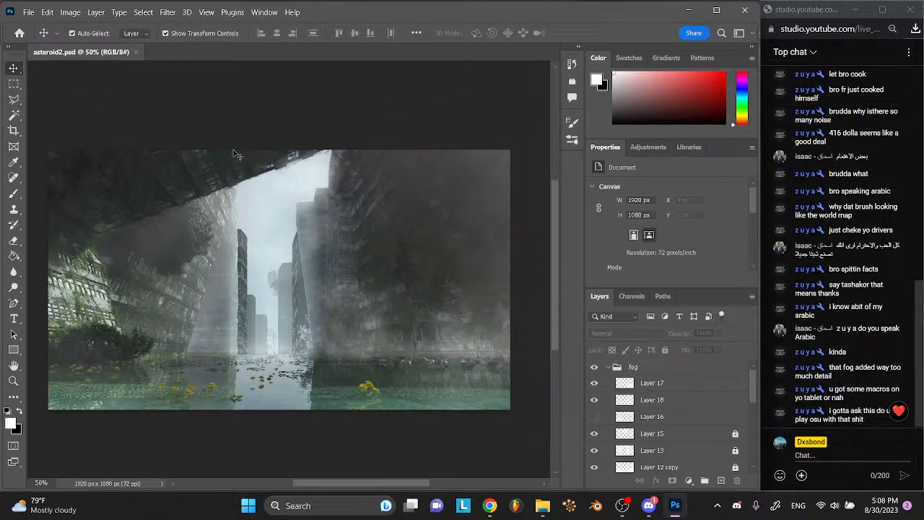
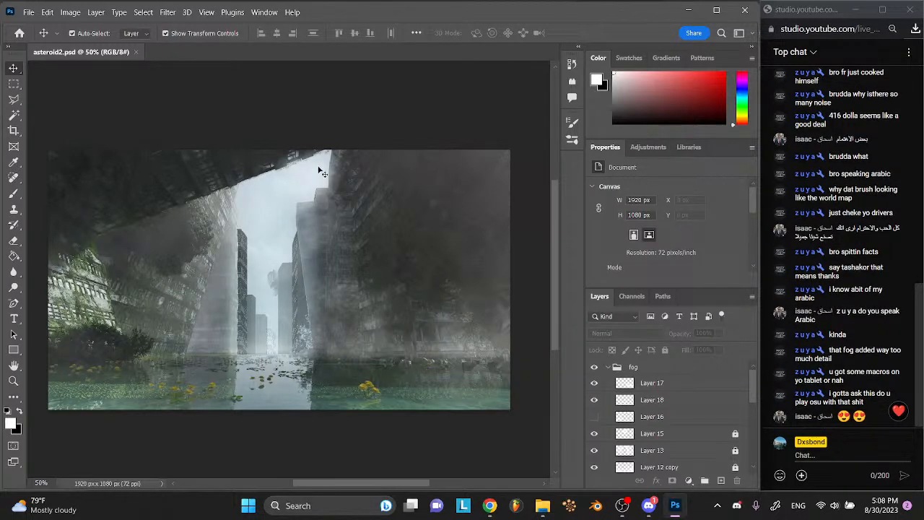
- Switch to Discord, open the server with the new notification and reply YES in its self-promotion channel
{"action": "left_click", "coordinate": [651, 508]}
{"action": "scroll", "coordinate": [22, 44], "scroll_direction": "down", "scroll_amount": 5}
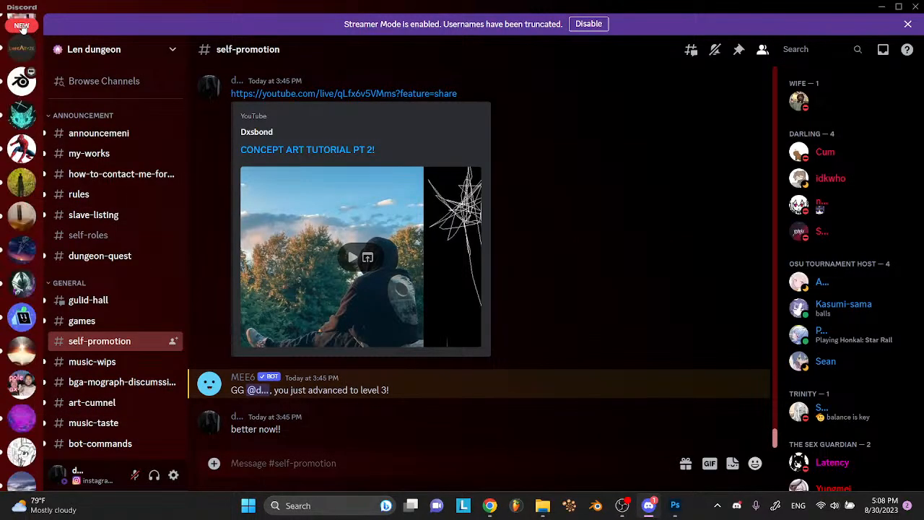
{"action": "left_click", "coordinate": [21, 43]}
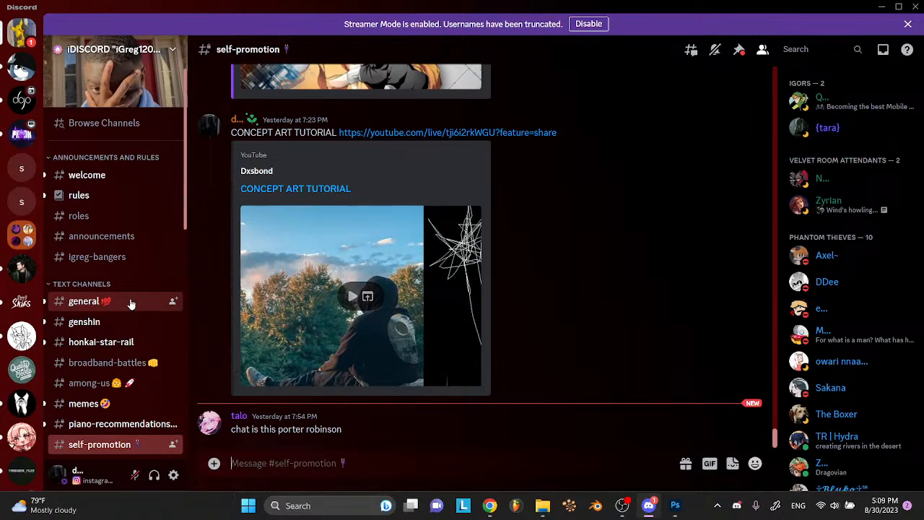
{"action": "type", "text": "YES"}
{"action": "key", "text": "Return"}
- Read the recent messages in the server's general channel, and return to Photoshop with the YouTube live chat beside it
{"action": "left_click", "coordinate": [83, 301]}
{"action": "scroll", "coordinate": [246, 304], "scroll_direction": "up", "scroll_amount": 2}
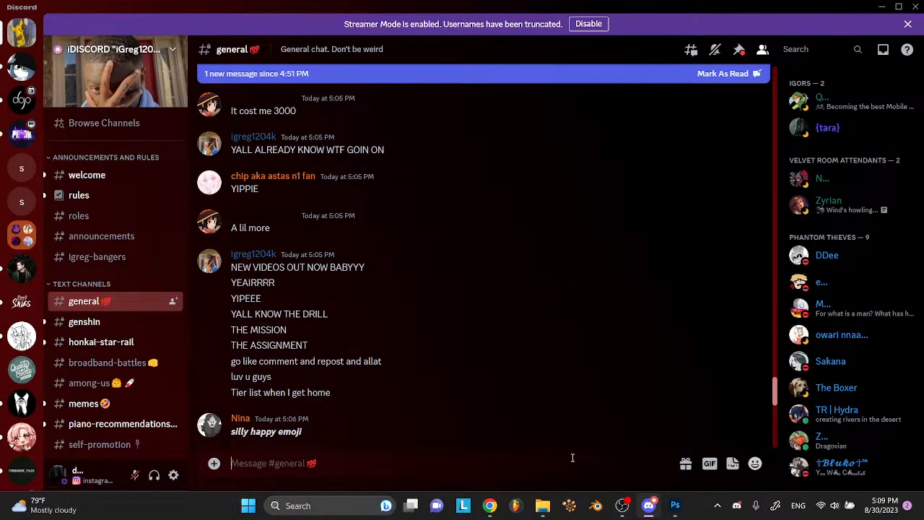
{"action": "left_click", "coordinate": [676, 506]}
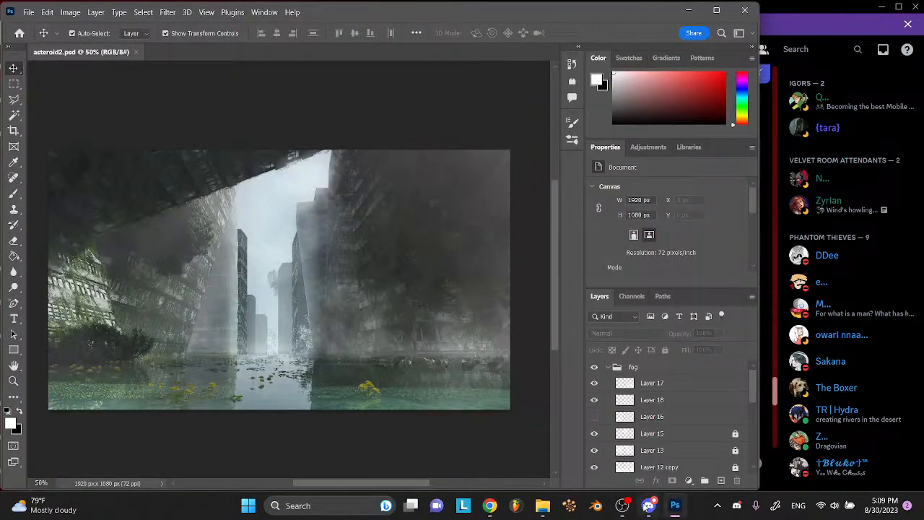
{"action": "mouse_move", "coordinate": [490, 506]}
{"action": "left_click", "coordinate": [556, 459]}
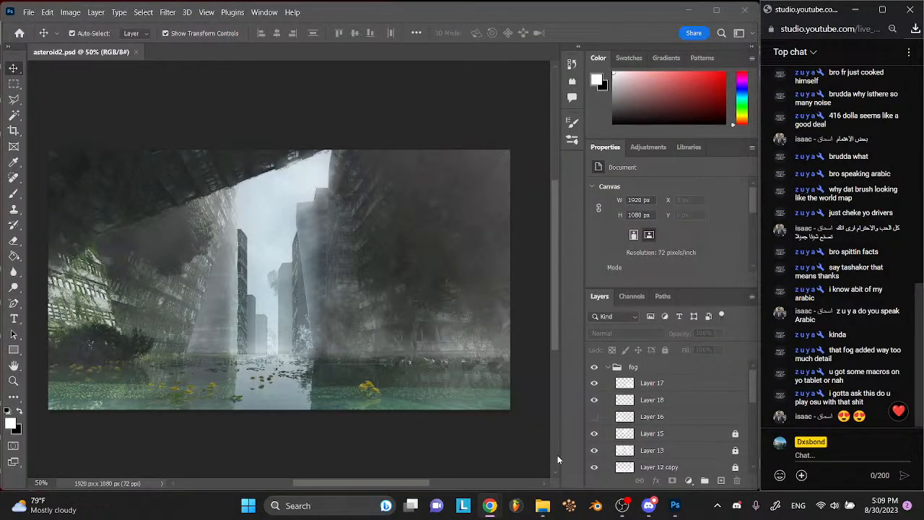
{"action": "mouse_move", "coordinate": [491, 510]}
{"action": "scroll", "coordinate": [491, 310], "scroll_direction": "right", "scroll_amount": 1}
{"action": "scroll", "coordinate": [491, 309], "scroll_direction": "left", "scroll_amount": 3}
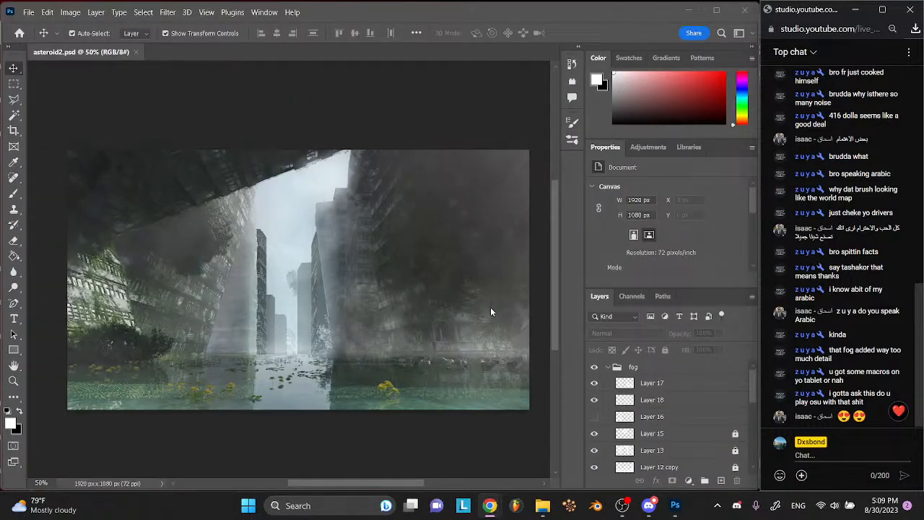
- Collapse and hide the fog group, and add a new empty layer above it
{"action": "left_click", "coordinate": [609, 367]}
{"action": "left_click", "coordinate": [595, 367]}
{"action": "left_click", "coordinate": [622, 370]}
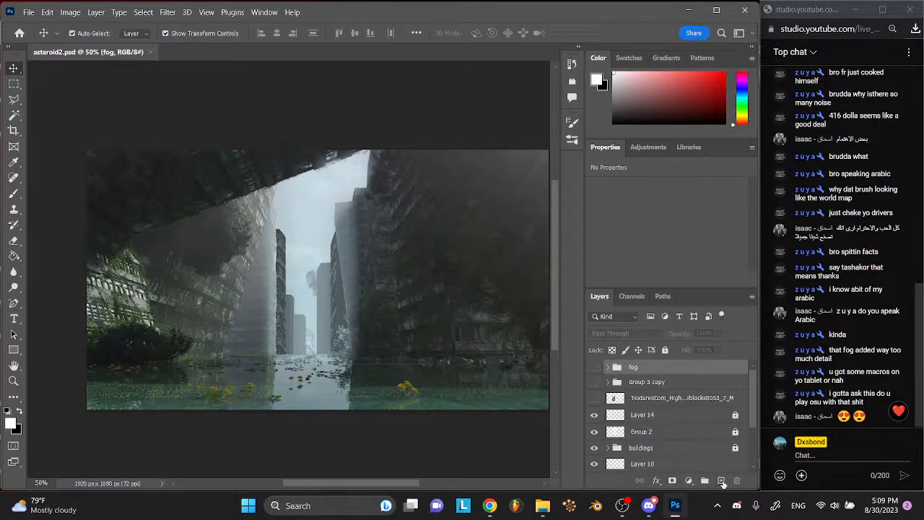
{"action": "key", "text": "ctrl+shift+alt+n"}
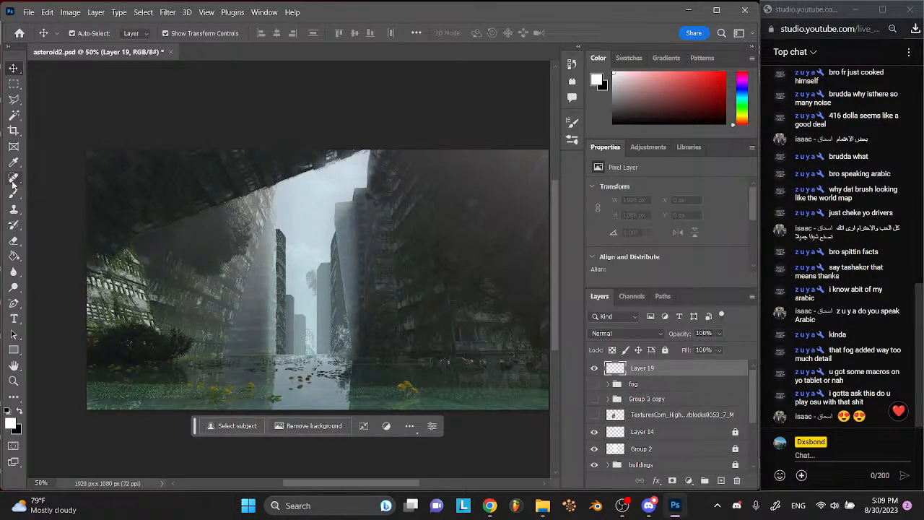
- Activate the Brush tool and choose the RockMountain0002_4_L.jpg 1 brush at 476 px
{"action": "left_click", "coordinate": [14, 208]}
{"action": "left_click", "coordinate": [14, 193]}
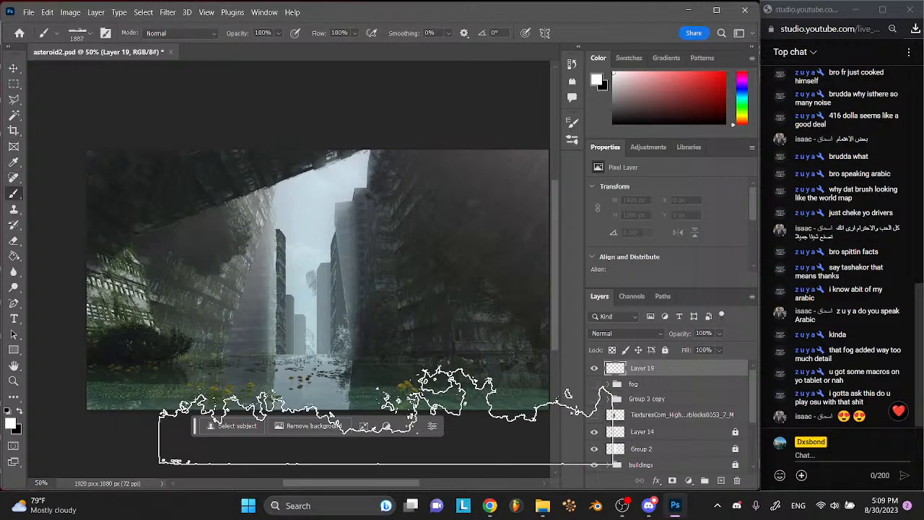
{"action": "left_click", "coordinate": [88, 34]}
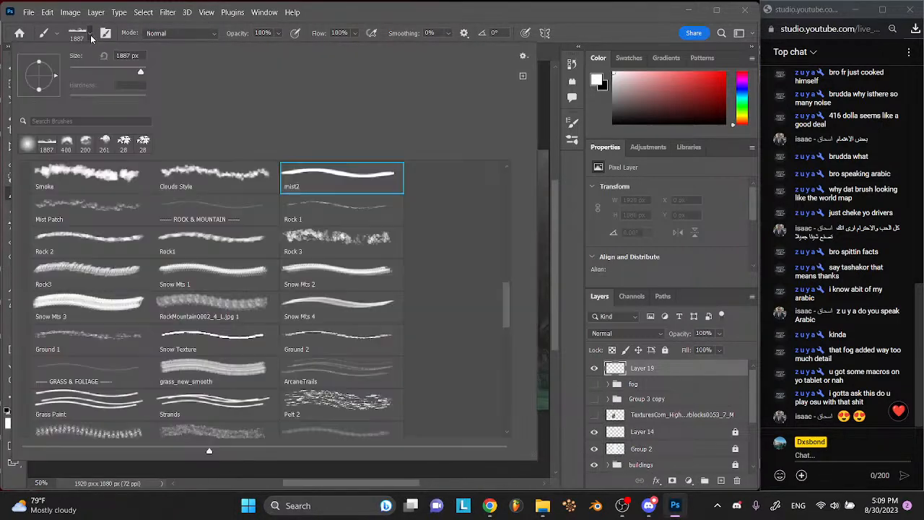
{"action": "left_click", "coordinate": [228, 300]}
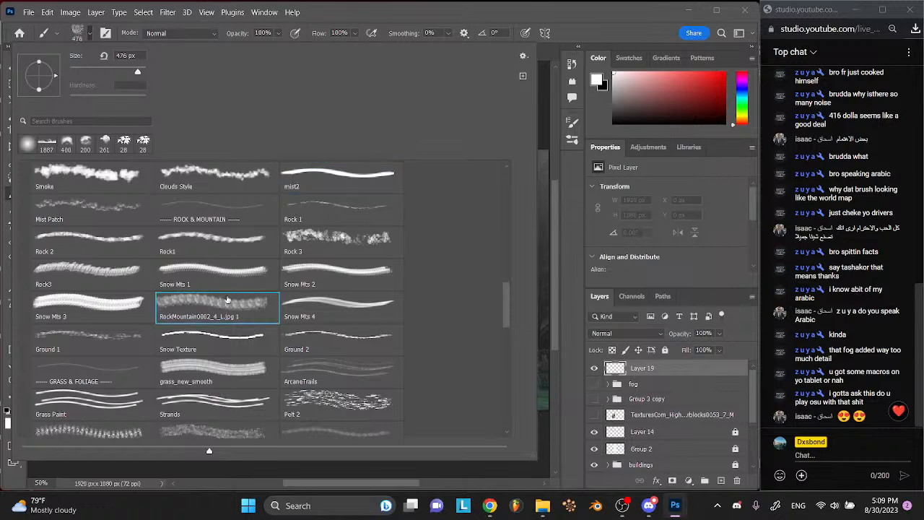
{"action": "left_click", "coordinate": [82, 35]}
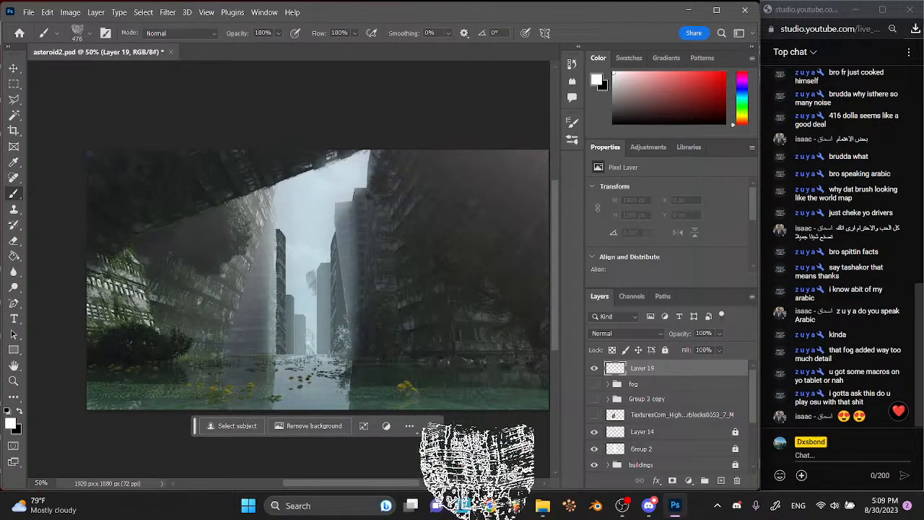
- Switch to Chrome, examine the water surface, waterfall and shoreline in the Twitter reference painting, and return to Photoshop
{"action": "left_click", "coordinate": [459, 463]}
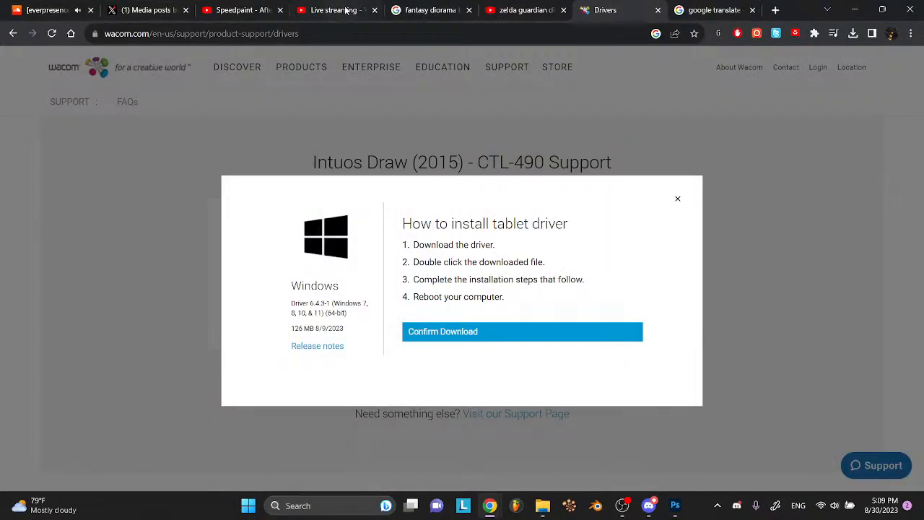
{"action": "left_click", "coordinate": [141, 10]}
{"action": "scroll", "coordinate": [330, 265], "scroll_direction": "down", "scroll_amount": 6}
{"action": "scroll", "coordinate": [331, 264], "scroll_direction": "left", "scroll_amount": 7}
{"action": "scroll", "coordinate": [331, 264], "scroll_direction": "up", "scroll_amount": 2}
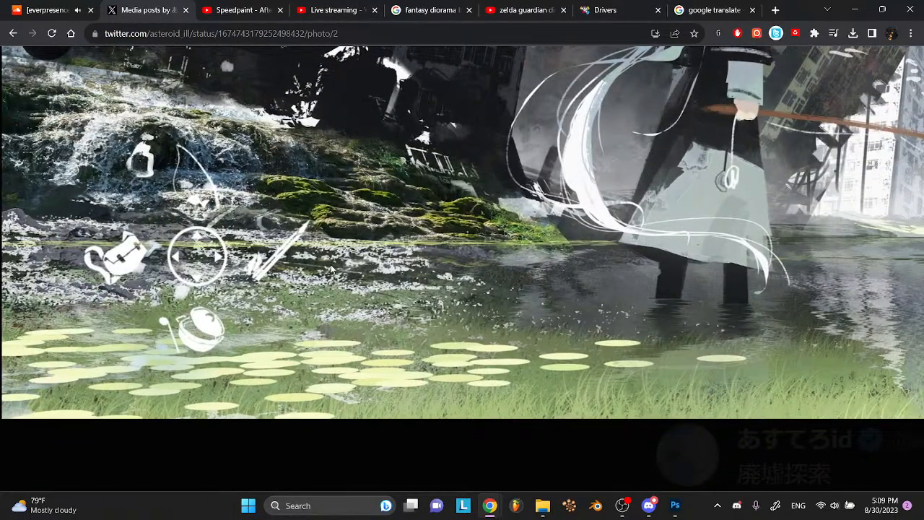
{"action": "scroll", "coordinate": [335, 219], "scroll_direction": "up", "scroll_amount": 3}
{"action": "scroll", "coordinate": [336, 219], "scroll_direction": "up", "scroll_amount": 2}
{"action": "scroll", "coordinate": [336, 219], "scroll_direction": "left", "scroll_amount": 1}
{"action": "scroll", "coordinate": [336, 219], "scroll_direction": "left", "scroll_amount": 1}
{"action": "scroll", "coordinate": [336, 219], "scroll_direction": "right", "scroll_amount": 3}
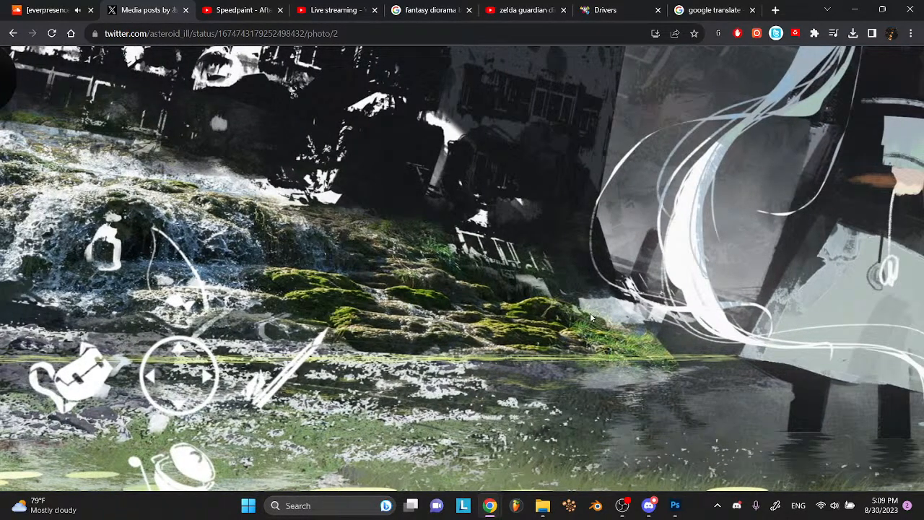
{"action": "scroll", "coordinate": [590, 317], "scroll_direction": "right", "scroll_amount": 10}
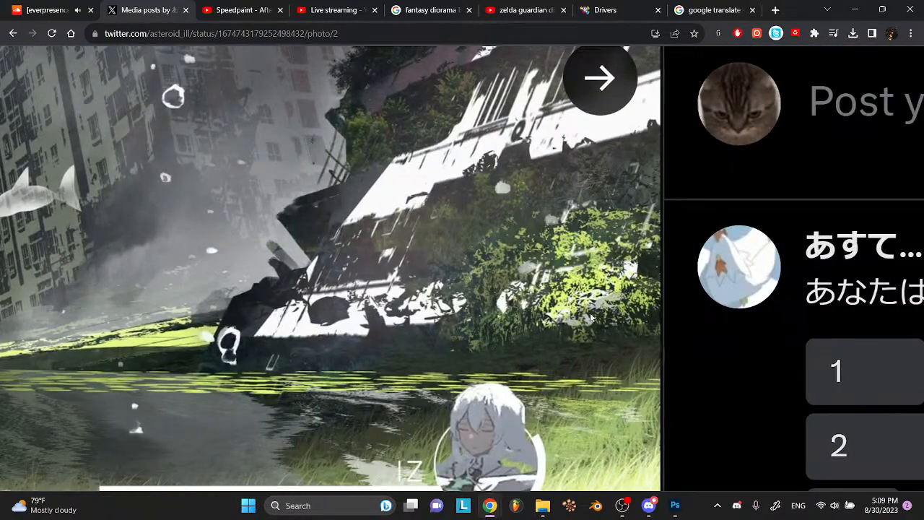
{"action": "scroll", "coordinate": [591, 318], "scroll_direction": "down", "scroll_amount": 3}
{"action": "scroll", "coordinate": [590, 318], "scroll_direction": "left", "scroll_amount": 4}
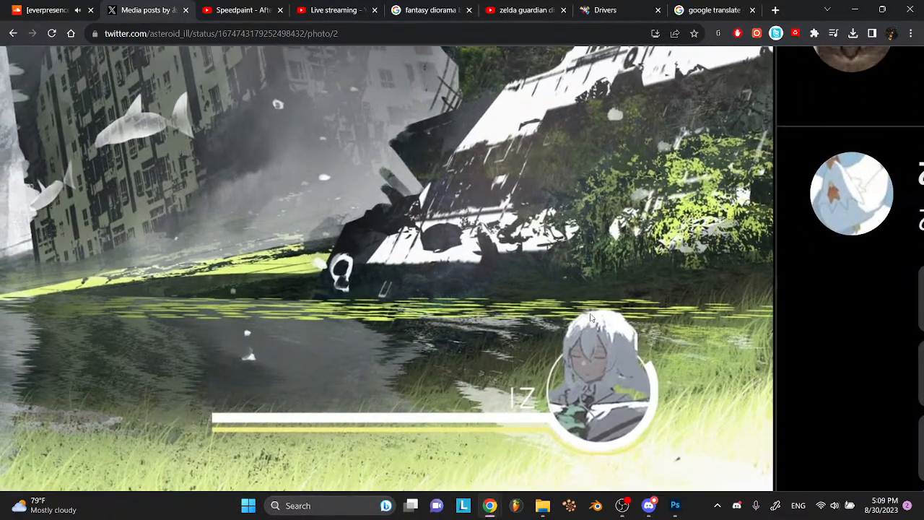
{"action": "scroll", "coordinate": [590, 318], "scroll_direction": "up", "scroll_amount": 2}
{"action": "scroll", "coordinate": [590, 318], "scroll_direction": "left", "scroll_amount": 6}
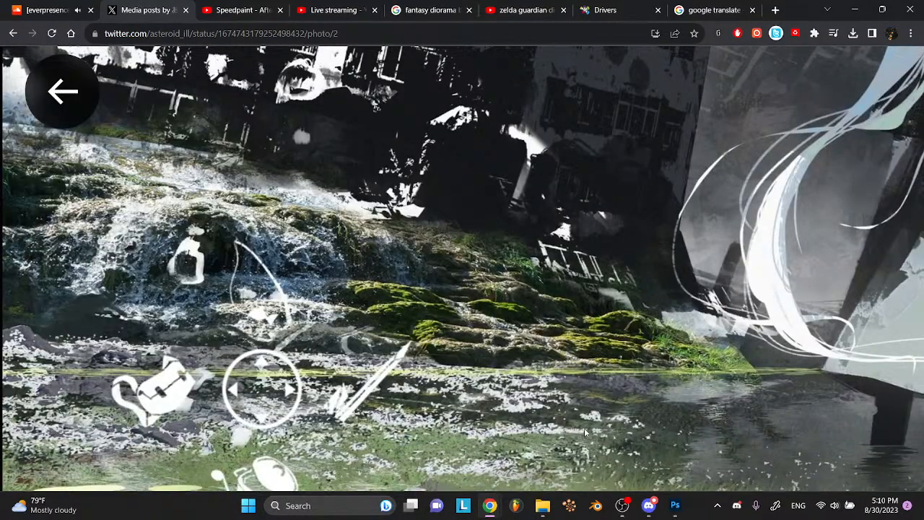
{"action": "left_click", "coordinate": [676, 506]}
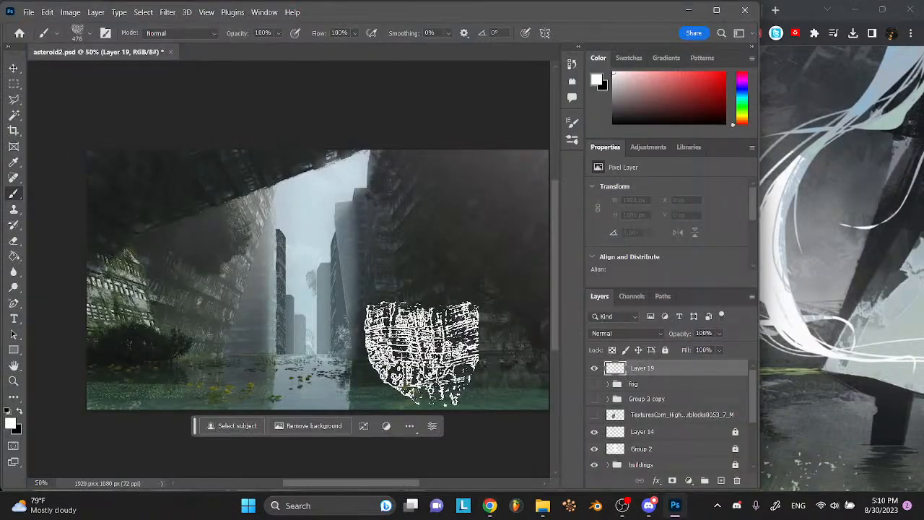
- Check the general channel in Discord, and return to Photoshop with the YouTube live chat beside it
{"action": "left_click", "coordinate": [649, 505]}
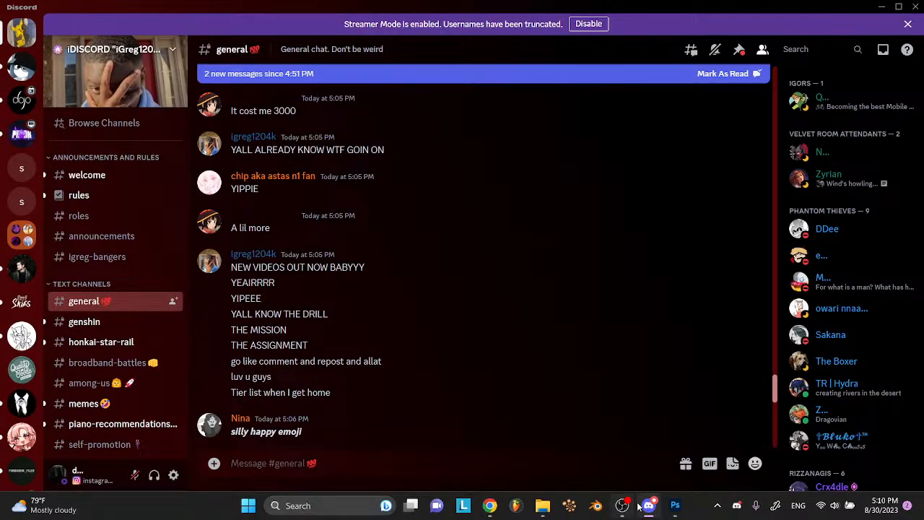
{"action": "left_click", "coordinate": [675, 507]}
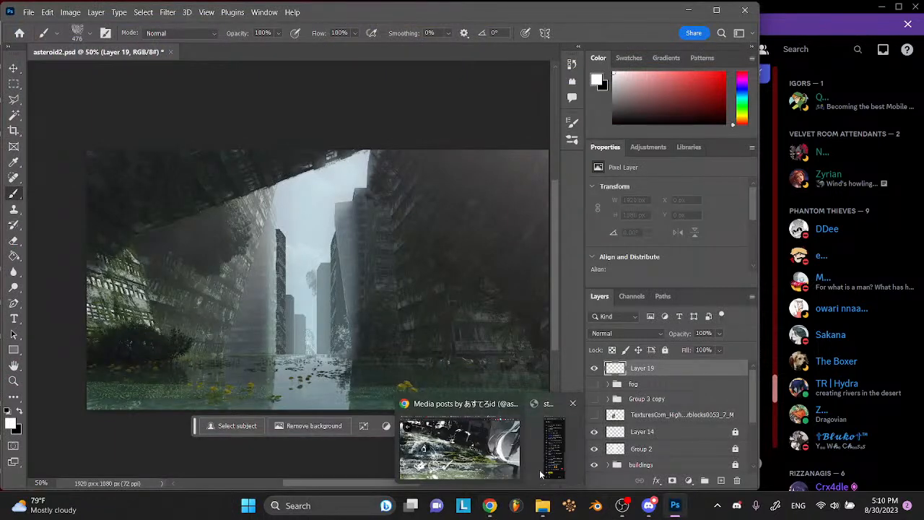
{"action": "left_click", "coordinate": [544, 470]}
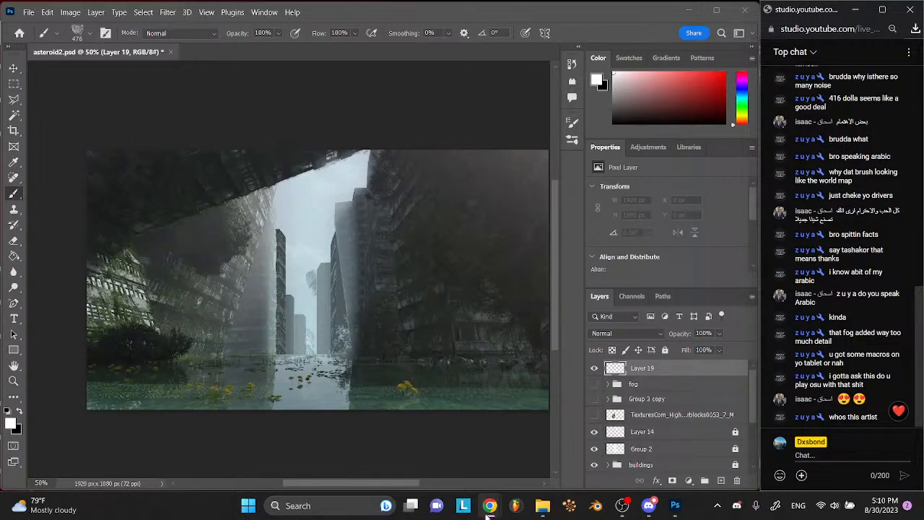
{"action": "mouse_move", "coordinate": [489, 506]}
- Browse the rock, ground and extras brush presets and choose the Water 3 brush at 400 px
{"action": "left_click", "coordinate": [89, 34]}
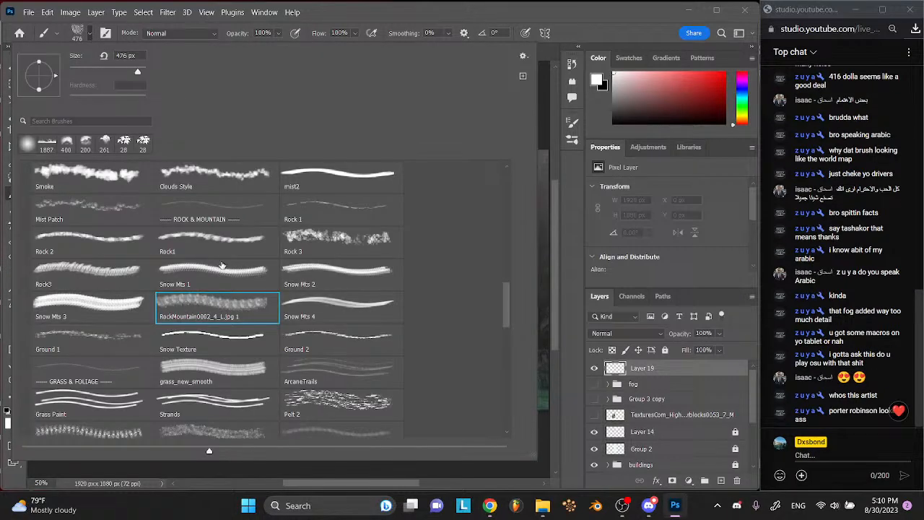
{"action": "left_click", "coordinate": [323, 350]}
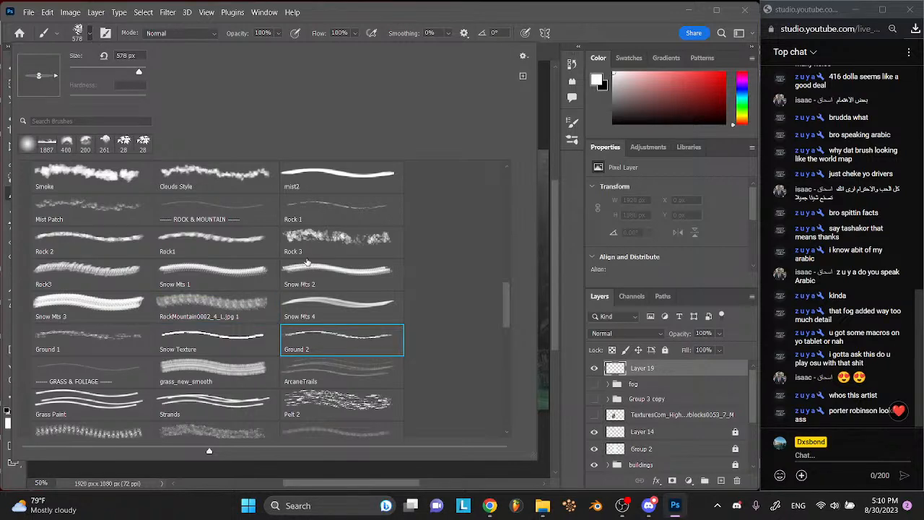
{"action": "scroll", "coordinate": [307, 263], "scroll_direction": "up", "scroll_amount": 2}
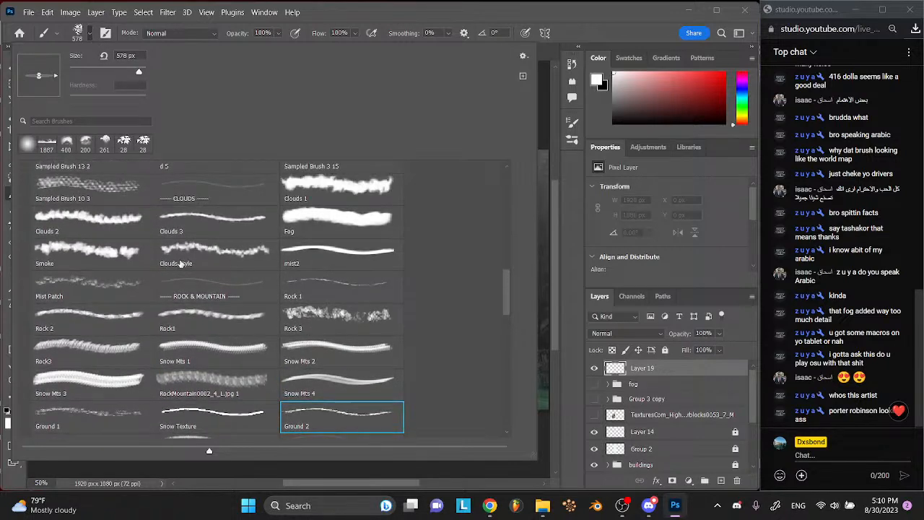
{"action": "scroll", "coordinate": [181, 264], "scroll_direction": "down", "scroll_amount": 3}
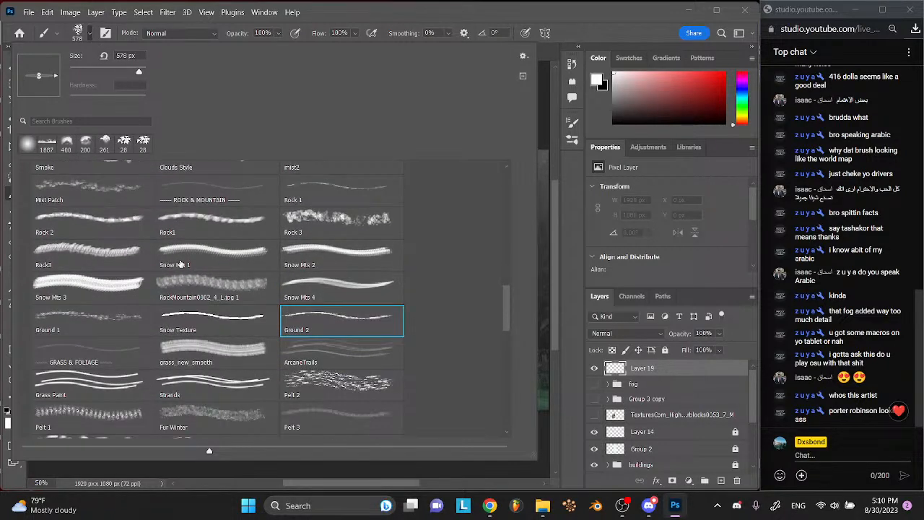
{"action": "left_click", "coordinate": [162, 318]}
{"action": "left_click", "coordinate": [134, 315]}
{"action": "scroll", "coordinate": [133, 315], "scroll_direction": "down", "scroll_amount": 10}
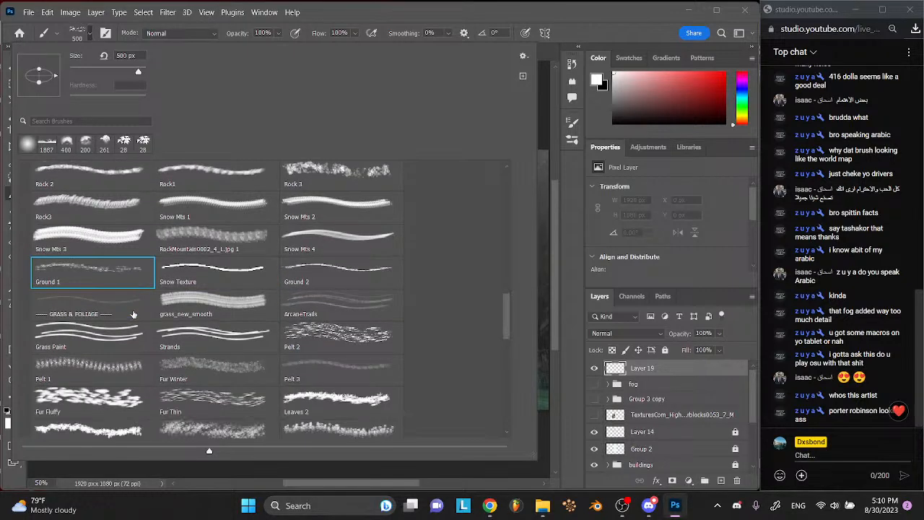
{"action": "scroll", "coordinate": [133, 314], "scroll_direction": "down", "scroll_amount": 3}
{"action": "left_click", "coordinate": [290, 309]}
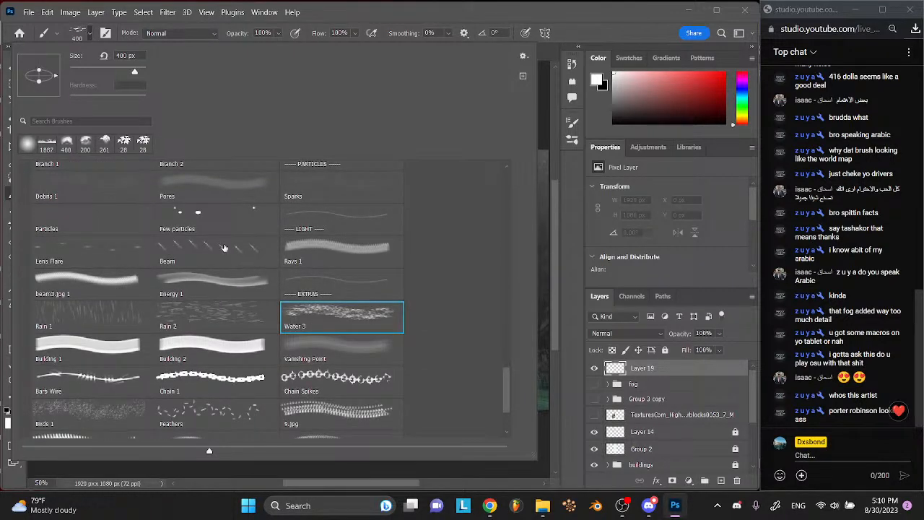
{"action": "left_click", "coordinate": [84, 34]}
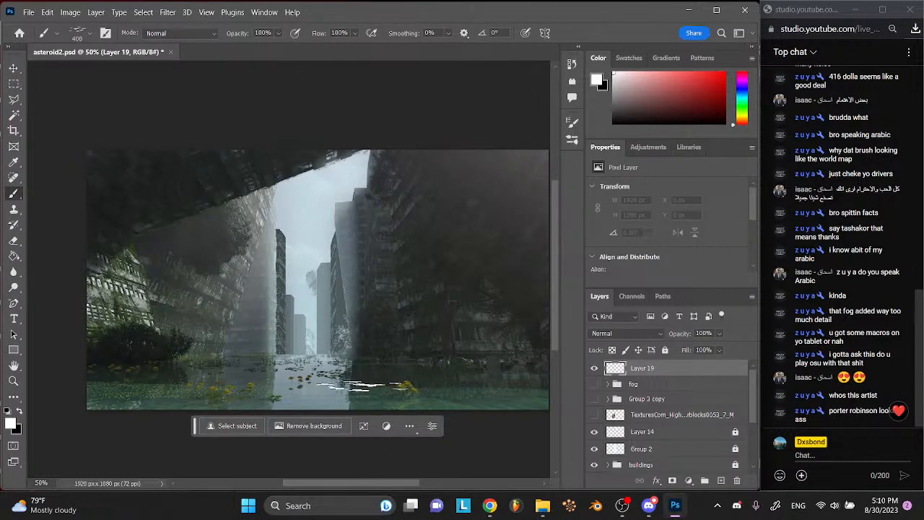
{"action": "key", "text": "ctrl+z"}
{"action": "left_click", "coordinate": [310, 388]}
{"action": "key", "text": "ctrl+z"}
- Paint white Water 3 ripples on Layer 19 across the flooded street, from the central channel out to both sides of the water
{"action": "left_click", "coordinate": [325, 374]}
{"action": "left_click", "coordinate": [301, 366]}
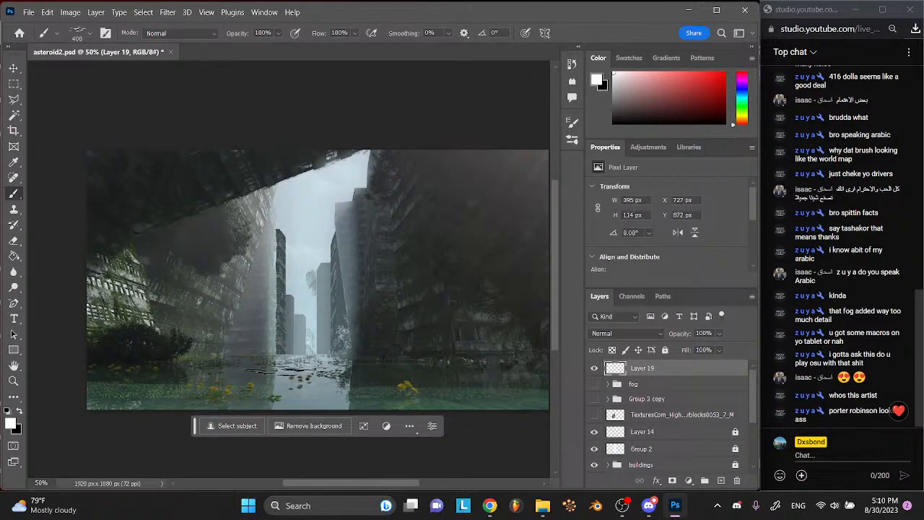
{"action": "left_click", "coordinate": [251, 376]}
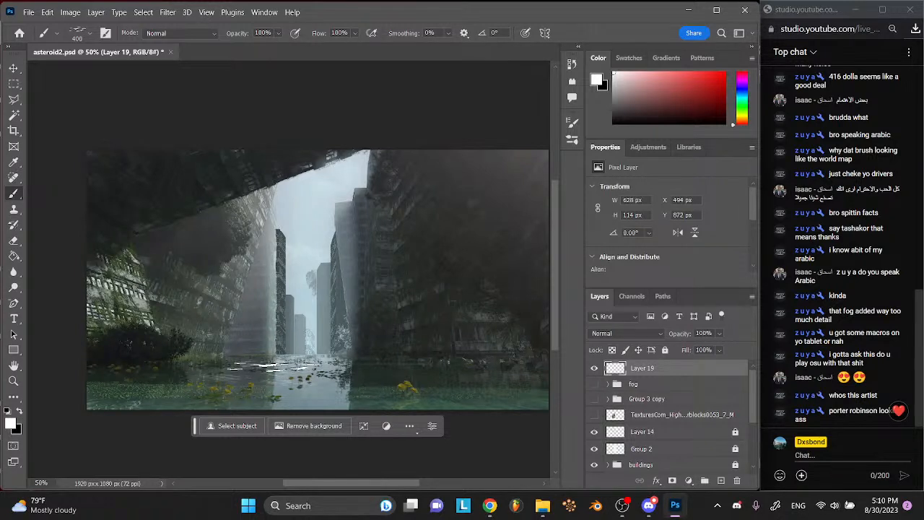
{"action": "left_click", "coordinate": [303, 359]}
{"action": "left_click", "coordinate": [255, 361]}
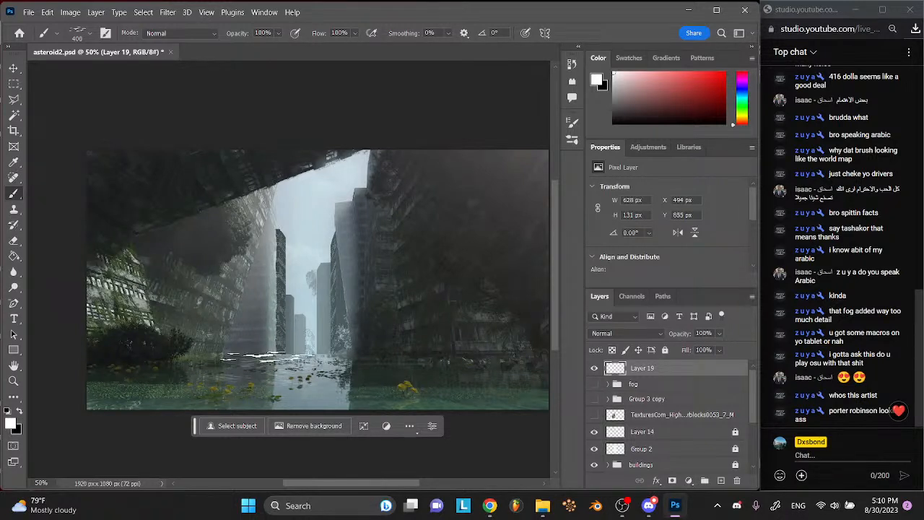
{"action": "left_click", "coordinate": [430, 375]}
{"action": "left_click", "coordinate": [444, 384]}
{"action": "left_click", "coordinate": [499, 396]}
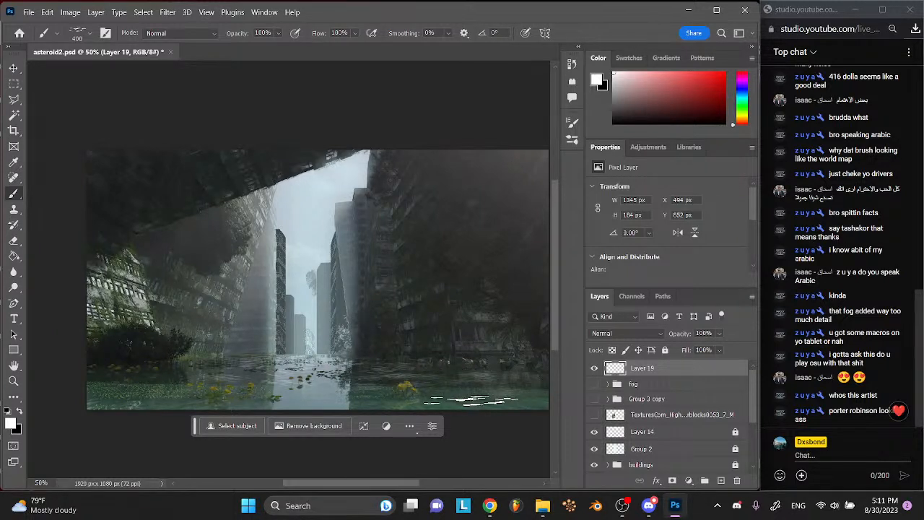
{"action": "left_click", "coordinate": [282, 403]}
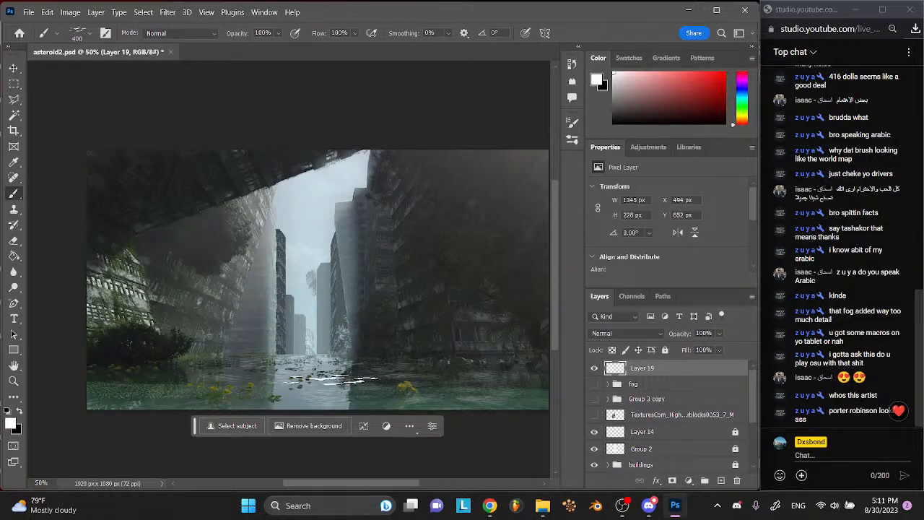
{"action": "left_click", "coordinate": [203, 384]}
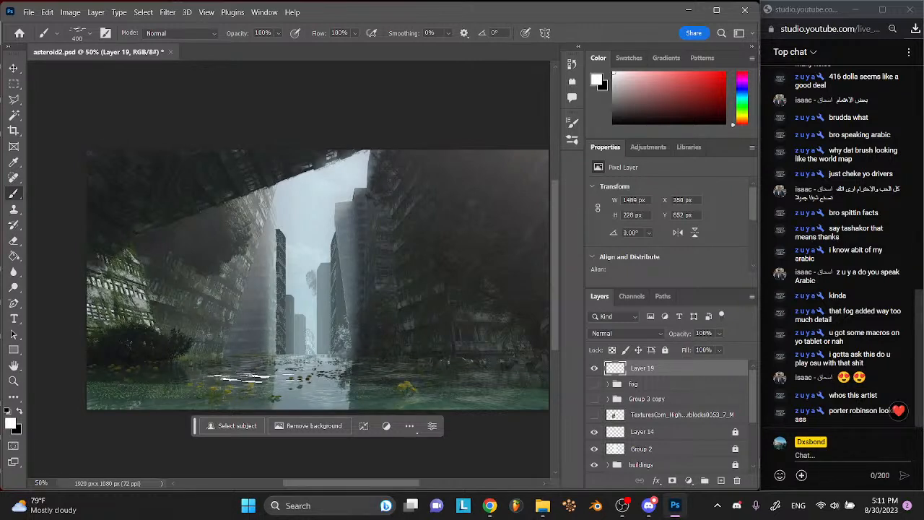
{"action": "left_click_drag", "start_coordinate": [191, 376], "coordinate": [113, 397]}
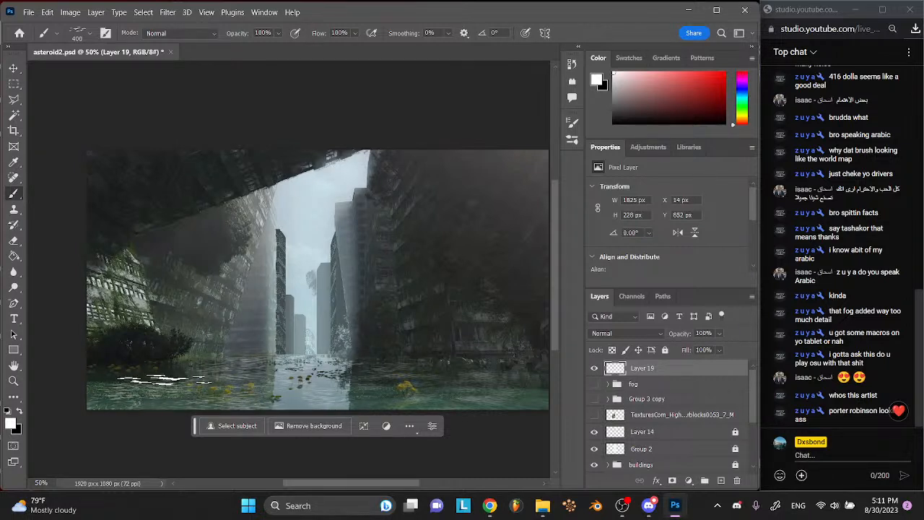
{"action": "left_click_drag", "start_coordinate": [129, 373], "coordinate": [92, 394]}
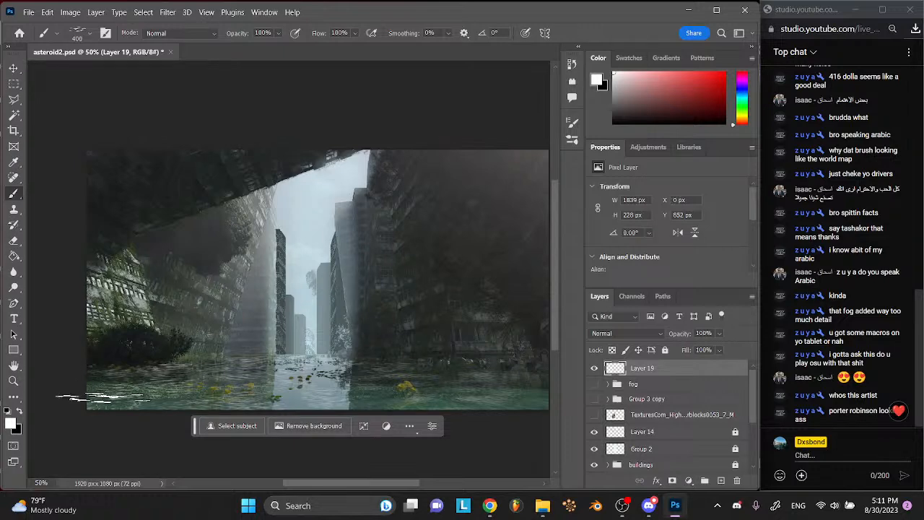
- Set Layer 19's blend mode to Overlay and duplicate the layer
{"action": "left_click", "coordinate": [13, 68]}
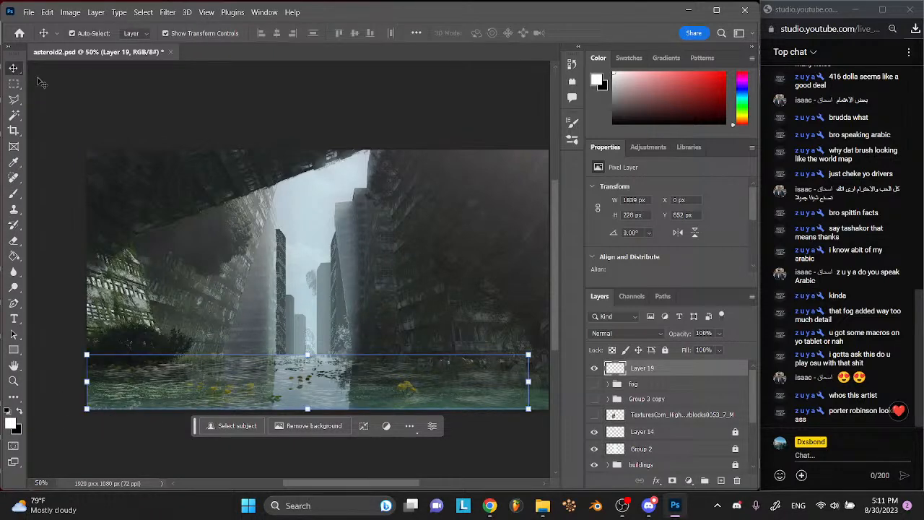
{"action": "left_click", "coordinate": [604, 334]}
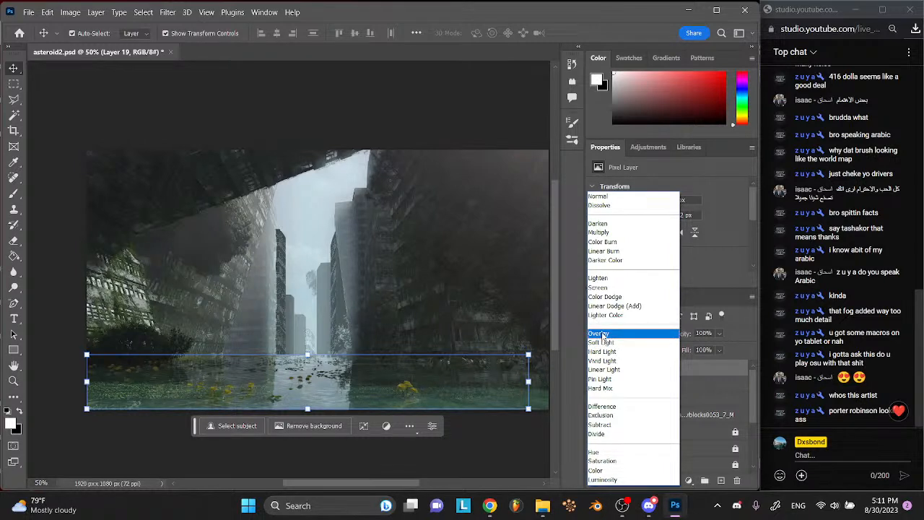
{"action": "left_click", "coordinate": [603, 334]}
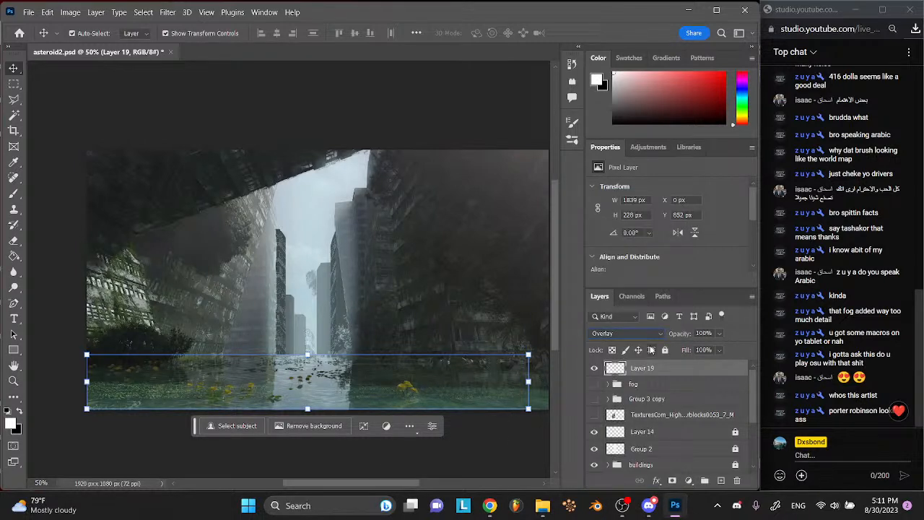
{"action": "key", "text": "ctrl+j"}
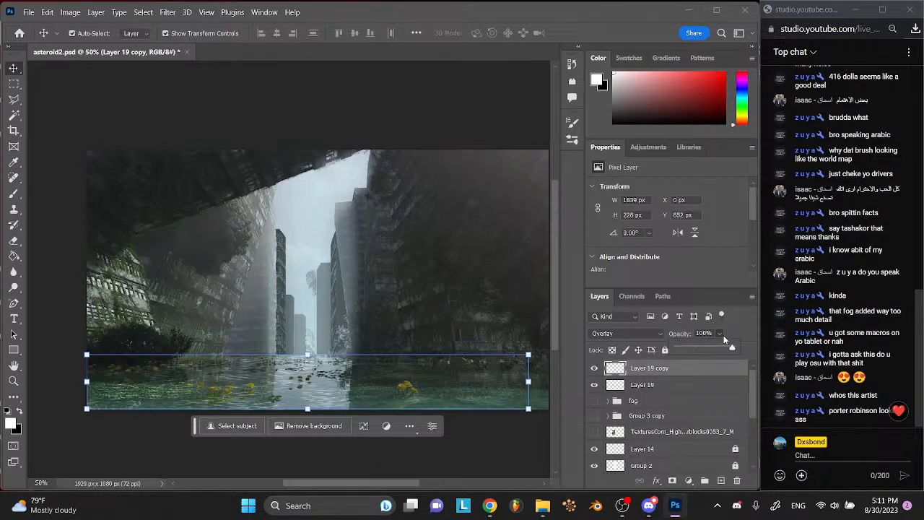
- Reduce Layer 19 copy's opacity to 51%, save the document, and lower that opacity further to 24%
{"action": "left_click_drag", "start_coordinate": [719, 348], "coordinate": [716, 350]}
{"action": "key", "text": "ctrl+s"}
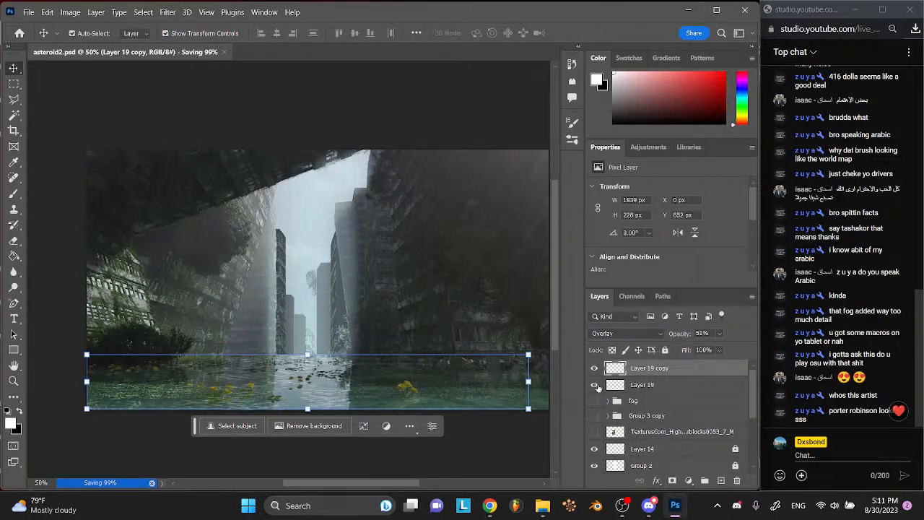
{"action": "left_click", "coordinate": [420, 457]}
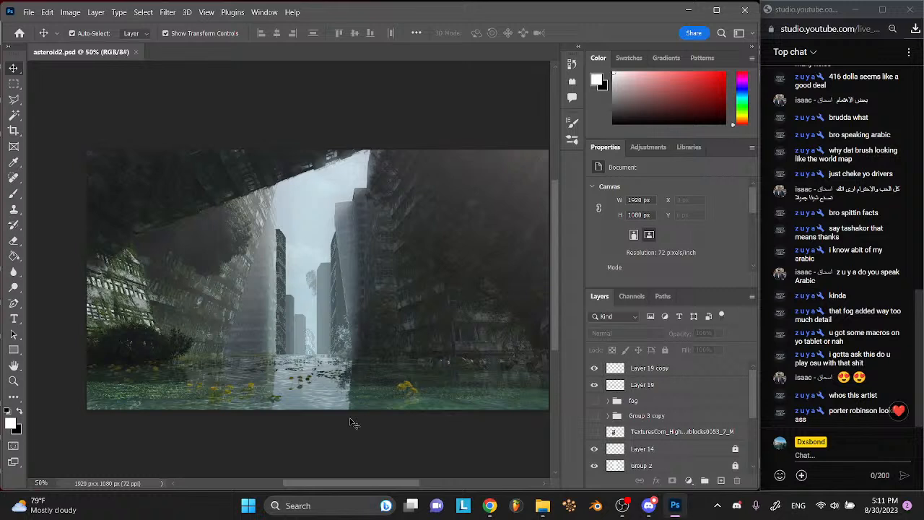
{"action": "left_click", "coordinate": [661, 369]}
{"action": "left_click", "coordinate": [720, 333]}
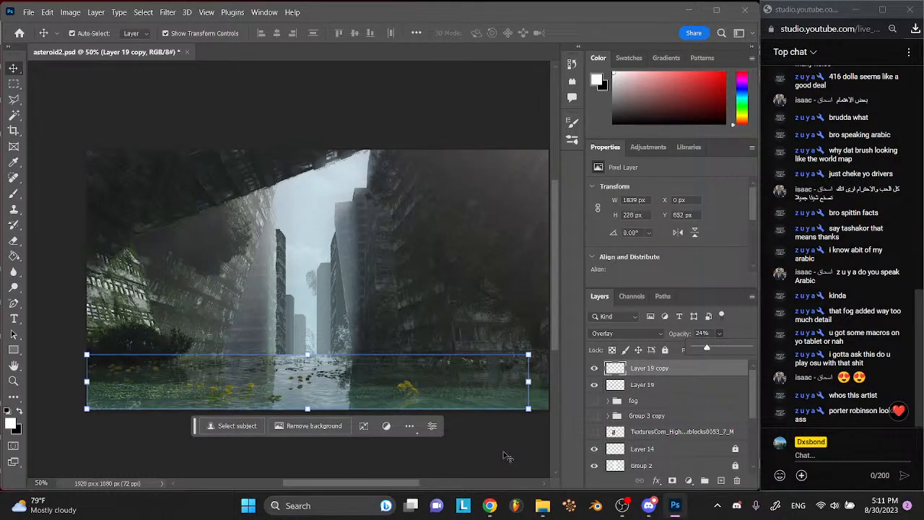
- Lock Layer 19 and Layer 19 copy, and add a new empty layer above them
{"action": "left_click", "coordinate": [653, 386], "text": "shift"}
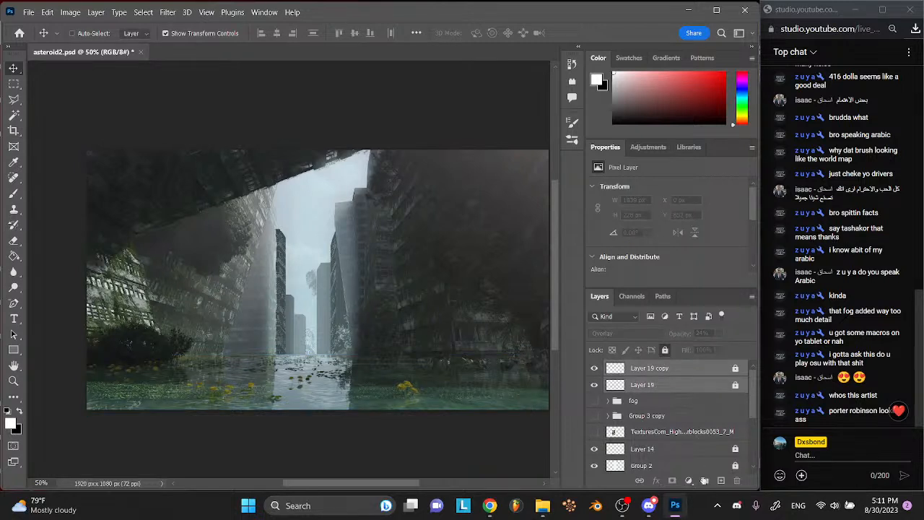
{"action": "key", "text": "ctrl+s"}
{"action": "left_click", "coordinate": [721, 480]}
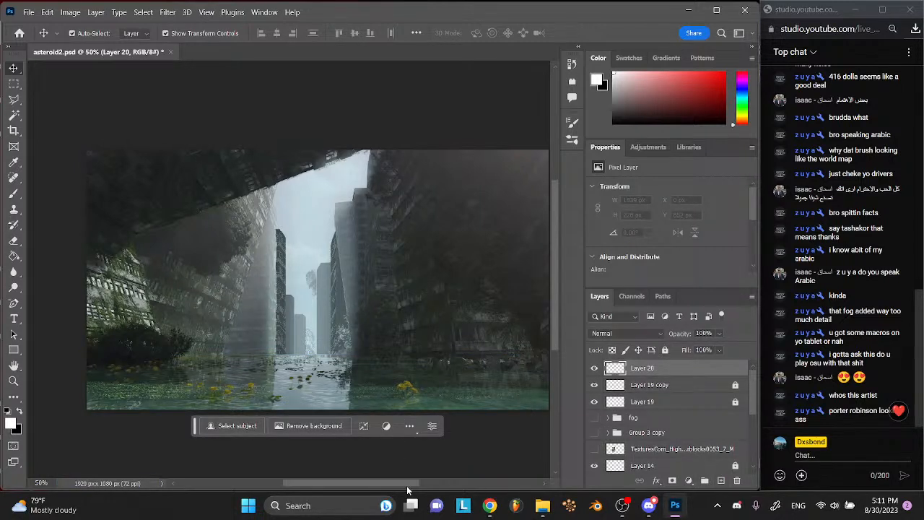
- Switch to Chrome and search Google for "waterfall rocks" in a new tab
{"action": "mouse_move", "coordinate": [490, 506]}
{"action": "left_click", "coordinate": [495, 460]}
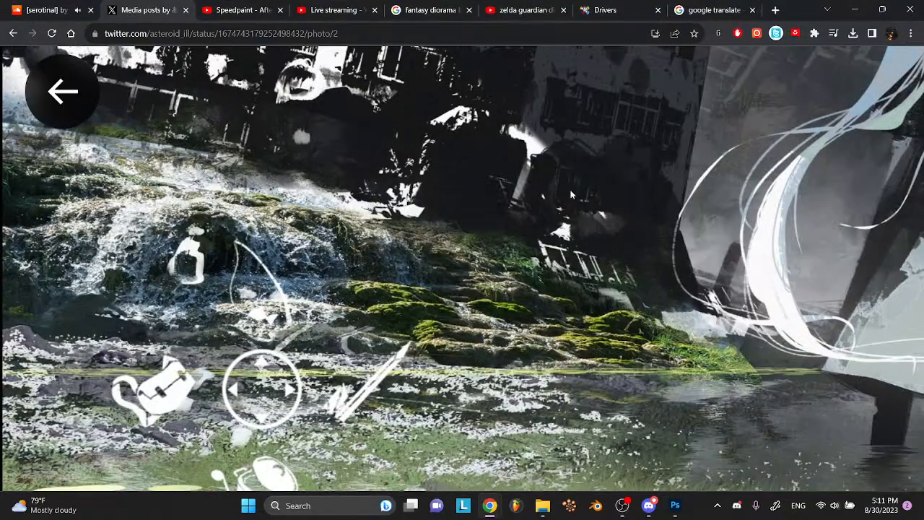
{"action": "left_click", "coordinate": [773, 9]}
{"action": "type", "text": "waterfall rocks"}
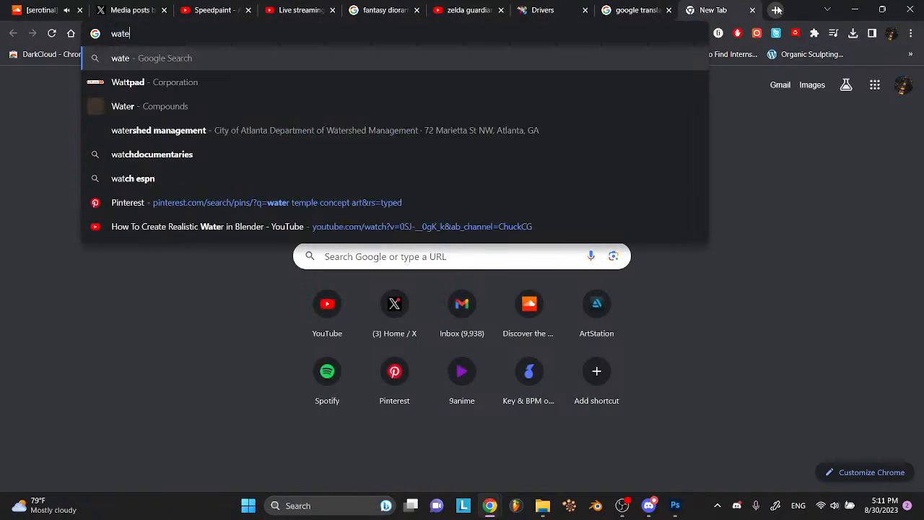
{"action": "key", "text": "Return"}
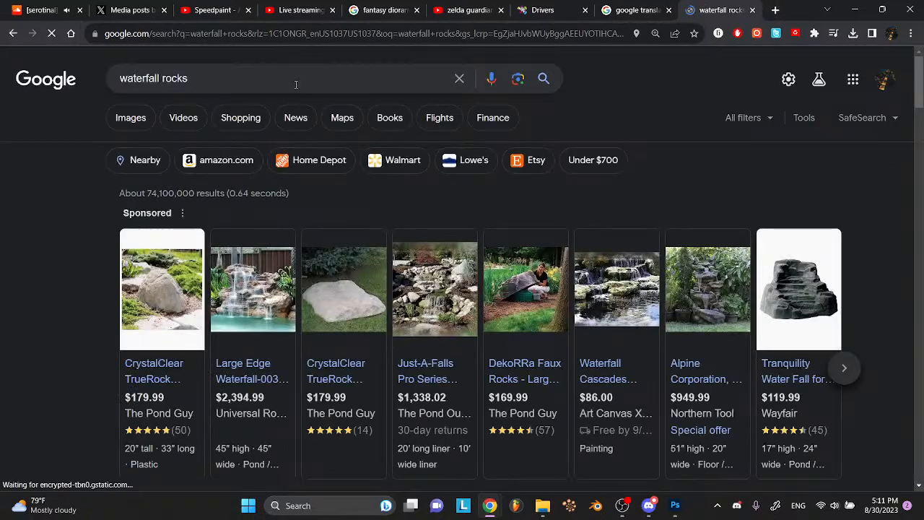
- Refine the search to "waterfall rocks HD" and show only image results
{"action": "left_click", "coordinate": [284, 78]}
{"action": "type", "text": "HD"}
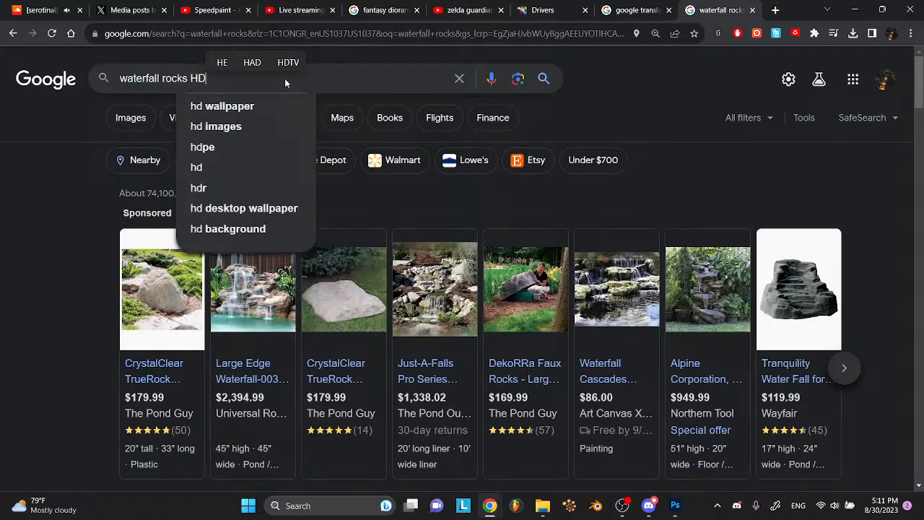
{"action": "key", "text": "Return"}
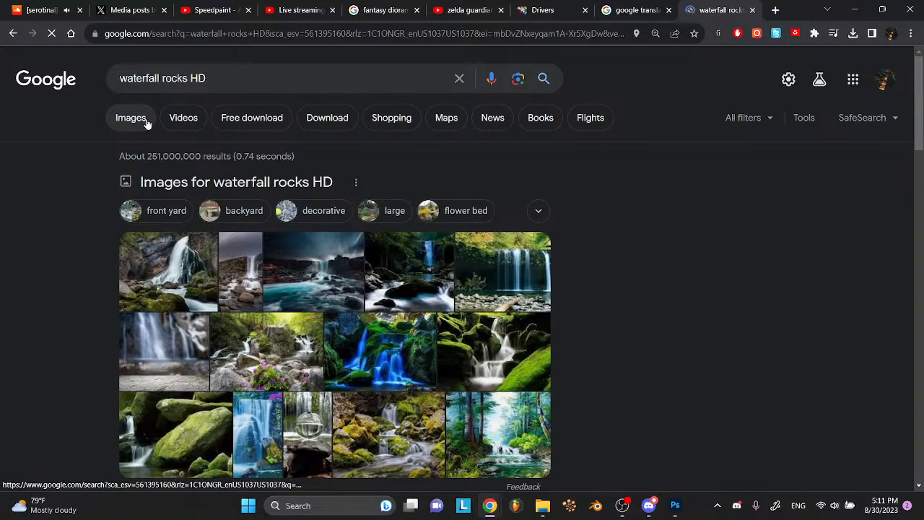
{"action": "left_click", "coordinate": [145, 119]}
- Look through the waterfall rocks image results for a usable photo of water flowing over rocks
{"action": "scroll", "coordinate": [459, 314], "scroll_direction": "down", "scroll_amount": 2}
{"action": "scroll", "coordinate": [459, 318], "scroll_direction": "down", "scroll_amount": 2}
{"action": "scroll", "coordinate": [459, 317], "scroll_direction": "up", "scroll_amount": 3}
{"action": "scroll", "coordinate": [509, 270], "scroll_direction": "right", "scroll_amount": 1}
{"action": "scroll", "coordinate": [509, 270], "scroll_direction": "up", "scroll_amount": 5}
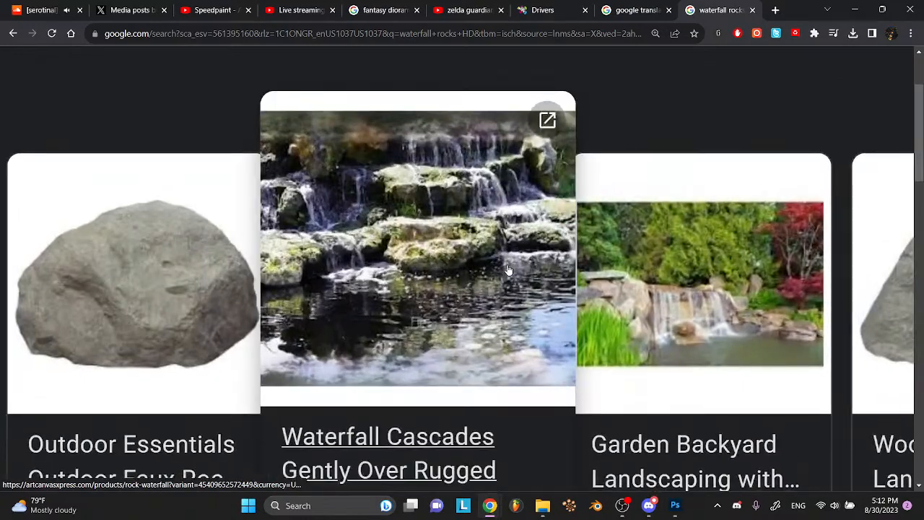
{"action": "scroll", "coordinate": [509, 270], "scroll_direction": "down", "scroll_amount": 5}
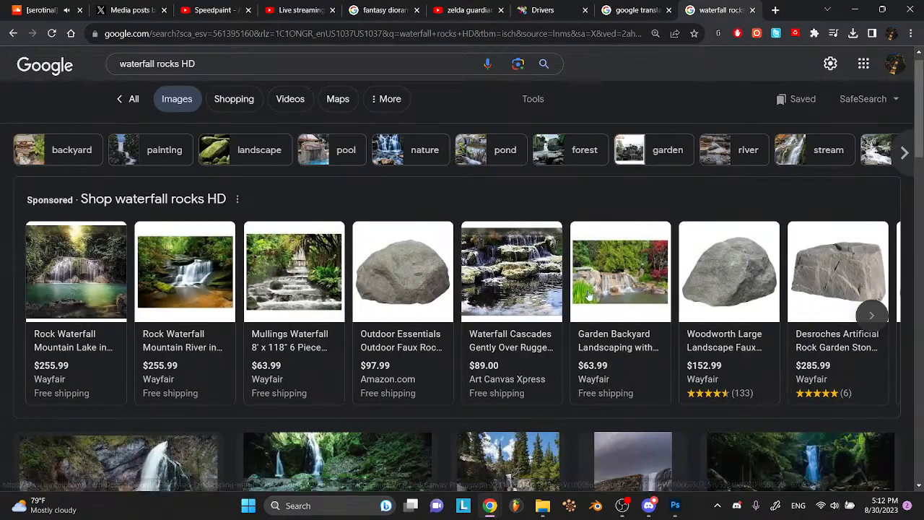
{"action": "scroll", "coordinate": [578, 288], "scroll_direction": "down", "scroll_amount": 3}
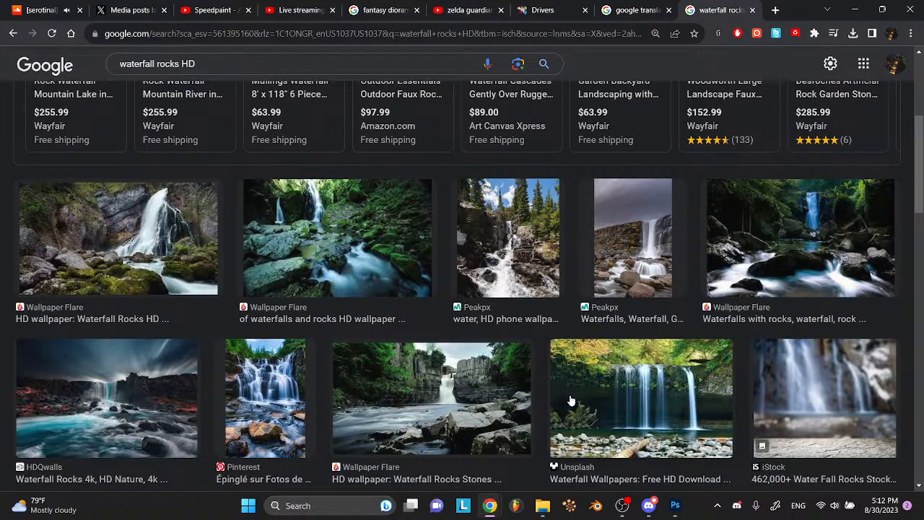
{"action": "scroll", "coordinate": [571, 400], "scroll_direction": "down", "scroll_amount": 4}
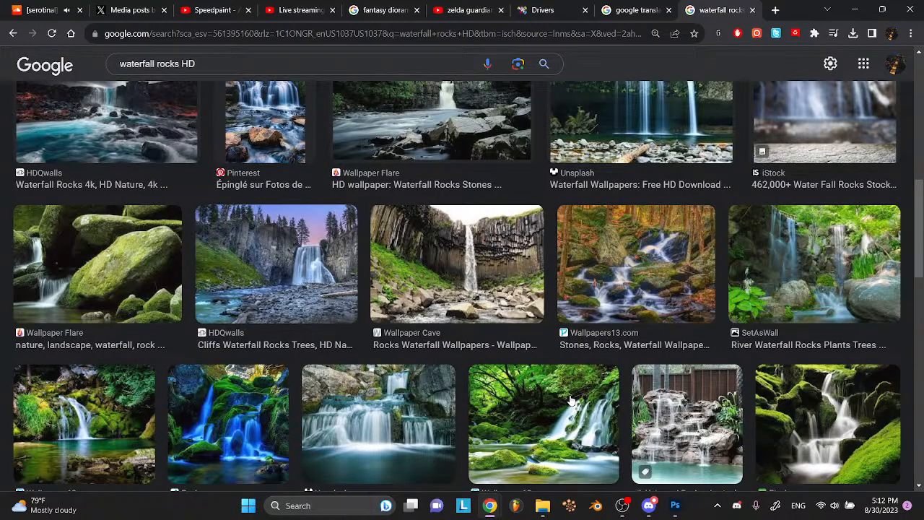
{"action": "scroll", "coordinate": [569, 400], "scroll_direction": "down", "scroll_amount": 2}
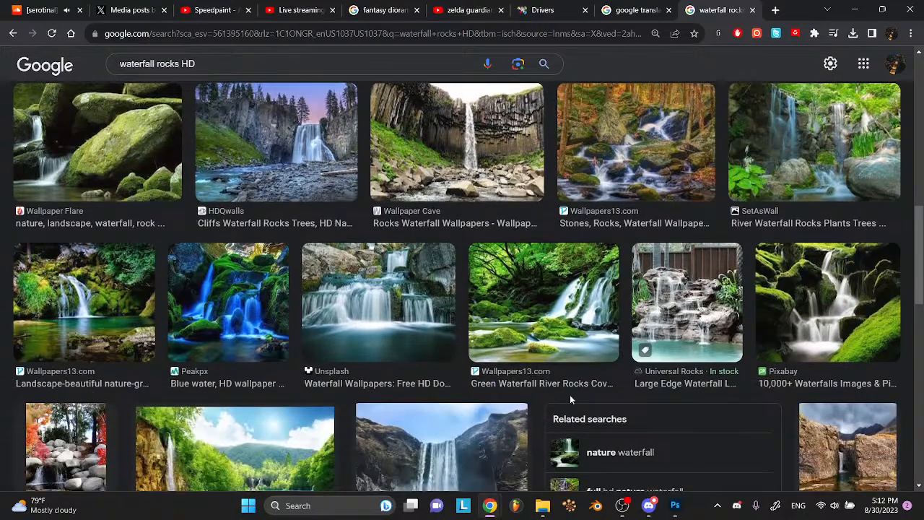
{"action": "scroll", "coordinate": [570, 400], "scroll_direction": "down", "scroll_amount": 3}
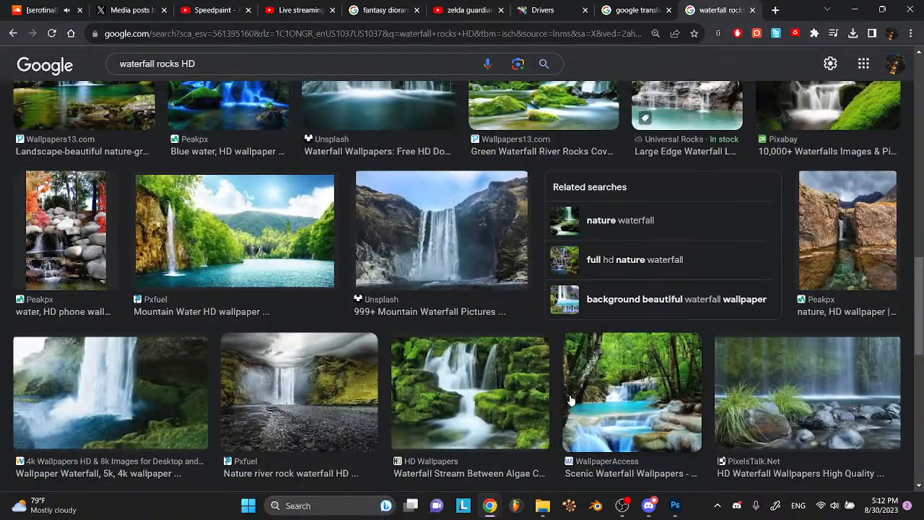
{"action": "scroll", "coordinate": [570, 400], "scroll_direction": "down", "scroll_amount": 4}
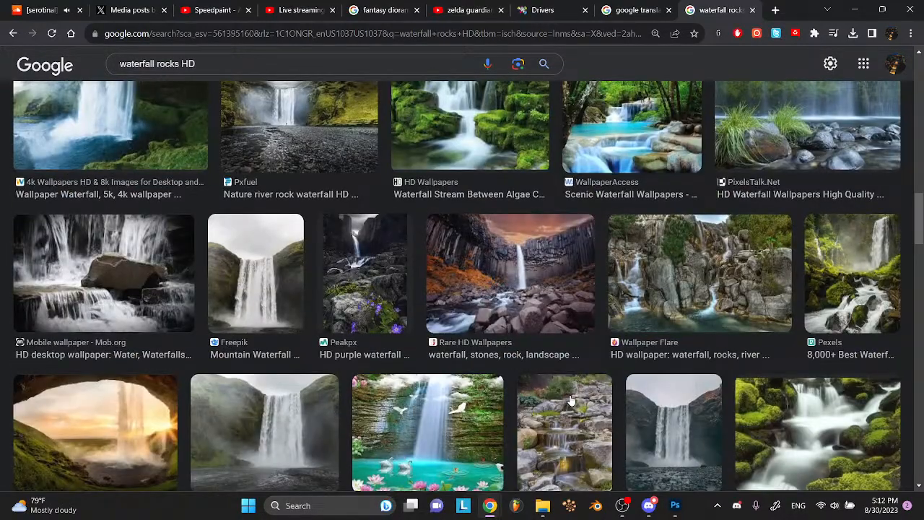
- Replace the image search with "river rocks HDphoto"
{"action": "left_click", "coordinate": [246, 71]}
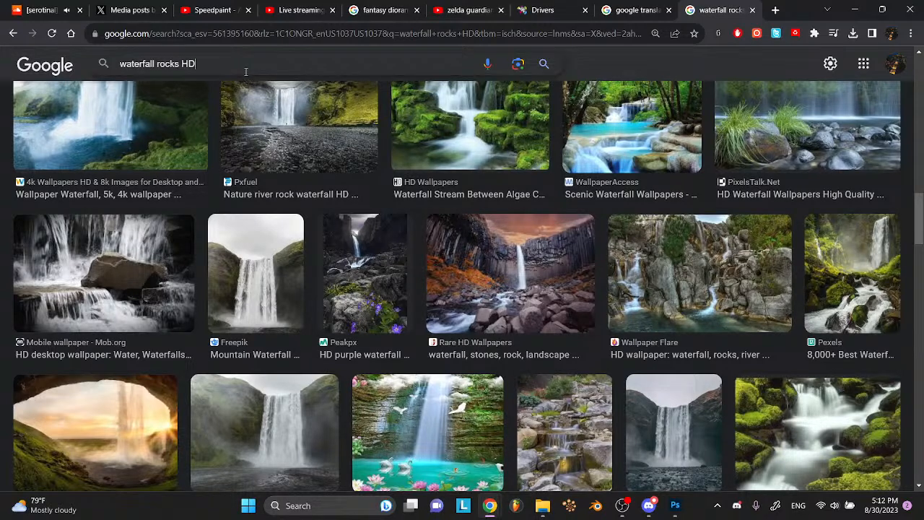
{"action": "triple_click", "coordinate": [201, 63]}
{"action": "type", "text": "river "}
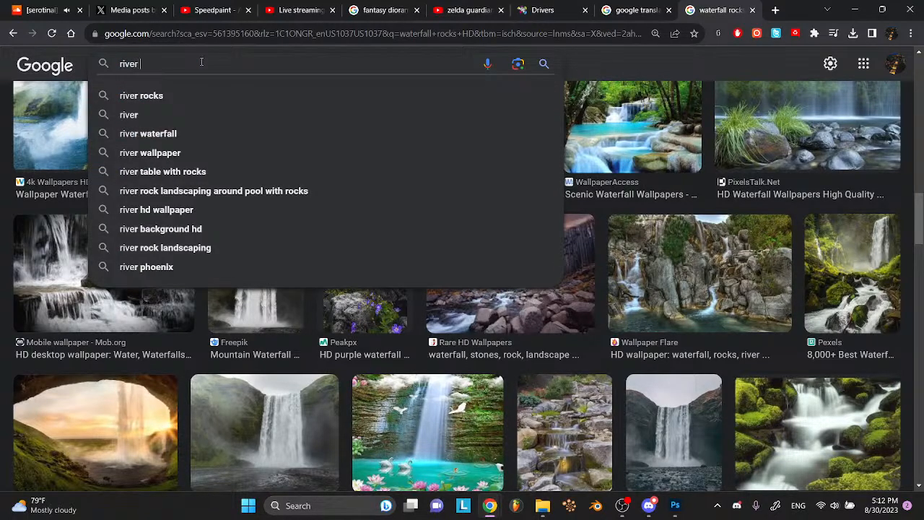
{"action": "type", "text": "rocks DH photo"}
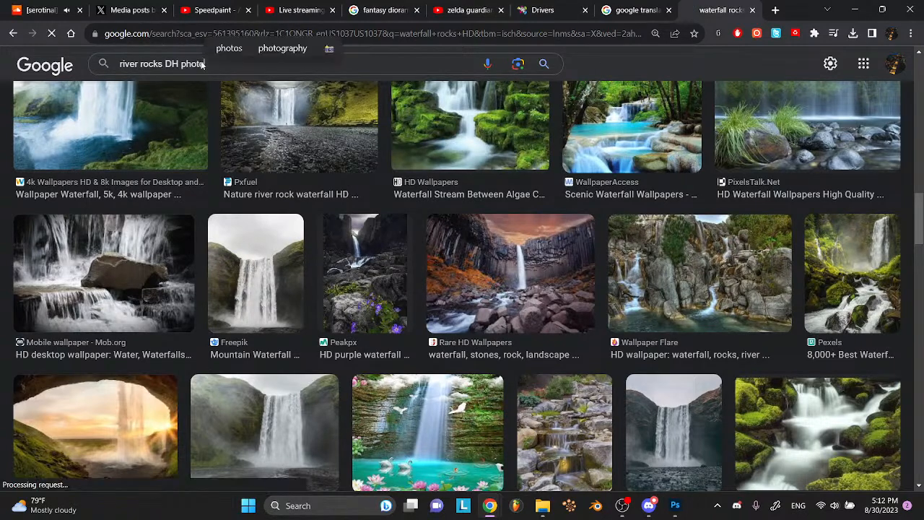
{"action": "key", "text": "Return"}
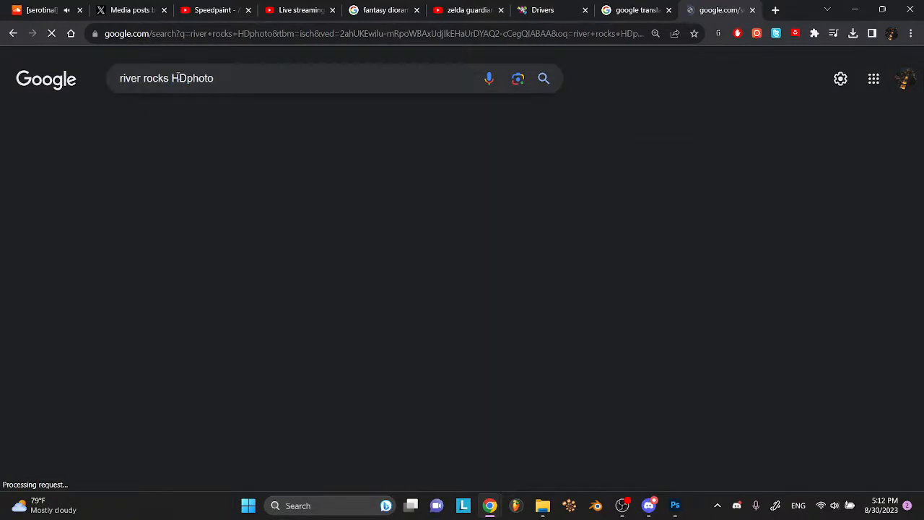
- Add "waterfall" to the image query, remove "rocks", and search for "river waterfall HD photo"
{"action": "type", "text": "waterfall"}
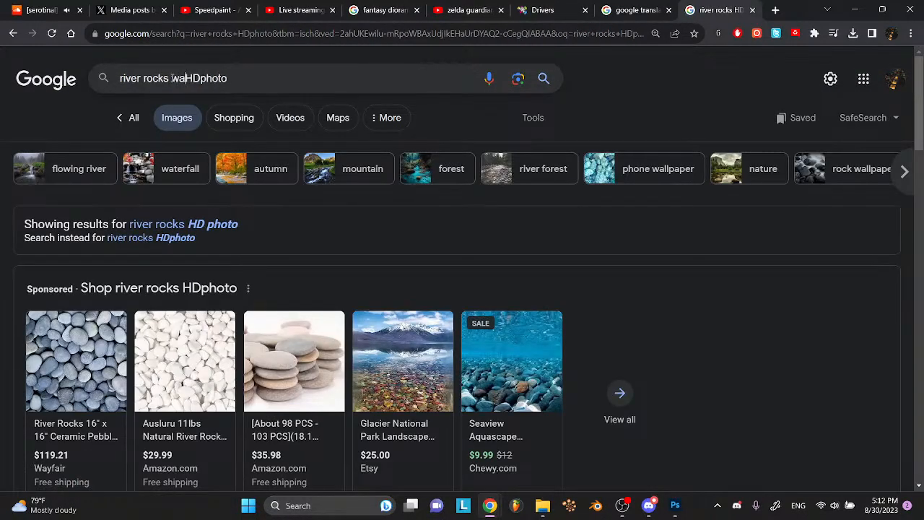
{"action": "key", "text": "Return"}
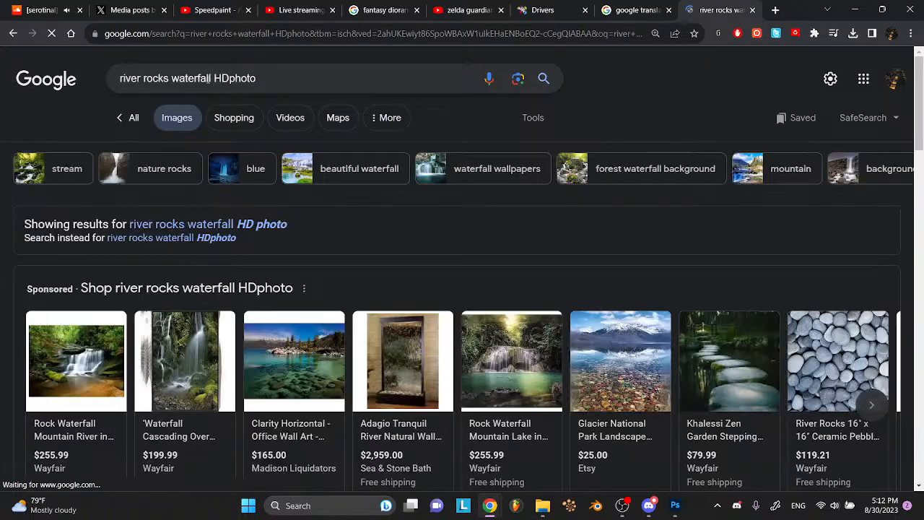
{"action": "double_click", "coordinate": [158, 79]}
{"action": "key", "text": "BackSpace"}
{"action": "key", "text": "Return"}
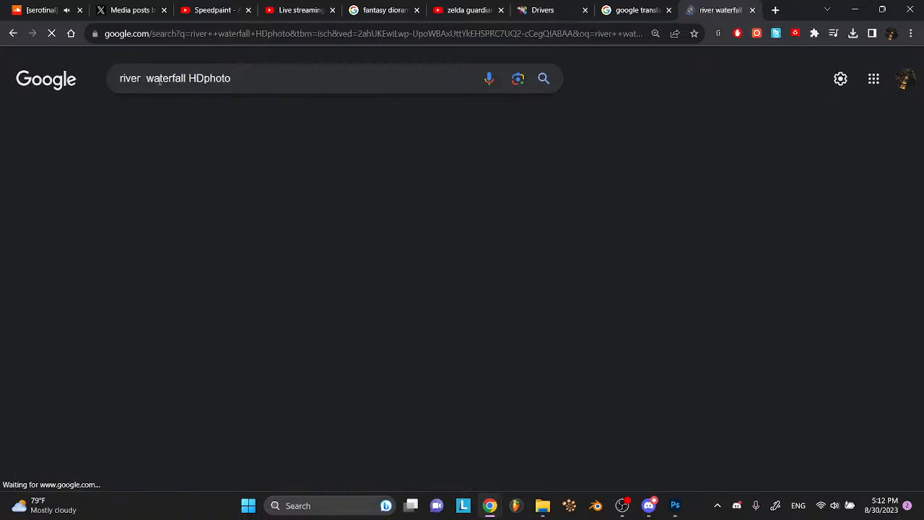
{"action": "left_click", "coordinate": [205, 79]}
{"action": "key", "text": "Return"}
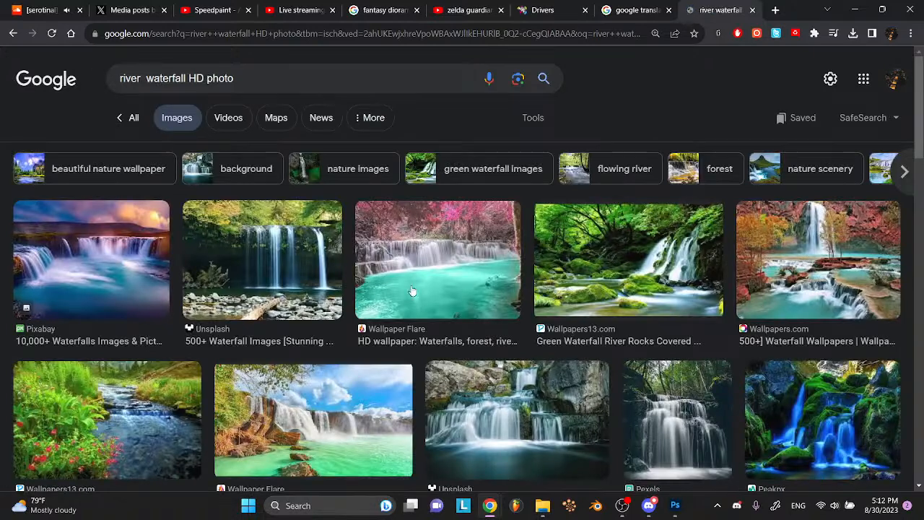
- Preview several river and waterfall photos, including the mossy Wallpapers13.com waterfall, and compare their content and resolution
{"action": "left_click", "coordinate": [548, 269]}
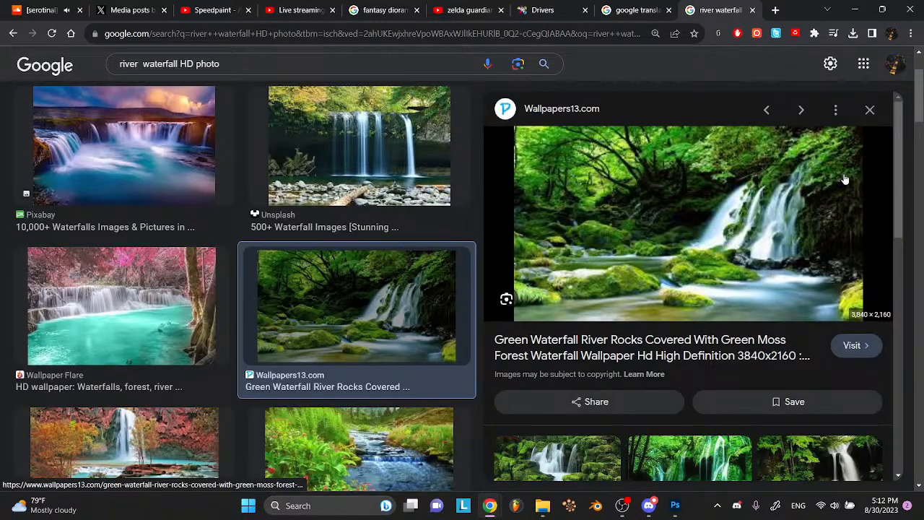
{"action": "scroll", "coordinate": [845, 179], "scroll_direction": "down", "scroll_amount": 2}
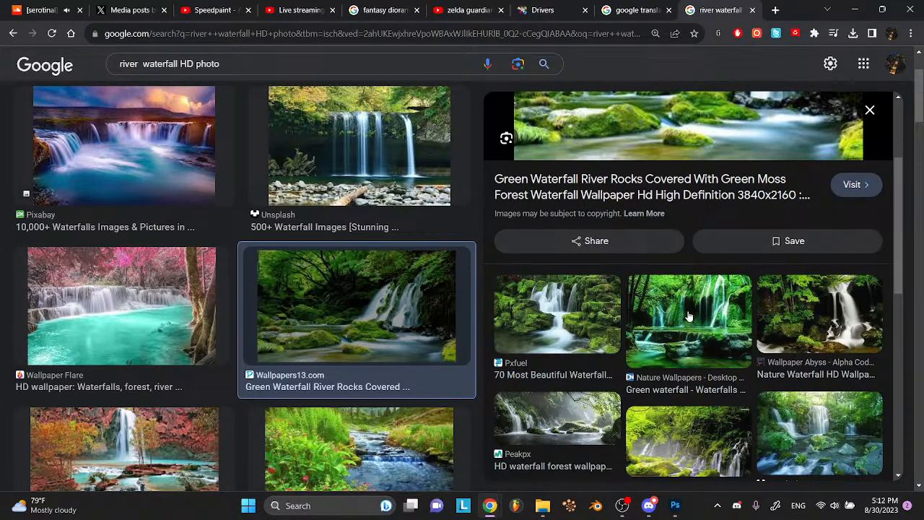
{"action": "left_click", "coordinate": [688, 317]}
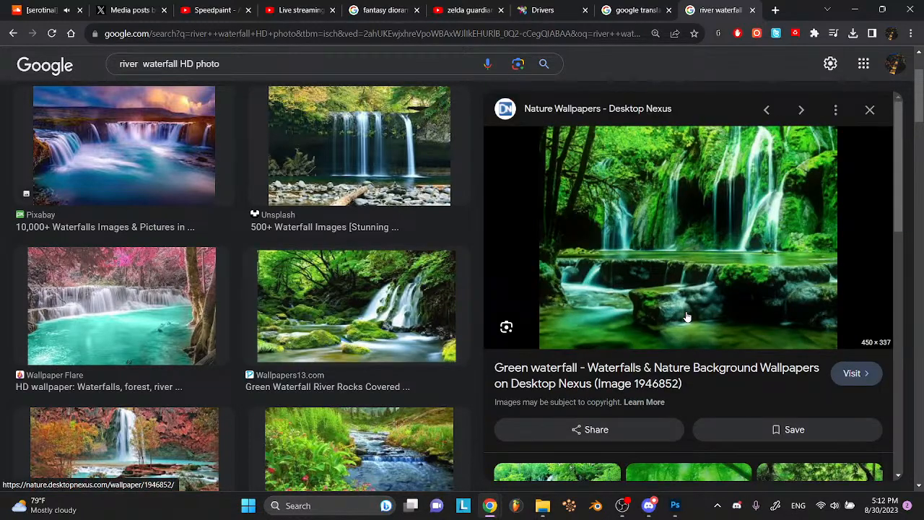
{"action": "scroll", "coordinate": [687, 317], "scroll_direction": "down", "scroll_amount": 3}
{"action": "left_click", "coordinate": [653, 346]}
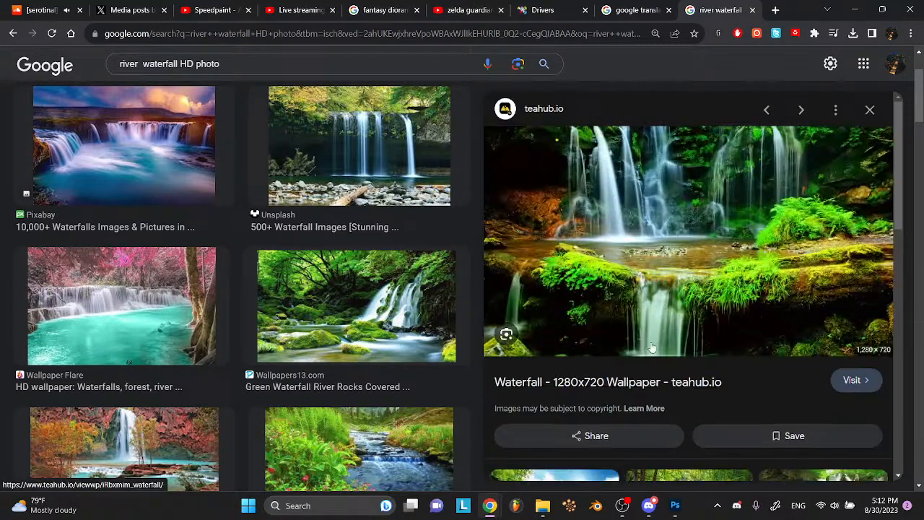
{"action": "left_click", "coordinate": [367, 297]}
{"action": "scroll", "coordinate": [361, 311], "scroll_direction": "down", "scroll_amount": 2}
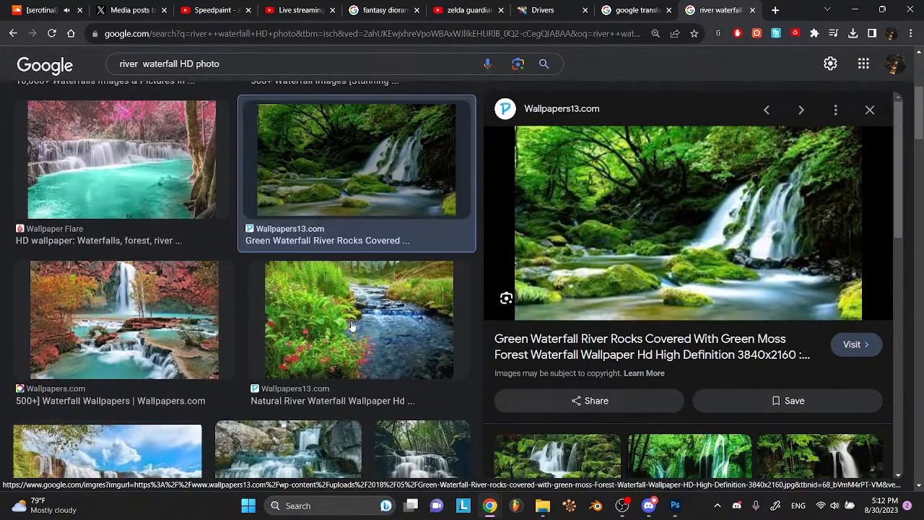
{"action": "left_click", "coordinate": [354, 330]}
{"action": "scroll", "coordinate": [352, 332], "scroll_direction": "down", "scroll_amount": 3}
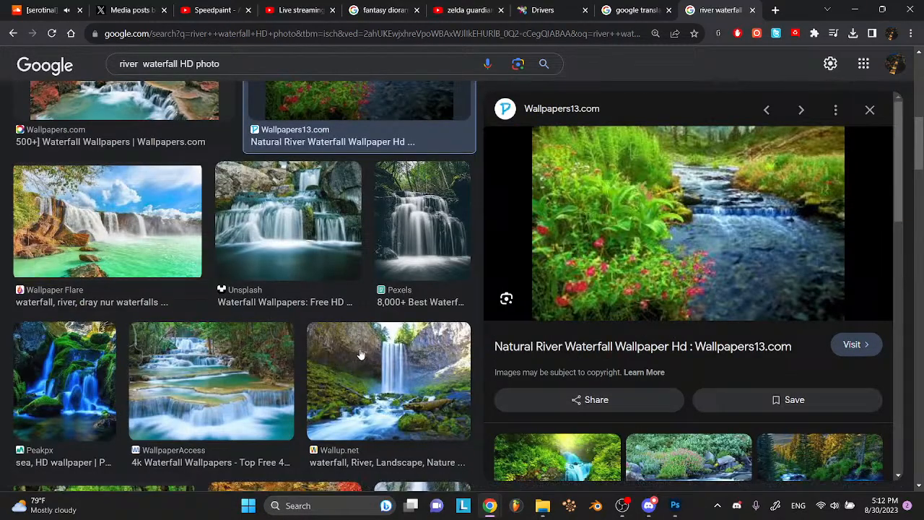
- Preview the Wallup.net photo of a waterfall feeding a mossy, rocky river and save the image to disk
{"action": "left_click", "coordinate": [360, 357]}
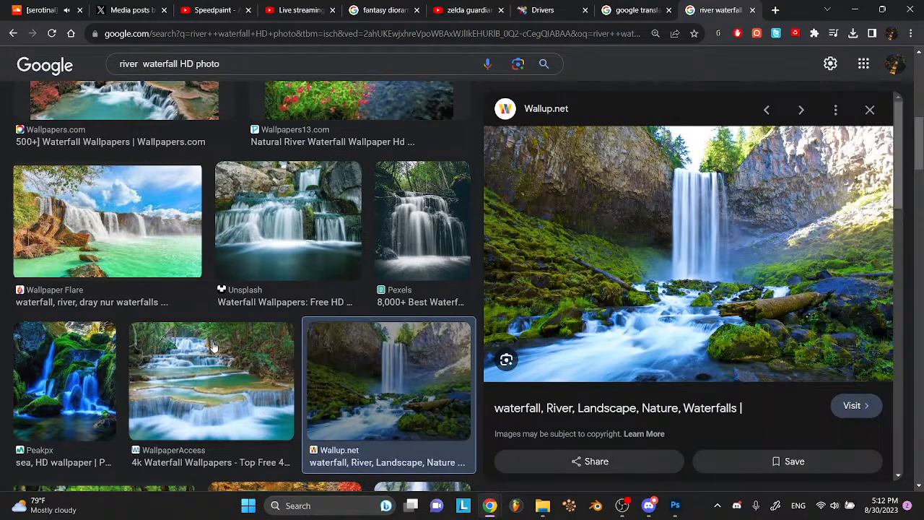
{"action": "scroll", "coordinate": [217, 348], "scroll_direction": "down", "scroll_amount": 5}
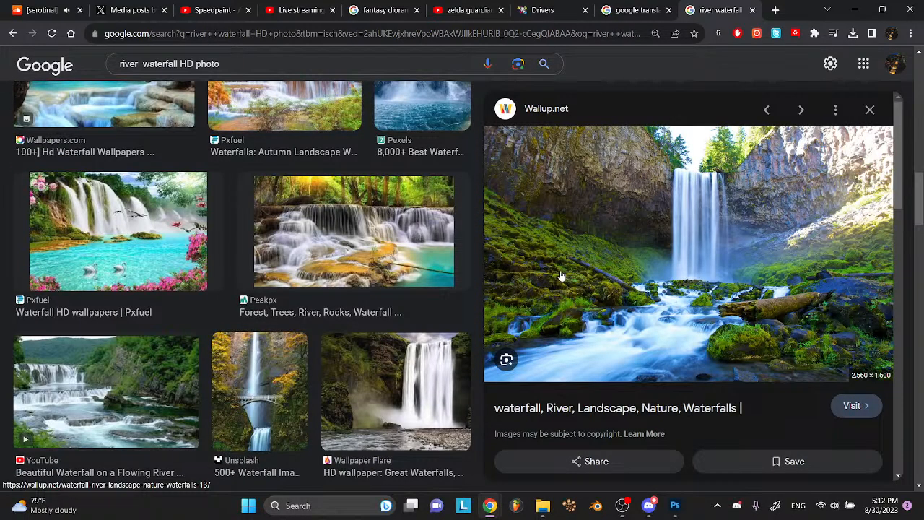
{"action": "right_click", "coordinate": [620, 249]}
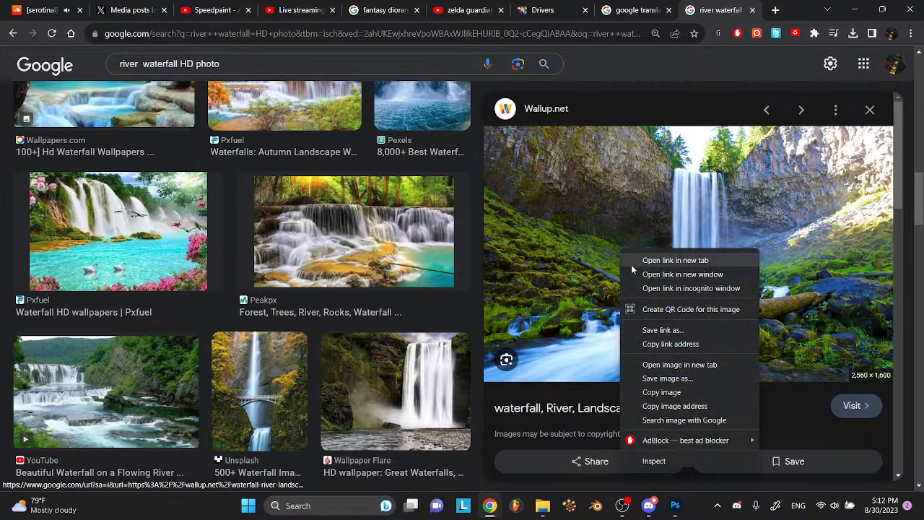
{"action": "left_click", "coordinate": [648, 377]}
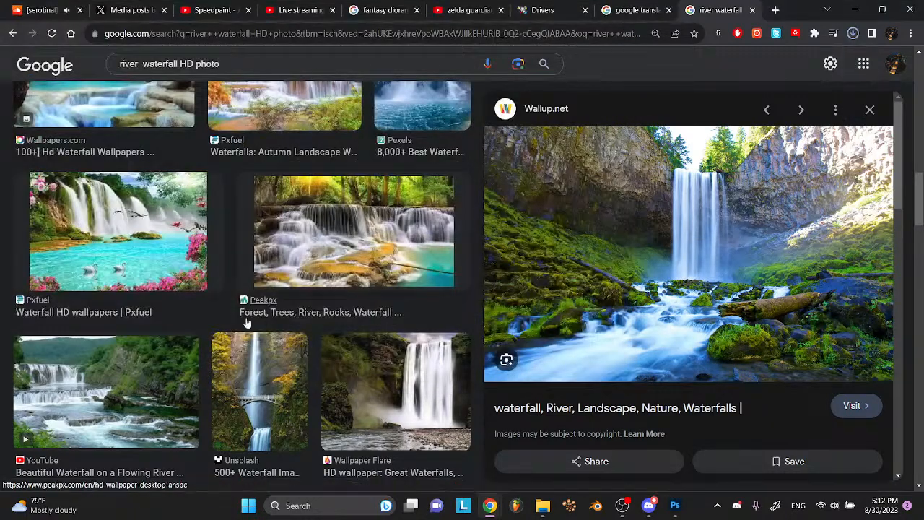
- Preview the YouTube image "Beautiful Waterfall on a Flowing River 4k" and save it to disk
{"action": "scroll", "coordinate": [246, 323], "scroll_direction": "down", "scroll_amount": 2}
{"action": "left_click", "coordinate": [136, 149]}
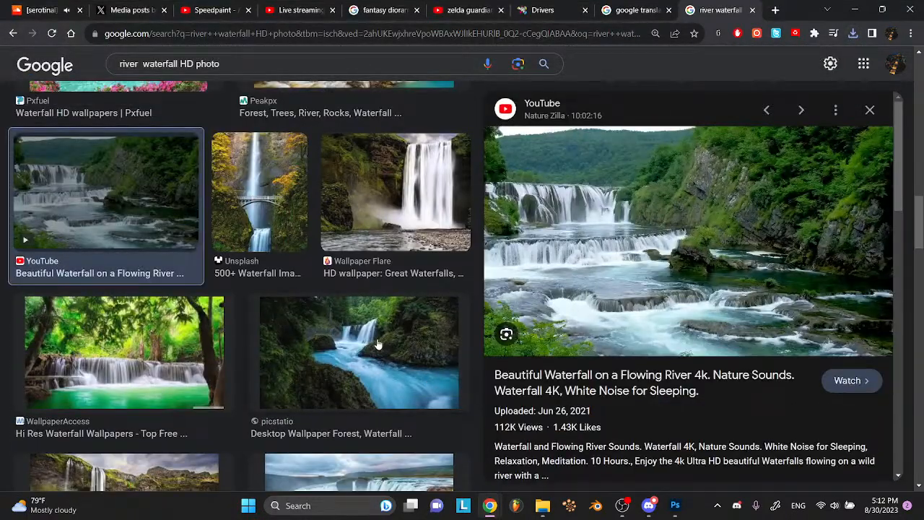
{"action": "right_click", "coordinate": [644, 277]}
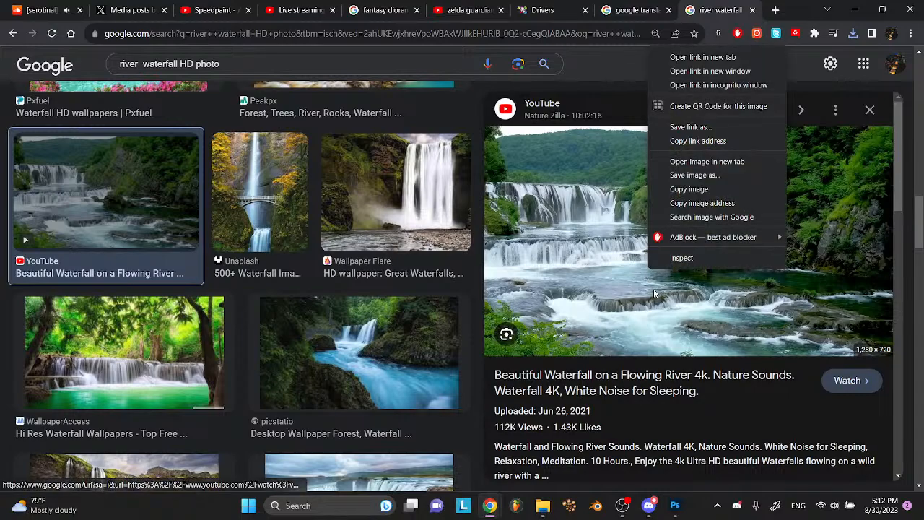
{"action": "left_click", "coordinate": [681, 174]}
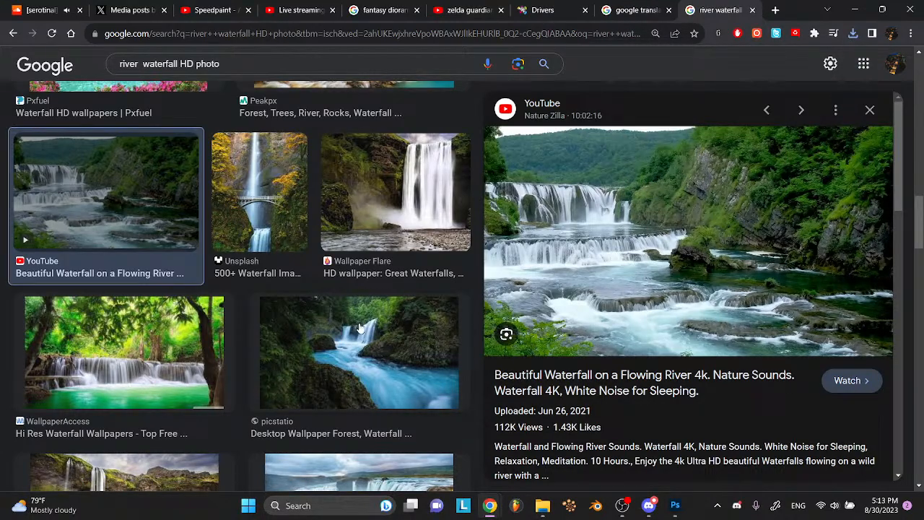
{"action": "scroll", "coordinate": [359, 329], "scroll_direction": "down", "scroll_amount": 5}
{"action": "scroll", "coordinate": [360, 329], "scroll_direction": "down", "scroll_amount": 3}
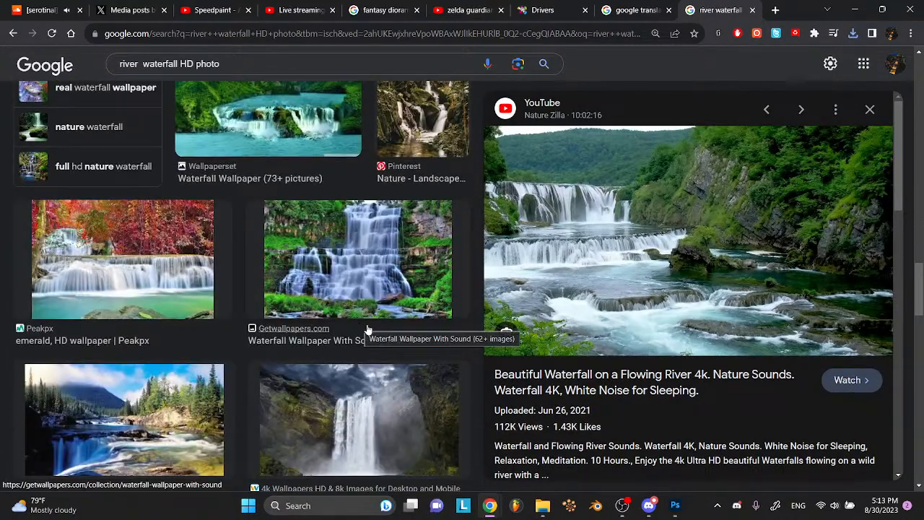
- Switch to Photoshop and place the downloaded 682164-waterfall and maxresdefault (8) photos from the Downloads folder into asteroid2.psd
{"action": "left_click", "coordinate": [675, 512]}
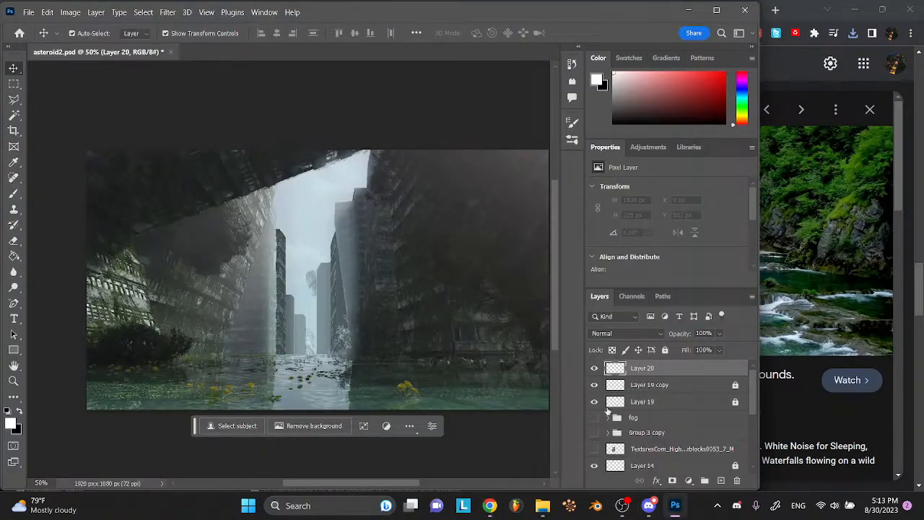
{"action": "mouse_move", "coordinate": [491, 507]}
{"action": "left_click", "coordinate": [552, 472]}
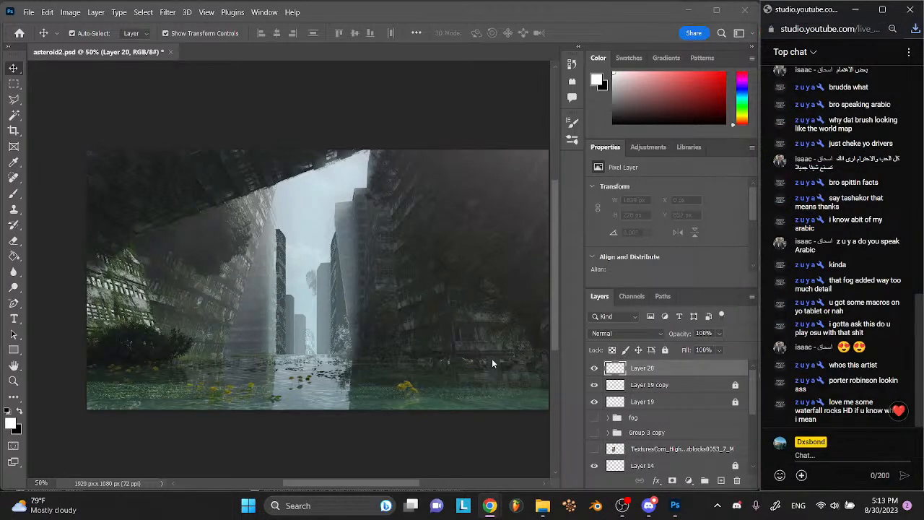
{"action": "left_click", "coordinate": [532, 506]}
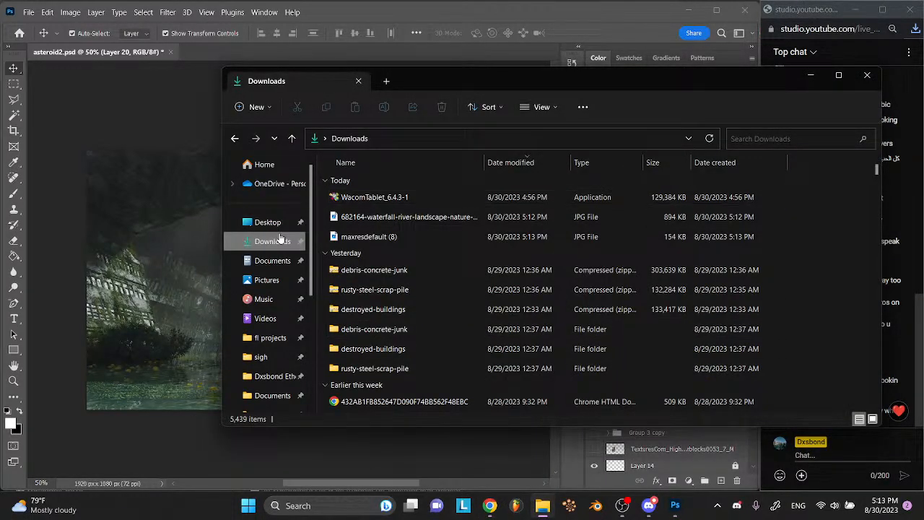
{"action": "left_click_drag", "start_coordinate": [350, 217], "coordinate": [100, 271]}
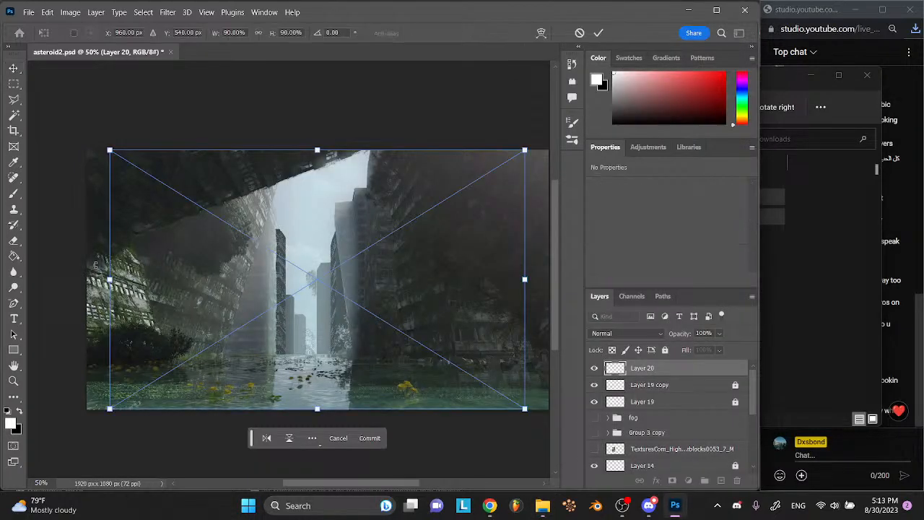
{"action": "left_click", "coordinate": [598, 34]}
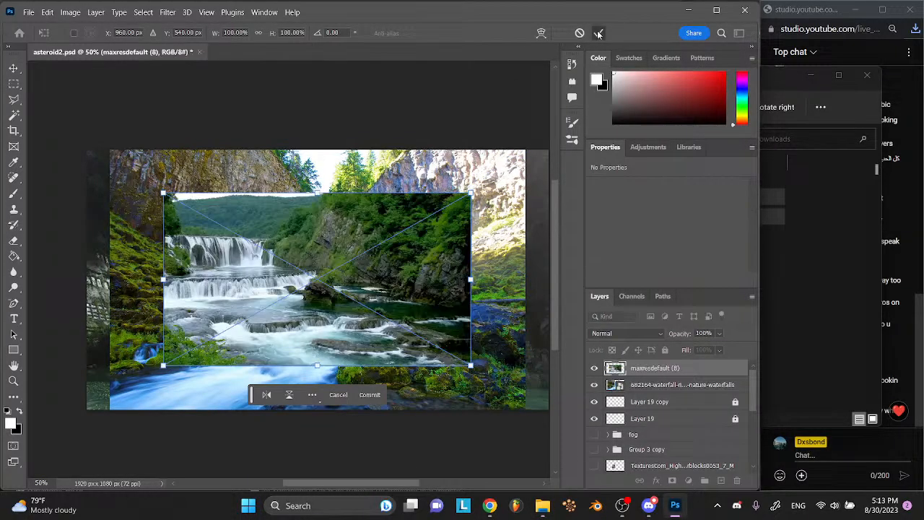
{"action": "left_click", "coordinate": [599, 33]}
- Hide the maxresdefault (8) photo and lasso the mossy riverbank with the fallen log in the 682164-waterfall photo
{"action": "left_click", "coordinate": [594, 369]}
{"action": "left_click", "coordinate": [645, 384]}
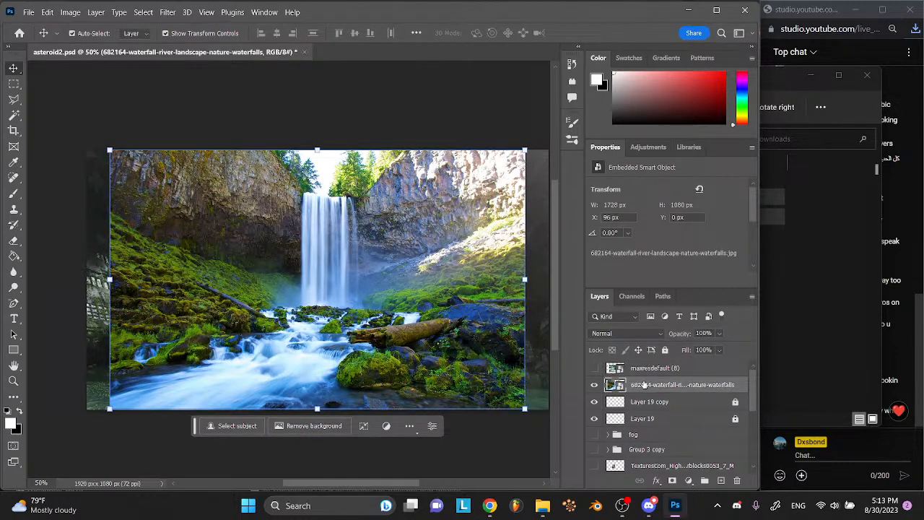
{"action": "scroll", "coordinate": [217, 170], "scroll_direction": "right", "scroll_amount": 4}
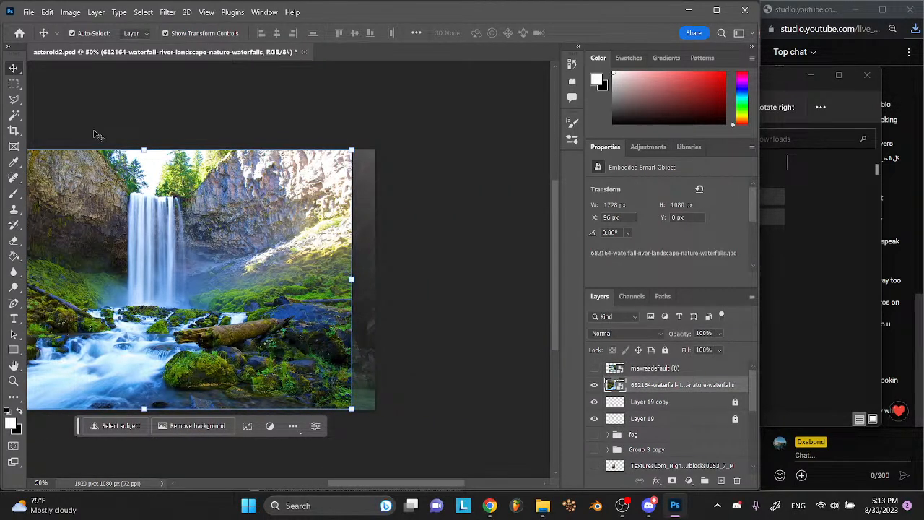
{"action": "left_click", "coordinate": [415, 123]}
{"action": "left_click", "coordinate": [13, 100]}
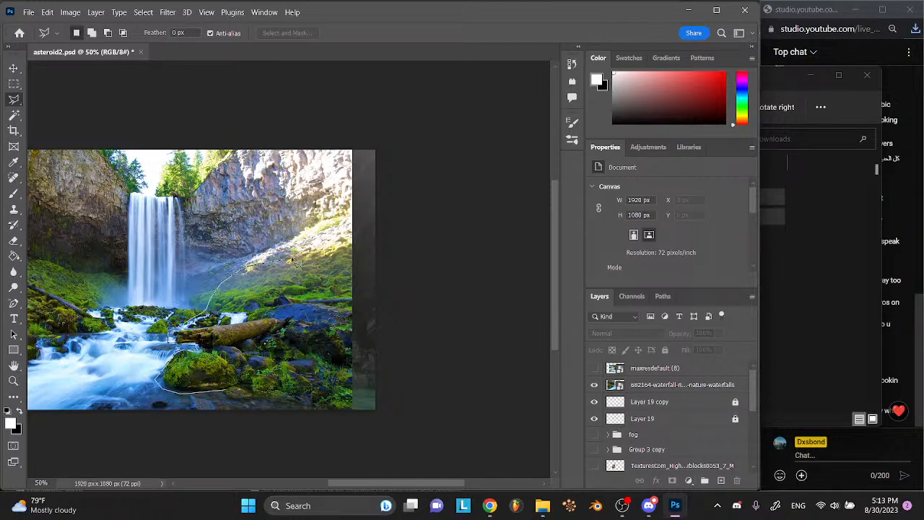
{"action": "mouse_move", "coordinate": [362, 249]}
{"action": "left_mouse_down"}
{"action": "mouse_move", "coordinate": [366, 406]}
{"action": "mouse_move", "coordinate": [346, 393]}
{"action": "mouse_move", "coordinate": [299, 410]}
{"action": "left_mouse_up"}
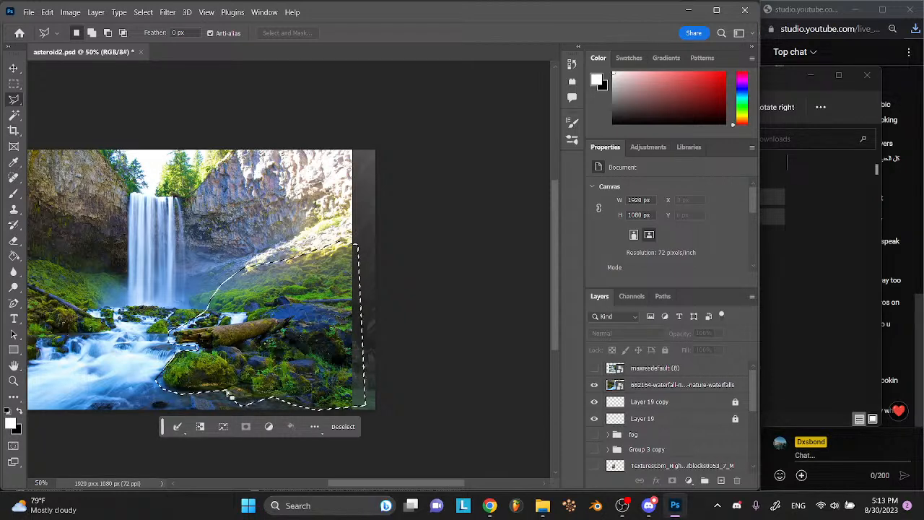
- Rasterize the 682164-waterfall layer, then cut the selected riverbank and paste it in place on its own layer
{"action": "left_click", "coordinate": [711, 388]}
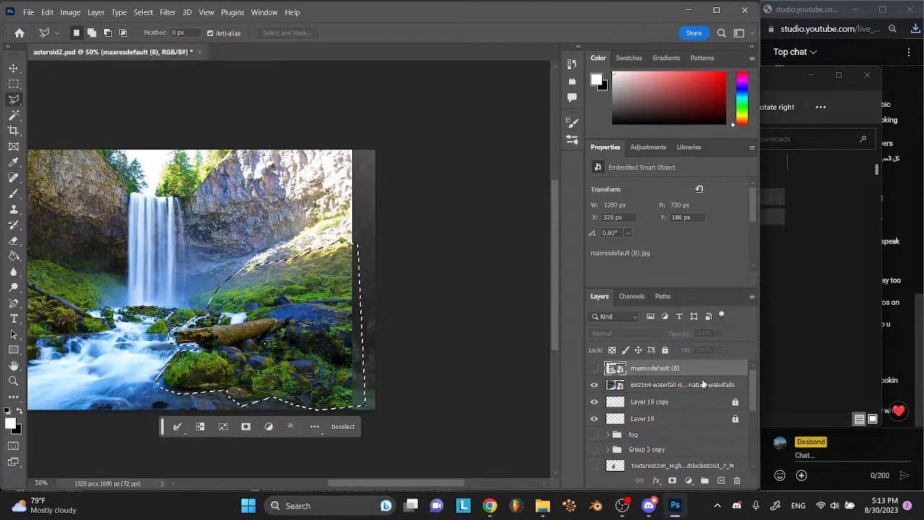
{"action": "right_click", "coordinate": [706, 387]}
{"action": "left_click", "coordinate": [731, 242]}
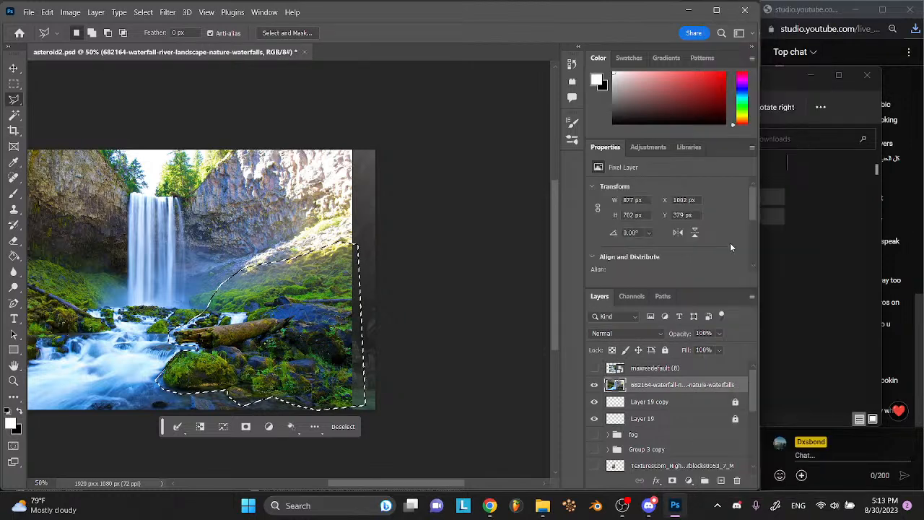
{"action": "key", "text": "ctrl+x"}
{"action": "key", "text": "ctrl+shift+v"}
- Hide the source waterfall photo and move the riverbank cutout into the painting's lower-right corner
{"action": "left_click", "coordinate": [13, 68]}
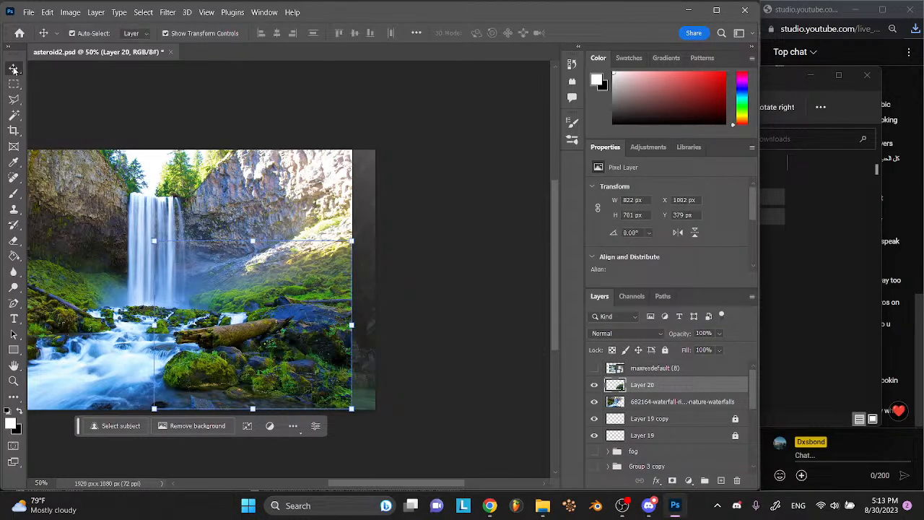
{"action": "left_click", "coordinate": [594, 402]}
{"action": "scroll", "coordinate": [354, 349], "scroll_direction": "left", "scroll_amount": 1}
{"action": "left_click_drag", "start_coordinate": [347, 335], "coordinate": [371, 374]}
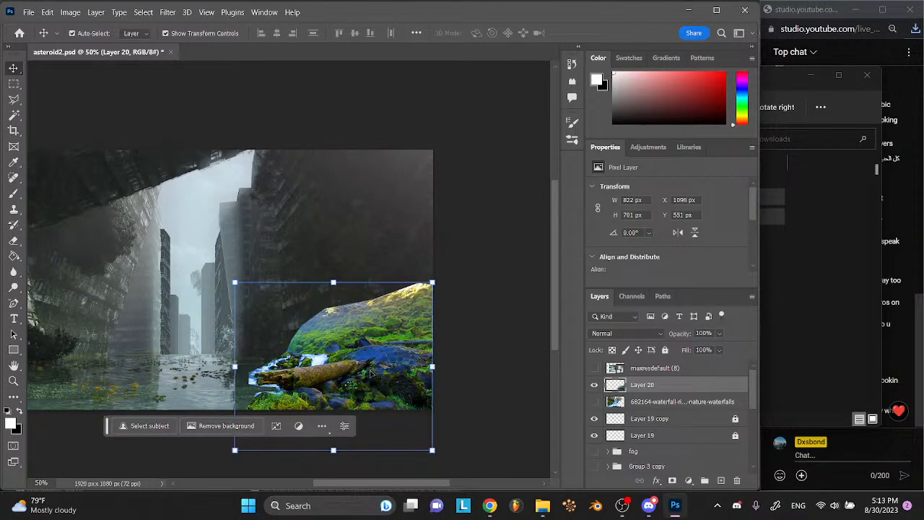
- Flatten and widen the riverbank cutout to about 869 × 458 px, with its lower edge on the canvas edge
{"action": "key", "text": "ctrl+1"}
{"action": "scroll", "coordinate": [371, 374], "scroll_direction": "down", "scroll_amount": 3}
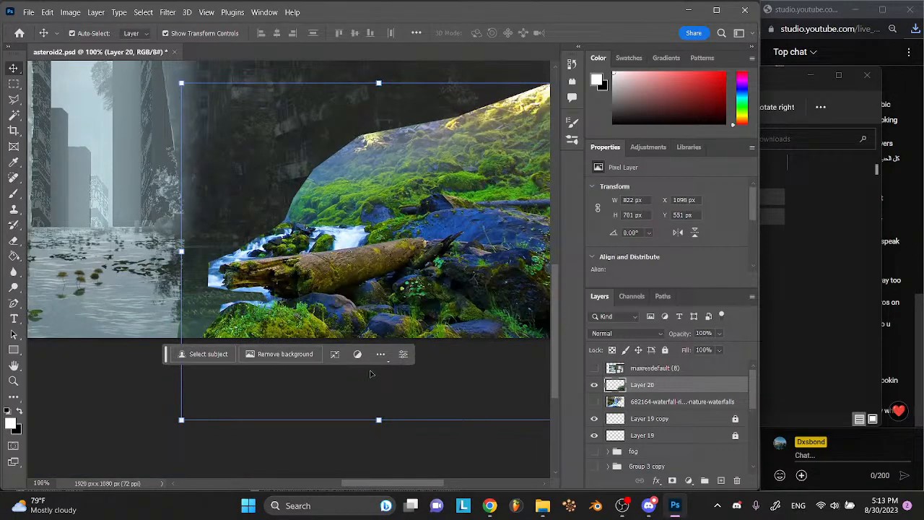
{"action": "left_click_drag", "start_coordinate": [380, 419], "coordinate": [387, 337]}
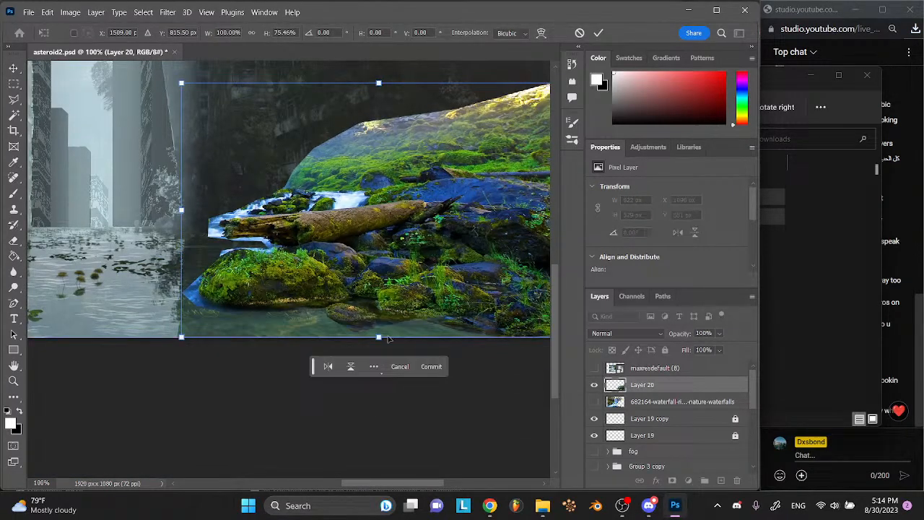
{"action": "scroll", "coordinate": [388, 336], "scroll_direction": "up", "scroll_amount": 1}
{"action": "scroll", "coordinate": [388, 337], "scroll_direction": "right", "scroll_amount": 2}
{"action": "left_click_drag", "start_coordinate": [301, 123], "coordinate": [301, 156]}
{"action": "left_click_drag", "start_coordinate": [103, 271], "coordinate": [80, 266]}
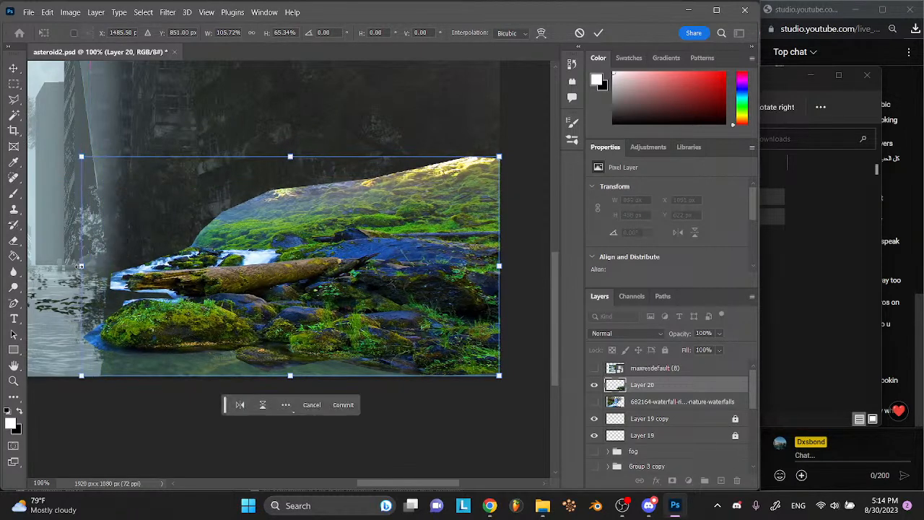
{"action": "left_click", "coordinate": [335, 404]}
{"action": "scroll", "coordinate": [347, 404], "scroll_direction": "up", "scroll_amount": 1}
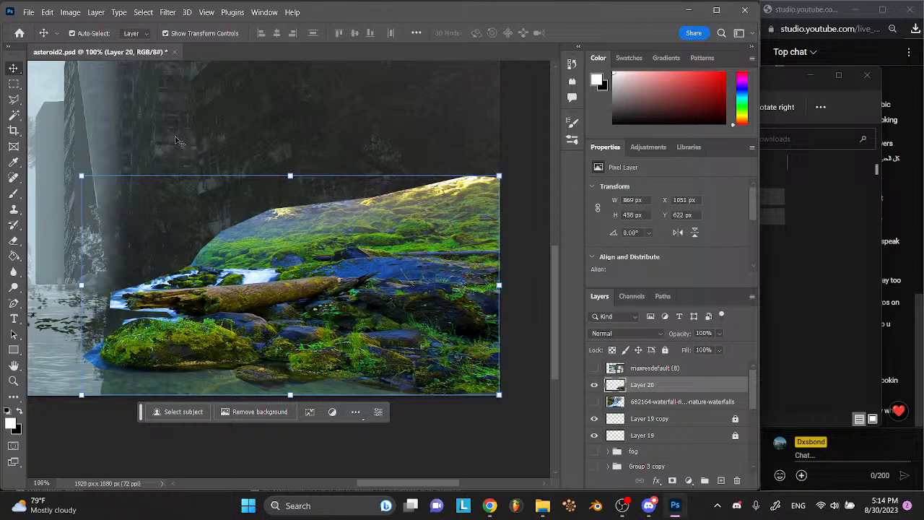
{"action": "left_click", "coordinate": [13, 83]}
{"action": "left_click_drag", "start_coordinate": [141, 97], "coordinate": [491, 135]}
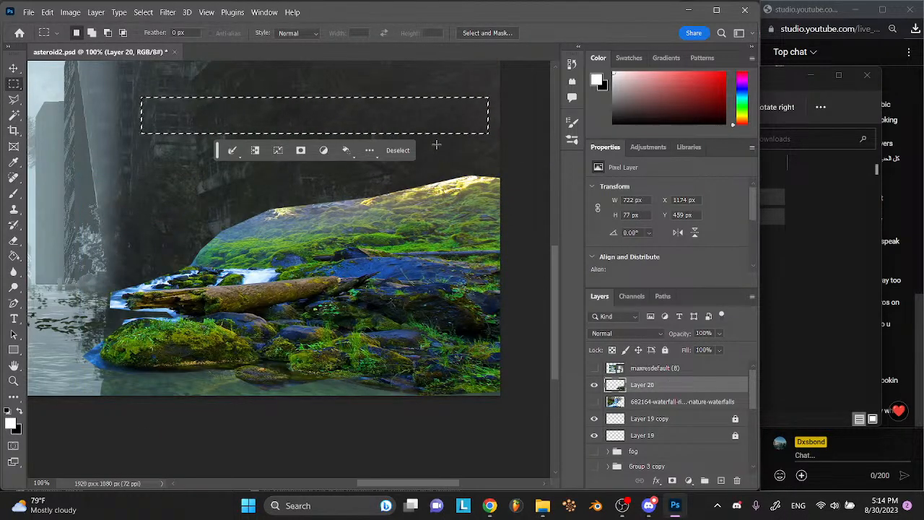
{"action": "left_click", "coordinate": [413, 98]}
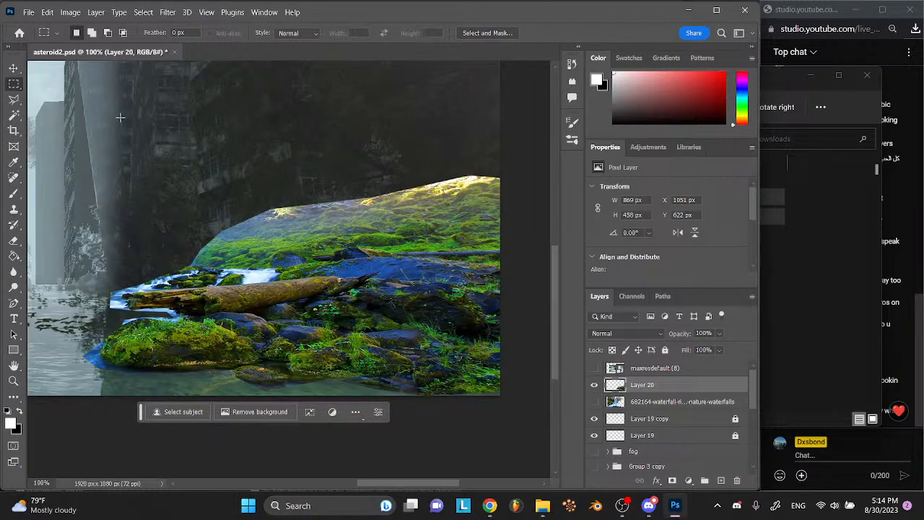
- Save asteroid2.psd and cancel the browser's stray dialog for saving the chat page
{"action": "left_click", "coordinate": [47, 13]}
{"action": "left_click", "coordinate": [47, 13]}
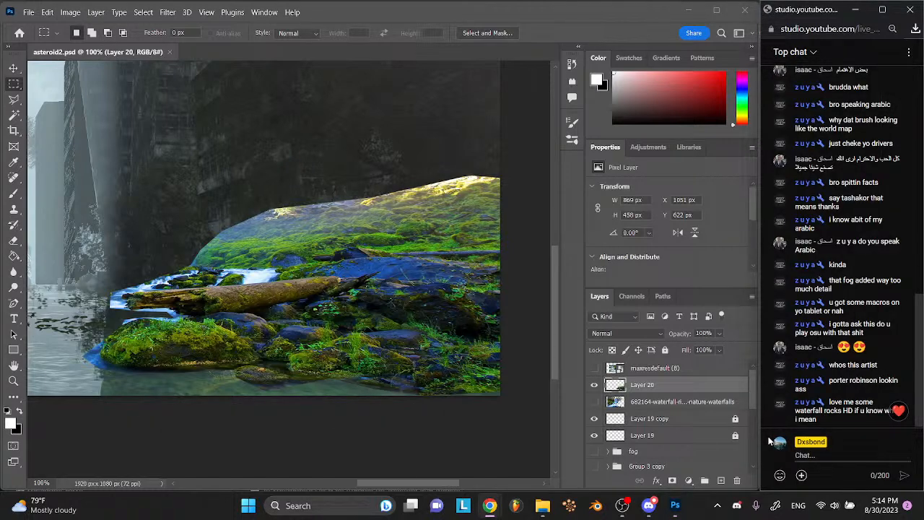
{"action": "key", "text": "ctrl+s"}
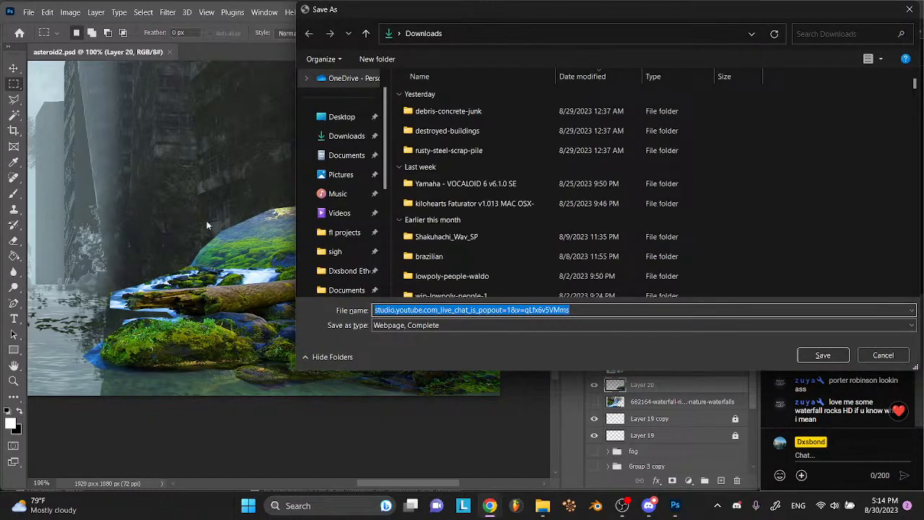
{"action": "left_click", "coordinate": [866, 353]}
{"action": "left_click", "coordinate": [431, 438]}
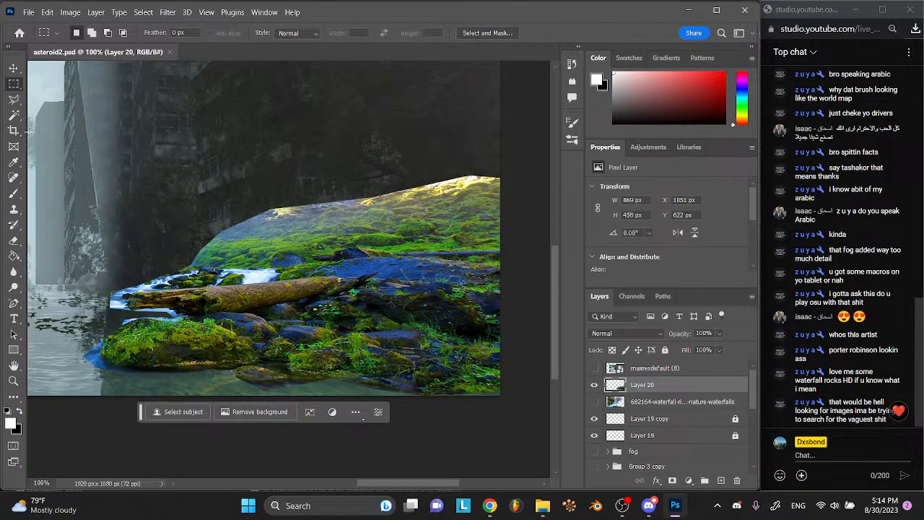
- Preview blend modes on the riverbank cutout in Layer 20 and set it to Darker Color
{"action": "left_click", "coordinate": [12, 69]}
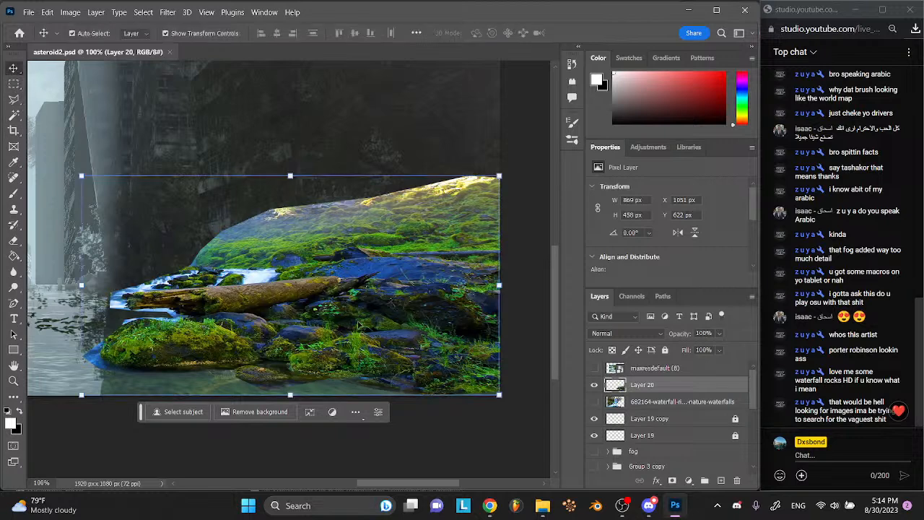
{"action": "left_click", "coordinate": [645, 332]}
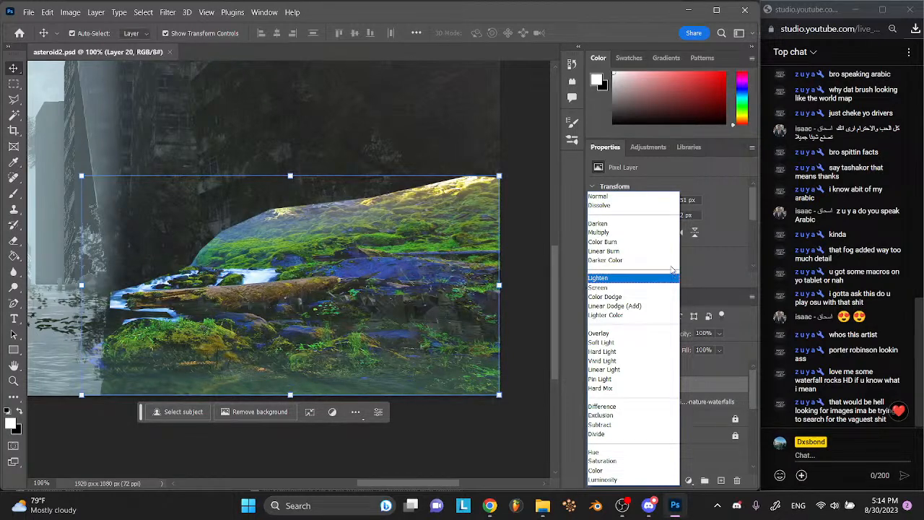
{"action": "left_click", "coordinate": [671, 260]}
- Duplicate the riverbank layer and set the copy's blend mode to Overlay
{"action": "key", "text": "ctrl"}
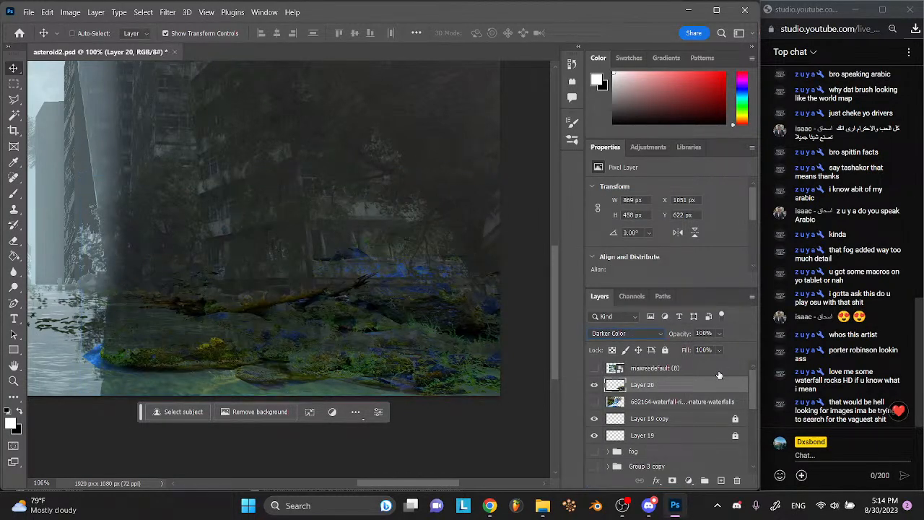
{"action": "key", "text": "ctrl+j"}
{"action": "left_click", "coordinate": [627, 333]}
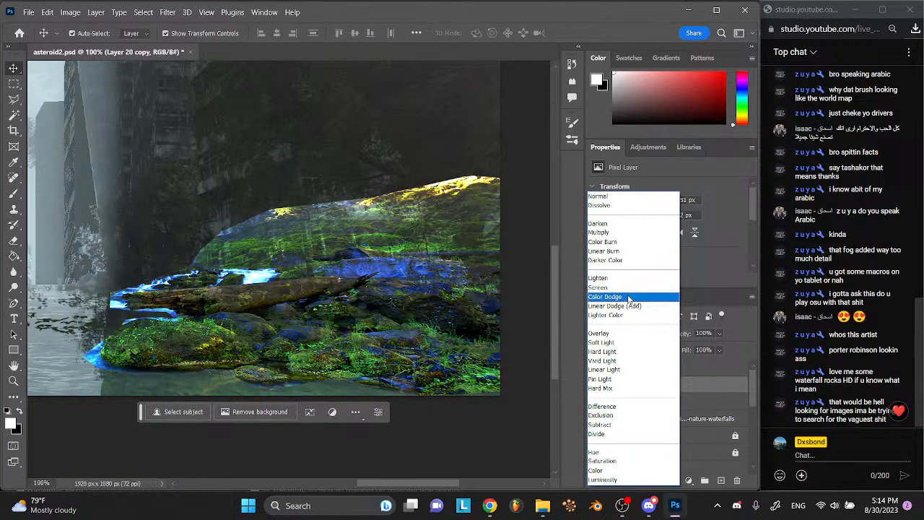
{"action": "left_click", "coordinate": [629, 333]}
- Hide the riverbank copy and compare blend modes on the original Layer 20, keeping Darker Color
{"action": "left_click", "coordinate": [596, 384]}
{"action": "left_click", "coordinate": [639, 403]}
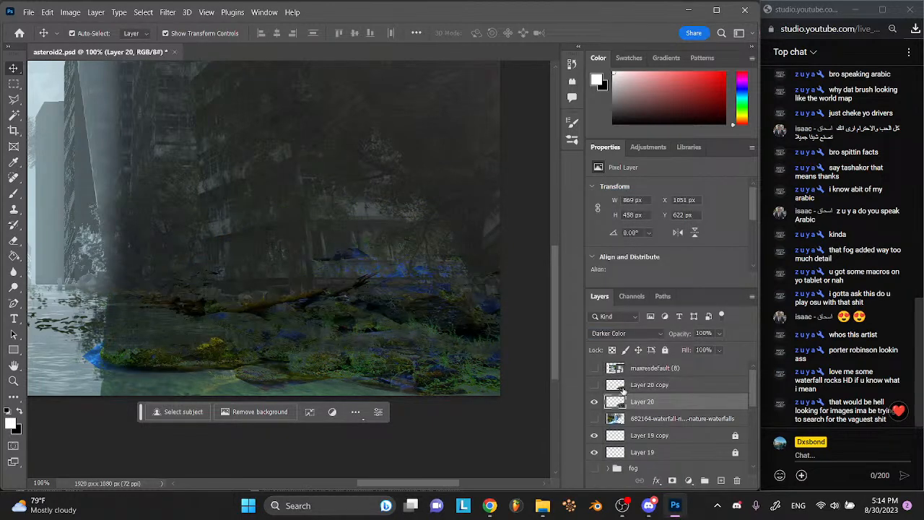
{"action": "left_click", "coordinate": [620, 334]}
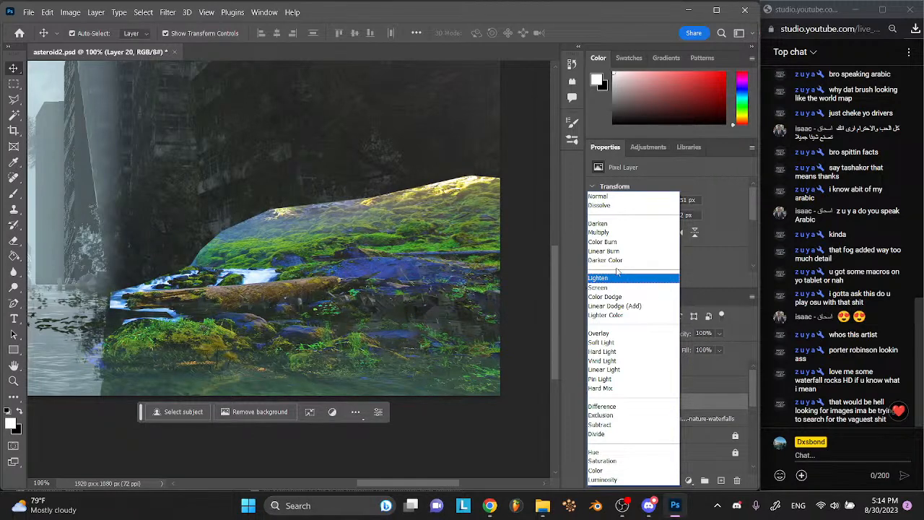
{"action": "left_click", "coordinate": [617, 264]}
- Show Layer 20 copy again and set its blend mode to Lighten
{"action": "left_click", "coordinate": [618, 385]}
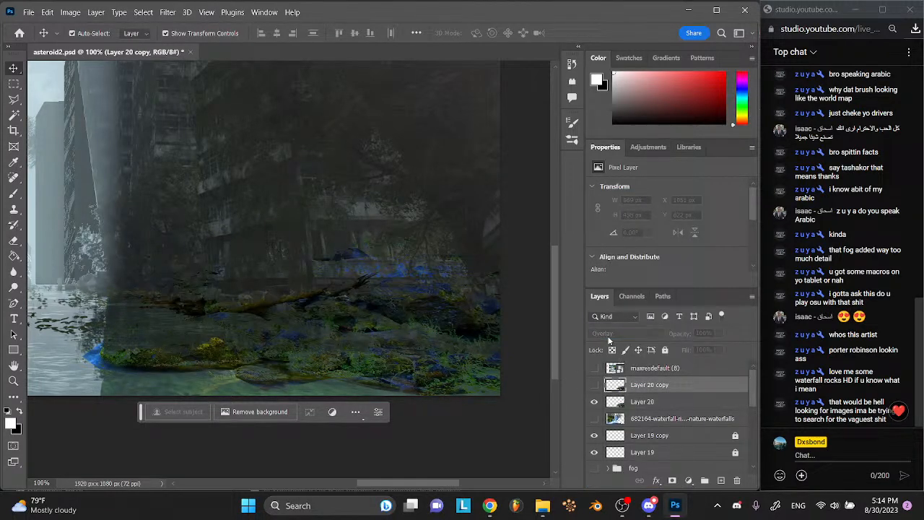
{"action": "left_click", "coordinate": [594, 385]}
{"action": "left_click", "coordinate": [614, 335]}
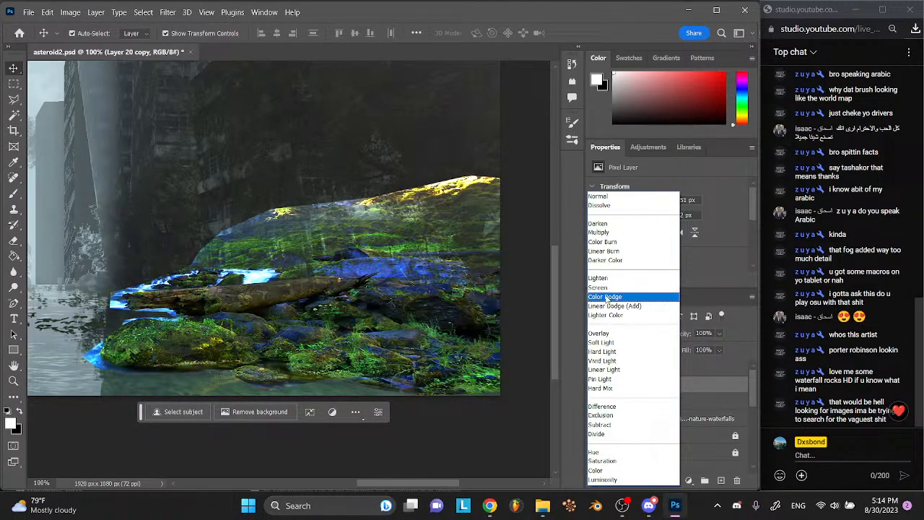
{"action": "left_click", "coordinate": [602, 279]}
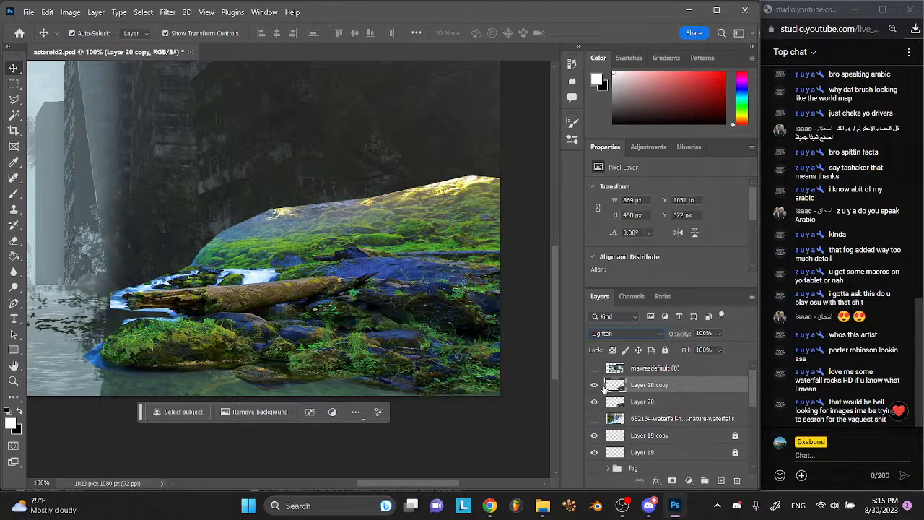
- Hide Layer 20 so that only Layer 20 copy of the riverbank is shown, and save the document
{"action": "left_click", "coordinate": [593, 385]}
{"action": "key", "text": "ctrl+s"}
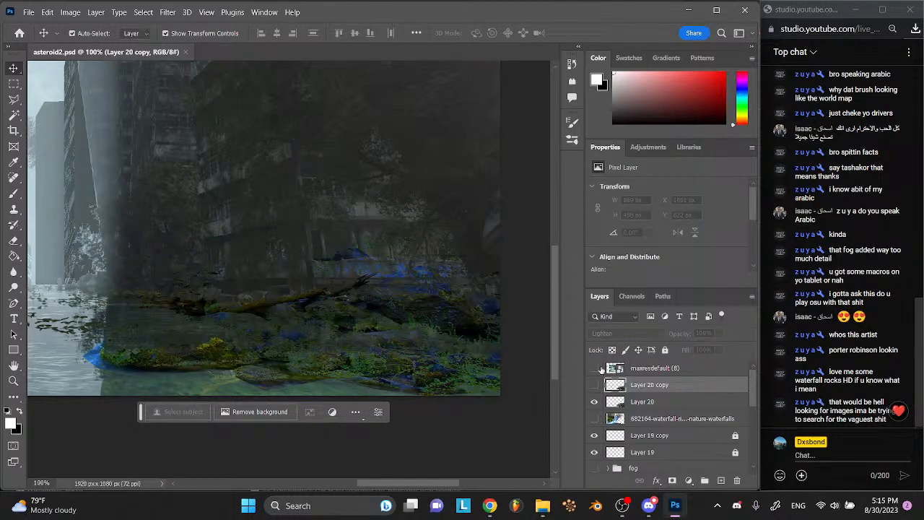
{"action": "left_click", "coordinate": [594, 402]}
{"action": "left_click", "coordinate": [596, 387]}
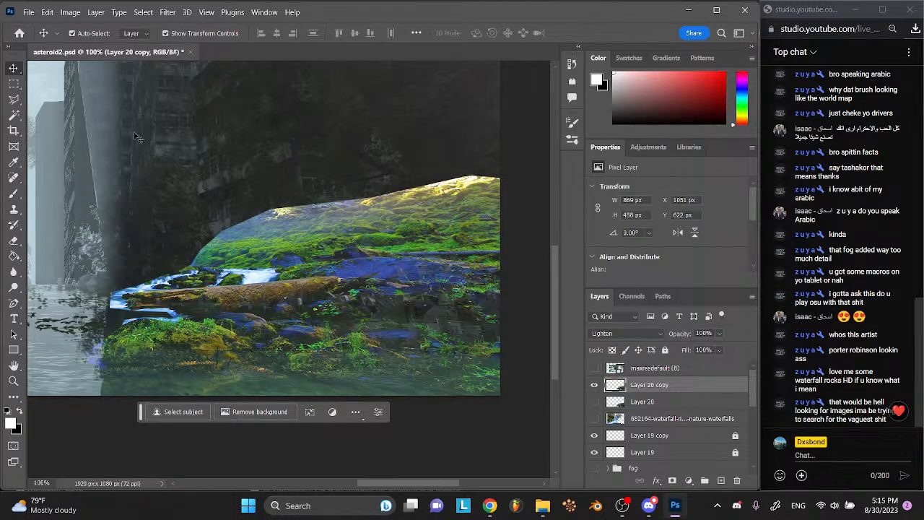
- Move the riverbank copy down into the water to X 1046 px, Y 681 px
{"action": "left_click_drag", "start_coordinate": [413, 245], "coordinate": [402, 288]}
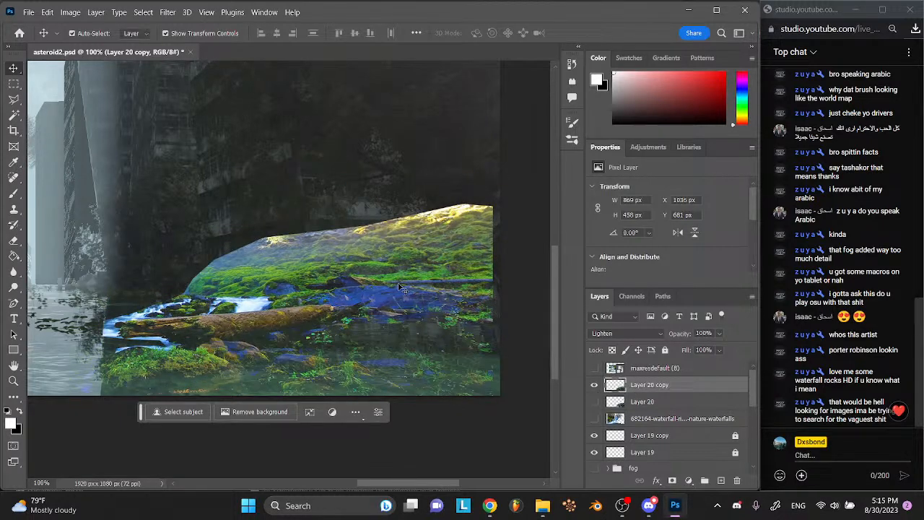
{"action": "key", "text": "Right"}
{"action": "key", "text": "Right"}
{"action": "key", "text": "Right"}
{"action": "key", "text": "Right"}
{"action": "key", "text": "Right"}
{"action": "key", "text": "Right"}
{"action": "key", "text": "Right"}
{"action": "key", "text": "Right"}
{"action": "key", "text": "Right"}
{"action": "key", "text": "Right"}
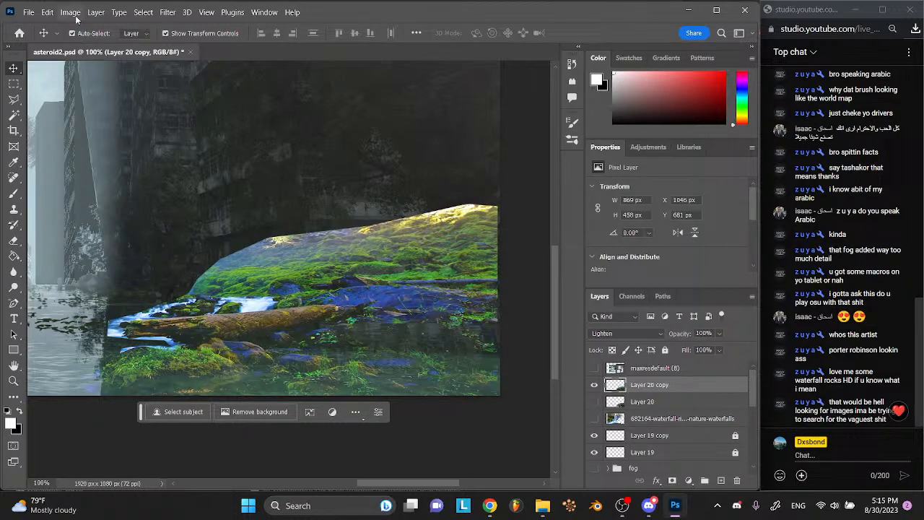
- Skew the riverbank copy vertically so its waterside end drops slightly, making it 475 px high, and commit the transform
{"action": "left_click", "coordinate": [47, 12]}
{"action": "mouse_move", "coordinate": [83, 266]}
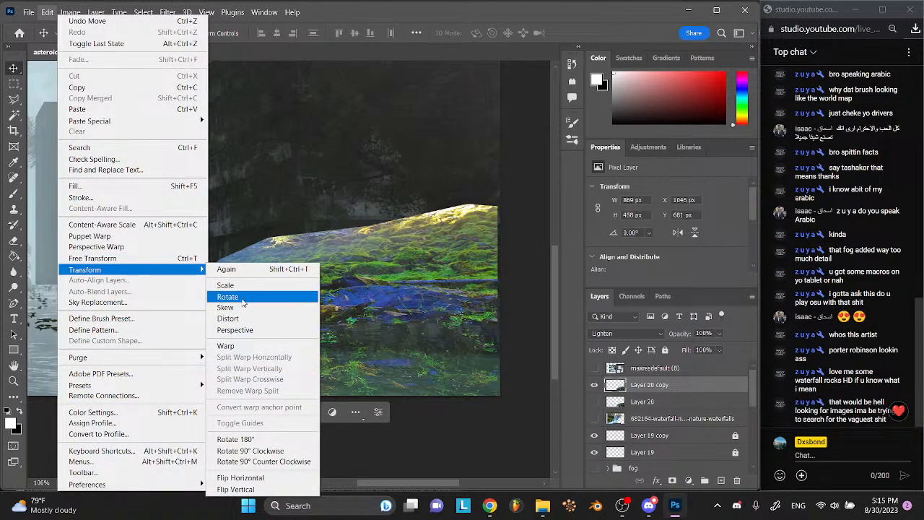
{"action": "left_click", "coordinate": [231, 295]}
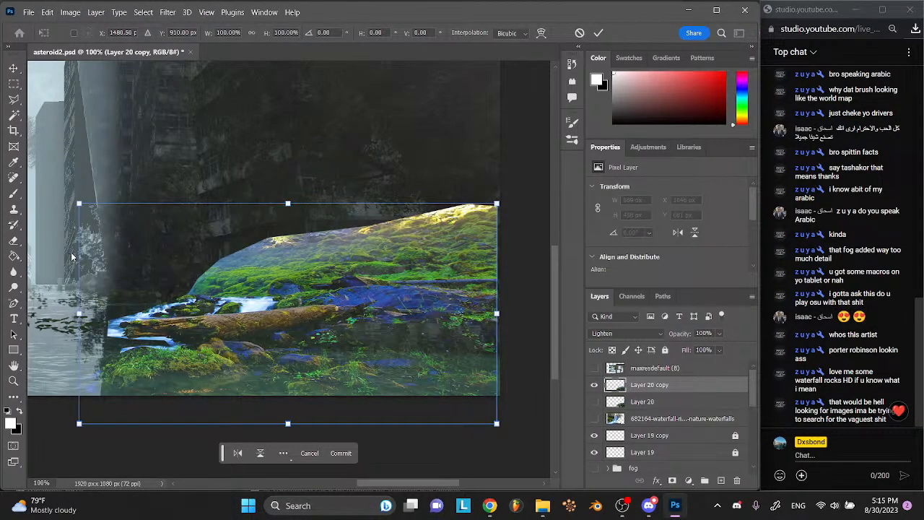
{"action": "left_click_drag", "start_coordinate": [78, 258], "coordinate": [78, 281]}
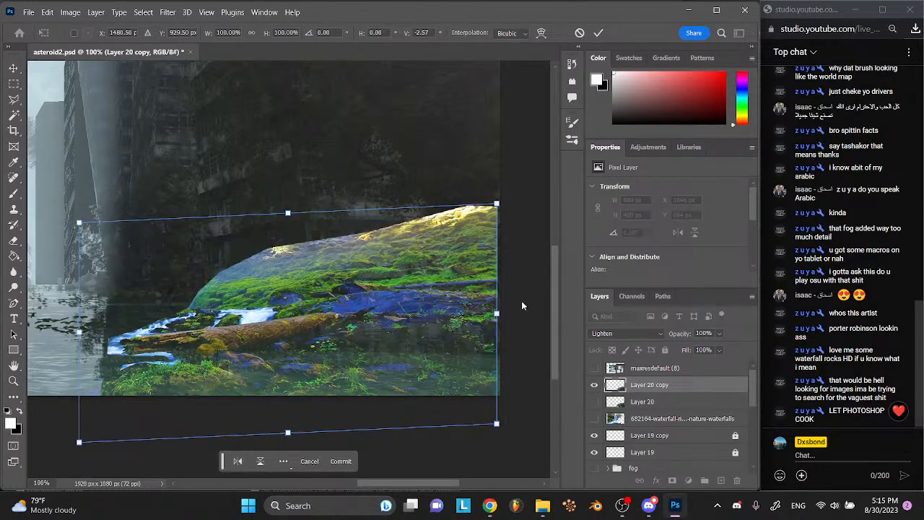
{"action": "left_click_drag", "start_coordinate": [506, 304], "coordinate": [507, 298]}
{"action": "left_click", "coordinate": [340, 461]}
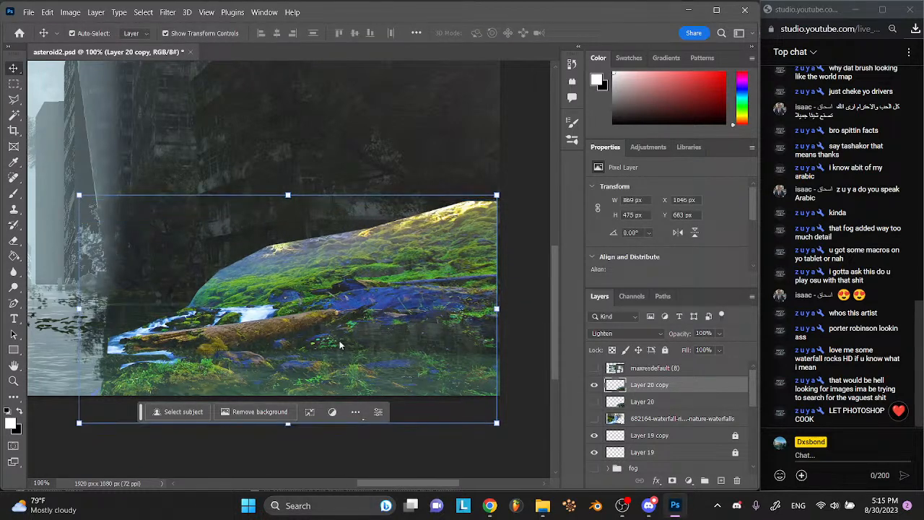
- Move the riverbank copy flush with the canvas edge at X 1051 px, Y 623 px, and save
{"action": "key", "text": "Right"}
{"action": "key", "text": "Right"}
{"action": "key", "text": "Right"}
{"action": "key", "text": "Right"}
{"action": "key", "text": "Right"}
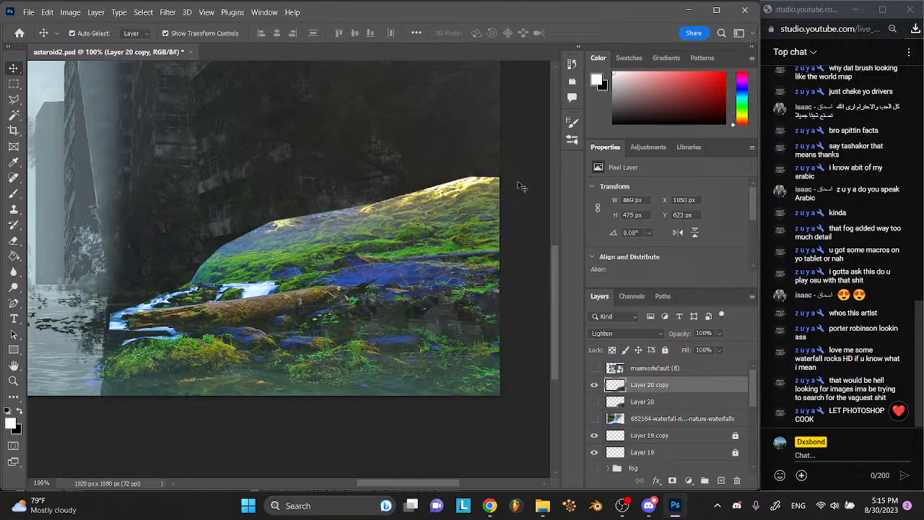
{"action": "key", "text": "ctrl+s"}
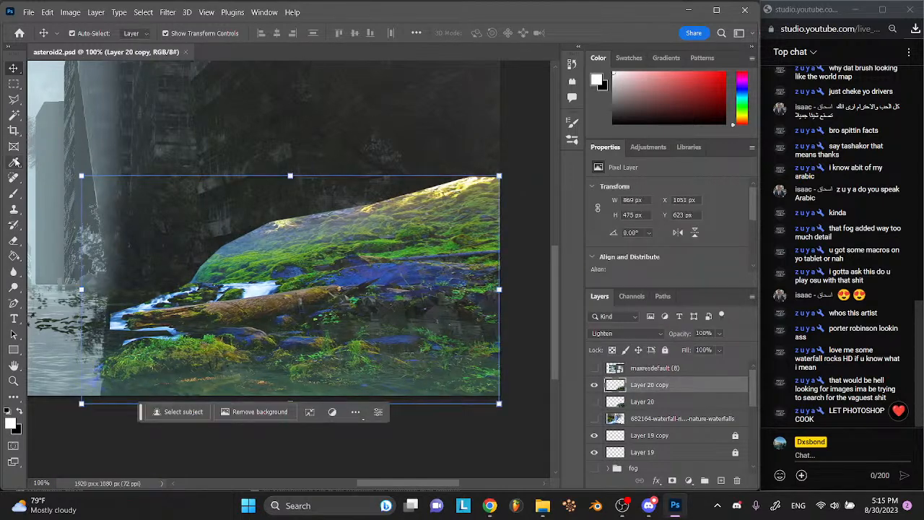
- Raise the Eraser opacity to 93% and erase the riverbank copy's hard waterside edge around the rapids and the log's tip
{"action": "left_click", "coordinate": [13, 243]}
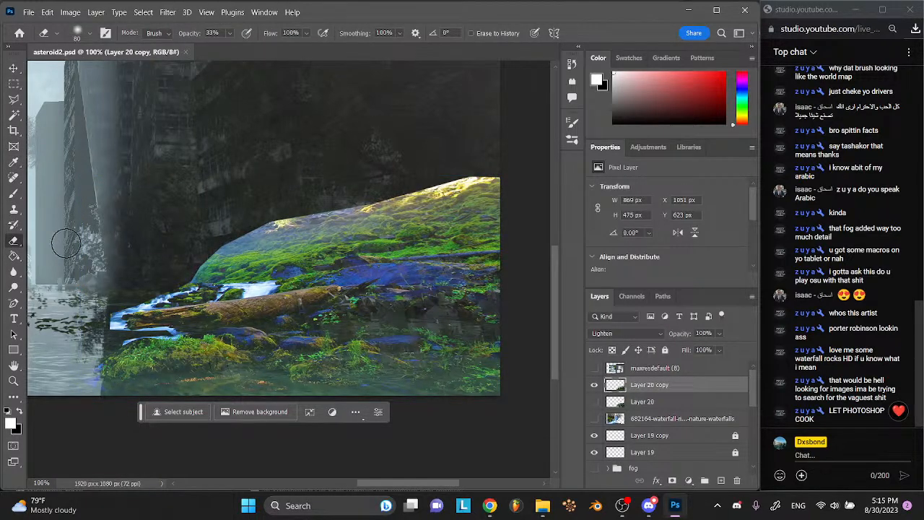
{"action": "mouse_move", "coordinate": [191, 284]}
{"action": "left_mouse_down"}
{"action": "mouse_move", "coordinate": [185, 279]}
{"action": "mouse_move", "coordinate": [210, 268]}
{"action": "left_mouse_up"}
{"action": "left_click", "coordinate": [229, 34]}
{"action": "mouse_move", "coordinate": [192, 233]}
{"action": "left_mouse_down"}
{"action": "mouse_move", "coordinate": [177, 277]}
{"action": "mouse_move", "coordinate": [223, 256]}
{"action": "mouse_move", "coordinate": [192, 287]}
{"action": "mouse_move", "coordinate": [235, 253]}
{"action": "mouse_move", "coordinate": [211, 279]}
{"action": "mouse_move", "coordinate": [134, 312]}
{"action": "mouse_move", "coordinate": [114, 336]}
{"action": "mouse_move", "coordinate": [178, 337]}
{"action": "mouse_move", "coordinate": [124, 343]}
{"action": "mouse_move", "coordinate": [91, 373]}
{"action": "left_mouse_up"}
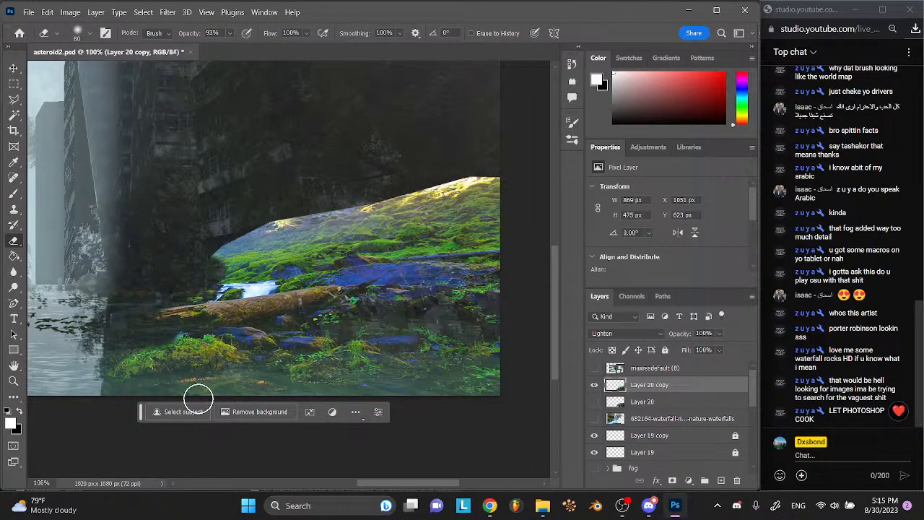
- Erase the sunlit upper slope of the riverbank copy down to the mossy rocks, undoing the last stroke over the waterfall
{"action": "mouse_move", "coordinate": [406, 208]}
{"action": "left_mouse_down"}
{"action": "mouse_move", "coordinate": [499, 195]}
{"action": "mouse_move", "coordinate": [501, 179]}
{"action": "mouse_move", "coordinate": [491, 178]}
{"action": "mouse_move", "coordinate": [520, 181]}
{"action": "left_mouse_up"}
{"action": "mouse_move", "coordinate": [405, 193]}
{"action": "left_mouse_down"}
{"action": "mouse_move", "coordinate": [440, 198]}
{"action": "mouse_move", "coordinate": [438, 209]}
{"action": "mouse_move", "coordinate": [482, 206]}
{"action": "mouse_move", "coordinate": [494, 219]}
{"action": "mouse_move", "coordinate": [487, 215]}
{"action": "left_mouse_up"}
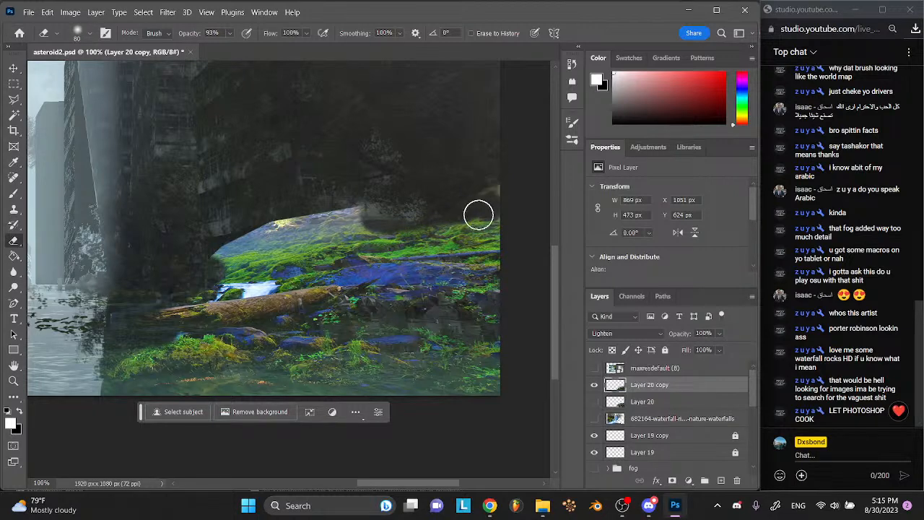
{"action": "mouse_move", "coordinate": [311, 208]}
{"action": "left_mouse_down"}
{"action": "mouse_move", "coordinate": [407, 228]}
{"action": "mouse_move", "coordinate": [290, 220]}
{"action": "mouse_move", "coordinate": [202, 253]}
{"action": "mouse_move", "coordinate": [346, 211]}
{"action": "mouse_move", "coordinate": [408, 210]}
{"action": "mouse_move", "coordinate": [346, 211]}
{"action": "mouse_move", "coordinate": [229, 241]}
{"action": "mouse_move", "coordinate": [514, 188]}
{"action": "mouse_move", "coordinate": [364, 214]}
{"action": "mouse_move", "coordinate": [322, 241]}
{"action": "mouse_move", "coordinate": [183, 266]}
{"action": "mouse_move", "coordinate": [257, 231]}
{"action": "mouse_move", "coordinate": [198, 272]}
{"action": "left_mouse_up"}
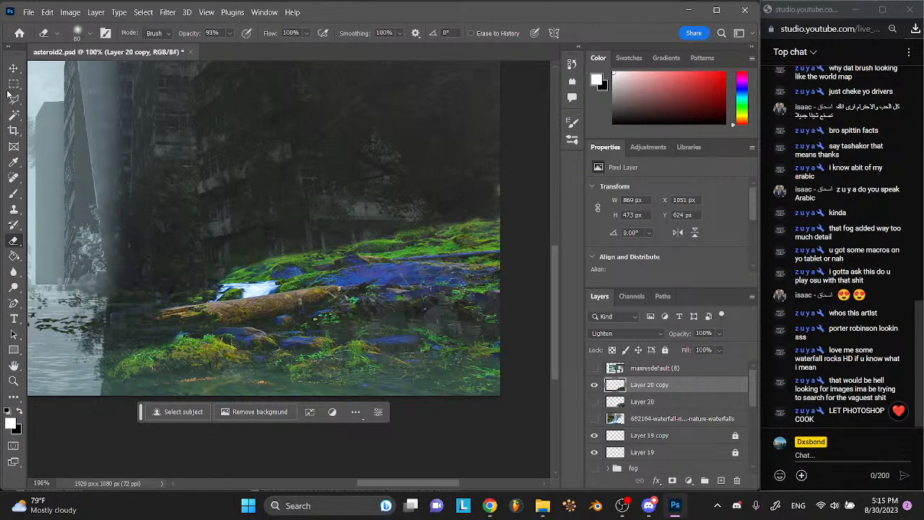
{"action": "mouse_move", "coordinate": [340, 252]}
{"action": "left_mouse_down"}
{"action": "mouse_move", "coordinate": [210, 287]}
{"action": "mouse_move", "coordinate": [244, 270]}
{"action": "mouse_move", "coordinate": [190, 296]}
{"action": "mouse_move", "coordinate": [326, 266]}
{"action": "mouse_move", "coordinate": [235, 296]}
{"action": "mouse_move", "coordinate": [333, 270]}
{"action": "mouse_move", "coordinate": [209, 299]}
{"action": "mouse_move", "coordinate": [151, 270]}
{"action": "mouse_move", "coordinate": [206, 295]}
{"action": "left_mouse_up"}
{"action": "key", "text": "ctrl+z"}
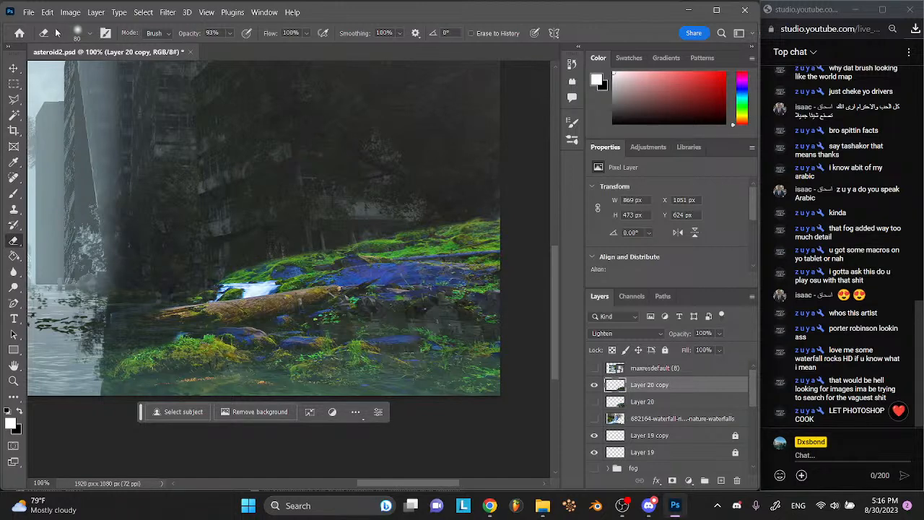
- Lower the erased riverbank copy to Y 684 px and save the document
{"action": "left_click", "coordinate": [13, 67]}
{"action": "key", "text": "shift+Down"}
{"action": "key", "text": "shift+Down"}
{"action": "key", "text": "shift+Down"}
{"action": "key", "text": "shift+Down"}
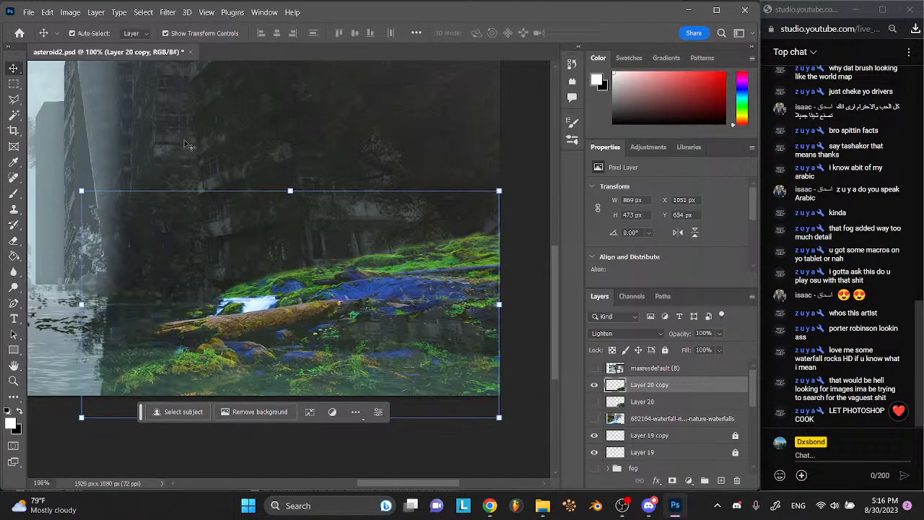
{"action": "key", "text": "shift+Down"}
{"action": "key", "text": "shift+Down"}
{"action": "key", "text": "shift+Up"}
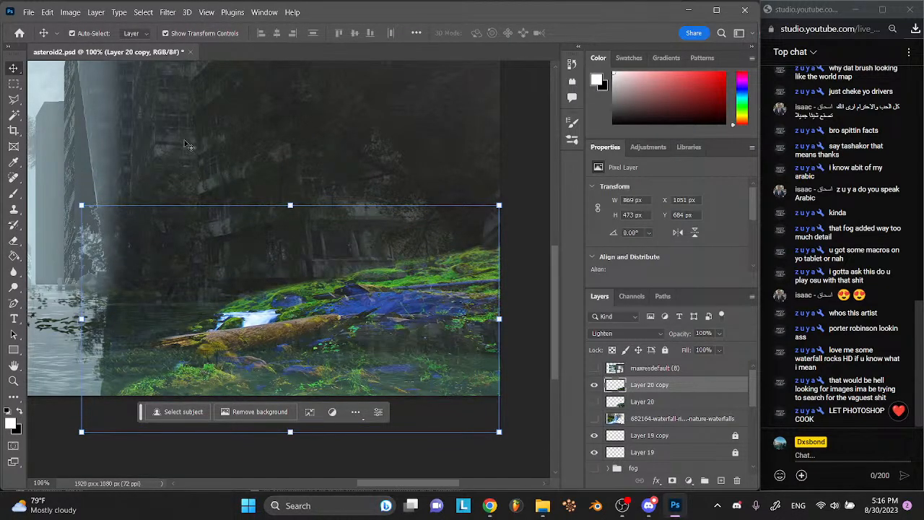
{"action": "key", "text": "ctrl+minus"}
{"action": "left_click", "coordinate": [307, 430]}
{"action": "key", "text": "ctrl+s"}
- Add a Hue/Saturation adjustment clipped to Layer 20 copy and set its saturation to -60
{"action": "left_click", "coordinate": [650, 385]}
{"action": "left_click", "coordinate": [689, 482]}
{"action": "left_click", "coordinate": [702, 369]}
{"action": "right_click", "coordinate": [701, 384]}
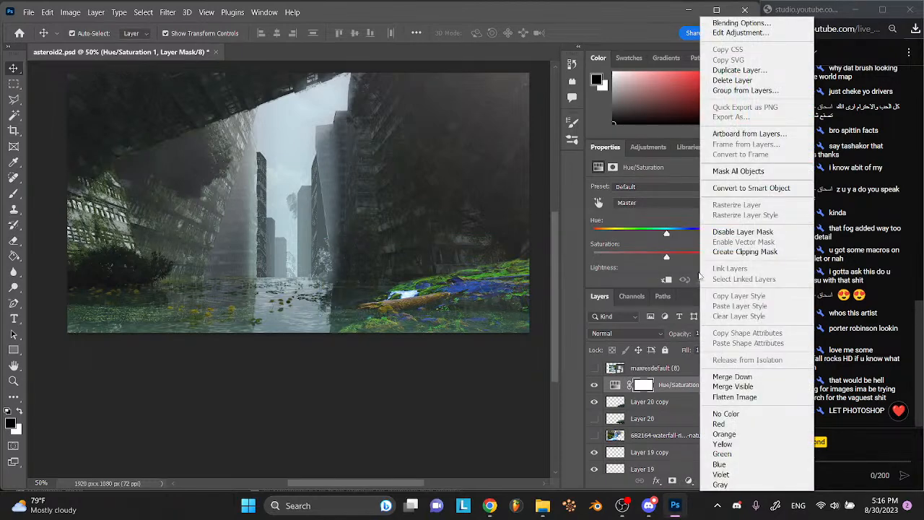
{"action": "left_click", "coordinate": [723, 252]}
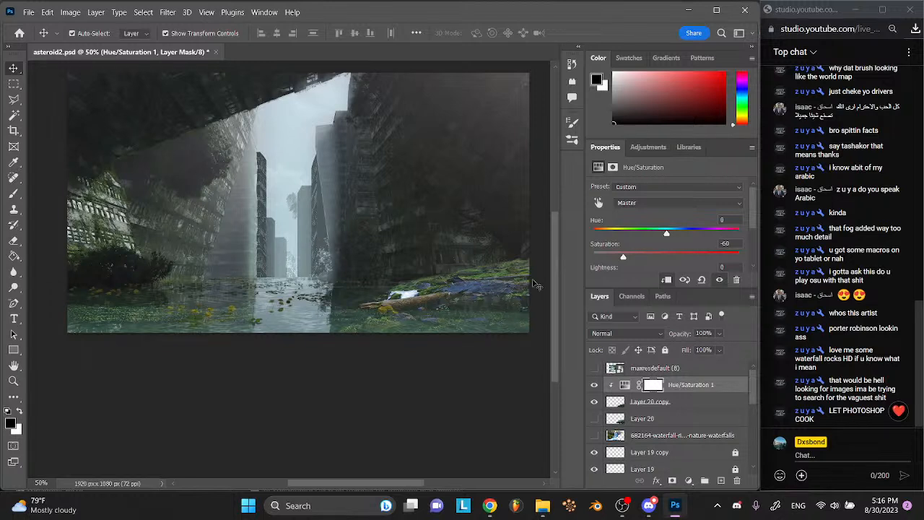
- Raise the riverbank copy to Y 614 px, keeping it flush with the canvas edge
{"action": "scroll", "coordinate": [489, 292], "scroll_direction": "right", "scroll_amount": 1}
{"action": "left_click", "coordinate": [444, 286]}
{"action": "key", "text": "shift+Up"}
{"action": "key", "text": "shift+Up"}
{"action": "key", "text": "shift+Up"}
{"action": "key", "text": "shift+Up"}
{"action": "key", "text": "shift+Up"}
{"action": "key", "text": "shift+Up"}
{"action": "key", "text": "shift+Up"}
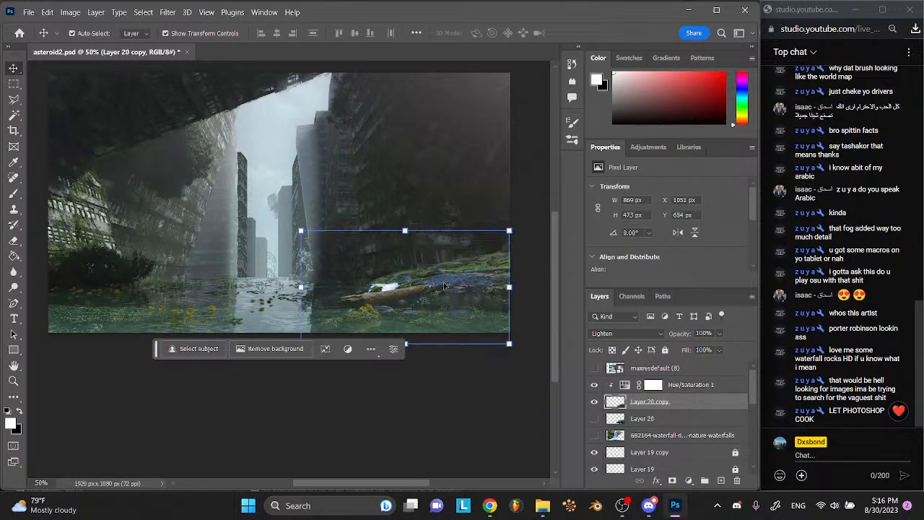
{"action": "key", "text": "shift+Left"}
{"action": "key", "text": "shift+Left"}
{"action": "key", "text": "shift+Right"}
{"action": "key", "text": "shift+Right"}
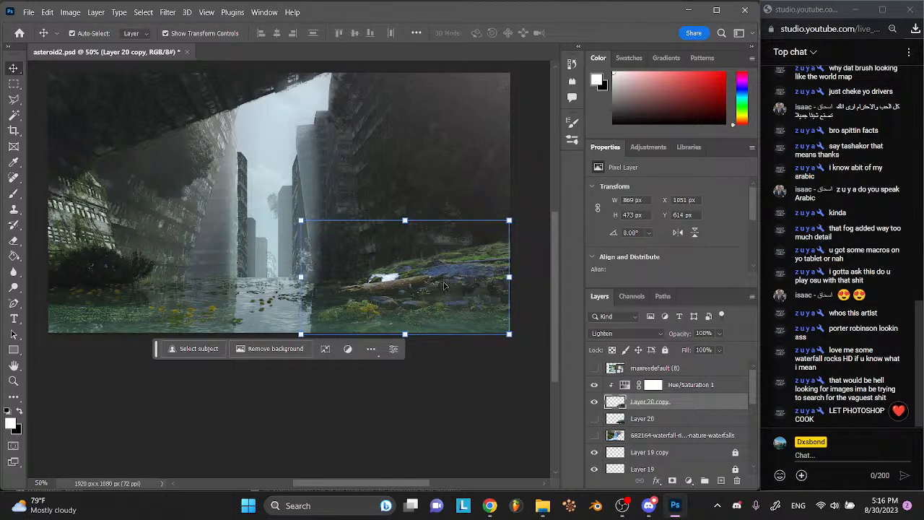
{"action": "left_click", "coordinate": [506, 398]}
- Scale the riverbank copy down to 788 by 389 px toward the canvas's lower corner and commit the transform
{"action": "left_click", "coordinate": [487, 276]}
{"action": "left_click_drag", "start_coordinate": [408, 221], "coordinate": [409, 231]}
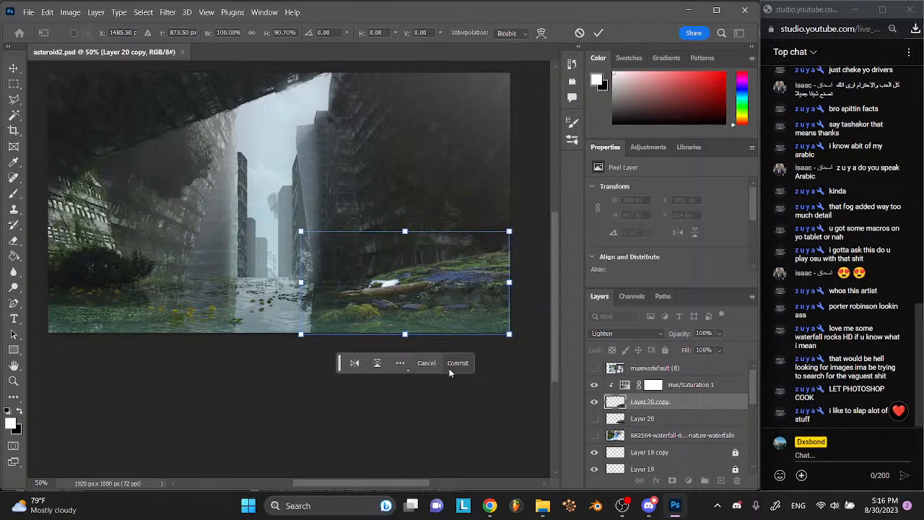
{"action": "left_click_drag", "start_coordinate": [300, 232], "coordinate": [321, 239]}
{"action": "left_click", "coordinate": [467, 363]}
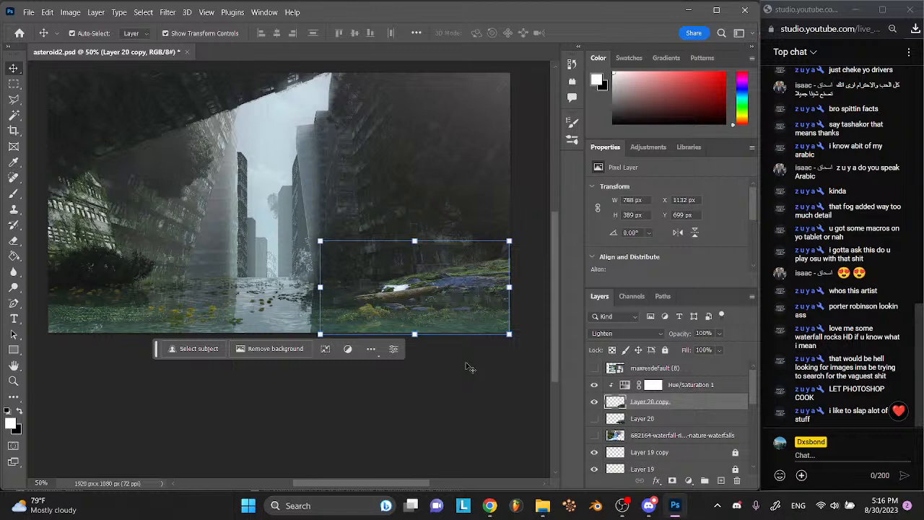
{"action": "left_click", "coordinate": [504, 366]}
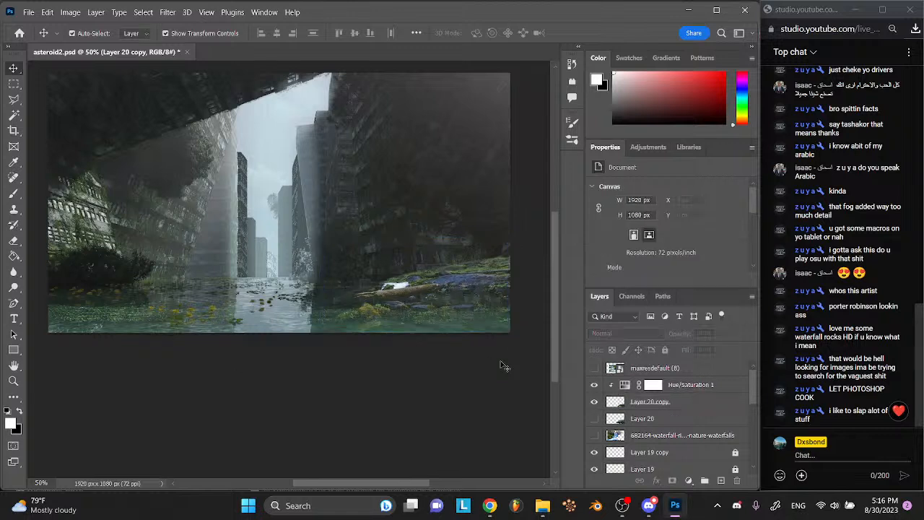
- Set the clipped Hue/Saturation adjustment to hue -10 and saturation -62, and save
{"action": "left_click", "coordinate": [689, 385]}
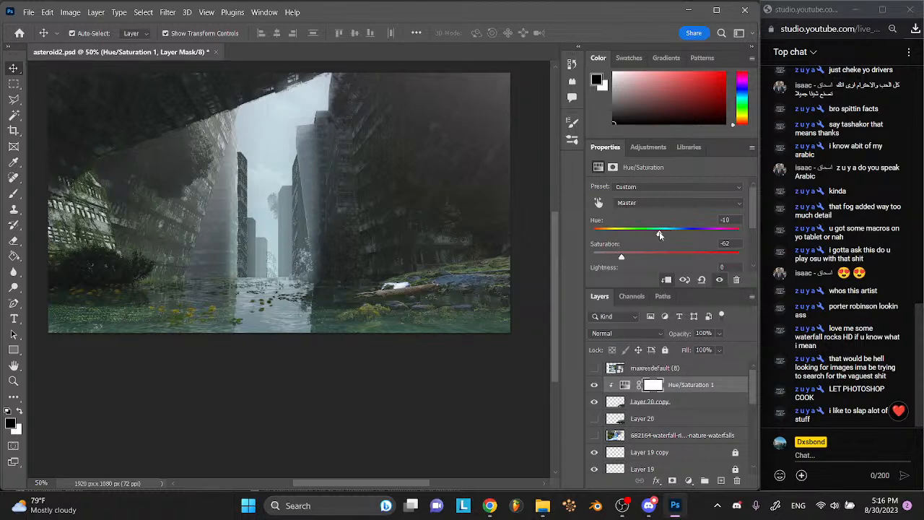
{"action": "left_click_drag", "start_coordinate": [617, 254], "coordinate": [622, 254]}
{"action": "key", "text": "ctrl+s"}
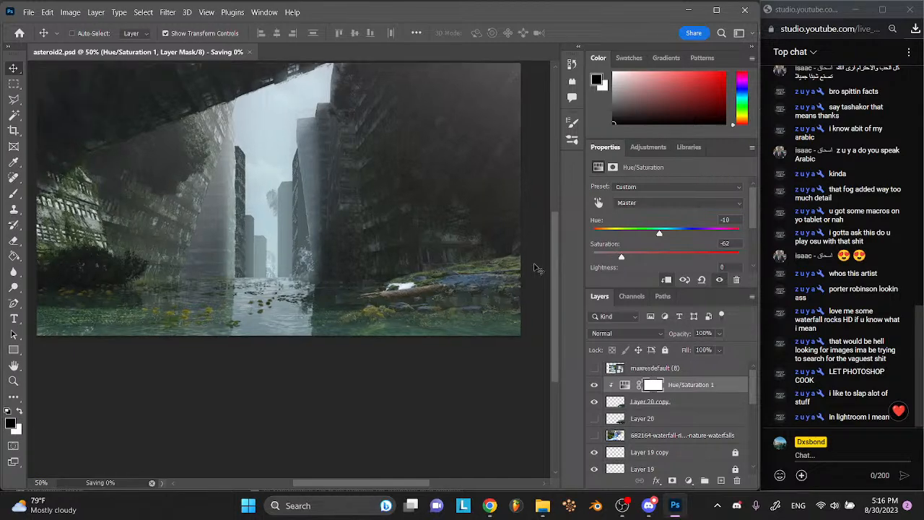
- Merge the Hue/Saturation adjustment with Layer 20 copy and set the merged layer's blend mode to Lighter Color
{"action": "scroll", "coordinate": [538, 268], "scroll_direction": "up", "scroll_amount": 2}
{"action": "left_click", "coordinate": [678, 402]}
{"action": "left_click", "coordinate": [678, 385], "text": "shift"}
{"action": "right_click", "coordinate": [677, 385]}
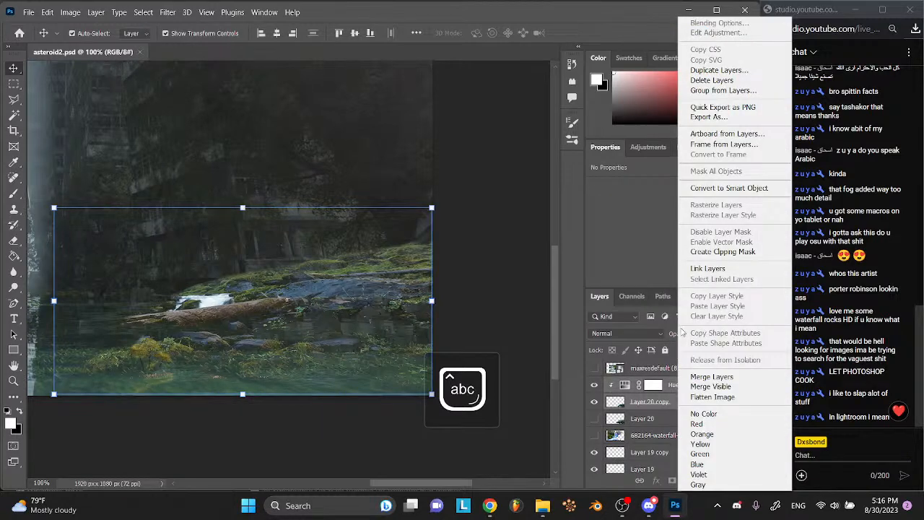
{"action": "left_click", "coordinate": [700, 379]}
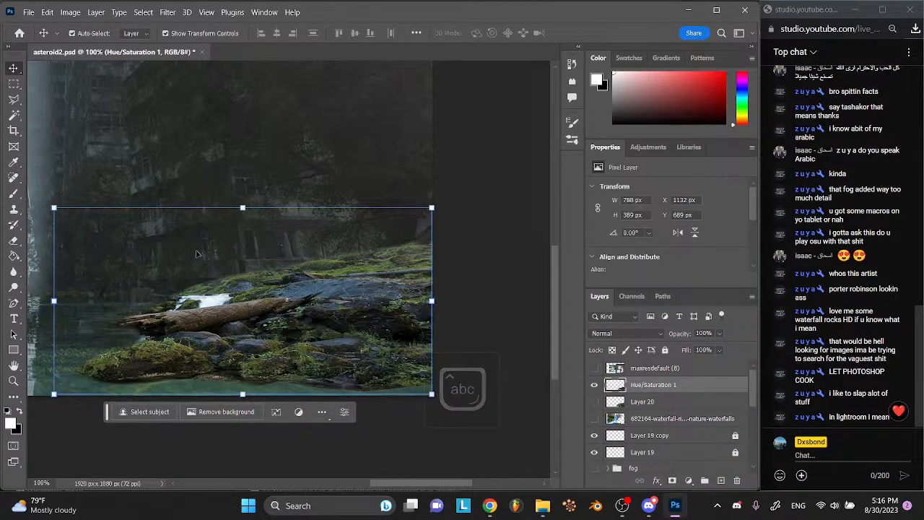
{"action": "left_click", "coordinate": [604, 333]}
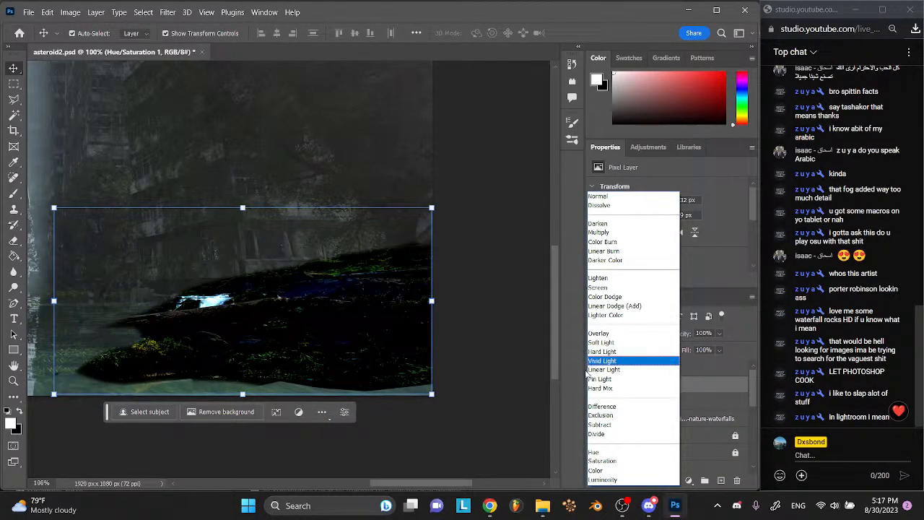
{"action": "left_click", "coordinate": [606, 315]}
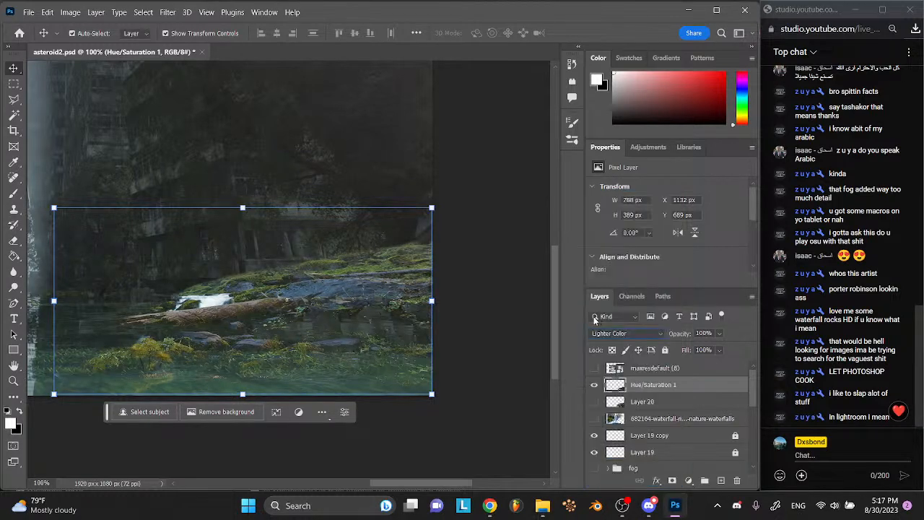
- Erase the merged riverbank's edge around the small white waterfall and the moss above it
{"action": "left_click", "coordinate": [13, 240]}
{"action": "mouse_move", "coordinate": [190, 291]}
{"action": "left_mouse_down"}
{"action": "mouse_move", "coordinate": [232, 292]}
{"action": "mouse_move", "coordinate": [179, 306]}
{"action": "mouse_move", "coordinate": [170, 305]}
{"action": "mouse_move", "coordinate": [230, 291]}
{"action": "mouse_move", "coordinate": [159, 301]}
{"action": "left_mouse_up"}
{"action": "mouse_move", "coordinate": [239, 274]}
{"action": "left_mouse_down"}
{"action": "mouse_move", "coordinate": [329, 257]}
{"action": "mouse_move", "coordinate": [473, 268]}
{"action": "mouse_move", "coordinate": [439, 255]}
{"action": "mouse_move", "coordinate": [342, 253]}
{"action": "mouse_move", "coordinate": [488, 249]}
{"action": "mouse_move", "coordinate": [404, 231]}
{"action": "mouse_move", "coordinate": [285, 252]}
{"action": "mouse_move", "coordinate": [245, 297]}
{"action": "left_mouse_up"}
{"action": "key", "text": "ctrl+minus"}
{"action": "key", "text": "ctrl+minus"}
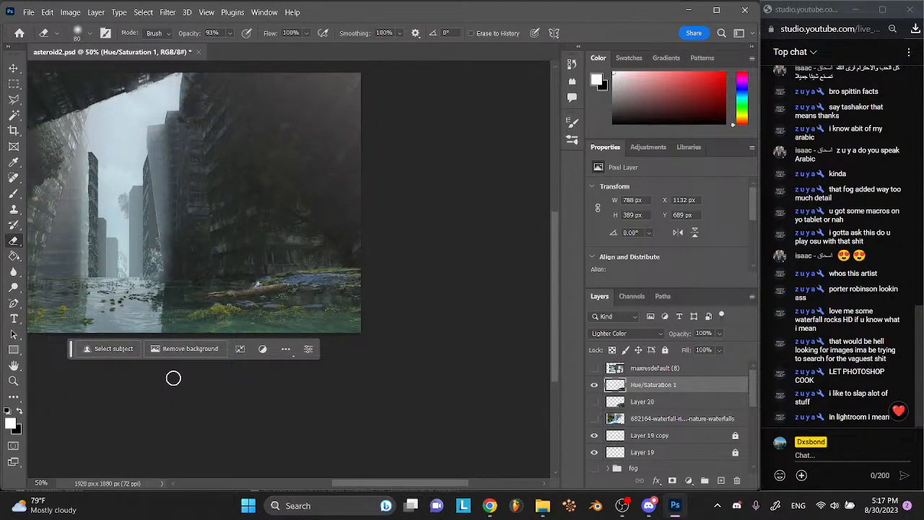
{"action": "scroll", "coordinate": [173, 377], "scroll_direction": "left", "scroll_amount": 3}
- Duplicate the merged riverbank layer, lower the copy's opacity to 68%, and save the document
{"action": "left_click", "coordinate": [13, 68]}
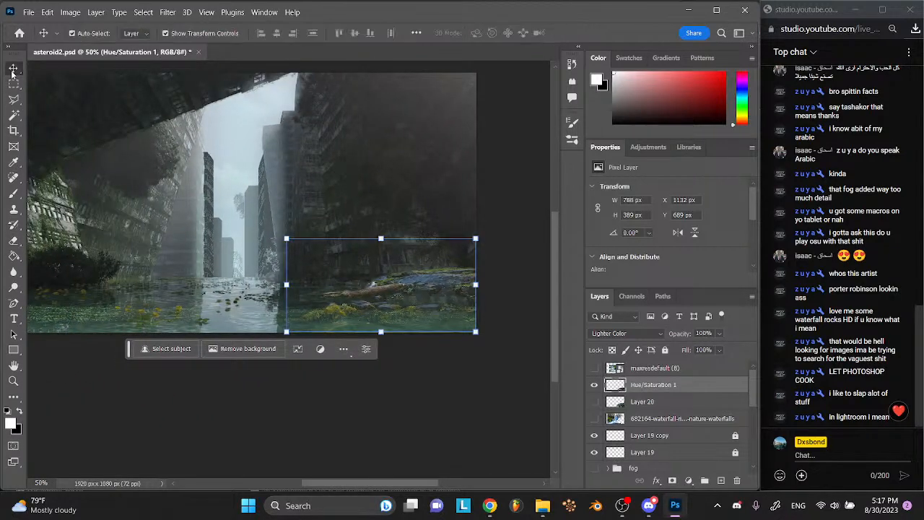
{"action": "key", "text": "ctrl+j"}
{"action": "key", "text": "ctrl+s"}
{"action": "left_click", "coordinate": [720, 334]}
{"action": "left_click_drag", "start_coordinate": [732, 347], "coordinate": [715, 349]}
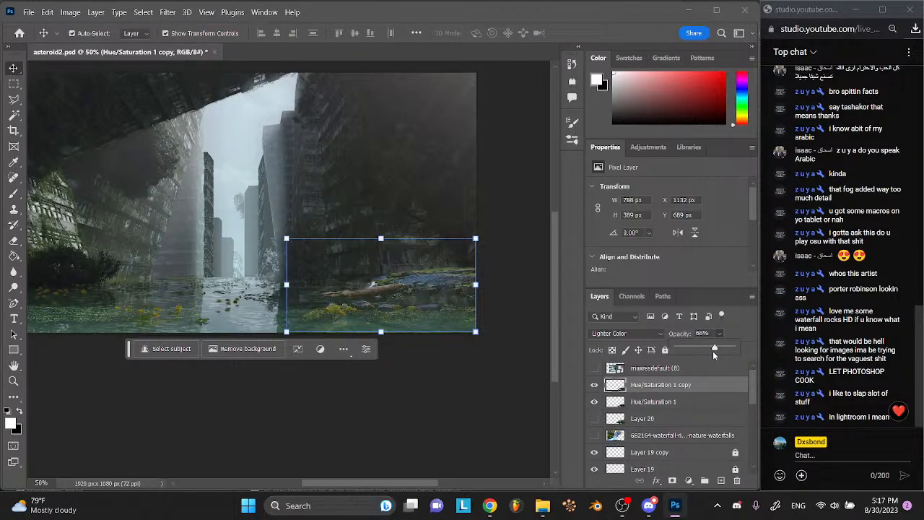
{"action": "left_click", "coordinate": [457, 402]}
{"action": "scroll", "coordinate": [437, 402], "scroll_direction": "left", "scroll_amount": 3}
{"action": "key", "text": "ctrl+s"}
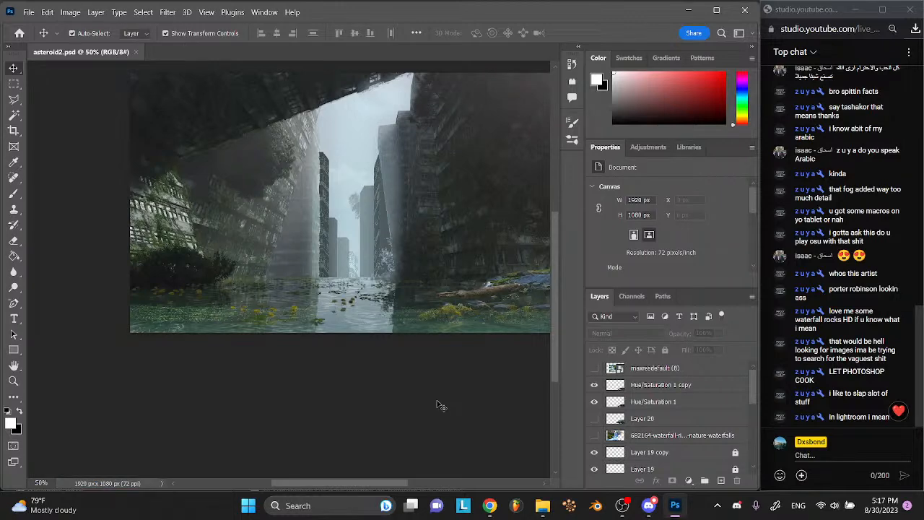
{"action": "scroll", "coordinate": [437, 405], "scroll_direction": "right", "scroll_amount": 3}
{"action": "scroll", "coordinate": [437, 405], "scroll_direction": "left", "scroll_amount": 1}
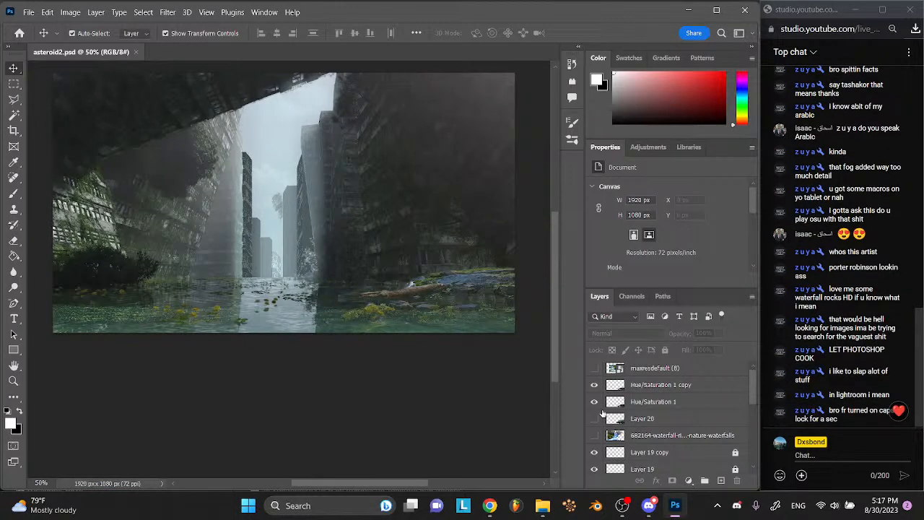
- Group the two riverbank layers, Hue/Saturation 1 copy and Hue/Saturation 1
{"action": "left_click", "coordinate": [658, 389]}
{"action": "left_click", "coordinate": [660, 403], "text": "shift"}
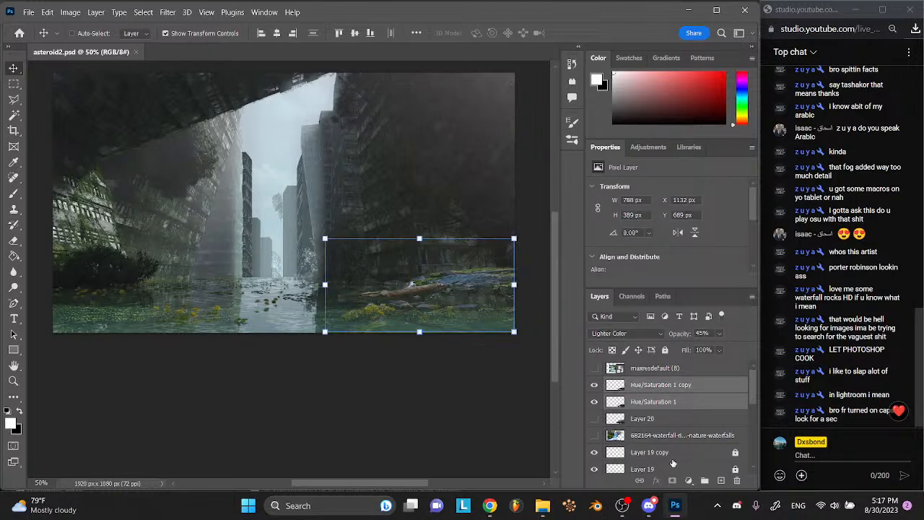
{"action": "left_click", "coordinate": [702, 480]}
- Compare the painting with Layer 20 and the 682164 waterfall photo each shown and hidden
{"action": "left_click", "coordinate": [595, 401]}
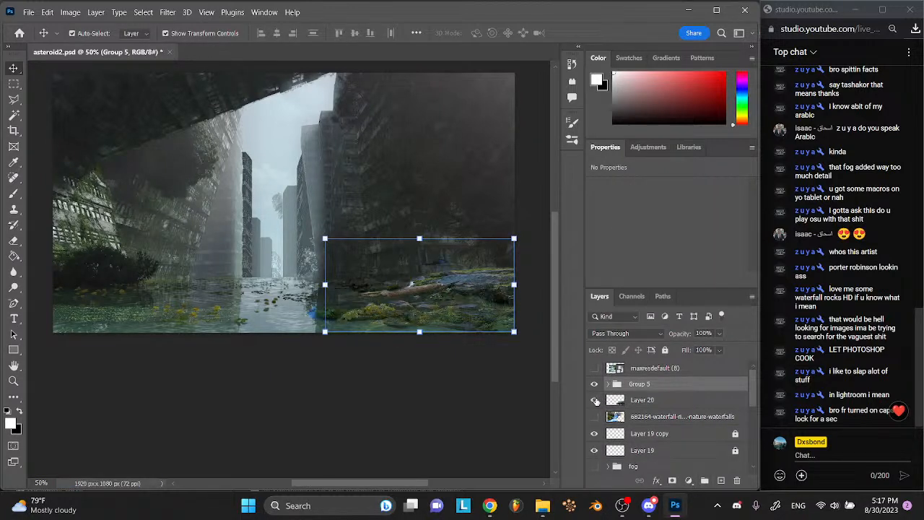
{"action": "left_click", "coordinate": [598, 401]}
{"action": "left_click", "coordinate": [598, 400]}
{"action": "left_click", "coordinate": [598, 401]}
{"action": "left_click", "coordinate": [598, 401]}
{"action": "left_click", "coordinate": [594, 400]}
{"action": "left_click", "coordinate": [594, 417]}
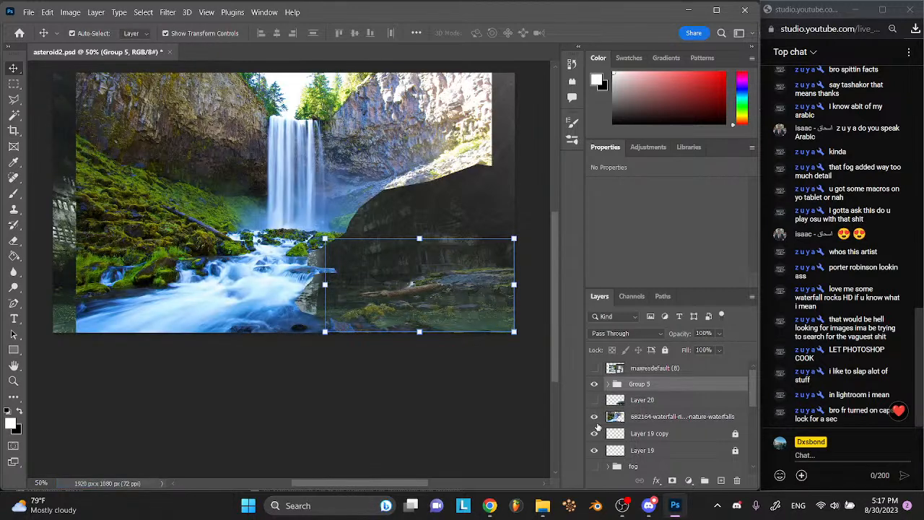
{"action": "left_click", "coordinate": [594, 417]}
{"action": "left_click", "coordinate": [594, 417]}
{"action": "left_click", "coordinate": [595, 417]}
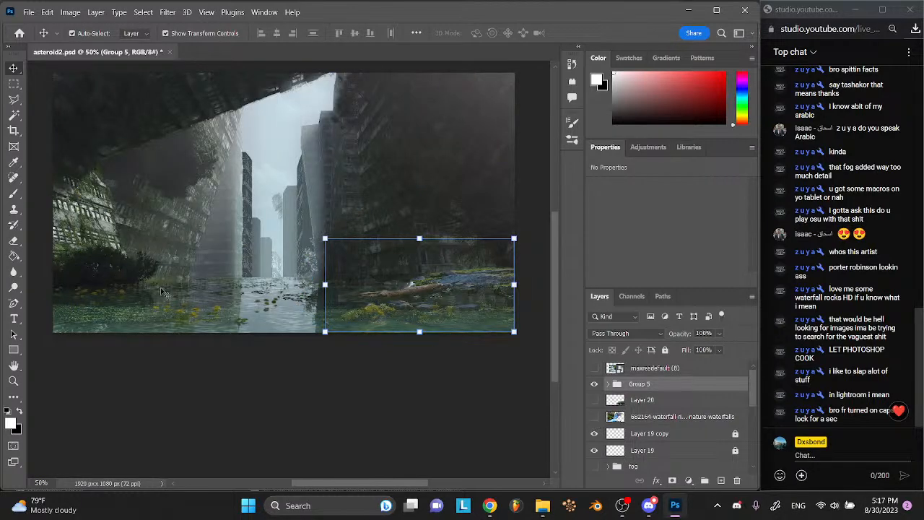
- Deselect the layers, preview the hidden maxresdefault (8) river photo over the painting, and save the document
{"action": "left_click", "coordinate": [244, 390]}
{"action": "key", "text": "ctrl+s"}
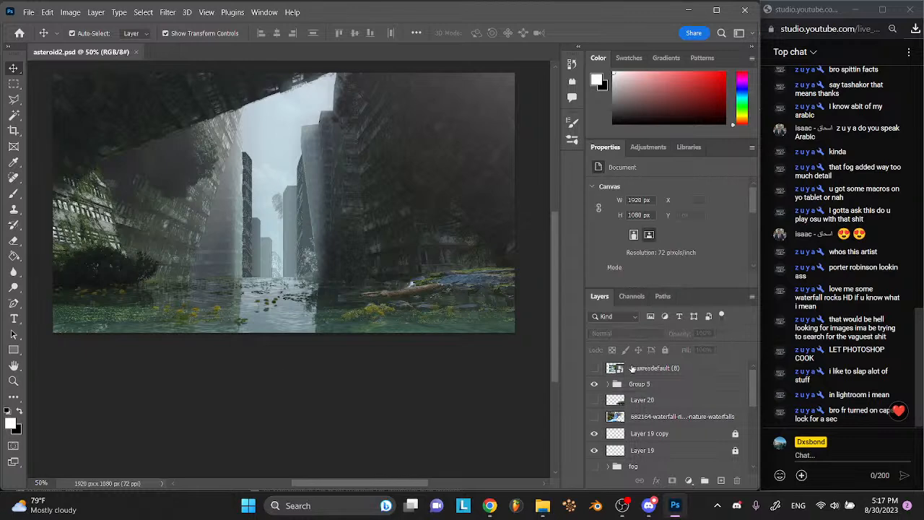
{"action": "left_click", "coordinate": [594, 369]}
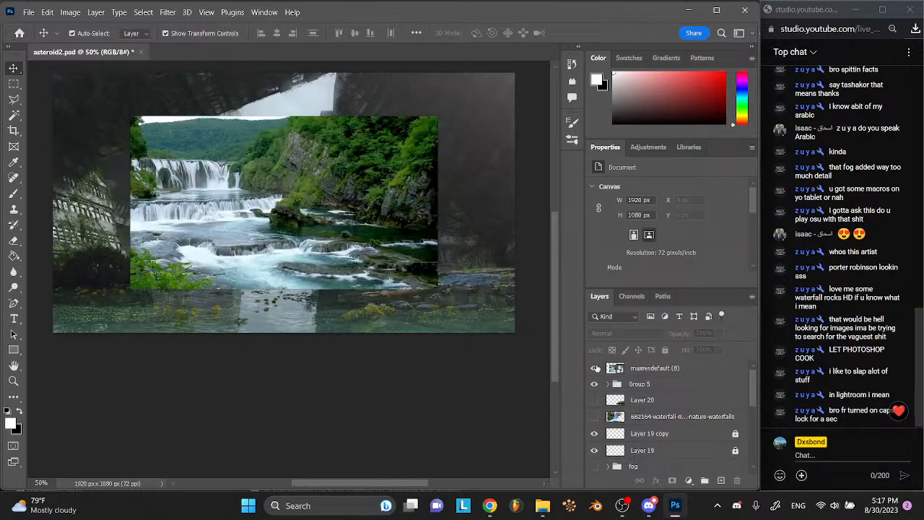
{"action": "left_click", "coordinate": [594, 369]}
{"action": "key", "text": "ctrl+s"}
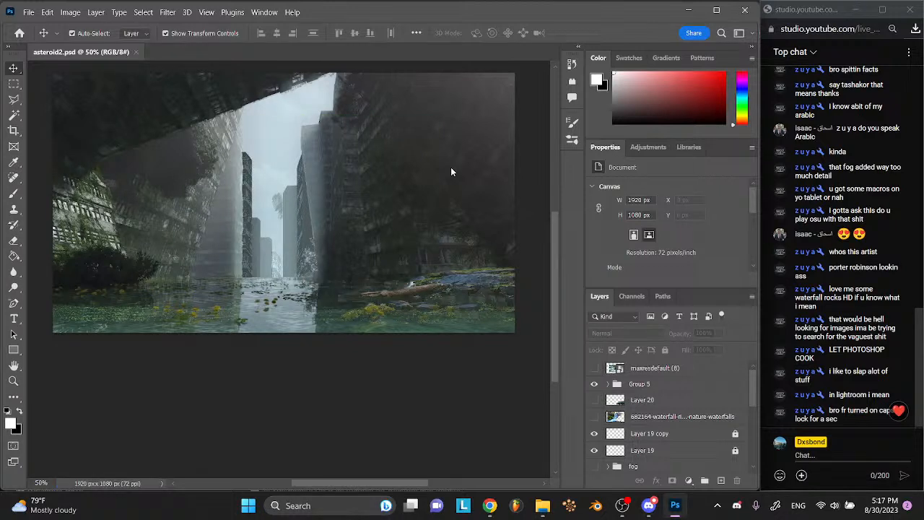
- Check the painting with the maxresdefault (8) photo and the fog group each shown and hidden
{"action": "scroll", "coordinate": [451, 172], "scroll_direction": "left", "scroll_amount": 2}
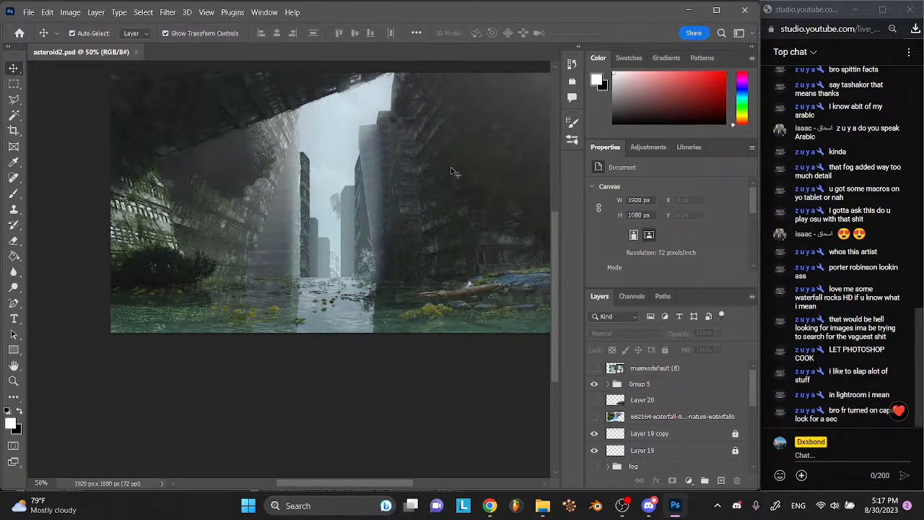
{"action": "left_click", "coordinate": [12, 194]}
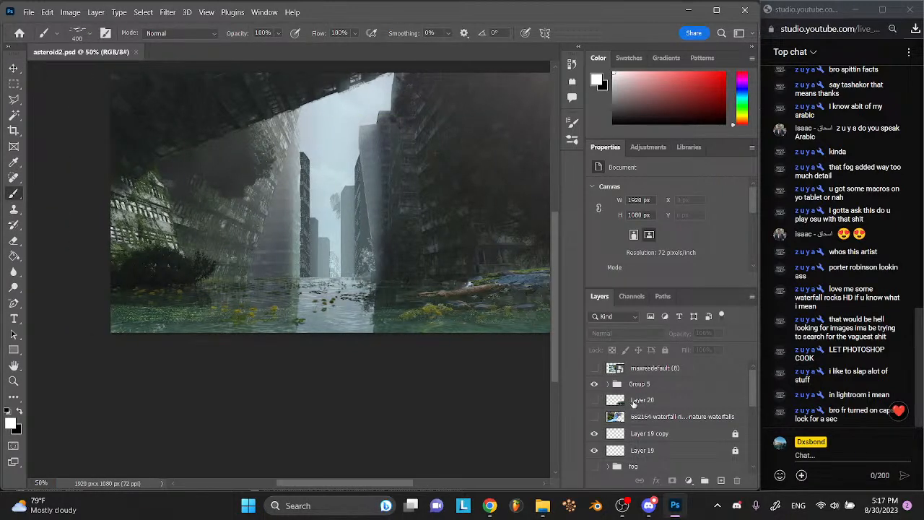
{"action": "scroll", "coordinate": [673, 424], "scroll_direction": "down", "scroll_amount": 3}
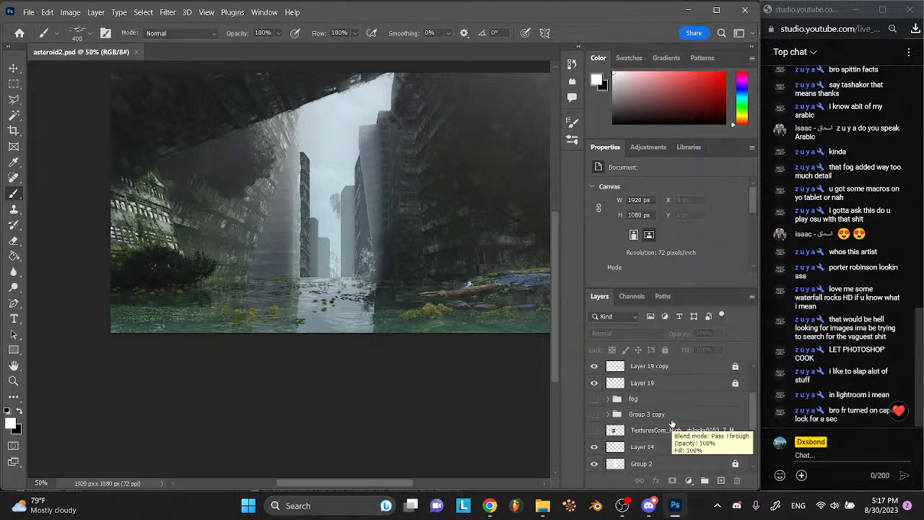
{"action": "scroll", "coordinate": [672, 424], "scroll_direction": "up", "scroll_amount": 3}
{"action": "left_click", "coordinate": [594, 368]}
{"action": "left_click", "coordinate": [595, 369]}
{"action": "left_click", "coordinate": [595, 468]}
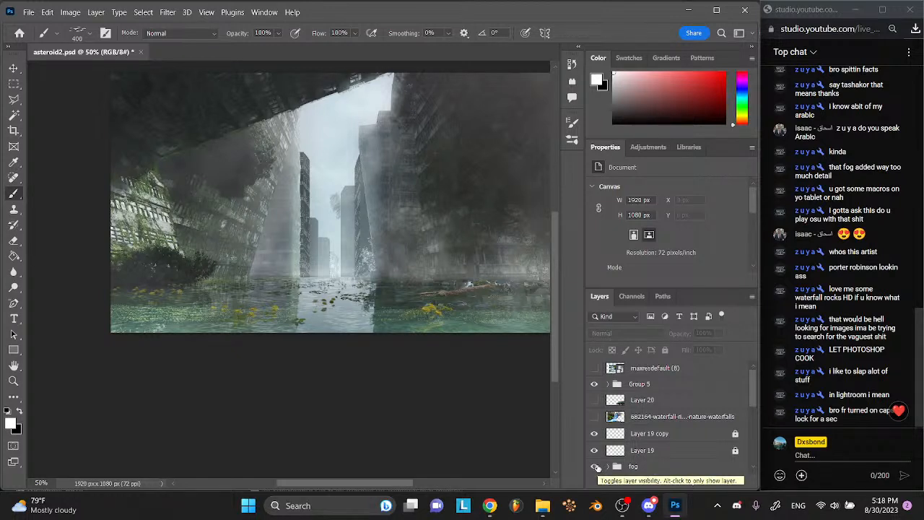
{"action": "left_click", "coordinate": [595, 467]}
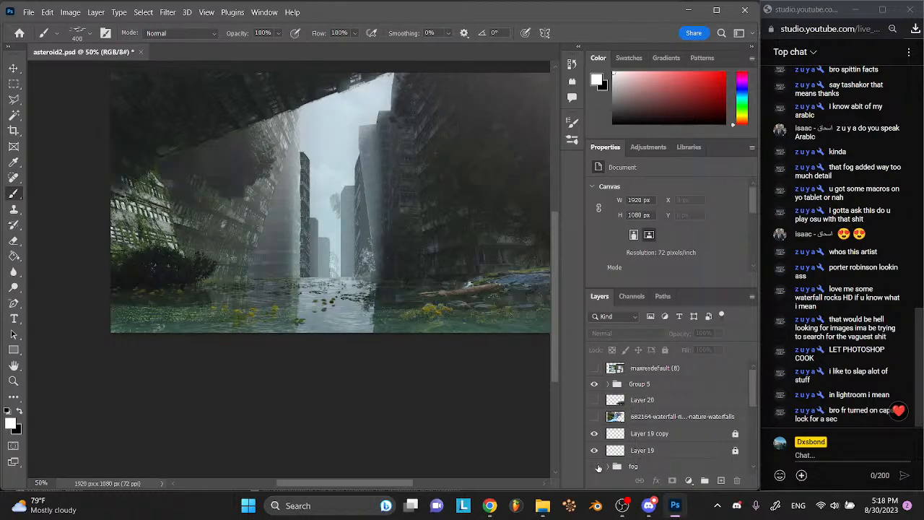
- Unlock and expand the buildings group and toggle Layer 8, Layer 7 and Layer 4 copy to identify their contents
{"action": "scroll", "coordinate": [675, 434], "scroll_direction": "down", "scroll_amount": 4}
{"action": "scroll", "coordinate": [651, 423], "scroll_direction": "down", "scroll_amount": 2}
{"action": "left_click", "coordinate": [611, 414]}
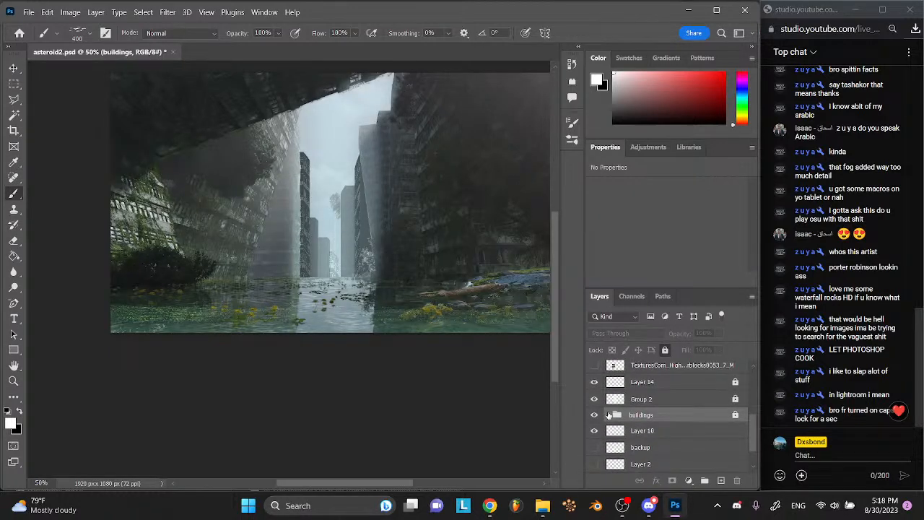
{"action": "left_click", "coordinate": [606, 415]}
{"action": "scroll", "coordinate": [711, 432], "scroll_direction": "down", "scroll_amount": 1}
{"action": "scroll", "coordinate": [710, 431], "scroll_direction": "down", "scroll_amount": 1}
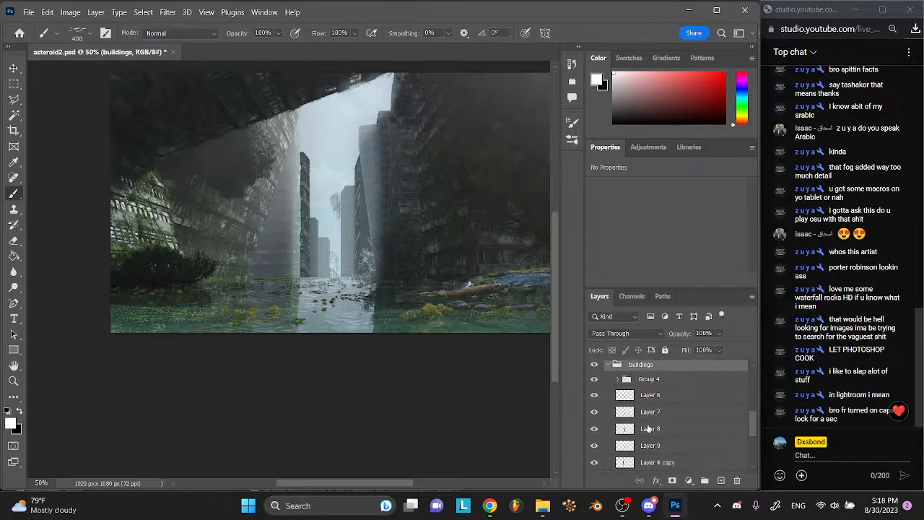
{"action": "left_click", "coordinate": [594, 429]}
{"action": "left_click", "coordinate": [594, 428]}
{"action": "left_click", "coordinate": [593, 414]}
{"action": "left_click", "coordinate": [593, 414]}
{"action": "left_click", "coordinate": [594, 466]}
{"action": "left_click", "coordinate": [595, 466]}
- Lower the opacity of Layer 4 copy in the buildings group to 55%
{"action": "left_click", "coordinate": [628, 463]}
{"action": "left_click_drag", "start_coordinate": [719, 334], "coordinate": [716, 350]}
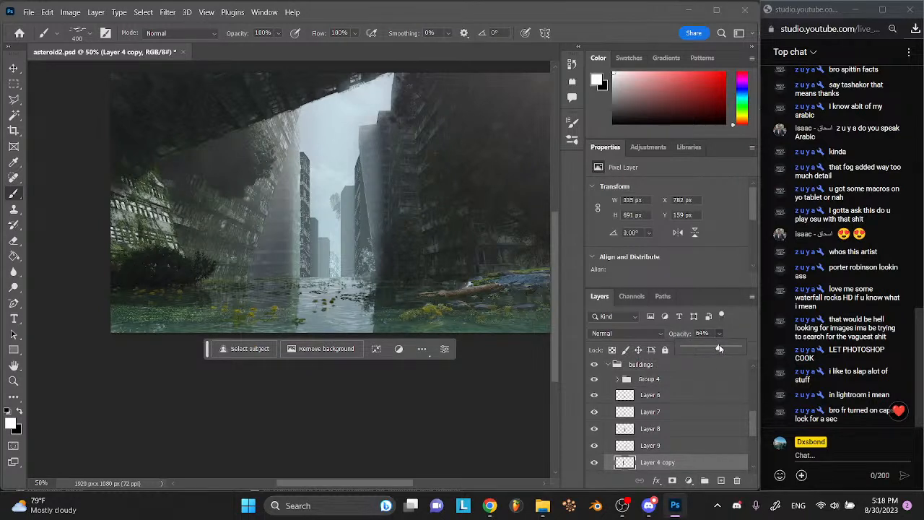
{"action": "scroll", "coordinate": [666, 386], "scroll_direction": "up", "scroll_amount": 5}
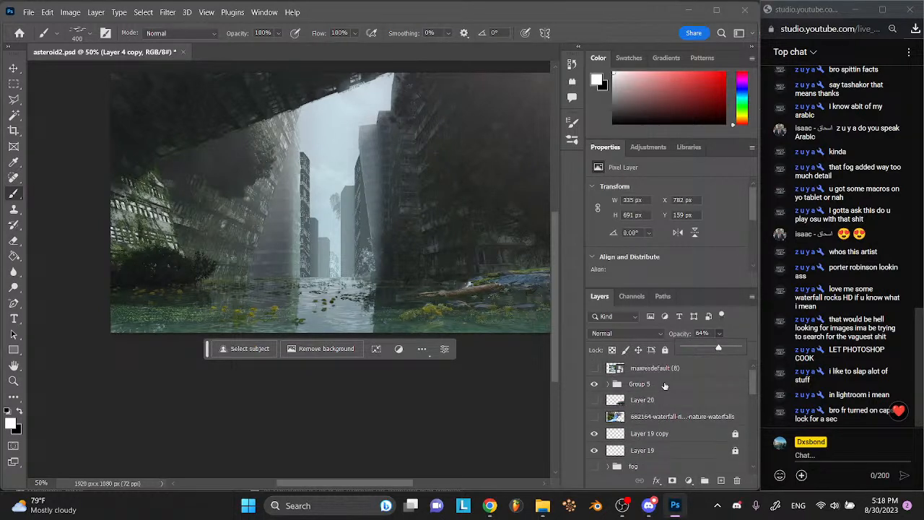
{"action": "scroll", "coordinate": [668, 383], "scroll_direction": "down", "scroll_amount": 5}
{"action": "left_click_drag", "start_coordinate": [714, 348], "coordinate": [711, 350]}
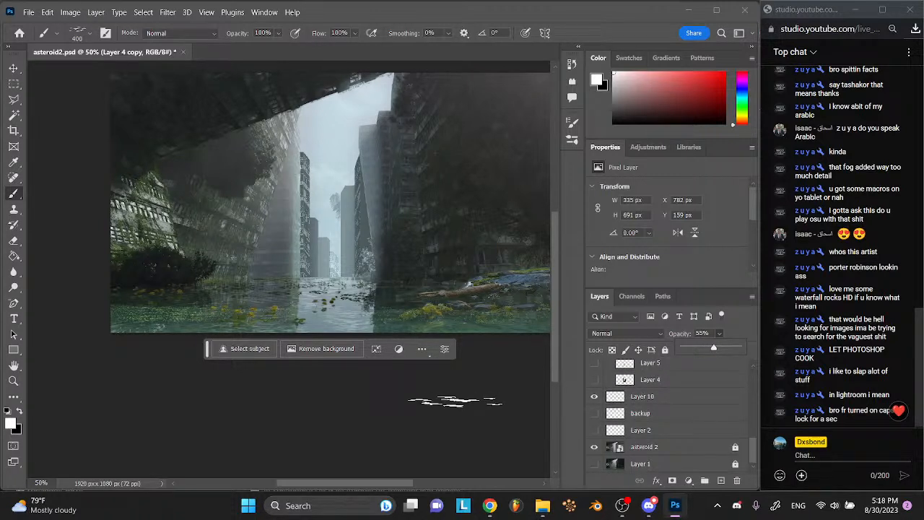
{"action": "scroll", "coordinate": [629, 423], "scroll_direction": "up", "scroll_amount": 1}
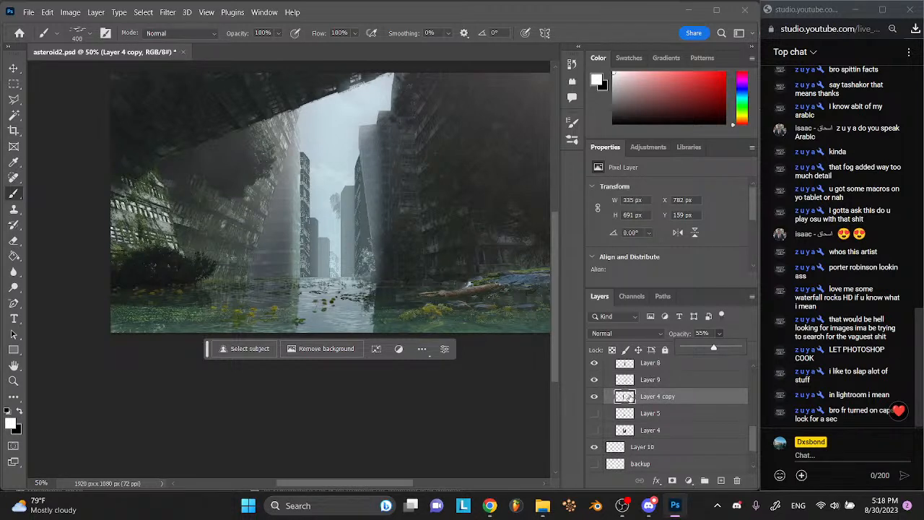
{"action": "left_click", "coordinate": [596, 382]}
{"action": "left_click", "coordinate": [597, 382]}
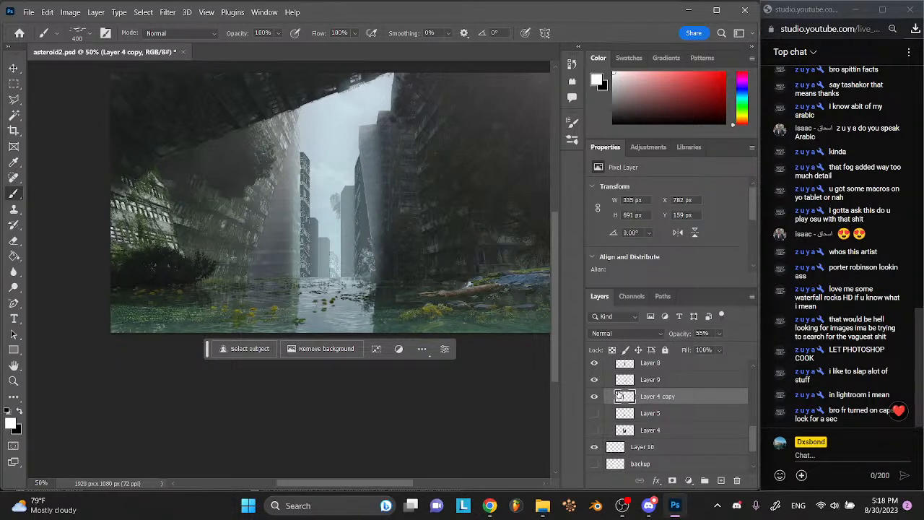
- Expand Group 4 and its nested Group 3 inside the buildings group to examine the high-rise texture copies
{"action": "scroll", "coordinate": [614, 390], "scroll_direction": "up", "scroll_amount": 3}
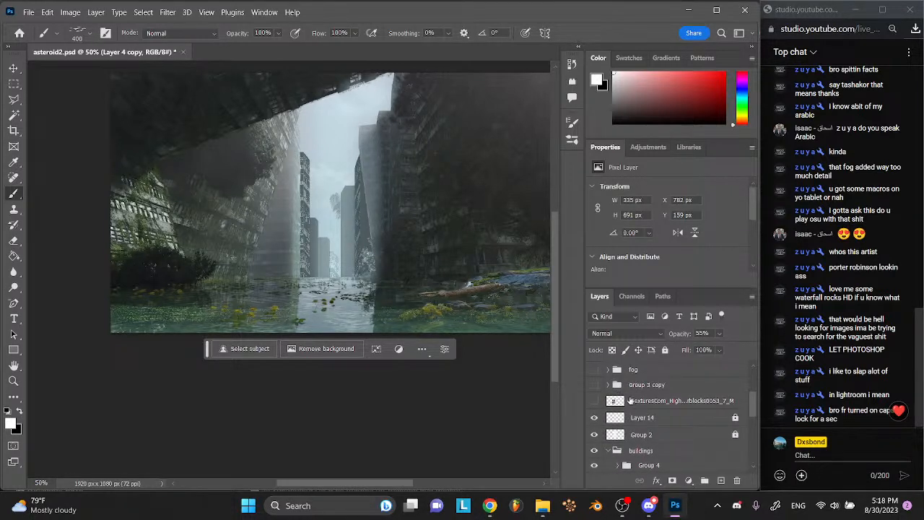
{"action": "scroll", "coordinate": [625, 405], "scroll_direction": "down", "scroll_amount": 2}
{"action": "left_click", "coordinate": [648, 431]}
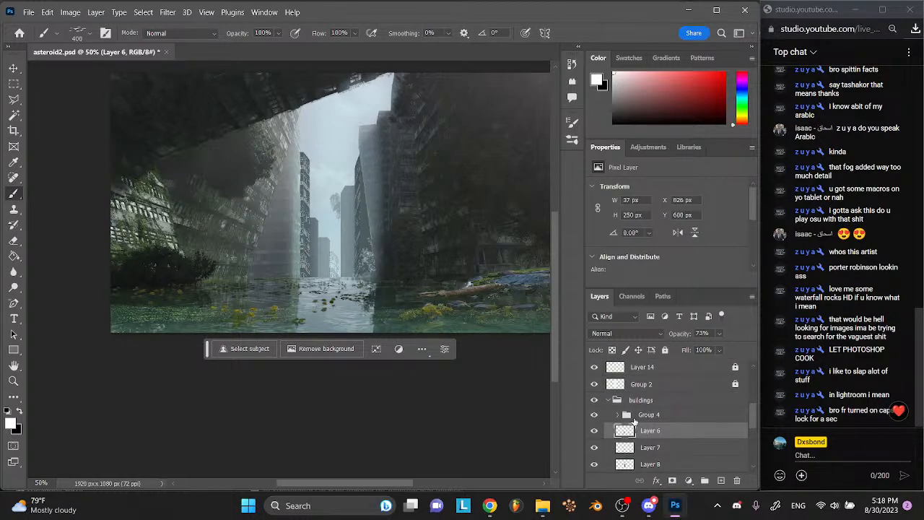
{"action": "left_click", "coordinate": [616, 416]}
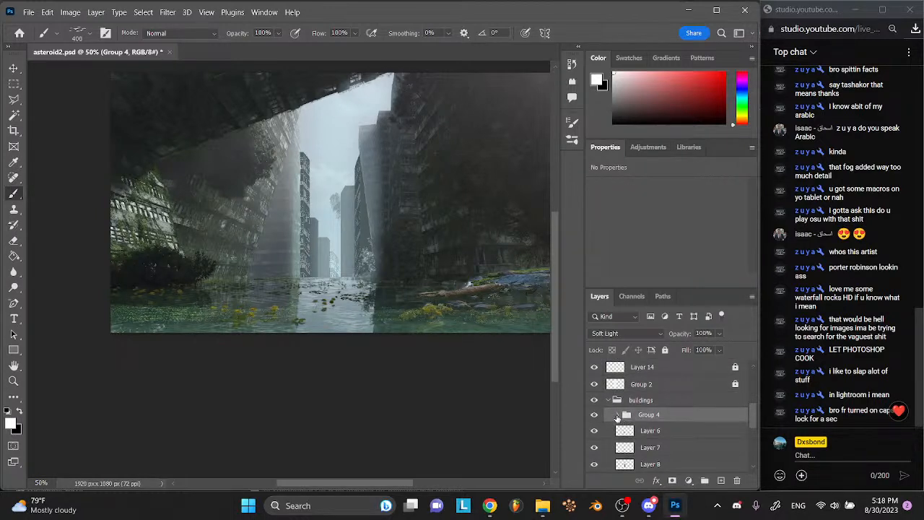
{"action": "left_click", "coordinate": [614, 415]}
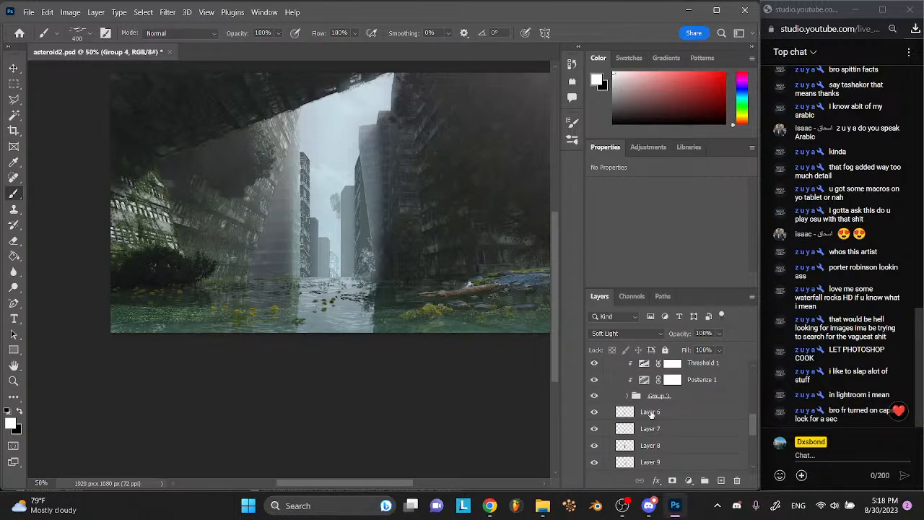
{"action": "left_click", "coordinate": [626, 396]}
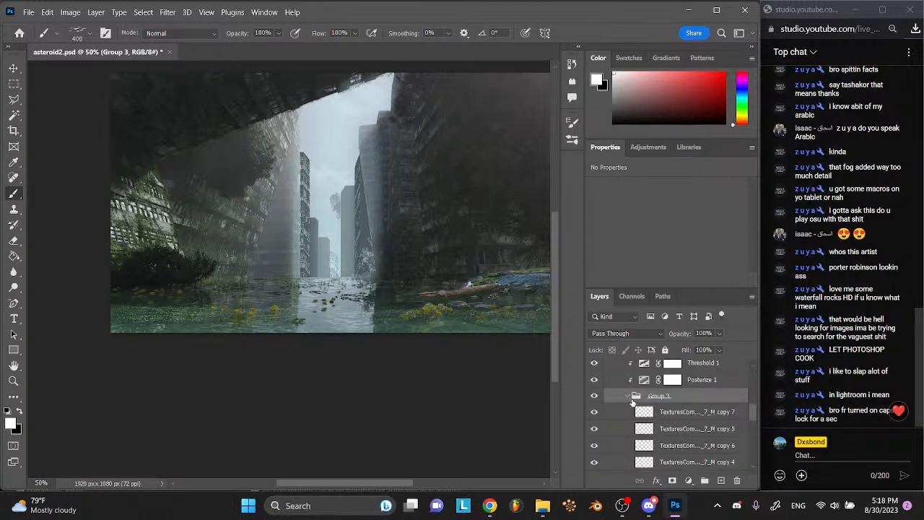
{"action": "left_click", "coordinate": [661, 433]}
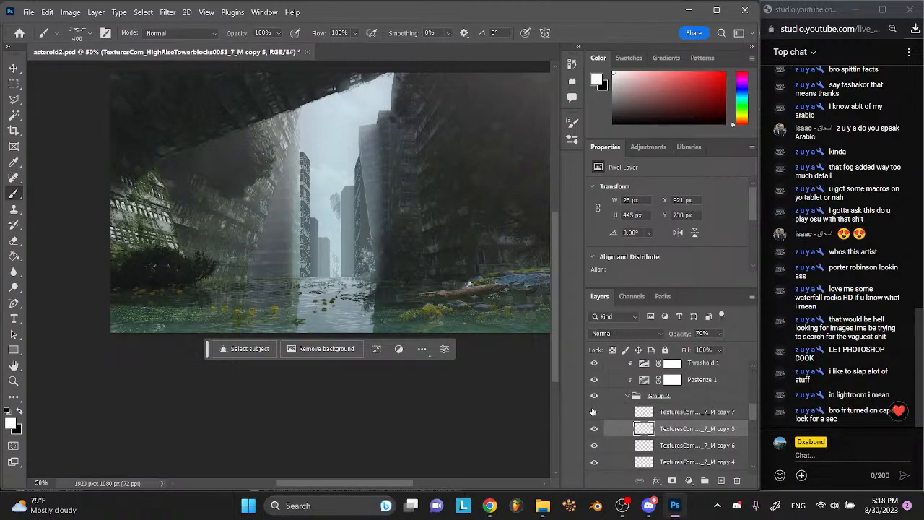
{"action": "scroll", "coordinate": [594, 446], "scroll_direction": "down", "scroll_amount": 1}
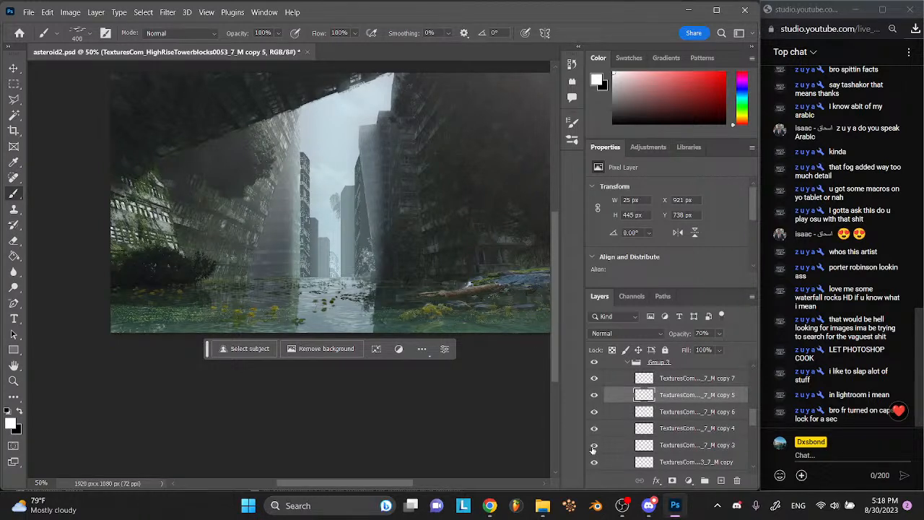
- Lower the opacity of the high-rise texture layers copy 4, copy 3 and the copy directly below them to 43%
{"action": "left_click", "coordinate": [657, 462]}
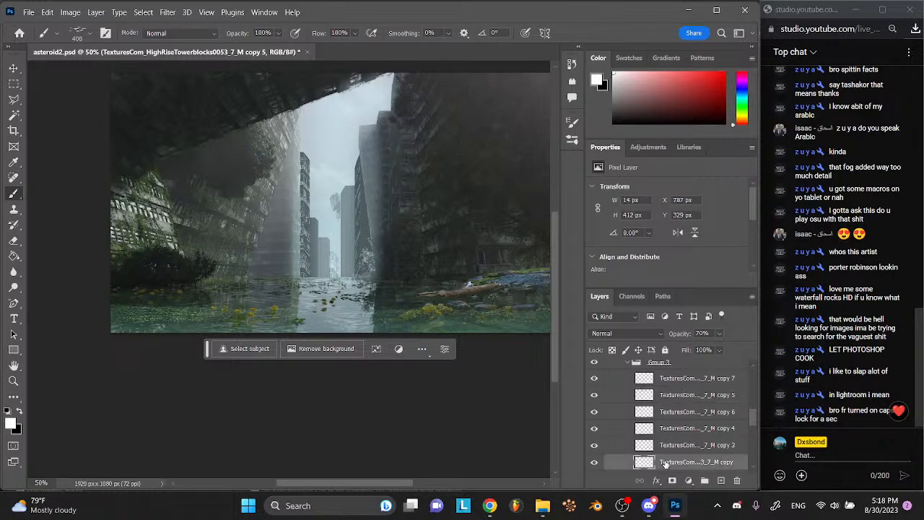
{"action": "left_click", "coordinate": [672, 429], "text": "shift"}
{"action": "left_click_drag", "start_coordinate": [717, 349], "coordinate": [715, 351]}
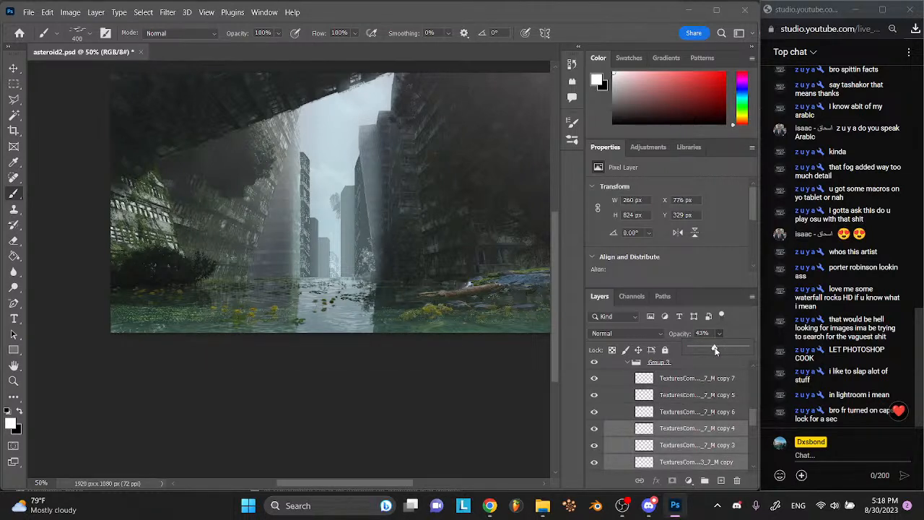
- Select the high-rise texture copy 2 and the copy directly below it in Group 3, and open their opacity setting
{"action": "scroll", "coordinate": [683, 433], "scroll_direction": "down", "scroll_amount": 2}
{"action": "left_click", "coordinate": [682, 446]}
{"action": "left_click", "coordinate": [683, 447]}
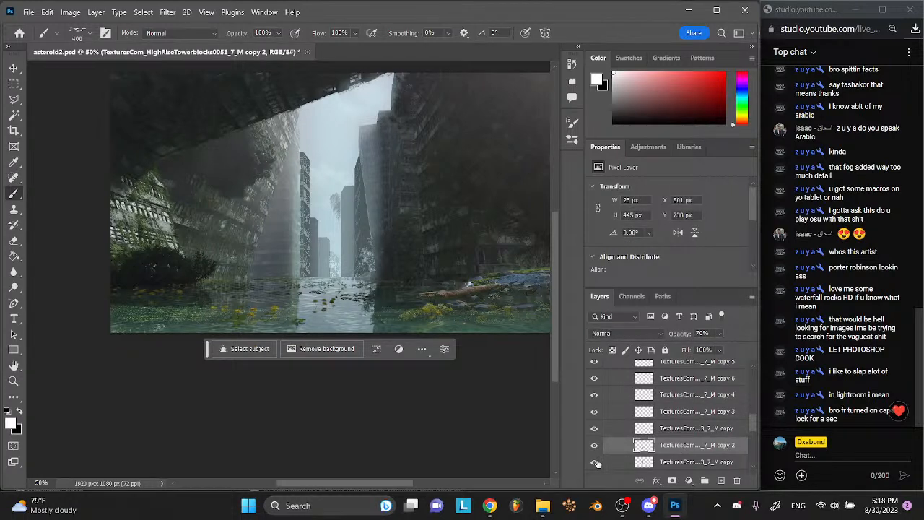
{"action": "left_click", "coordinate": [661, 462], "text": "shift"}
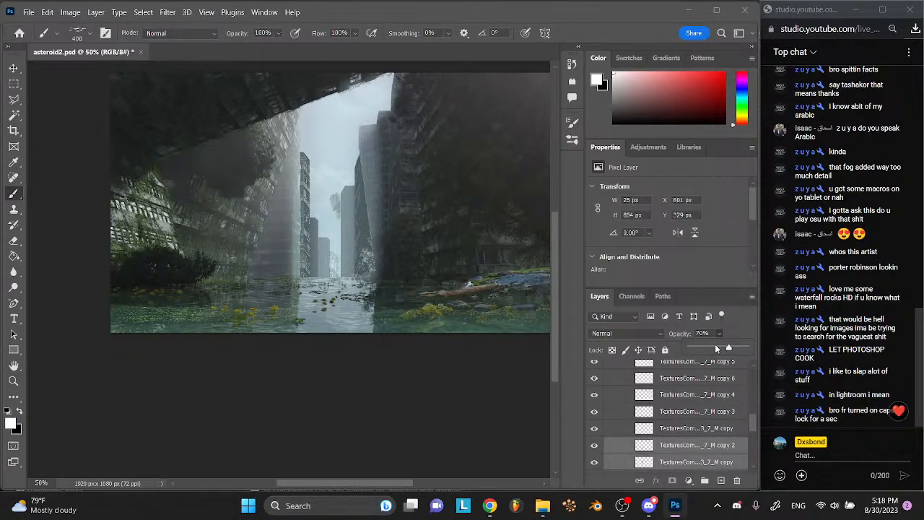
{"action": "left_click", "coordinate": [501, 410]}
{"action": "left_click", "coordinate": [391, 199]}
{"action": "left_click", "coordinate": [14, 68]}
- Collapse and lock the buildings group, and save the document
{"action": "scroll", "coordinate": [685, 422], "scroll_direction": "up", "scroll_amount": 5}
{"action": "scroll", "coordinate": [685, 422], "scroll_direction": "down", "scroll_amount": 3}
{"action": "left_click", "coordinate": [669, 419]}
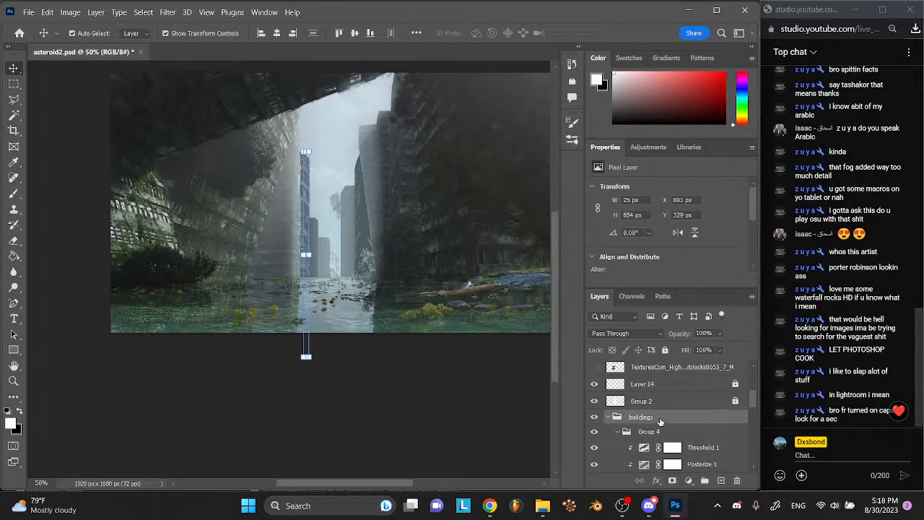
{"action": "left_click", "coordinate": [611, 419]}
{"action": "left_click", "coordinate": [664, 349]}
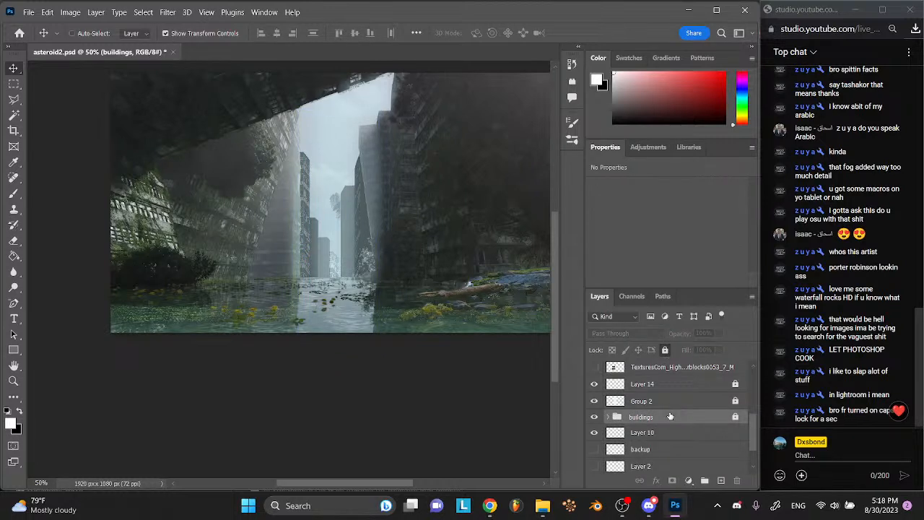
{"action": "scroll", "coordinate": [670, 413], "scroll_direction": "up", "scroll_amount": 3}
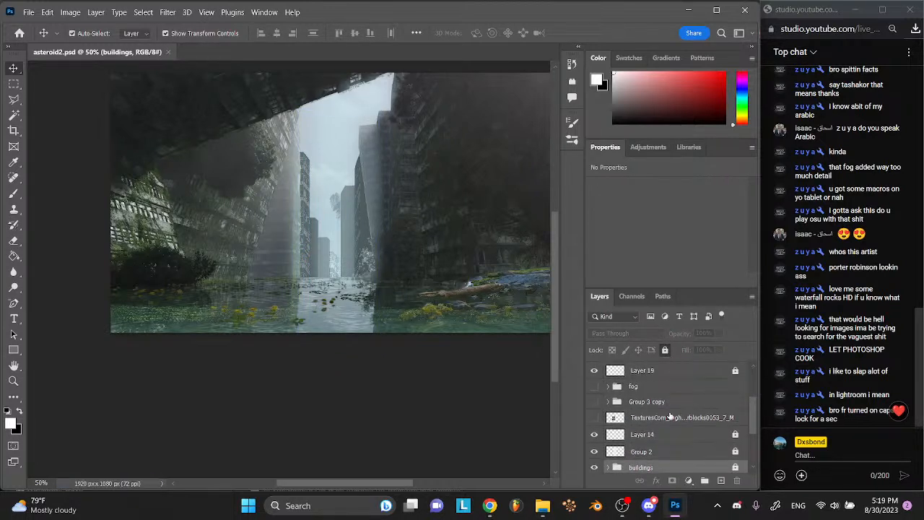
{"action": "scroll", "coordinate": [669, 416], "scroll_direction": "up", "scroll_amount": 3}
{"action": "scroll", "coordinate": [666, 414], "scroll_direction": "up", "scroll_amount": 1}
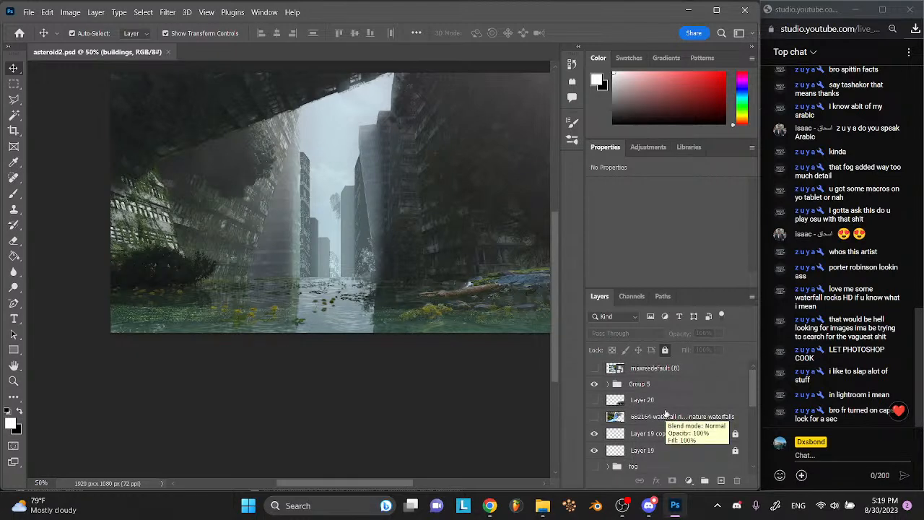
{"action": "scroll", "coordinate": [324, 386], "scroll_direction": "right", "scroll_amount": 3}
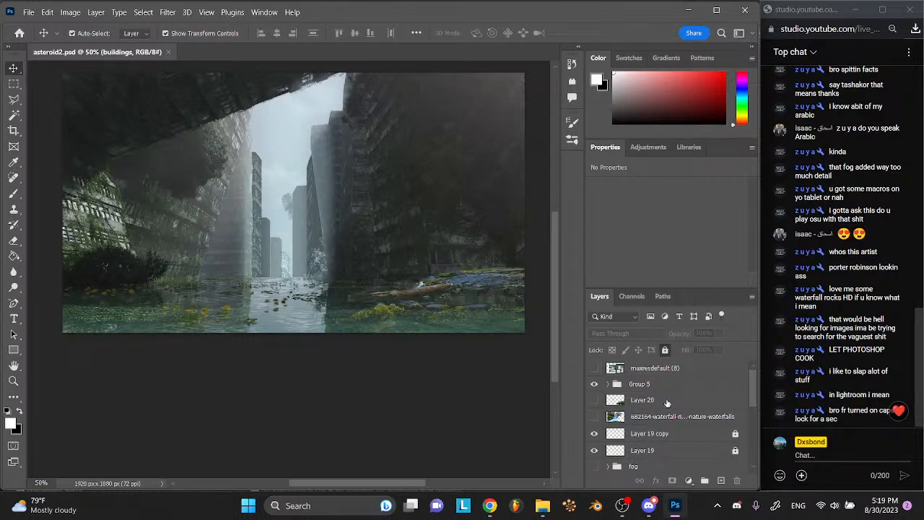
- Add a new empty layer above the maxresdefault (8) layer and save the document
{"action": "left_click", "coordinate": [679, 370]}
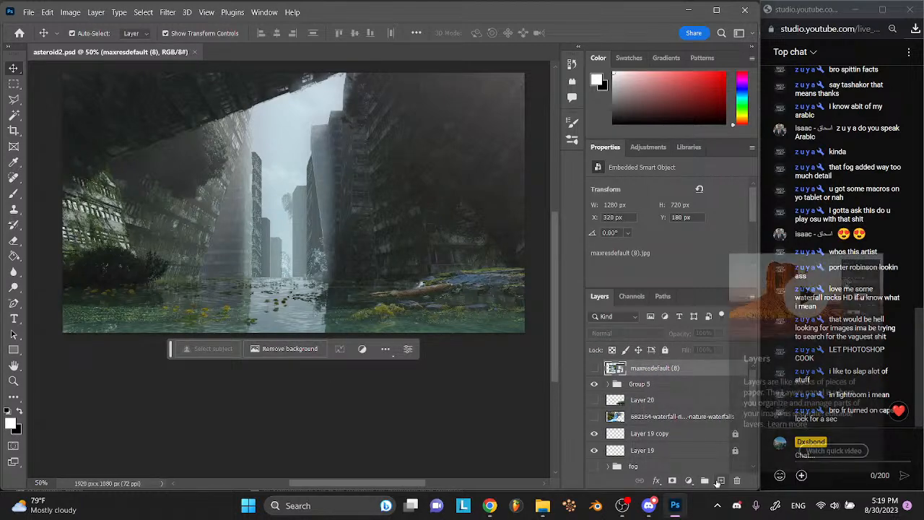
{"action": "left_click", "coordinate": [720, 480]}
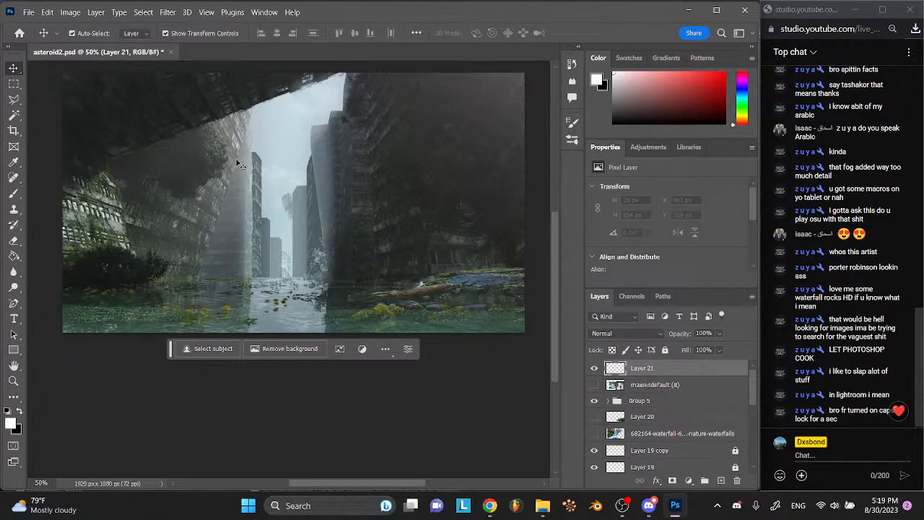
{"action": "key", "text": "ctrl+s"}
- Try the Beam, Sampled Brush 16 and Shrub presets for the Brush tool
{"action": "left_click", "coordinate": [13, 193]}
{"action": "left_click", "coordinate": [89, 34]}
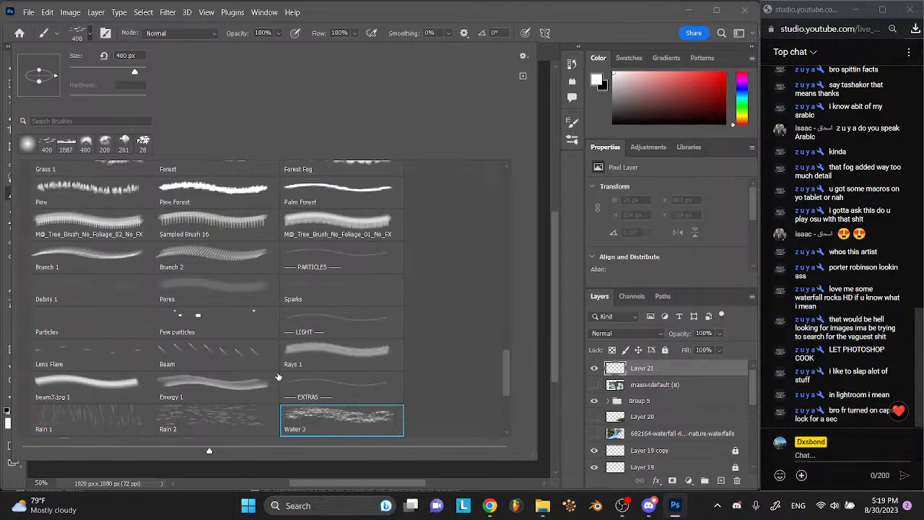
{"action": "left_click", "coordinate": [240, 351]}
{"action": "left_click", "coordinate": [92, 34]}
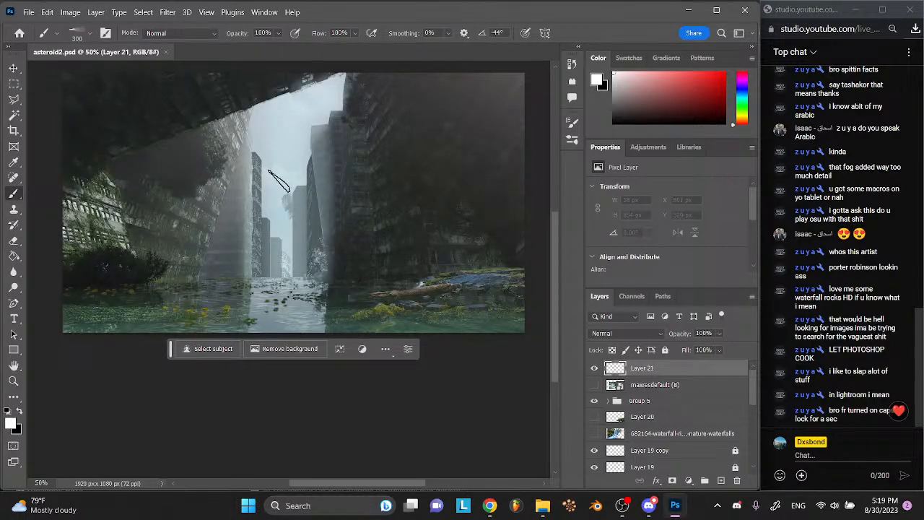
{"action": "left_click", "coordinate": [90, 36]}
{"action": "scroll", "coordinate": [270, 286], "scroll_direction": "up", "scroll_amount": 1}
{"action": "left_click", "coordinate": [247, 275]}
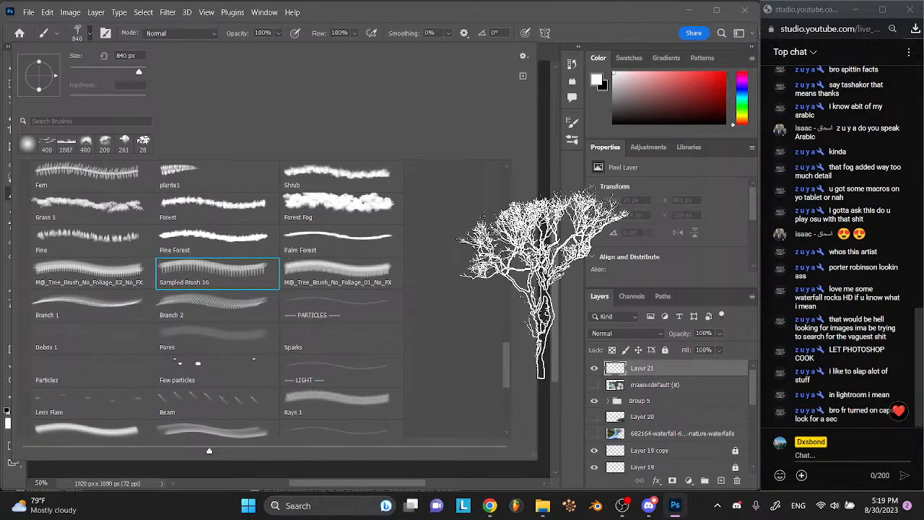
{"action": "scroll", "coordinate": [300, 244], "scroll_direction": "up", "scroll_amount": 1}
{"action": "left_click", "coordinate": [304, 223]}
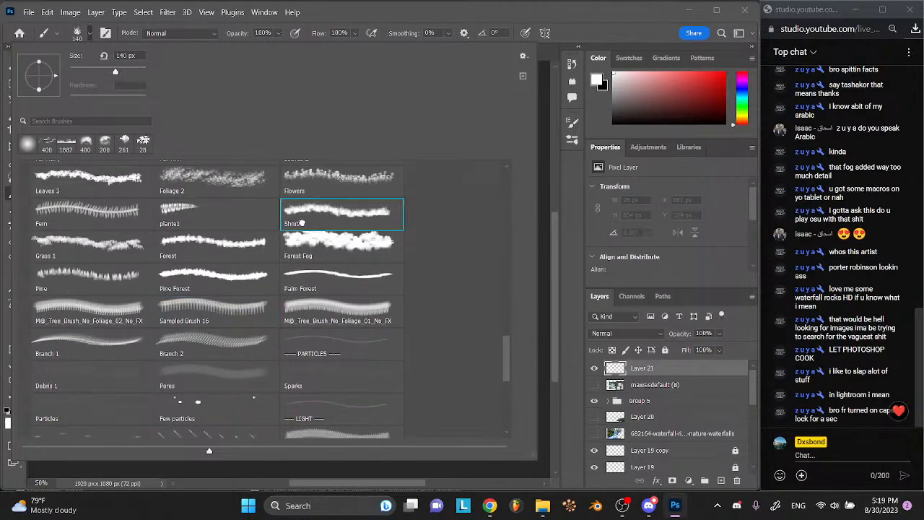
- Choose the Grass Paint preset from the Grass & Foliage brushes at 45 px
{"action": "scroll", "coordinate": [302, 222], "scroll_direction": "up", "scroll_amount": 2}
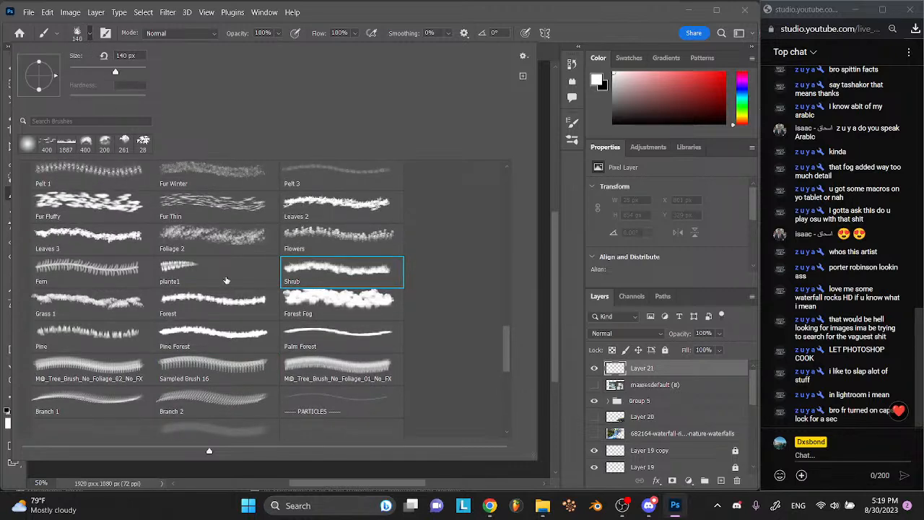
{"action": "scroll", "coordinate": [226, 280], "scroll_direction": "up", "scroll_amount": 2}
{"action": "scroll", "coordinate": [130, 327], "scroll_direction": "up", "scroll_amount": 1}
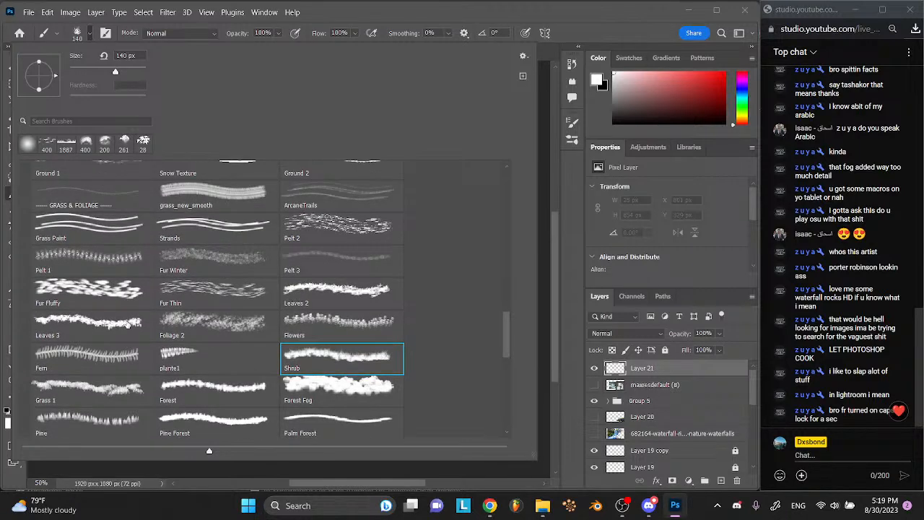
{"action": "scroll", "coordinate": [127, 325], "scroll_direction": "up", "scroll_amount": 1}
{"action": "left_click", "coordinate": [124, 267]}
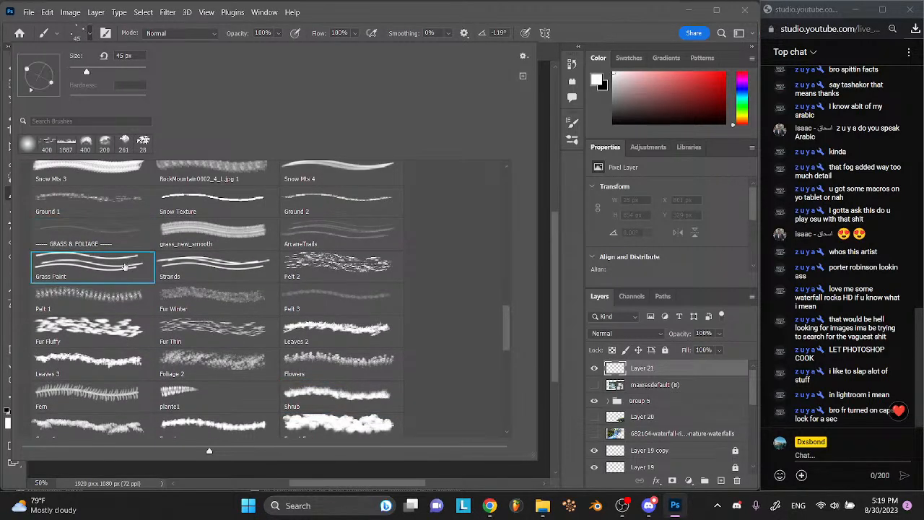
{"action": "left_click", "coordinate": [544, 236]}
- Try white Grass Paint strokes over the dark building and the foreground water, and undo them
{"action": "mouse_move", "coordinate": [535, 243]}
{"action": "left_mouse_down"}
{"action": "mouse_move", "coordinate": [408, 238]}
{"action": "mouse_move", "coordinate": [388, 153]}
{"action": "left_mouse_up"}
{"action": "key", "text": "ctrl+z"}
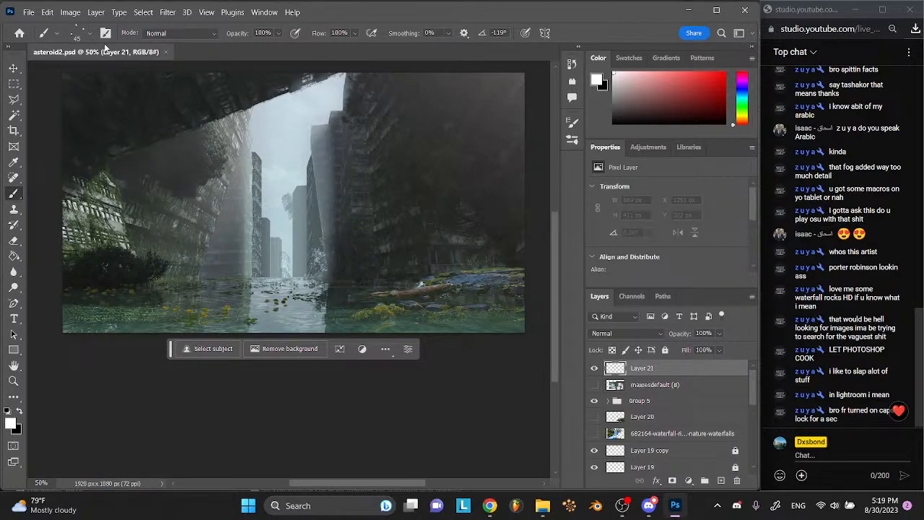
{"action": "left_click", "coordinate": [91, 36]}
{"action": "left_click", "coordinate": [92, 36]}
{"action": "left_click_drag", "start_coordinate": [289, 331], "coordinate": [290, 317]}
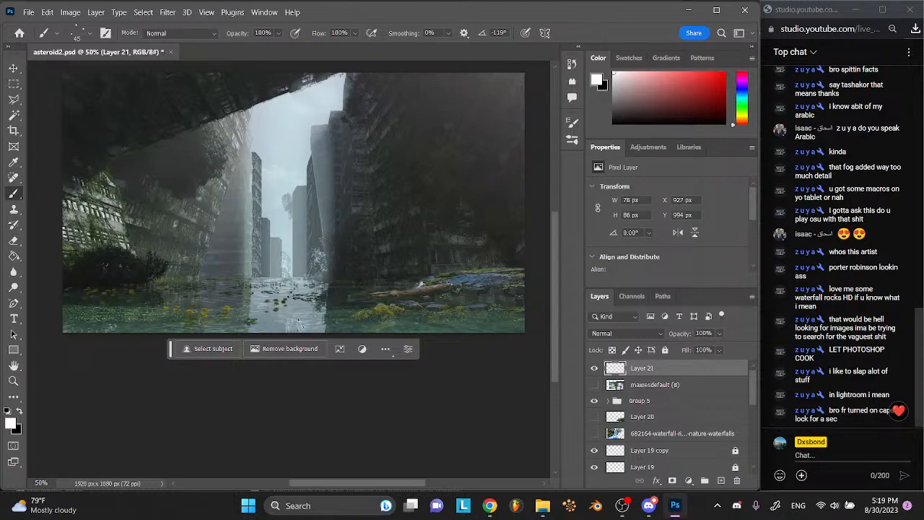
{"action": "key", "text": "ctrl+z"}
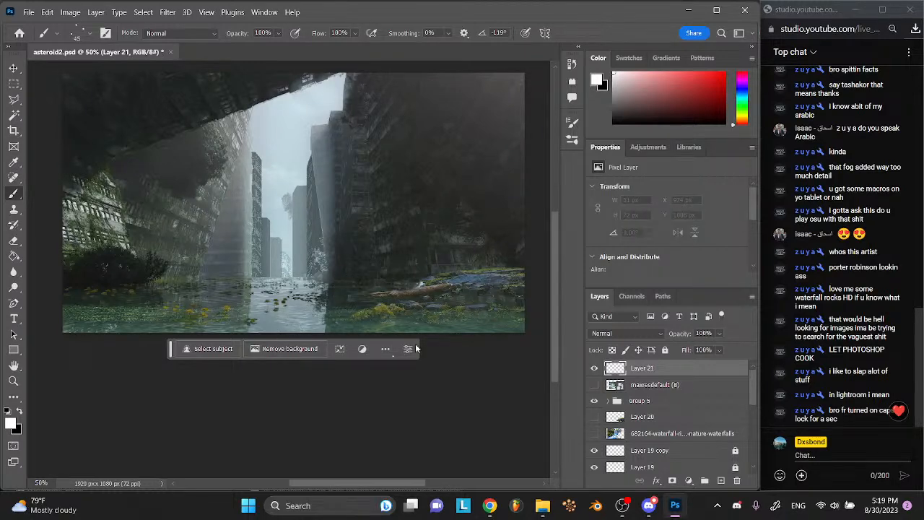
- Set the foreground colour to light green c3ffa3
{"action": "key", "text": "ctrl+plus"}
{"action": "key", "text": "ctrl+plus"}
{"action": "scroll", "coordinate": [391, 291], "scroll_direction": "down", "scroll_amount": 2}
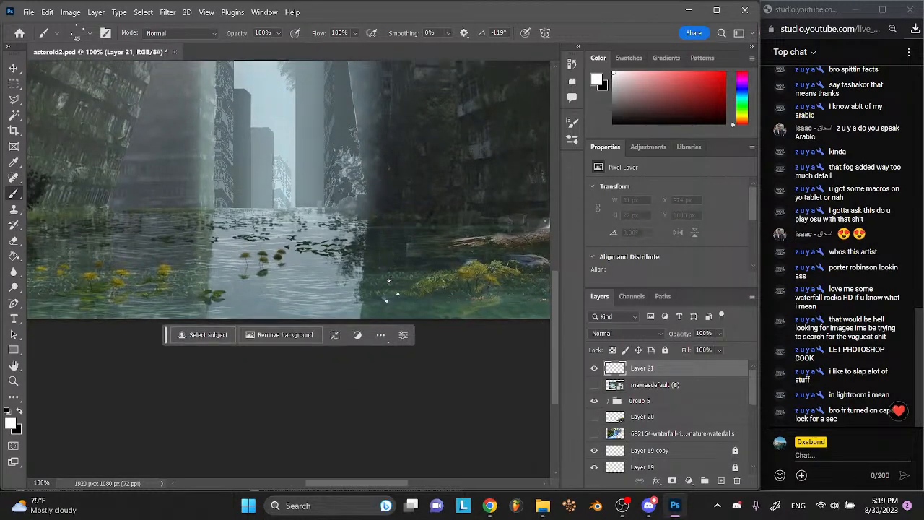
{"action": "scroll", "coordinate": [289, 268], "scroll_direction": "left", "scroll_amount": 3}
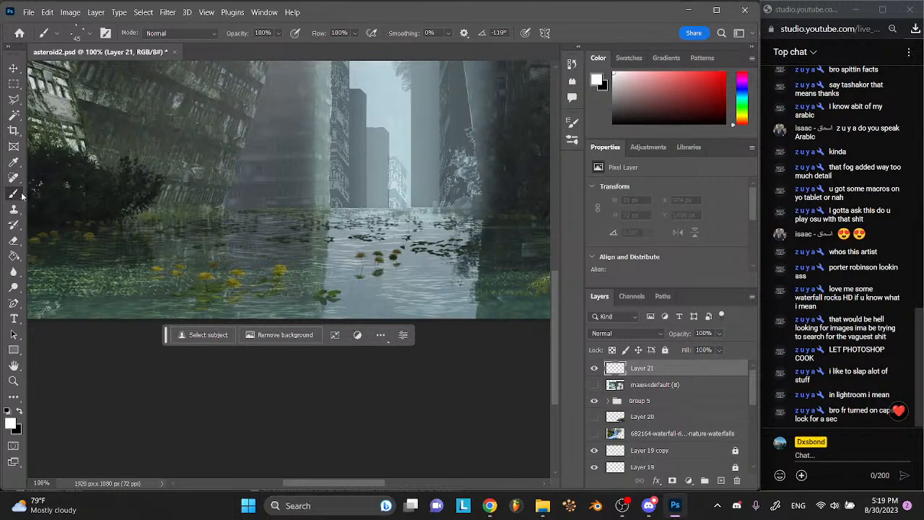
{"action": "left_click", "coordinate": [11, 424]}
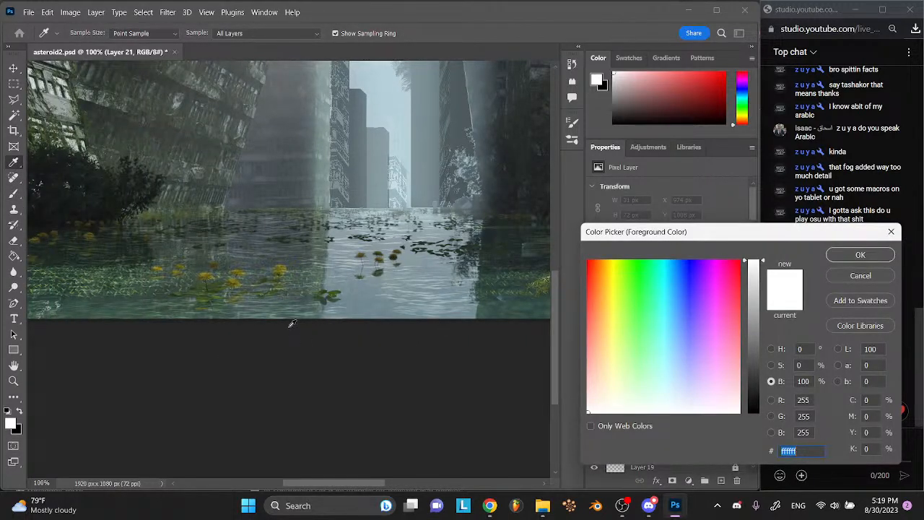
{"action": "mouse_move", "coordinate": [663, 358]}
{"action": "left_mouse_down"}
{"action": "mouse_move", "coordinate": [653, 352]}
{"action": "mouse_move", "coordinate": [640, 371]}
{"action": "mouse_move", "coordinate": [631, 347]}
{"action": "mouse_move", "coordinate": [640, 363]}
{"action": "mouse_move", "coordinate": [629, 358]}
{"action": "left_mouse_up"}
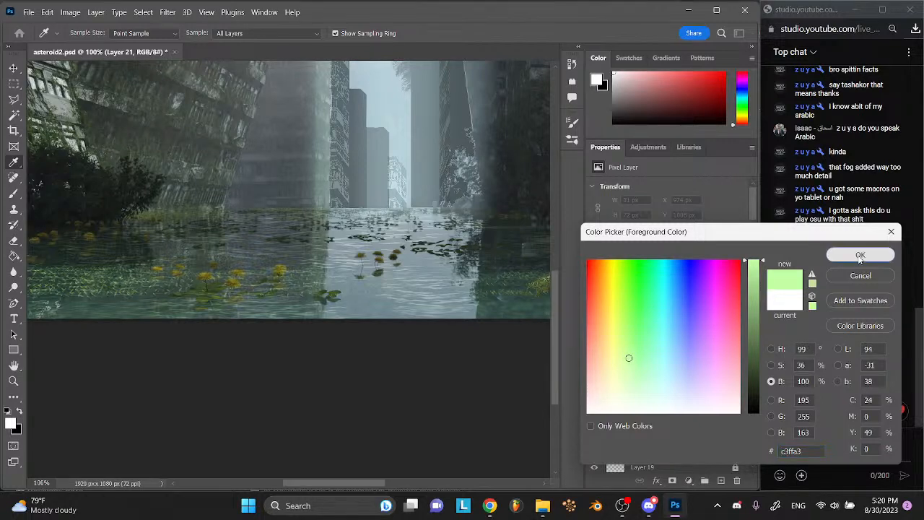
{"action": "left_click", "coordinate": [861, 255]}
- Paint a strip of light green grass about 350 px wide across the middle of the foreground water on Layer 21
{"action": "key", "text": "b"}
{"action": "mouse_move", "coordinate": [286, 302]}
{"action": "left_mouse_down"}
{"action": "mouse_move", "coordinate": [301, 281]}
{"action": "mouse_move", "coordinate": [303, 297]}
{"action": "mouse_move", "coordinate": [325, 276]}
{"action": "left_mouse_up"}
{"action": "mouse_move", "coordinate": [280, 305]}
{"action": "left_mouse_down"}
{"action": "mouse_move", "coordinate": [309, 273]}
{"action": "mouse_move", "coordinate": [345, 275]}
{"action": "left_mouse_up"}
{"action": "mouse_move", "coordinate": [317, 304]}
{"action": "left_mouse_down"}
{"action": "mouse_move", "coordinate": [331, 281]}
{"action": "mouse_move", "coordinate": [352, 281]}
{"action": "mouse_move", "coordinate": [345, 266]}
{"action": "mouse_move", "coordinate": [348, 295]}
{"action": "mouse_move", "coordinate": [336, 273]}
{"action": "left_mouse_up"}
{"action": "mouse_move", "coordinate": [319, 302]}
{"action": "left_mouse_down"}
{"action": "mouse_move", "coordinate": [322, 264]}
{"action": "mouse_move", "coordinate": [340, 256]}
{"action": "mouse_move", "coordinate": [315, 264]}
{"action": "left_mouse_up"}
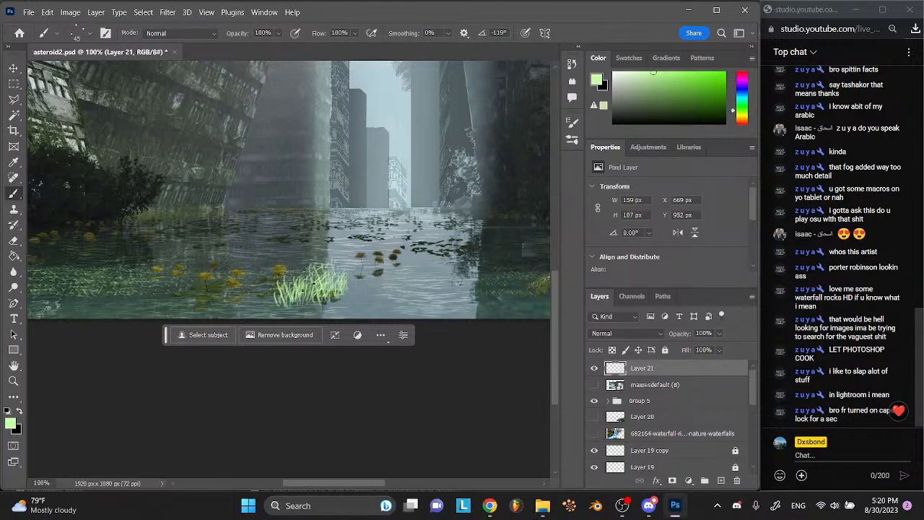
{"action": "mouse_move", "coordinate": [286, 302]}
{"action": "left_mouse_down"}
{"action": "mouse_move", "coordinate": [281, 272]}
{"action": "mouse_move", "coordinate": [260, 273]}
{"action": "left_mouse_up"}
{"action": "mouse_move", "coordinate": [259, 305]}
{"action": "left_mouse_down"}
{"action": "mouse_move", "coordinate": [253, 275]}
{"action": "mouse_move", "coordinate": [264, 282]}
{"action": "left_mouse_up"}
{"action": "mouse_move", "coordinate": [276, 306]}
{"action": "left_mouse_down"}
{"action": "mouse_move", "coordinate": [312, 305]}
{"action": "mouse_move", "coordinate": [334, 276]}
{"action": "mouse_move", "coordinate": [358, 294]}
{"action": "mouse_move", "coordinate": [364, 271]}
{"action": "left_mouse_up"}
- Extend the grass rightward over the water and the yellow flowers to the rocks below the fallen log
{"action": "scroll", "coordinate": [382, 266], "scroll_direction": "right", "scroll_amount": 3}
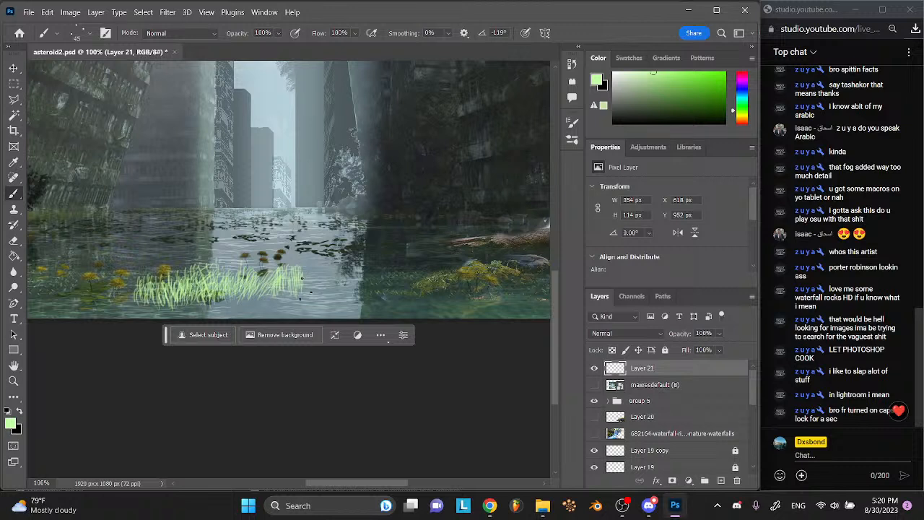
{"action": "left_click_drag", "start_coordinate": [308, 276], "coordinate": [314, 281]}
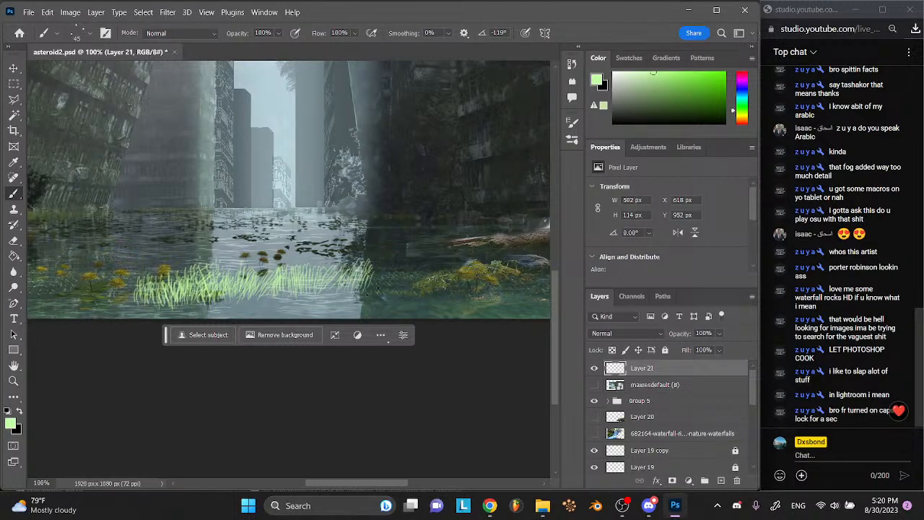
{"action": "mouse_move", "coordinate": [376, 296]}
{"action": "left_mouse_down"}
{"action": "mouse_move", "coordinate": [363, 298]}
{"action": "mouse_move", "coordinate": [324, 274]}
{"action": "left_mouse_up"}
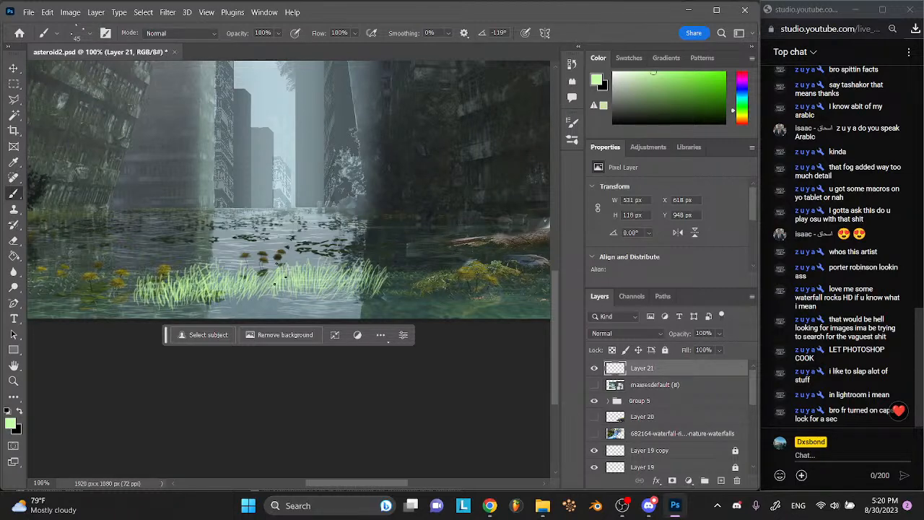
{"action": "scroll", "coordinate": [234, 251], "scroll_direction": "right", "scroll_amount": 3}
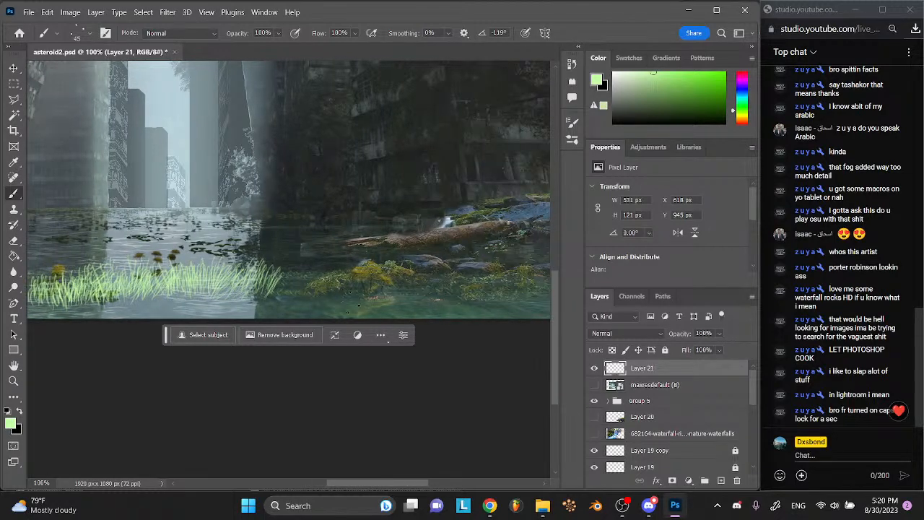
{"action": "mouse_move", "coordinate": [295, 281]}
{"action": "left_mouse_down"}
{"action": "mouse_move", "coordinate": [312, 289]}
{"action": "mouse_move", "coordinate": [330, 267]}
{"action": "mouse_move", "coordinate": [350, 280]}
{"action": "mouse_move", "coordinate": [363, 266]}
{"action": "mouse_move", "coordinate": [350, 274]}
{"action": "mouse_move", "coordinate": [326, 257]}
{"action": "mouse_move", "coordinate": [285, 271]}
{"action": "mouse_move", "coordinate": [270, 256]}
{"action": "mouse_move", "coordinate": [338, 265]}
{"action": "mouse_move", "coordinate": [352, 249]}
{"action": "mouse_move", "coordinate": [368, 254]}
{"action": "mouse_move", "coordinate": [370, 274]}
{"action": "mouse_move", "coordinate": [379, 263]}
{"action": "mouse_move", "coordinate": [399, 271]}
{"action": "left_mouse_up"}
{"action": "scroll", "coordinate": [405, 270], "scroll_direction": "right", "scroll_amount": 4}
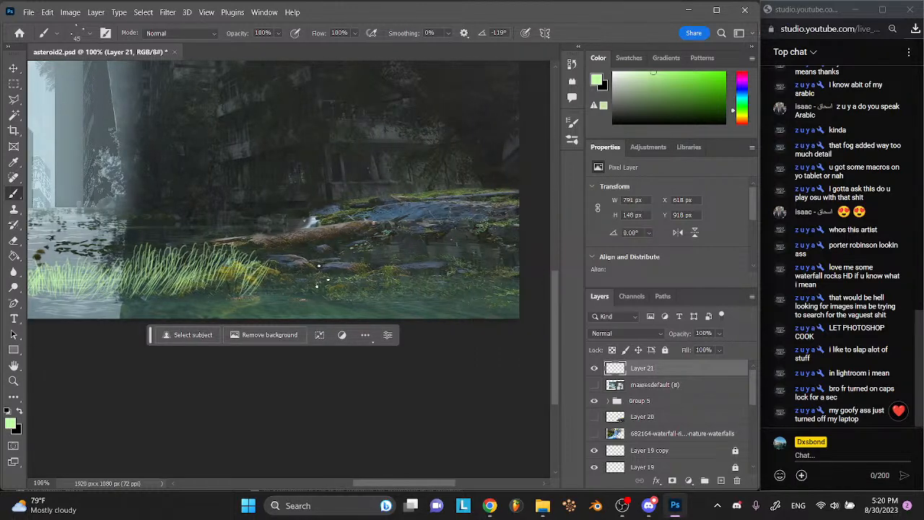
{"action": "mouse_move", "coordinate": [267, 273]}
{"action": "left_mouse_down"}
{"action": "mouse_move", "coordinate": [308, 261]}
{"action": "mouse_move", "coordinate": [328, 278]}
{"action": "mouse_move", "coordinate": [293, 258]}
{"action": "mouse_move", "coordinate": [285, 264]}
{"action": "mouse_move", "coordinate": [324, 264]}
{"action": "mouse_move", "coordinate": [337, 249]}
{"action": "mouse_move", "coordinate": [356, 265]}
{"action": "mouse_move", "coordinate": [336, 272]}
{"action": "mouse_move", "coordinate": [272, 255]}
{"action": "mouse_move", "coordinate": [251, 248]}
{"action": "left_mouse_up"}
- Extend the grass leftward over the yellow water flowers with taller blades, widening the strip to about 1235 px
{"action": "scroll", "coordinate": [244, 228], "scroll_direction": "left", "scroll_amount": 2}
{"action": "scroll", "coordinate": [250, 230], "scroll_direction": "left", "scroll_amount": 10}
{"action": "mouse_move", "coordinate": [249, 292]}
{"action": "left_mouse_down"}
{"action": "mouse_move", "coordinate": [272, 277]}
{"action": "mouse_move", "coordinate": [261, 281]}
{"action": "mouse_move", "coordinate": [252, 269]}
{"action": "mouse_move", "coordinate": [220, 290]}
{"action": "mouse_move", "coordinate": [215, 283]}
{"action": "mouse_move", "coordinate": [234, 265]}
{"action": "mouse_move", "coordinate": [238, 236]}
{"action": "mouse_move", "coordinate": [229, 255]}
{"action": "mouse_move", "coordinate": [204, 262]}
{"action": "mouse_move", "coordinate": [191, 258]}
{"action": "mouse_move", "coordinate": [198, 234]}
{"action": "mouse_move", "coordinate": [209, 270]}
{"action": "mouse_move", "coordinate": [182, 286]}
{"action": "mouse_move", "coordinate": [173, 260]}
{"action": "mouse_move", "coordinate": [171, 280]}
{"action": "mouse_move", "coordinate": [188, 253]}
{"action": "mouse_move", "coordinate": [184, 285]}
{"action": "mouse_move", "coordinate": [164, 298]}
{"action": "mouse_move", "coordinate": [151, 260]}
{"action": "mouse_move", "coordinate": [147, 299]}
{"action": "mouse_move", "coordinate": [141, 278]}
{"action": "left_mouse_up"}
{"action": "left_click_drag", "start_coordinate": [308, 241], "coordinate": [313, 277]}
{"action": "left_click_drag", "start_coordinate": [319, 278], "coordinate": [328, 246]}
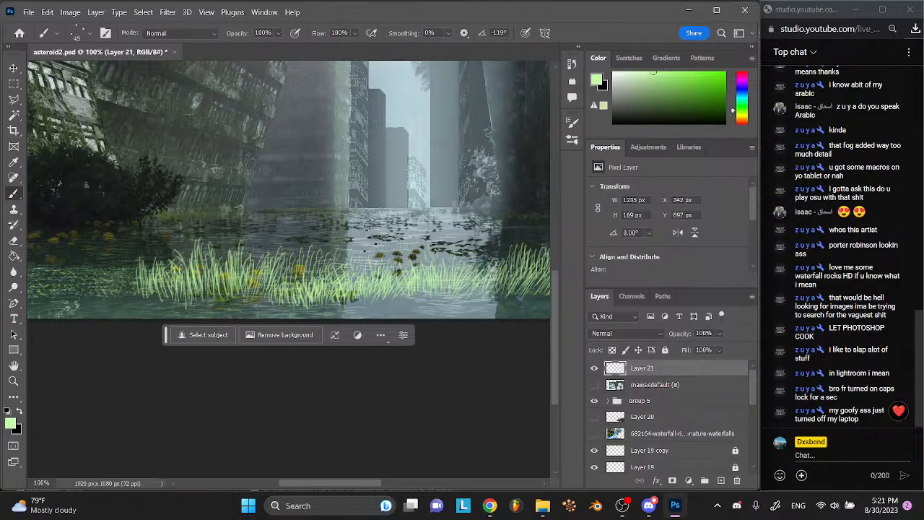
- Continue the grass below the dark bush to the canvas's left edge, widening the strip to about 1577 px
{"action": "scroll", "coordinate": [322, 199], "scroll_direction": "left", "scroll_amount": 6}
{"action": "left_click_drag", "start_coordinate": [290, 287], "coordinate": [293, 273]}
{"action": "mouse_move", "coordinate": [313, 289]}
{"action": "left_mouse_down"}
{"action": "mouse_move", "coordinate": [316, 265]}
{"action": "mouse_move", "coordinate": [328, 267]}
{"action": "left_mouse_up"}
{"action": "left_click_drag", "start_coordinate": [337, 290], "coordinate": [340, 267]}
{"action": "mouse_move", "coordinate": [348, 290]}
{"action": "left_mouse_down"}
{"action": "mouse_move", "coordinate": [355, 254]}
{"action": "mouse_move", "coordinate": [335, 261]}
{"action": "left_mouse_up"}
{"action": "mouse_move", "coordinate": [311, 290]}
{"action": "left_mouse_down"}
{"action": "mouse_move", "coordinate": [313, 269]}
{"action": "mouse_move", "coordinate": [289, 258]}
{"action": "left_mouse_up"}
{"action": "left_click_drag", "start_coordinate": [275, 293], "coordinate": [269, 263]}
{"action": "mouse_move", "coordinate": [254, 293]}
{"action": "left_mouse_down"}
{"action": "mouse_move", "coordinate": [255, 269]}
{"action": "mouse_move", "coordinate": [246, 265]}
{"action": "mouse_move", "coordinate": [257, 265]}
{"action": "left_mouse_up"}
{"action": "left_click_drag", "start_coordinate": [266, 299], "coordinate": [277, 261]}
{"action": "mouse_move", "coordinate": [295, 288]}
{"action": "left_mouse_down"}
{"action": "mouse_move", "coordinate": [326, 287]}
{"action": "mouse_move", "coordinate": [302, 263]}
{"action": "left_mouse_up"}
{"action": "mouse_move", "coordinate": [277, 294]}
{"action": "left_mouse_down"}
{"action": "mouse_move", "coordinate": [279, 264]}
{"action": "mouse_move", "coordinate": [257, 265]}
{"action": "left_mouse_up"}
{"action": "left_click_drag", "start_coordinate": [233, 295], "coordinate": [229, 262]}
{"action": "left_click_drag", "start_coordinate": [217, 289], "coordinate": [211, 252]}
{"action": "left_click_drag", "start_coordinate": [193, 282], "coordinate": [191, 254]}
{"action": "mouse_move", "coordinate": [210, 289]}
{"action": "left_mouse_down"}
{"action": "mouse_move", "coordinate": [212, 254]}
{"action": "mouse_move", "coordinate": [224, 258]}
{"action": "left_mouse_up"}
{"action": "left_click_drag", "start_coordinate": [231, 293], "coordinate": [240, 260]}
{"action": "left_click_drag", "start_coordinate": [247, 292], "coordinate": [251, 258]}
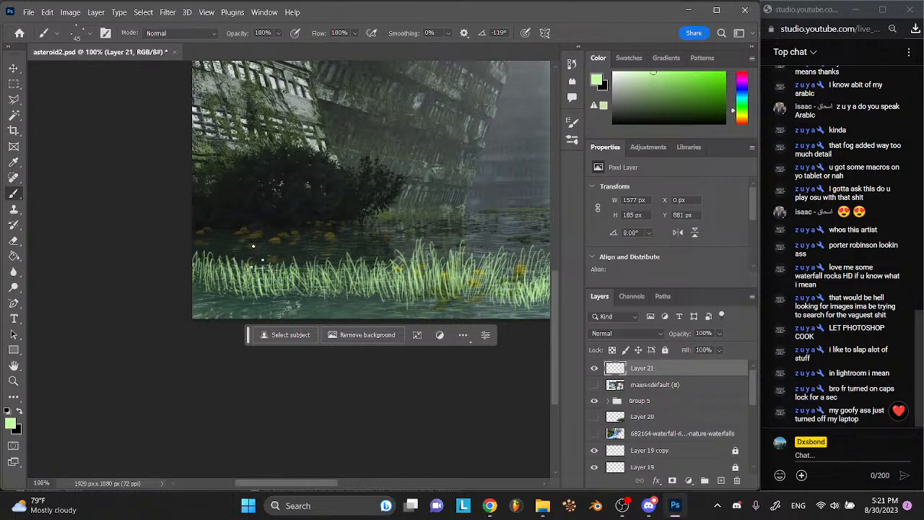
- Set the grass layer's blend mode to Screen and its opacity to 55%
{"action": "left_click", "coordinate": [13, 70]}
{"action": "left_click", "coordinate": [600, 334]}
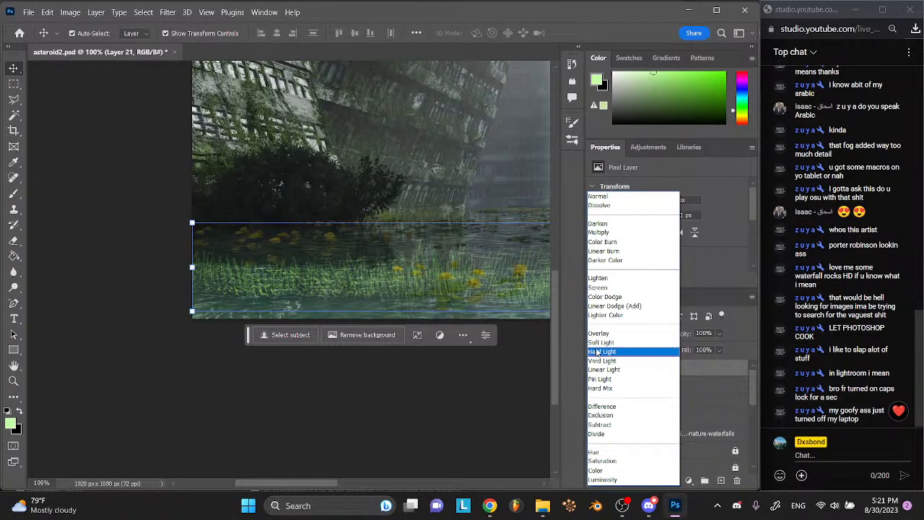
{"action": "left_click", "coordinate": [611, 288]}
{"action": "left_click", "coordinate": [718, 335]}
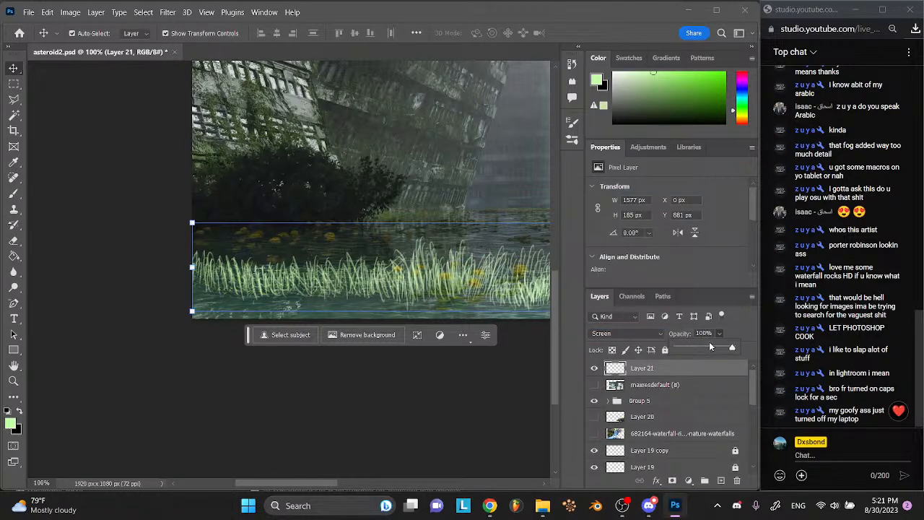
{"action": "left_click_drag", "start_coordinate": [711, 347], "coordinate": [699, 348]}
- Move Layer 21 down the layer stack to sit between Layer 2 and asteroid 2
{"action": "scroll", "coordinate": [646, 462], "scroll_direction": "down", "scroll_amount": 2}
{"action": "scroll", "coordinate": [646, 462], "scroll_direction": "down", "scroll_amount": 6}
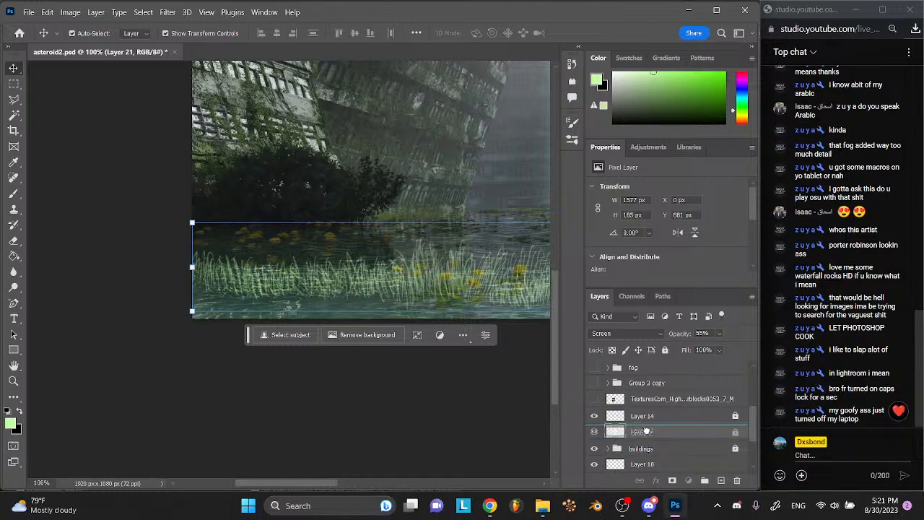
{"action": "scroll", "coordinate": [635, 469], "scroll_direction": "down", "scroll_amount": 4}
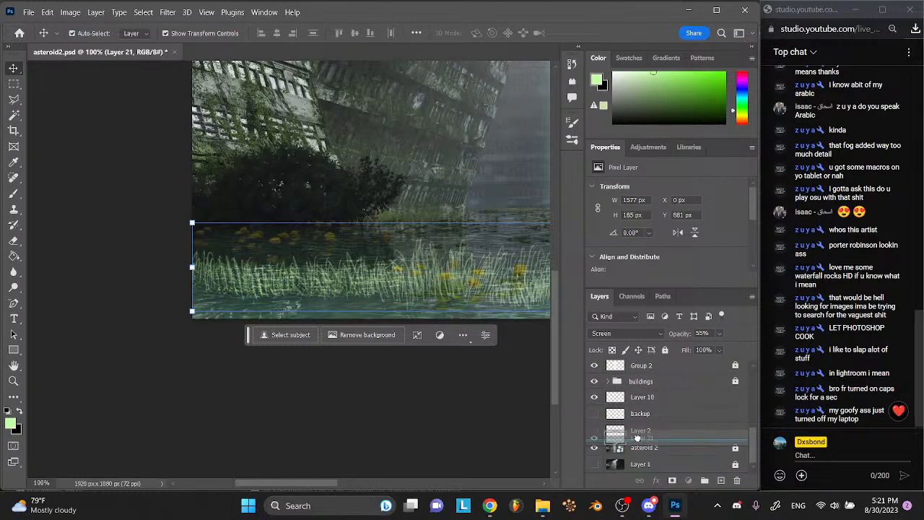
- Lower the grass layer's opacity to 18%
{"action": "scroll", "coordinate": [439, 395], "scroll_direction": "right", "scroll_amount": 2}
{"action": "scroll", "coordinate": [438, 395], "scroll_direction": "right", "scroll_amount": 3}
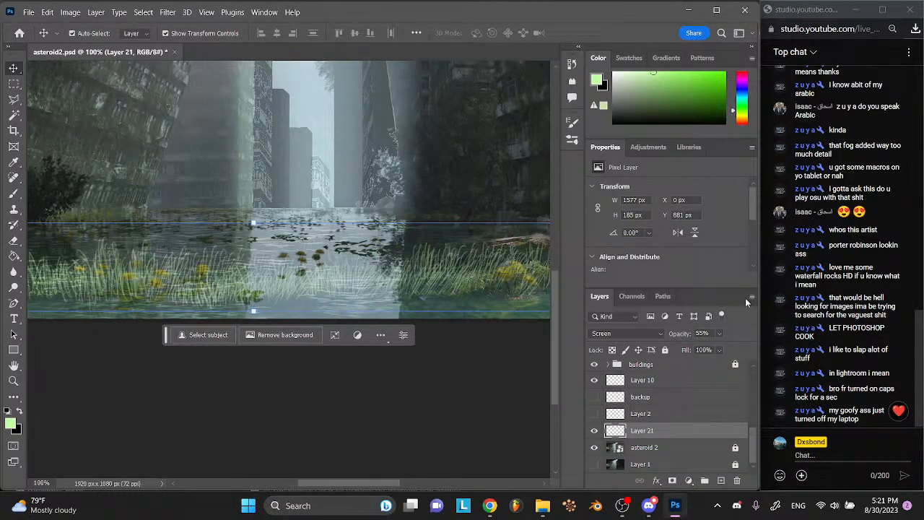
{"action": "left_click_drag", "start_coordinate": [721, 345], "coordinate": [711, 349]}
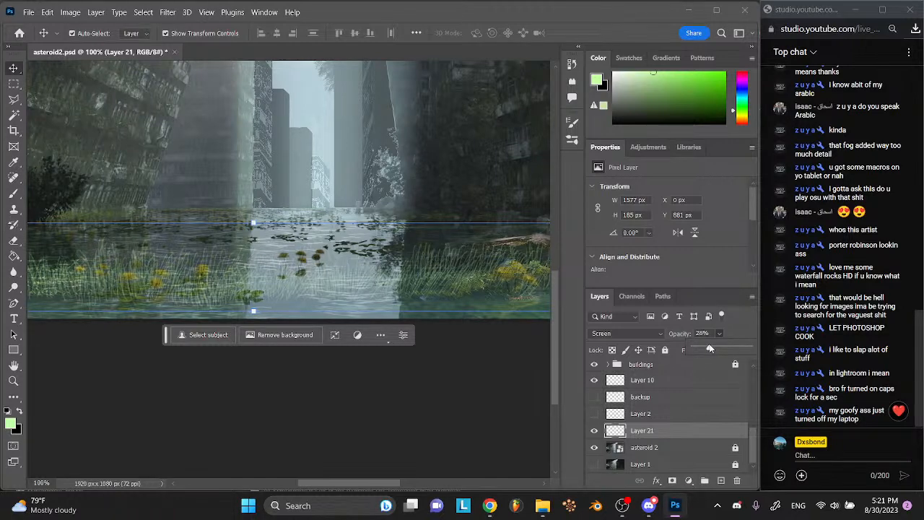
{"action": "key", "text": "shift+Down"}
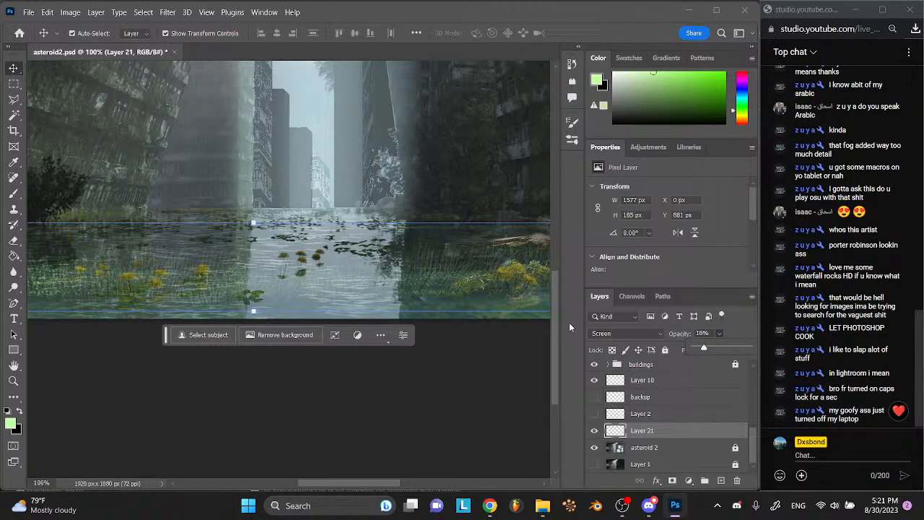
- Nudge the grass layer down to Y 905 px, deselect it and save the document
{"action": "key", "text": "shift+Down"}
{"action": "key", "text": "shift+Down"}
{"action": "key", "text": "ctrl+minus"}
{"action": "key", "text": "ctrl+minus"}
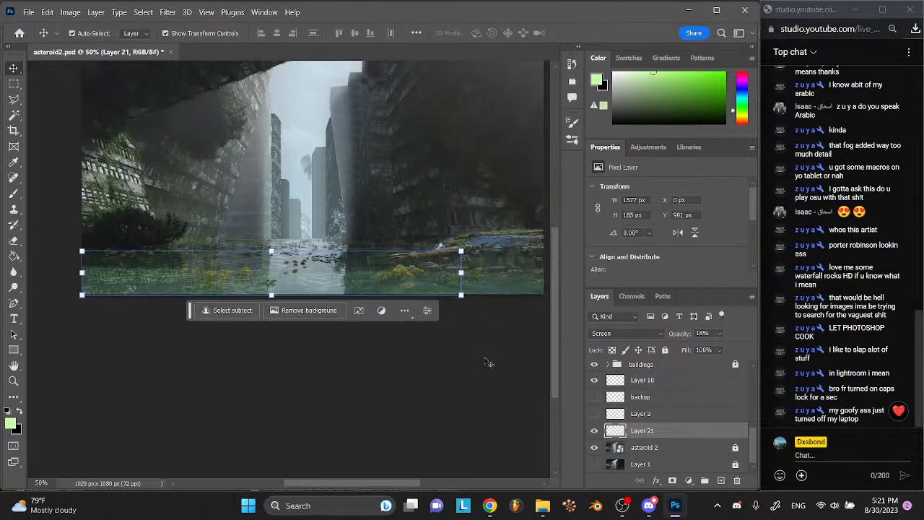
{"action": "key", "text": "Down"}
{"action": "key", "text": "Down"}
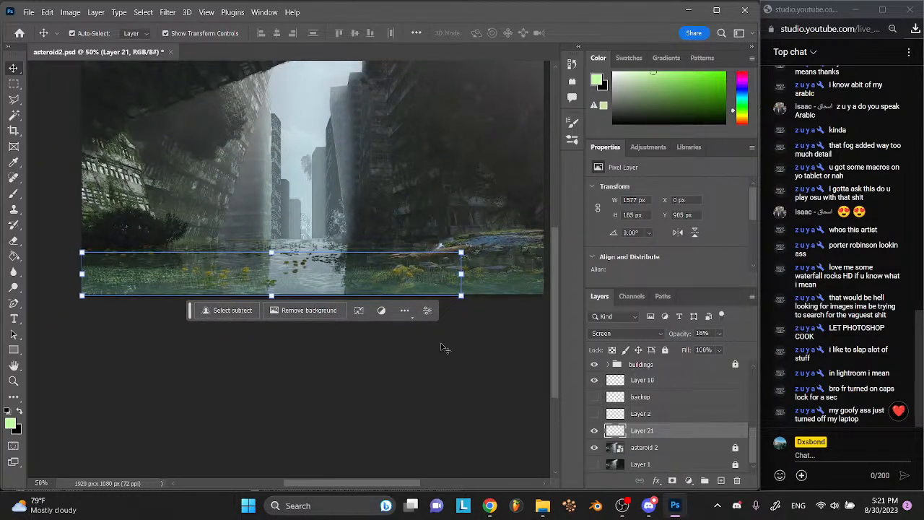
{"action": "left_click", "coordinate": [451, 348]}
{"action": "scroll", "coordinate": [445, 349], "scroll_direction": "up", "scroll_amount": 1}
{"action": "key", "text": "ctrl+s"}
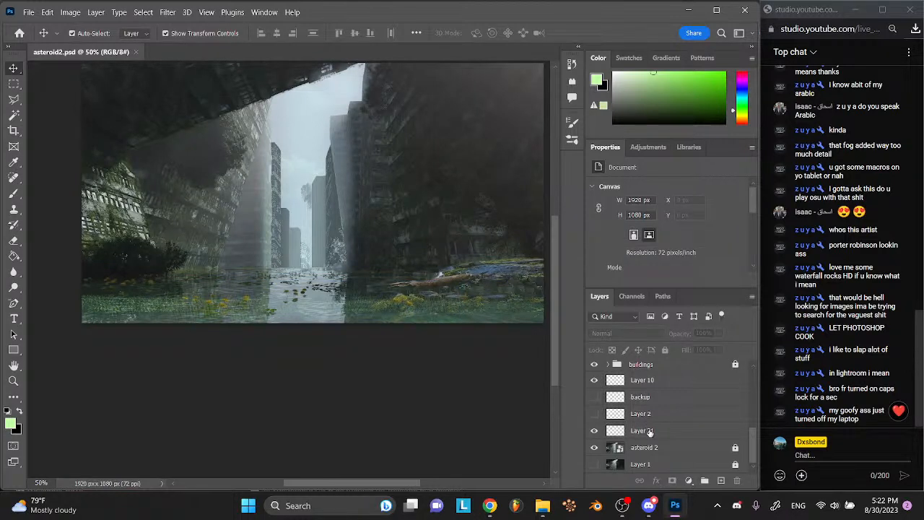
- Lock Layer 21 and save the document
{"action": "left_click", "coordinate": [650, 431]}
{"action": "scroll", "coordinate": [669, 383], "scroll_direction": "up", "scroll_amount": 5}
{"action": "key", "text": "ctrl+s"}
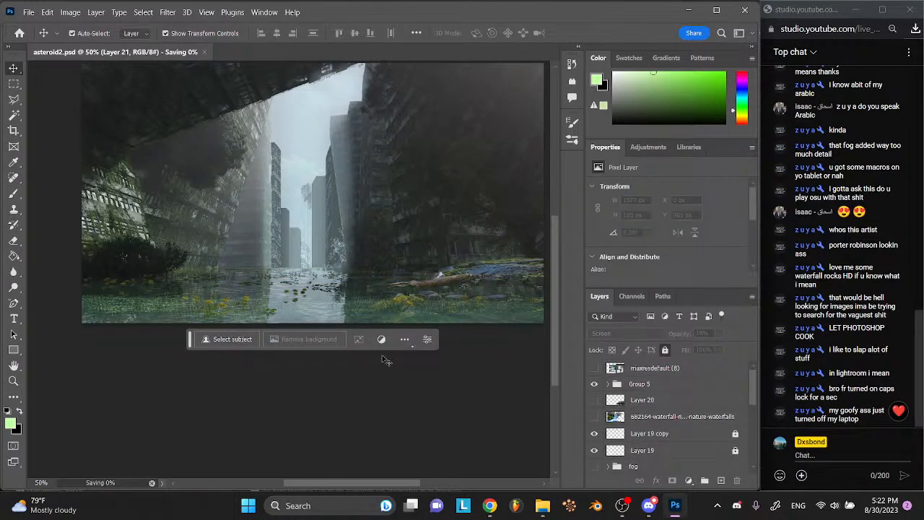
- Create a new layer at the top of the stack and choose the Snow Texture brush
{"action": "left_click", "coordinate": [721, 481]}
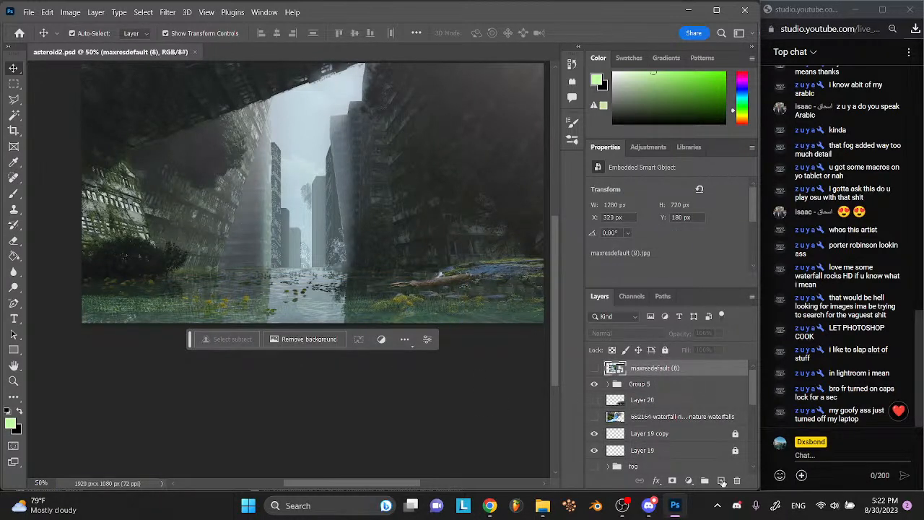
{"action": "left_click", "coordinate": [13, 194]}
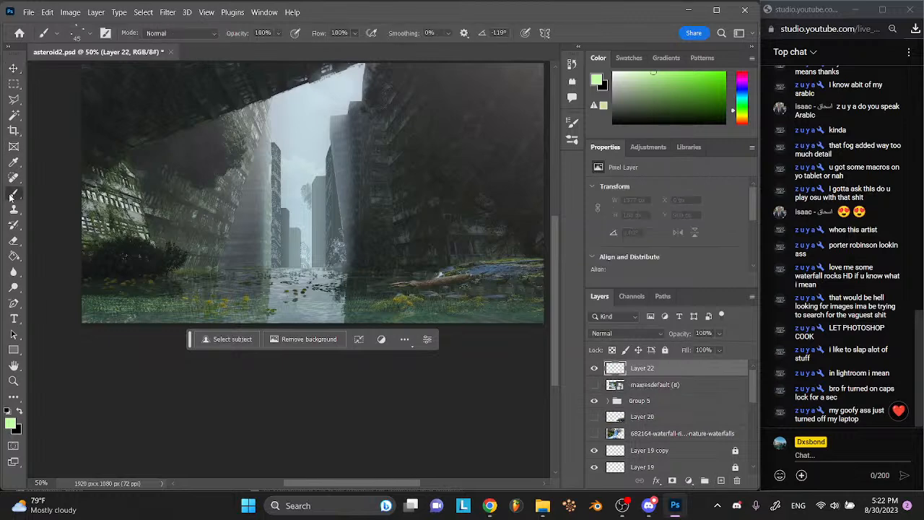
{"action": "left_click", "coordinate": [90, 33]}
{"action": "scroll", "coordinate": [210, 243], "scroll_direction": "up", "scroll_amount": 4}
{"action": "left_click", "coordinate": [208, 340]}
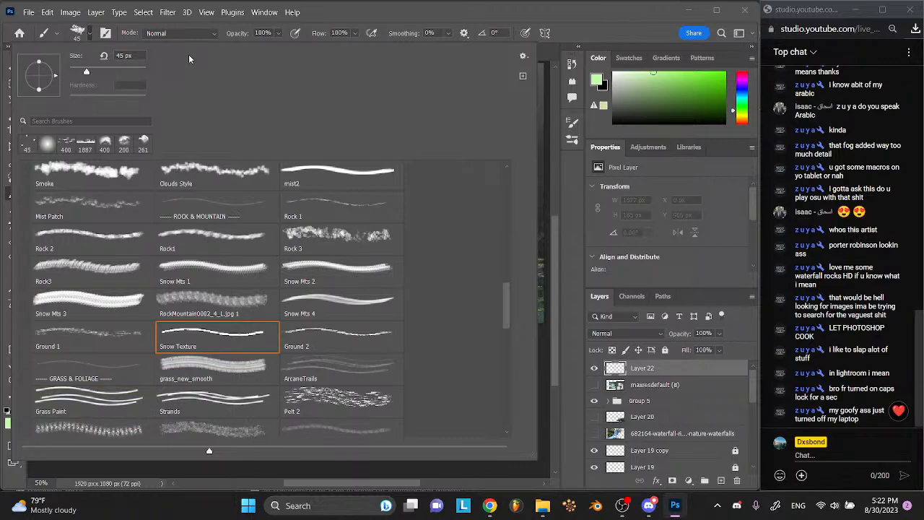
{"action": "left_click", "coordinate": [85, 32]}
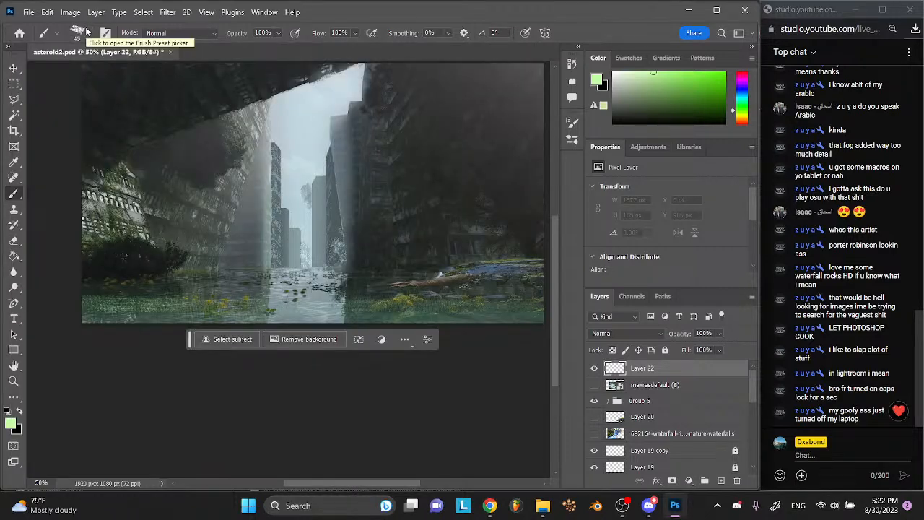
- Switch the brush to the Mist Patch preset at 800 px
{"action": "scroll", "coordinate": [168, 238], "scroll_direction": "up", "scroll_amount": 6}
{"action": "scroll", "coordinate": [167, 238], "scroll_direction": "right", "scroll_amount": 7}
{"action": "scroll", "coordinate": [168, 238], "scroll_direction": "down", "scroll_amount": 3}
{"action": "scroll", "coordinate": [168, 239], "scroll_direction": "left", "scroll_amount": 6}
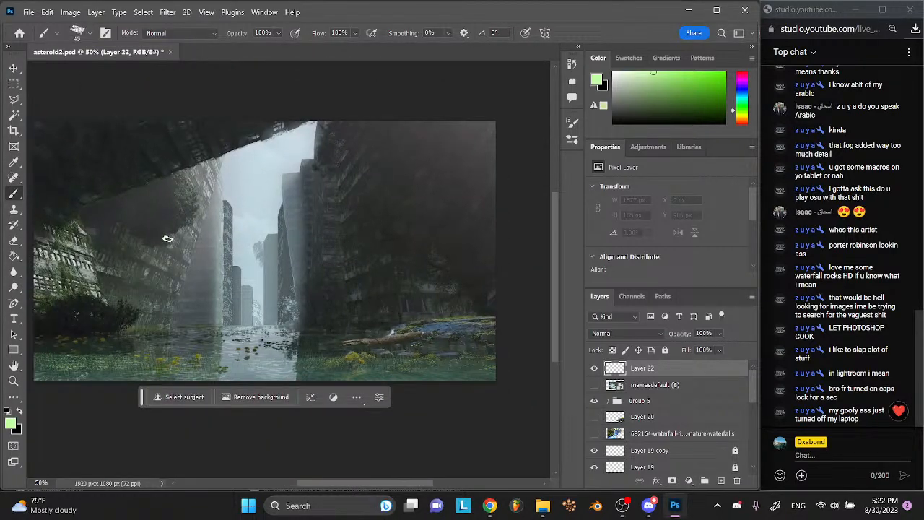
{"action": "left_click", "coordinate": [90, 33]}
{"action": "scroll", "coordinate": [124, 209], "scroll_direction": "up", "scroll_amount": 2}
{"action": "left_click", "coordinate": [119, 249]}
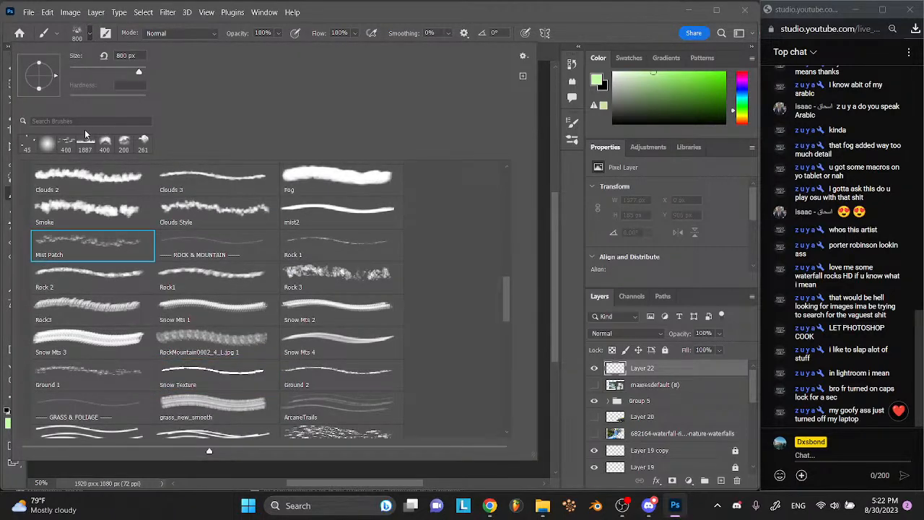
{"action": "left_click", "coordinate": [61, 32]}
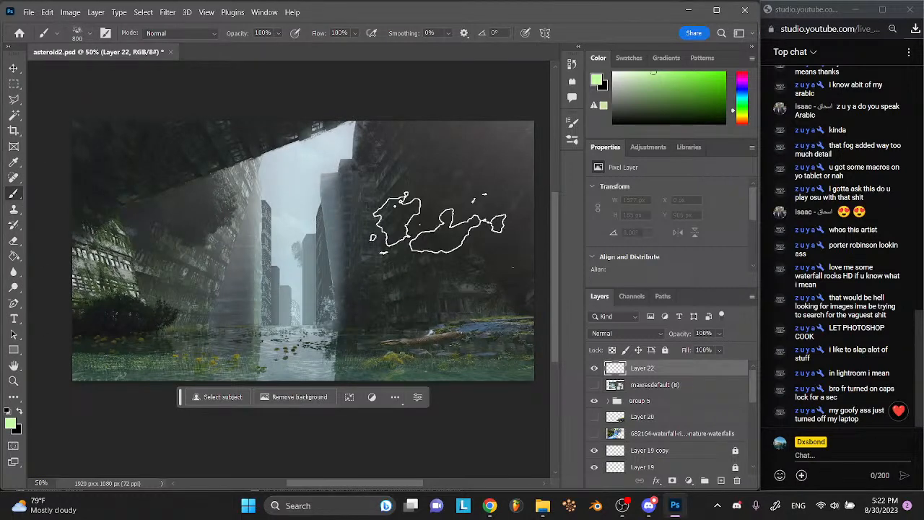
- Paint light green mist patches over the dark buildings on both sides and along the waterline on Layer 22
{"action": "left_click", "coordinate": [427, 258]}
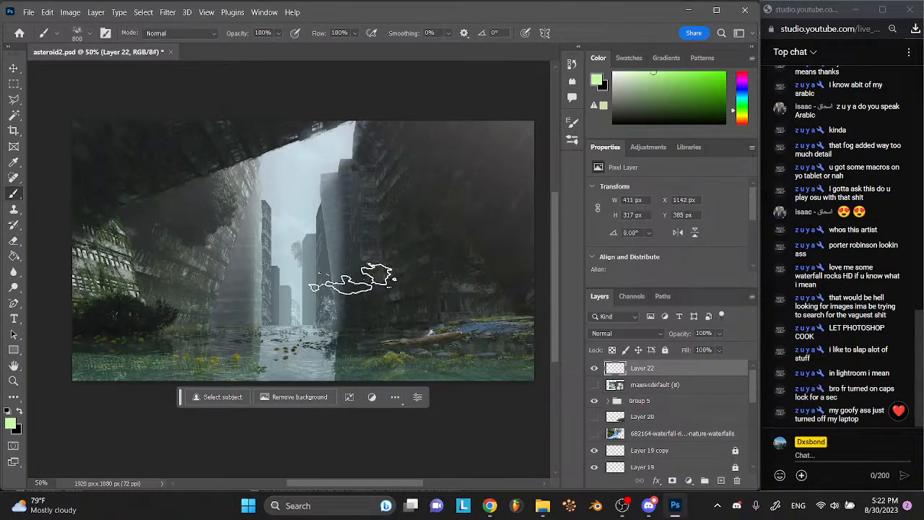
{"action": "right_click", "coordinate": [291, 282]}
{"action": "right_click", "coordinate": [376, 272]}
{"action": "left_click", "coordinate": [209, 267]}
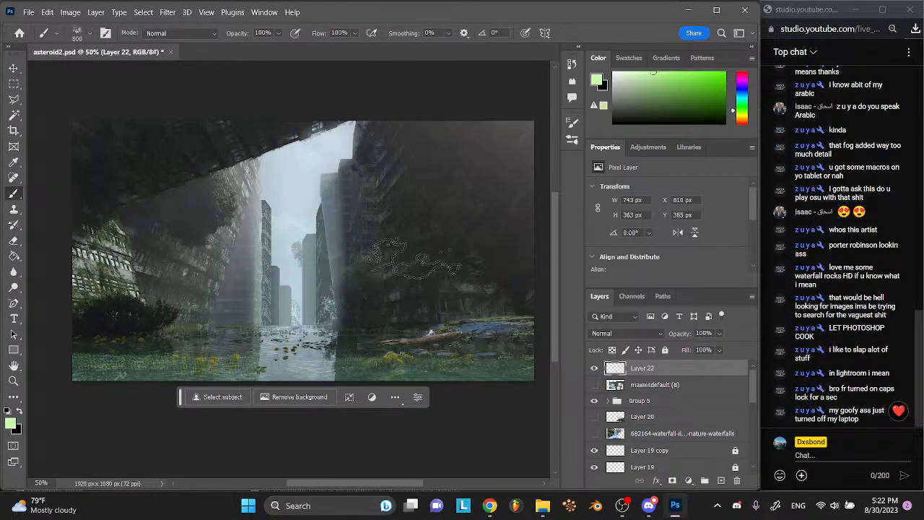
{"action": "mouse_move", "coordinate": [462, 271]}
{"action": "left_mouse_down"}
{"action": "mouse_move", "coordinate": [385, 271]}
{"action": "mouse_move", "coordinate": [296, 293]}
{"action": "mouse_move", "coordinate": [245, 259]}
{"action": "mouse_move", "coordinate": [246, 285]}
{"action": "mouse_move", "coordinate": [163, 263]}
{"action": "mouse_move", "coordinate": [128, 283]}
{"action": "mouse_move", "coordinate": [102, 324]}
{"action": "left_mouse_up"}
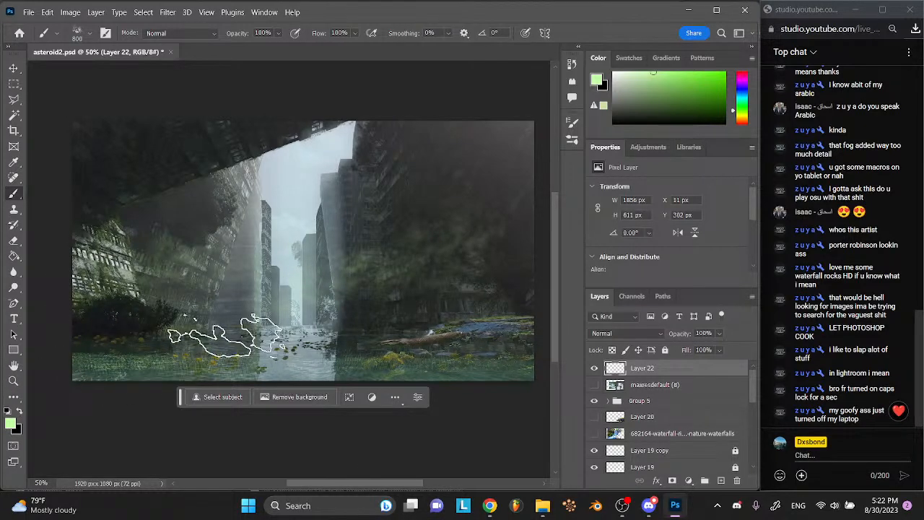
- Set the foreground colour to white (ffffff) and paint white mist patches across the buildings
{"action": "left_click", "coordinate": [10, 422]}
{"action": "left_click_drag", "start_coordinate": [626, 360], "coordinate": [593, 419]}
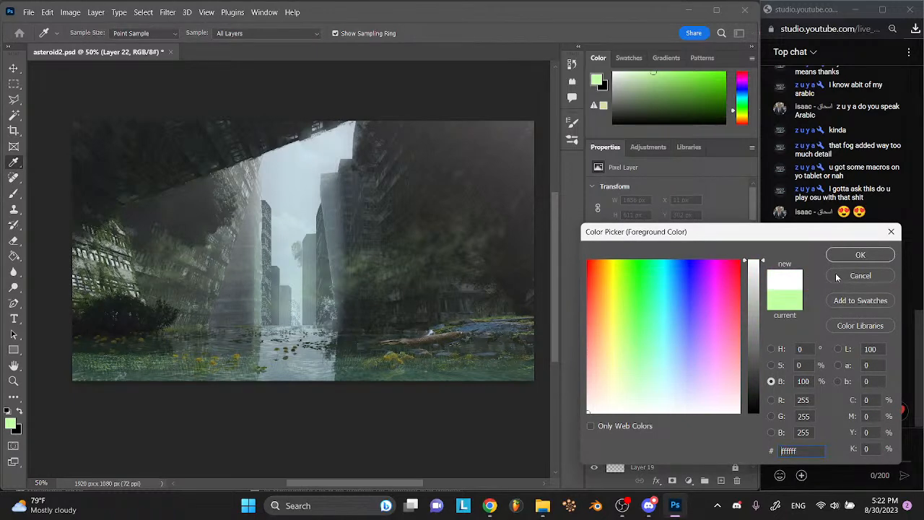
{"action": "left_click", "coordinate": [859, 254]}
{"action": "mouse_move", "coordinate": [459, 268]}
{"action": "left_mouse_down"}
{"action": "mouse_move", "coordinate": [513, 195]}
{"action": "mouse_move", "coordinate": [374, 224]}
{"action": "mouse_move", "coordinate": [295, 203]}
{"action": "mouse_move", "coordinate": [434, 228]}
{"action": "mouse_move", "coordinate": [288, 228]}
{"action": "mouse_move", "coordinate": [347, 247]}
{"action": "mouse_move", "coordinate": [453, 188]}
{"action": "mouse_move", "coordinate": [458, 169]}
{"action": "mouse_move", "coordinate": [351, 209]}
{"action": "mouse_move", "coordinate": [230, 199]}
{"action": "mouse_move", "coordinate": [152, 223]}
{"action": "mouse_move", "coordinate": [65, 201]}
{"action": "mouse_move", "coordinate": [148, 212]}
{"action": "mouse_move", "coordinate": [214, 234]}
{"action": "mouse_move", "coordinate": [239, 259]}
{"action": "mouse_move", "coordinate": [349, 304]}
{"action": "mouse_move", "coordinate": [466, 291]}
{"action": "mouse_move", "coordinate": [379, 301]}
{"action": "mouse_move", "coordinate": [268, 275]}
{"action": "mouse_move", "coordinate": [239, 318]}
{"action": "mouse_move", "coordinate": [181, 277]}
{"action": "mouse_move", "coordinate": [108, 268]}
{"action": "mouse_move", "coordinate": [170, 310]}
{"action": "mouse_move", "coordinate": [273, 315]}
{"action": "mouse_move", "coordinate": [386, 297]}
{"action": "mouse_move", "coordinate": [469, 264]}
{"action": "mouse_move", "coordinate": [503, 223]}
{"action": "mouse_move", "coordinate": [471, 188]}
{"action": "left_mouse_up"}
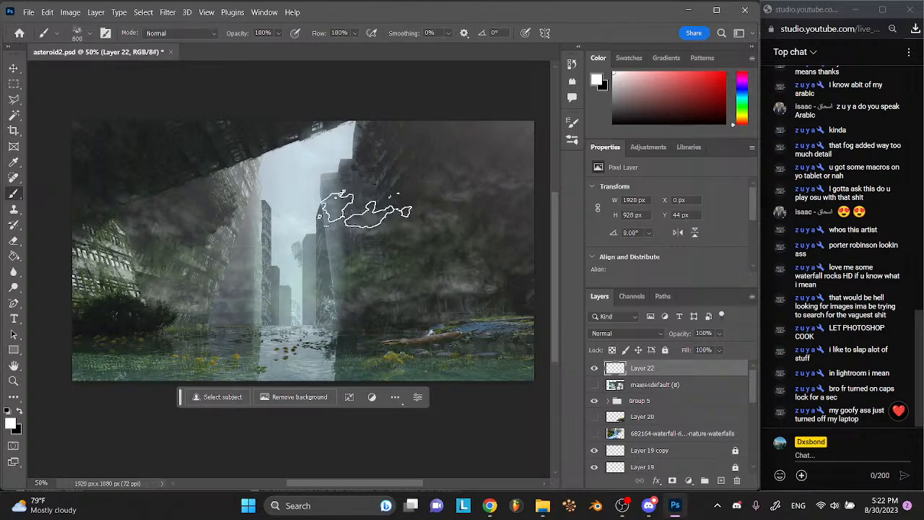
- Set Layer 22's blend mode to Soft Light and duplicate the layer
{"action": "left_click", "coordinate": [610, 334]}
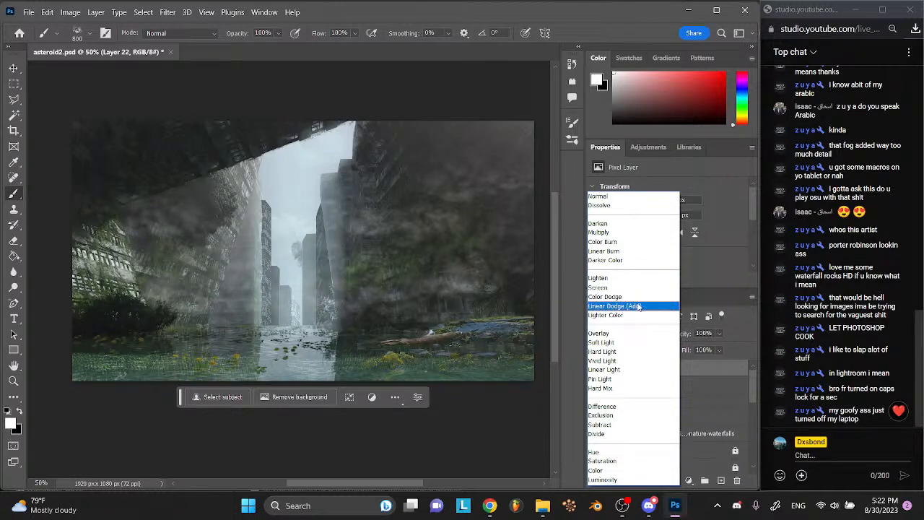
{"action": "left_click", "coordinate": [643, 343]}
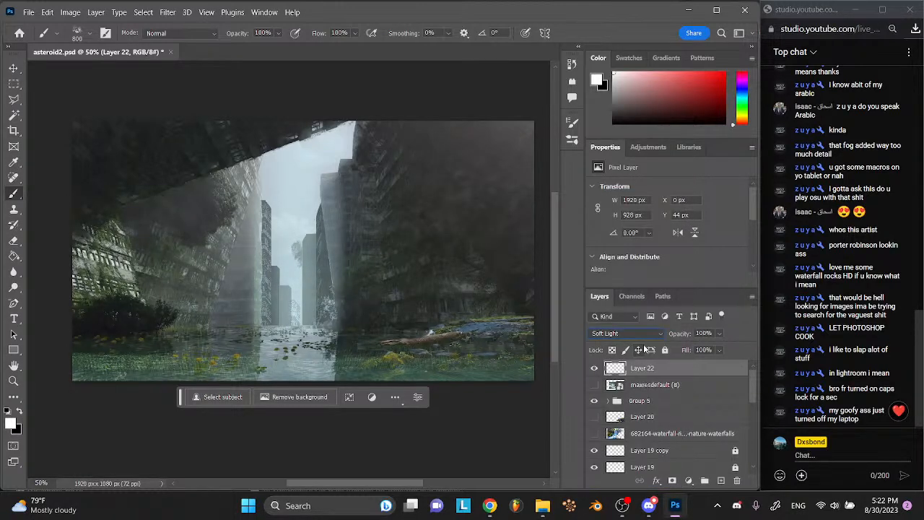
{"action": "key", "text": "ctrl+j"}
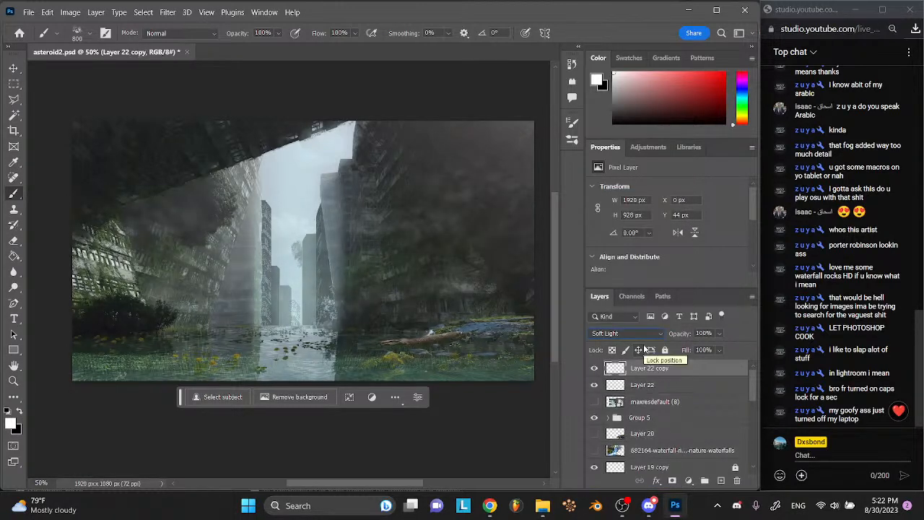
- Add a Hue/Saturation adjustment layer on top and merge Layer 22 with its copy
{"action": "left_click", "coordinate": [690, 480]}
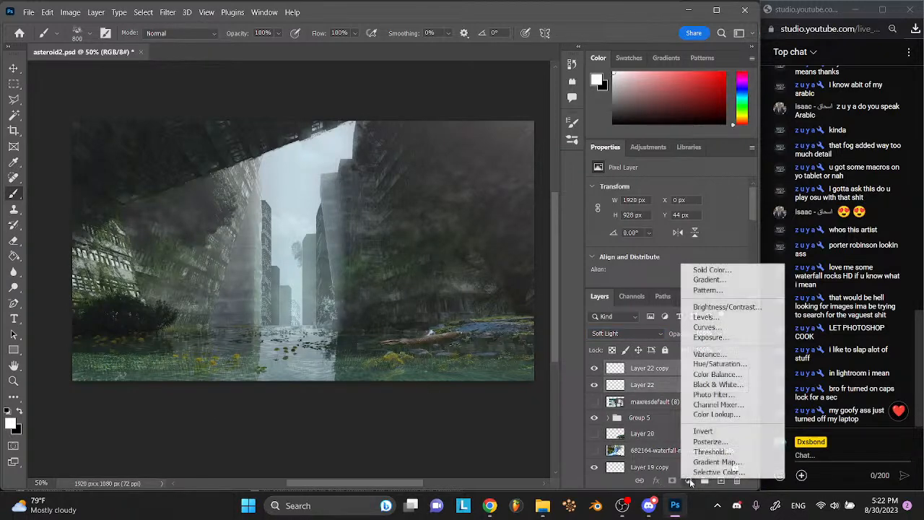
{"action": "left_click", "coordinate": [722, 363]}
{"action": "left_click", "coordinate": [684, 386]}
{"action": "left_click", "coordinate": [684, 403], "text": "shift"}
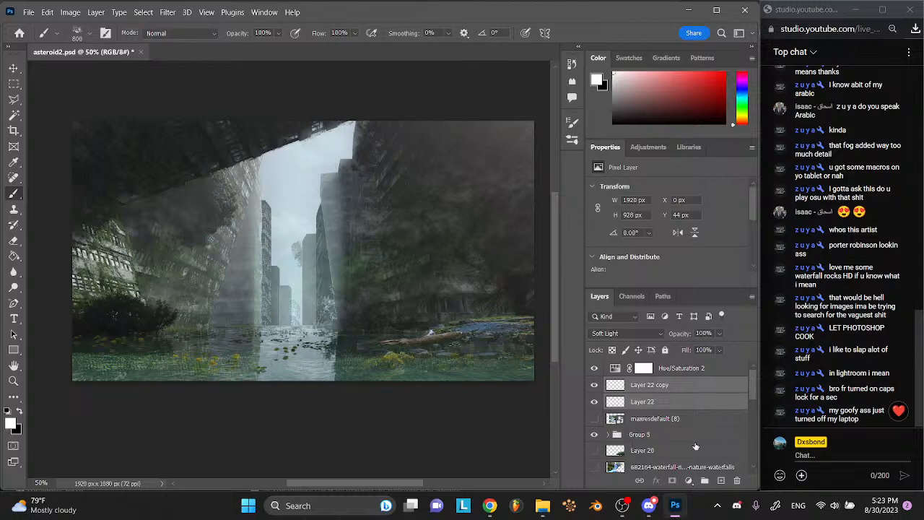
{"action": "right_click", "coordinate": [666, 386]}
{"action": "left_click", "coordinate": [684, 378]}
- Clip the Hue/Saturation adjustment to the merged mist layer and lower its saturation to about -64
{"action": "left_click", "coordinate": [670, 369]}
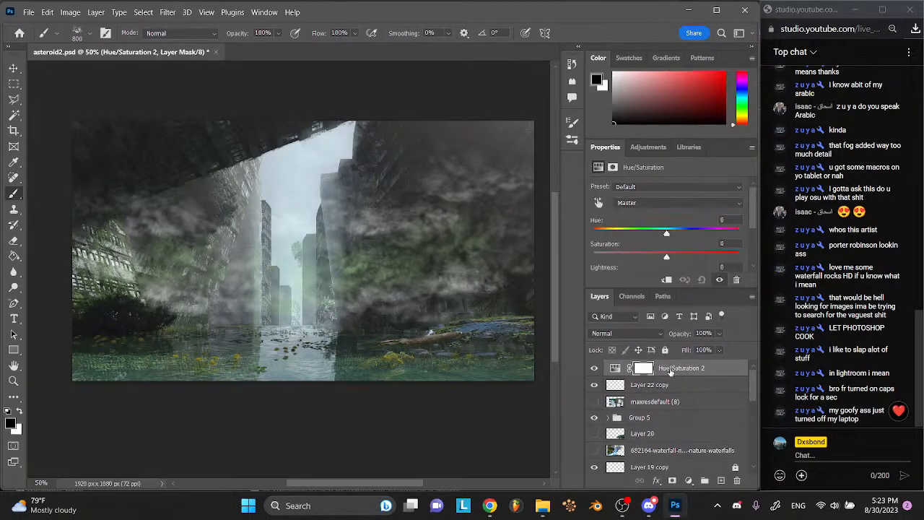
{"action": "right_click", "coordinate": [670, 369]}
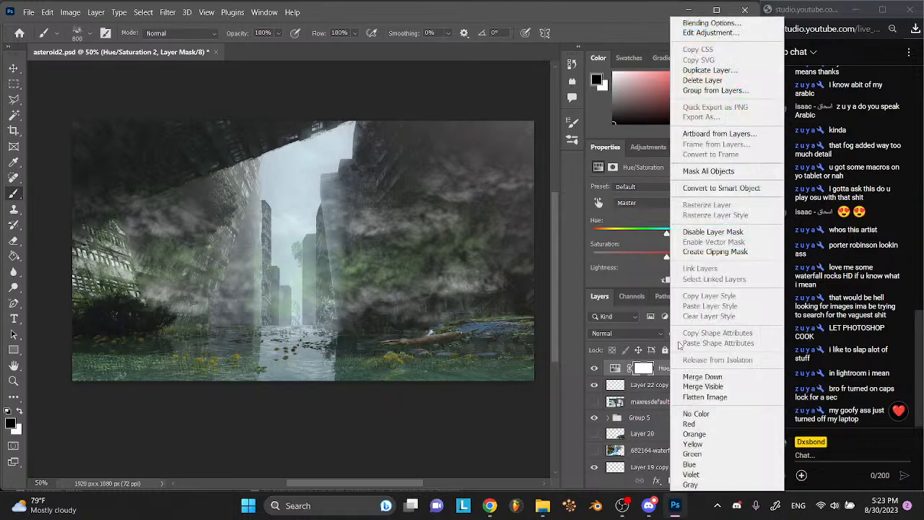
{"action": "left_click", "coordinate": [694, 252]}
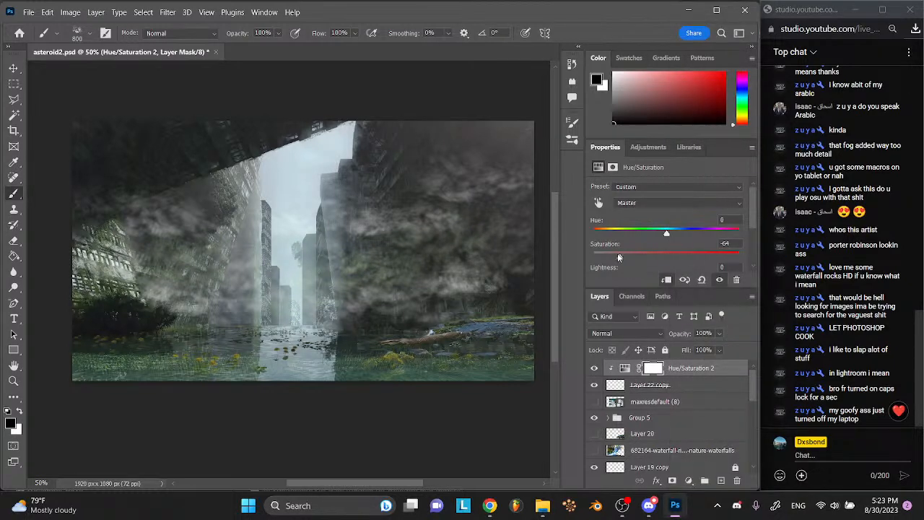
- Merge the Hue/Saturation adjustment with the mist layer beneath it
{"action": "left_click", "coordinate": [691, 390]}
{"action": "right_click", "coordinate": [690, 390]}
{"action": "left_click", "coordinate": [715, 375]}
- Set the desaturated mist layer to Soft Light and duplicate it to strengthen the effect
{"action": "left_click", "coordinate": [627, 333]}
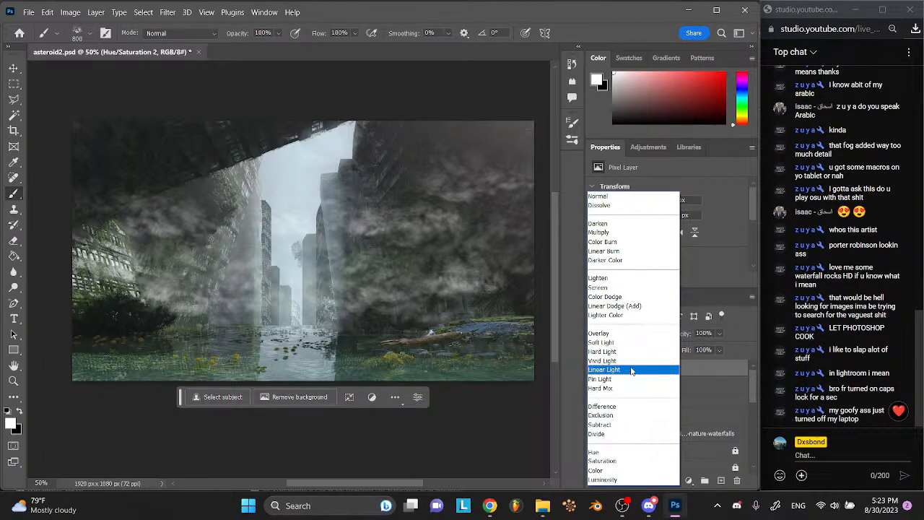
{"action": "left_click", "coordinate": [628, 342]}
{"action": "key", "text": "ctrl+j"}
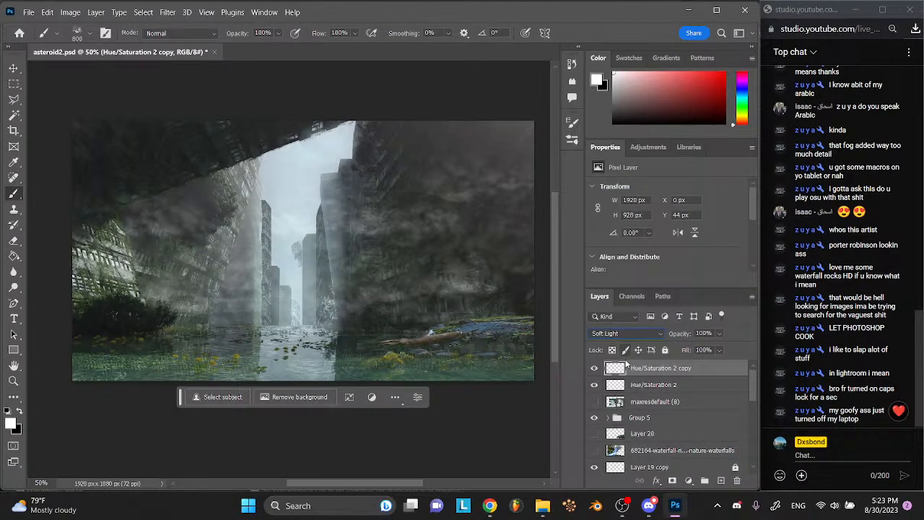
- Move both mist layers into the hidden fog group and save the document
{"action": "left_click_drag", "start_coordinate": [713, 344], "coordinate": [700, 345]}
{"action": "left_click", "coordinate": [663, 388], "text": "shift"}
{"action": "left_click_drag", "start_coordinate": [663, 390], "coordinate": [616, 435]}
{"action": "key", "text": "ctrl+s"}
{"action": "scroll", "coordinate": [675, 390], "scroll_direction": "up", "scroll_amount": 2}
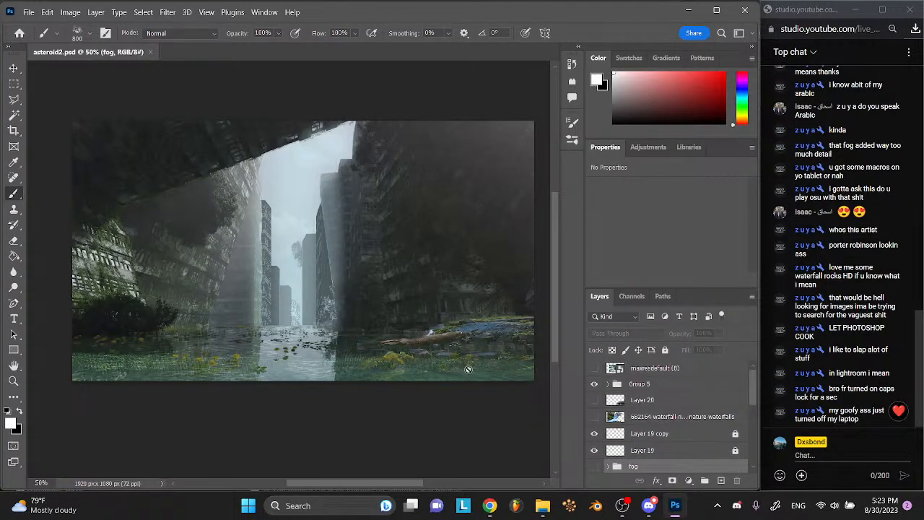
{"action": "scroll", "coordinate": [382, 355], "scroll_direction": "right", "scroll_amount": 3}
{"action": "scroll", "coordinate": [382, 355], "scroll_direction": "down", "scroll_amount": 1}
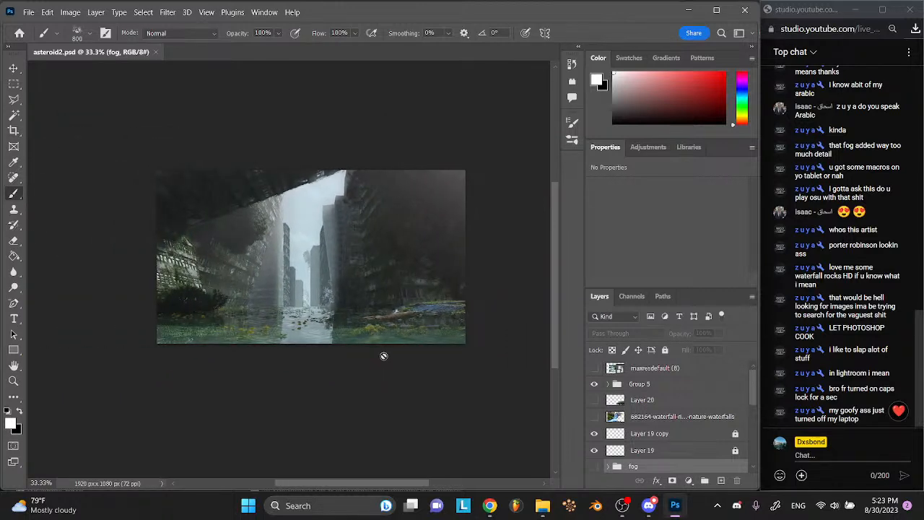
- Switch to Chrome and search Google Images for "river water"
{"action": "mouse_move", "coordinate": [490, 505]}
{"action": "left_click", "coordinate": [440, 441]}
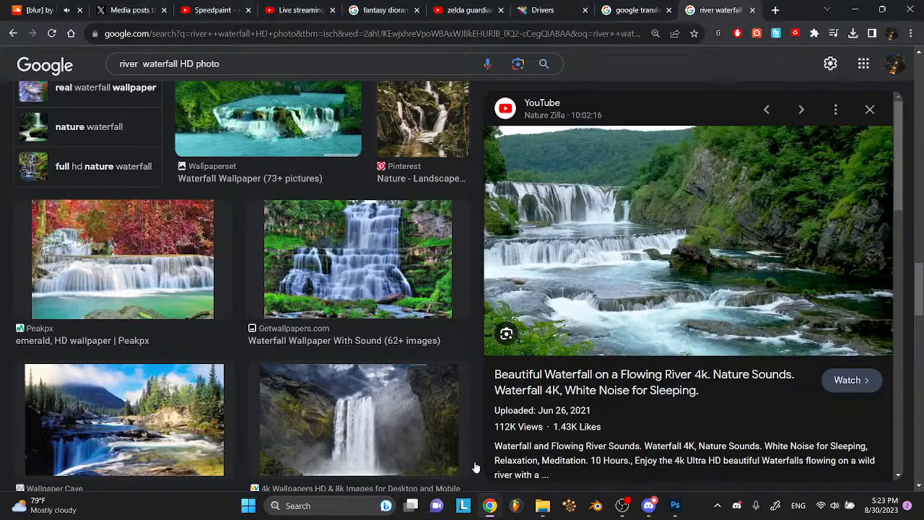
{"action": "left_click", "coordinate": [261, 55]}
{"action": "key", "text": "ctrl+a"}
{"action": "type", "text": "rive"}
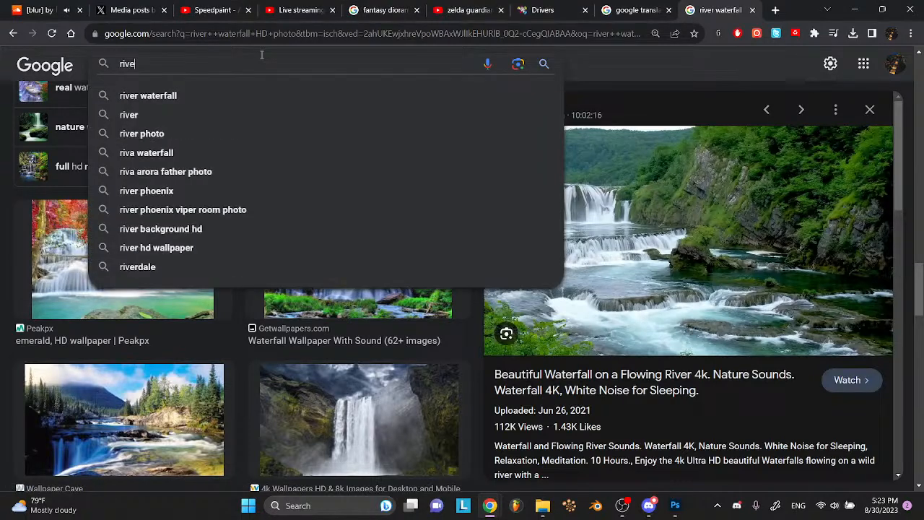
{"action": "type", "text": "r water"}
{"action": "key", "text": "Return"}
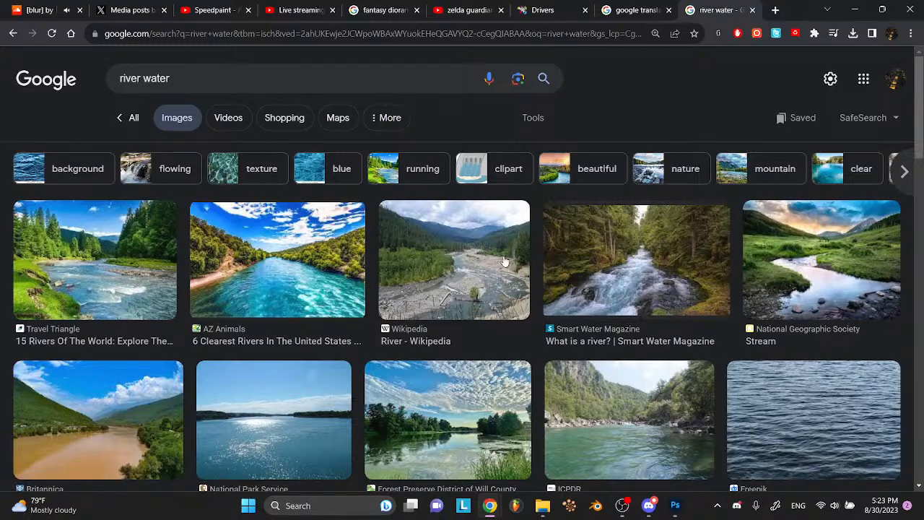
- Browse the river water images, previewing the Inside Climate News Colorado River photo
{"action": "scroll", "coordinate": [506, 262], "scroll_direction": "down", "scroll_amount": 6}
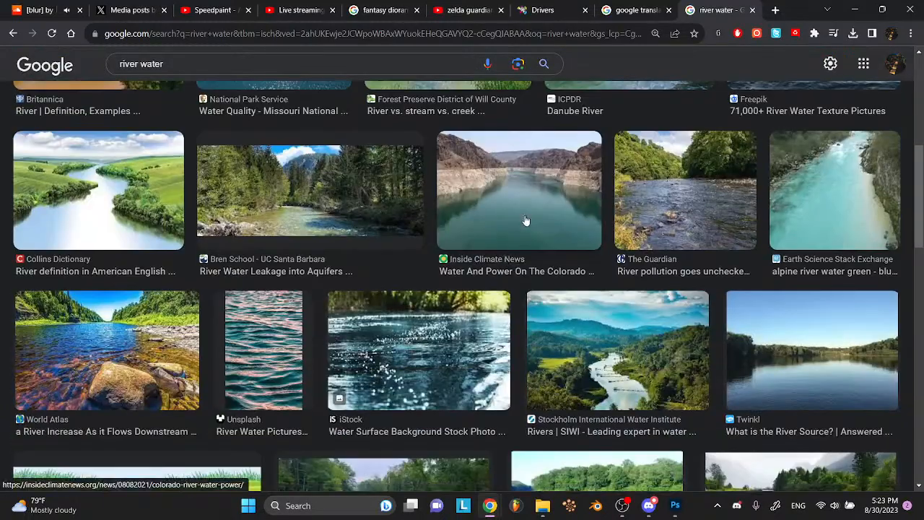
{"action": "left_click", "coordinate": [526, 219]}
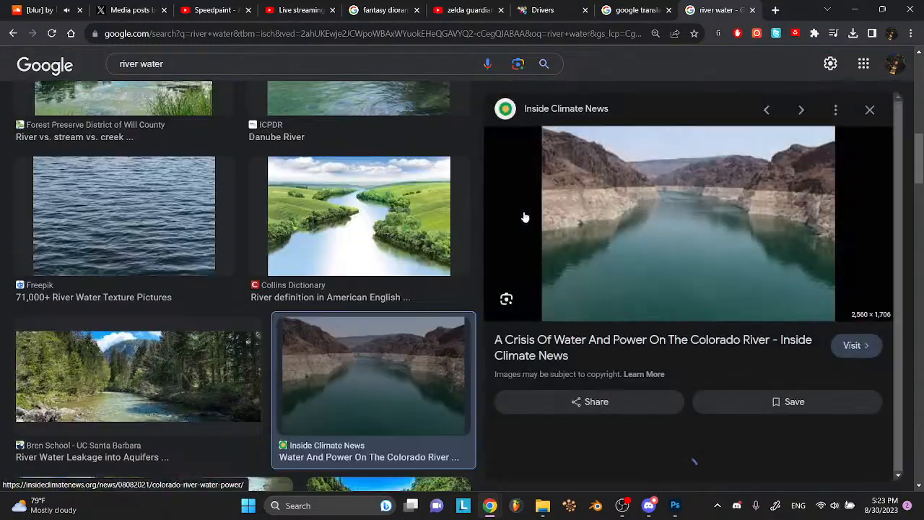
{"action": "scroll", "coordinate": [413, 287], "scroll_direction": "down", "scroll_amount": 4}
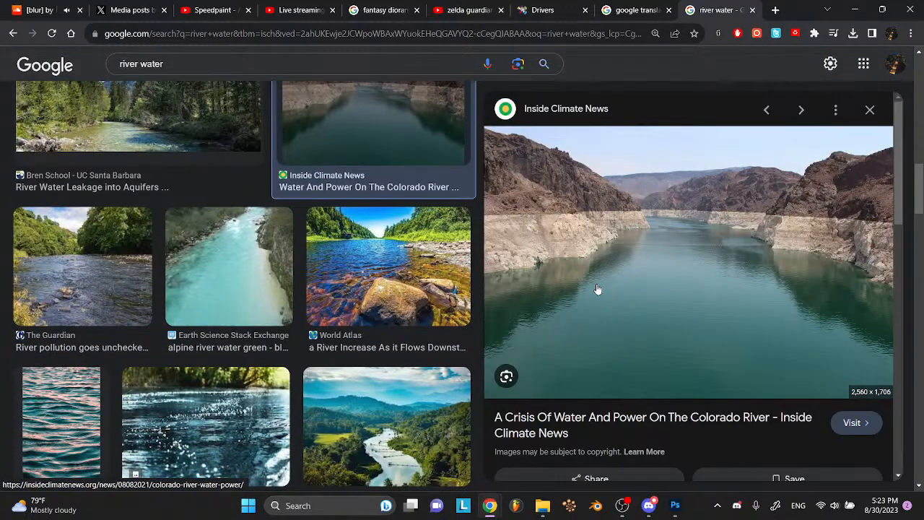
{"action": "right_click", "coordinate": [598, 289]}
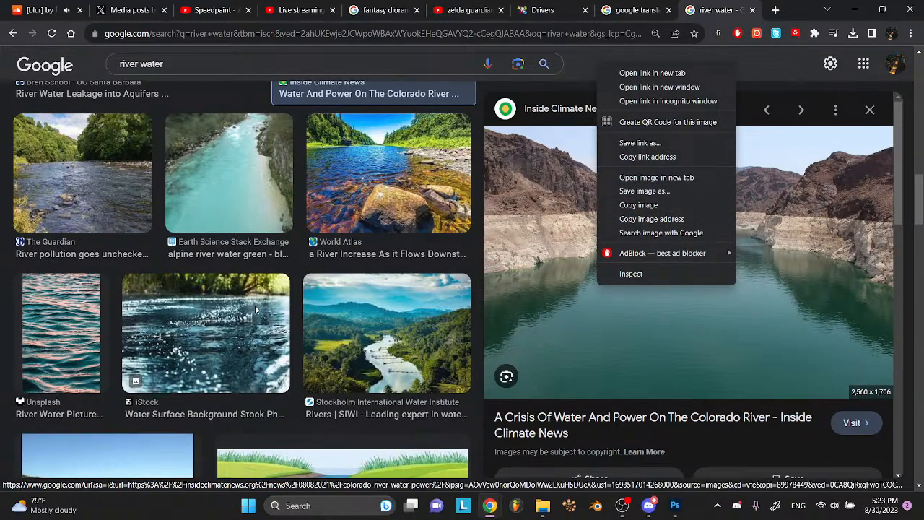
{"action": "left_click", "coordinate": [206, 339]}
- Save The Guardian's river photo from the image results and switch back to Photoshop
{"action": "left_click", "coordinate": [93, 206]}
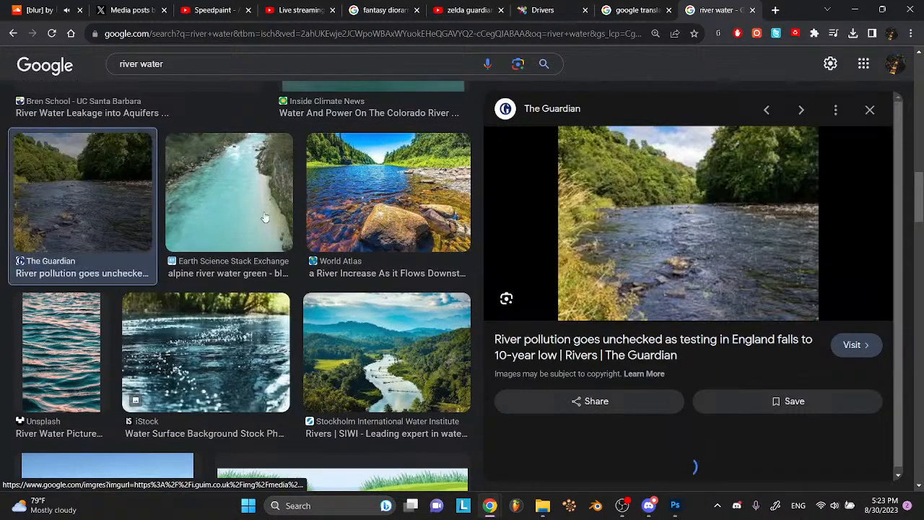
{"action": "right_click", "coordinate": [674, 262]}
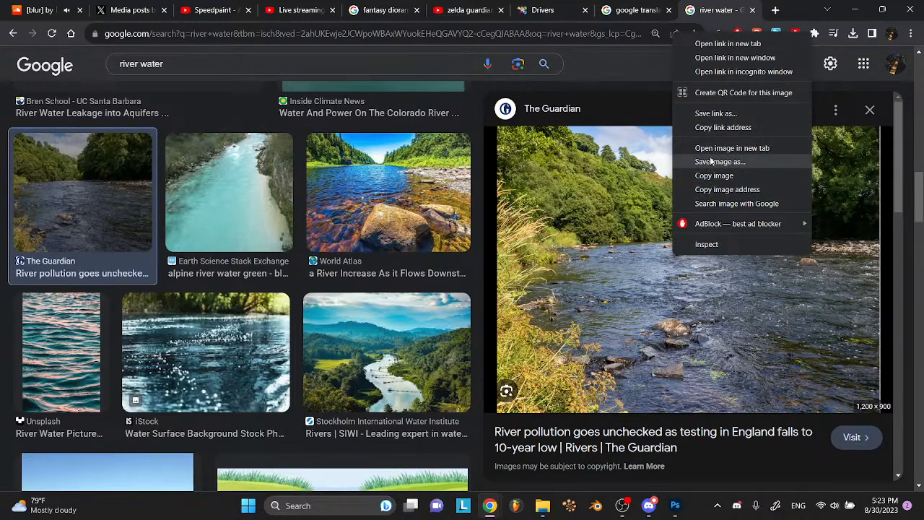
{"action": "left_click", "coordinate": [715, 162]}
{"action": "left_click", "coordinate": [533, 350]}
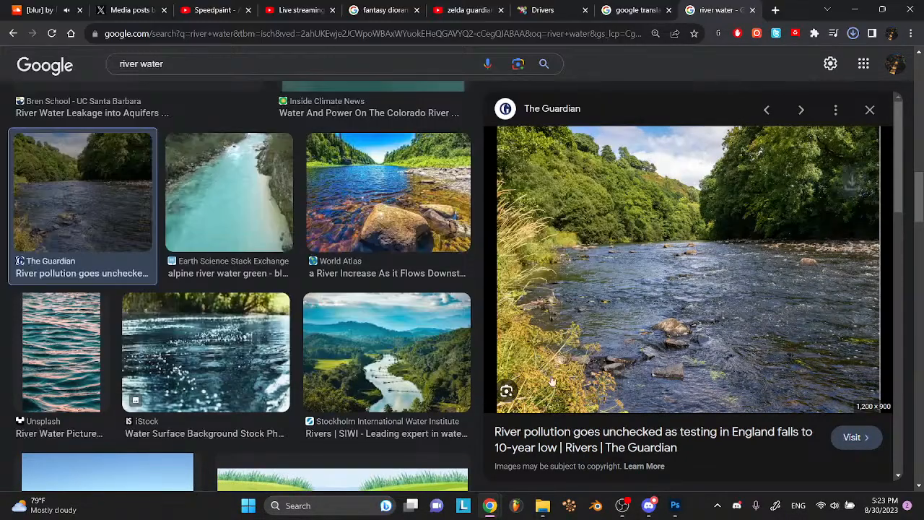
{"action": "left_click", "coordinate": [677, 506]}
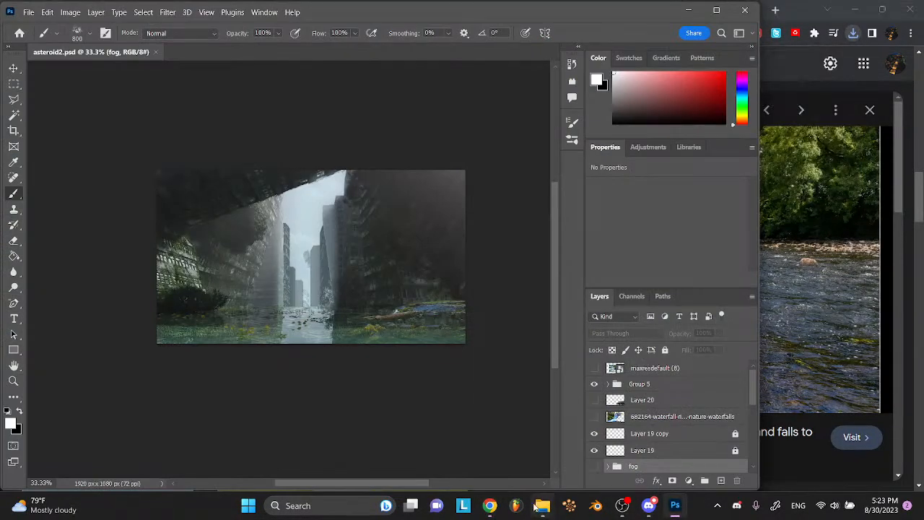
- Check the Downloads folder for the saved river photo and return to the river water image results in Chrome
{"action": "left_click", "coordinate": [543, 506]}
{"action": "mouse_move", "coordinate": [490, 505]}
{"action": "left_click", "coordinate": [548, 456]}
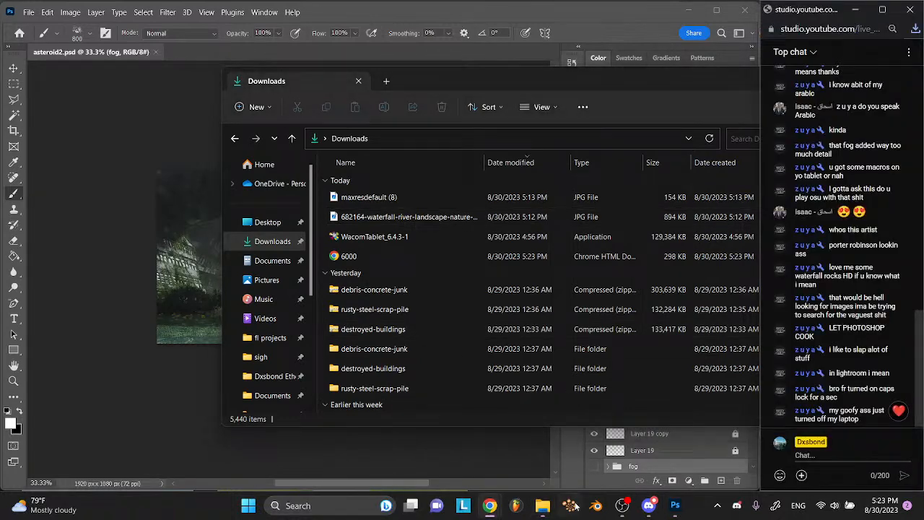
{"action": "left_click", "coordinate": [432, 451]}
{"action": "left_click", "coordinate": [536, 510]}
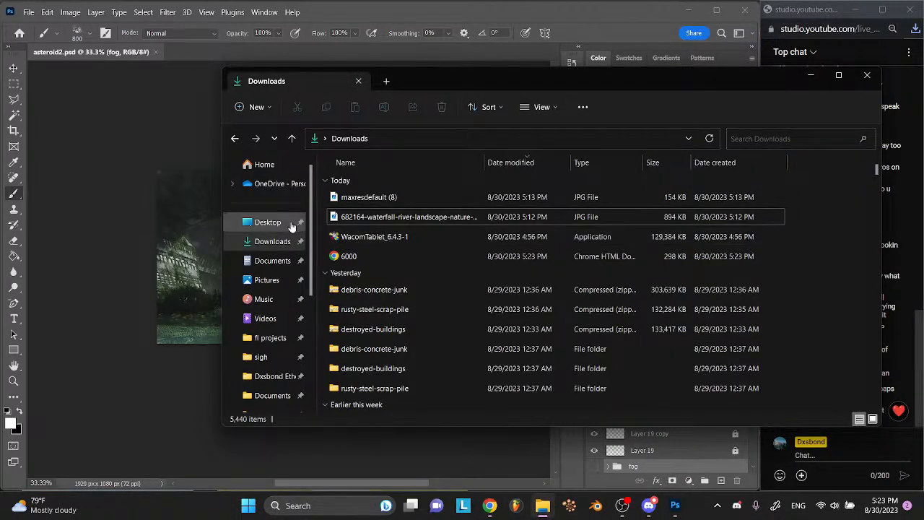
{"action": "left_click", "coordinate": [700, 430]}
{"action": "left_click", "coordinate": [664, 372]}
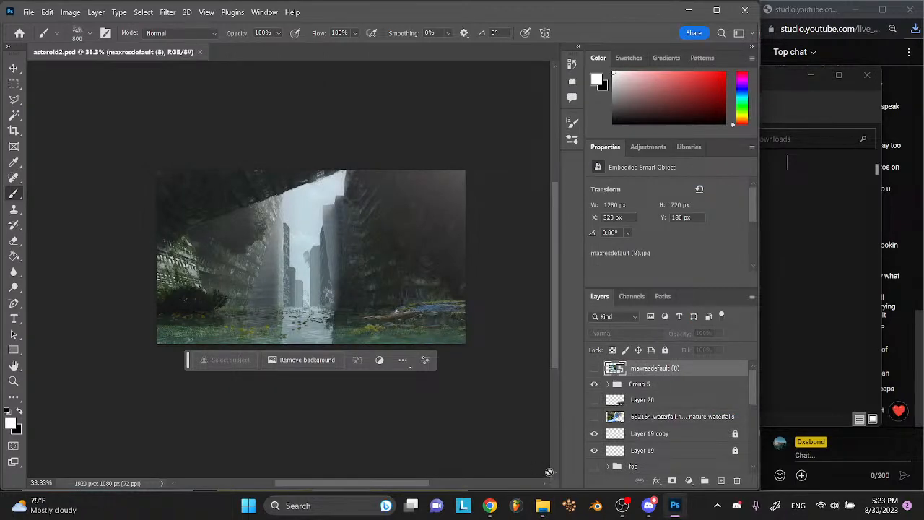
{"action": "left_click", "coordinate": [543, 506]}
{"action": "mouse_move", "coordinate": [496, 514]}
{"action": "left_click", "coordinate": [458, 447]}
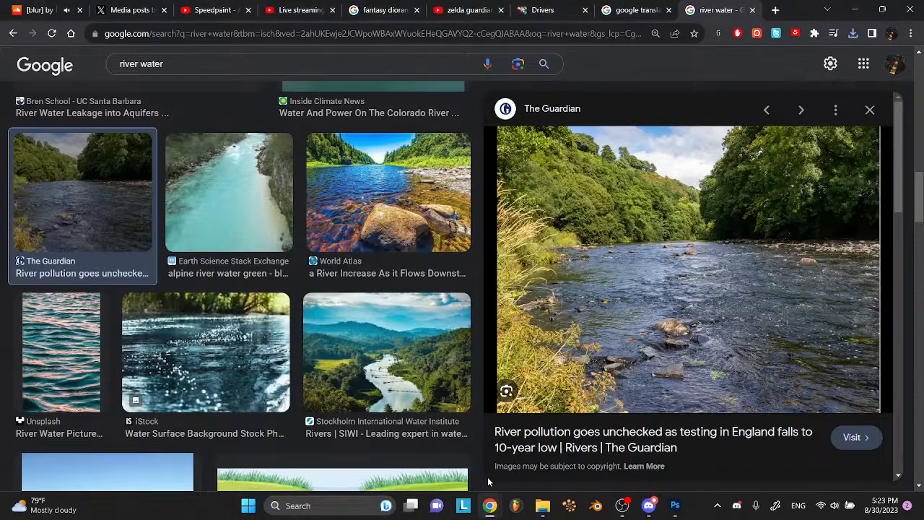
- Switch to the SoundCloud page and open the account's own profile in a new browser tab
{"action": "left_click", "coordinate": [36, 10]}
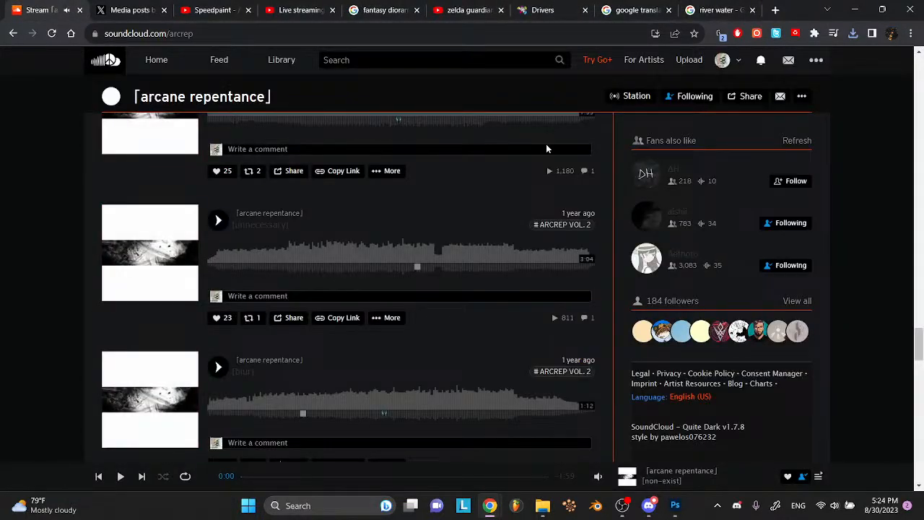
{"action": "scroll", "coordinate": [650, 198], "scroll_direction": "up", "scroll_amount": 15}
{"action": "scroll", "coordinate": [680, 198], "scroll_direction": "up", "scroll_amount": 5}
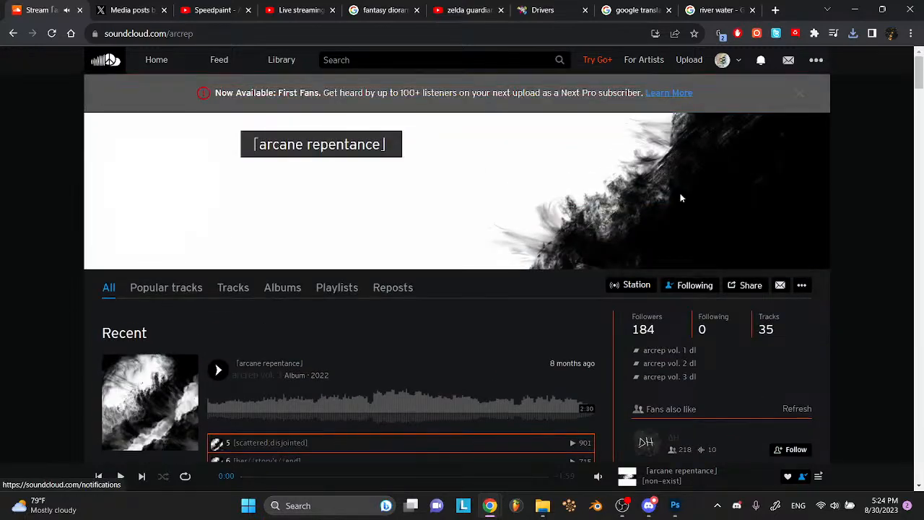
{"action": "left_click", "coordinate": [724, 60]}
{"action": "right_click", "coordinate": [730, 88]}
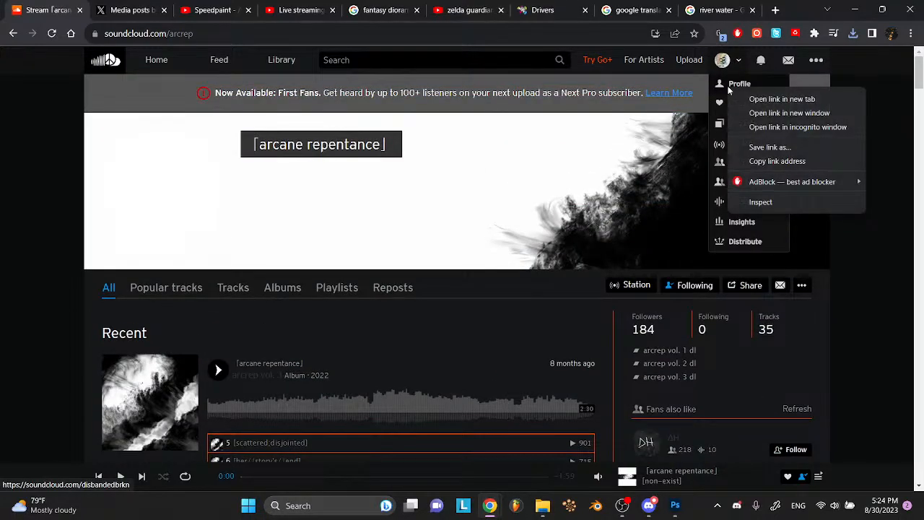
{"action": "left_click", "coordinate": [732, 98]}
{"action": "left_click", "coordinate": [108, 6]}
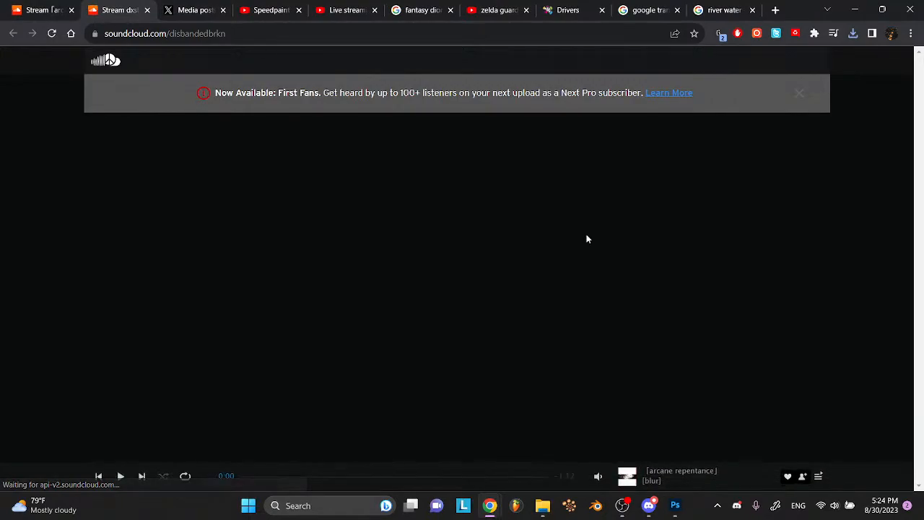
- Add the "dissipation" and "Falsepromises" remixes from the profile's Spotlight section to Next up
{"action": "scroll", "coordinate": [587, 234], "scroll_direction": "down", "scroll_amount": 4}
{"action": "scroll", "coordinate": [758, 316], "scroll_direction": "down", "scroll_amount": 1}
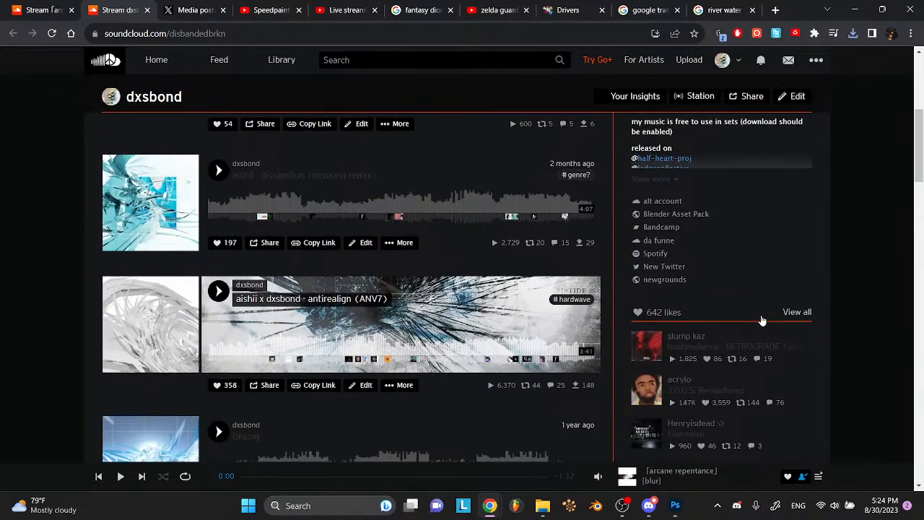
{"action": "scroll", "coordinate": [492, 273], "scroll_direction": "up", "scroll_amount": 2}
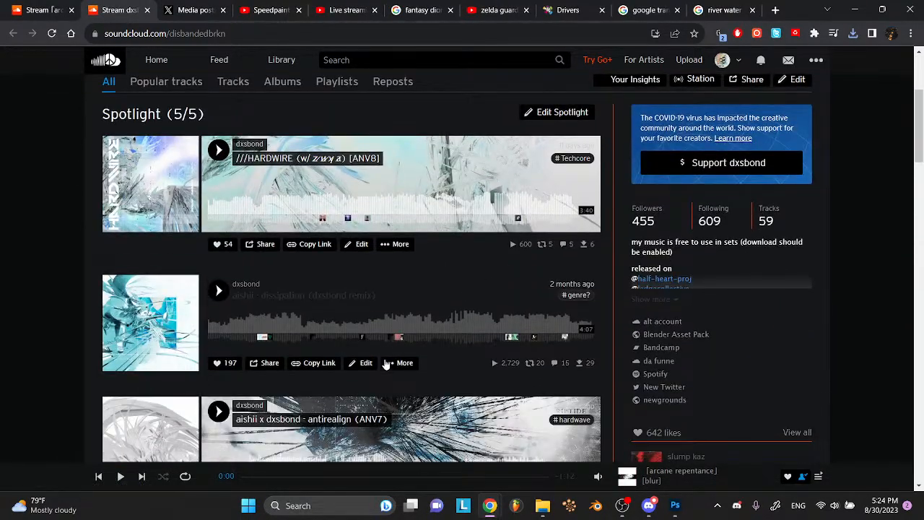
{"action": "left_click", "coordinate": [389, 365]}
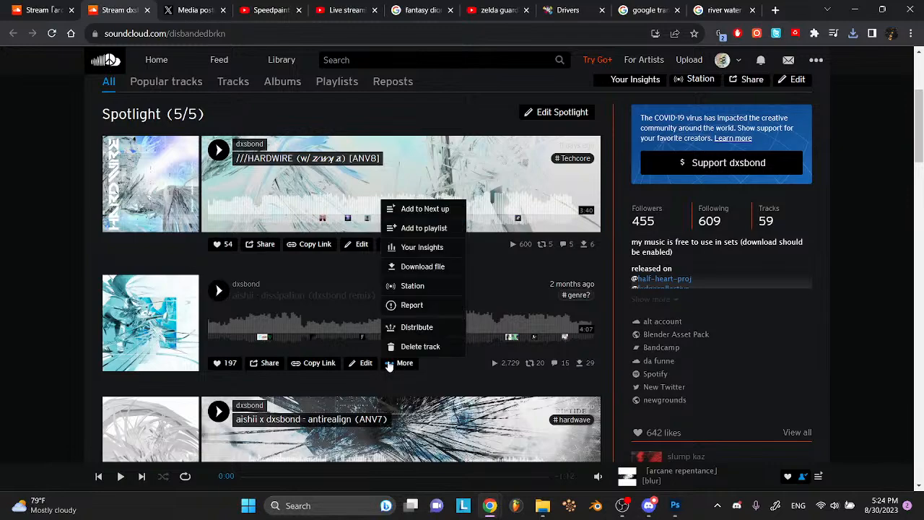
{"action": "left_click", "coordinate": [390, 211]}
{"action": "scroll", "coordinate": [390, 211], "scroll_direction": "down", "scroll_amount": 8}
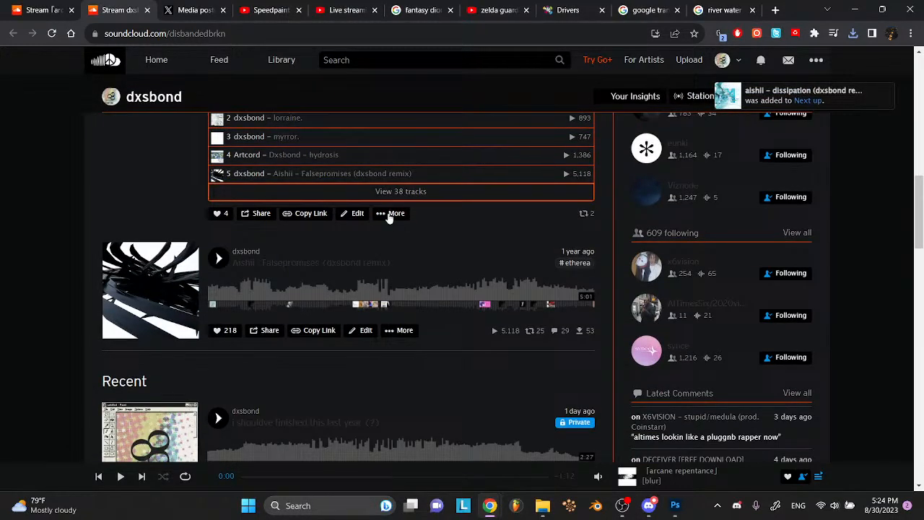
{"action": "scroll", "coordinate": [386, 221], "scroll_direction": "down", "scroll_amount": 1}
{"action": "left_click", "coordinate": [394, 269]}
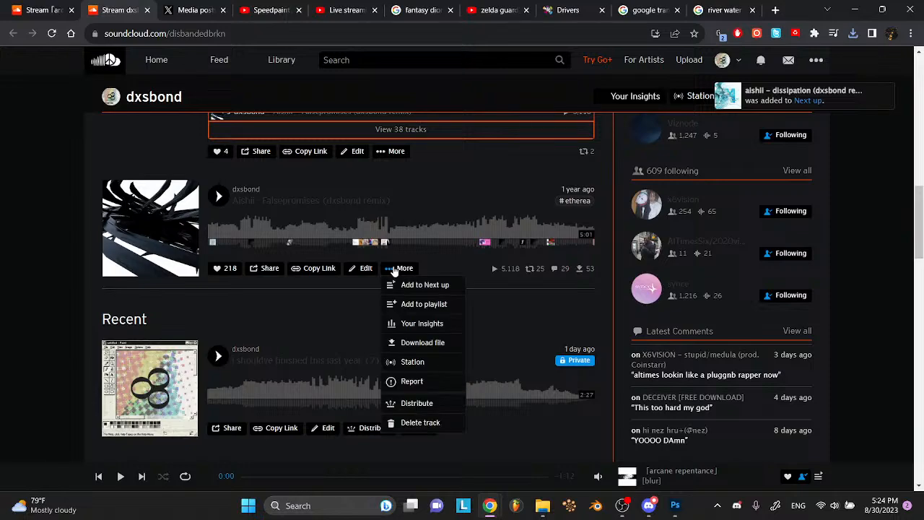
{"action": "left_click", "coordinate": [390, 285]}
{"action": "scroll", "coordinate": [390, 284], "scroll_direction": "up", "scroll_amount": 10}
- Show only the profile's tracks and add "///HARDWIRE" [ANV8] to Next up
{"action": "left_click", "coordinate": [233, 198]}
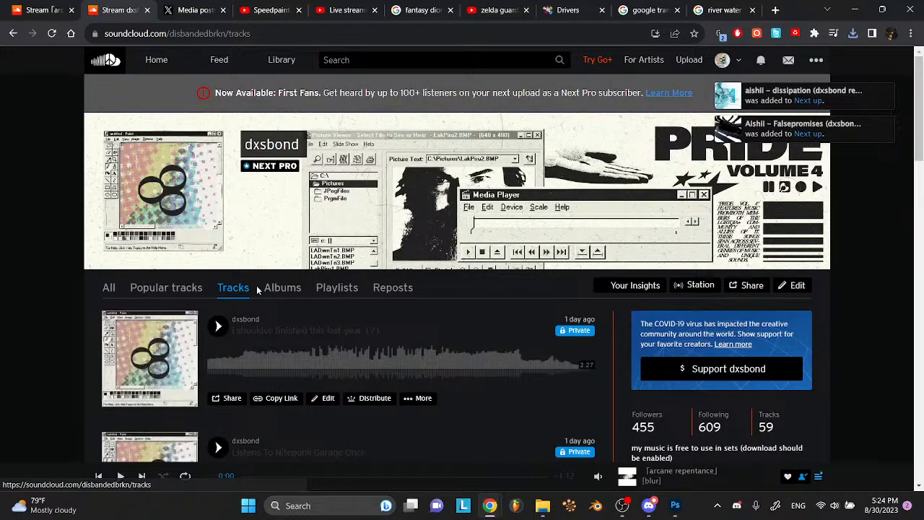
{"action": "scroll", "coordinate": [378, 295], "scroll_direction": "down", "scroll_amount": 5}
{"action": "scroll", "coordinate": [379, 299], "scroll_direction": "down", "scroll_amount": 6}
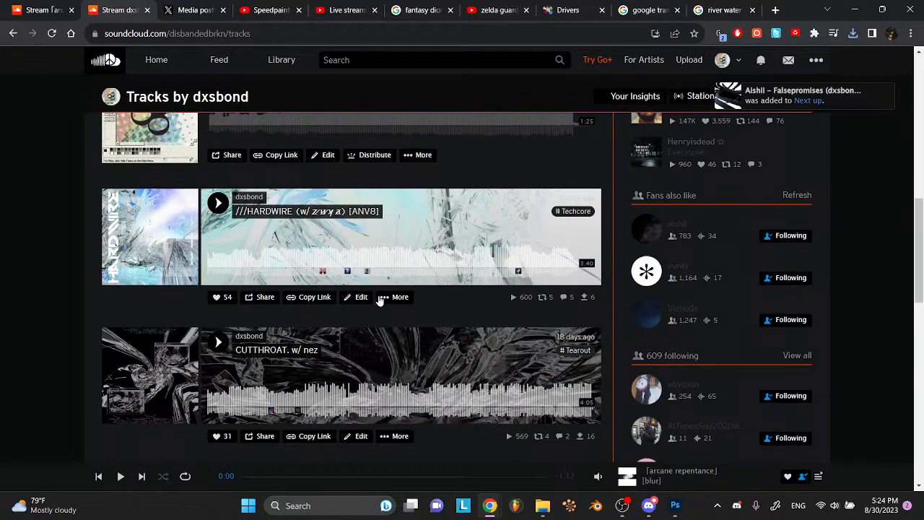
{"action": "scroll", "coordinate": [380, 299], "scroll_direction": "down", "scroll_amount": 3}
{"action": "scroll", "coordinate": [392, 236], "scroll_direction": "up", "scroll_amount": 2}
{"action": "left_click", "coordinate": [390, 216]}
{"action": "left_click", "coordinate": [389, 229]}
- Add the private track "Black Midi" to Next up
{"action": "scroll", "coordinate": [389, 229], "scroll_direction": "down", "scroll_amount": 3}
{"action": "scroll", "coordinate": [389, 229], "scroll_direction": "down", "scroll_amount": 3}
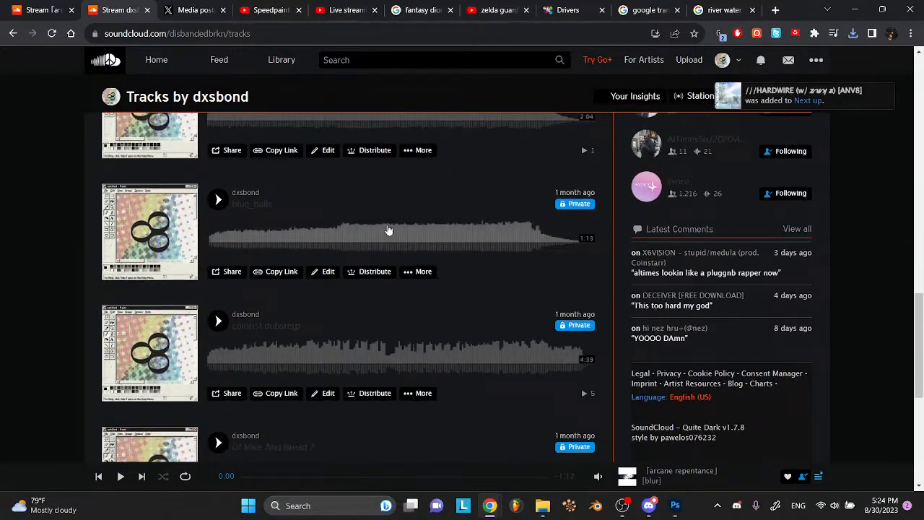
{"action": "scroll", "coordinate": [387, 224], "scroll_direction": "up", "scroll_amount": 2}
{"action": "left_click", "coordinate": [419, 225]}
{"action": "left_click", "coordinate": [410, 239]}
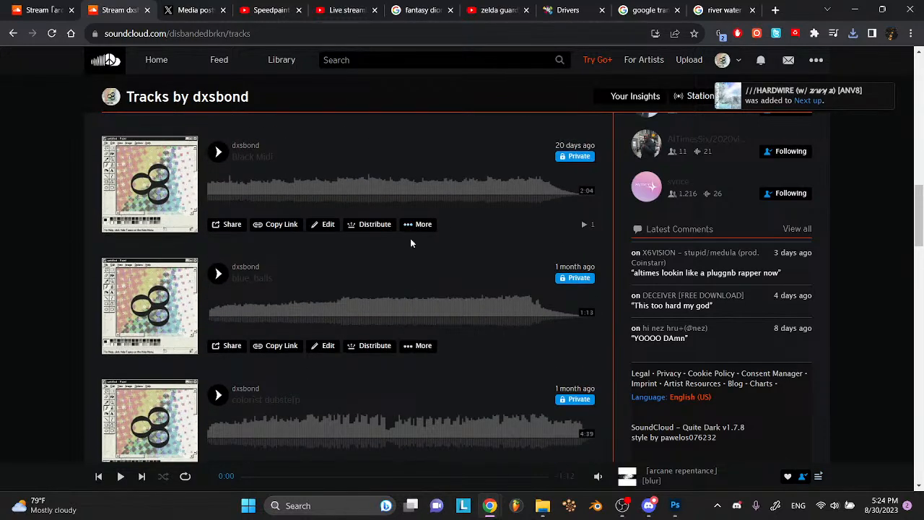
- Add the [COSMIC RADIO PEROLIST] track to Next up and start playback of the current track "[blur]"
{"action": "scroll", "coordinate": [410, 240], "scroll_direction": "down", "scroll_amount": 9}
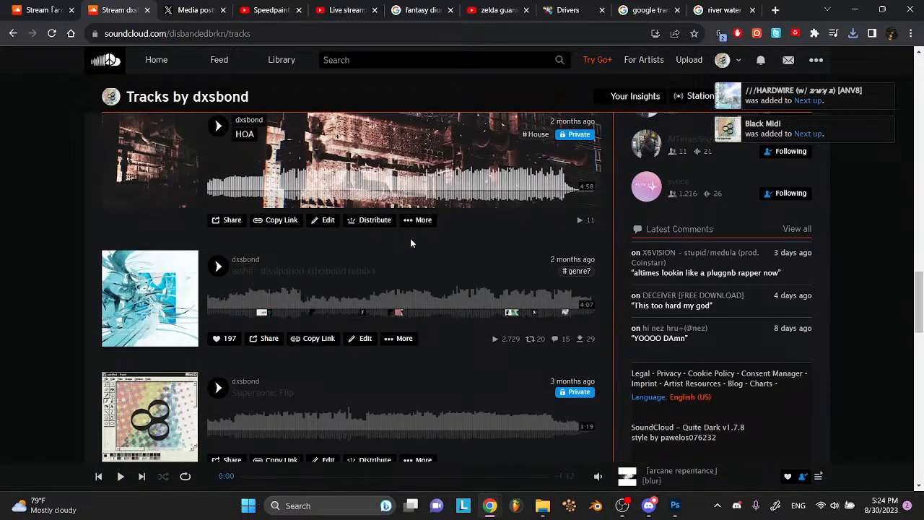
{"action": "scroll", "coordinate": [410, 243], "scroll_direction": "down", "scroll_amount": 3}
{"action": "scroll", "coordinate": [417, 208], "scroll_direction": "down", "scroll_amount": 5}
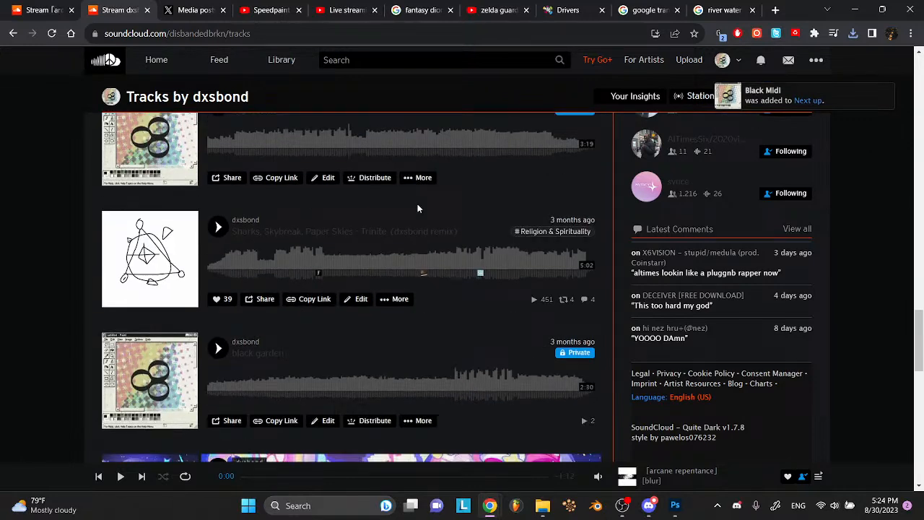
{"action": "left_click", "coordinate": [400, 278]}
{"action": "left_click", "coordinate": [414, 293]}
{"action": "scroll", "coordinate": [410, 302], "scroll_direction": "down", "scroll_amount": 5}
{"action": "scroll", "coordinate": [411, 308], "scroll_direction": "down", "scroll_amount": 1}
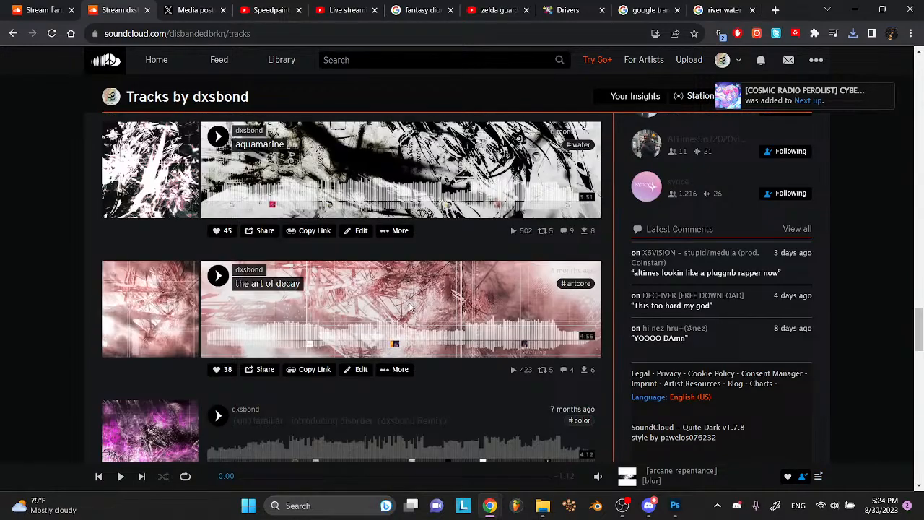
{"action": "key", "text": "space"}
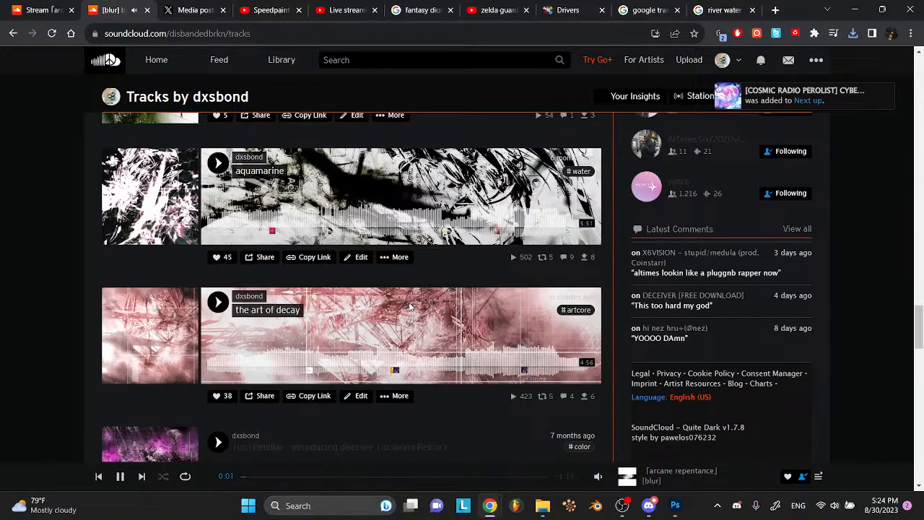
- Add the tracks "the art of decay" and "aquamarine" to the Next up queue
{"action": "scroll", "coordinate": [409, 308], "scroll_direction": "down", "scroll_amount": 1}
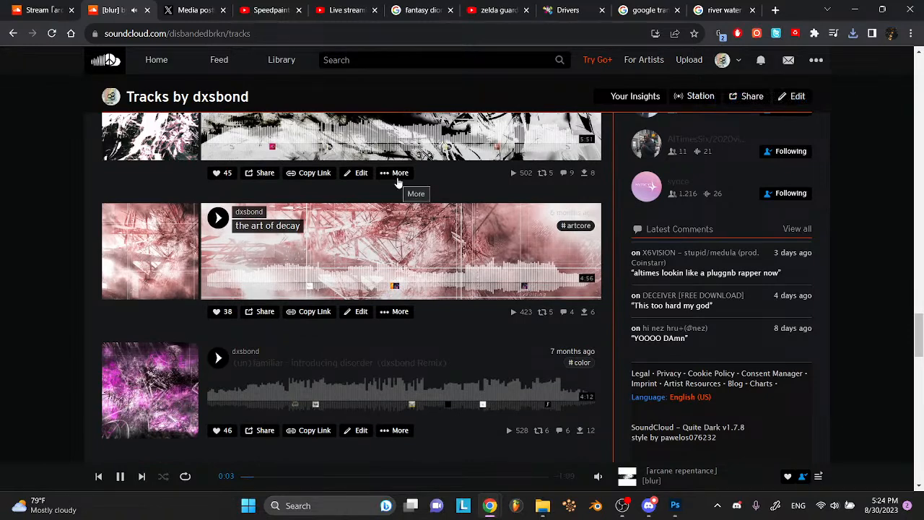
{"action": "left_click", "coordinate": [396, 311]}
{"action": "left_click", "coordinate": [415, 325]}
{"action": "left_click", "coordinate": [396, 173]}
{"action": "left_click", "coordinate": [397, 189]}
{"action": "scroll", "coordinate": [397, 191], "scroll_direction": "down", "scroll_amount": 10}
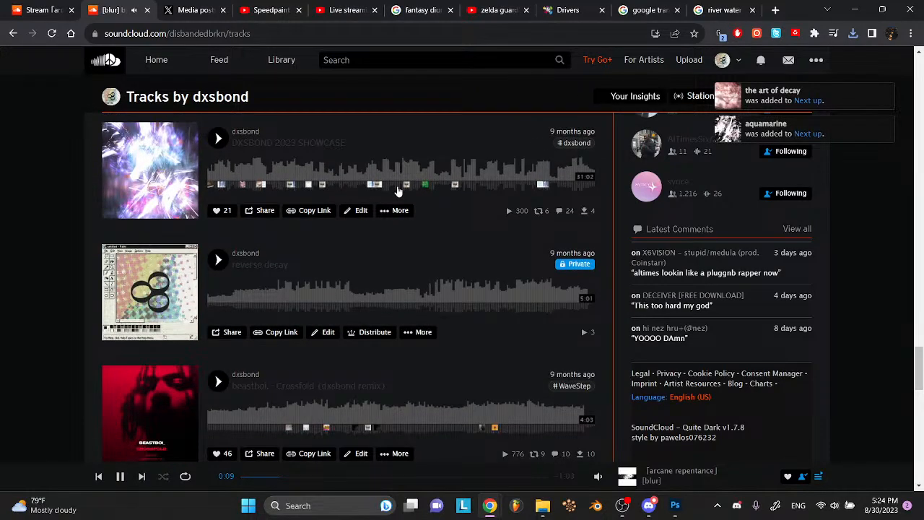
- Add "myrror.", the aishii, JPEBRO, AT4G track and "aishii x dxsbond - antirealign (ANV7)" to the Next up queue
{"action": "scroll", "coordinate": [397, 190], "scroll_direction": "down", "scroll_amount": 2}
{"action": "left_click", "coordinate": [398, 209]}
{"action": "left_click", "coordinate": [398, 224]}
{"action": "scroll", "coordinate": [398, 223], "scroll_direction": "down", "scroll_amount": 3}
{"action": "scroll", "coordinate": [400, 228], "scroll_direction": "down", "scroll_amount": 3}
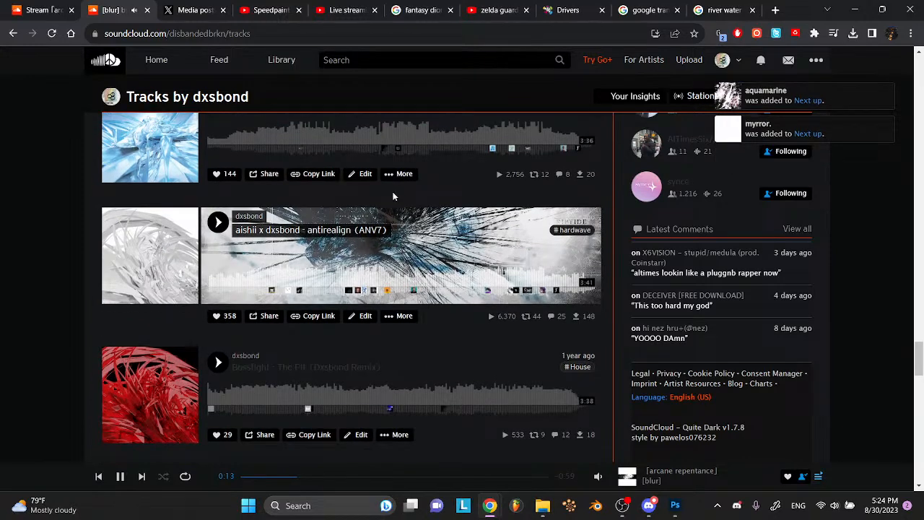
{"action": "left_click", "coordinate": [402, 316]}
{"action": "left_click", "coordinate": [416, 331]}
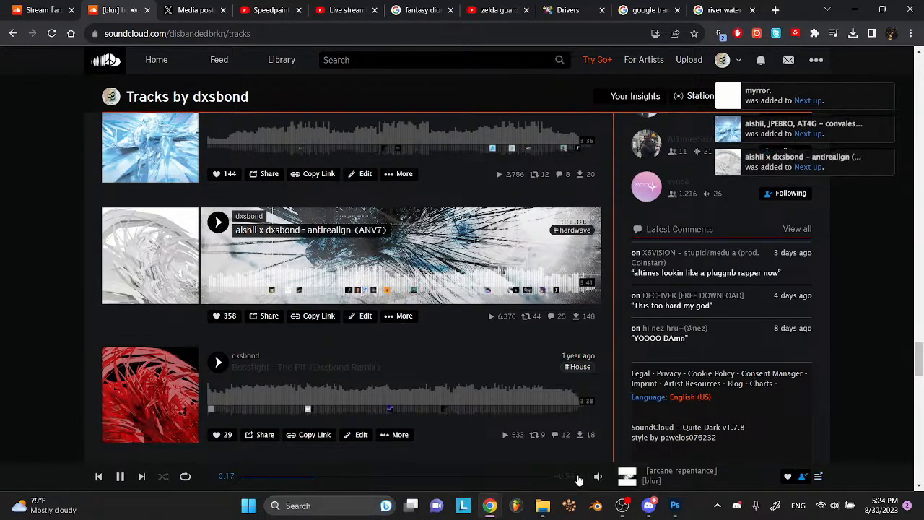
- Bring up the YouTube Studio live chat window and switch to the asteroid2.psd document in Photoshop
{"action": "mouse_move", "coordinate": [505, 503]}
{"action": "left_click", "coordinate": [542, 474]}
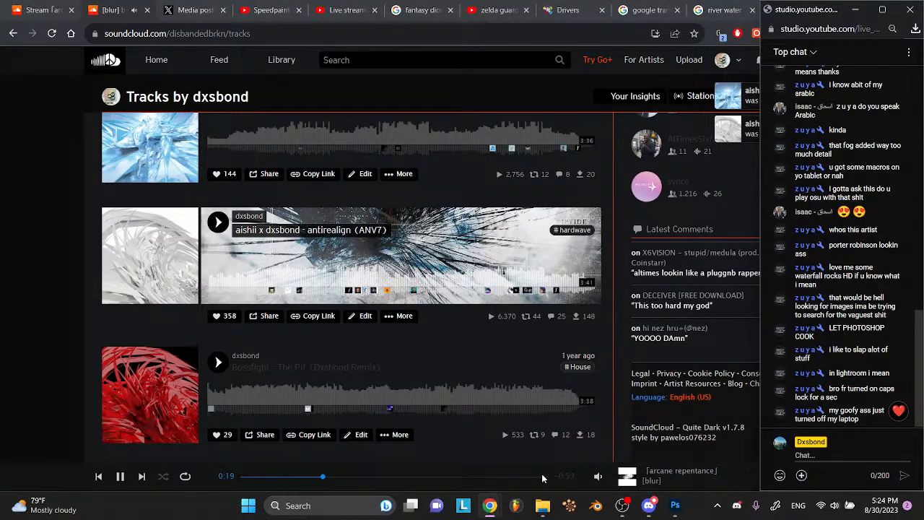
{"action": "left_click", "coordinate": [674, 505]}
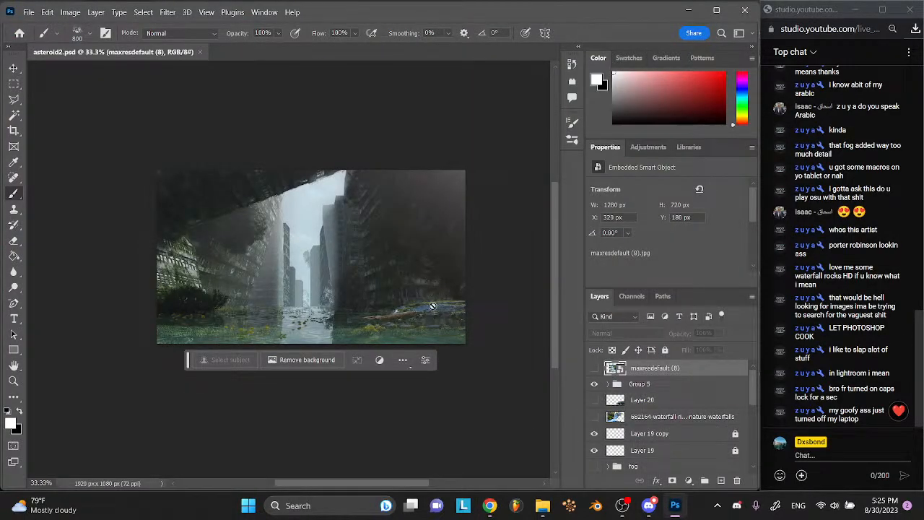
- Place the 6000 river image from the Downloads folder into asteroid2.psd, stretched to the full canvas width and down to the canvas bottom
{"action": "left_click", "coordinate": [543, 505]}
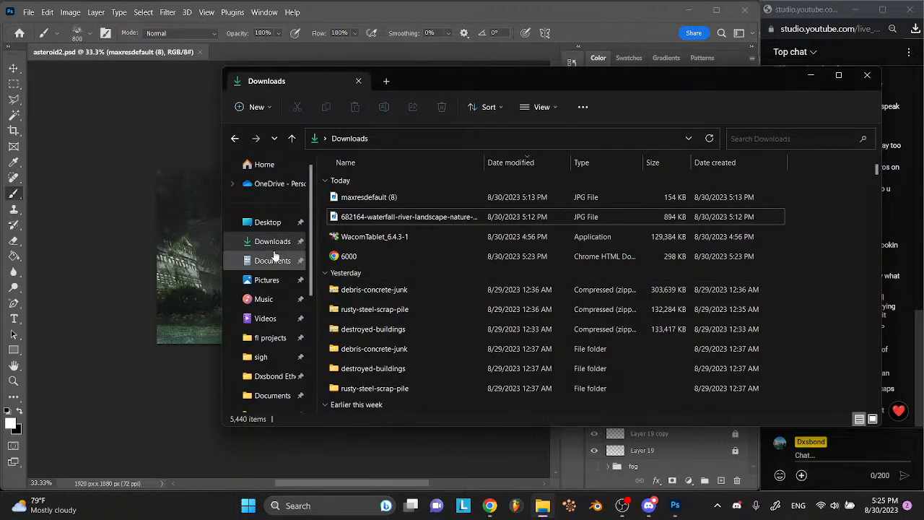
{"action": "left_click", "coordinate": [354, 197]}
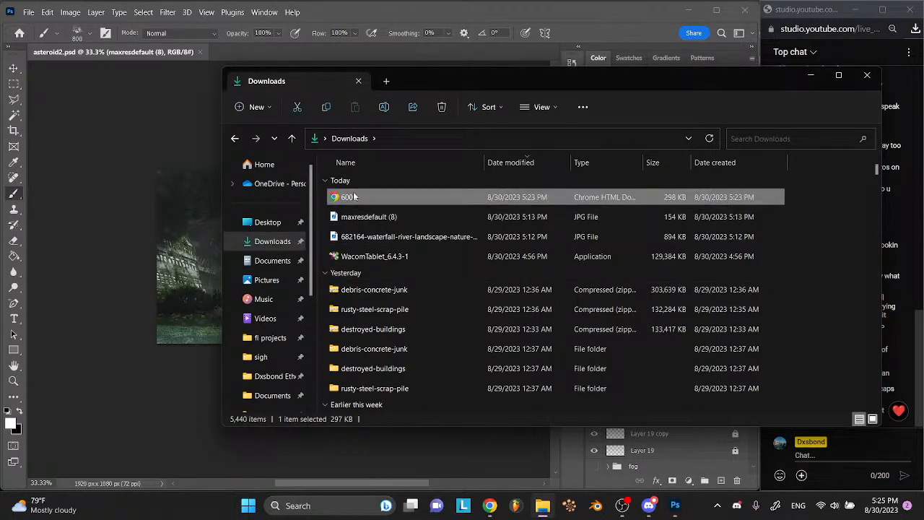
{"action": "left_click_drag", "start_coordinate": [354, 197], "coordinate": [176, 221]}
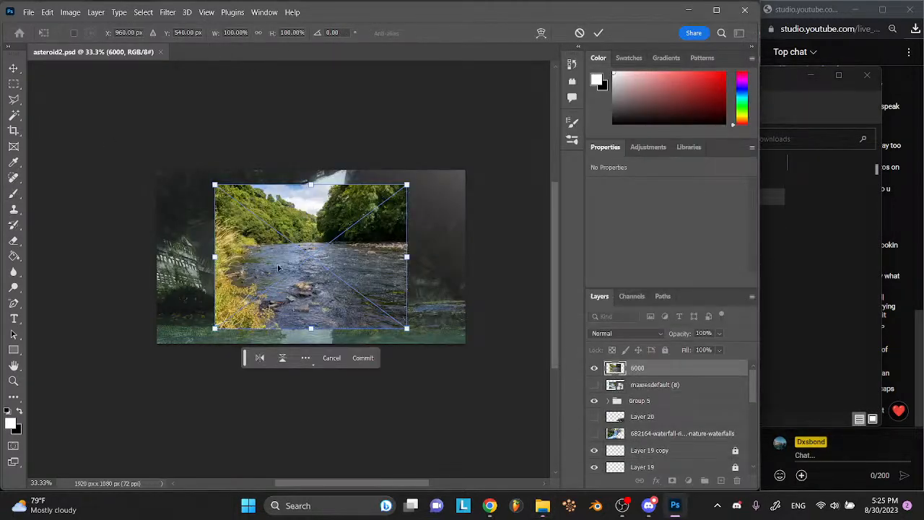
{"action": "left_click_drag", "start_coordinate": [215, 256], "coordinate": [157, 268]}
{"action": "left_click_drag", "start_coordinate": [407, 257], "coordinate": [464, 257]}
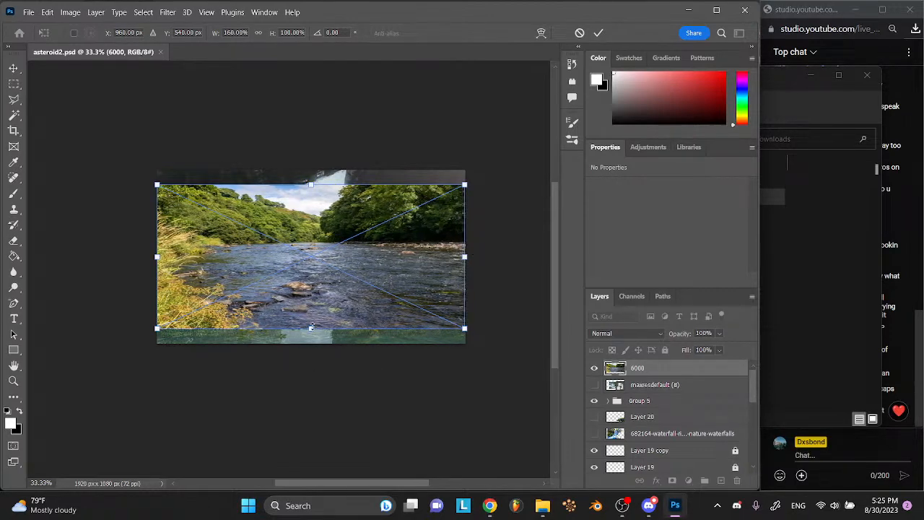
{"action": "left_click_drag", "start_coordinate": [310, 328], "coordinate": [311, 345]}
{"action": "left_click", "coordinate": [361, 374]}
- Lower the 6000 layer's opacity to 41% and move it straight down to Y 452 px
{"action": "left_click_drag", "start_coordinate": [716, 344], "coordinate": [700, 348]}
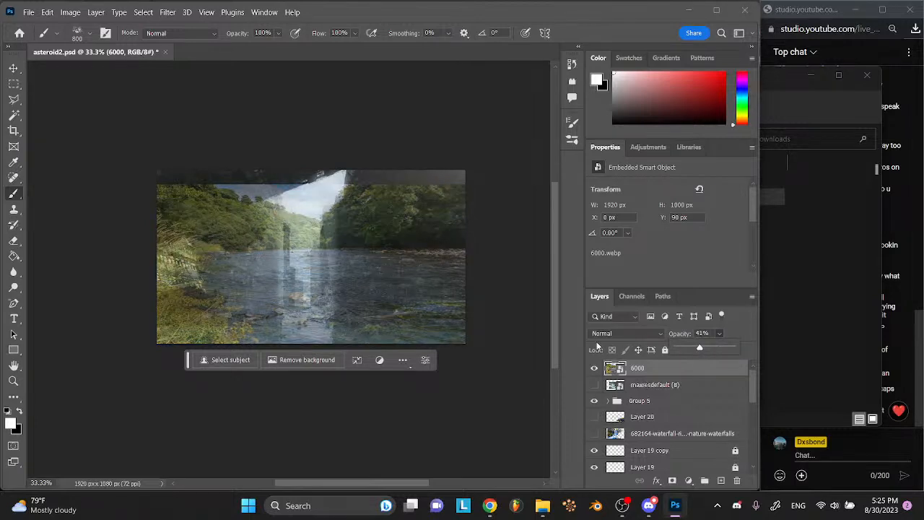
{"action": "left_click", "coordinate": [14, 68]}
{"action": "key", "text": "shift+Down"}
{"action": "key", "text": "shift+Down"}
{"action": "key", "text": "shift+Down"}
{"action": "key", "text": "shift+Down"}
{"action": "key", "text": "shift+Down"}
{"action": "key", "text": "shift+Down"}
{"action": "key", "text": "shift+Down"}
{"action": "key", "text": "shift+Down"}
{"action": "key", "text": "shift+Down"}
{"action": "key", "text": "shift+Down"}
{"action": "key", "text": "shift+Down"}
{"action": "key", "text": "shift+Down"}
{"action": "key", "text": "shift+Down"}
{"action": "key", "text": "shift+Down"}
{"action": "key", "text": "shift+Down"}
{"action": "key", "text": "shift+Down"}
{"action": "key", "text": "shift+Down"}
{"action": "key", "text": "shift+Down"}
{"action": "key", "text": "shift+Down"}
{"action": "key", "text": "shift+Down"}
{"action": "key", "text": "shift+Down"}
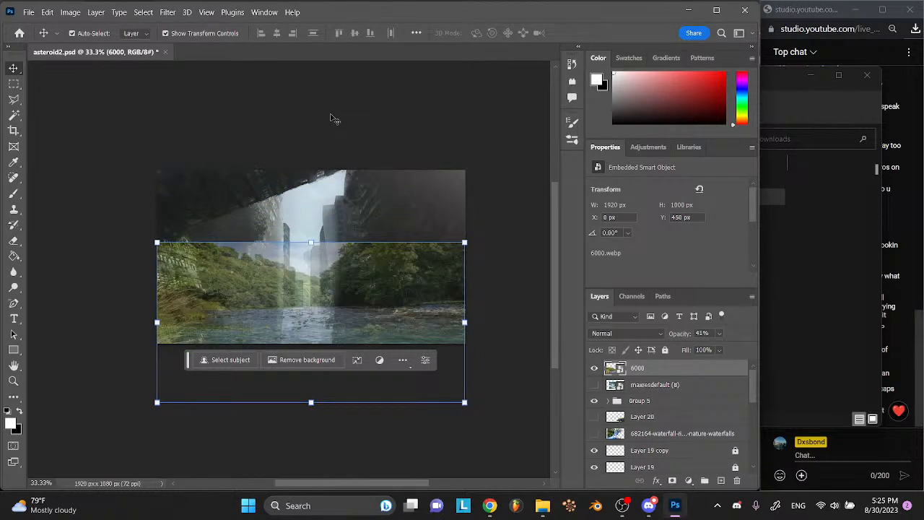
{"action": "key", "text": "Down"}
{"action": "key", "text": "Down"}
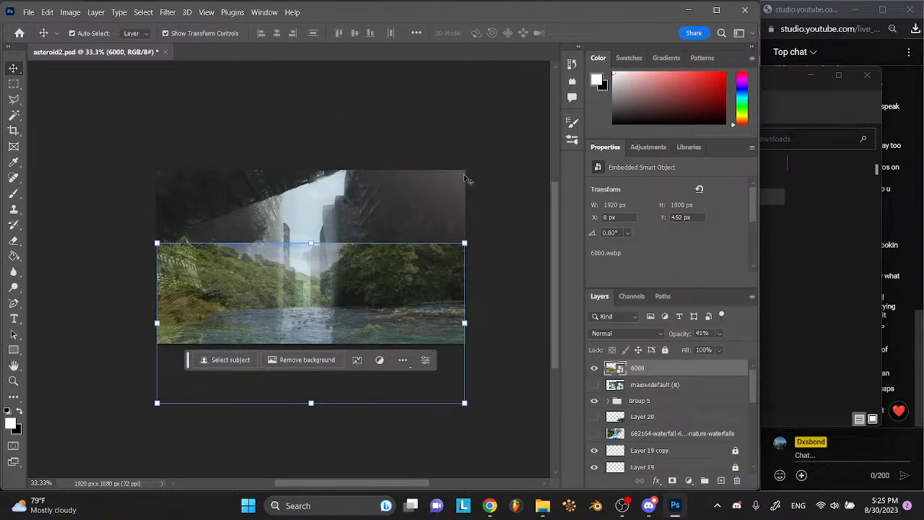
{"action": "left_click", "coordinate": [476, 182]}
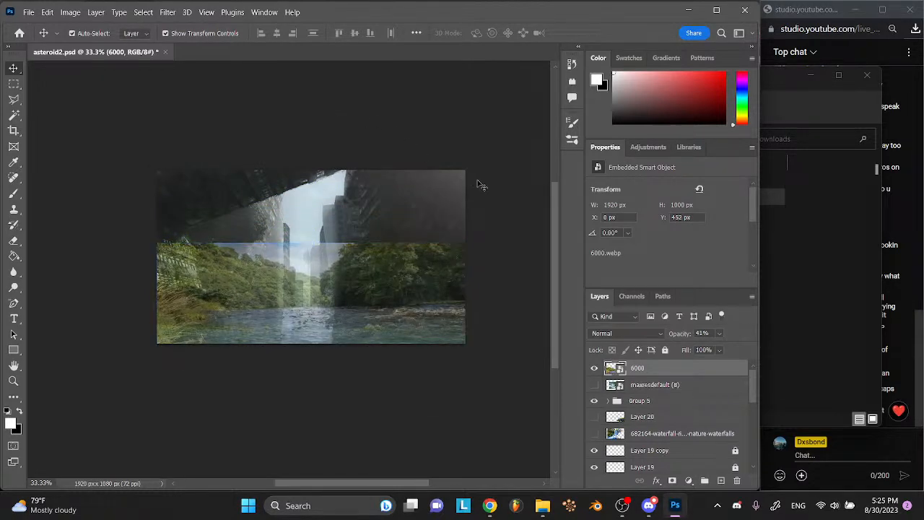
- Save the document and bring the live chat window to the front beside it
{"action": "key", "text": "ctrl+s"}
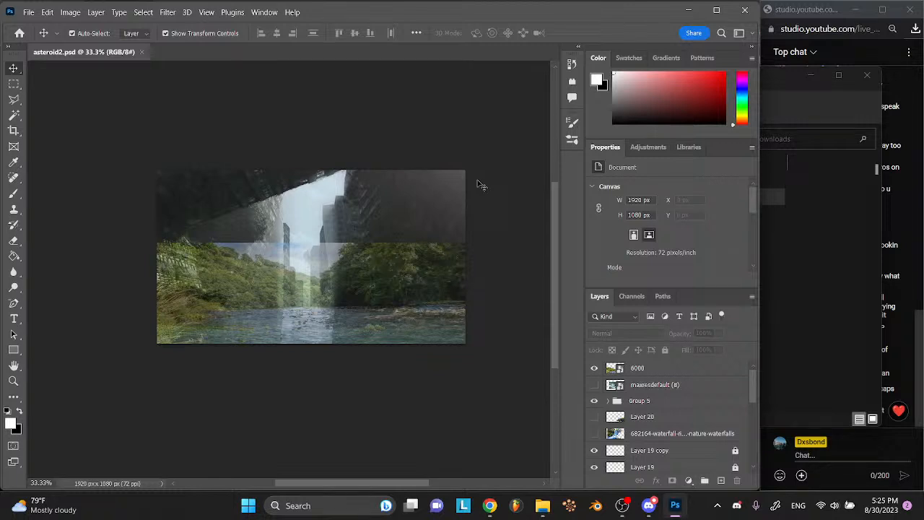
{"action": "left_click", "coordinate": [766, 457]}
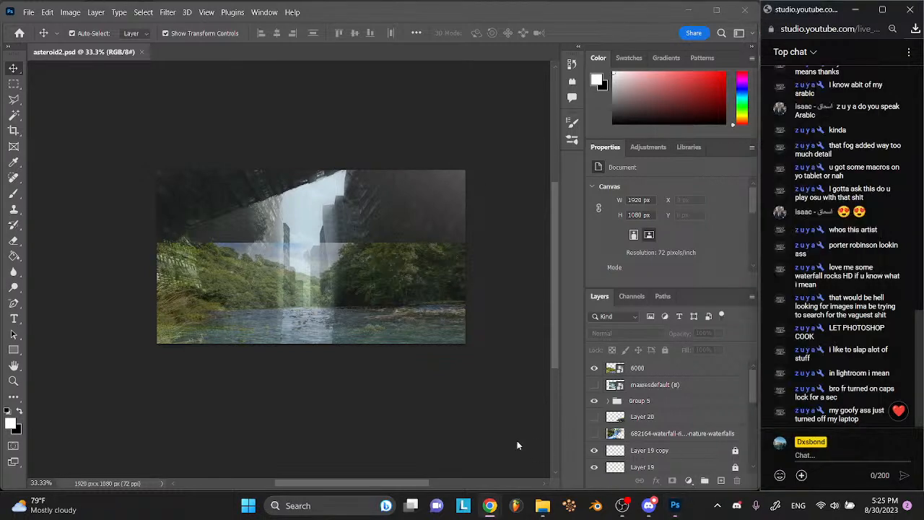
{"action": "left_click", "coordinate": [571, 430]}
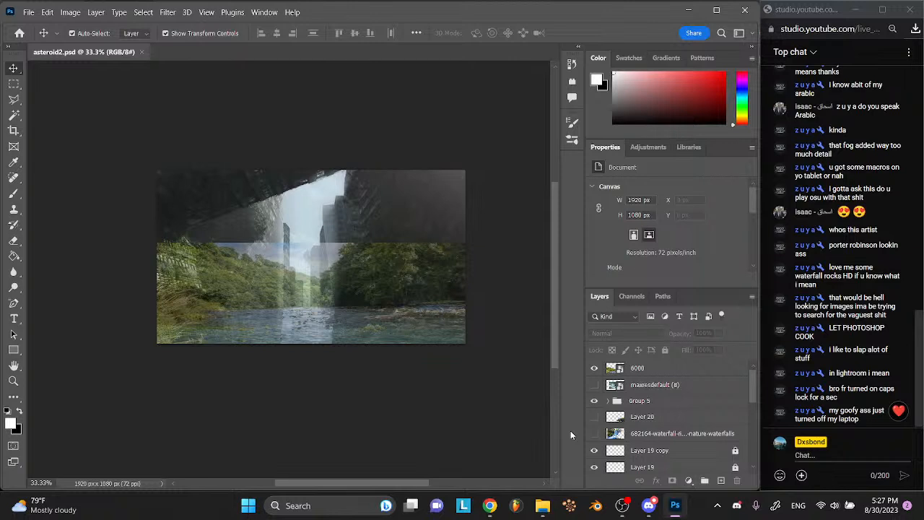
- Choose the Eraser tool and rasterize the 6000 smart object layer
{"action": "key", "text": "ctrl+plus"}
{"action": "scroll", "coordinate": [224, 243], "scroll_direction": "down", "scroll_amount": 1}
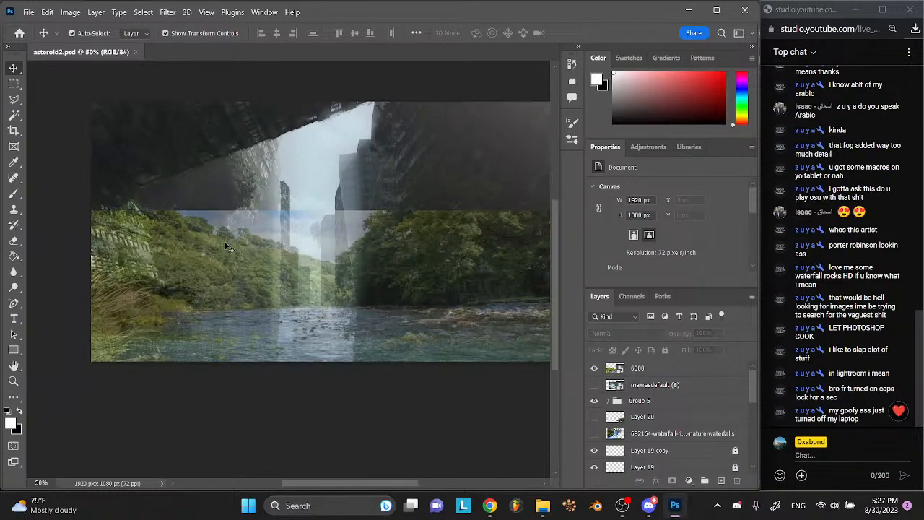
{"action": "scroll", "coordinate": [225, 242], "scroll_direction": "right", "scroll_amount": 2}
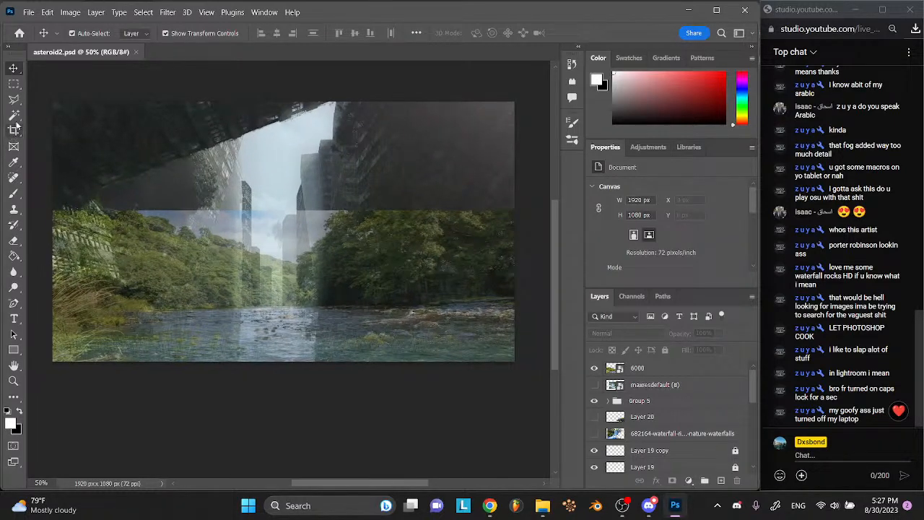
{"action": "left_click", "coordinate": [14, 243]}
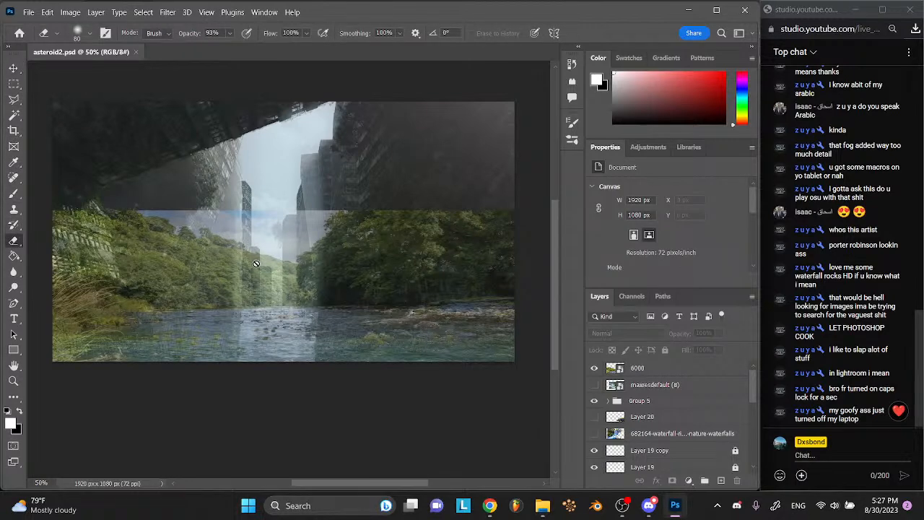
{"action": "left_click", "coordinate": [642, 368]}
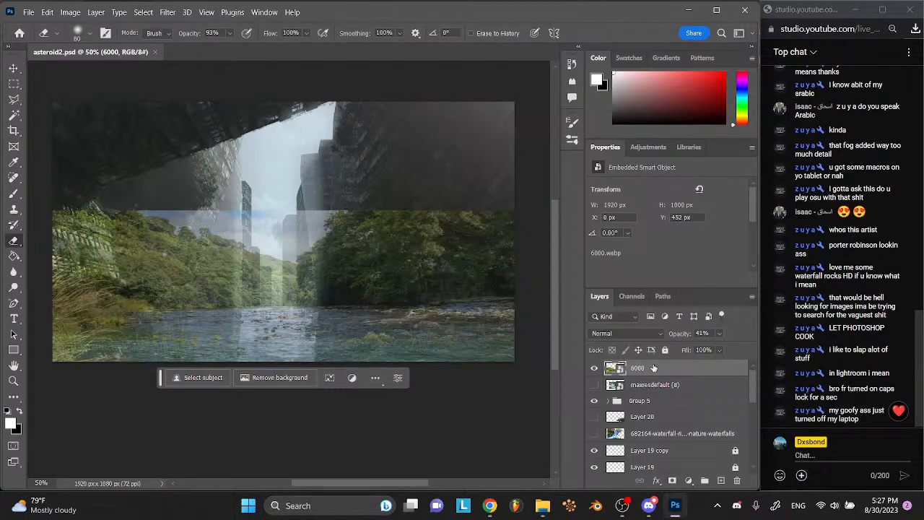
{"action": "right_click", "coordinate": [654, 369]}
{"action": "left_click", "coordinate": [679, 239]}
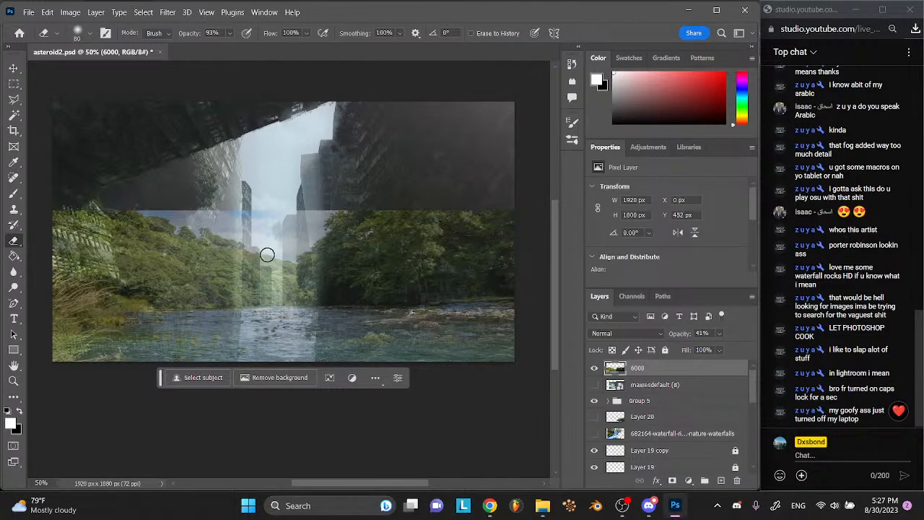
- Erase the river photo over the central buildings, sky and left-hand structure, setting the eraser's smoothing to 0%
{"action": "mouse_move", "coordinate": [332, 222]}
{"action": "left_mouse_down"}
{"action": "mouse_move", "coordinate": [303, 237]}
{"action": "mouse_move", "coordinate": [309, 230]}
{"action": "mouse_move", "coordinate": [312, 249]}
{"action": "mouse_move", "coordinate": [315, 241]}
{"action": "mouse_move", "coordinate": [294, 255]}
{"action": "mouse_move", "coordinate": [287, 311]}
{"action": "mouse_move", "coordinate": [291, 253]}
{"action": "mouse_move", "coordinate": [296, 309]}
{"action": "left_mouse_up"}
{"action": "left_click", "coordinate": [400, 33]}
{"action": "mouse_move", "coordinate": [318, 269]}
{"action": "left_mouse_down"}
{"action": "mouse_move", "coordinate": [299, 254]}
{"action": "mouse_move", "coordinate": [318, 235]}
{"action": "mouse_move", "coordinate": [319, 249]}
{"action": "mouse_move", "coordinate": [303, 204]}
{"action": "mouse_move", "coordinate": [289, 255]}
{"action": "mouse_move", "coordinate": [289, 241]}
{"action": "mouse_move", "coordinate": [294, 285]}
{"action": "mouse_move", "coordinate": [317, 304]}
{"action": "mouse_move", "coordinate": [341, 304]}
{"action": "mouse_move", "coordinate": [328, 217]}
{"action": "mouse_move", "coordinate": [357, 209]}
{"action": "mouse_move", "coordinate": [330, 250]}
{"action": "mouse_move", "coordinate": [344, 291]}
{"action": "mouse_move", "coordinate": [357, 296]}
{"action": "mouse_move", "coordinate": [332, 257]}
{"action": "mouse_move", "coordinate": [332, 303]}
{"action": "mouse_move", "coordinate": [349, 301]}
{"action": "mouse_move", "coordinate": [348, 309]}
{"action": "mouse_move", "coordinate": [392, 285]}
{"action": "mouse_move", "coordinate": [444, 287]}
{"action": "mouse_move", "coordinate": [437, 304]}
{"action": "mouse_move", "coordinate": [483, 309]}
{"action": "mouse_move", "coordinate": [506, 301]}
{"action": "mouse_move", "coordinate": [481, 315]}
{"action": "mouse_move", "coordinate": [320, 304]}
{"action": "mouse_move", "coordinate": [325, 244]}
{"action": "mouse_move", "coordinate": [236, 233]}
{"action": "mouse_move", "coordinate": [254, 247]}
{"action": "mouse_move", "coordinate": [267, 238]}
{"action": "mouse_move", "coordinate": [248, 228]}
{"action": "mouse_move", "coordinate": [250, 242]}
{"action": "mouse_move", "coordinate": [245, 217]}
{"action": "mouse_move", "coordinate": [264, 214]}
{"action": "mouse_move", "coordinate": [283, 228]}
{"action": "mouse_move", "coordinate": [242, 211]}
{"action": "mouse_move", "coordinate": [237, 233]}
{"action": "mouse_move", "coordinate": [196, 213]}
{"action": "mouse_move", "coordinate": [212, 246]}
{"action": "mouse_move", "coordinate": [209, 292]}
{"action": "mouse_move", "coordinate": [235, 297]}
{"action": "left_mouse_up"}
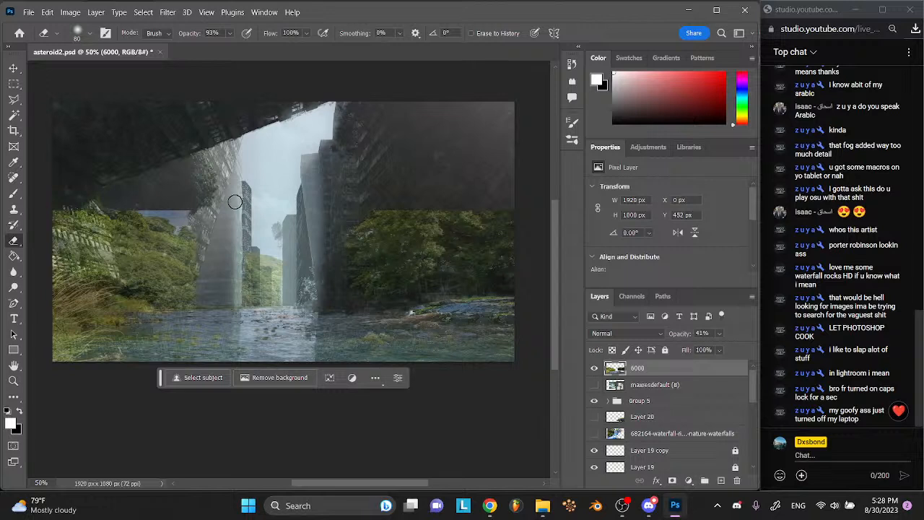
{"action": "mouse_move", "coordinate": [195, 216]}
{"action": "left_mouse_down"}
{"action": "mouse_move", "coordinate": [128, 206]}
{"action": "mouse_move", "coordinate": [98, 215]}
{"action": "mouse_move", "coordinate": [88, 266]}
{"action": "mouse_move", "coordinate": [70, 225]}
{"action": "mouse_move", "coordinate": [48, 242]}
{"action": "mouse_move", "coordinate": [50, 232]}
{"action": "mouse_move", "coordinate": [84, 229]}
{"action": "mouse_move", "coordinate": [77, 241]}
{"action": "mouse_move", "coordinate": [86, 199]}
{"action": "mouse_move", "coordinate": [119, 213]}
{"action": "mouse_move", "coordinate": [101, 259]}
{"action": "mouse_move", "coordinate": [74, 222]}
{"action": "mouse_move", "coordinate": [93, 217]}
{"action": "mouse_move", "coordinate": [104, 269]}
{"action": "mouse_move", "coordinate": [112, 269]}
{"action": "mouse_move", "coordinate": [110, 241]}
{"action": "mouse_move", "coordinate": [129, 276]}
{"action": "mouse_move", "coordinate": [171, 307]}
{"action": "mouse_move", "coordinate": [161, 214]}
{"action": "left_mouse_up"}
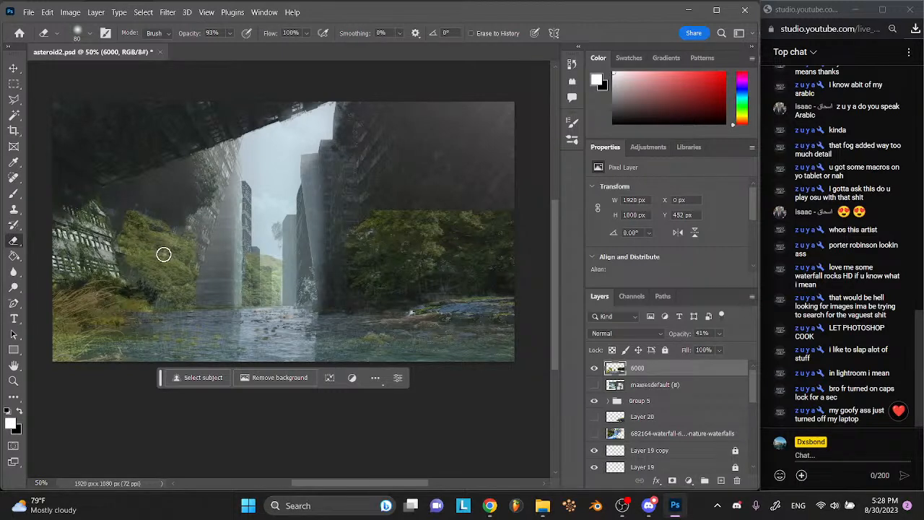
{"action": "mouse_move", "coordinate": [86, 351]}
{"action": "left_mouse_down"}
{"action": "mouse_move", "coordinate": [192, 342]}
{"action": "mouse_move", "coordinate": [211, 349]}
{"action": "mouse_move", "coordinate": [184, 370]}
{"action": "mouse_move", "coordinate": [243, 347]}
{"action": "mouse_move", "coordinate": [211, 353]}
{"action": "mouse_move", "coordinate": [132, 340]}
{"action": "mouse_move", "coordinate": [109, 358]}
{"action": "mouse_move", "coordinate": [126, 356]}
{"action": "mouse_move", "coordinate": [96, 369]}
{"action": "mouse_move", "coordinate": [67, 354]}
{"action": "mouse_move", "coordinate": [107, 329]}
{"action": "left_mouse_up"}
- Set the eraser opacity to 26% and soften the hard upper edge of the right-hand trees
{"action": "left_click", "coordinate": [230, 34]}
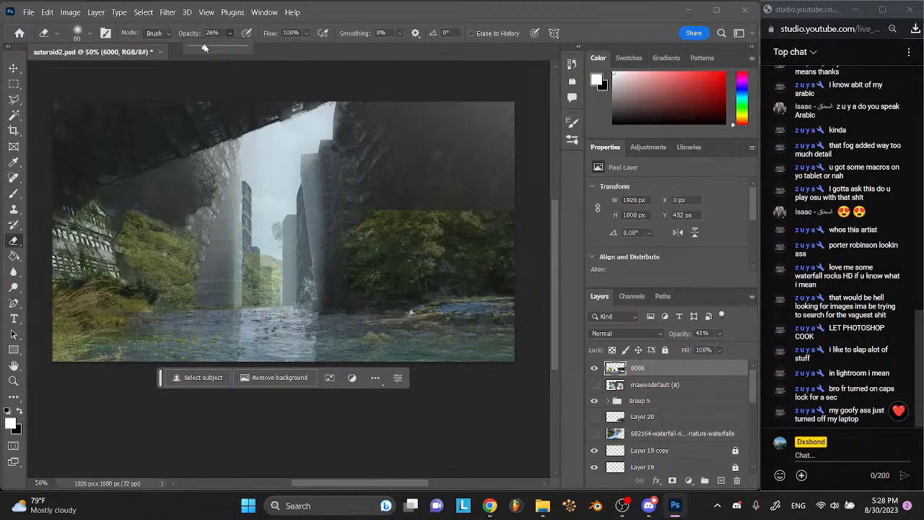
{"action": "left_click_drag", "start_coordinate": [369, 210], "coordinate": [522, 210]}
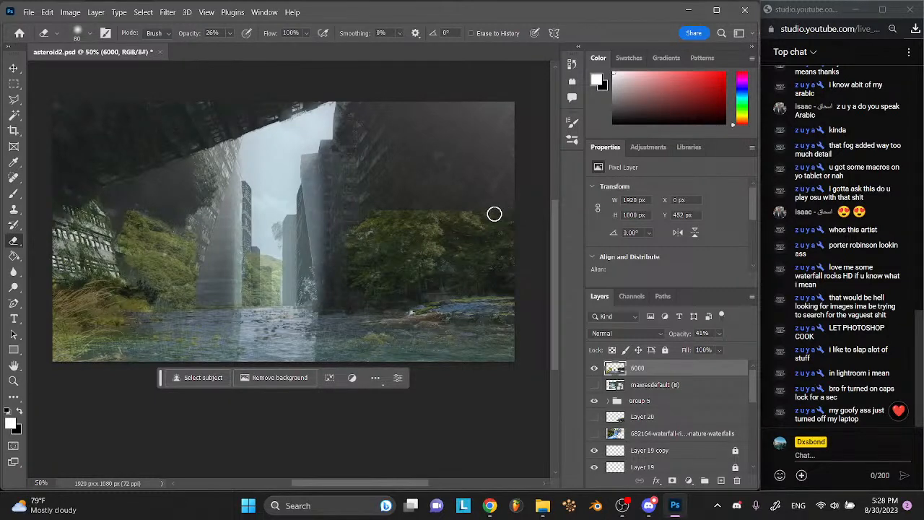
{"action": "mouse_move", "coordinate": [376, 210]}
{"action": "left_mouse_down"}
{"action": "mouse_move", "coordinate": [510, 205]}
{"action": "mouse_move", "coordinate": [362, 208]}
{"action": "mouse_move", "coordinate": [461, 209]}
{"action": "left_mouse_up"}
- Set the 6000 layer's blend mode to Soft Light and move it below the Group 3 copy group
{"action": "left_click", "coordinate": [607, 334]}
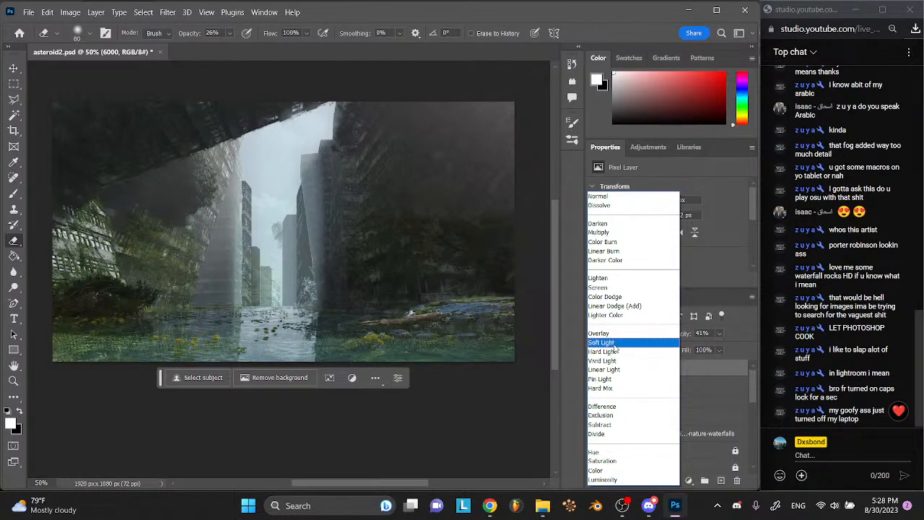
{"action": "left_click", "coordinate": [611, 342]}
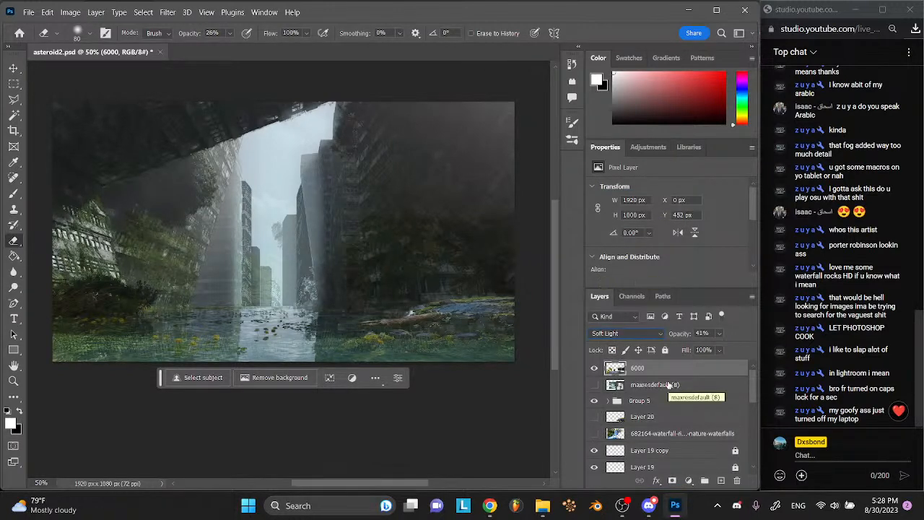
{"action": "left_click_drag", "start_coordinate": [659, 370], "coordinate": [641, 460]}
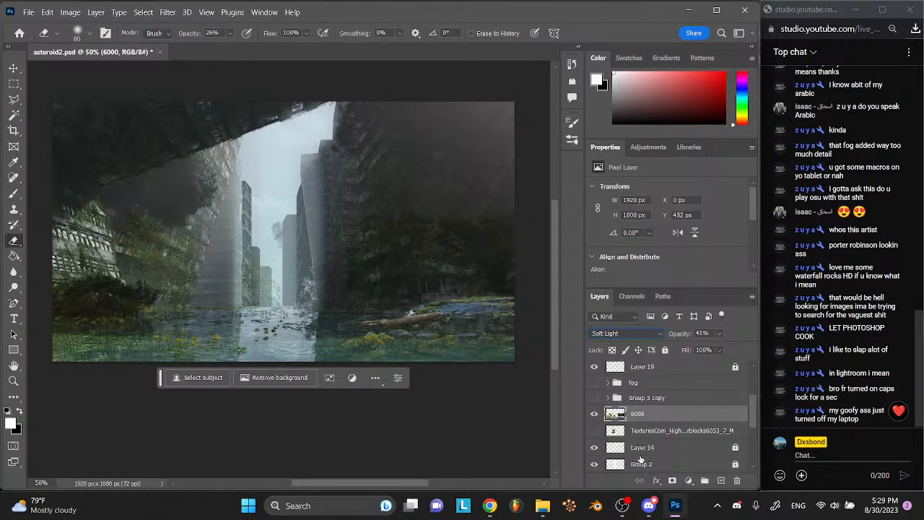
- Show the fog group and move the 6000 layer directly above the asteroid 2 layer
{"action": "left_click", "coordinate": [595, 383]}
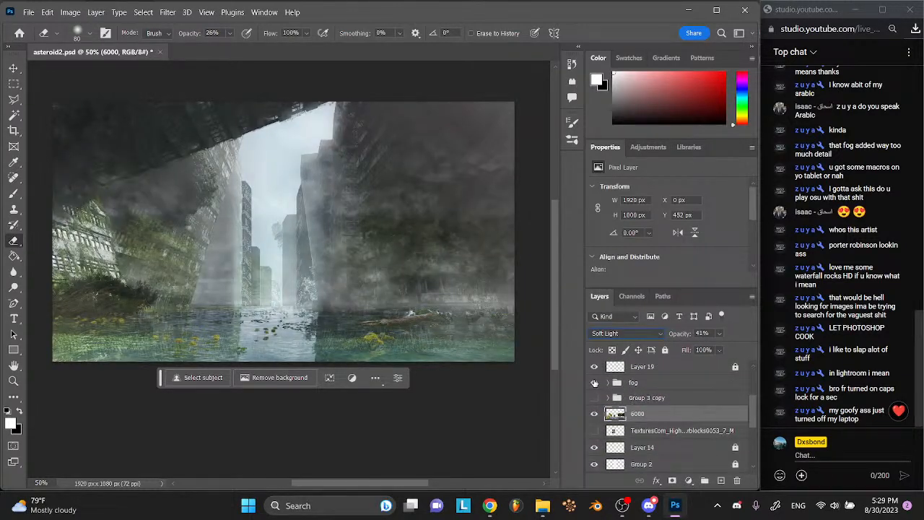
{"action": "left_click_drag", "start_coordinate": [652, 421], "coordinate": [643, 448]}
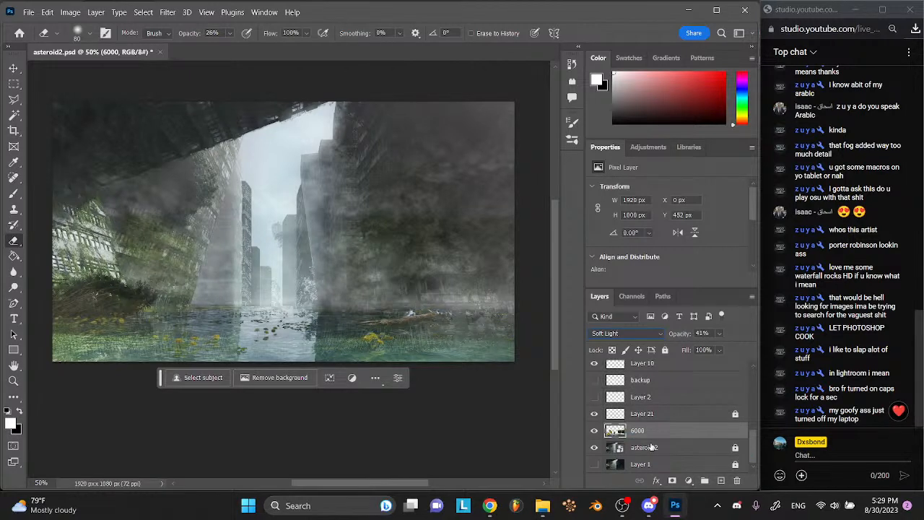
- Duplicate the 6000 layer and save the document
{"action": "key", "text": "ctrl+j"}
{"action": "key", "text": "ctrl+s"}
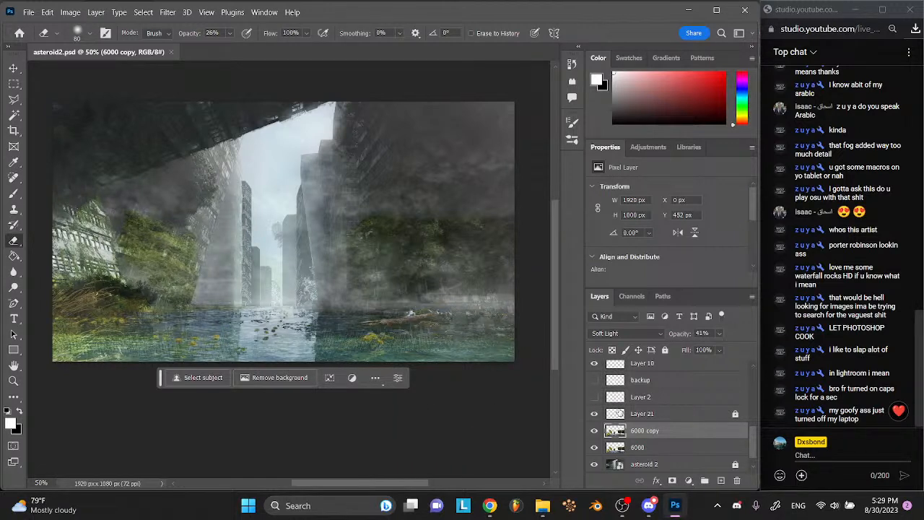
- Group the 6000 layer with its copy and lower the group's opacity to 65%
{"action": "left_click", "coordinate": [672, 449], "text": "shift"}
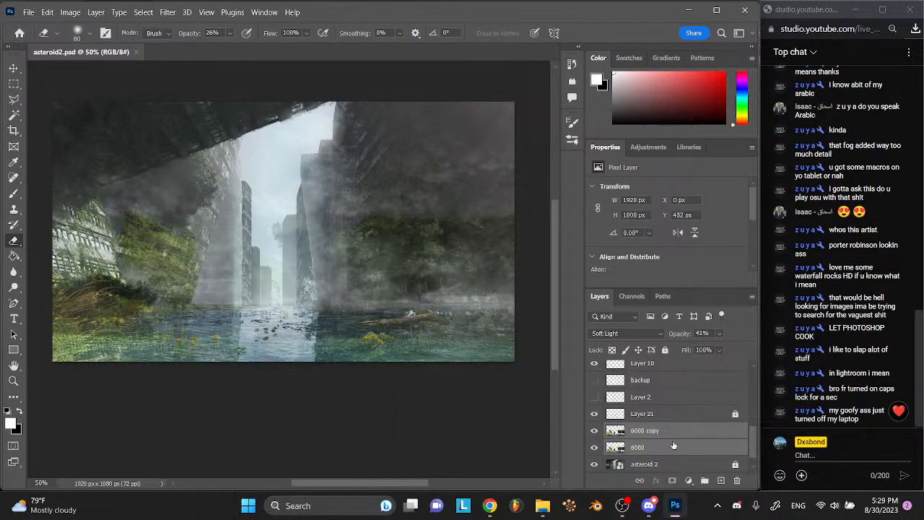
{"action": "left_click", "coordinate": [705, 481]}
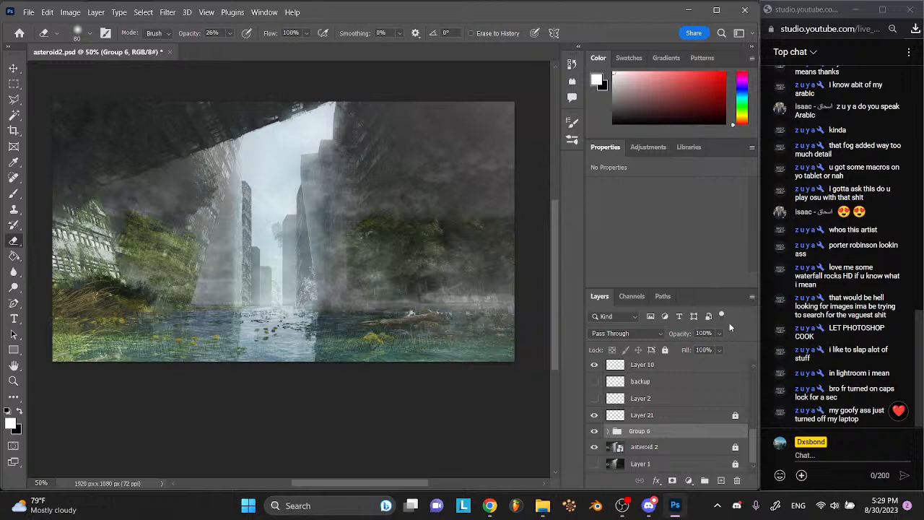
{"action": "mouse_move", "coordinate": [715, 336]}
{"action": "left_mouse_down"}
{"action": "mouse_move", "coordinate": [708, 348]}
{"action": "mouse_move", "coordinate": [719, 351]}
{"action": "left_mouse_up"}
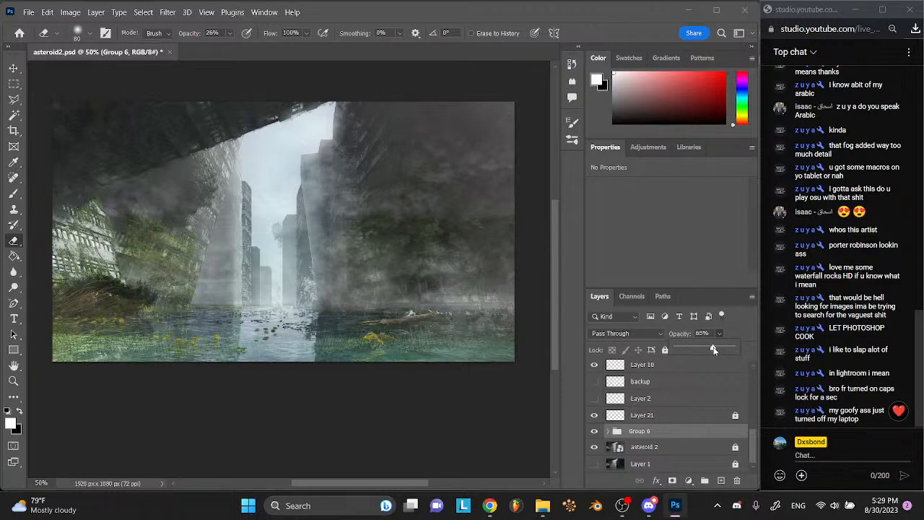
- Set the Group 6 opacity to 53% and raise the system volume
{"action": "left_click_drag", "start_coordinate": [707, 350], "coordinate": [709, 350]}
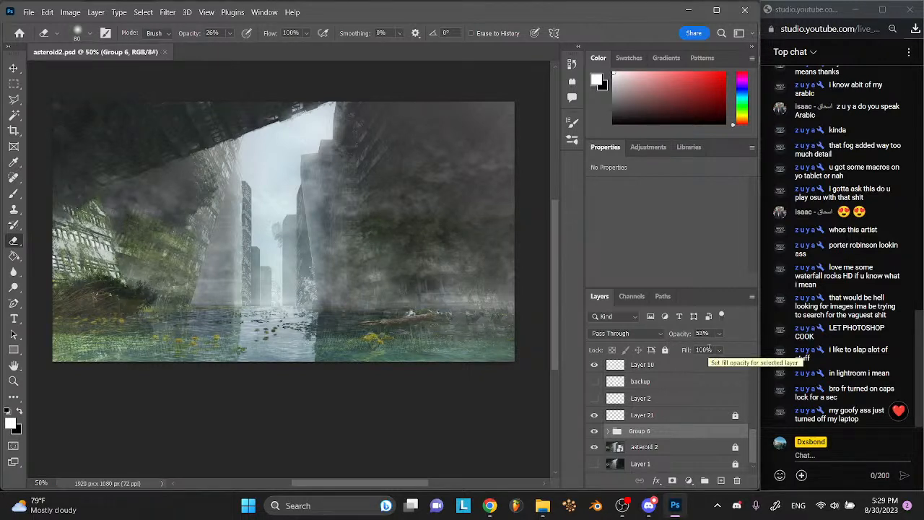
{"action": "key", "text": "XF86AudioRaiseVolume"}
{"action": "key", "text": "XF86AudioRaiseVolume"}
{"action": "key", "text": "XF86AudioRaiseVolume"}
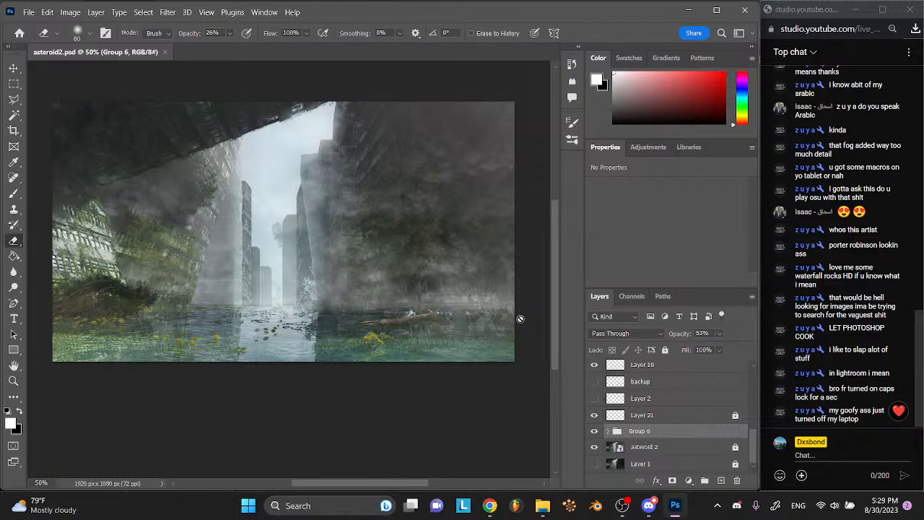
- Add a light cyan Solid Color fill layer (#bef5ff) directly above the buildings group
{"action": "scroll", "coordinate": [669, 419], "scroll_direction": "up", "scroll_amount": 5}
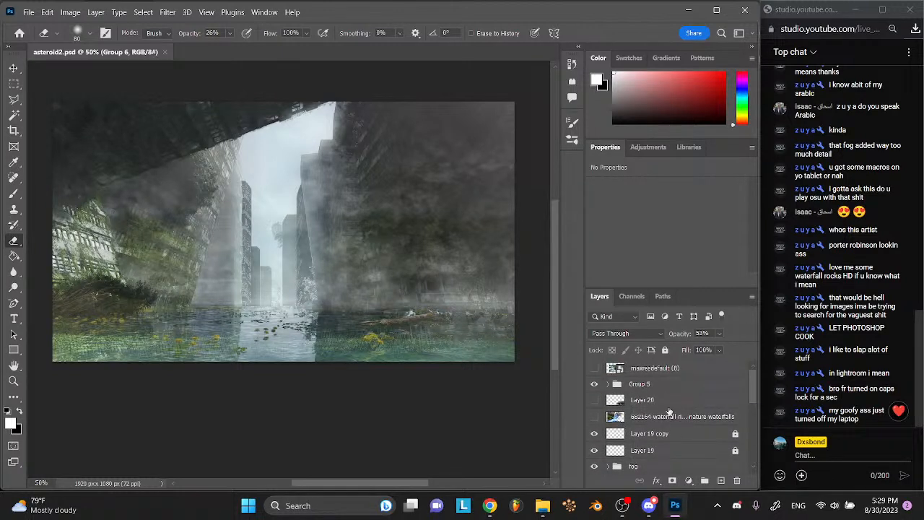
{"action": "scroll", "coordinate": [676, 433], "scroll_direction": "down", "scroll_amount": 1}
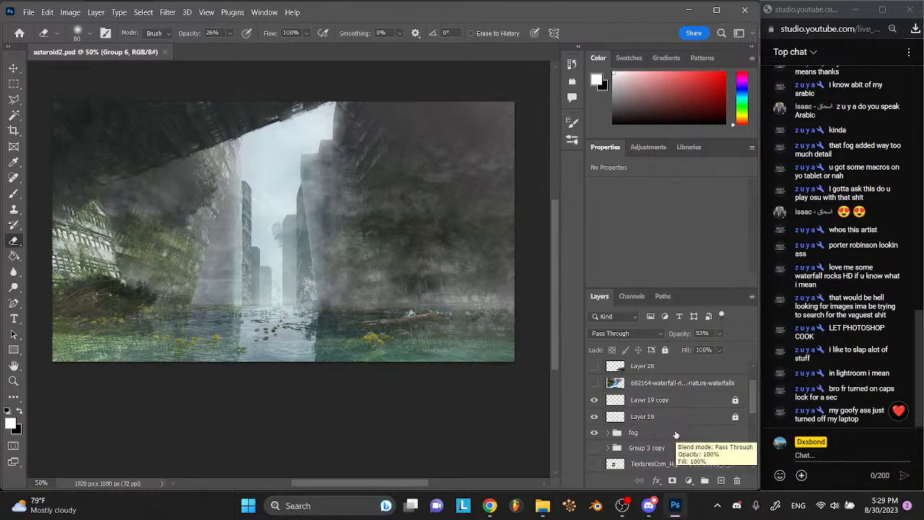
{"action": "scroll", "coordinate": [678, 446], "scroll_direction": "down", "scroll_amount": 3}
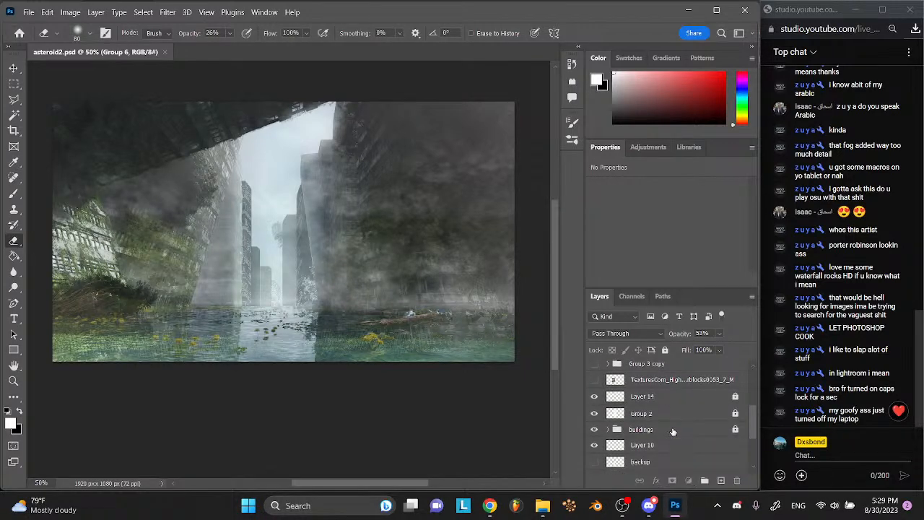
{"action": "left_click", "coordinate": [673, 430]}
{"action": "left_click", "coordinate": [689, 480]}
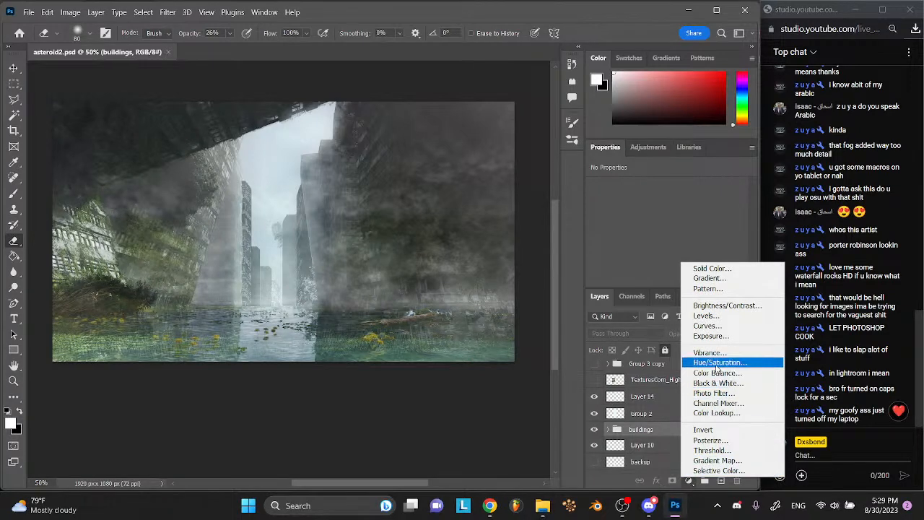
{"action": "left_click", "coordinate": [717, 269]}
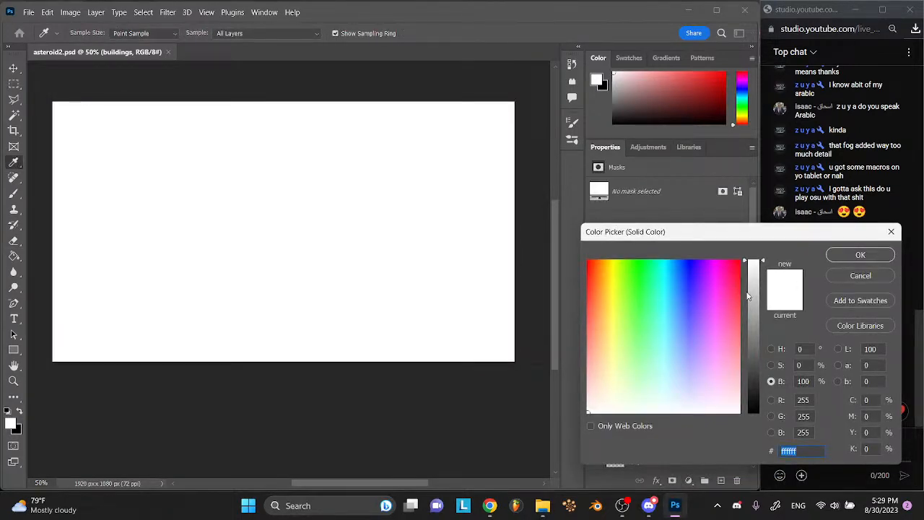
{"action": "left_click_drag", "start_coordinate": [669, 322], "coordinate": [668, 374]}
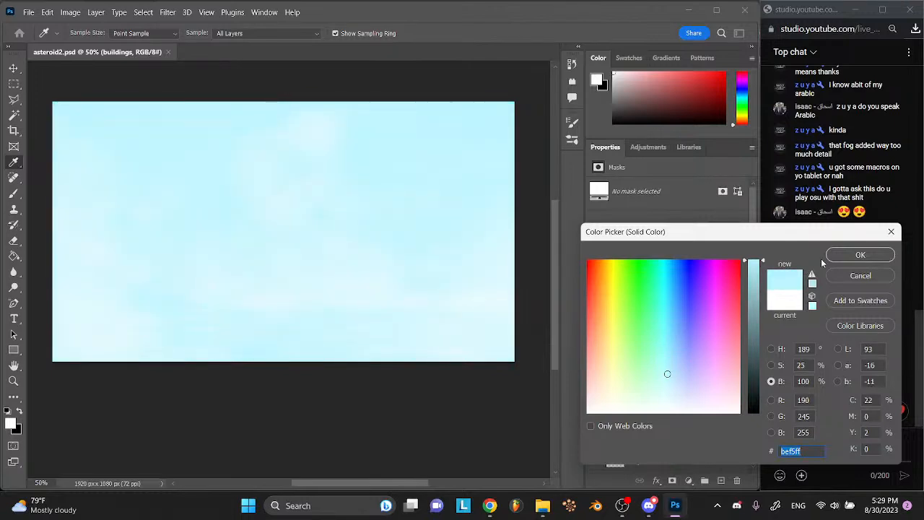
{"action": "left_click", "coordinate": [860, 255]}
- Clip the cyan fill layer to the buildings group, keeping its blend mode at Normal
{"action": "right_click", "coordinate": [657, 430]}
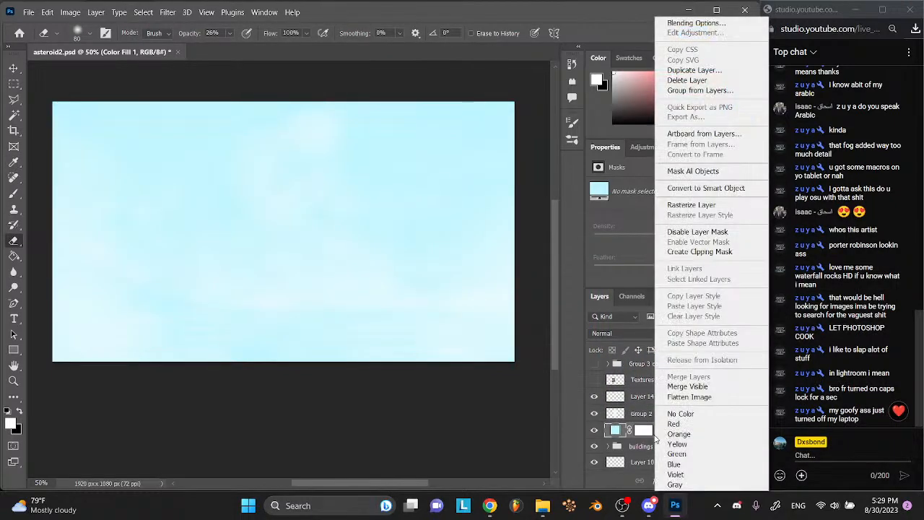
{"action": "left_click", "coordinate": [683, 251]}
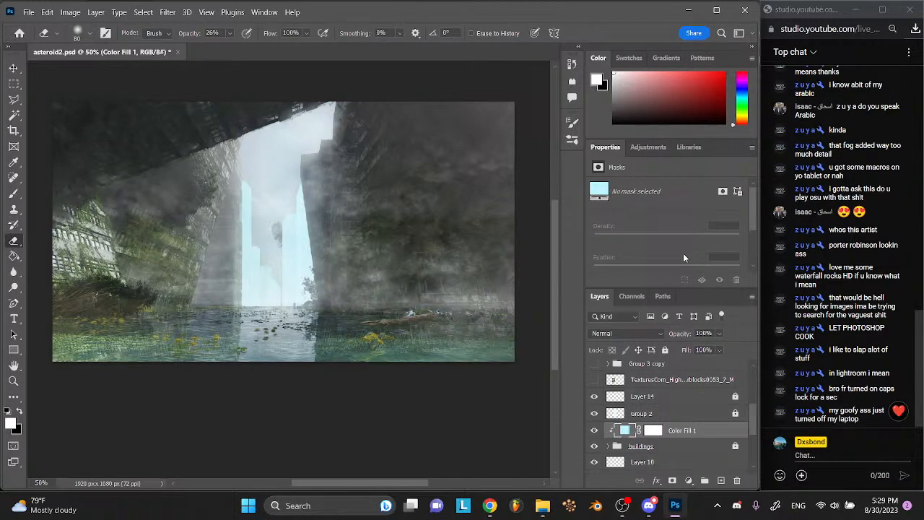
{"action": "left_click", "coordinate": [658, 333]}
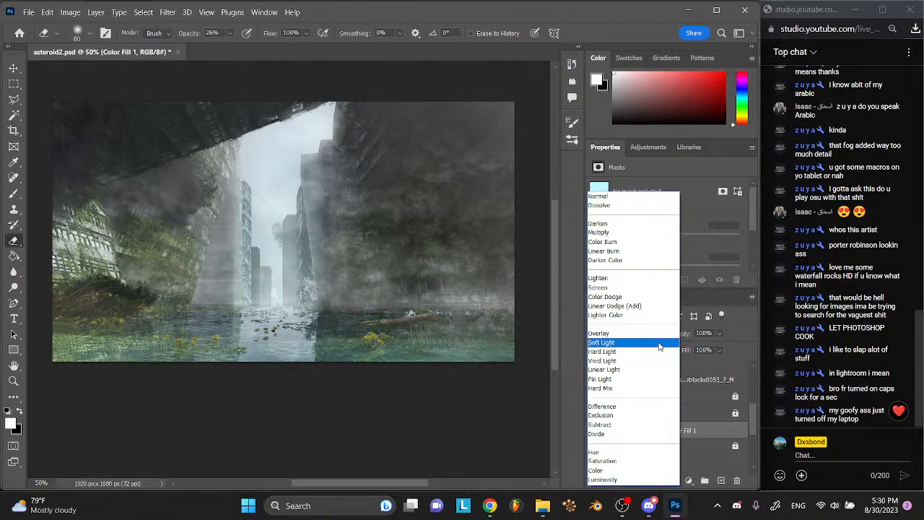
{"action": "left_click", "coordinate": [567, 374]}
- Lower the clipped fill layer's opacity to 28% and save the document
{"action": "left_click_drag", "start_coordinate": [719, 333], "coordinate": [697, 352]}
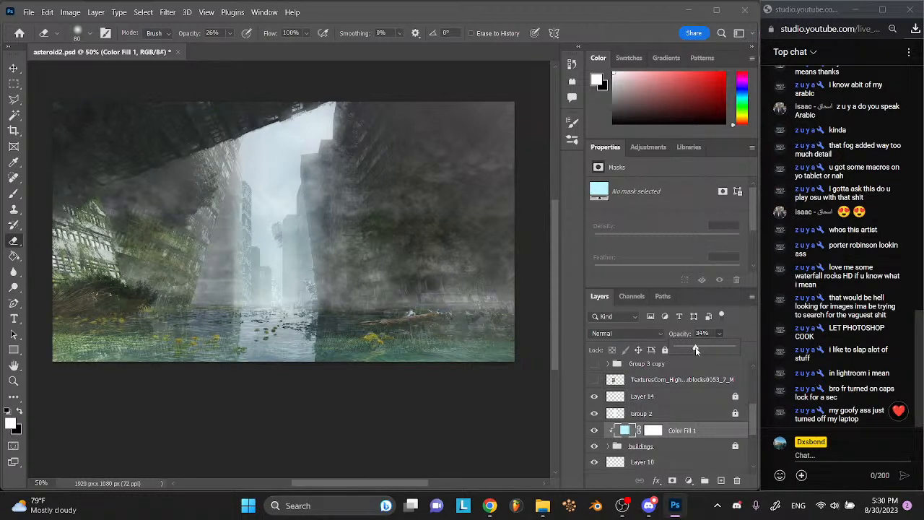
{"action": "left_click", "coordinate": [683, 434]}
{"action": "key", "text": "ctrl+s"}
{"action": "key", "text": "ctrl+s"}
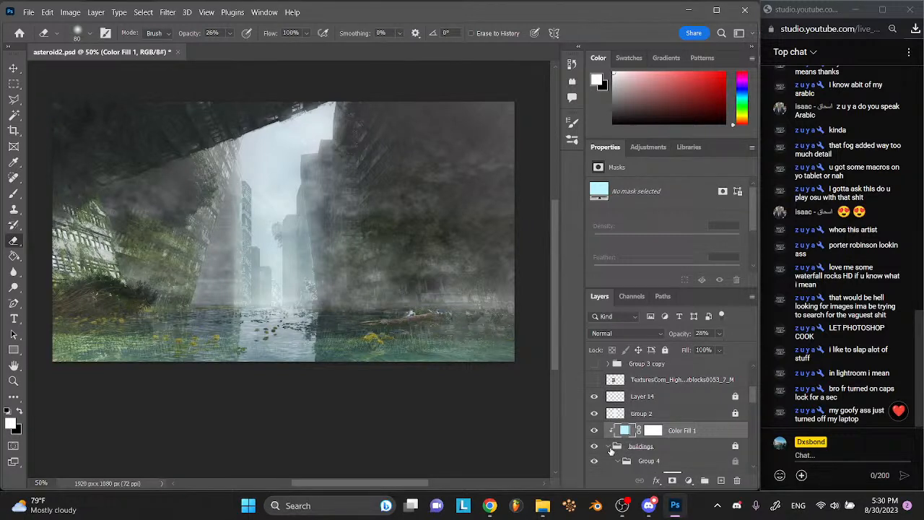
- Toggle the visibility of the fog, buildings and lower layers and groups to check what each contributes to the painting
{"action": "scroll", "coordinate": [611, 450], "scroll_direction": "down", "scroll_amount": 5}
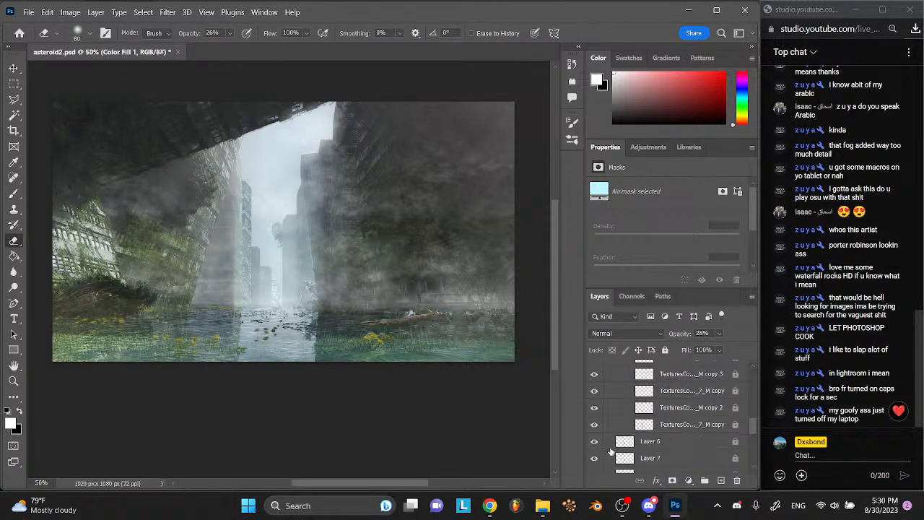
{"action": "scroll", "coordinate": [609, 448], "scroll_direction": "up", "scroll_amount": 5}
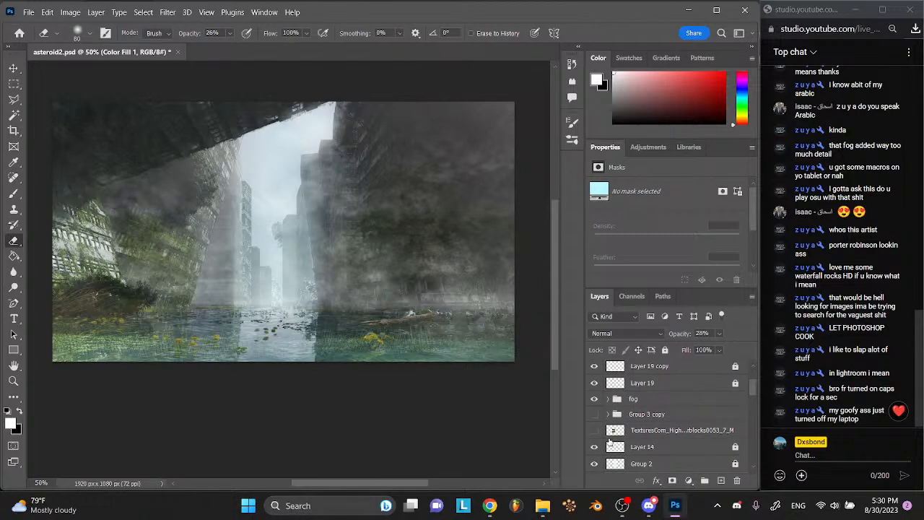
{"action": "scroll", "coordinate": [610, 443], "scroll_direction": "down", "scroll_amount": 1}
{"action": "left_click", "coordinate": [596, 415]}
{"action": "left_click", "coordinate": [596, 415]}
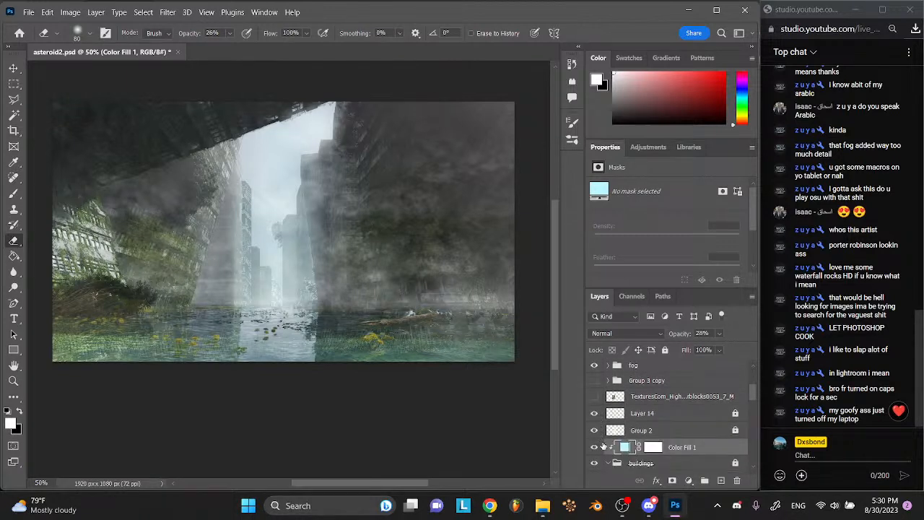
{"action": "scroll", "coordinate": [606, 421], "scroll_direction": "up", "scroll_amount": 5}
{"action": "left_click", "coordinate": [595, 419]}
{"action": "left_click", "coordinate": [595, 419]}
{"action": "scroll", "coordinate": [597, 423], "scroll_direction": "down", "scroll_amount": 5}
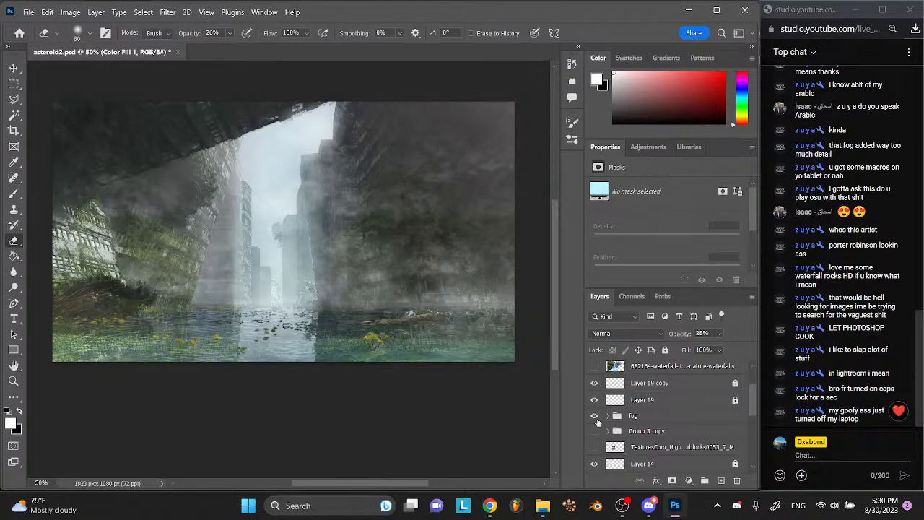
{"action": "left_click", "coordinate": [594, 367]}
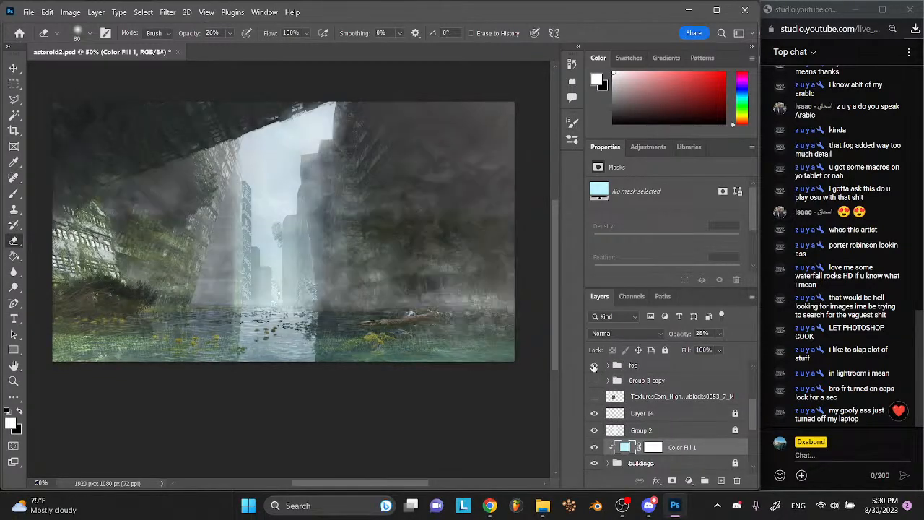
{"action": "left_click", "coordinate": [594, 367]}
{"action": "scroll", "coordinate": [595, 368], "scroll_direction": "down", "scroll_amount": 1}
{"action": "left_click", "coordinate": [594, 429]}
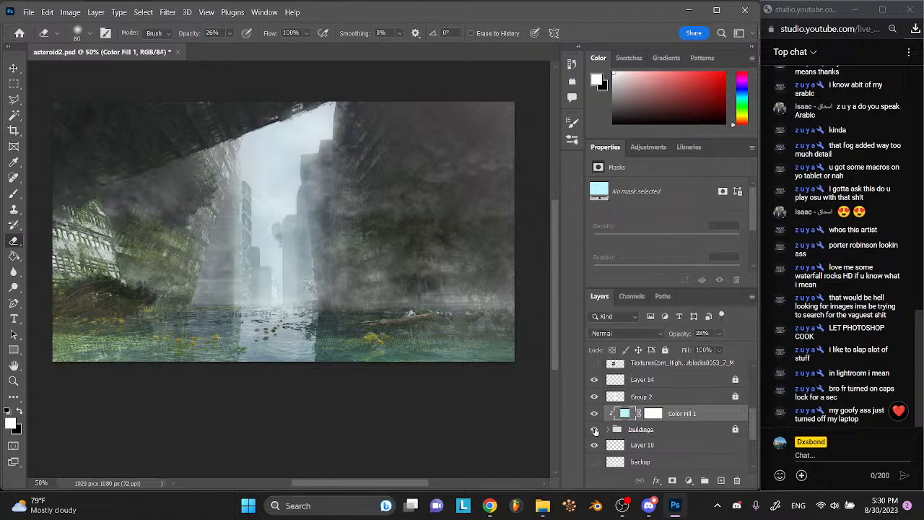
{"action": "left_click", "coordinate": [595, 429]}
{"action": "scroll", "coordinate": [595, 430], "scroll_direction": "down", "scroll_amount": 5}
{"action": "left_click", "coordinate": [594, 416]}
{"action": "left_click", "coordinate": [594, 431]}
{"action": "left_click", "coordinate": [595, 431]}
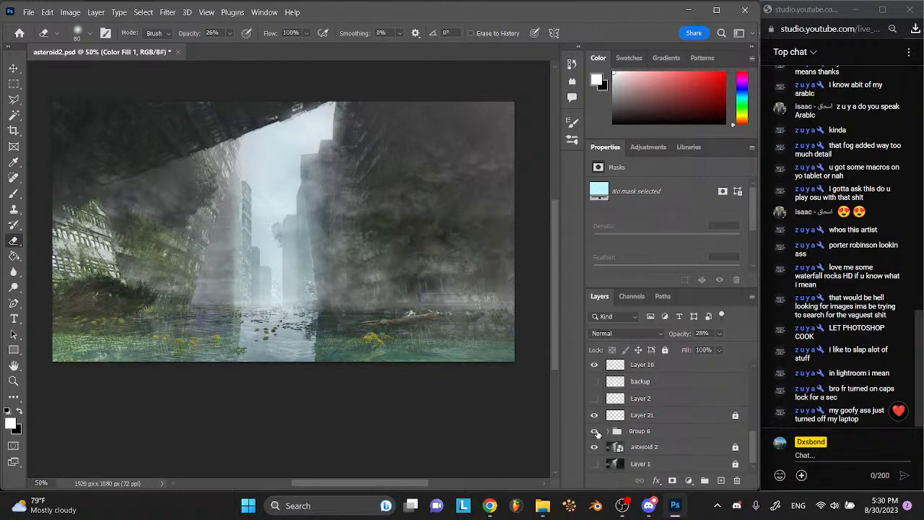
- Delete Layer 10 below the buildings group and save the document
{"action": "scroll", "coordinate": [597, 434], "scroll_direction": "up", "scroll_amount": 2}
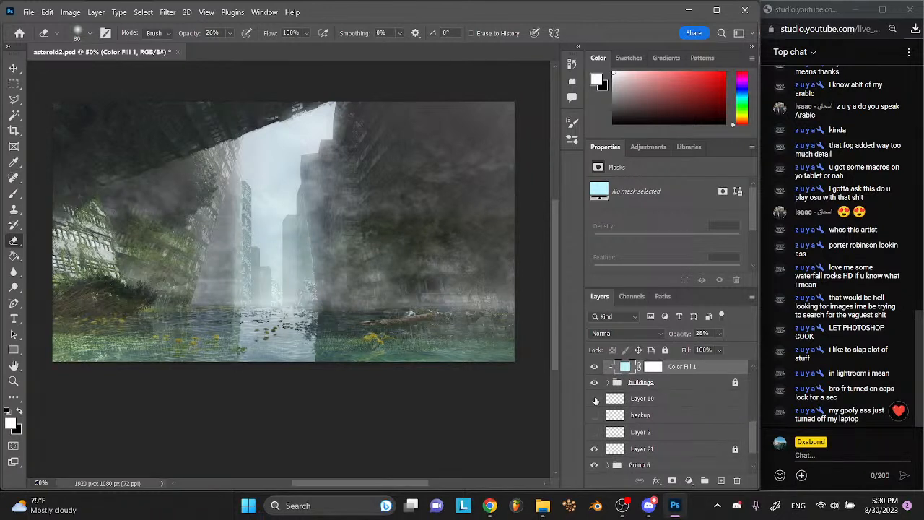
{"action": "left_click", "coordinate": [639, 405]}
{"action": "left_click", "coordinate": [741, 482]}
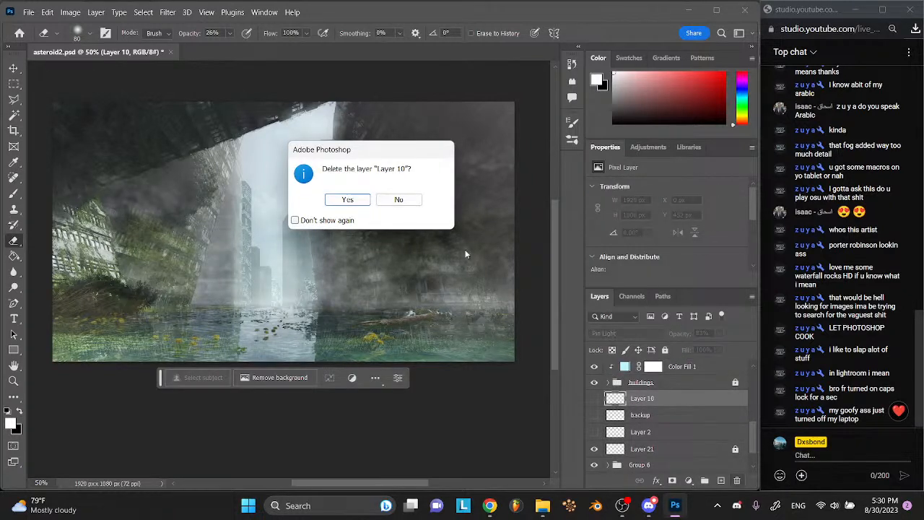
{"action": "left_click", "coordinate": [353, 198]}
{"action": "key", "text": "ctrl+s"}
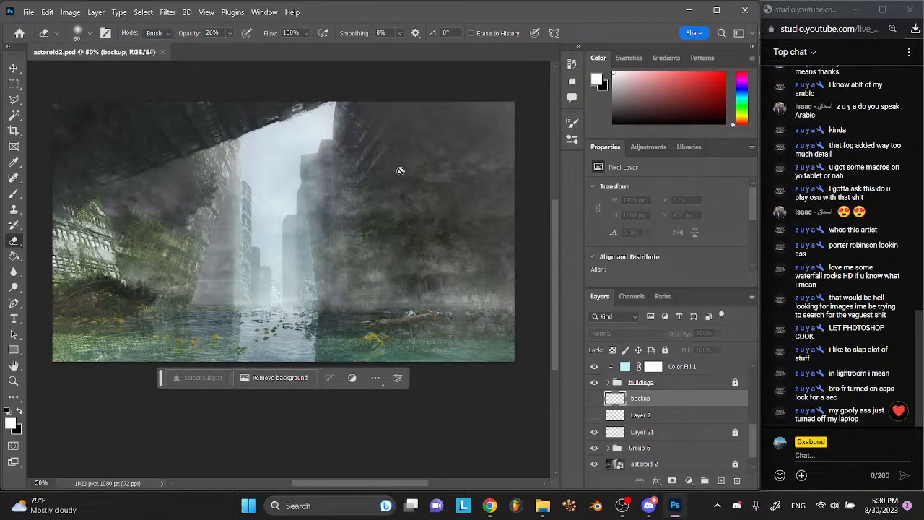
- Export the painting as the PNG file asteroid2 in the Documents folder
{"action": "left_click", "coordinate": [28, 12]}
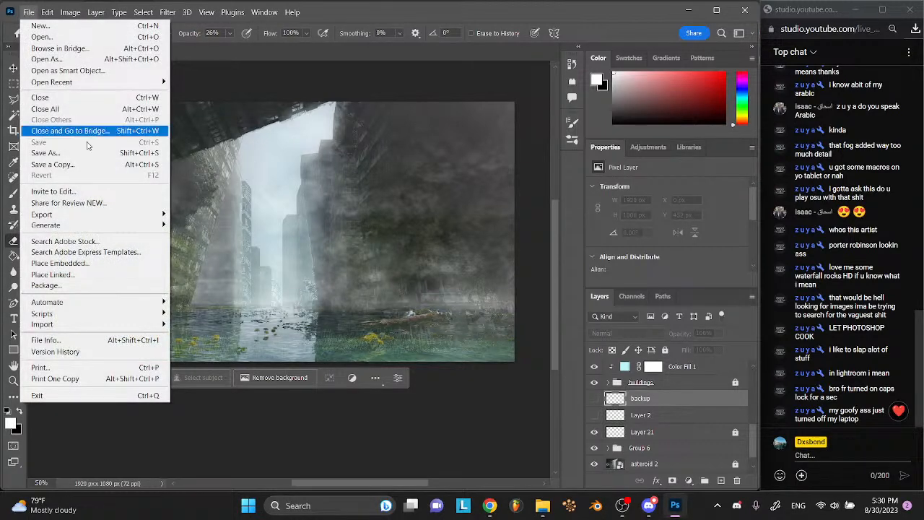
{"action": "mouse_move", "coordinate": [107, 215]}
{"action": "left_click", "coordinate": [225, 214]}
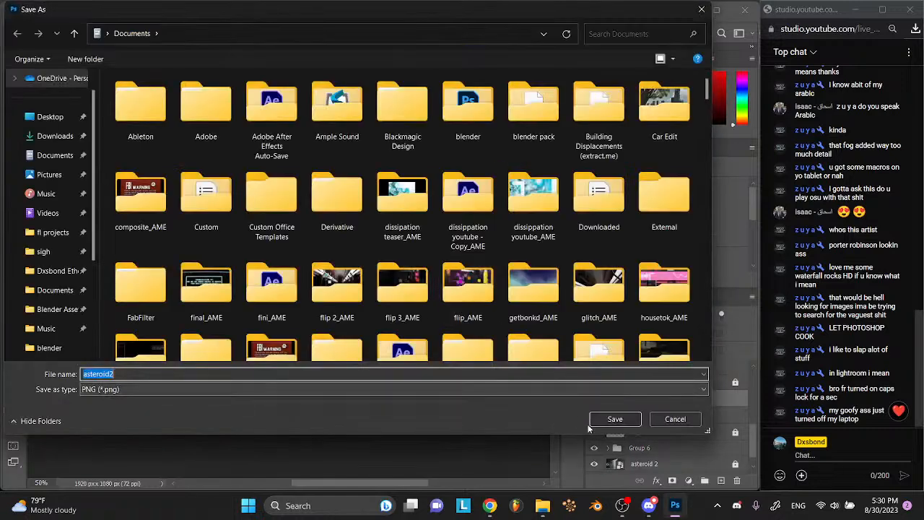
{"action": "left_click", "coordinate": [611, 477]}
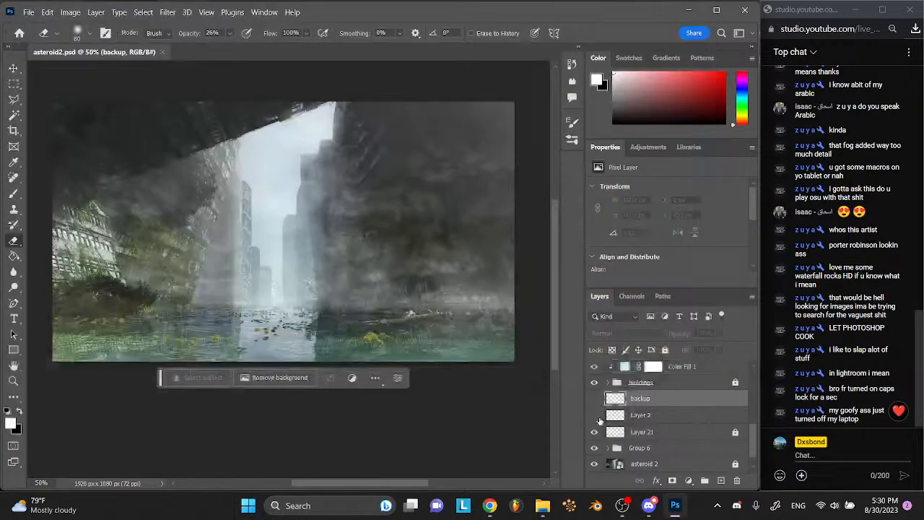
- Launch Adobe Lightroom from the Windows search
{"action": "left_click", "coordinate": [347, 505]}
{"action": "type", "text": "light"}
{"action": "key", "text": "Return"}
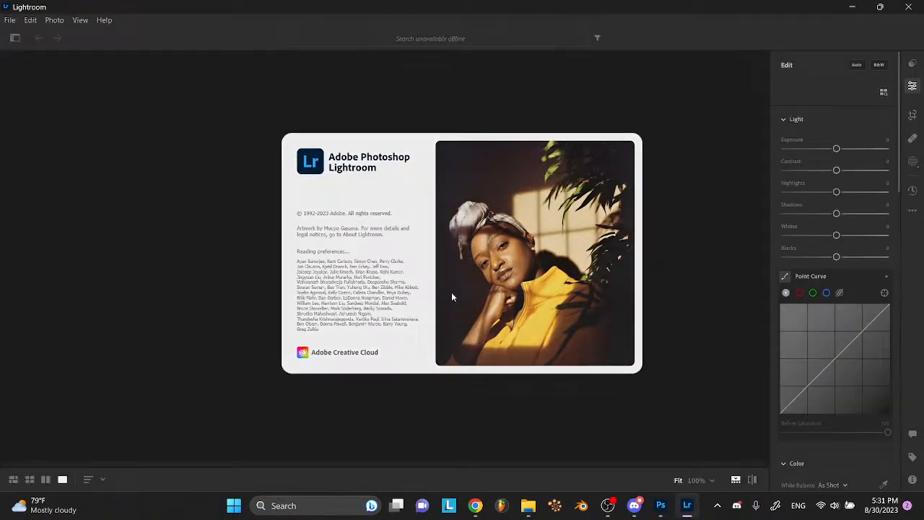
- Open the Documents folder in File Explorer and bring the asteroid2 PNG into Lightroom
{"action": "left_click", "coordinate": [528, 506]}
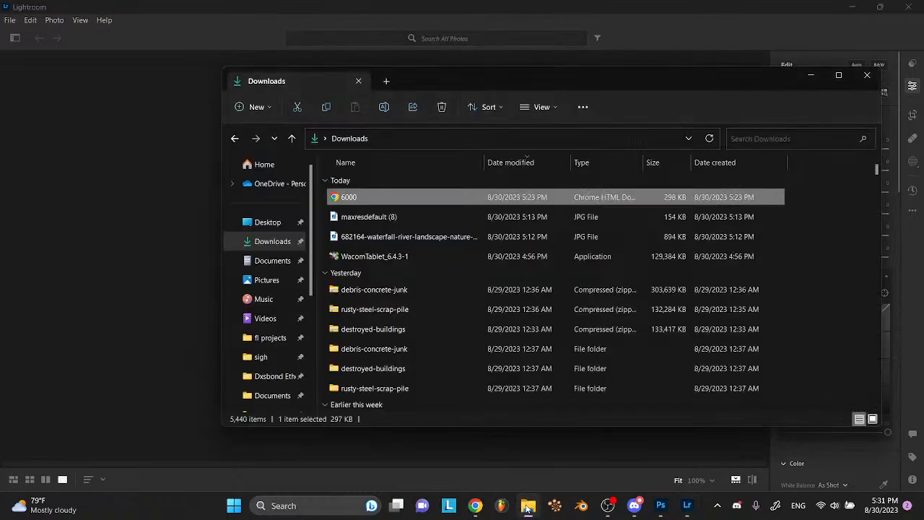
{"action": "left_click", "coordinate": [274, 261]}
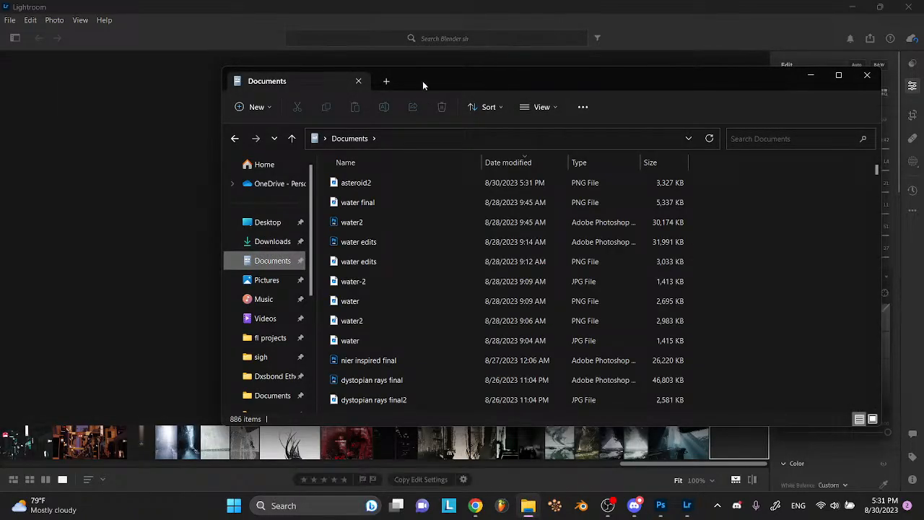
{"action": "left_click_drag", "start_coordinate": [423, 84], "coordinate": [496, 119]}
{"action": "left_click", "coordinate": [420, 217]}
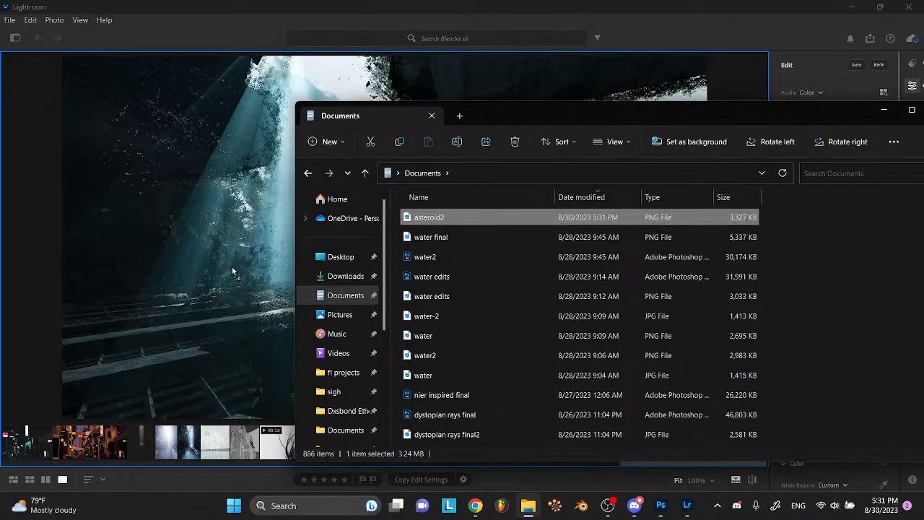
- Switch back to Photoshop and bring the live chat window to the front beside it
{"action": "left_click", "coordinate": [661, 505]}
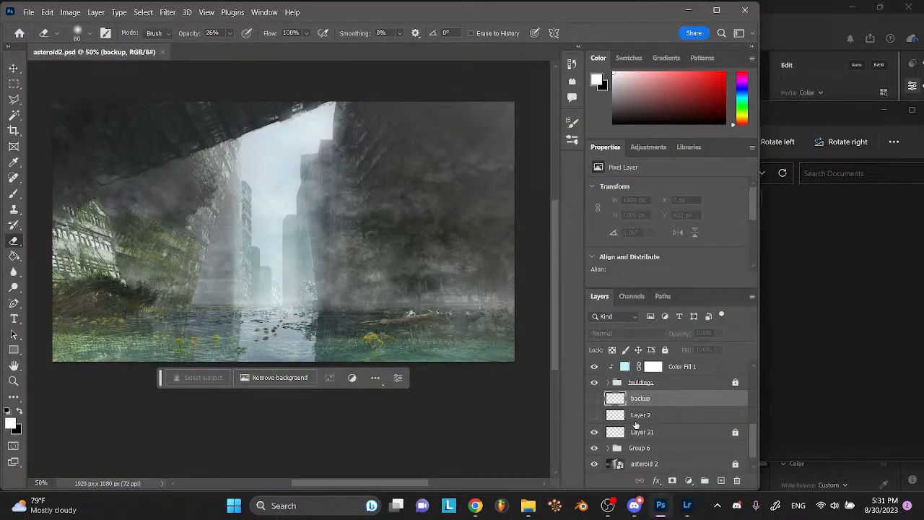
{"action": "mouse_move", "coordinate": [475, 505]}
{"action": "left_click", "coordinate": [534, 475]}
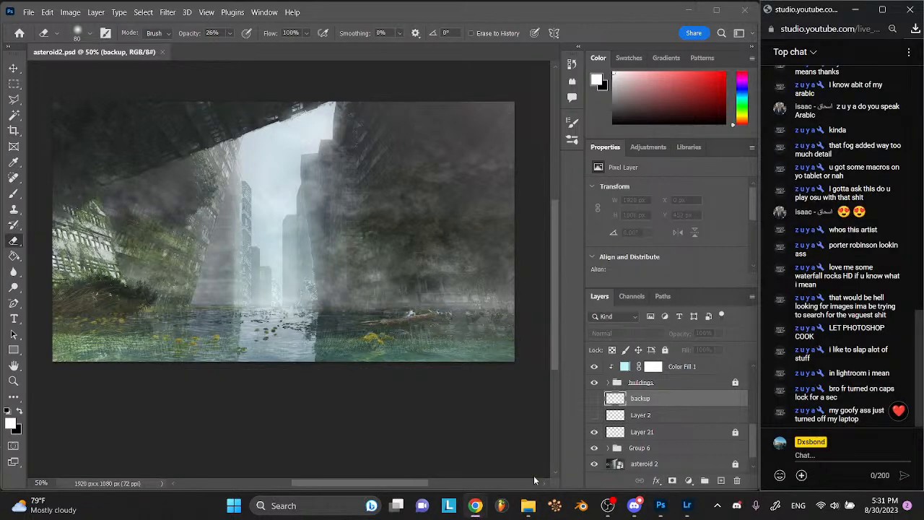
- Activate the Brush tool and add a new layer directly above the maxresdefault (8) layer
{"action": "left_click", "coordinate": [14, 194]}
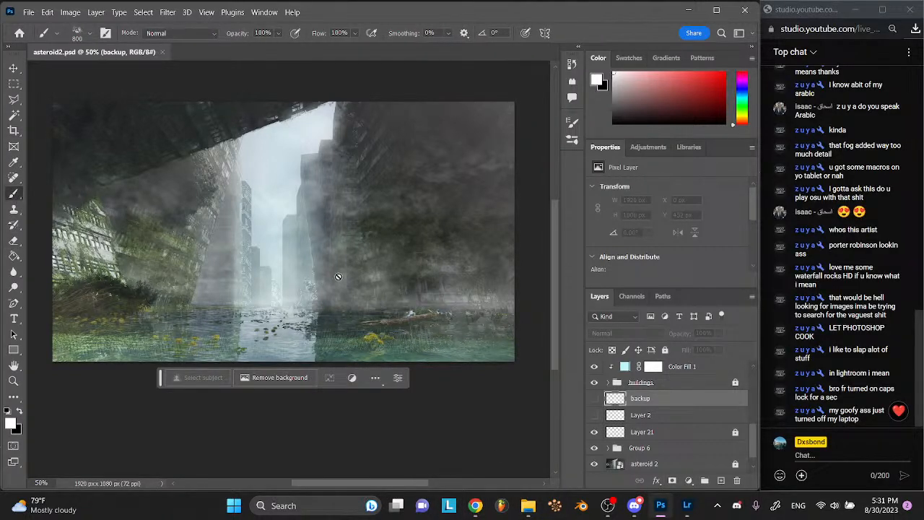
{"action": "left_click", "coordinate": [671, 367]}
{"action": "scroll", "coordinate": [677, 372], "scroll_direction": "up", "scroll_amount": 3}
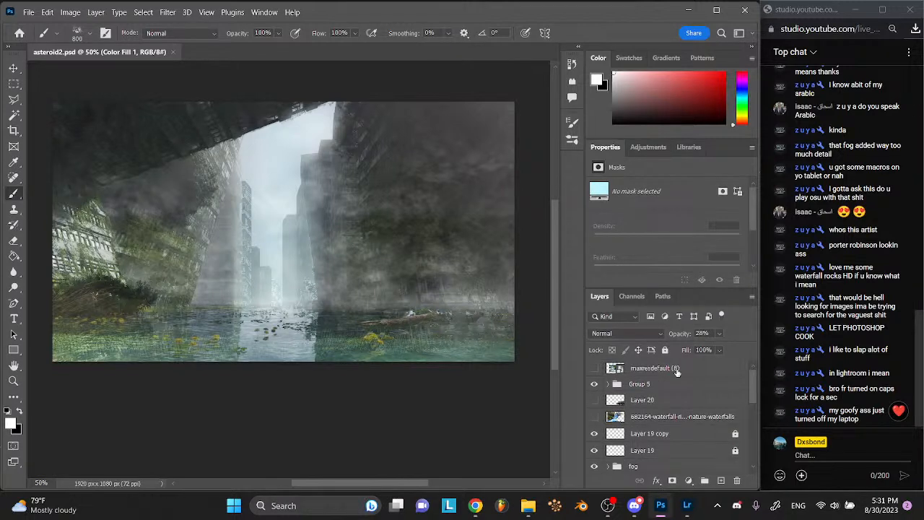
{"action": "left_click", "coordinate": [670, 372]}
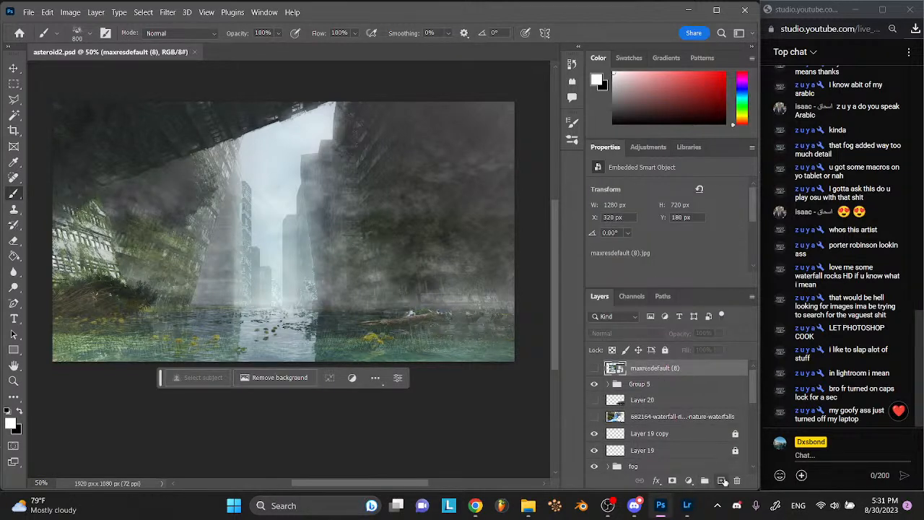
{"action": "left_click", "coordinate": [721, 480]}
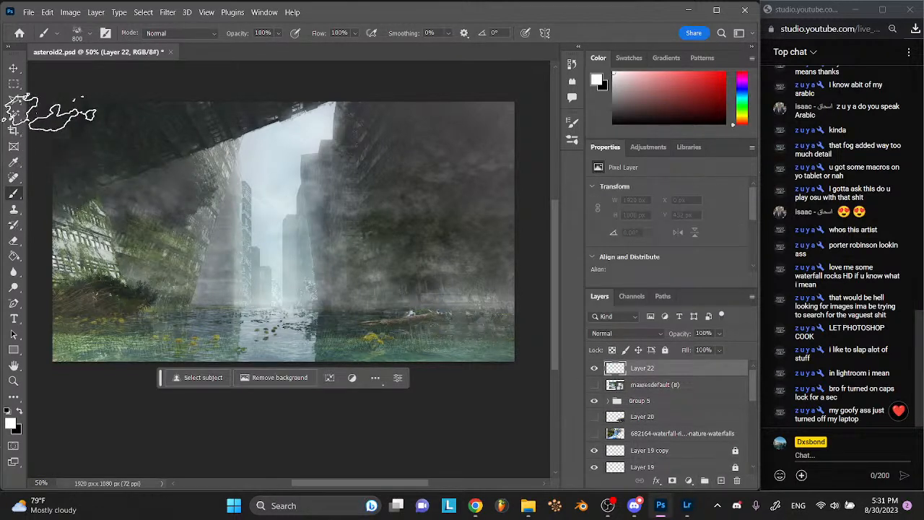
- Choose the Foliage 2 brush preset from the grass and foliage section of the Evenant-Concept-Art-Brush-Pack
{"action": "left_click", "coordinate": [90, 33]}
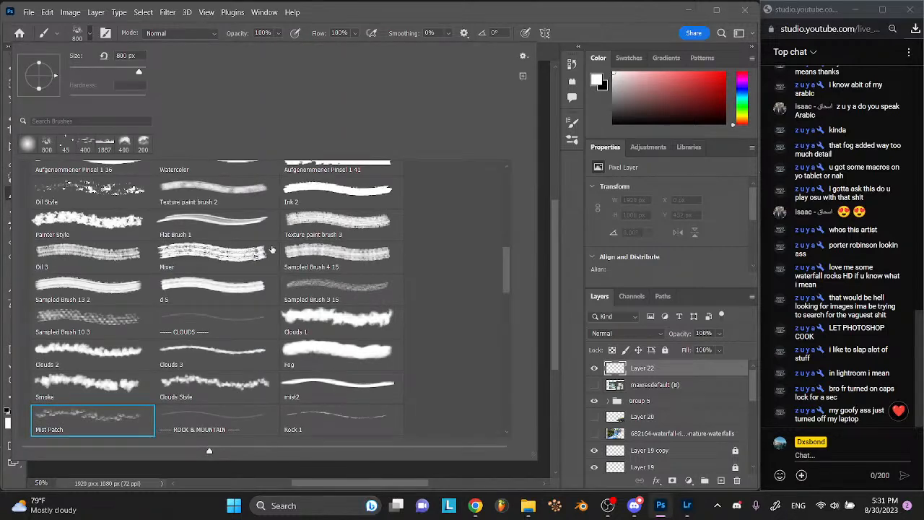
{"action": "scroll", "coordinate": [272, 249], "scroll_direction": "up", "scroll_amount": 10}
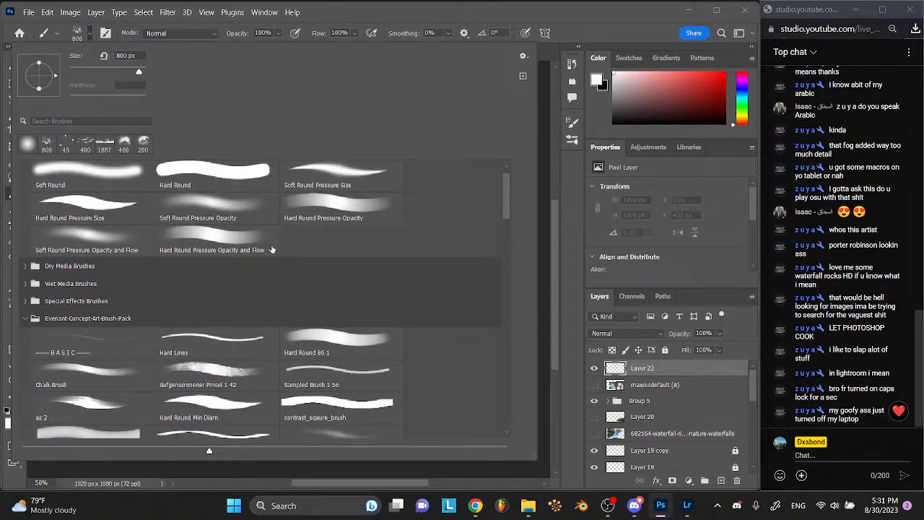
{"action": "scroll", "coordinate": [272, 249], "scroll_direction": "down", "scroll_amount": 8}
{"action": "scroll", "coordinate": [126, 369], "scroll_direction": "down", "scroll_amount": 10}
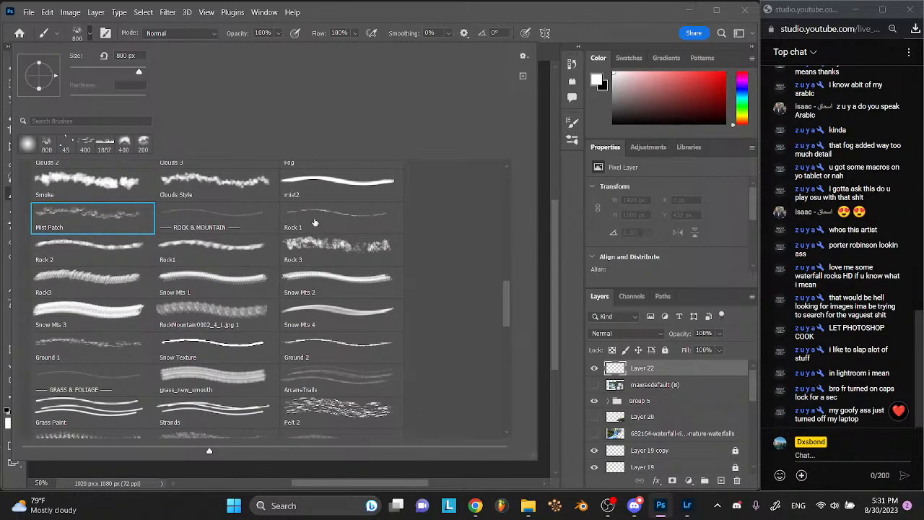
{"action": "scroll", "coordinate": [315, 223], "scroll_direction": "down", "scroll_amount": 5}
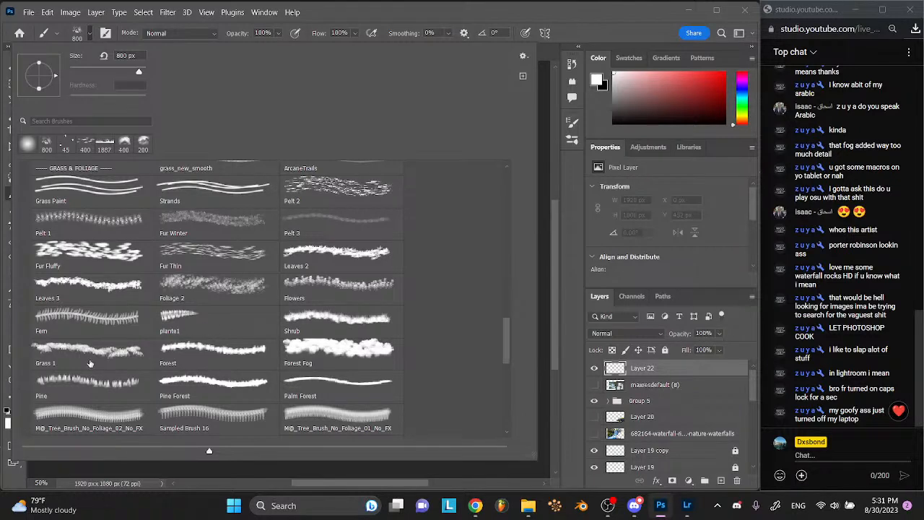
{"action": "left_click", "coordinate": [172, 359]}
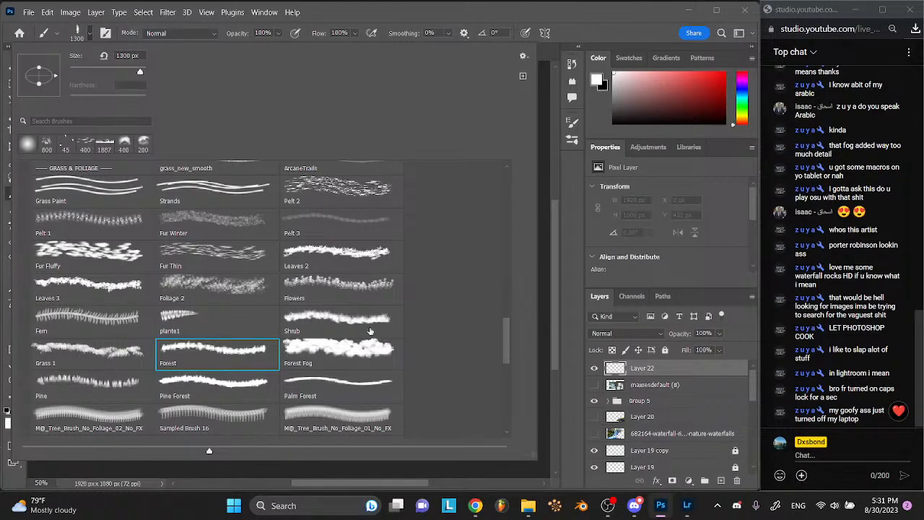
{"action": "scroll", "coordinate": [369, 331], "scroll_direction": "down", "scroll_amount": 1}
{"action": "scroll", "coordinate": [370, 331], "scroll_direction": "down", "scroll_amount": 4}
{"action": "scroll", "coordinate": [370, 331], "scroll_direction": "up", "scroll_amount": 3}
{"action": "scroll", "coordinate": [370, 331], "scroll_direction": "down", "scroll_amount": 1}
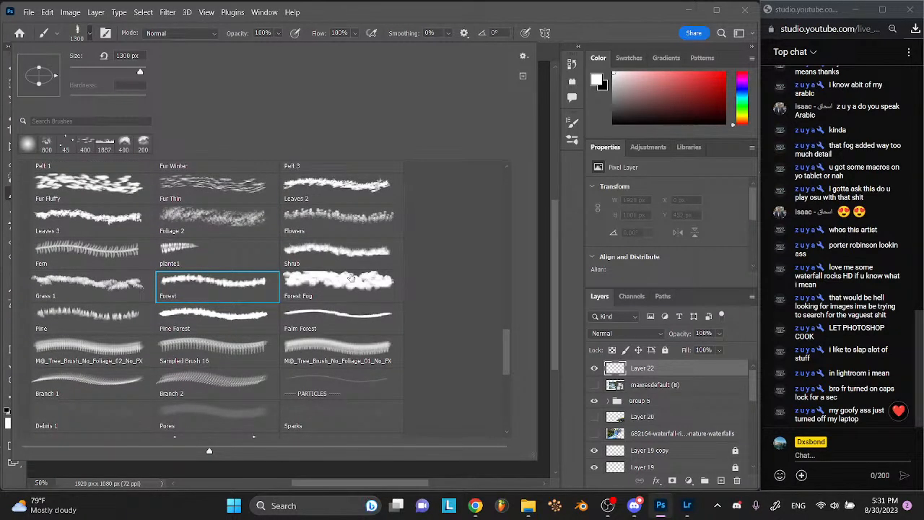
{"action": "left_click", "coordinate": [260, 219]}
{"action": "left_click", "coordinate": [90, 35]}
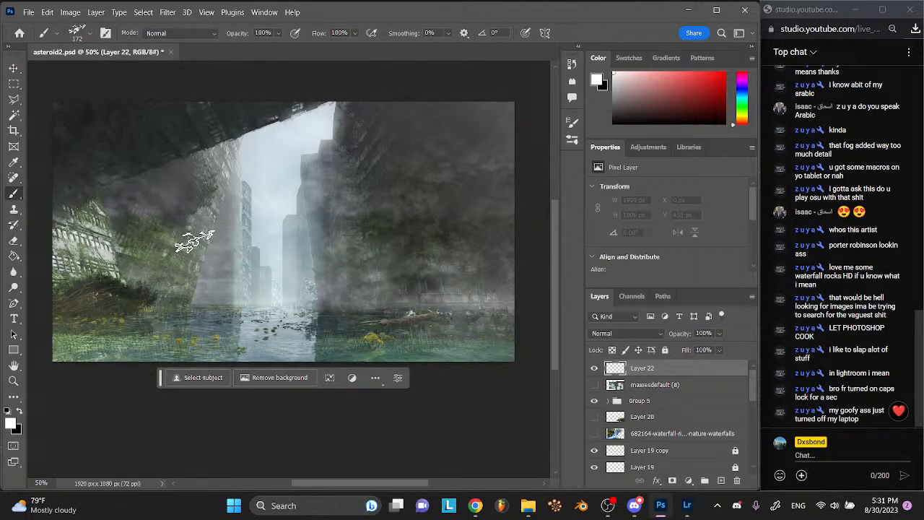
- Hide the fog group and add a new layer directly above it
{"action": "scroll", "coordinate": [628, 411], "scroll_direction": "down", "scroll_amount": 5}
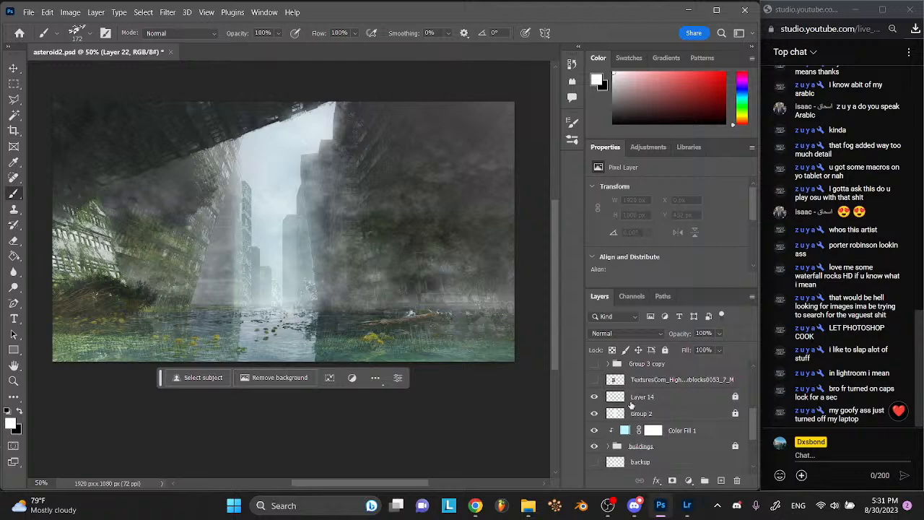
{"action": "scroll", "coordinate": [596, 446], "scroll_direction": "up", "scroll_amount": 3}
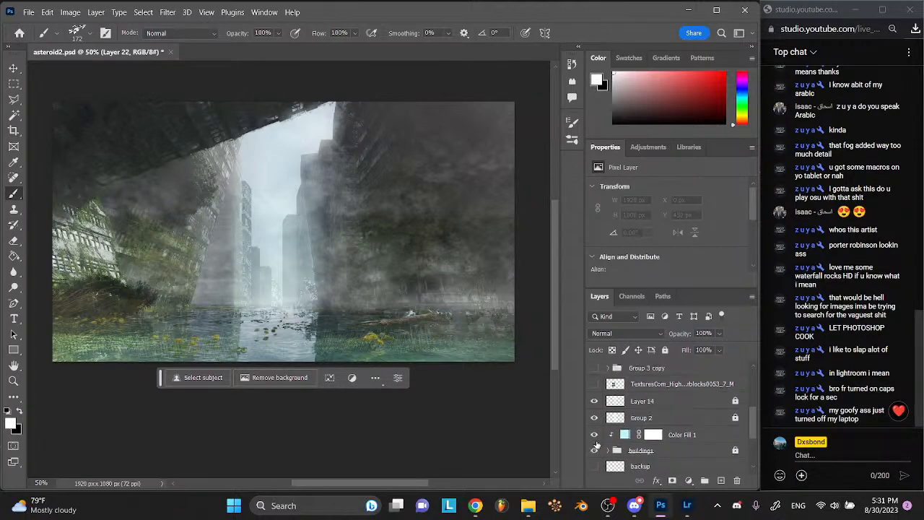
{"action": "left_click", "coordinate": [595, 438]}
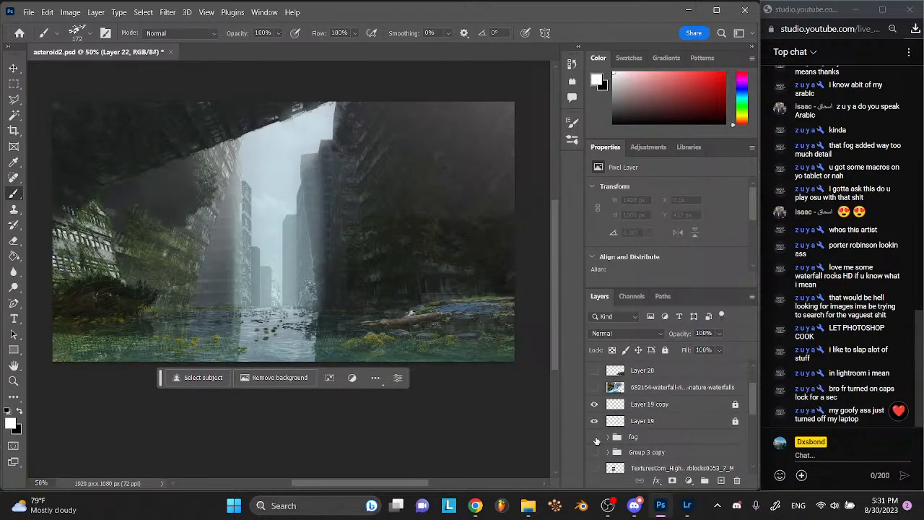
{"action": "left_click", "coordinate": [659, 440]}
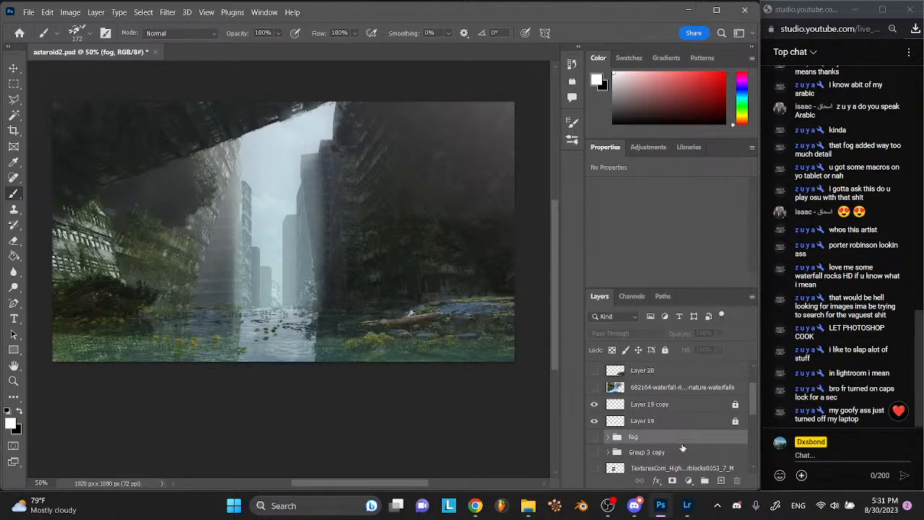
{"action": "left_click", "coordinate": [721, 481]}
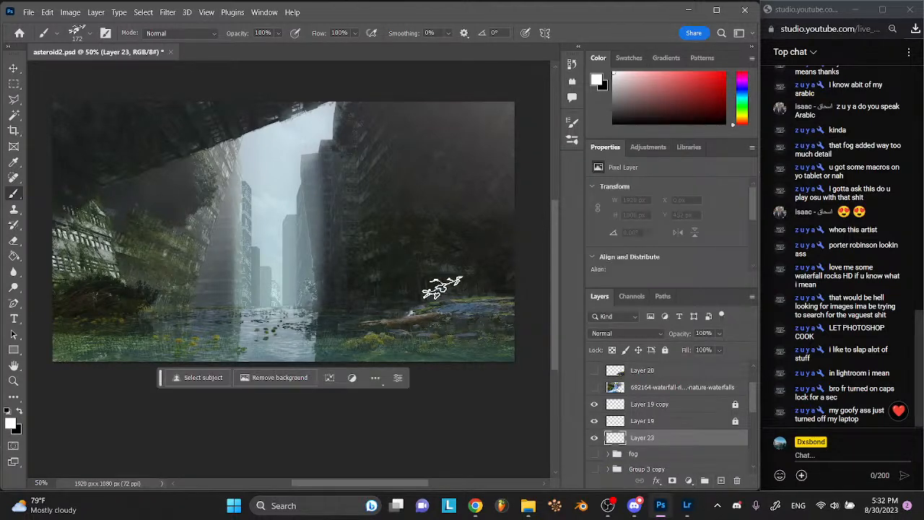
- Try a white foliage stroke on the facade of the building at the painting's left edge
{"action": "key", "text": "ctrl+plus"}
{"action": "key", "text": "ctrl+plus"}
{"action": "scroll", "coordinate": [442, 287], "scroll_direction": "left", "scroll_amount": 5}
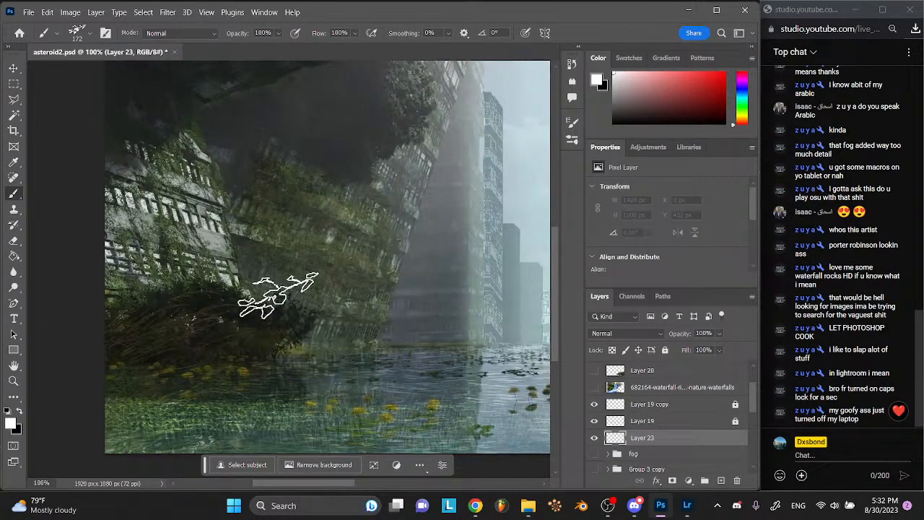
{"action": "left_click_drag", "start_coordinate": [203, 233], "coordinate": [201, 265]}
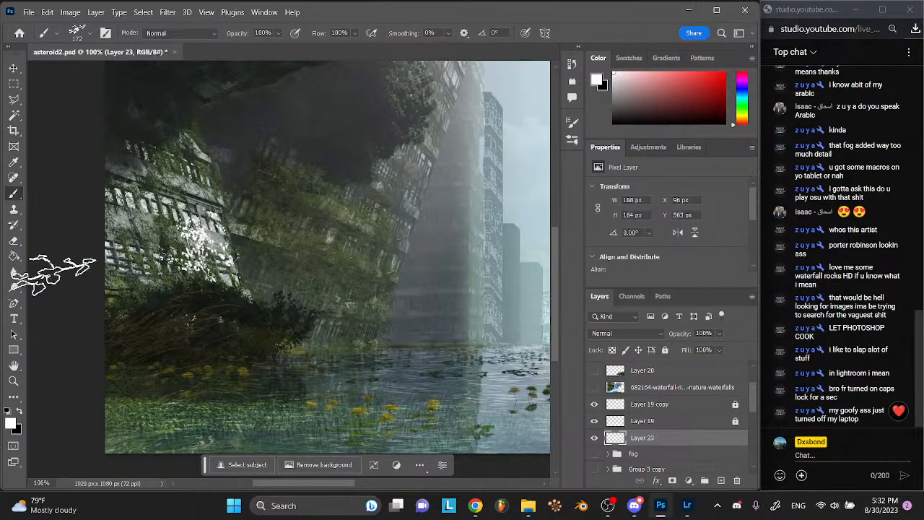
{"action": "key", "text": "ctrl+z"}
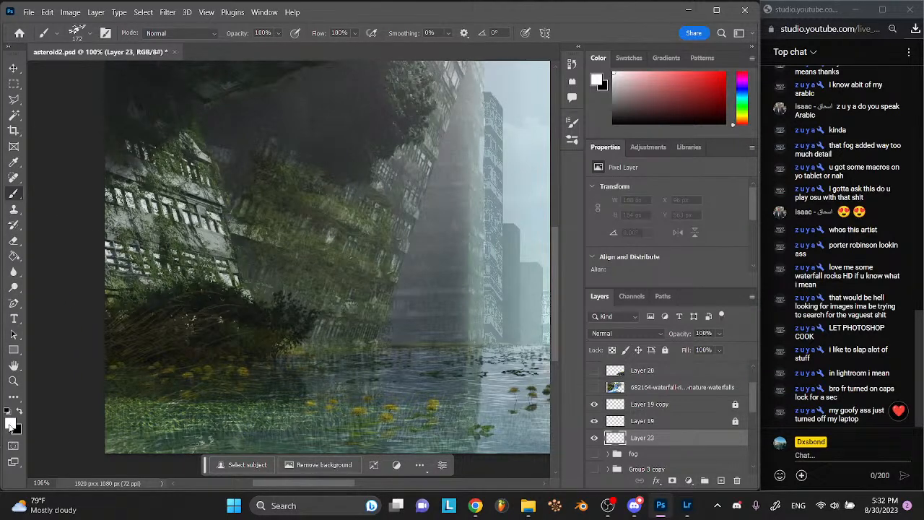
- Paint foliage in dark green #202c0c over the facade of the building at the painting's left edge
{"action": "left_click", "coordinate": [9, 424]}
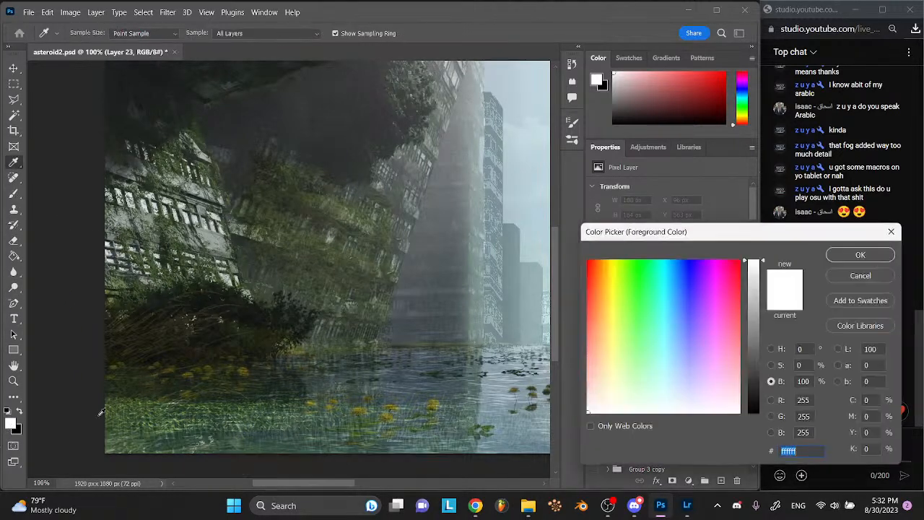
{"action": "left_click", "coordinate": [639, 279]}
{"action": "left_click_drag", "start_coordinate": [625, 314], "coordinate": [623, 300]}
{"action": "left_click_drag", "start_coordinate": [754, 372], "coordinate": [754, 392]}
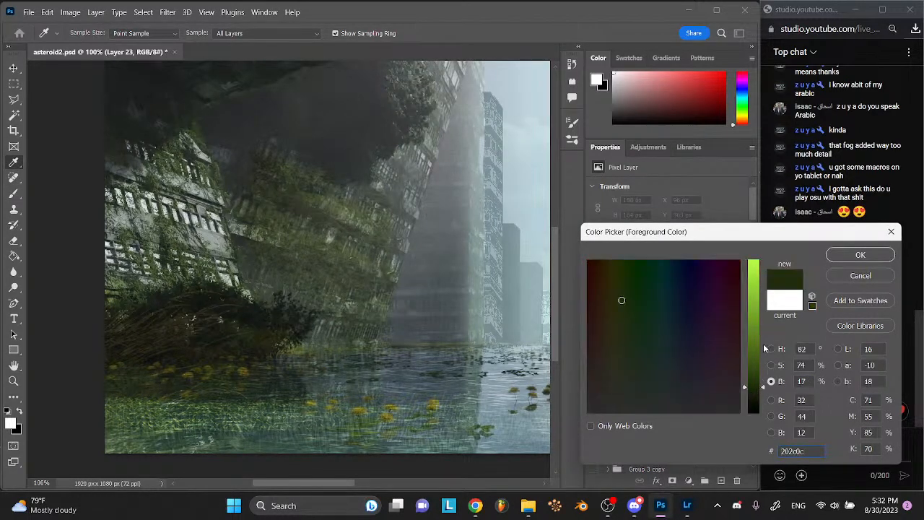
{"action": "left_click", "coordinate": [836, 259]}
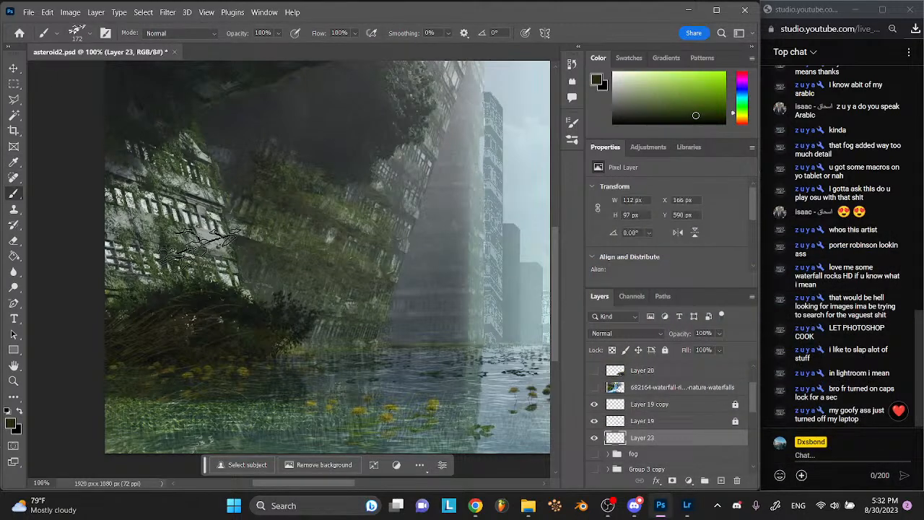
{"action": "mouse_move", "coordinate": [189, 232]}
{"action": "left_mouse_down"}
{"action": "mouse_move", "coordinate": [179, 181]}
{"action": "mouse_move", "coordinate": [146, 186]}
{"action": "mouse_move", "coordinate": [139, 242]}
{"action": "mouse_move", "coordinate": [172, 252]}
{"action": "mouse_move", "coordinate": [219, 240]}
{"action": "left_mouse_up"}
{"action": "mouse_move", "coordinate": [167, 169]}
{"action": "left_mouse_down"}
{"action": "mouse_move", "coordinate": [159, 148]}
{"action": "mouse_move", "coordinate": [130, 125]}
{"action": "left_mouse_up"}
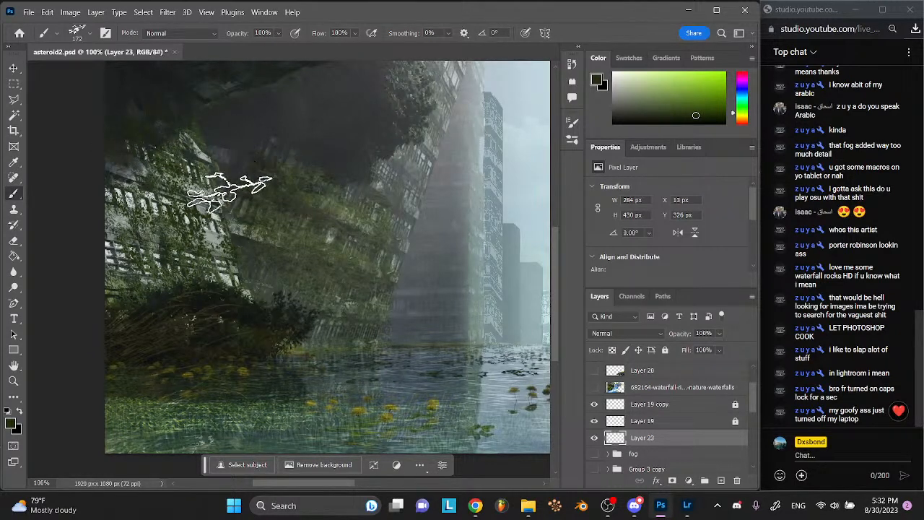
{"action": "left_click_drag", "start_coordinate": [143, 265], "coordinate": [110, 250]}
- Try a dark green foliage stroke along the lower edge of the overhanging building
{"action": "scroll", "coordinate": [117, 249], "scroll_direction": "up", "scroll_amount": 3}
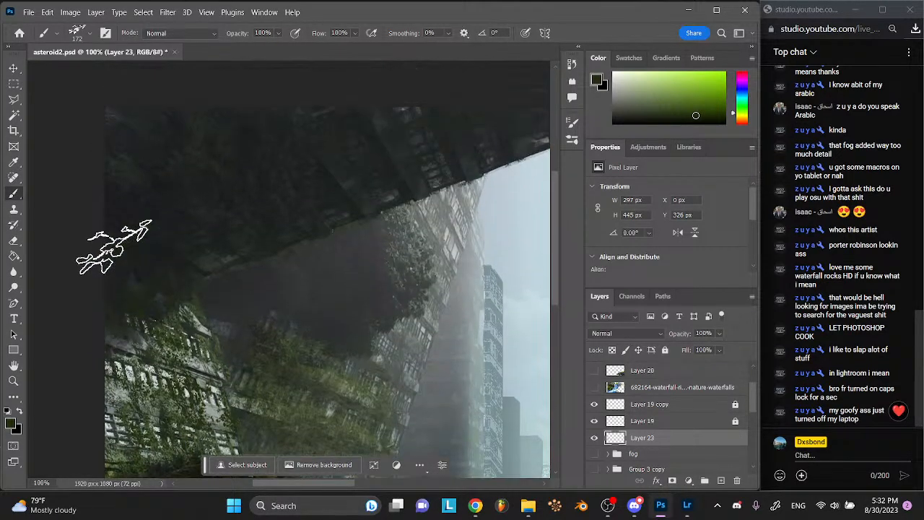
{"action": "left_click_drag", "start_coordinate": [372, 214], "coordinate": [384, 216]}
{"action": "key", "text": "ctrl+z"}
{"action": "scroll", "coordinate": [101, 375], "scroll_direction": "down", "scroll_amount": 3}
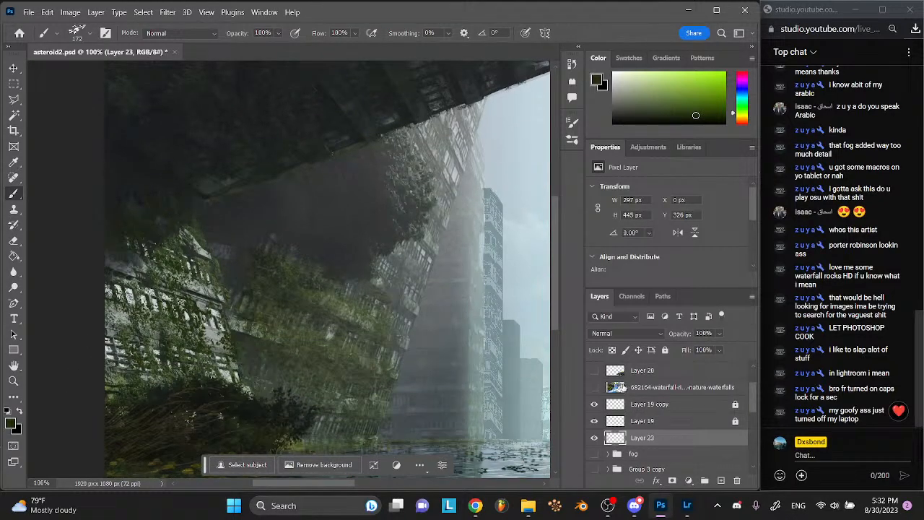
- Add a new layer above the painted facade foliage and try a #202521 foliage stroke on the overhanging building
{"action": "left_click", "coordinate": [722, 481]}
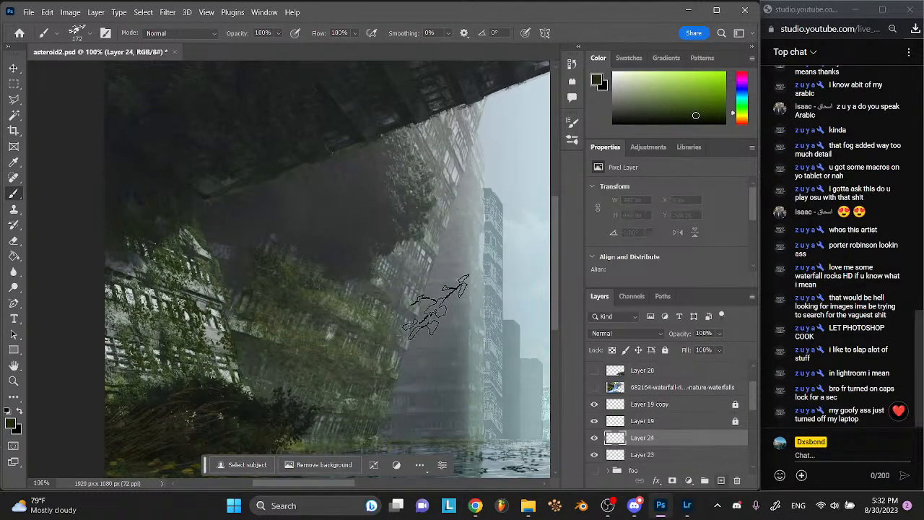
{"action": "left_click", "coordinate": [12, 420]}
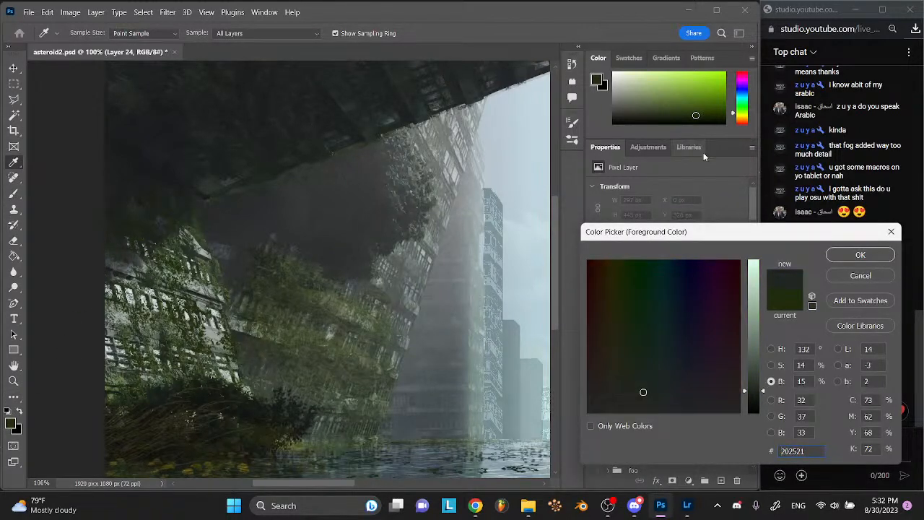
{"action": "left_click", "coordinate": [840, 256]}
{"action": "key", "text": "b"}
{"action": "scroll", "coordinate": [288, 246], "scroll_direction": "up", "scroll_amount": 3}
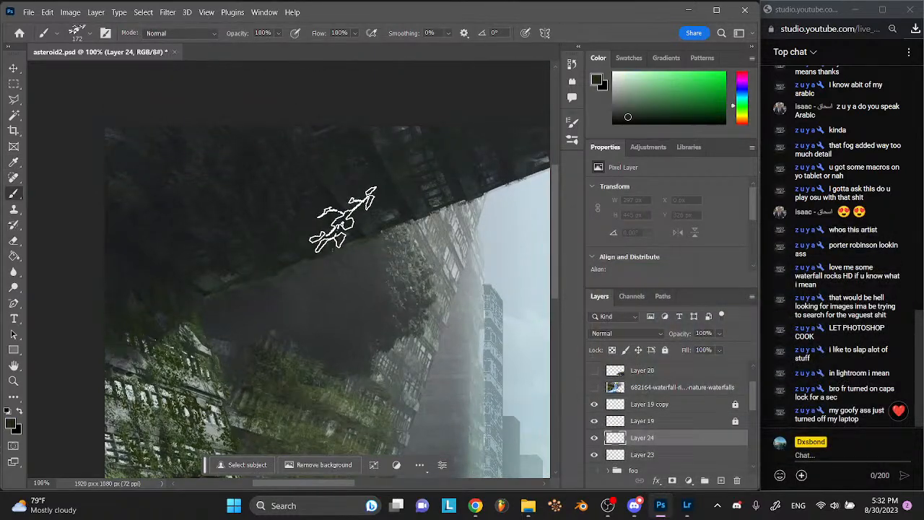
{"action": "mouse_move", "coordinate": [293, 206]}
{"action": "left_mouse_down"}
{"action": "mouse_move", "coordinate": [337, 182]}
{"action": "mouse_move", "coordinate": [368, 196]}
{"action": "mouse_move", "coordinate": [337, 194]}
{"action": "mouse_move", "coordinate": [359, 195]}
{"action": "left_mouse_up"}
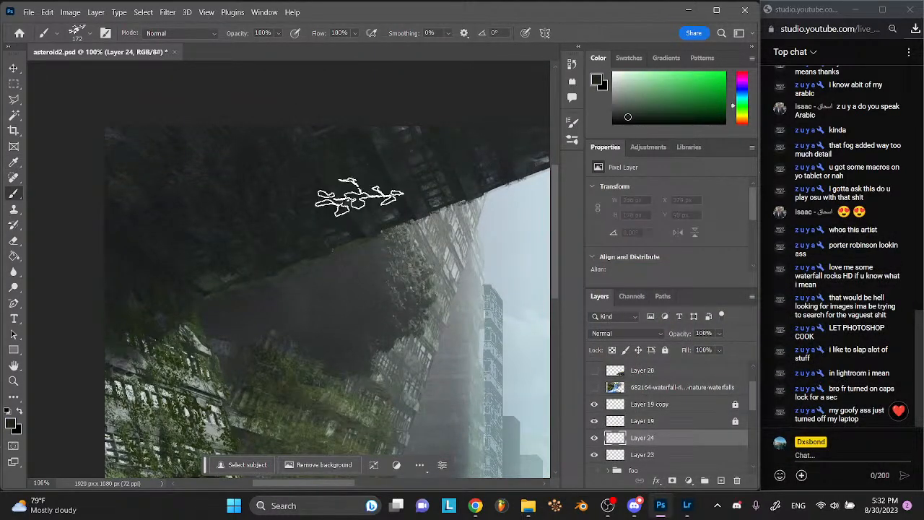
{"action": "left_click", "coordinate": [9, 424]}
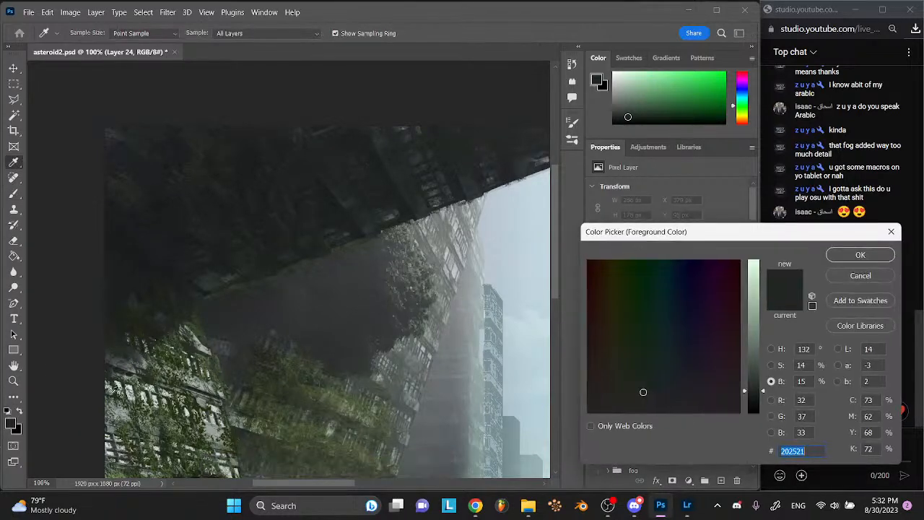
{"action": "left_click", "coordinate": [734, 386]}
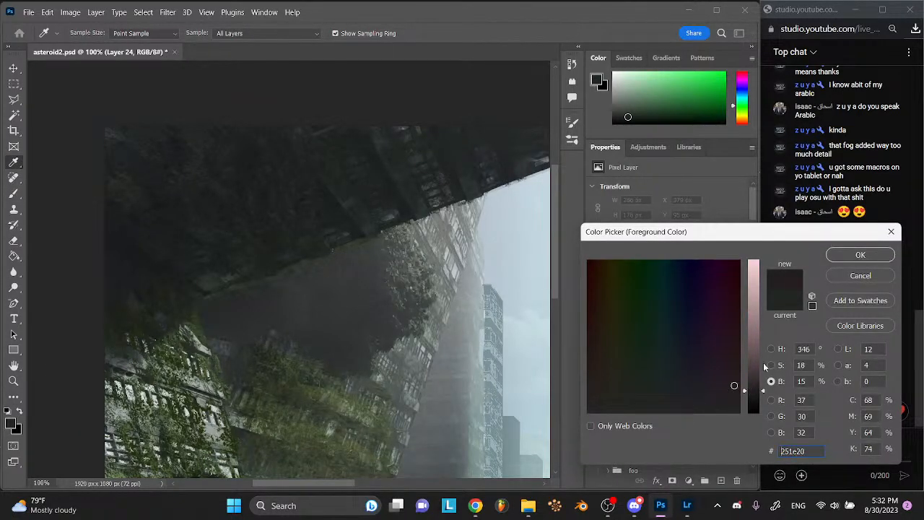
{"action": "left_click", "coordinate": [836, 276]}
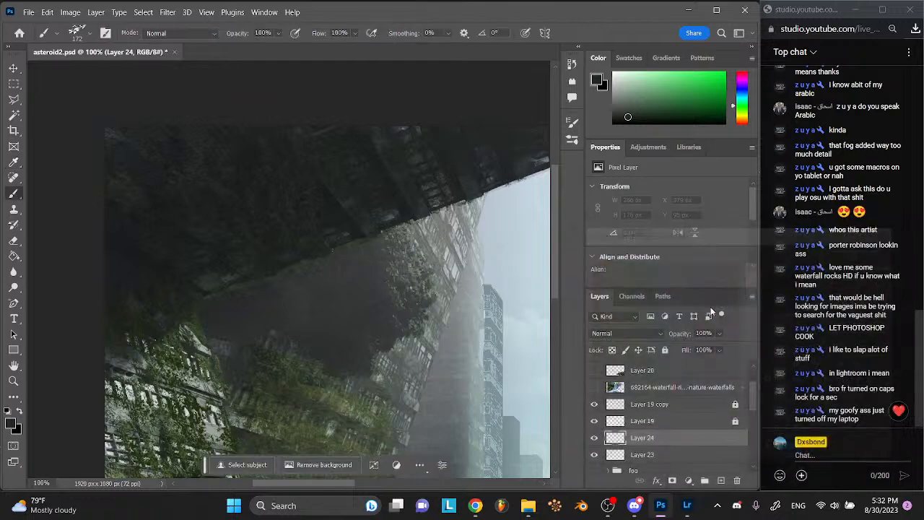
- Brighten the foreground colour to #313933 and paint foliage across the underside of the overhanging building
{"action": "left_click", "coordinate": [10, 424]}
{"action": "left_click", "coordinate": [749, 380]}
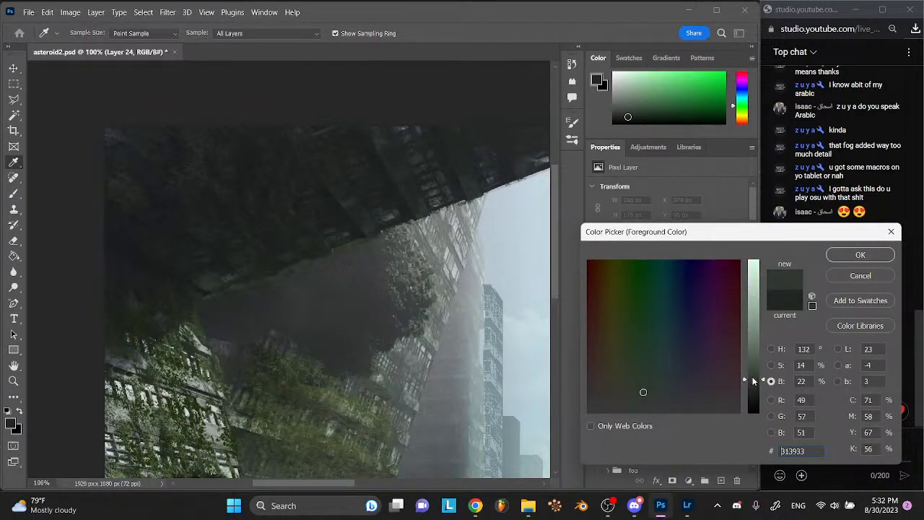
{"action": "left_click", "coordinate": [842, 253]}
{"action": "key", "text": "b"}
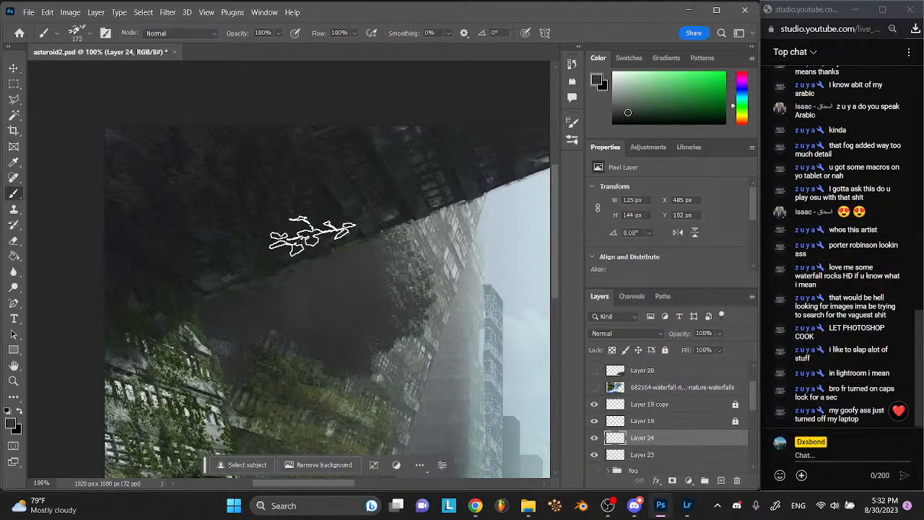
{"action": "mouse_move", "coordinate": [388, 168]}
{"action": "left_mouse_down"}
{"action": "mouse_move", "coordinate": [392, 140]}
{"action": "mouse_move", "coordinate": [306, 182]}
{"action": "mouse_move", "coordinate": [221, 258]}
{"action": "mouse_move", "coordinate": [145, 191]}
{"action": "mouse_move", "coordinate": [244, 151]}
{"action": "mouse_move", "coordinate": [169, 198]}
{"action": "mouse_move", "coordinate": [123, 202]}
{"action": "mouse_move", "coordinate": [200, 262]}
{"action": "left_mouse_up"}
{"action": "scroll", "coordinate": [254, 217], "scroll_direction": "right", "scroll_amount": 2}
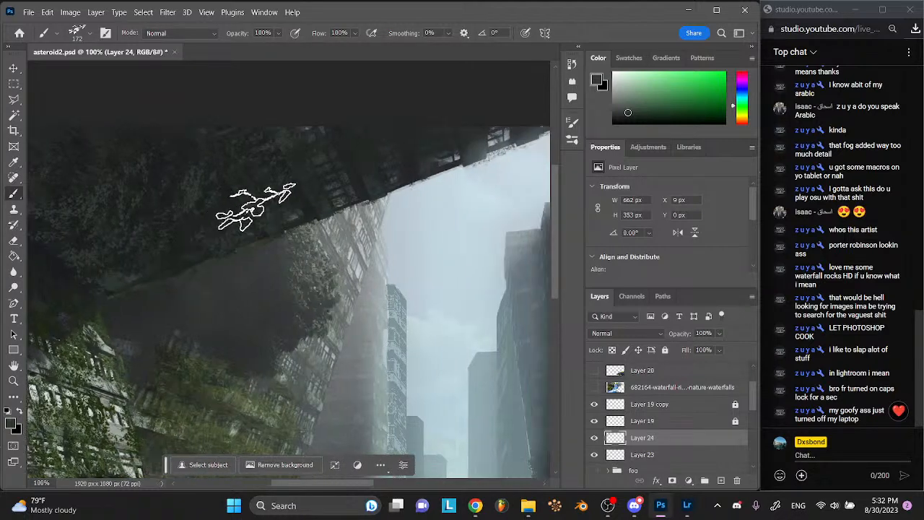
- Extend the painted foliage along the overhanging building's lower edge to its far end at the top of the painting
{"action": "mouse_move", "coordinate": [332, 192]}
{"action": "left_mouse_down"}
{"action": "mouse_move", "coordinate": [423, 142]}
{"action": "mouse_move", "coordinate": [284, 167]}
{"action": "mouse_move", "coordinate": [301, 212]}
{"action": "left_mouse_up"}
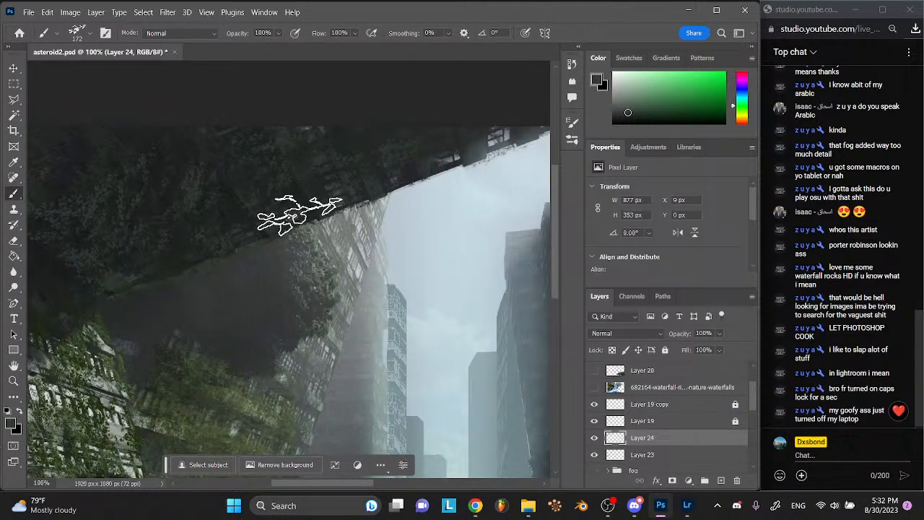
{"action": "scroll", "coordinate": [289, 208], "scroll_direction": "right", "scroll_amount": 2}
{"action": "left_click_drag", "start_coordinate": [343, 127], "coordinate": [371, 135]}
- Paint foliage over the tall dark building at the painting's right edge, from its upper facade down to the waterline
{"action": "scroll", "coordinate": [373, 135], "scroll_direction": "right", "scroll_amount": 3}
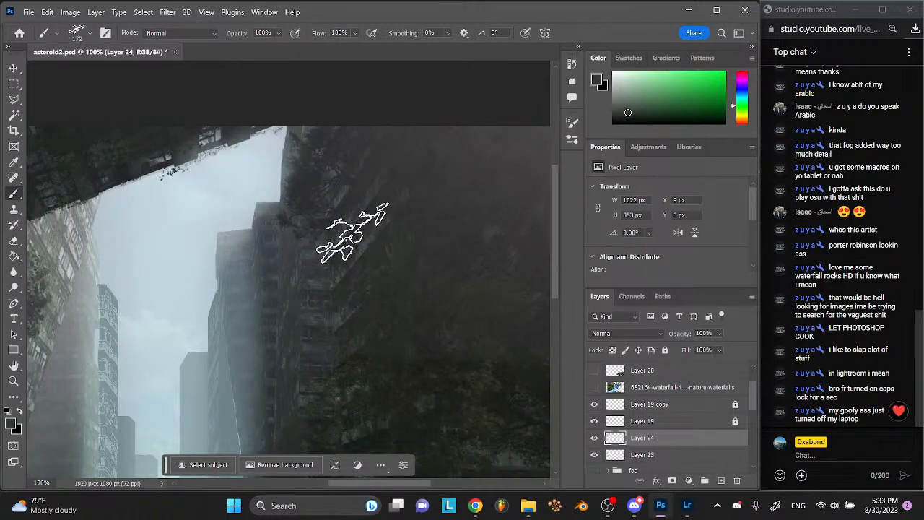
{"action": "left_click_drag", "start_coordinate": [353, 239], "coordinate": [357, 278]}
{"action": "mouse_move", "coordinate": [359, 312]}
{"action": "left_mouse_down"}
{"action": "mouse_move", "coordinate": [361, 346]}
{"action": "mouse_move", "coordinate": [395, 222]}
{"action": "left_mouse_up"}
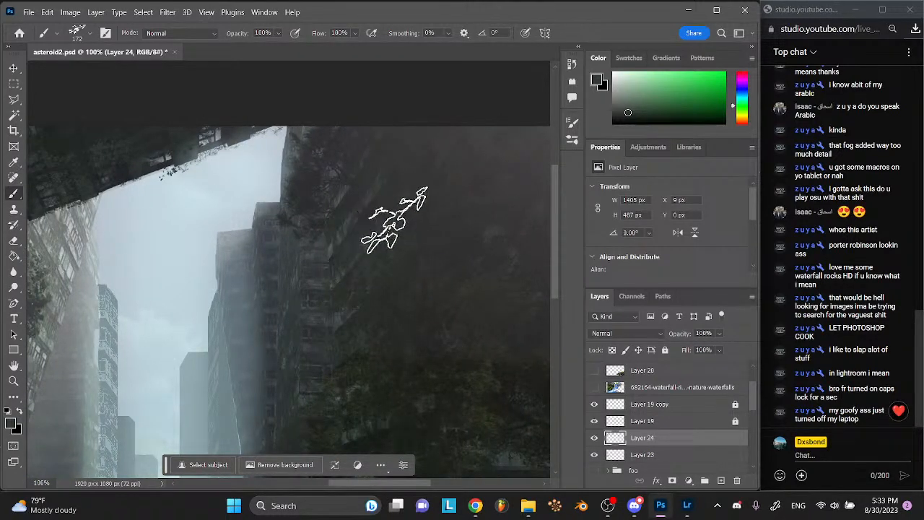
{"action": "mouse_move", "coordinate": [359, 173]}
{"action": "left_mouse_down"}
{"action": "mouse_move", "coordinate": [310, 311]}
{"action": "mouse_move", "coordinate": [325, 338]}
{"action": "mouse_move", "coordinate": [328, 378]}
{"action": "mouse_move", "coordinate": [320, 202]}
{"action": "left_mouse_up"}
{"action": "scroll", "coordinate": [321, 203], "scroll_direction": "down", "scroll_amount": 5}
{"action": "left_click_drag", "start_coordinate": [415, 320], "coordinate": [503, 293]}
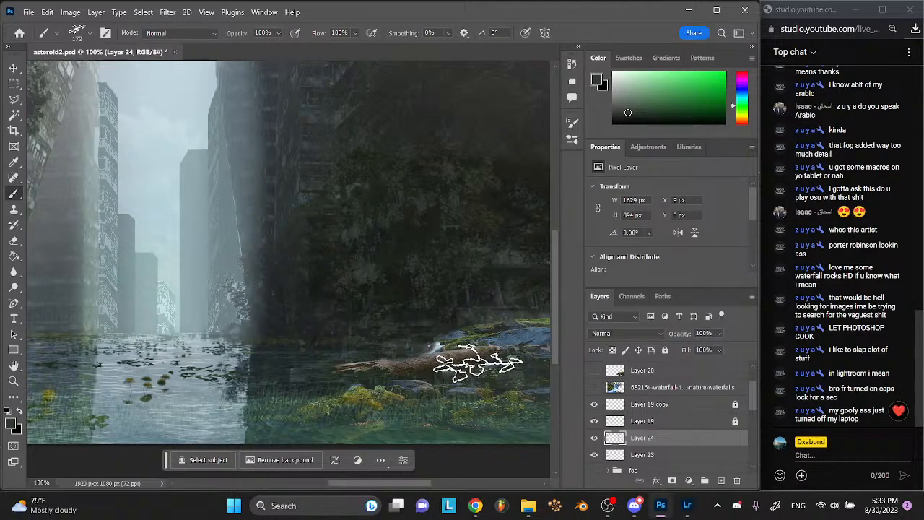
- Set Layer 24 to the Lighten blend mode and reduce its opacity to 72%
{"action": "left_click", "coordinate": [628, 333]}
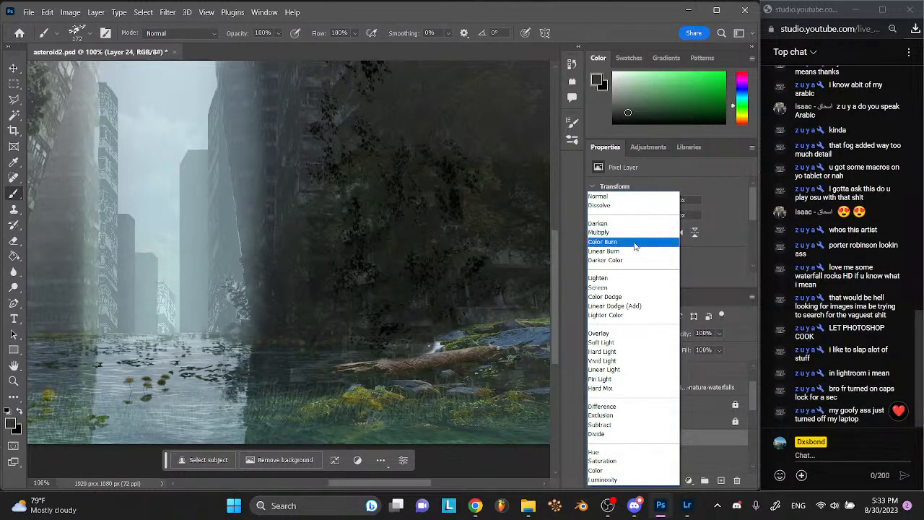
{"action": "left_click", "coordinate": [636, 281]}
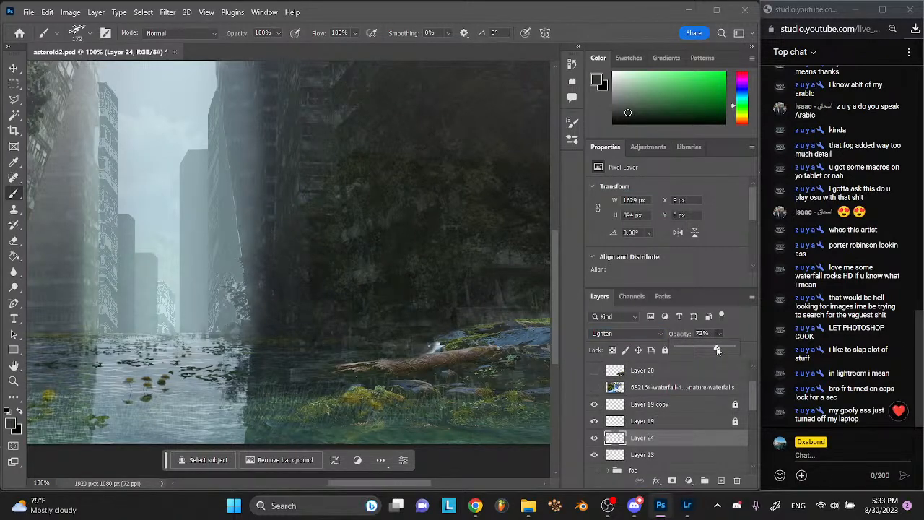
- Blend the facade foliage on Layer 23 with Pin Light at 67% opacity
{"action": "scroll", "coordinate": [449, 300], "scroll_direction": "left", "scroll_amount": 4}
{"action": "scroll", "coordinate": [502, 314], "scroll_direction": "up", "scroll_amount": 6}
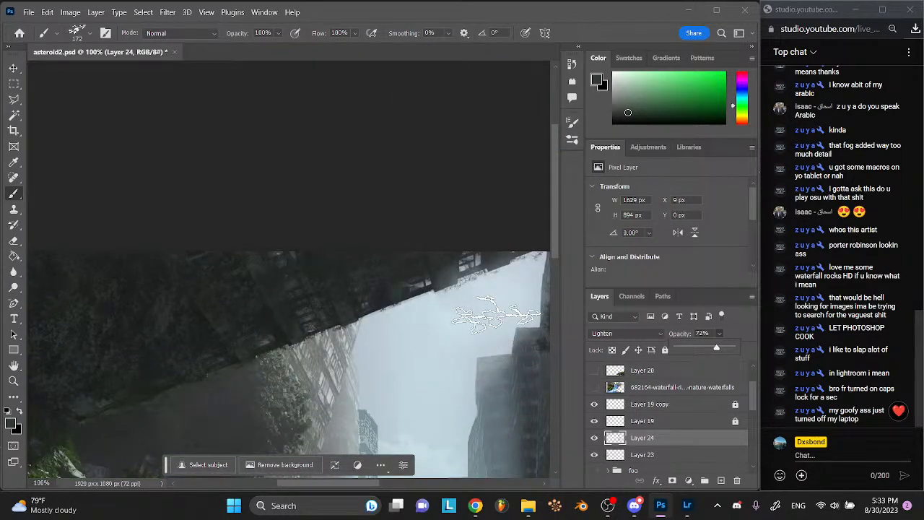
{"action": "scroll", "coordinate": [497, 315], "scroll_direction": "left", "scroll_amount": 2}
{"action": "scroll", "coordinate": [497, 315], "scroll_direction": "down", "scroll_amount": 1}
{"action": "scroll", "coordinate": [495, 315], "scroll_direction": "down", "scroll_amount": 3}
{"action": "scroll", "coordinate": [505, 317], "scroll_direction": "left", "scroll_amount": 1}
{"action": "left_click", "coordinate": [684, 455]}
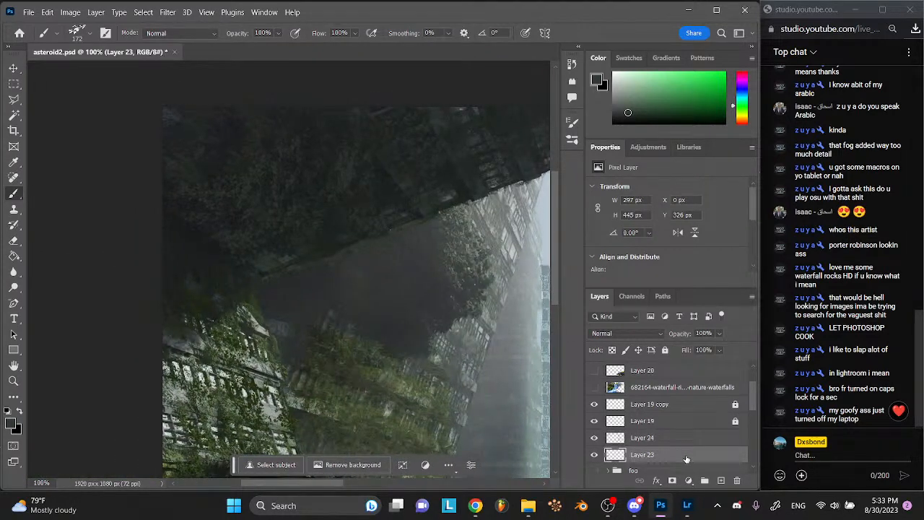
{"action": "left_click", "coordinate": [641, 337]}
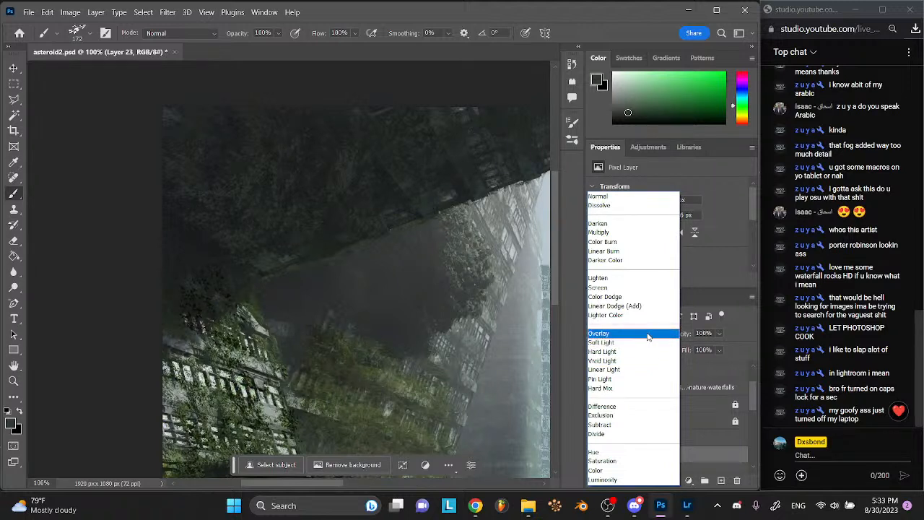
{"action": "left_click", "coordinate": [636, 386]}
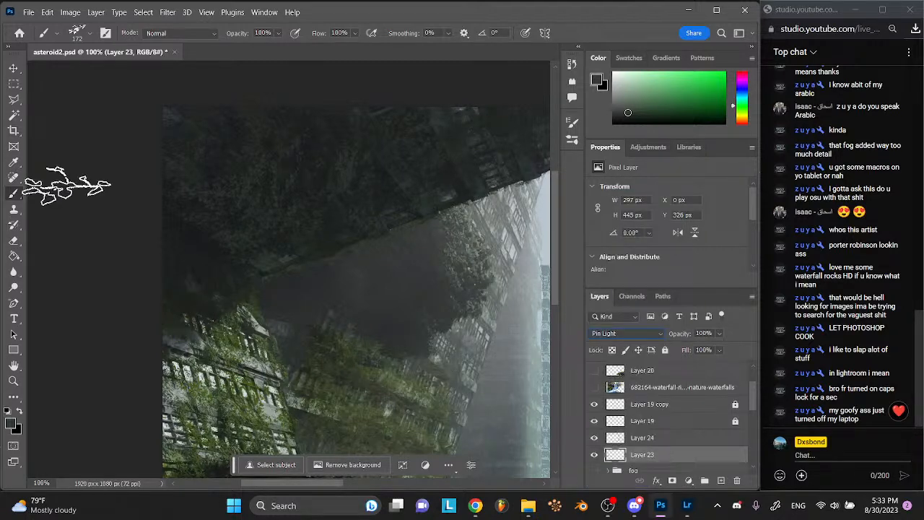
{"action": "left_click", "coordinate": [14, 69]}
- Examine how the blended foliage sits on the buildings across the whole painting
{"action": "scroll", "coordinate": [477, 313], "scroll_direction": "down", "scroll_amount": 2}
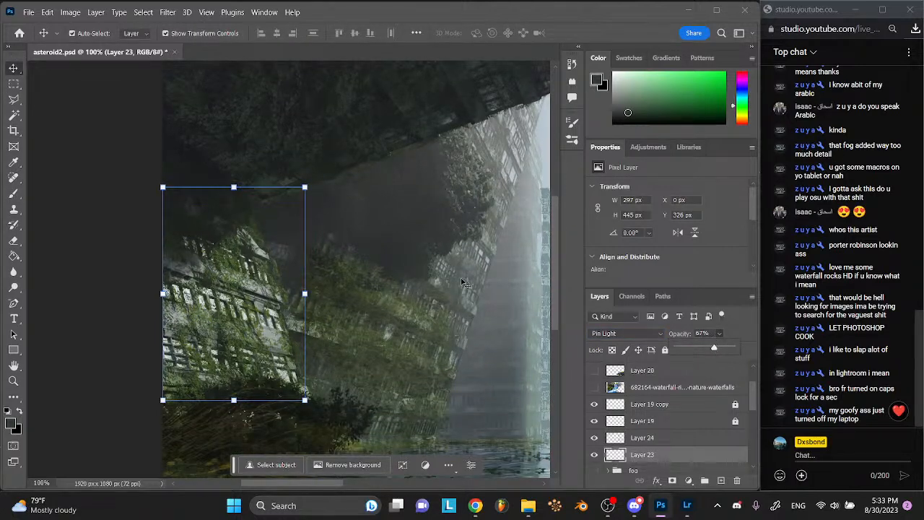
{"action": "scroll", "coordinate": [463, 282], "scroll_direction": "right", "scroll_amount": 3}
{"action": "scroll", "coordinate": [463, 281], "scroll_direction": "up", "scroll_amount": 2}
{"action": "scroll", "coordinate": [463, 282], "scroll_direction": "right", "scroll_amount": 4}
{"action": "scroll", "coordinate": [463, 282], "scroll_direction": "down", "scroll_amount": 3}
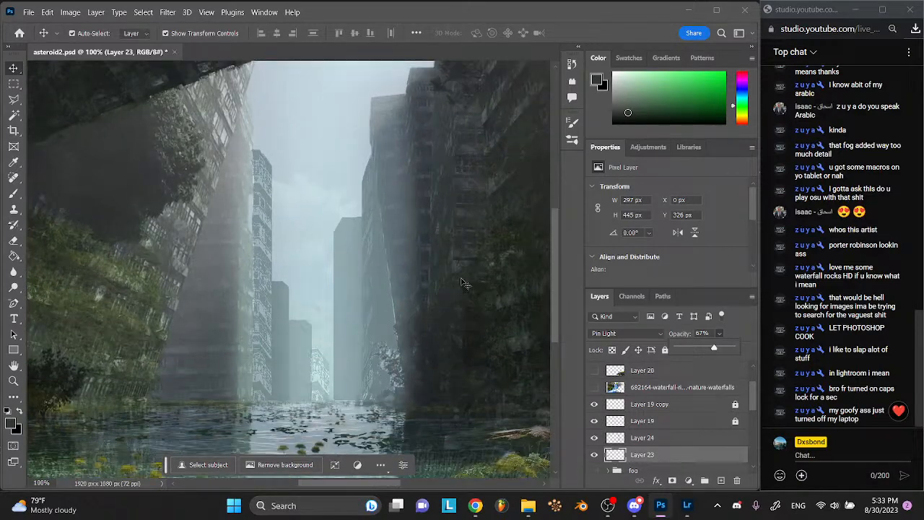
{"action": "scroll", "coordinate": [463, 281], "scroll_direction": "up", "scroll_amount": 1}
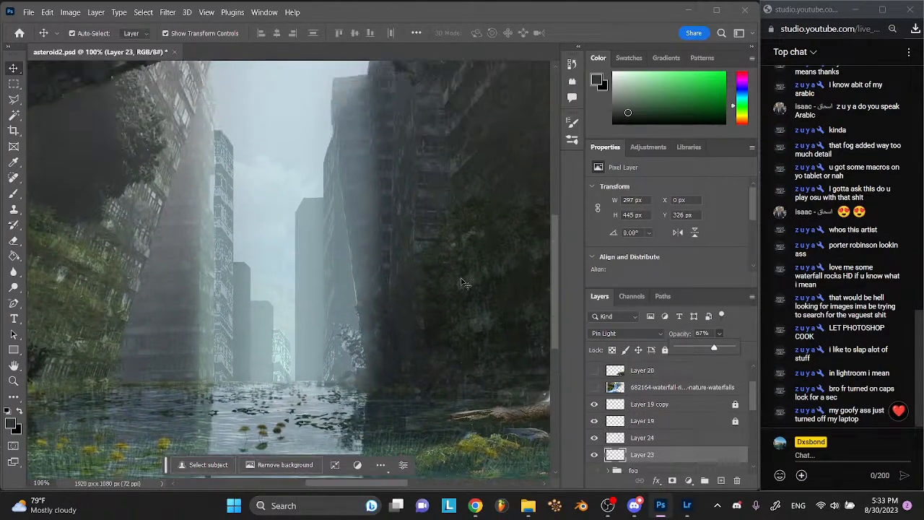
{"action": "scroll", "coordinate": [463, 281], "scroll_direction": "down", "scroll_amount": 3}
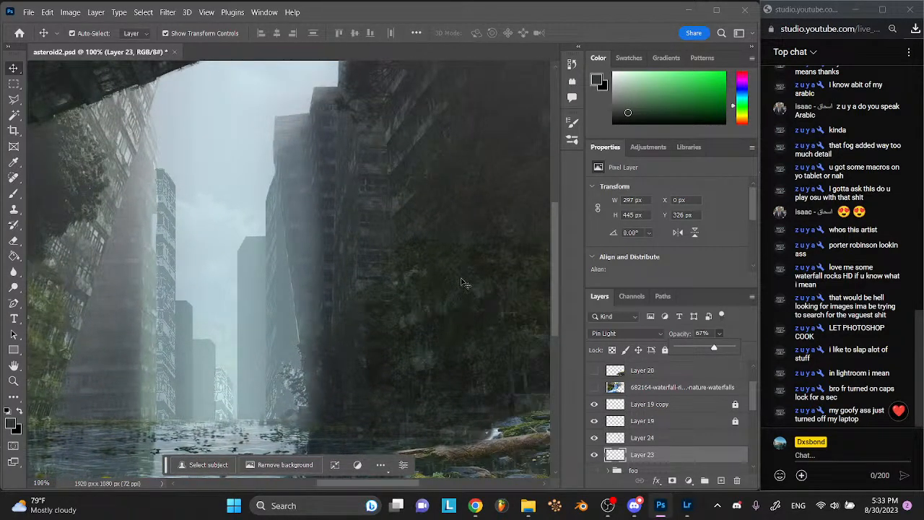
{"action": "scroll", "coordinate": [463, 281], "scroll_direction": "right", "scroll_amount": 1}
{"action": "scroll", "coordinate": [463, 282], "scroll_direction": "left", "scroll_amount": 4}
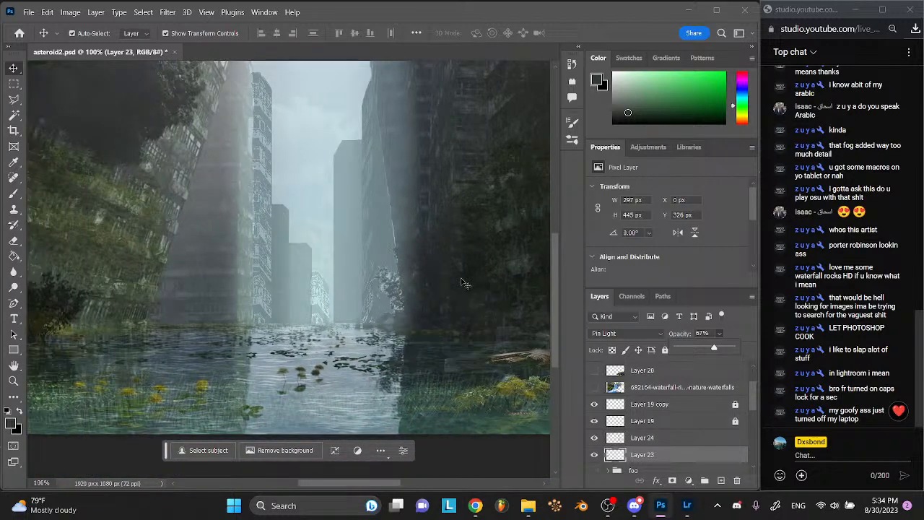
- Expand the buildings group and toggle a texture layer's visibility to locate the facade layers of the small distant building
{"action": "scroll", "coordinate": [463, 282], "scroll_direction": "up", "scroll_amount": 3}
{"action": "scroll", "coordinate": [463, 283], "scroll_direction": "down", "scroll_amount": 1}
{"action": "scroll", "coordinate": [463, 283], "scroll_direction": "right", "scroll_amount": 3}
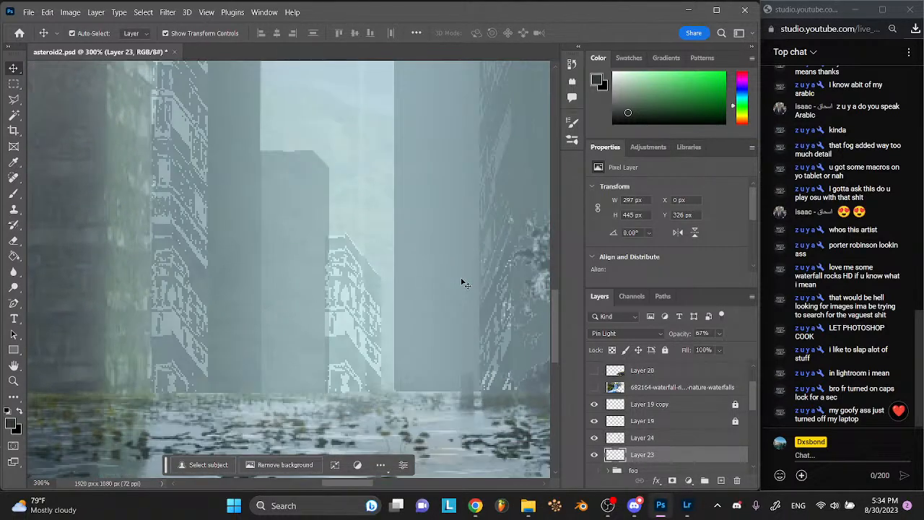
{"action": "left_click", "coordinate": [363, 296]}
{"action": "scroll", "coordinate": [641, 412], "scroll_direction": "up", "scroll_amount": 3}
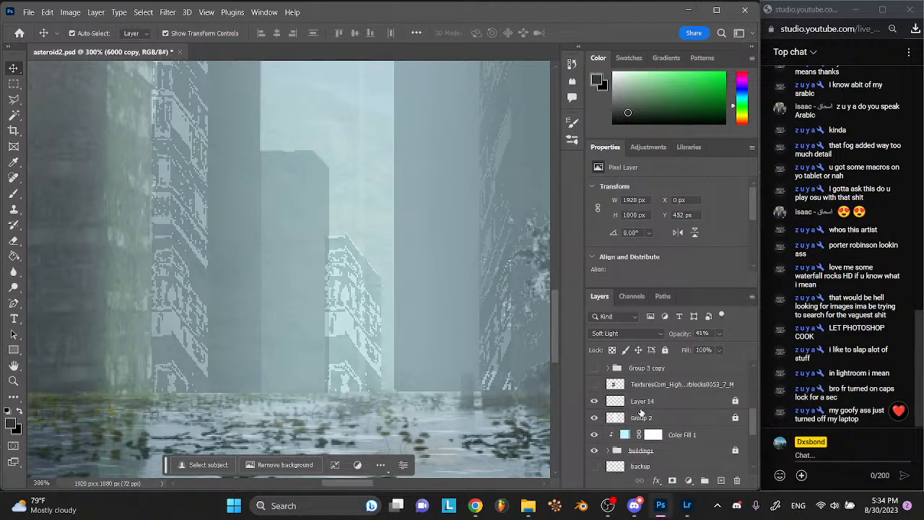
{"action": "left_click", "coordinate": [608, 450]}
{"action": "scroll", "coordinate": [608, 452], "scroll_direction": "down", "scroll_amount": 3}
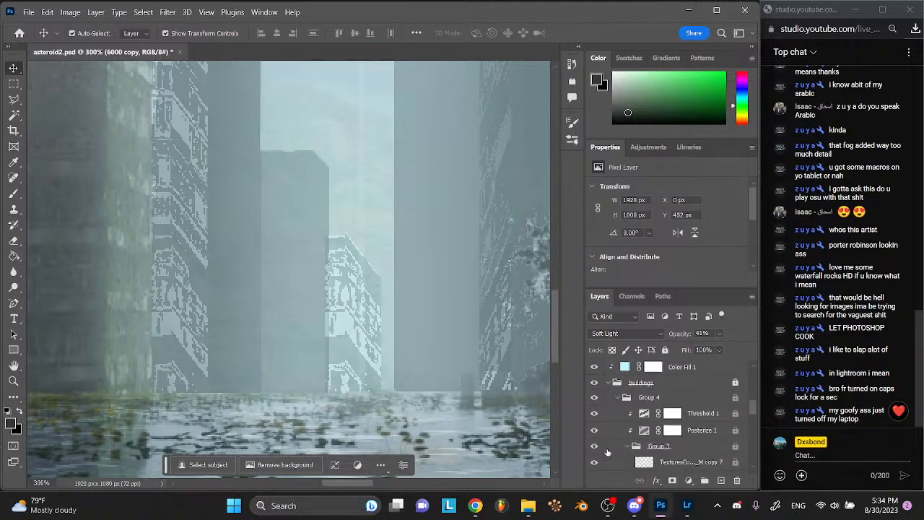
{"action": "scroll", "coordinate": [634, 407], "scroll_direction": "down", "scroll_amount": 2}
{"action": "left_click", "coordinate": [595, 413]}
{"action": "left_click", "coordinate": [595, 412]}
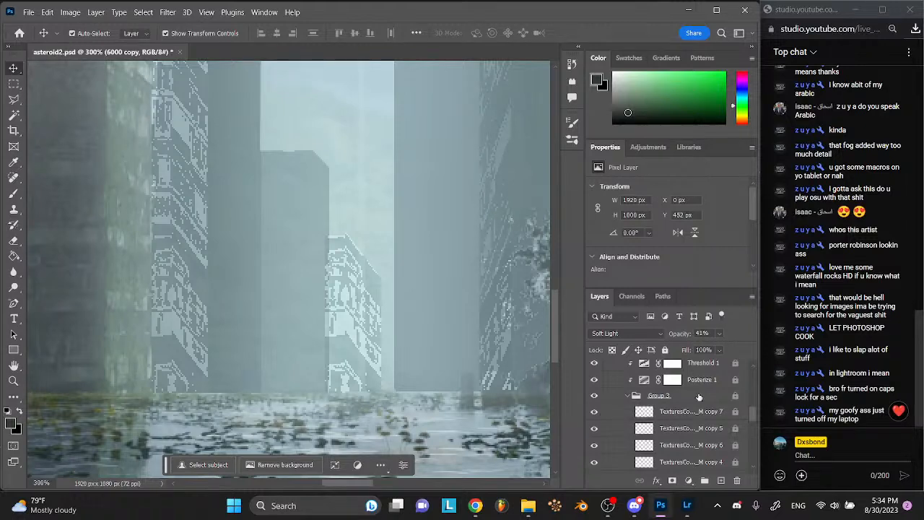
{"action": "scroll", "coordinate": [699, 397], "scroll_direction": "up", "scroll_amount": 2}
- Merge the texture layers copy 7 and copy 5 in Group 3 into a single layer
{"action": "left_click", "coordinate": [687, 448]}
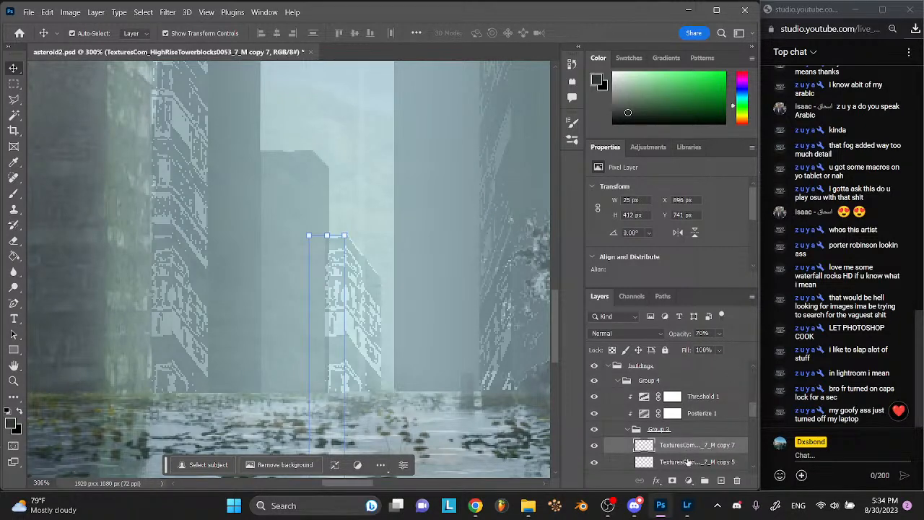
{"action": "left_click", "coordinate": [688, 463], "text": "shift"}
{"action": "right_click", "coordinate": [689, 463]}
{"action": "left_click", "coordinate": [721, 377]}
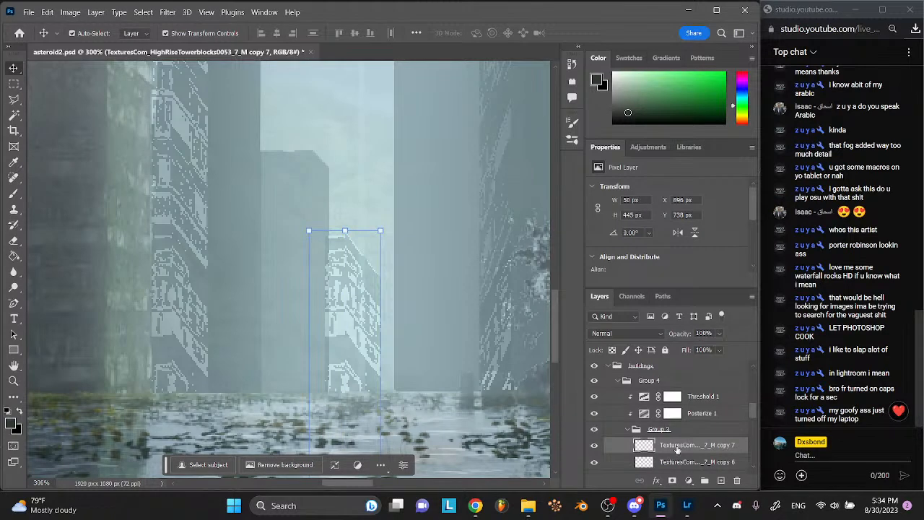
- Apply a black #000000 Color Overlay to the merged distant building and shift it slightly right to X 899 px
{"action": "right_click", "coordinate": [674, 449]}
{"action": "left_click", "coordinate": [697, 20]}
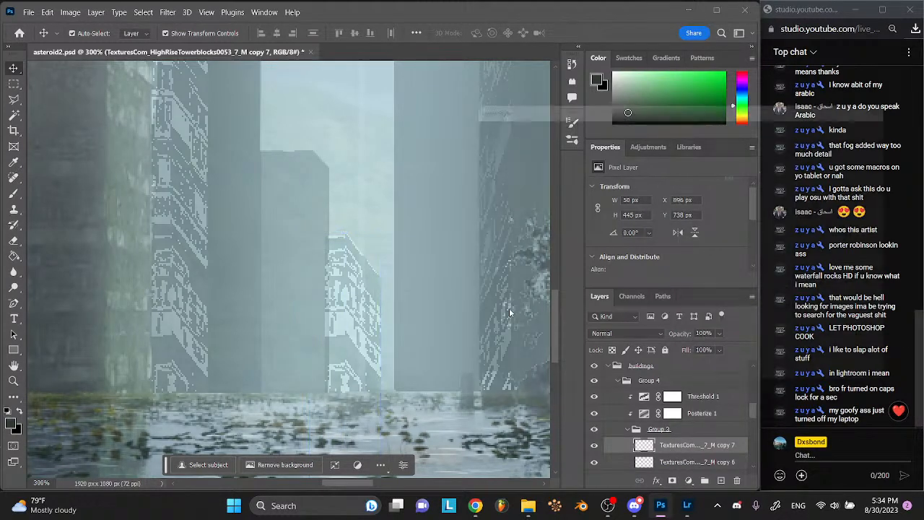
{"action": "left_click", "coordinate": [476, 280]}
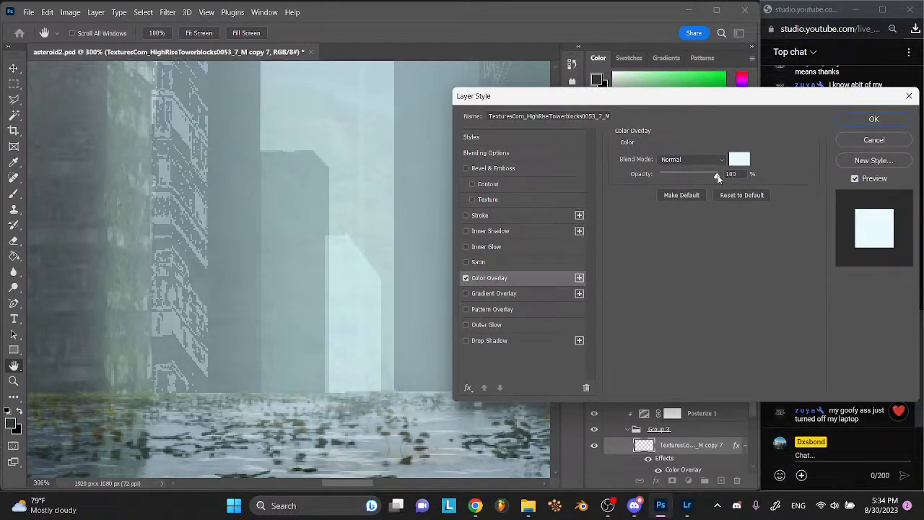
{"action": "left_click", "coordinate": [739, 159]}
{"action": "left_click_drag", "start_coordinate": [755, 396], "coordinate": [748, 480]}
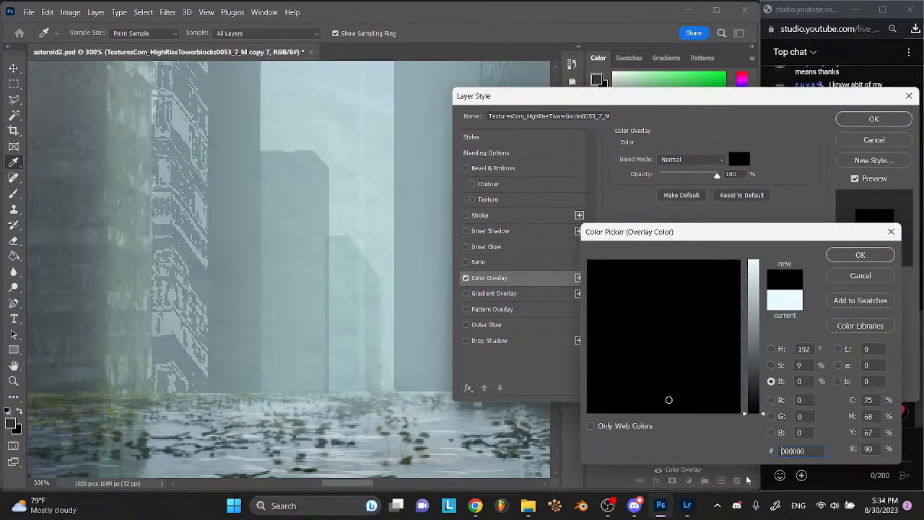
{"action": "left_click", "coordinate": [861, 255]}
{"action": "left_click", "coordinate": [874, 120]}
{"action": "key", "text": "v"}
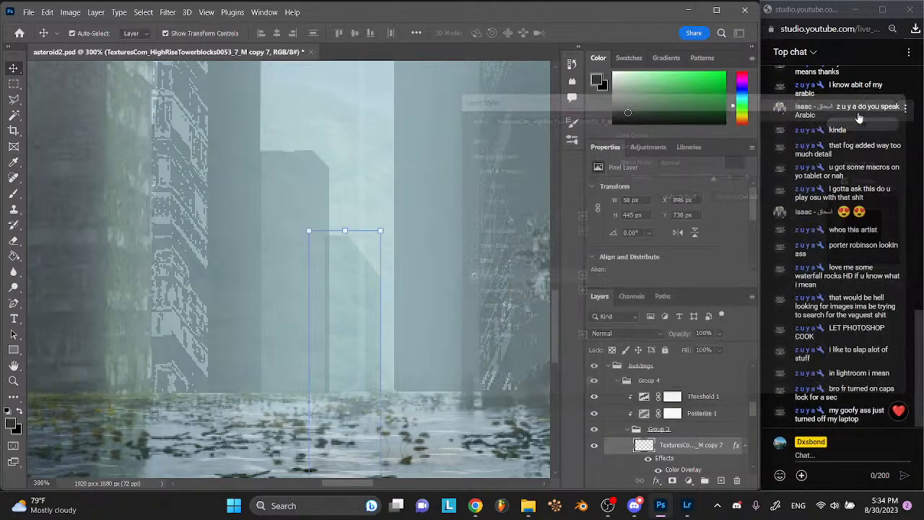
- Save the updated painting asteroid2.psd
{"action": "left_click", "coordinate": [460, 137]}
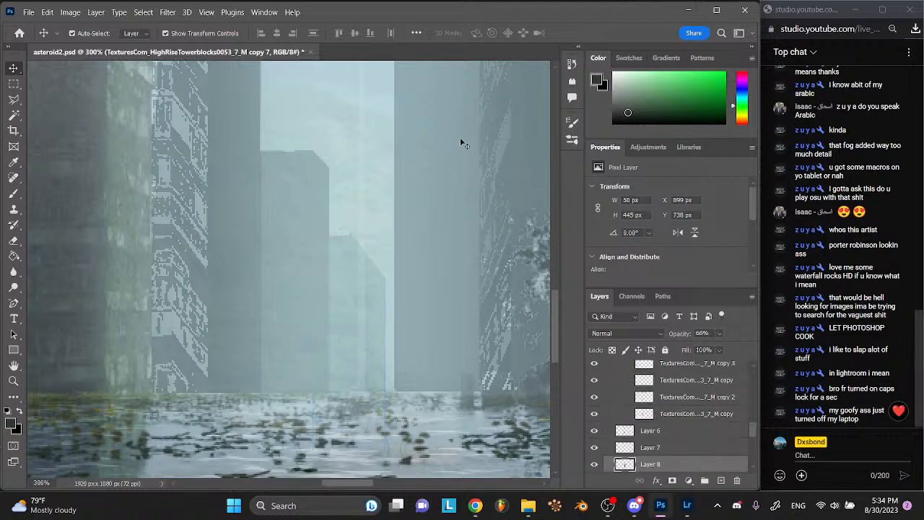
{"action": "key", "text": "ctrl+minus"}
{"action": "key", "text": "ctrl+minus"}
{"action": "key", "text": "ctrl+minus"}
{"action": "key", "text": "ctrl+minus"}
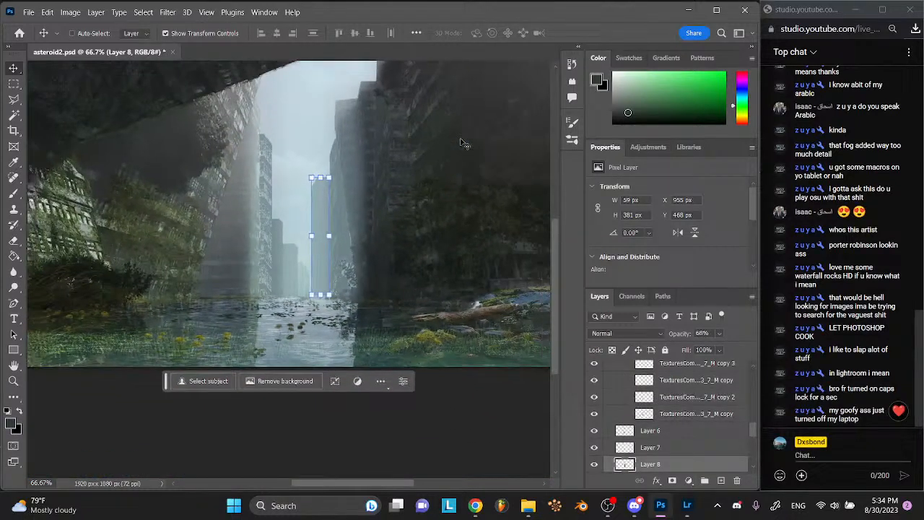
{"action": "key", "text": "ctrl+s"}
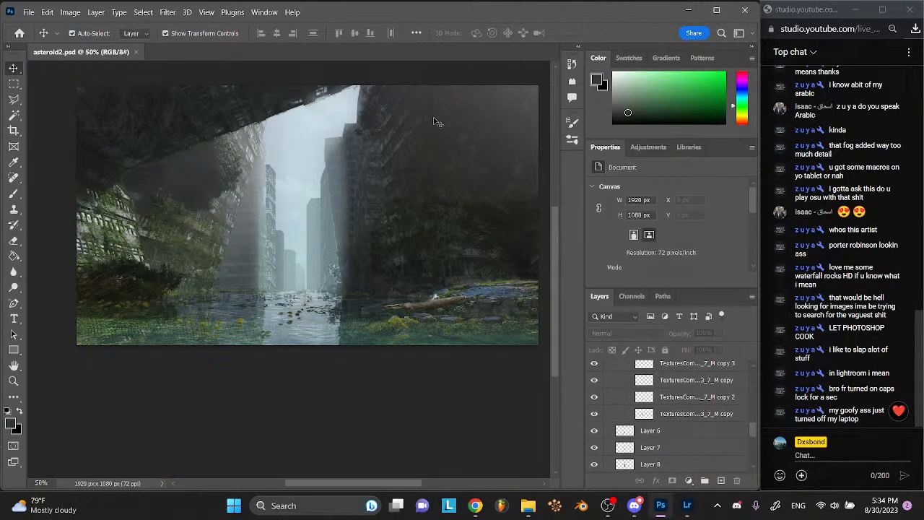
- Choose the Oil Style brush from the texture brushes for painting
{"action": "scroll", "coordinate": [434, 122], "scroll_direction": "up", "scroll_amount": 2}
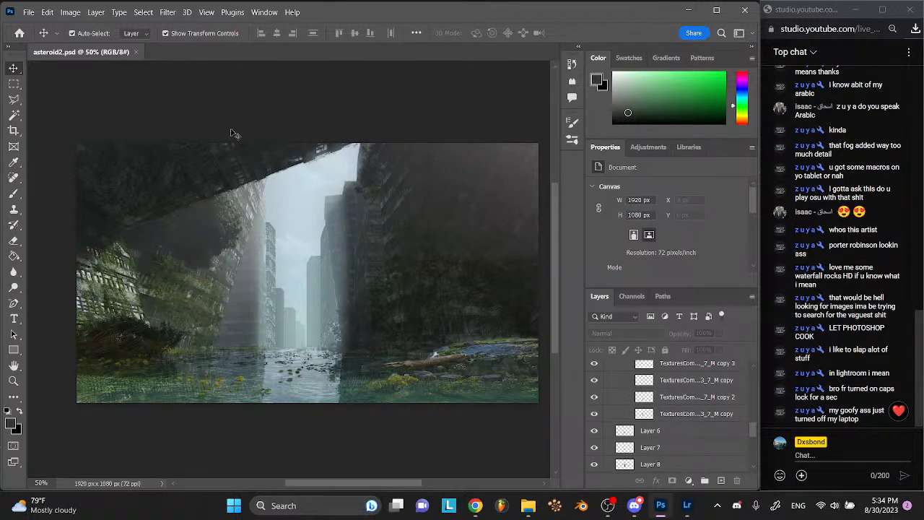
{"action": "scroll", "coordinate": [231, 133], "scroll_direction": "up", "scroll_amount": 2}
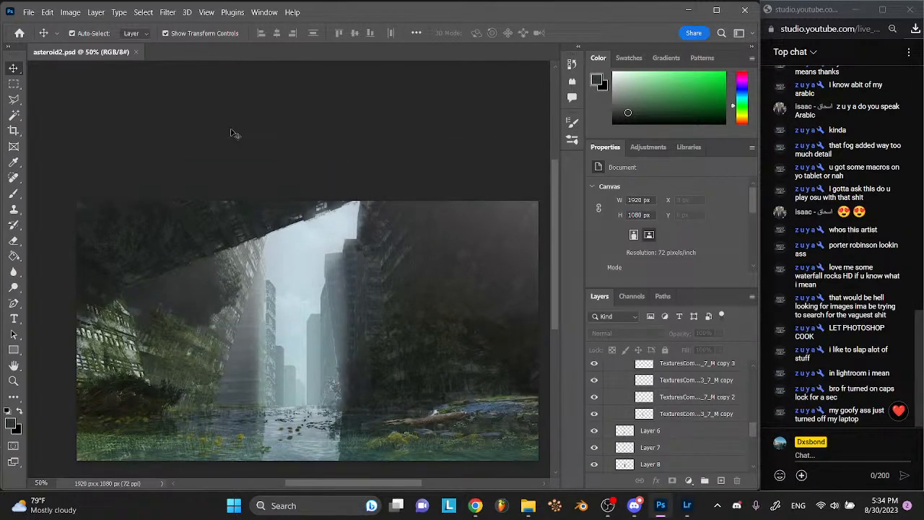
{"action": "scroll", "coordinate": [232, 134], "scroll_direction": "right", "scroll_amount": 2}
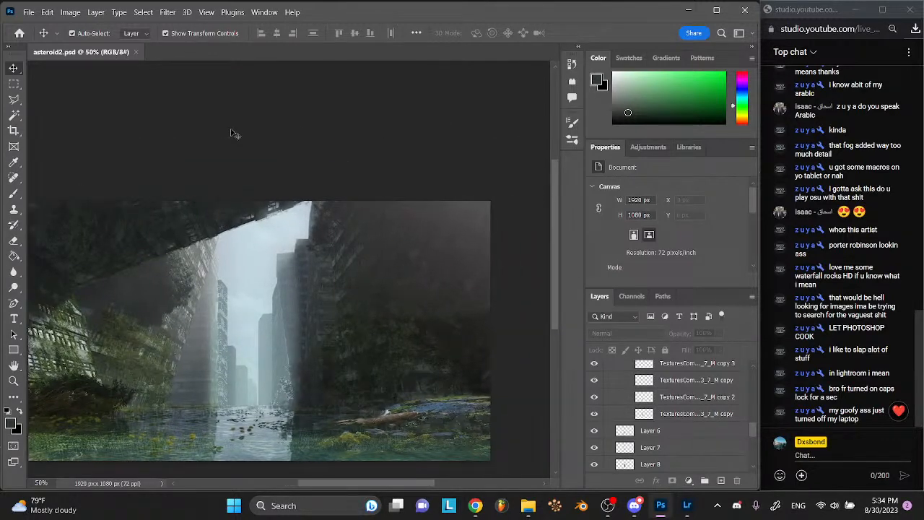
{"action": "left_click", "coordinate": [21, 191]}
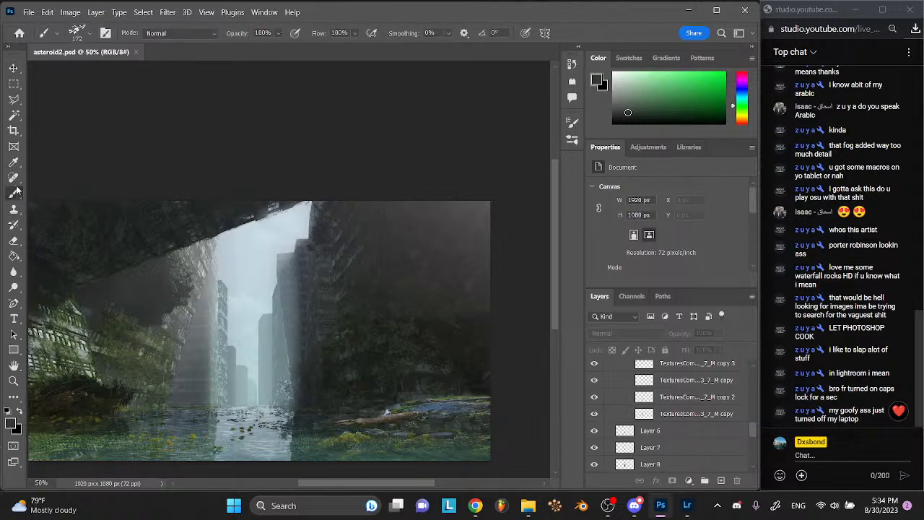
{"action": "left_click", "coordinate": [80, 32]}
{"action": "scroll", "coordinate": [201, 346], "scroll_direction": "up", "scroll_amount": 10}
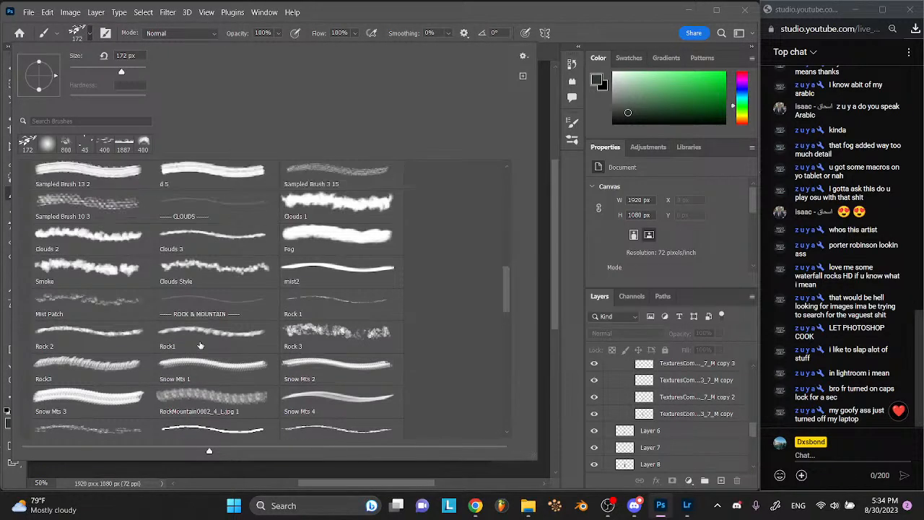
{"action": "scroll", "coordinate": [201, 345], "scroll_direction": "down", "scroll_amount": 1}
{"action": "left_click", "coordinate": [103, 331]}
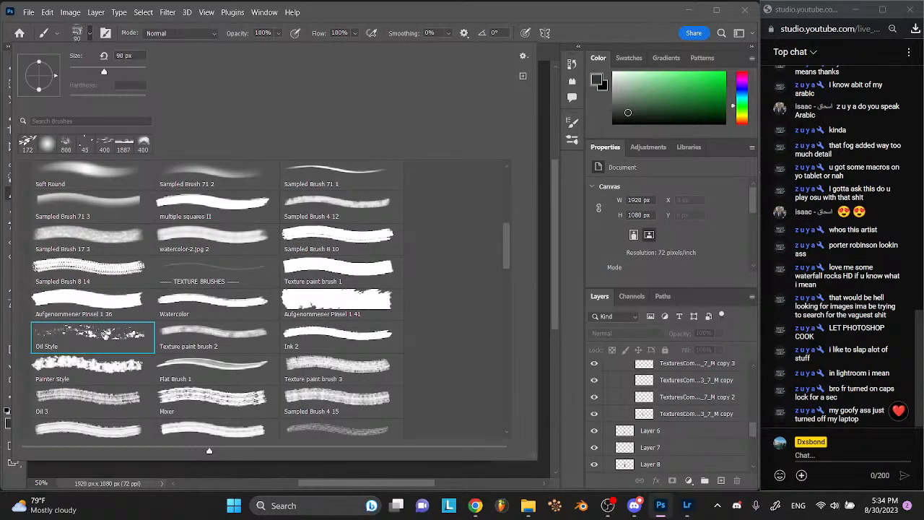
{"action": "left_click", "coordinate": [91, 33]}
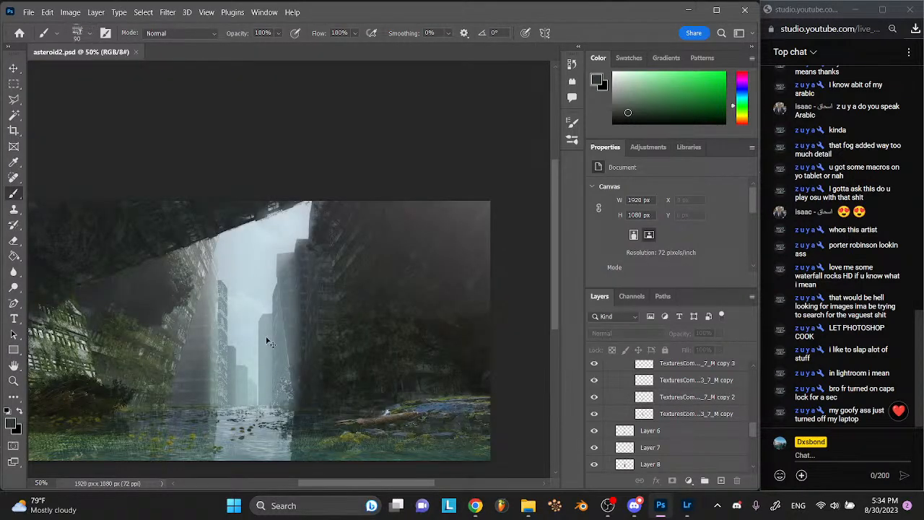
- Collapse the buildings group, then save the painting and add a new layer directly above Layer 22
{"action": "key", "text": "ctrl+plus"}
{"action": "scroll", "coordinate": [700, 427], "scroll_direction": "up", "scroll_amount": 5}
{"action": "scroll", "coordinate": [700, 427], "scroll_direction": "up", "scroll_amount": 2}
{"action": "left_click", "coordinate": [610, 463]}
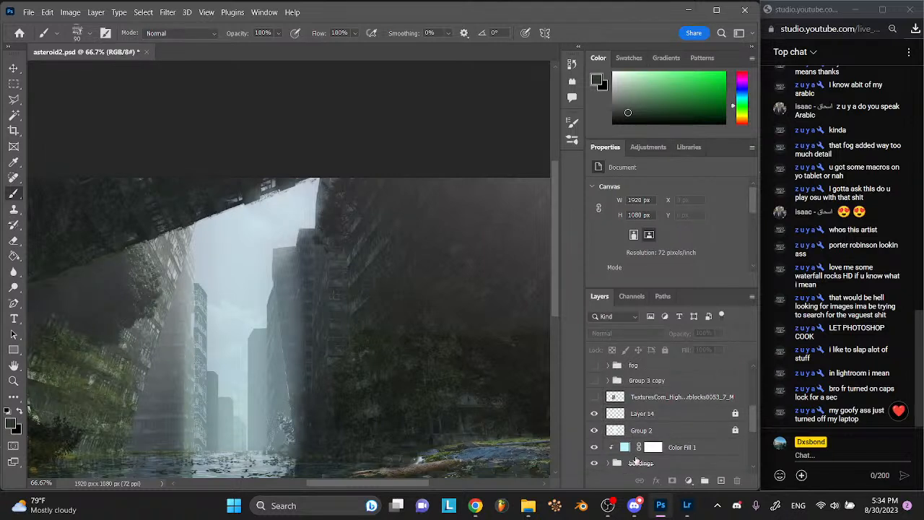
{"action": "scroll", "coordinate": [700, 423], "scroll_direction": "up", "scroll_amount": 5}
{"action": "left_click", "coordinate": [673, 370]}
{"action": "key", "text": "ctrl+s"}
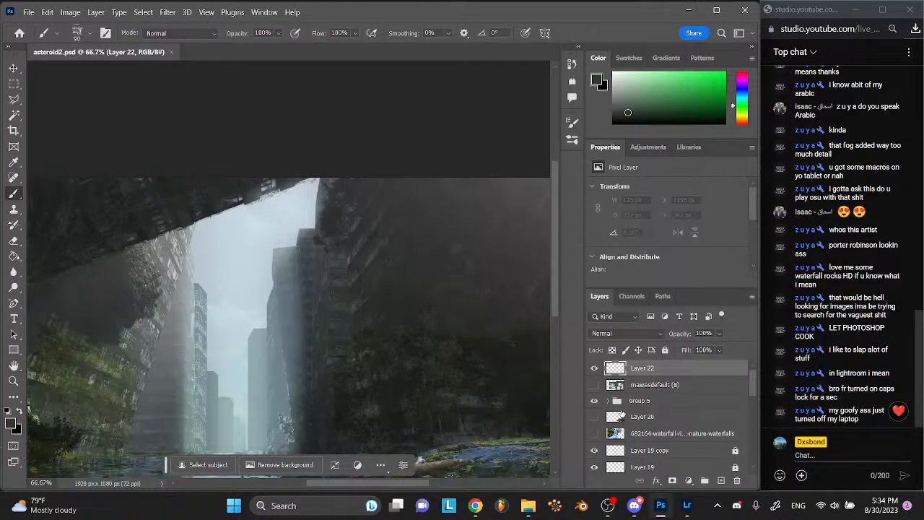
{"action": "left_click", "coordinate": [721, 480]}
{"action": "scroll", "coordinate": [291, 312], "scroll_direction": "left", "scroll_amount": 2}
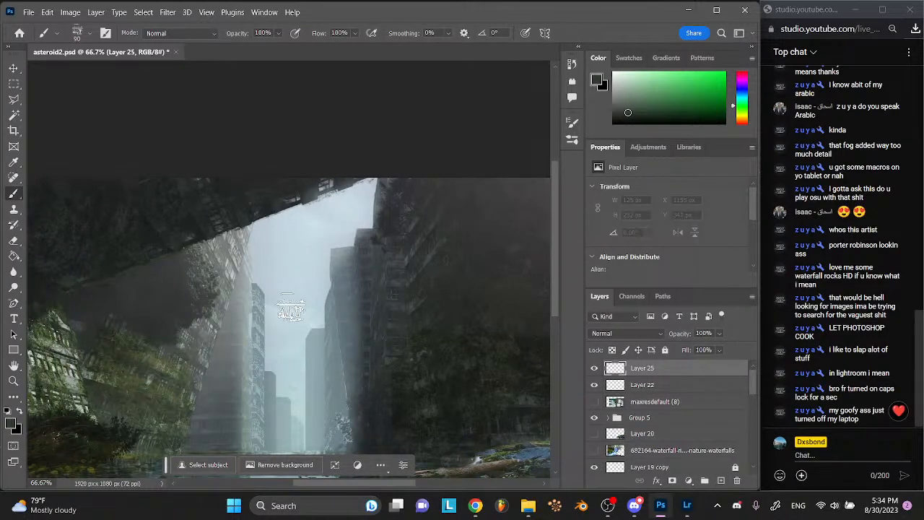
- Set the foreground color to white #ffffff and reduce the Oil Style brush size to 25 px
{"action": "key", "text": "ctrl+equal"}
{"action": "key", "text": "ctrl+equal"}
{"action": "key", "text": "ctrl+equal"}
{"action": "scroll", "coordinate": [292, 310], "scroll_direction": "down", "scroll_amount": 3}
{"action": "scroll", "coordinate": [292, 311], "scroll_direction": "left", "scroll_amount": 2}
{"action": "key", "text": "ctrl+equal"}
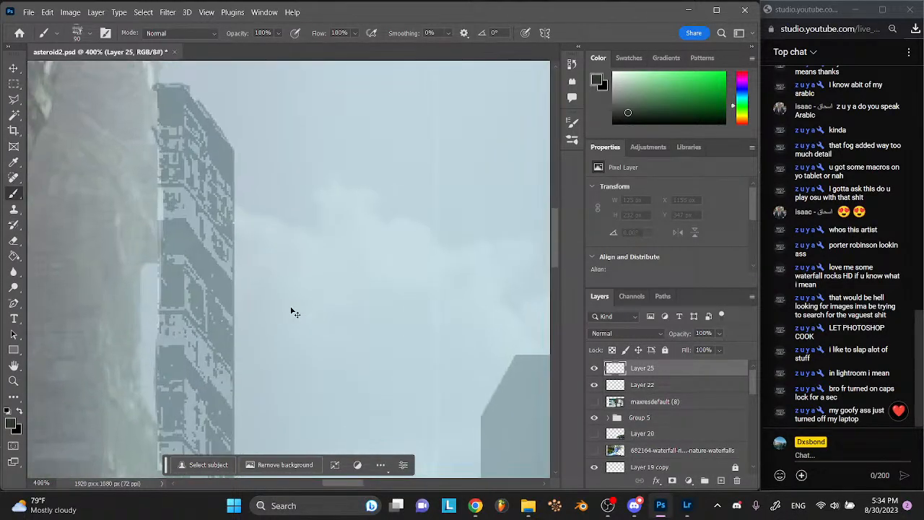
{"action": "key", "text": "ctrl+equal"}
{"action": "scroll", "coordinate": [292, 311], "scroll_direction": "left", "scroll_amount": 1}
{"action": "scroll", "coordinate": [292, 311], "scroll_direction": "down", "scroll_amount": 2}
{"action": "left_click", "coordinate": [10, 424]}
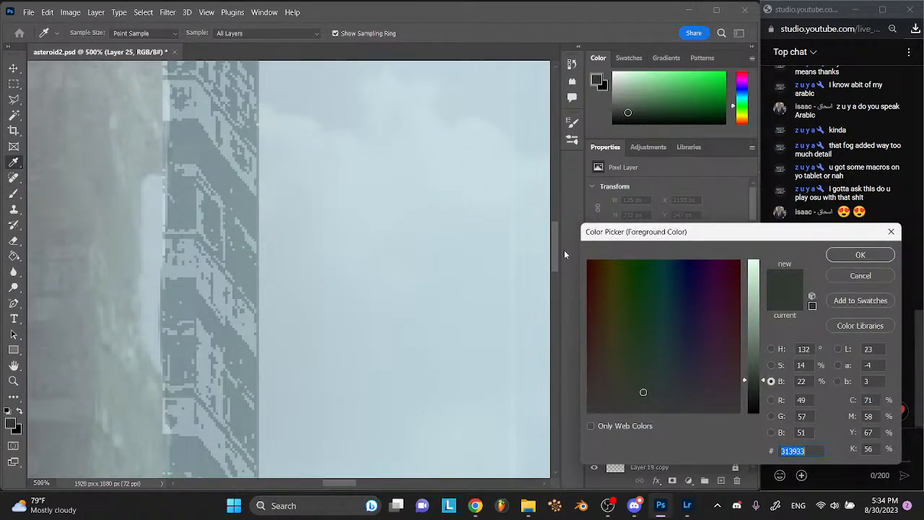
{"action": "left_click_drag", "start_coordinate": [759, 293], "coordinate": [762, 197]}
{"action": "left_click_drag", "start_coordinate": [646, 376], "coordinate": [508, 497]}
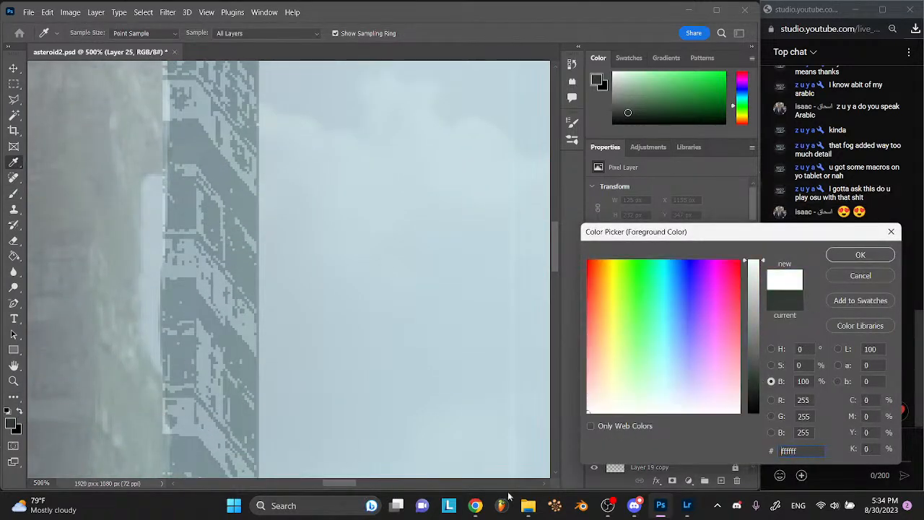
{"action": "left_click", "coordinate": [833, 259]}
{"action": "left_click", "coordinate": [90, 34]}
{"action": "left_click_drag", "start_coordinate": [101, 71], "coordinate": [92, 73]}
{"action": "left_click", "coordinate": [84, 37]}
{"action": "left_click", "coordinate": [571, 227]}
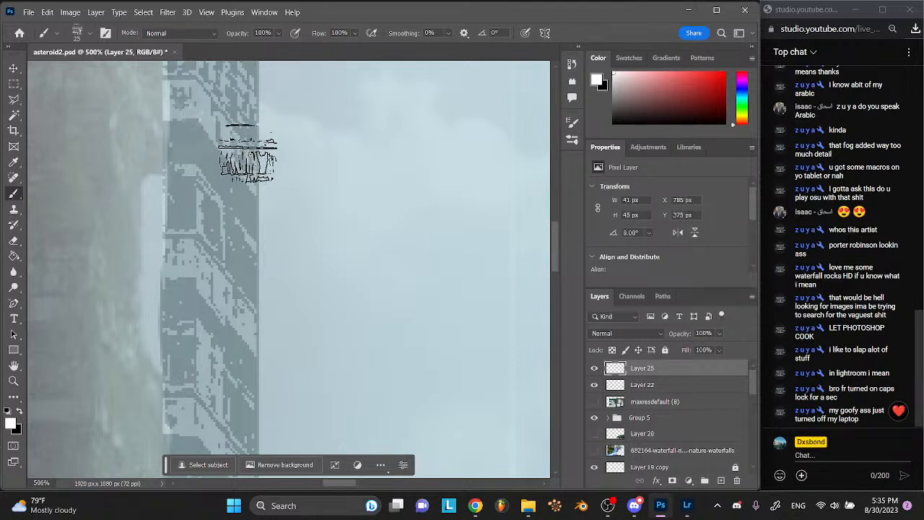
- Paint white textured strokes on Layer 25 down the patterned distant building's facade to the waterline
{"action": "mouse_move", "coordinate": [250, 184]}
{"action": "left_mouse_down"}
{"action": "mouse_move", "coordinate": [234, 268]}
{"action": "mouse_move", "coordinate": [190, 226]}
{"action": "mouse_move", "coordinate": [189, 273]}
{"action": "mouse_move", "coordinate": [198, 268]}
{"action": "left_mouse_up"}
{"action": "scroll", "coordinate": [199, 265], "scroll_direction": "down", "scroll_amount": 5}
{"action": "mouse_move", "coordinate": [237, 128]}
{"action": "left_mouse_down"}
{"action": "mouse_move", "coordinate": [205, 182]}
{"action": "mouse_move", "coordinate": [173, 119]}
{"action": "mouse_move", "coordinate": [185, 280]}
{"action": "mouse_move", "coordinate": [213, 204]}
{"action": "mouse_move", "coordinate": [227, 244]}
{"action": "mouse_move", "coordinate": [226, 338]}
{"action": "mouse_move", "coordinate": [189, 302]}
{"action": "mouse_move", "coordinate": [196, 383]}
{"action": "left_mouse_up"}
{"action": "scroll", "coordinate": [193, 390], "scroll_direction": "down", "scroll_amount": 3}
{"action": "mouse_move", "coordinate": [223, 275]}
{"action": "left_mouse_down"}
{"action": "mouse_move", "coordinate": [237, 296]}
{"action": "mouse_move", "coordinate": [240, 396]}
{"action": "left_mouse_up"}
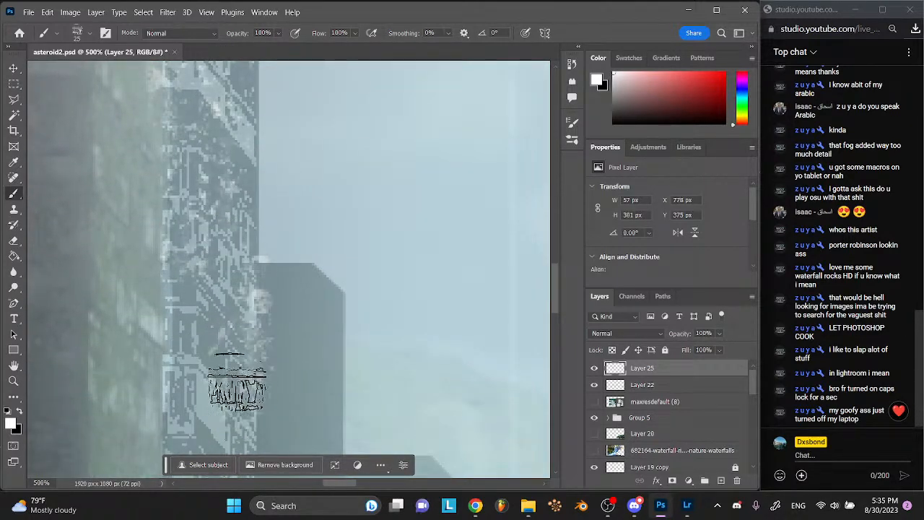
{"action": "scroll", "coordinate": [234, 361], "scroll_direction": "down", "scroll_amount": 2}
{"action": "mouse_move", "coordinate": [212, 253]}
{"action": "left_mouse_down"}
{"action": "mouse_move", "coordinate": [196, 268]}
{"action": "mouse_move", "coordinate": [200, 367]}
{"action": "left_mouse_up"}
{"action": "scroll", "coordinate": [201, 368], "scroll_direction": "down", "scroll_amount": 3}
{"action": "mouse_move", "coordinate": [237, 249]}
{"action": "left_mouse_down"}
{"action": "mouse_move", "coordinate": [210, 342]}
{"action": "mouse_move", "coordinate": [189, 292]}
{"action": "mouse_move", "coordinate": [195, 401]}
{"action": "left_mouse_up"}
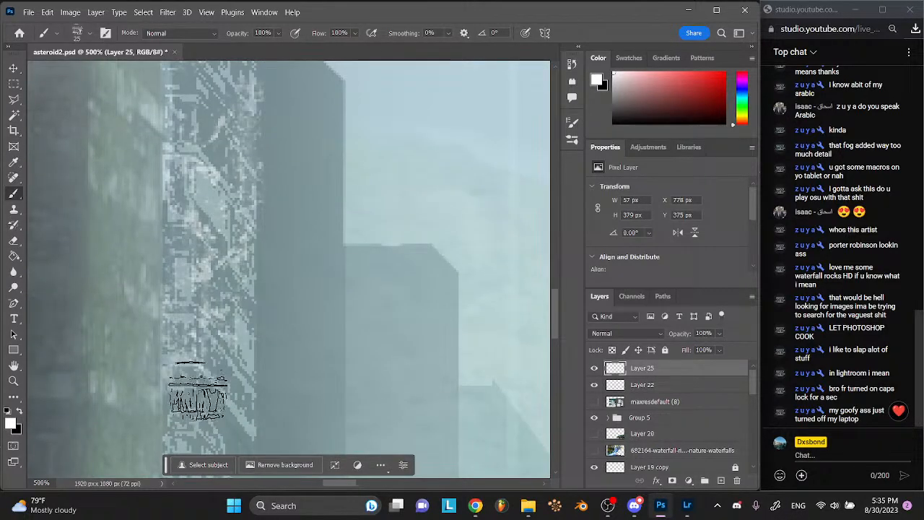
{"action": "scroll", "coordinate": [217, 361], "scroll_direction": "down", "scroll_amount": 3}
{"action": "left_click_drag", "start_coordinate": [199, 283], "coordinate": [200, 351]}
{"action": "scroll", "coordinate": [200, 351], "scroll_direction": "down", "scroll_amount": 3}
{"action": "mouse_move", "coordinate": [218, 292]}
{"action": "left_mouse_down"}
{"action": "mouse_move", "coordinate": [211, 377]}
{"action": "mouse_move", "coordinate": [190, 392]}
{"action": "left_mouse_up"}
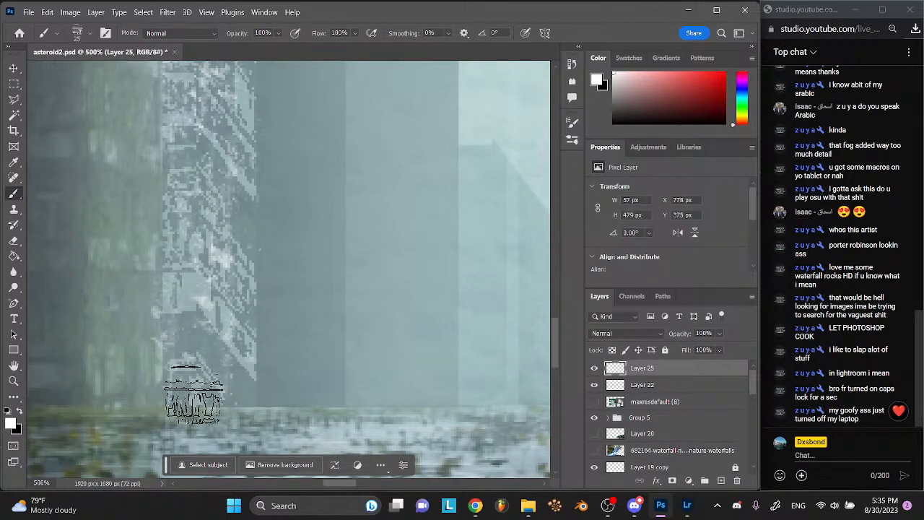
- Dab white texture onto the upper part of the same distant building and save the painting
{"action": "scroll", "coordinate": [194, 395], "scroll_direction": "up", "scroll_amount": 12}
{"action": "scroll", "coordinate": [193, 395], "scroll_direction": "up", "scroll_amount": 8}
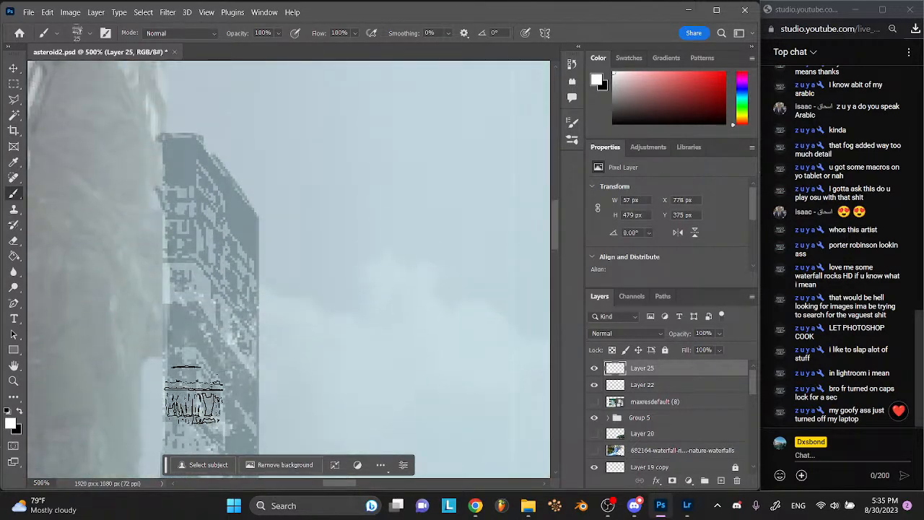
{"action": "right_click", "coordinate": [193, 202]}
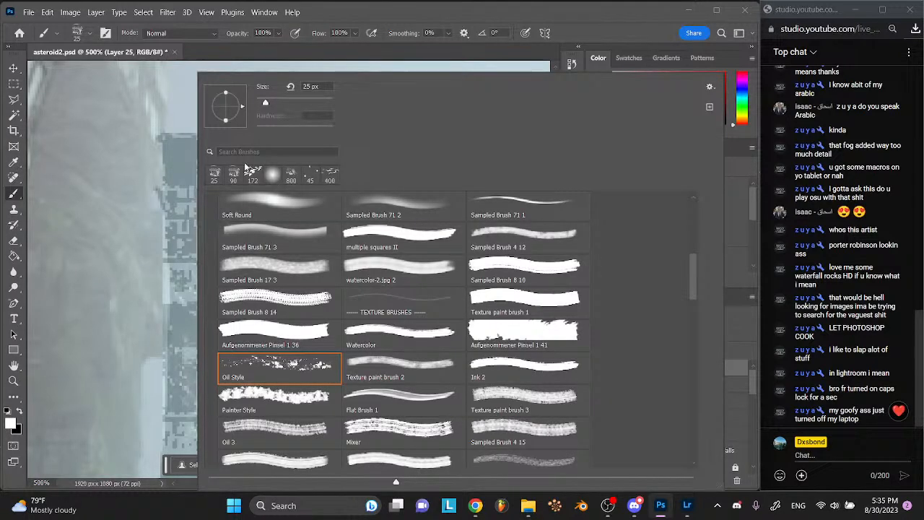
{"action": "left_click", "coordinate": [191, 202]}
{"action": "left_click_drag", "start_coordinate": [192, 206], "coordinate": [224, 249]}
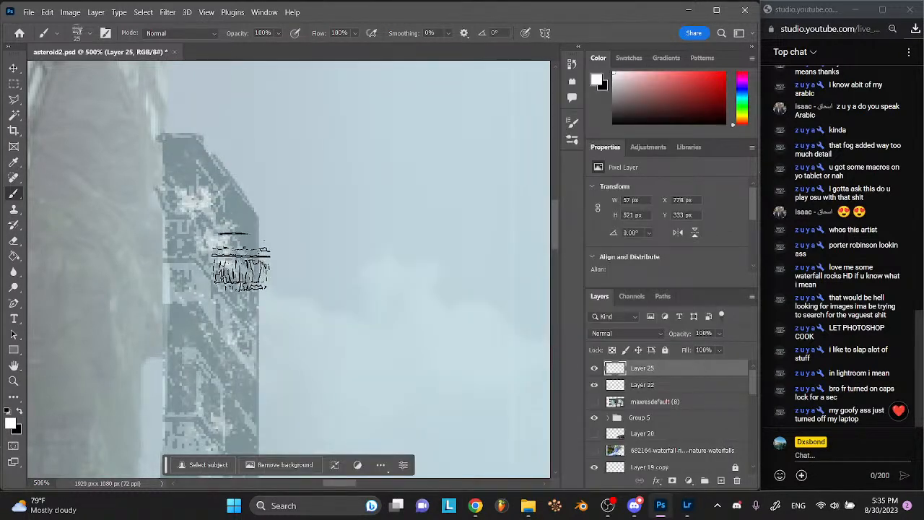
{"action": "scroll", "coordinate": [648, 417], "scroll_direction": "down", "scroll_amount": 2}
{"action": "key", "text": "ctrl+s"}
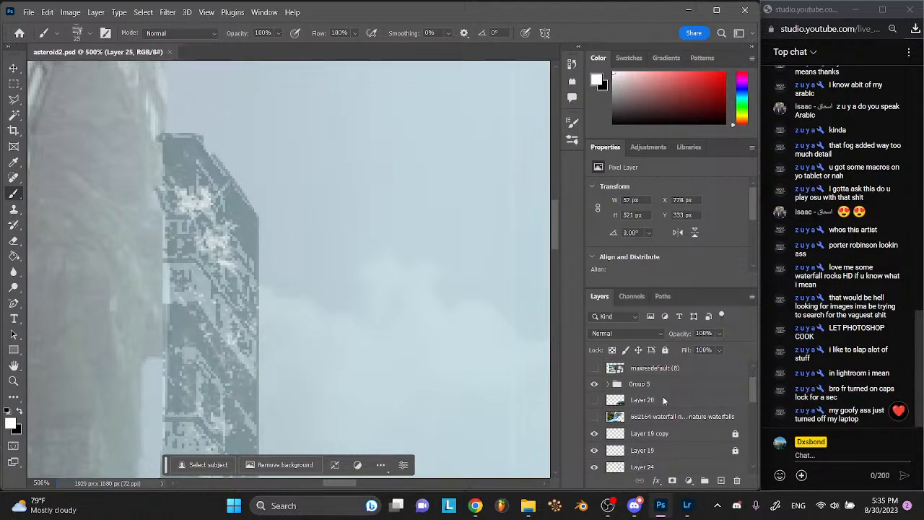
- Duplicate Threshold 1, Posterize 1 and Group 3 inside Group 4, then group the copies and hide that group
{"action": "scroll", "coordinate": [664, 400], "scroll_direction": "down", "scroll_amount": 3}
{"action": "scroll", "coordinate": [663, 400], "scroll_direction": "down", "scroll_amount": 5}
{"action": "left_click", "coordinate": [608, 415]}
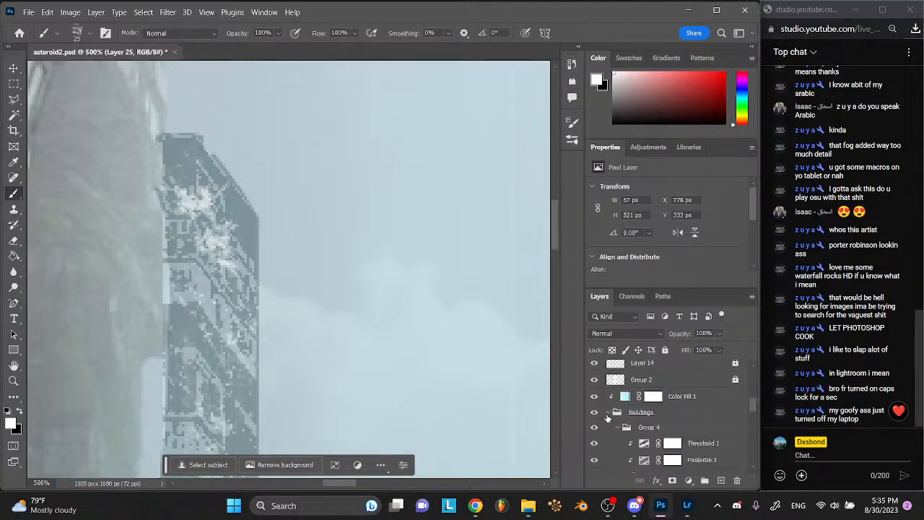
{"action": "scroll", "coordinate": [608, 419], "scroll_direction": "down", "scroll_amount": 2}
{"action": "left_click", "coordinate": [674, 427]}
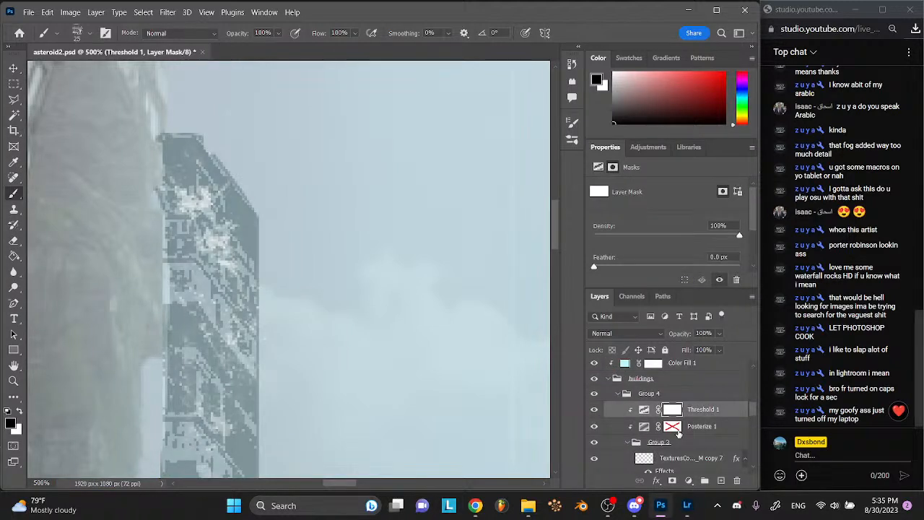
{"action": "left_click", "coordinate": [705, 410]}
{"action": "left_click", "coordinate": [705, 427], "text": "shift"}
{"action": "scroll", "coordinate": [707, 432], "scroll_direction": "down", "scroll_amount": 1}
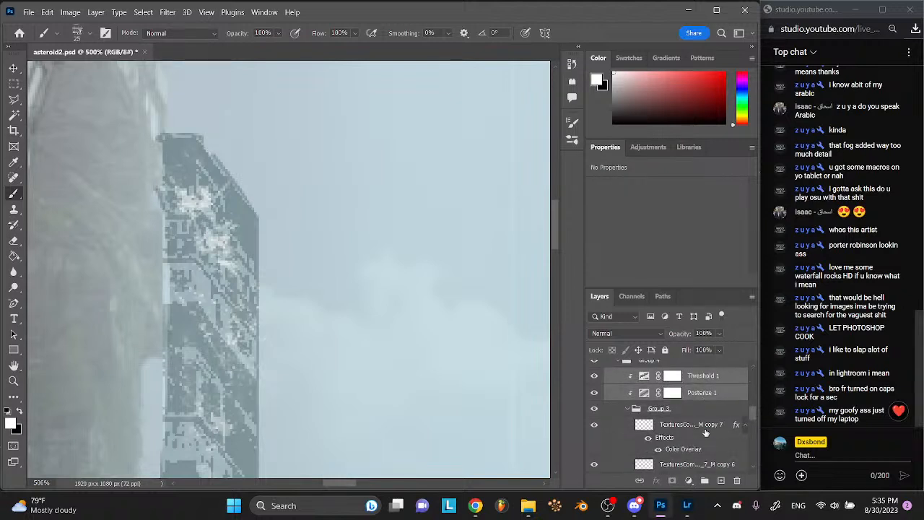
{"action": "left_click", "coordinate": [628, 409]}
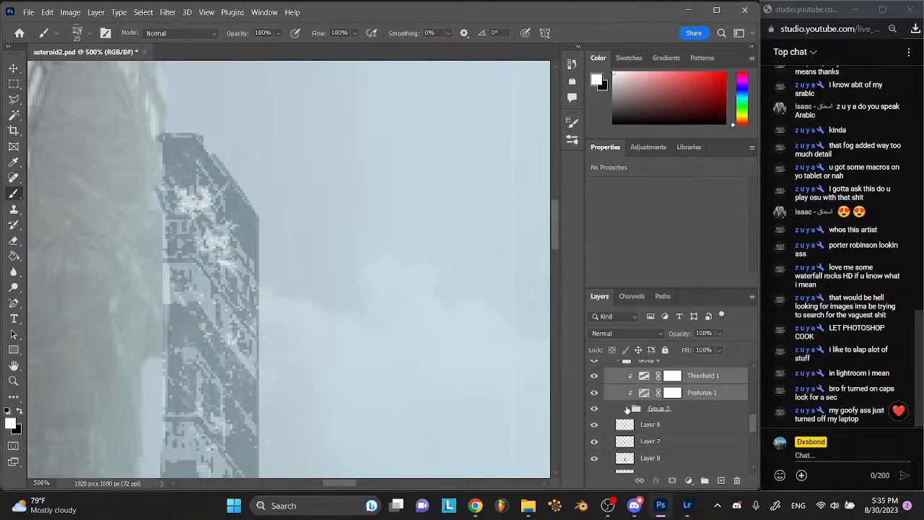
{"action": "left_click", "coordinate": [665, 410]}
{"action": "left_click", "coordinate": [702, 384], "text": "shift"}
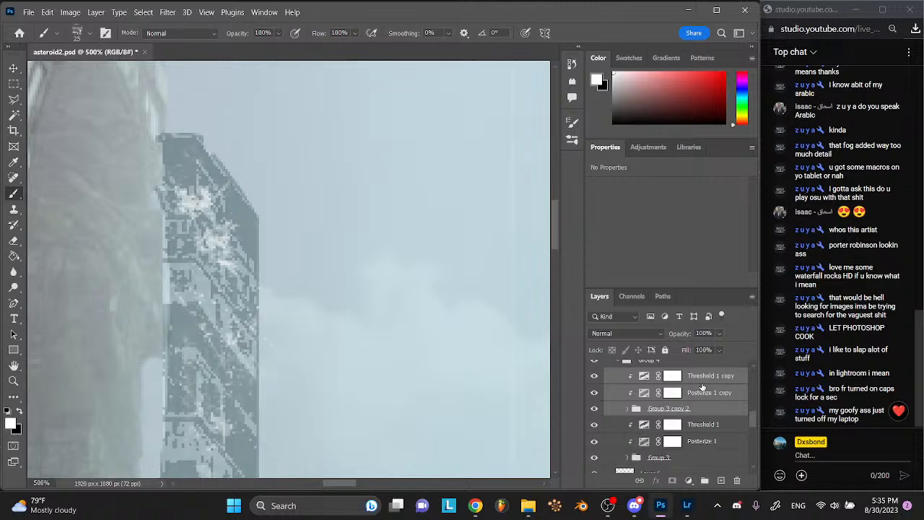
{"action": "key", "text": "ctrl+g"}
{"action": "left_click", "coordinate": [595, 375]}
- Merge the original Threshold 1, Posterize 1 and Group 3 into a single layer
{"action": "left_click", "coordinate": [680, 395]}
{"action": "left_click", "coordinate": [679, 409], "text": "shift"}
{"action": "right_click", "coordinate": [701, 403]}
{"action": "left_click", "coordinate": [699, 399]}
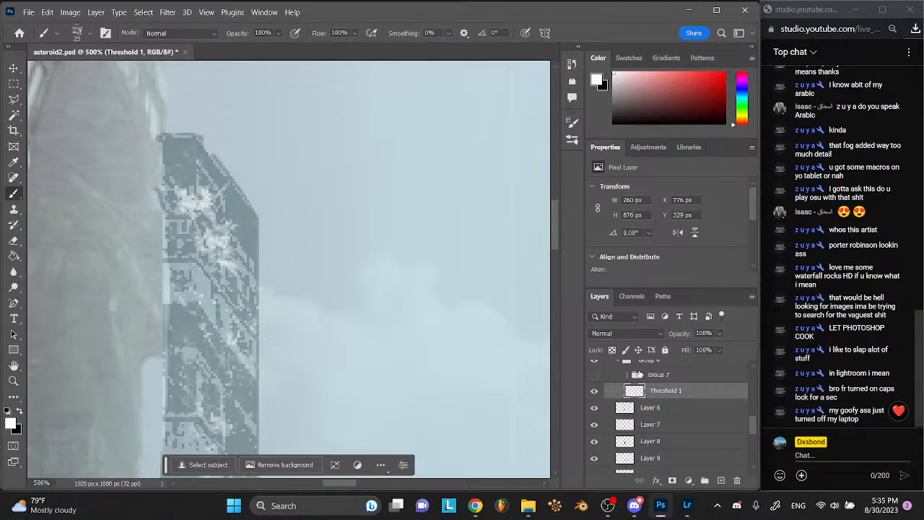
- Rename the hidden group of duplicated building layers as backup
{"action": "double_click", "coordinate": [655, 374]}
{"action": "type", "text": "backup"}
{"action": "key", "text": "Return"}
- Apply a Gaussian Blur with a radius of 0.2 pixels to the merged Threshold 1 layer
{"action": "left_click", "coordinate": [660, 396]}
{"action": "left_click", "coordinate": [168, 12]}
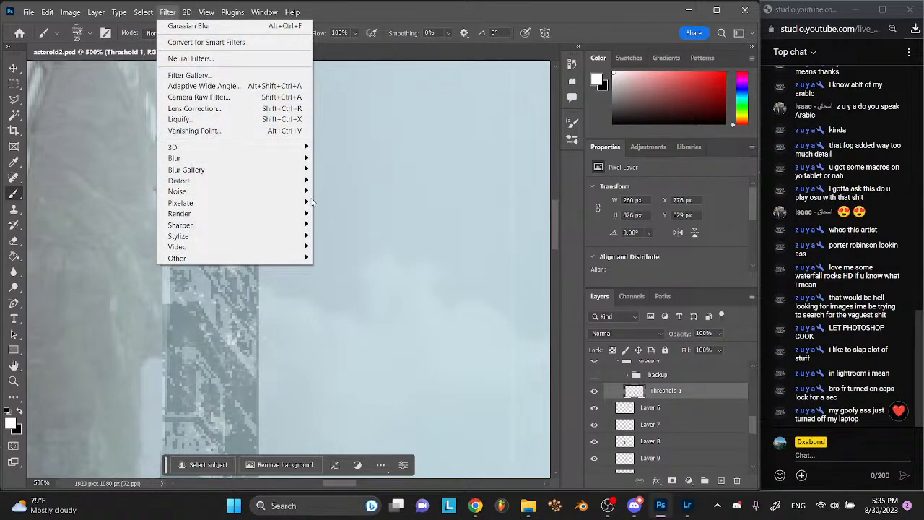
{"action": "mouse_move", "coordinate": [282, 176]}
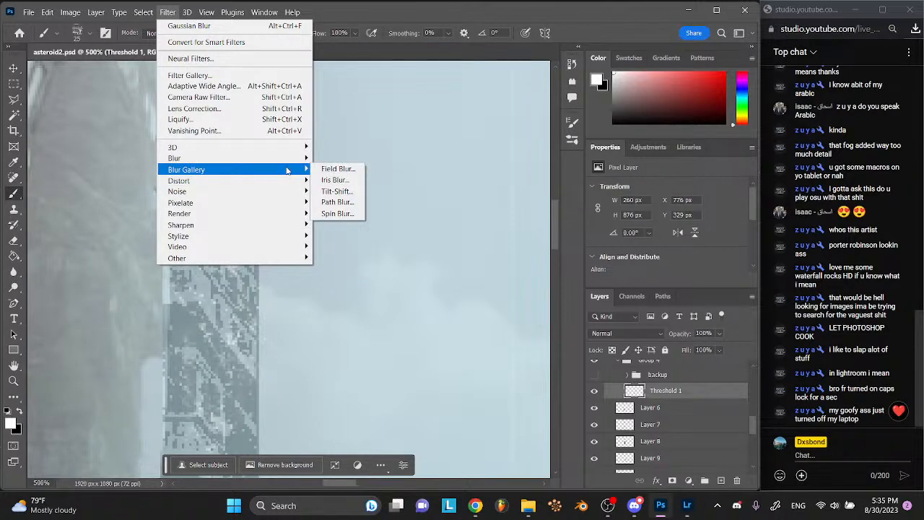
{"action": "mouse_move", "coordinate": [286, 158]}
{"action": "left_click", "coordinate": [339, 203]}
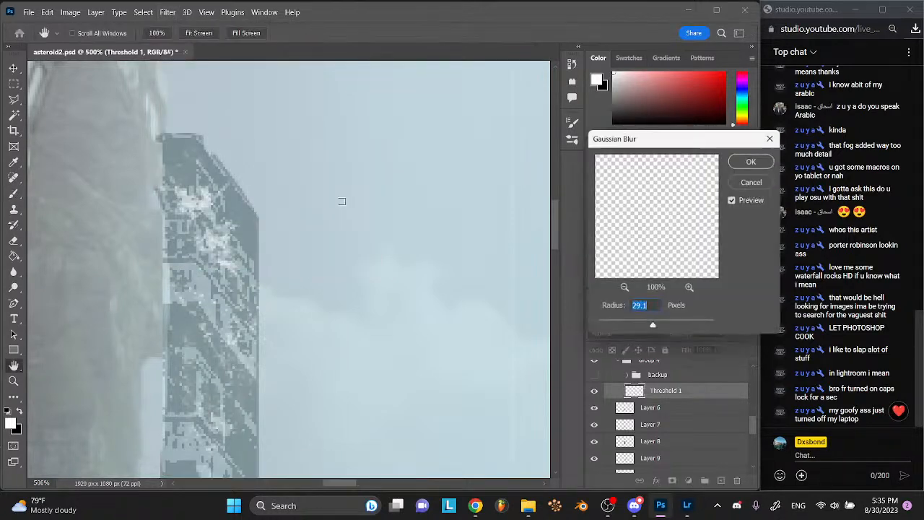
{"action": "left_click_drag", "start_coordinate": [626, 323], "coordinate": [603, 326]}
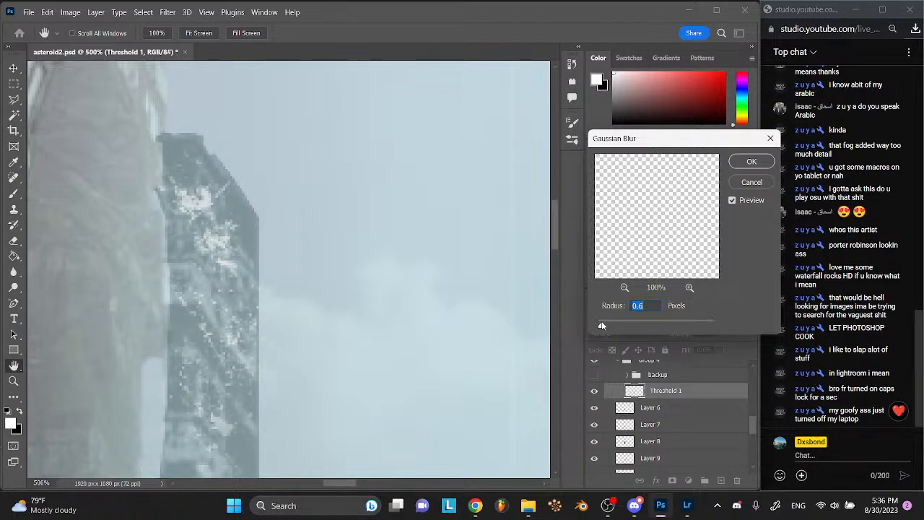
{"action": "left_click_drag", "start_coordinate": [600, 327], "coordinate": [599, 327]}
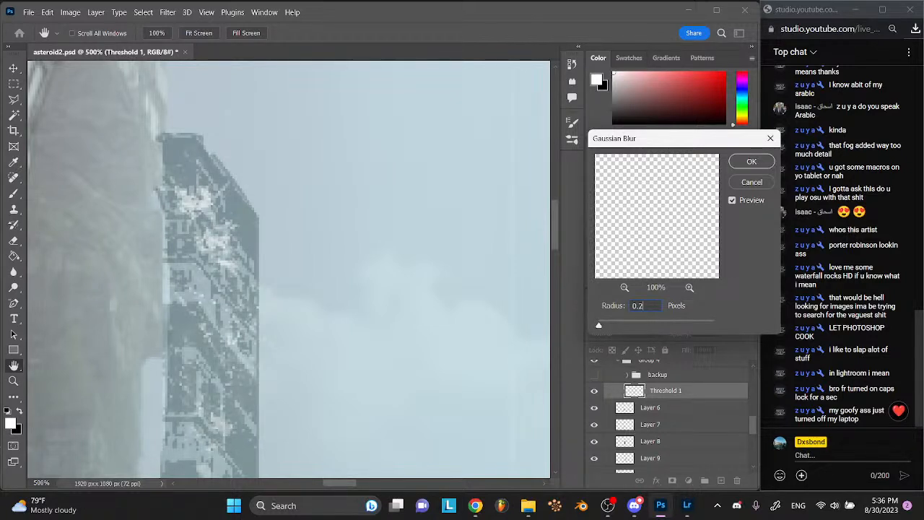
{"action": "key", "text": "Return"}
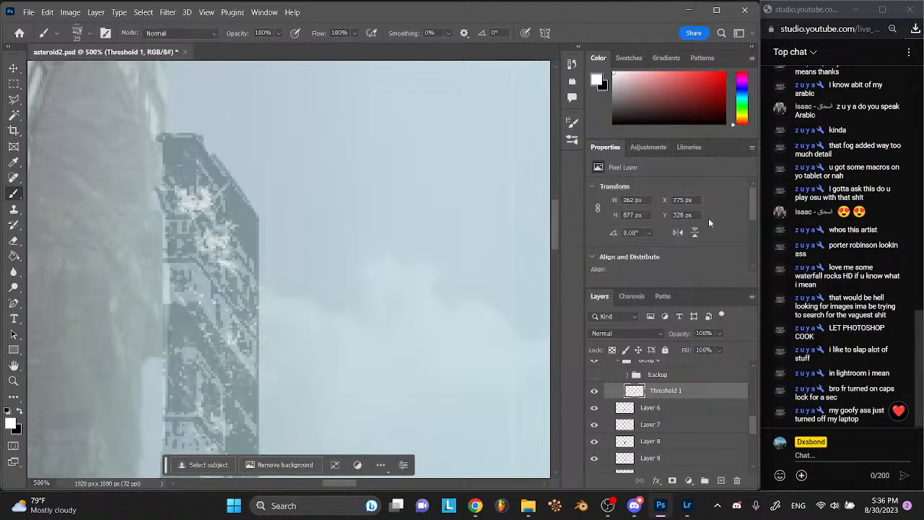
- Collapse the buildings group and lock it completely
{"action": "key", "text": "ctrl+minus"}
{"action": "key", "text": "ctrl+minus"}
{"action": "key", "text": "ctrl+minus"}
{"action": "scroll", "coordinate": [487, 140], "scroll_direction": "down", "scroll_amount": 5}
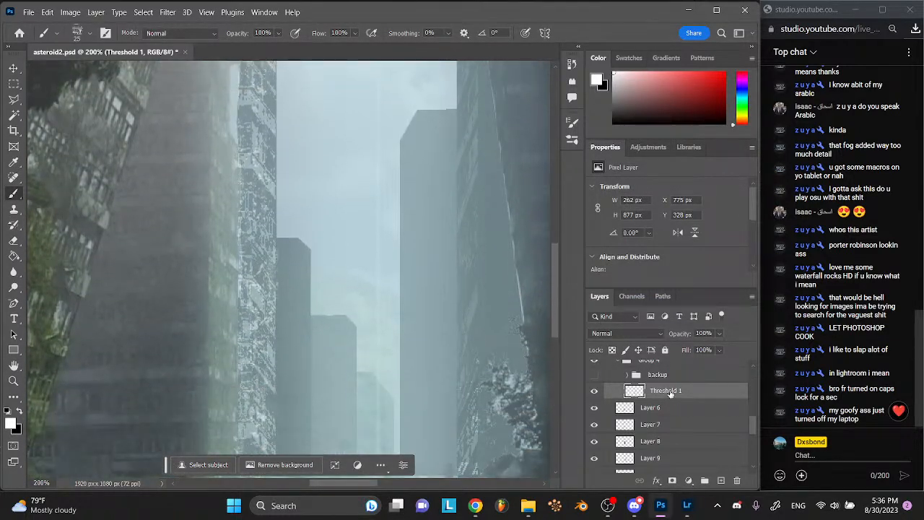
{"action": "scroll", "coordinate": [651, 376], "scroll_direction": "up", "scroll_amount": 3}
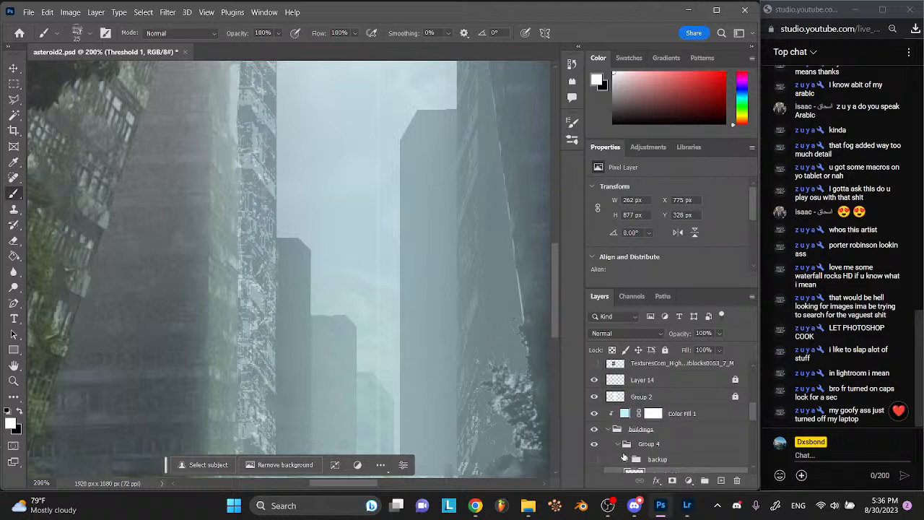
{"action": "left_click", "coordinate": [613, 430]}
{"action": "scroll", "coordinate": [654, 431], "scroll_direction": "up", "scroll_amount": 2}
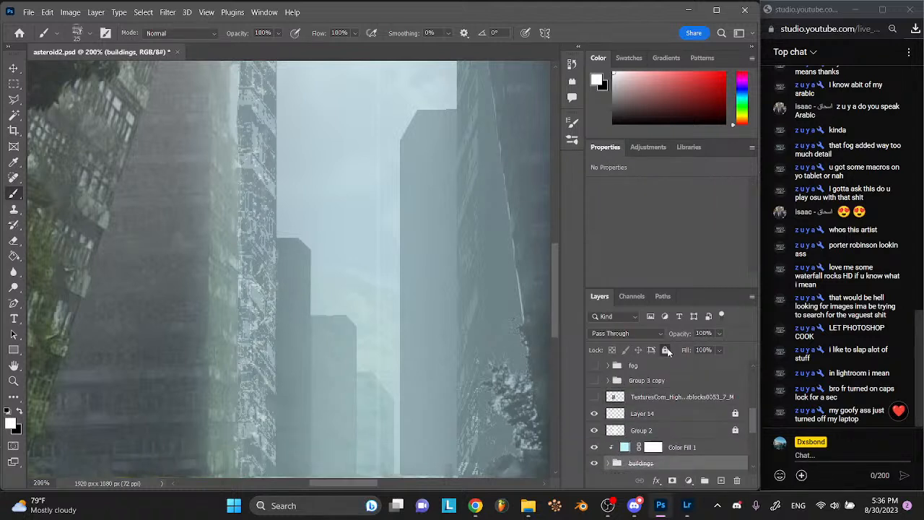
- Set the blend mode of Layer 25 with the white building strokes to Soft Light
{"action": "scroll", "coordinate": [668, 401], "scroll_direction": "up", "scroll_amount": 3}
{"action": "left_click", "coordinate": [652, 369]}
{"action": "left_click", "coordinate": [628, 333]}
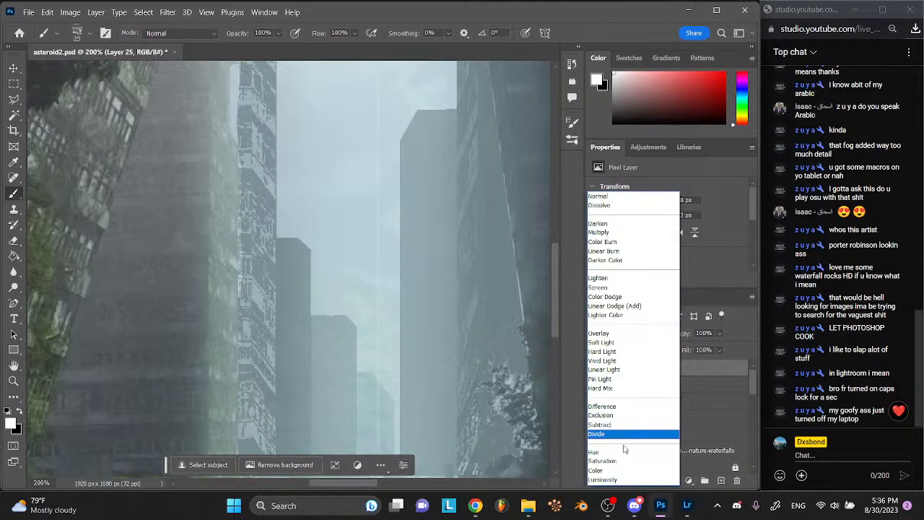
{"action": "left_click", "coordinate": [625, 343]}
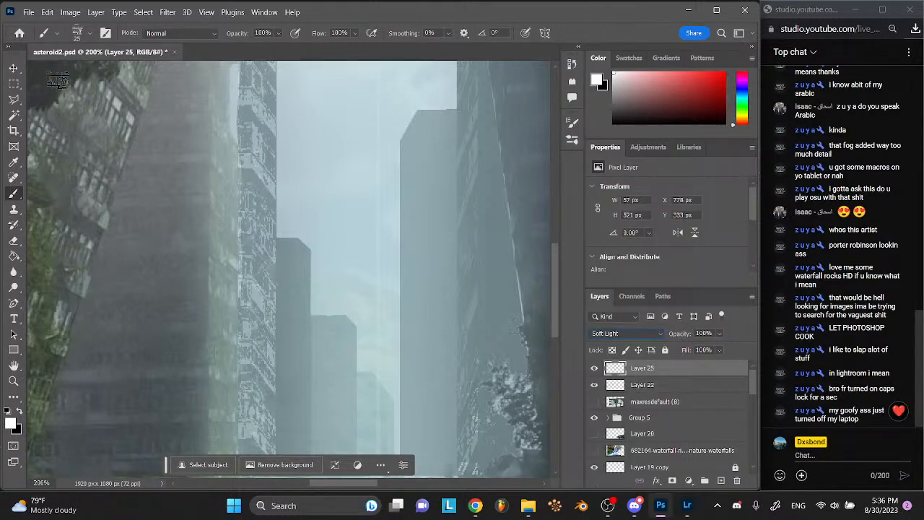
- Check the softened distant building against its surroundings and save the updated painting
{"action": "key", "text": "v"}
{"action": "scroll", "coordinate": [334, 233], "scroll_direction": "down", "scroll_amount": 3}
{"action": "scroll", "coordinate": [335, 230], "scroll_direction": "down", "scroll_amount": 1}
{"action": "scroll", "coordinate": [335, 229], "scroll_direction": "left", "scroll_amount": 2}
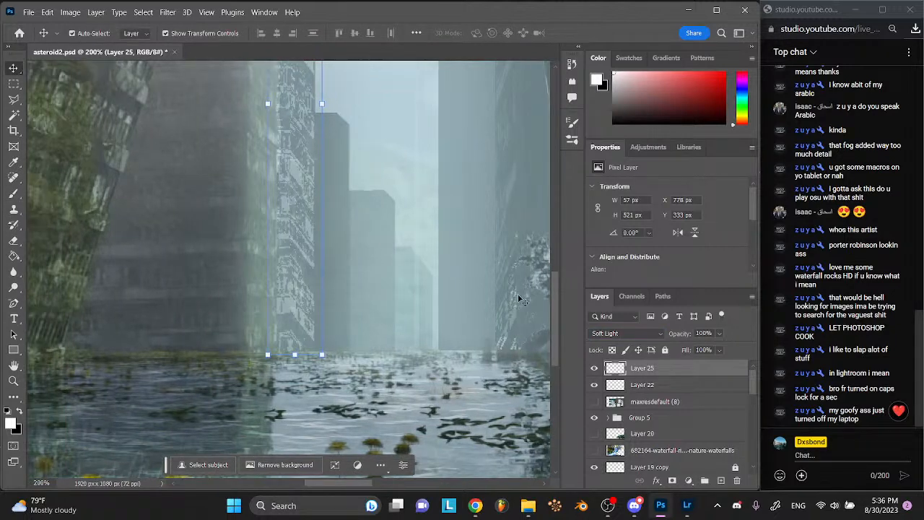
{"action": "scroll", "coordinate": [323, 279], "scroll_direction": "up", "scroll_amount": 10}
{"action": "scroll", "coordinate": [322, 278], "scroll_direction": "left", "scroll_amount": 8}
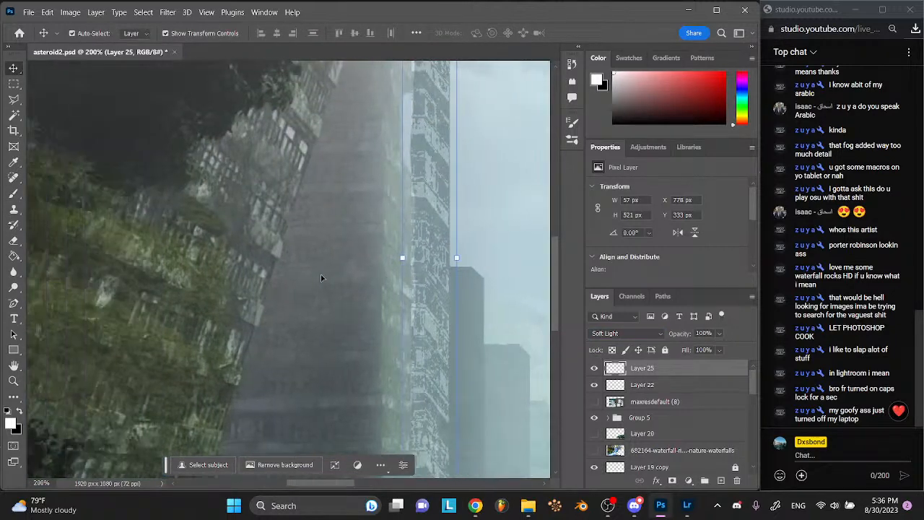
{"action": "key", "text": "ctrl+s"}
{"action": "scroll", "coordinate": [322, 279], "scroll_direction": "right", "scroll_amount": 5}
{"action": "scroll", "coordinate": [322, 278], "scroll_direction": "down", "scroll_amount": 7}
{"action": "scroll", "coordinate": [323, 278], "scroll_direction": "right", "scroll_amount": 8}
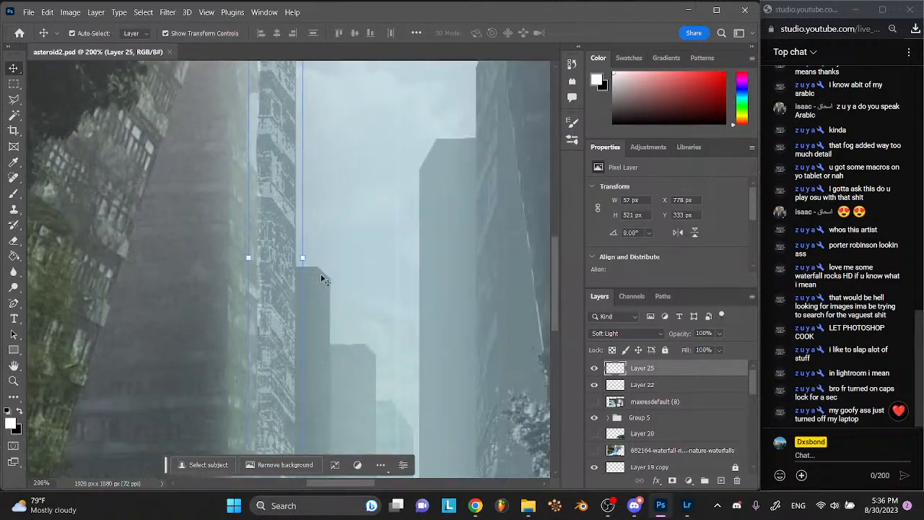
{"action": "scroll", "coordinate": [691, 415], "scroll_direction": "down", "scroll_amount": 5}
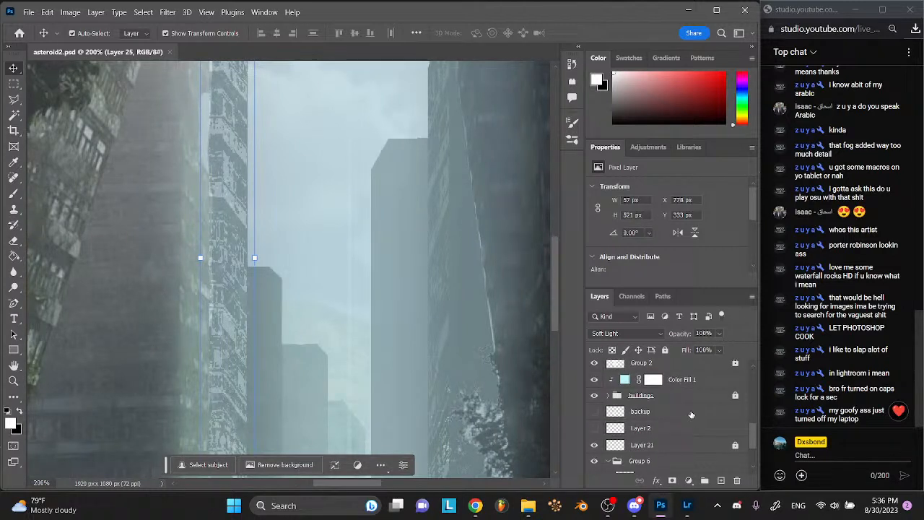
- Unlock the buildings group and test an opacity of 42% on its Threshold 1 layer, returning it to 100%
{"action": "left_click", "coordinate": [611, 395]}
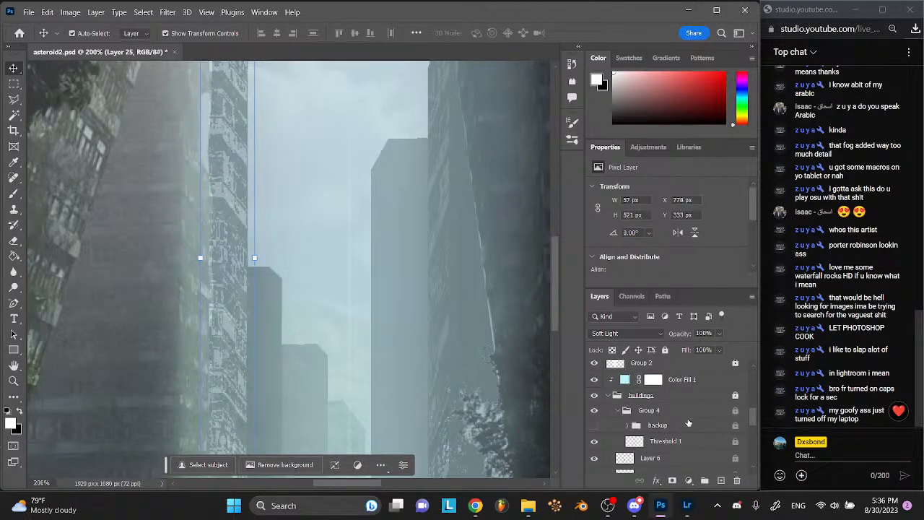
{"action": "left_click", "coordinate": [685, 416]}
{"action": "left_click", "coordinate": [691, 442]}
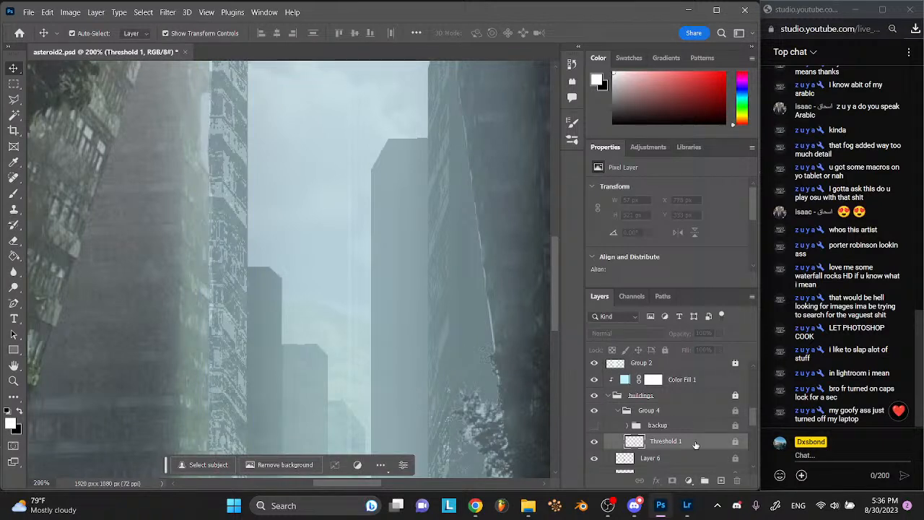
{"action": "left_click", "coordinate": [735, 397]}
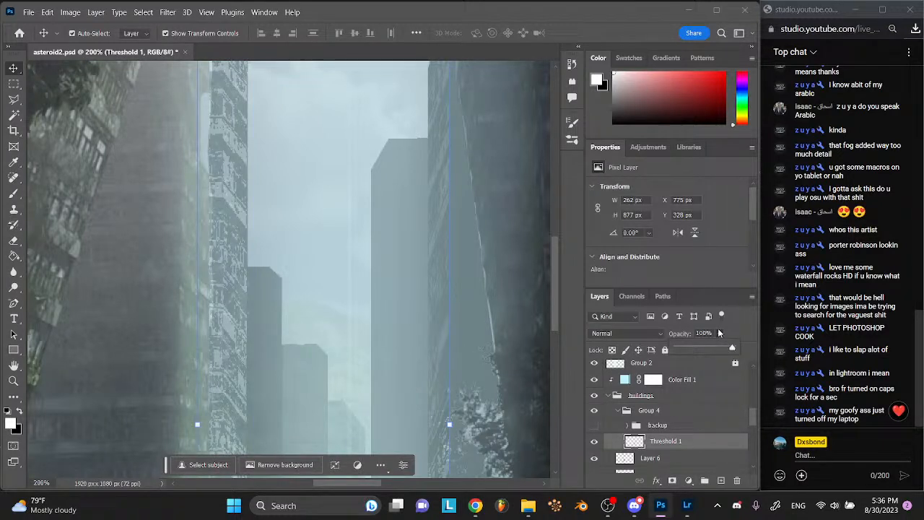
{"action": "left_click", "coordinate": [700, 349]}
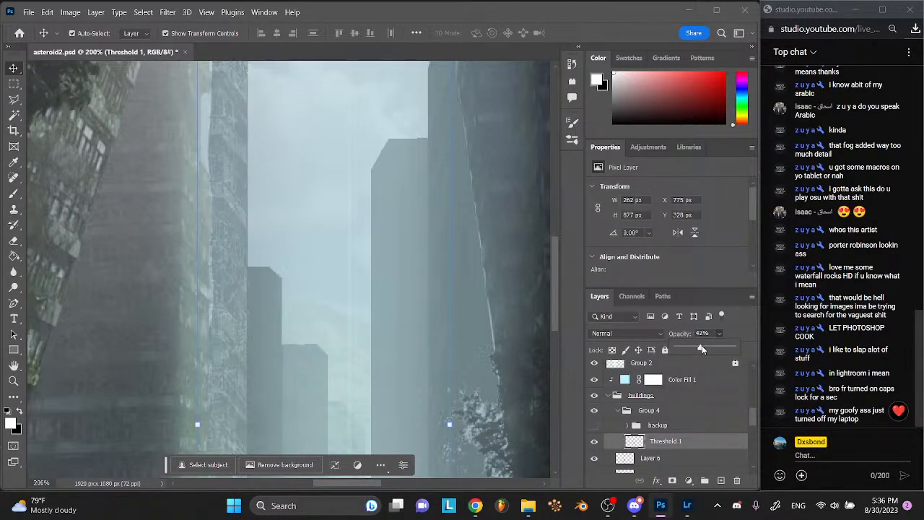
{"action": "left_click_drag", "start_coordinate": [701, 349], "coordinate": [768, 351]}
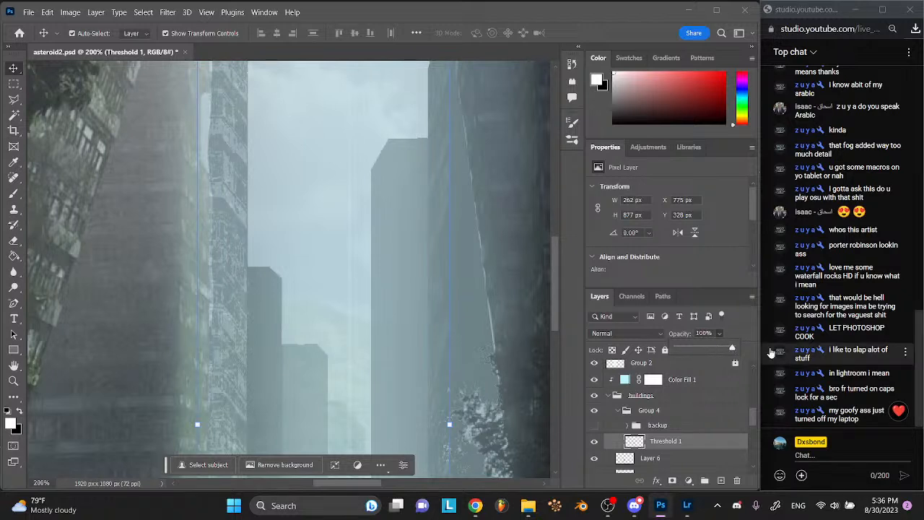
- Separate the distant left building's texture from Threshold 1 onto its own layer and lower that layer's opacity to about 55%
{"action": "left_click", "coordinate": [14, 84]}
{"action": "scroll", "coordinate": [340, 74], "scroll_direction": "up", "scroll_amount": 4}
{"action": "left_click_drag", "start_coordinate": [329, 97], "coordinate": [144, 483]}
{"action": "scroll", "coordinate": [217, 390], "scroll_direction": "up", "scroll_amount": 5}
{"action": "scroll", "coordinate": [294, 362], "scroll_direction": "up", "scroll_amount": 8}
{"action": "key", "text": "ctrl+j"}
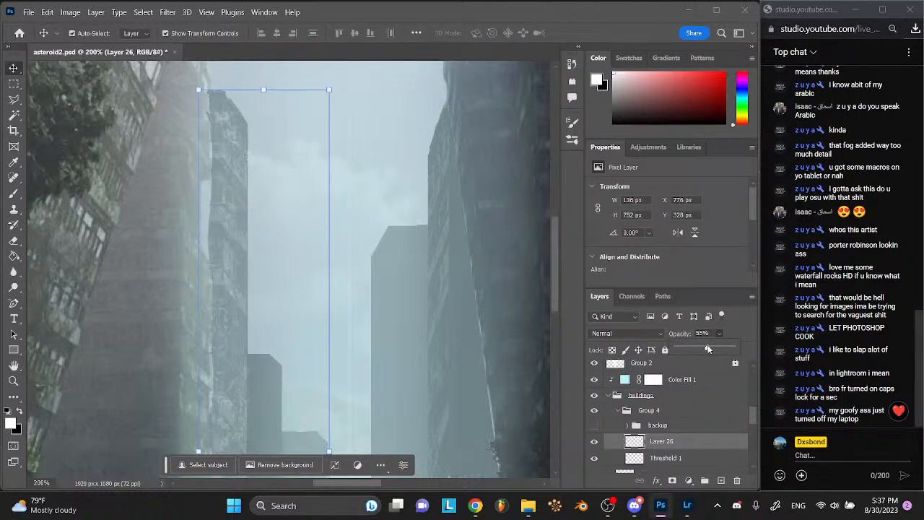
- Check the faded building texture within the whole composition and save the painting
{"action": "left_click", "coordinate": [452, 294]}
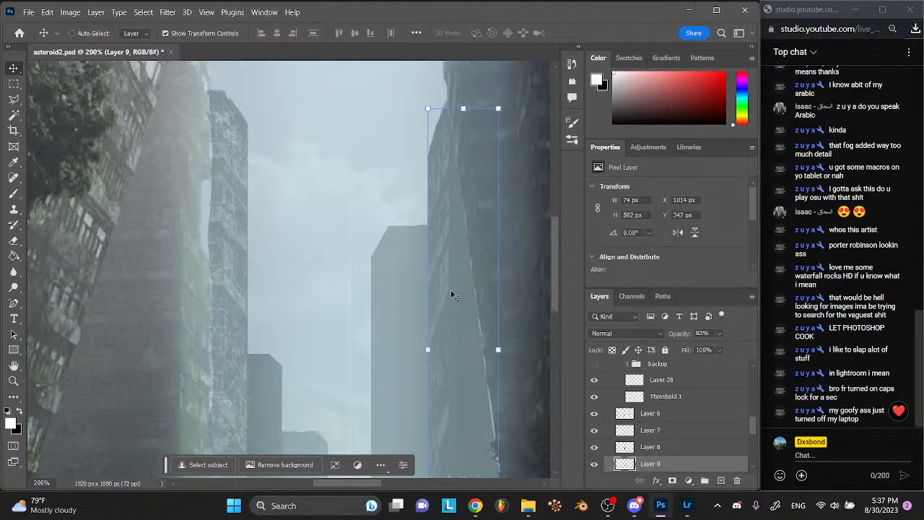
{"action": "key", "text": "ctrl+minus"}
{"action": "key", "text": "ctrl+minus"}
{"action": "left_click", "coordinate": [503, 190], "text": "ctrl"}
{"action": "scroll", "coordinate": [503, 190], "scroll_direction": "left", "scroll_amount": 4}
{"action": "key", "text": "ctrl+s"}
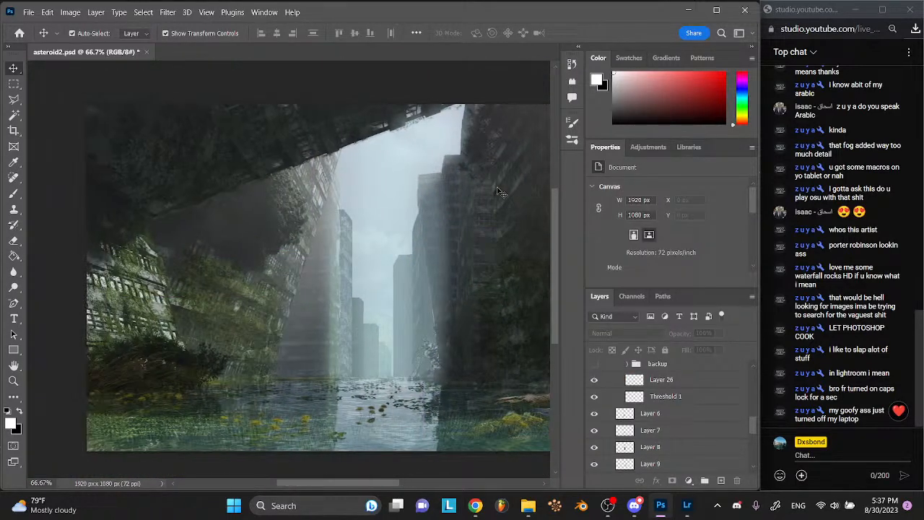
{"action": "scroll", "coordinate": [498, 190], "scroll_direction": "left", "scroll_amount": 6}
{"action": "key", "text": "ctrl+plus"}
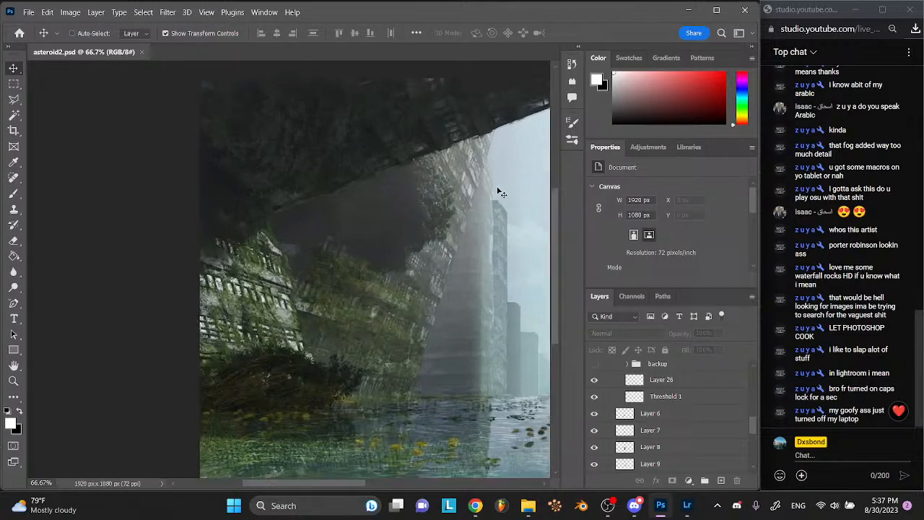
- Collapse the buildings group and add an empty layer above Color Fill 1 for brushwork on the overgrown building
{"action": "scroll", "coordinate": [674, 373], "scroll_direction": "up", "scroll_amount": 2}
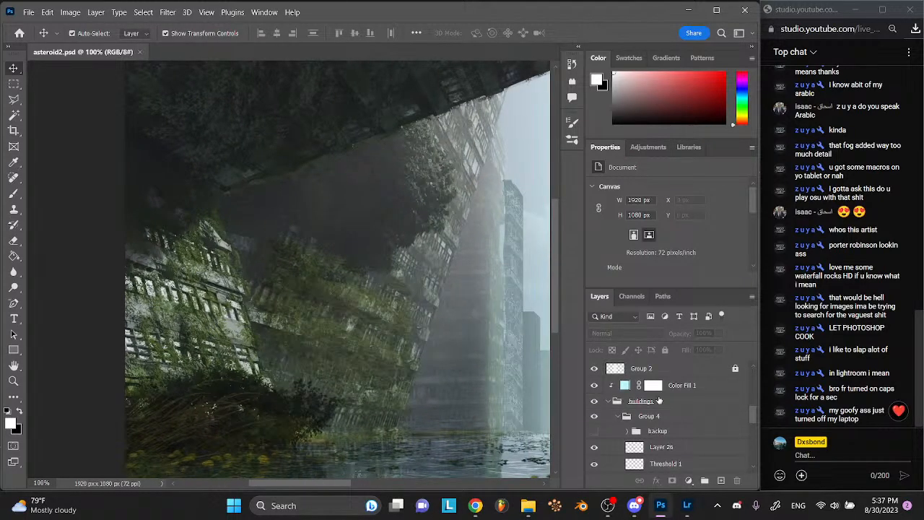
{"action": "left_click", "coordinate": [611, 402]}
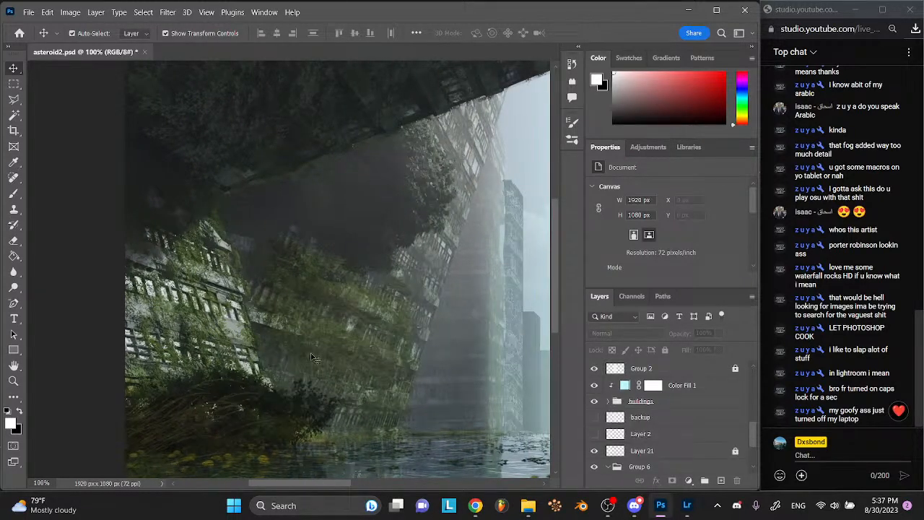
{"action": "key", "text": "b"}
{"action": "key", "text": "ctrl+plus"}
{"action": "key", "text": "ctrl+plus"}
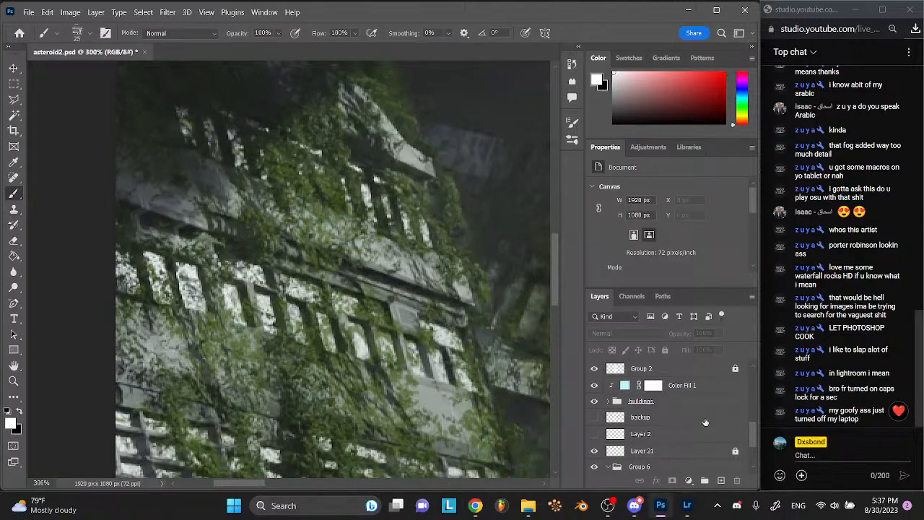
{"action": "left_click", "coordinate": [691, 405]}
{"action": "left_click", "coordinate": [721, 480]}
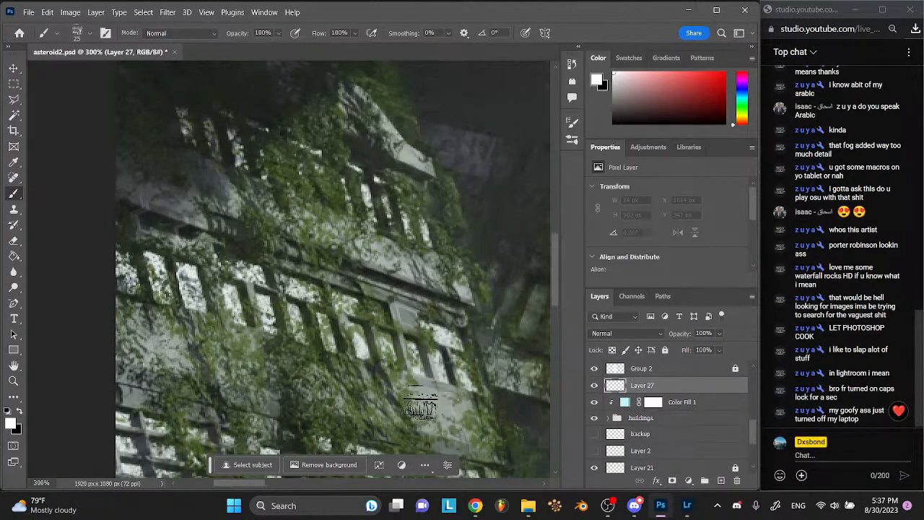
- Paint white 25 px texture strokes over the bare wall patches of the overgrown foreground building
{"action": "mouse_move", "coordinate": [329, 392]}
{"action": "left_mouse_down"}
{"action": "mouse_move", "coordinate": [339, 331]}
{"action": "mouse_move", "coordinate": [471, 409]}
{"action": "mouse_move", "coordinate": [396, 394]}
{"action": "mouse_move", "coordinate": [426, 401]}
{"action": "left_mouse_up"}
{"action": "left_click", "coordinate": [365, 251]}
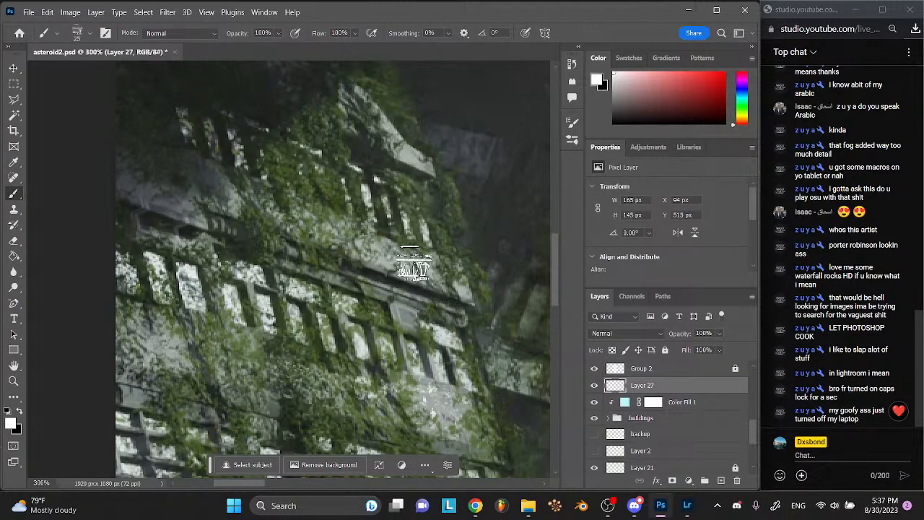
{"action": "mouse_move", "coordinate": [174, 198]}
{"action": "left_mouse_down"}
{"action": "mouse_move", "coordinate": [131, 193]}
{"action": "mouse_move", "coordinate": [206, 195]}
{"action": "mouse_move", "coordinate": [193, 170]}
{"action": "mouse_move", "coordinate": [236, 189]}
{"action": "mouse_move", "coordinate": [134, 192]}
{"action": "left_mouse_up"}
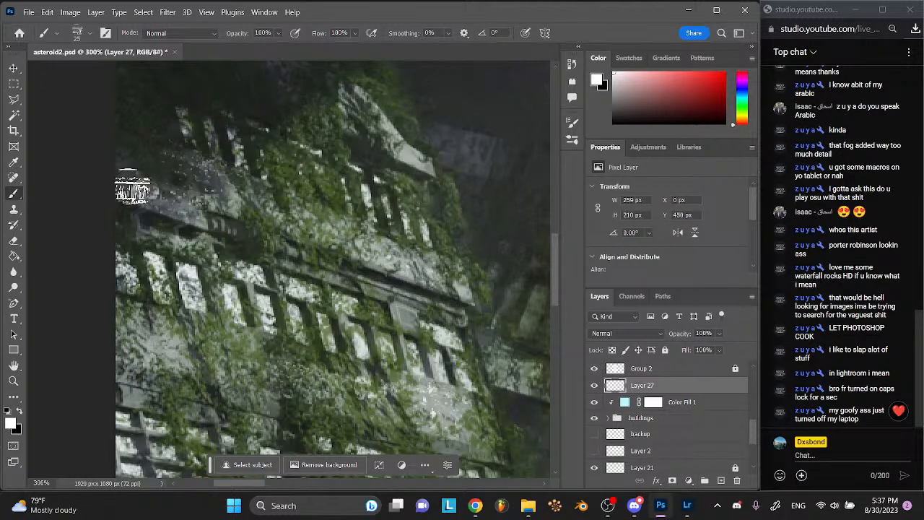
{"action": "scroll", "coordinate": [156, 239], "scroll_direction": "down", "scroll_amount": 3}
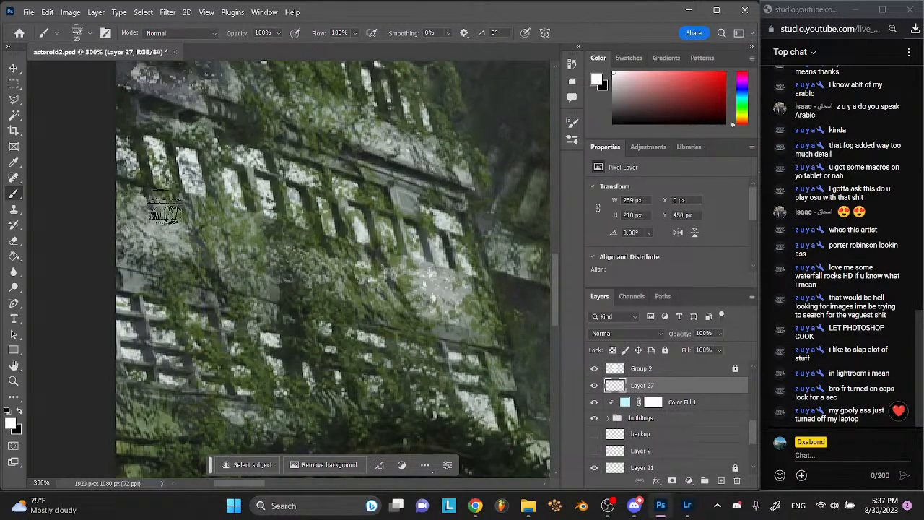
{"action": "scroll", "coordinate": [231, 303], "scroll_direction": "down", "scroll_amount": 3}
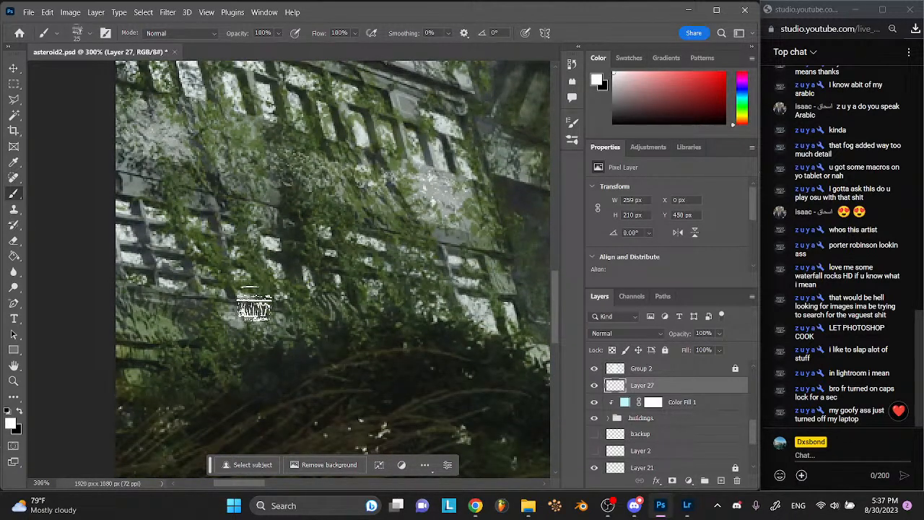
- Try white texture strokes on the dark foliage along the lower edge of the overhanging ruin
{"action": "scroll", "coordinate": [253, 307], "scroll_direction": "right", "scroll_amount": 3}
{"action": "scroll", "coordinate": [254, 307], "scroll_direction": "up", "scroll_amount": 8}
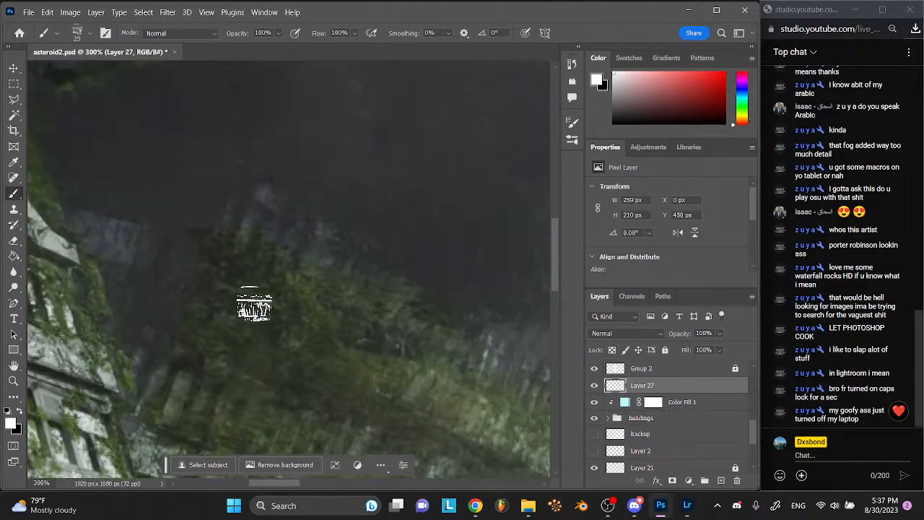
{"action": "scroll", "coordinate": [253, 305], "scroll_direction": "up", "scroll_amount": 6}
{"action": "left_click_drag", "start_coordinate": [184, 418], "coordinate": [153, 407]}
{"action": "key", "text": "ctrl+z"}
{"action": "key", "text": "ctrl+z"}
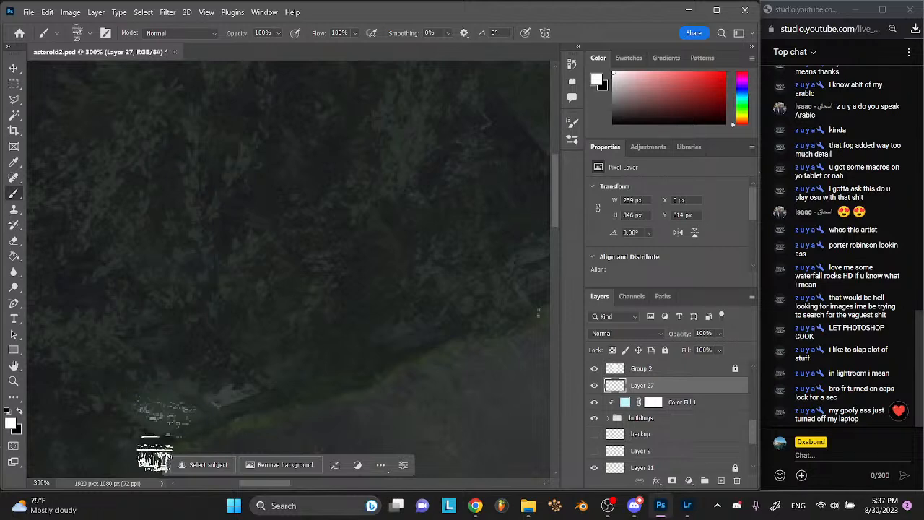
- Set the blend mode of Layer 27 with the white wall strokes to Soft Light and lock the layer
{"action": "key", "text": "ctrl+minus"}
{"action": "key", "text": "ctrl+minus"}
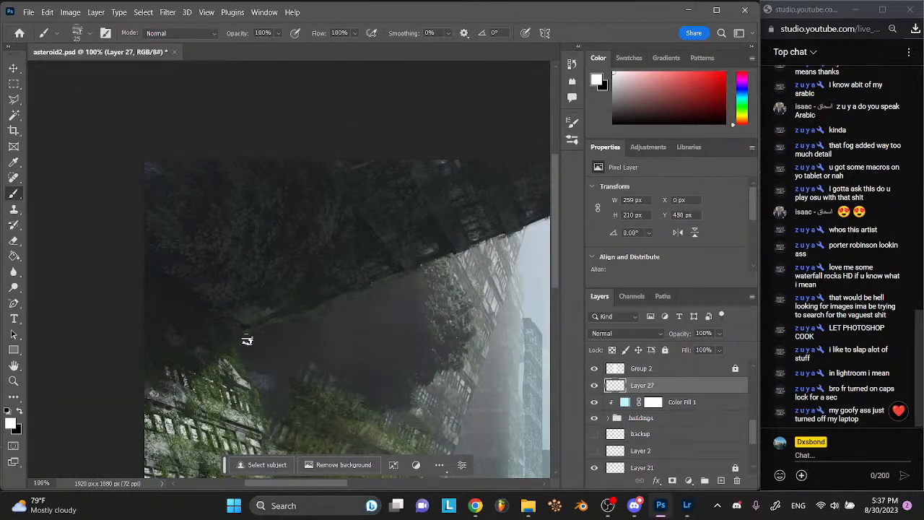
{"action": "scroll", "coordinate": [247, 339], "scroll_direction": "down", "scroll_amount": 1}
{"action": "scroll", "coordinate": [247, 340], "scroll_direction": "right", "scroll_amount": 1}
{"action": "scroll", "coordinate": [247, 340], "scroll_direction": "down", "scroll_amount": 2}
{"action": "scroll", "coordinate": [247, 340], "scroll_direction": "right", "scroll_amount": 1}
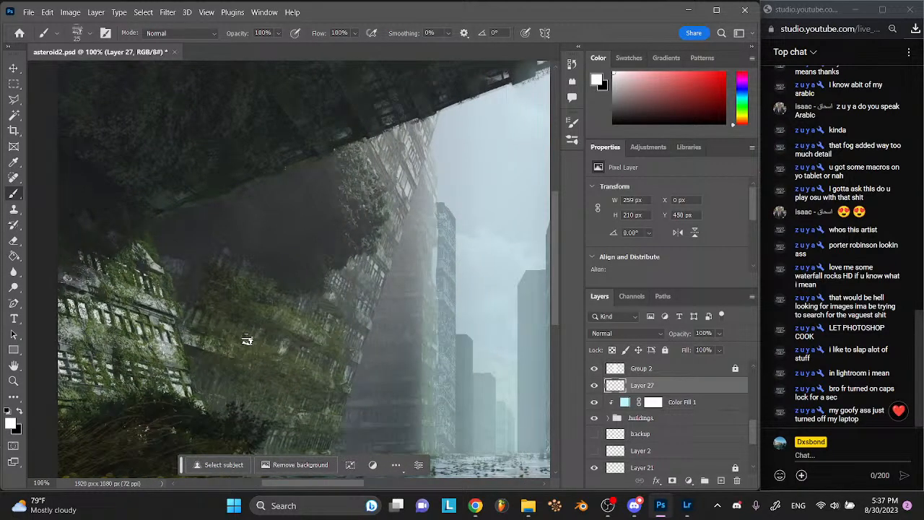
{"action": "left_click", "coordinate": [651, 333]}
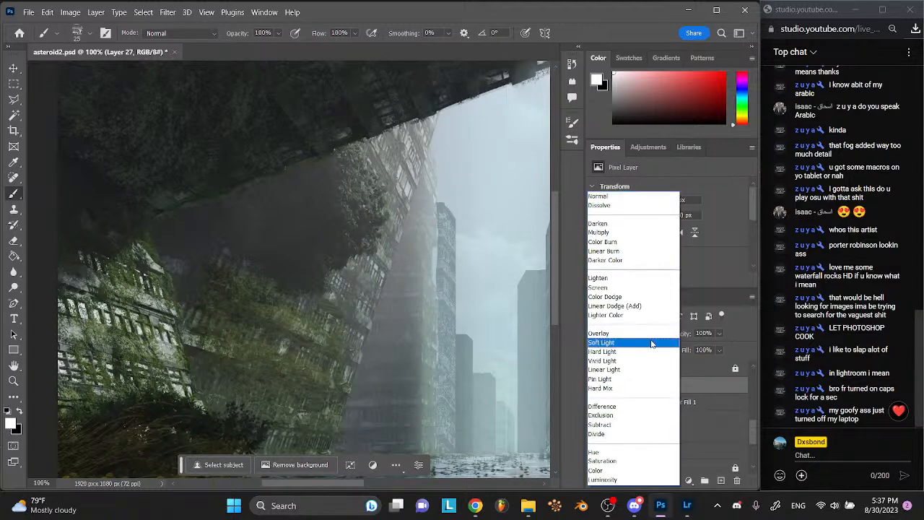
{"action": "left_click", "coordinate": [651, 343]}
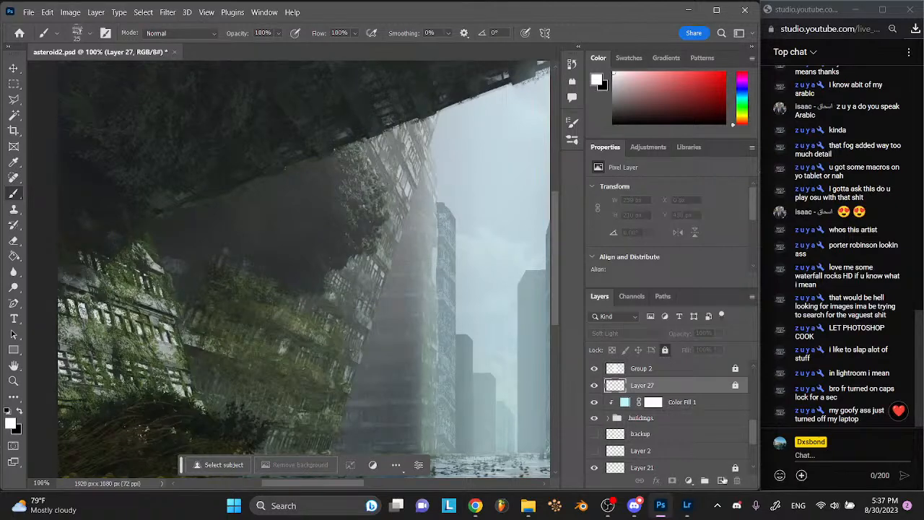
- Add a new layer above Layer 27 and look over the dark right bank and the waterline
{"action": "left_click", "coordinate": [721, 480]}
{"action": "scroll", "coordinate": [400, 326], "scroll_direction": "right", "scroll_amount": 3}
{"action": "scroll", "coordinate": [398, 324], "scroll_direction": "left", "scroll_amount": 3}
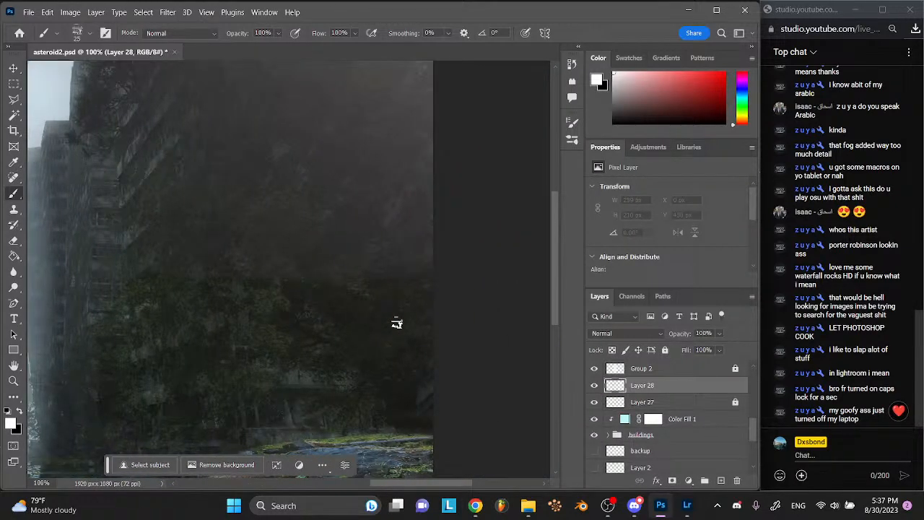
{"action": "scroll", "coordinate": [397, 324], "scroll_direction": "down", "scroll_amount": 5}
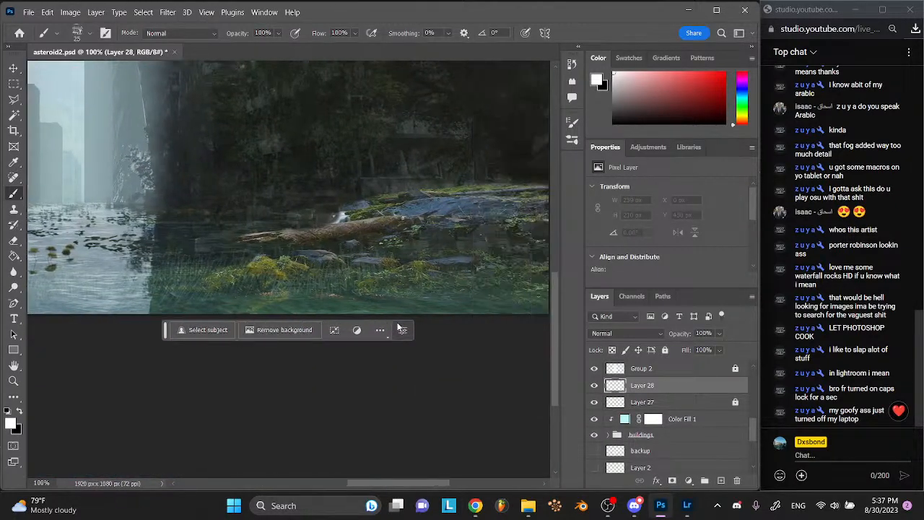
{"action": "scroll", "coordinate": [398, 325], "scroll_direction": "right", "scroll_amount": 3}
{"action": "scroll", "coordinate": [397, 325], "scroll_direction": "up", "scroll_amount": 1}
- Browse the brush presets and choose the Rock 3 brush from the Rock & Mountain set at 400 px
{"action": "left_click", "coordinate": [90, 33]}
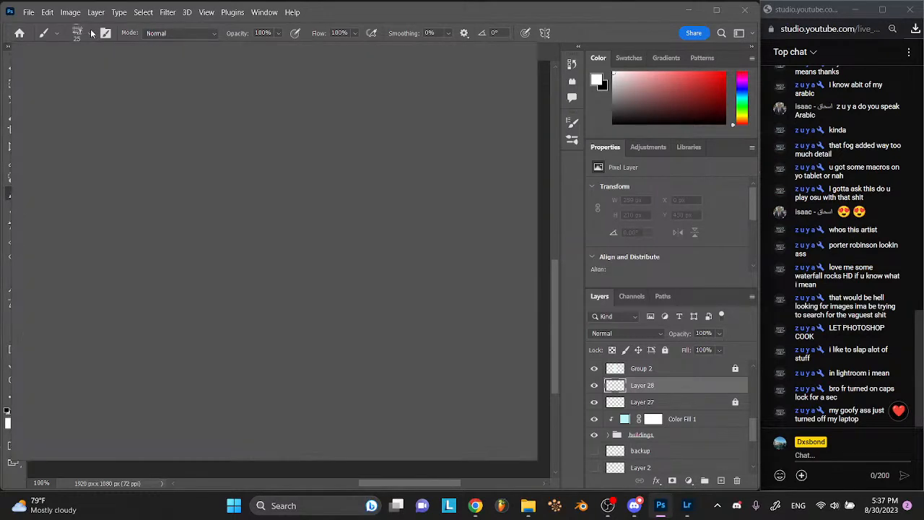
{"action": "scroll", "coordinate": [166, 278], "scroll_direction": "down", "scroll_amount": 5}
{"action": "scroll", "coordinate": [166, 279], "scroll_direction": "down", "scroll_amount": 10}
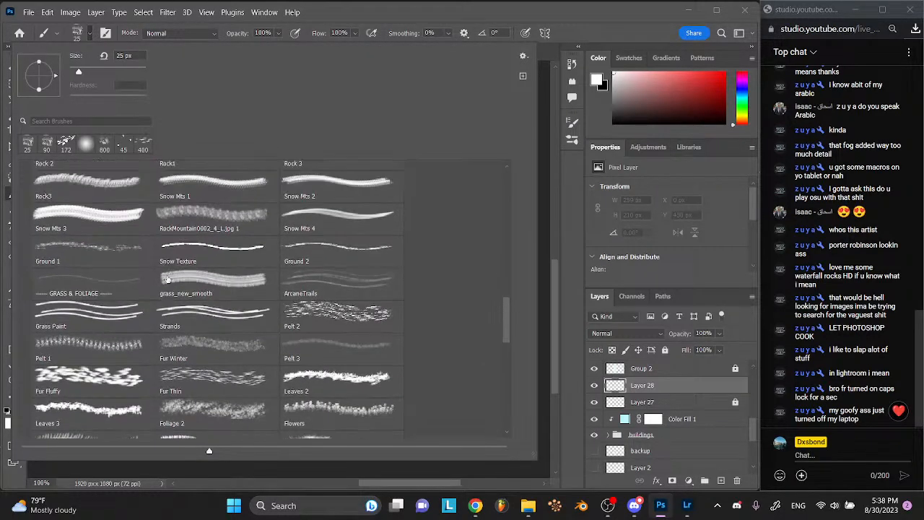
{"action": "scroll", "coordinate": [168, 280], "scroll_direction": "down", "scroll_amount": 4}
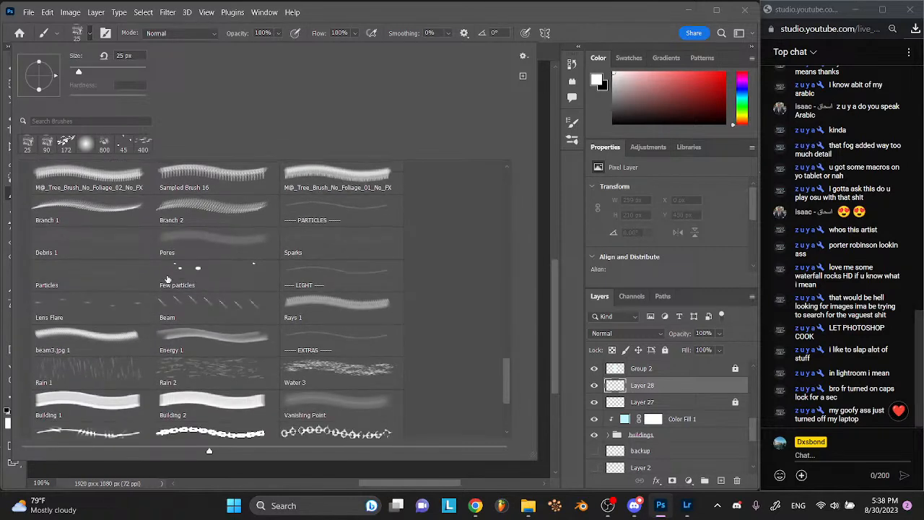
{"action": "scroll", "coordinate": [181, 279], "scroll_direction": "up", "scroll_amount": 8}
{"action": "scroll", "coordinate": [185, 279], "scroll_direction": "up", "scroll_amount": 1}
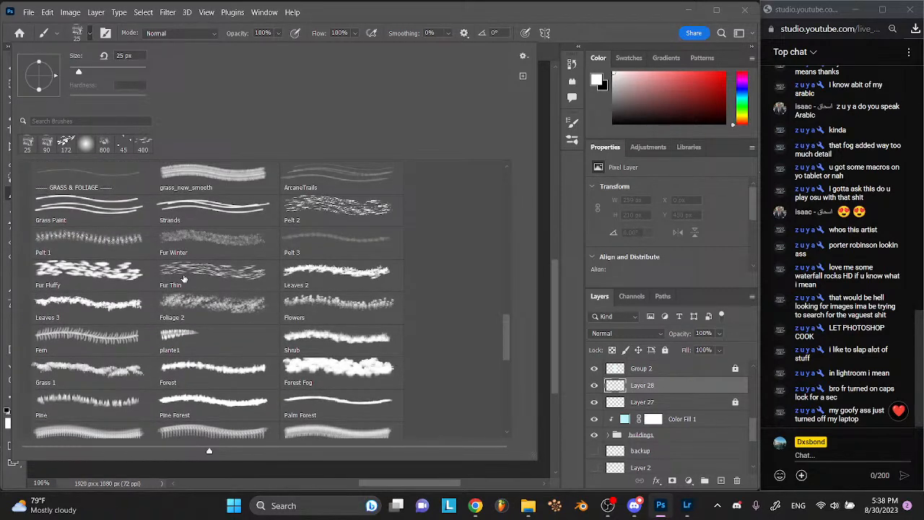
{"action": "scroll", "coordinate": [185, 279], "scroll_direction": "up", "scroll_amount": 4}
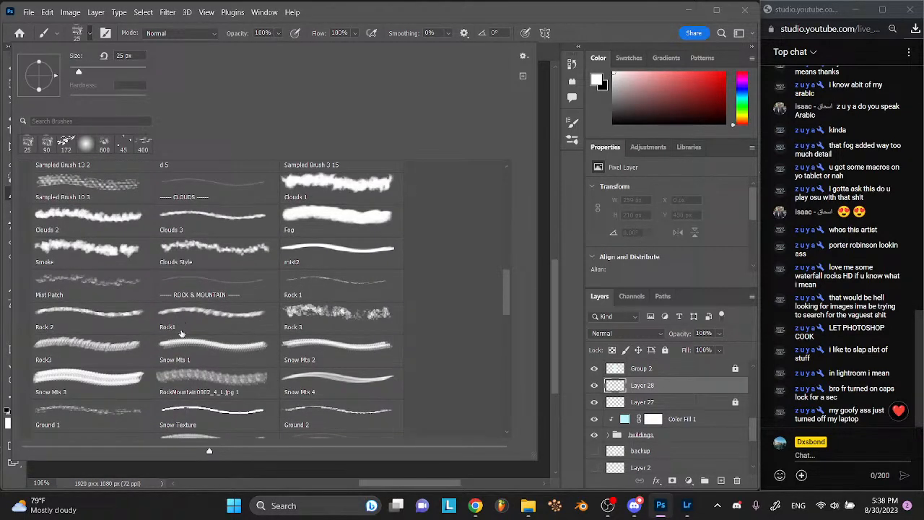
{"action": "left_click", "coordinate": [128, 347]}
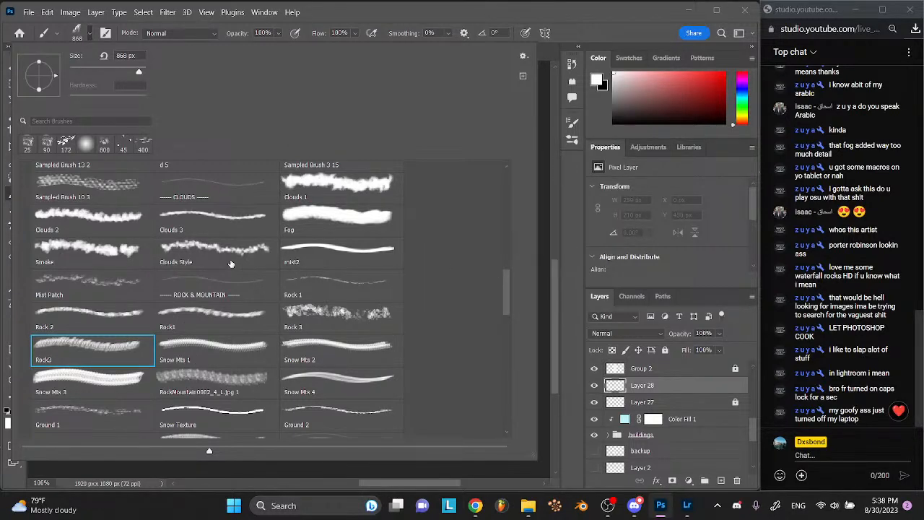
{"action": "left_click", "coordinate": [332, 315]}
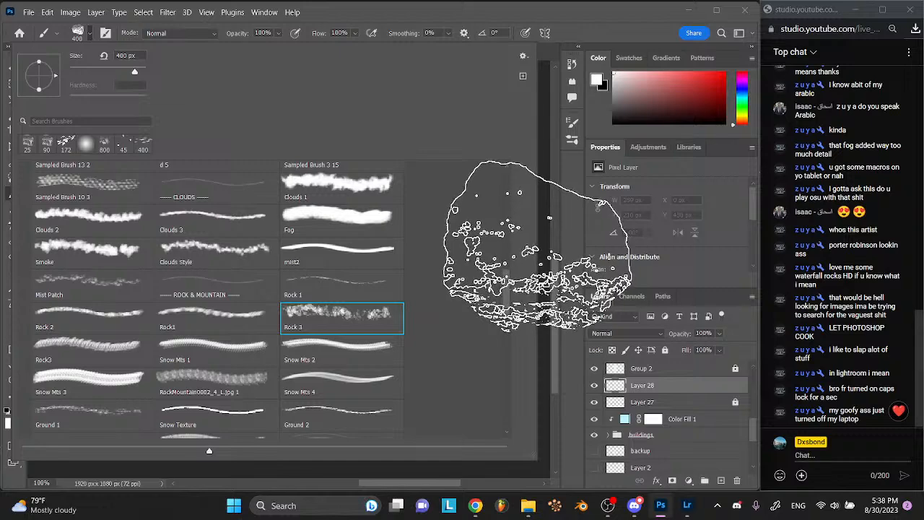
{"action": "left_click", "coordinate": [73, 36]}
- Paint black Rock 3 texture at 97 px over the lower window rows of the ivy-covered building at the canvas's left edge
{"action": "scroll", "coordinate": [253, 166], "scroll_direction": "left", "scroll_amount": 8}
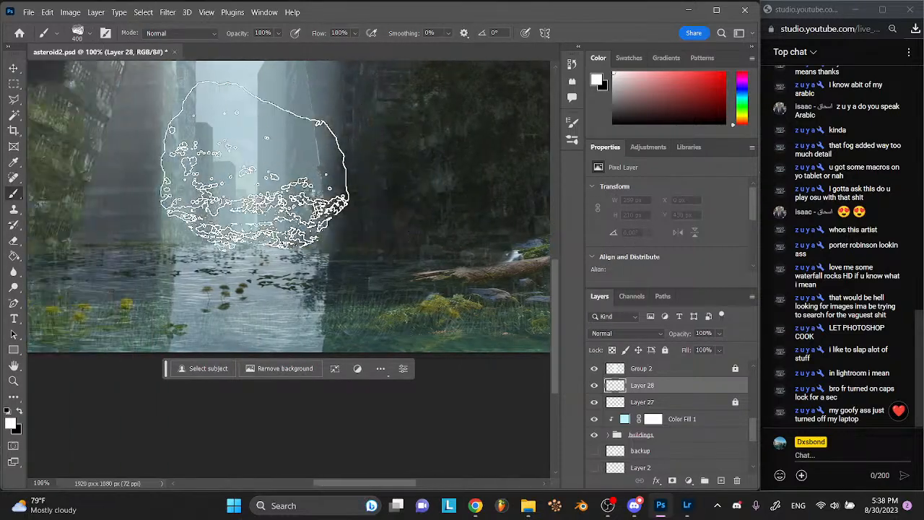
{"action": "left_click", "coordinate": [20, 413]}
{"action": "scroll", "coordinate": [200, 268], "scroll_direction": "up", "scroll_amount": 2}
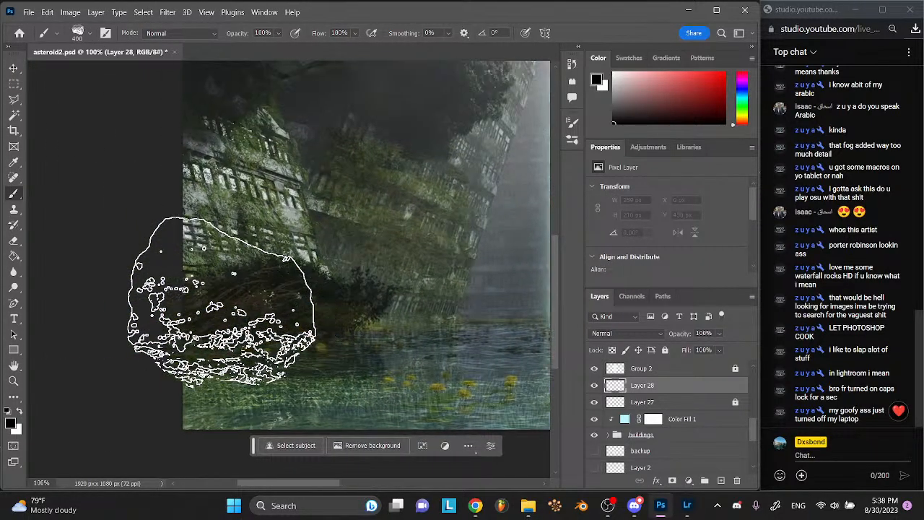
{"action": "scroll", "coordinate": [208, 278], "scroll_direction": "up", "scroll_amount": 3}
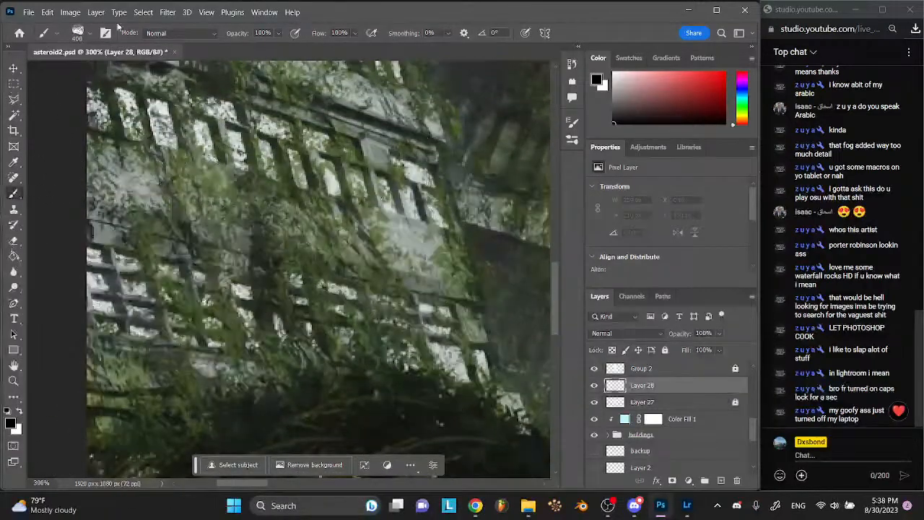
{"action": "left_click", "coordinate": [90, 35]}
{"action": "left_click", "coordinate": [90, 38]}
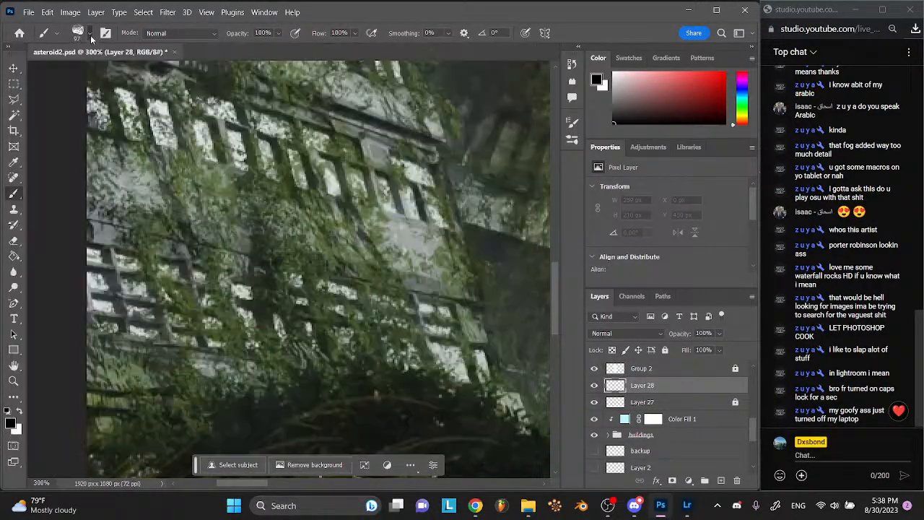
{"action": "left_click", "coordinate": [142, 178]}
{"action": "left_click", "coordinate": [174, 194]}
{"action": "left_click", "coordinate": [418, 239]}
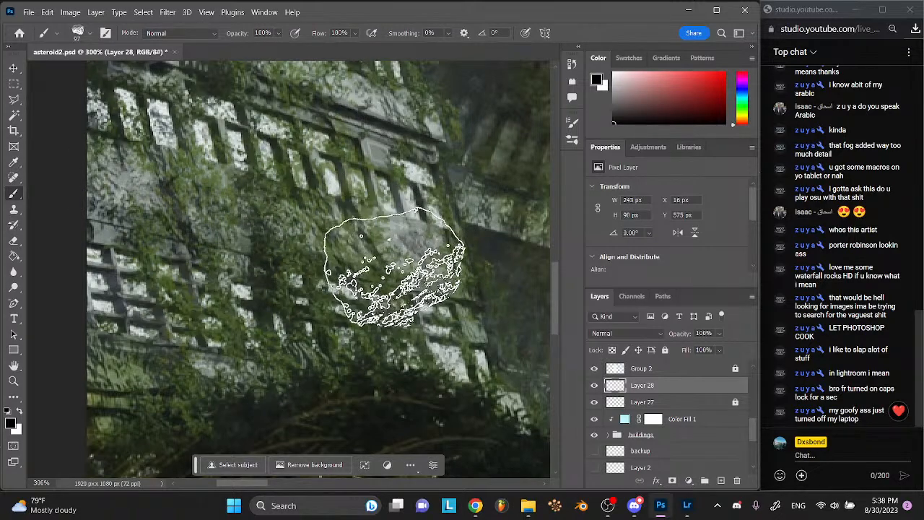
- Extend the black rock texture over the upper ledges and pale wall patches of the ivy-covered building
{"action": "scroll", "coordinate": [376, 188], "scroll_direction": "up", "scroll_amount": 3}
{"action": "left_click", "coordinate": [347, 224]}
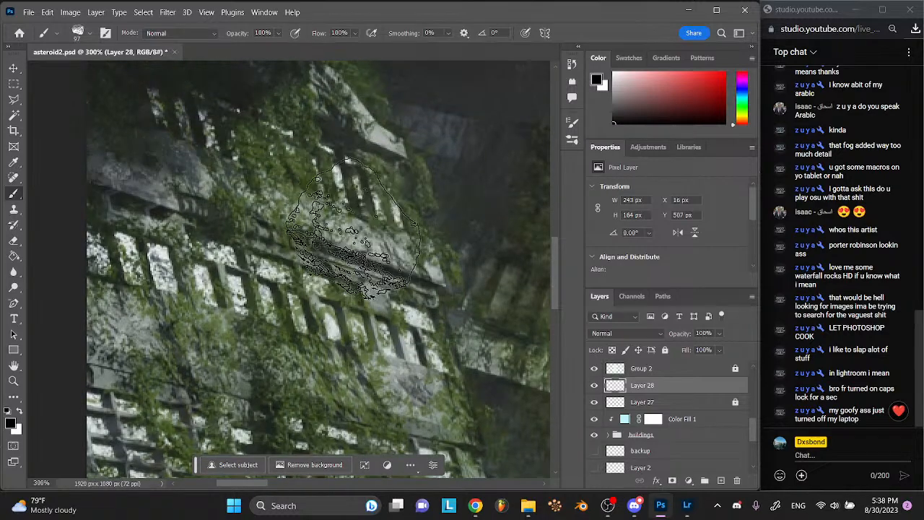
{"action": "left_click", "coordinate": [187, 180]}
{"action": "left_click", "coordinate": [172, 175]}
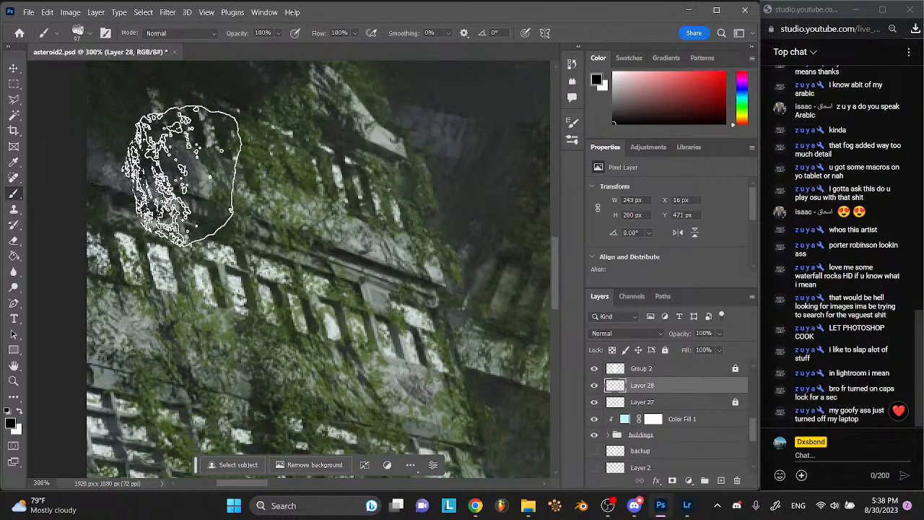
{"action": "left_click", "coordinate": [156, 165]}
{"action": "left_click", "coordinate": [185, 173]}
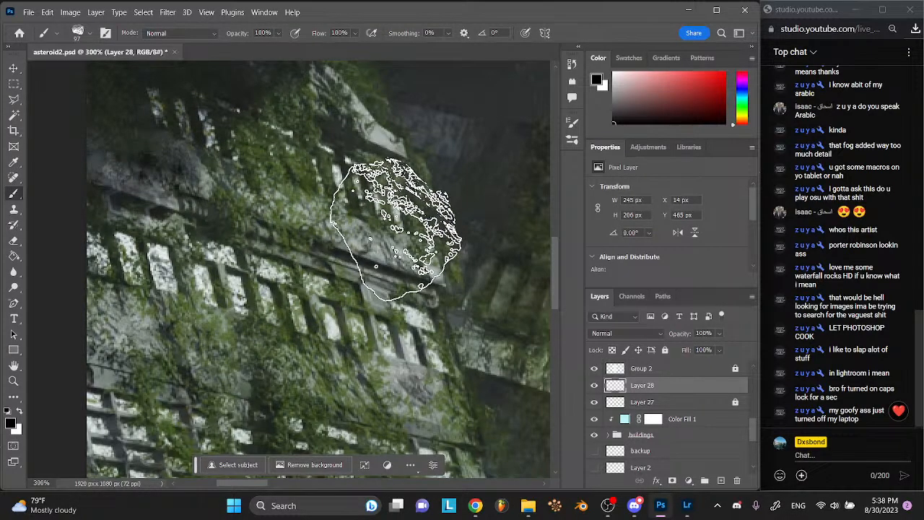
- Darken the ivy-covered building's outer wall just above the dry grass with black rock texture
{"action": "scroll", "coordinate": [388, 209], "scroll_direction": "down", "scroll_amount": 5}
{"action": "left_click", "coordinate": [110, 242]}
{"action": "left_click", "coordinate": [110, 261]}
{"action": "left_click", "coordinate": [128, 252]}
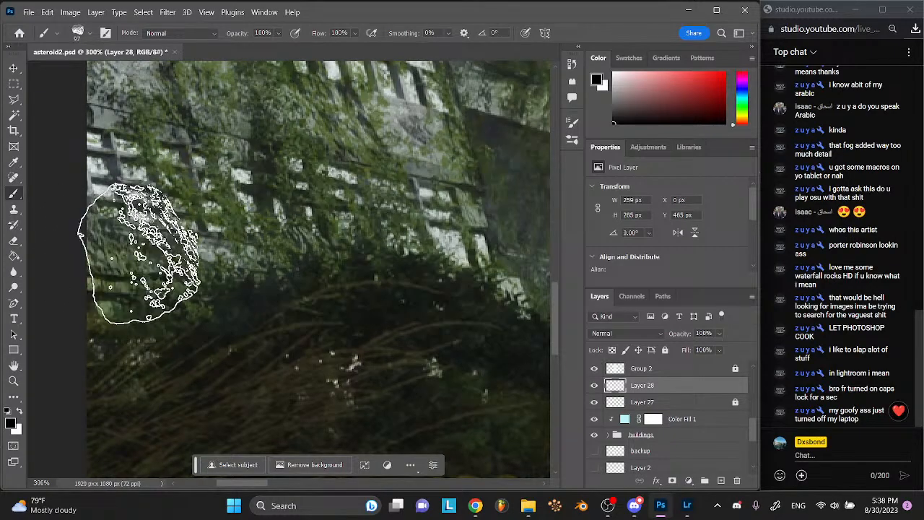
- Add black rock texture to the ivy-covered building's inner wall and the shadowed facade beside it
{"action": "scroll", "coordinate": [262, 284], "scroll_direction": "right", "scroll_amount": 4}
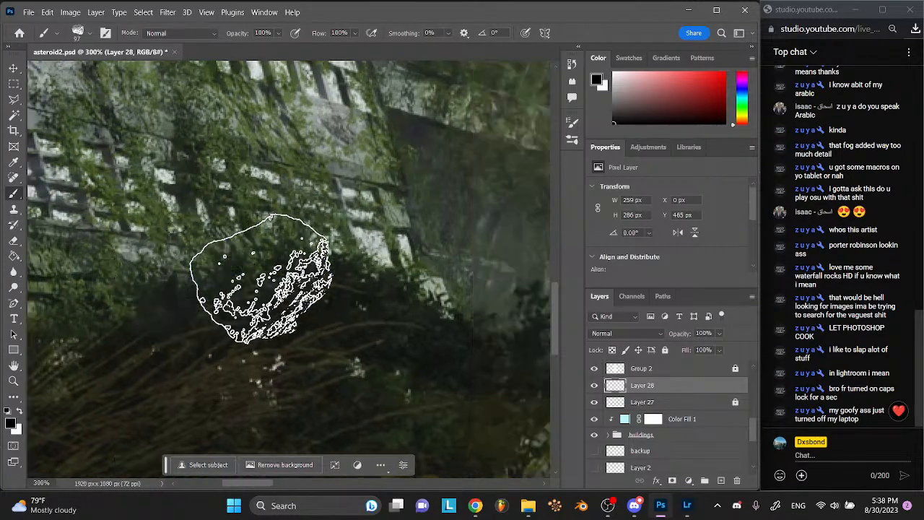
{"action": "left_click", "coordinate": [285, 180]}
{"action": "scroll", "coordinate": [325, 281], "scroll_direction": "up", "scroll_amount": 5}
{"action": "left_click", "coordinate": [351, 361]}
{"action": "mouse_move", "coordinate": [364, 411]}
{"action": "left_mouse_down"}
{"action": "mouse_move", "coordinate": [373, 404]}
{"action": "mouse_move", "coordinate": [346, 401]}
{"action": "left_mouse_up"}
- Paint black rock texture across the dark overgrown right bank above the fallen log and mossy rocks
{"action": "scroll", "coordinate": [484, 279], "scroll_direction": "down", "scroll_amount": 1}
{"action": "scroll", "coordinate": [484, 280], "scroll_direction": "down", "scroll_amount": 5}
{"action": "scroll", "coordinate": [484, 280], "scroll_direction": "right", "scroll_amount": 10}
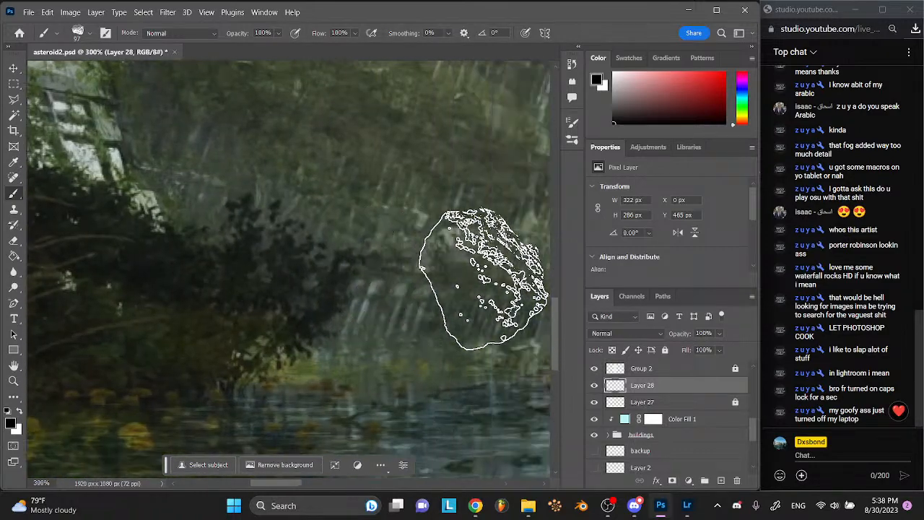
{"action": "scroll", "coordinate": [358, 268], "scroll_direction": "right", "scroll_amount": 3}
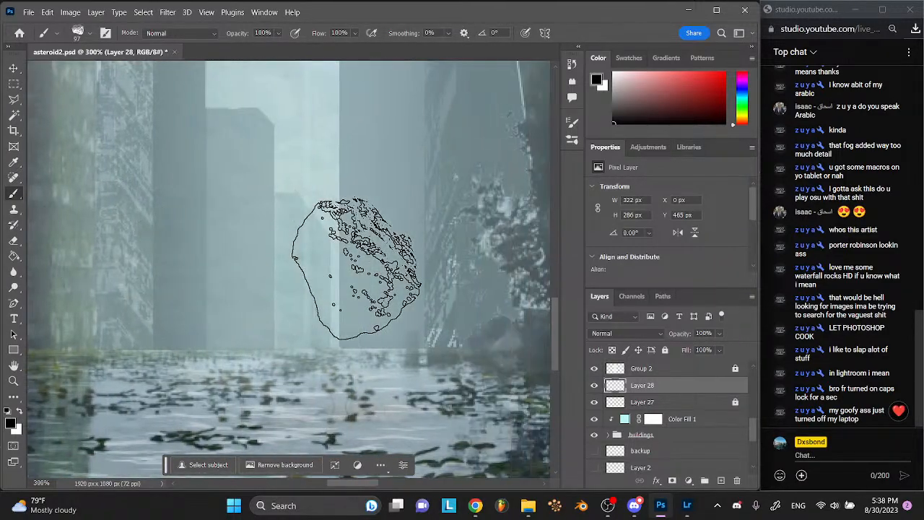
{"action": "scroll", "coordinate": [302, 322], "scroll_direction": "right", "scroll_amount": 6}
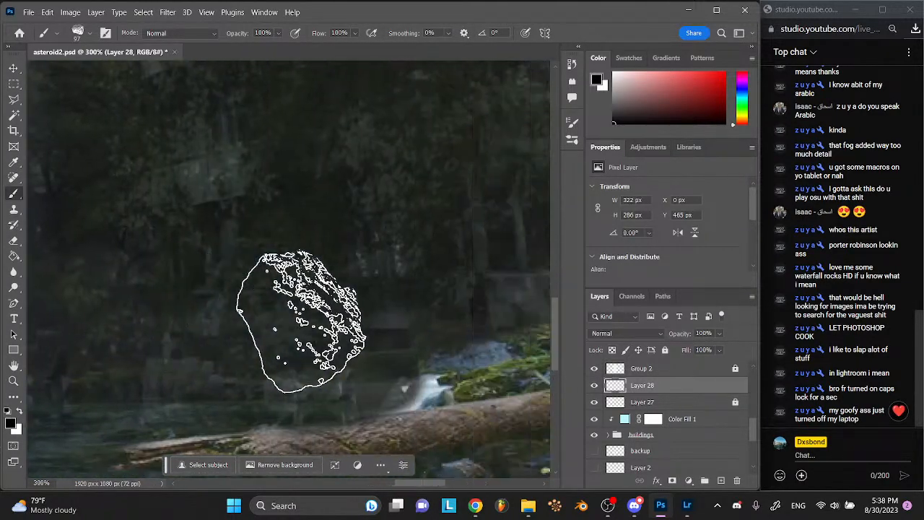
{"action": "mouse_move", "coordinate": [214, 181]}
{"action": "left_mouse_down"}
{"action": "mouse_move", "coordinate": [229, 172]}
{"action": "mouse_move", "coordinate": [206, 179]}
{"action": "left_mouse_up"}
{"action": "scroll", "coordinate": [453, 306], "scroll_direction": "right", "scroll_amount": 2}
{"action": "mouse_move", "coordinate": [310, 279]}
{"action": "left_mouse_down"}
{"action": "mouse_move", "coordinate": [453, 293]}
{"action": "mouse_move", "coordinate": [351, 299]}
{"action": "mouse_move", "coordinate": [536, 283]}
{"action": "left_mouse_up"}
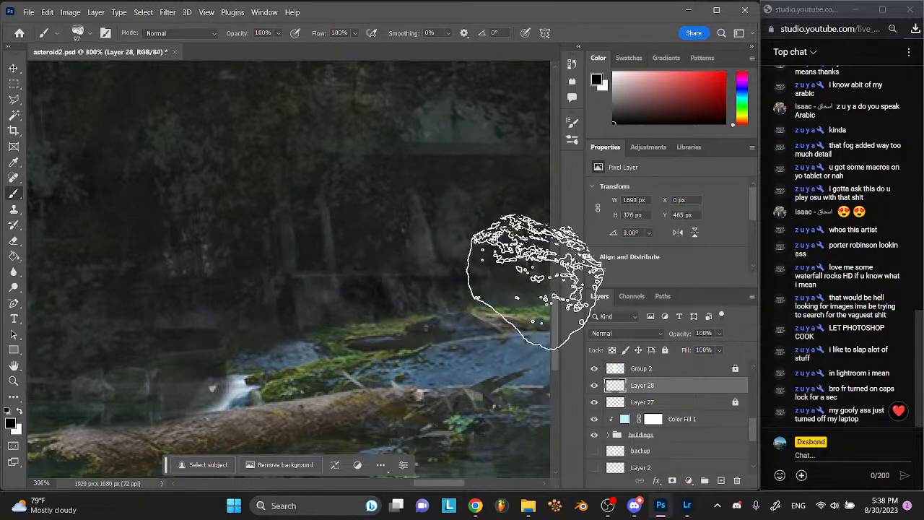
{"action": "scroll", "coordinate": [536, 282], "scroll_direction": "right", "scroll_amount": 2}
{"action": "scroll", "coordinate": [537, 283], "scroll_direction": "up", "scroll_amount": 1}
{"action": "mouse_move", "coordinate": [384, 334]}
{"action": "left_mouse_down"}
{"action": "mouse_move", "coordinate": [369, 349]}
{"action": "mouse_move", "coordinate": [388, 345]}
{"action": "mouse_move", "coordinate": [157, 357]}
{"action": "left_mouse_up"}
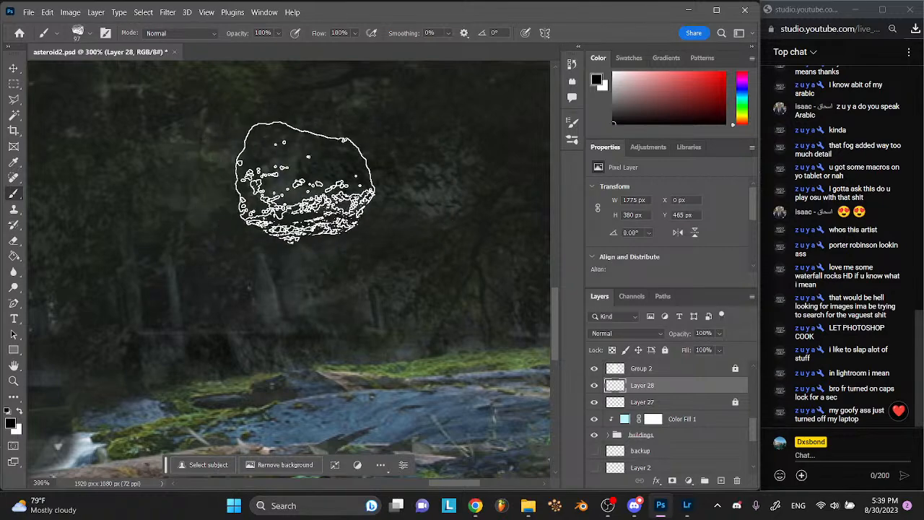
- Set the blend mode of Layer 28 with the black rock texture to Soft Light
{"action": "key", "text": "ctrl+minus"}
{"action": "key", "text": "ctrl+minus"}
{"action": "key", "text": "ctrl+minus"}
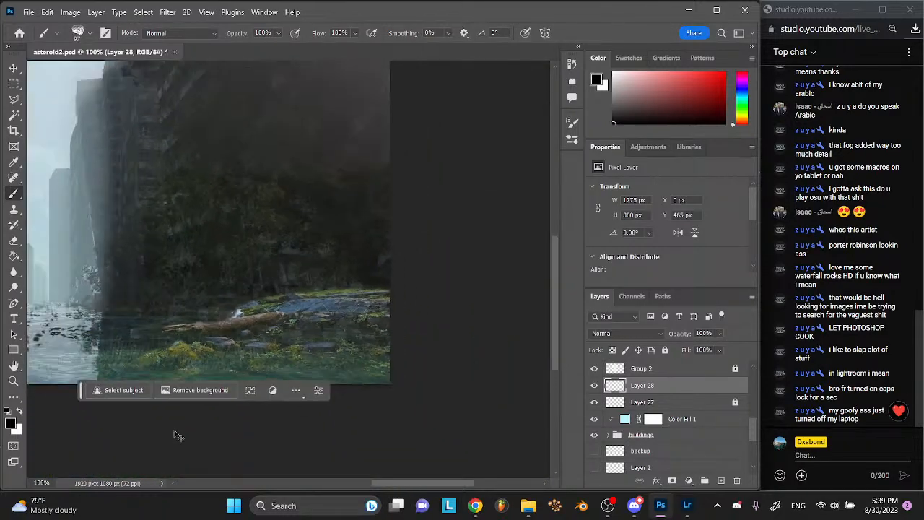
{"action": "scroll", "coordinate": [255, 372], "scroll_direction": "left", "scroll_amount": 5}
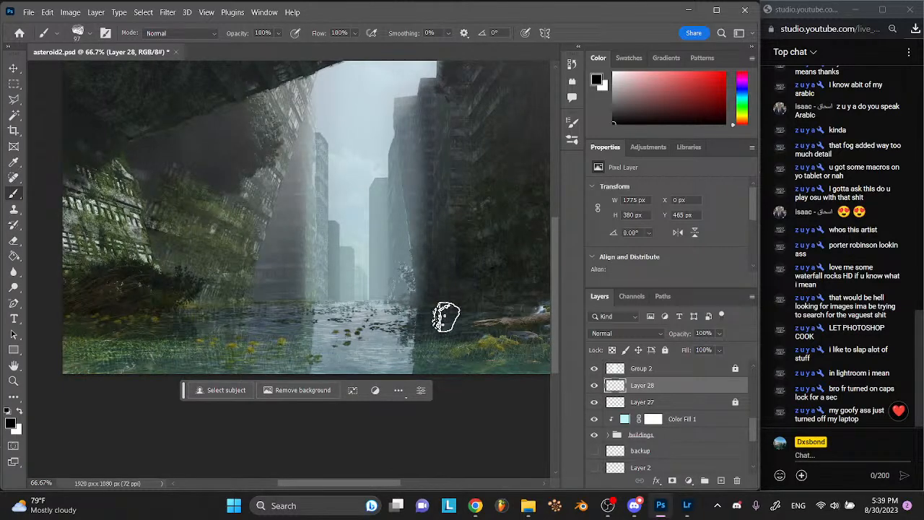
{"action": "left_click", "coordinate": [653, 335]}
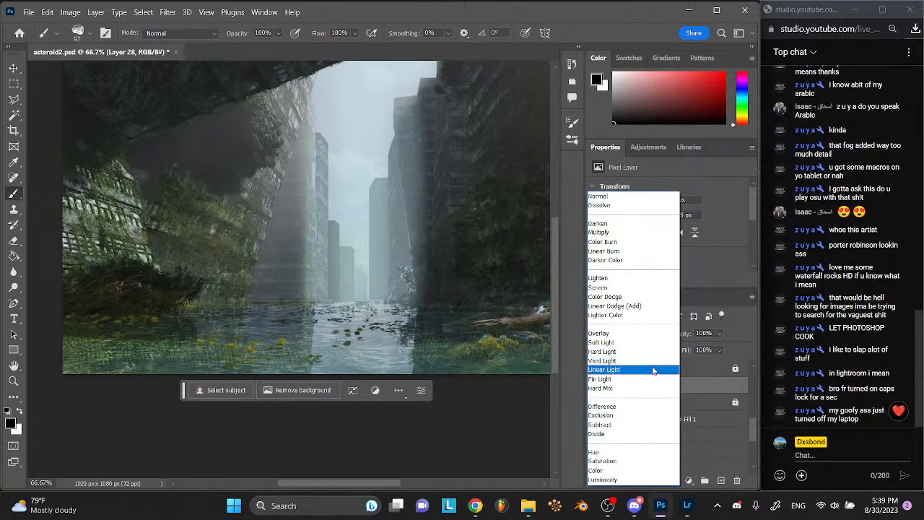
{"action": "left_click", "coordinate": [653, 342]}
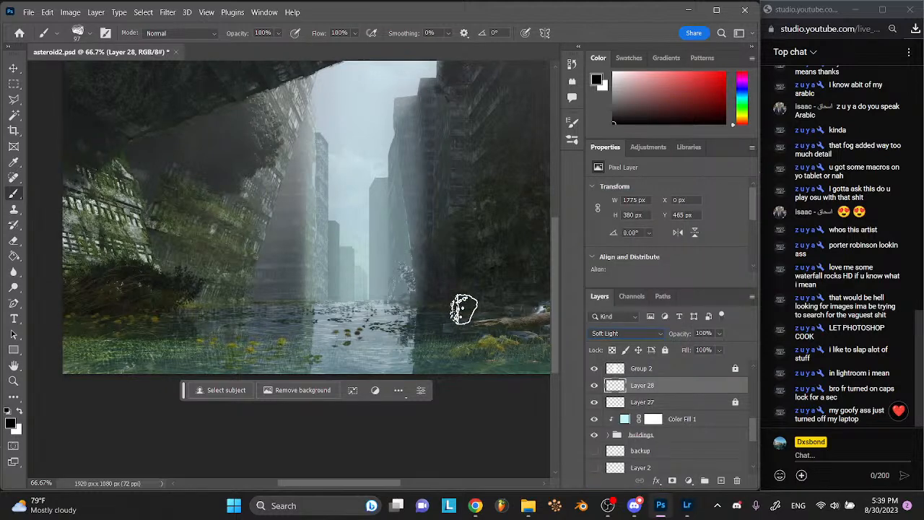
- Turn on the visibility of the fog group and check the whole painting
{"action": "scroll", "coordinate": [464, 309], "scroll_direction": "down", "scroll_amount": 1}
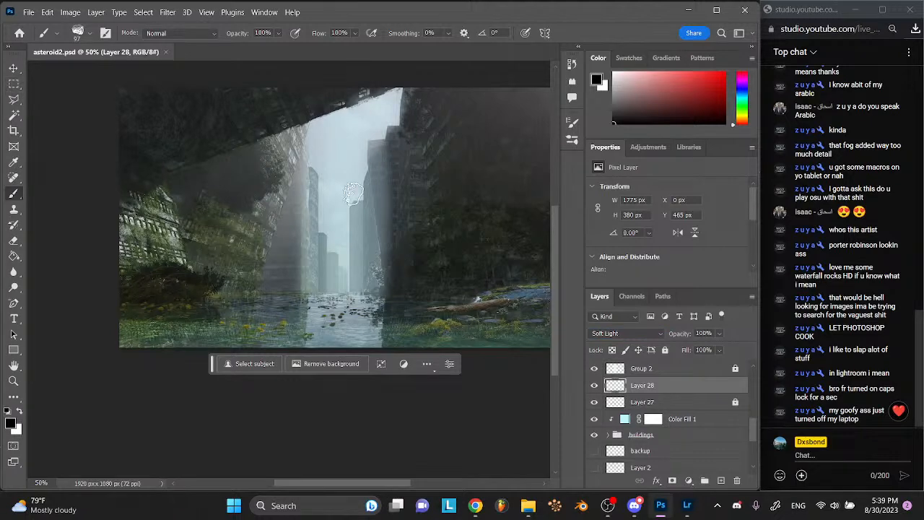
{"action": "scroll", "coordinate": [454, 365], "scroll_direction": "right", "scroll_amount": 3}
{"action": "scroll", "coordinate": [455, 365], "scroll_direction": "up", "scroll_amount": 2}
{"action": "scroll", "coordinate": [697, 417], "scroll_direction": "down", "scroll_amount": 3}
{"action": "scroll", "coordinate": [697, 417], "scroll_direction": "up", "scroll_amount": 2}
{"action": "scroll", "coordinate": [696, 417], "scroll_direction": "up", "scroll_amount": 3}
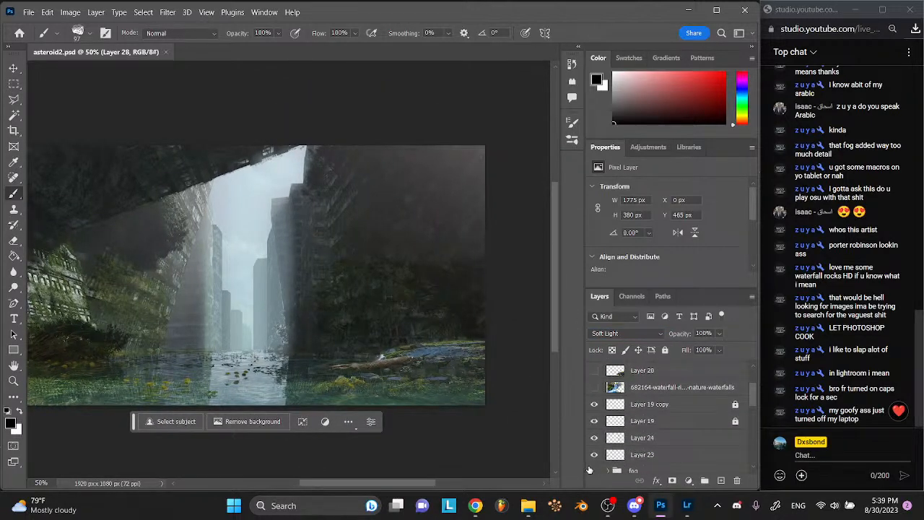
{"action": "left_click", "coordinate": [595, 471]}
{"action": "scroll", "coordinate": [512, 312], "scroll_direction": "left", "scroll_amount": 2}
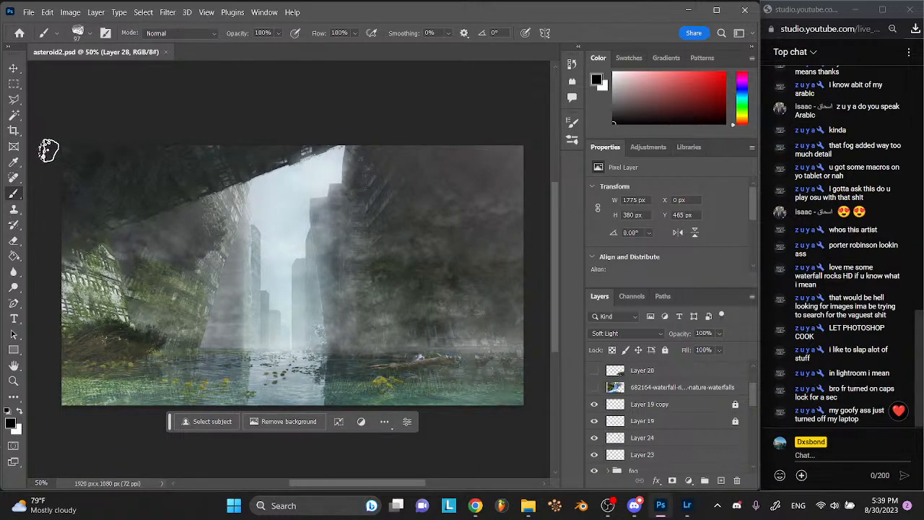
- Browse the brush presets and choose the Debris 1 brush from the Particles set
{"action": "left_click", "coordinate": [81, 33]}
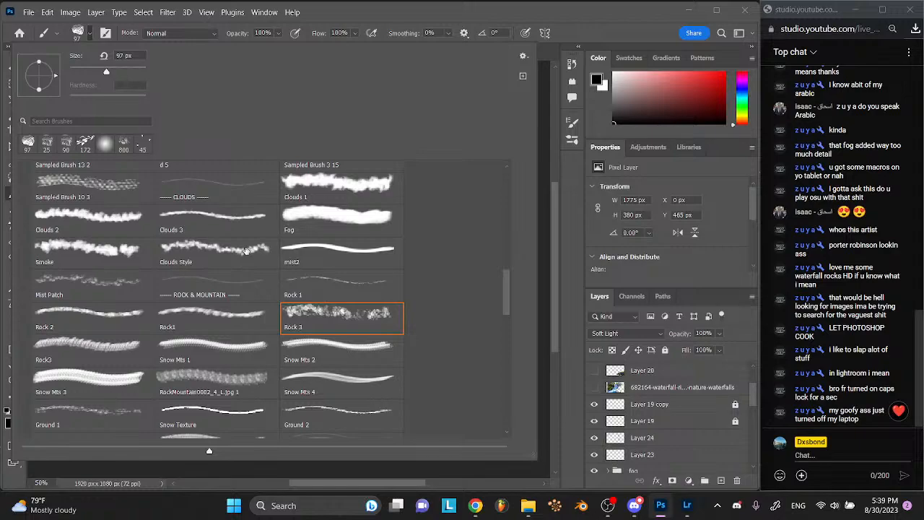
{"action": "scroll", "coordinate": [245, 250], "scroll_direction": "up", "scroll_amount": 10}
{"action": "scroll", "coordinate": [246, 251], "scroll_direction": "up", "scroll_amount": 10}
{"action": "scroll", "coordinate": [245, 251], "scroll_direction": "down", "scroll_amount": 20}
{"action": "scroll", "coordinate": [246, 251], "scroll_direction": "down", "scroll_amount": 10}
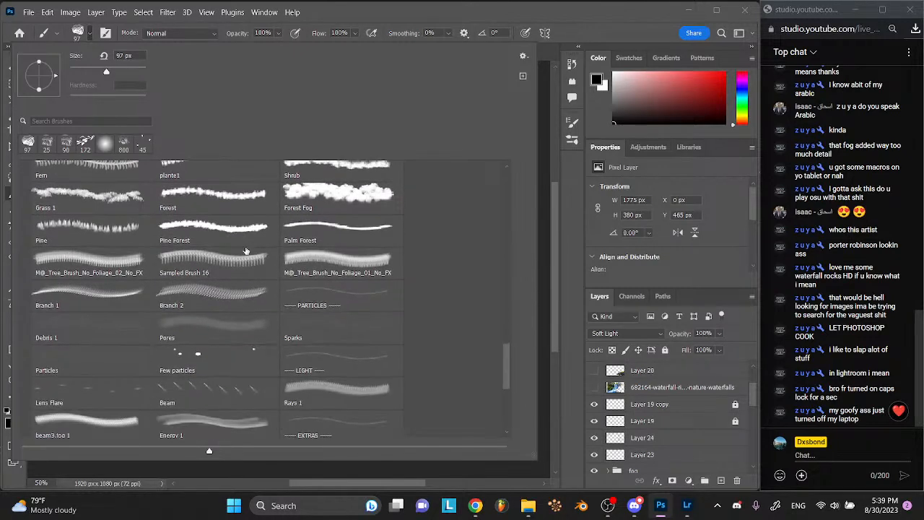
{"action": "left_click", "coordinate": [130, 322]}
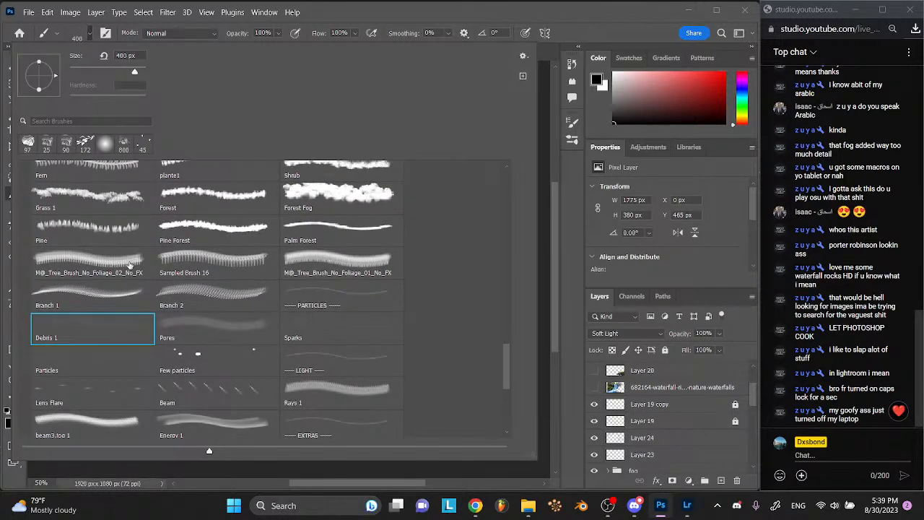
{"action": "left_click", "coordinate": [92, 34]}
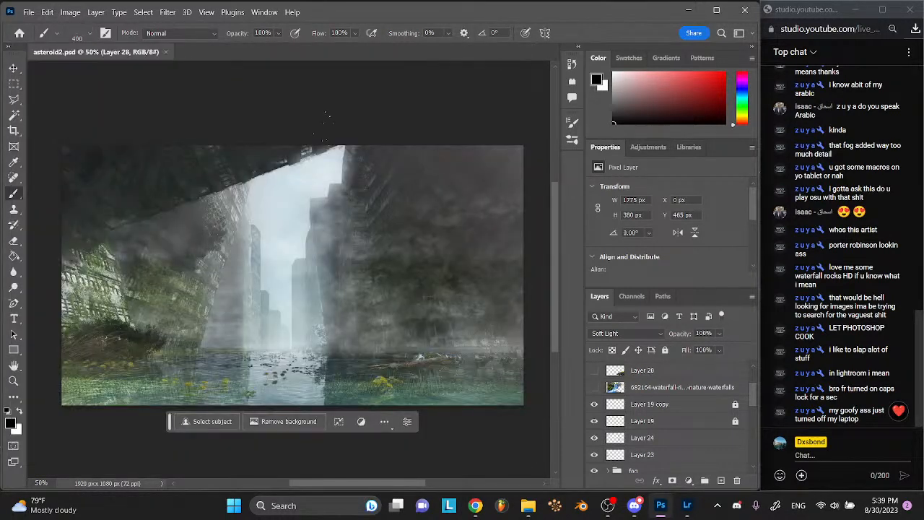
- Add a new layer above Layer 25 at the top of the layer stack
{"action": "scroll", "coordinate": [676, 383], "scroll_direction": "up", "scroll_amount": 3}
{"action": "left_click", "coordinate": [672, 372]}
{"action": "left_click", "coordinate": [721, 481]}
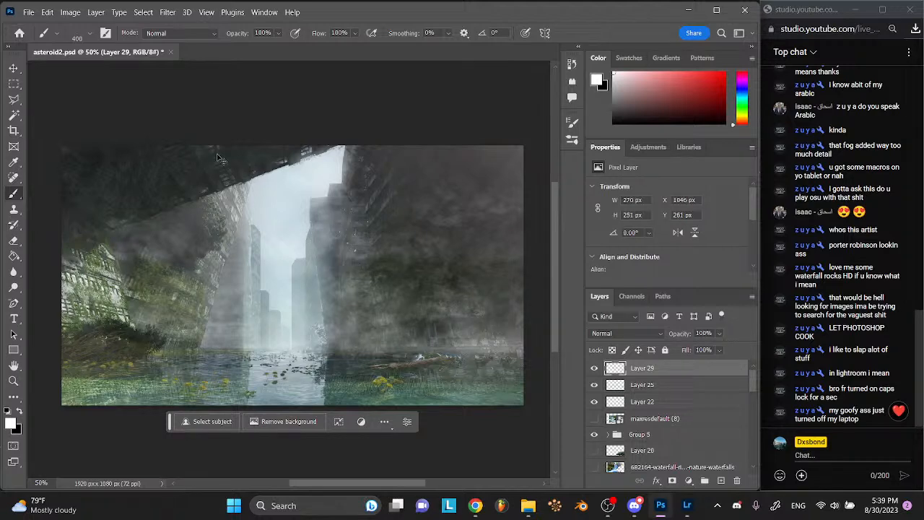
- Set the Debris 1 brush to 111 px and scatter white specks over the central gap and the right bank
{"action": "left_click", "coordinate": [91, 31]}
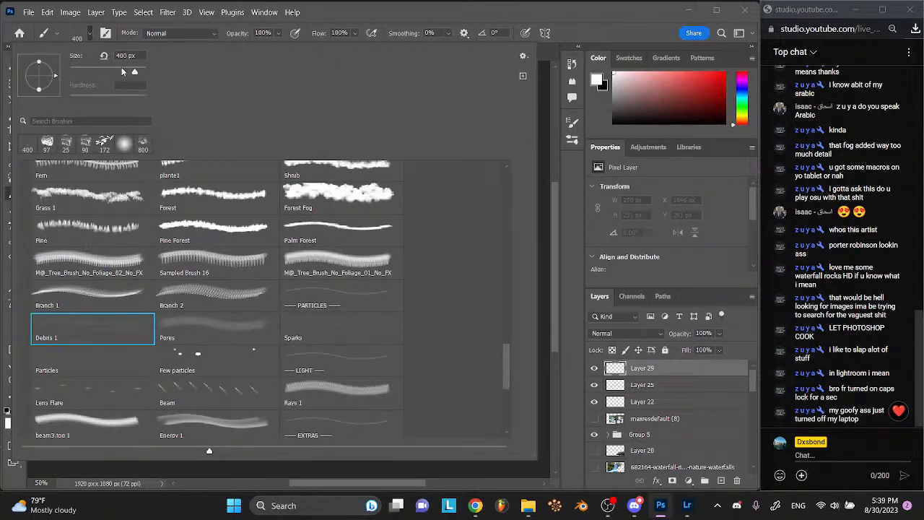
{"action": "key", "text": "Return"}
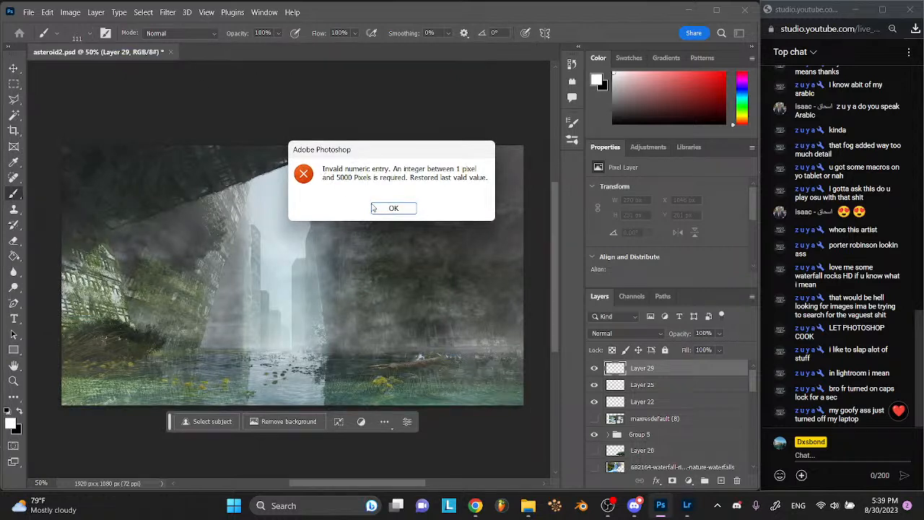
{"action": "left_click", "coordinate": [377, 207]}
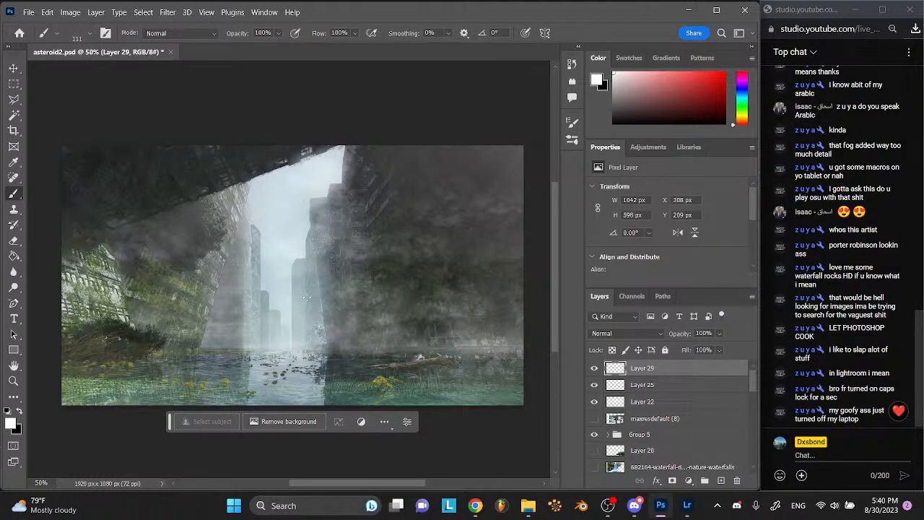
{"action": "left_click_drag", "start_coordinate": [479, 339], "coordinate": [490, 340]}
- Choose the Beam brush from the Light set at 300 px
{"action": "left_click", "coordinate": [90, 33]}
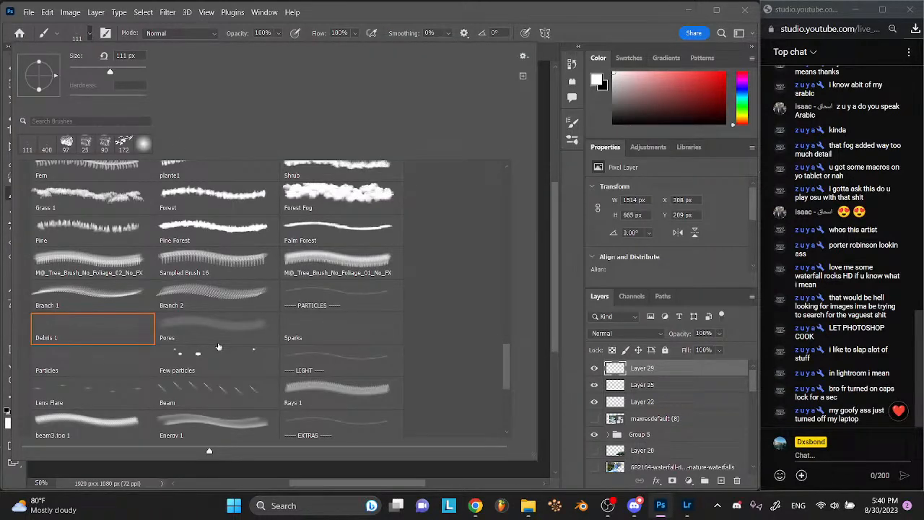
{"action": "left_click", "coordinate": [227, 381]}
{"action": "left_click", "coordinate": [91, 33]}
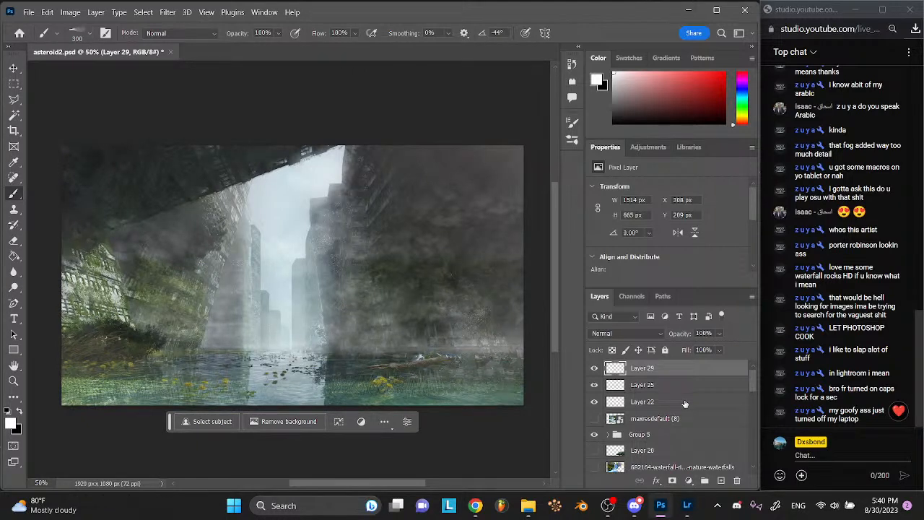
- Lock Layers 29, 25 and 22, add a new layer above them and save the file
{"action": "left_click", "coordinate": [685, 403], "text": "shift"}
{"action": "left_click", "coordinate": [665, 349]}
{"action": "left_click", "coordinate": [720, 481]}
{"action": "key", "text": "ctrl+s"}
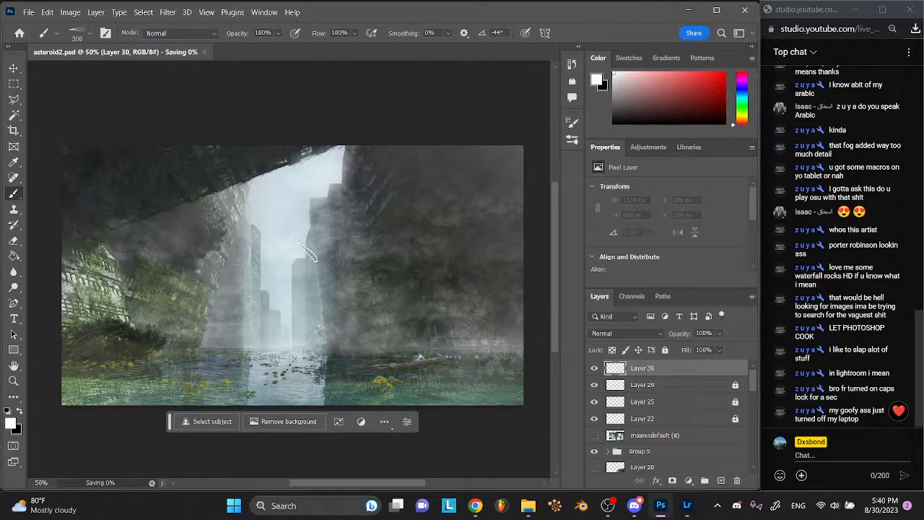
- Stamp a white light beam beside the central buildings on Layer 30 and scale it to about 316%
{"action": "left_click", "coordinate": [310, 246]}
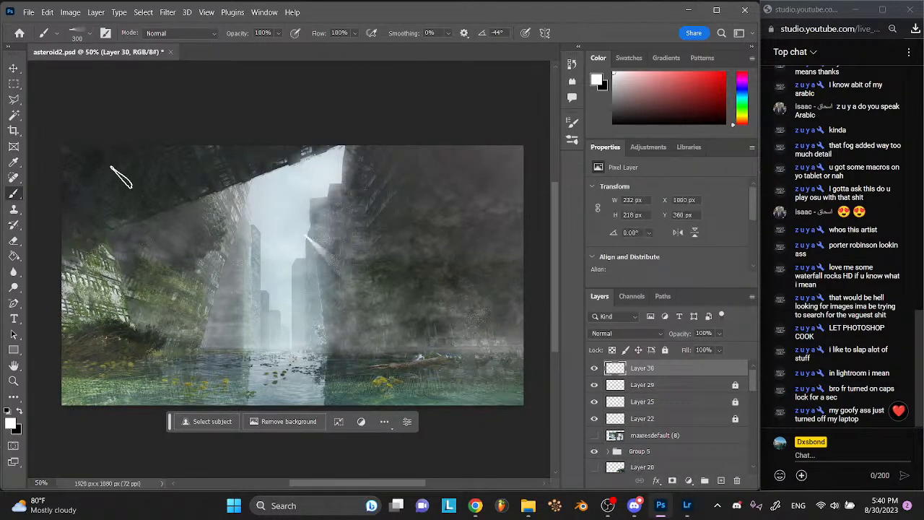
{"action": "left_click", "coordinate": [14, 69]}
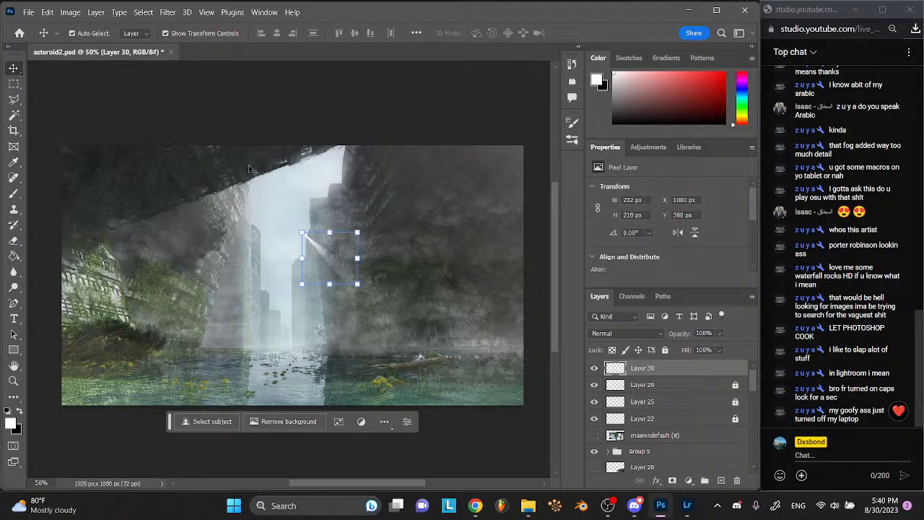
{"action": "left_click_drag", "start_coordinate": [357, 284], "coordinate": [478, 398]}
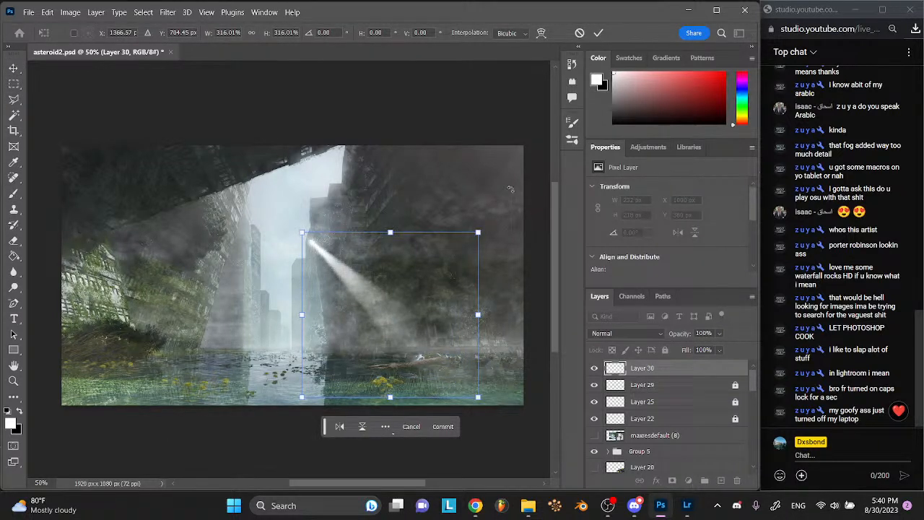
{"action": "left_click", "coordinate": [599, 33]}
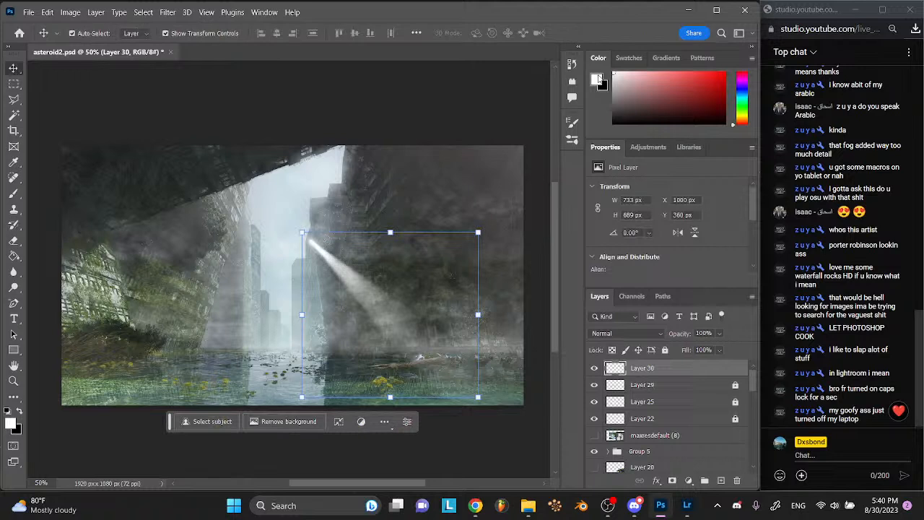
- Flip the beam horizontally, so it shines down to the left, and enlarge it to about 283% over the canvas
{"action": "left_click", "coordinate": [677, 233]}
{"action": "left_click_drag", "start_coordinate": [323, 275], "coordinate": [311, 208]}
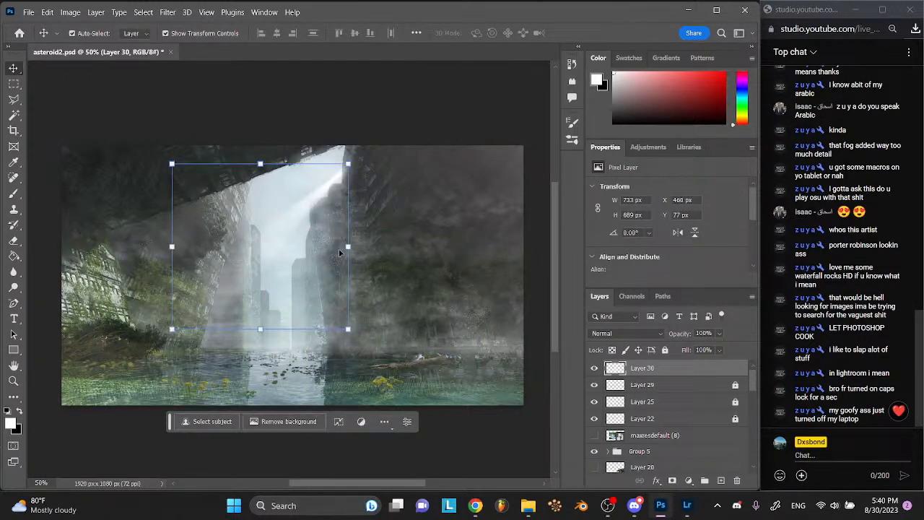
{"action": "left_click_drag", "start_coordinate": [352, 321], "coordinate": [525, 510]}
{"action": "scroll", "coordinate": [383, 313], "scroll_direction": "up", "scroll_amount": 4}
{"action": "key", "text": "ctrl+minus"}
{"action": "key", "text": "ctrl+minus"}
{"action": "key", "text": "ctrl+minus"}
{"action": "left_click_drag", "start_coordinate": [342, 297], "coordinate": [317, 248]}
{"action": "key", "text": "ctrl+plus"}
{"action": "key", "text": "ctrl+plus"}
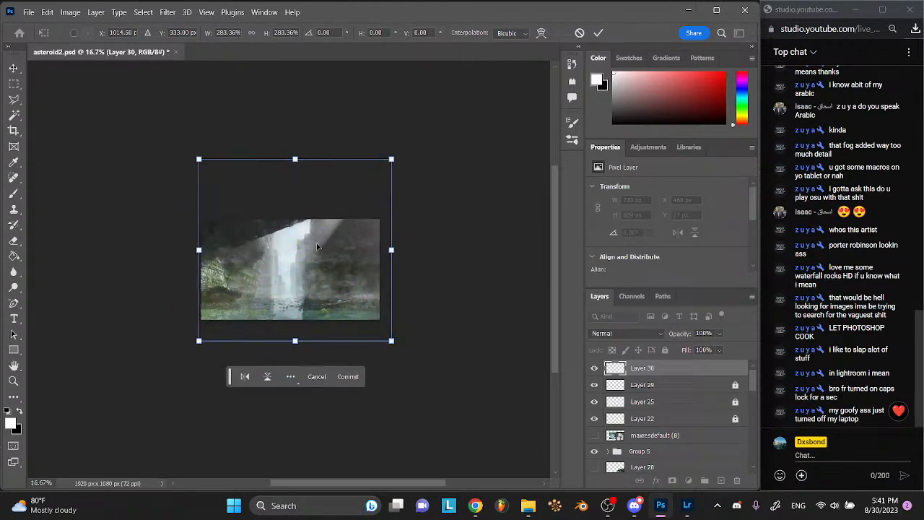
{"action": "key", "text": "ctrl+plus"}
{"action": "scroll", "coordinate": [507, 102], "scroll_direction": "up", "scroll_amount": 2}
{"action": "scroll", "coordinate": [506, 103], "scroll_direction": "right", "scroll_amount": 3}
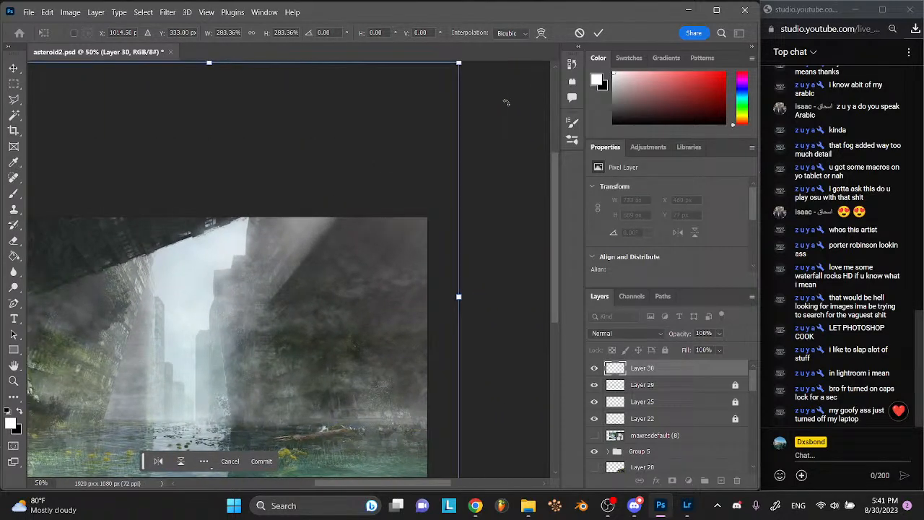
- Shrink the beam to about 204% and move its source into the opening beside the rock overhang
{"action": "left_click_drag", "start_coordinate": [460, 64], "coordinate": [395, 195]}
{"action": "scroll", "coordinate": [295, 258], "scroll_direction": "down", "scroll_amount": 3}
{"action": "scroll", "coordinate": [295, 259], "scroll_direction": "left", "scroll_amount": 1}
{"action": "left_click_drag", "start_coordinate": [295, 258], "coordinate": [251, 247]}
{"action": "scroll", "coordinate": [251, 248], "scroll_direction": "down", "scroll_amount": 1}
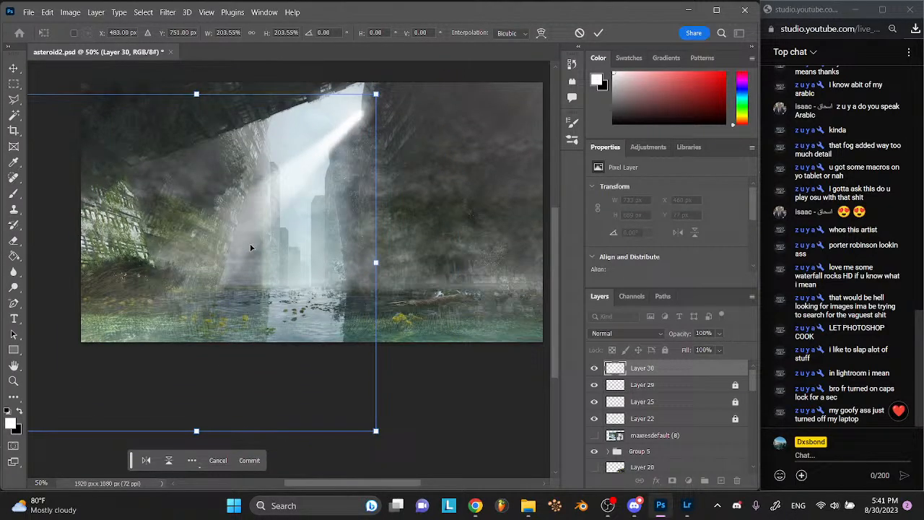
- Narrow and flatten the beam to about 172% wide by 115% high and move it over the right wall
{"action": "left_click_drag", "start_coordinate": [196, 432], "coordinate": [213, 370]}
{"action": "scroll", "coordinate": [140, 240], "scroll_direction": "left", "scroll_amount": 2}
{"action": "left_click_drag", "start_coordinate": [110, 233], "coordinate": [296, 232]}
{"action": "left_click_drag", "start_coordinate": [396, 377], "coordinate": [396, 288]}
{"action": "scroll", "coordinate": [355, 223], "scroll_direction": "right", "scroll_amount": 3}
{"action": "left_click_drag", "start_coordinate": [338, 190], "coordinate": [469, 190]}
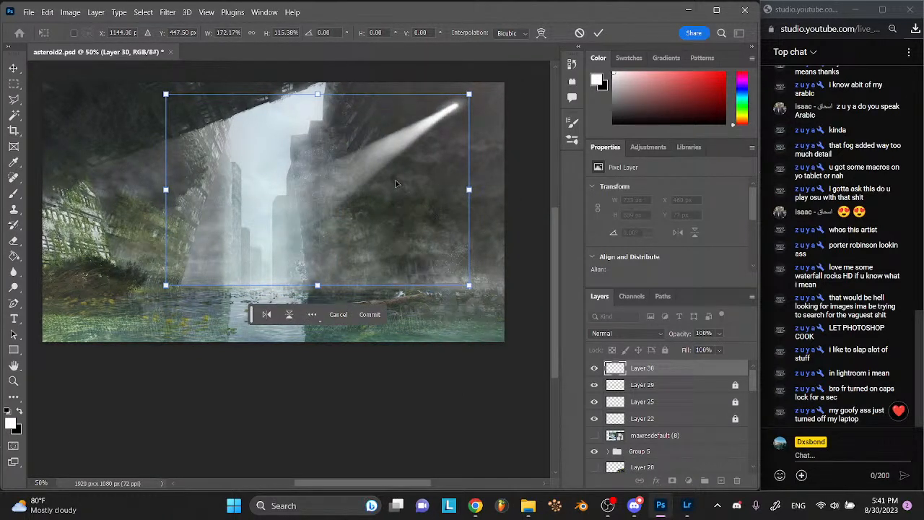
- Rotate the beam to about -29.4° and place it so it falls through the sky opening into the gap
{"action": "left_click_drag", "start_coordinate": [482, 89], "coordinate": [415, 109]}
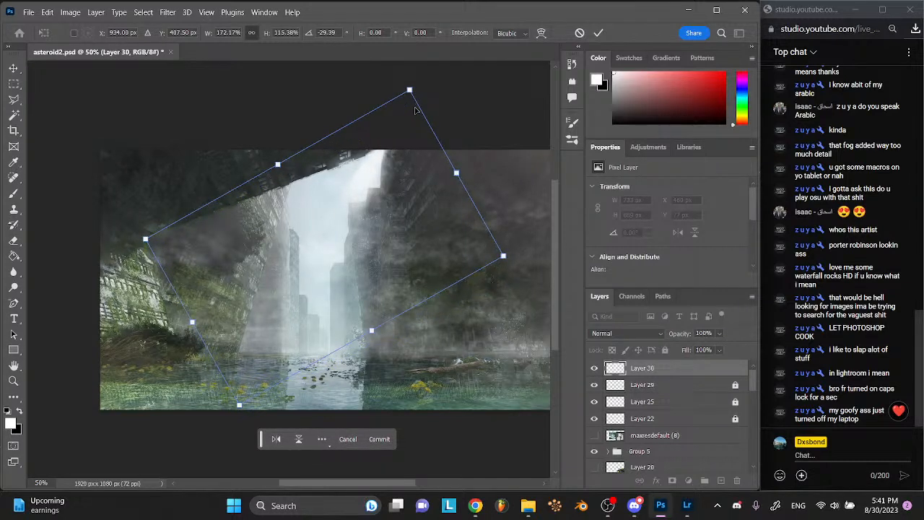
{"action": "key", "text": "shift+Down"}
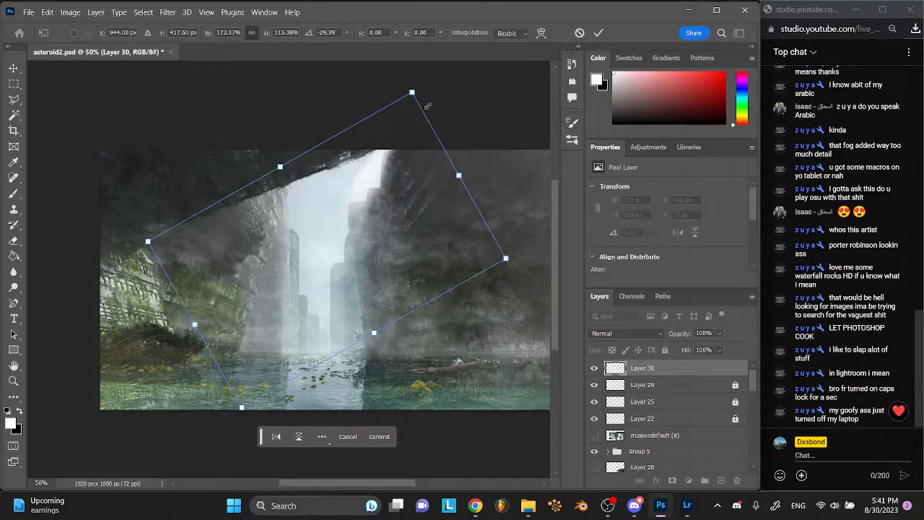
{"action": "left_click", "coordinate": [599, 33]}
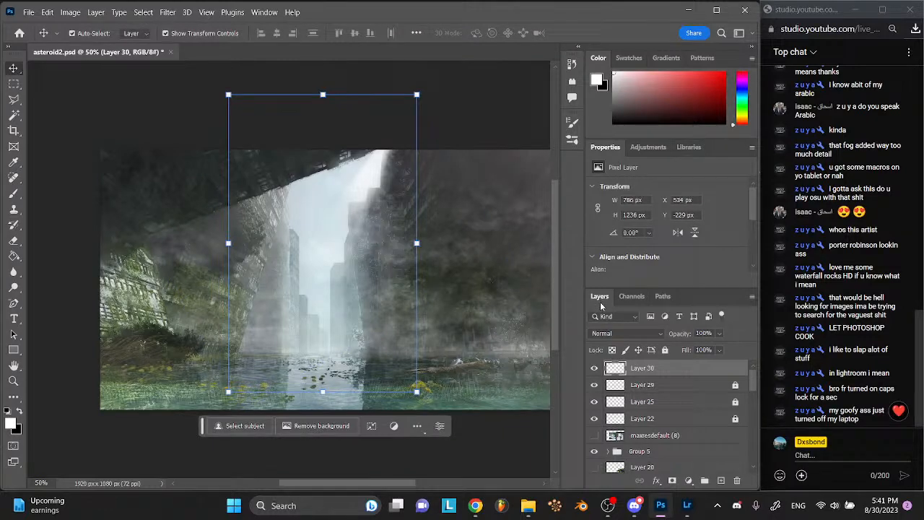
- Set the beam layer to Overlay, then duplicate it and set the copy to Screen
{"action": "left_click", "coordinate": [626, 333]}
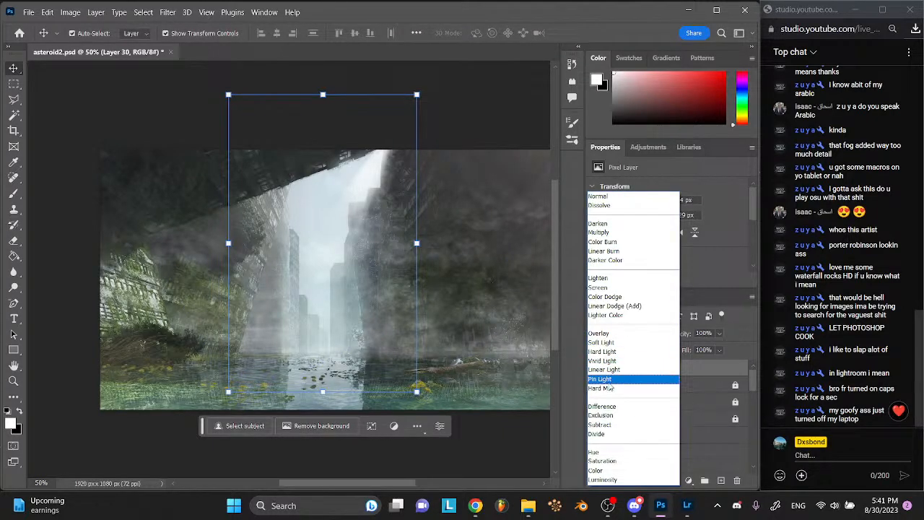
{"action": "left_click", "coordinate": [604, 334]}
{"action": "key", "text": "ctrl+j"}
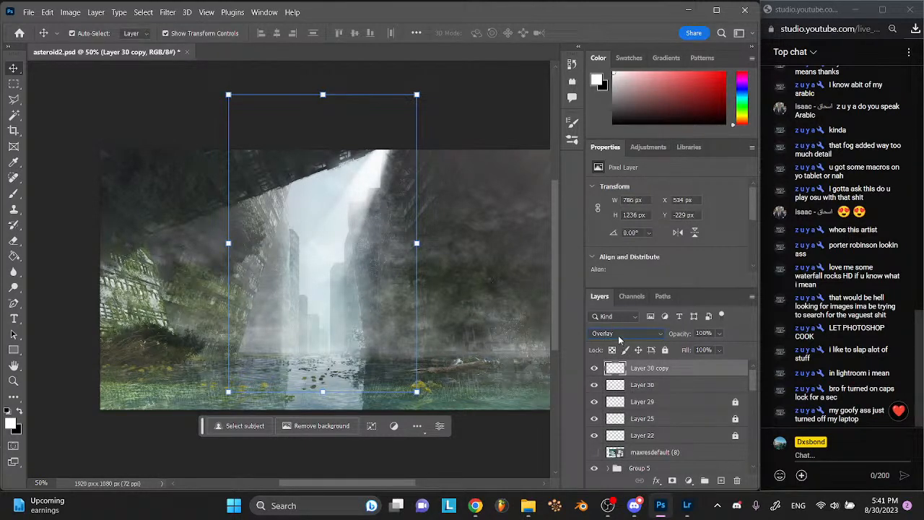
{"action": "left_click", "coordinate": [619, 337]}
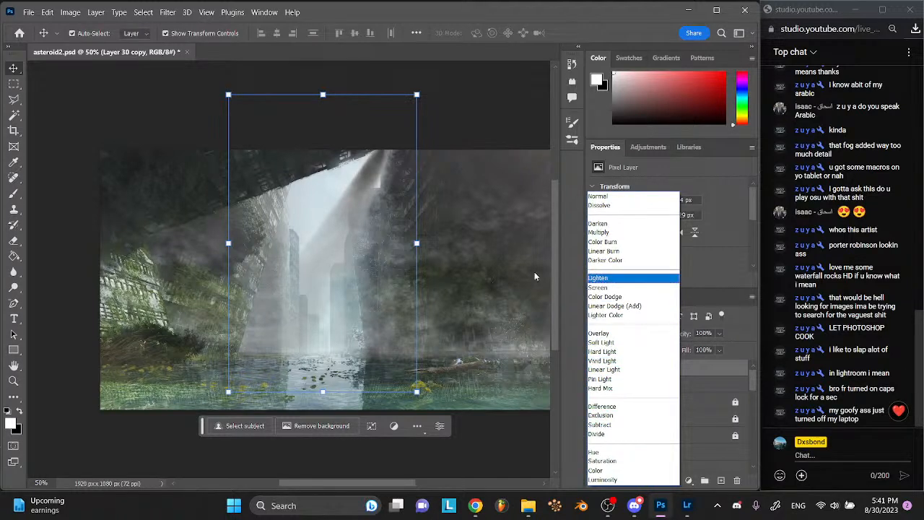
{"action": "left_click", "coordinate": [504, 275]}
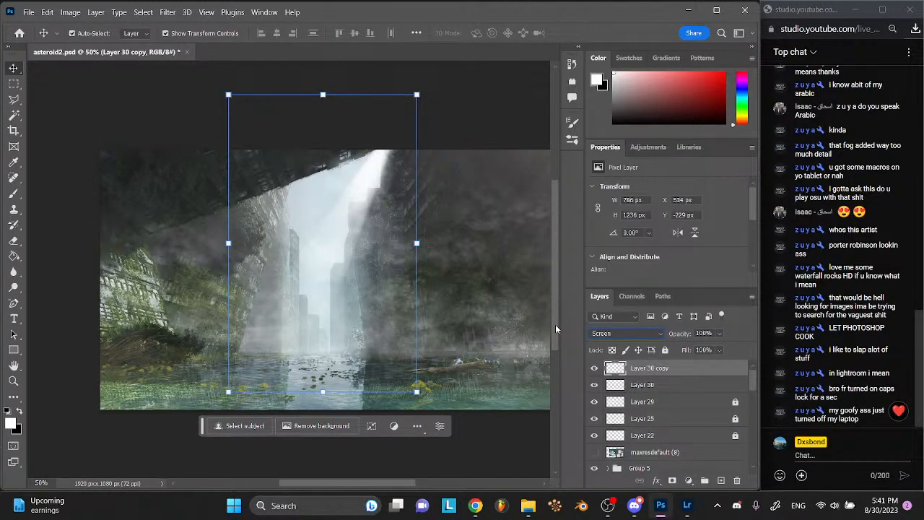
{"action": "key", "text": "Down"}
{"action": "key", "text": "Up"}
- Shift the Screen beam copy about 60 px to the right and rotate it by about -4.5°
{"action": "left_click", "coordinate": [431, 175]}
{"action": "left_click", "coordinate": [366, 193]}
{"action": "key", "text": "shift+Right"}
{"action": "key", "text": "shift+Right"}
{"action": "key", "text": "shift+Right"}
{"action": "key", "text": "shift+Right"}
{"action": "key", "text": "shift+Right"}
{"action": "key", "text": "shift+Right"}
{"action": "key", "text": "shift+Right"}
{"action": "key", "text": "shift+Right"}
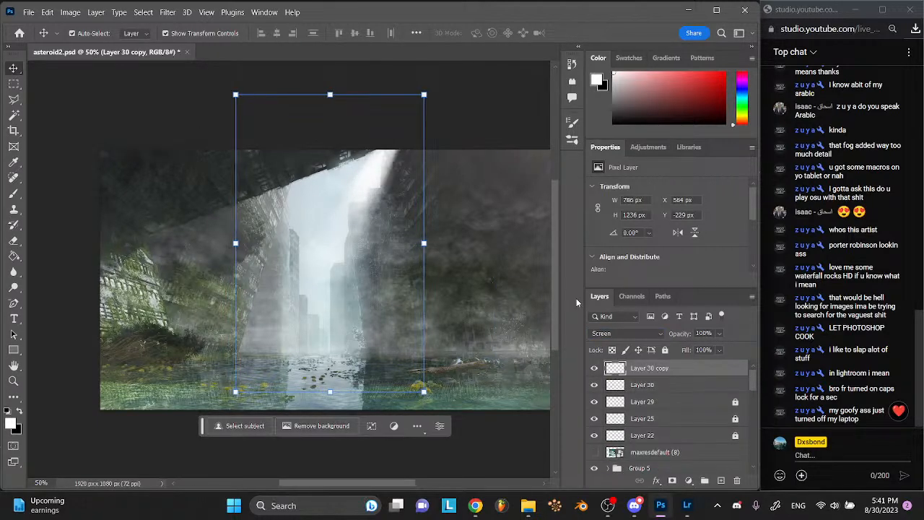
{"action": "key", "text": "shift+Left"}
{"action": "key", "text": "shift+Left"}
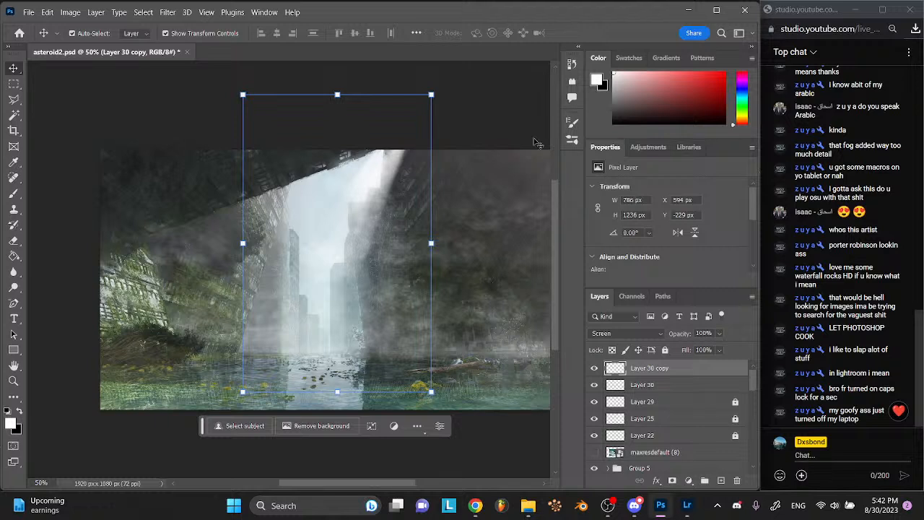
{"action": "left_click_drag", "start_coordinate": [438, 94], "coordinate": [426, 86]}
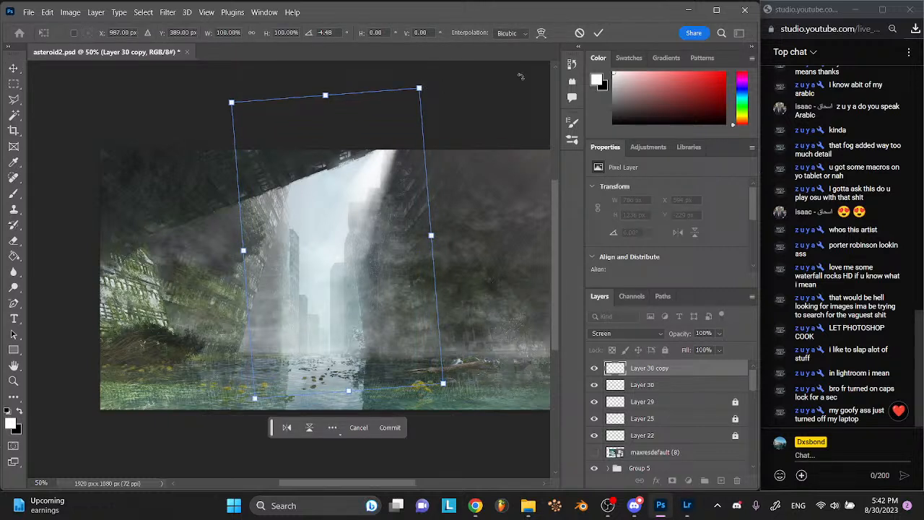
{"action": "left_click", "coordinate": [598, 33]}
- Duplicate the beam again, offset the new copy to the right and rotate it steeper against the right wall
{"action": "key", "text": "ctrl+j"}
{"action": "key", "text": "shift+Right"}
{"action": "key", "text": "shift+Right"}
{"action": "key", "text": "shift+Right"}
{"action": "key", "text": "shift+Right"}
{"action": "left_click_drag", "start_coordinate": [439, 93], "coordinate": [408, 84]}
{"action": "key", "text": "shift+Right"}
{"action": "key", "text": "shift+Right"}
{"action": "key", "text": "Escape"}
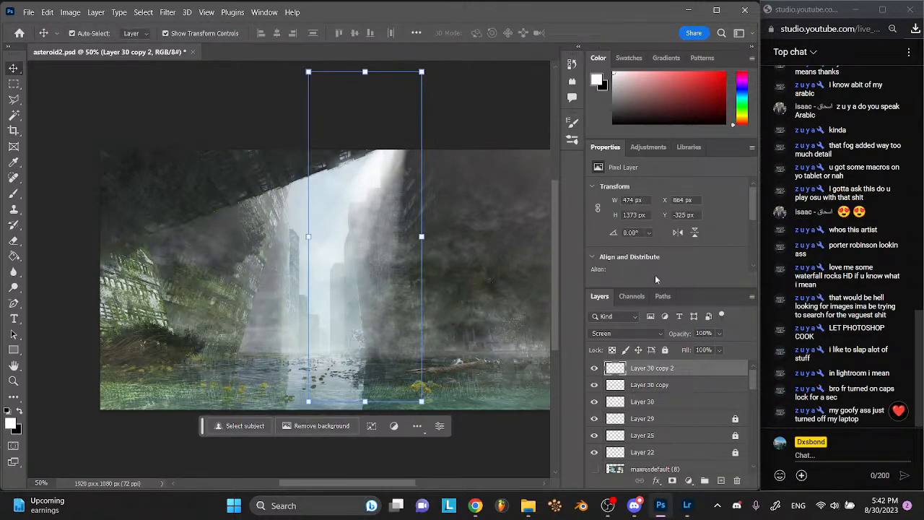
- Set all three beam layers to Overlay and lower their opacity to 53%
{"action": "left_click", "coordinate": [650, 401], "text": "shift"}
{"action": "left_click", "coordinate": [637, 335]}
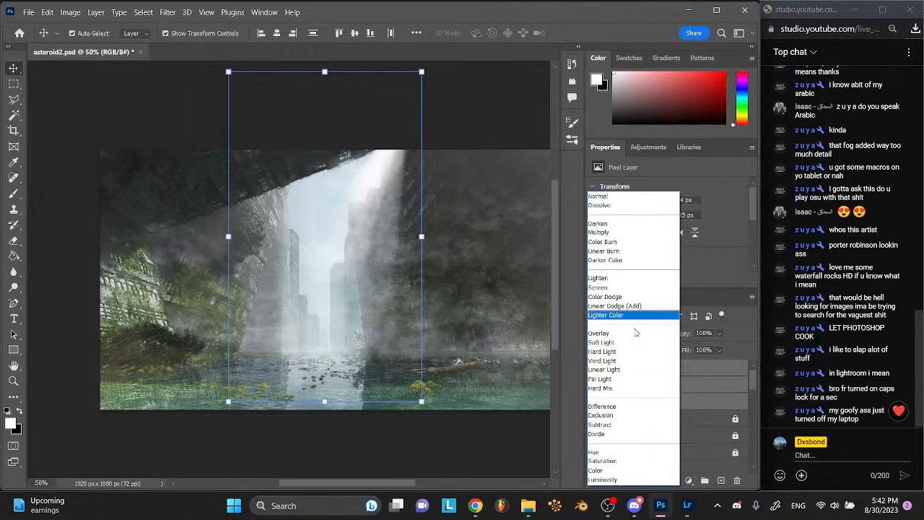
{"action": "left_click", "coordinate": [636, 333]}
{"action": "left_click", "coordinate": [725, 333]}
{"action": "left_click_drag", "start_coordinate": [727, 350], "coordinate": [711, 351]}
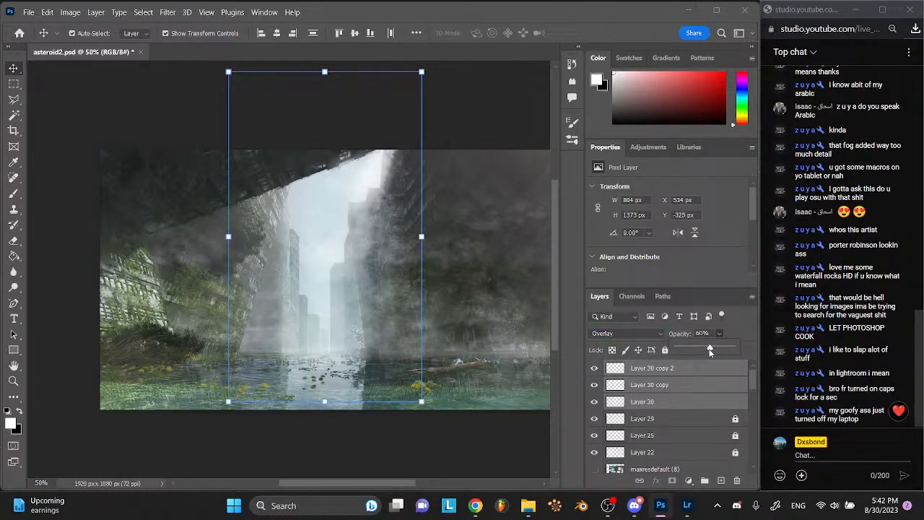
{"action": "left_click", "coordinate": [511, 454]}
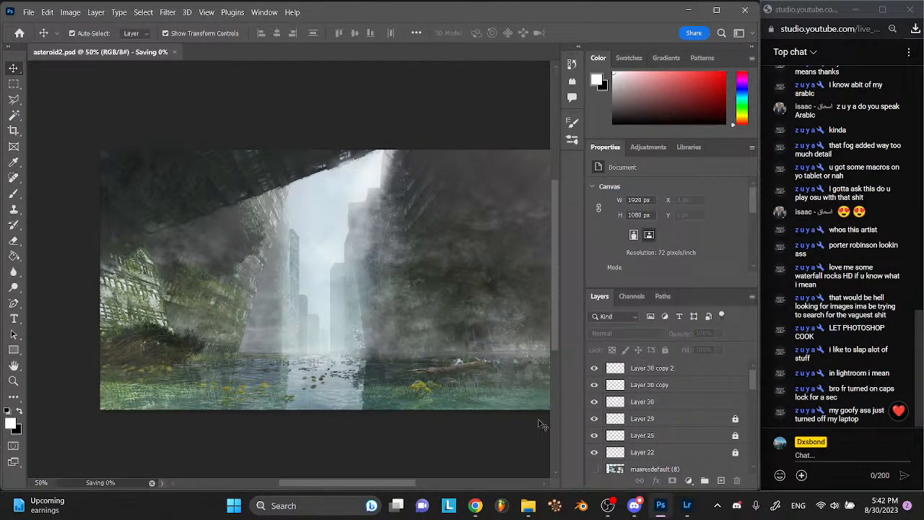
- Raise the opacity of the three beam layers to 95%
{"action": "left_click", "coordinate": [679, 385]}
{"action": "left_click", "coordinate": [682, 402], "text": "shift"}
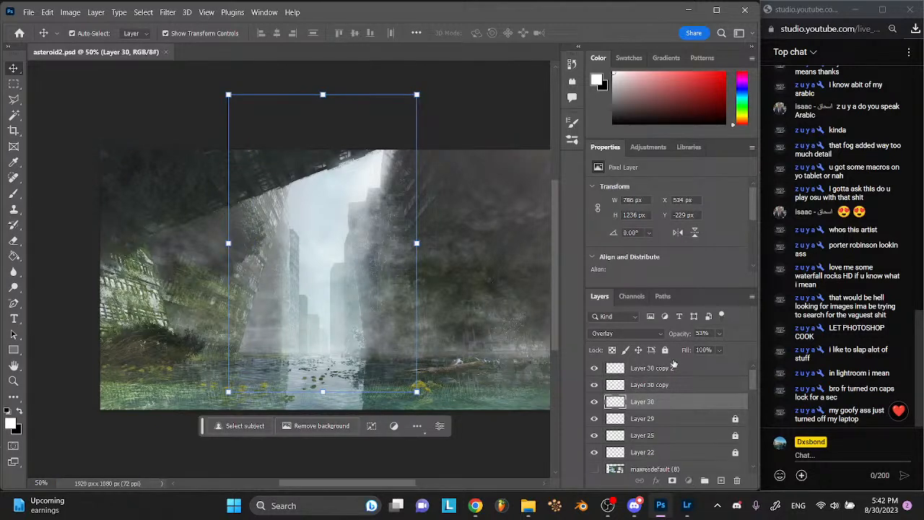
{"action": "left_click", "coordinate": [679, 369], "text": "shift"}
{"action": "left_click", "coordinate": [720, 334]}
{"action": "left_click_drag", "start_coordinate": [732, 349], "coordinate": [747, 350]}
- Compare blend modes on the three beam layers, keep Overlay and duplicate all three to strengthen the light
{"action": "left_click", "coordinate": [666, 384]}
{"action": "left_click", "coordinate": [660, 370]}
{"action": "left_click", "coordinate": [661, 403]}
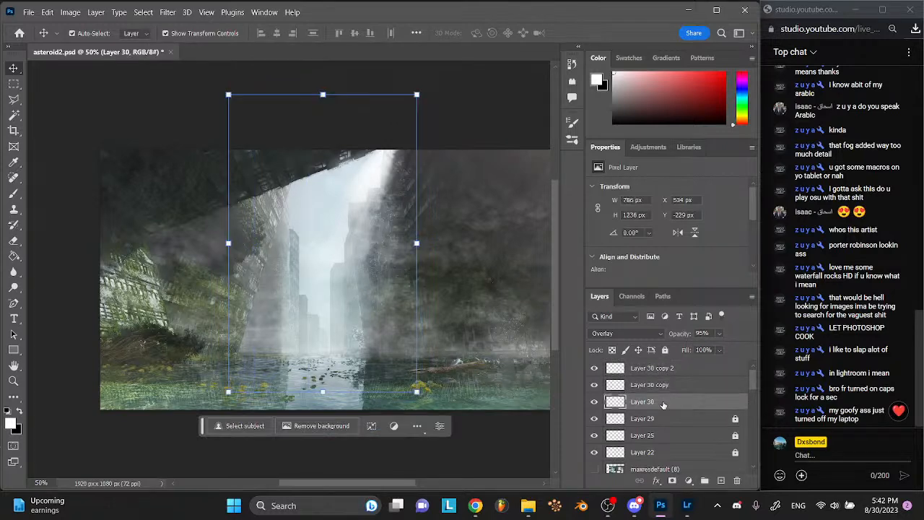
{"action": "left_click", "coordinate": [647, 369]}
{"action": "left_click", "coordinate": [651, 403], "text": "shift"}
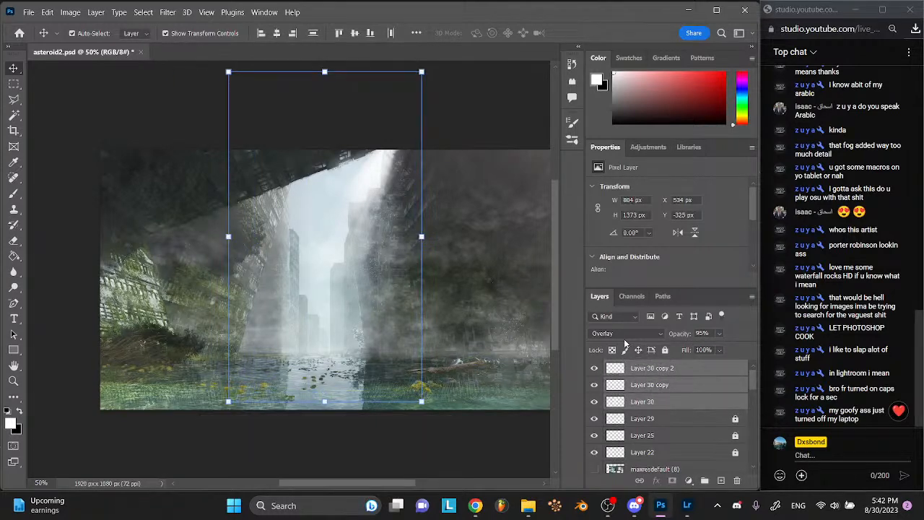
{"action": "left_click", "coordinate": [622, 333]}
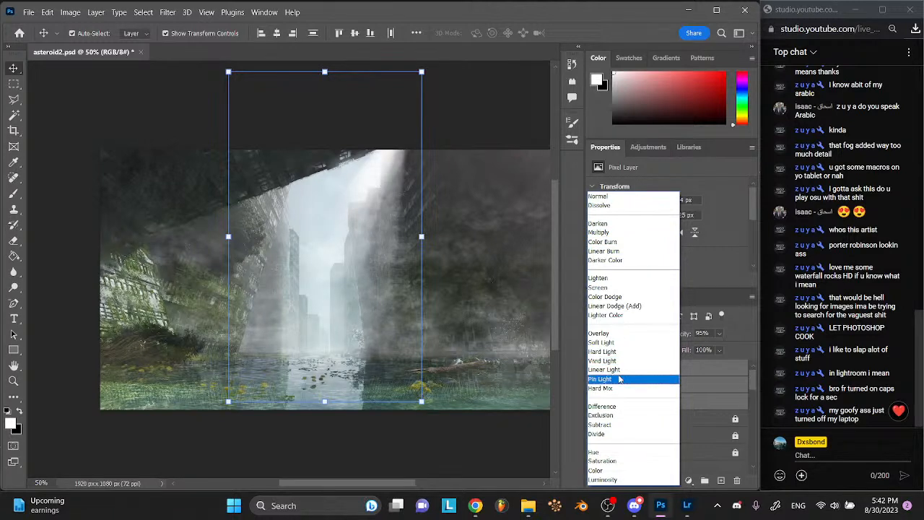
{"action": "left_click", "coordinate": [611, 333]}
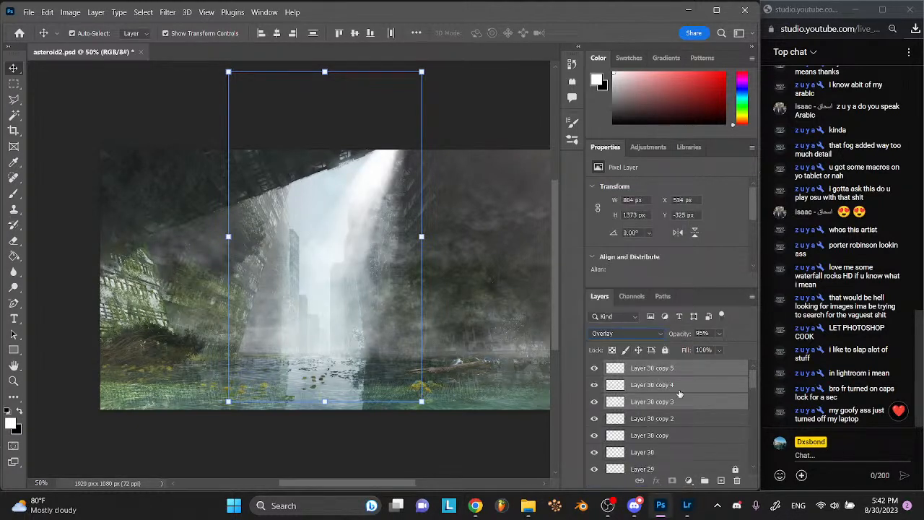
- Group the six beam layers, reduce the group's opacity and save the file
{"action": "left_click", "coordinate": [678, 452]}
{"action": "left_click", "coordinate": [677, 371], "text": "shift"}
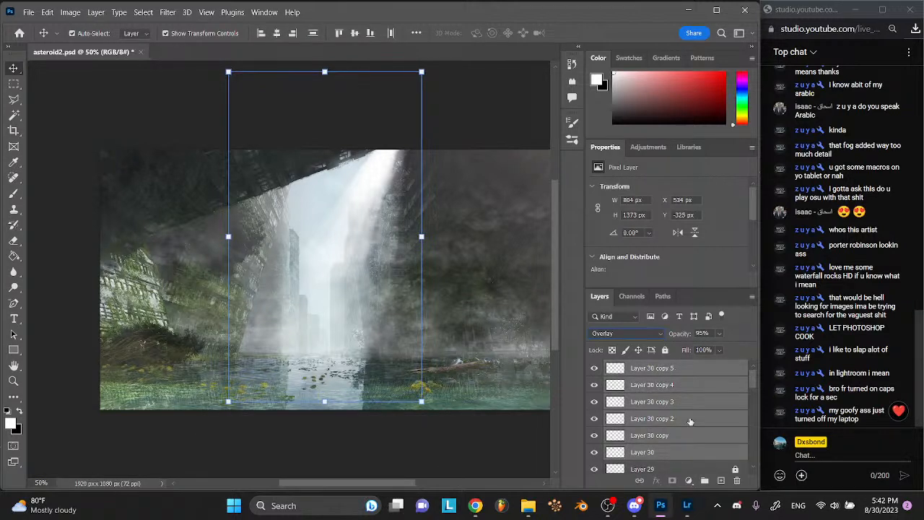
{"action": "left_click", "coordinate": [705, 481]}
{"action": "left_click_drag", "start_coordinate": [720, 333], "coordinate": [709, 348]}
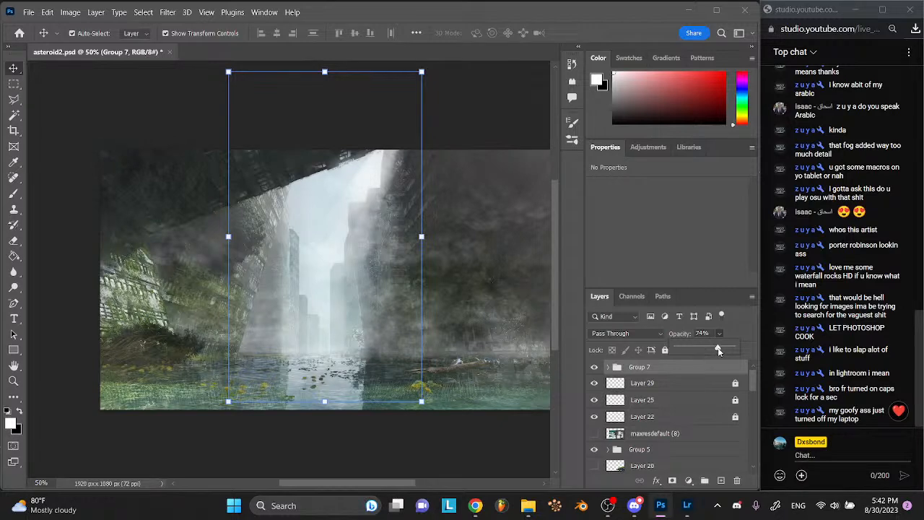
{"action": "left_click", "coordinate": [536, 445]}
{"action": "key", "text": "ctrl+minus"}
{"action": "key", "text": "ctrl+minus"}
{"action": "key", "text": "ctrl+s"}
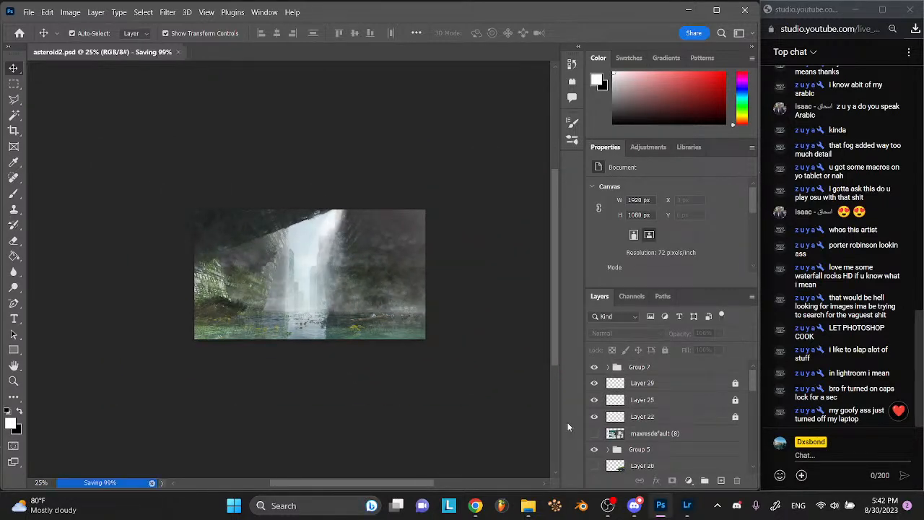
- Set the opacity of the beam group, Group 7, to 42%
{"action": "left_click", "coordinate": [684, 389]}
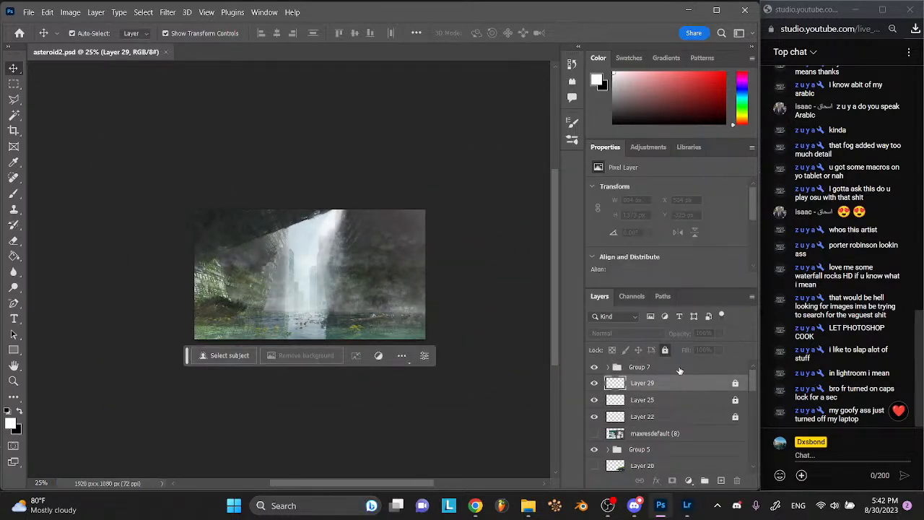
{"action": "left_click", "coordinate": [682, 370]}
{"action": "left_click", "coordinate": [720, 333]}
{"action": "left_click", "coordinate": [713, 350]}
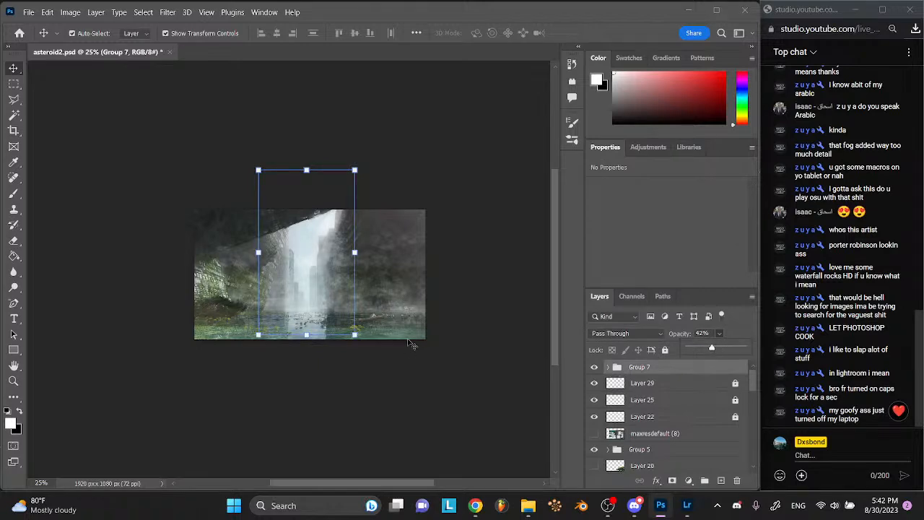
{"action": "left_click", "coordinate": [448, 344]}
- Export the painting as a PNG, overwriting asteroid2.png in the Documents folder
{"action": "left_click", "coordinate": [29, 12]}
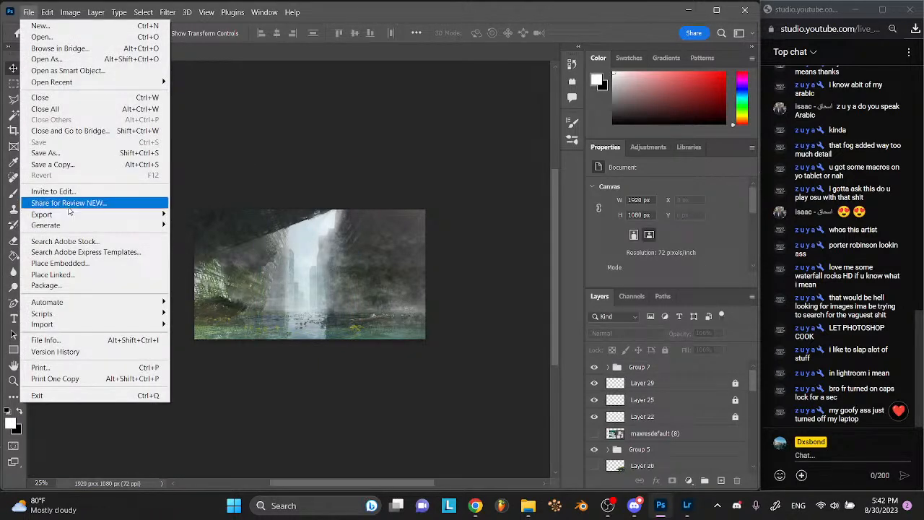
{"action": "mouse_move", "coordinate": [72, 215]}
{"action": "left_click", "coordinate": [241, 214]}
{"action": "key", "text": "Return"}
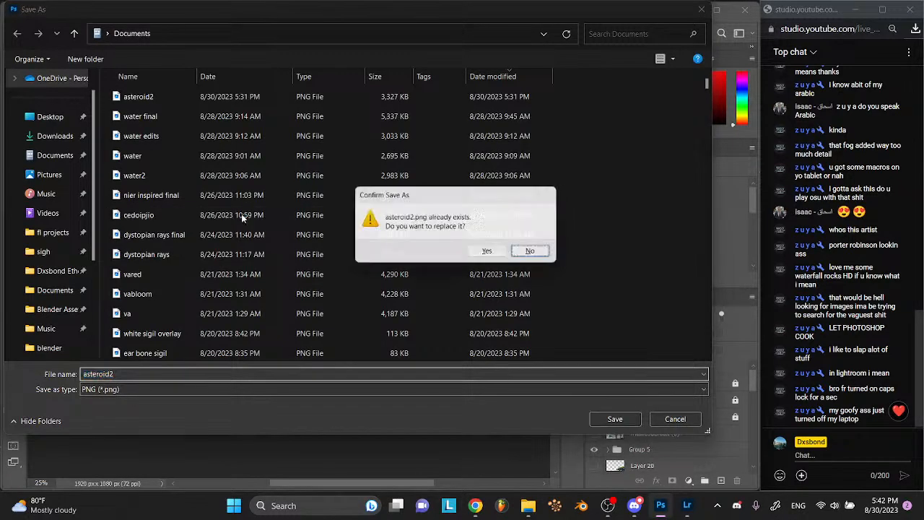
{"action": "left_click", "coordinate": [483, 250]}
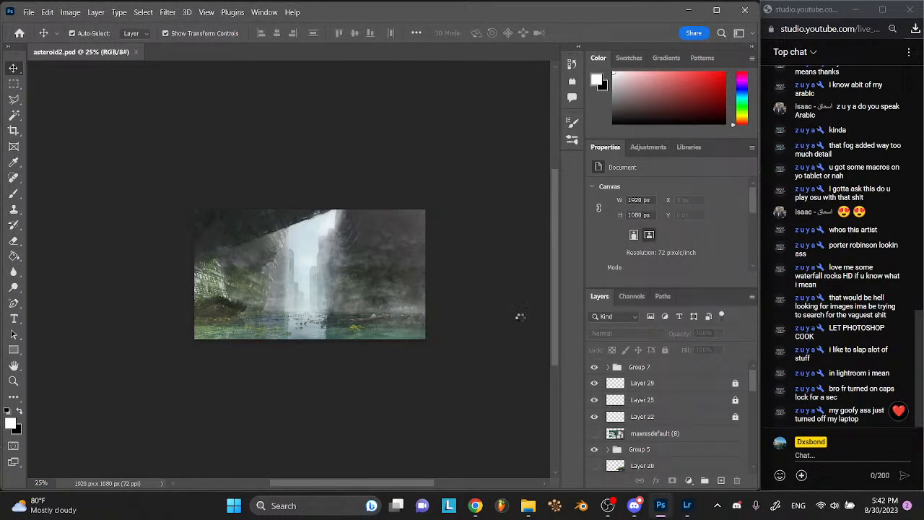
- Switch to Lightroom, add asteroid2.png from Documents to the Blender sh album and open it for editing
{"action": "left_click", "coordinate": [687, 505]}
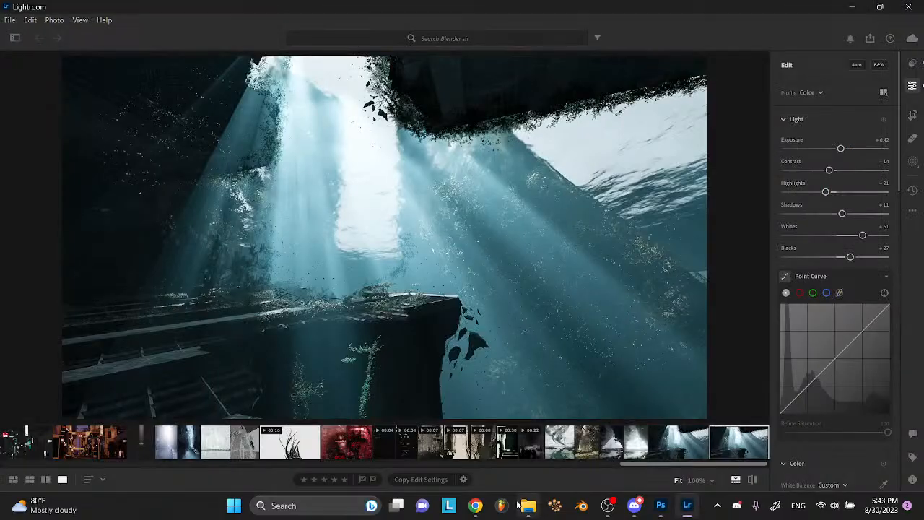
{"action": "left_click", "coordinate": [528, 505]}
{"action": "left_click", "coordinate": [335, 293]}
{"action": "left_click_drag", "start_coordinate": [410, 223], "coordinate": [151, 239]}
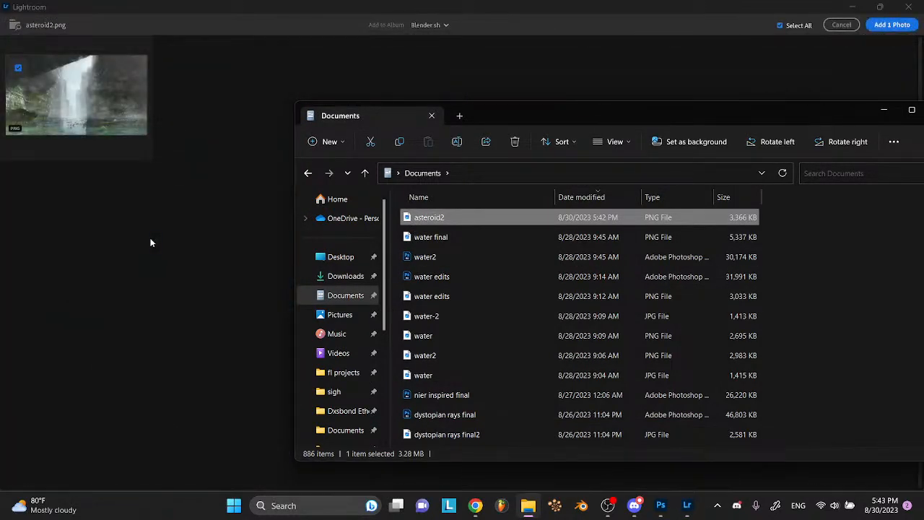
{"action": "left_click", "coordinate": [907, 25]}
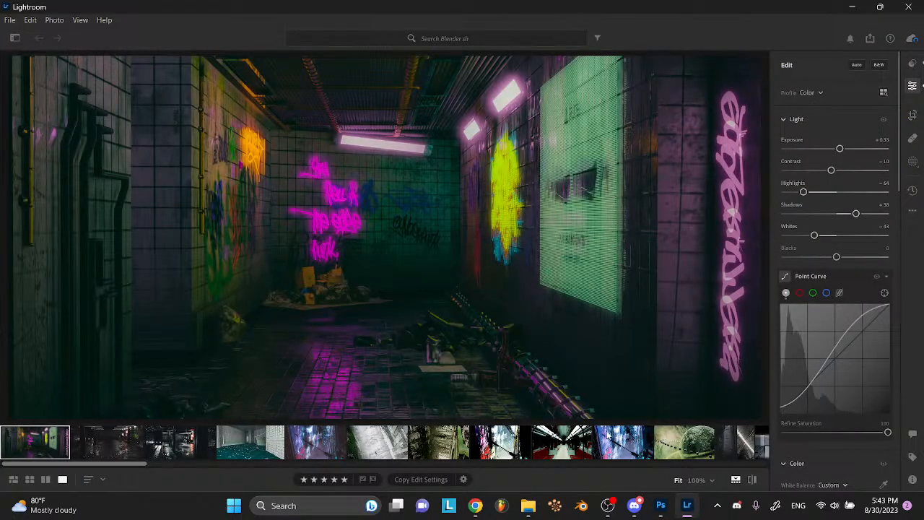
{"action": "scroll", "coordinate": [609, 434], "scroll_direction": "down", "scroll_amount": 10}
{"action": "left_click", "coordinate": [725, 440]}
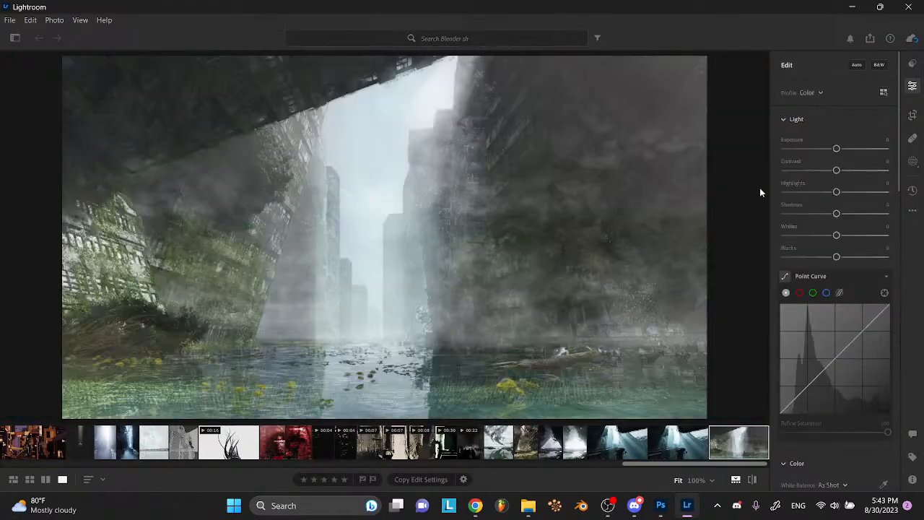
- Preview the user presets on the photo, including Angel Haze, Autumnal vivid and Concept Art 1
{"action": "left_click", "coordinate": [911, 65]}
{"action": "left_click", "coordinate": [912, 65]}
{"action": "left_click", "coordinate": [916, 63]}
{"action": "left_click", "coordinate": [664, 148]}
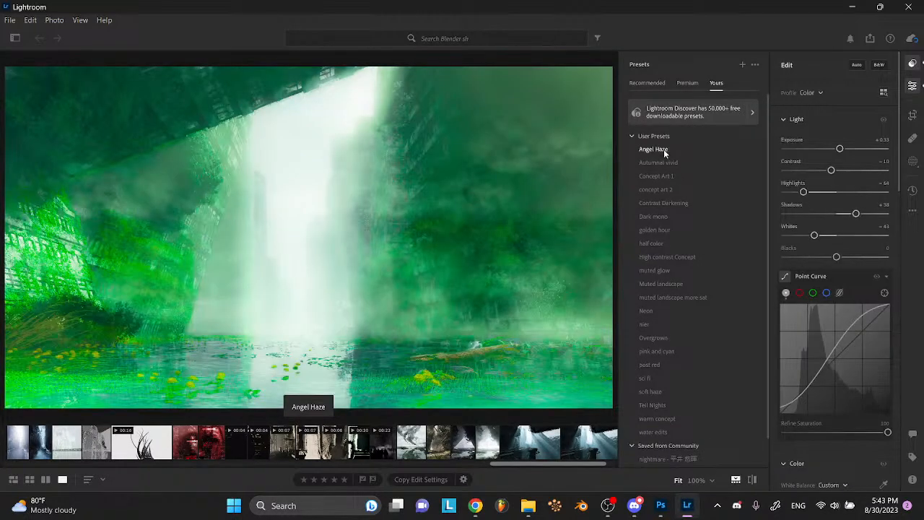
{"action": "left_click", "coordinate": [660, 163]}
{"action": "left_click", "coordinate": [661, 177]}
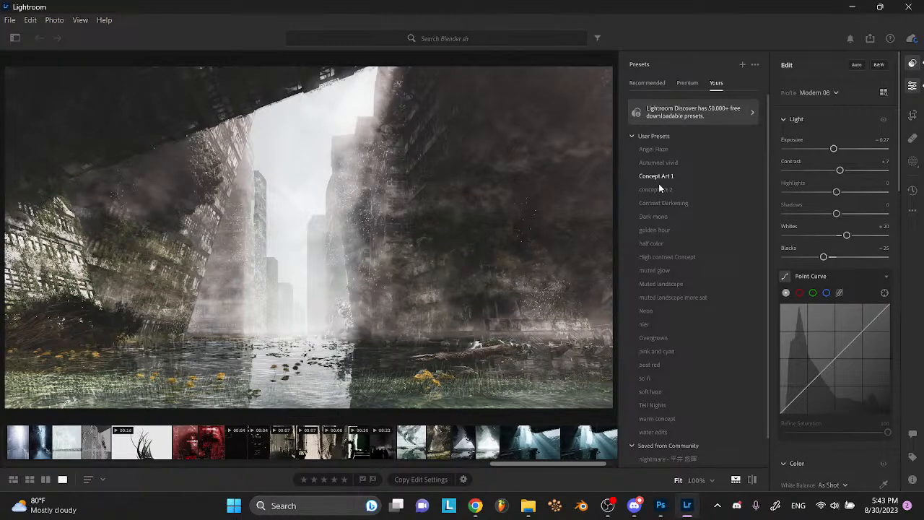
{"action": "left_click", "coordinate": [659, 184]}
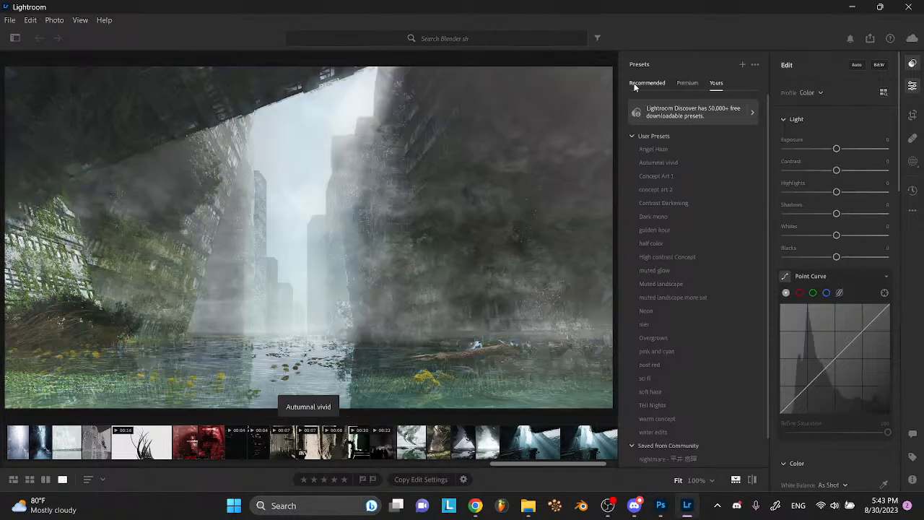
- Try the recommended preset with the Modern 07 profile and browse the other recommended and premium presets
{"action": "left_click", "coordinate": [635, 86]}
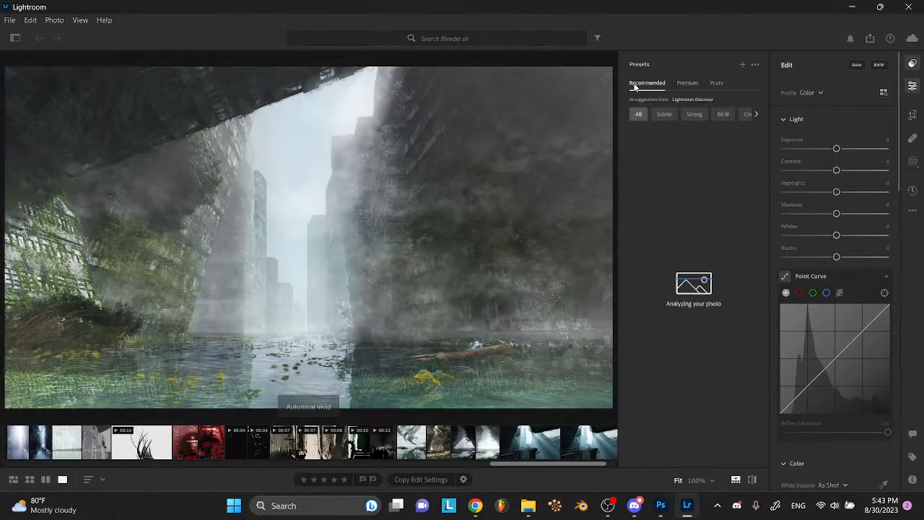
{"action": "left_click", "coordinate": [714, 154]}
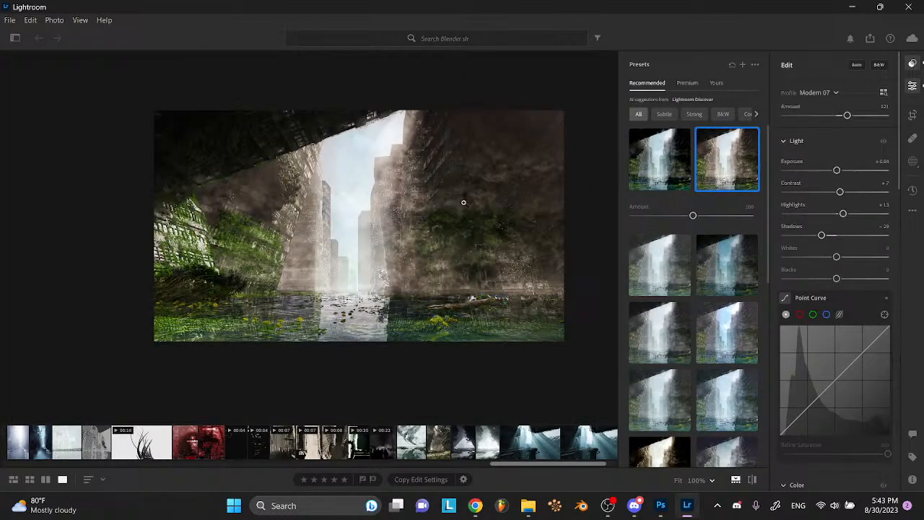
{"action": "scroll", "coordinate": [464, 202], "scroll_direction": "up", "scroll_amount": 2}
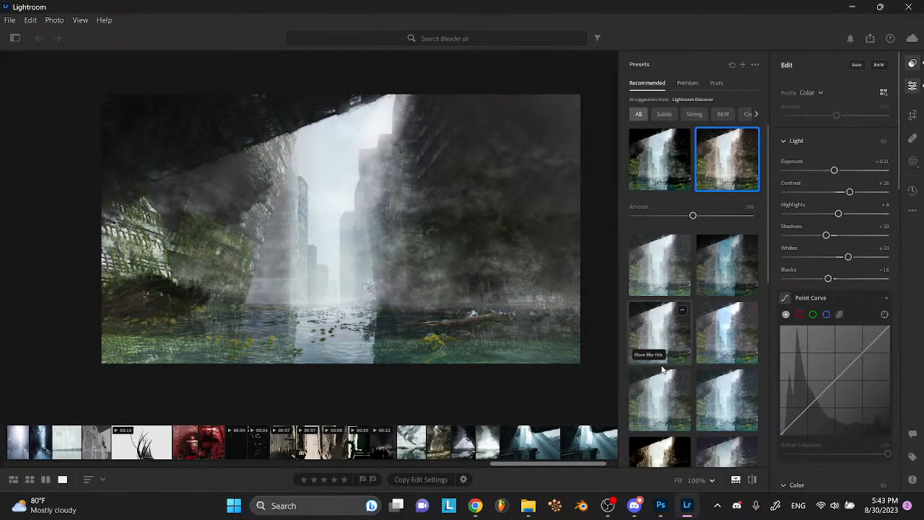
{"action": "scroll", "coordinate": [741, 415], "scroll_direction": "down", "scroll_amount": 5}
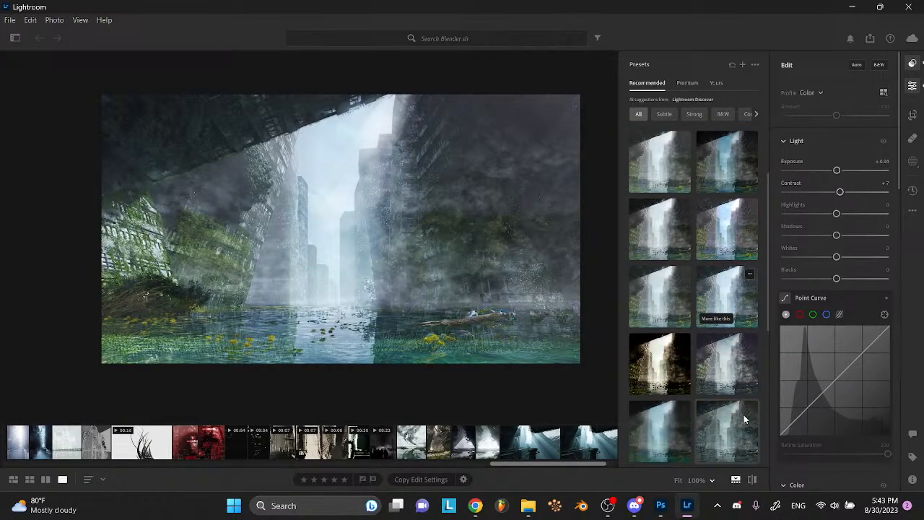
{"action": "scroll", "coordinate": [735, 433], "scroll_direction": "down", "scroll_amount": 5}
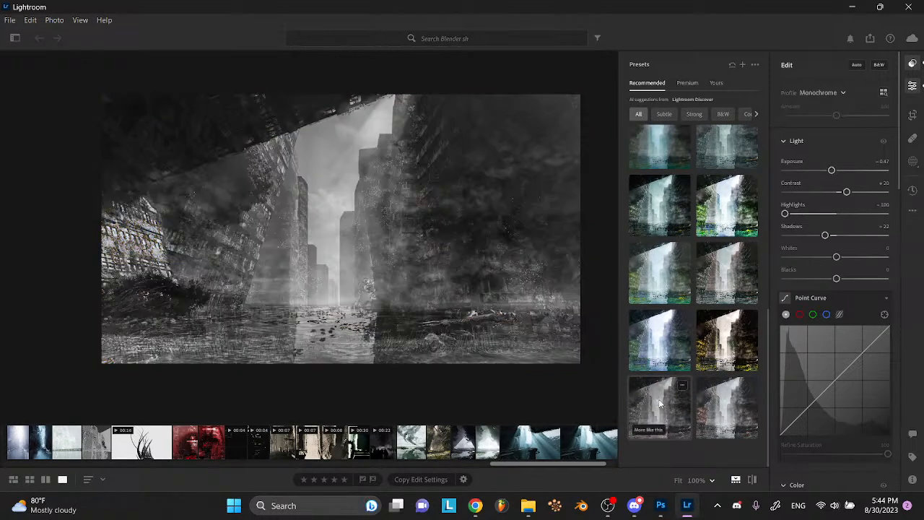
{"action": "scroll", "coordinate": [726, 325], "scroll_direction": "up", "scroll_amount": 10}
{"action": "left_click", "coordinate": [686, 83]}
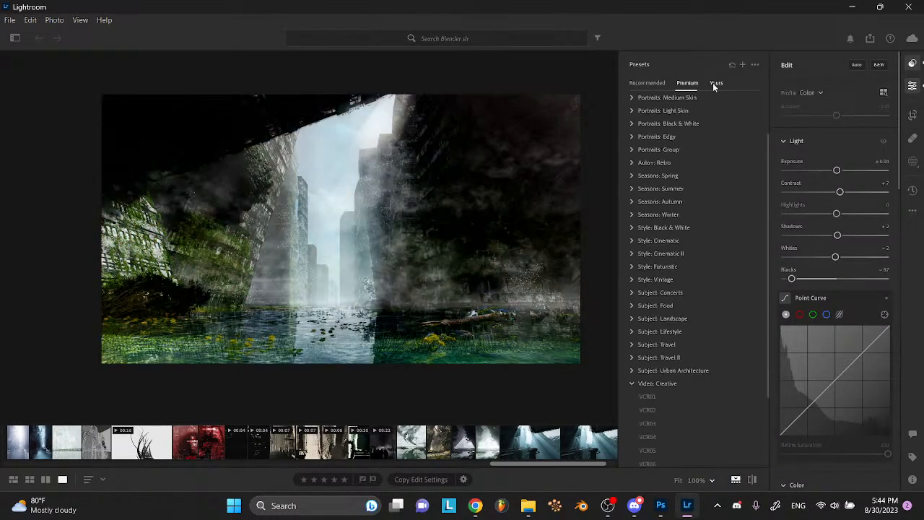
- Try the nightmare preset saved from the community and the warm concept user preset, the latter at an amount of 51
{"action": "left_click", "coordinate": [716, 83]}
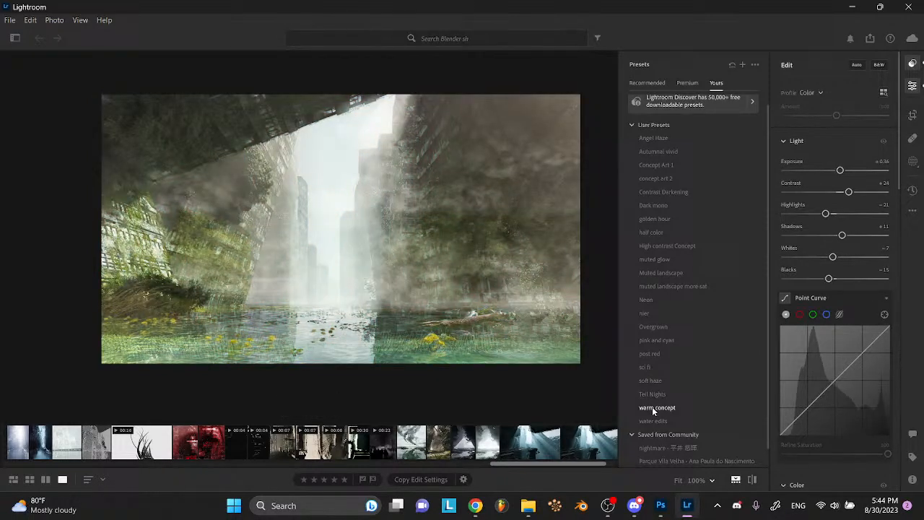
{"action": "scroll", "coordinate": [650, 421], "scroll_direction": "down", "scroll_amount": 1}
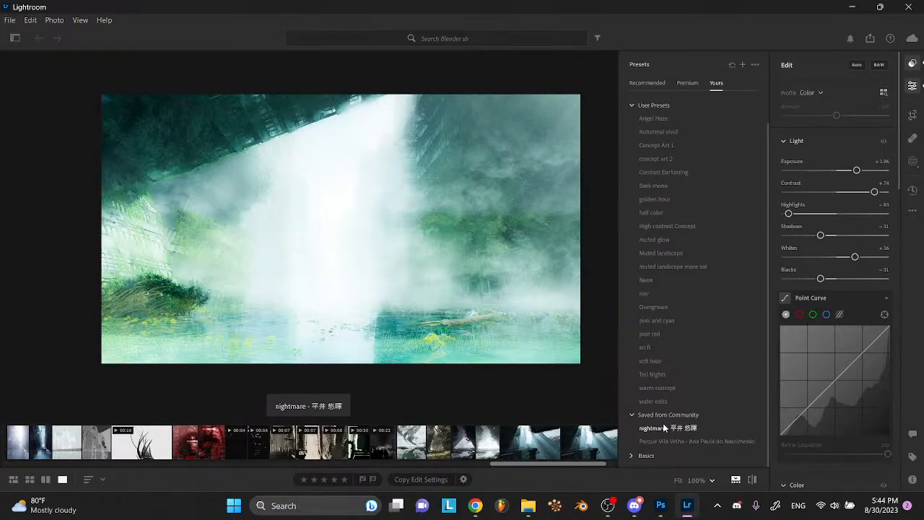
{"action": "left_click", "coordinate": [665, 428]}
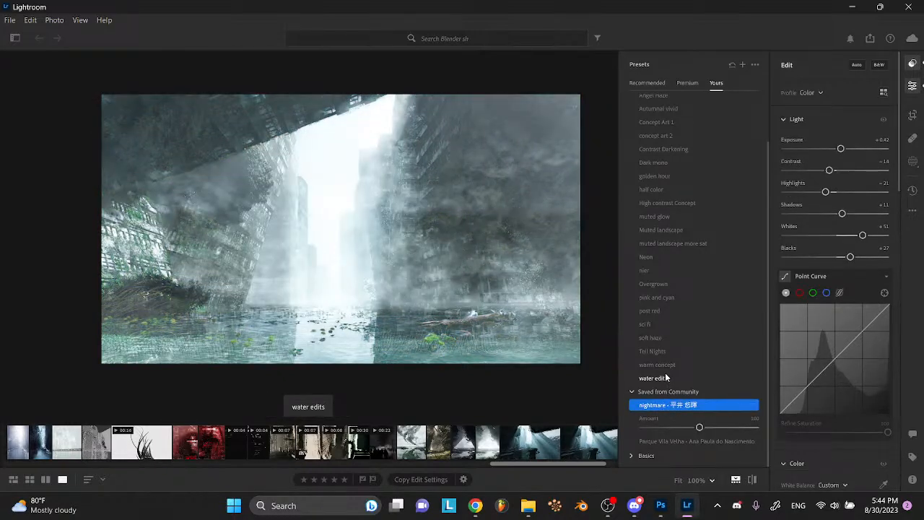
{"action": "left_click", "coordinate": [665, 367]}
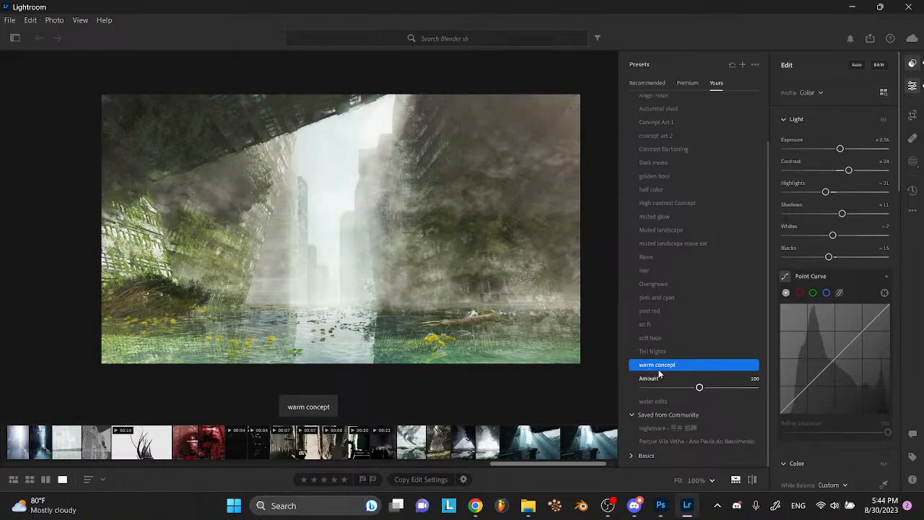
{"action": "left_click", "coordinate": [681, 386]}
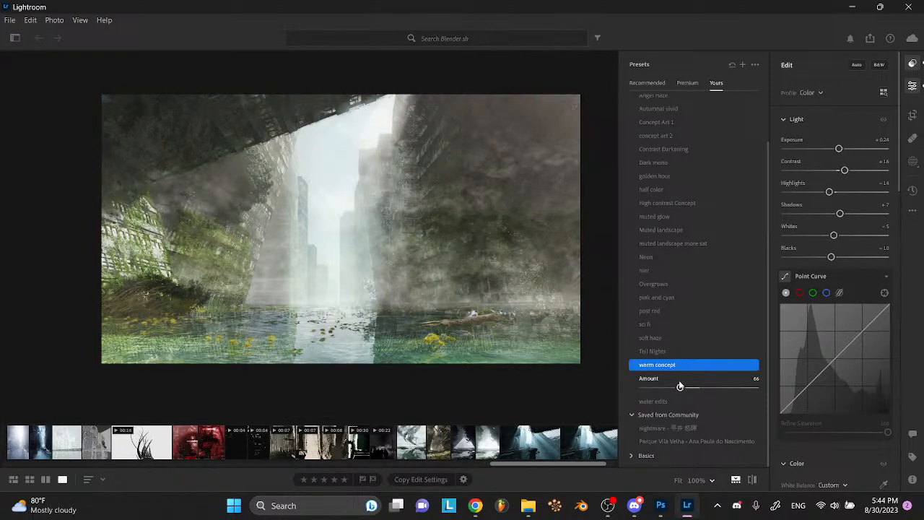
{"action": "left_click_drag", "start_coordinate": [680, 387], "coordinate": [671, 386]}
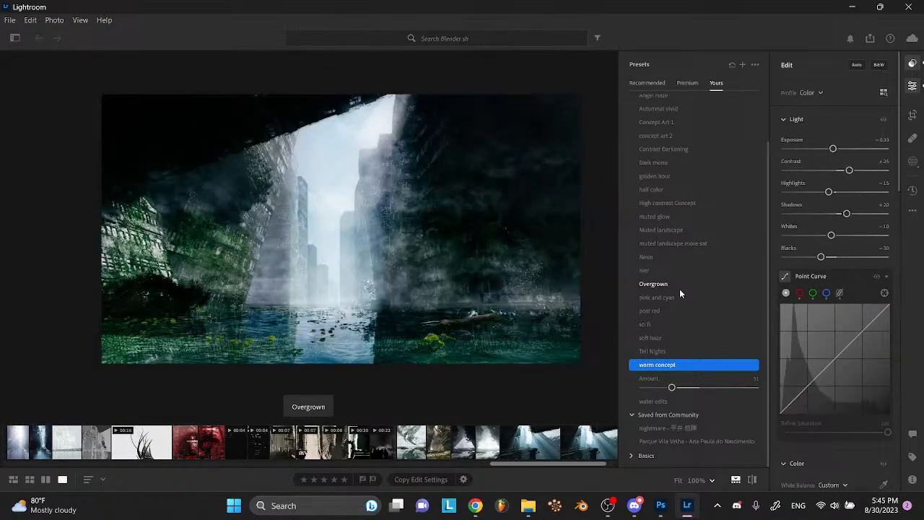
- Try the Overgrown preset at an amount of 54 and the Muted landscape preset at 100
{"action": "left_click", "coordinate": [680, 289]}
{"action": "left_click_drag", "start_coordinate": [685, 306], "coordinate": [674, 306]}
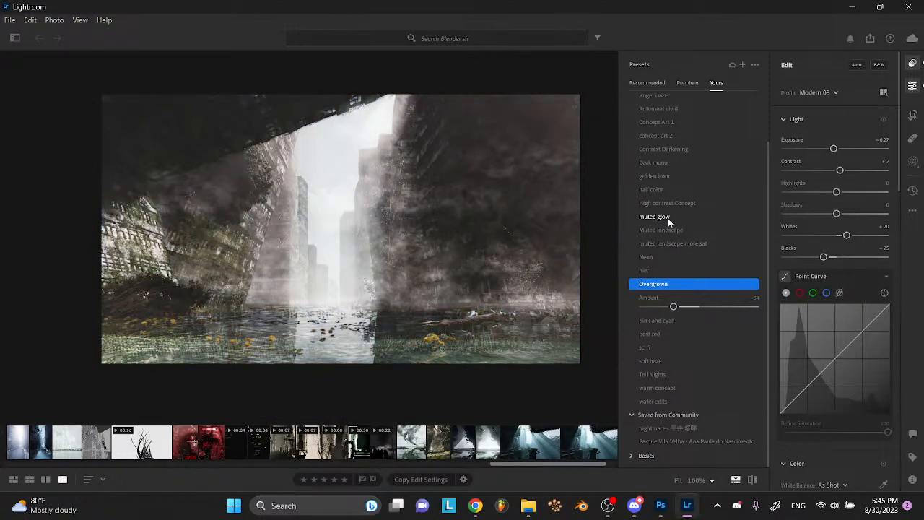
{"action": "left_click", "coordinate": [668, 230]}
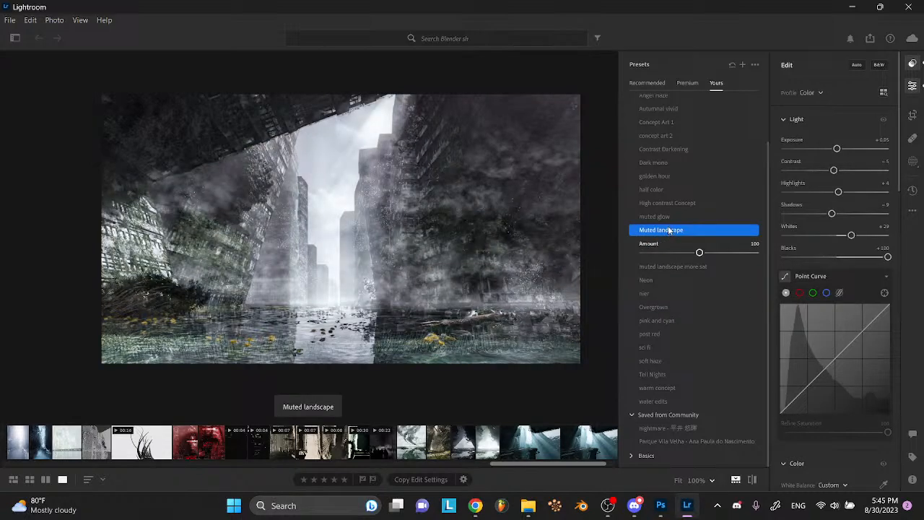
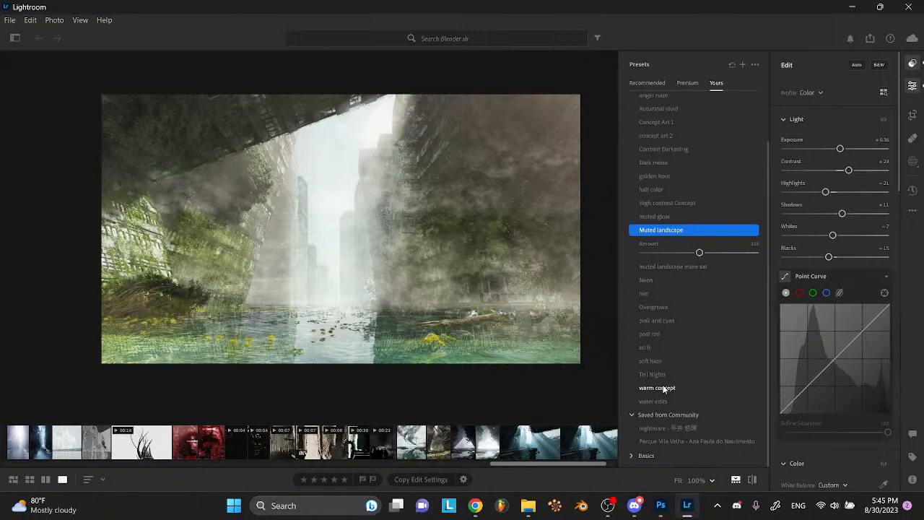
- Apply the warm concept preset to the photo at an amount of 79
{"action": "left_click", "coordinate": [664, 389]}
{"action": "left_click", "coordinate": [682, 389]}
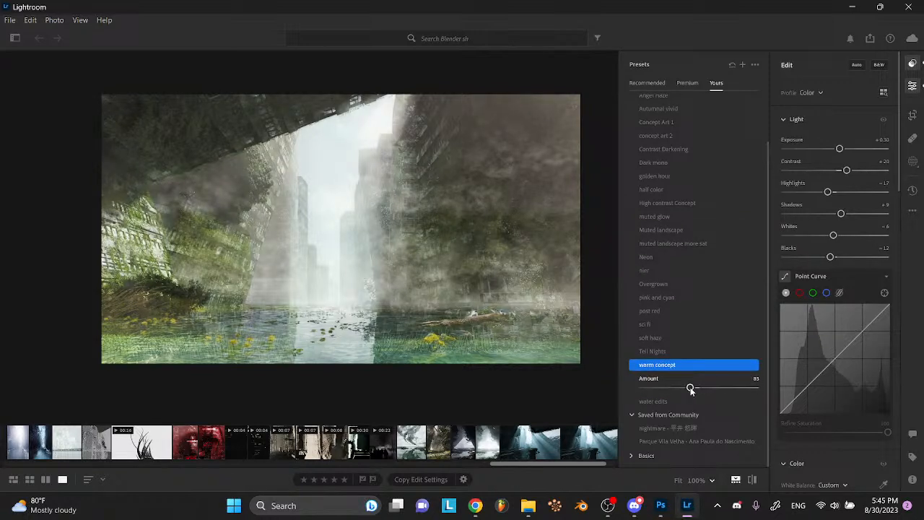
{"action": "left_click_drag", "start_coordinate": [683, 389], "coordinate": [687, 388]}
- Export the graded photo as JPG (Large) to the Documents folder
{"action": "right_click", "coordinate": [514, 281]}
{"action": "mouse_move", "coordinate": [534, 291]}
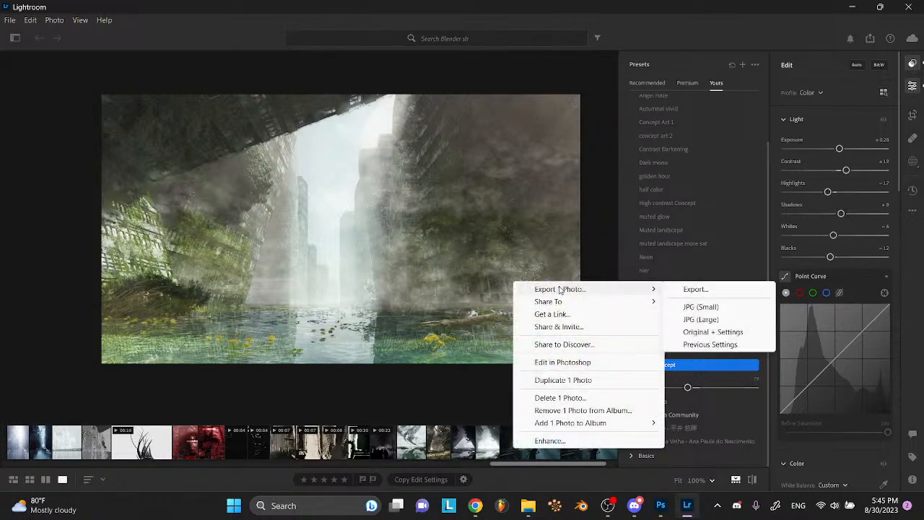
{"action": "left_click", "coordinate": [688, 320]}
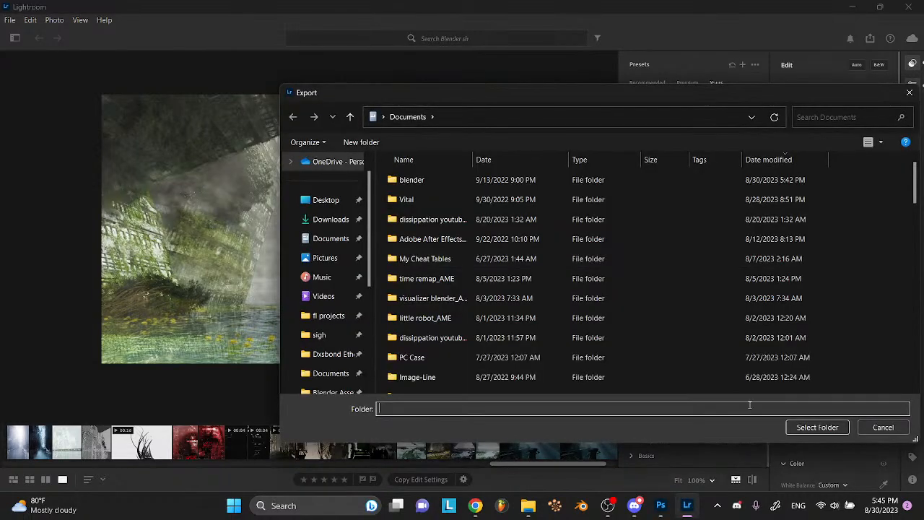
{"action": "left_click", "coordinate": [807, 429]}
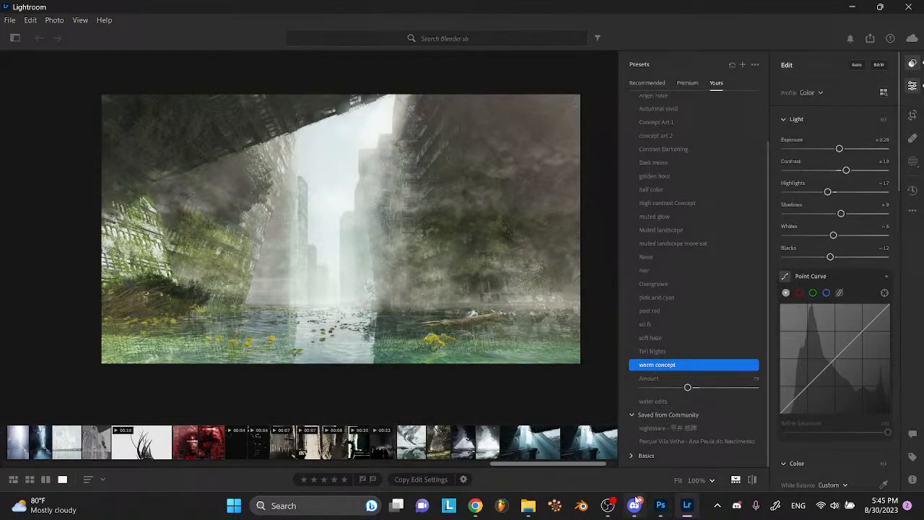
{"action": "mouse_move", "coordinate": [475, 505]}
{"action": "left_click", "coordinate": [528, 475]}
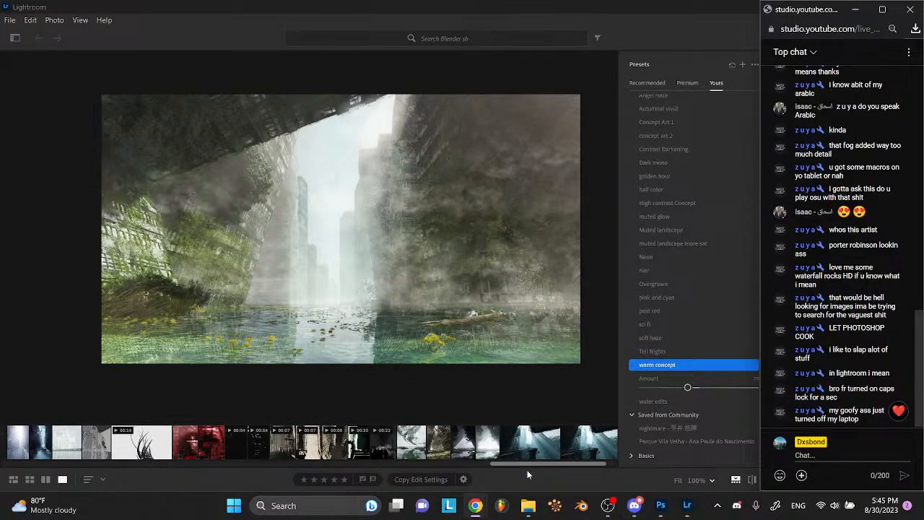
{"action": "left_click", "coordinate": [661, 505]}
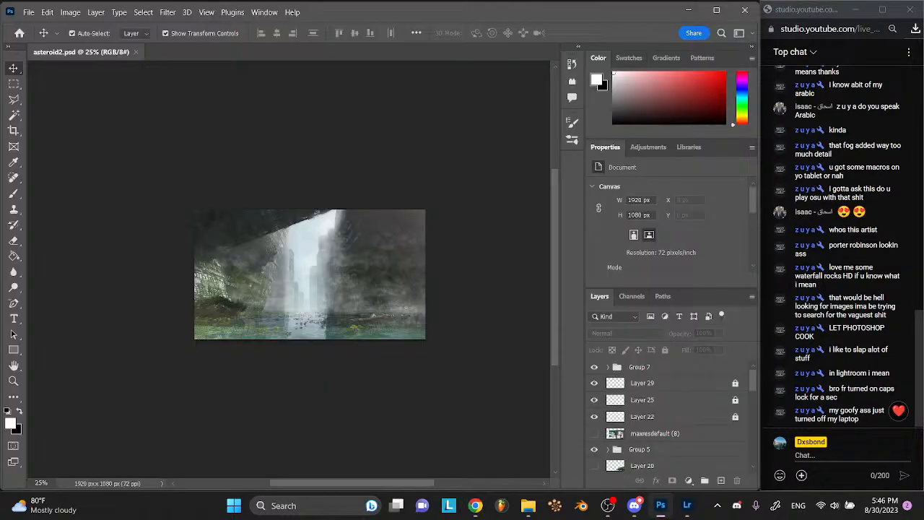
{"action": "left_click", "coordinate": [686, 505]}
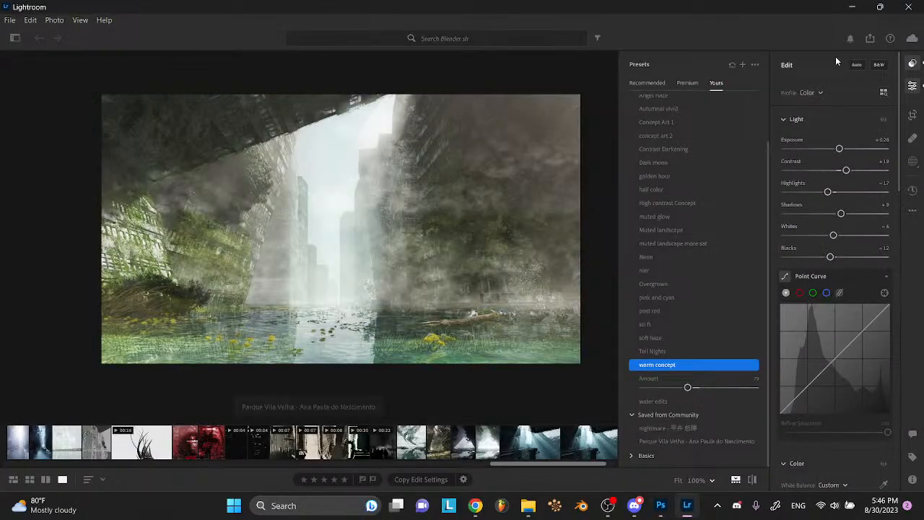
- Close Lightroom and open the exported asteroid2 JPG from the Documents folder as a separate document in Photoshop
{"action": "left_click", "coordinate": [908, 10]}
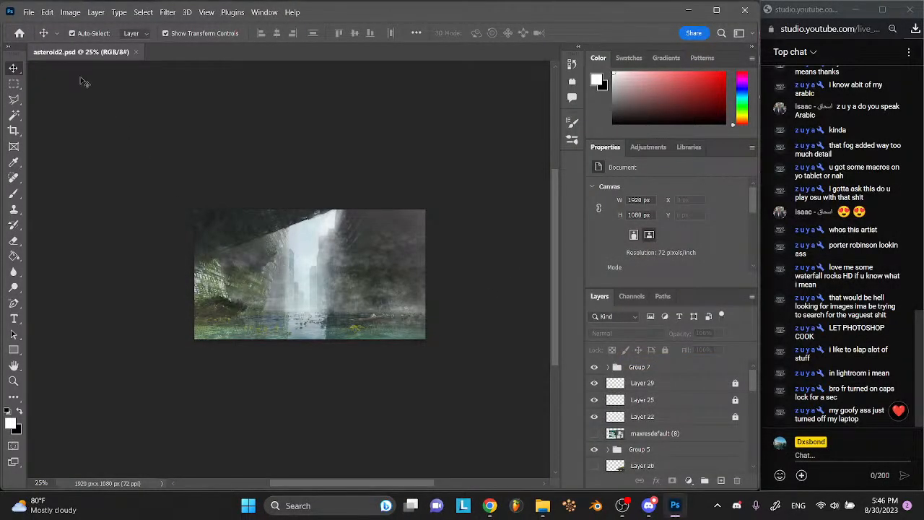
{"action": "left_click", "coordinate": [542, 505]}
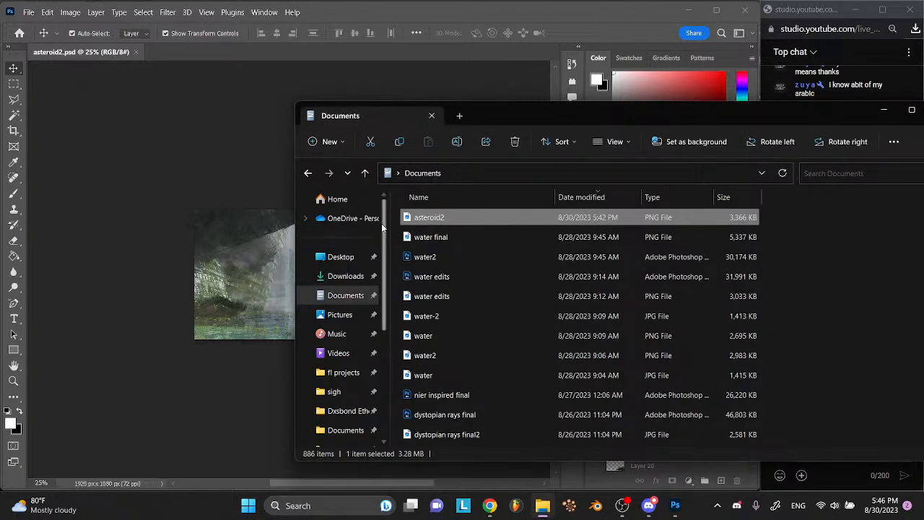
{"action": "left_click_drag", "start_coordinate": [414, 218], "coordinate": [263, 65]}
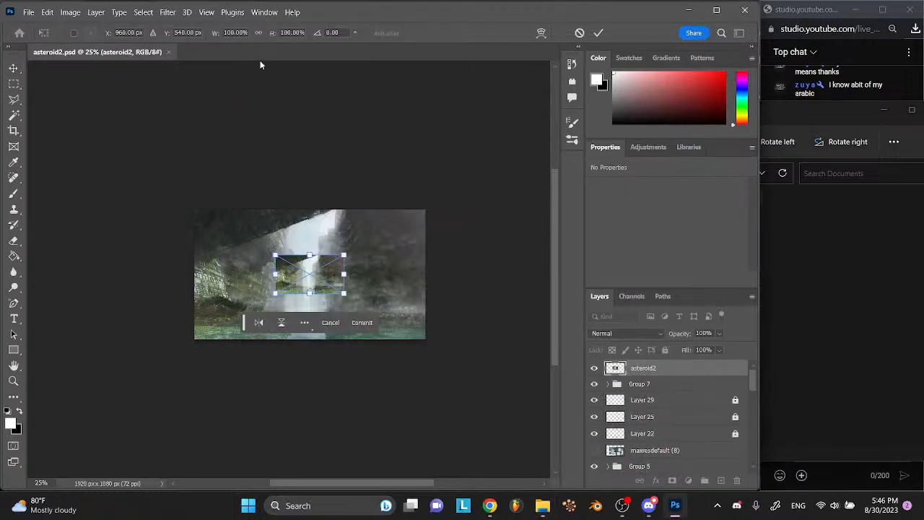
{"action": "left_click", "coordinate": [362, 323]}
{"action": "left_click", "coordinate": [542, 505]}
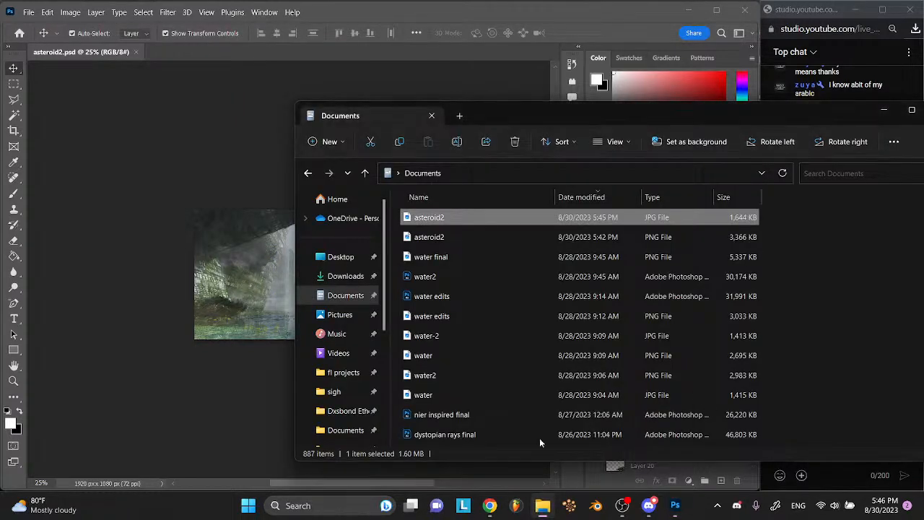
{"action": "left_click_drag", "start_coordinate": [406, 218], "coordinate": [359, 50]}
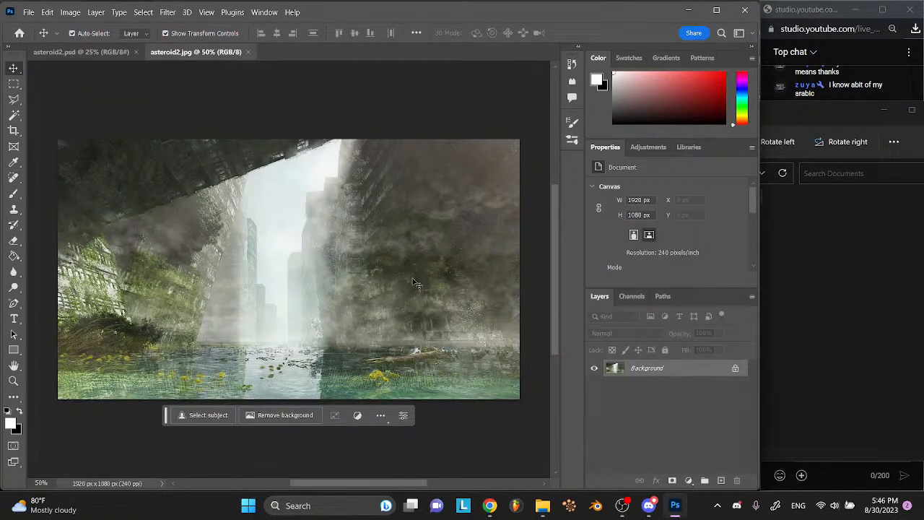
- Unlock the background layer and add a low amount of uniform monochromatic noise to it
{"action": "left_click", "coordinate": [736, 368]}
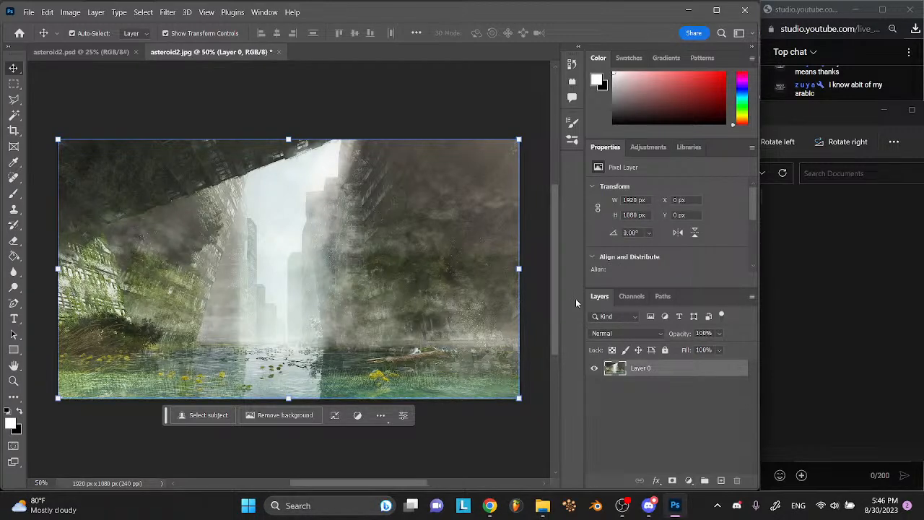
{"action": "left_click", "coordinate": [167, 12]}
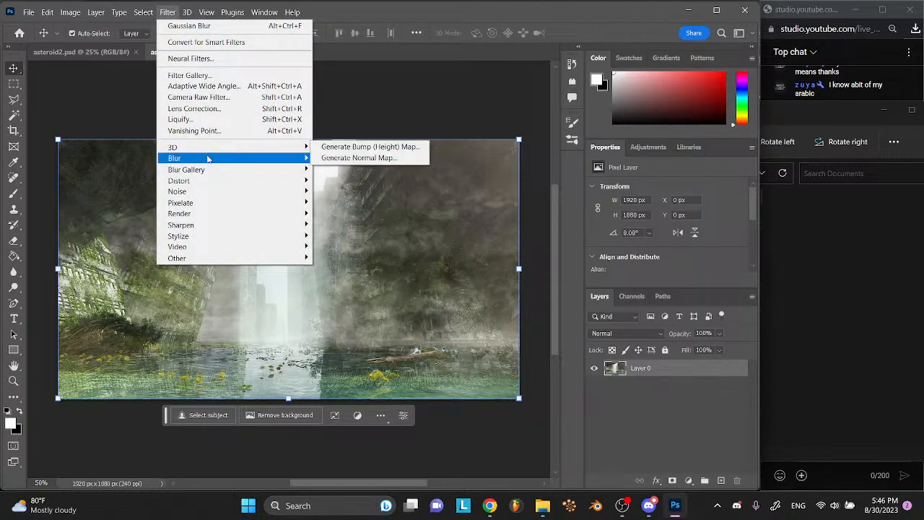
{"action": "mouse_move", "coordinate": [209, 161]}
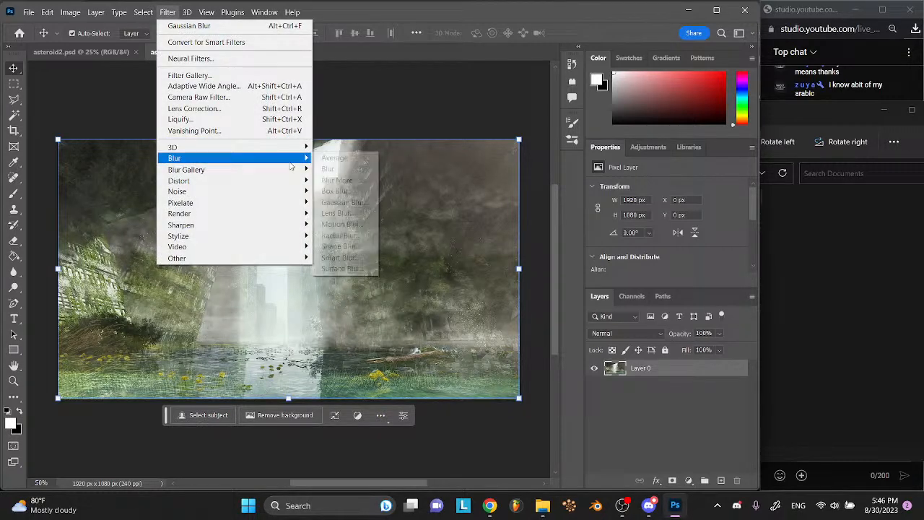
{"action": "mouse_move", "coordinate": [272, 191]}
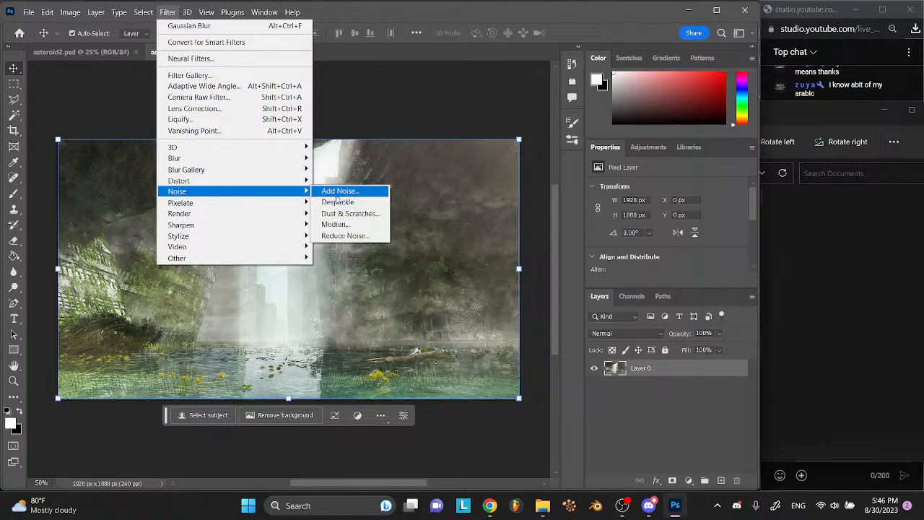
{"action": "left_click", "coordinate": [339, 192]}
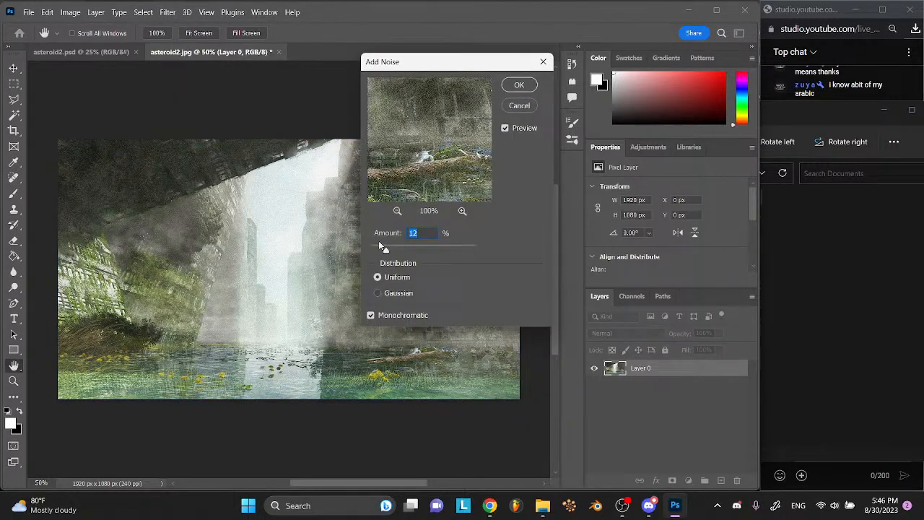
{"action": "left_click_drag", "start_coordinate": [393, 247], "coordinate": [375, 249]}
{"action": "left_click", "coordinate": [520, 85]}
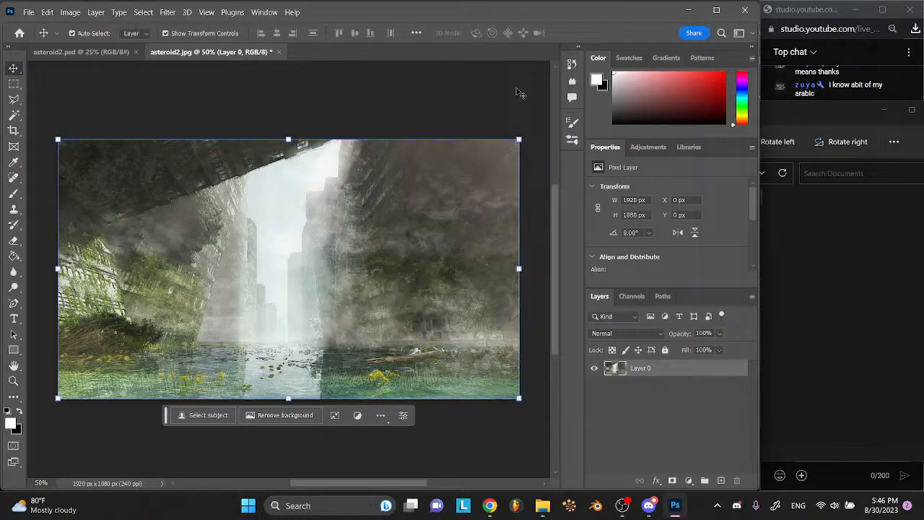
- Duplicate the noisy layer and exclude the green channel in the copy's blending options
{"action": "key", "text": "ctrl+j"}
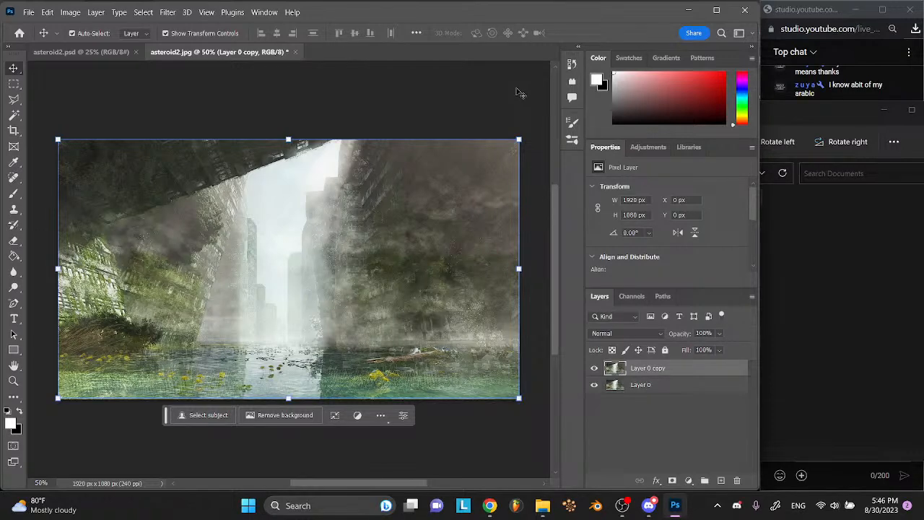
{"action": "left_click", "coordinate": [170, 11]}
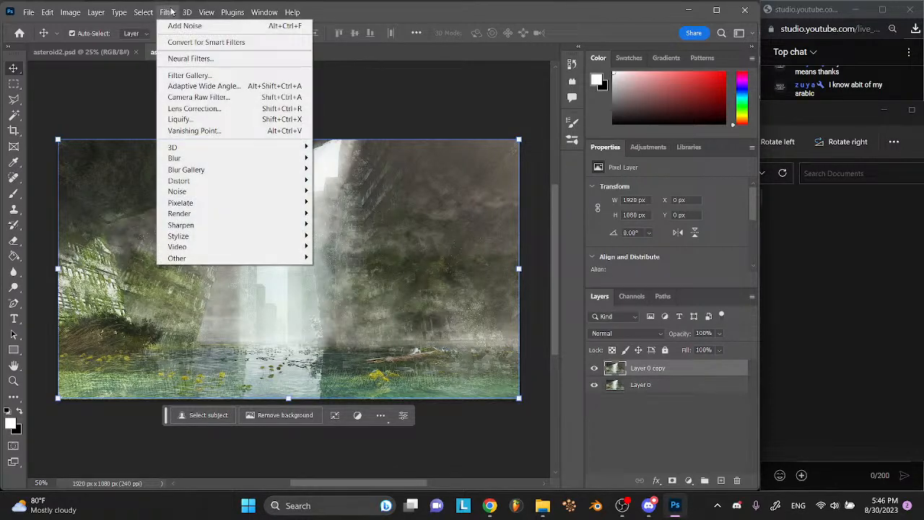
{"action": "left_click", "coordinate": [642, 369]}
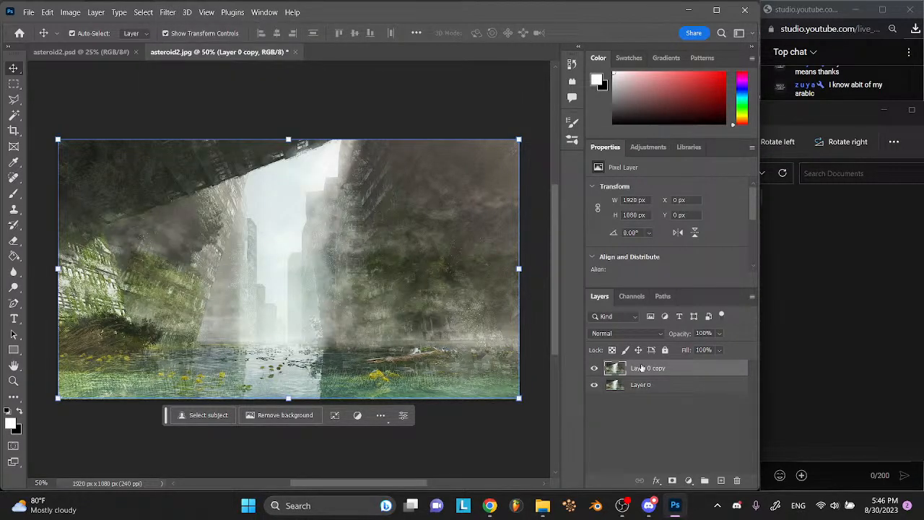
{"action": "right_click", "coordinate": [642, 368]}
{"action": "left_click", "coordinate": [681, 26]}
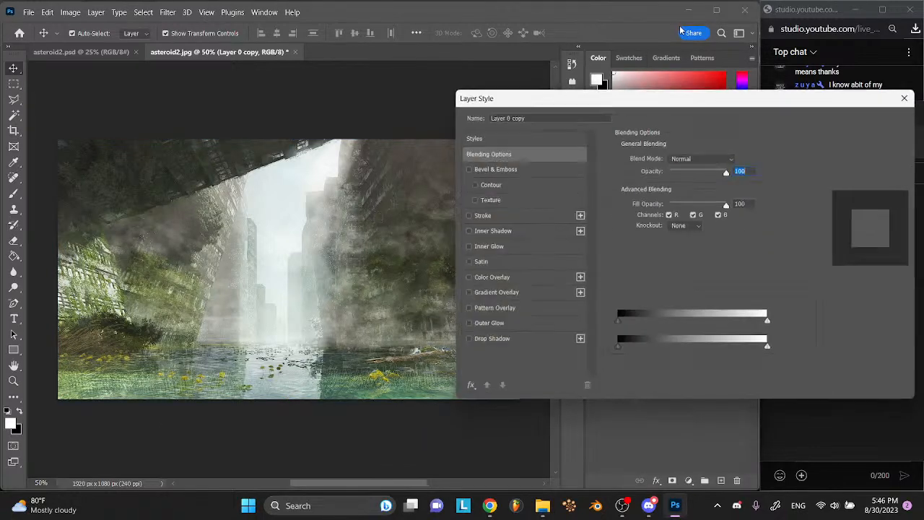
{"action": "left_click", "coordinate": [698, 214]}
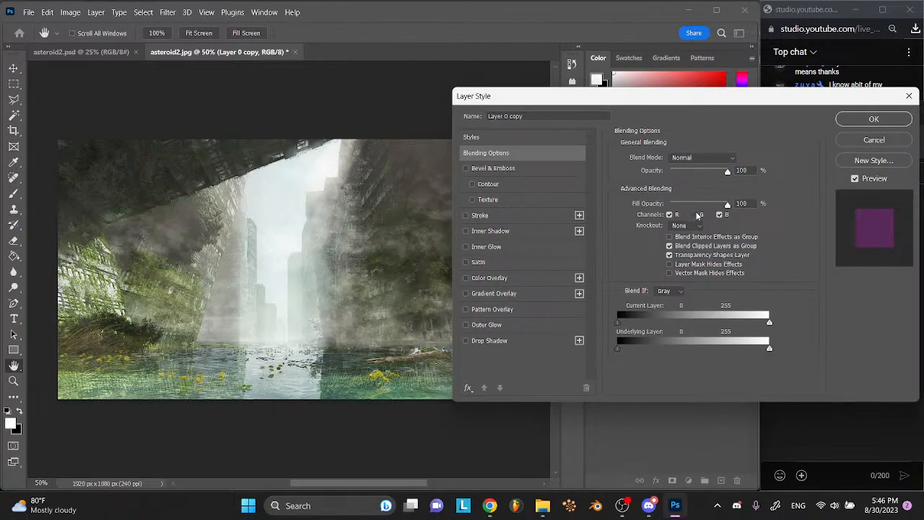
{"action": "left_click", "coordinate": [846, 123]}
- Shift the duplicated layer 2 px to the right to create a color-fringe offset, and deselect it
{"action": "key", "text": "Right"}
{"action": "key", "text": "Right"}
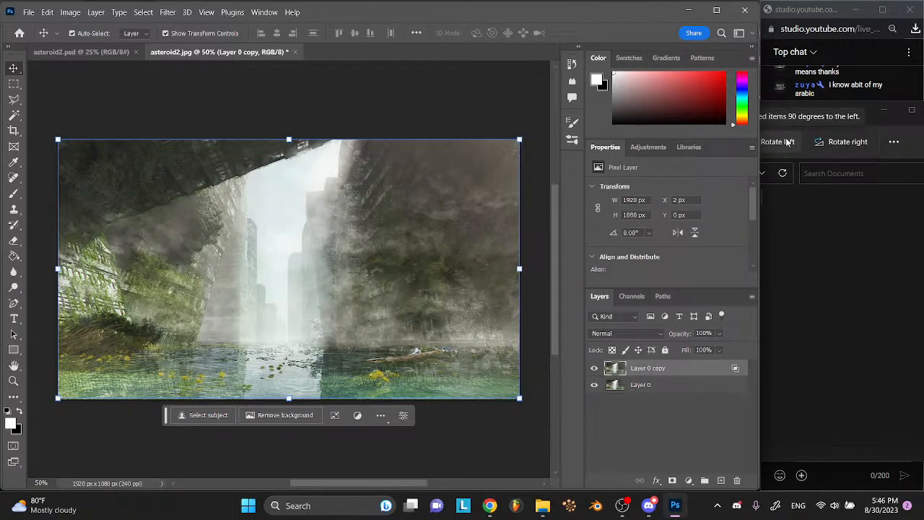
{"action": "key", "text": "ctrl+plus"}
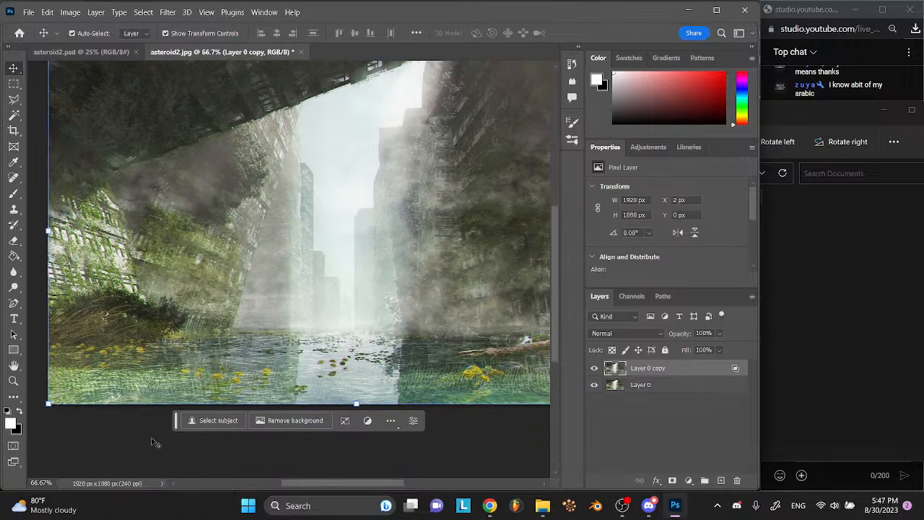
{"action": "left_click", "coordinate": [132, 439]}
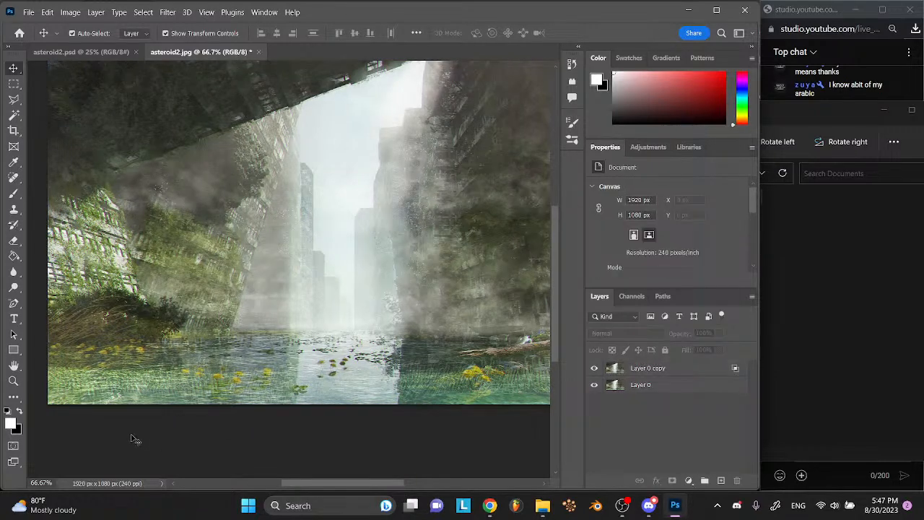
{"action": "key", "text": "ctrl+minus"}
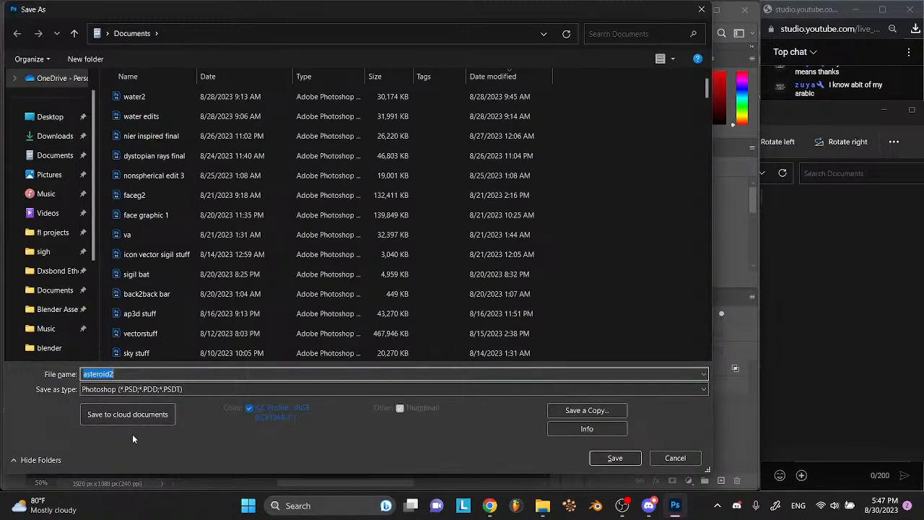
{"action": "left_click", "coordinate": [672, 460]}
{"action": "left_click", "coordinate": [648, 369]}
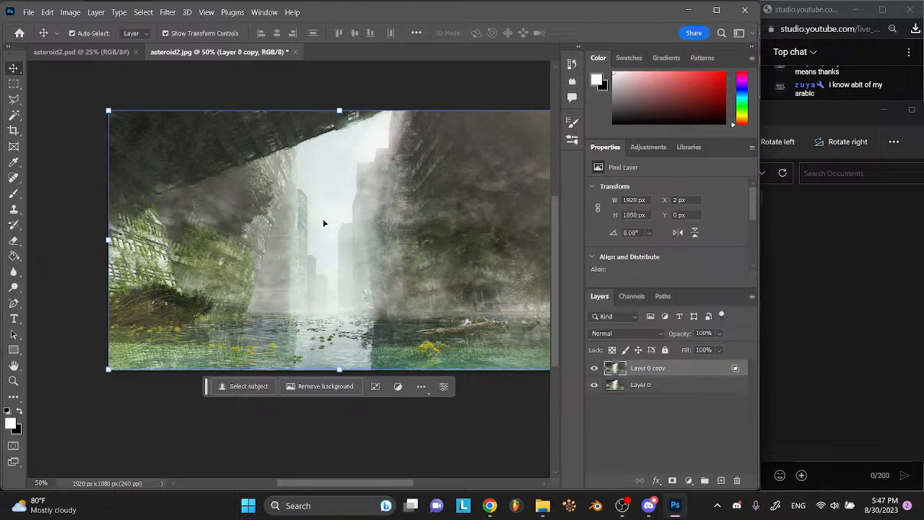
{"action": "scroll", "coordinate": [333, 227], "scroll_direction": "right", "scroll_amount": 2}
{"action": "scroll", "coordinate": [317, 212], "scroll_direction": "right", "scroll_amount": 1}
{"action": "left_click", "coordinate": [387, 440]}
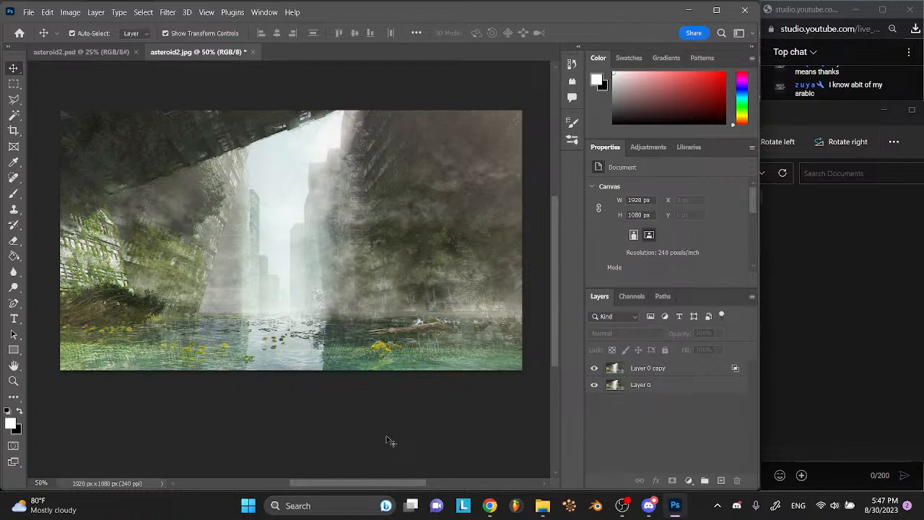
- Switch to OBS, lower the desktop audio level to -27.5 dB, and return to Photoshop
{"action": "mouse_move", "coordinate": [490, 506]}
{"action": "left_click", "coordinate": [559, 465]}
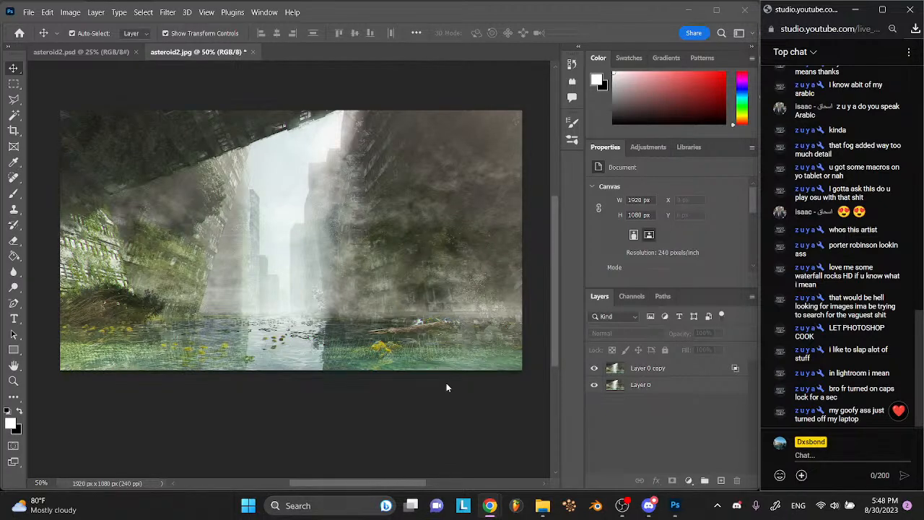
{"action": "left_click", "coordinate": [621, 506]}
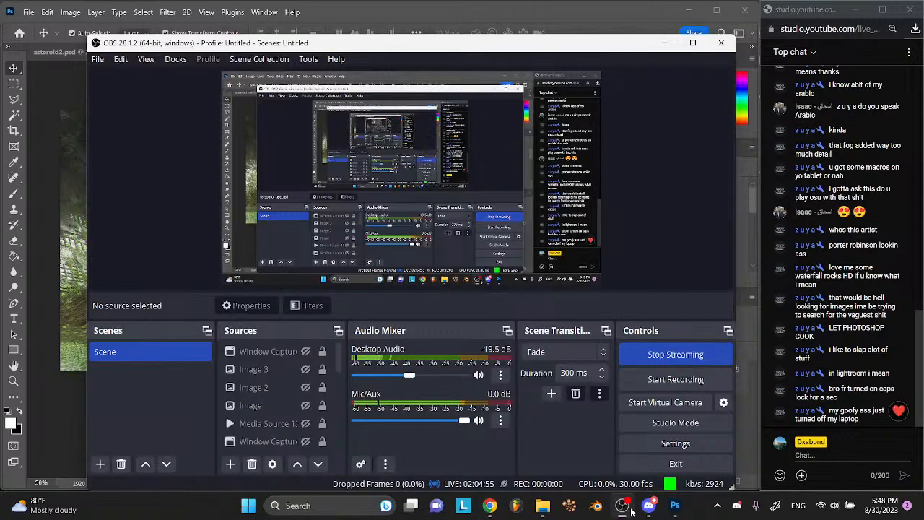
{"action": "left_click", "coordinate": [401, 377]}
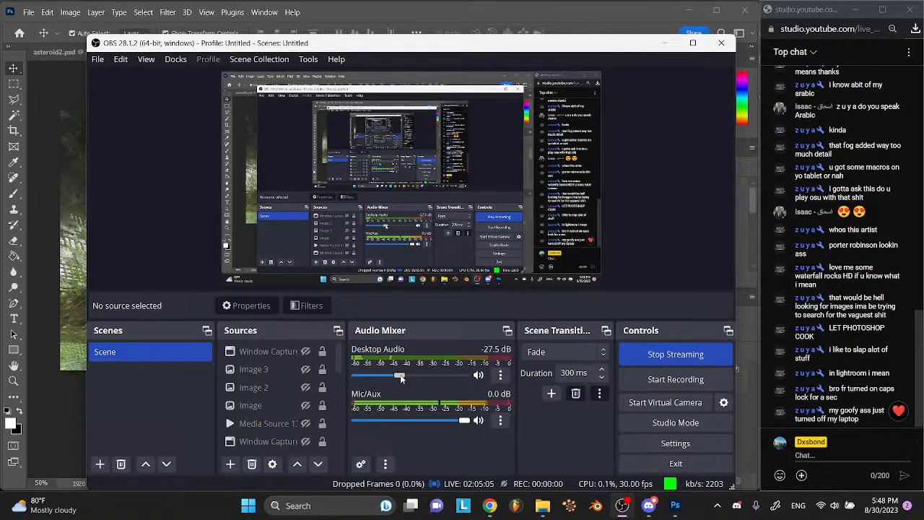
{"action": "left_click", "coordinate": [43, 304]}
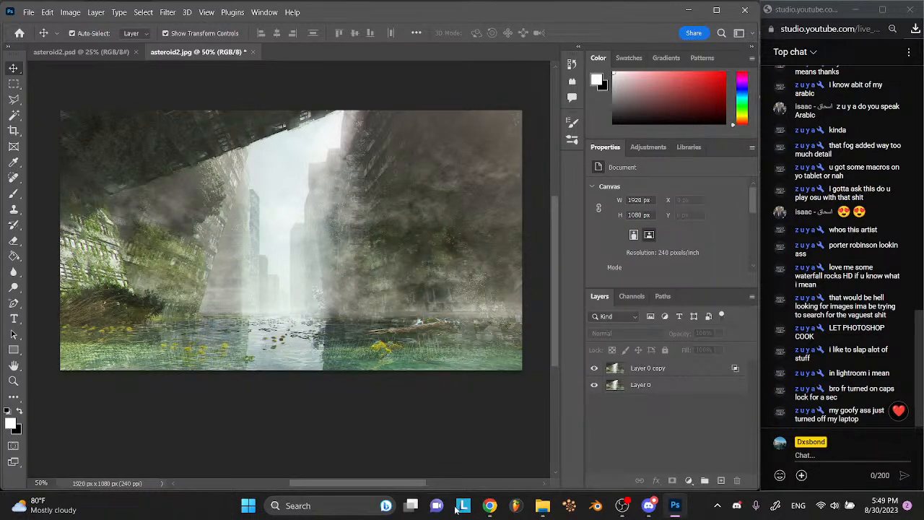
- Switch to Chrome and examine the first and third images of the flooded-ruins reference post on X
{"action": "left_click", "coordinate": [448, 411]}
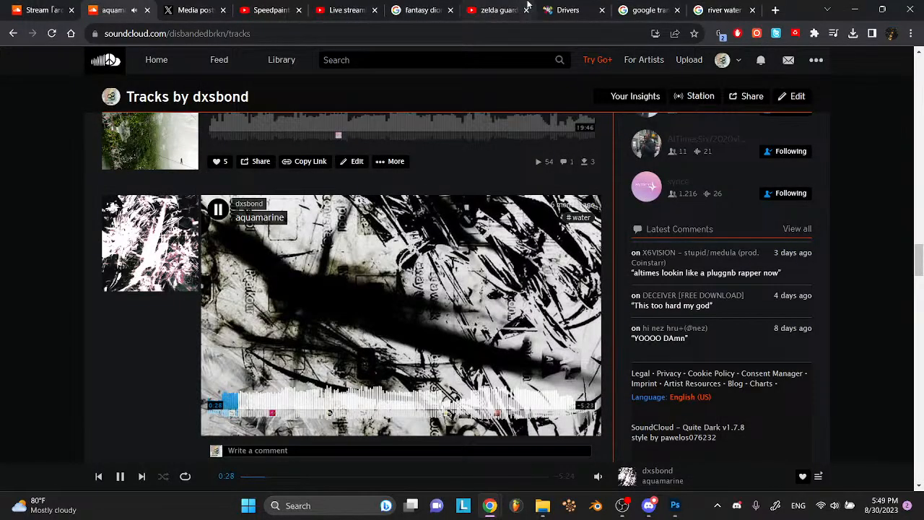
{"action": "left_click", "coordinate": [190, 7]}
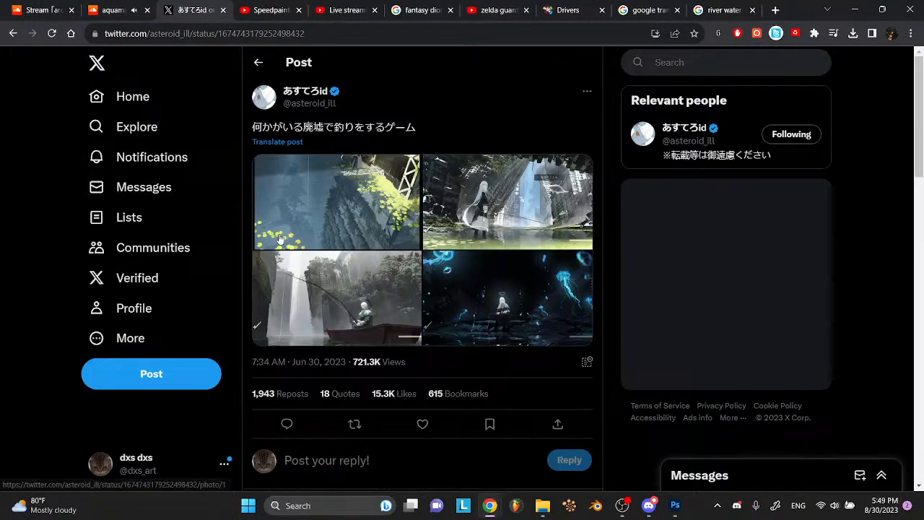
{"action": "left_click", "coordinate": [381, 212]}
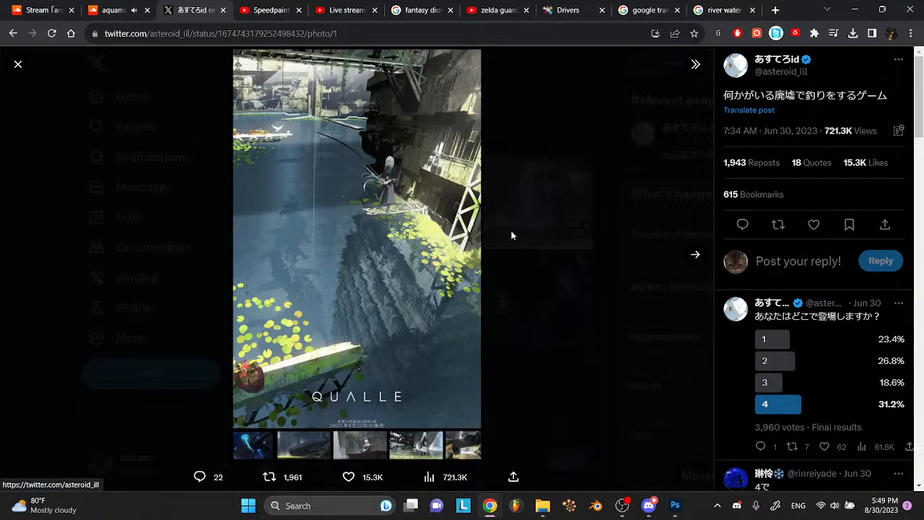
{"action": "left_click", "coordinate": [557, 237]}
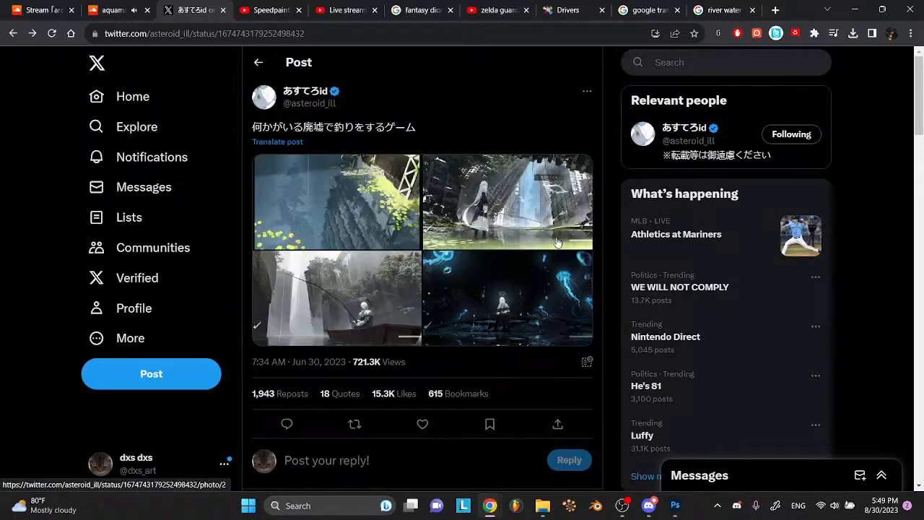
{"action": "left_click", "coordinate": [379, 297]}
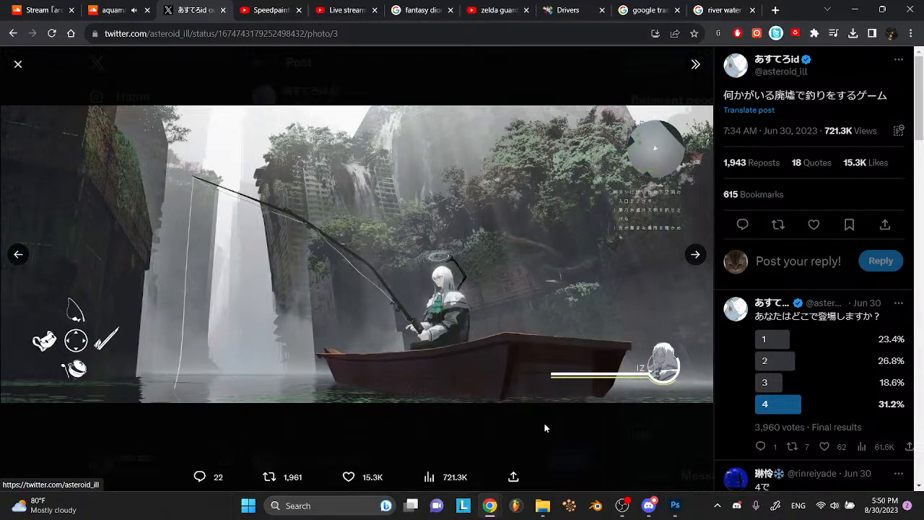
{"action": "left_click", "coordinate": [544, 427]}
- Like the reference post, view its fourth image with the glowing jellyfish, and return to Photoshop
{"action": "left_click", "coordinate": [422, 425]}
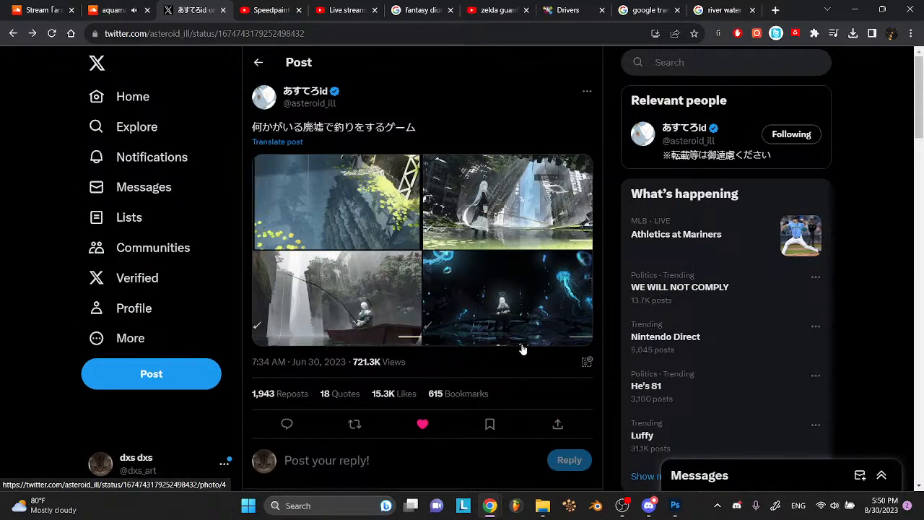
{"action": "left_click", "coordinate": [522, 350]}
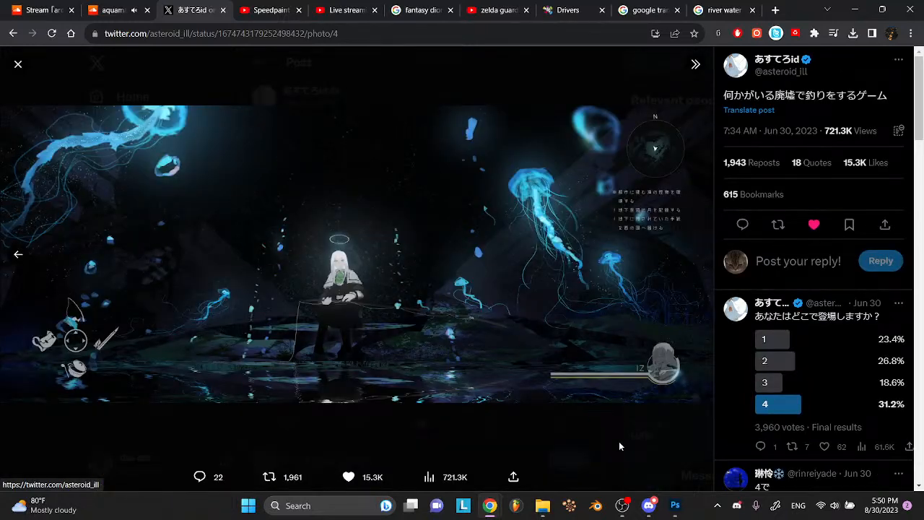
{"action": "left_click", "coordinate": [619, 445]}
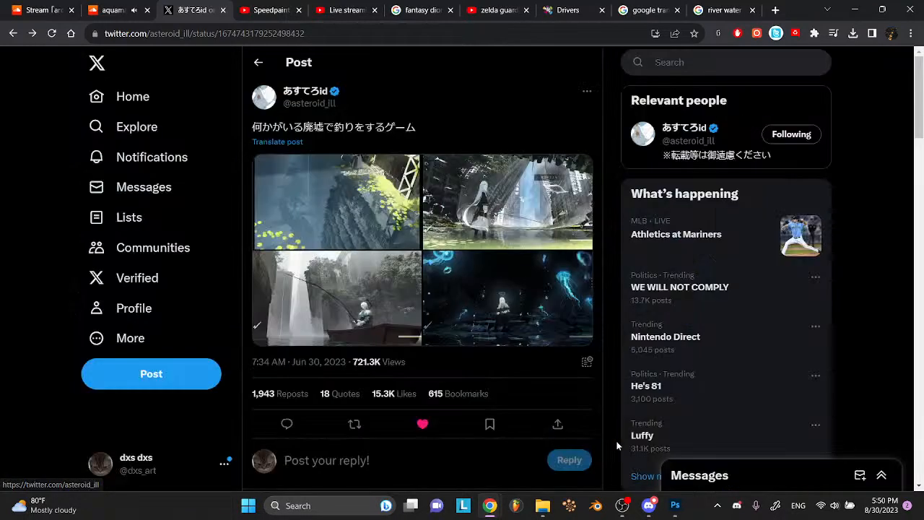
{"action": "left_click", "coordinate": [676, 505]}
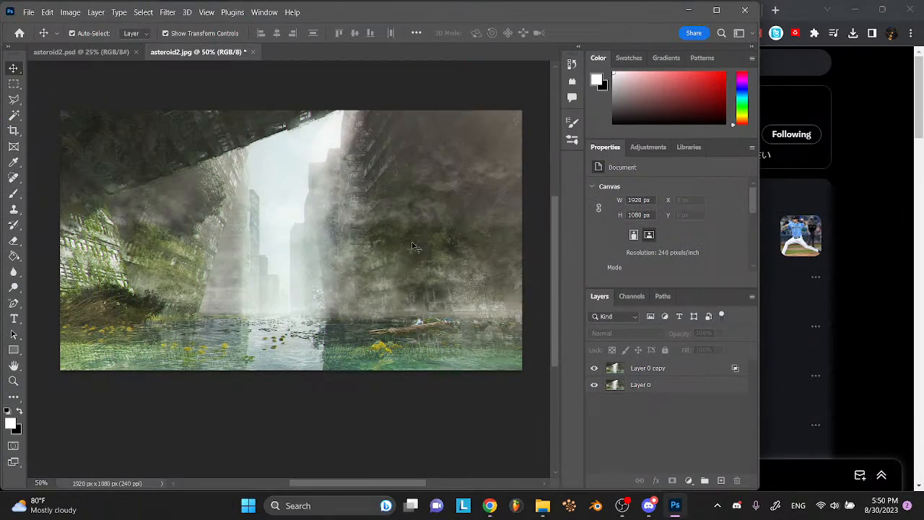
{"action": "left_click", "coordinate": [15, 195]}
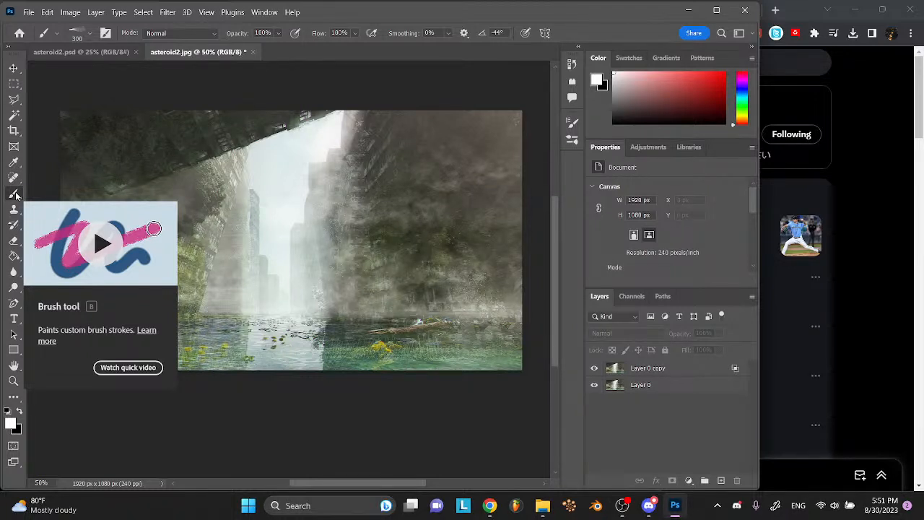
{"action": "left_click", "coordinate": [13, 68]}
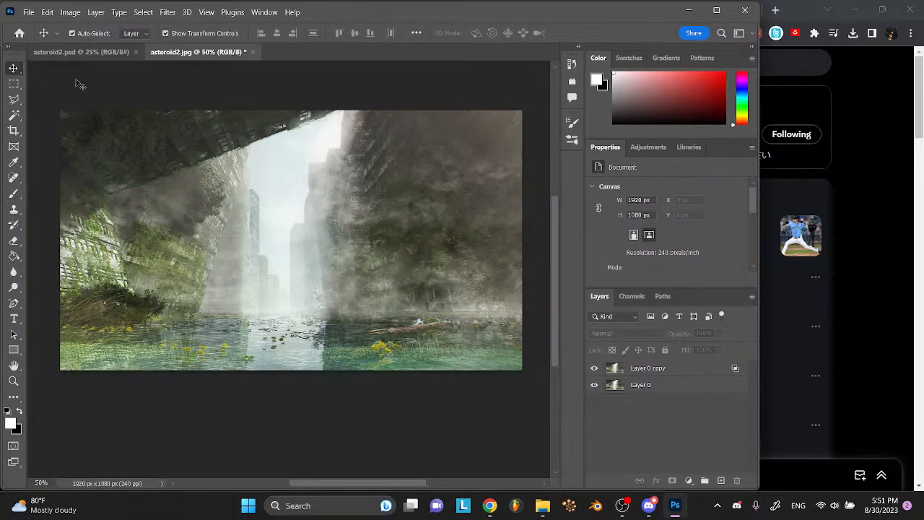
- Switch to Chrome, open the reference post's second image at full zoom, and examine its waterfall shore, lily pads and grassy water
{"action": "left_click", "coordinate": [888, 148]}
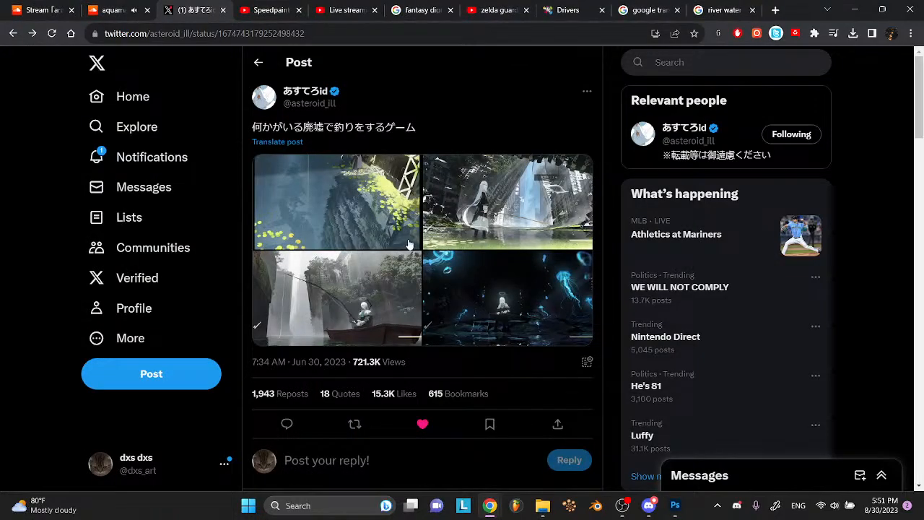
{"action": "left_click", "coordinate": [479, 242]}
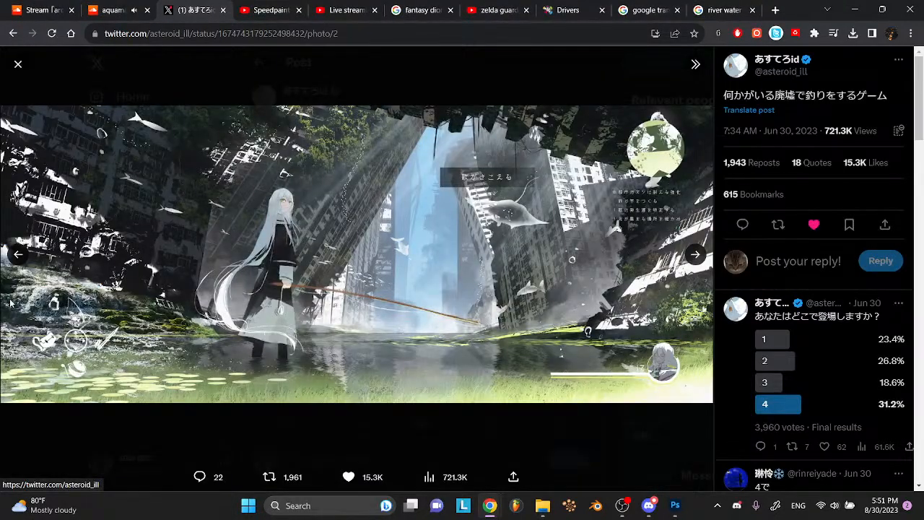
{"action": "left_click", "coordinate": [290, 218]}
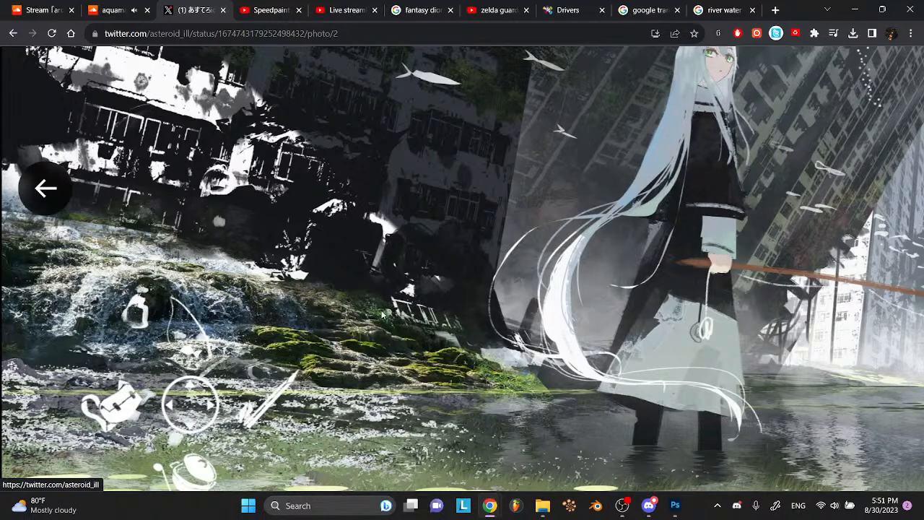
{"action": "scroll", "coordinate": [385, 361], "scroll_direction": "down", "scroll_amount": 3}
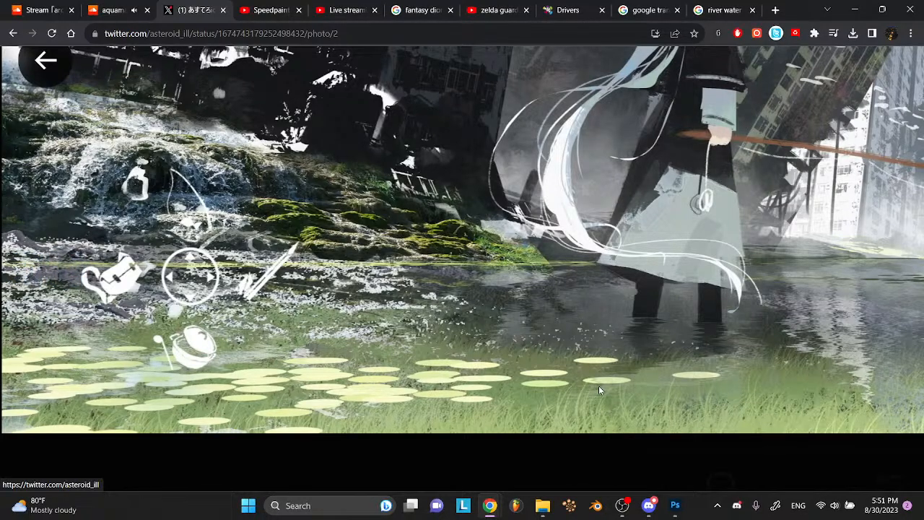
{"action": "scroll", "coordinate": [633, 382], "scroll_direction": "right", "scroll_amount": 10}
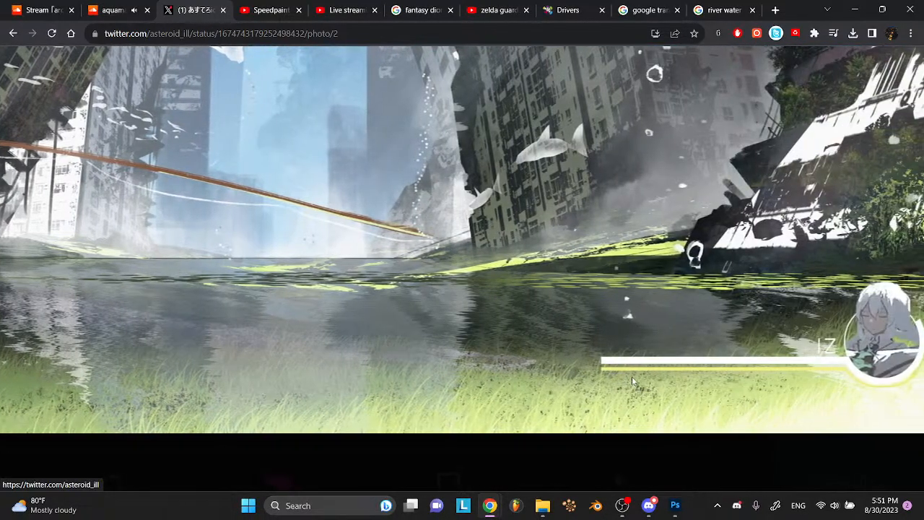
{"action": "scroll", "coordinate": [632, 381], "scroll_direction": "up", "scroll_amount": 1}
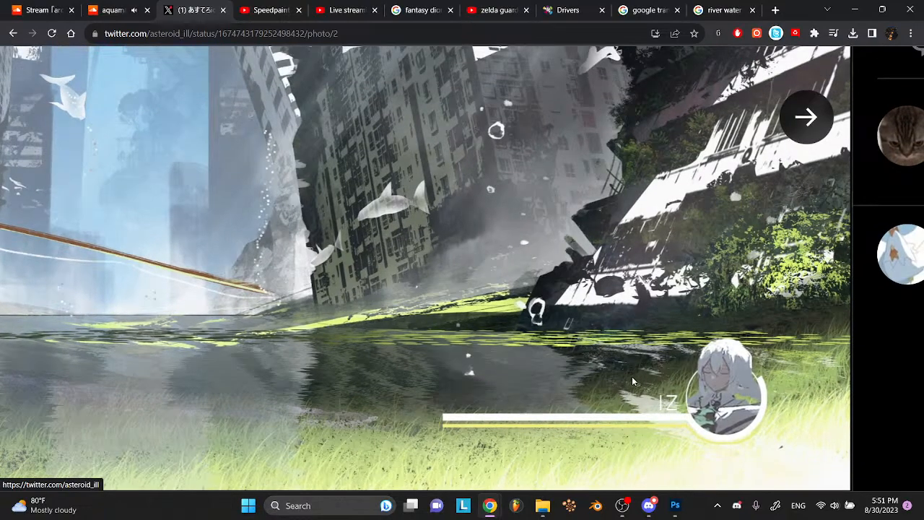
- Examine the leaning buildings, hanging ruins and misty blue gap in the second reference image
{"action": "scroll", "coordinate": [633, 381], "scroll_direction": "up", "scroll_amount": 3}
{"action": "scroll", "coordinate": [632, 377], "scroll_direction": "left", "scroll_amount": 2}
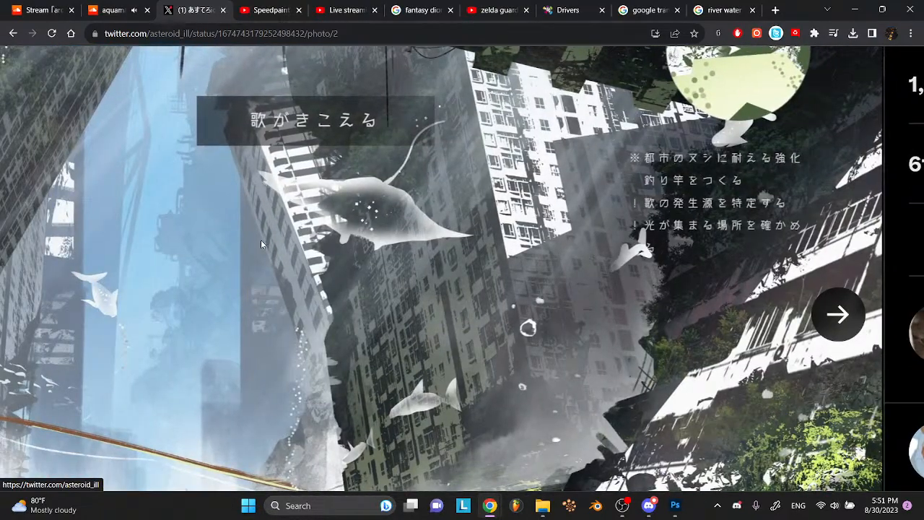
{"action": "scroll", "coordinate": [198, 260], "scroll_direction": "down", "scroll_amount": 3}
{"action": "scroll", "coordinate": [200, 264], "scroll_direction": "left", "scroll_amount": 1}
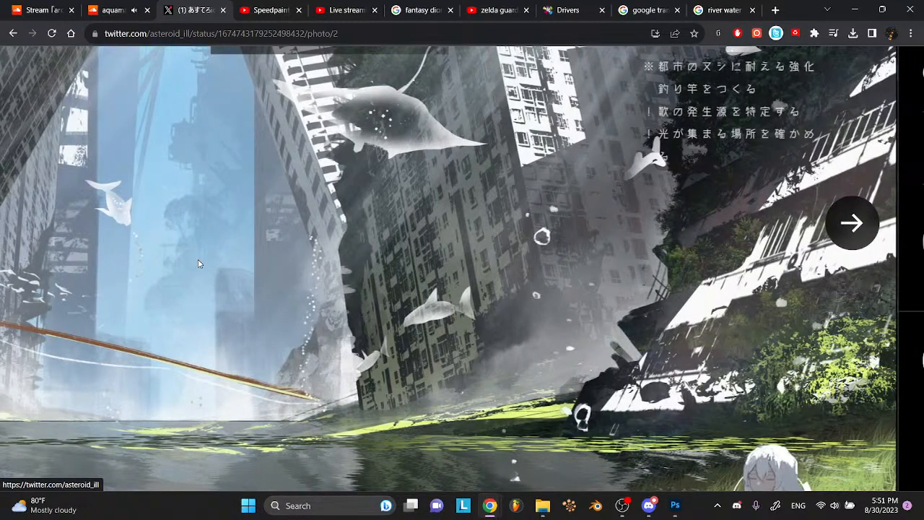
{"action": "scroll", "coordinate": [199, 264], "scroll_direction": "up", "scroll_amount": 6}
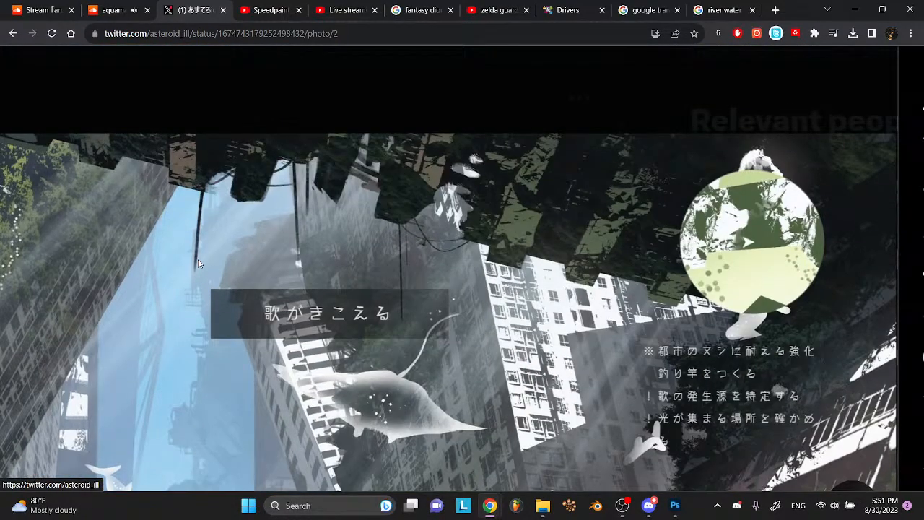
{"action": "scroll", "coordinate": [199, 263], "scroll_direction": "down", "scroll_amount": 3}
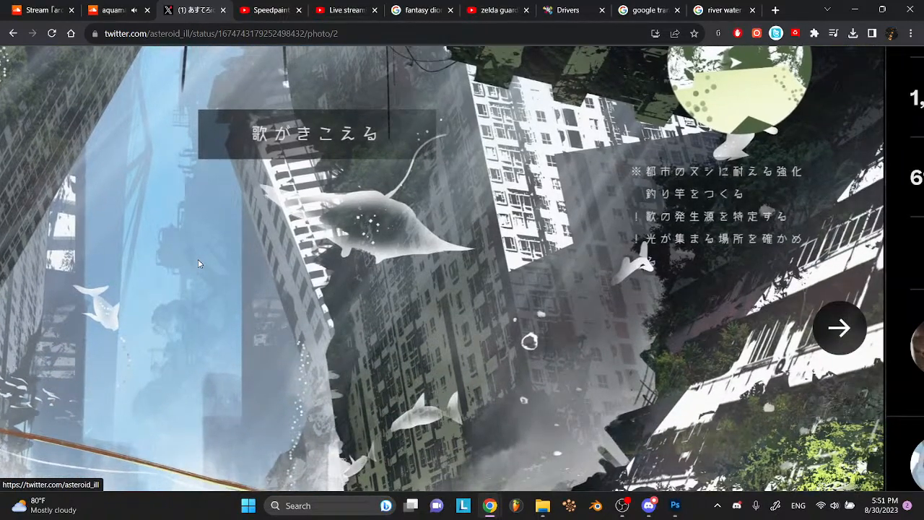
{"action": "scroll", "coordinate": [199, 264], "scroll_direction": "down", "scroll_amount": 5}
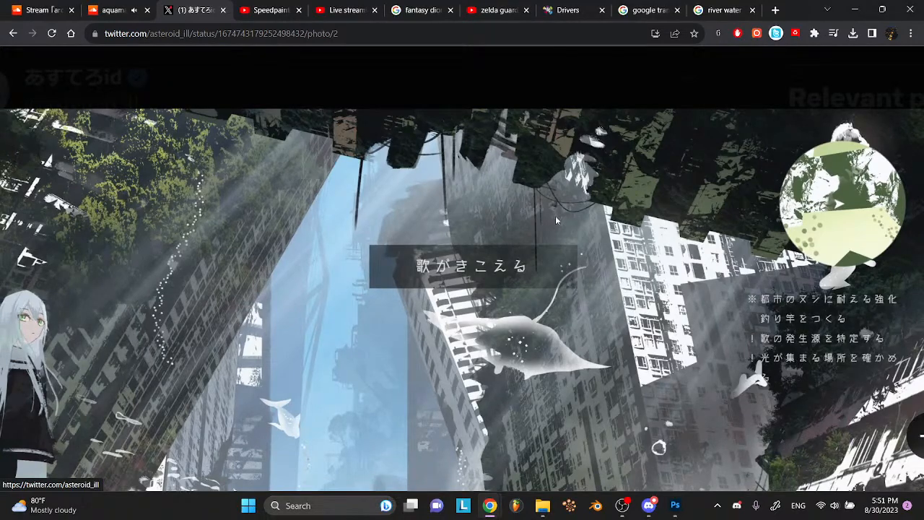
- Examine the dark overgrown buildings, light rays and character in the second reference image, and return to Photoshop
{"action": "scroll", "coordinate": [139, 304], "scroll_direction": "left", "scroll_amount": 1}
{"action": "scroll", "coordinate": [139, 304], "scroll_direction": "down", "scroll_amount": 2}
{"action": "scroll", "coordinate": [139, 304], "scroll_direction": "left", "scroll_amount": 4}
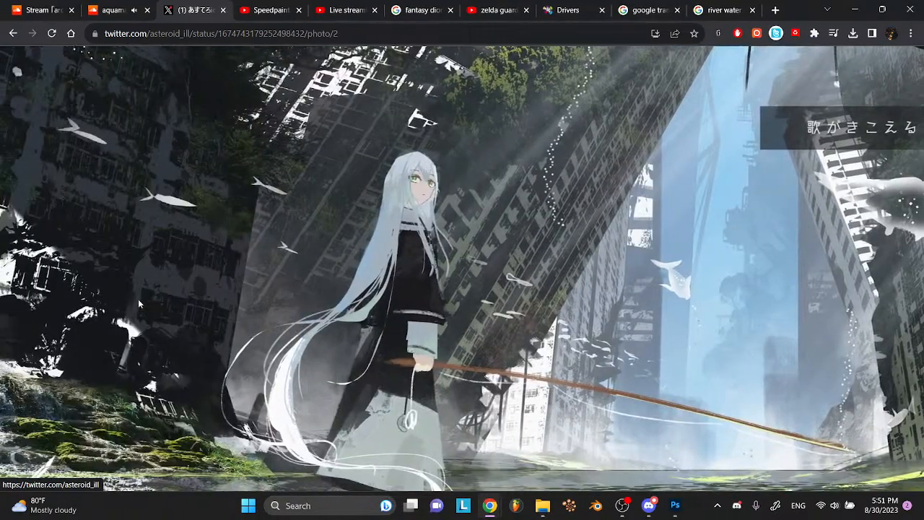
{"action": "scroll", "coordinate": [138, 299], "scroll_direction": "left", "scroll_amount": 2}
{"action": "scroll", "coordinate": [138, 299], "scroll_direction": "up", "scroll_amount": 5}
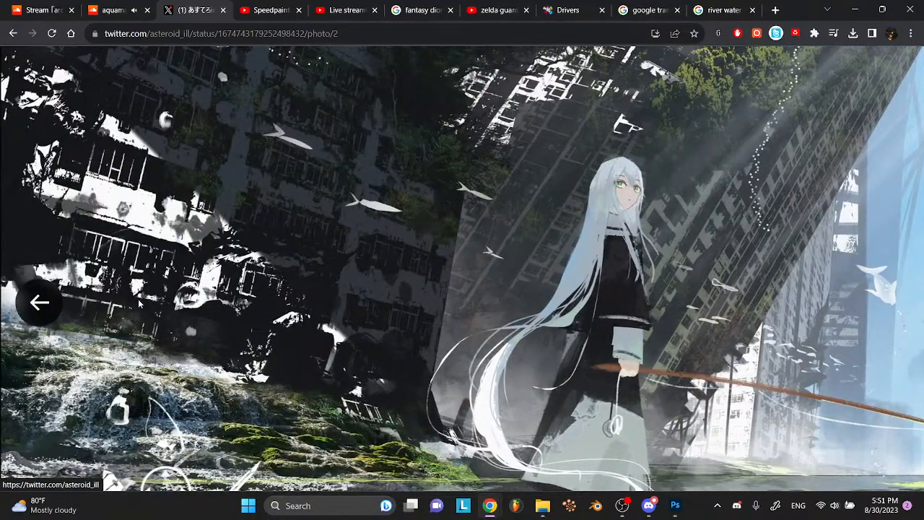
{"action": "scroll", "coordinate": [138, 299], "scroll_direction": "up", "scroll_amount": 3}
{"action": "scroll", "coordinate": [138, 299], "scroll_direction": "up", "scroll_amount": 3}
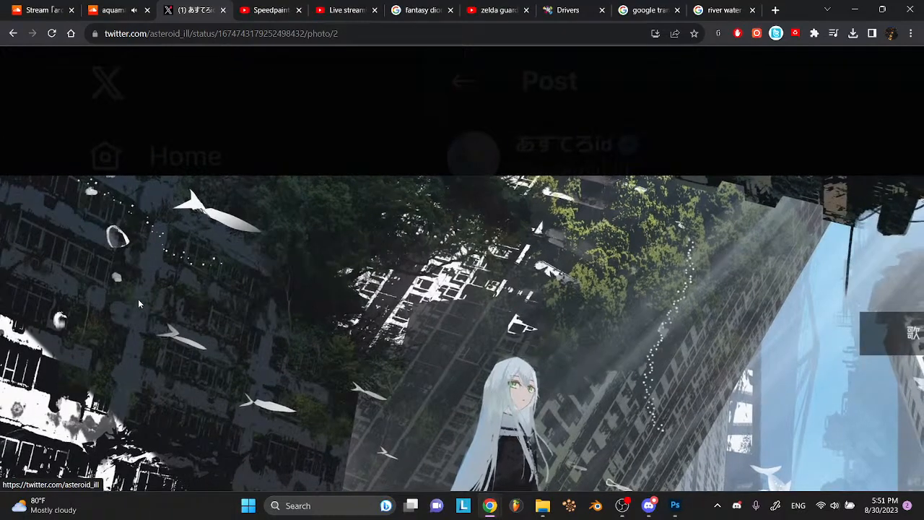
{"action": "scroll", "coordinate": [138, 303], "scroll_direction": "right", "scroll_amount": 1}
{"action": "scroll", "coordinate": [139, 303], "scroll_direction": "right", "scroll_amount": 3}
{"action": "scroll", "coordinate": [139, 303], "scroll_direction": "down", "scroll_amount": 2}
{"action": "scroll", "coordinate": [138, 304], "scroll_direction": "right", "scroll_amount": 1}
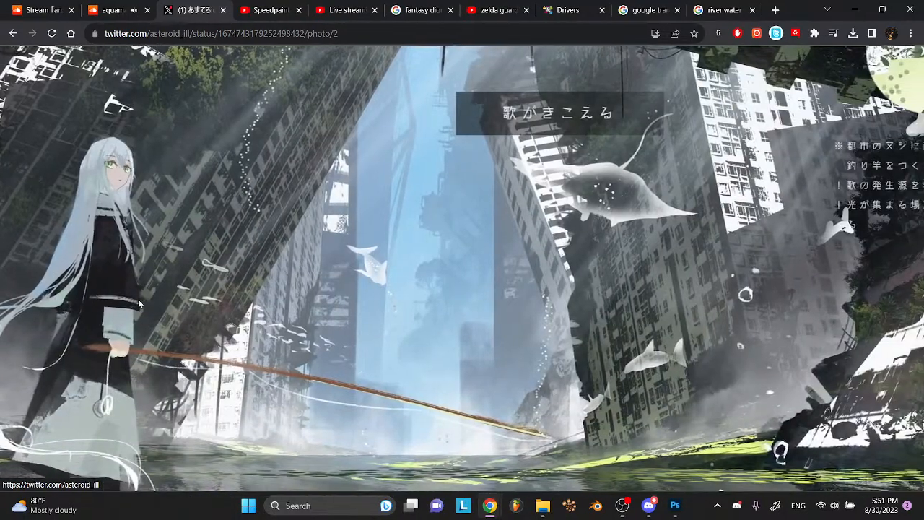
{"action": "scroll", "coordinate": [139, 303], "scroll_direction": "down", "scroll_amount": 5}
{"action": "left_click", "coordinate": [673, 505]}
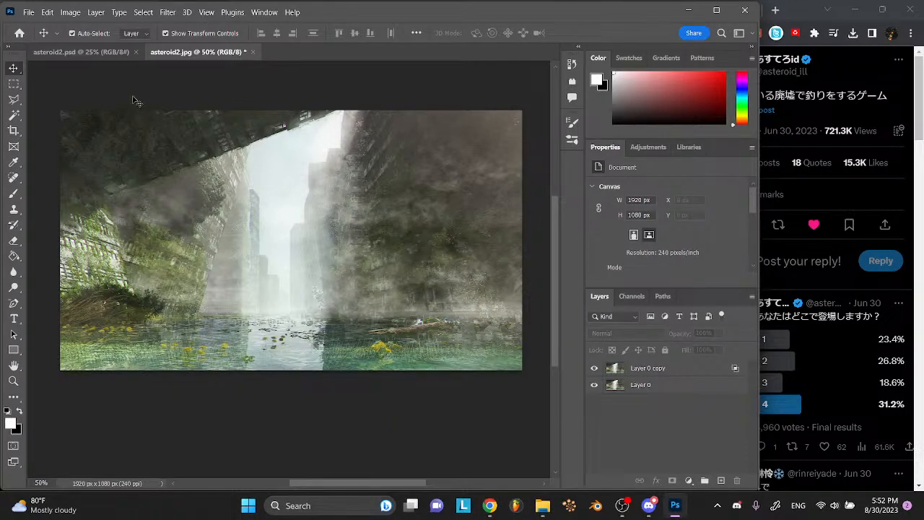
- In asteroid2.psd, hide Group 7, the fog group, and Layers 29, 25 and 22, leaving nothing selected
{"action": "left_click", "coordinate": [92, 55]}
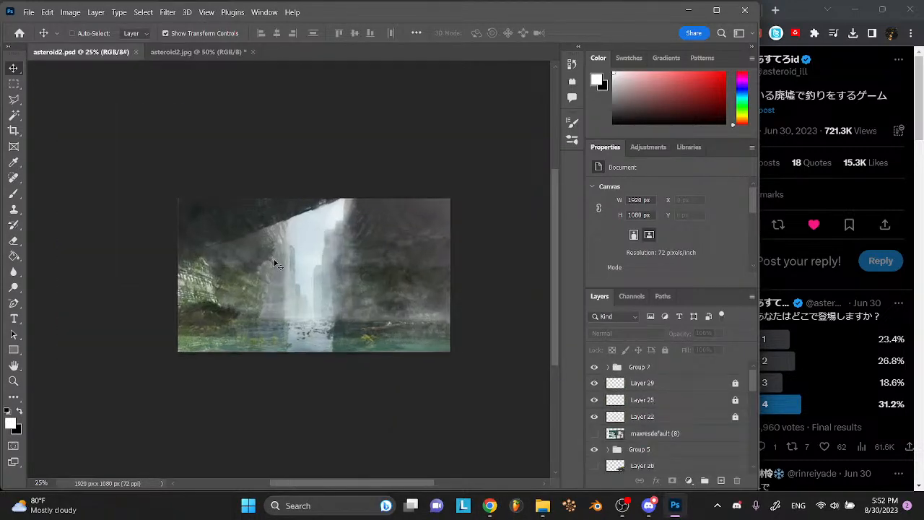
{"action": "scroll", "coordinate": [273, 257], "scroll_direction": "up", "scroll_amount": 2}
{"action": "left_click", "coordinate": [616, 368]}
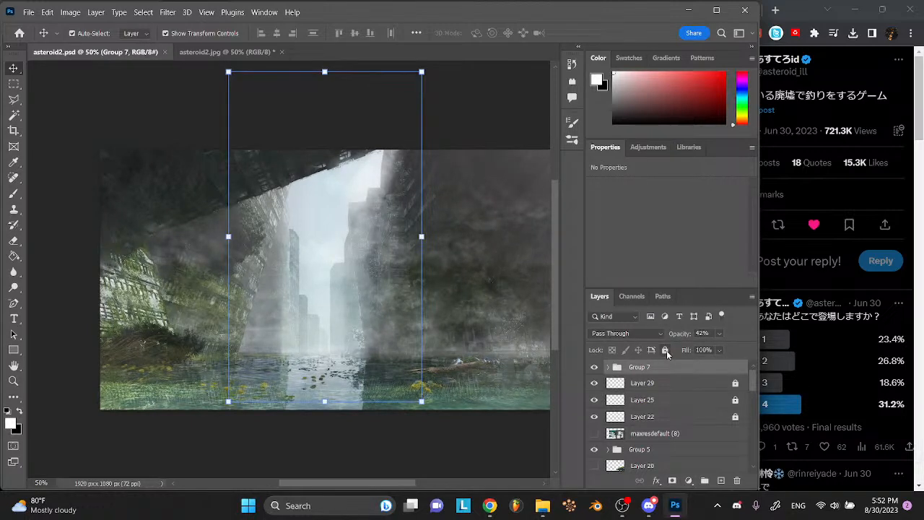
{"action": "left_click", "coordinate": [596, 368]}
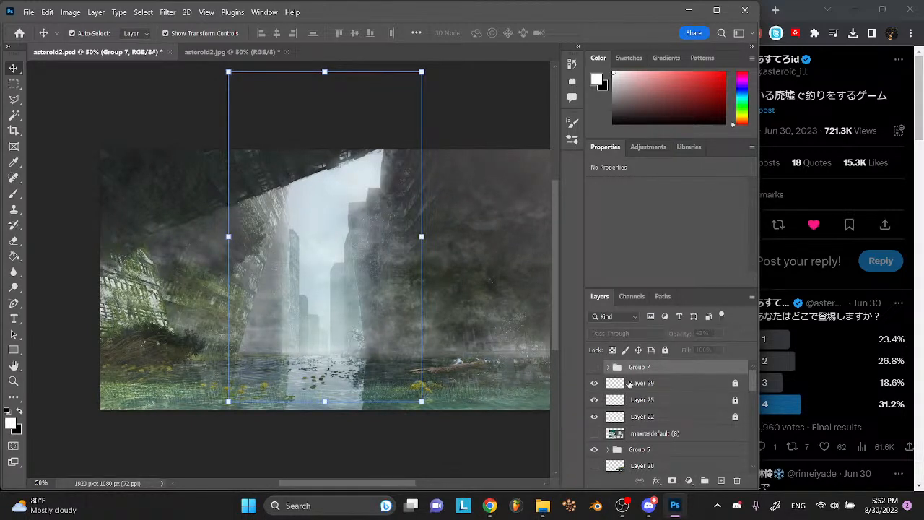
{"action": "scroll", "coordinate": [630, 385], "scroll_direction": "down", "scroll_amount": 3}
{"action": "scroll", "coordinate": [627, 387], "scroll_direction": "down", "scroll_amount": 4}
{"action": "left_click", "coordinate": [594, 385]}
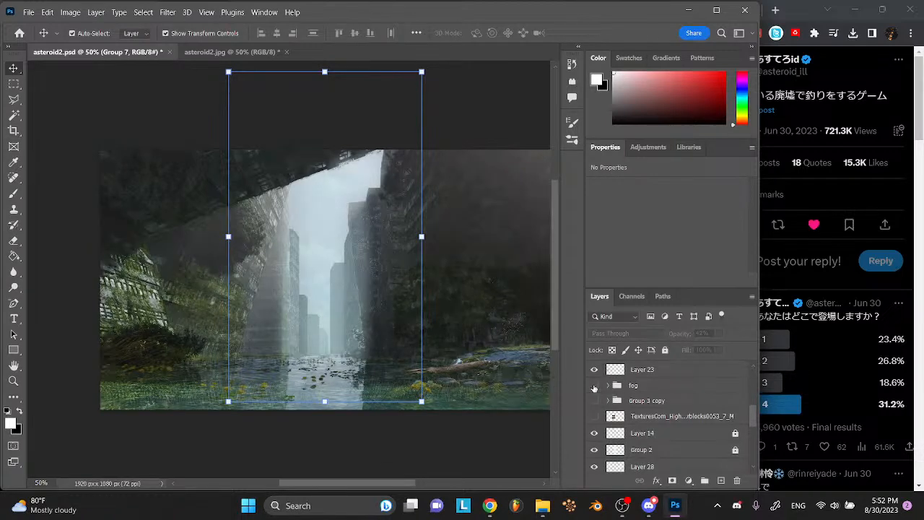
{"action": "scroll", "coordinate": [589, 388], "scroll_direction": "up", "scroll_amount": 7}
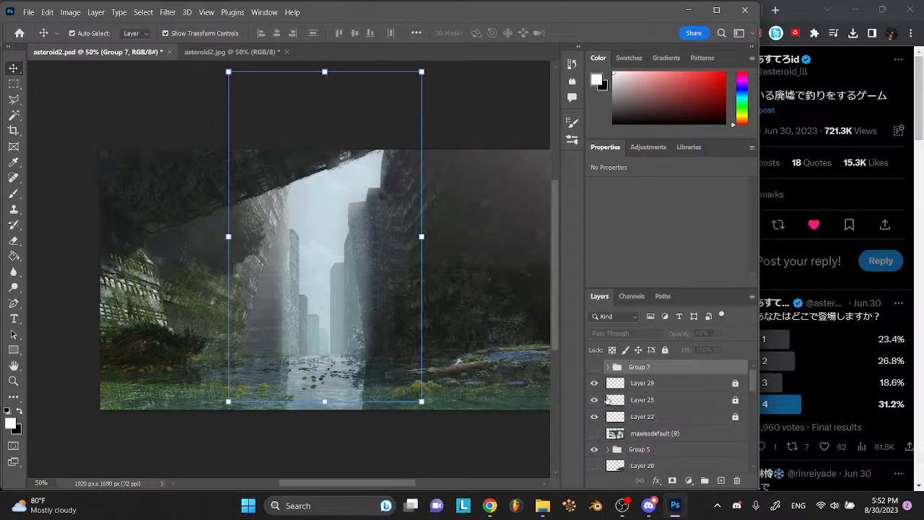
{"action": "left_click_drag", "start_coordinate": [594, 389], "coordinate": [595, 413]}
{"action": "left_click", "coordinate": [529, 464]}
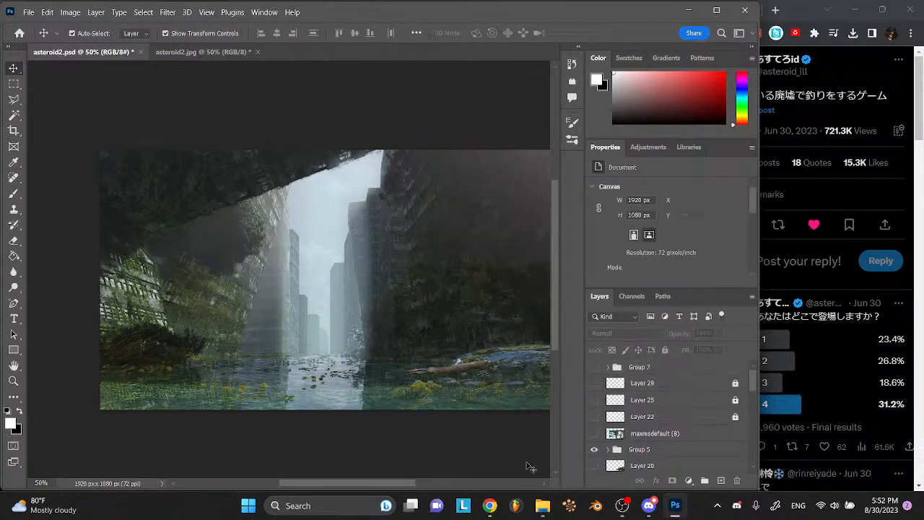
- Select Layer 14 and toggle its visibility to inspect its effect on the buildings
{"action": "key", "text": "ctrl+plus"}
{"action": "key", "text": "ctrl+plus"}
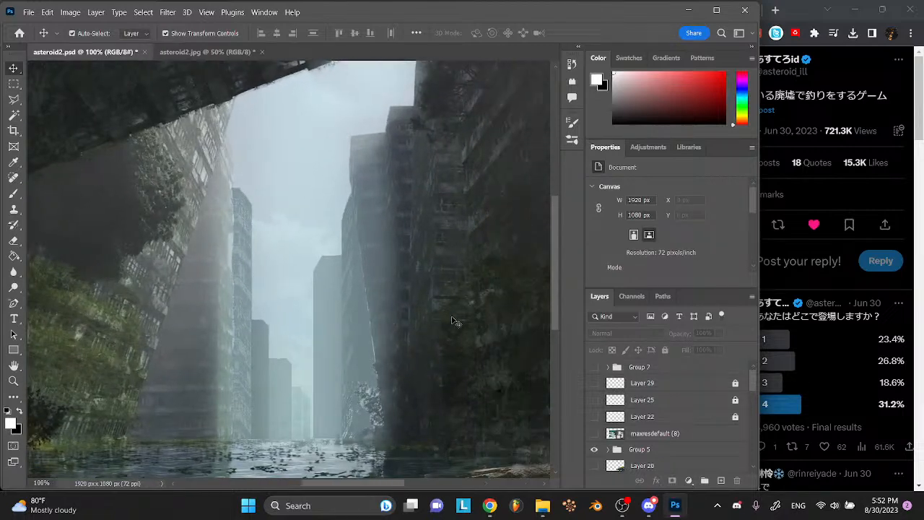
{"action": "scroll", "coordinate": [652, 363], "scroll_direction": "down", "scroll_amount": 2}
{"action": "scroll", "coordinate": [653, 363], "scroll_direction": "down", "scroll_amount": 6}
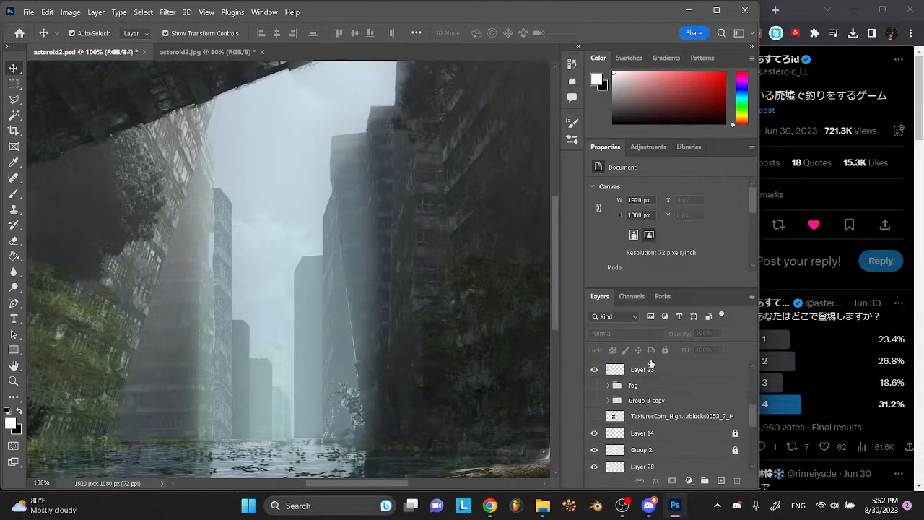
{"action": "left_click", "coordinate": [648, 374]}
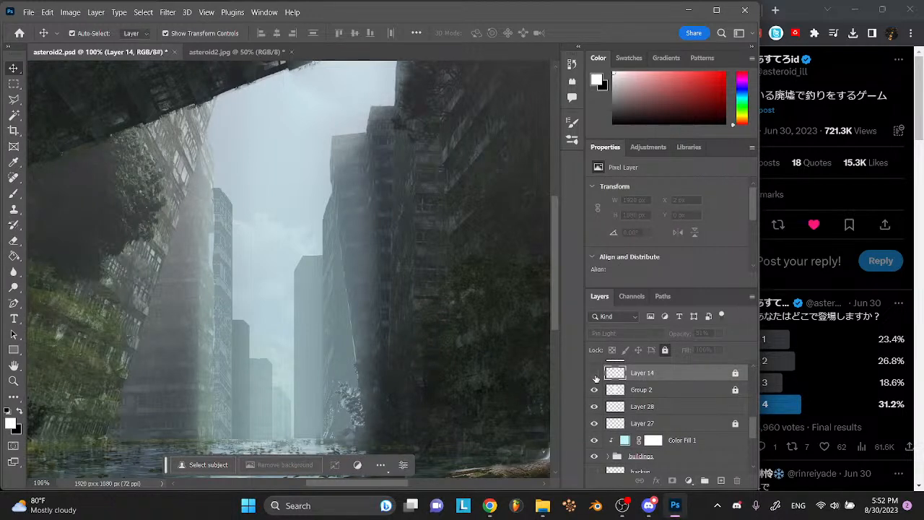
{"action": "scroll", "coordinate": [624, 390], "scroll_direction": "up", "scroll_amount": 3}
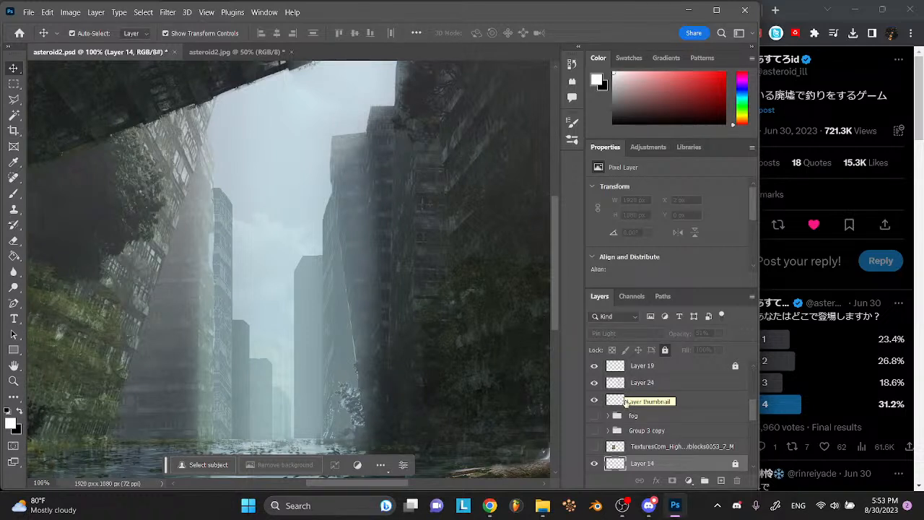
{"action": "scroll", "coordinate": [624, 393], "scroll_direction": "up", "scroll_amount": 1}
- Toggle the visibility of Layer 19 and Group 5 to compare the painting with and without them
{"action": "left_click", "coordinate": [597, 398]}
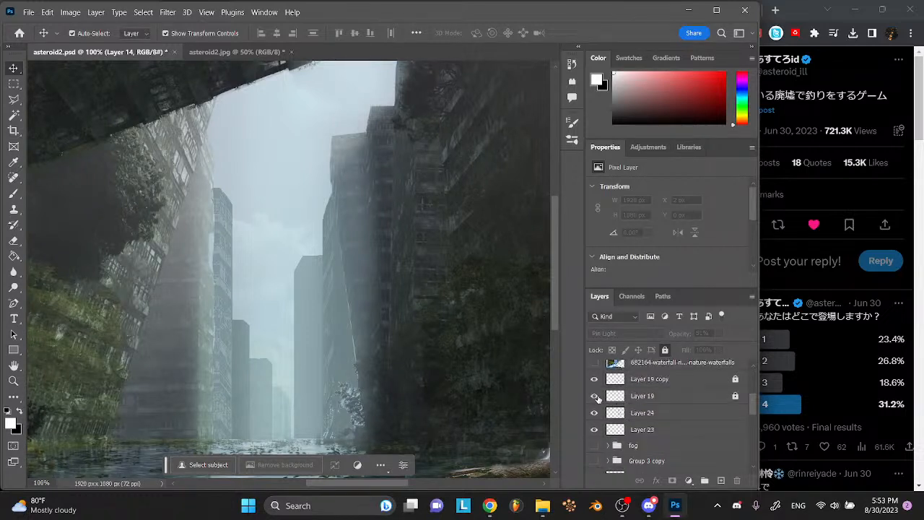
{"action": "left_click", "coordinate": [597, 401]}
{"action": "left_click", "coordinate": [597, 402]}
{"action": "scroll", "coordinate": [597, 407], "scroll_direction": "up", "scroll_amount": 3}
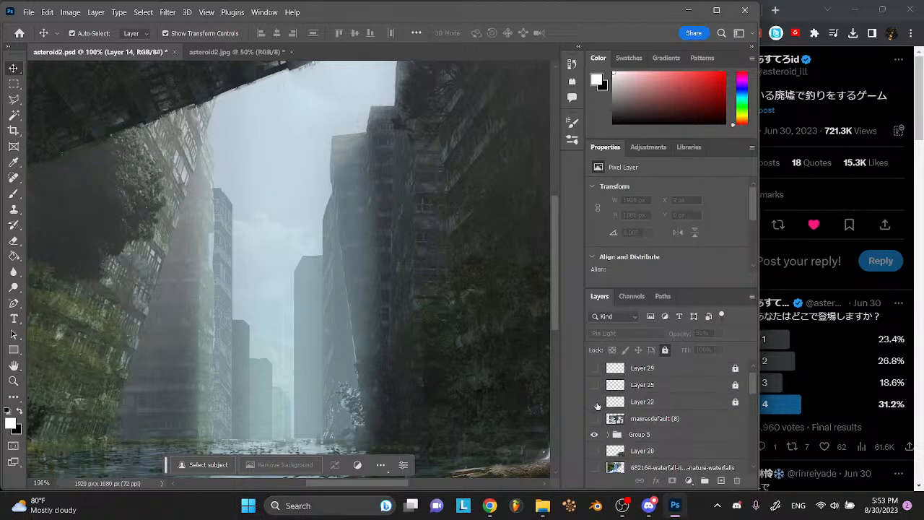
{"action": "left_click", "coordinate": [593, 436]}
{"action": "scroll", "coordinate": [592, 435], "scroll_direction": "up", "scroll_amount": 1}
{"action": "left_click", "coordinate": [595, 450]}
{"action": "left_click", "coordinate": [595, 450]}
- Expand the buildings layer group and its Group 4, and switch to OBS
{"action": "scroll", "coordinate": [596, 453], "scroll_direction": "down", "scroll_amount": 2}
{"action": "scroll", "coordinate": [596, 453], "scroll_direction": "down", "scroll_amount": 5}
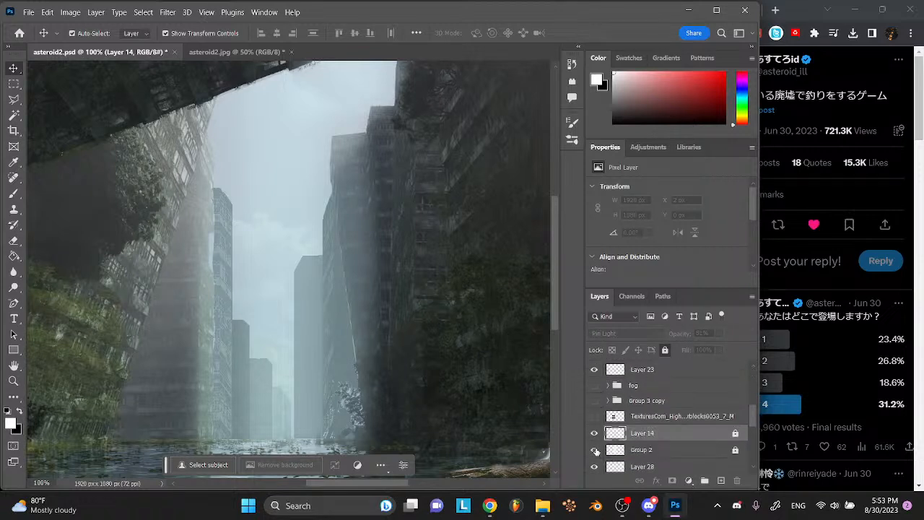
{"action": "left_click", "coordinate": [610, 381]}
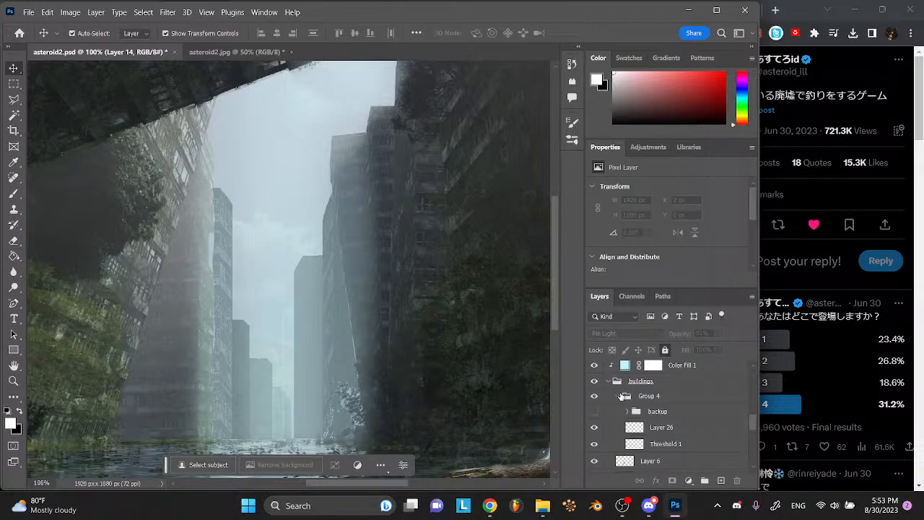
{"action": "left_click", "coordinate": [622, 510]}
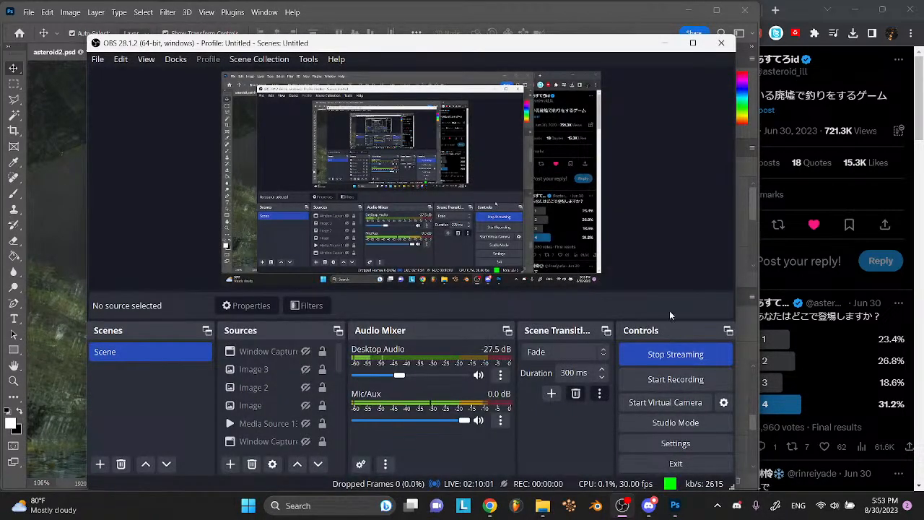